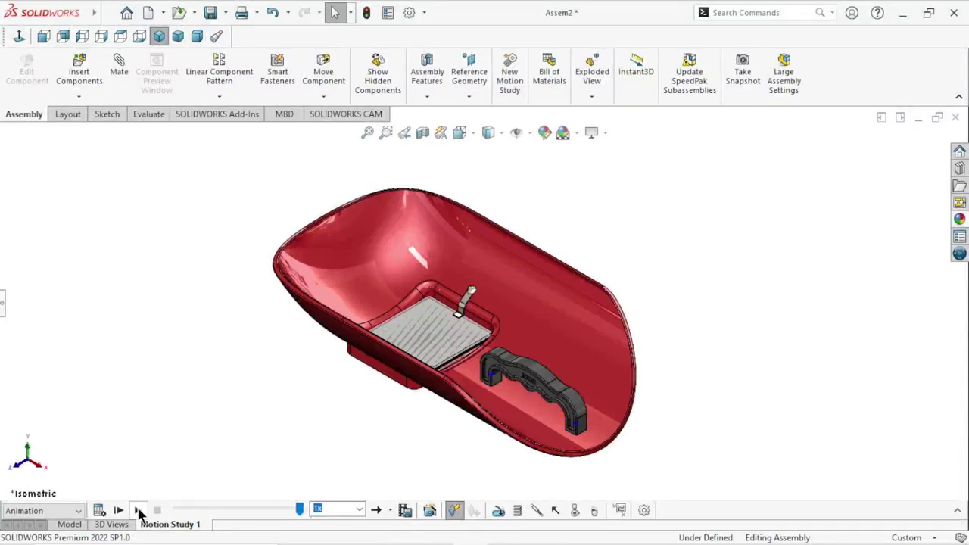
# Step: Play the motion study animation of the scoop assembly
pyautogui.click(138, 511)
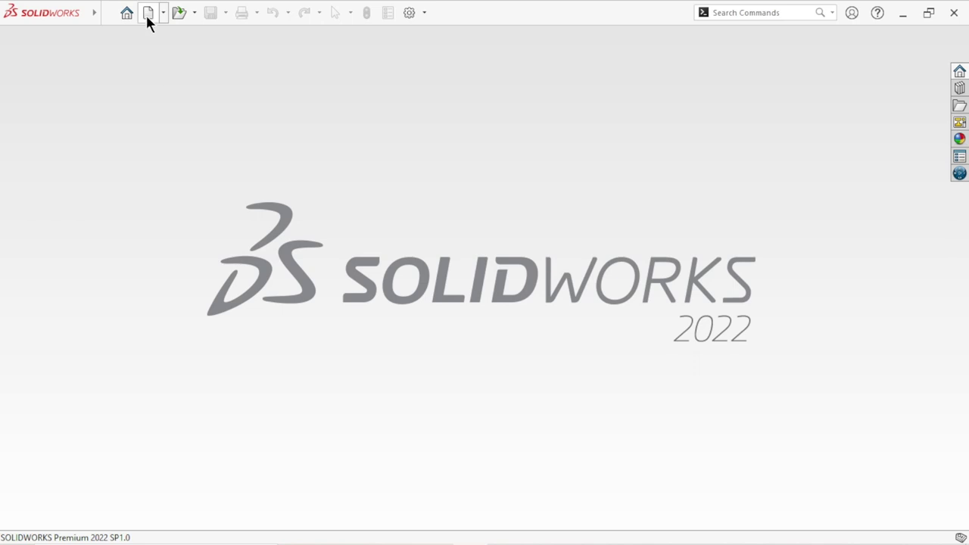
# Step: Create a new part document and apply the Plain White scene background
pyautogui.click(147, 13)
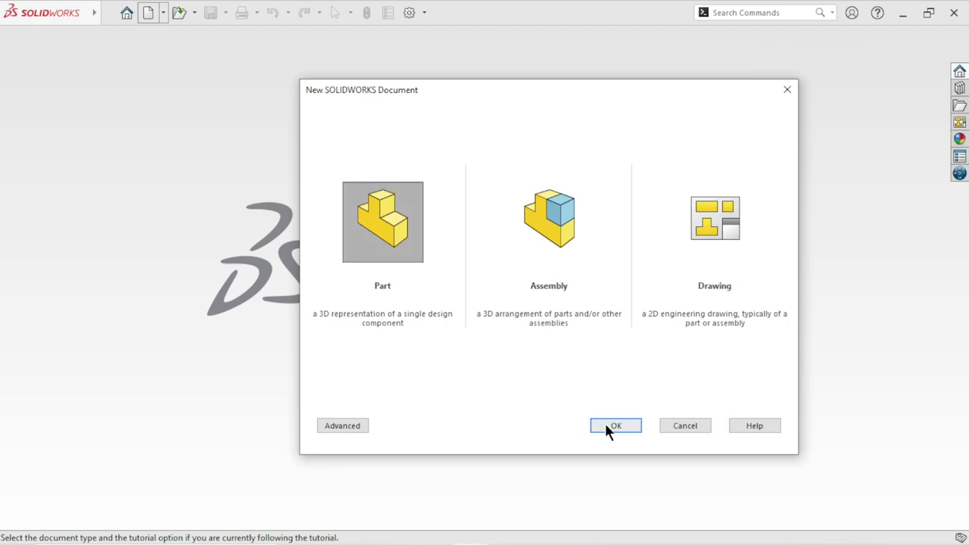
pyautogui.click(606, 427)
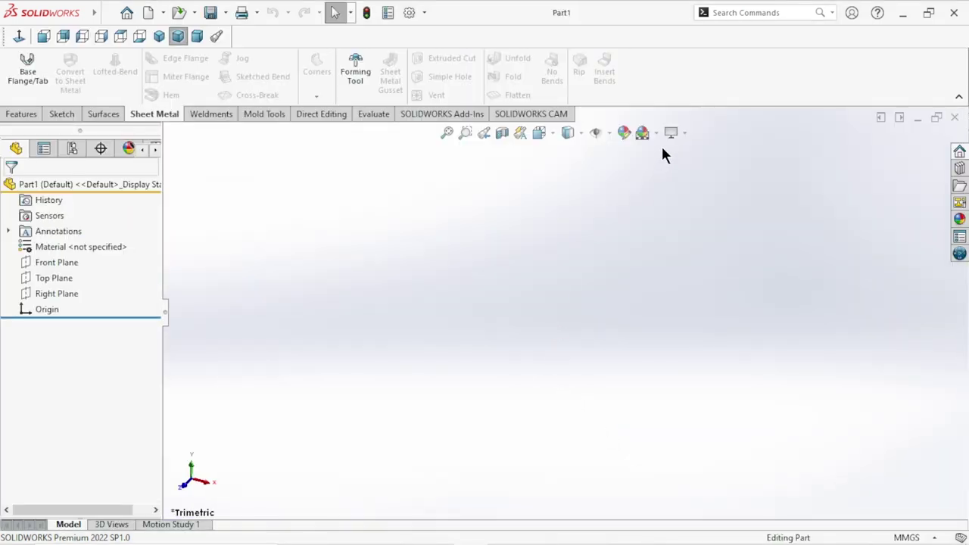
pyautogui.click(655, 138)
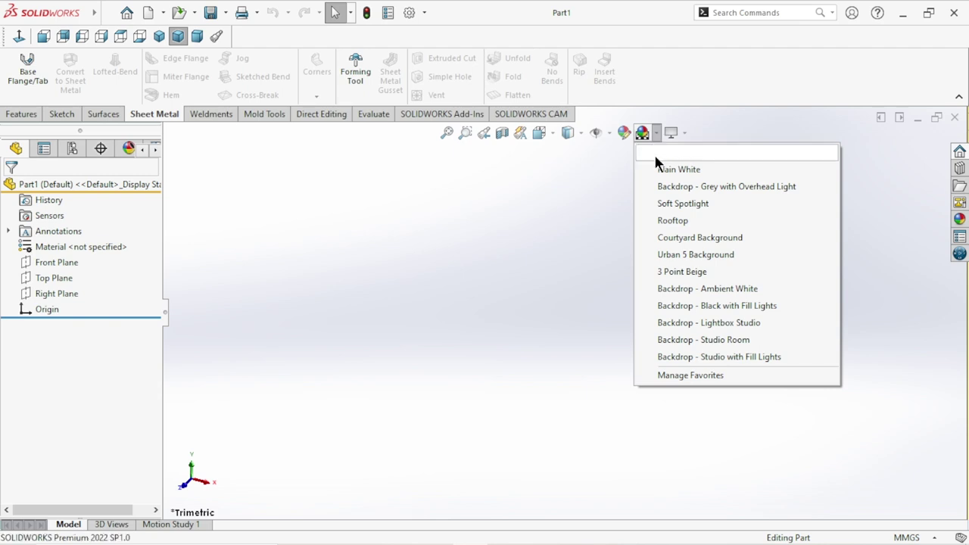
pyautogui.click(655, 170)
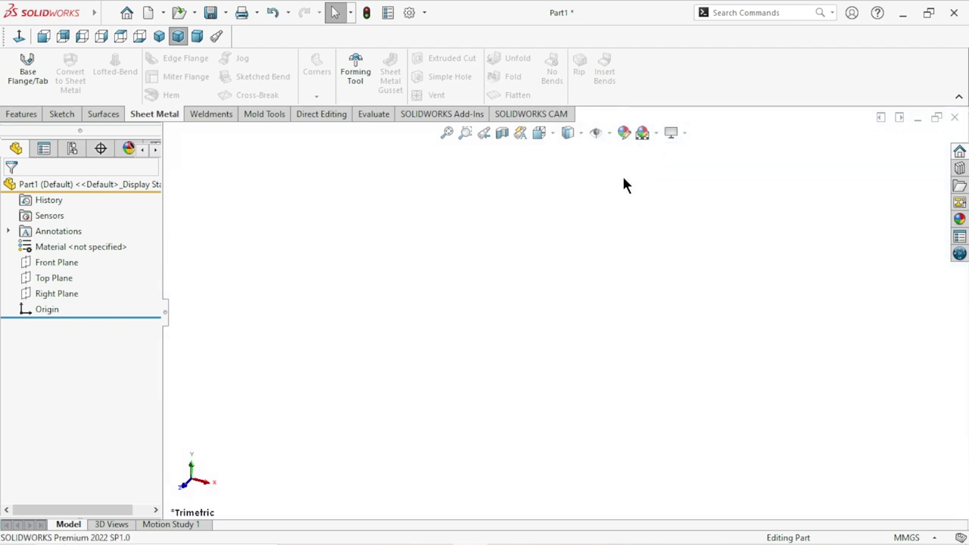
pyautogui.click(55, 278)
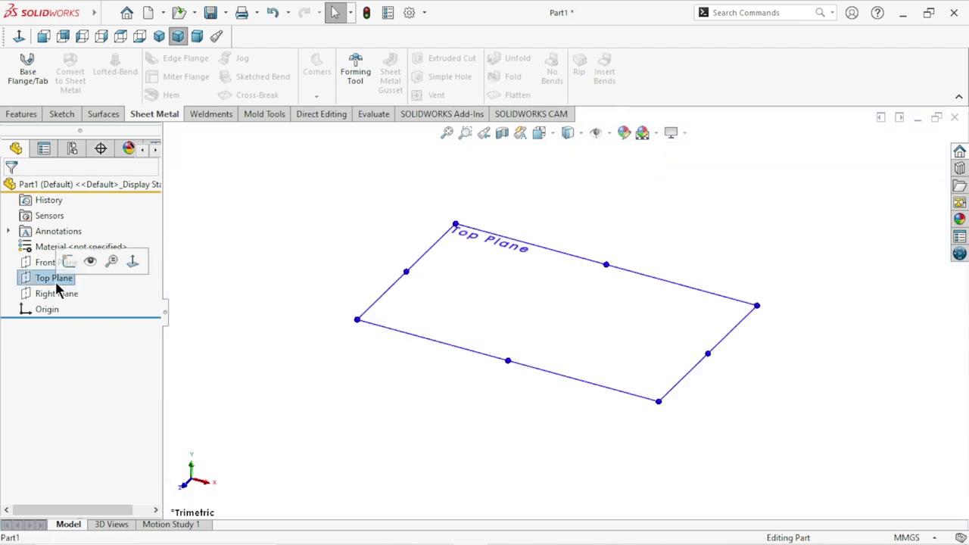
# Step: Start a sketch on the Top Plane and draw a horizontal line above the origin
pyautogui.click(72, 262)
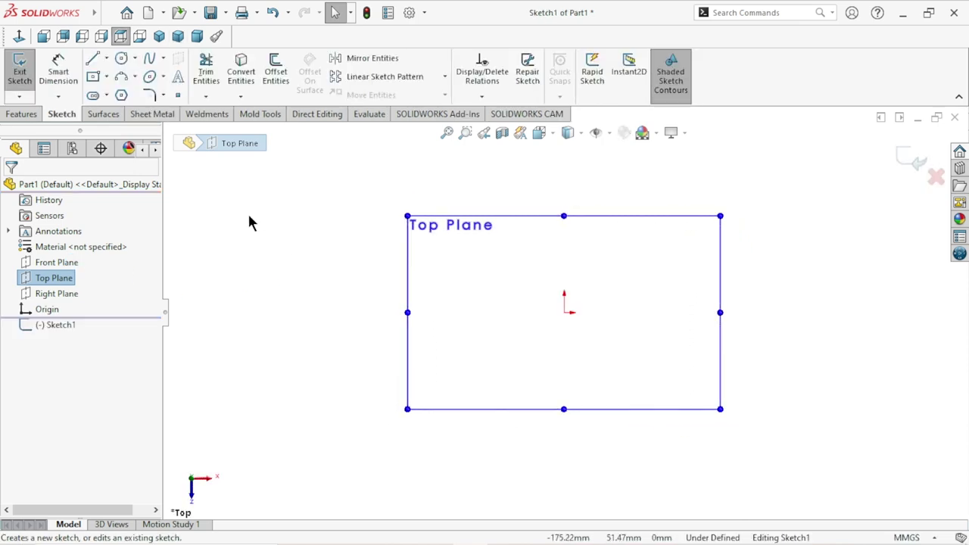
pyautogui.click(94, 59)
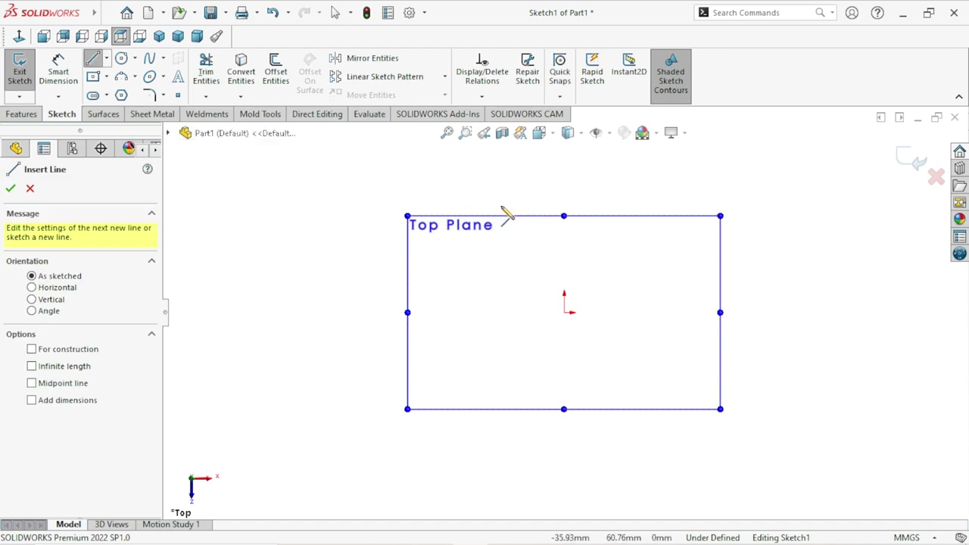
pyautogui.click(501, 206)
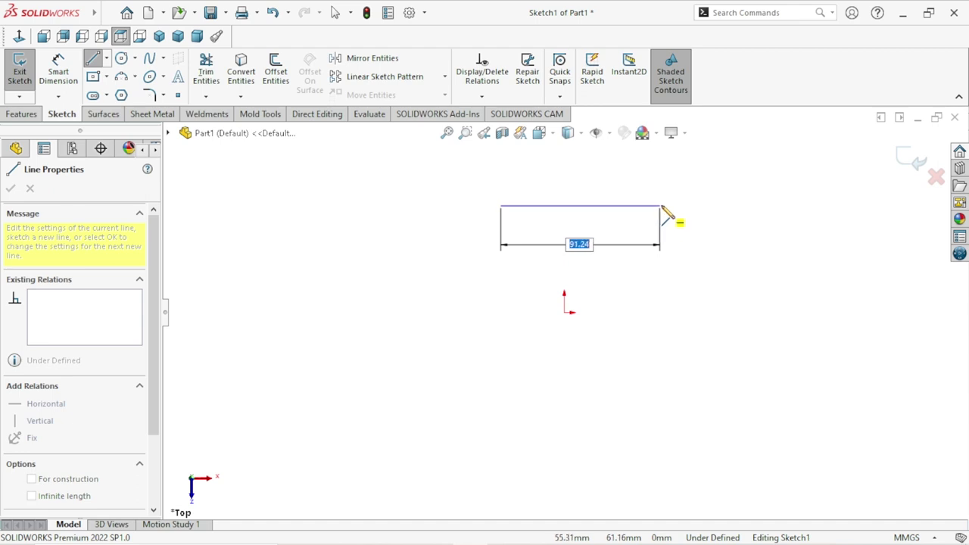
pyautogui.click(677, 206)
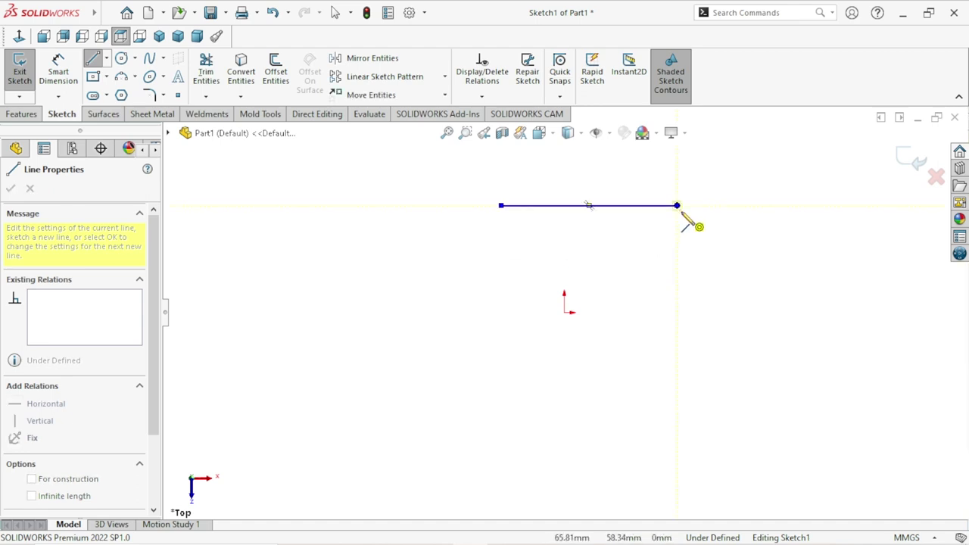
pyautogui.rightClick(689, 228)
pyautogui.click(707, 236)
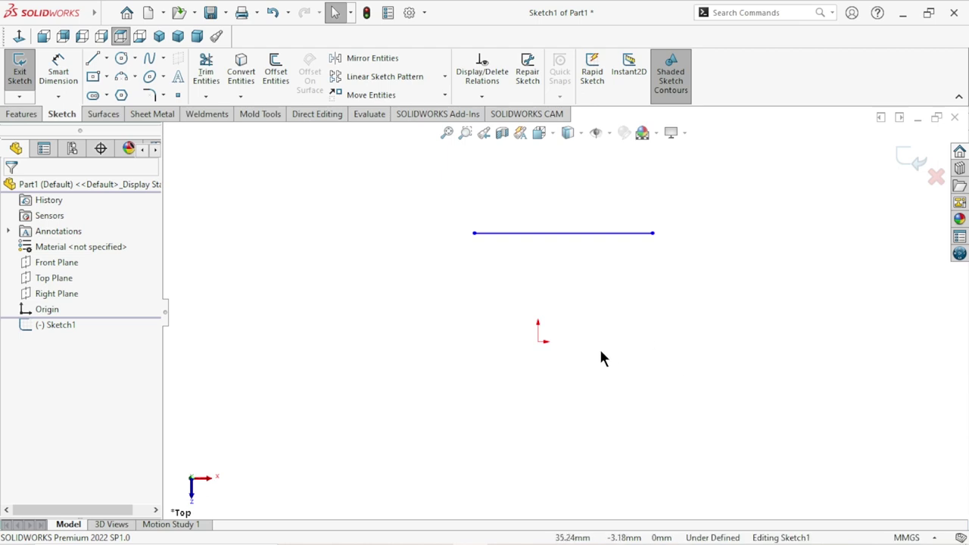
# Step: Draw a long horizontal line through the origin and make it a construction centerline
pyautogui.click(93, 59)
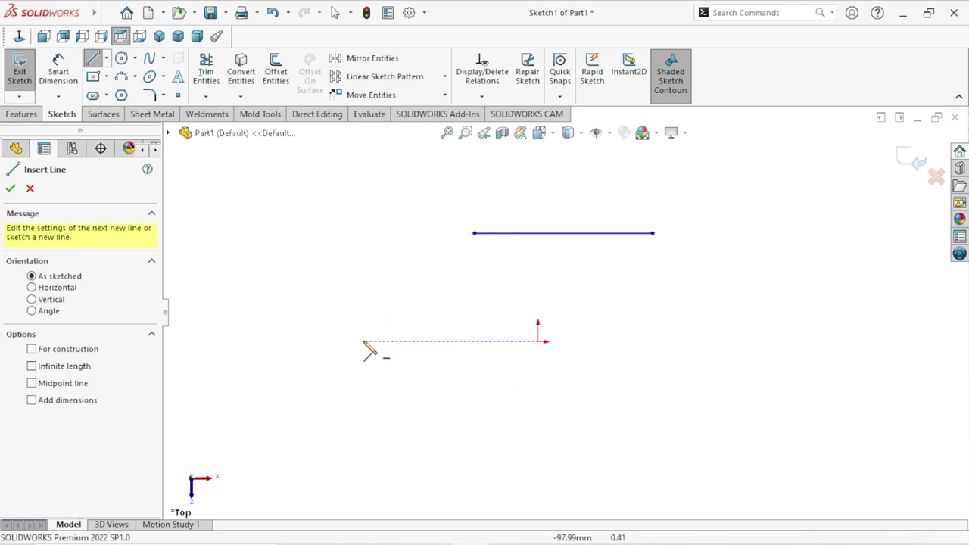
pyautogui.click(357, 341)
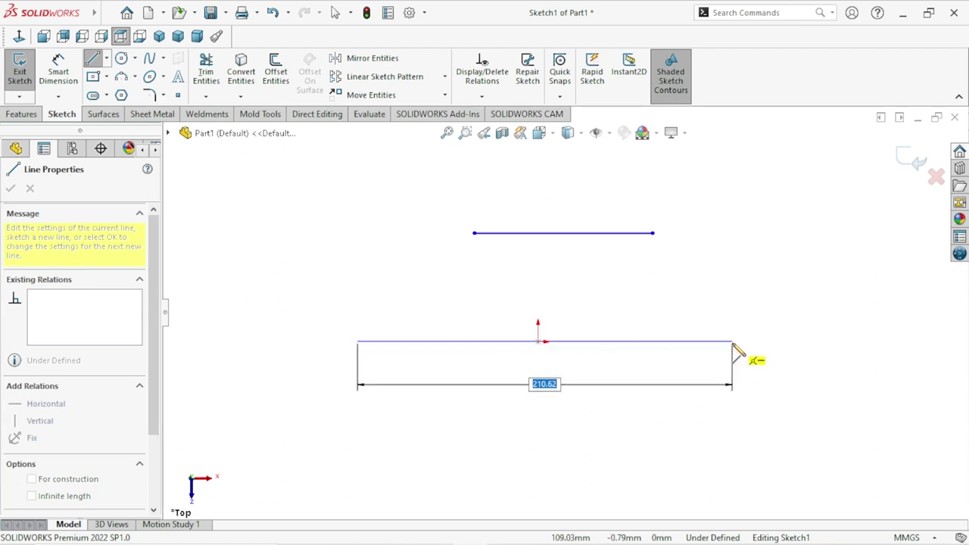
pyautogui.click(732, 341)
pyautogui.rightClick(741, 307)
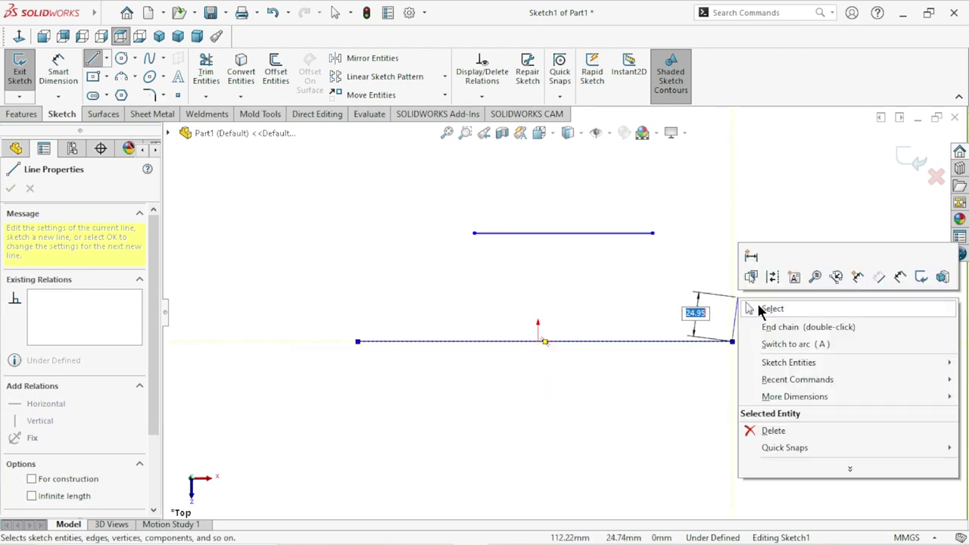
pyautogui.click(757, 307)
pyautogui.click(573, 342)
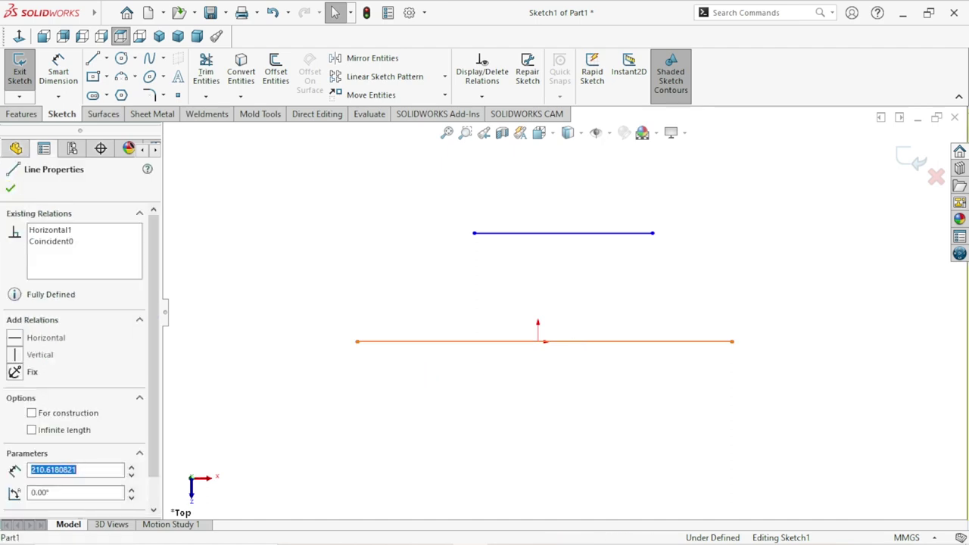
pyautogui.click(31, 414)
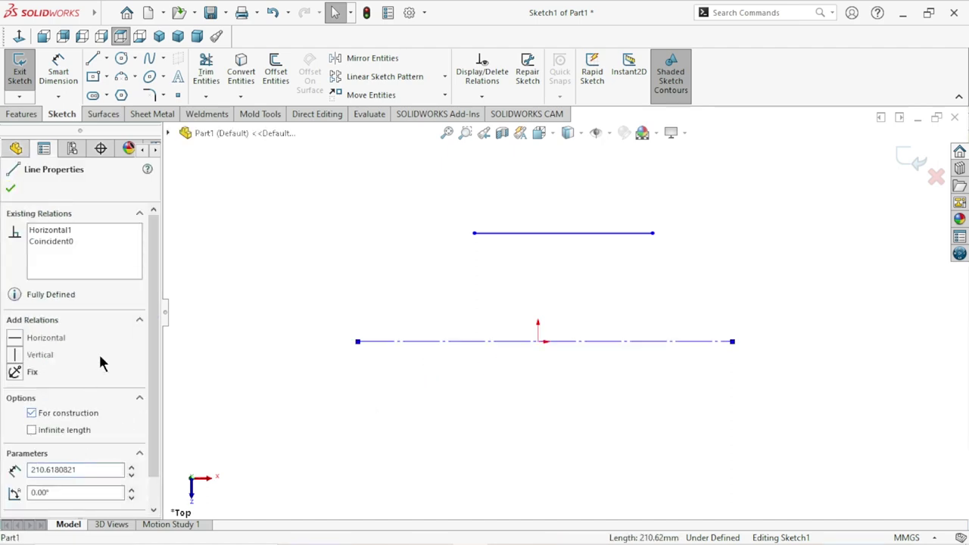
pyautogui.click(11, 190)
# Step: Mirror the upper line about the centerline to create a matching line below
pyautogui.scroll(3, 547, 340)
pyautogui.scroll(-2, 575, 325)
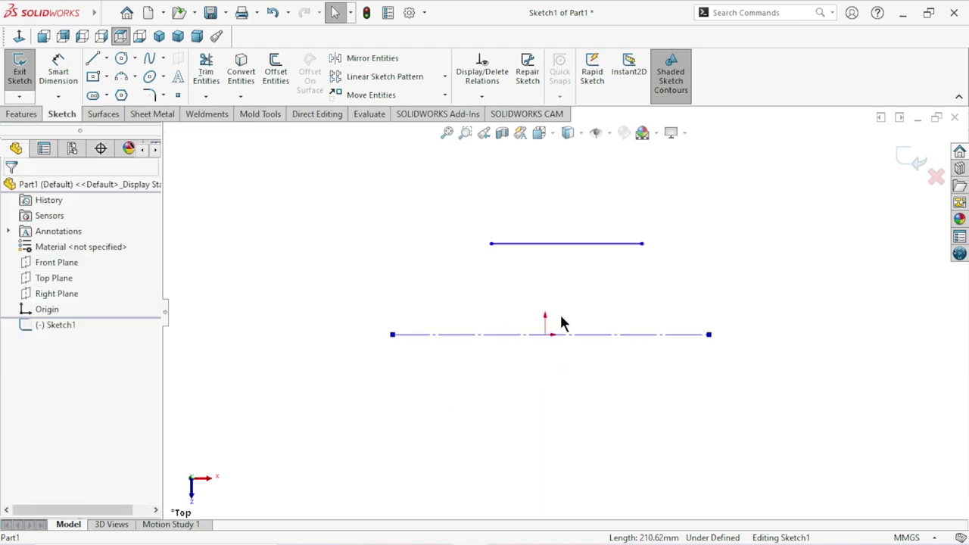
pyautogui.scroll(1, 561, 325)
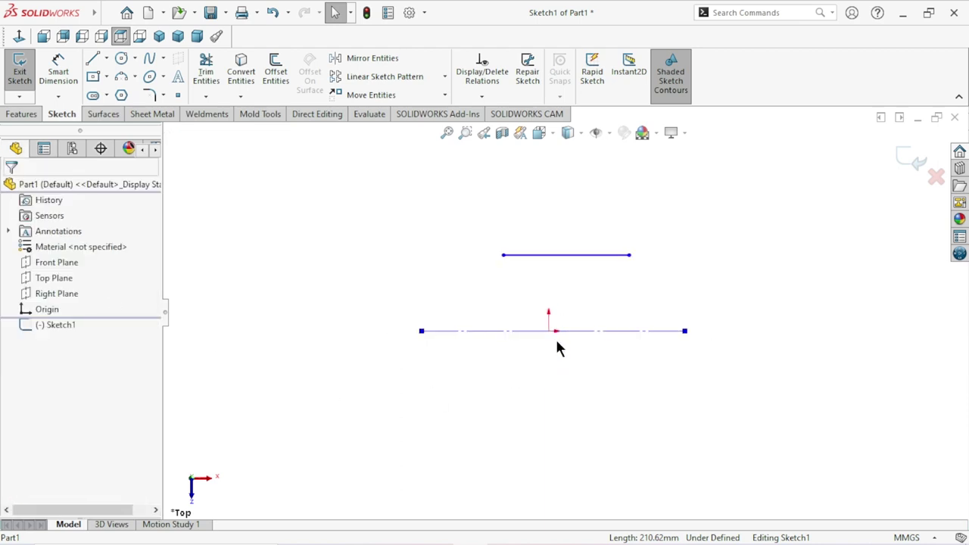
pyautogui.scroll(-1, 557, 347)
pyautogui.click(395, 61)
pyautogui.click(592, 237)
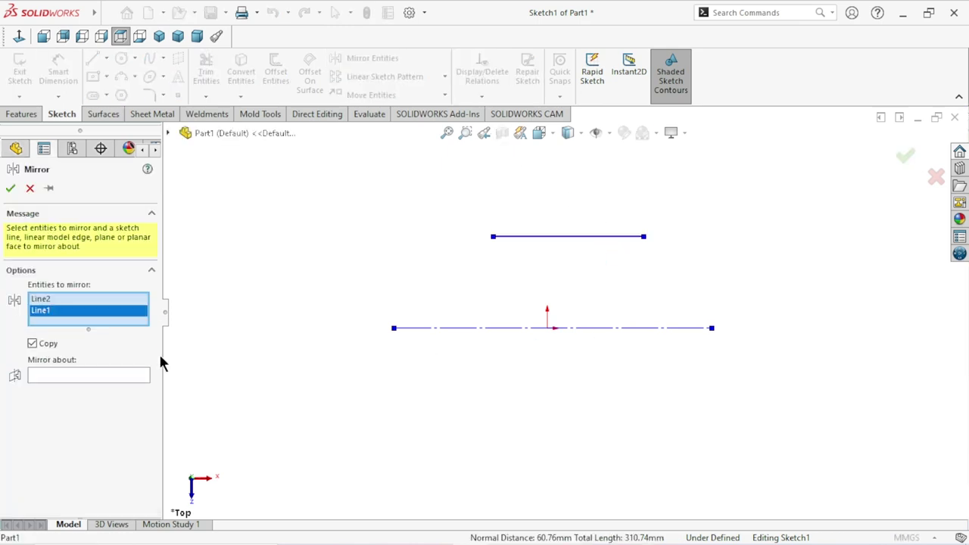
pyautogui.click(35, 377)
pyautogui.click(594, 330)
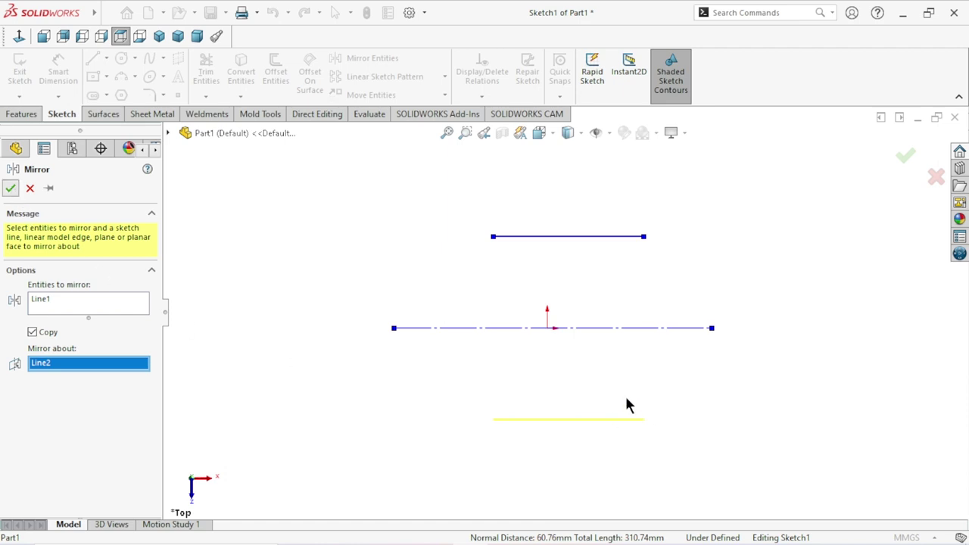
pyautogui.press('Return')
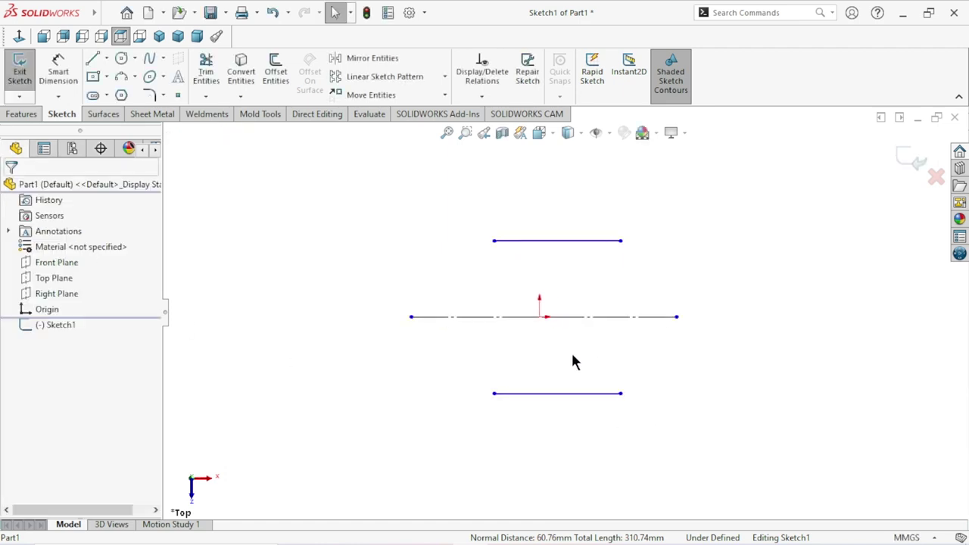
# Step: Close the slot's left end with a three-point arc between the two lines
pyautogui.click(123, 78)
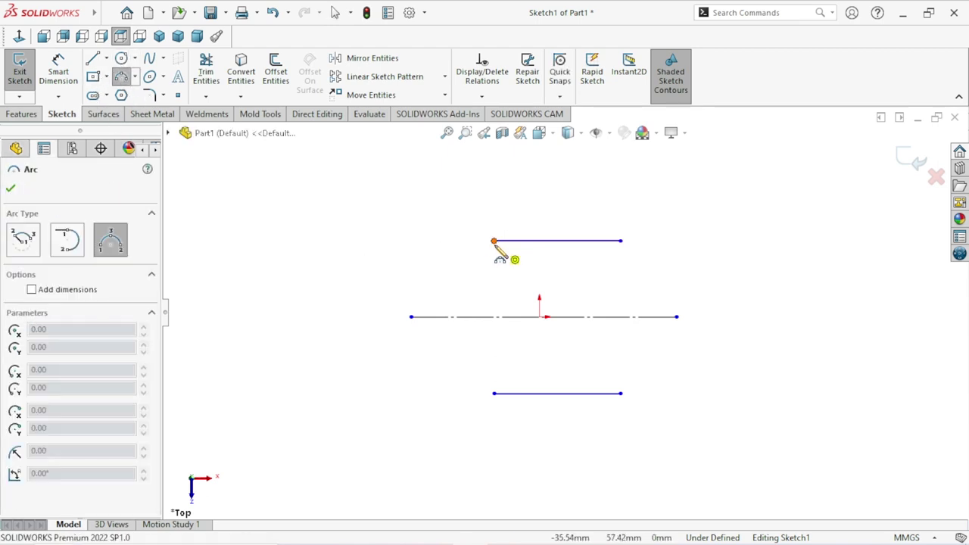
pyautogui.click(493, 240)
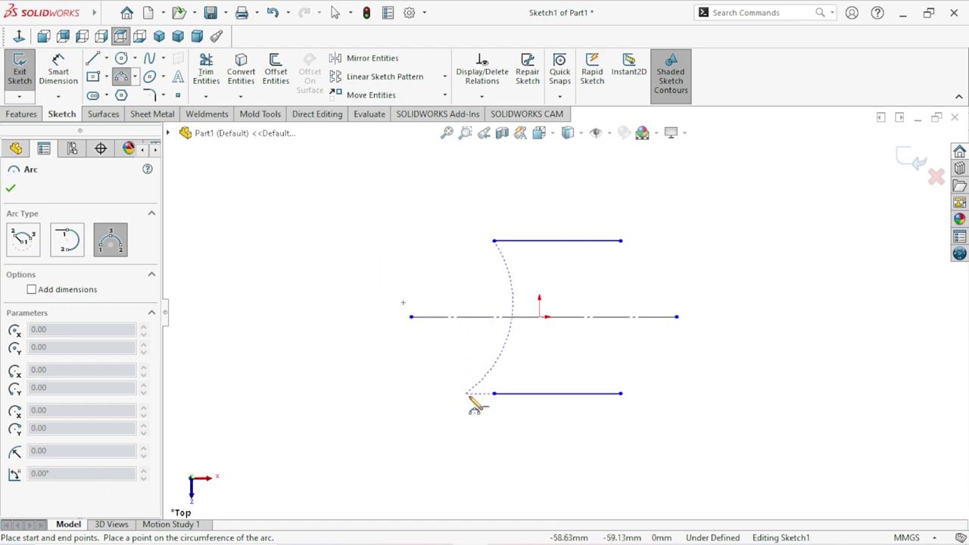
pyautogui.click(493, 394)
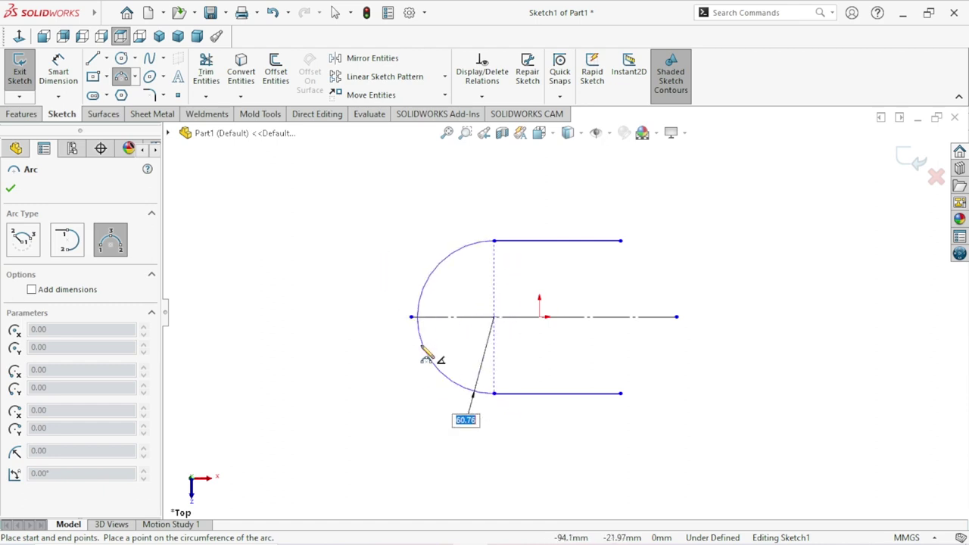
pyautogui.click(422, 349)
pyautogui.rightClick(378, 281)
pyautogui.click(381, 278)
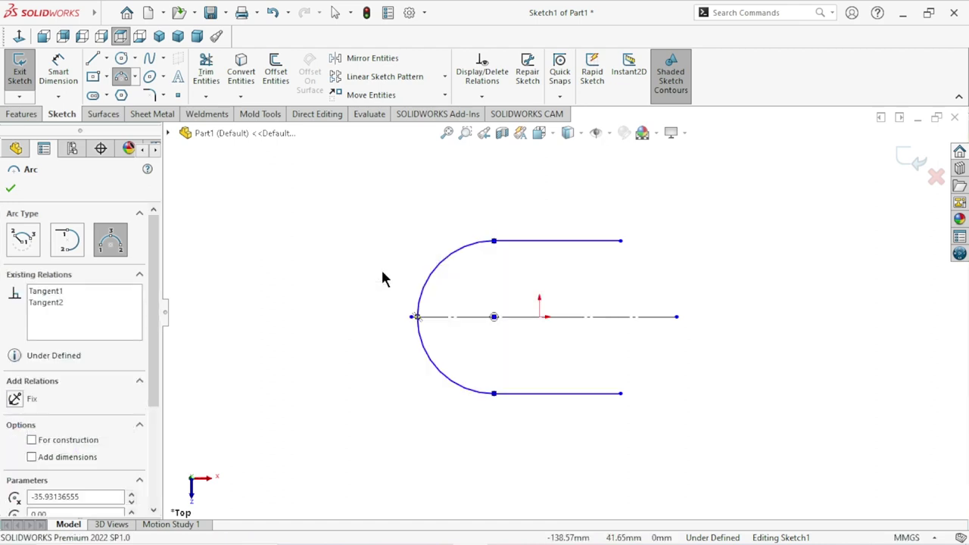
pyautogui.scroll(2, 559, 308)
pyautogui.scroll(1, 541, 318)
# Step: Drag the centerline's left endpoint further left past the arc
pyautogui.click(425, 319)
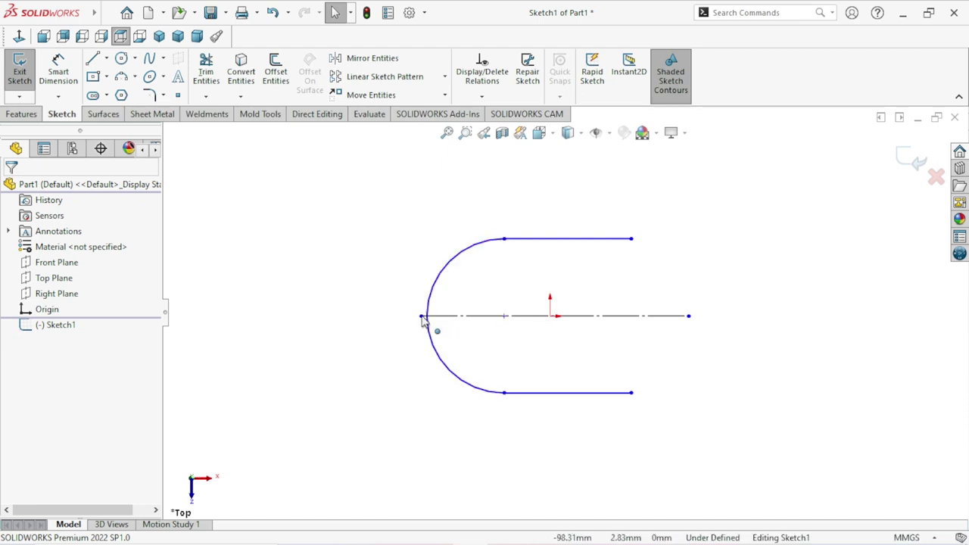
pyautogui.moveTo(421, 318); pyautogui.dragTo(346, 327)
pyautogui.click(370, 353)
pyautogui.scroll(-1, 568, 357)
pyautogui.scroll(1, 681, 354)
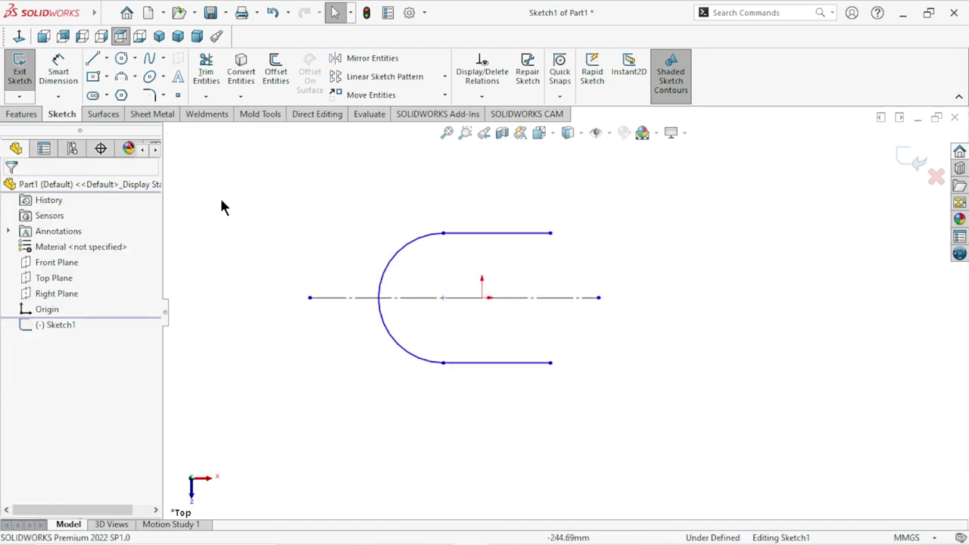
# Step: Close the right end with a three-point arc and extend the centerline past it
pyautogui.click(121, 79)
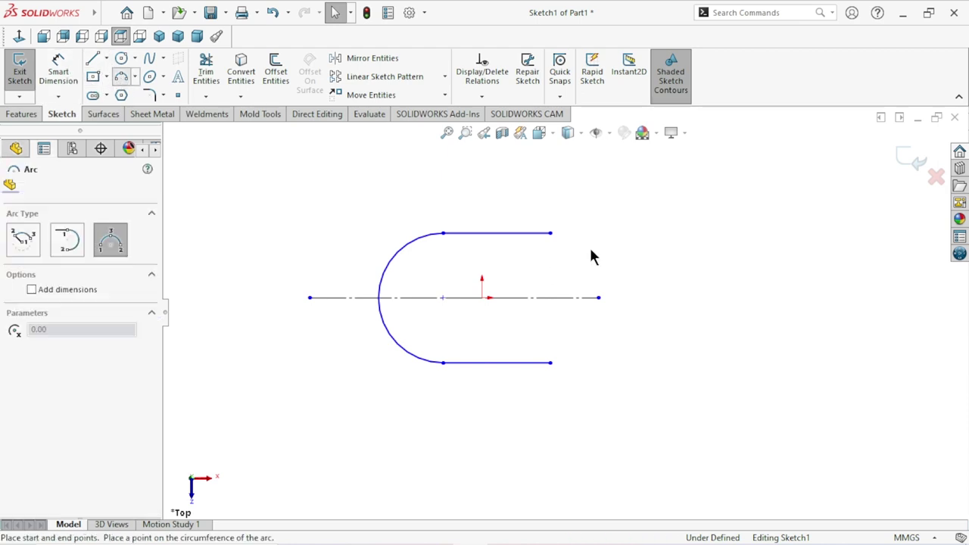
pyautogui.click(550, 233)
pyautogui.click(551, 364)
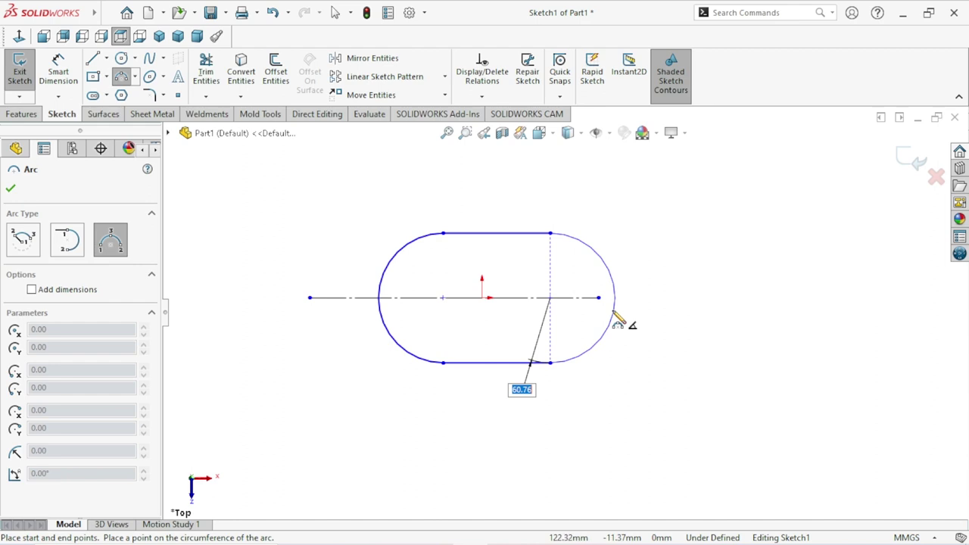
pyautogui.click(614, 311)
pyautogui.rightClick(644, 262)
pyautogui.click(655, 264)
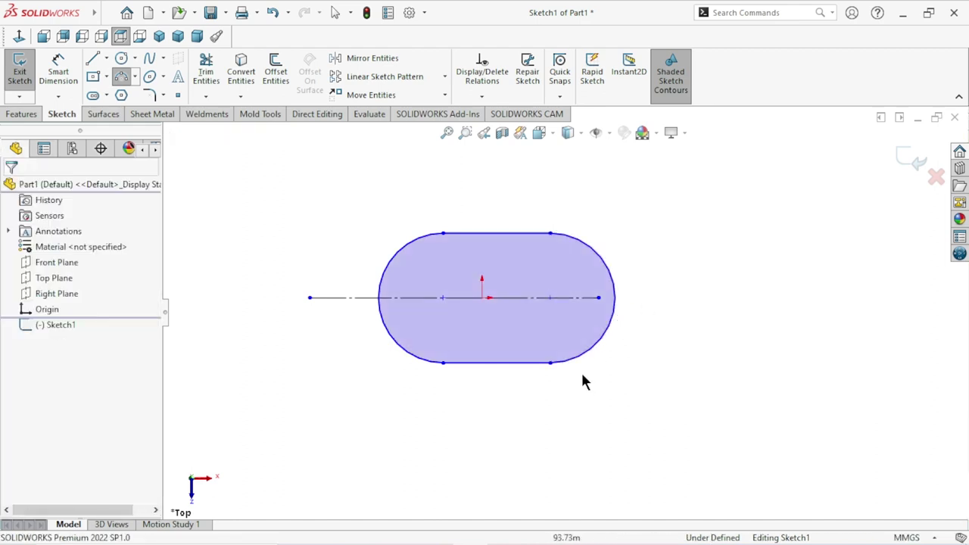
pyautogui.keyDown('ctrl'); pyautogui.moveTo(583, 383); pyautogui.dragTo(580, 369, button='middle'); pyautogui.keyUp('ctrl')
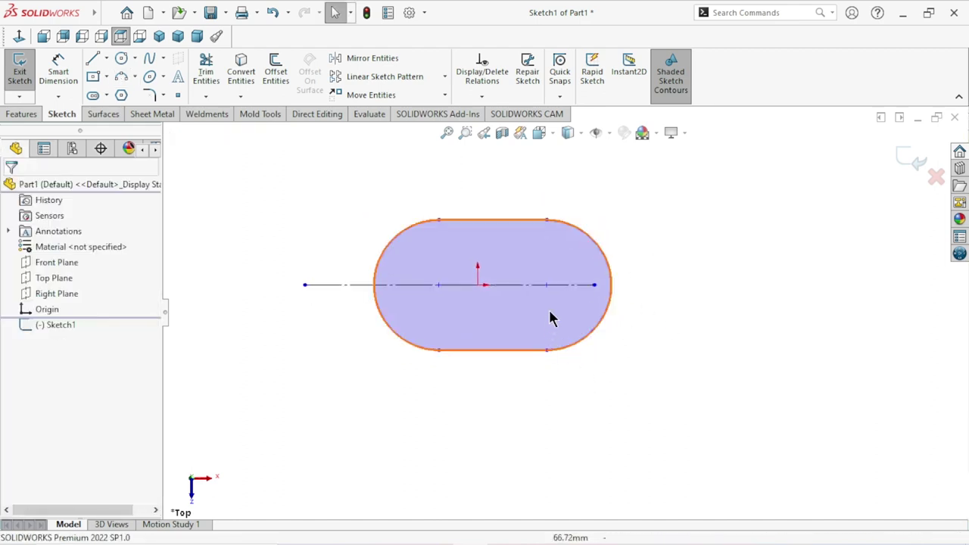
pyautogui.moveTo(595, 285); pyautogui.dragTo(712, 294)
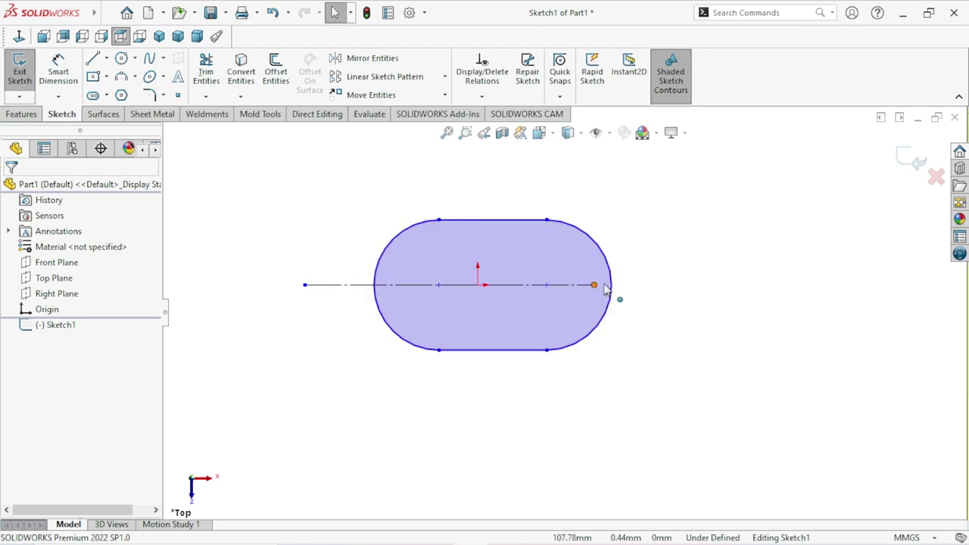
pyautogui.click(573, 369)
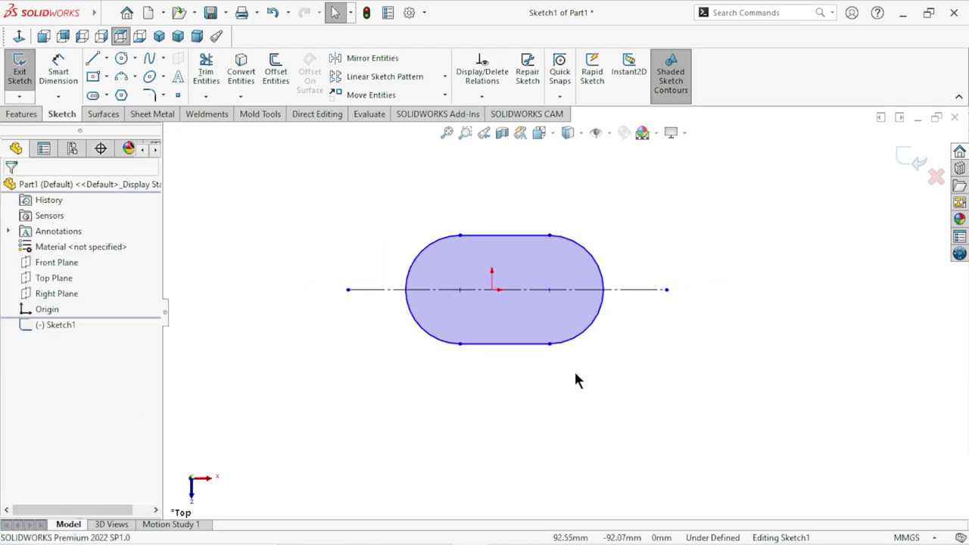
# Step: Dimension the distance from the origin to the left arc as 130
pyautogui.click(59, 70)
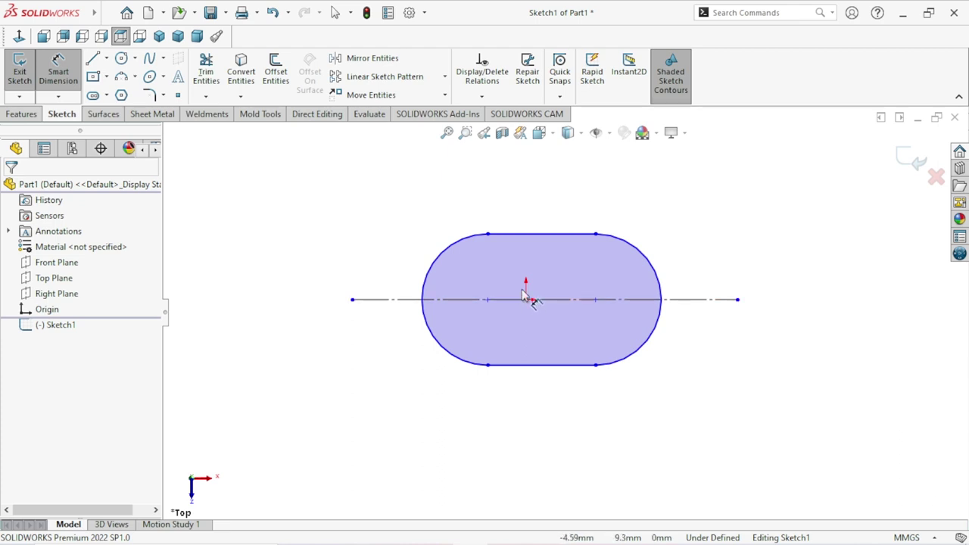
pyautogui.click(525, 300)
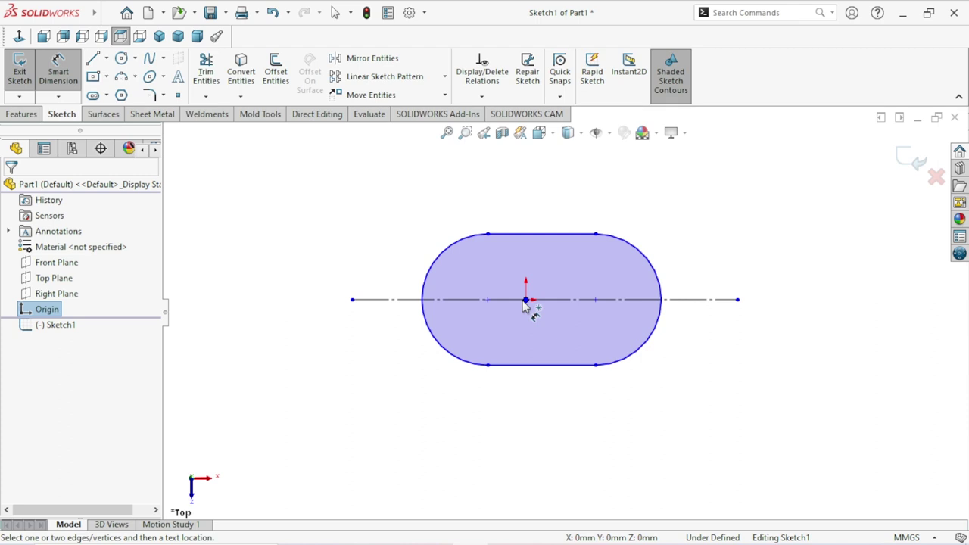
pyautogui.click(426, 300)
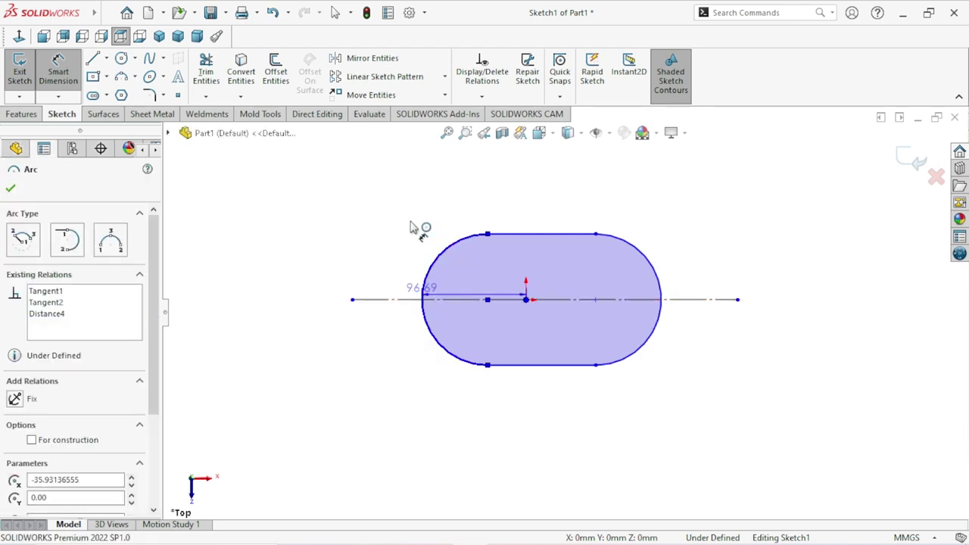
pyautogui.click(472, 200)
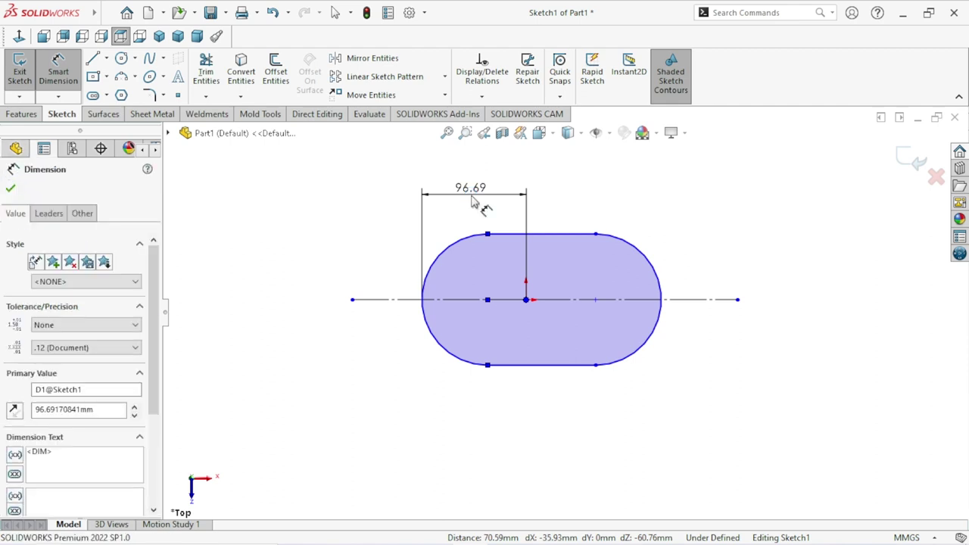
pyautogui.write('130')
pyautogui.click(412, 173)
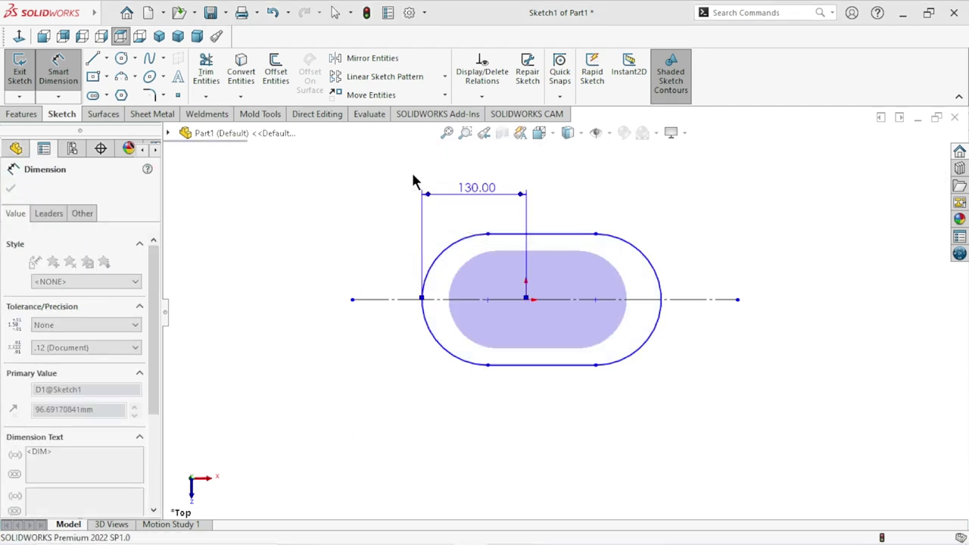
pyautogui.scroll(2, 588, 309)
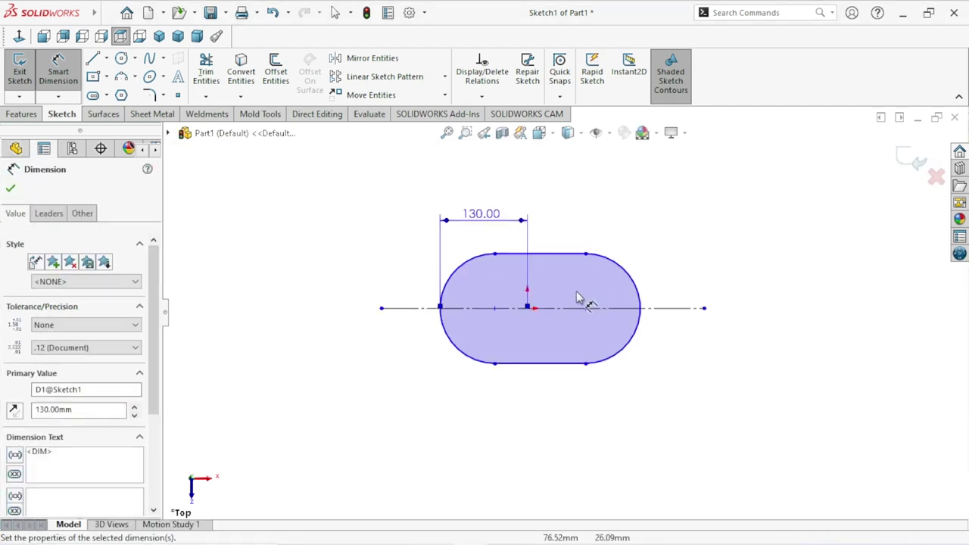
# Step: Dimension the slot's height between the parallel lines as 210
pyautogui.click(568, 364)
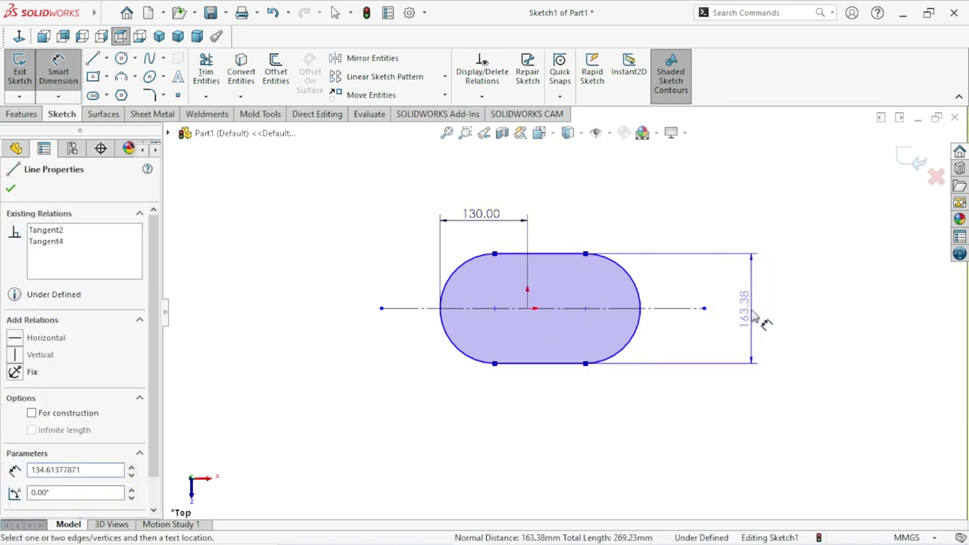
pyautogui.click(755, 316)
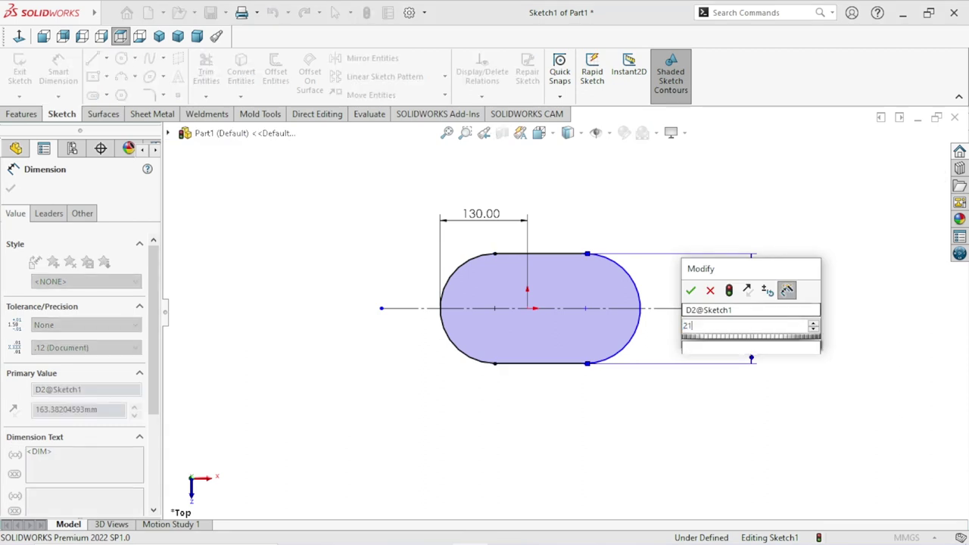
pyautogui.press('Escape')
pyautogui.write('210')
pyautogui.press('Return')
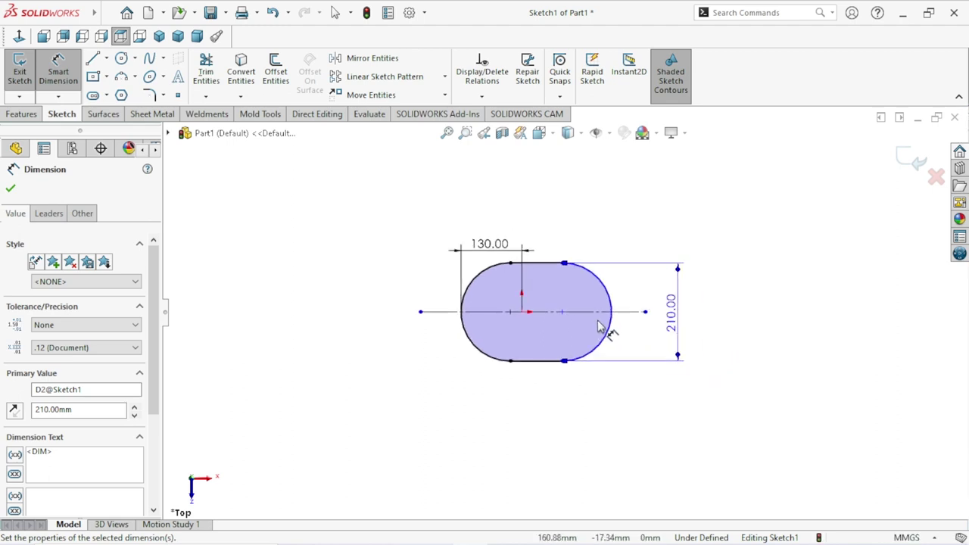
pyautogui.scroll(-2, 647, 330)
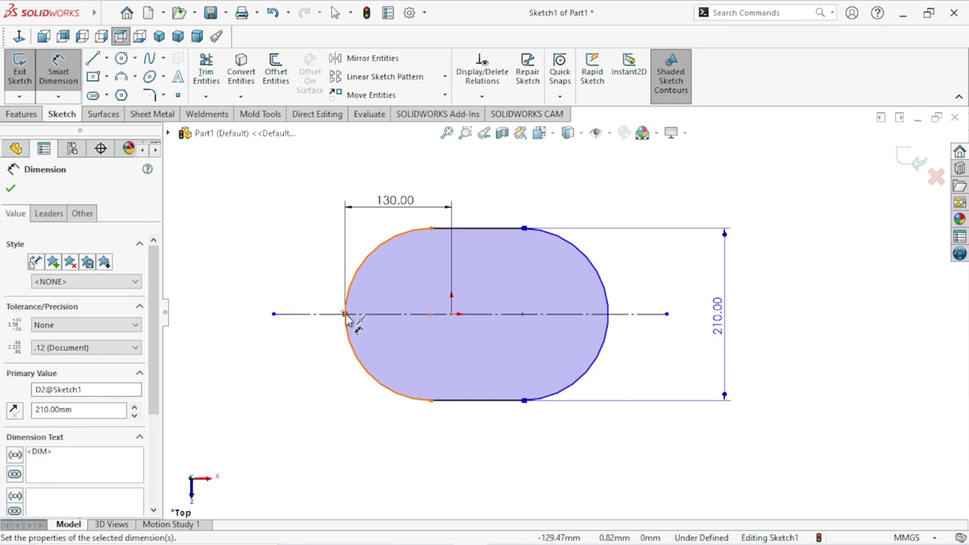
pyautogui.click(345, 316)
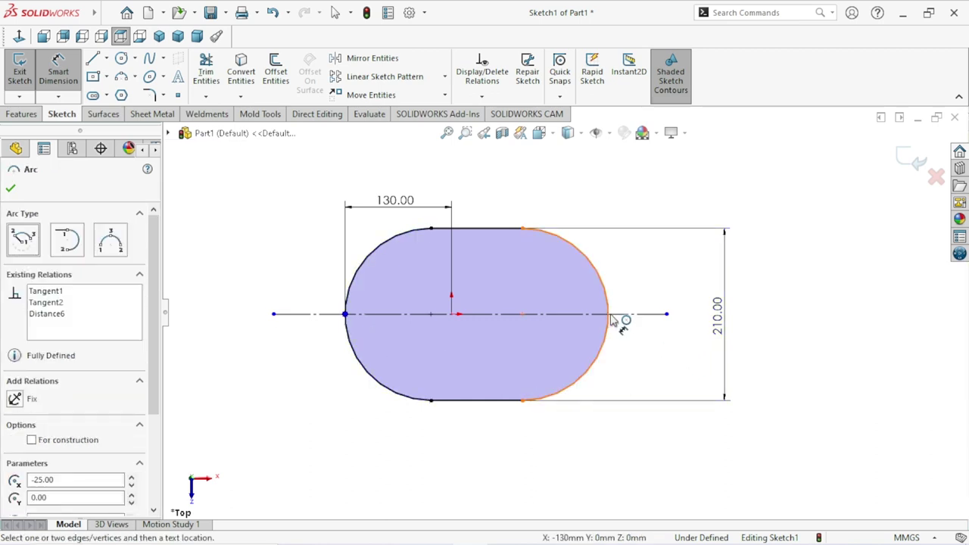
# Step: Dimension the slot's overall arc-to-arc length as 370, fully defining the sketch
pyautogui.click(608, 315)
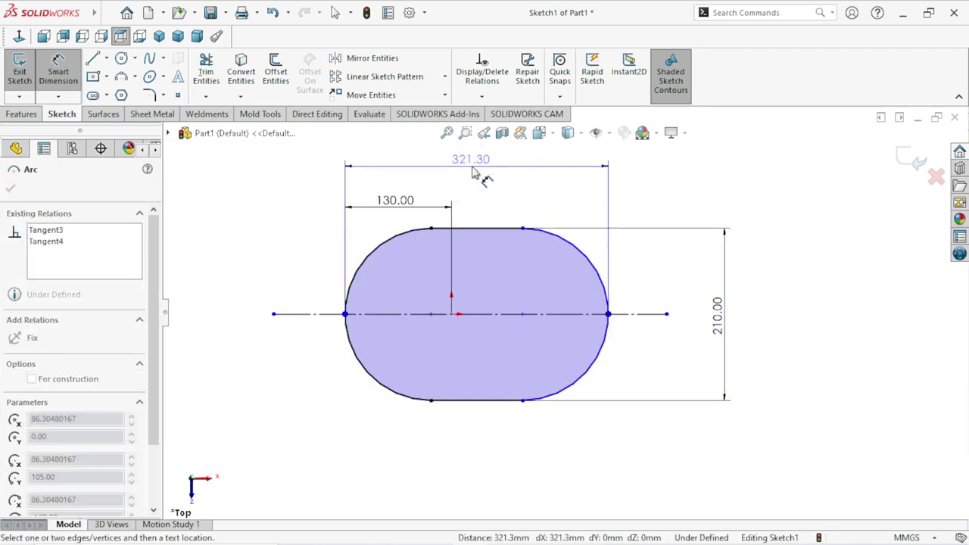
pyautogui.click(473, 171)
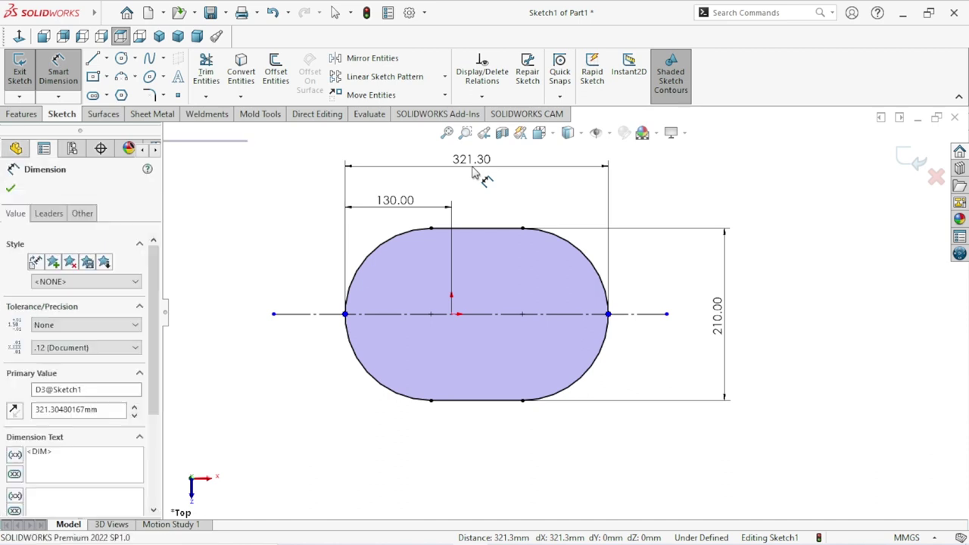
pyautogui.write('3')
pyautogui.write('70')
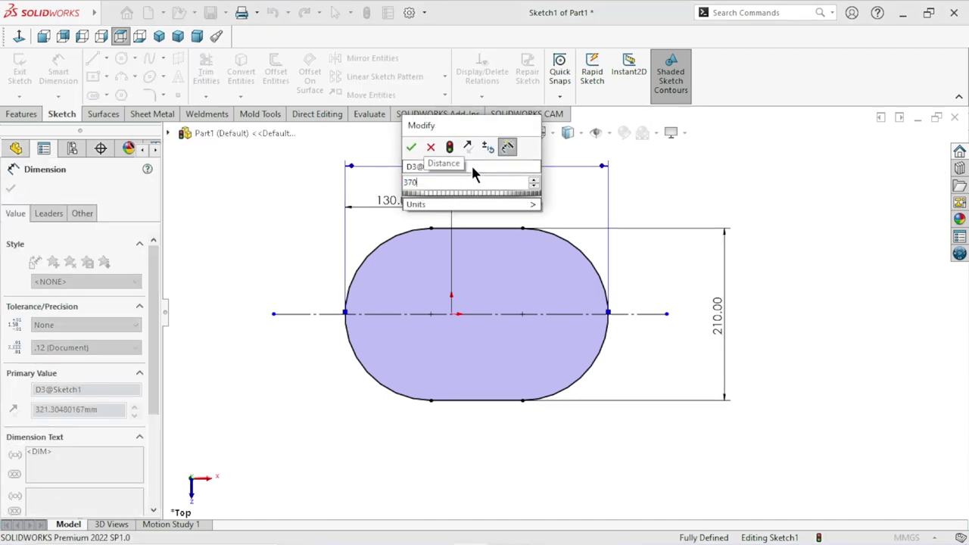
pyautogui.press('Return')
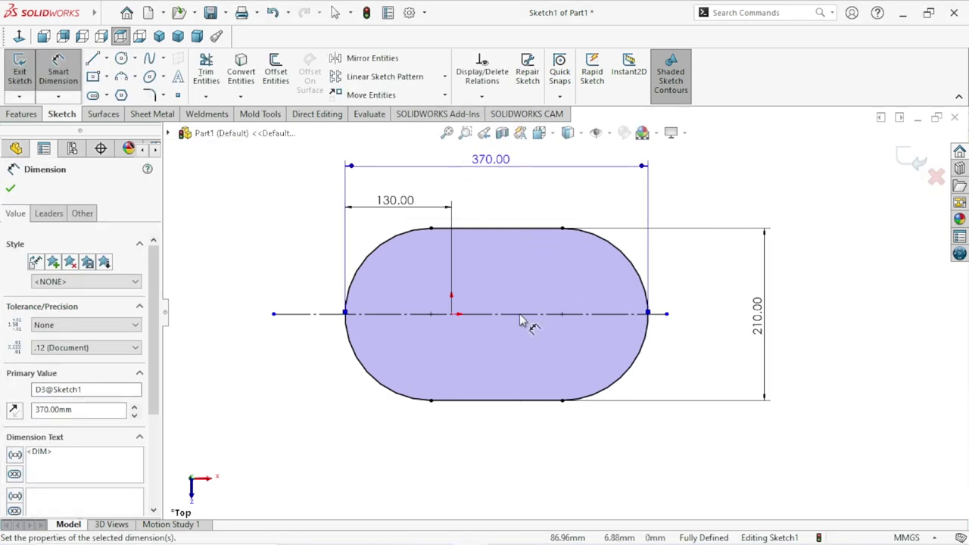
pyautogui.scroll(1, 650, 303)
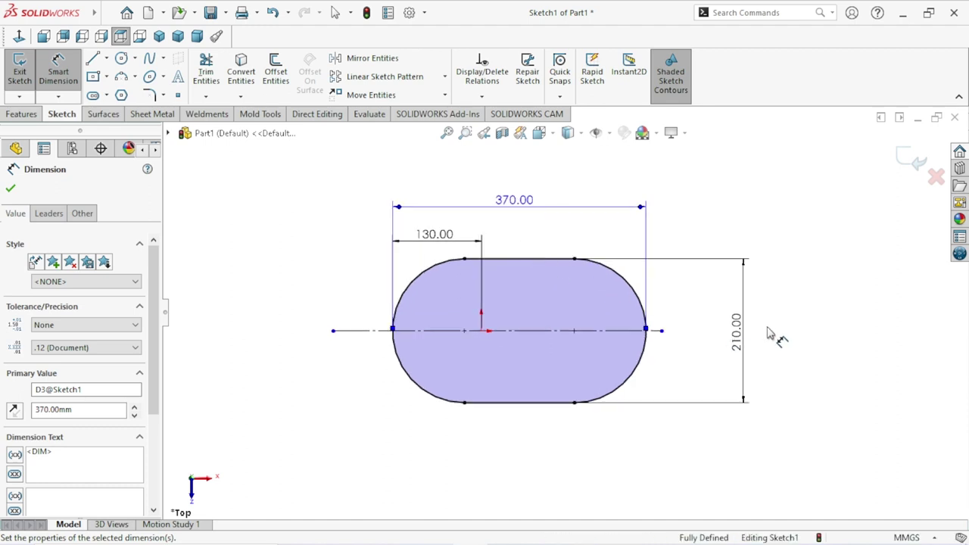
pyautogui.click(402, 371)
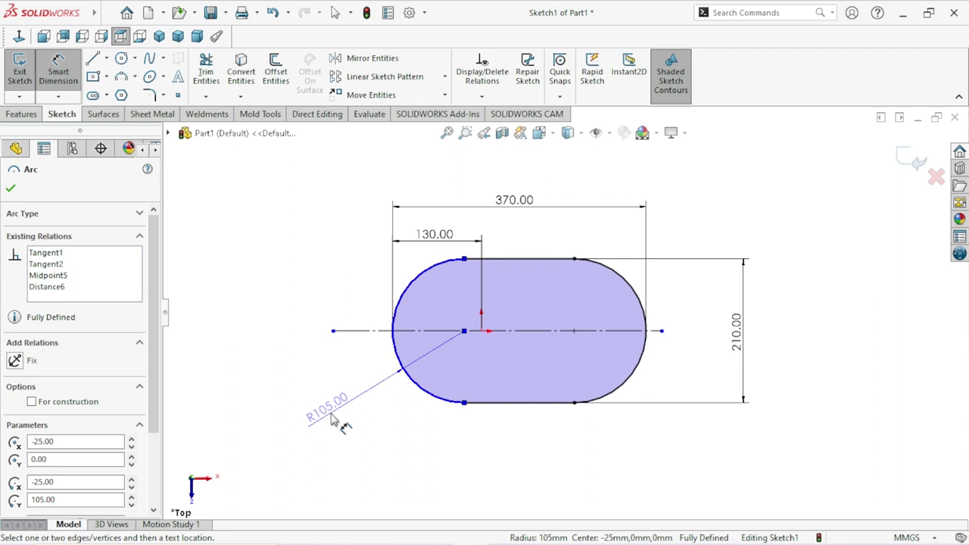
# Step: Add a driven R105 radius dimension to the left arc
pyautogui.click(330, 416)
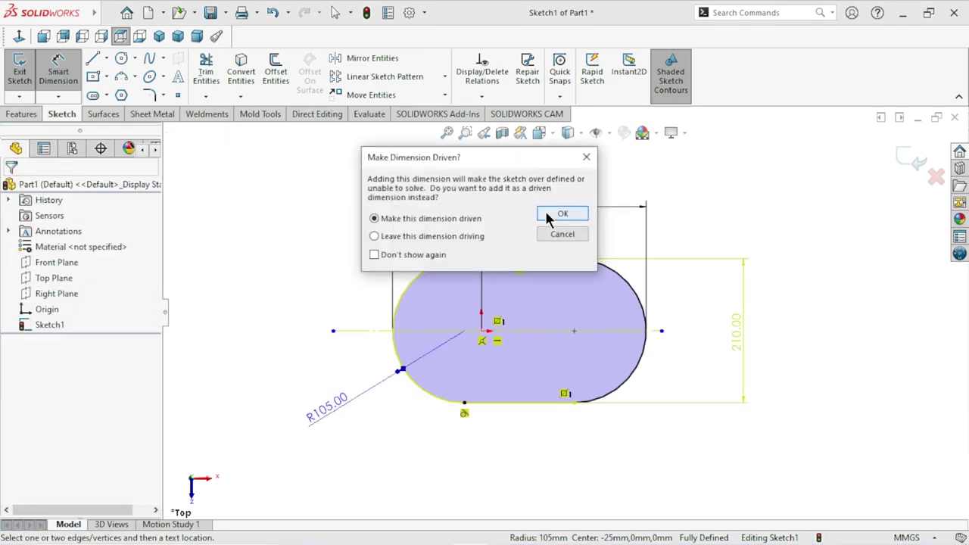
pyautogui.click(560, 214)
pyautogui.scroll(-1, 530, 314)
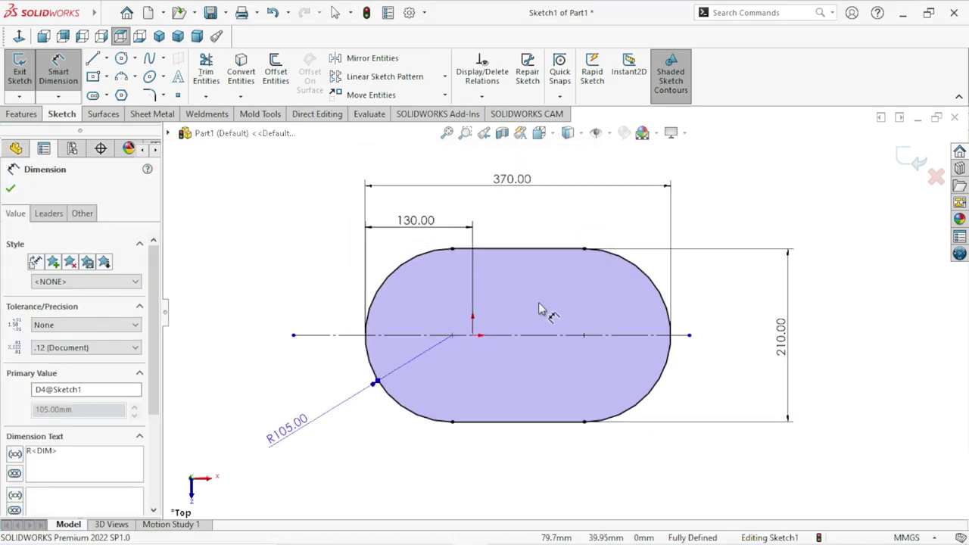
# Step: Reposition the 370, 130 and 210 dimensions for clearer spacing around the slot
pyautogui.moveTo(511, 182); pyautogui.dragTo(514, 167)
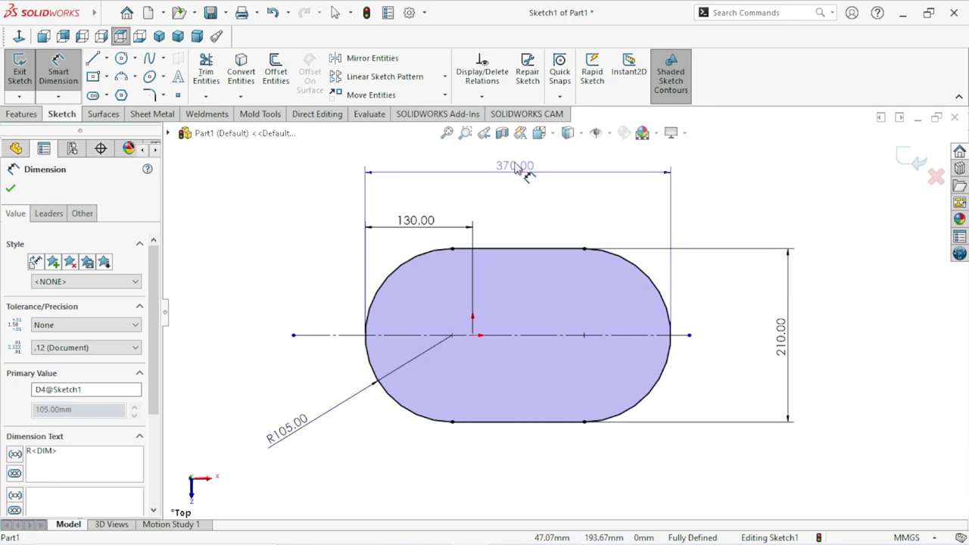
pyautogui.moveTo(422, 225); pyautogui.dragTo(421, 207)
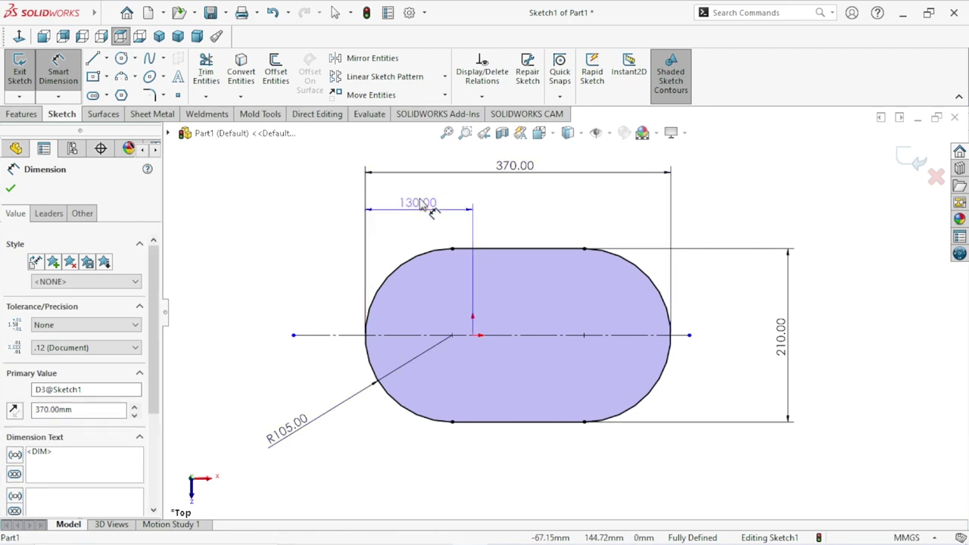
pyautogui.click(698, 471)
pyautogui.moveTo(787, 344); pyautogui.dragTo(744, 350)
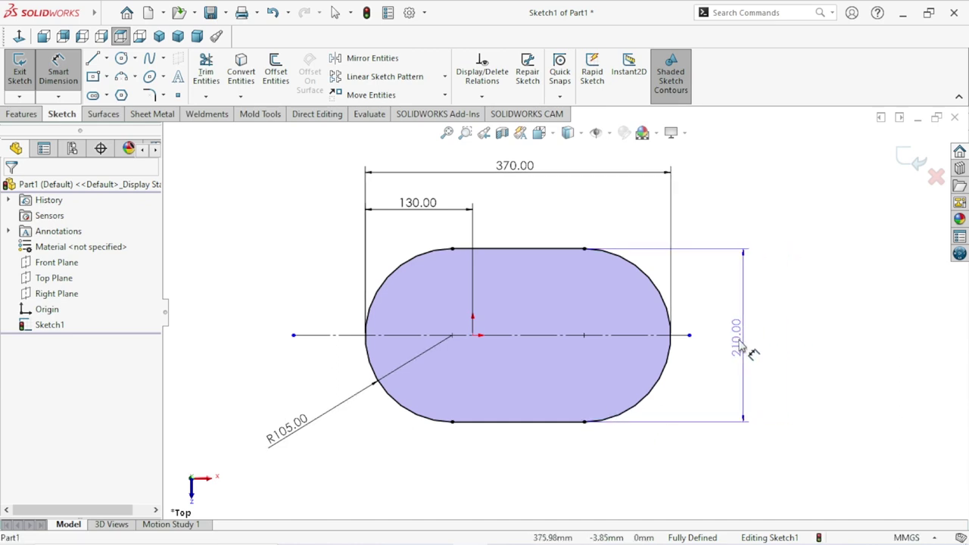
pyautogui.scroll(2, 530, 348)
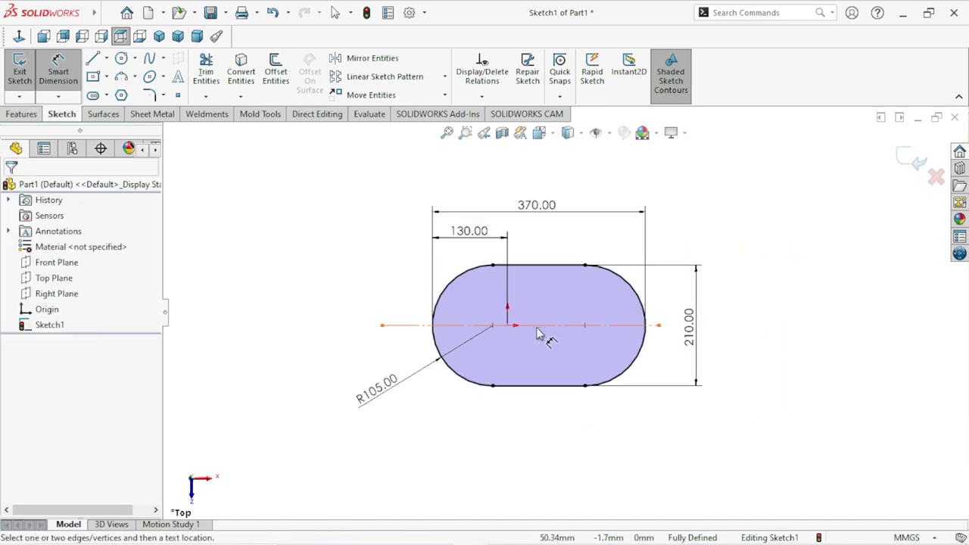
pyautogui.scroll(-3, 556, 331)
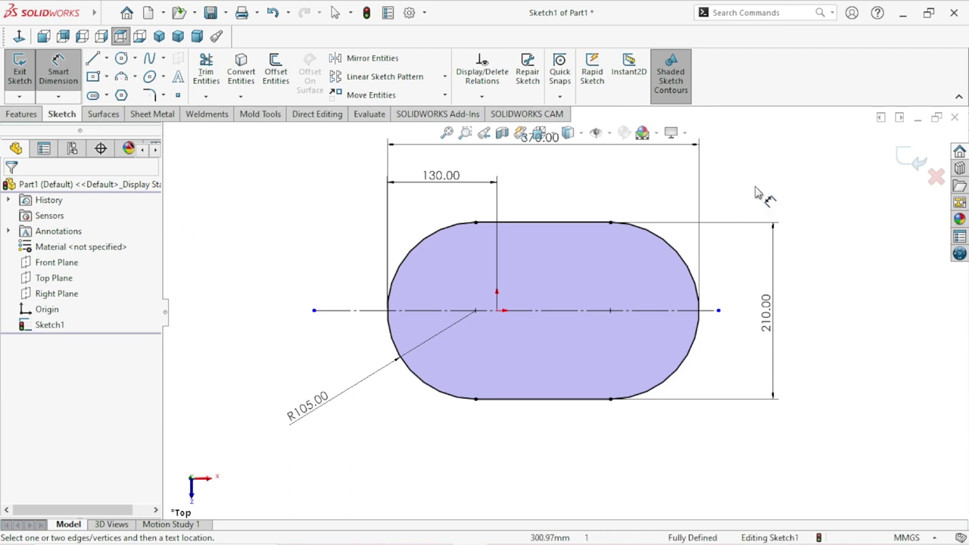
pyautogui.click(911, 159)
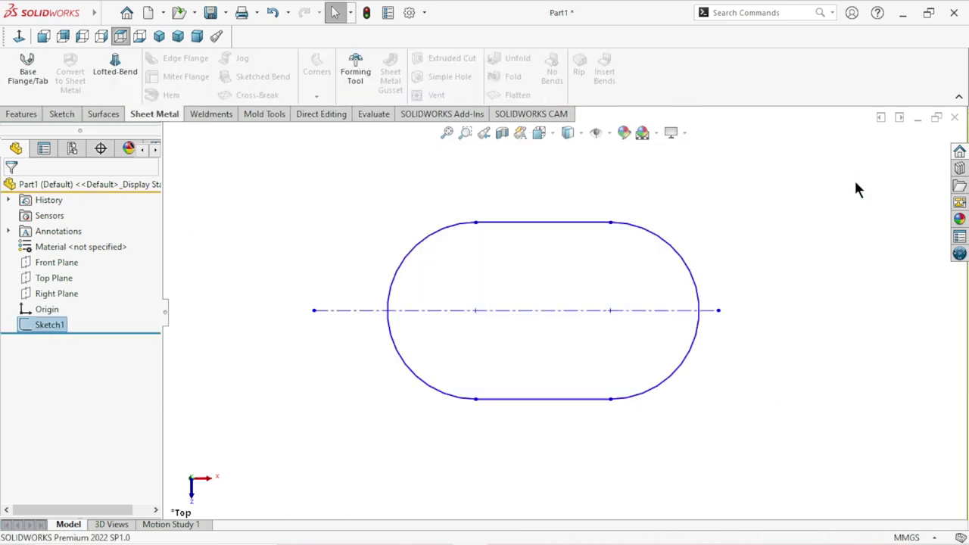
# Step: Orbit around the finished slot sketch and select the Front Plane
pyautogui.moveTo(733, 383)
pyautogui.mouseDown(button='middle')
pyautogui.moveTo(635, 319)
pyautogui.moveTo(722, 439)
pyautogui.moveTo(742, 314)
pyautogui.moveTo(734, 283)
pyautogui.moveTo(733, 346)
pyautogui.mouseUp(button='middle')
pyautogui.moveTo(639, 362)
pyautogui.mouseDown(button='middle')
pyautogui.moveTo(569, 392)
pyautogui.moveTo(562, 329)
pyautogui.moveTo(724, 283)
pyautogui.mouseUp(button='middle')
pyautogui.click(719, 299)
pyautogui.scroll(2, 681, 295)
pyautogui.scroll(-2, 643, 276)
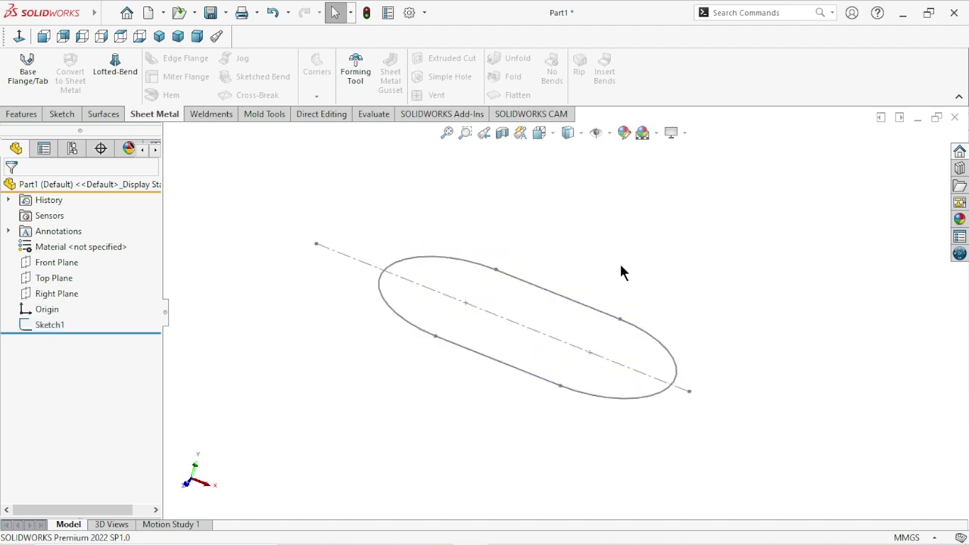
pyautogui.click(58, 263)
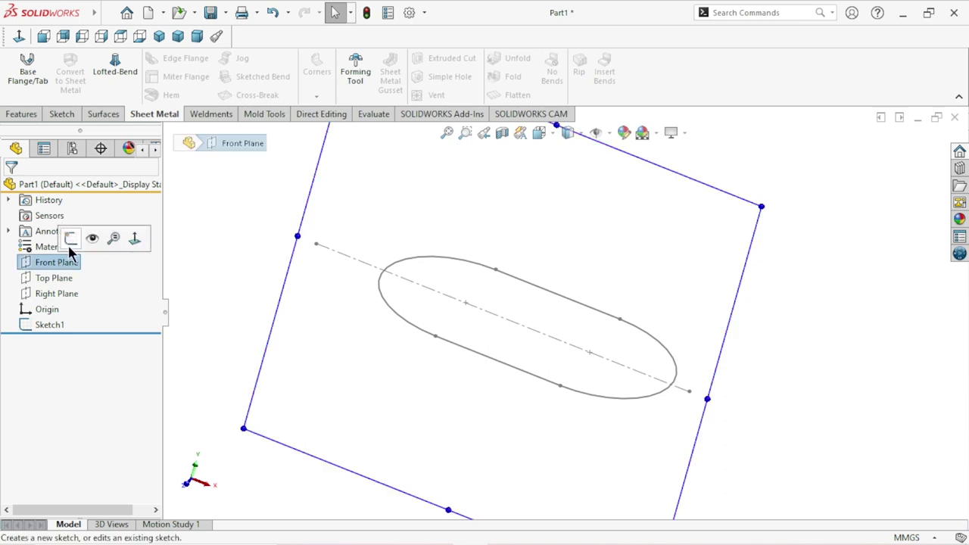
# Step: Start Sketch2 on the Front Plane, view it Normal To, and frame the centreline
pyautogui.click(73, 241)
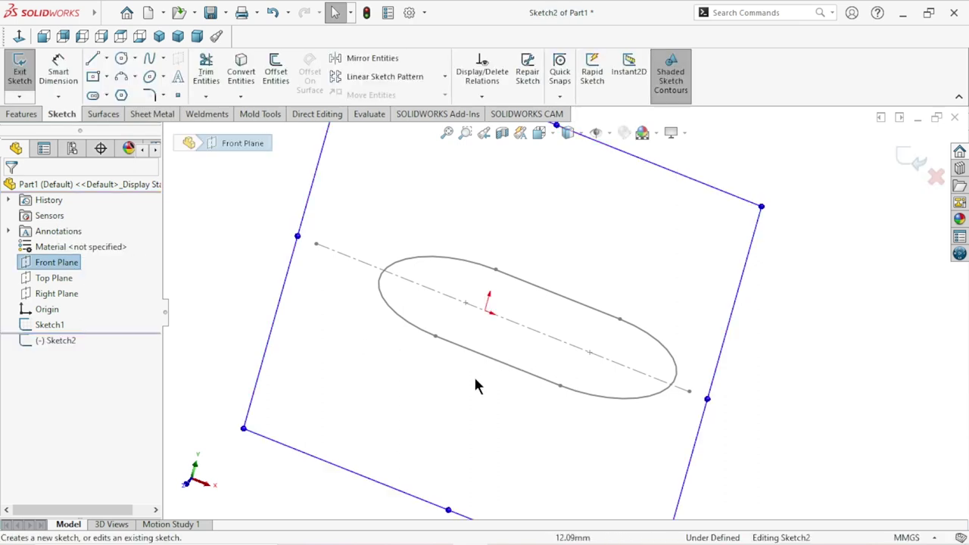
pyautogui.click(19, 36)
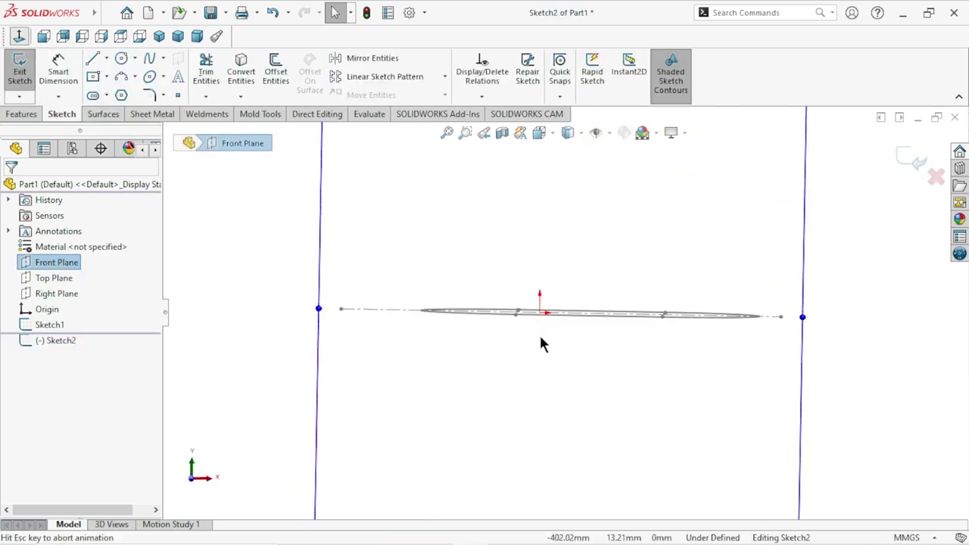
pyautogui.click(779, 295)
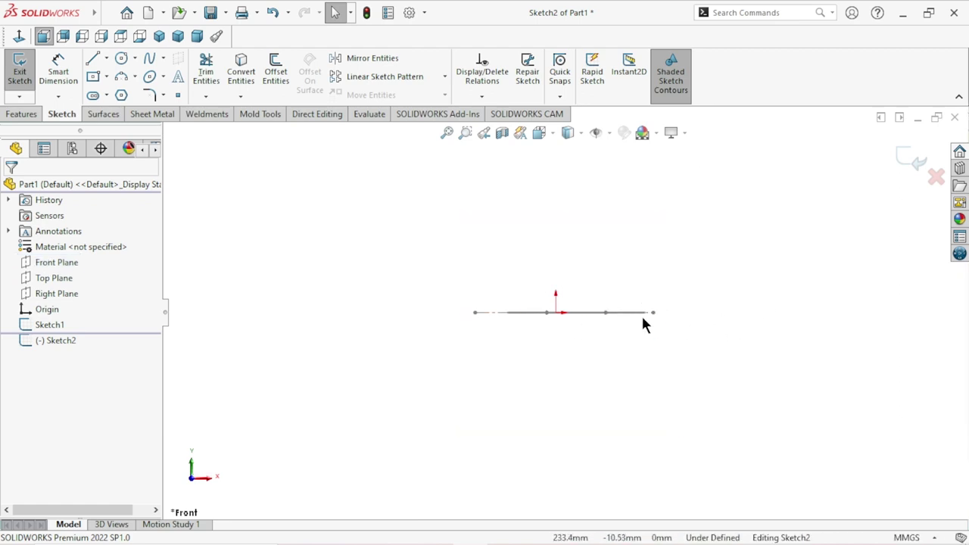
pyautogui.keyDown('ctrl'); pyautogui.moveTo(641, 324); pyautogui.dragTo(573, 316, button='middle'); pyautogui.keyUp('ctrl')
pyautogui.scroll(-2, 573, 315)
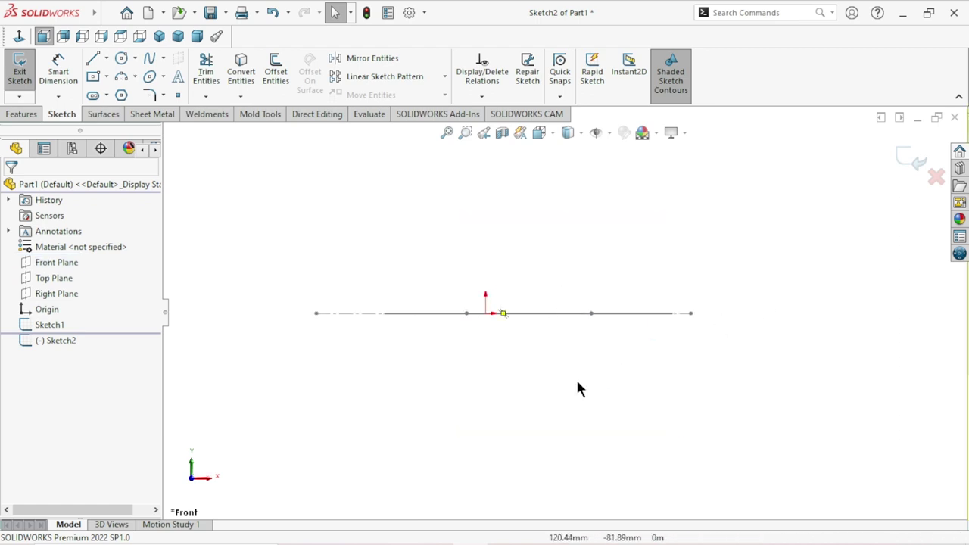
pyautogui.scroll(2, 506, 383)
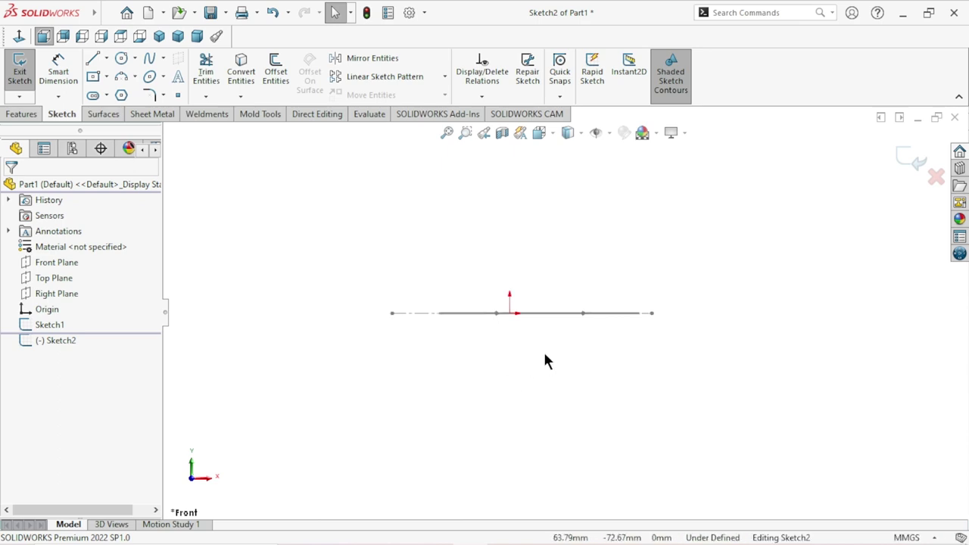
pyautogui.scroll(1, 553, 352)
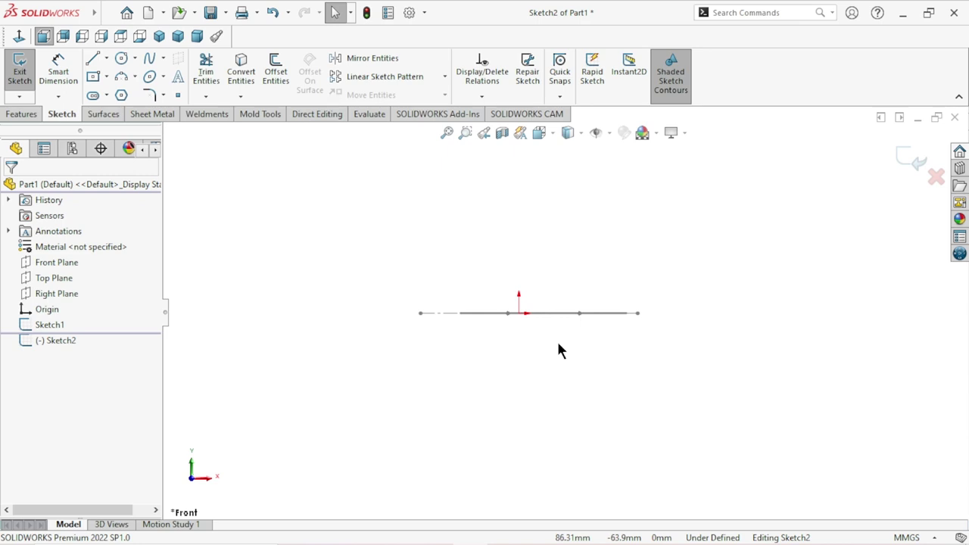
pyautogui.scroll(-1, 537, 322)
pyautogui.scroll(-2, 617, 316)
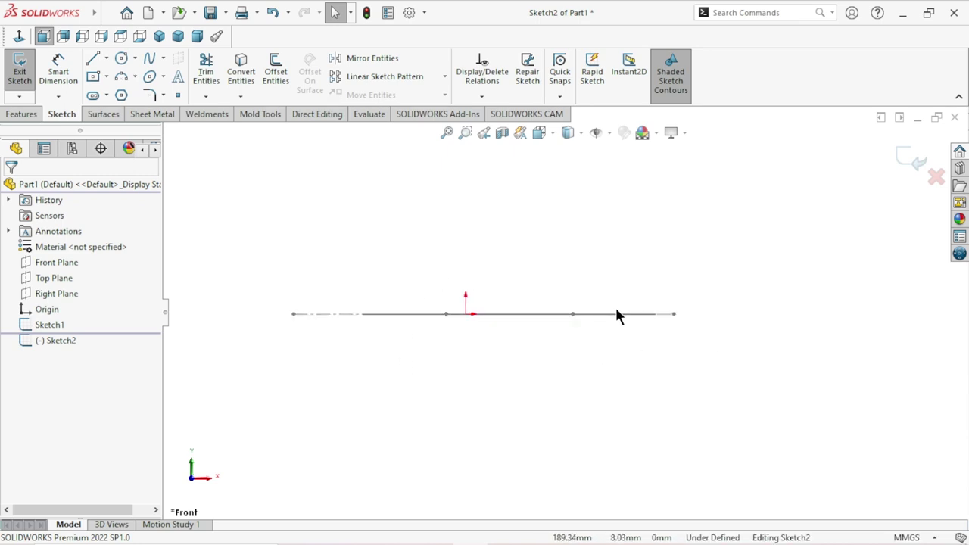
pyautogui.scroll(-1, 519, 356)
pyautogui.scroll(1, 519, 347)
pyautogui.scroll(-1, 519, 344)
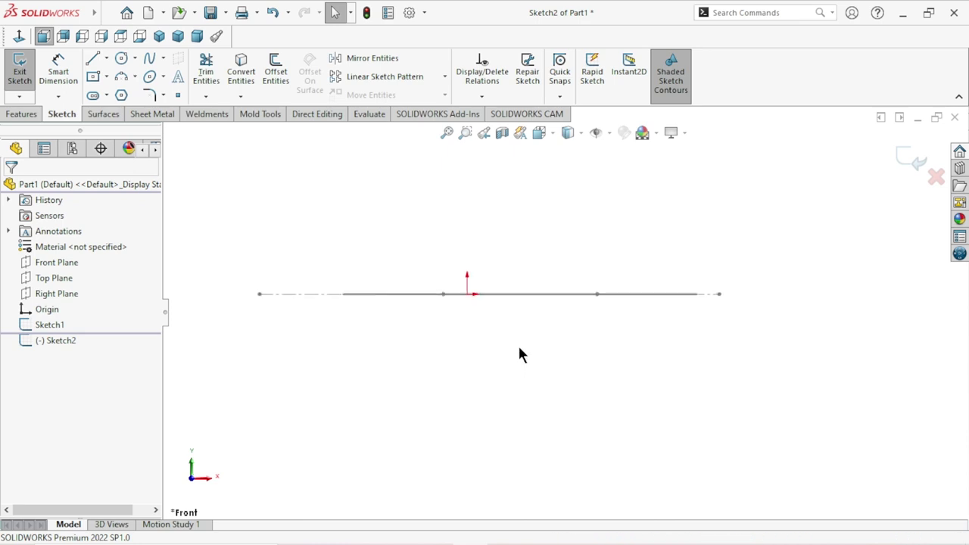
# Step: Draw a horizontal line in Sketch2 below the centreline
pyautogui.click(89, 63)
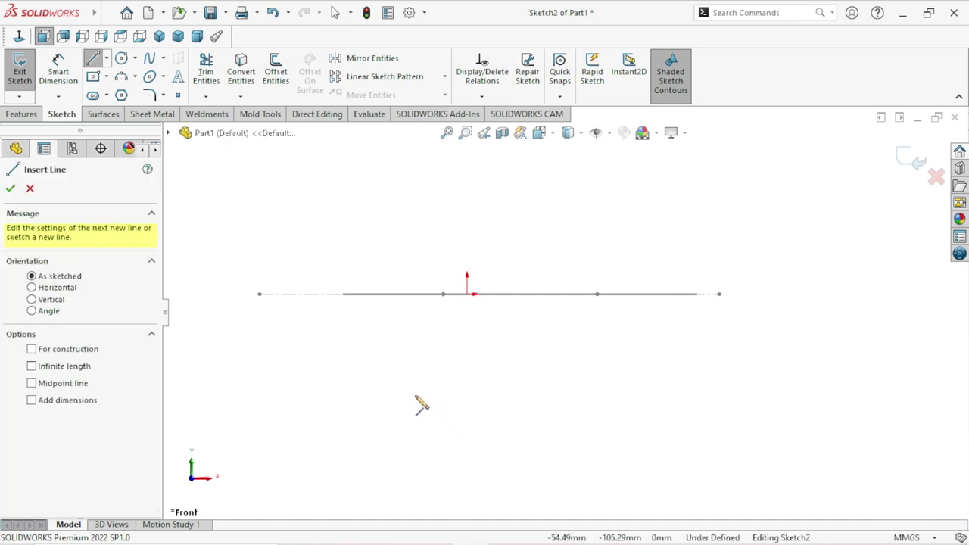
pyautogui.scroll(3, 597, 404)
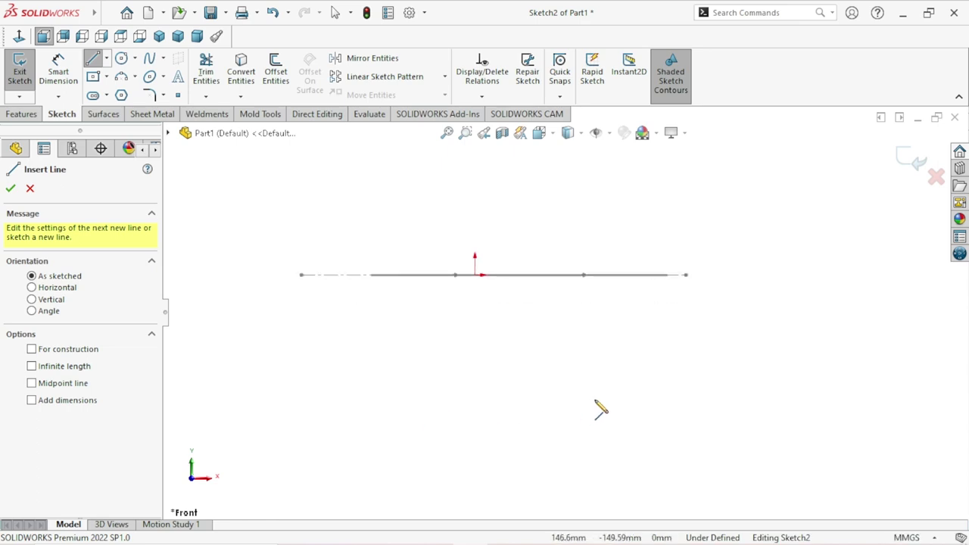
pyautogui.keyDown('ctrl'); pyautogui.moveTo(681, 364); pyautogui.dragTo(652, 353, button='middle'); pyautogui.keyUp('ctrl')
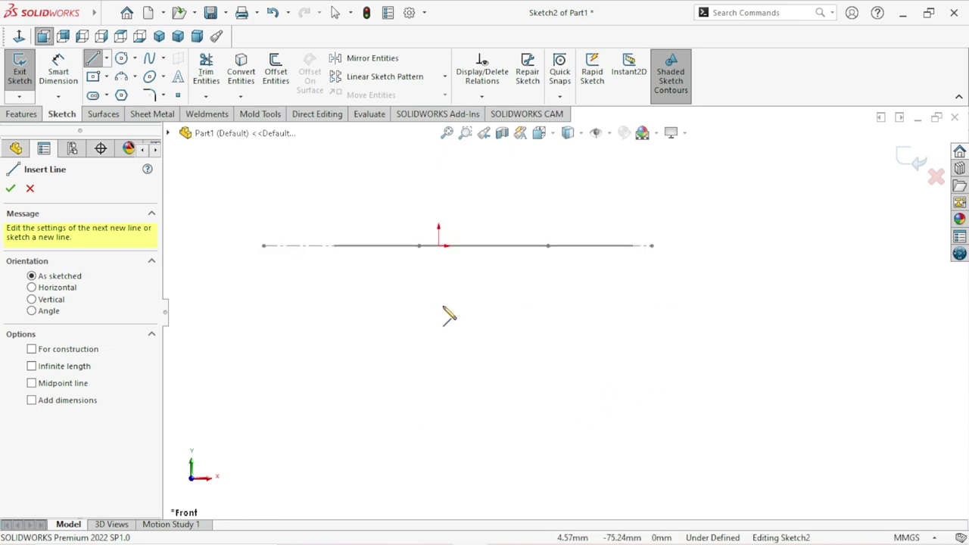
pyautogui.click(405, 336)
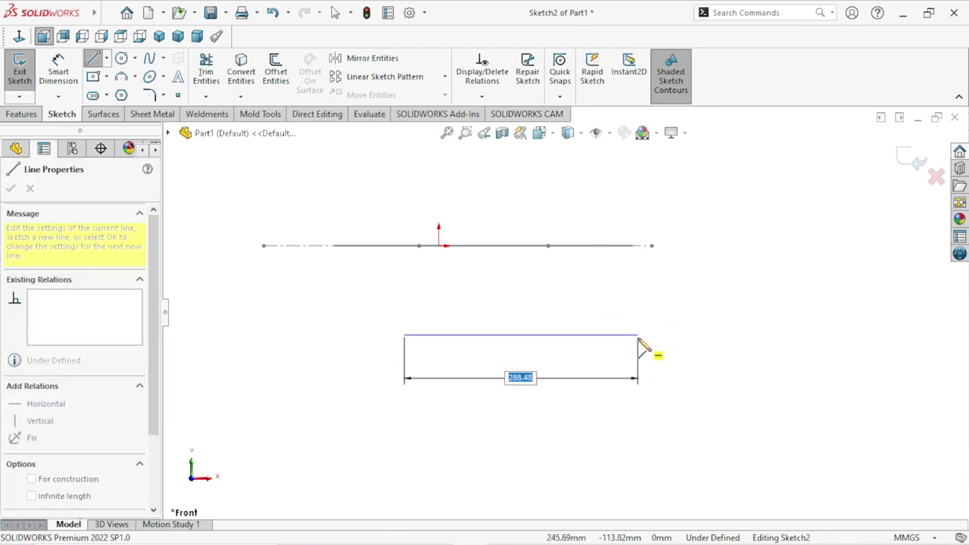
pyautogui.click(638, 335)
pyautogui.rightClick(679, 311)
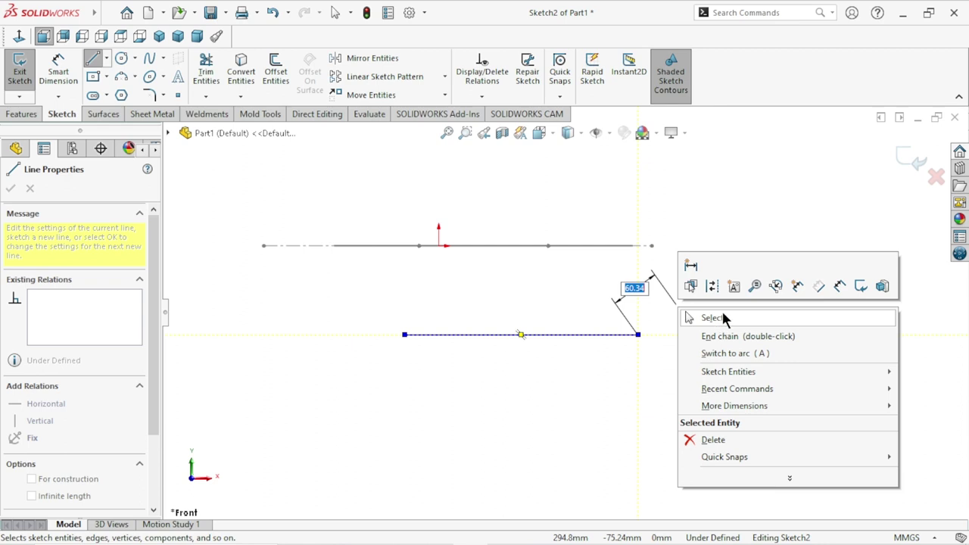
pyautogui.click(715, 318)
pyautogui.scroll(1, 635, 385)
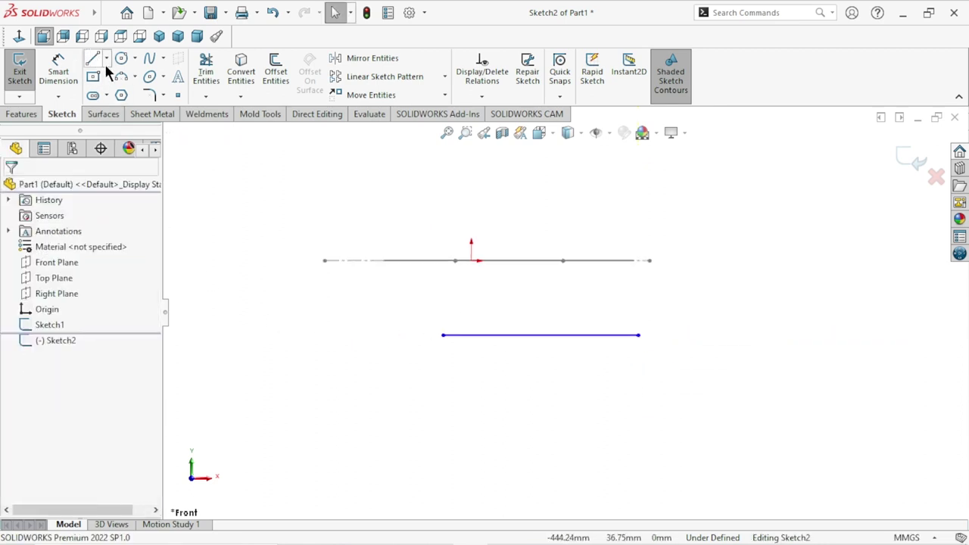
pyautogui.click(122, 75)
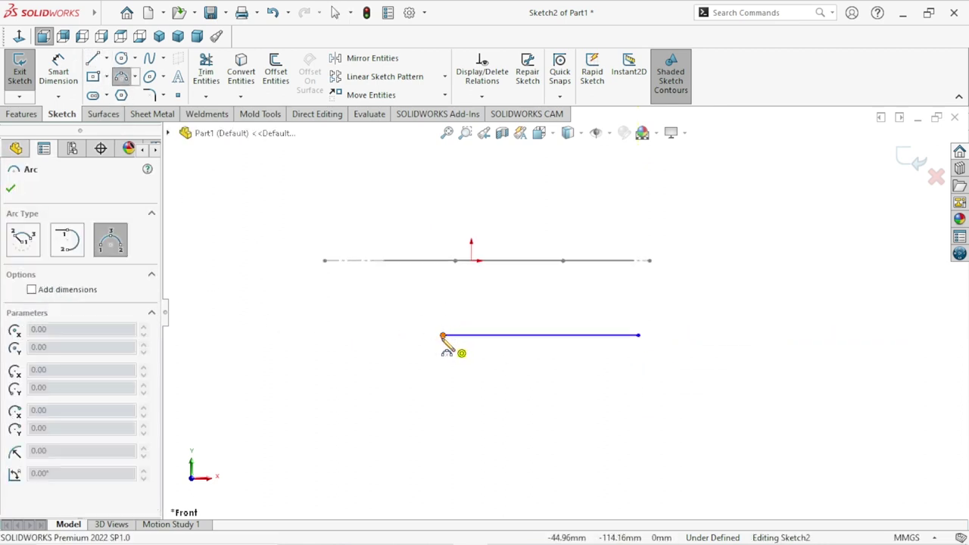
# Step: Draw a 3-point arc curving up from the horizontal line's left end toward the centreline
pyautogui.click(380, 280)
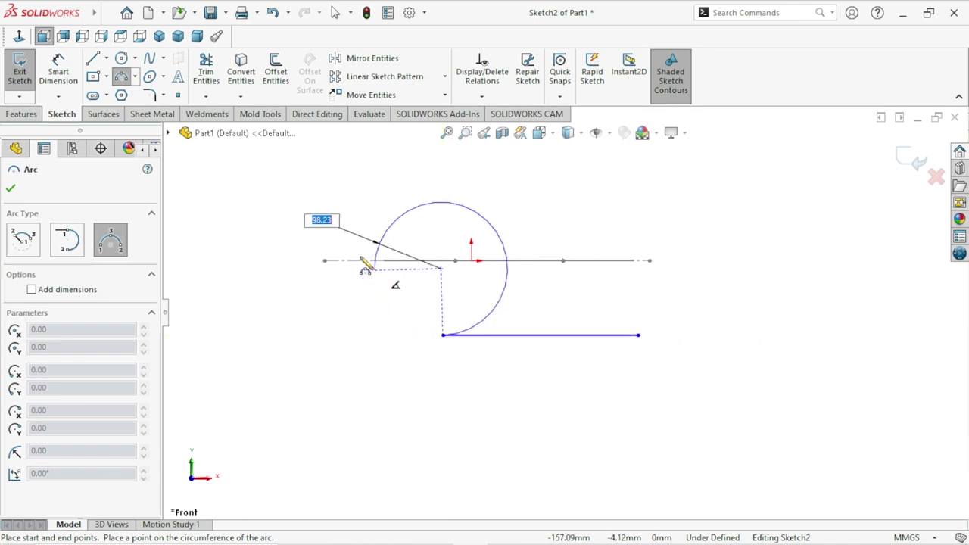
pyautogui.rightClick(331, 221)
pyautogui.click(355, 225)
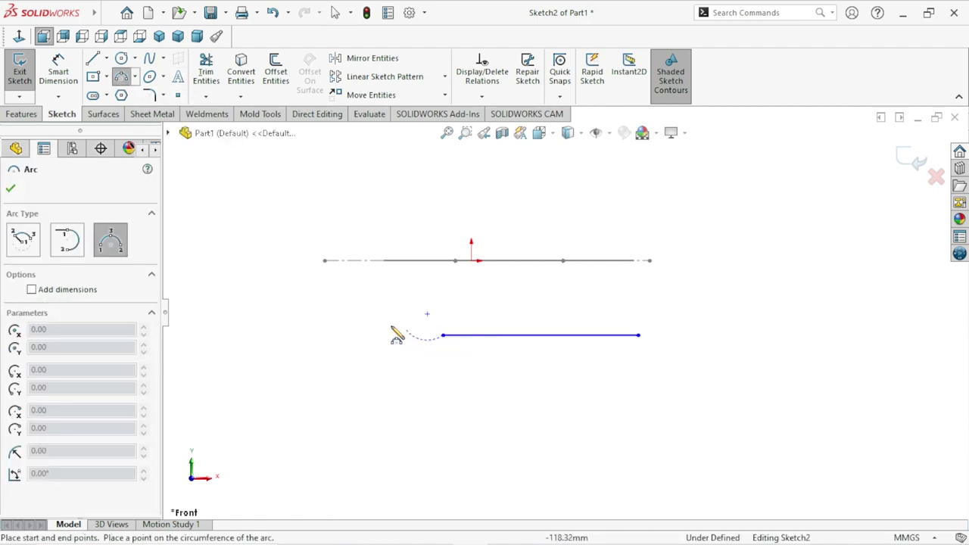
pyautogui.click(370, 282)
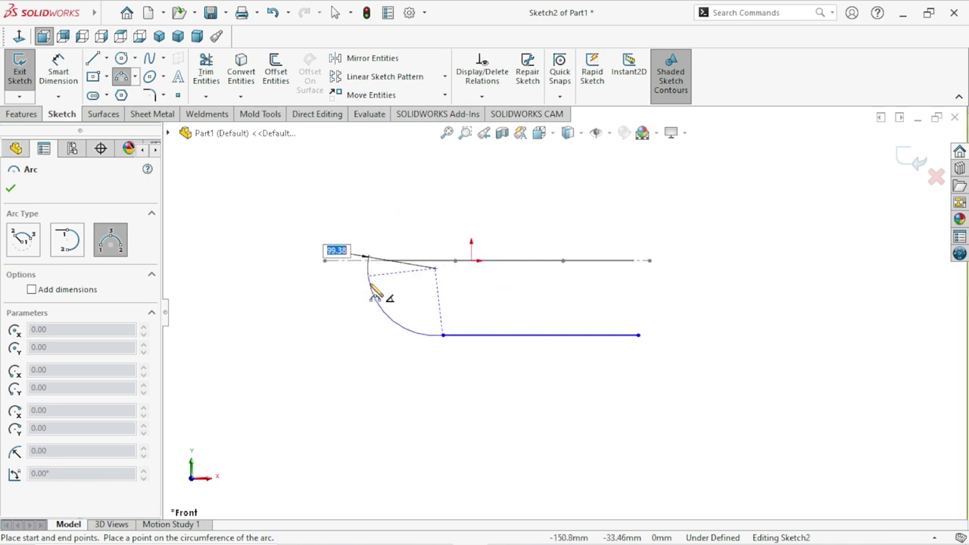
pyautogui.click(372, 294)
pyautogui.rightClick(326, 297)
pyautogui.click(318, 300)
# Step: Add a Tangent relation between the new arc and the horizontal line
pyautogui.scroll(-1, 458, 352)
pyautogui.keyDown('ctrl'); pyautogui.moveTo(711, 347); pyautogui.dragTo(666, 270, button='middle'); pyautogui.keyUp('ctrl')
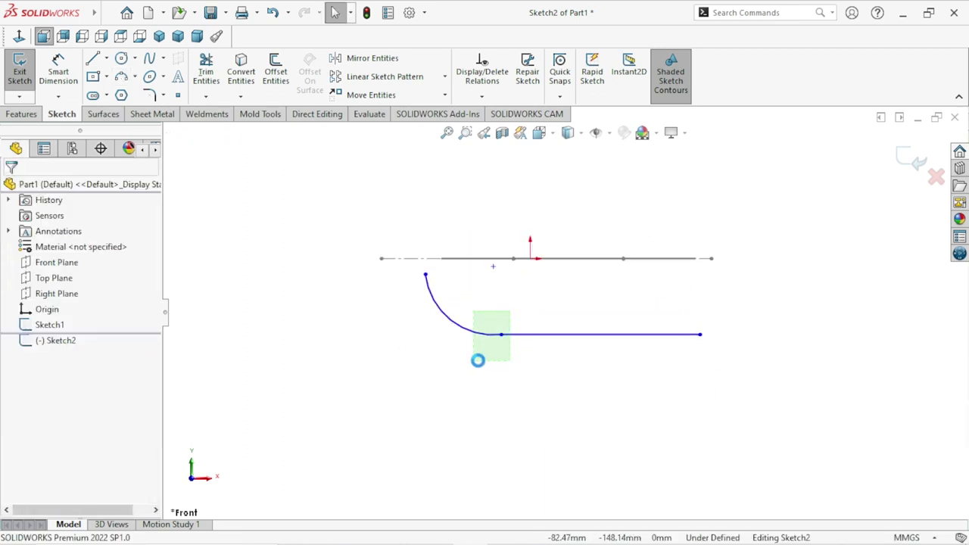
pyautogui.click(581, 283)
pyautogui.scroll(1, 575, 379)
pyautogui.scroll(-3, 597, 326)
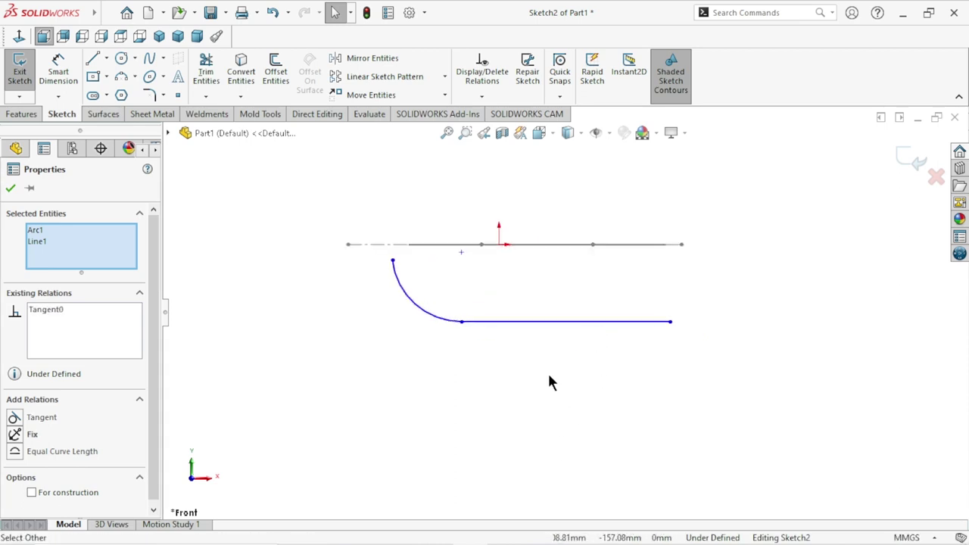
pyautogui.scroll(1, 465, 370)
pyautogui.scroll(-1, 467, 320)
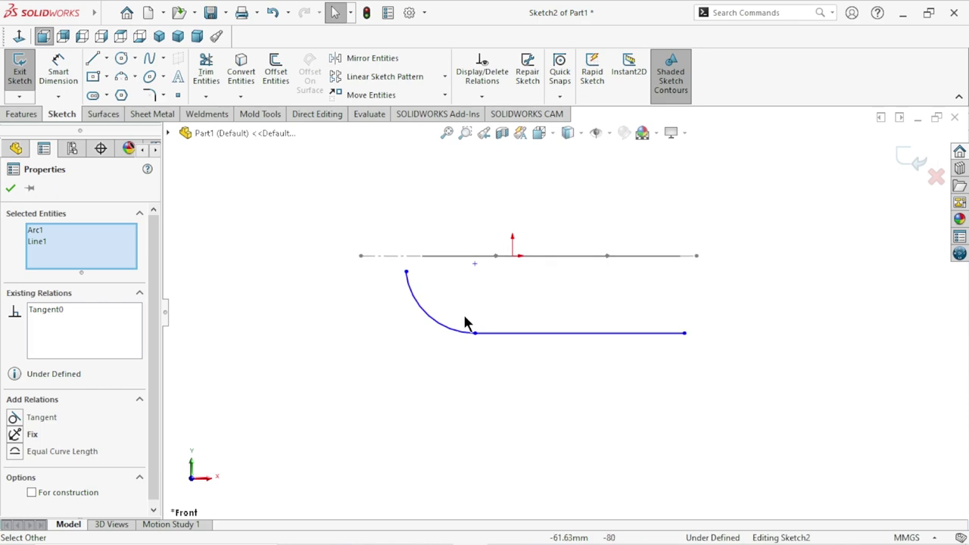
pyautogui.click(66, 73)
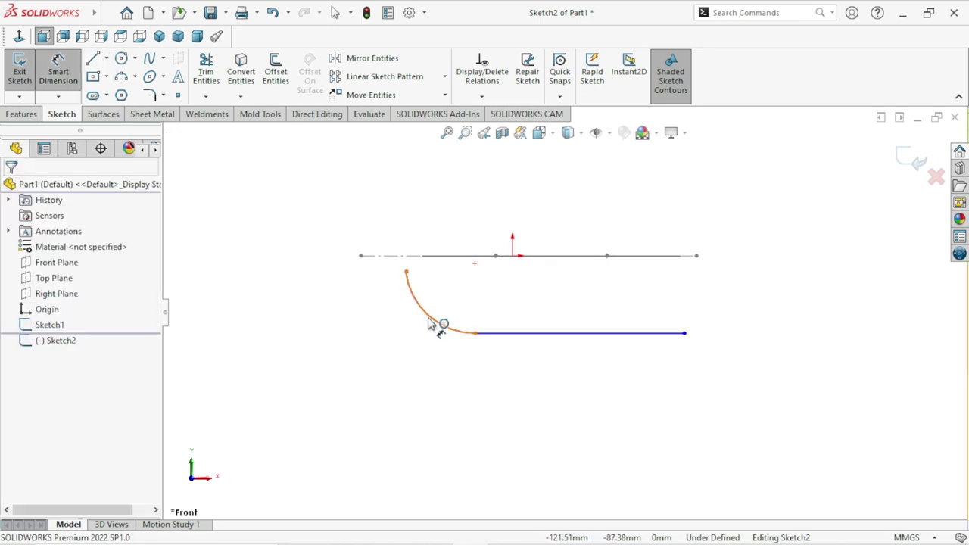
# Step: Dimension the arc with a 105 mm radius and an 80 mm height between its ends
pyautogui.click(435, 324)
pyautogui.click(361, 367)
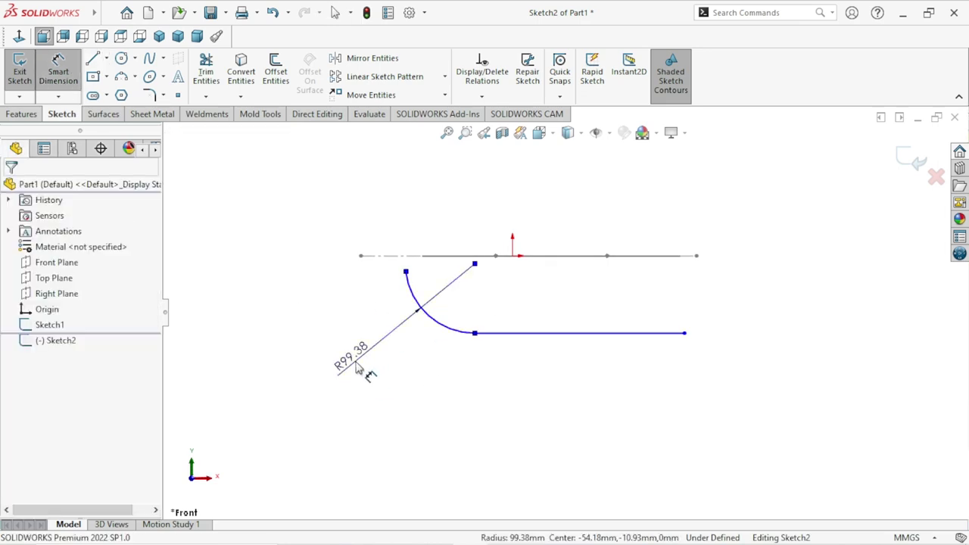
pyautogui.write('105')
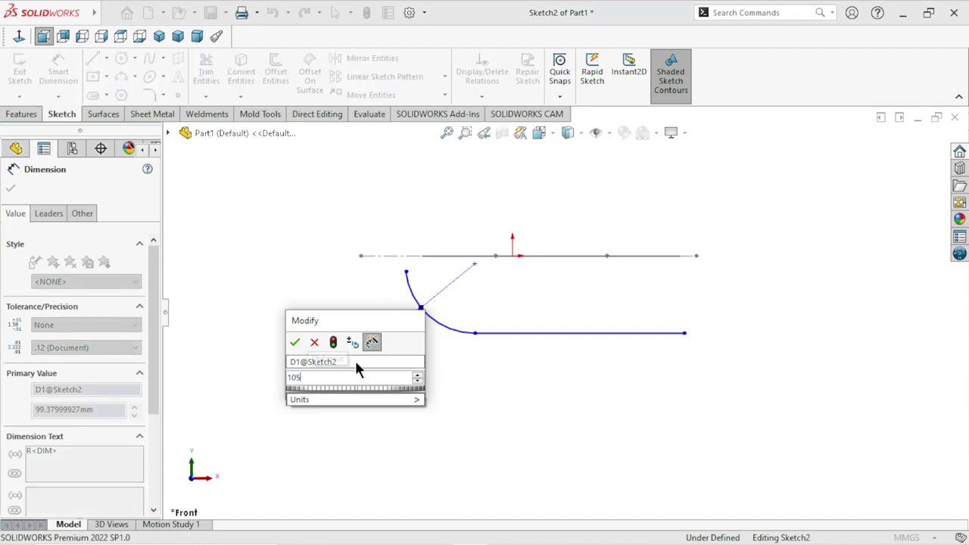
pyautogui.click(295, 342)
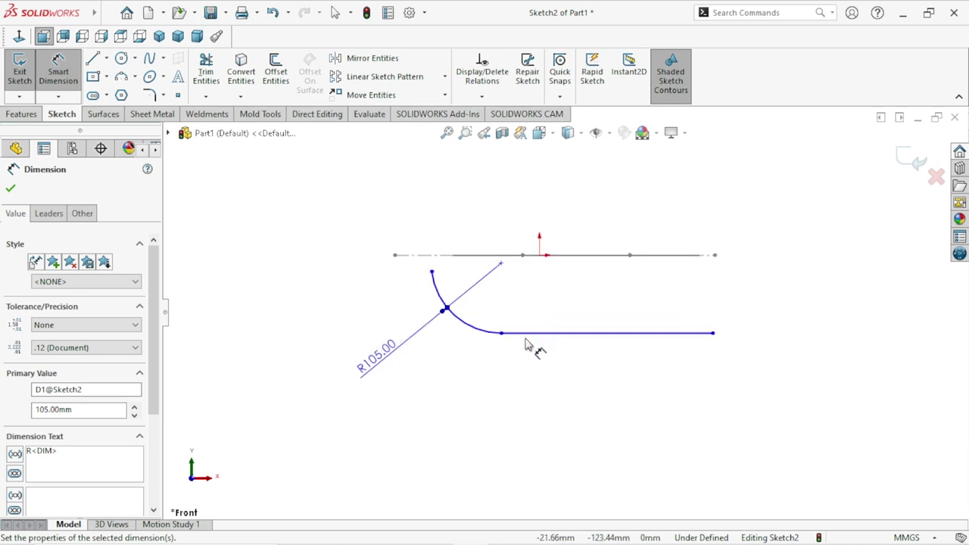
pyautogui.click(431, 272)
pyautogui.click(500, 333)
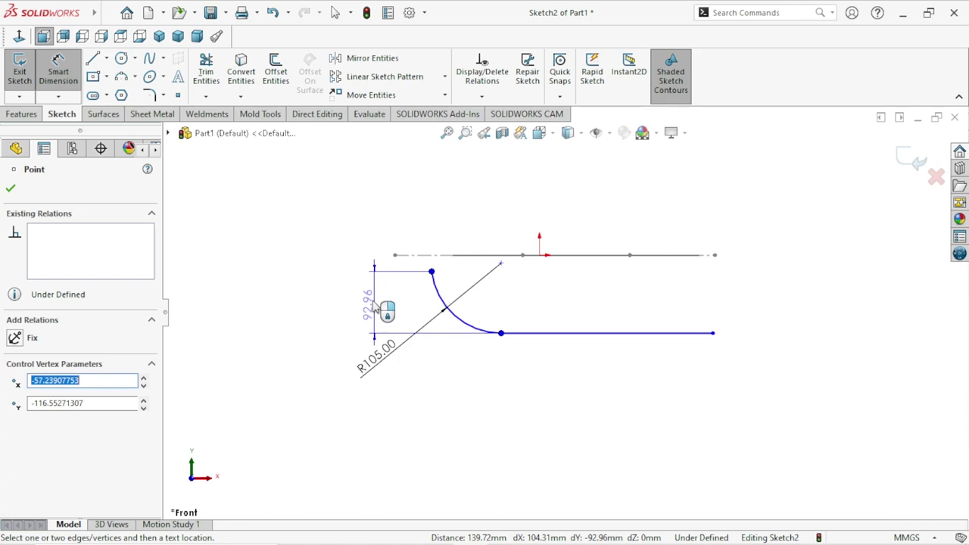
pyautogui.click(369, 303)
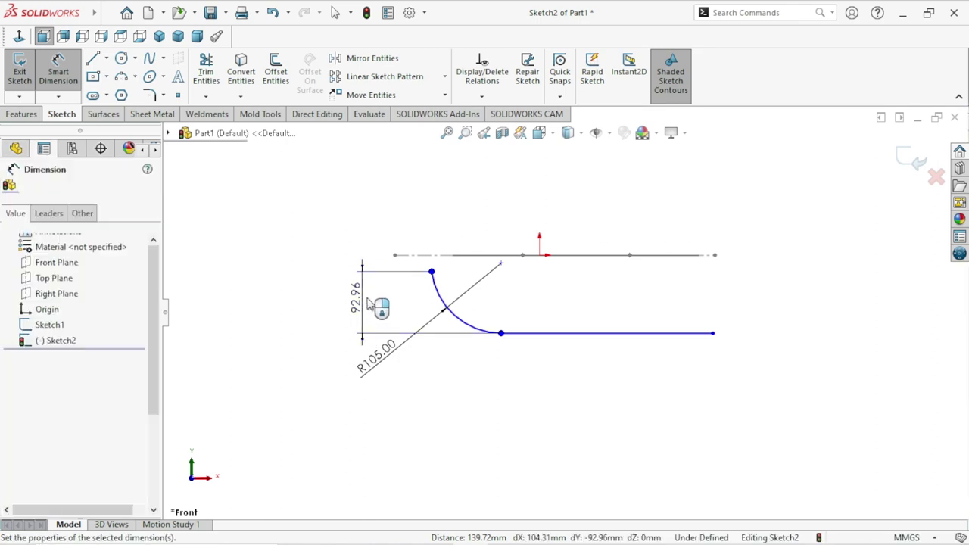
pyautogui.write('80')
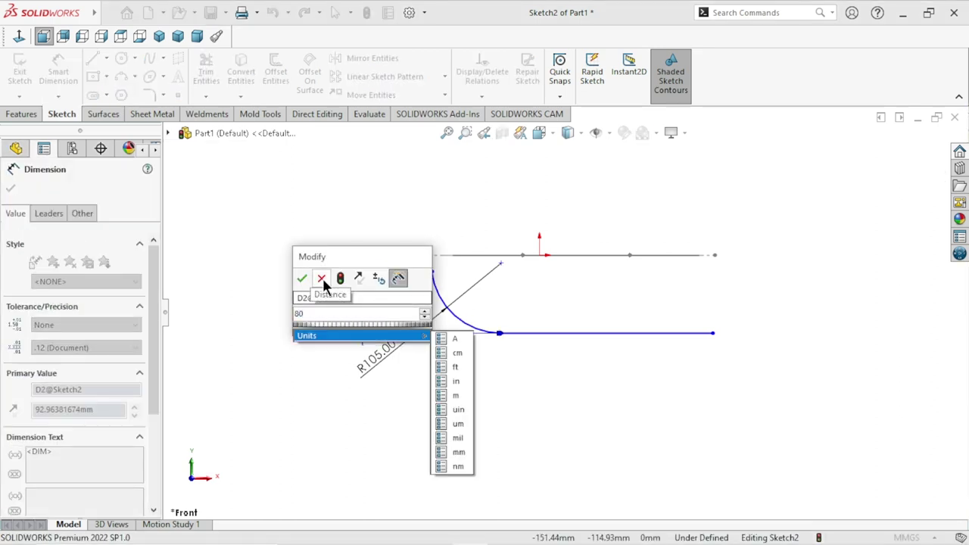
pyautogui.click(301, 278)
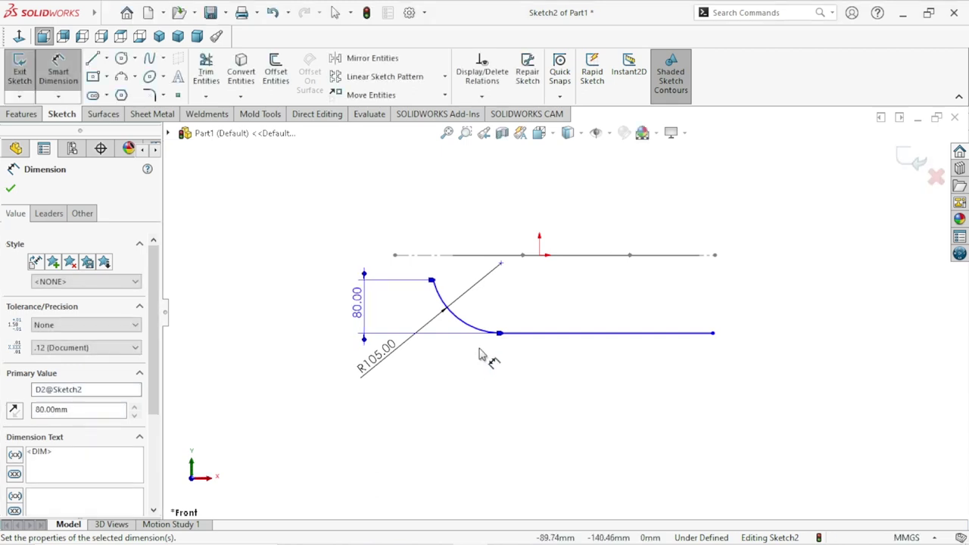
# Step: Add a 250 mm horizontal dimension from the sketch origin to the bottom line's right end
pyautogui.scroll(2, 488, 357)
pyautogui.scroll(-2, 627, 363)
pyautogui.click(566, 333)
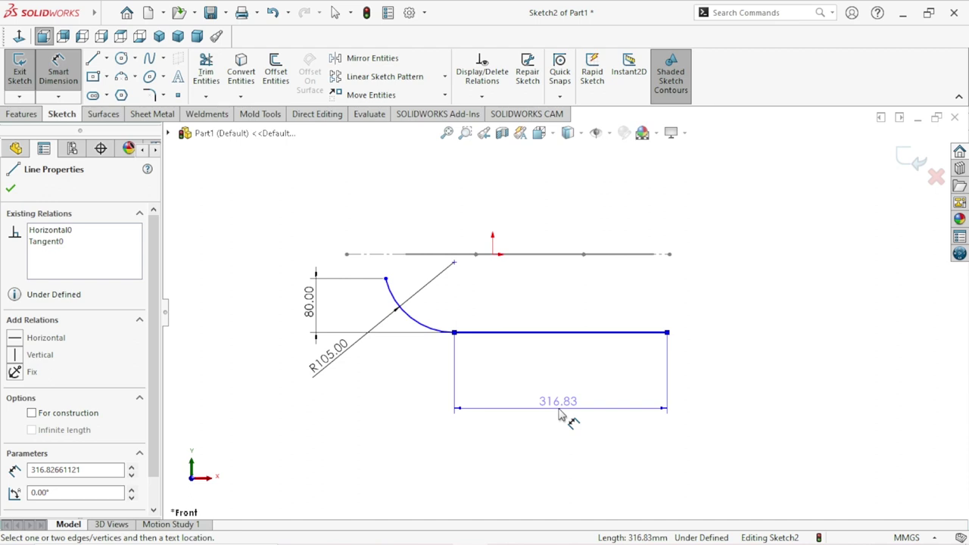
pyautogui.press('Escape')
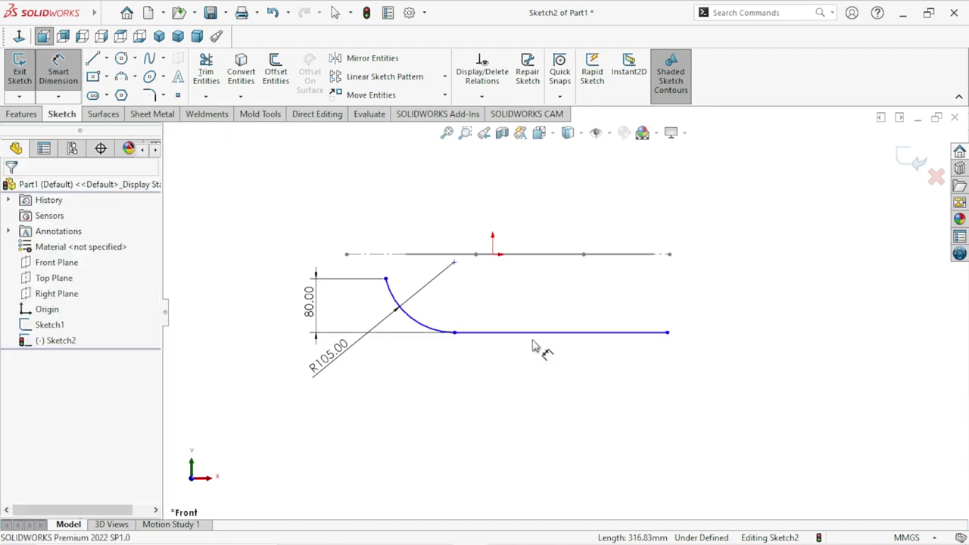
pyautogui.click(492, 254)
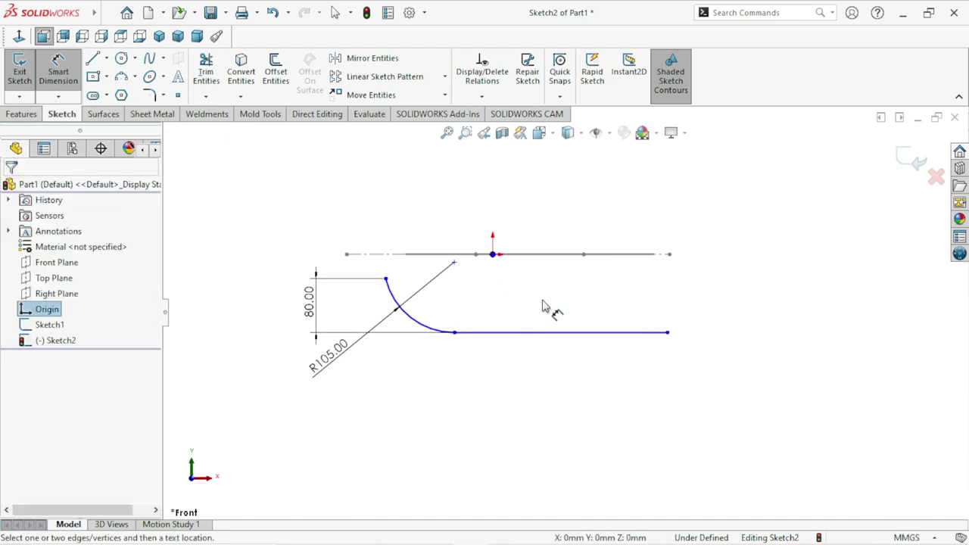
pyautogui.click(668, 333)
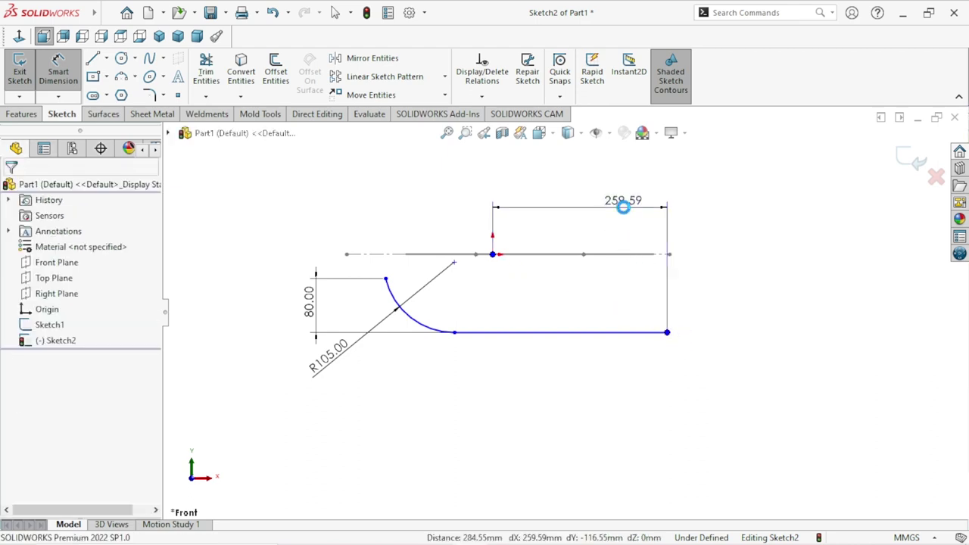
pyautogui.click(622, 206)
pyautogui.write('250')
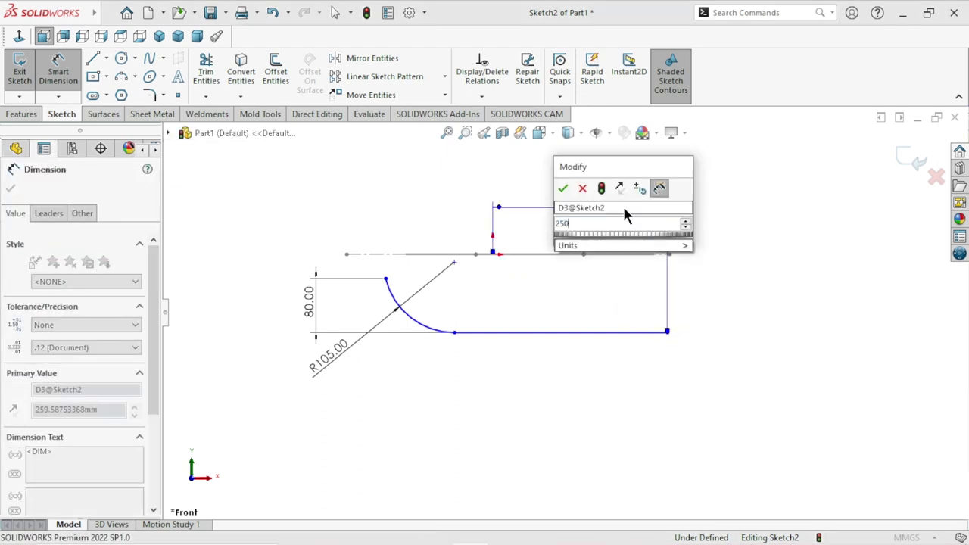
pyautogui.click(564, 187)
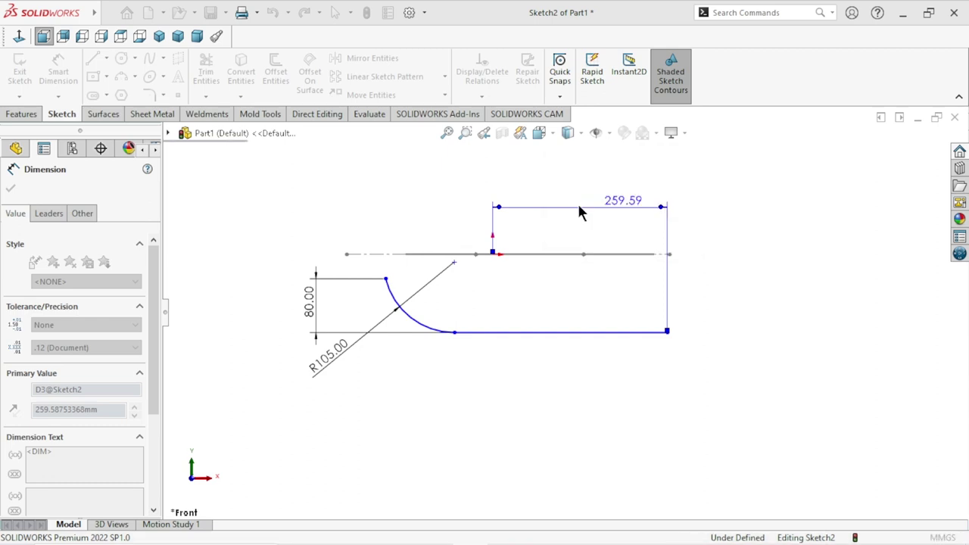
pyautogui.scroll(3, 562, 319)
pyautogui.scroll(-2, 588, 301)
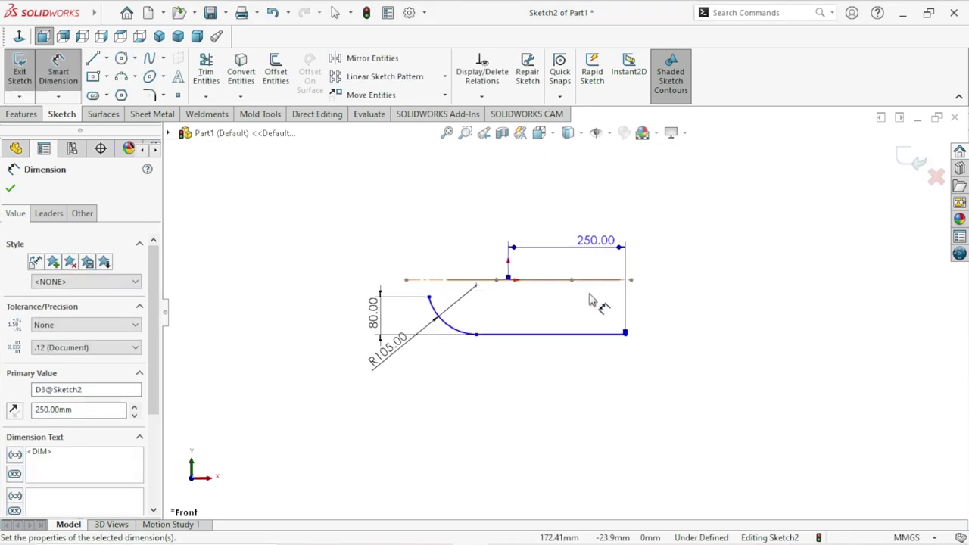
pyautogui.scroll(-1, 584, 301)
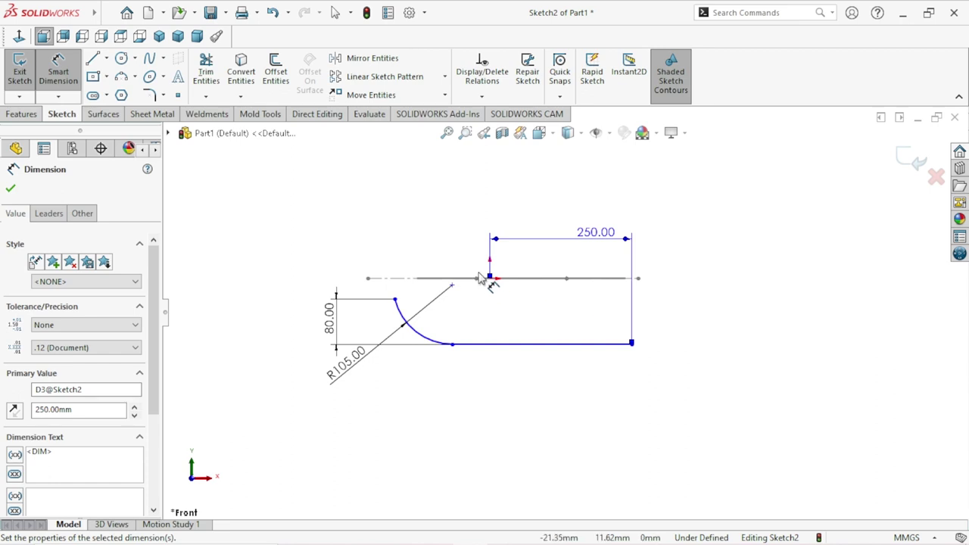
pyautogui.scroll(1, 552, 312)
pyautogui.scroll(1, 551, 317)
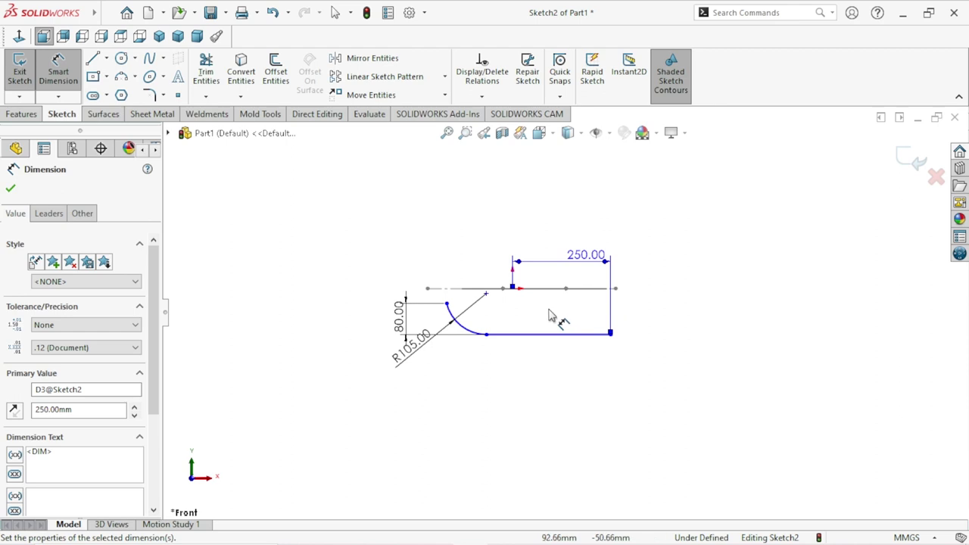
pyautogui.scroll(-1, 519, 337)
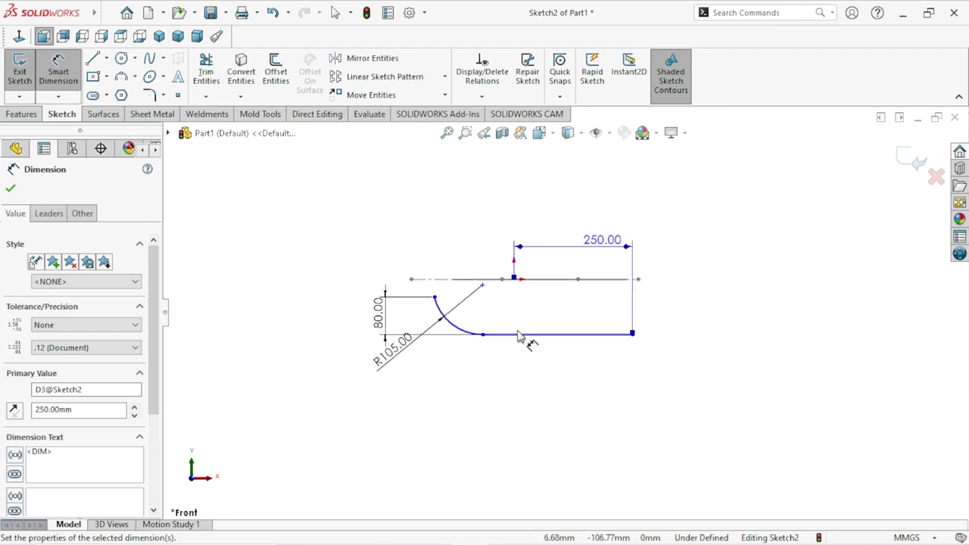
pyautogui.scroll(1, 530, 335)
pyautogui.scroll(-1, 549, 347)
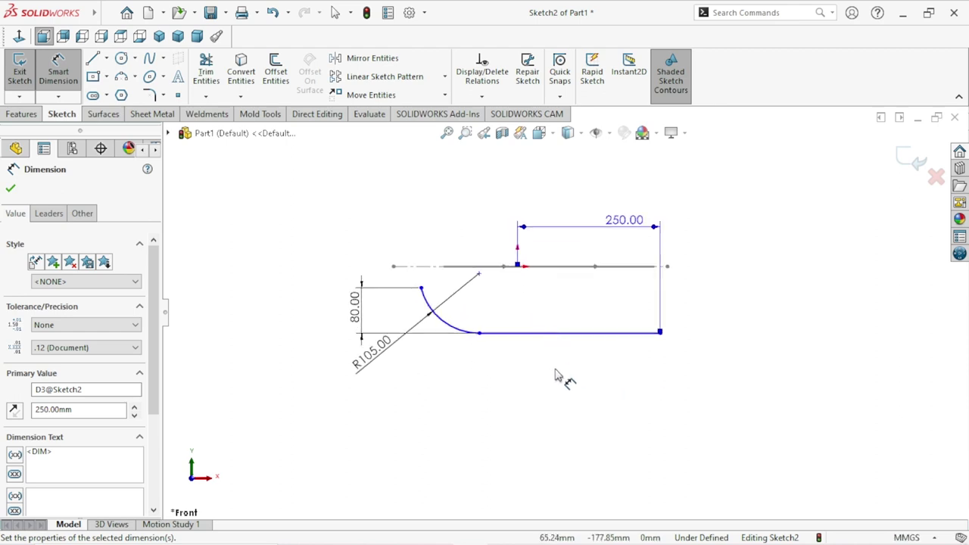
pyautogui.scroll(1, 555, 376)
pyautogui.scroll(-2, 553, 304)
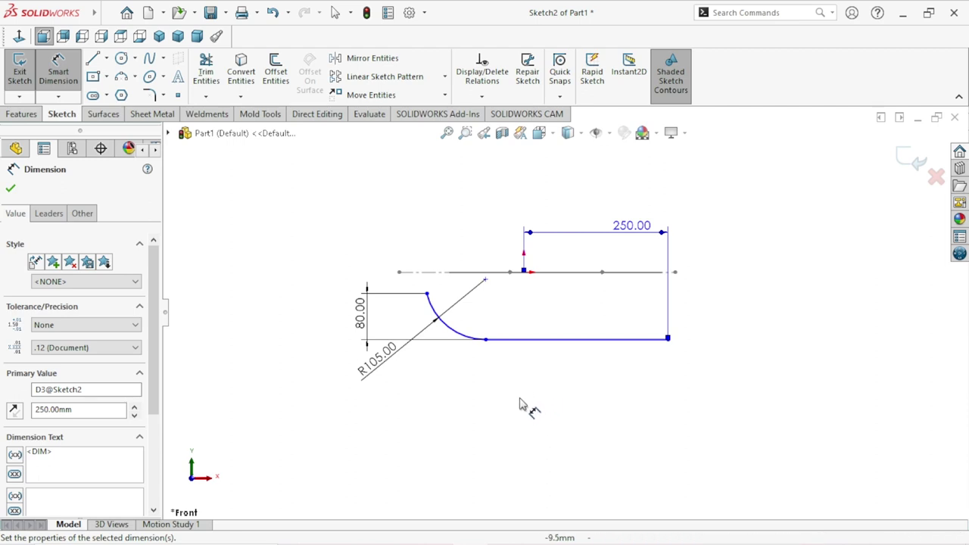
# Step: Add a Pierce relation between the arc's top endpoint and Sketch1's oval outline
pyautogui.moveTo(519, 405); pyautogui.dragTo(547, 433, button='middle')
pyautogui.moveTo(539, 313); pyautogui.dragTo(612, 420, button='middle')
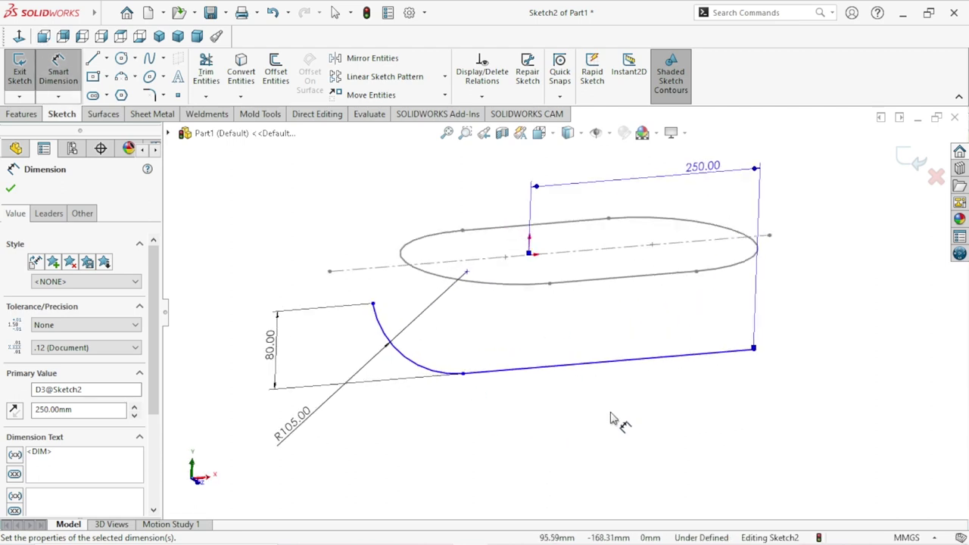
pyautogui.click(611, 420)
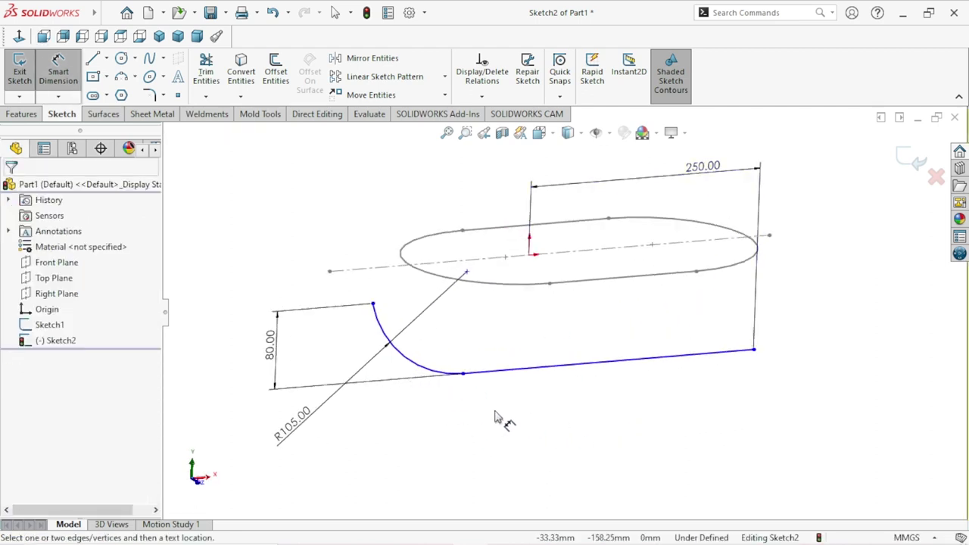
pyautogui.click(60, 72)
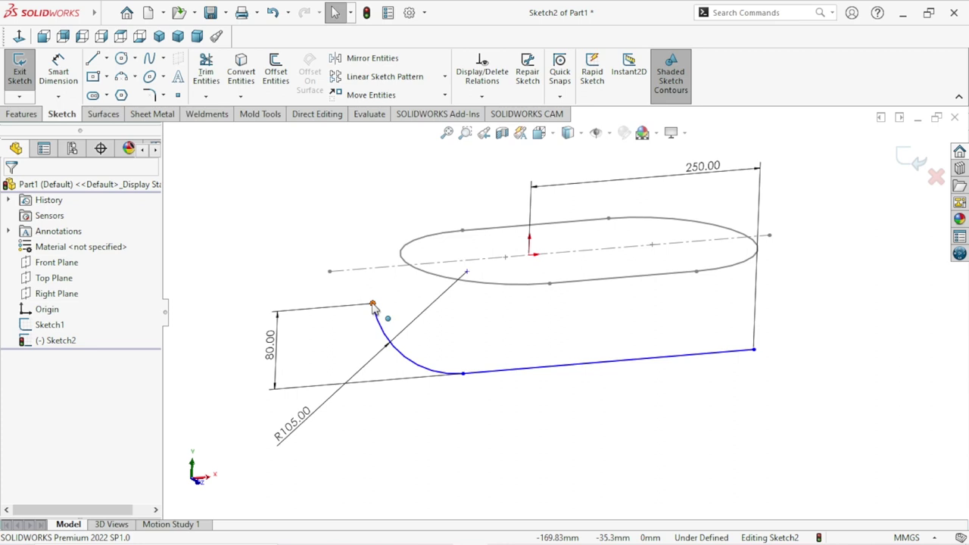
pyautogui.click(373, 304)
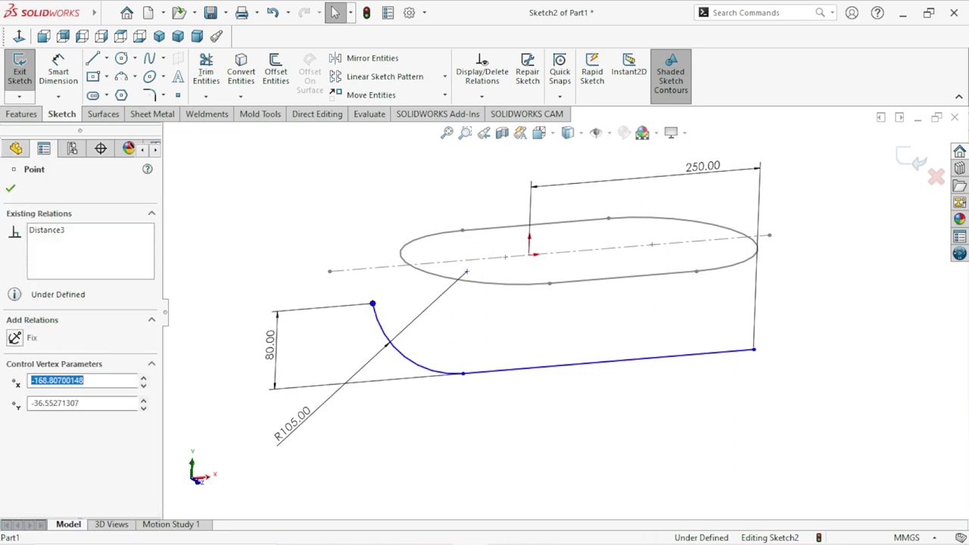
pyautogui.keyDown('ctrl'); pyautogui.click(426, 280); pyautogui.keyUp('ctrl')
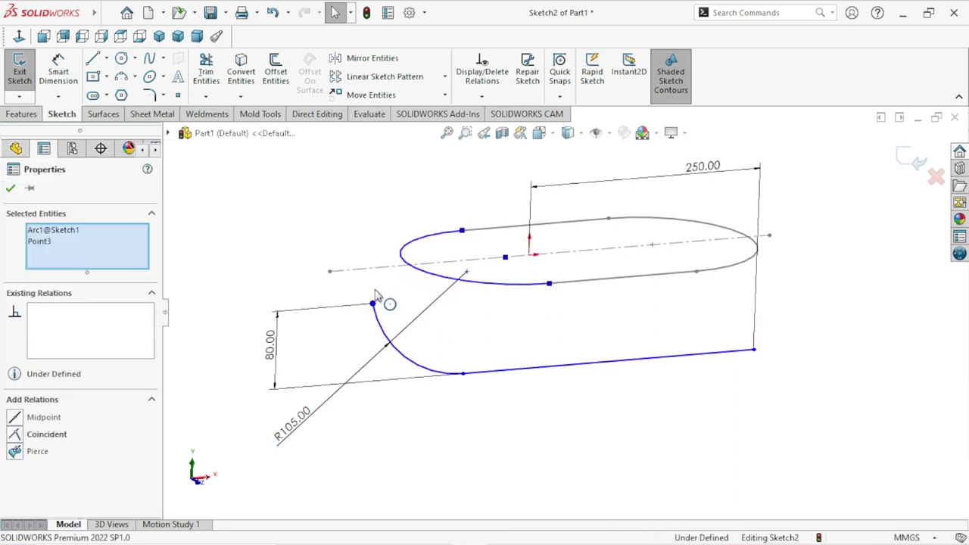
pyautogui.click(16, 453)
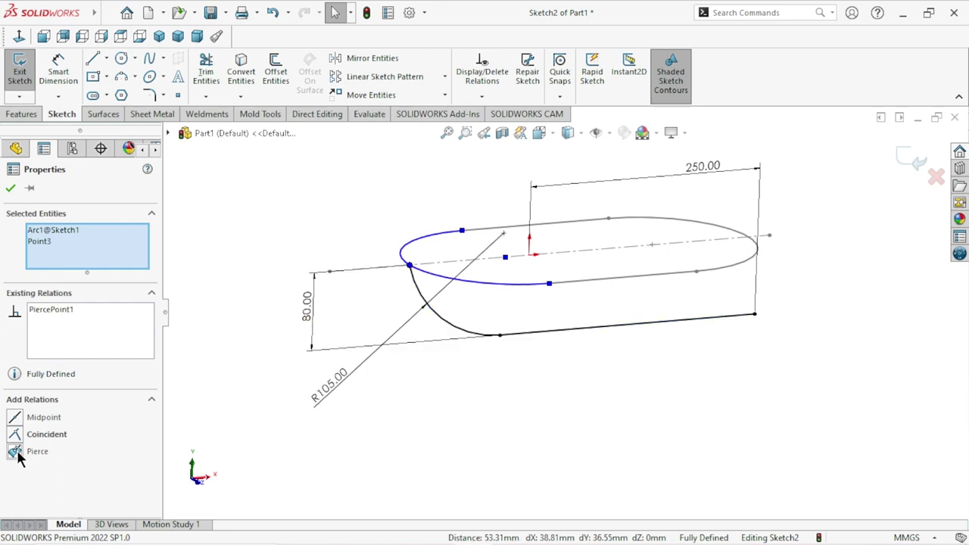
pyautogui.keyDown('ctrl'); pyautogui.moveTo(491, 441); pyautogui.dragTo(434, 460, button='middle'); pyautogui.keyUp('ctrl')
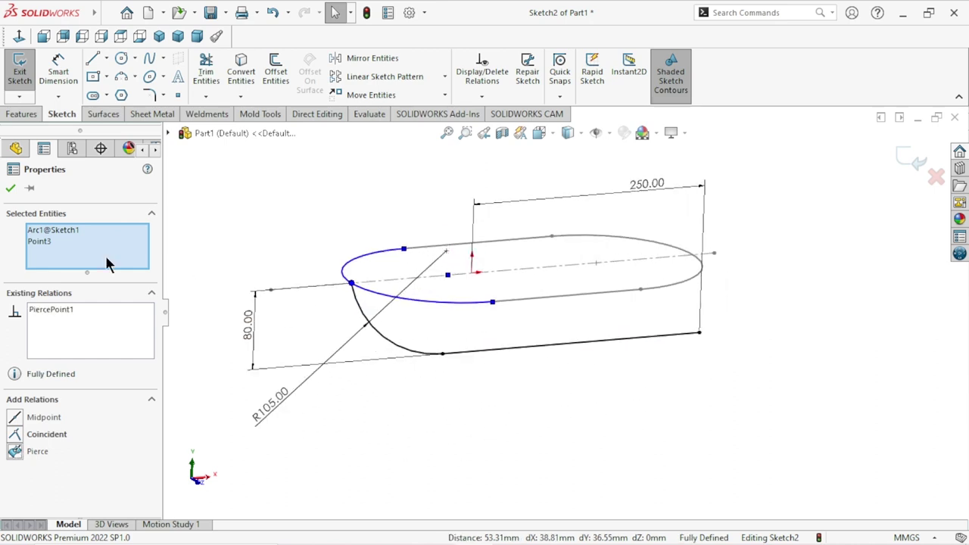
pyautogui.click(11, 189)
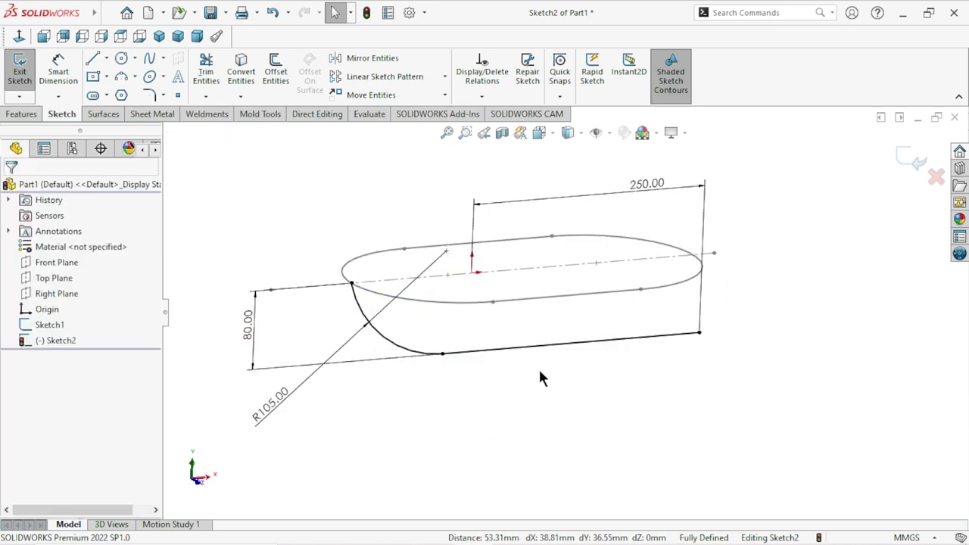
pyautogui.scroll(3, 533, 309)
pyautogui.scroll(-3, 600, 309)
pyautogui.moveTo(698, 393)
pyautogui.mouseDown(button='middle')
pyautogui.moveTo(660, 368)
pyautogui.moveTo(622, 432)
pyautogui.mouseUp(button='middle')
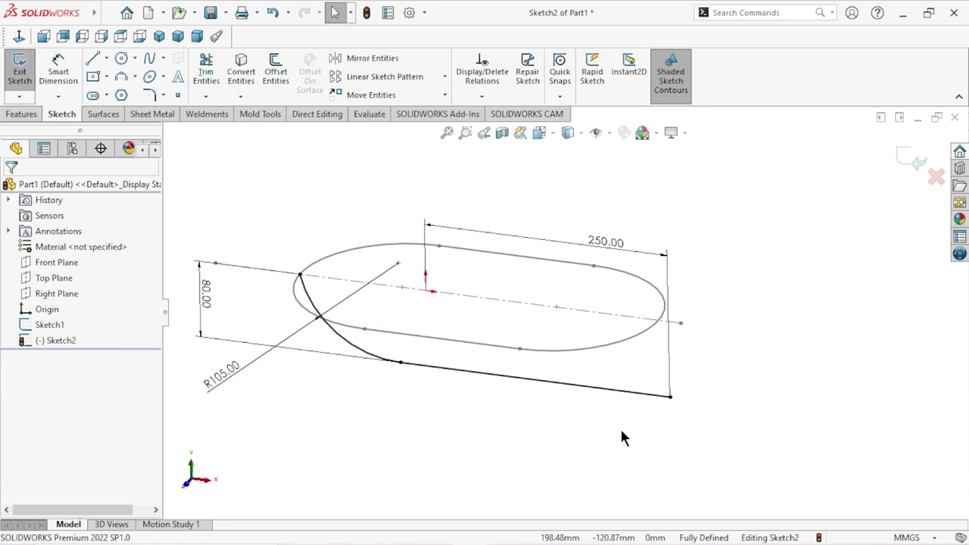
# Step: Exit Sketch2 and start a new sketch on the Right Plane
pyautogui.click(910, 159)
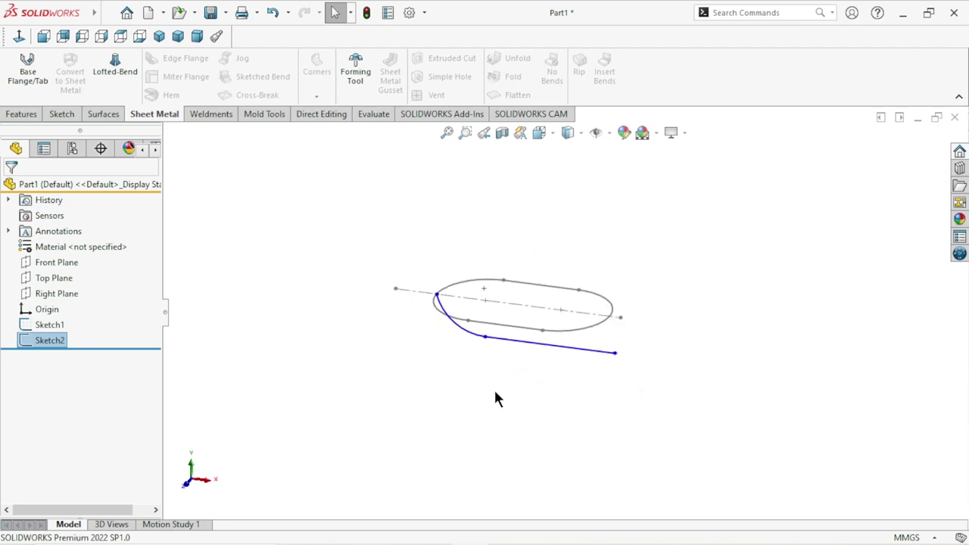
pyautogui.click(776, 374)
pyautogui.moveTo(673, 361); pyautogui.dragTo(350, 348, button='middle')
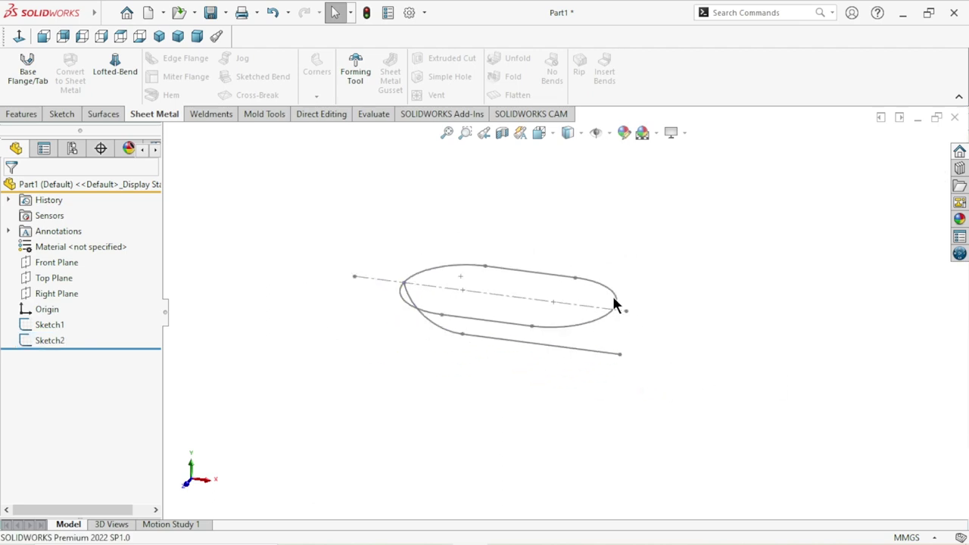
pyautogui.click(68, 293)
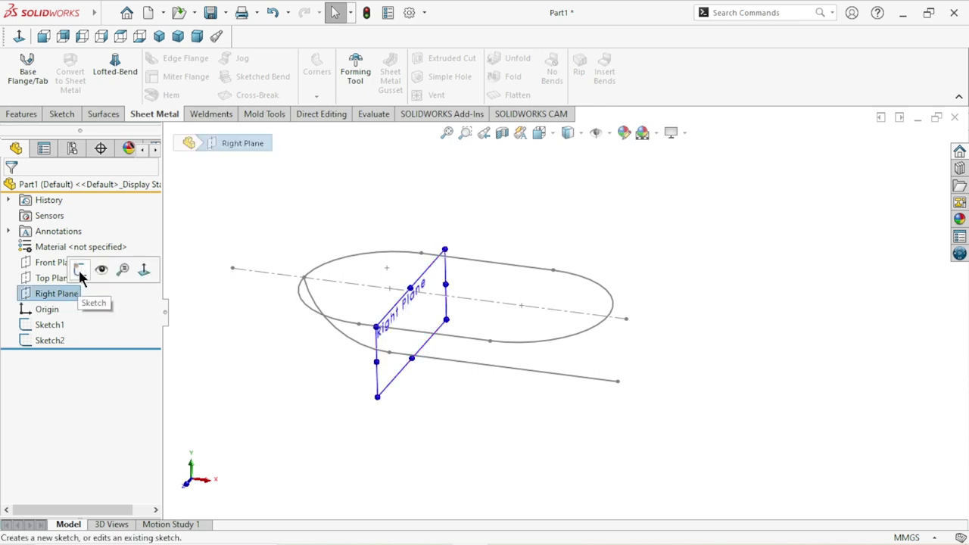
pyautogui.click(80, 270)
# Step: Orient the view normal to the Right Plane, facing it straight on
pyautogui.click(19, 36)
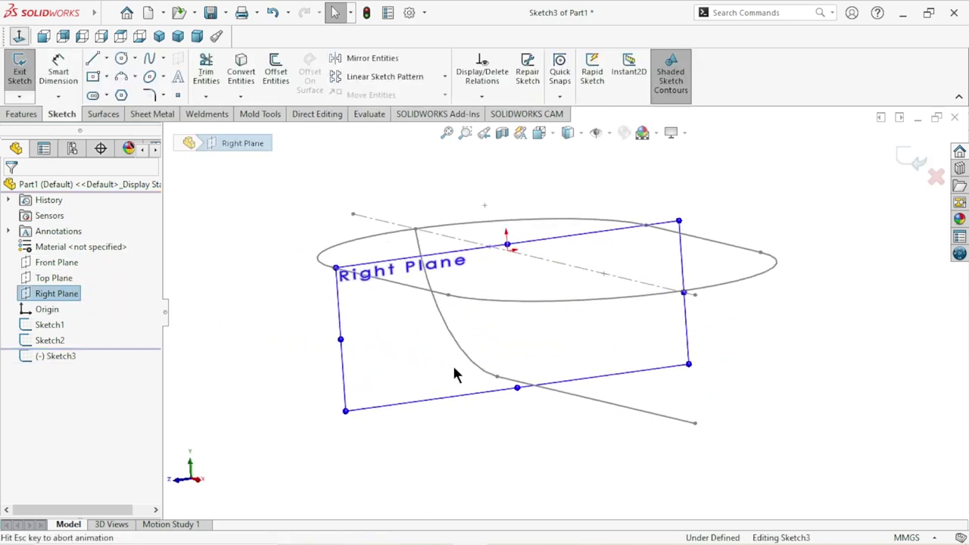
pyautogui.click(20, 38)
pyautogui.moveTo(854, 274); pyautogui.dragTo(811, 343, button='middle')
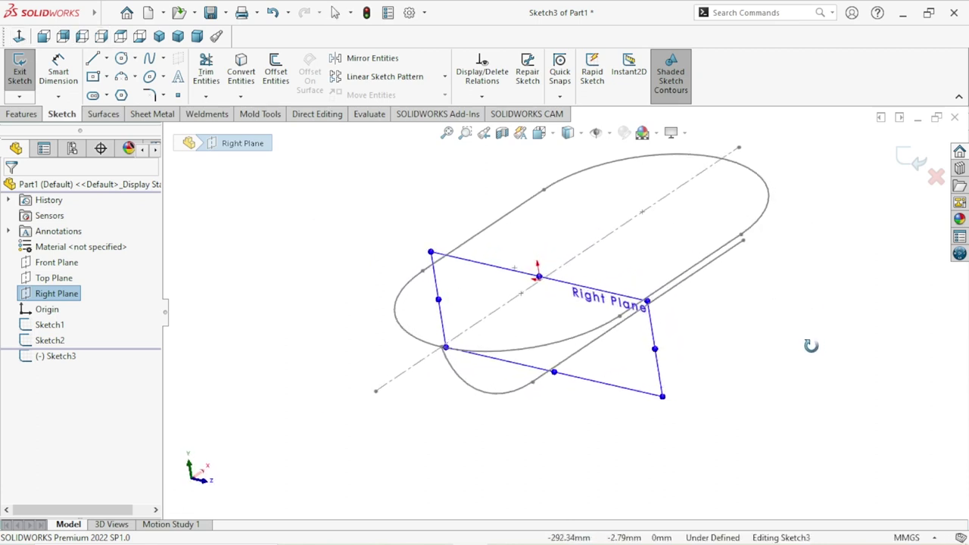
pyautogui.click(20, 38)
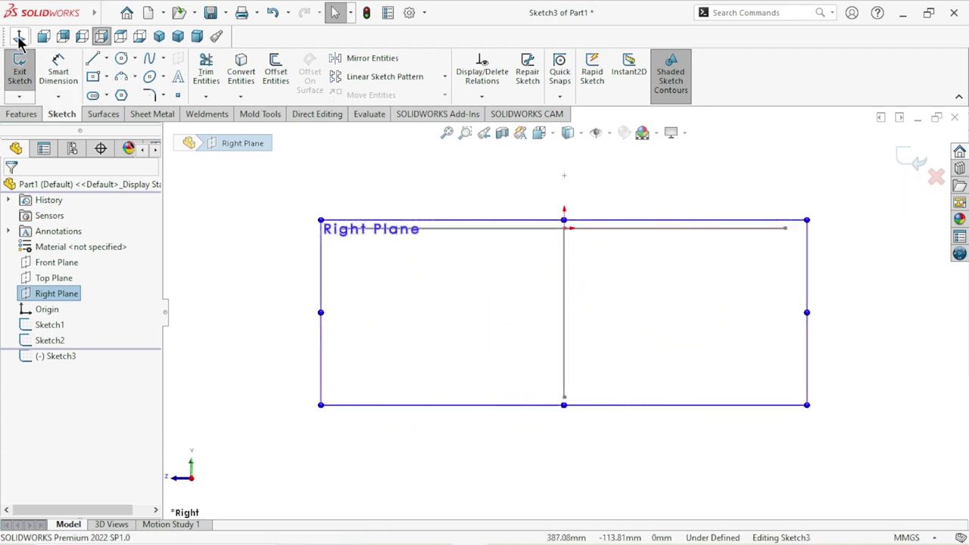
pyautogui.click(21, 38)
pyautogui.scroll(2, 597, 330)
pyautogui.scroll(-2, 573, 317)
pyautogui.click(757, 348)
pyautogui.scroll(1, 600, 376)
pyautogui.scroll(-1, 575, 340)
pyautogui.scroll(-1, 562, 323)
# Step: Draw a wide three-point arc spanning the centre line and bulging downward on the Right Plane
pyautogui.click(21, 42)
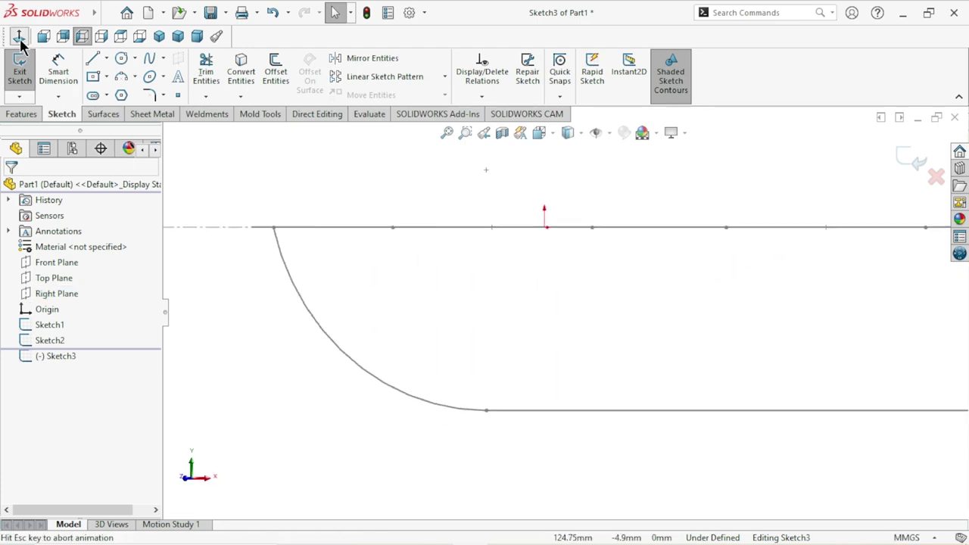
pyautogui.click(124, 77)
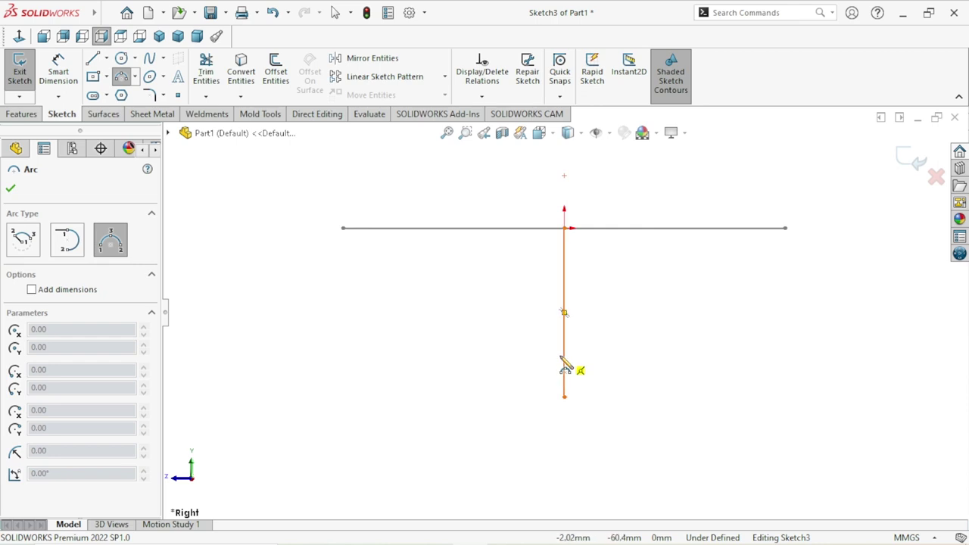
pyautogui.click(339, 263)
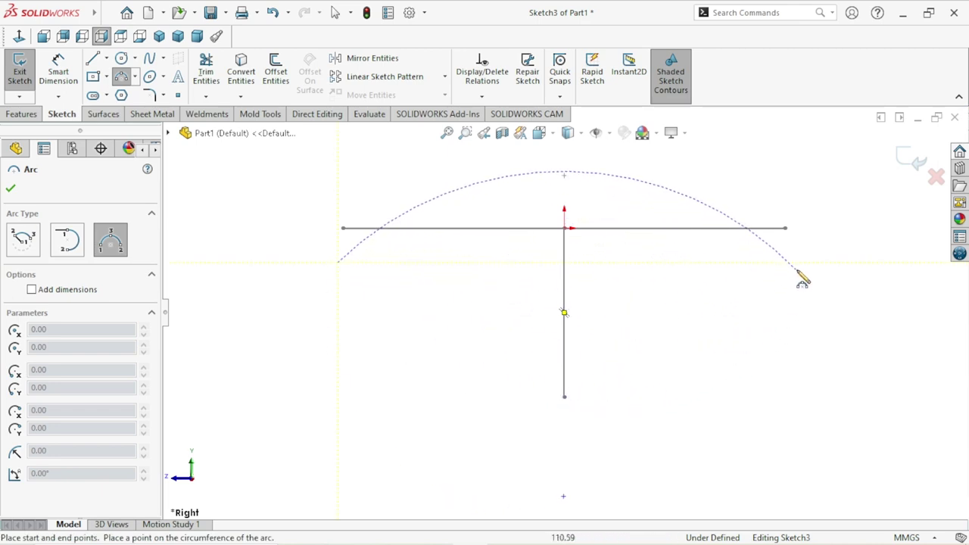
pyautogui.click(802, 262)
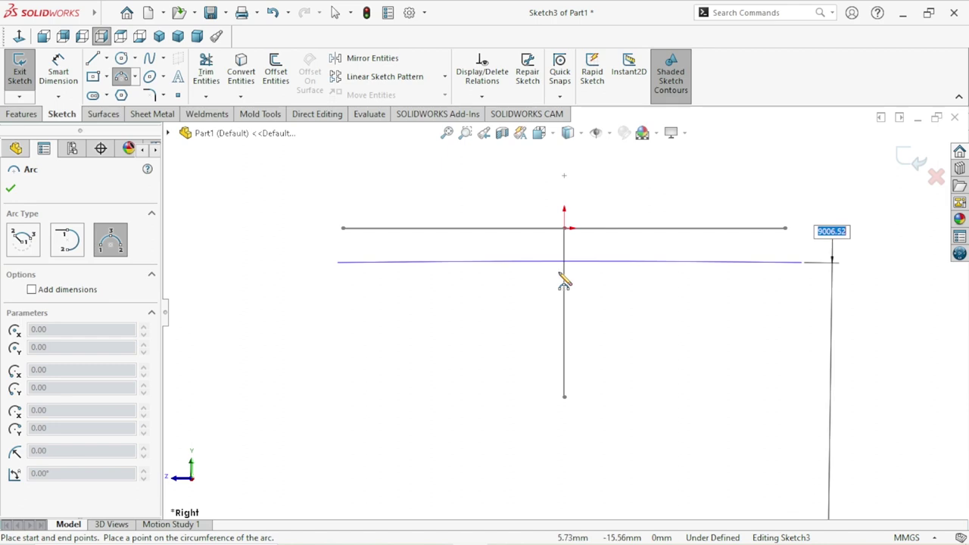
pyautogui.click(551, 416)
pyautogui.rightClick(348, 393)
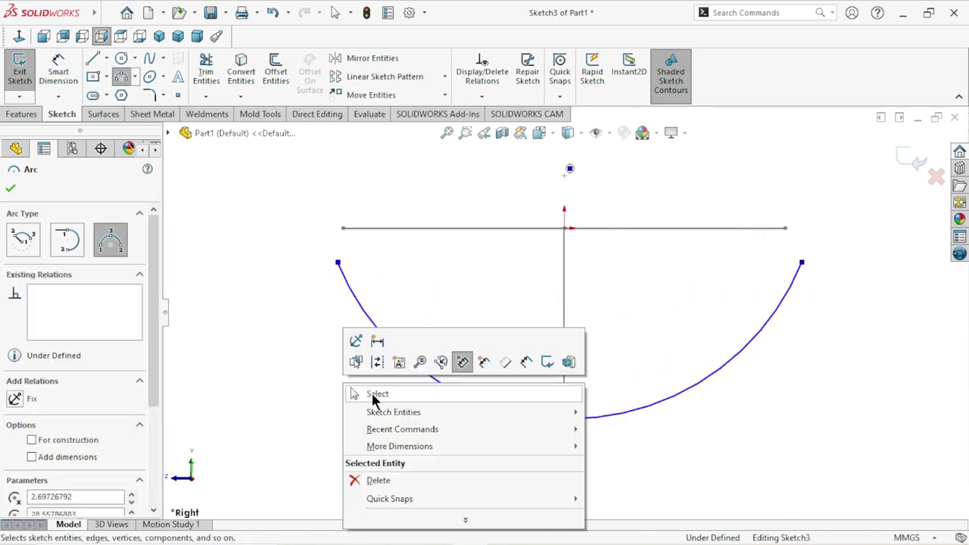
pyautogui.click(371, 399)
pyautogui.scroll(3, 621, 443)
pyautogui.scroll(-1, 603, 300)
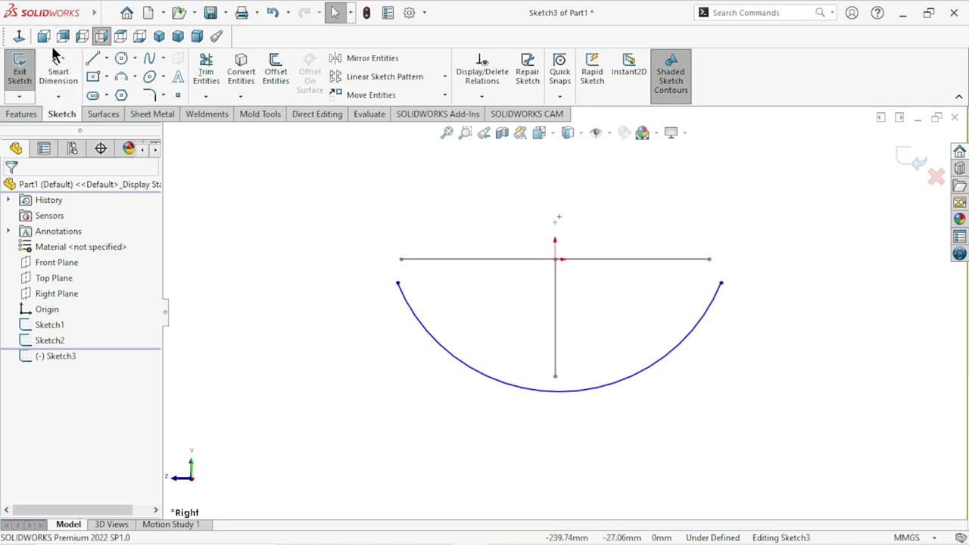
pyautogui.click(60, 70)
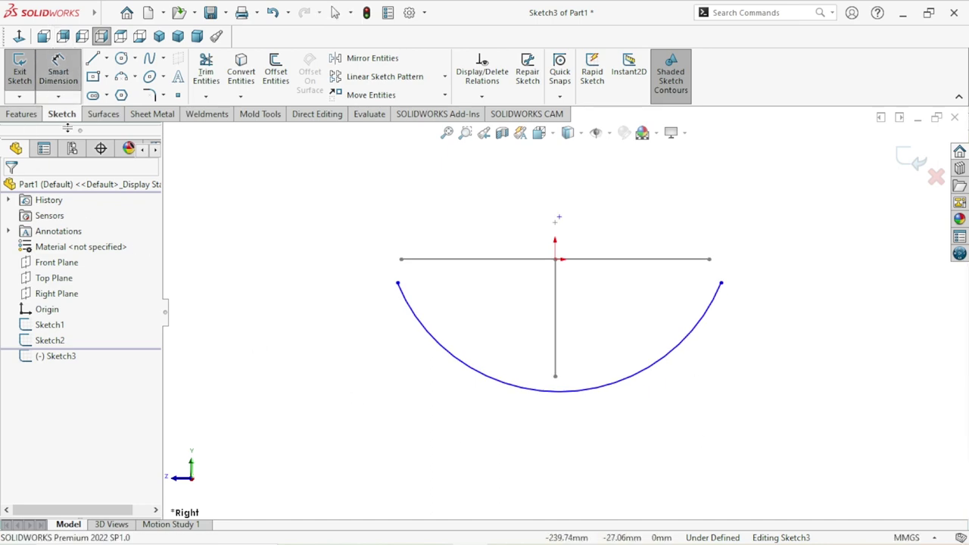
# Step: Give the arc a 105 mm radius dimension
pyautogui.click(464, 373)
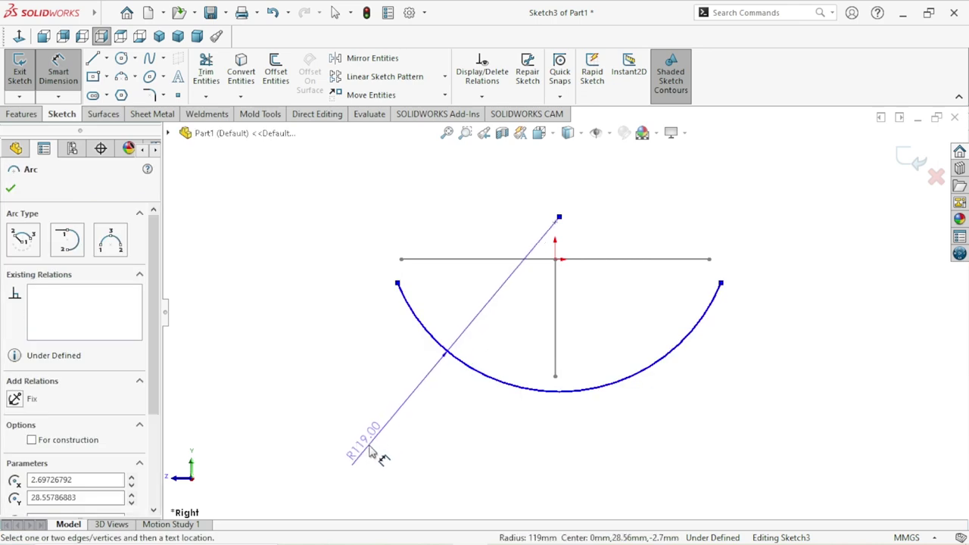
pyautogui.click(371, 452)
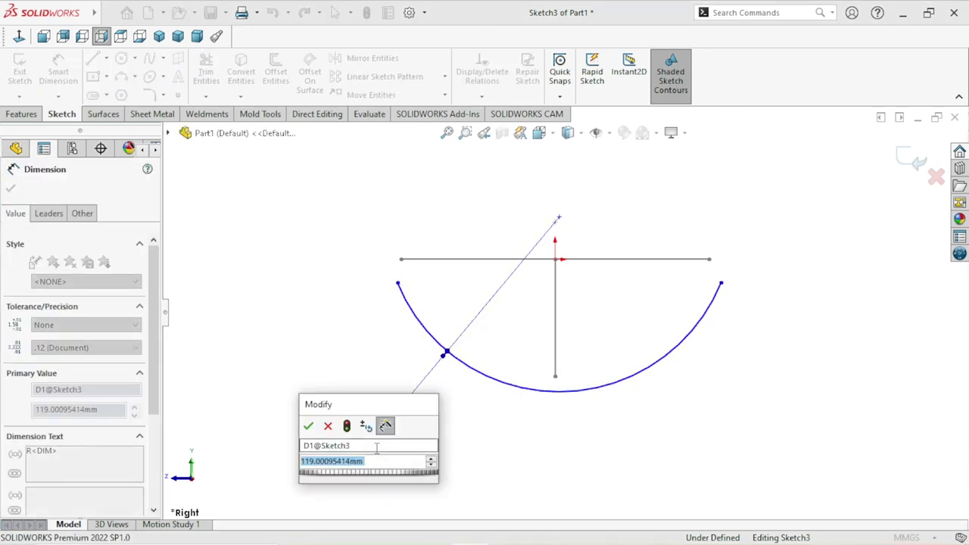
pyautogui.write('105')
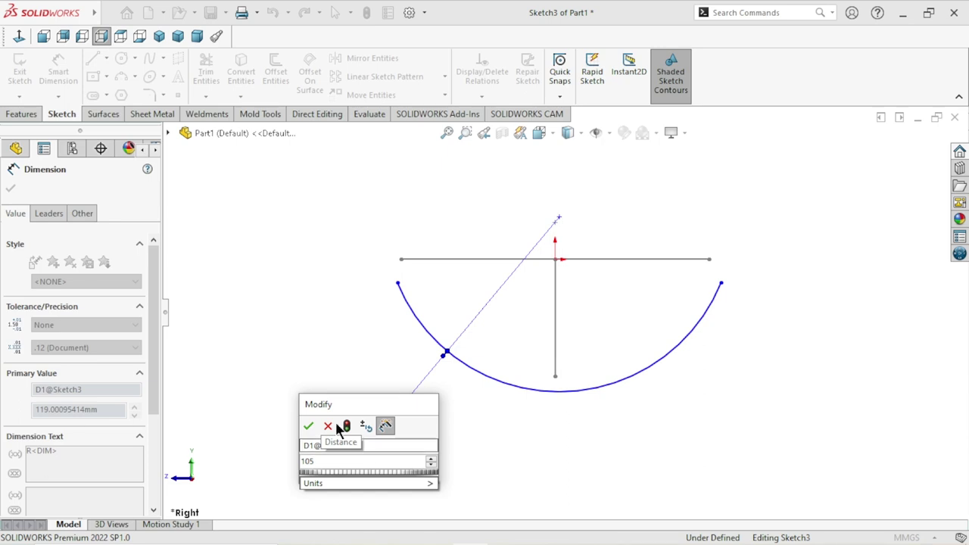
pyautogui.click(308, 425)
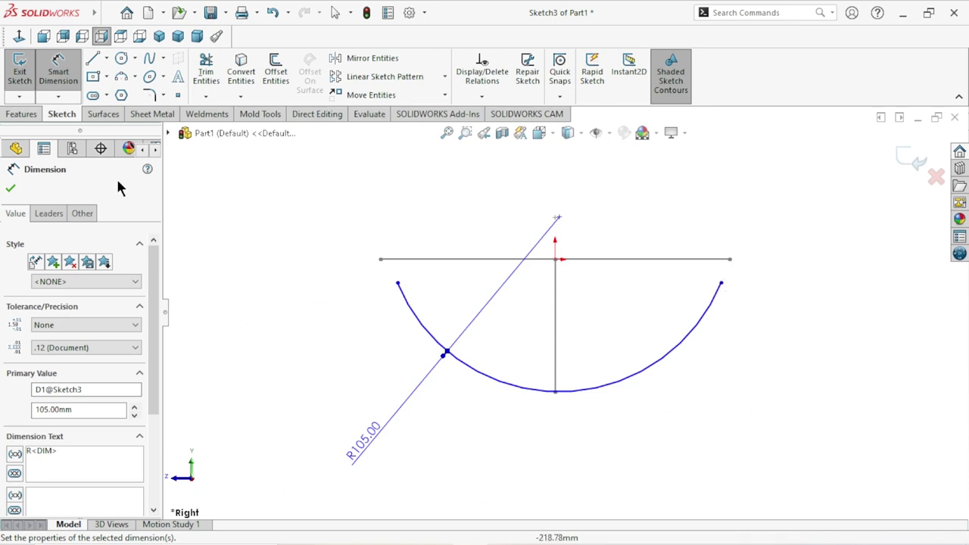
pyautogui.click(10, 189)
# Step: Draw a construction centerline joining the arc's two endpoints
pyautogui.click(106, 58)
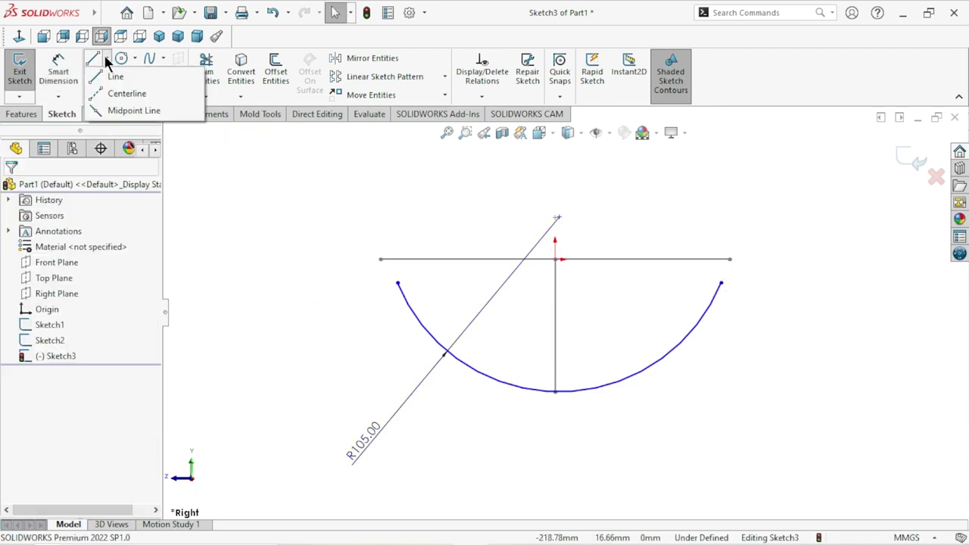
pyautogui.click(113, 93)
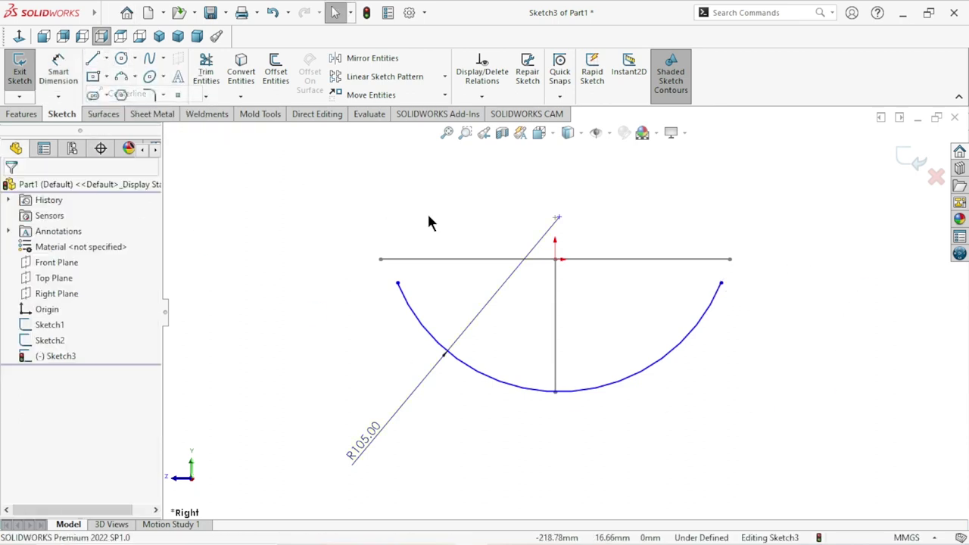
pyautogui.click(399, 284)
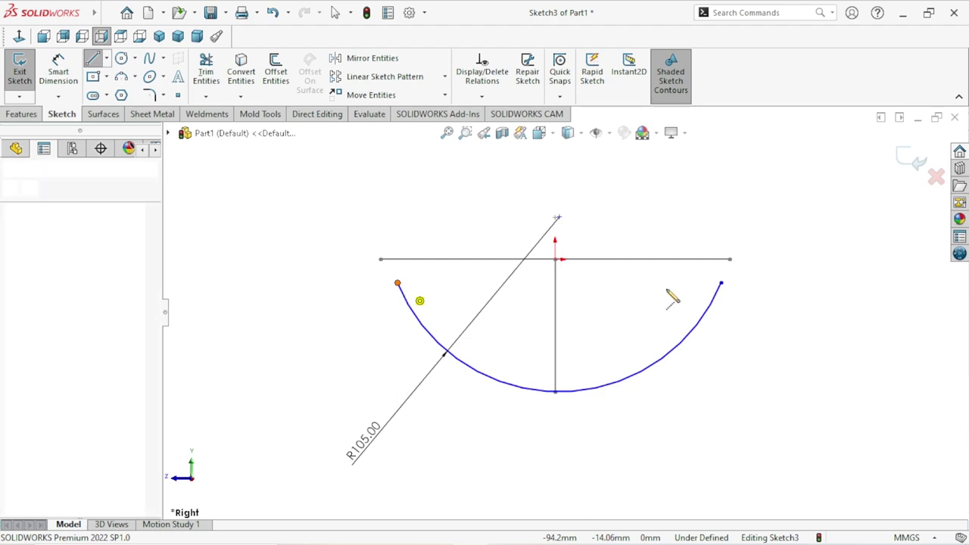
pyautogui.click(720, 283)
pyautogui.rightClick(747, 274)
pyautogui.click(768, 280)
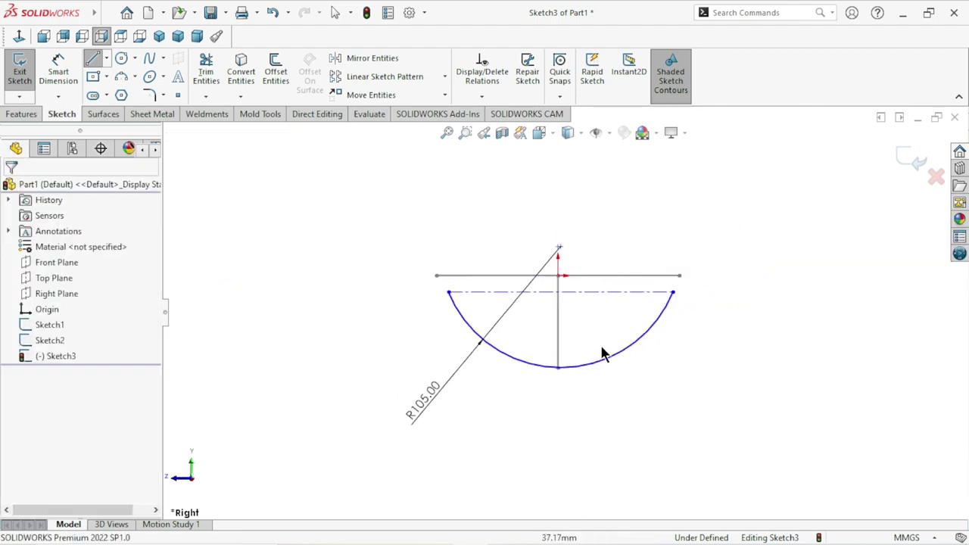
# Step: Dimension the arc depth from the centerline to the arc bottom as 80 mm
pyautogui.click(60, 72)
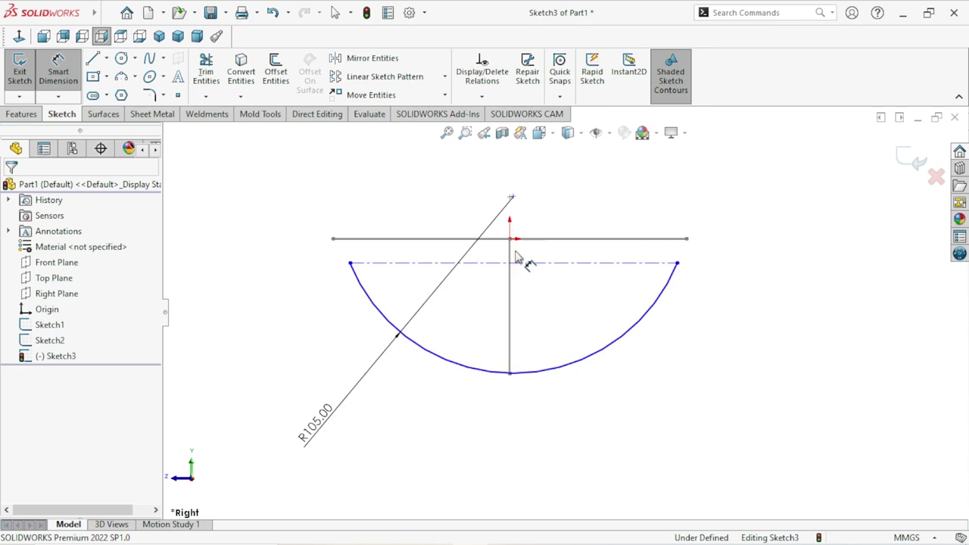
pyautogui.click(520, 279)
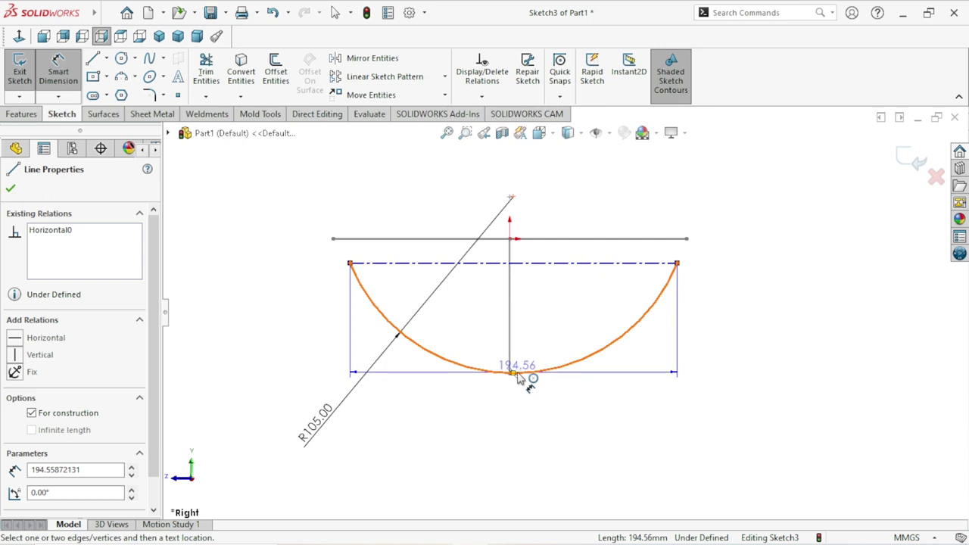
pyautogui.click(511, 374)
pyautogui.click(703, 324)
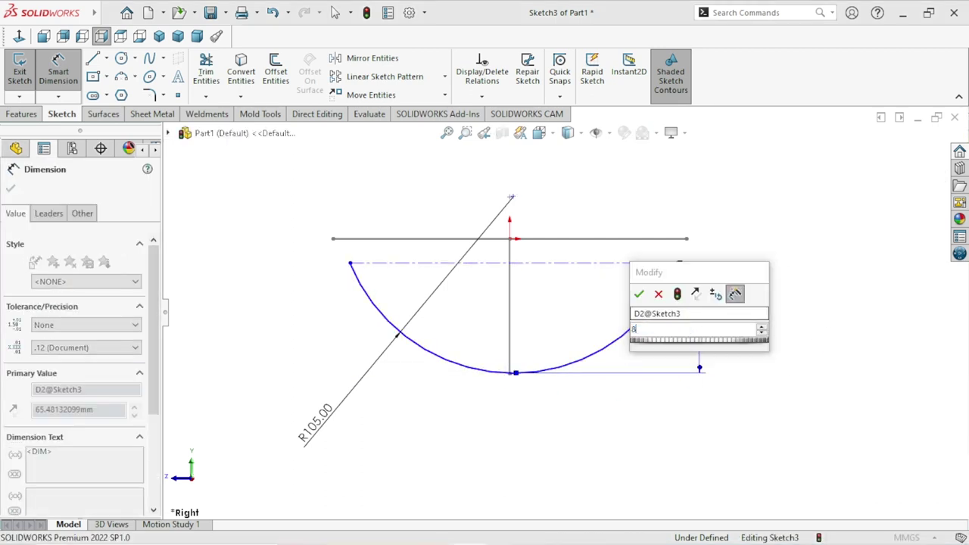
pyautogui.write('80')
pyautogui.click(639, 294)
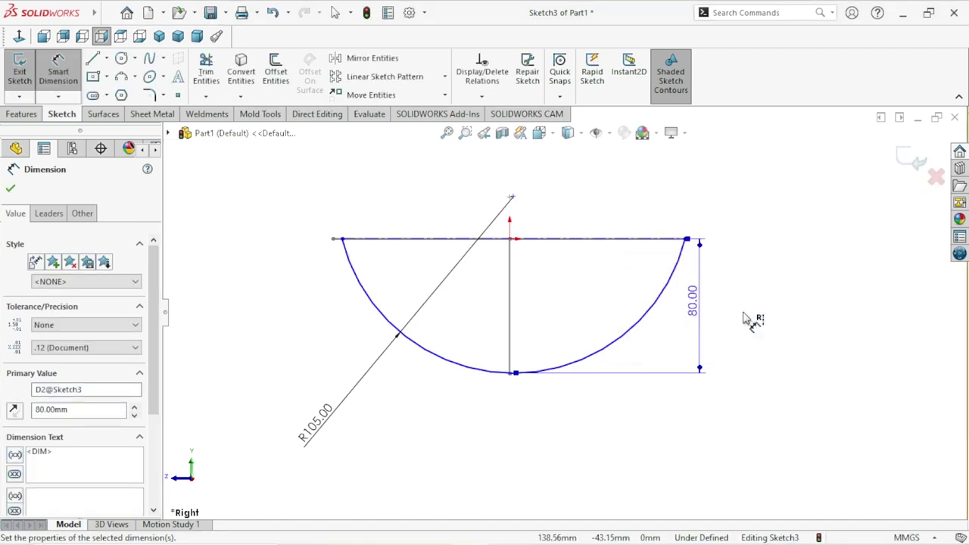
pyautogui.scroll(2, 580, 324)
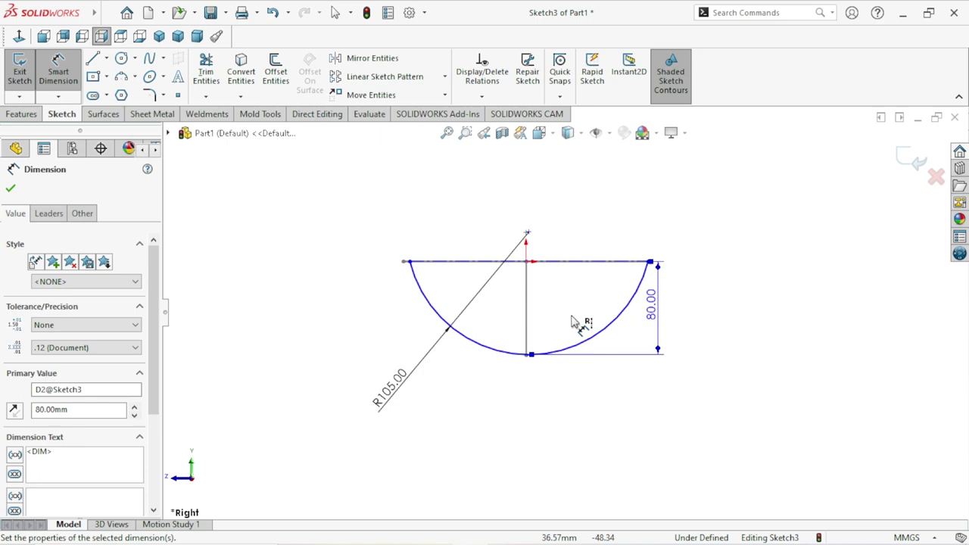
pyautogui.scroll(-2, 583, 314)
# Step: Pierce the arc's right endpoint onto a Sketch1 slot line
pyautogui.moveTo(746, 295)
pyautogui.mouseDown(button='middle')
pyautogui.moveTo(692, 356)
pyautogui.moveTo(704, 359)
pyautogui.mouseUp(button='middle')
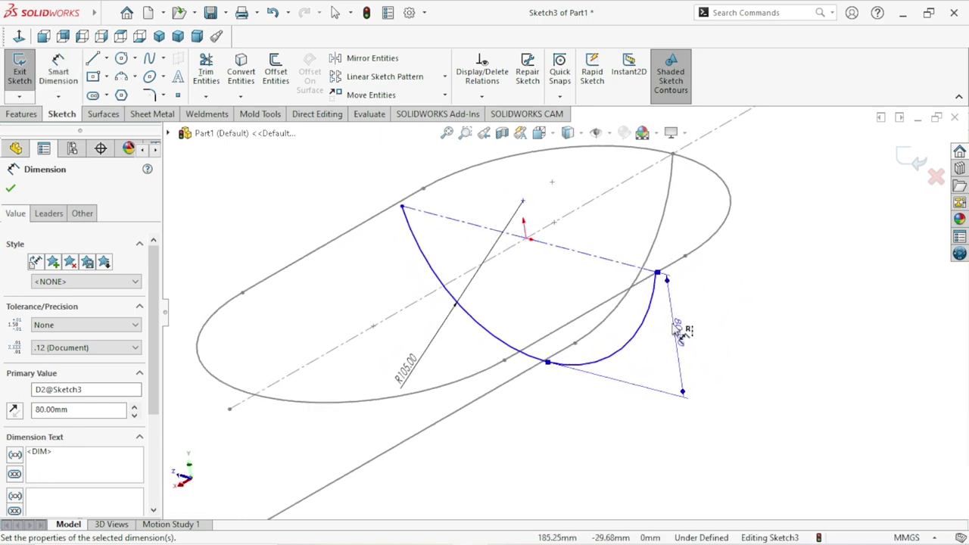
pyautogui.scroll(1, 680, 330)
pyautogui.scroll(1, 660, 292)
pyautogui.scroll(-2, 605, 313)
pyautogui.scroll(-2, 584, 321)
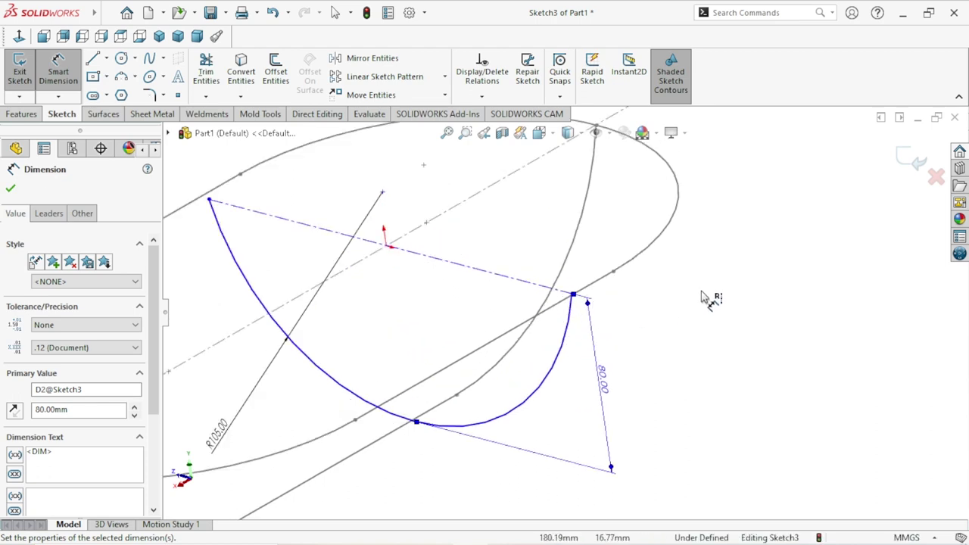
pyautogui.click(703, 301)
pyautogui.scroll(-1, 595, 313)
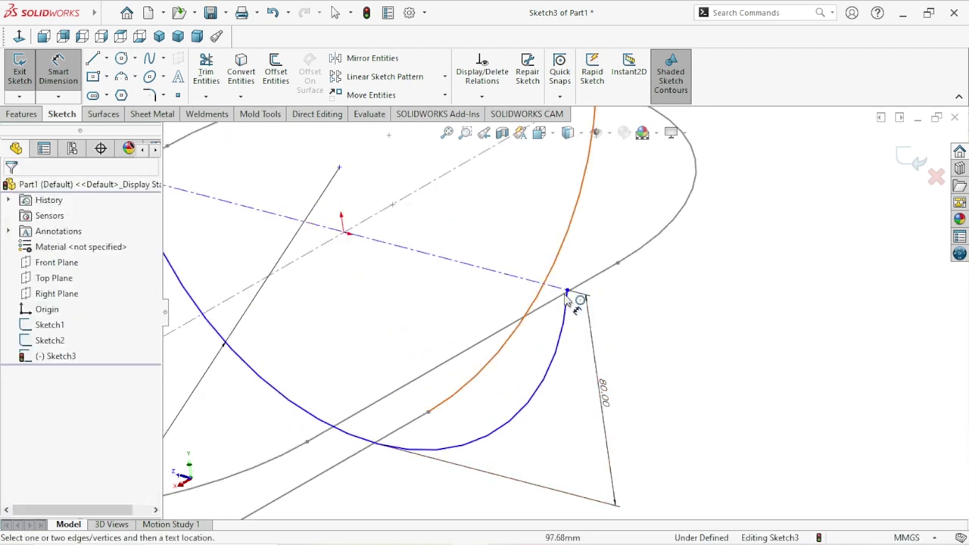
pyautogui.press('Escape')
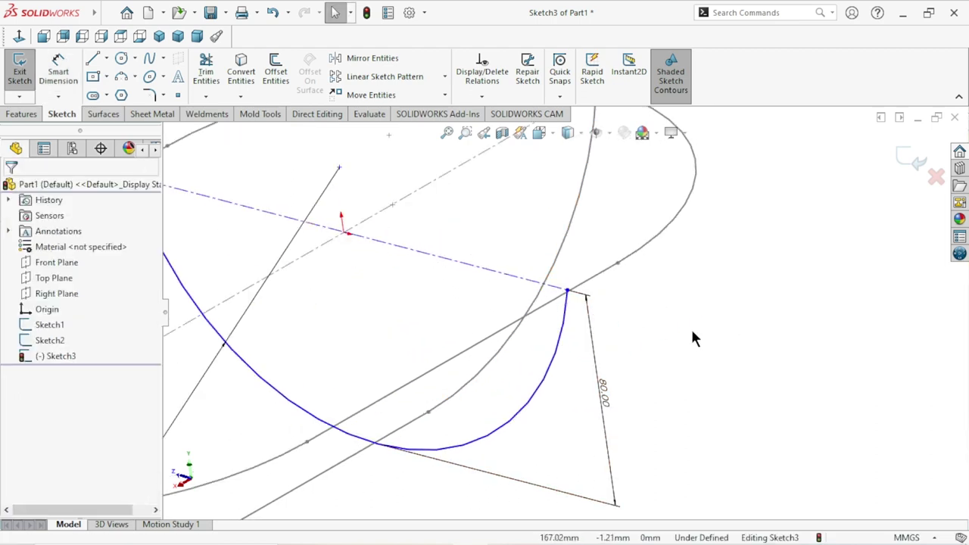
pyautogui.click(567, 291)
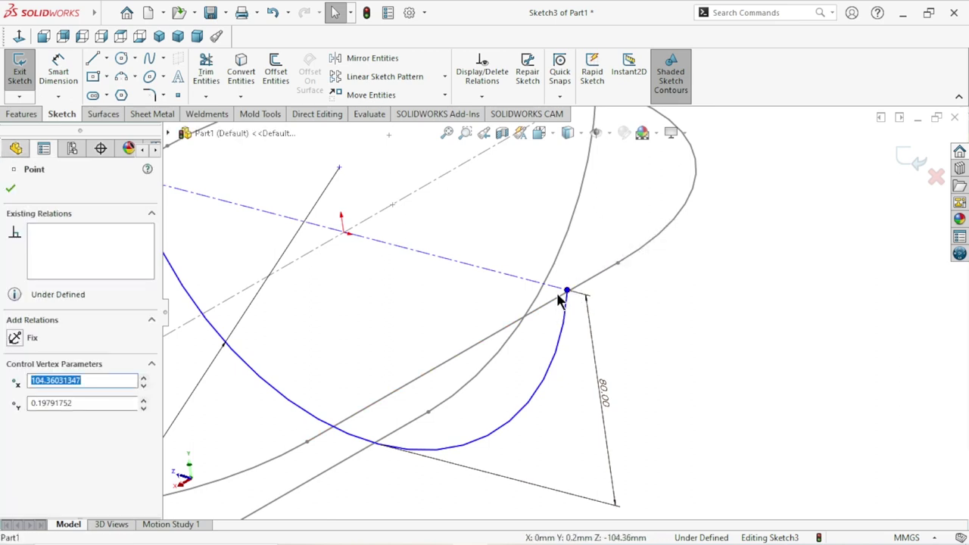
pyautogui.keyDown('ctrl'); pyautogui.click(559, 298); pyautogui.keyUp('ctrl')
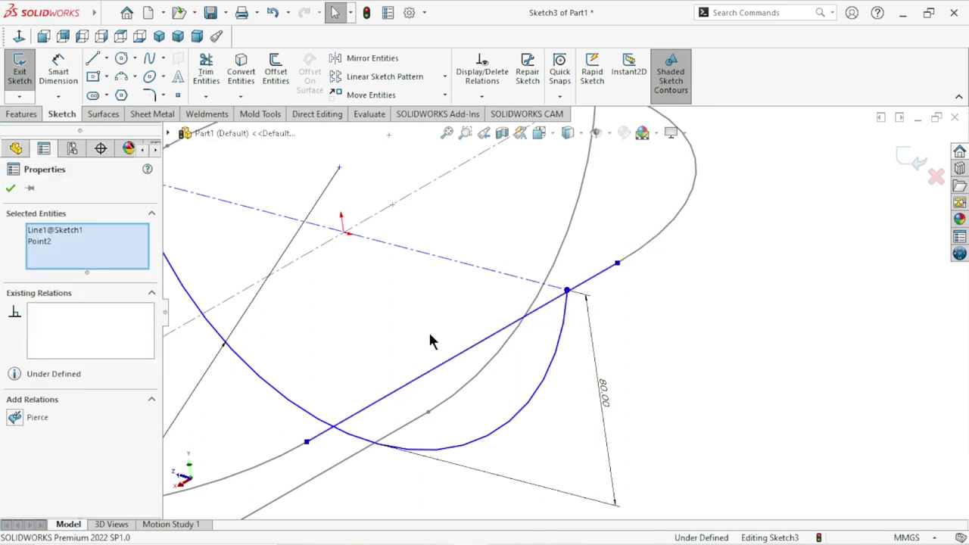
pyautogui.click(17, 421)
# Step: Pierce the arc's left endpoint onto the other Sketch1 line, then undo this over-defining relation
pyautogui.scroll(3, 628, 377)
pyautogui.moveTo(610, 380)
pyautogui.mouseDown(button='middle')
pyautogui.moveTo(709, 391)
pyautogui.moveTo(689, 402)
pyautogui.mouseUp(button='middle')
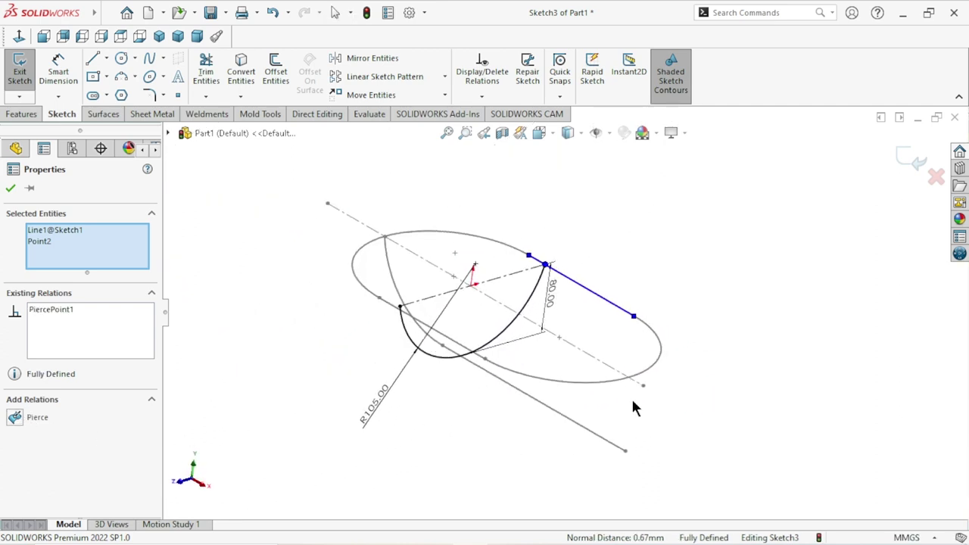
pyautogui.scroll(-2, 396, 330)
pyautogui.scroll(-3, 381, 361)
pyautogui.press('Escape')
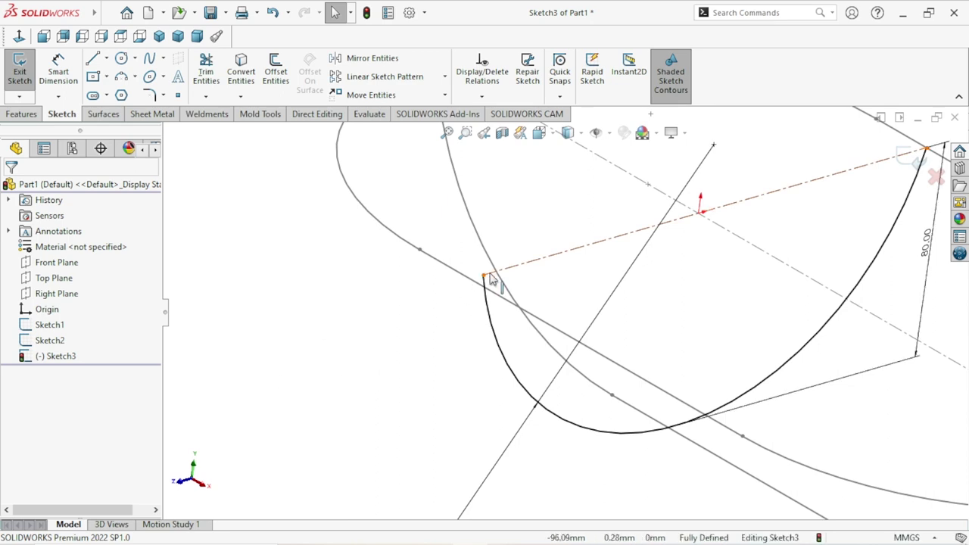
pyautogui.click(483, 277)
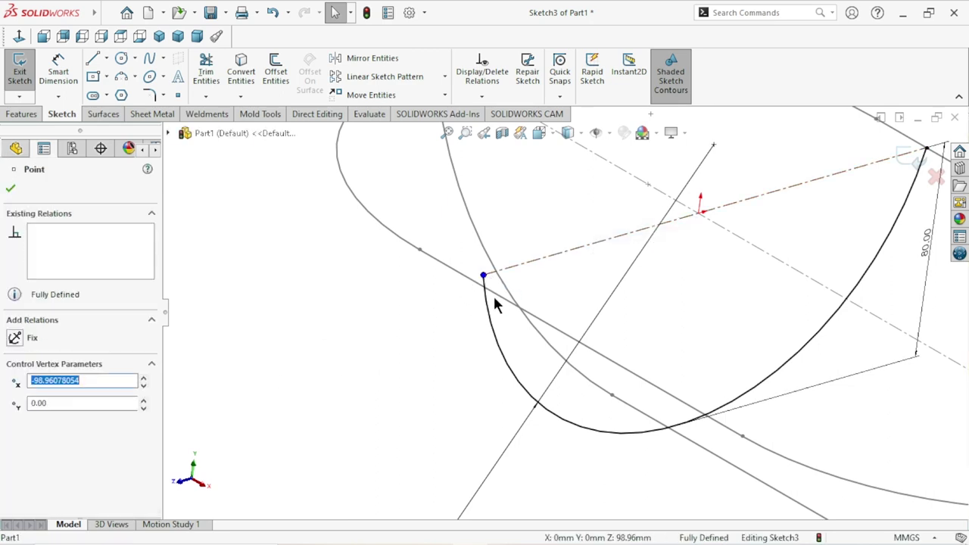
pyautogui.keyDown('ctrl'); pyautogui.click(496, 297); pyautogui.keyUp('ctrl')
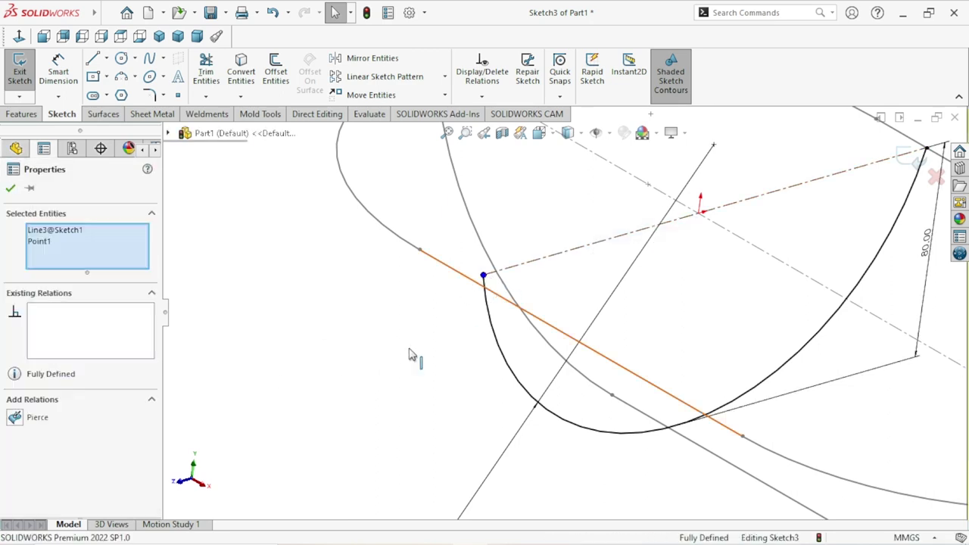
pyautogui.click(13, 419)
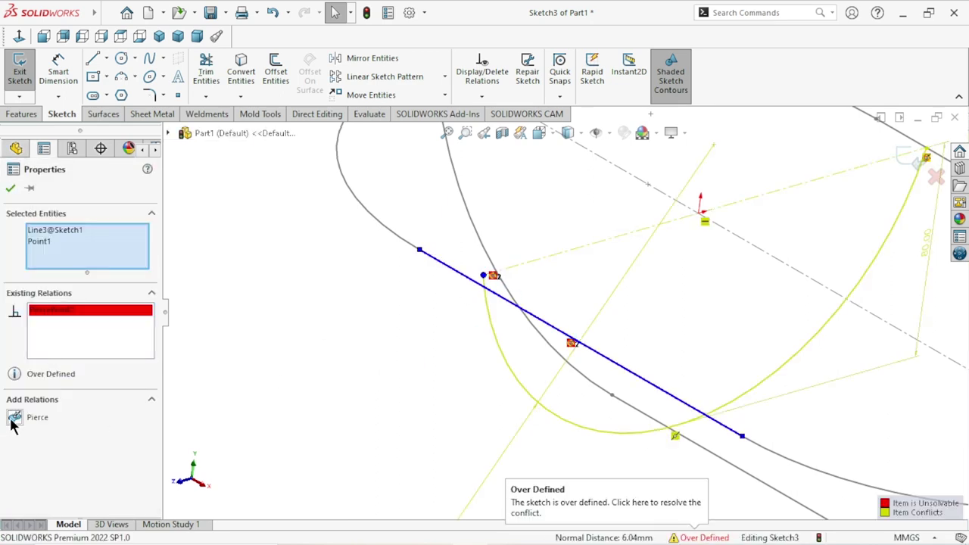
pyautogui.click(345, 330)
pyautogui.scroll(1, 453, 364)
pyautogui.scroll(1, 665, 296)
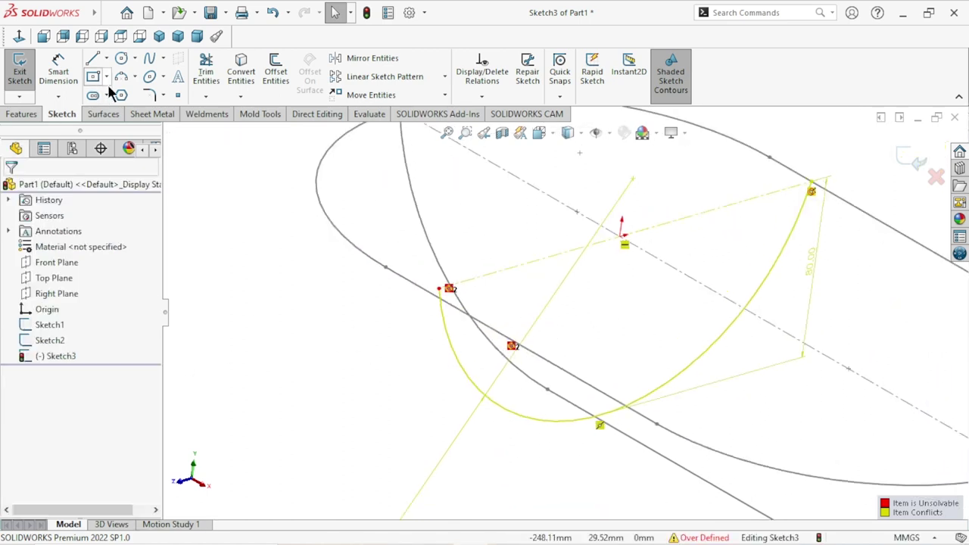
pyautogui.click(273, 12)
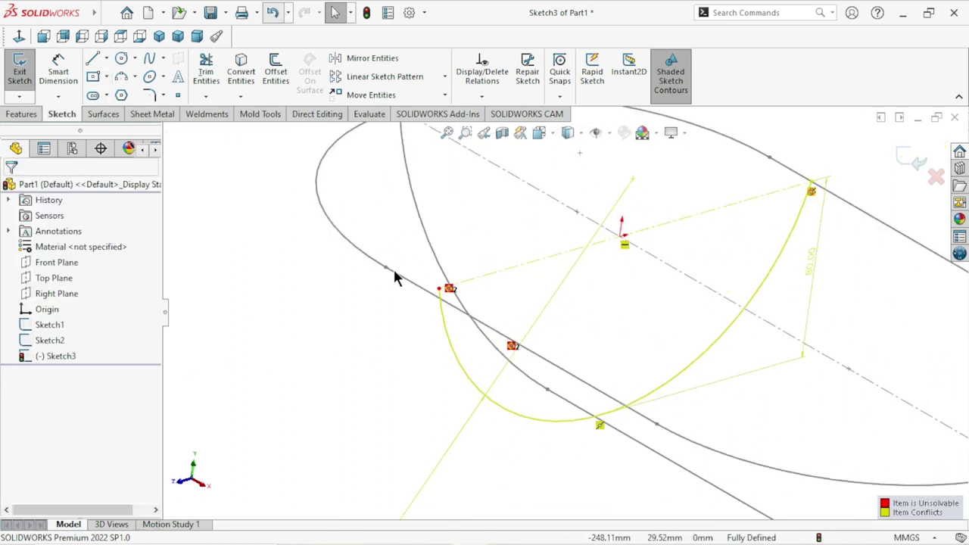
# Step: Delete the 80 mm arc depth dimension
pyautogui.moveTo(415, 325)
pyautogui.mouseDown(button='middle')
pyautogui.moveTo(456, 327)
pyautogui.moveTo(455, 276)
pyautogui.moveTo(432, 449)
pyautogui.mouseUp(button='middle')
pyautogui.scroll(-2, 655, 331)
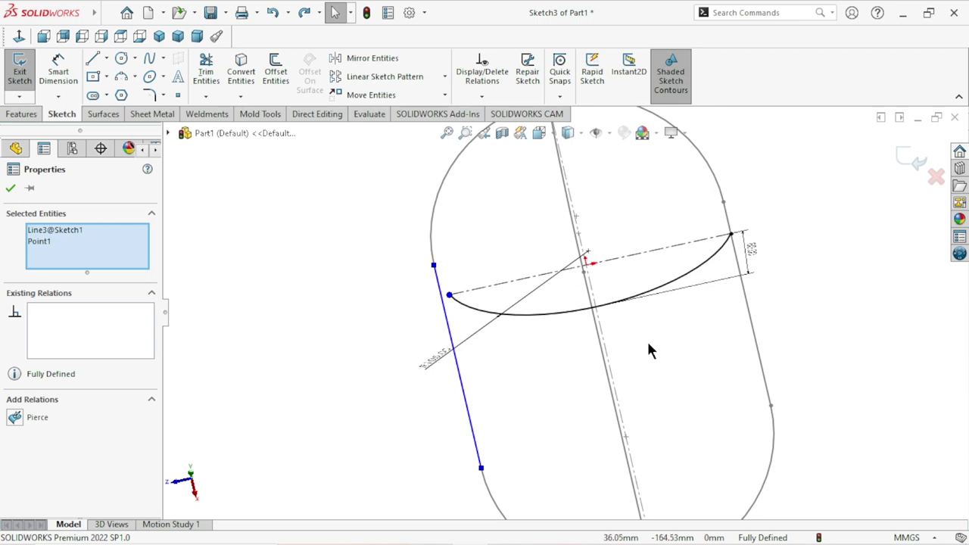
pyautogui.moveTo(648, 350); pyautogui.dragTo(663, 325, button='middle')
pyautogui.press('Escape')
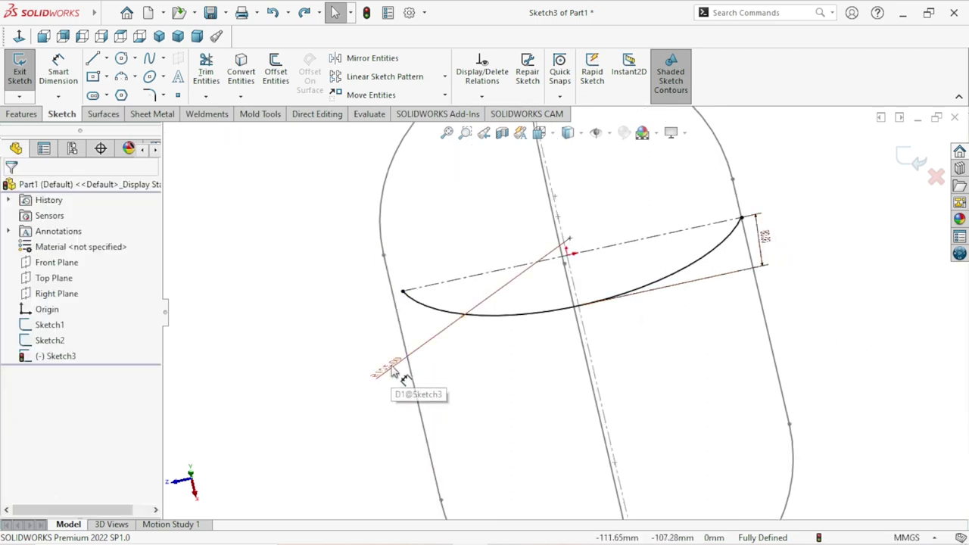
pyautogui.click(766, 239)
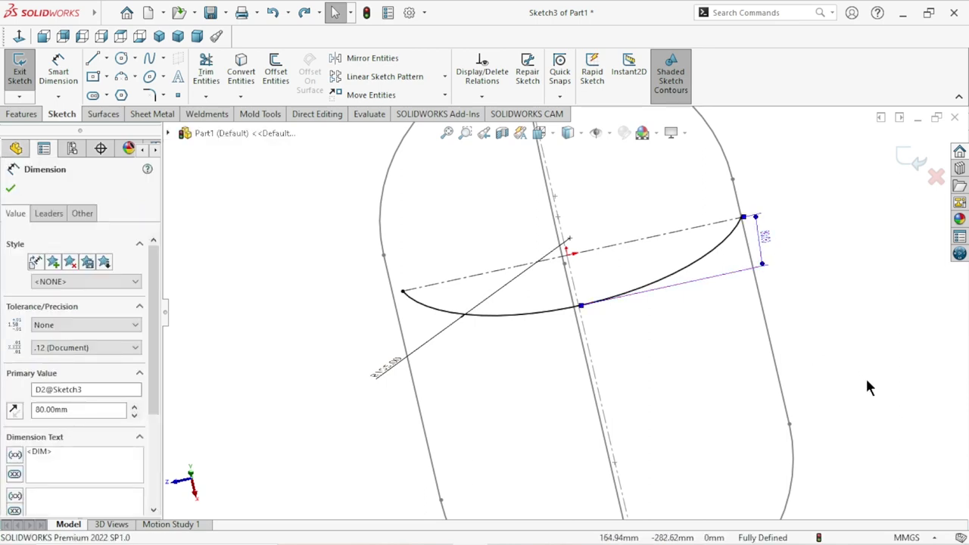
pyautogui.press('Delete')
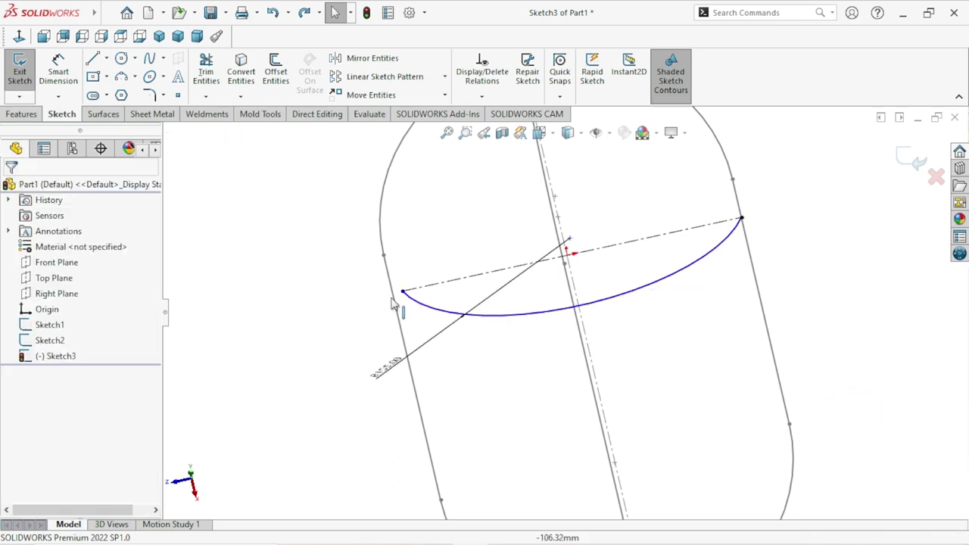
# Step: Pierce the arc's left endpoint onto the left Sketch1 slot line
pyautogui.click(401, 293)
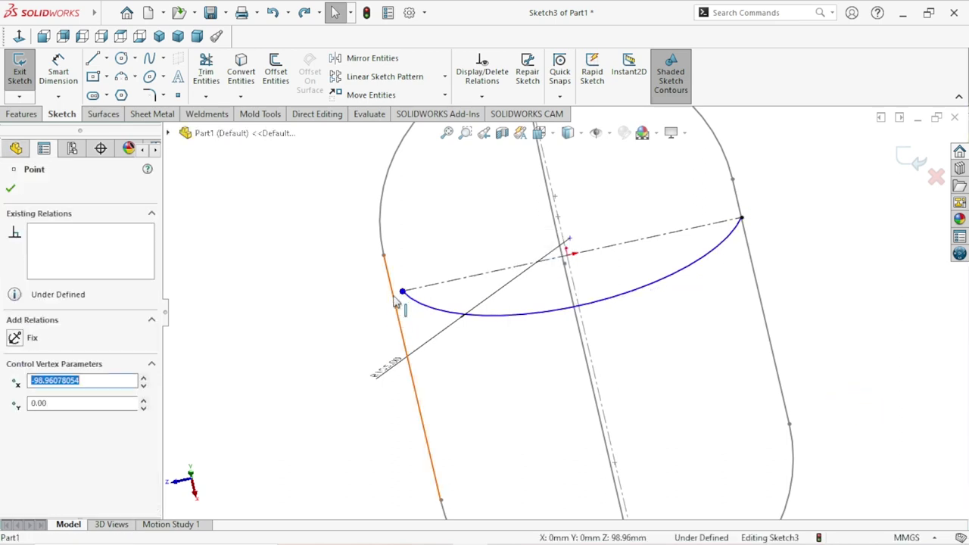
pyautogui.keyDown('ctrl'); pyautogui.click(395, 302); pyautogui.keyUp('ctrl')
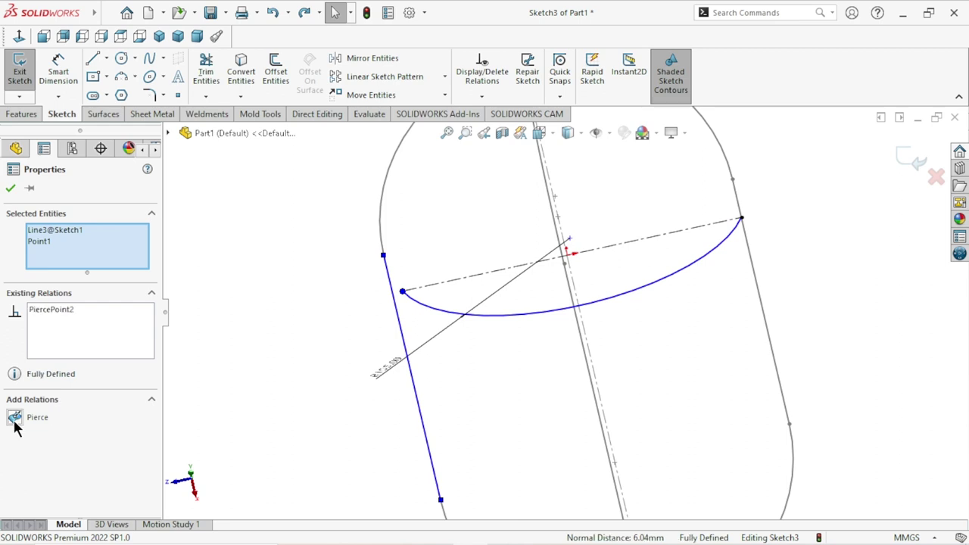
pyautogui.click(15, 417)
pyautogui.click(11, 190)
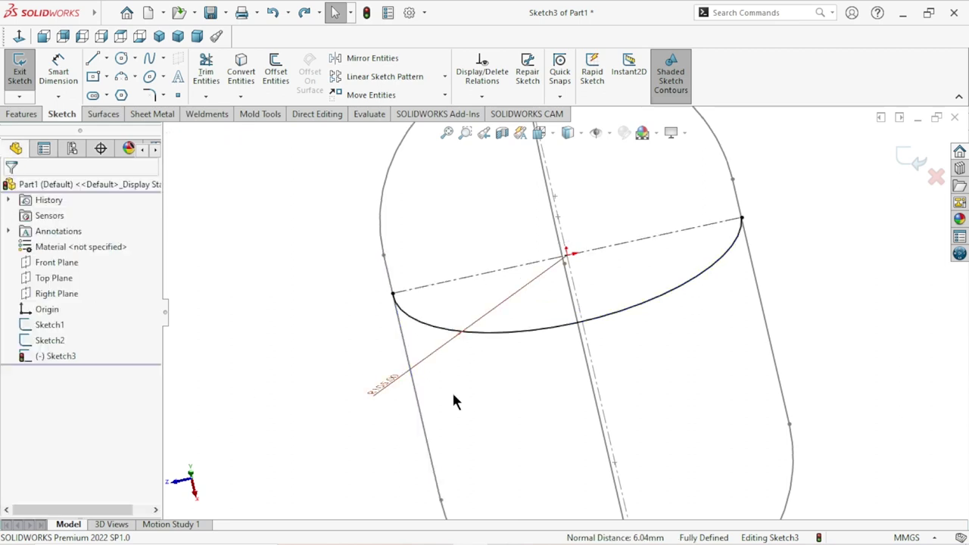
pyautogui.scroll(2, 451, 390)
pyautogui.scroll(2, 520, 404)
pyautogui.scroll(2, 638, 426)
pyautogui.moveTo(615, 331)
pyautogui.mouseDown(button='middle')
pyautogui.moveTo(655, 255)
pyautogui.moveTo(649, 226)
pyautogui.moveTo(637, 230)
pyautogui.moveTo(638, 269)
pyautogui.moveTo(654, 273)
pyautogui.mouseUp(button='middle')
# Step: Try piercing the arc's lowest point onto Sketch2's lower line, then undo the over-defining relation
pyautogui.scroll(-2, 588, 348)
pyautogui.scroll(-2, 590, 309)
pyautogui.moveTo(704, 361)
pyautogui.mouseDown(button='middle')
pyautogui.moveTo(677, 326)
pyautogui.moveTo(686, 344)
pyautogui.mouseUp(button='middle')
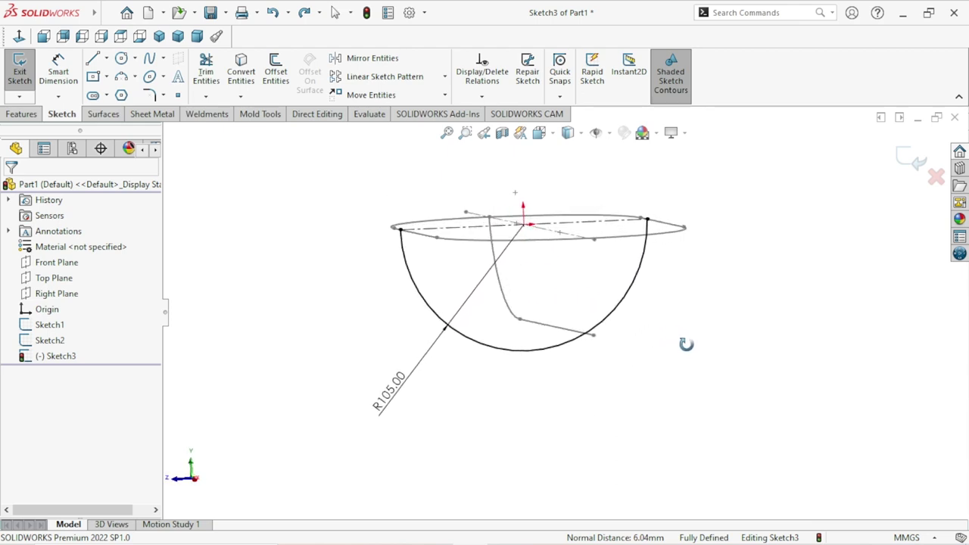
pyautogui.scroll(-2, 564, 355)
pyautogui.scroll(1, 586, 389)
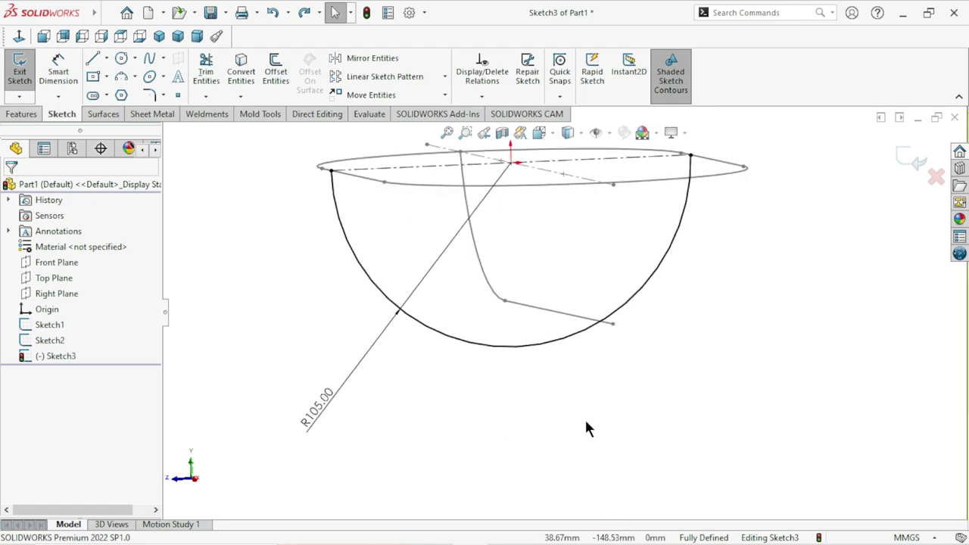
pyautogui.scroll(3, 581, 408)
pyautogui.scroll(-2, 571, 286)
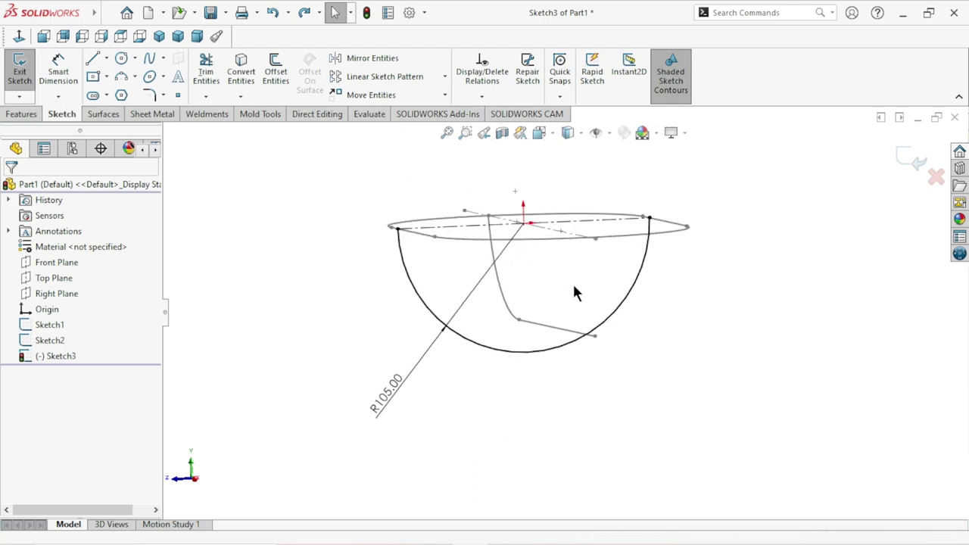
pyautogui.click(527, 356)
pyautogui.keyDown('ctrl'); pyautogui.click(540, 331); pyautogui.keyUp('ctrl')
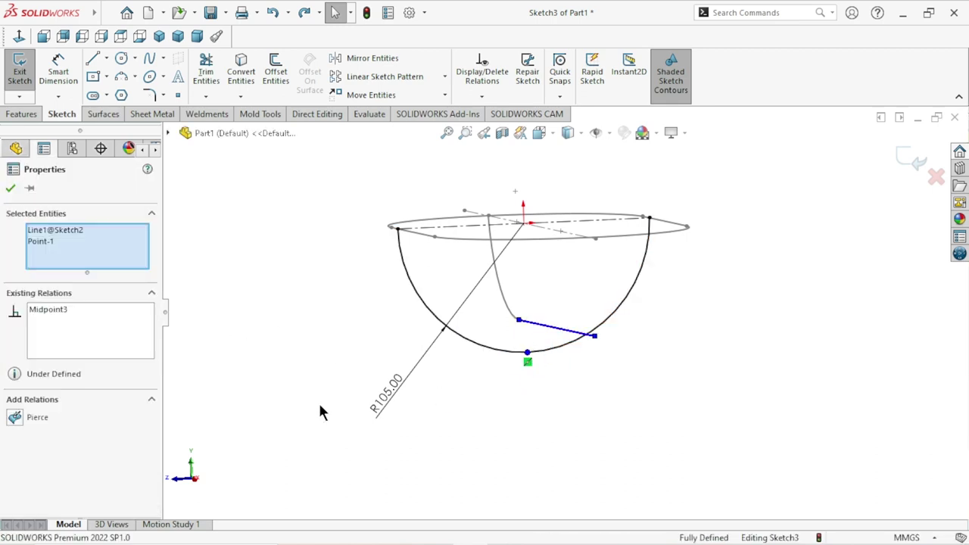
pyautogui.click(16, 418)
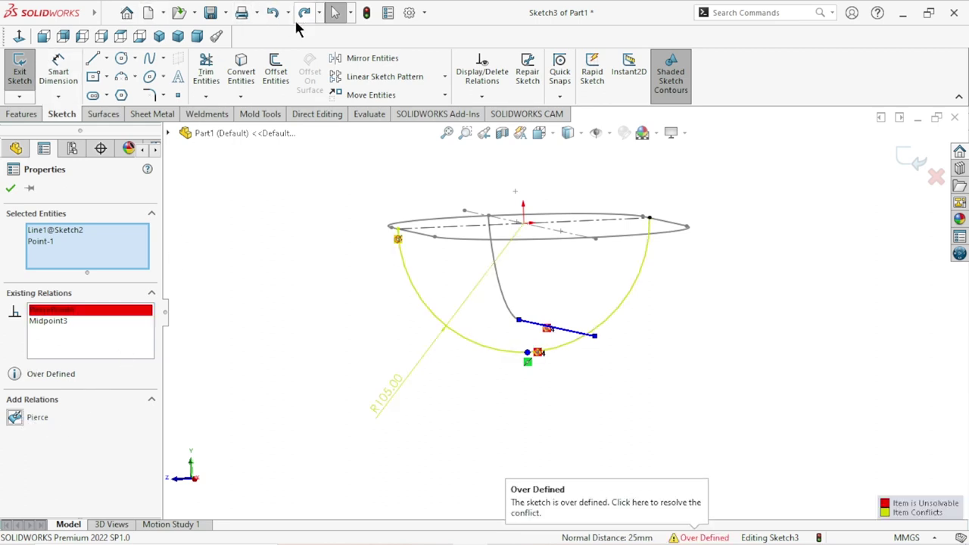
pyautogui.click(272, 13)
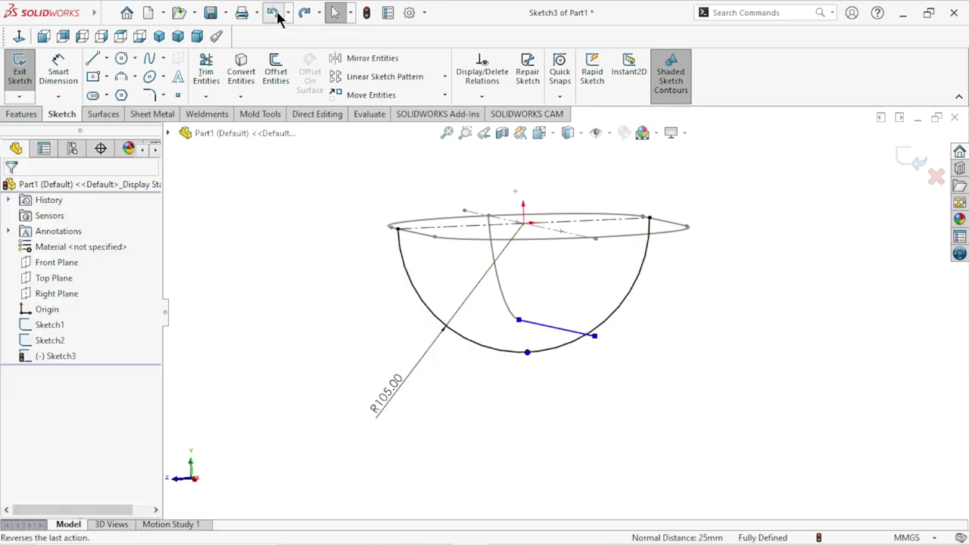
pyautogui.click(273, 13)
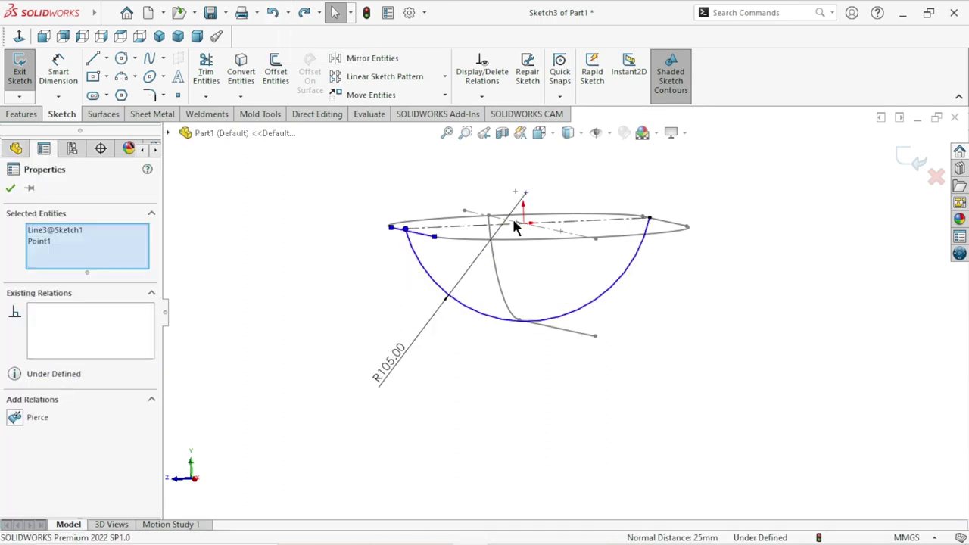
pyautogui.moveTo(723, 306)
pyautogui.mouseDown(button='middle')
pyautogui.moveTo(703, 341)
pyautogui.moveTo(721, 335)
pyautogui.mouseUp(button='middle')
pyautogui.click(273, 15)
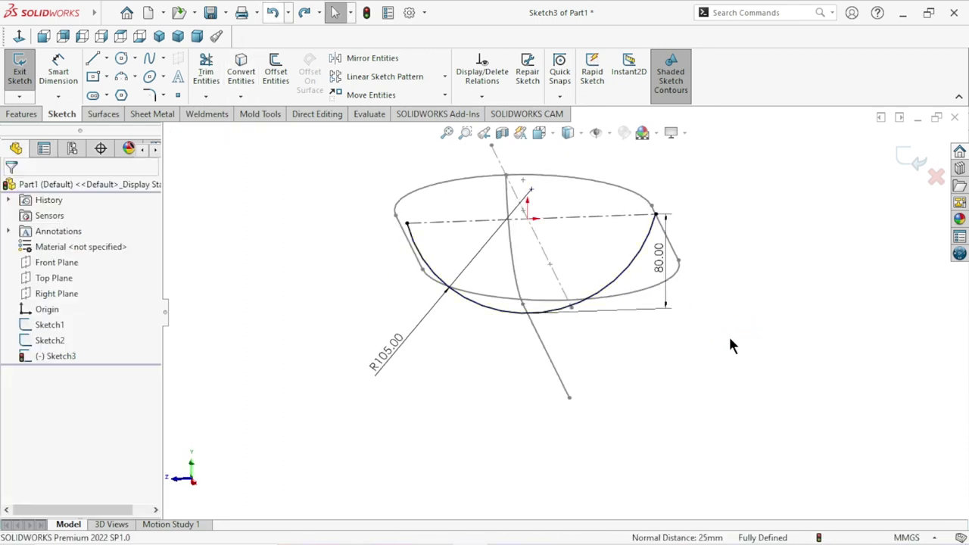
# Step: Delete the 80 mm depth dimension from the sketch
pyautogui.click(276, 17)
pyautogui.click(455, 198)
pyautogui.click(767, 292)
pyautogui.moveTo(609, 367)
pyautogui.mouseDown(button='middle')
pyautogui.moveTo(594, 336)
pyautogui.moveTo(719, 301)
pyautogui.mouseUp(button='middle')
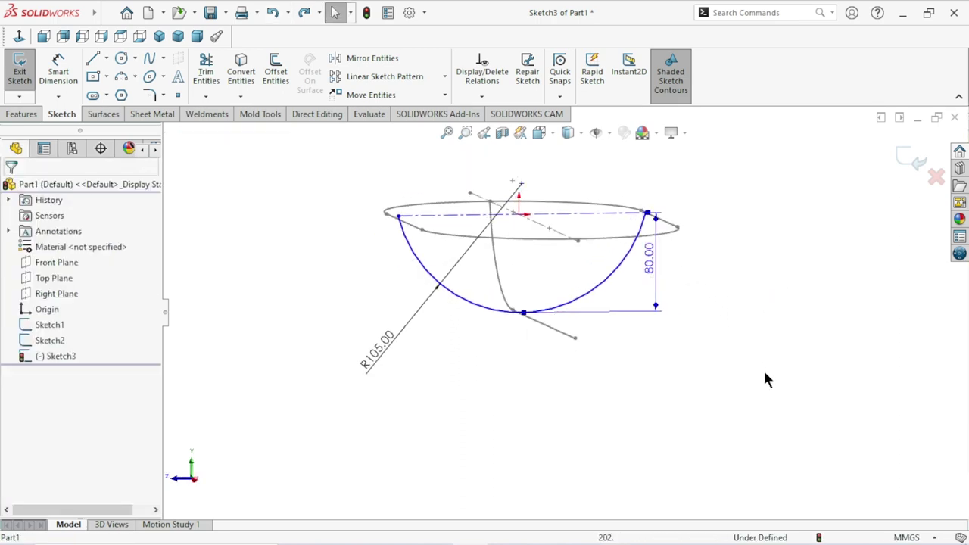
pyautogui.press('Delete')
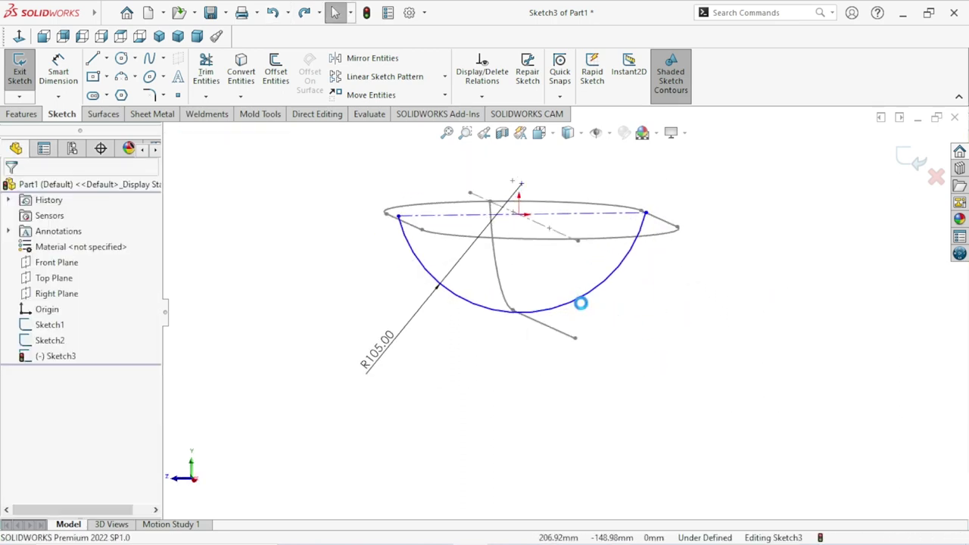
pyautogui.scroll(-2, 581, 302)
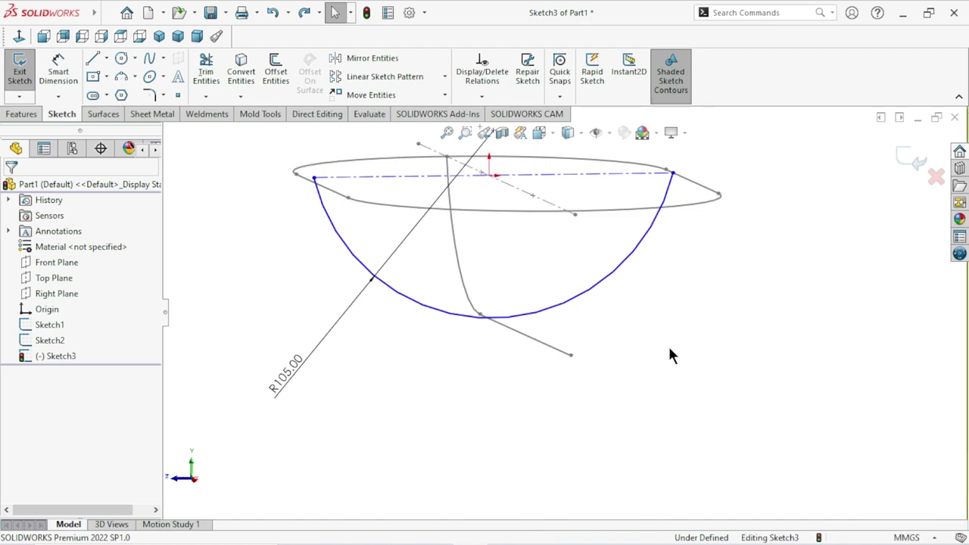
# Step: Pierce the arc's midpoint onto Line1 of Sketch2
pyautogui.click(493, 321)
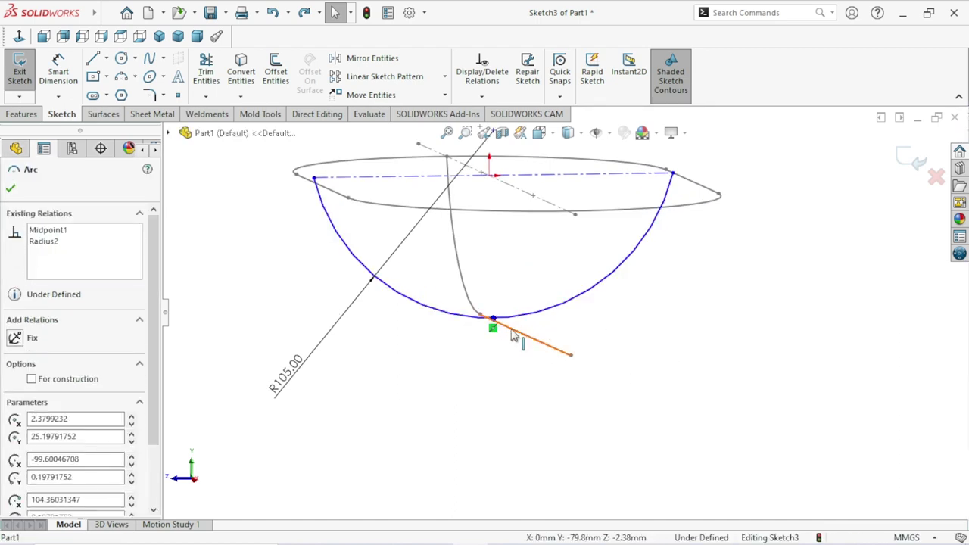
pyautogui.keyDown('ctrl'); pyautogui.click(514, 339); pyautogui.keyUp('ctrl')
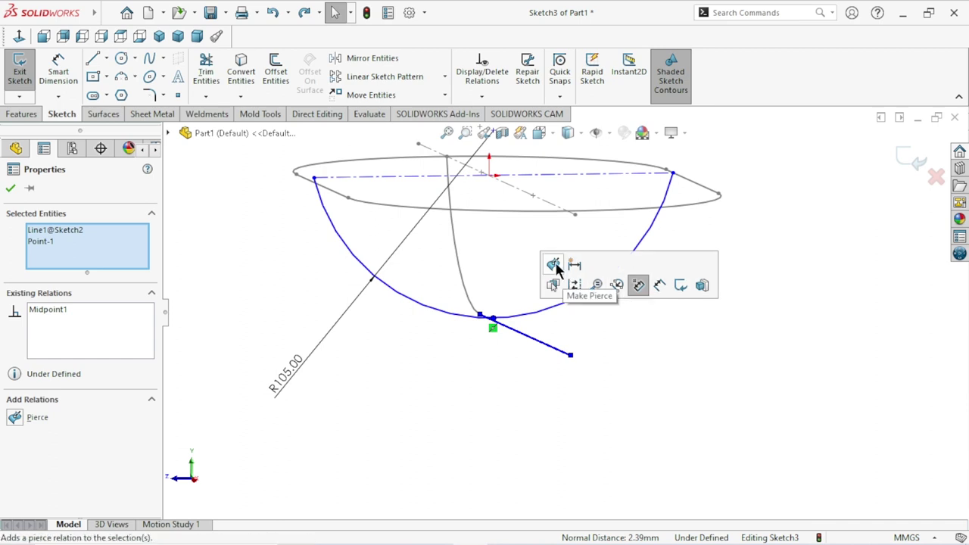
pyautogui.click(553, 264)
pyautogui.moveTo(708, 381)
pyautogui.mouseDown(button='middle')
pyautogui.moveTo(699, 416)
pyautogui.moveTo(684, 417)
pyautogui.moveTo(710, 369)
pyautogui.moveTo(755, 346)
pyautogui.moveTo(755, 326)
pyautogui.moveTo(753, 400)
pyautogui.moveTo(735, 396)
pyautogui.moveTo(729, 405)
pyautogui.mouseUp(button='middle')
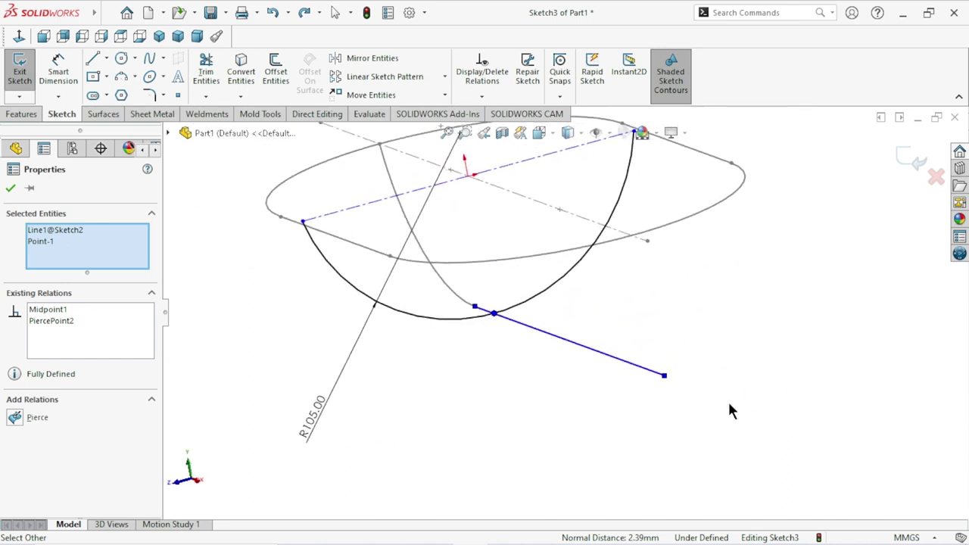
pyautogui.click(10, 189)
pyautogui.moveTo(572, 310)
pyautogui.mouseDown(button='middle')
pyautogui.moveTo(609, 338)
pyautogui.moveTo(645, 252)
pyautogui.mouseUp(button='middle')
pyautogui.moveTo(730, 347)
pyautogui.mouseDown(button='middle')
pyautogui.moveTo(697, 308)
pyautogui.moveTo(738, 351)
pyautogui.moveTo(711, 370)
pyautogui.mouseUp(button='middle')
pyautogui.scroll(-1, 371, 291)
pyautogui.scroll(-3, 371, 290)
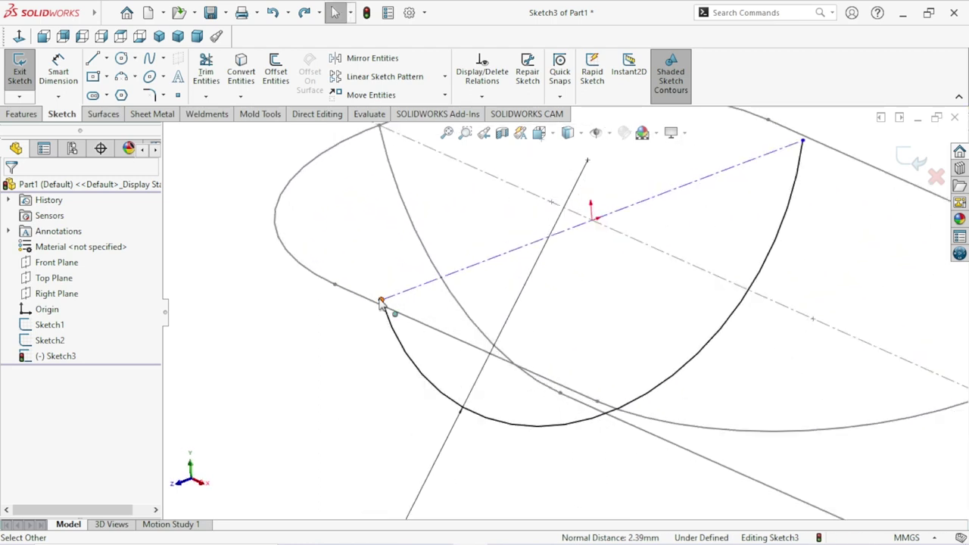
pyautogui.click(381, 300)
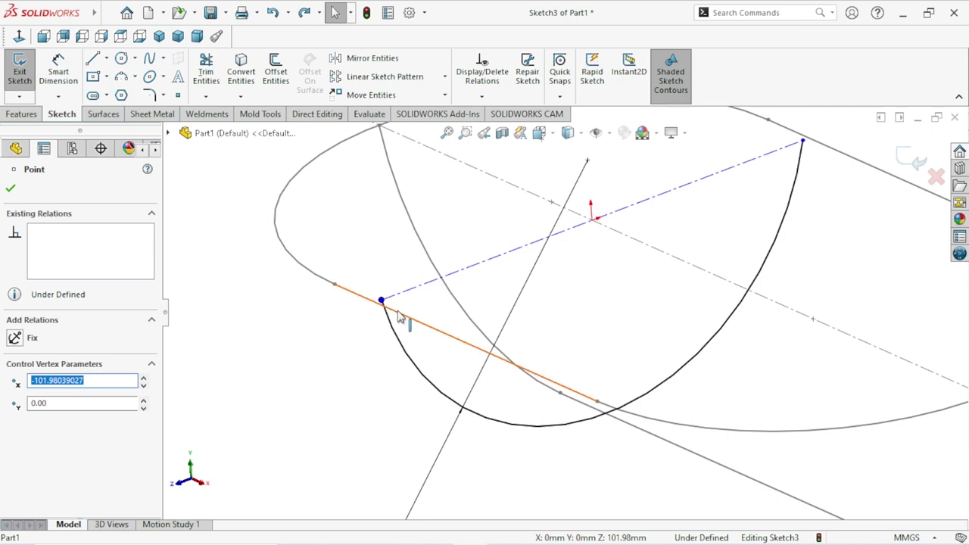
pyautogui.keyDown('ctrl'); pyautogui.click(398, 314); pyautogui.keyUp('ctrl')
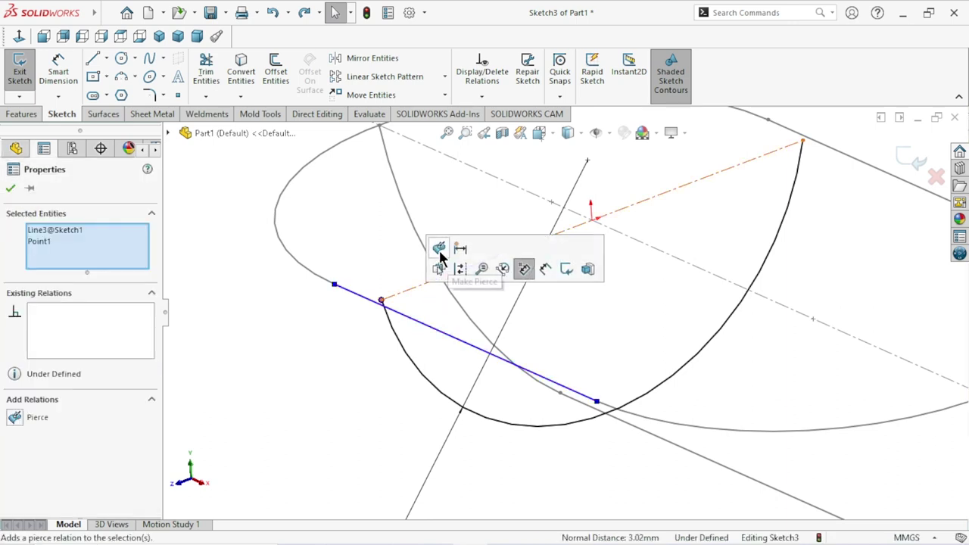
pyautogui.click(438, 252)
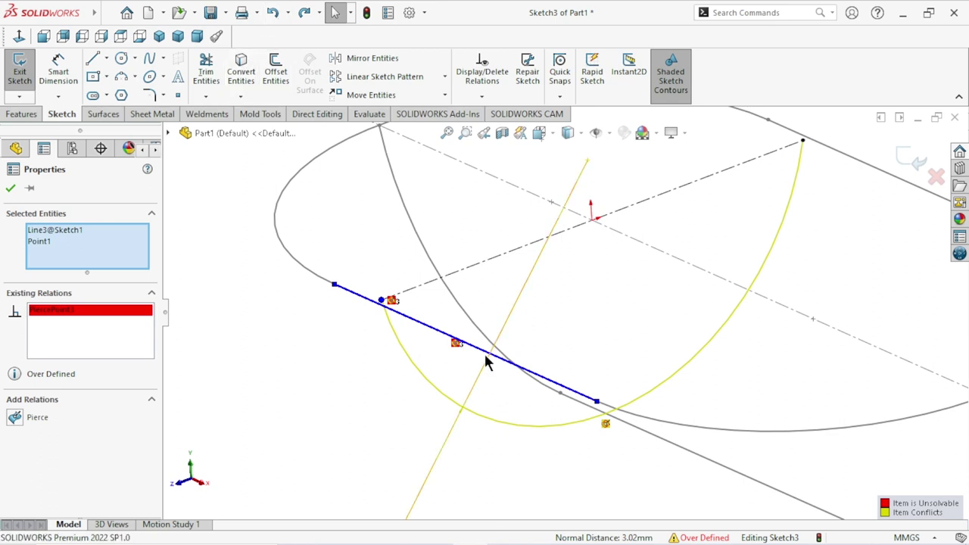
pyautogui.click(307, 359)
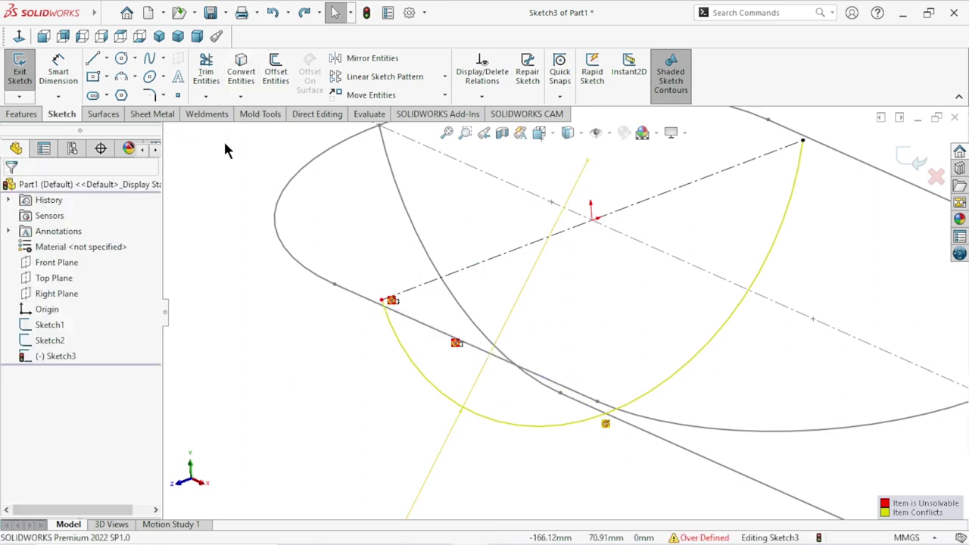
pyautogui.click(274, 13)
pyautogui.moveTo(506, 333); pyautogui.dragTo(622, 321, button='middle')
pyautogui.click(295, 417)
pyautogui.moveTo(599, 404)
pyautogui.mouseDown(button='middle')
pyautogui.moveTo(577, 316)
pyautogui.moveTo(540, 317)
pyautogui.moveTo(513, 391)
pyautogui.mouseUp(button='middle')
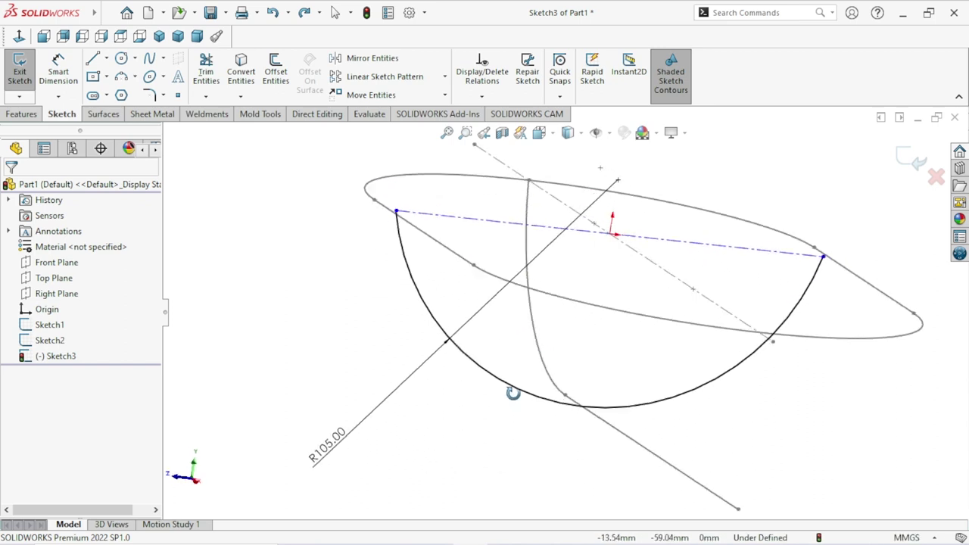
pyautogui.click(338, 452)
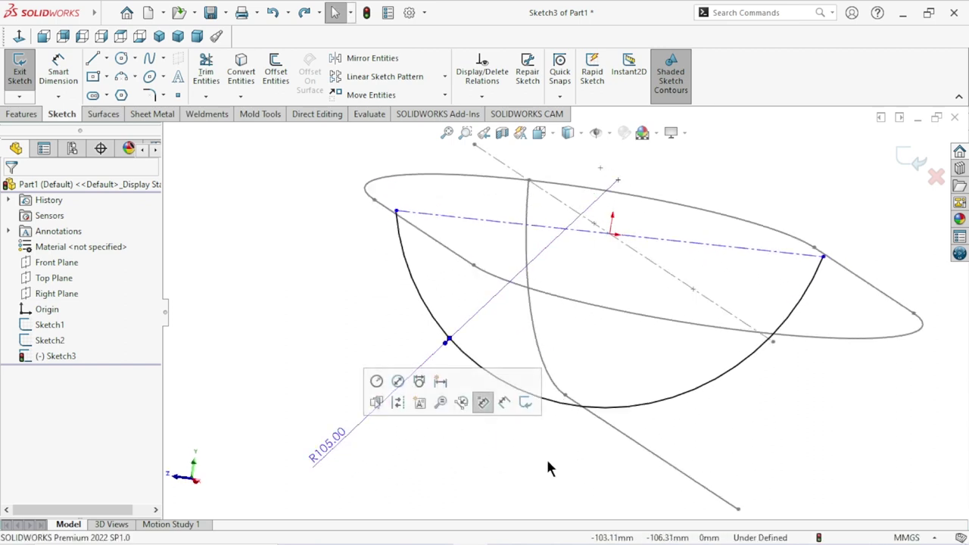
# Step: Delete the R105 radius and pierce the arc's left endpoint onto the Sketch1 line
pyautogui.press('Delete')
pyautogui.scroll(3, 513, 376)
pyautogui.scroll(2, 485, 352)
pyautogui.moveTo(484, 352)
pyautogui.mouseDown(button='middle')
pyautogui.moveTo(422, 385)
pyautogui.moveTo(489, 326)
pyautogui.moveTo(580, 316)
pyautogui.mouseUp(button='middle')
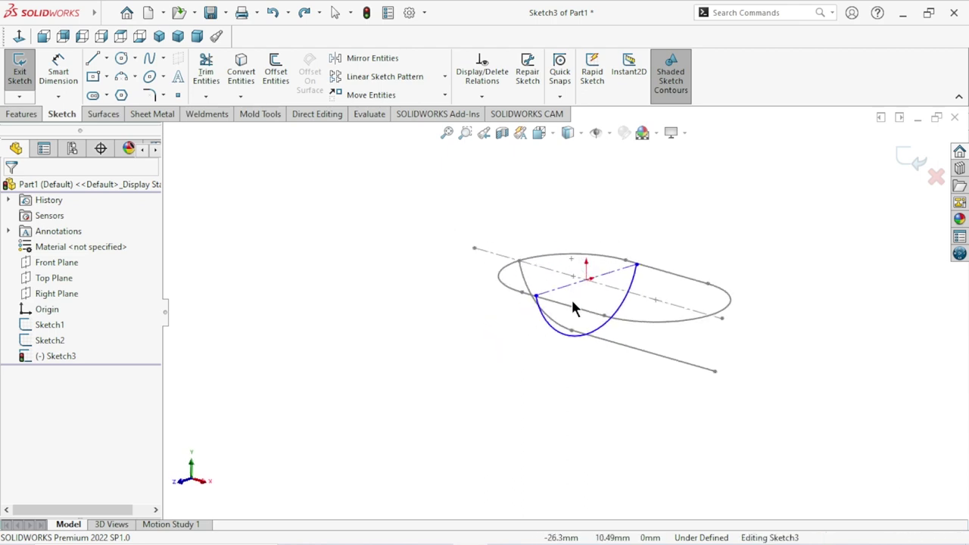
pyautogui.scroll(-5, 573, 305)
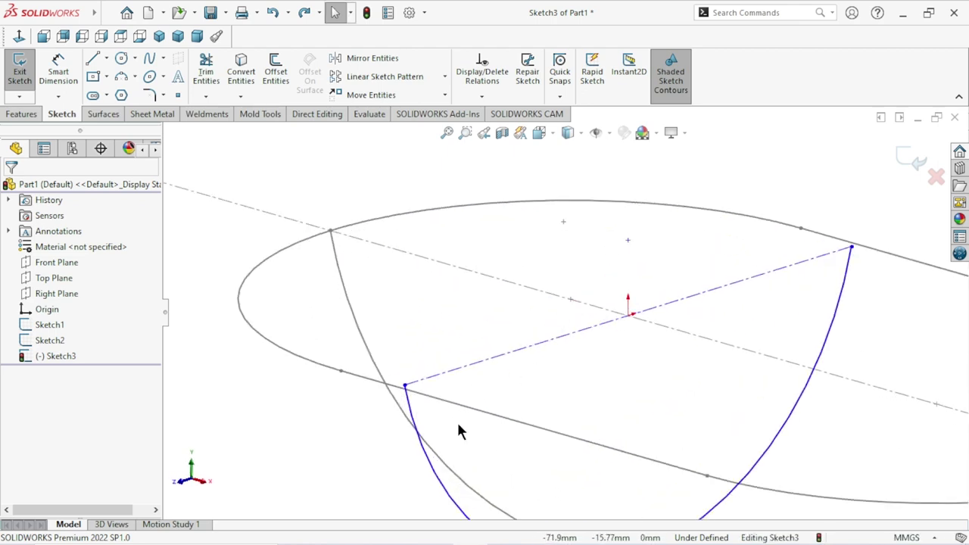
pyautogui.click(405, 388)
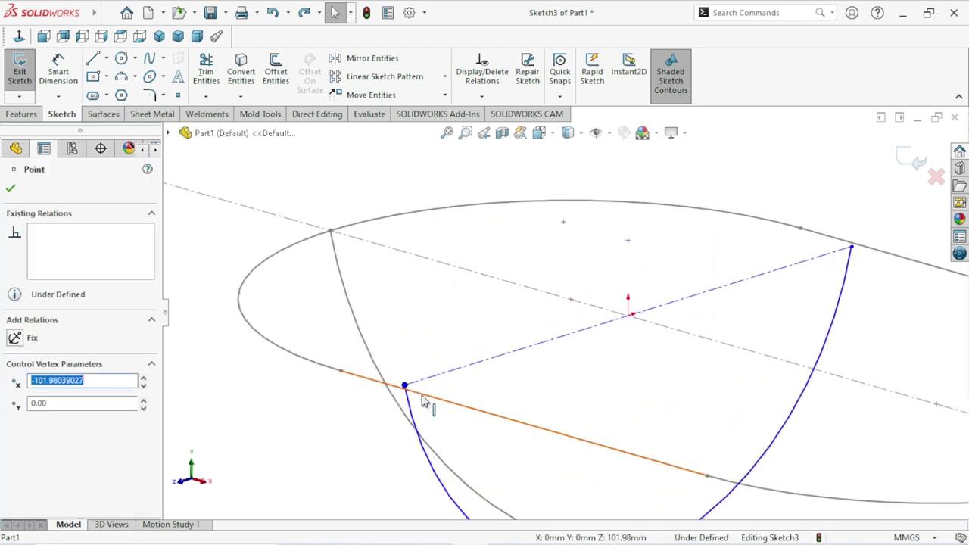
pyautogui.press('Escape')
pyautogui.keyDown('ctrl'); pyautogui.click(423, 397); pyautogui.keyUp('ctrl')
pyautogui.click(461, 346)
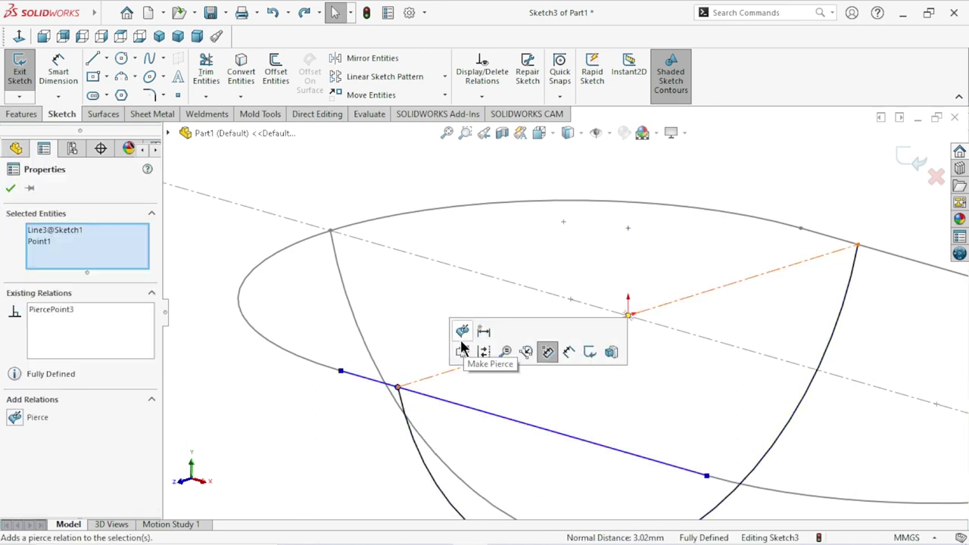
# Step: Pierce the arc's right endpoint onto Line1 of Sketch1 and confirm the relation
pyautogui.scroll(3, 583, 388)
pyautogui.moveTo(750, 385)
pyautogui.mouseDown(button='middle')
pyautogui.moveTo(753, 346)
pyautogui.moveTo(683, 368)
pyautogui.moveTo(699, 421)
pyautogui.moveTo(714, 338)
pyautogui.mouseUp(button='middle')
pyautogui.scroll(-3, 664, 313)
pyautogui.scroll(-3, 657, 310)
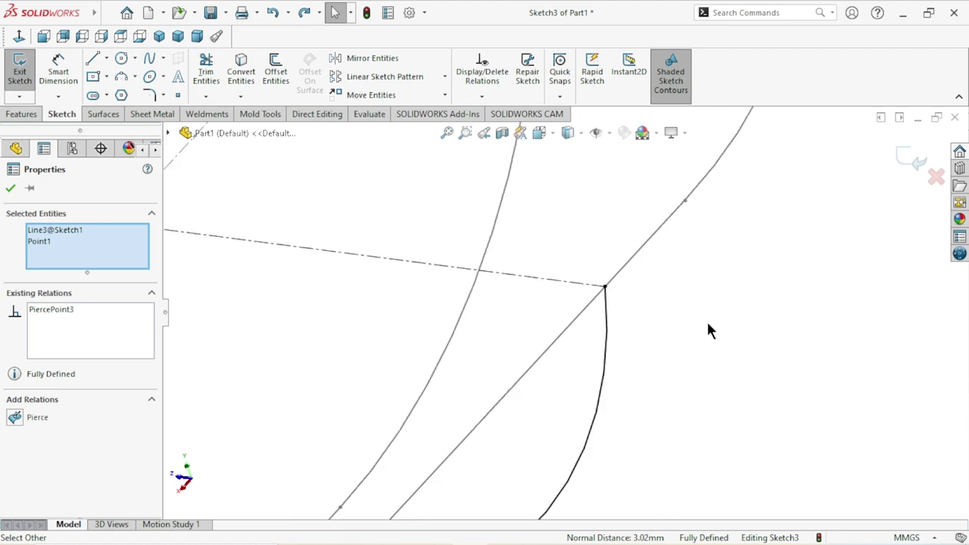
pyautogui.press('Escape')
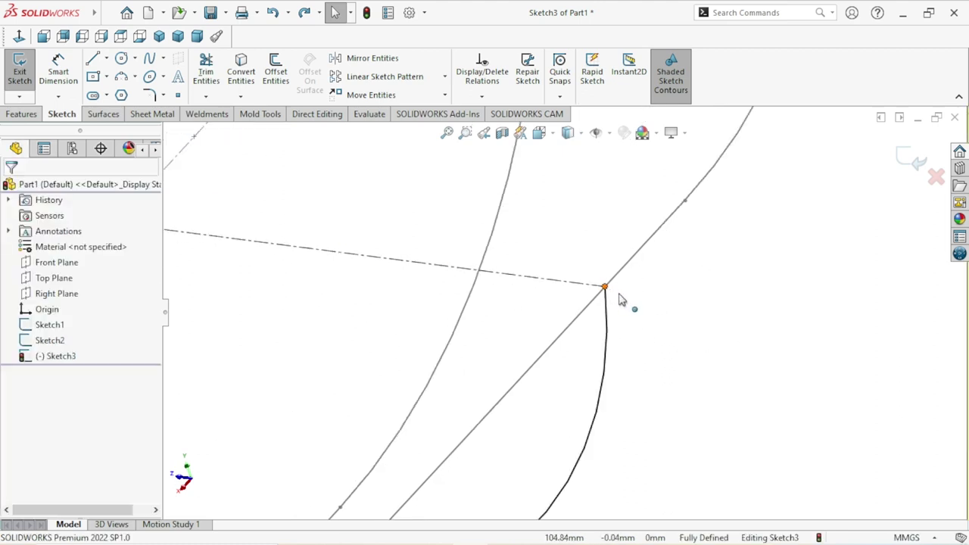
pyautogui.click(604, 288)
pyautogui.keyDown('ctrl'); pyautogui.click(596, 297); pyautogui.keyUp('ctrl')
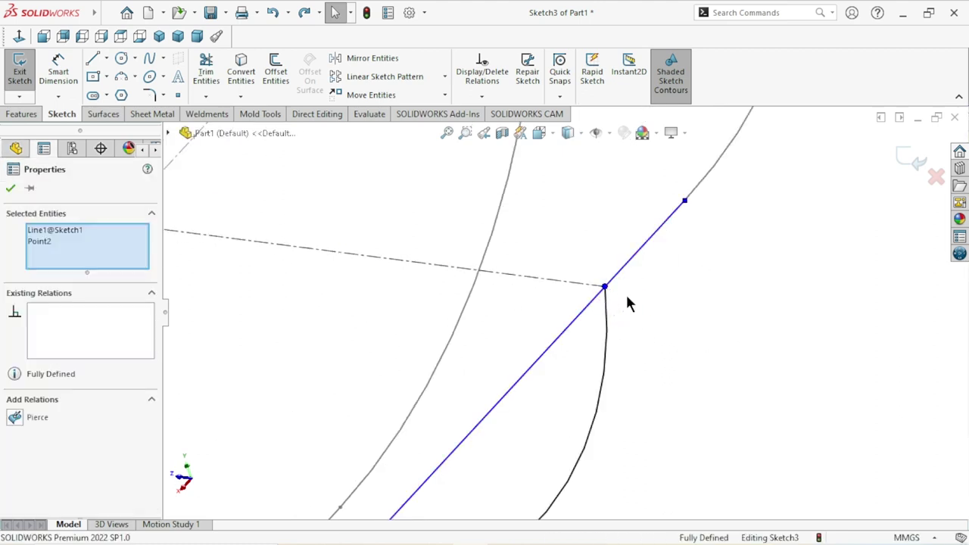
pyautogui.click(634, 236)
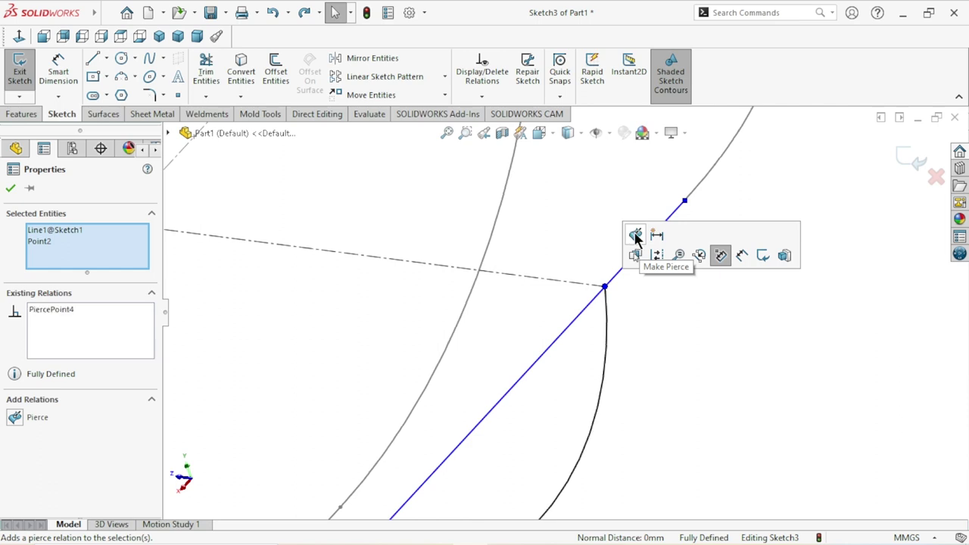
pyautogui.click(11, 189)
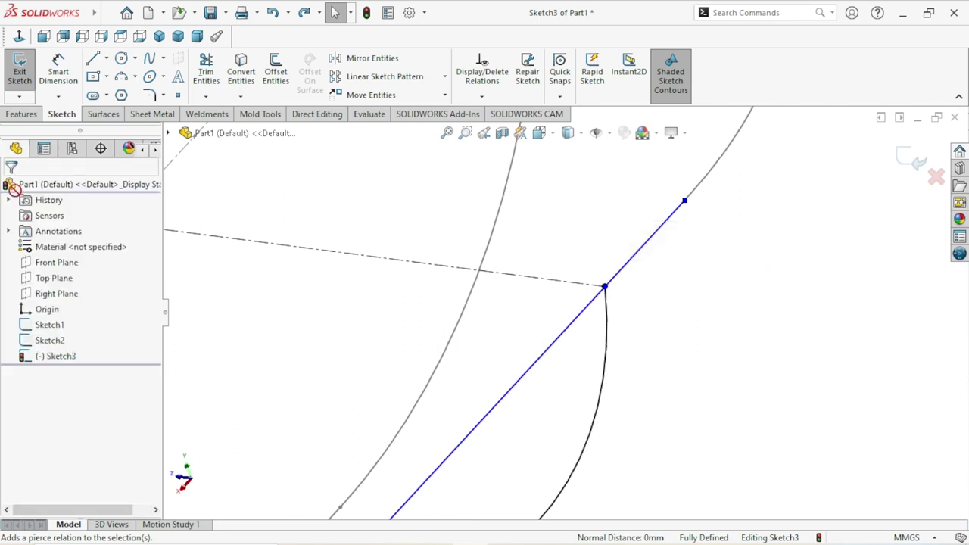
pyautogui.moveTo(741, 392)
pyautogui.mouseDown(button='middle')
pyautogui.moveTo(593, 341)
pyautogui.moveTo(634, 302)
pyautogui.moveTo(527, 275)
pyautogui.moveTo(666, 317)
pyautogui.moveTo(702, 248)
pyautogui.mouseUp(button='middle')
pyautogui.moveTo(793, 397)
pyautogui.mouseDown(button='middle')
pyautogui.moveTo(789, 277)
pyautogui.moveTo(800, 373)
pyautogui.mouseUp(button='middle')
pyautogui.scroll(-3, 575, 340)
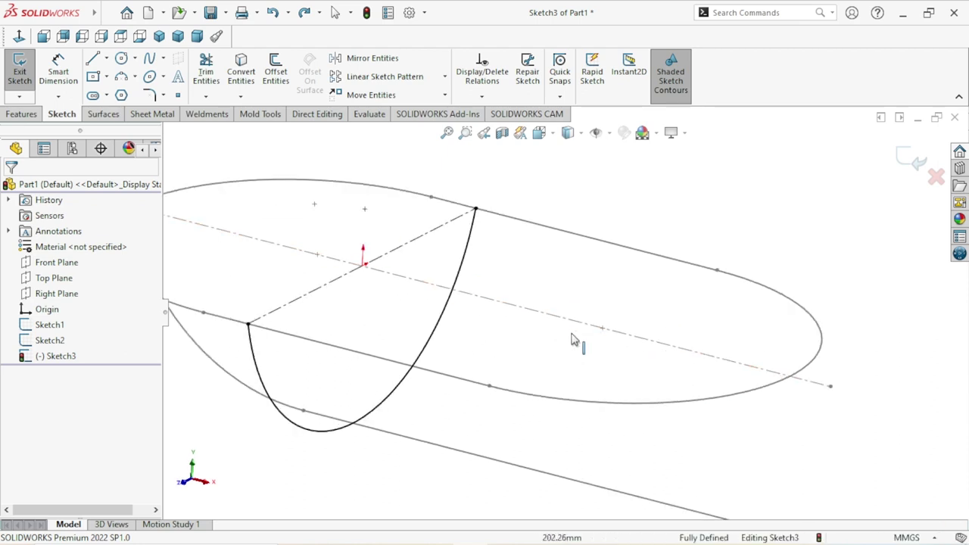
pyautogui.scroll(2, 643, 287)
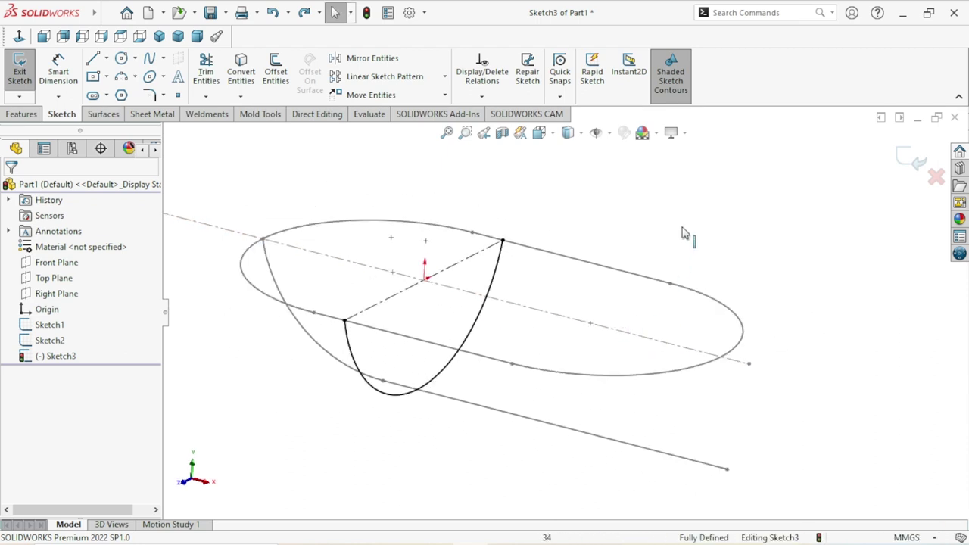
# Step: Exit Sketch3 and bring up the Surfaces tools, viewing the three-sketch wireframe
pyautogui.click(918, 162)
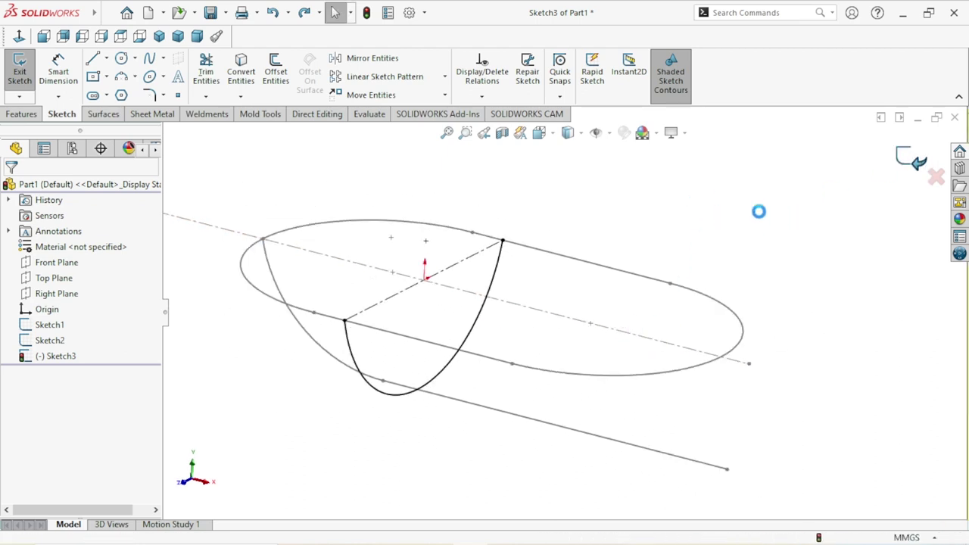
pyautogui.click(686, 230)
pyautogui.scroll(2, 526, 277)
pyautogui.scroll(-1, 525, 274)
pyautogui.moveTo(762, 259)
pyautogui.mouseDown(button='middle')
pyautogui.moveTo(720, 242)
pyautogui.moveTo(710, 313)
pyautogui.mouseUp(button='middle')
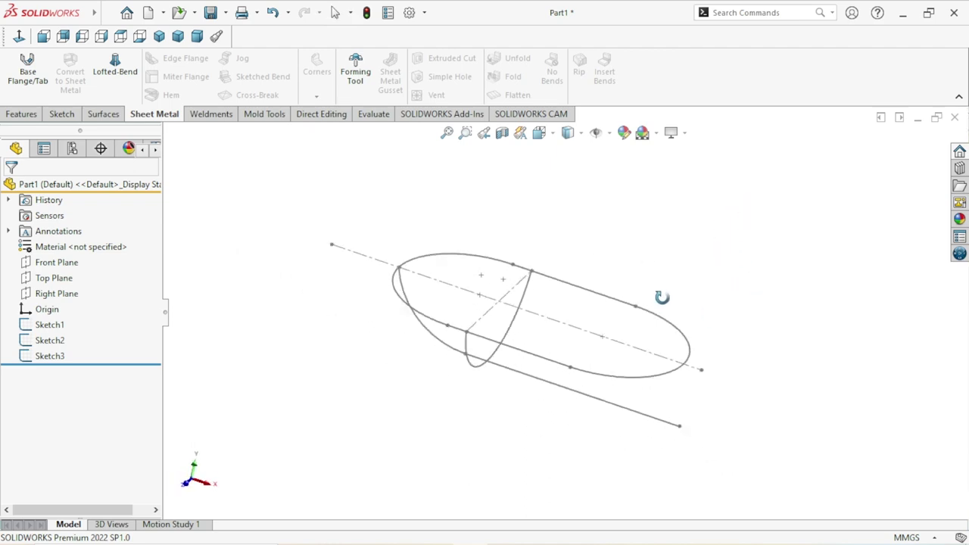
pyautogui.click(101, 114)
pyautogui.scroll(-2, 578, 303)
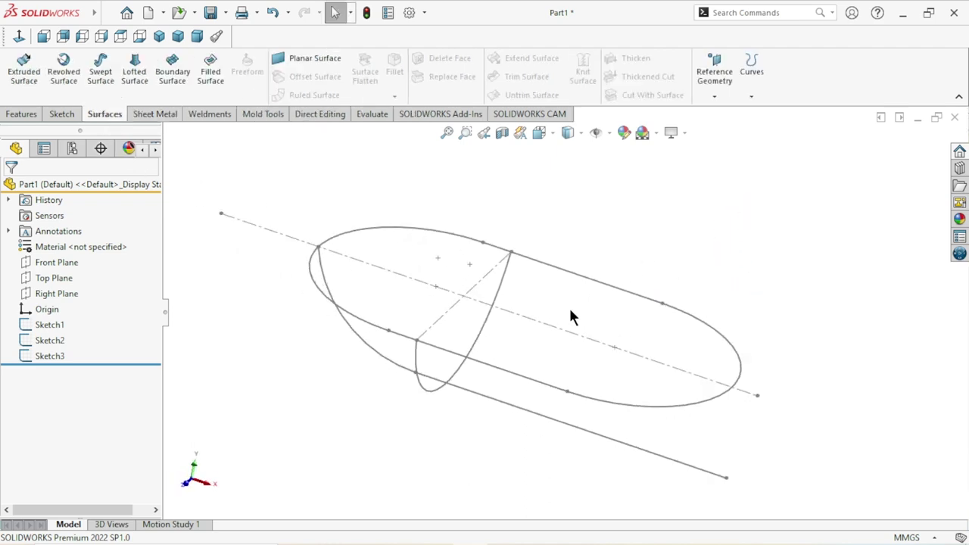
pyautogui.scroll(2, 568, 311)
pyautogui.scroll(-2, 635, 318)
pyautogui.moveTo(771, 316)
pyautogui.mouseDown(button='middle')
pyautogui.moveTo(761, 255)
pyautogui.moveTo(777, 272)
pyautogui.moveTo(744, 292)
pyautogui.moveTo(754, 303)
pyautogui.mouseUp(button='middle')
pyautogui.scroll(2, 346, 326)
pyautogui.scroll(-2, 407, 317)
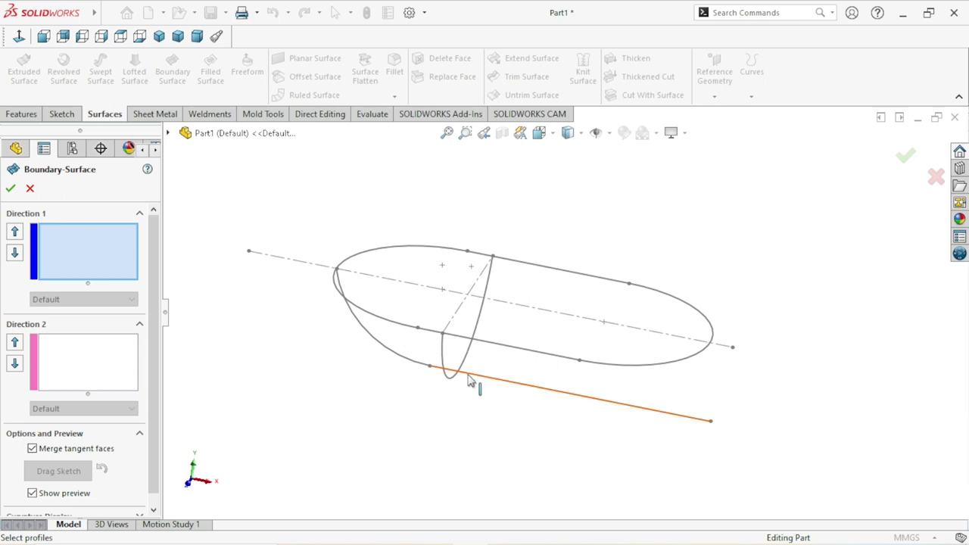
# Step: Build the boundary surface with Sketch2 as Direction 1 and Sketch3 as Direction 2
pyautogui.click(577, 396)
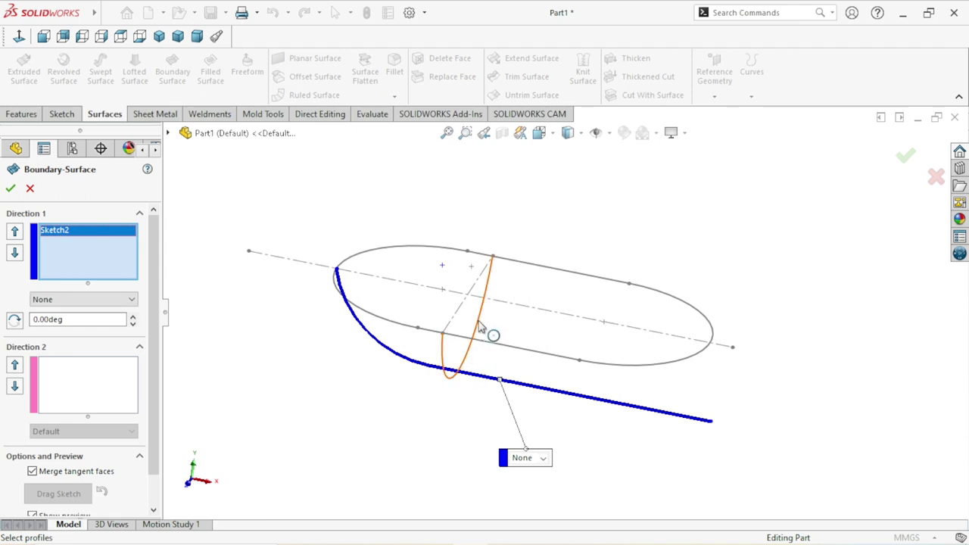
pyautogui.click(479, 327)
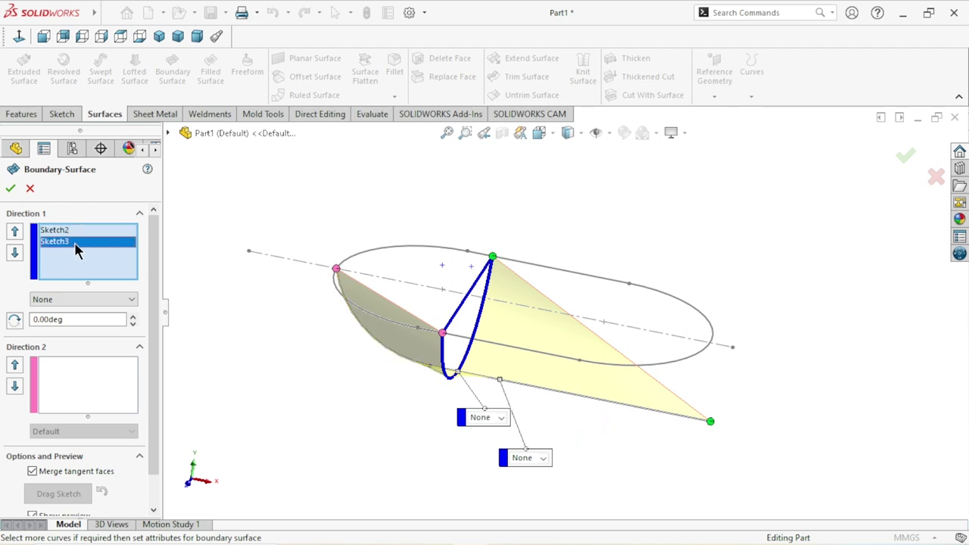
pyautogui.rightClick(95, 250)
pyautogui.click(111, 281)
pyautogui.click(98, 397)
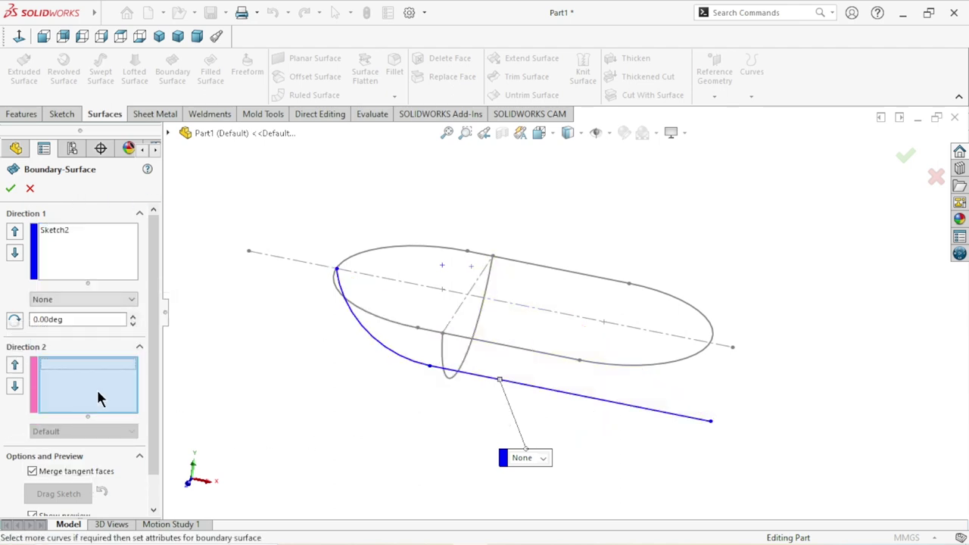
pyautogui.click(461, 366)
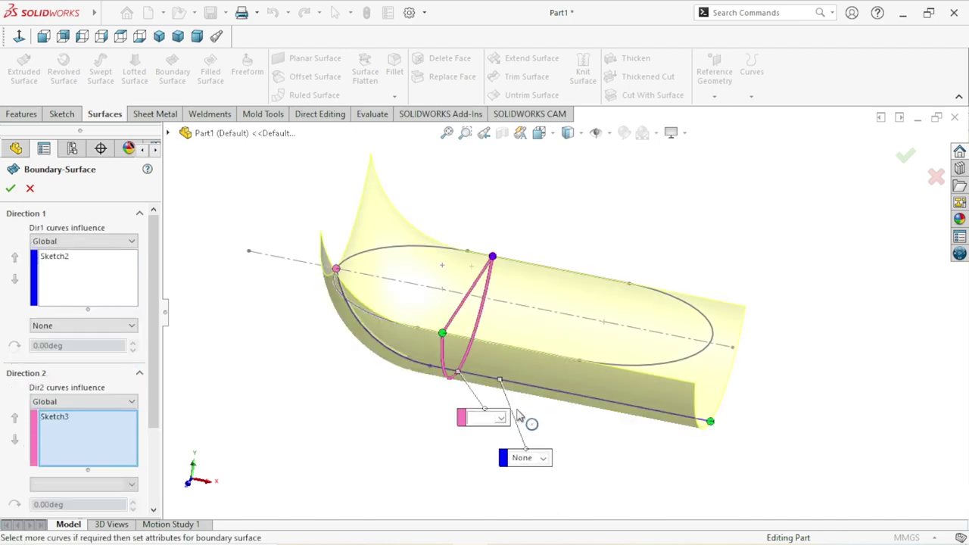
pyautogui.scroll(5, 541, 406)
pyautogui.scroll(-2, 628, 315)
pyautogui.scroll(-2, 659, 356)
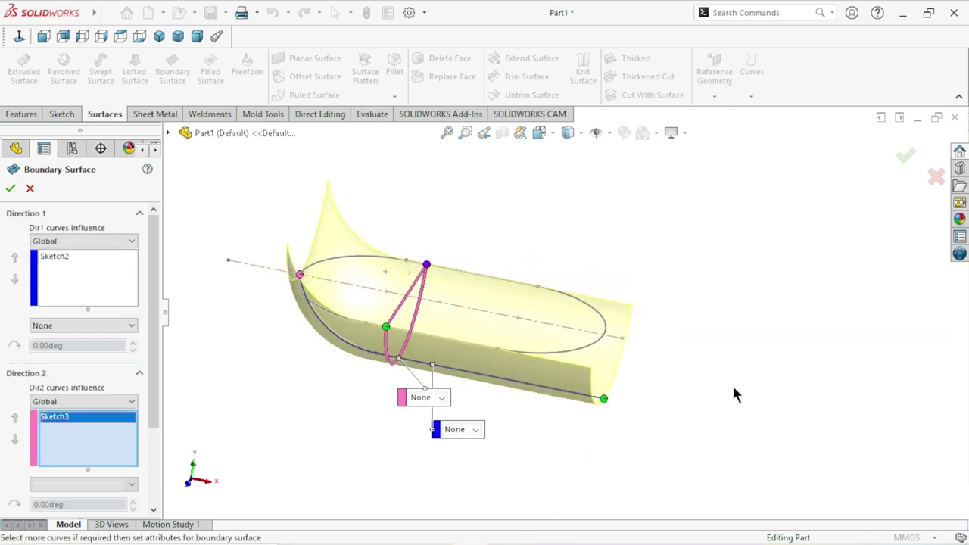
pyautogui.moveTo(730, 333)
pyautogui.mouseDown(button='middle')
pyautogui.moveTo(688, 395)
pyautogui.moveTo(696, 337)
pyautogui.moveTo(774, 216)
pyautogui.moveTo(724, 303)
pyautogui.moveTo(697, 314)
pyautogui.moveTo(716, 328)
pyautogui.mouseUp(button='middle')
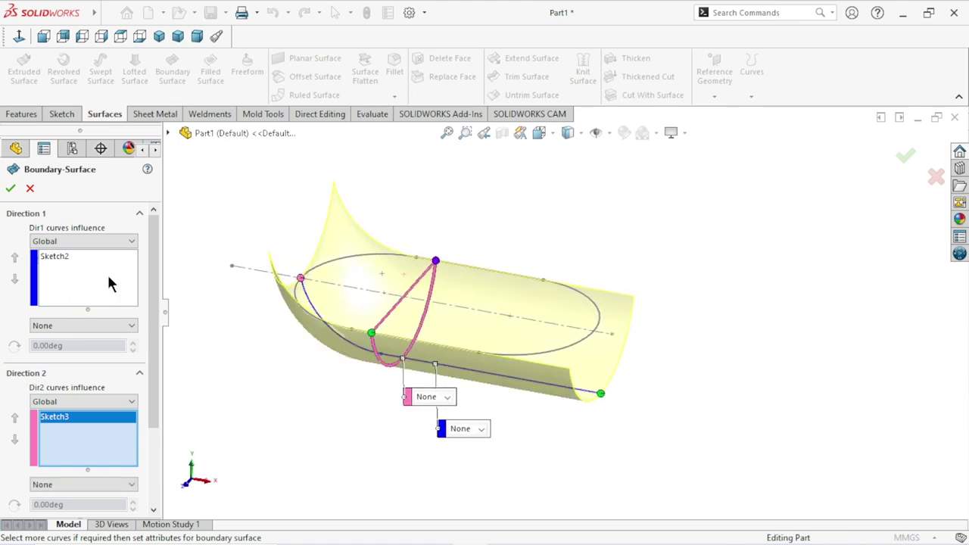
pyautogui.click(10, 190)
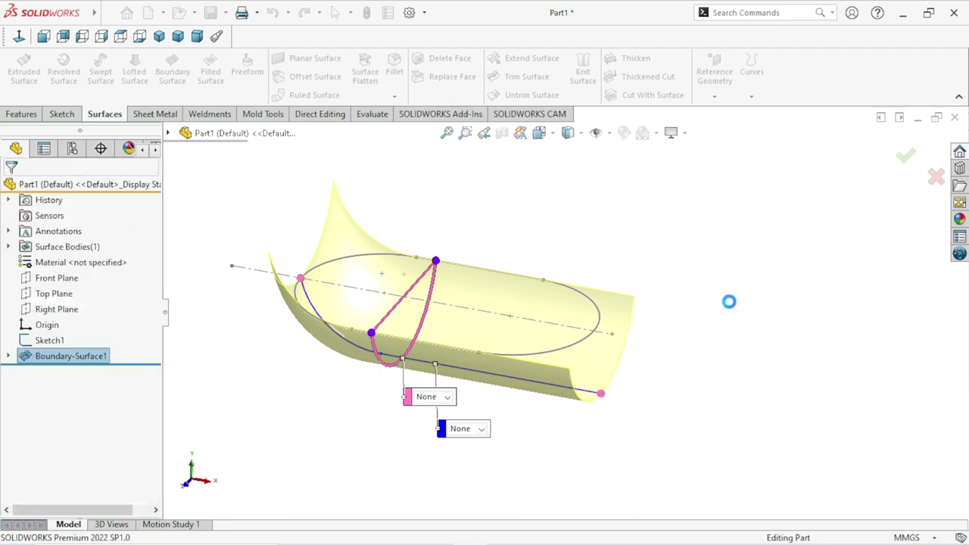
# Step: Inspect Boundary-Surface1 from several tilted angles, then launch Trim Surface
pyautogui.moveTo(382, 339)
pyautogui.mouseDown(button='middle')
pyautogui.moveTo(440, 309)
pyautogui.moveTo(796, 324)
pyautogui.moveTo(741, 353)
pyautogui.moveTo(725, 380)
pyautogui.moveTo(757, 255)
pyautogui.moveTo(681, 174)
pyautogui.moveTo(749, 249)
pyautogui.moveTo(761, 328)
pyautogui.moveTo(739, 431)
pyautogui.moveTo(715, 398)
pyautogui.moveTo(747, 363)
pyautogui.moveTo(705, 219)
pyautogui.mouseUp(button='middle')
pyautogui.scroll(-2, 556, 320)
pyautogui.scroll(-3, 562, 370)
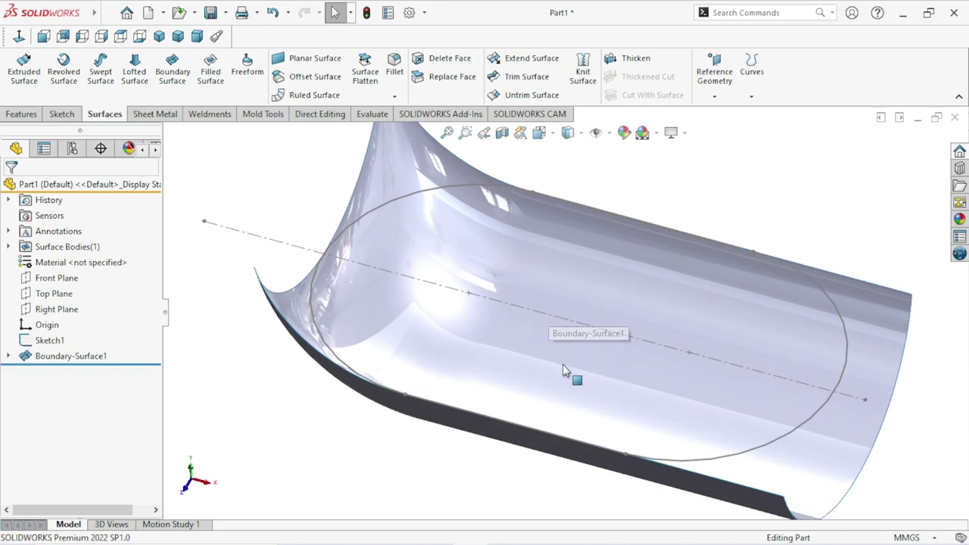
pyautogui.scroll(3, 563, 369)
pyautogui.moveTo(528, 383)
pyautogui.mouseDown(button='middle')
pyautogui.moveTo(558, 434)
pyautogui.moveTo(508, 407)
pyautogui.mouseUp(button='middle')
pyautogui.scroll(2, 601, 342)
pyautogui.moveTo(601, 341); pyautogui.dragTo(780, 328, button='middle')
pyautogui.scroll(1, 774, 309)
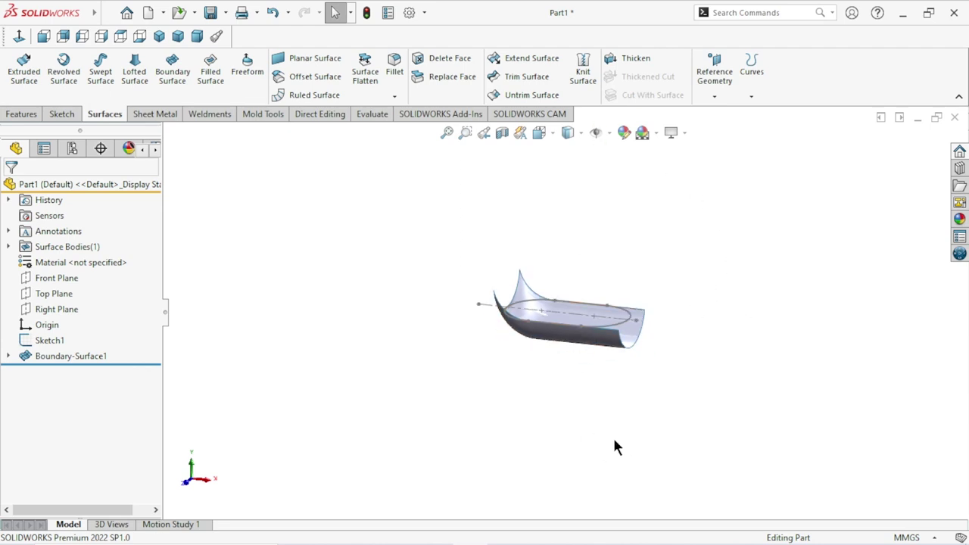
pyautogui.moveTo(616, 447); pyautogui.dragTo(588, 368, button='middle')
pyautogui.scroll(-3, 584, 333)
pyautogui.moveTo(579, 295)
pyautogui.mouseDown(button='middle')
pyautogui.moveTo(575, 379)
pyautogui.moveTo(556, 386)
pyautogui.moveTo(573, 415)
pyautogui.mouseUp(button='middle')
pyautogui.scroll(1, 561, 381)
pyautogui.scroll(-2, 550, 274)
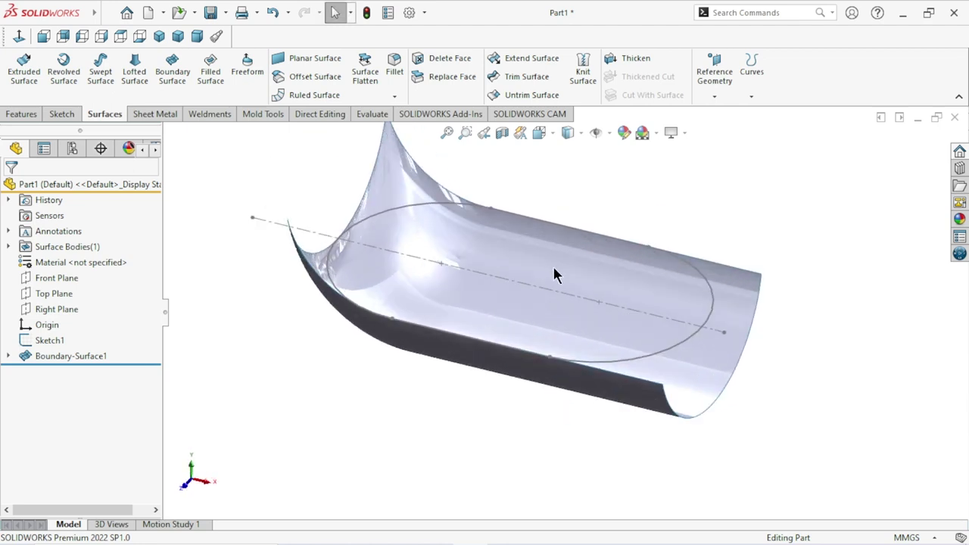
pyautogui.moveTo(717, 252)
pyautogui.mouseDown(button='middle')
pyautogui.moveTo(726, 212)
pyautogui.moveTo(703, 281)
pyautogui.mouseUp(button='middle')
pyautogui.scroll(2, 597, 294)
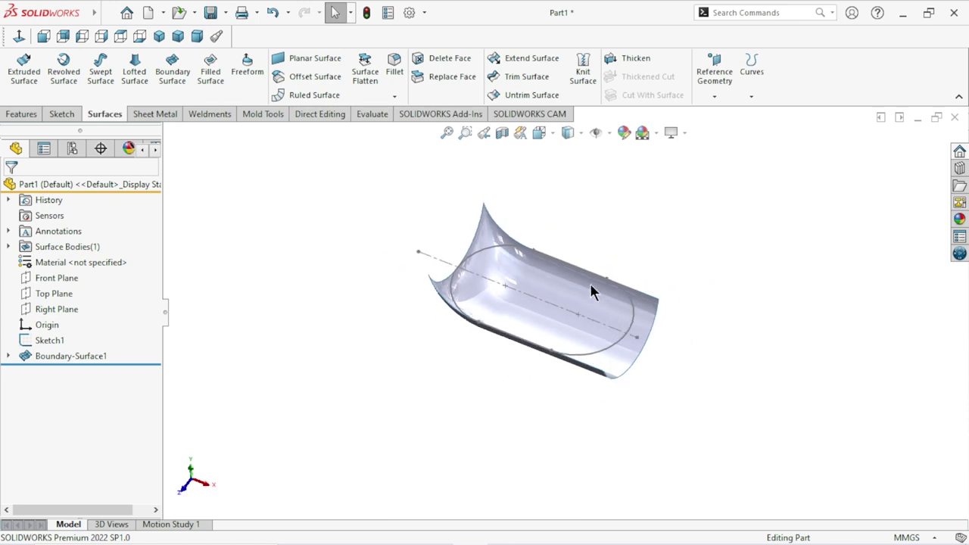
pyautogui.scroll(-1, 676, 274)
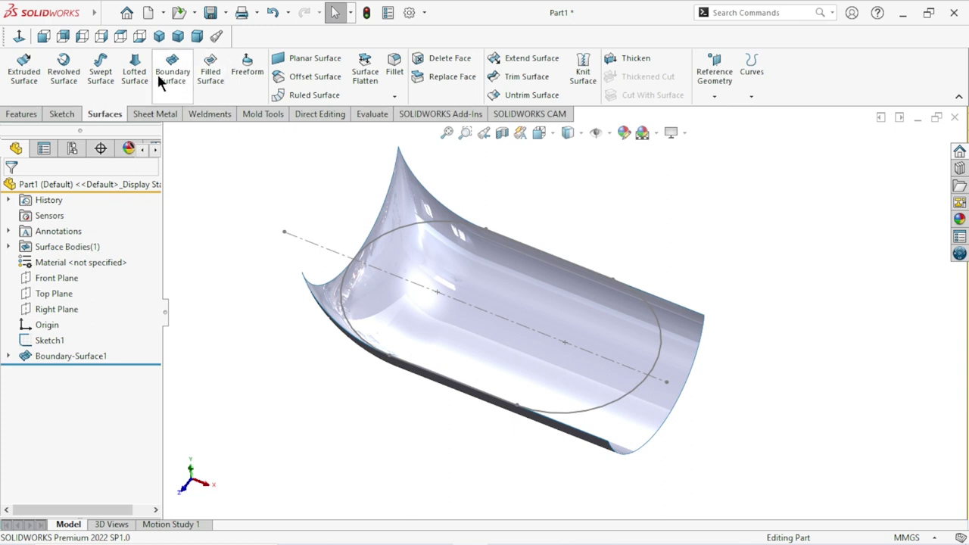
pyautogui.click(514, 76)
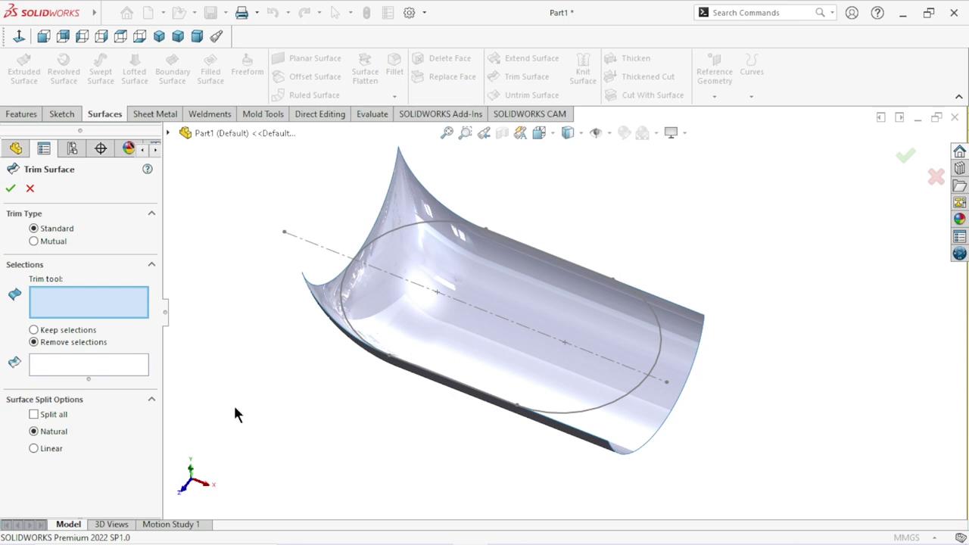
# Step: Trim the surface with the oval Sketch1, removing the end region outside the slot outline
pyautogui.click(425, 233)
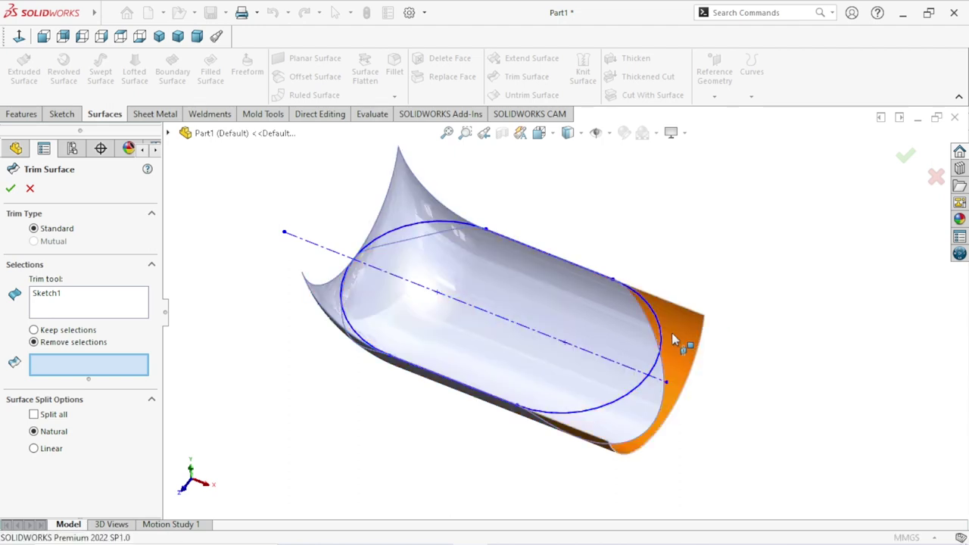
pyautogui.click(689, 361)
pyautogui.moveTo(793, 311)
pyautogui.mouseDown(button='middle')
pyautogui.moveTo(809, 302)
pyautogui.moveTo(806, 310)
pyautogui.mouseUp(button='middle')
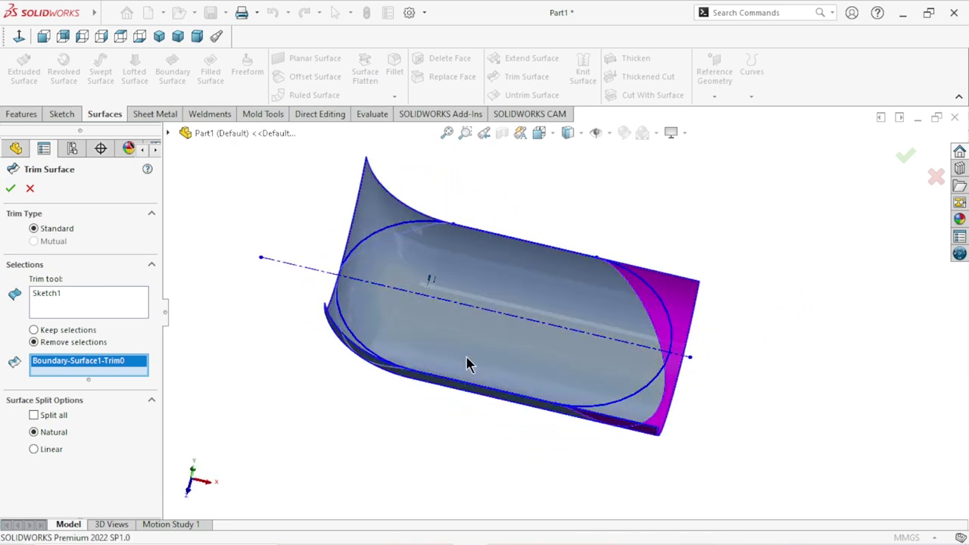
pyautogui.click(11, 188)
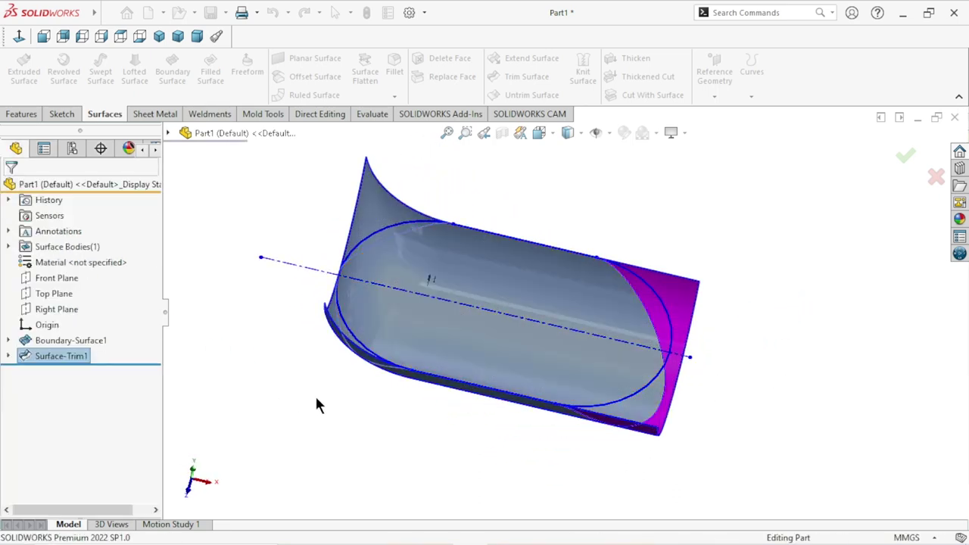
pyautogui.scroll(5, 479, 382)
pyautogui.scroll(-3, 568, 318)
pyautogui.moveTo(569, 318)
pyautogui.mouseDown(button='middle')
pyautogui.moveTo(714, 313)
pyautogui.moveTo(731, 224)
pyautogui.moveTo(698, 193)
pyautogui.moveTo(635, 292)
pyautogui.moveTo(635, 260)
pyautogui.moveTo(761, 190)
pyautogui.moveTo(720, 305)
pyautogui.mouseUp(button='middle')
pyautogui.scroll(3, 498, 341)
pyautogui.scroll(-2, 498, 341)
pyautogui.scroll(-2, 532, 324)
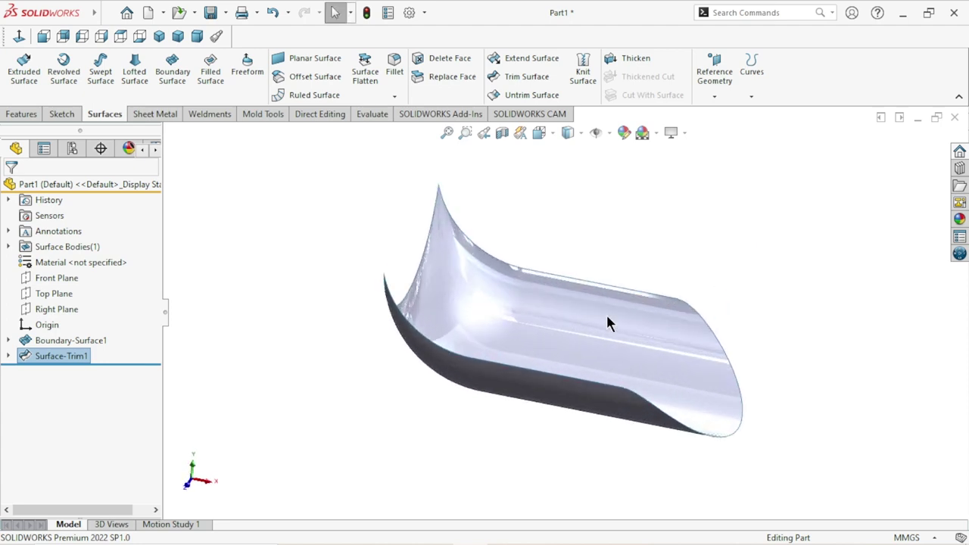
pyautogui.click(684, 273)
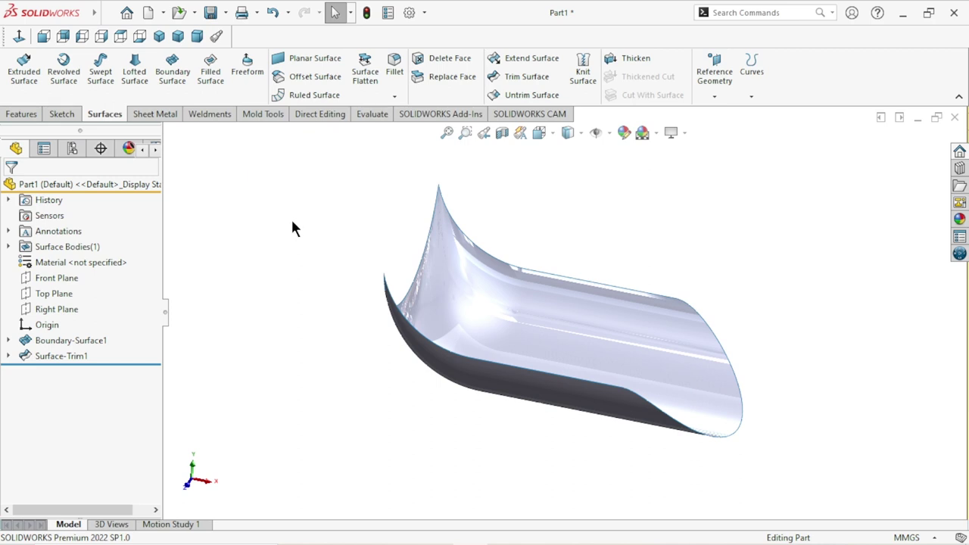
# Step: Start a new sketch on the Front Plane
pyautogui.moveTo(331, 288)
pyautogui.mouseDown(button='middle')
pyautogui.moveTo(353, 253)
pyautogui.moveTo(325, 188)
pyautogui.moveTo(332, 174)
pyautogui.moveTo(318, 250)
pyautogui.moveTo(264, 243)
pyautogui.moveTo(308, 209)
pyautogui.moveTo(337, 248)
pyautogui.mouseUp(button='middle')
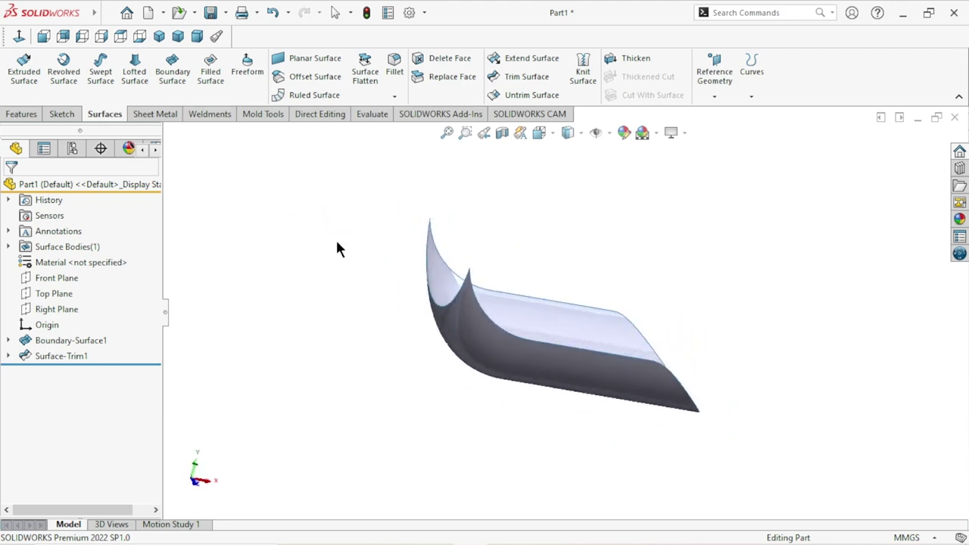
pyautogui.click(58, 278)
pyautogui.click(97, 255)
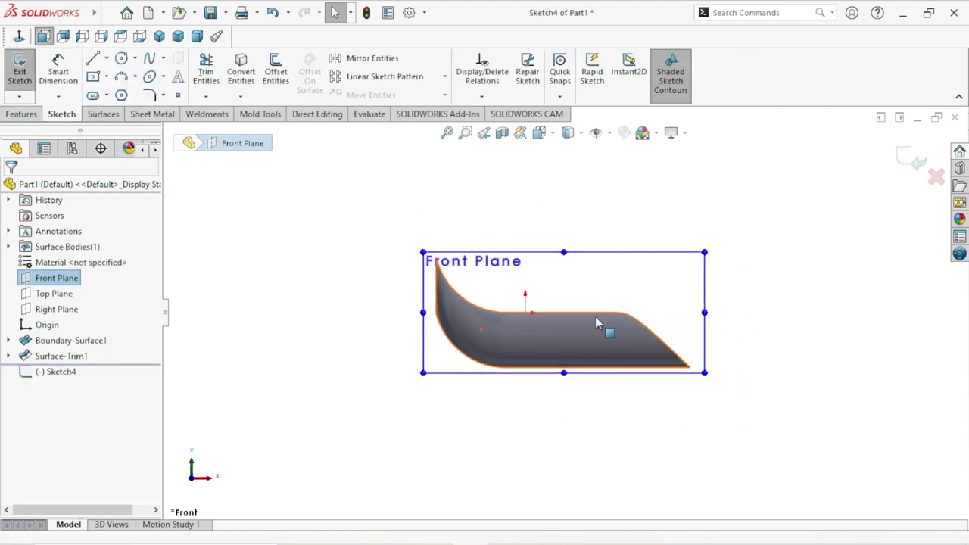
pyautogui.press('Escape')
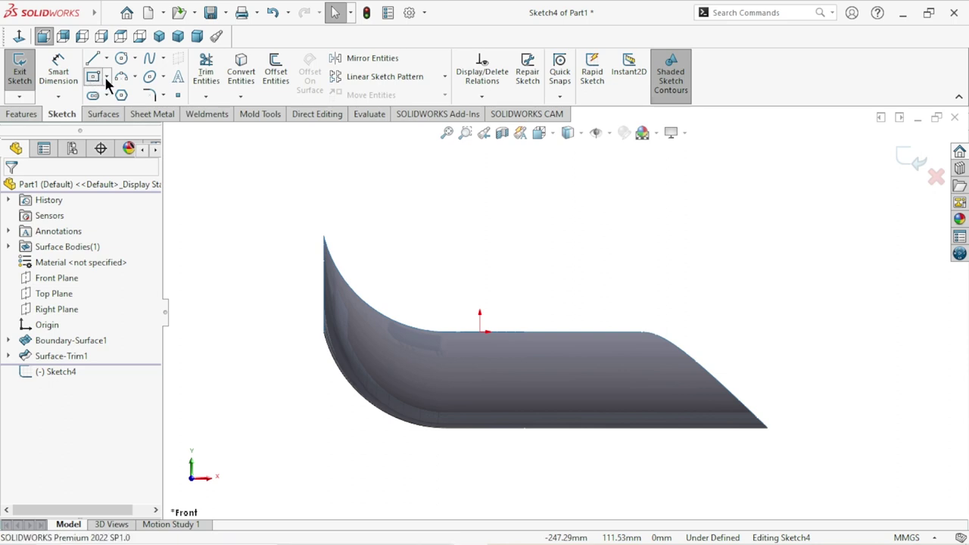
# Step: Draw a corner rectangle from the origin up over the scoop's raised end
pyautogui.click(104, 75)
pyautogui.click(107, 76)
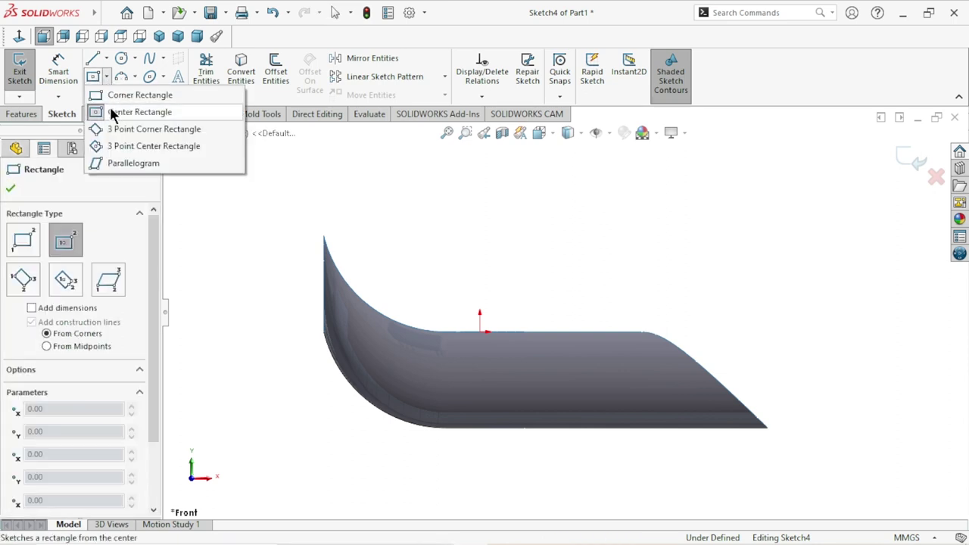
pyautogui.click(117, 94)
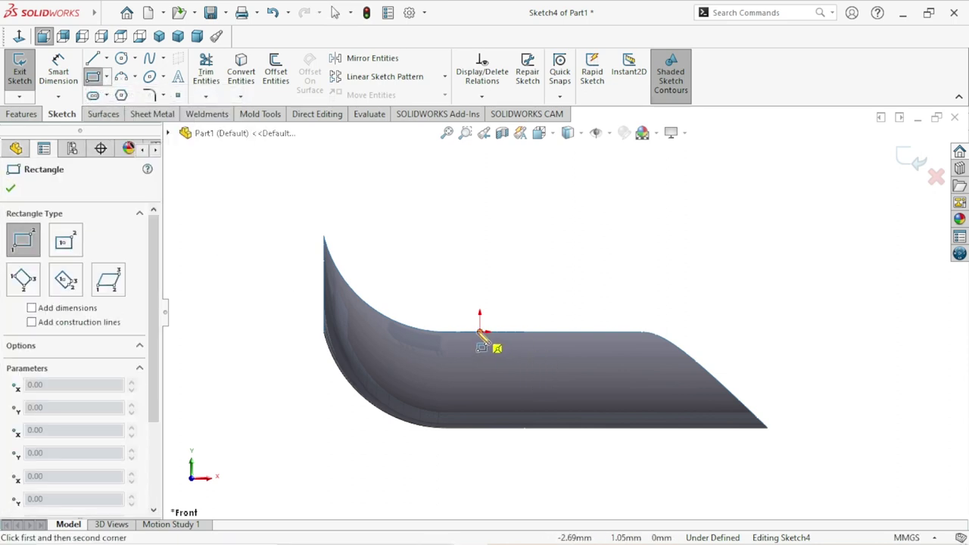
pyautogui.click(480, 332)
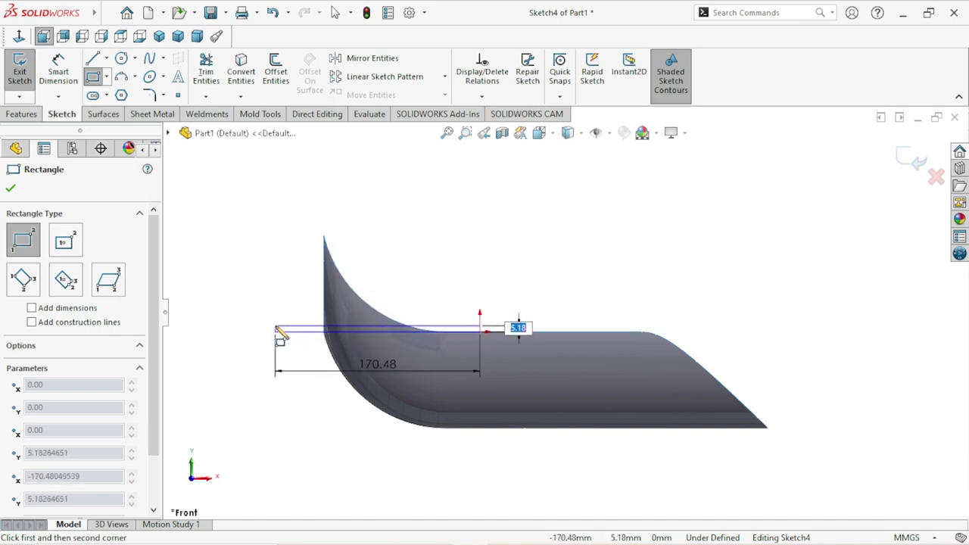
pyautogui.click(247, 218)
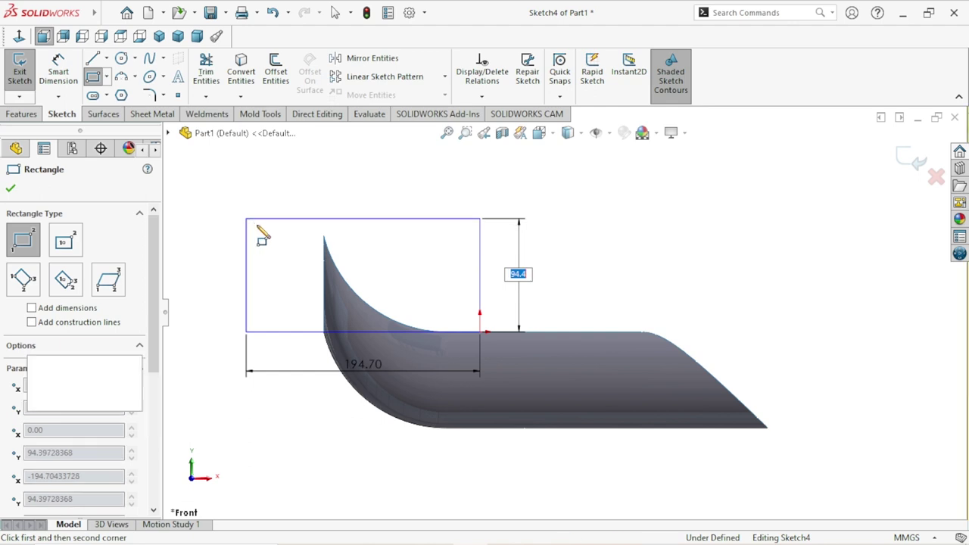
pyautogui.rightClick(617, 252)
pyautogui.click(647, 258)
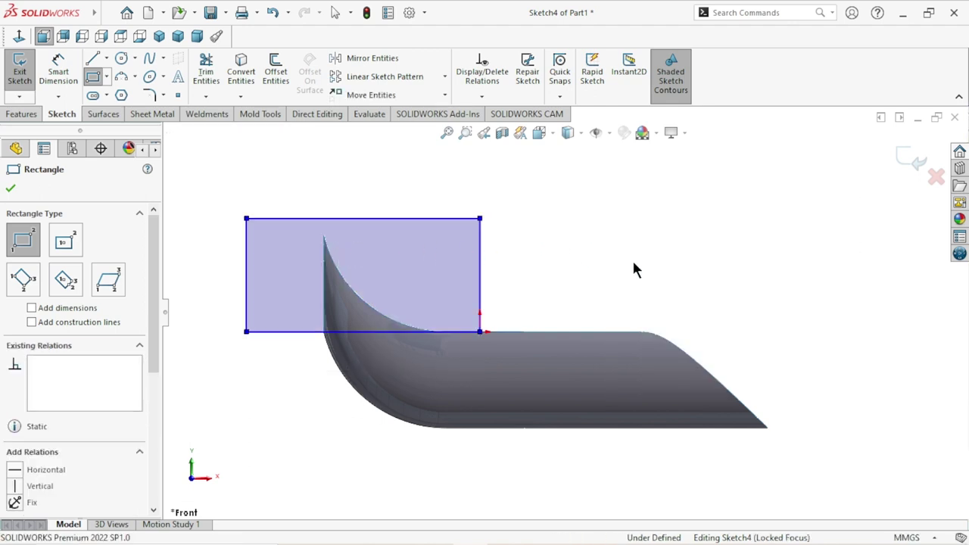
pyautogui.scroll(3, 443, 265)
pyautogui.scroll(-3, 455, 292)
pyautogui.click(59, 74)
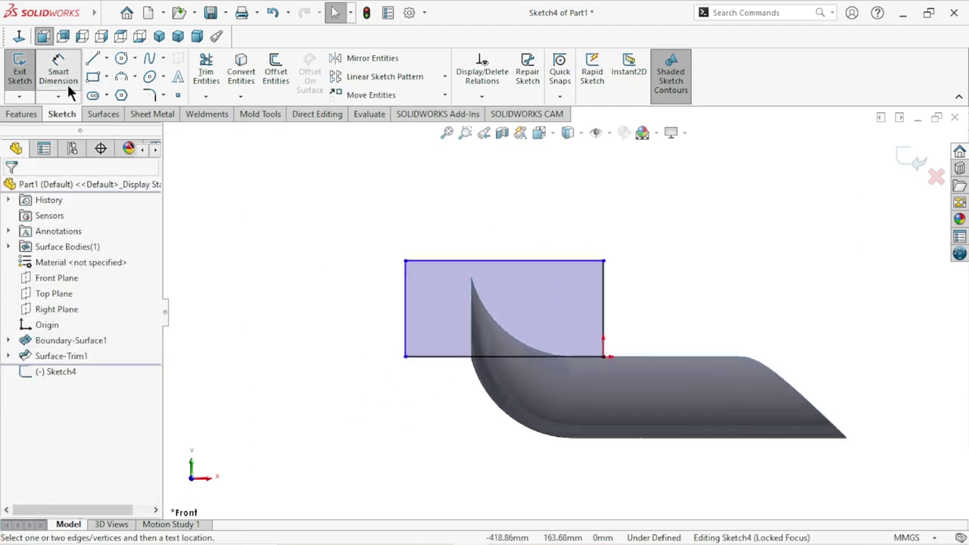
# Step: Dimension the rectangle's top edge to 150 mm
pyautogui.click(496, 261)
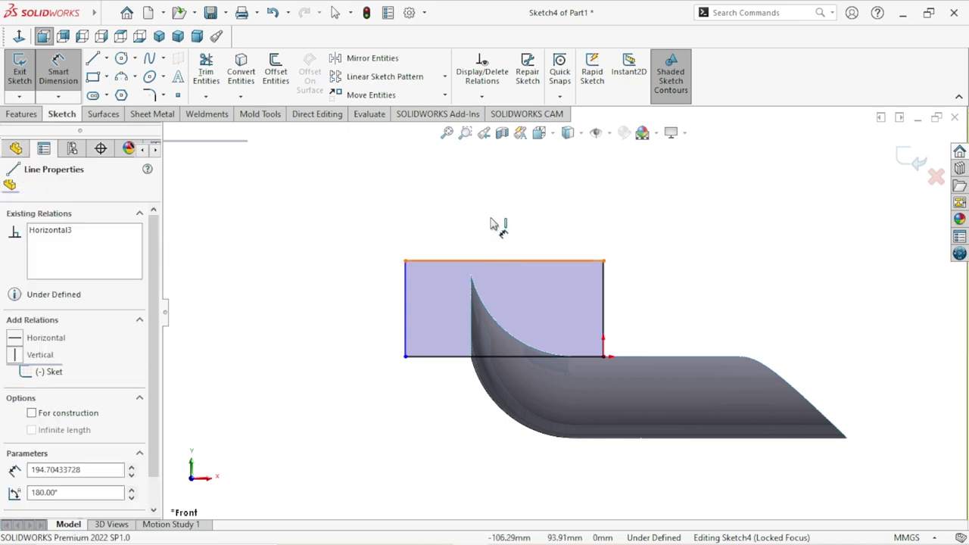
pyautogui.click(494, 223)
pyautogui.click(492, 222)
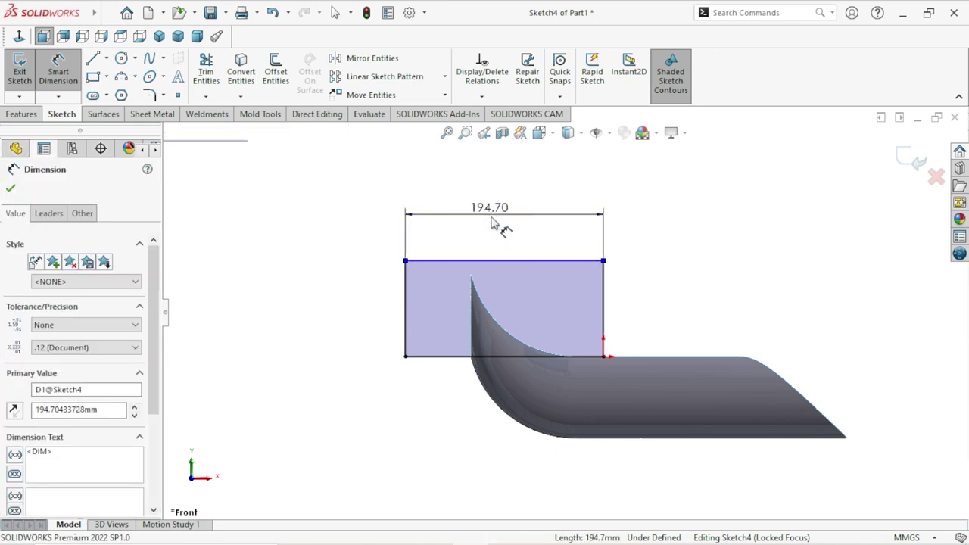
pyautogui.write('150')
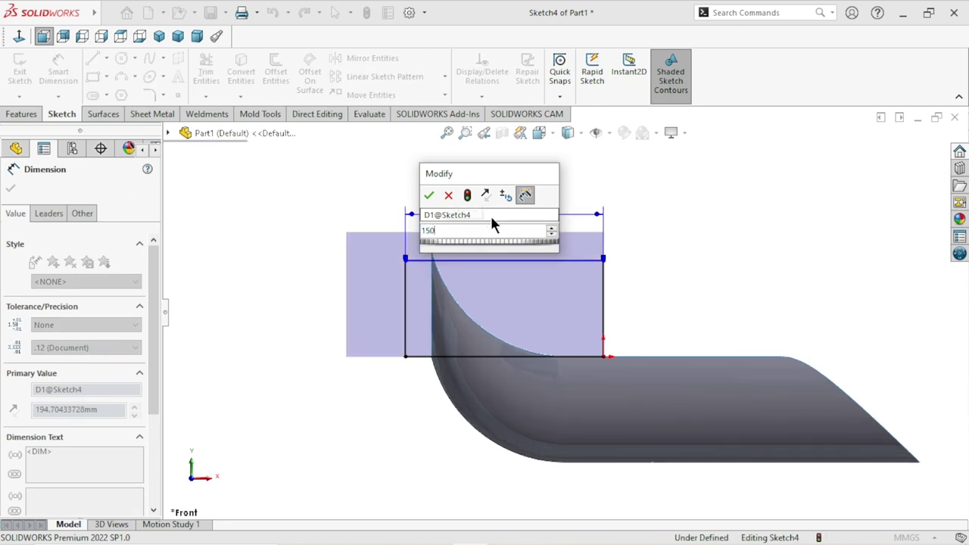
pyautogui.press('Return')
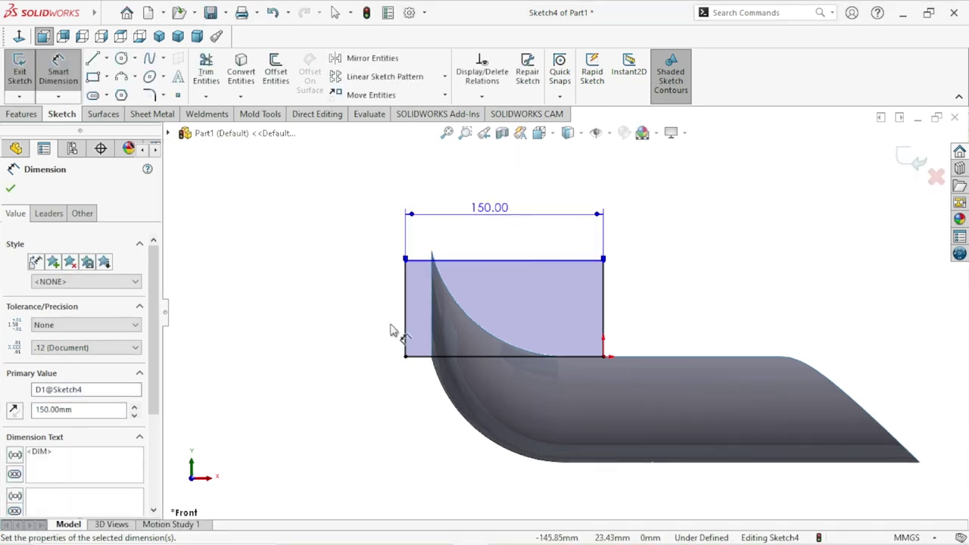
# Step: Set the rectangle's left edge height to 90 mm and orbit to an isometric view
pyautogui.click(405, 312)
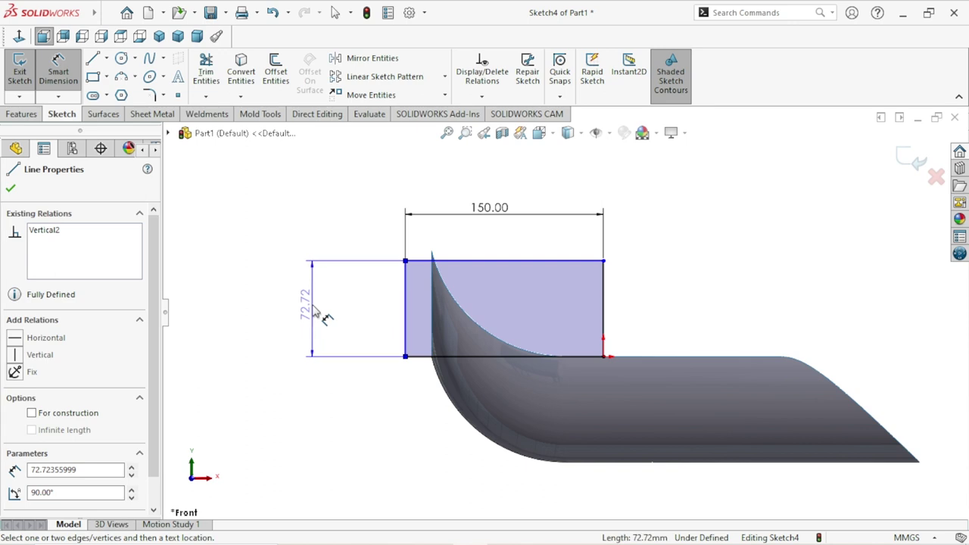
pyautogui.click(316, 310)
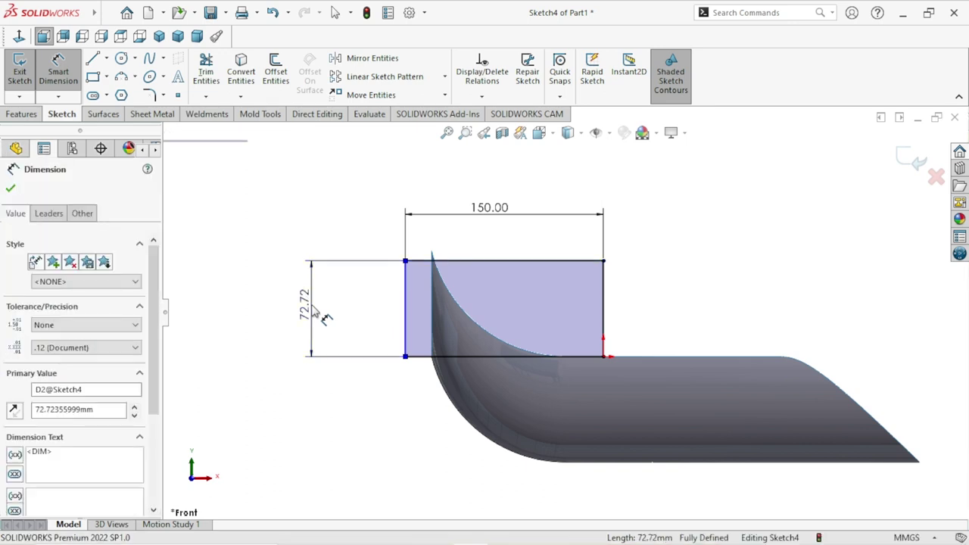
pyautogui.write('80')
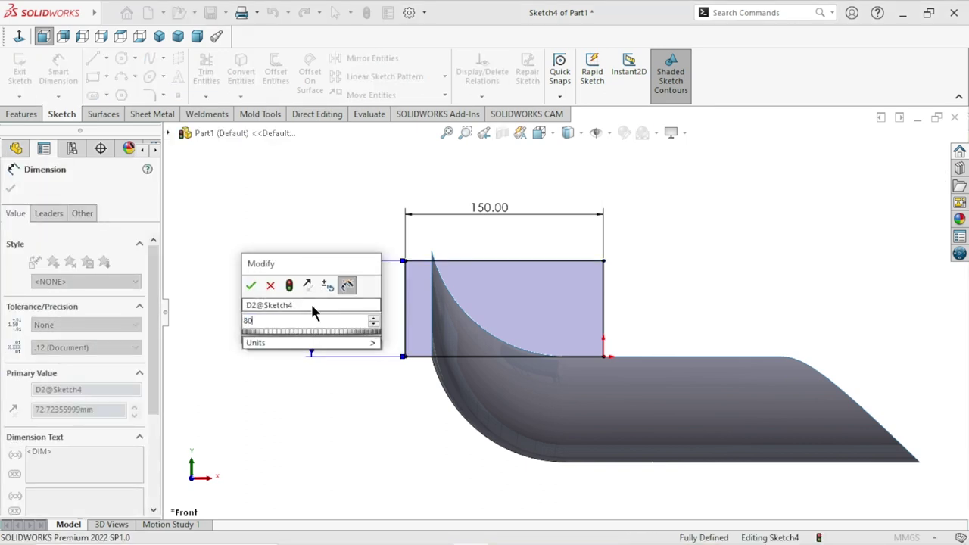
pyautogui.press('Return')
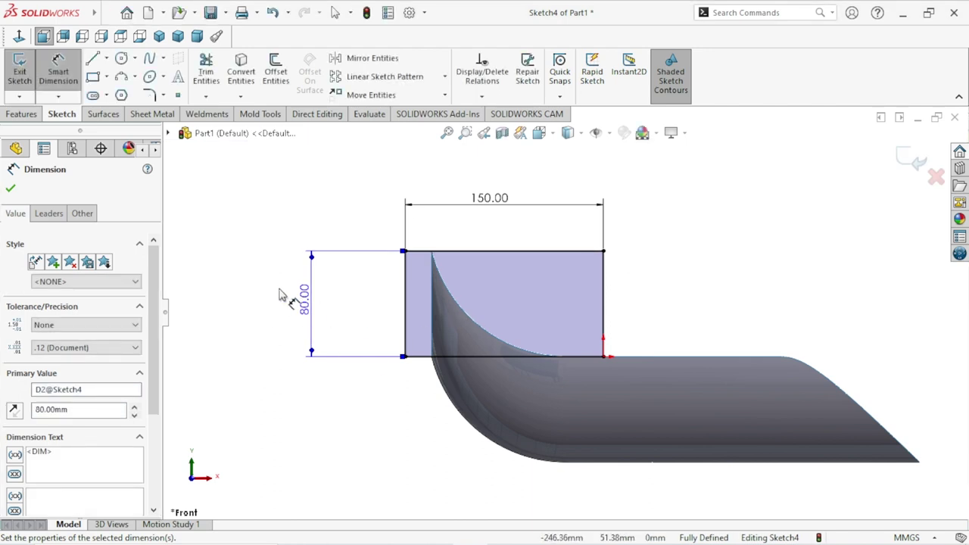
pyautogui.doubleClick(304, 303)
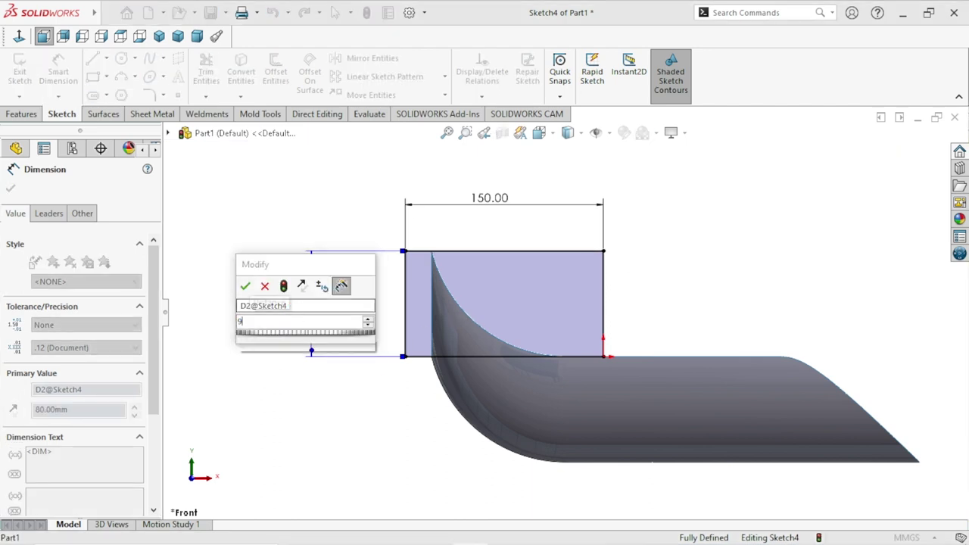
pyautogui.press('Return')
pyautogui.scroll(2, 530, 326)
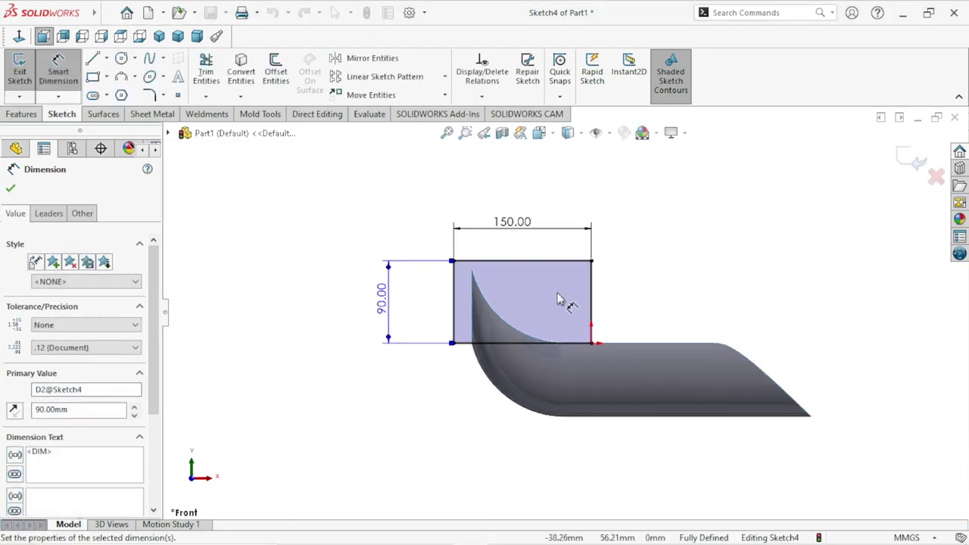
pyautogui.scroll(-2, 568, 318)
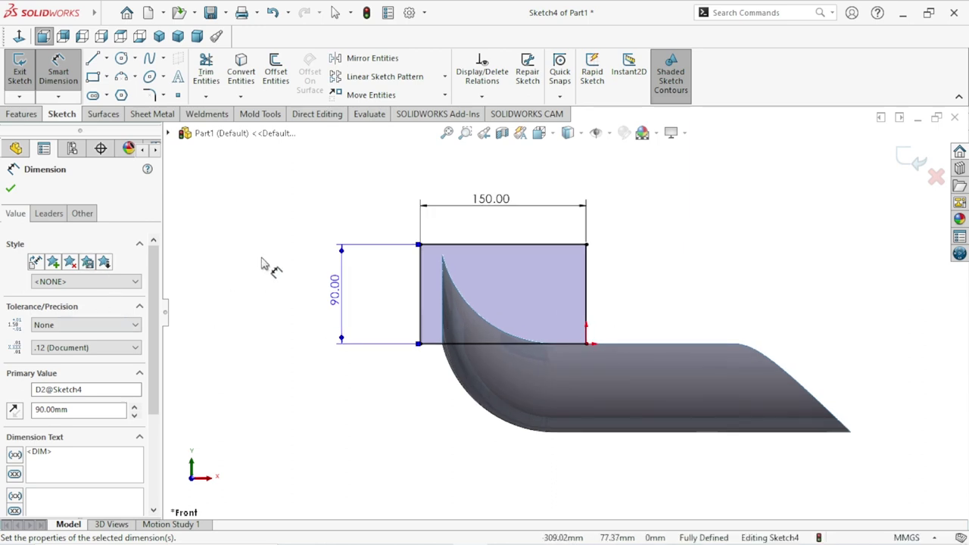
pyautogui.moveTo(276, 267); pyautogui.dragTo(368, 365, button='middle')
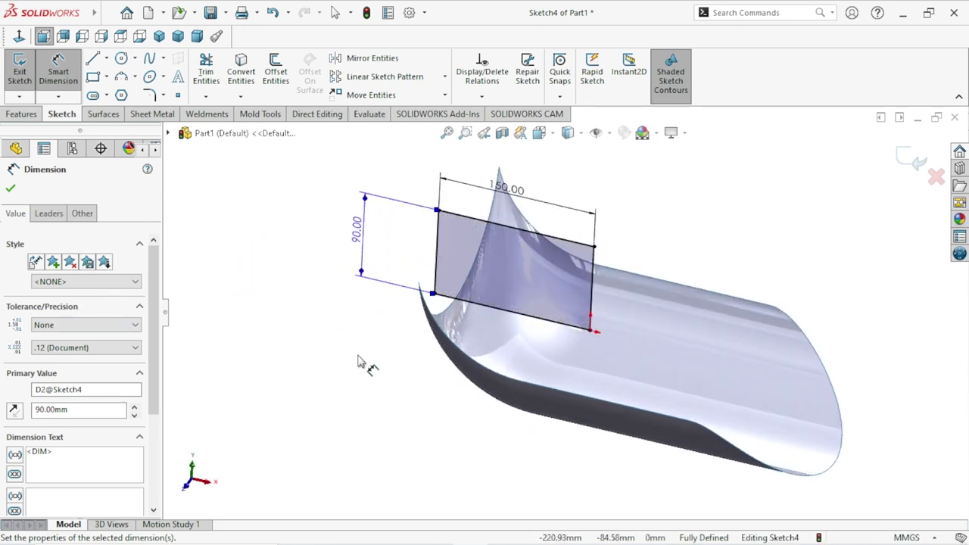
pyautogui.scroll(-2, 696, 209)
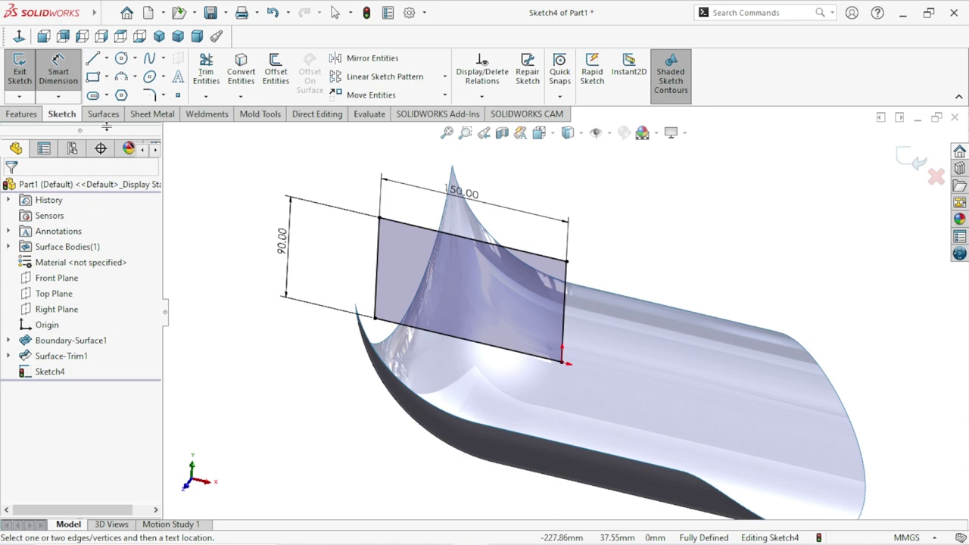
pyautogui.click(34, 111)
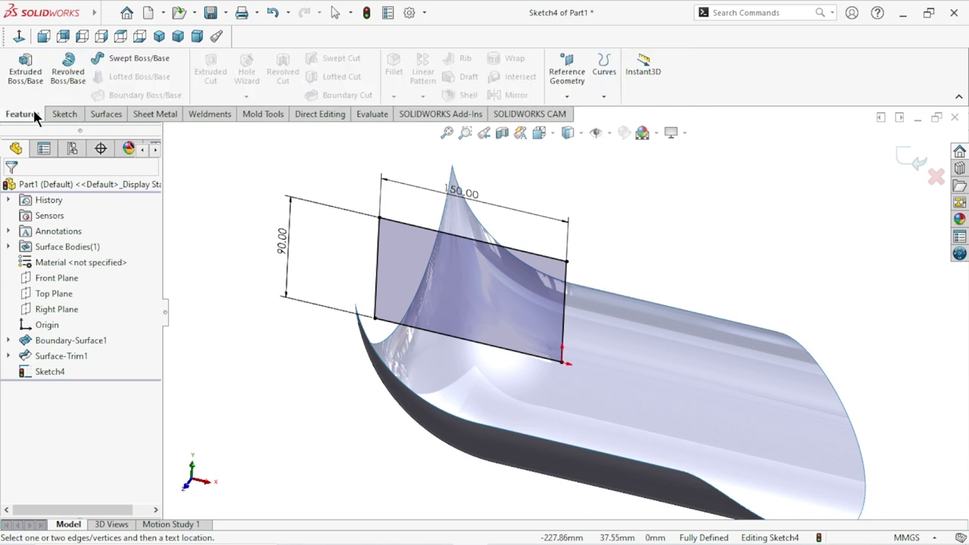
# Step: Trim the surface with Sketch4's rectangle, removing both curled tip pieces
pyautogui.click(104, 115)
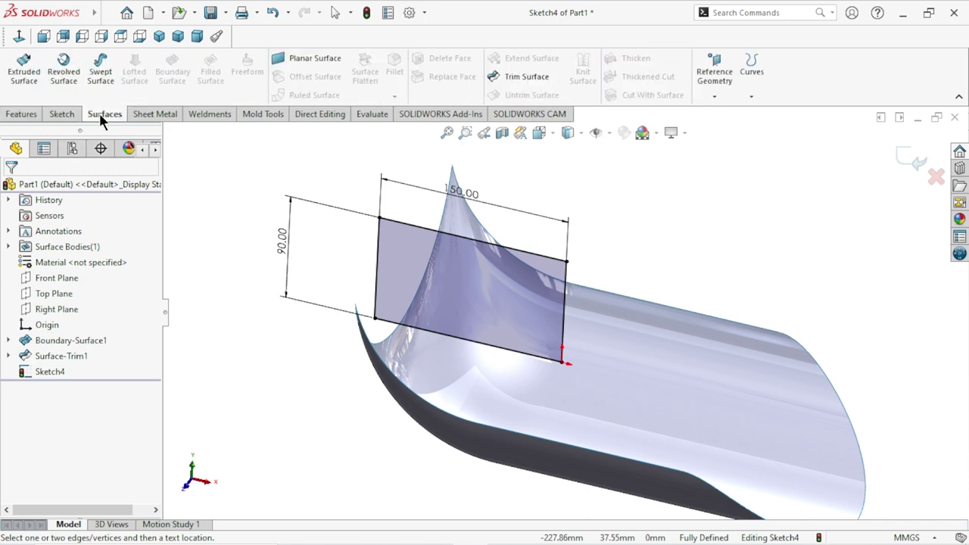
pyautogui.click(911, 169)
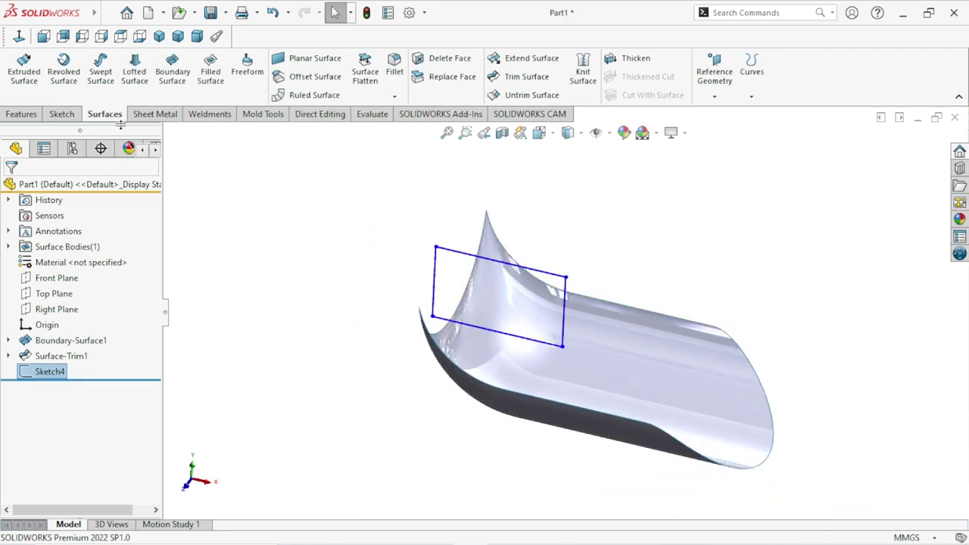
pyautogui.click(534, 82)
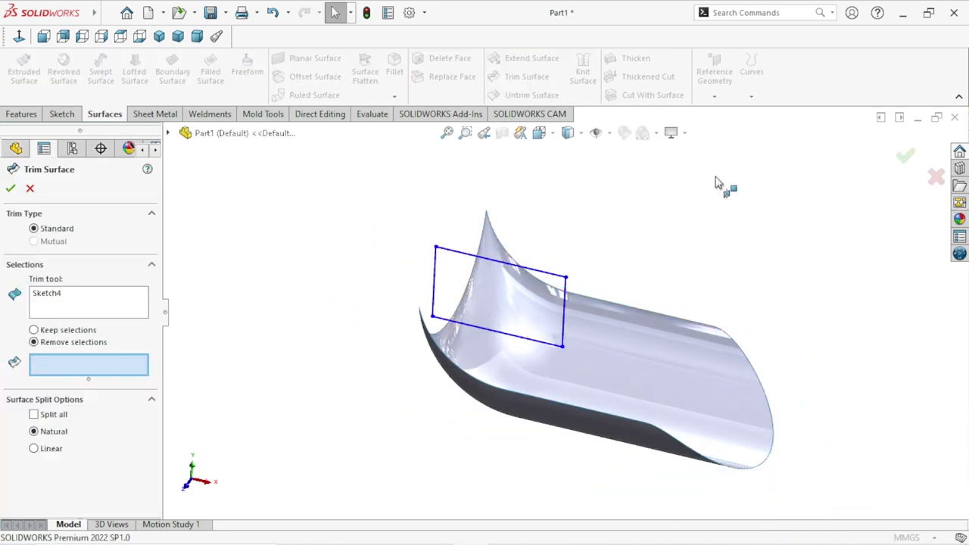
pyautogui.click(493, 273)
pyautogui.moveTo(687, 208)
pyautogui.mouseDown(button='middle')
pyautogui.moveTo(628, 243)
pyautogui.moveTo(612, 281)
pyautogui.mouseUp(button='middle')
pyautogui.click(531, 304)
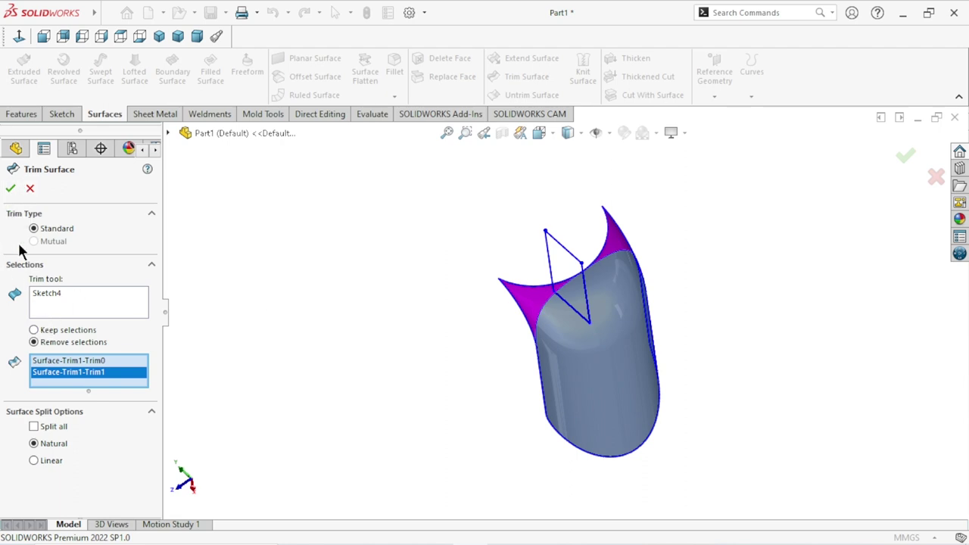
pyautogui.moveTo(358, 320); pyautogui.dragTo(417, 345, button='middle')
# Step: Orbit the trimmed scoop surface to inspect it and select it
pyautogui.scroll(2, 417, 346)
pyautogui.moveTo(530, 341)
pyautogui.mouseDown(button='middle')
pyautogui.moveTo(691, 352)
pyautogui.moveTo(631, 389)
pyautogui.moveTo(530, 303)
pyautogui.moveTo(515, 216)
pyautogui.moveTo(571, 180)
pyautogui.moveTo(650, 295)
pyautogui.moveTo(676, 292)
pyautogui.moveTo(761, 180)
pyautogui.moveTo(683, 214)
pyautogui.moveTo(450, 219)
pyautogui.moveTo(361, 232)
pyautogui.moveTo(305, 316)
pyautogui.moveTo(407, 440)
pyautogui.moveTo(499, 366)
pyautogui.moveTo(599, 416)
pyautogui.moveTo(577, 341)
pyautogui.mouseUp(button='middle')
pyautogui.click(575, 337)
# Step: Orbit the model into an upright view and select the scoop surface
pyautogui.scroll(-3, 573, 329)
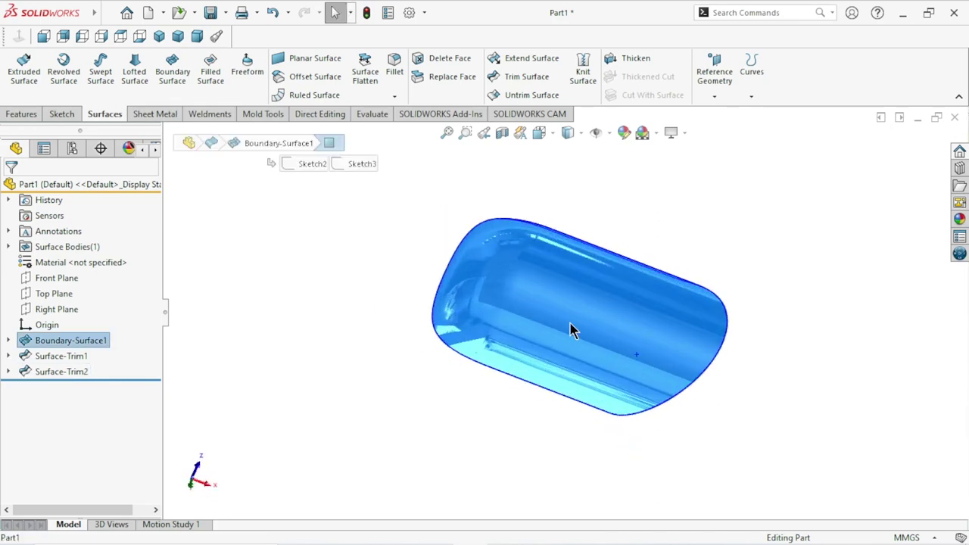
pyautogui.click(348, 382)
pyautogui.moveTo(521, 426)
pyautogui.mouseDown(button='middle')
pyautogui.moveTo(553, 303)
pyautogui.moveTo(623, 162)
pyautogui.moveTo(490, 363)
pyautogui.moveTo(579, 267)
pyautogui.moveTo(575, 292)
pyautogui.moveTo(727, 285)
pyautogui.moveTo(604, 319)
pyautogui.moveTo(542, 205)
pyautogui.moveTo(647, 199)
pyautogui.moveTo(597, 361)
pyautogui.moveTo(539, 312)
pyautogui.moveTo(583, 329)
pyautogui.moveTo(633, 401)
pyautogui.moveTo(629, 381)
pyautogui.mouseUp(button='middle')
pyautogui.moveTo(698, 385)
pyautogui.mouseDown(button='middle')
pyautogui.moveTo(671, 302)
pyautogui.moveTo(735, 212)
pyautogui.moveTo(622, 311)
pyautogui.moveTo(542, 361)
pyautogui.moveTo(493, 372)
pyautogui.moveTo(701, 326)
pyautogui.moveTo(740, 329)
pyautogui.moveTo(715, 326)
pyautogui.moveTo(746, 188)
pyautogui.moveTo(611, 381)
pyautogui.mouseUp(button='middle')
pyautogui.click(611, 381)
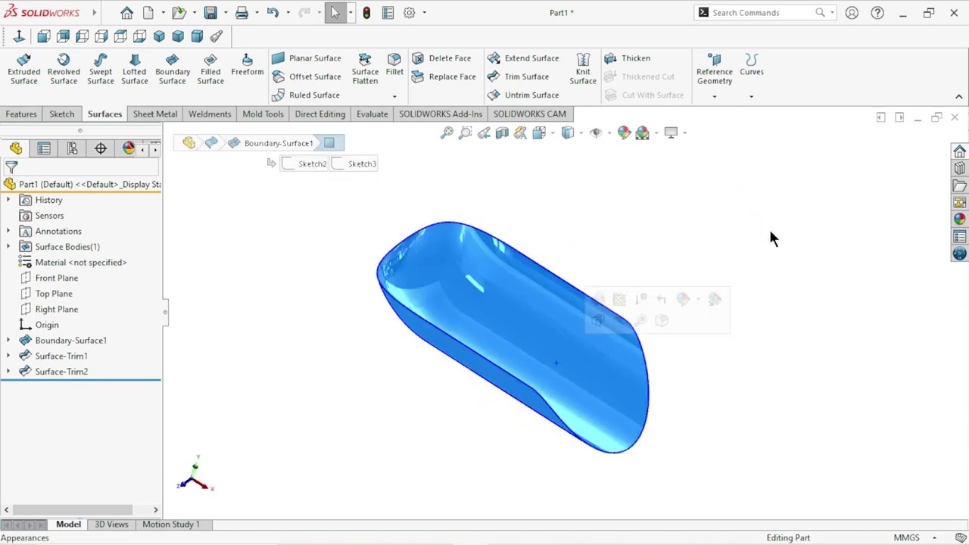
# Step: Thicken Surface-Trim2 by 3 mm on both sides into a solid scoop
pyautogui.click(636, 60)
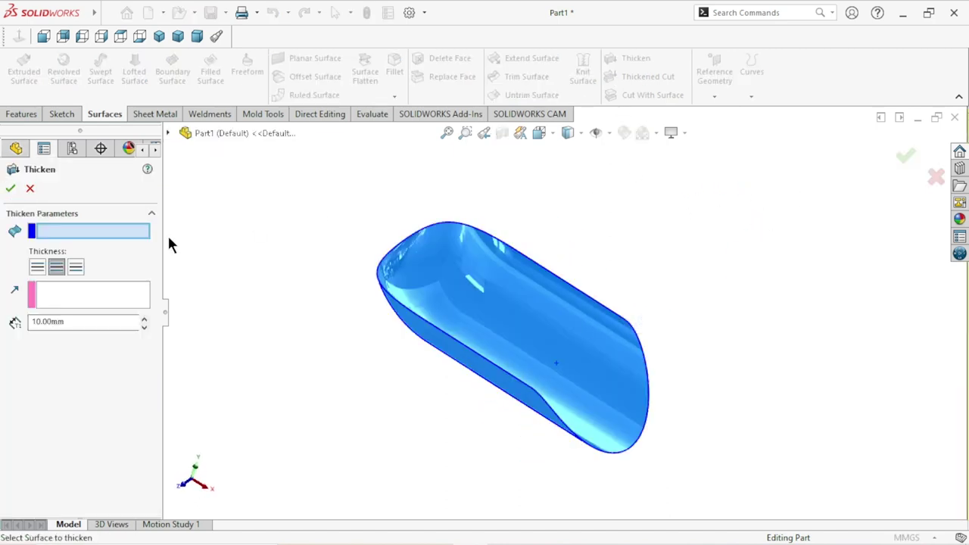
pyautogui.click(62, 271)
pyautogui.click(439, 276)
pyautogui.click(81, 325)
pyautogui.write('3')
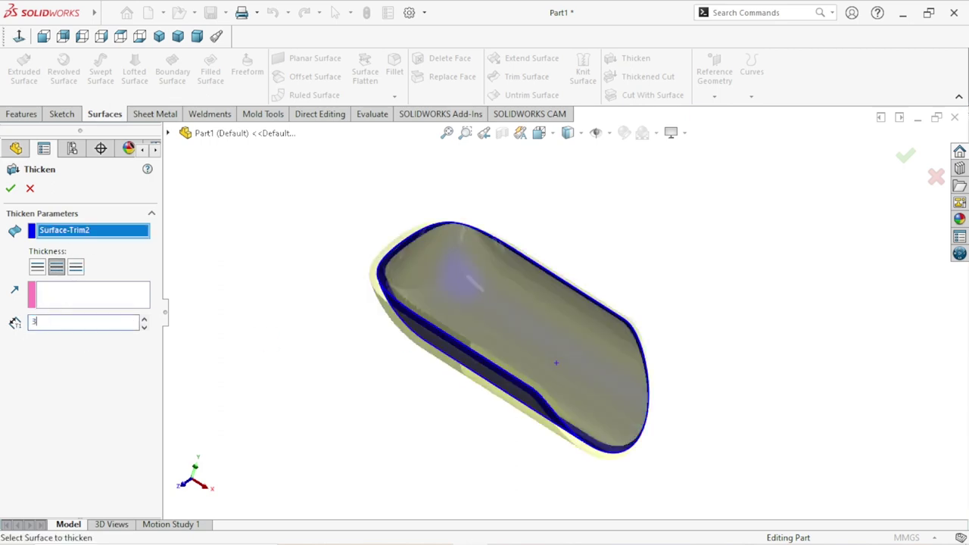
pyautogui.press('Return')
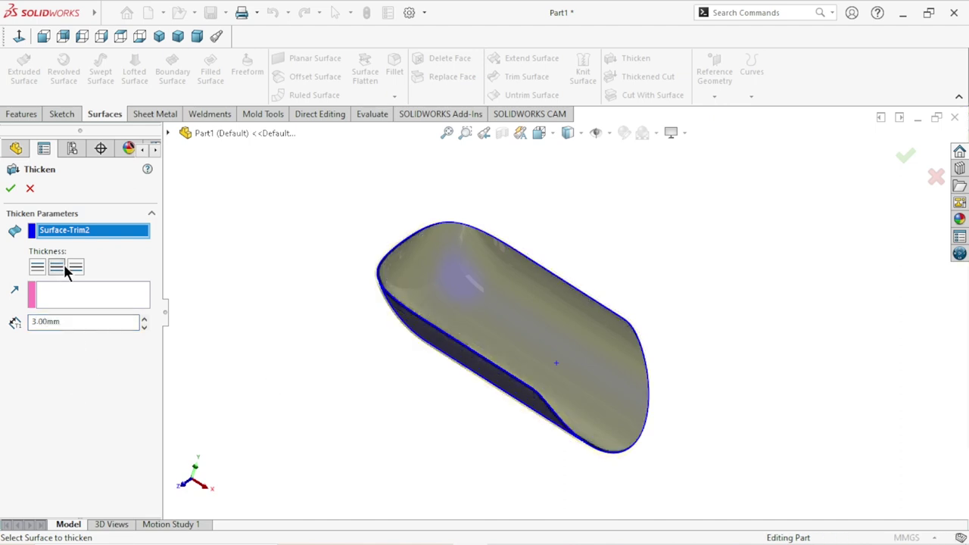
pyautogui.click(11, 189)
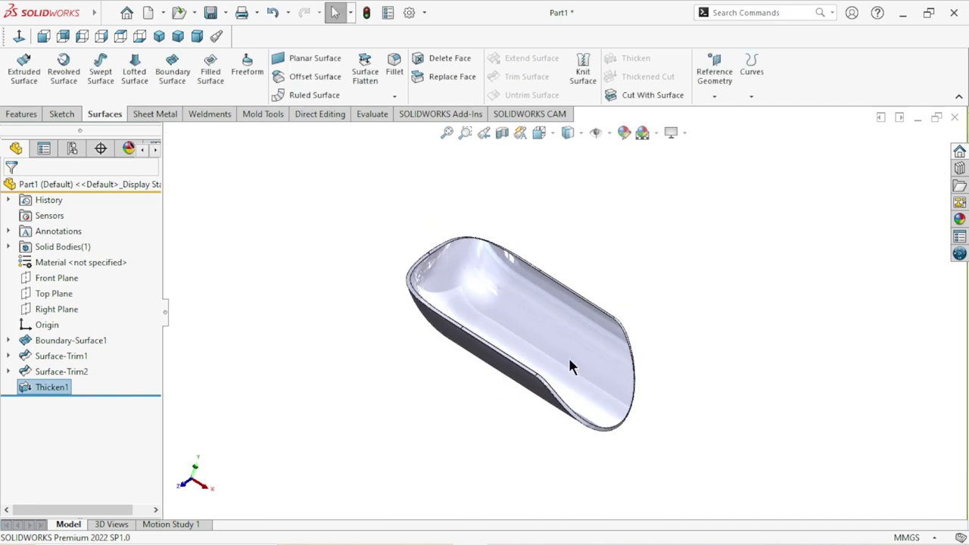
pyautogui.scroll(-3, 596, 361)
pyautogui.moveTo(778, 335)
pyautogui.mouseDown(button='middle')
pyautogui.moveTo(598, 164)
pyautogui.moveTo(891, 191)
pyautogui.moveTo(584, 335)
pyautogui.moveTo(671, 331)
pyautogui.moveTo(691, 310)
pyautogui.moveTo(591, 327)
pyautogui.moveTo(673, 268)
pyautogui.moveTo(763, 227)
pyautogui.mouseUp(button='middle')
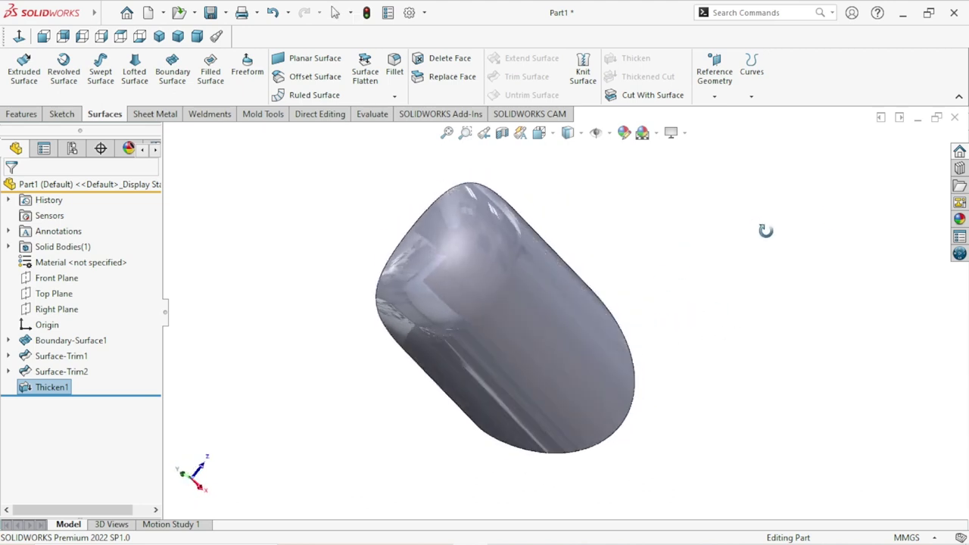
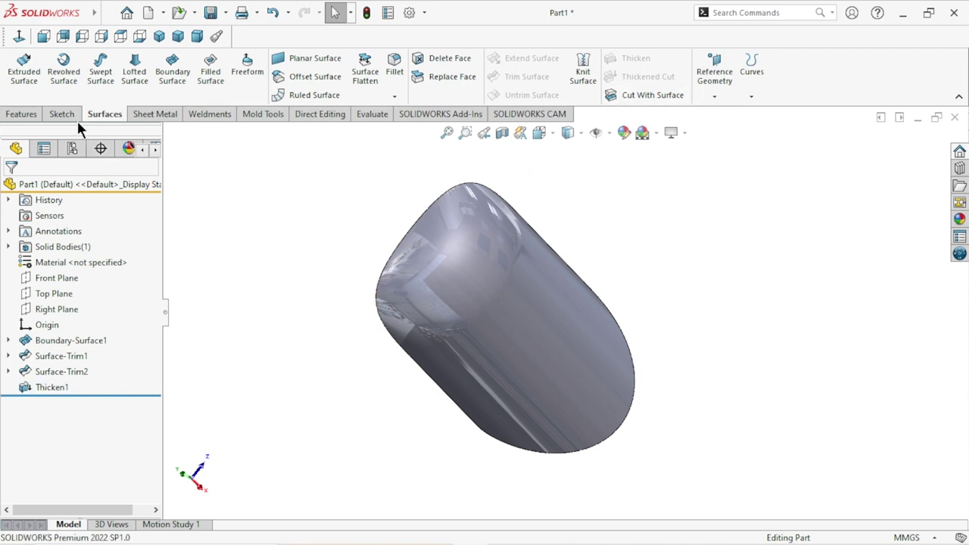
# Step: Create Plane1 offset 85 mm from the Top Plane, flipped to the other side
pyautogui.click(21, 115)
pyautogui.click(566, 97)
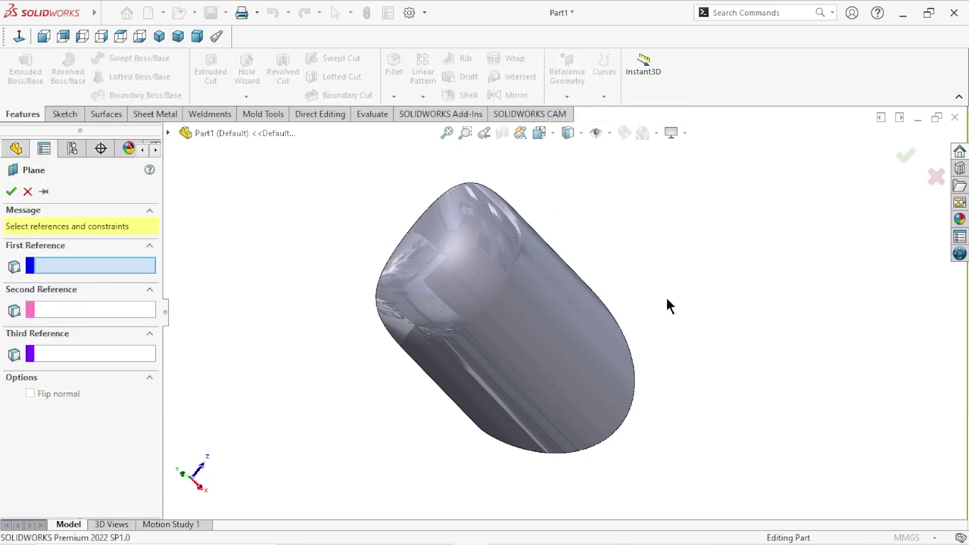
pyautogui.click(181, 133)
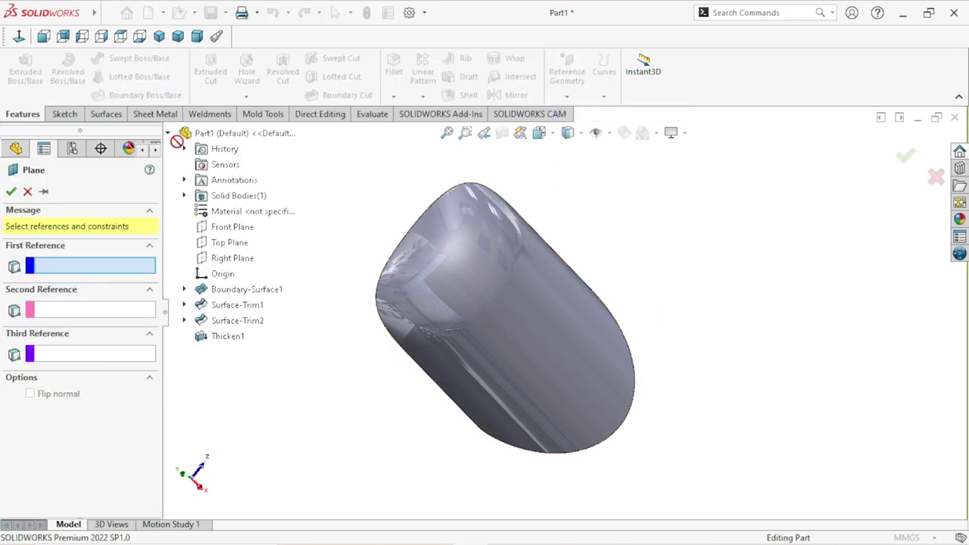
pyautogui.click(227, 242)
pyautogui.moveTo(751, 310)
pyautogui.mouseDown(button='middle')
pyautogui.moveTo(642, 263)
pyautogui.moveTo(634, 207)
pyautogui.moveTo(651, 287)
pyautogui.mouseUp(button='middle')
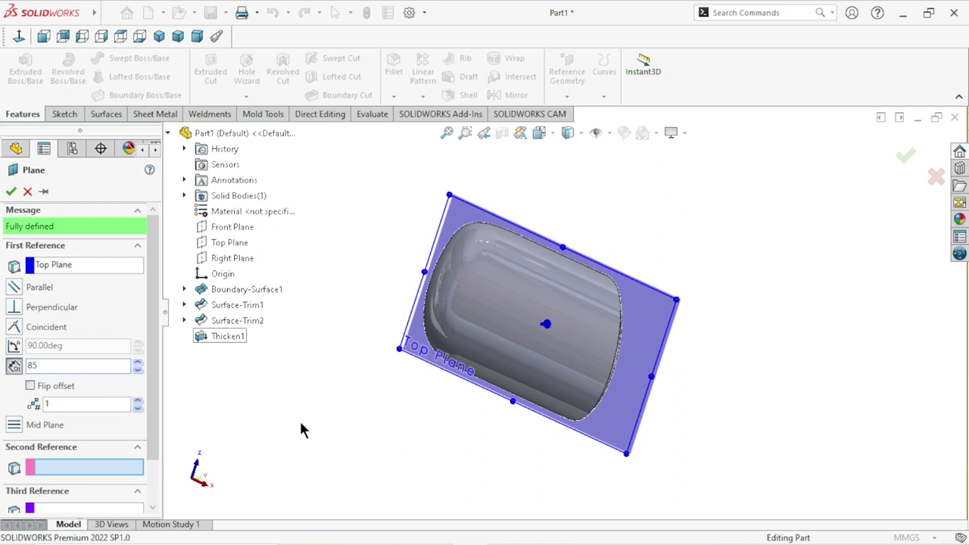
pyautogui.press('Return')
pyautogui.moveTo(348, 401)
pyautogui.mouseDown(button='middle')
pyautogui.moveTo(464, 335)
pyautogui.moveTo(592, 340)
pyautogui.mouseUp(button='middle')
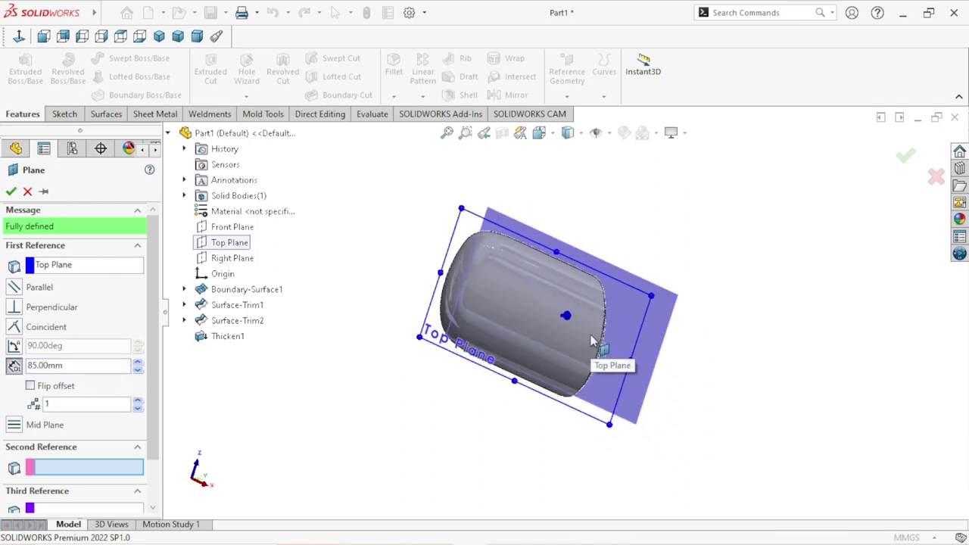
pyautogui.click(12, 367)
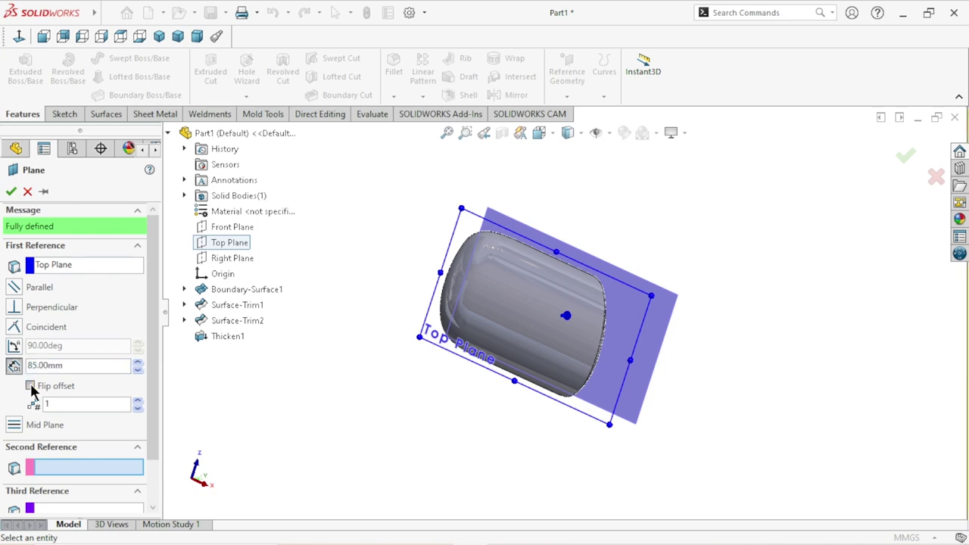
pyautogui.moveTo(404, 389)
pyautogui.mouseDown(button='middle')
pyautogui.moveTo(400, 396)
pyautogui.moveTo(663, 336)
pyautogui.moveTo(610, 300)
pyautogui.moveTo(608, 282)
pyautogui.moveTo(569, 315)
pyautogui.moveTo(709, 287)
pyautogui.moveTo(709, 330)
pyautogui.moveTo(668, 369)
pyautogui.moveTo(696, 367)
pyautogui.moveTo(711, 345)
pyautogui.moveTo(664, 389)
pyautogui.moveTo(634, 389)
pyautogui.moveTo(685, 351)
pyautogui.moveTo(646, 349)
pyautogui.mouseUp(button='middle')
pyautogui.scroll(-5, 569, 314)
pyautogui.scroll(5, 668, 370)
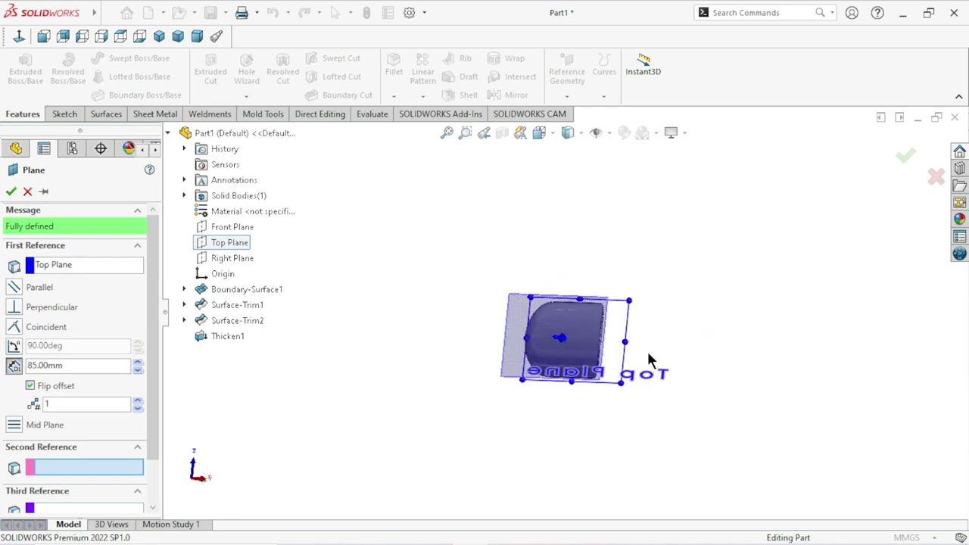
pyautogui.scroll(-5, 587, 350)
pyautogui.click(12, 192)
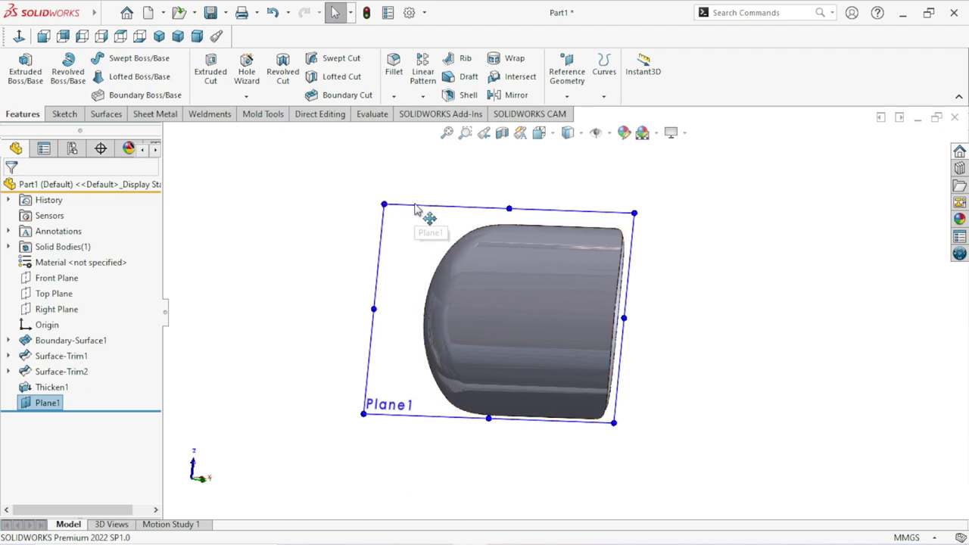
pyautogui.click(476, 207)
# Step: Start a sketch on Plane1 and view it face-on
pyautogui.click(483, 166)
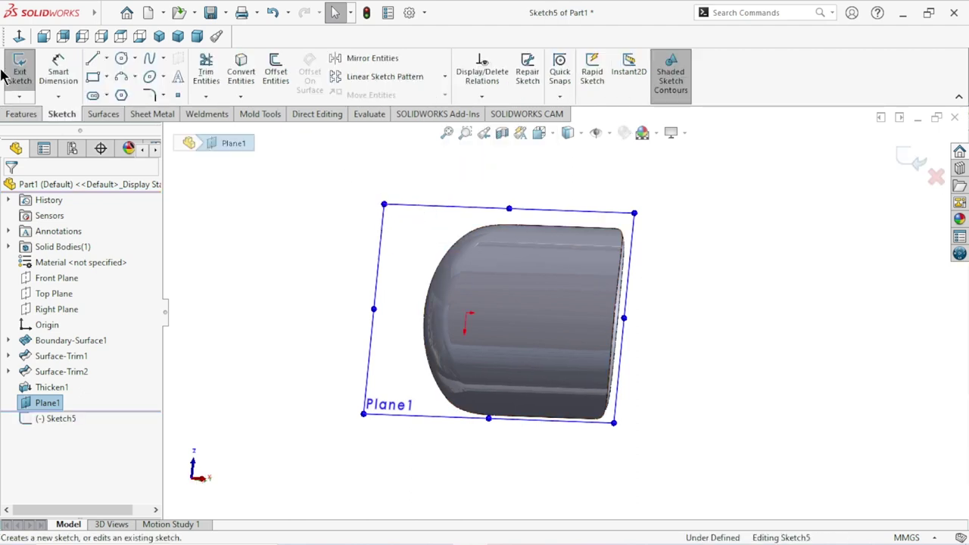
pyautogui.click(120, 36)
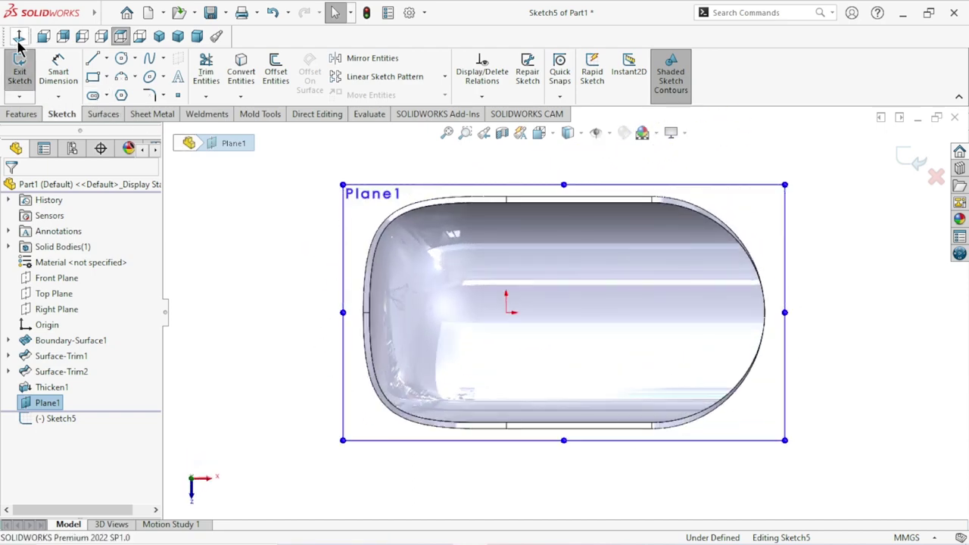
pyautogui.click(19, 44)
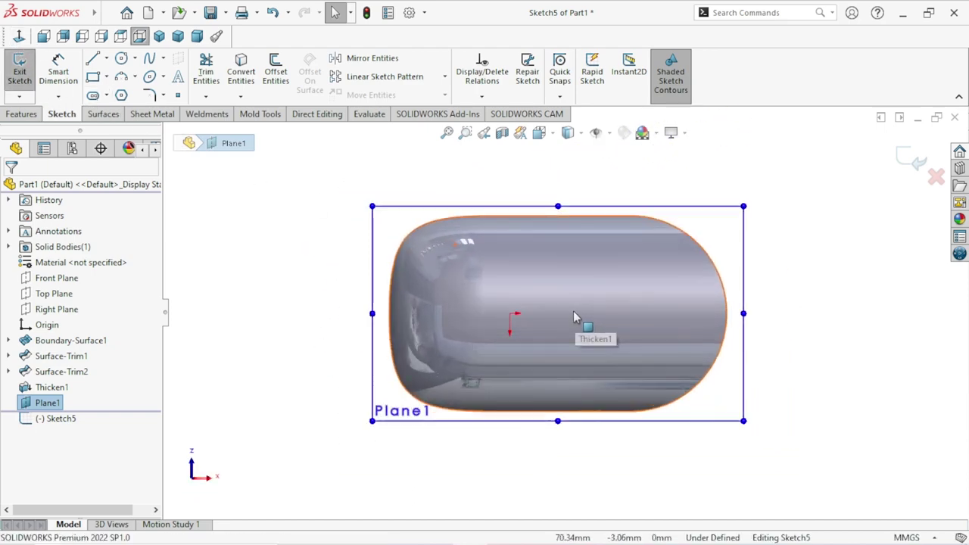
pyautogui.click(301, 328)
pyautogui.scroll(-2, 564, 315)
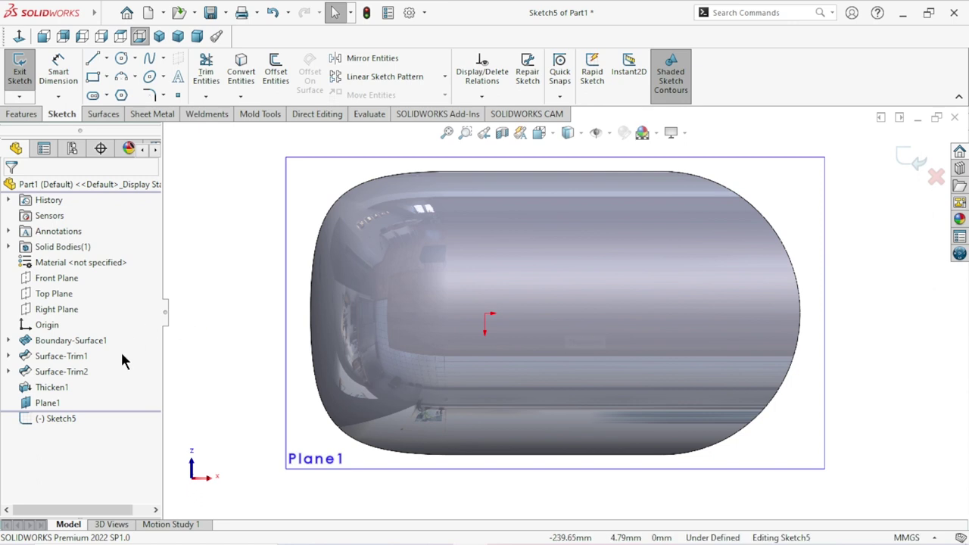
# Step: Draw a centre rectangle about the origin over the helmet shell
pyautogui.click(107, 76)
pyautogui.click(119, 111)
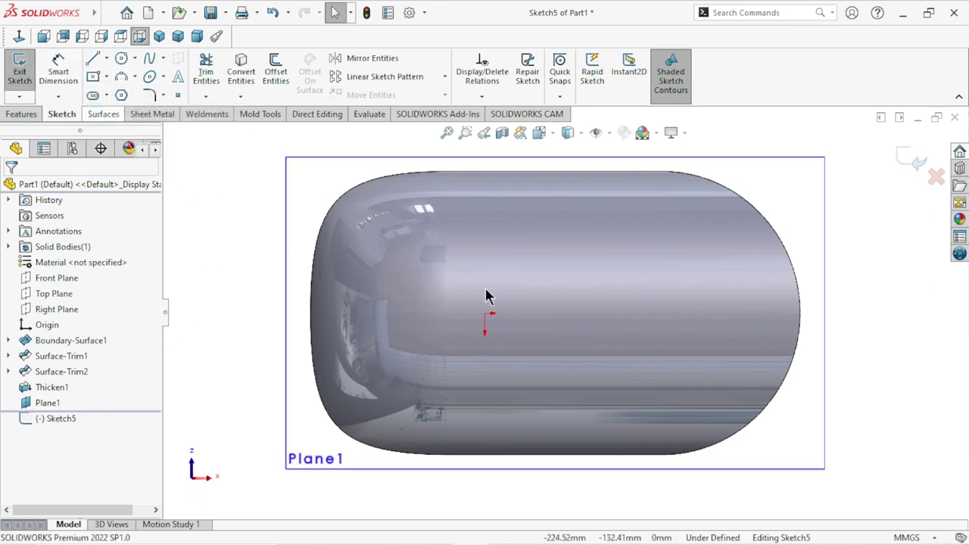
pyautogui.click(484, 313)
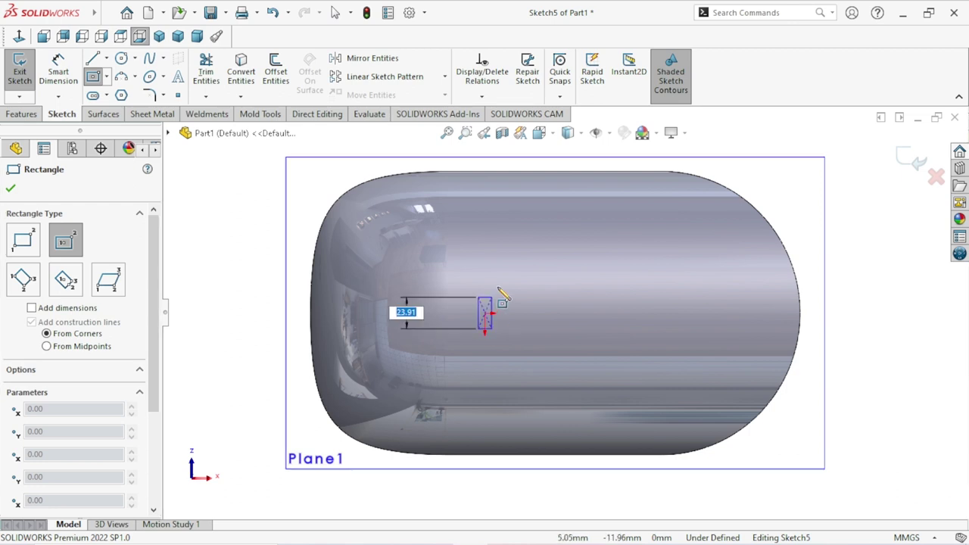
pyautogui.click(541, 239)
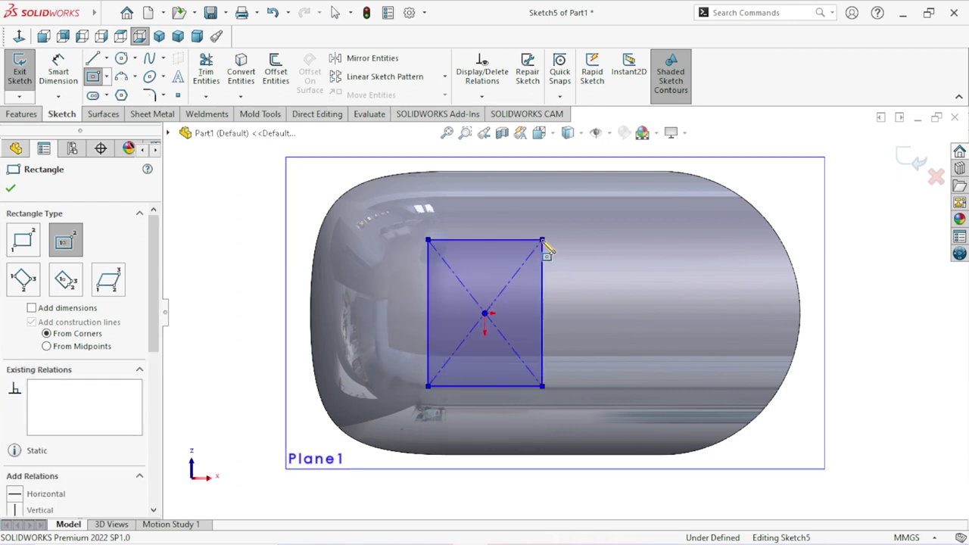
pyautogui.rightClick(211, 253)
pyautogui.click(222, 252)
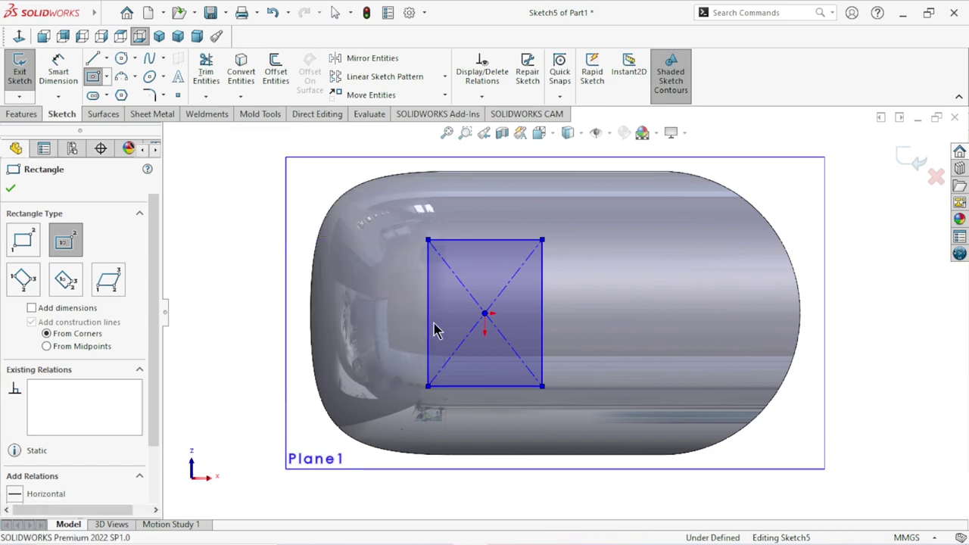
pyautogui.press('z')
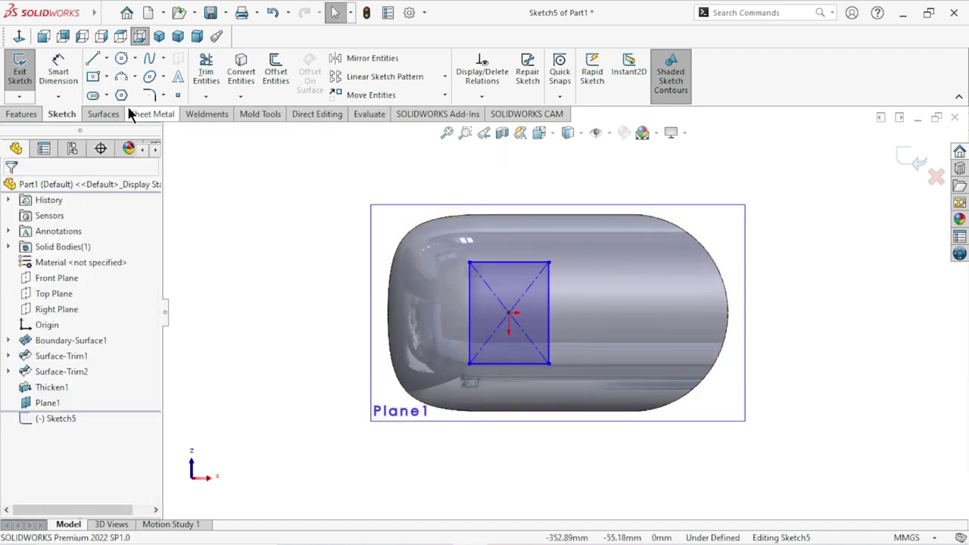
pyautogui.click(61, 70)
# Step: Dimension the rectangle 95 mm wide and 115 mm tall
pyautogui.click(513, 264)
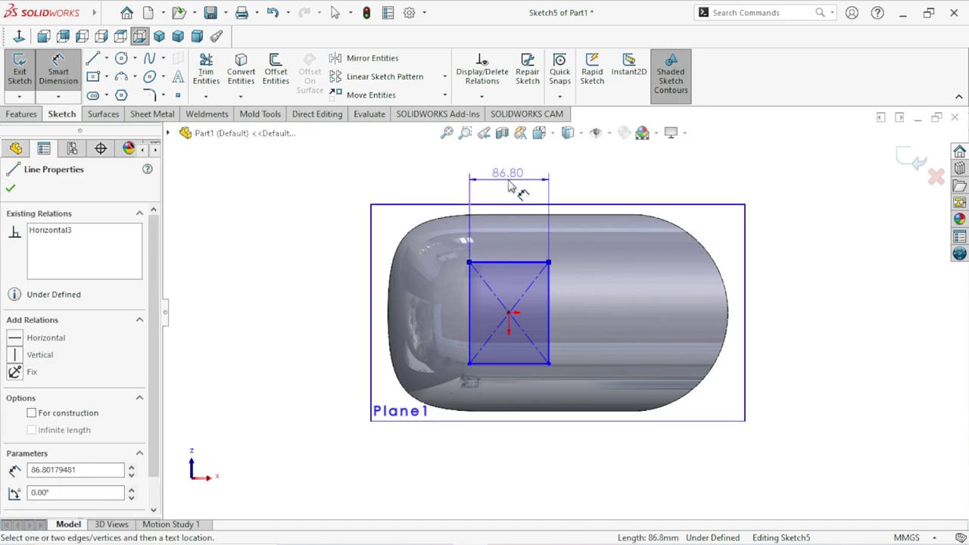
pyautogui.click(511, 192)
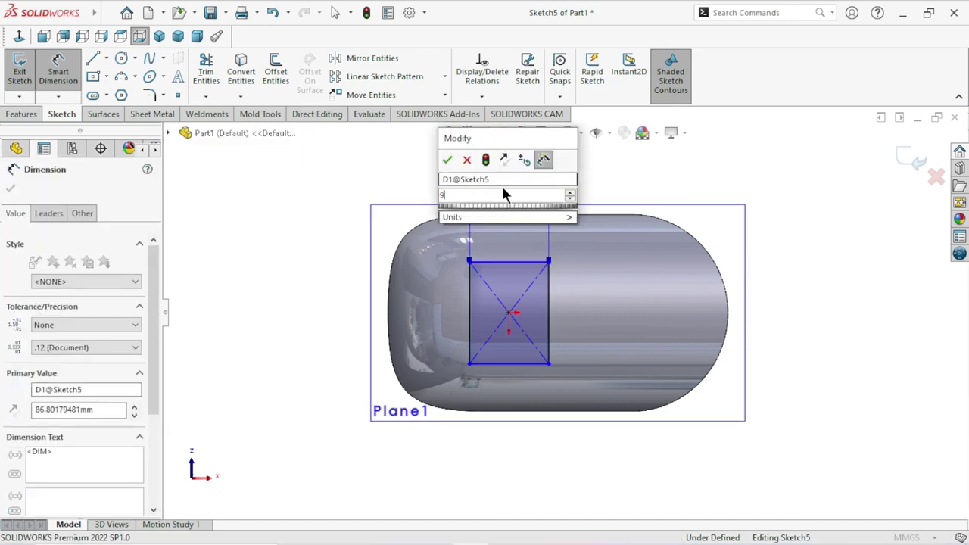
pyautogui.write('95')
pyautogui.click(447, 159)
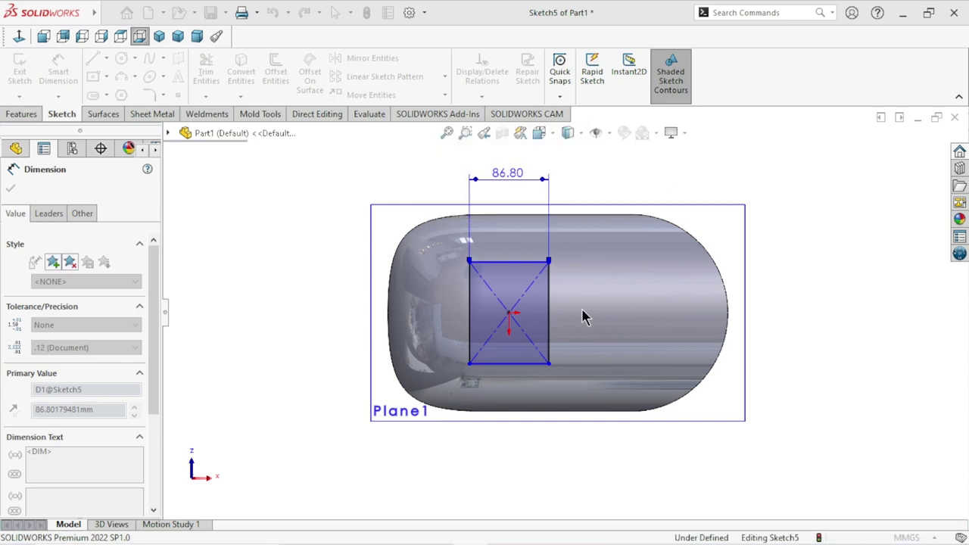
pyautogui.click(455, 325)
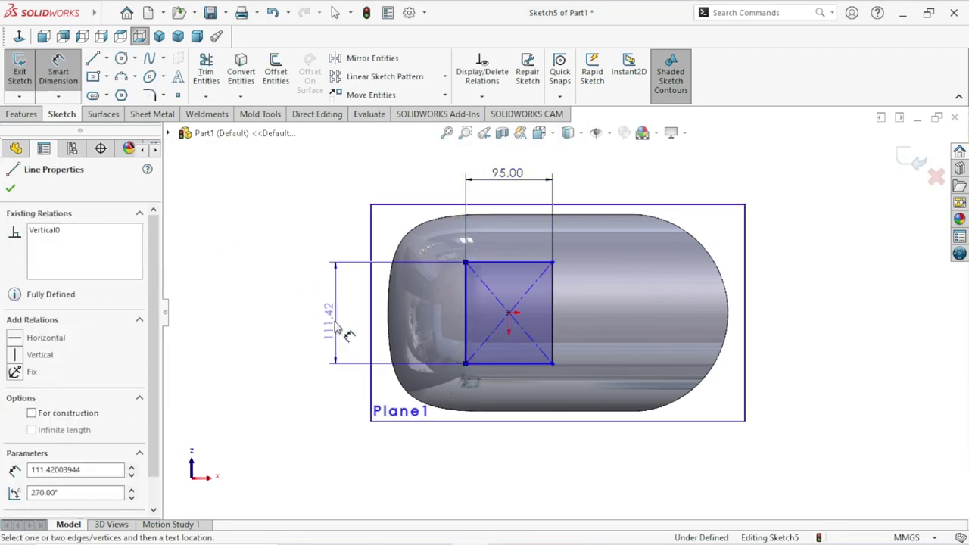
pyautogui.click(338, 323)
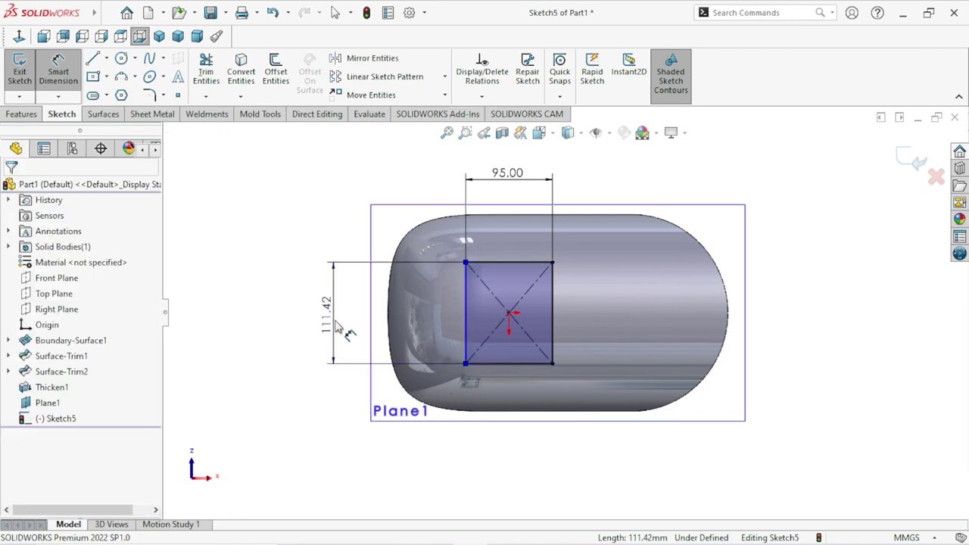
pyautogui.click(338, 325)
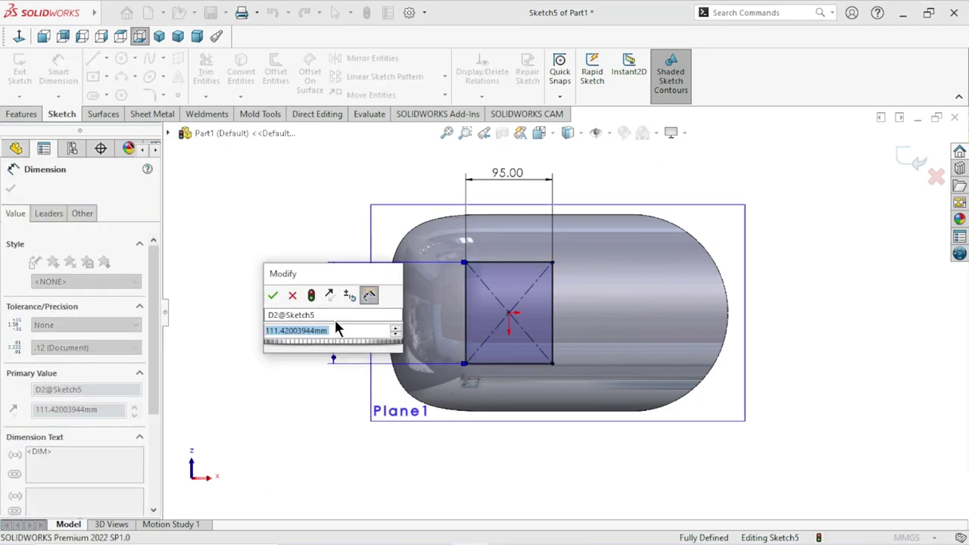
pyautogui.write('115')
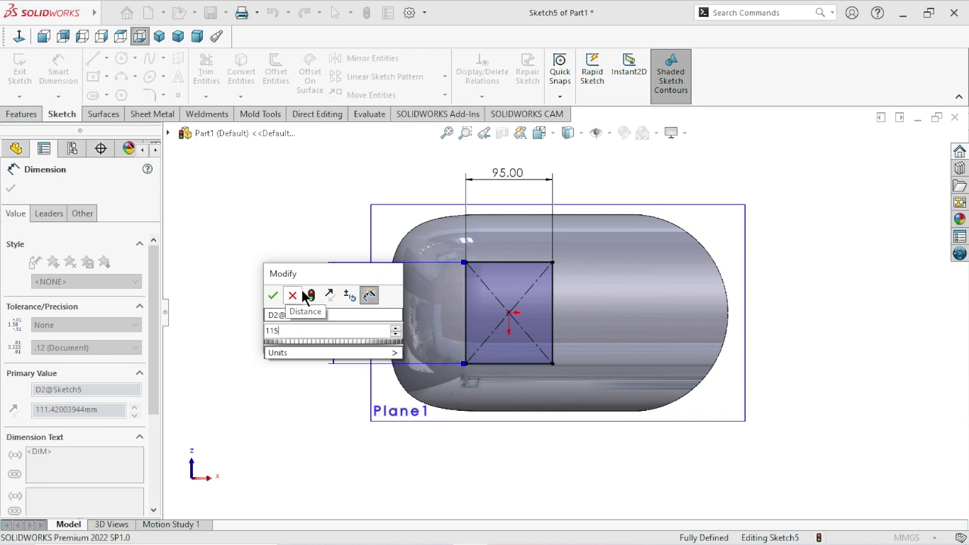
pyautogui.press('Return')
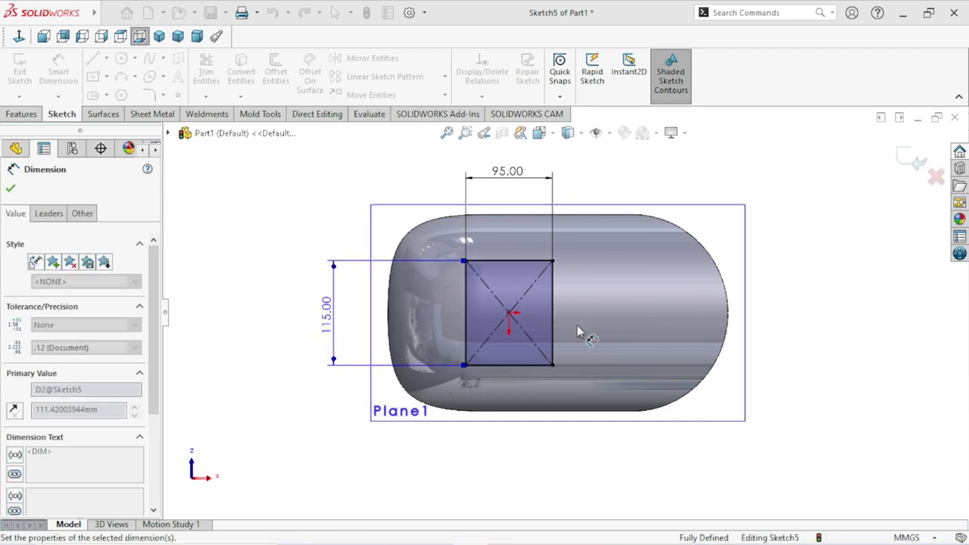
pyautogui.click(10, 189)
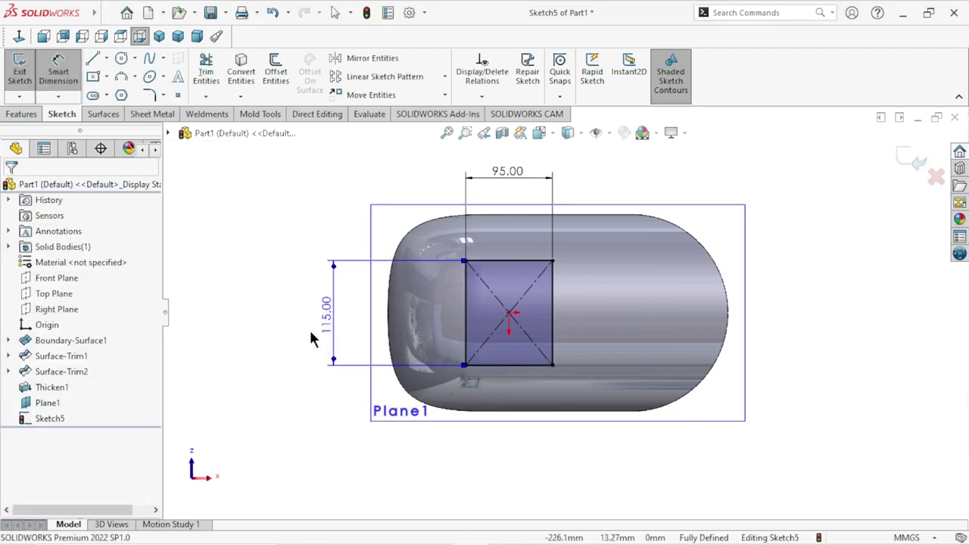
# Step: Move the 95.00 and 115.00 dimension labels closer to the rectangle
pyautogui.click(45, 402)
pyautogui.click(401, 467)
pyautogui.scroll(-2, 565, 308)
pyautogui.scroll(1, 545, 356)
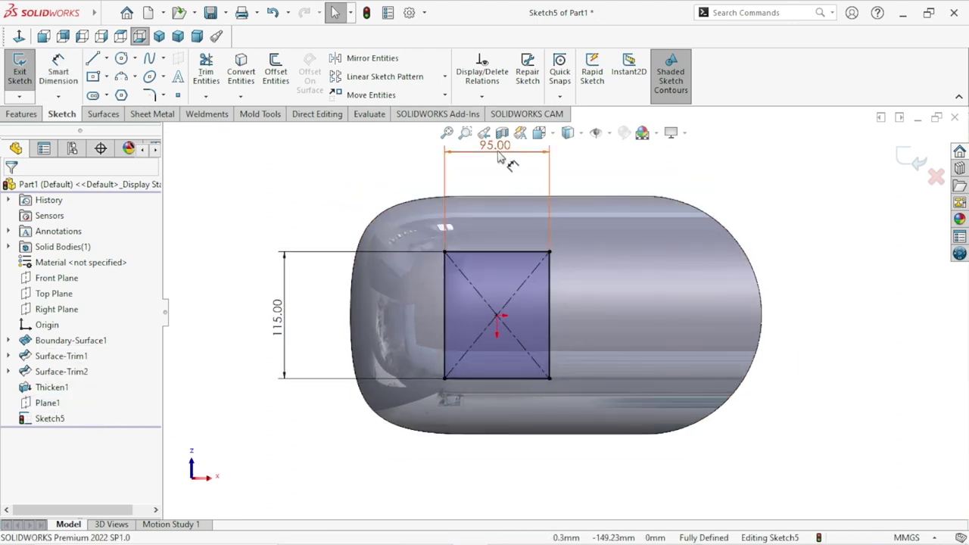
pyautogui.moveTo(499, 156); pyautogui.dragTo(497, 171)
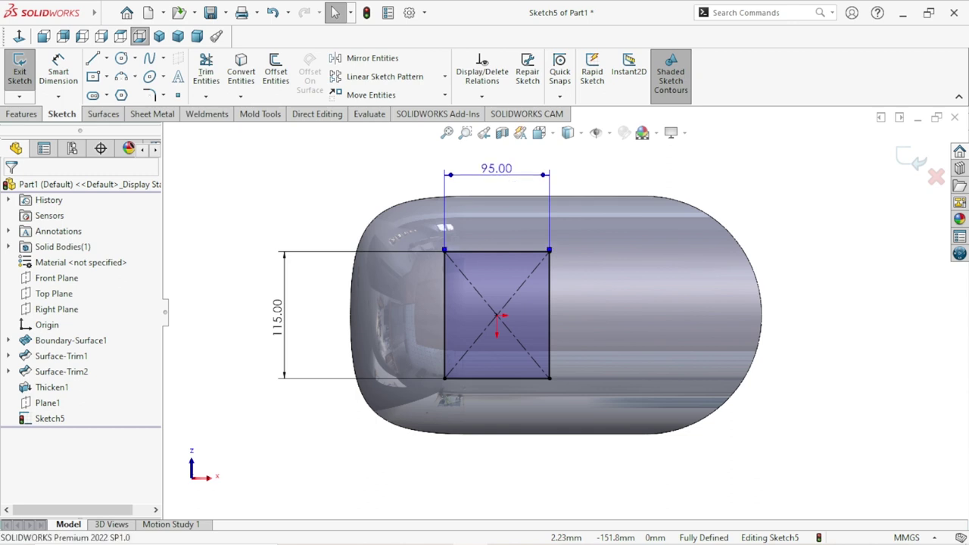
pyautogui.moveTo(306, 329); pyautogui.dragTo(318, 325)
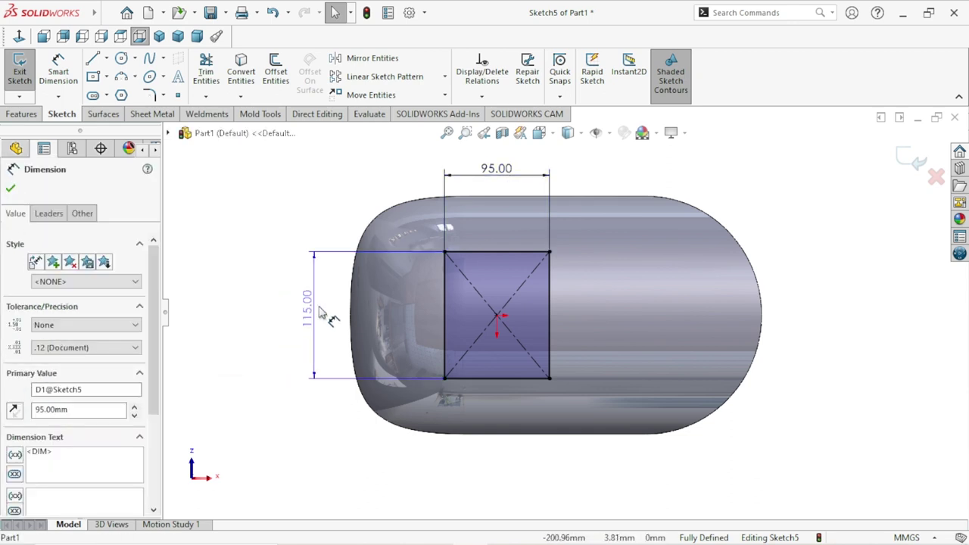
pyautogui.keyDown('ctrl'); pyautogui.moveTo(424, 416); pyautogui.dragTo(436, 401, button='middle'); pyautogui.keyUp('ctrl')
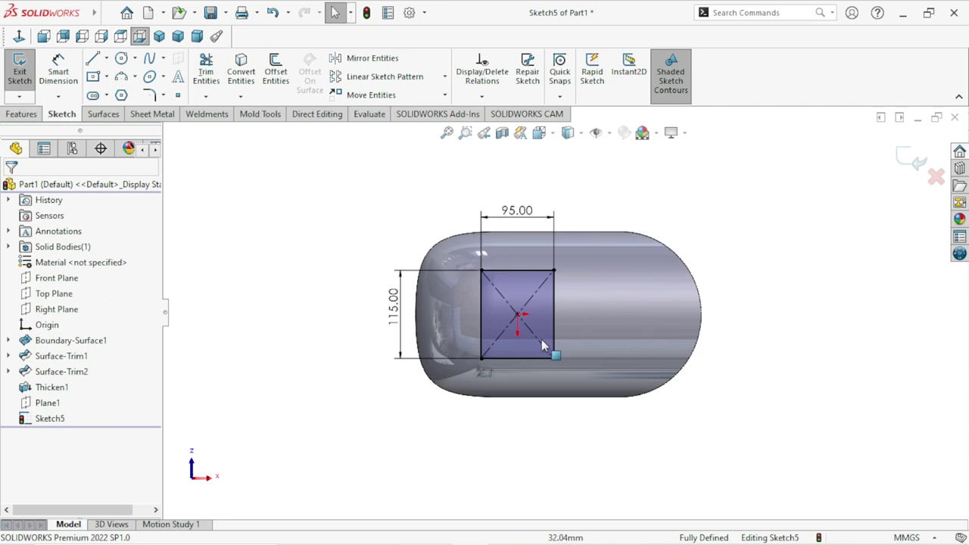
# Step: Round all four rectangle corners with 10 mm sketch fillets
pyautogui.click(151, 95)
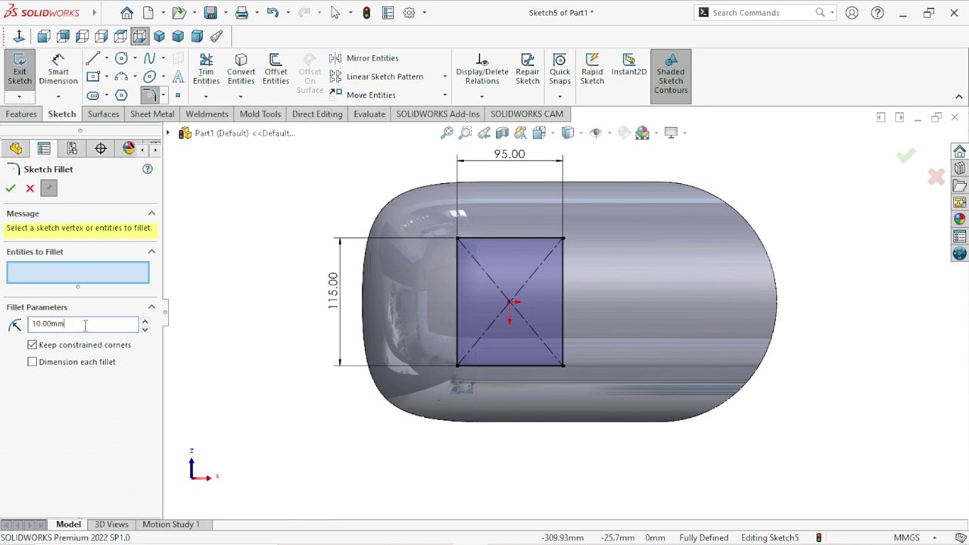
pyautogui.moveTo(625, 187)
pyautogui.mouseDown()
pyautogui.moveTo(613, 308)
pyautogui.moveTo(410, 389)
pyautogui.mouseUp()
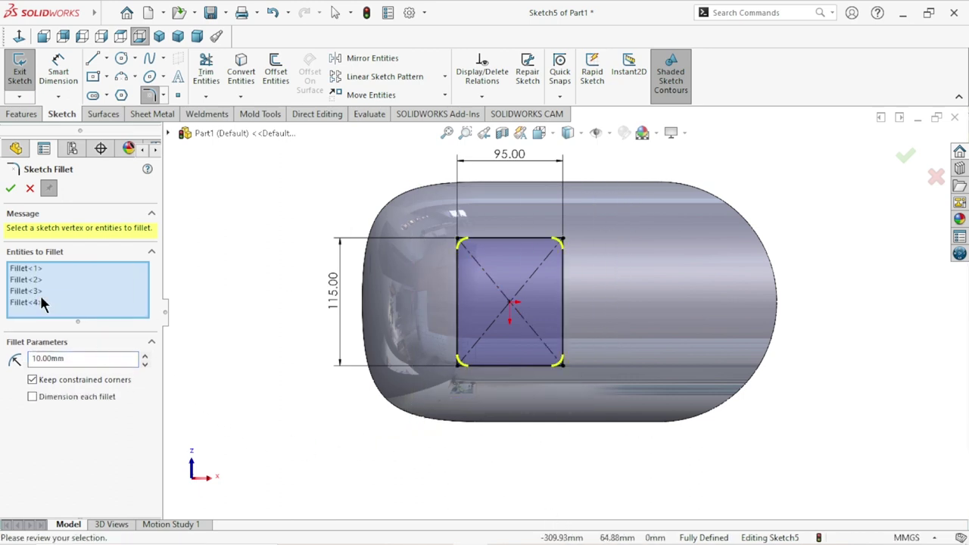
pyautogui.press('Return')
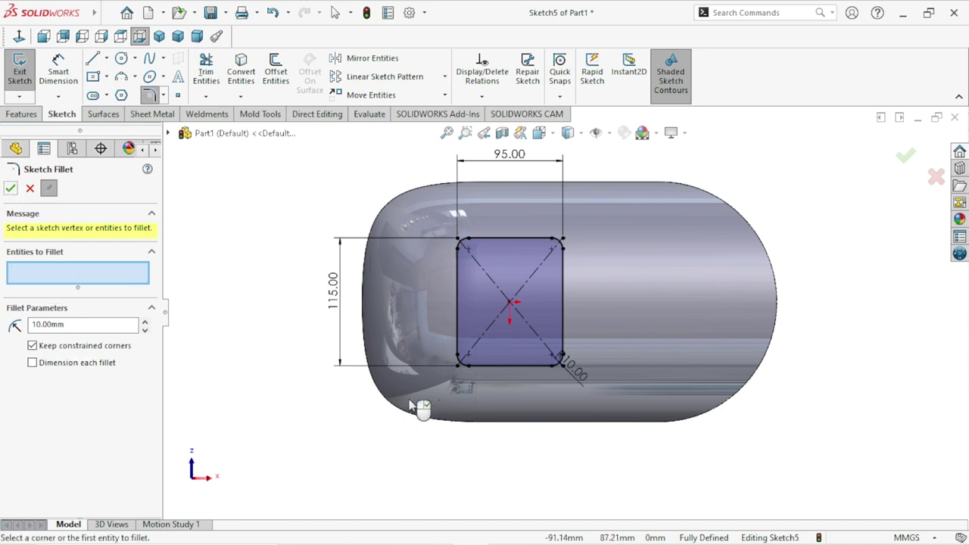
pyautogui.click(12, 189)
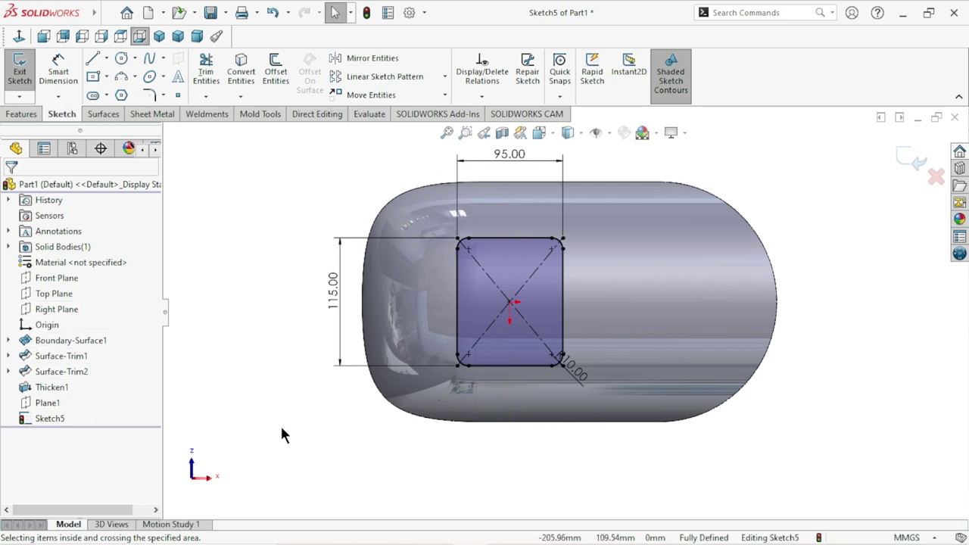
pyautogui.moveTo(319, 448)
pyautogui.mouseDown(button='middle')
pyautogui.moveTo(342, 402)
pyautogui.moveTo(316, 320)
pyautogui.moveTo(316, 218)
pyautogui.mouseUp(button='middle')
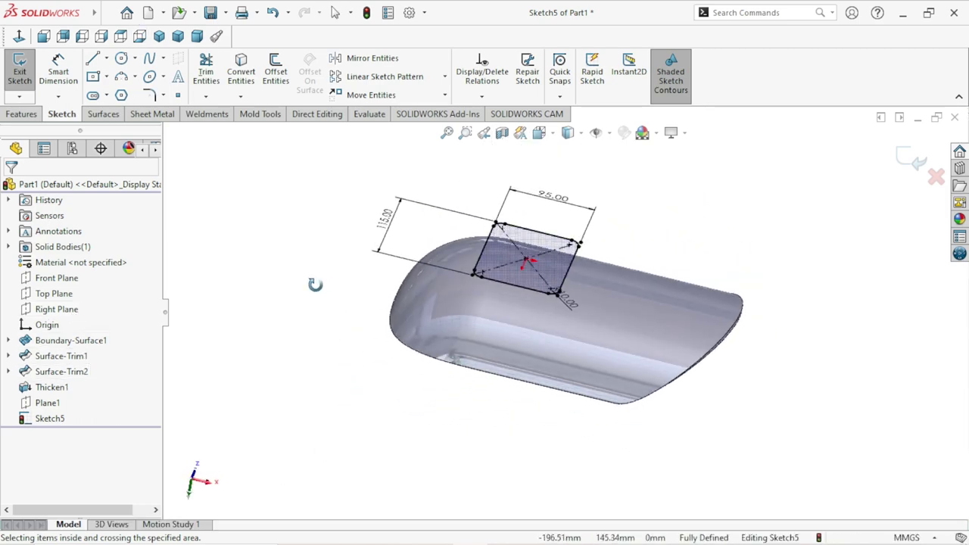
pyautogui.click(21, 114)
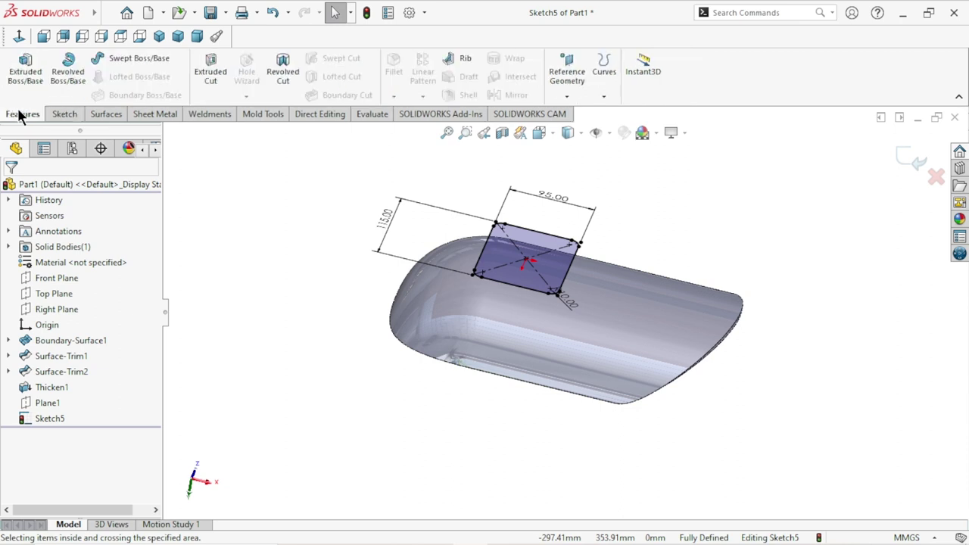
# Step: Extrude the rounded rectangle Up To Next onto the shell as Boss-Extrude1
pyautogui.click(219, 79)
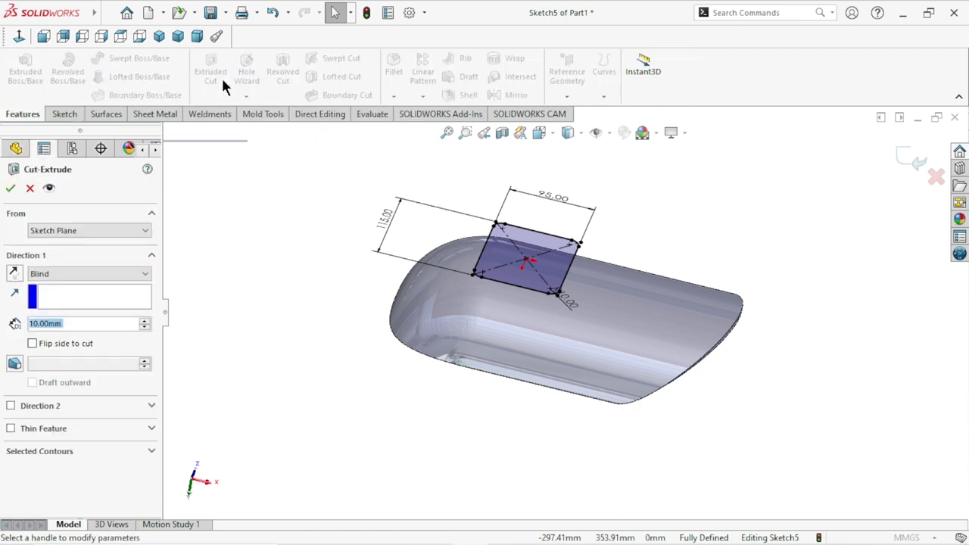
pyautogui.click(30, 190)
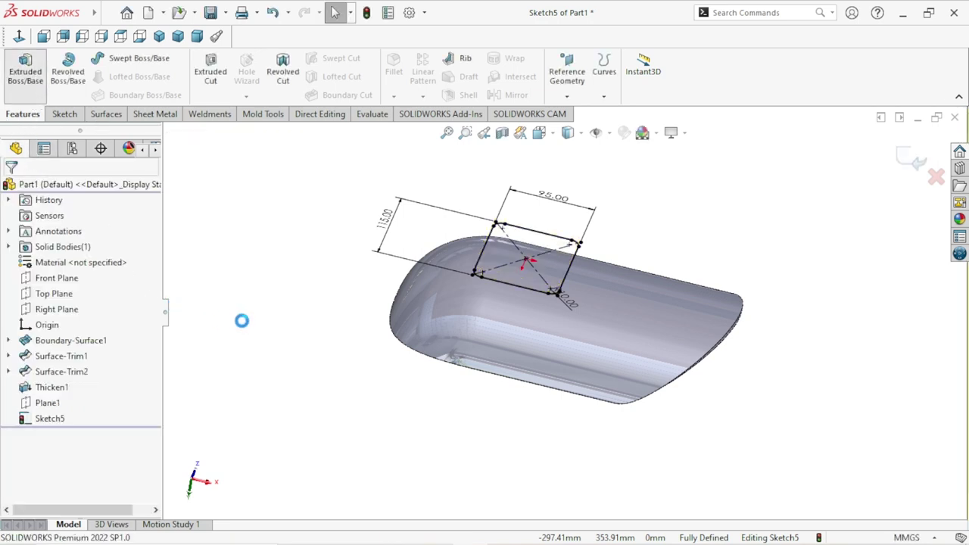
pyautogui.moveTo(366, 342)
pyautogui.mouseDown(button='middle')
pyautogui.moveTo(386, 281)
pyautogui.moveTo(359, 298)
pyautogui.moveTo(225, 320)
pyautogui.mouseUp(button='middle')
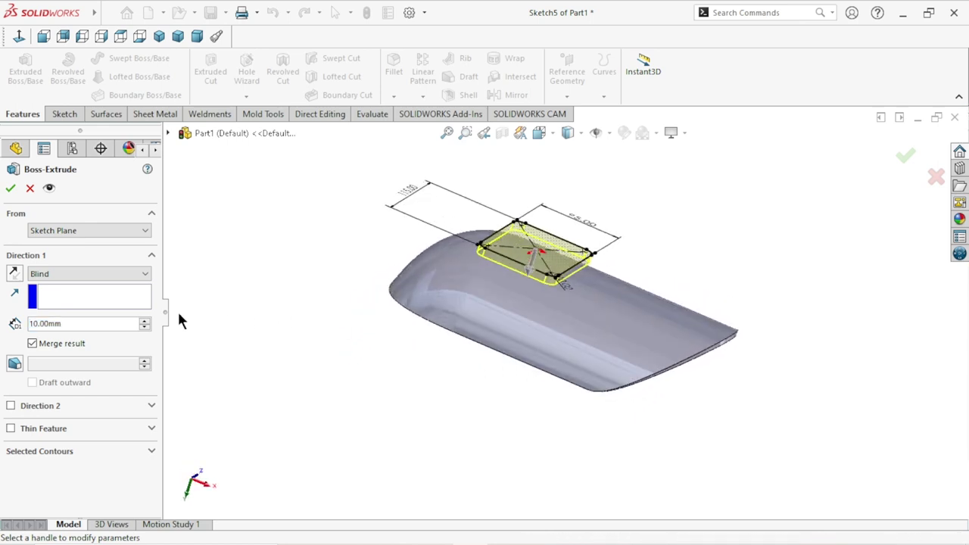
pyautogui.scroll(-2, 670, 277)
pyautogui.moveTo(671, 277)
pyautogui.mouseDown(button='middle')
pyautogui.moveTo(690, 237)
pyautogui.moveTo(674, 276)
pyautogui.moveTo(227, 319)
pyautogui.mouseUp(button='middle')
pyautogui.click(80, 274)
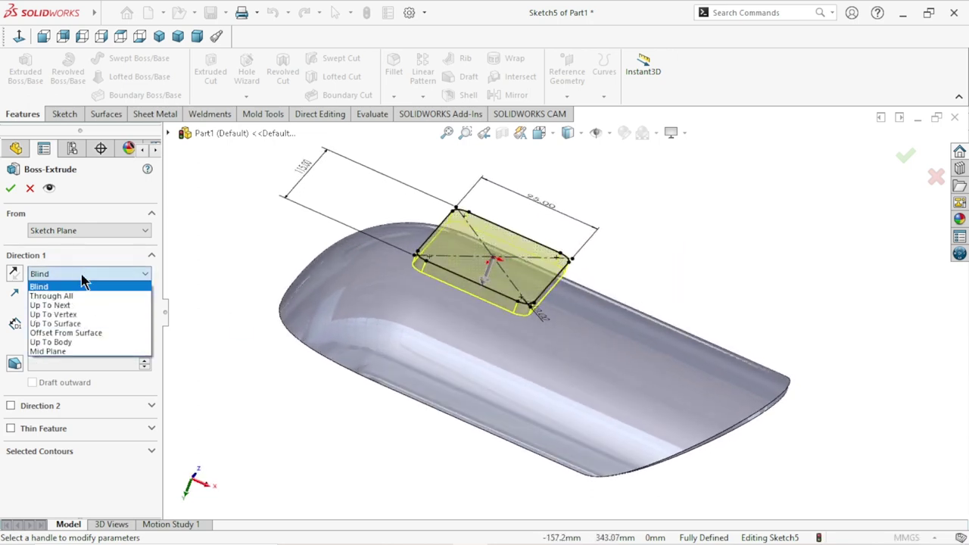
pyautogui.click(87, 305)
pyautogui.moveTo(324, 389)
pyautogui.mouseDown(button='middle')
pyautogui.moveTo(302, 363)
pyautogui.moveTo(340, 386)
pyautogui.moveTo(381, 441)
pyautogui.moveTo(389, 431)
pyautogui.moveTo(356, 443)
pyautogui.moveTo(338, 372)
pyautogui.moveTo(302, 353)
pyautogui.moveTo(273, 372)
pyautogui.moveTo(257, 363)
pyautogui.mouseUp(button='middle')
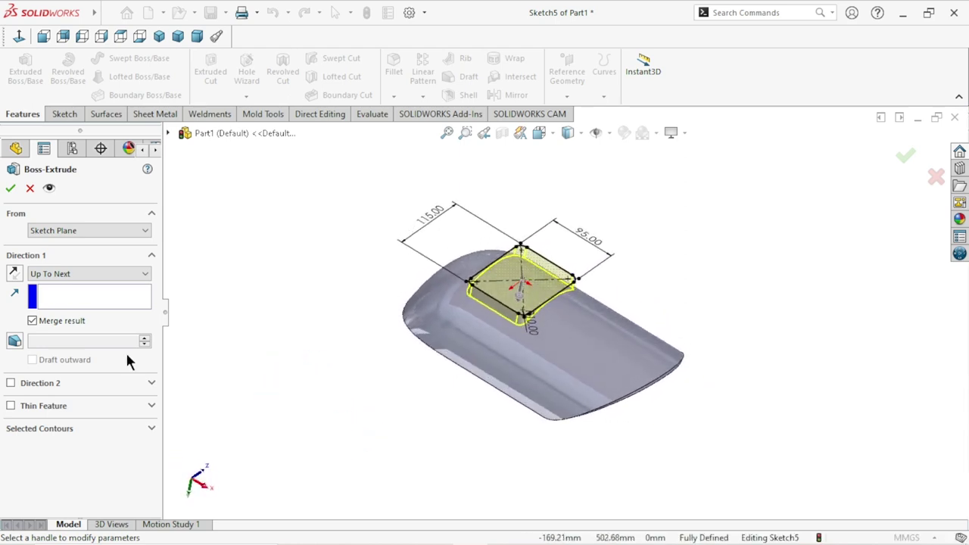
pyautogui.click(11, 187)
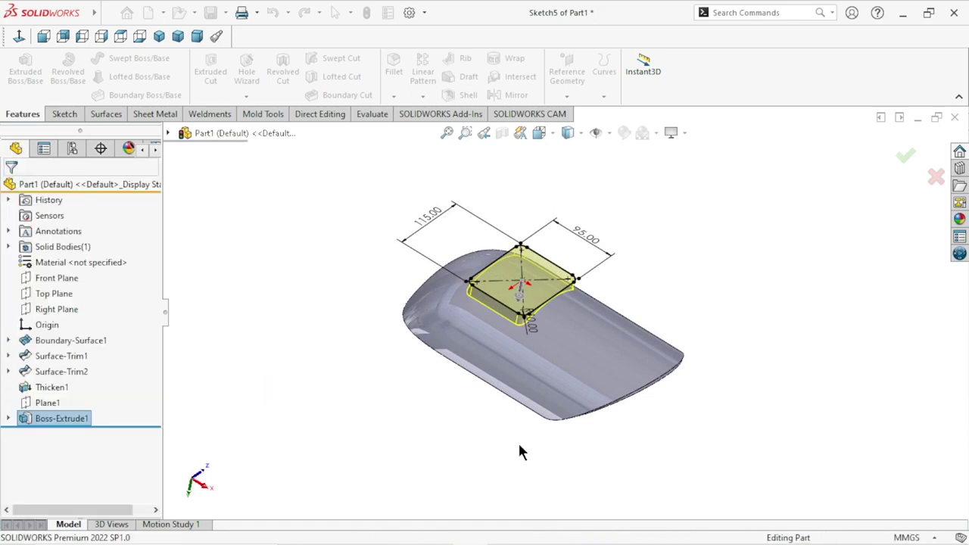
pyautogui.moveTo(605, 327)
pyautogui.mouseDown(button='middle')
pyautogui.moveTo(575, 306)
pyautogui.moveTo(721, 237)
pyautogui.mouseUp(button='middle')
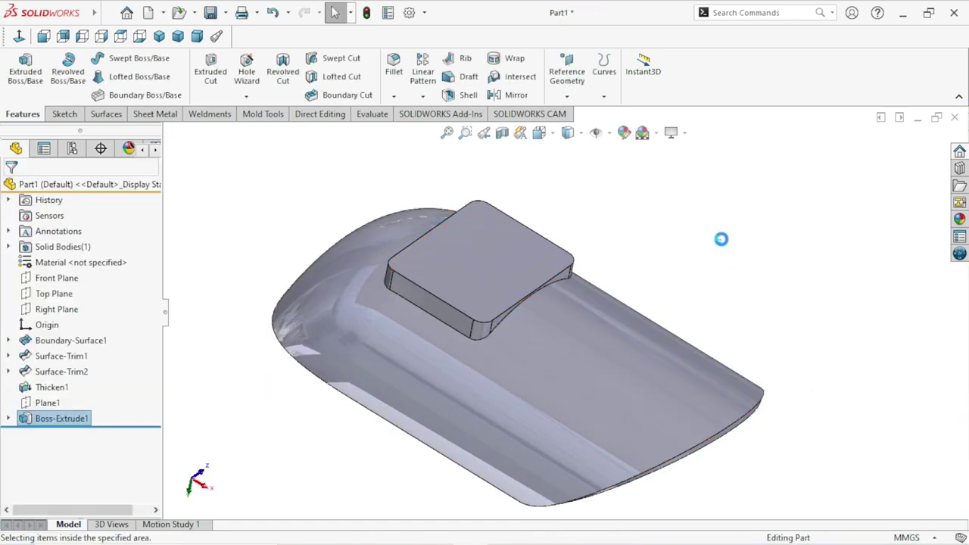
pyautogui.click(730, 265)
pyautogui.moveTo(738, 293)
pyautogui.mouseDown(button='middle')
pyautogui.moveTo(678, 324)
pyautogui.moveTo(716, 285)
pyautogui.moveTo(704, 222)
pyautogui.moveTo(713, 217)
pyautogui.moveTo(753, 251)
pyautogui.moveTo(827, 287)
pyautogui.moveTo(837, 277)
pyautogui.moveTo(768, 270)
pyautogui.mouseUp(button='middle')
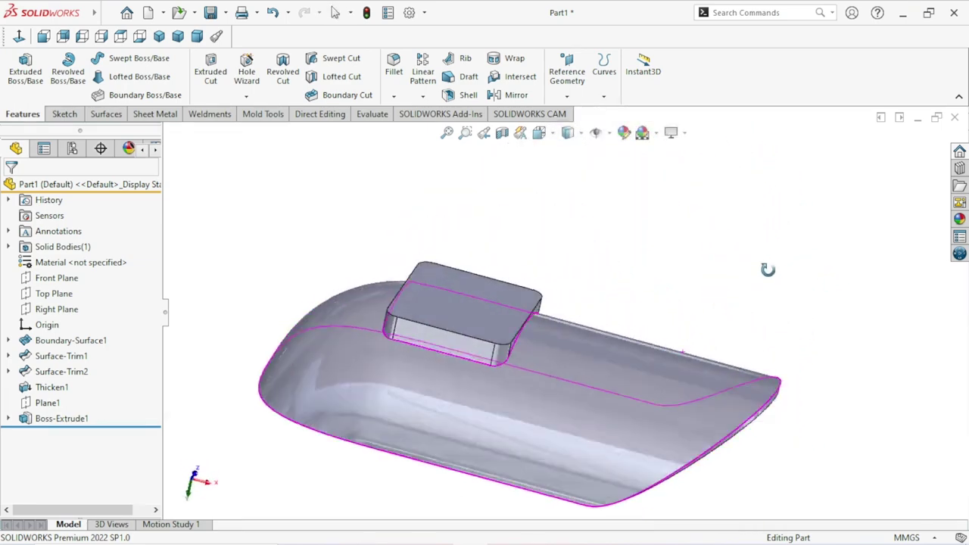
pyautogui.scroll(3, 660, 340)
pyautogui.moveTo(635, 307)
pyautogui.mouseDown(button='middle')
pyautogui.moveTo(579, 353)
pyautogui.moveTo(591, 371)
pyautogui.moveTo(614, 318)
pyautogui.moveTo(679, 311)
pyautogui.mouseUp(button='middle')
pyautogui.scroll(-2, 557, 341)
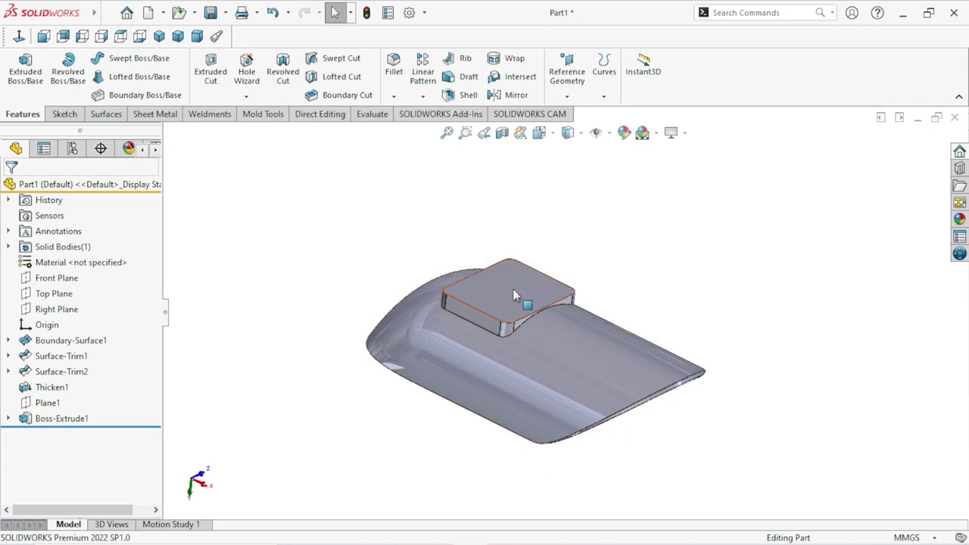
pyautogui.click(542, 287)
# Step: Sketch a centre rectangle about the origin on the raised block's top face
pyautogui.click(575, 246)
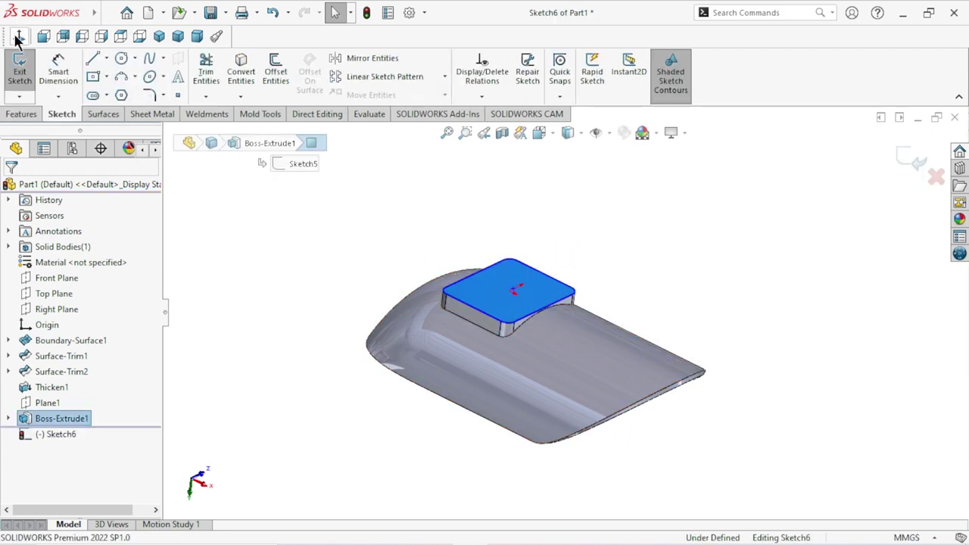
pyautogui.scroll(2, 514, 333)
pyautogui.scroll(-2, 517, 295)
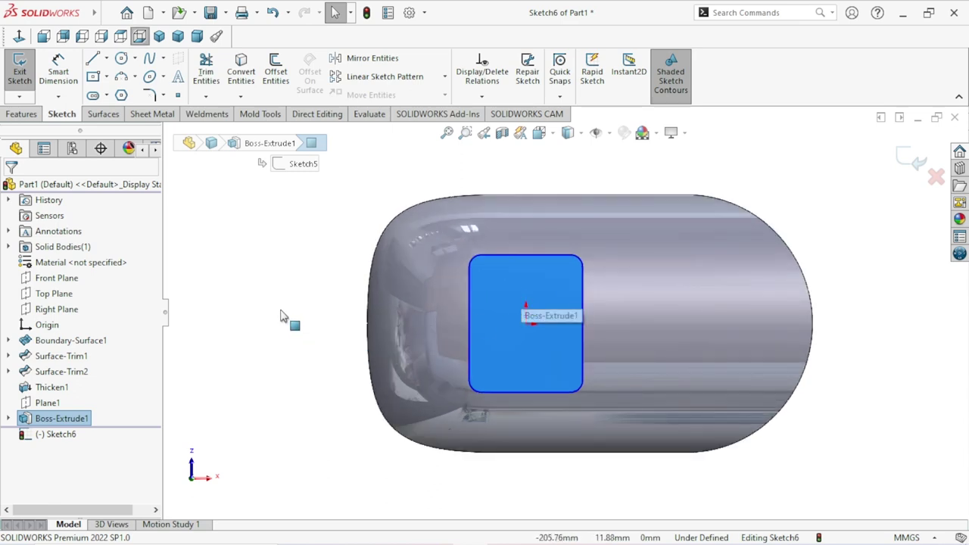
pyautogui.click(277, 320)
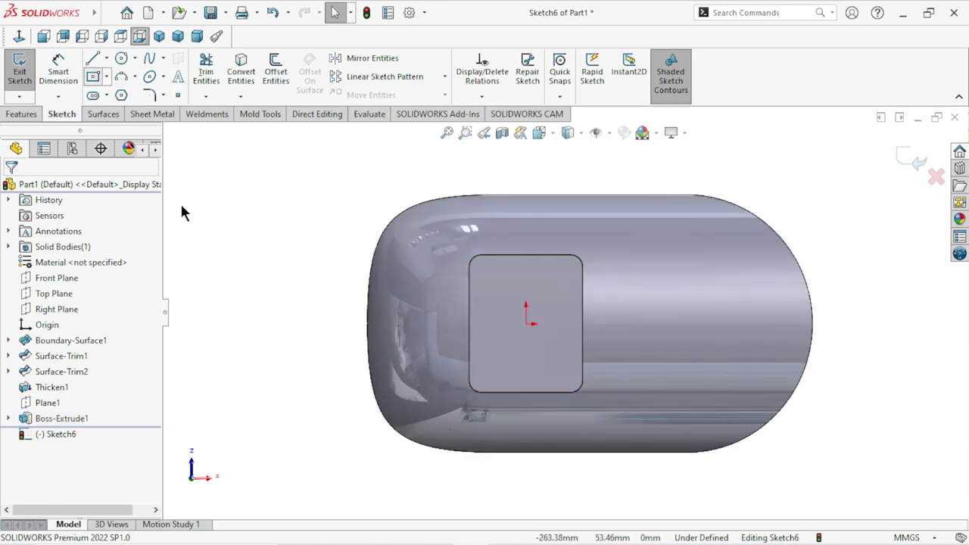
pyautogui.press('r')
pyautogui.click(526, 323)
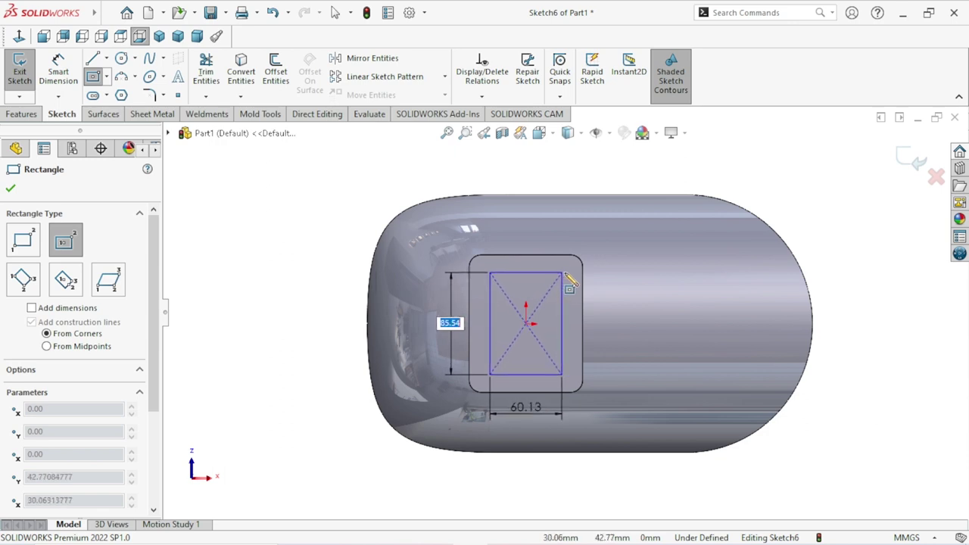
pyautogui.click(568, 272)
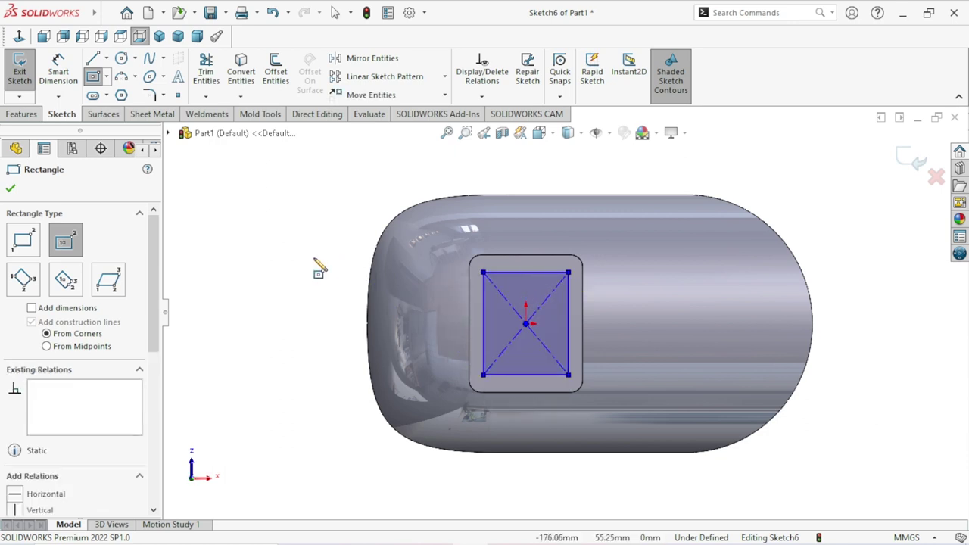
pyautogui.rightClick(288, 267)
pyautogui.click(288, 269)
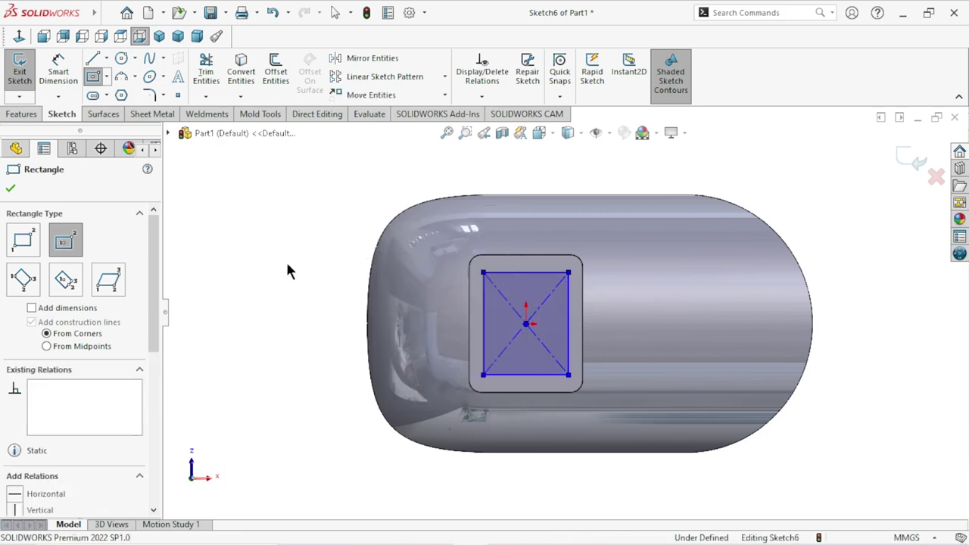
# Step: Dimension the rectangle 70 mm wide and 93 mm tall
pyautogui.click(74, 74)
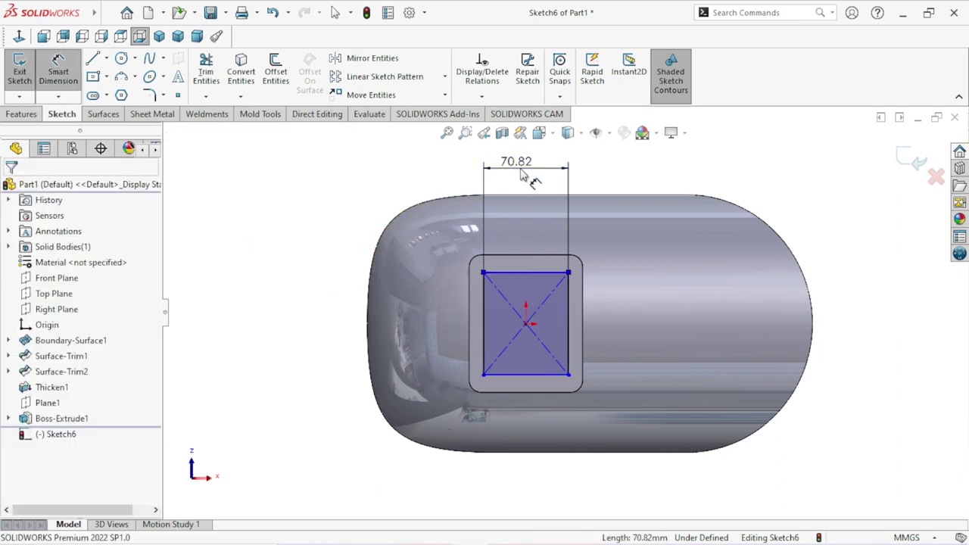
pyautogui.click(521, 175)
pyautogui.write('70')
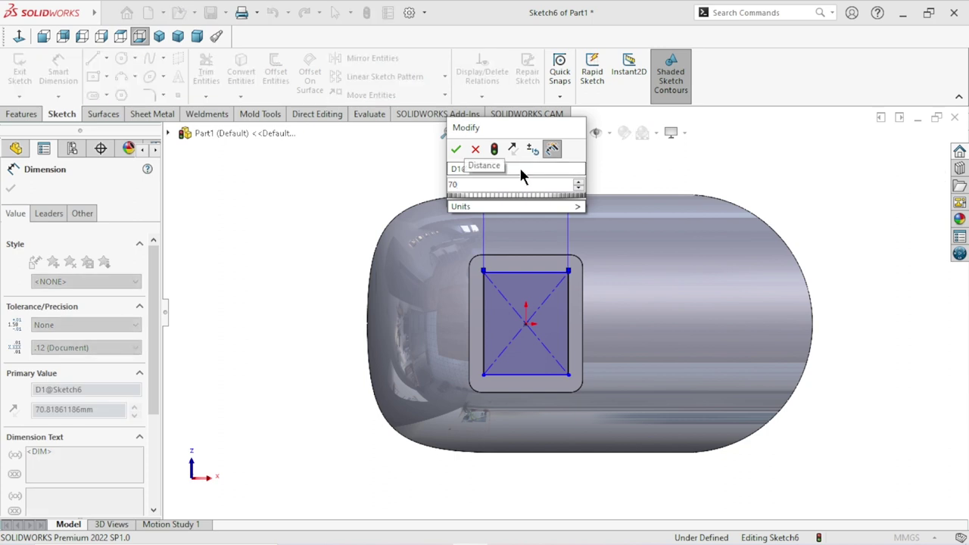
pyautogui.click(475, 149)
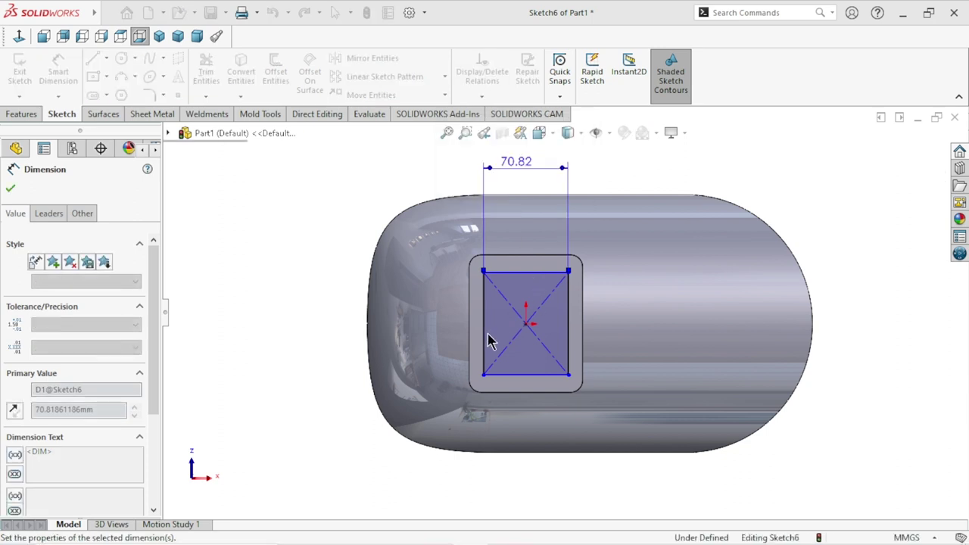
pyautogui.click(483, 333)
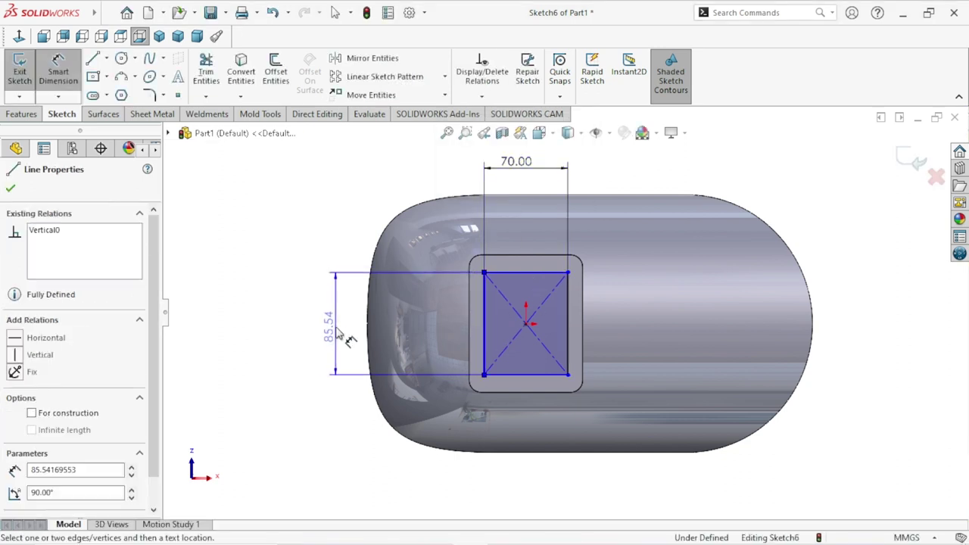
pyautogui.click(346, 334)
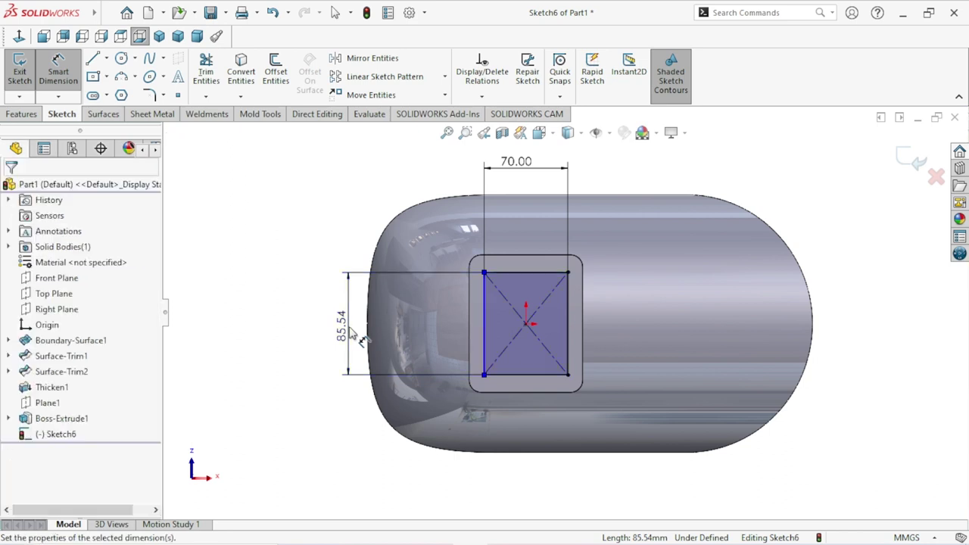
pyautogui.write('93')
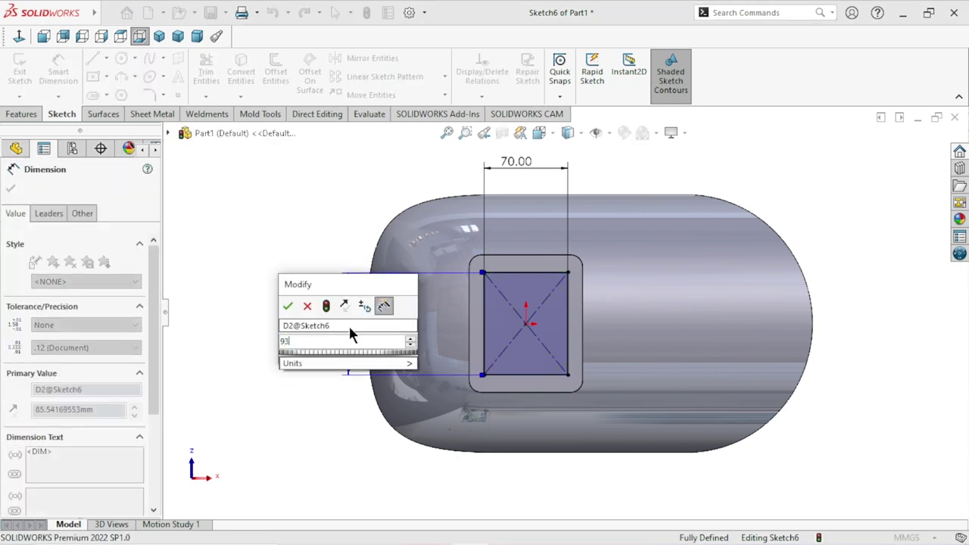
pyautogui.click(289, 304)
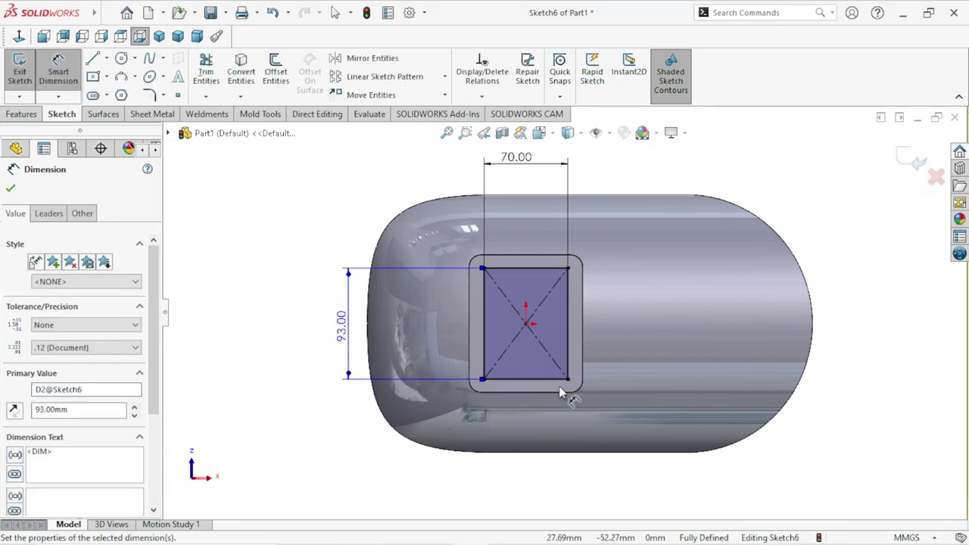
pyautogui.click(10, 189)
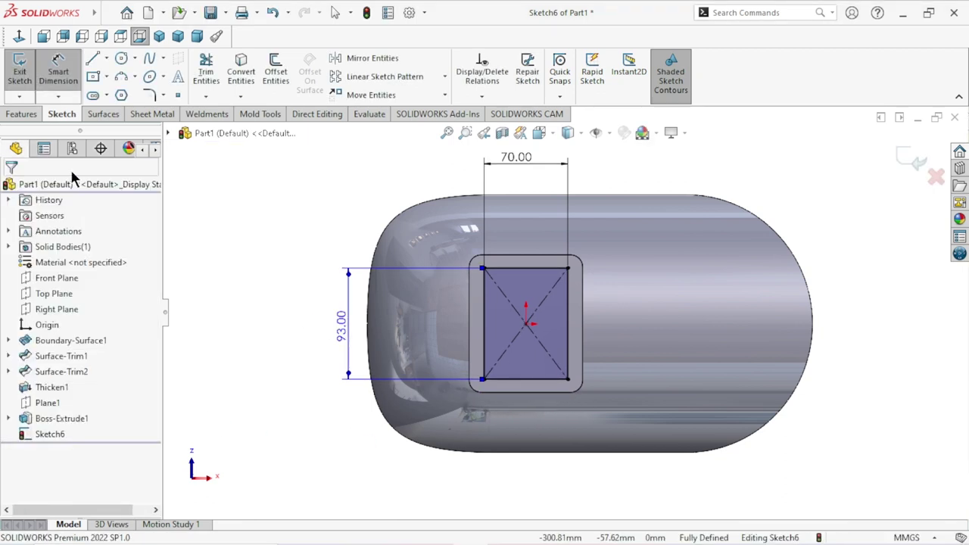
# Step: Round all four rectangle corners with 1 mm sketch fillets
pyautogui.click(150, 94)
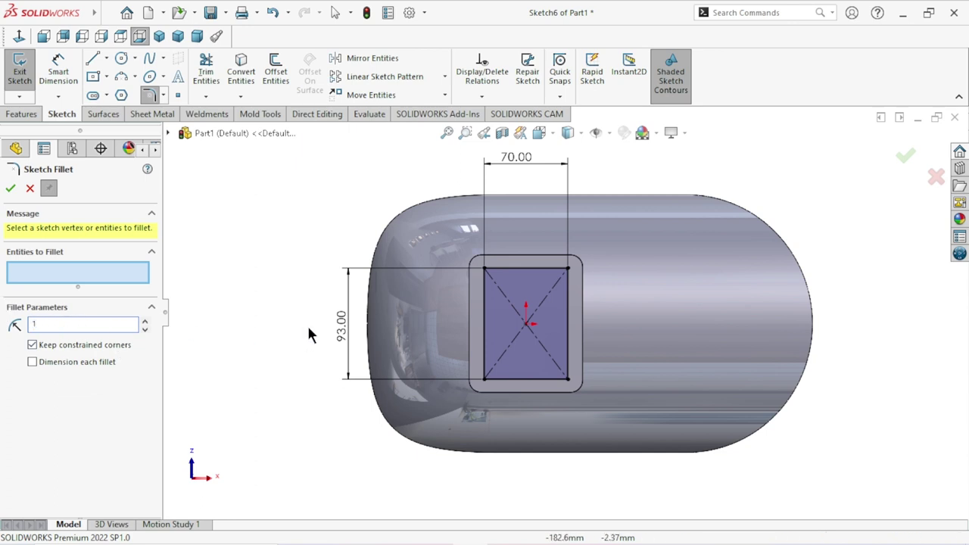
pyautogui.moveTo(600, 224); pyautogui.dragTo(421, 405)
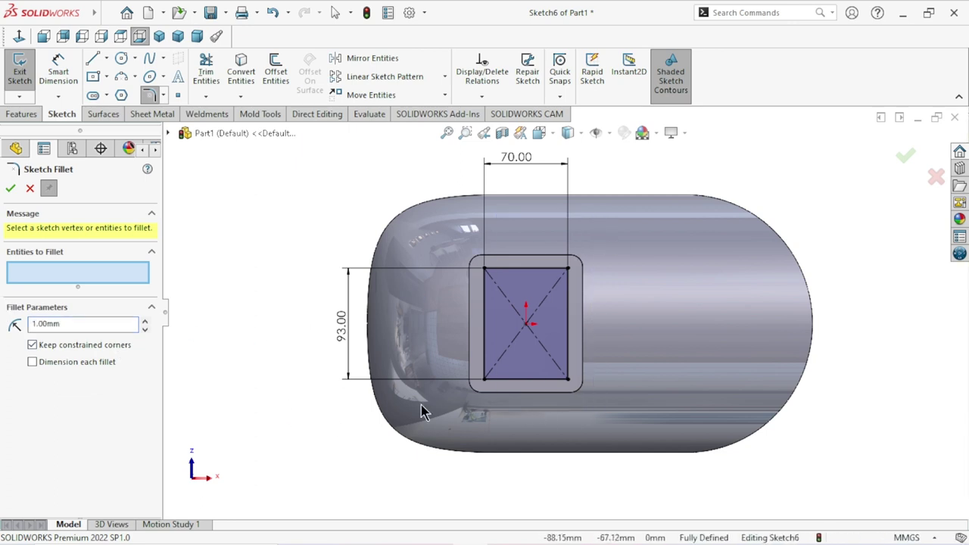
pyautogui.click(12, 189)
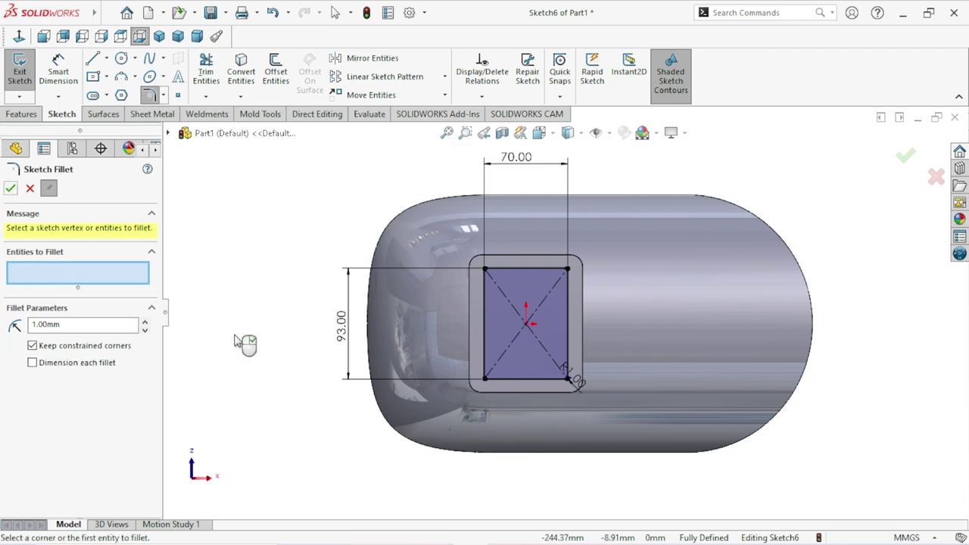
pyautogui.click(11, 190)
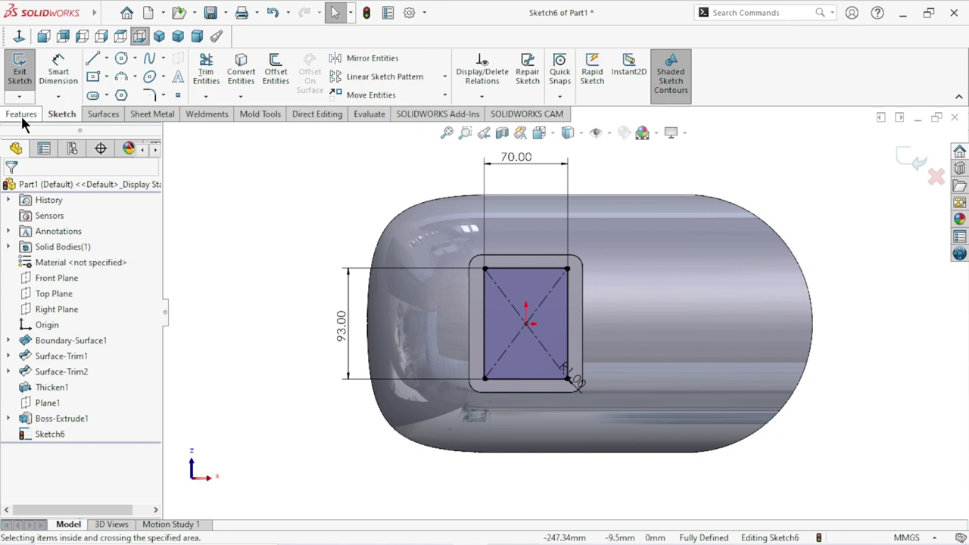
# Step: Cut Sketch6's 70 × 93 rectangle Through All to open the window in the shell
pyautogui.click(21, 114)
pyautogui.click(210, 72)
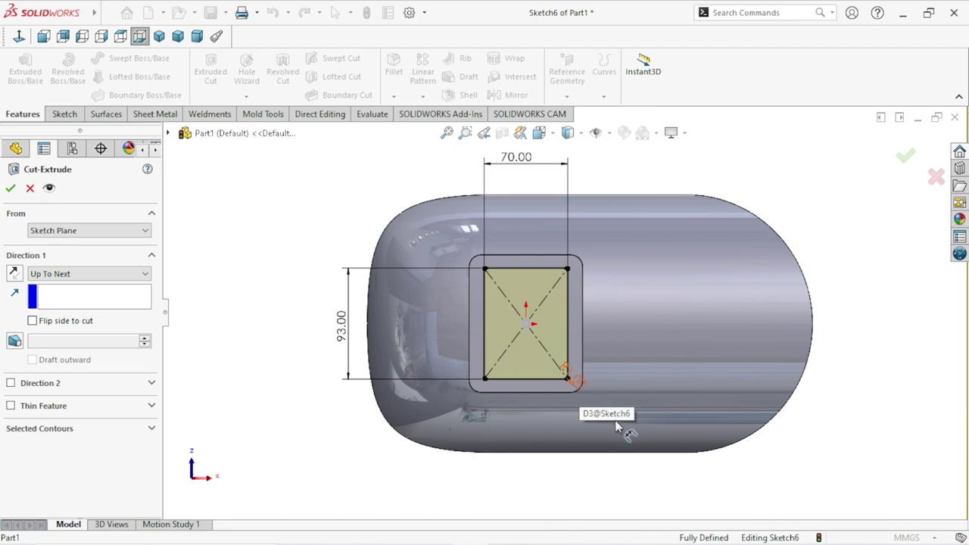
pyautogui.click(57, 276)
pyautogui.click(57, 293)
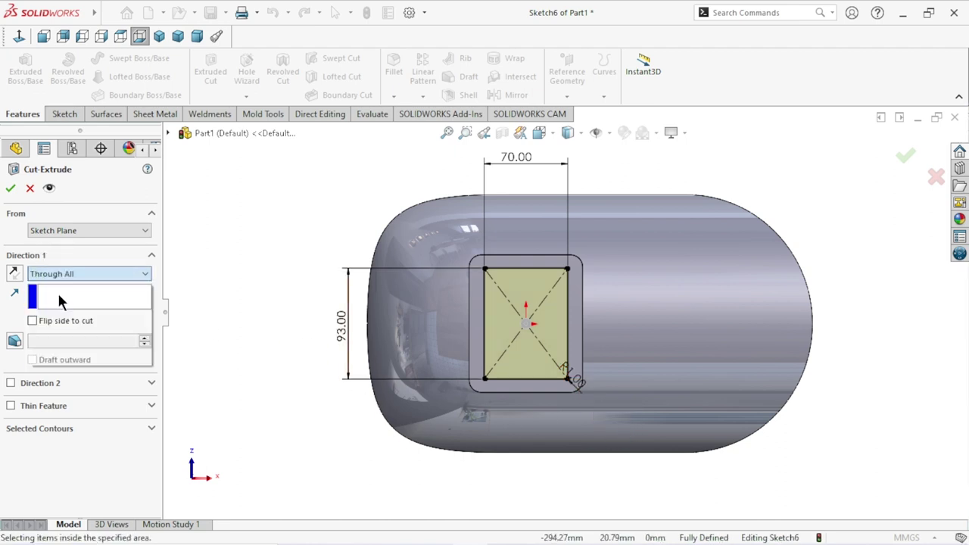
pyautogui.click(11, 188)
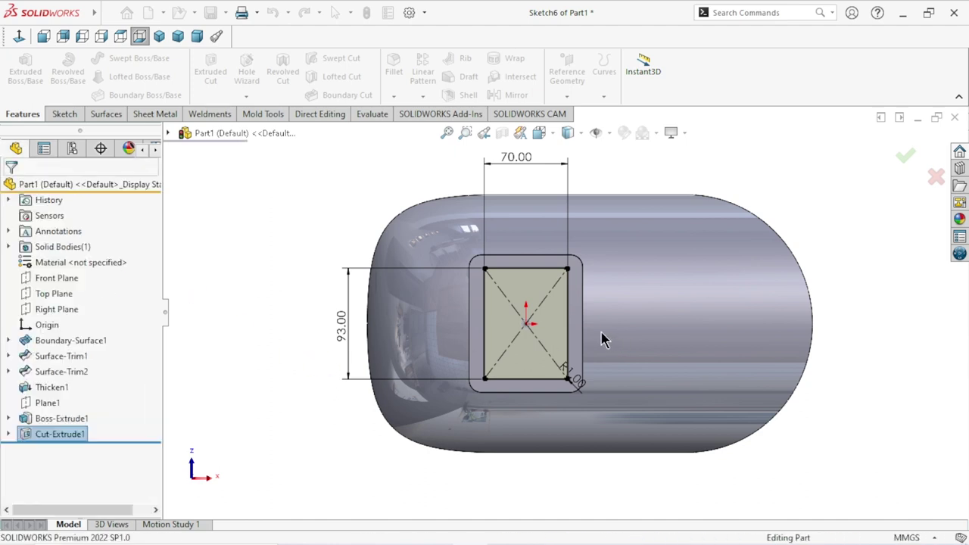
pyautogui.moveTo(591, 346)
pyautogui.mouseDown(button='middle')
pyautogui.moveTo(346, 394)
pyautogui.moveTo(346, 331)
pyautogui.moveTo(441, 240)
pyautogui.moveTo(495, 232)
pyautogui.moveTo(409, 308)
pyautogui.moveTo(325, 257)
pyautogui.moveTo(268, 285)
pyautogui.moveTo(316, 205)
pyautogui.moveTo(326, 216)
pyautogui.mouseUp(button='middle')
pyautogui.scroll(-2, 615, 265)
pyautogui.moveTo(743, 208)
pyautogui.mouseDown(button='middle')
pyautogui.moveTo(714, 205)
pyautogui.moveTo(719, 225)
pyautogui.moveTo(636, 269)
pyautogui.mouseUp(button='middle')
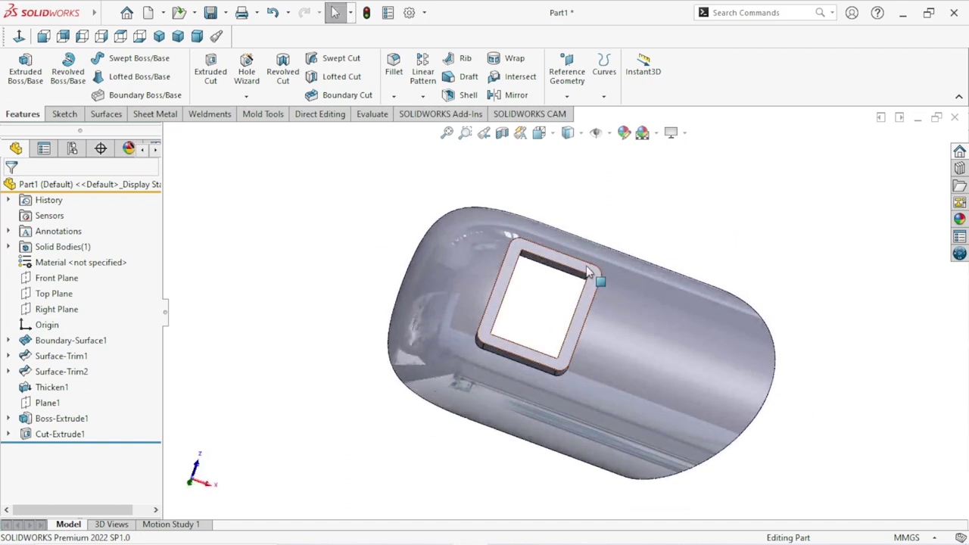
pyautogui.click(571, 262)
# Step: Start Sketch7 on the frame rim face viewed head-on, discarding a trial 10 mm offset
pyautogui.click(639, 227)
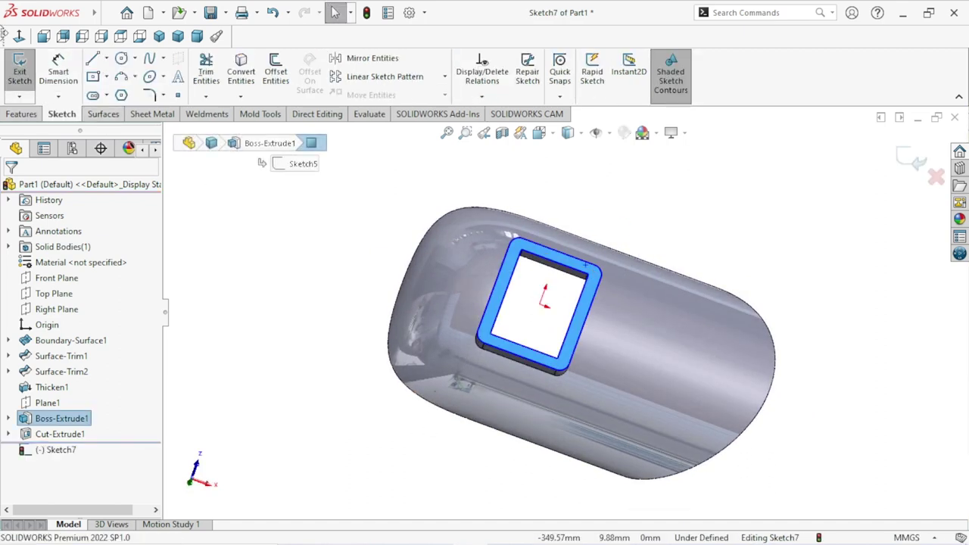
pyautogui.click(17, 38)
pyautogui.scroll(2, 530, 318)
pyautogui.scroll(-2, 590, 313)
pyautogui.scroll(-3, 480, 302)
pyautogui.click(276, 72)
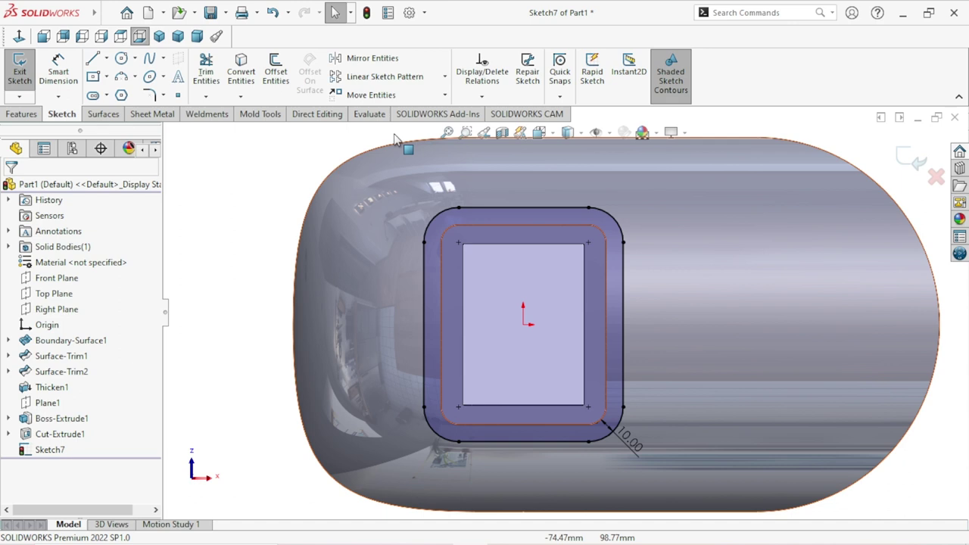
pyautogui.click(266, 17)
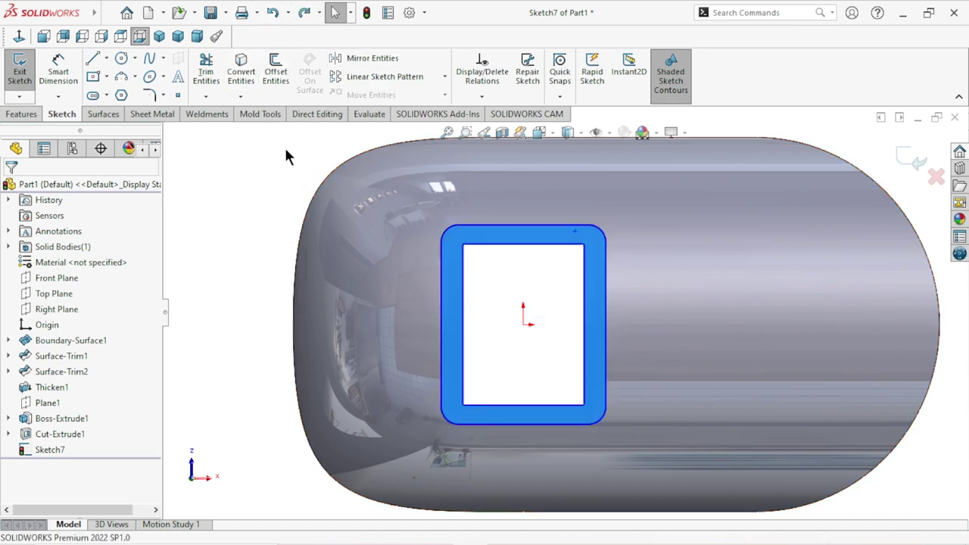
# Step: Offset the rim edges 3 mm inward with Reverse checked
pyautogui.click(275, 83)
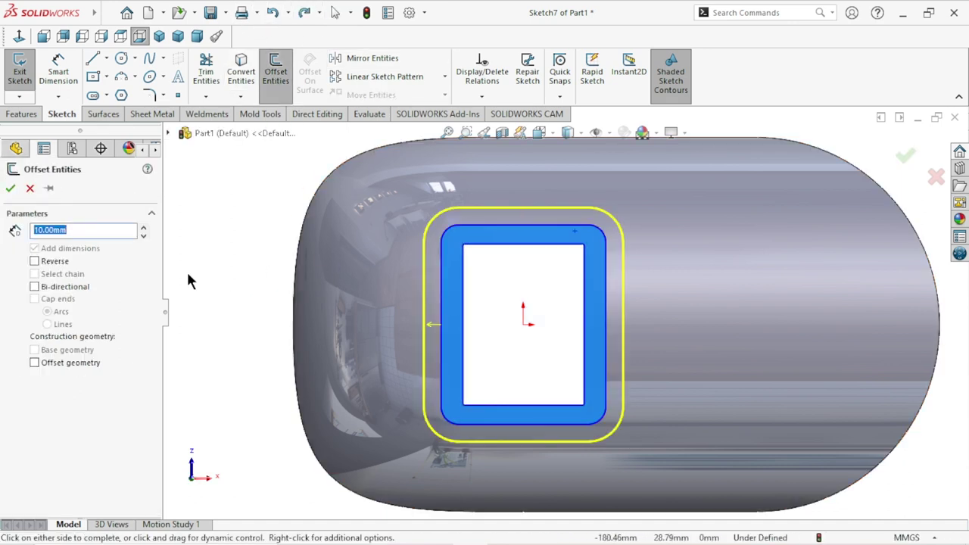
pyautogui.click(34, 261)
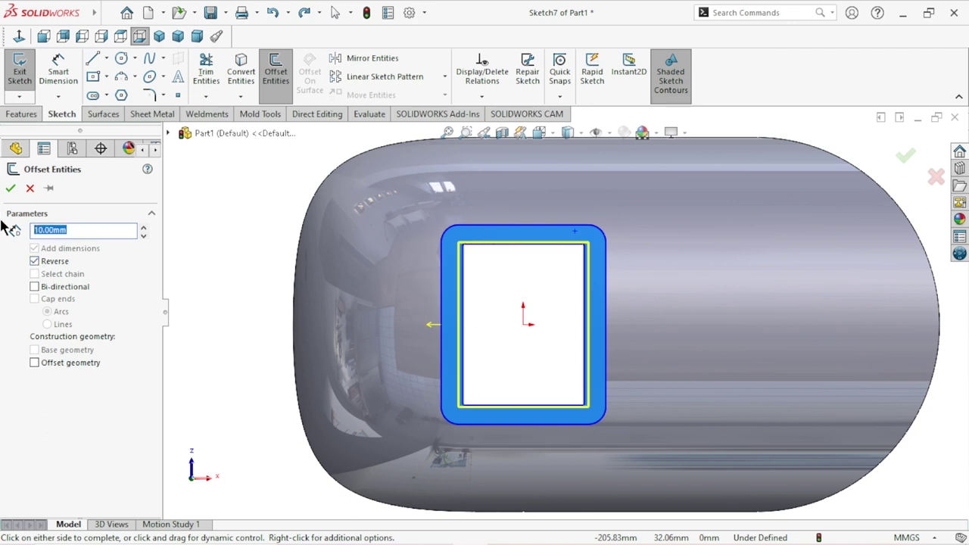
pyautogui.write('3')
pyautogui.press('Return')
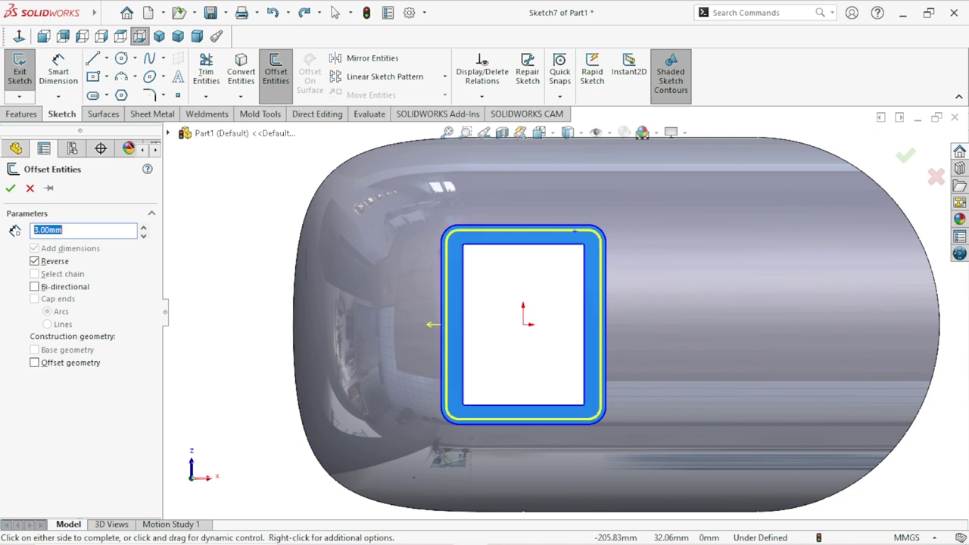
pyautogui.scroll(1, 519, 323)
pyautogui.scroll(-1, 566, 318)
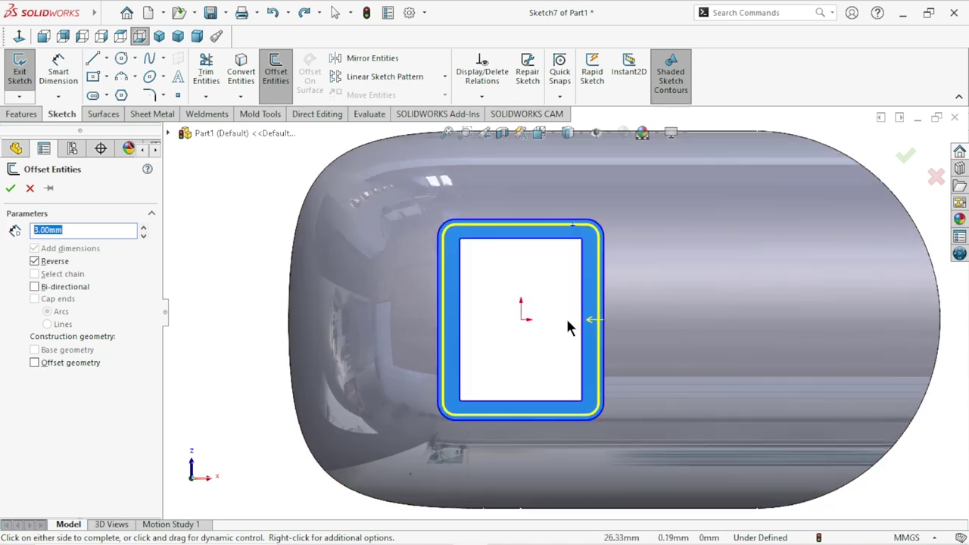
pyautogui.scroll(-2, 590, 305)
pyautogui.scroll(3, 569, 324)
pyautogui.scroll(3, 568, 326)
pyautogui.moveTo(569, 327)
pyautogui.mouseDown(button='middle')
pyautogui.moveTo(314, 350)
pyautogui.moveTo(302, 368)
pyautogui.moveTo(348, 277)
pyautogui.mouseUp(button='middle')
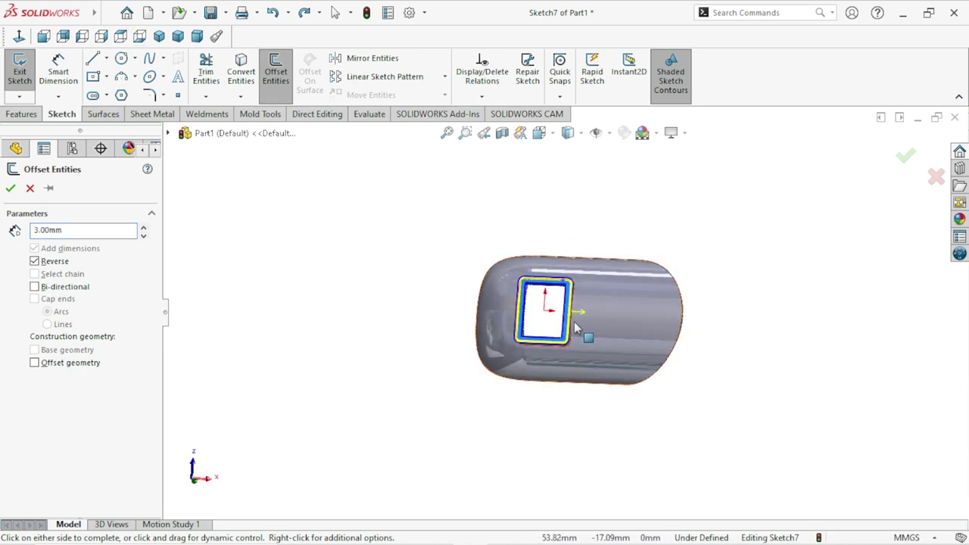
pyautogui.scroll(-3, 564, 303)
pyautogui.scroll(-1, 563, 303)
pyautogui.scroll(2, 550, 333)
pyautogui.scroll(1, 550, 333)
pyautogui.scroll(-1, 550, 333)
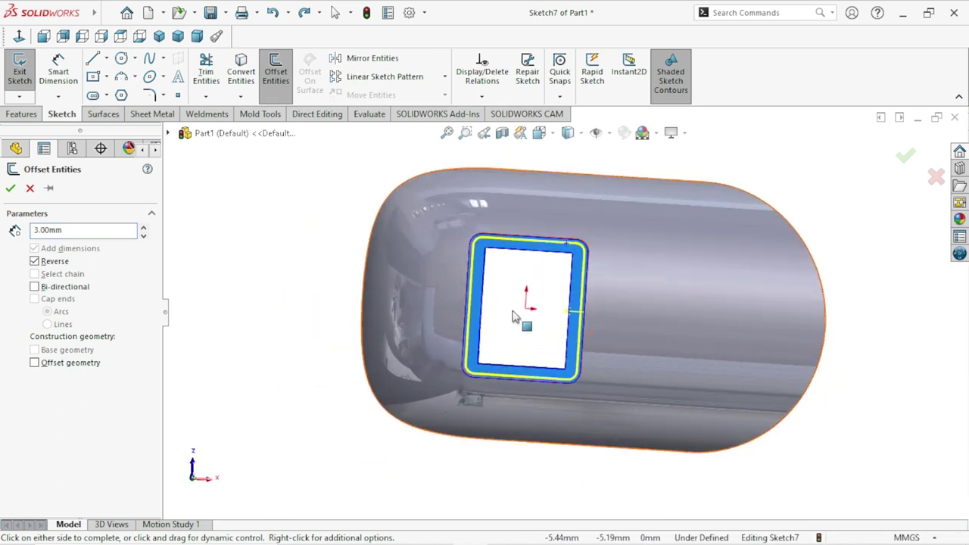
pyautogui.click(7, 190)
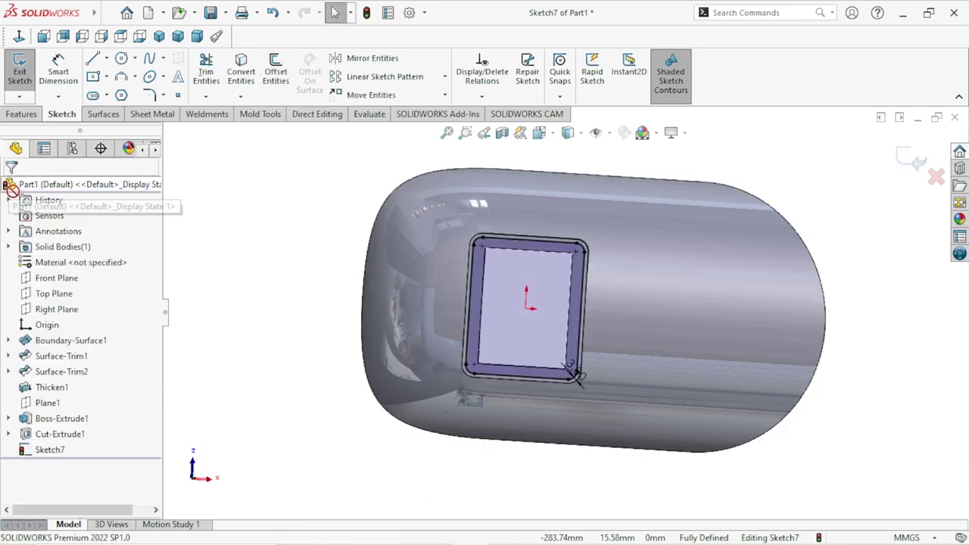
pyautogui.scroll(2, 454, 401)
pyautogui.moveTo(327, 344)
pyautogui.mouseDown(button='middle')
pyautogui.moveTo(320, 363)
pyautogui.moveTo(383, 394)
pyautogui.moveTo(396, 363)
pyautogui.moveTo(429, 388)
pyautogui.moveTo(396, 398)
pyautogui.moveTo(409, 394)
pyautogui.mouseUp(button='middle')
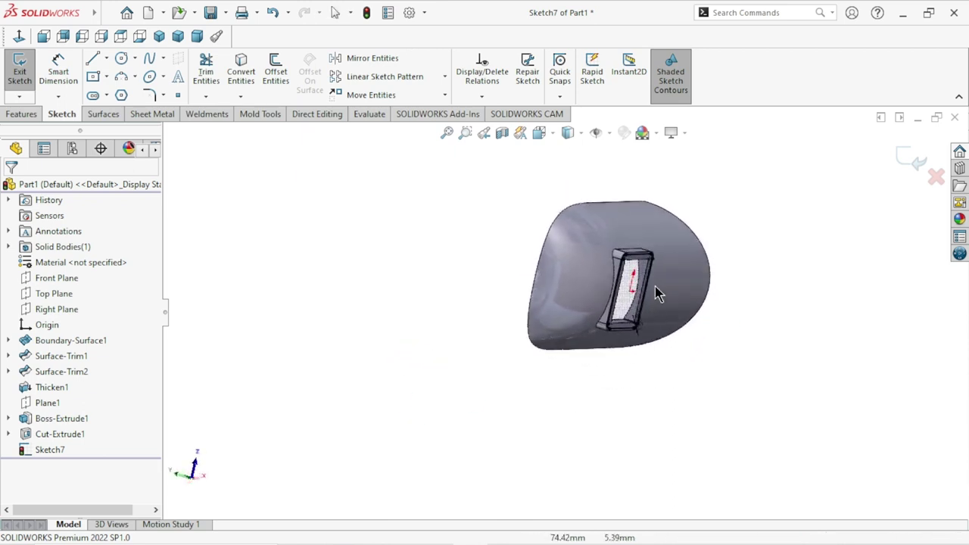
# Step: Cut Sketch7 Through All starting from a 3 mm offset as Cut-Extrude2
pyautogui.click(31, 117)
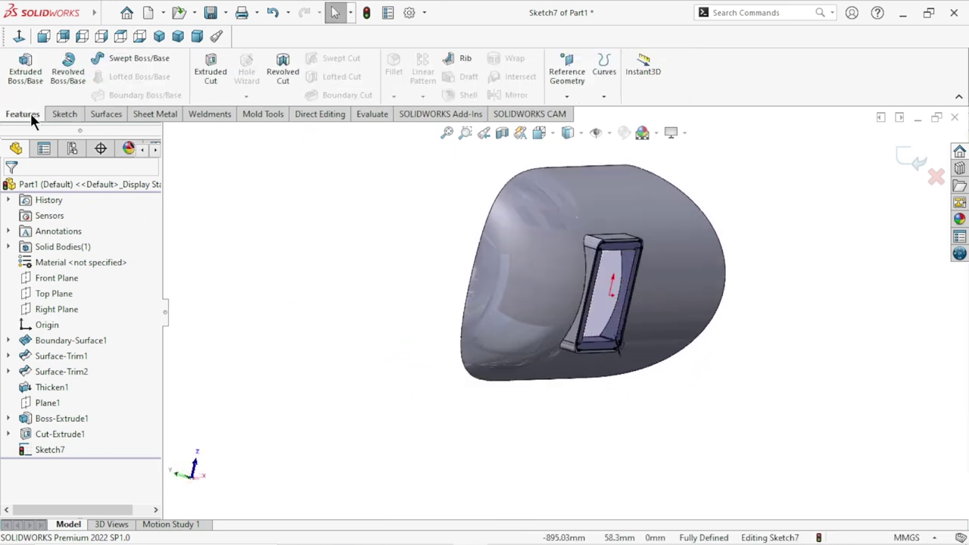
pyautogui.click(205, 73)
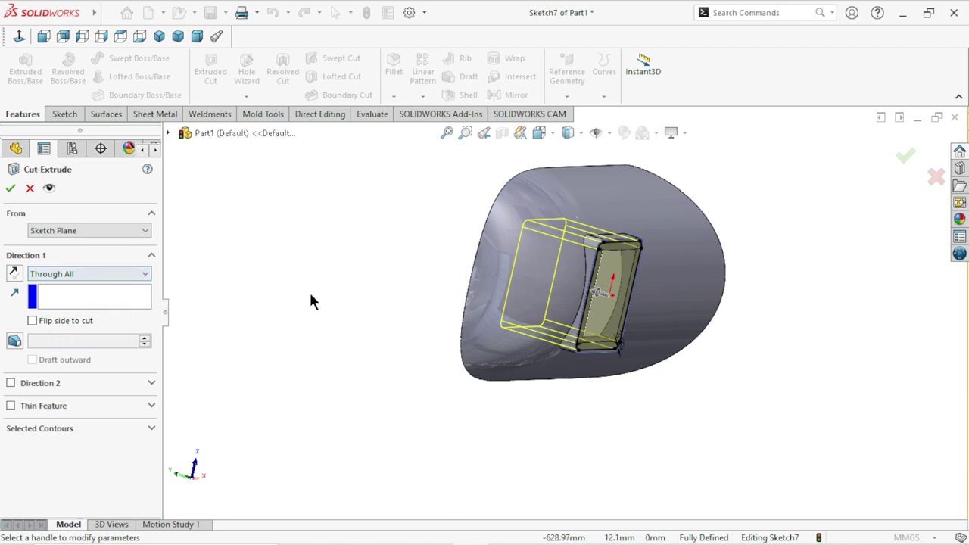
pyautogui.click(79, 236)
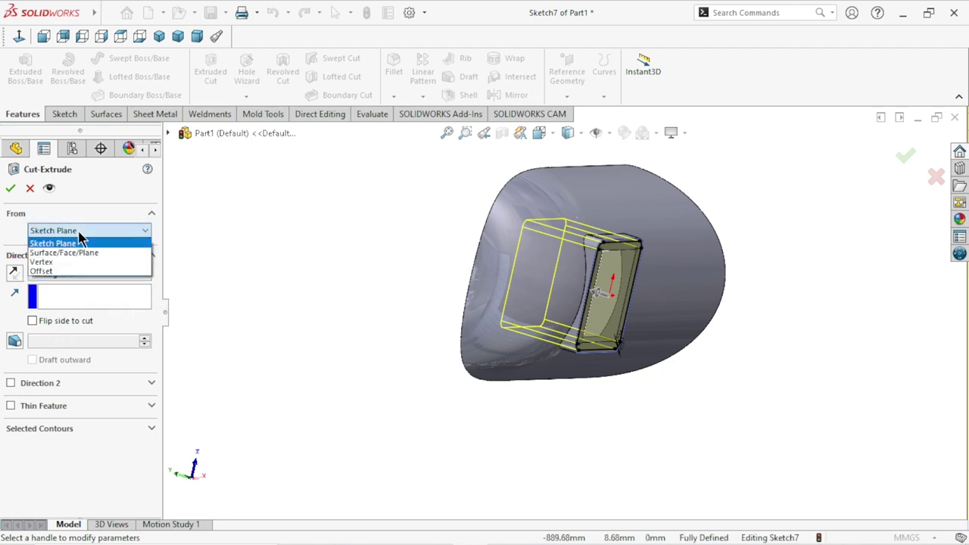
pyautogui.click(65, 272)
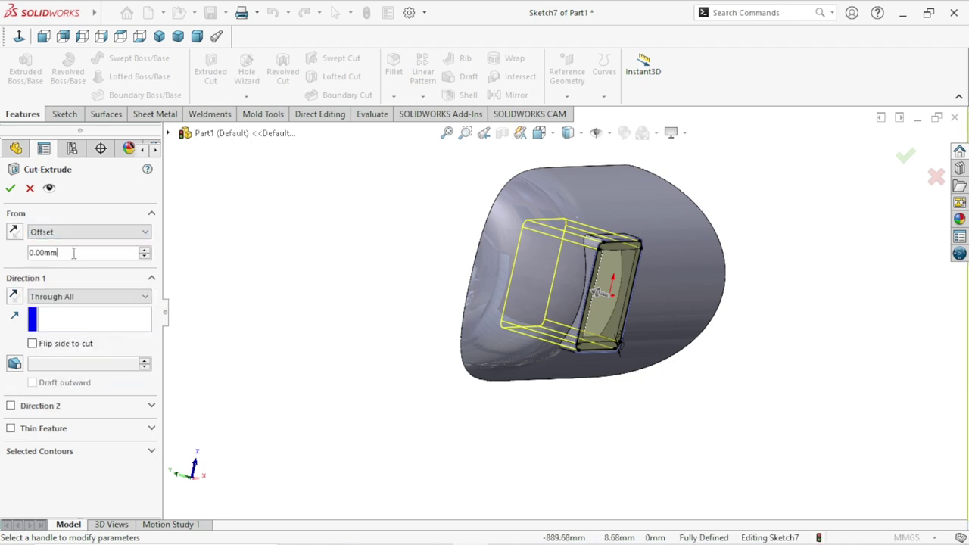
pyautogui.write('3')
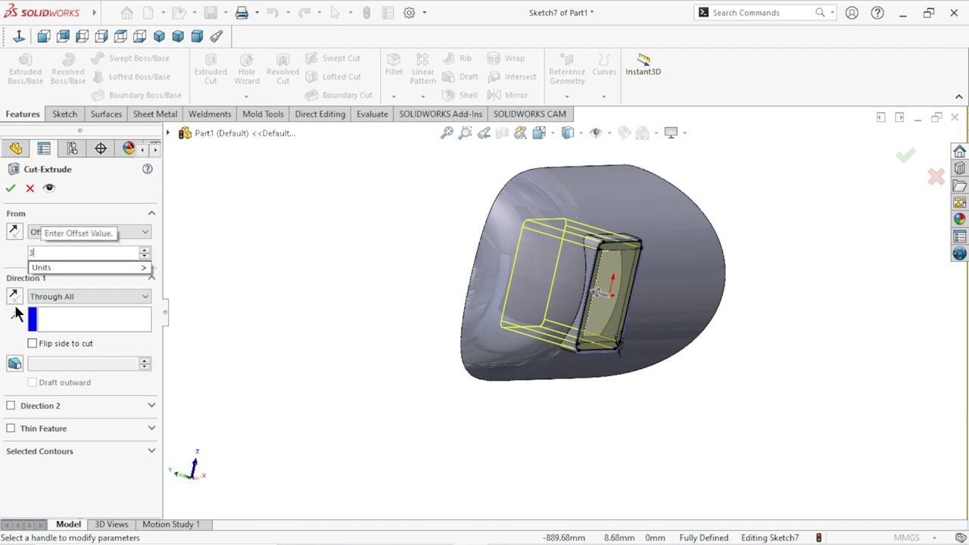
pyautogui.press('Return')
pyautogui.moveTo(547, 341); pyautogui.dragTo(634, 297, button='middle')
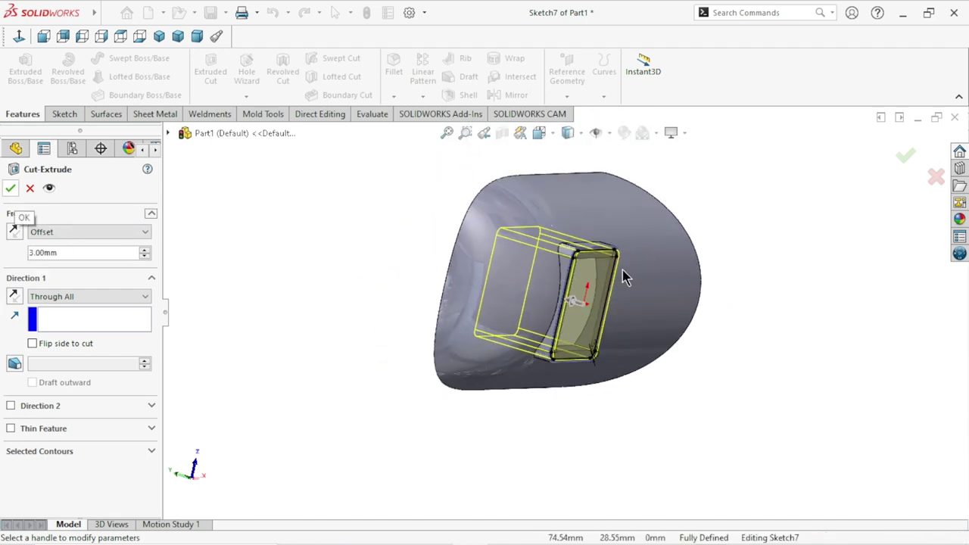
pyautogui.moveTo(342, 283)
pyautogui.mouseDown(button='middle')
pyautogui.moveTo(331, 268)
pyautogui.moveTo(345, 287)
pyautogui.moveTo(326, 287)
pyautogui.mouseUp(button='middle')
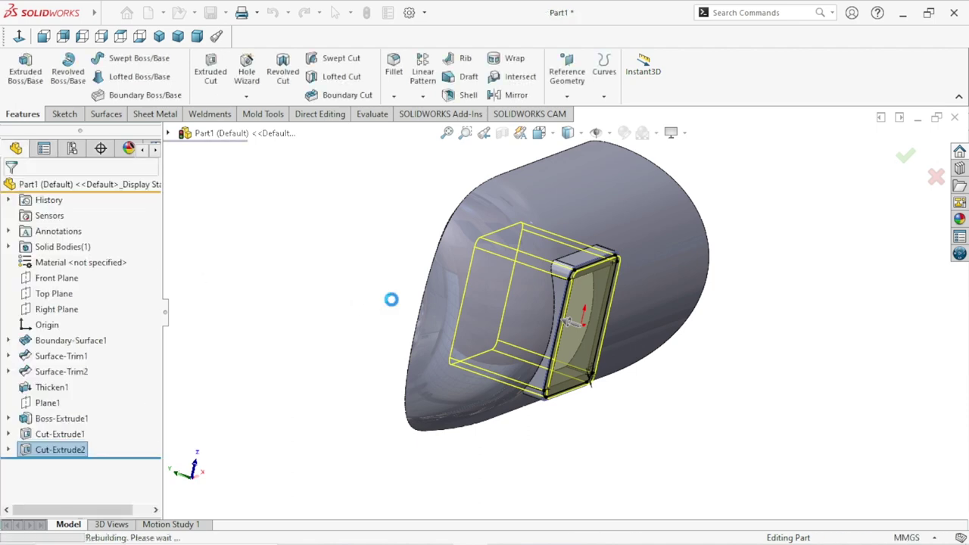
pyautogui.moveTo(325, 274)
pyautogui.mouseDown(button='middle')
pyautogui.moveTo(384, 313)
pyautogui.moveTo(372, 325)
pyautogui.moveTo(372, 277)
pyautogui.moveTo(571, 331)
pyautogui.mouseUp(button='middle')
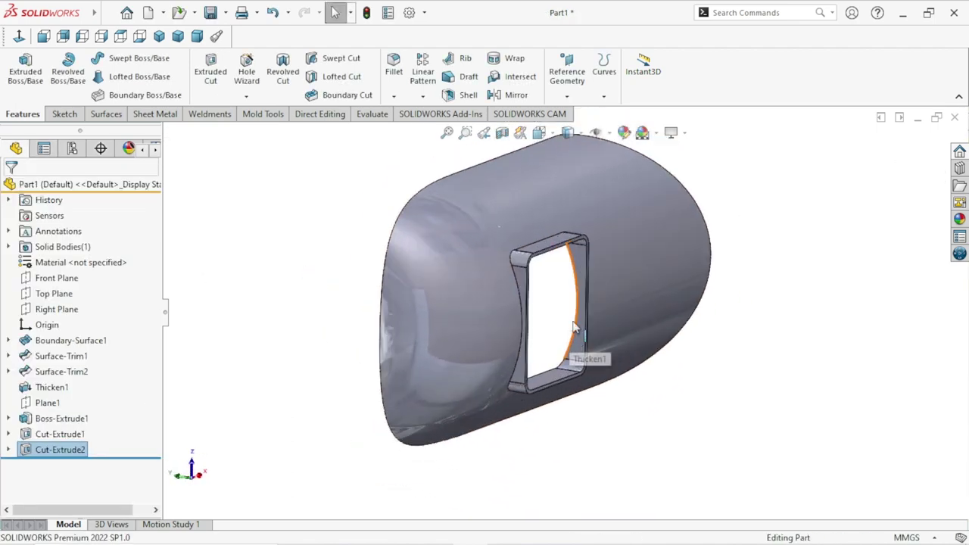
# Step: Undo the second cut on the helmet shell
pyautogui.scroll(-3, 591, 324)
pyautogui.scroll(-1, 583, 318)
pyautogui.scroll(4, 558, 318)
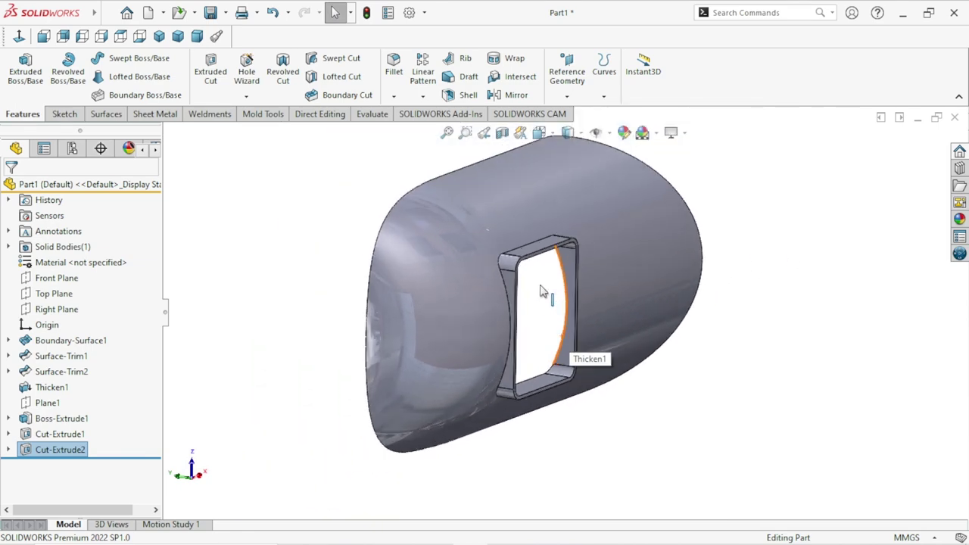
pyautogui.click(814, 333)
pyautogui.click(274, 12)
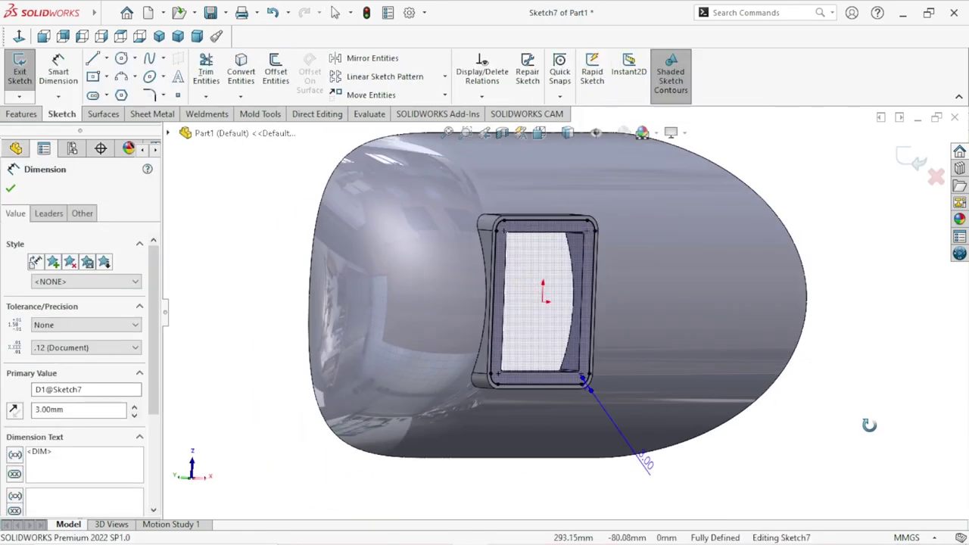
# Step: Start the window cut at a 3.00mm offset from the frame sketch
pyautogui.scroll(-3, 645, 287)
pyautogui.scroll(-2, 644, 291)
pyautogui.scroll(3, 644, 297)
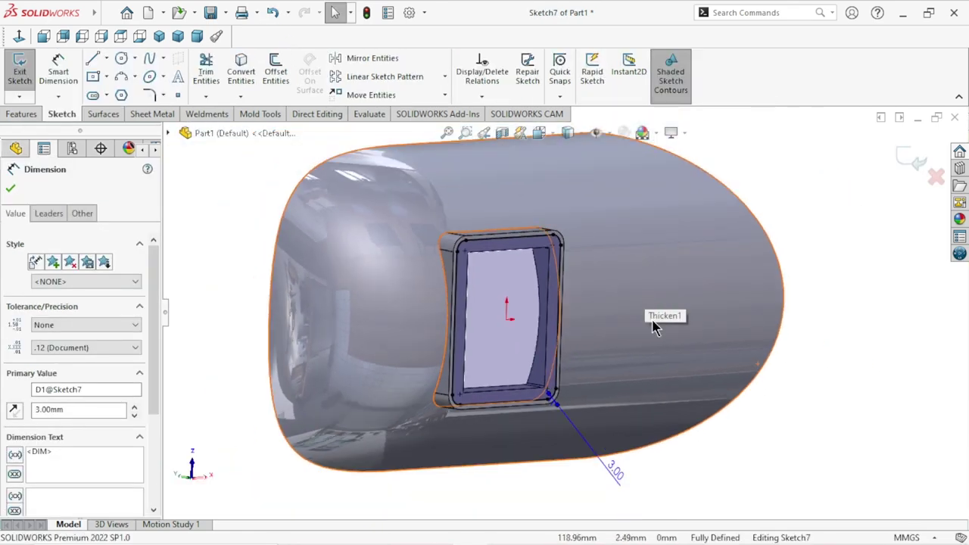
pyautogui.scroll(2, 626, 291)
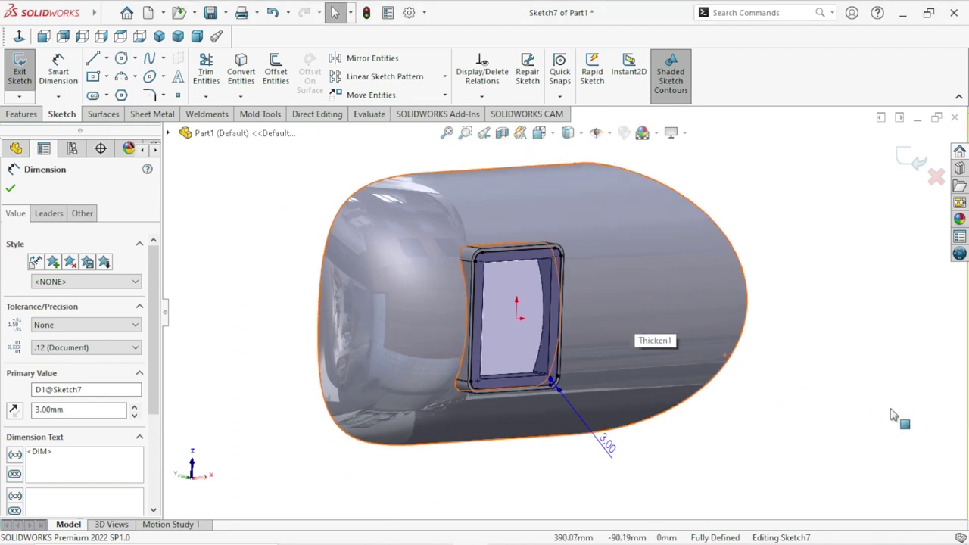
pyautogui.click(836, 390)
pyautogui.moveTo(836, 390); pyautogui.dragTo(828, 346, button='middle')
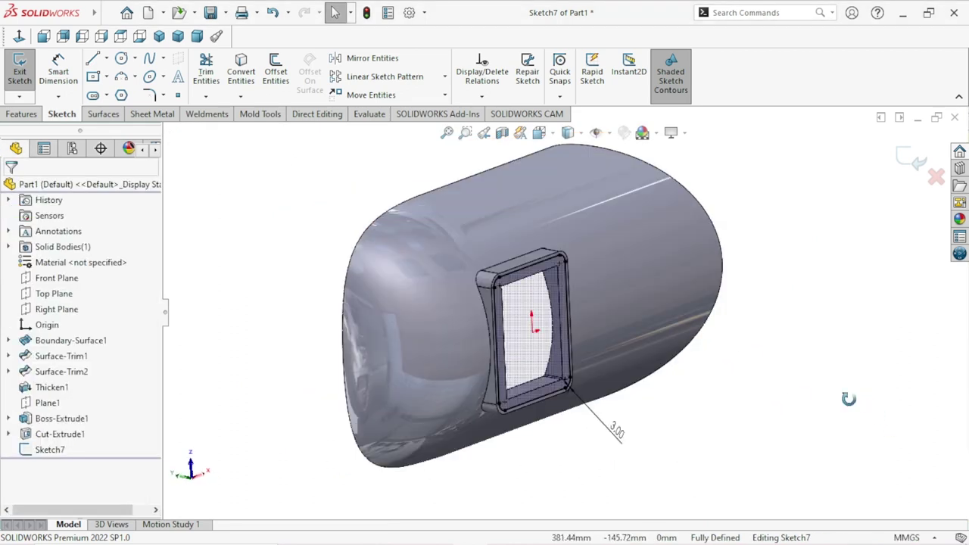
pyautogui.click(31, 115)
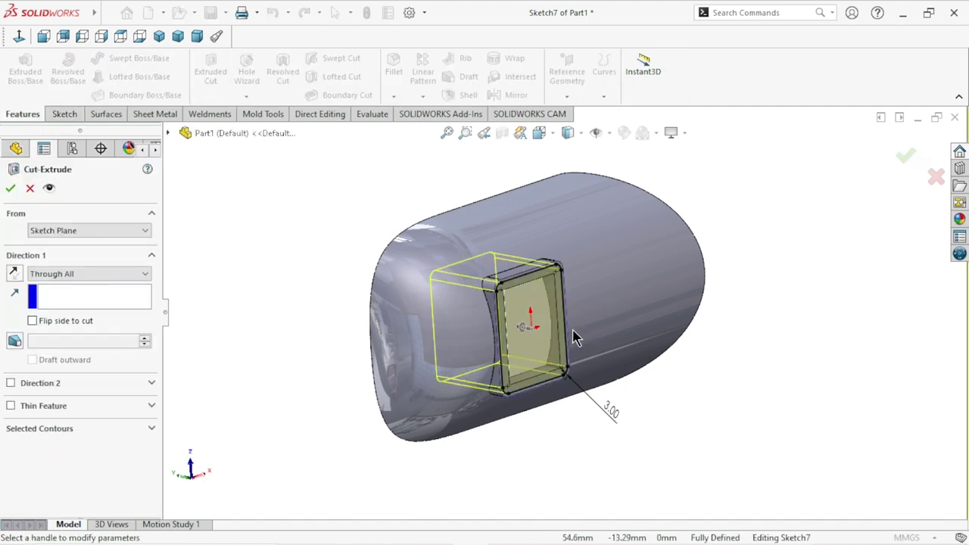
pyautogui.scroll(-3, 553, 316)
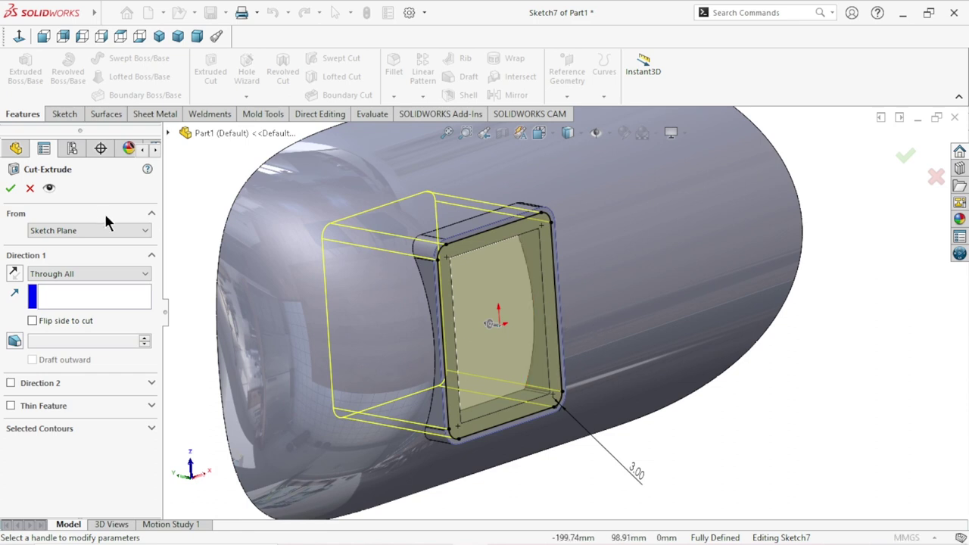
pyautogui.click(138, 236)
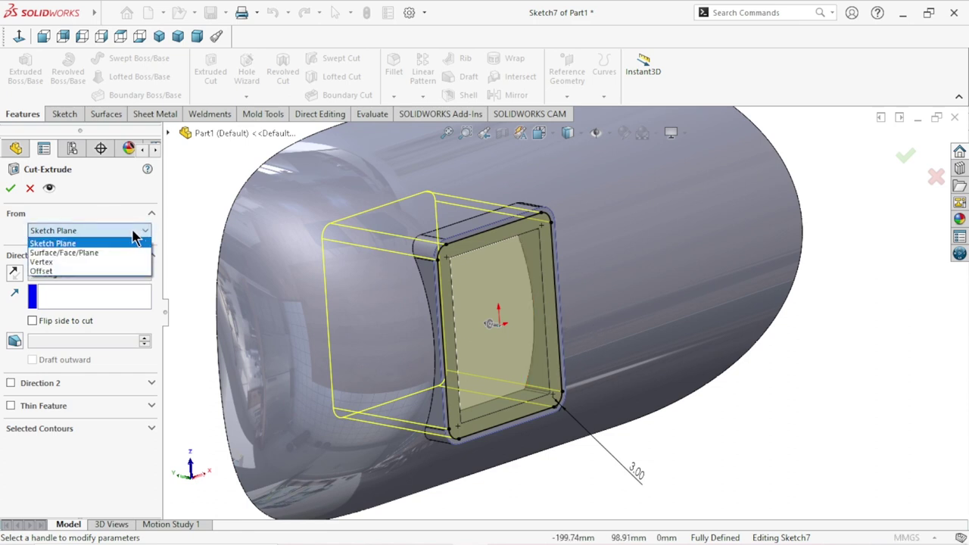
pyautogui.click(65, 271)
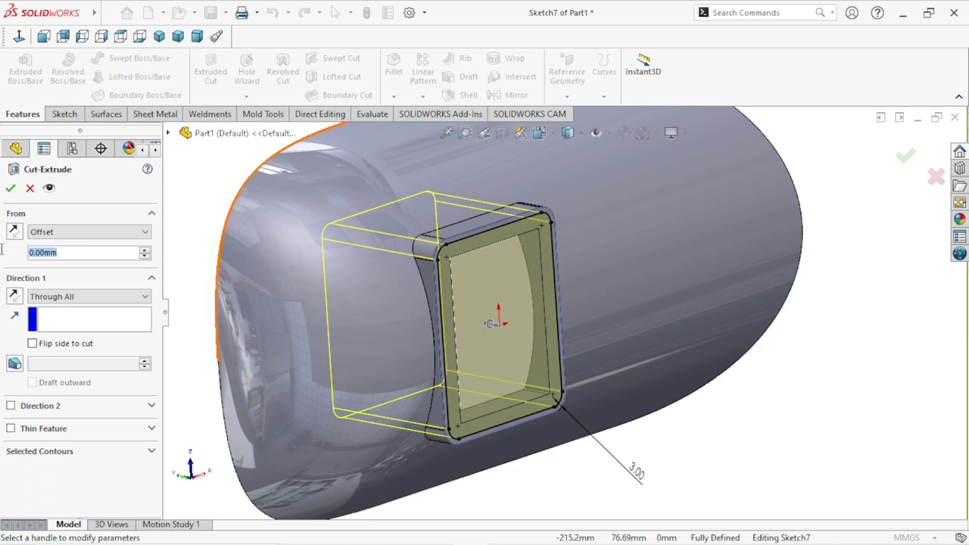
pyautogui.write('3')
pyautogui.press('Return')
# Step: Reverse the offset direction, set the cut to Through All, and confirm it
pyautogui.scroll(-2, 766, 389)
pyautogui.moveTo(875, 424); pyautogui.dragTo(914, 406, button='middle')
pyautogui.scroll(-3, 813, 291)
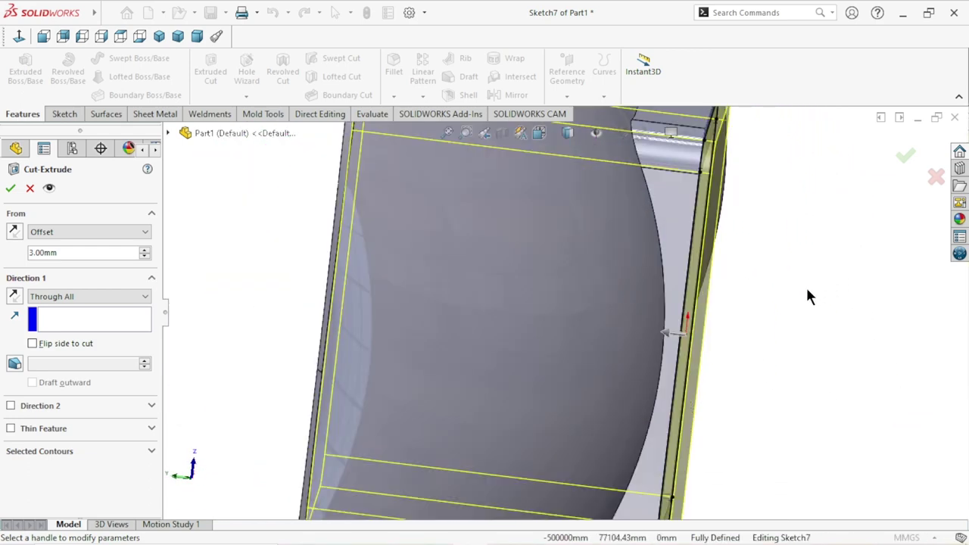
pyautogui.moveTo(793, 292)
pyautogui.mouseDown(button='middle')
pyautogui.moveTo(783, 323)
pyautogui.moveTo(715, 363)
pyautogui.mouseUp(button='middle')
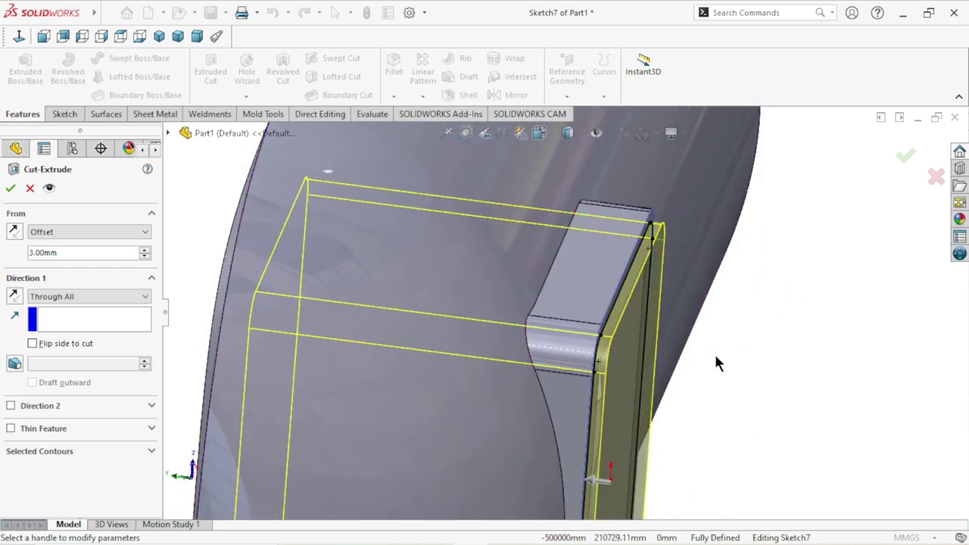
pyautogui.click(94, 303)
pyautogui.click(98, 318)
pyautogui.click(94, 294)
pyautogui.click(75, 307)
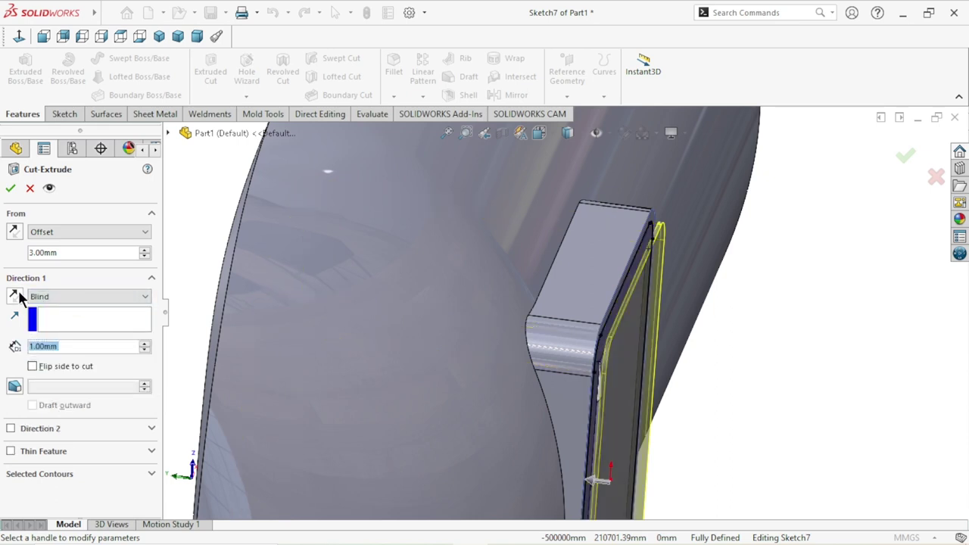
pyautogui.click(13, 232)
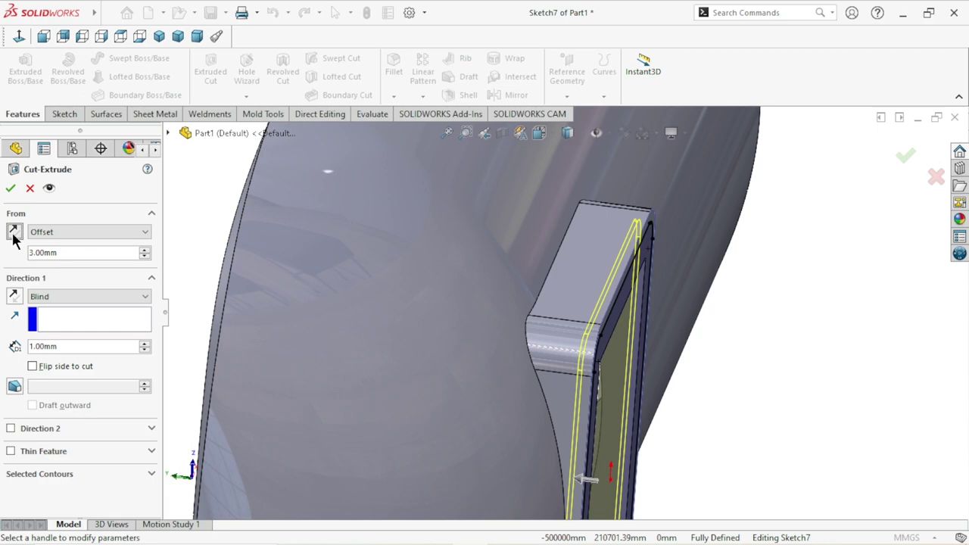
pyautogui.click(95, 297)
pyautogui.click(68, 316)
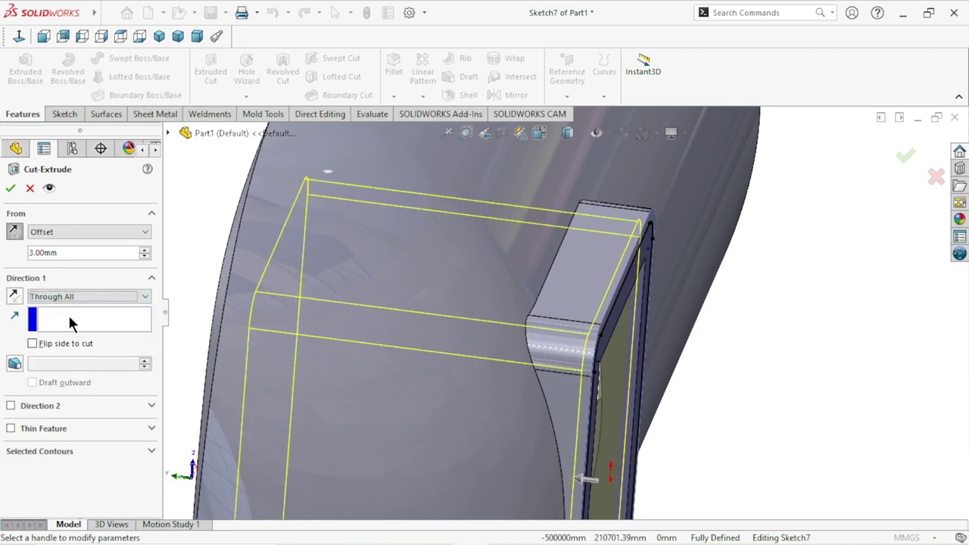
pyautogui.scroll(5, 569, 336)
pyautogui.moveTo(735, 353)
pyautogui.mouseDown(button='middle')
pyautogui.moveTo(557, 372)
pyautogui.moveTo(515, 356)
pyautogui.mouseUp(button='middle')
pyautogui.click(10, 191)
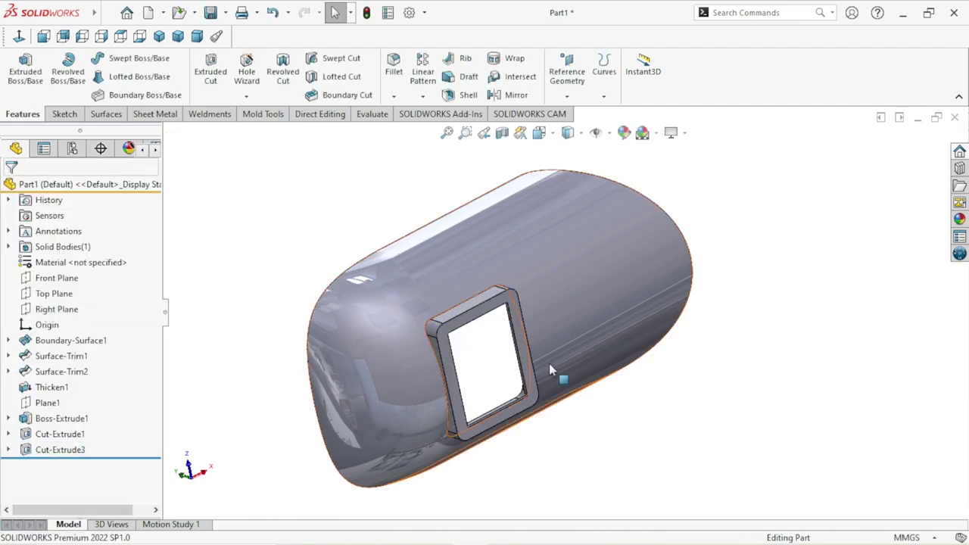
# Step: Orbit the helmet to inspect the new window opening from several sides
pyautogui.scroll(-3, 553, 390)
pyautogui.scroll(5, 548, 401)
pyautogui.moveTo(633, 408)
pyautogui.mouseDown(button='middle')
pyautogui.moveTo(613, 401)
pyautogui.moveTo(674, 371)
pyautogui.moveTo(659, 458)
pyautogui.moveTo(625, 484)
pyautogui.moveTo(634, 407)
pyautogui.moveTo(677, 328)
pyautogui.moveTo(694, 392)
pyautogui.moveTo(649, 404)
pyautogui.moveTo(603, 347)
pyautogui.moveTo(565, 401)
pyautogui.moveTo(434, 400)
pyautogui.moveTo(523, 417)
pyautogui.moveTo(444, 318)
pyautogui.moveTo(434, 381)
pyautogui.moveTo(513, 282)
pyautogui.mouseUp(button='middle')
pyautogui.scroll(-2, 512, 282)
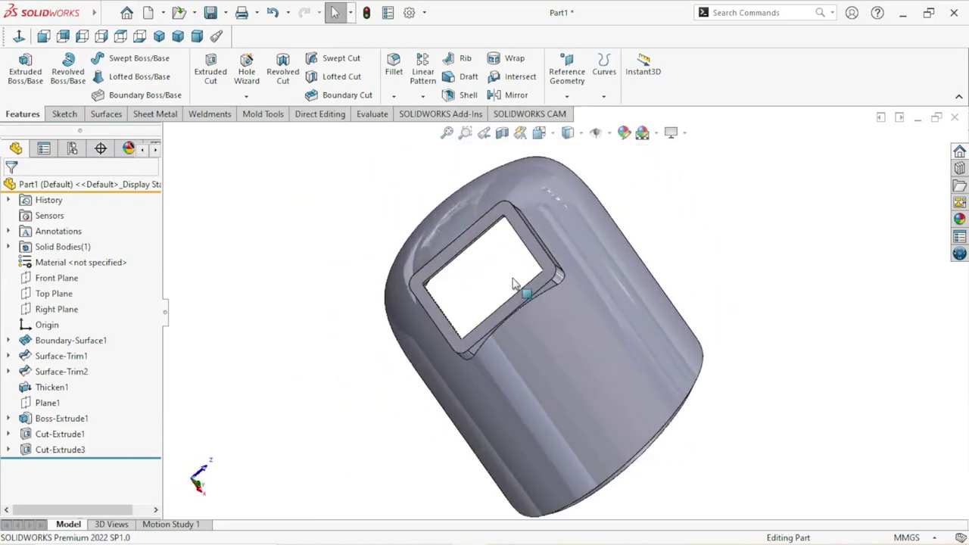
pyautogui.moveTo(731, 327)
pyautogui.mouseDown(button='middle')
pyautogui.moveTo(752, 340)
pyautogui.moveTo(762, 367)
pyautogui.moveTo(722, 367)
pyautogui.mouseUp(button='middle')
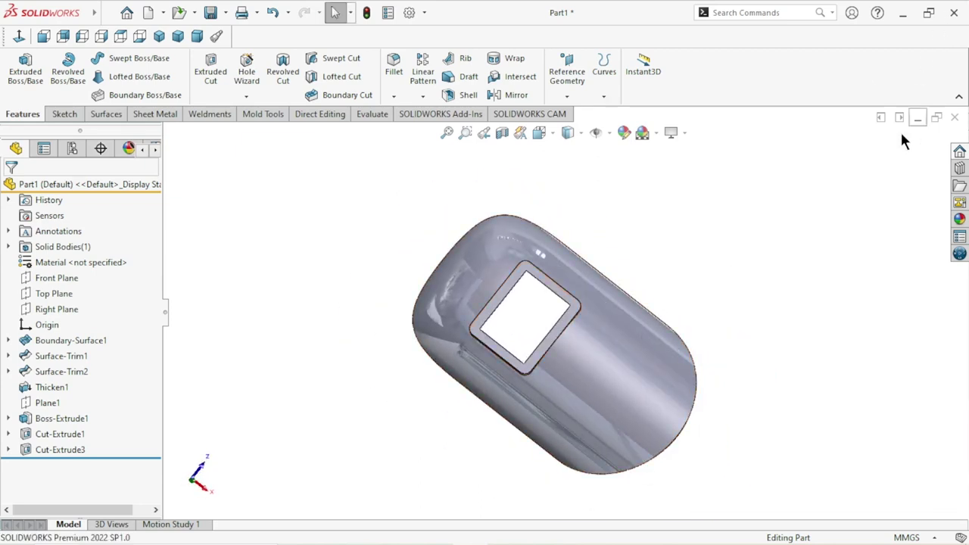
pyautogui.moveTo(629, 375)
pyautogui.mouseDown(button='middle')
pyautogui.moveTo(584, 330)
pyautogui.moveTo(744, 270)
pyautogui.moveTo(708, 270)
pyautogui.moveTo(627, 202)
pyautogui.moveTo(573, 324)
pyautogui.moveTo(602, 215)
pyautogui.moveTo(730, 278)
pyautogui.mouseUp(button='middle')
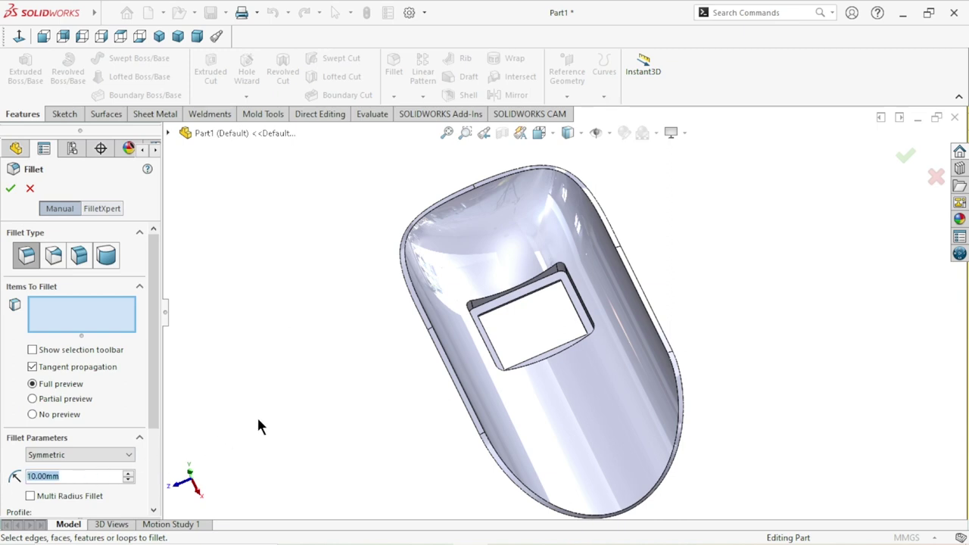
# Step: Round the window opening's top edge with a 10mm fillet
pyautogui.moveTo(764, 341)
pyautogui.mouseDown(button='middle')
pyautogui.moveTo(835, 288)
pyautogui.moveTo(764, 320)
pyautogui.mouseUp(button='middle')
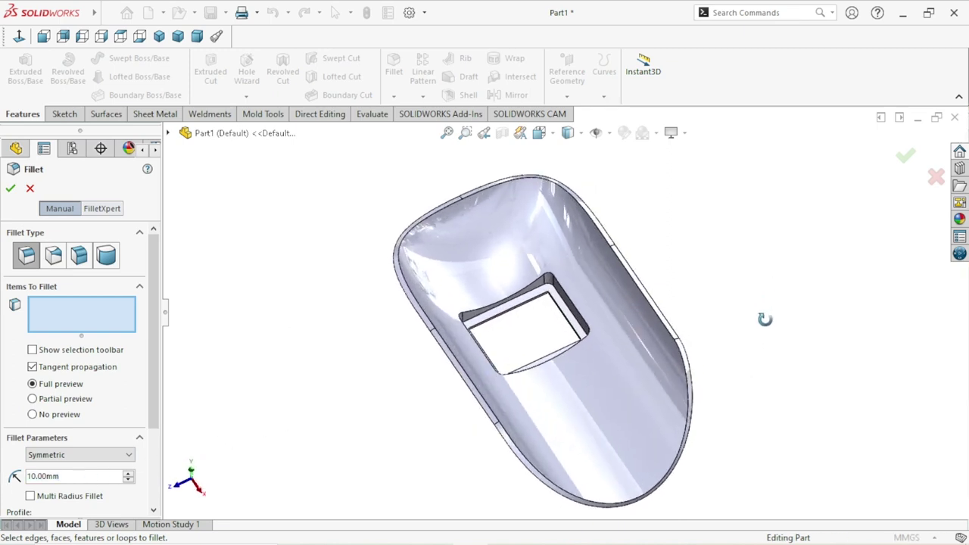
pyautogui.scroll(-3, 534, 328)
pyautogui.scroll(-2, 497, 293)
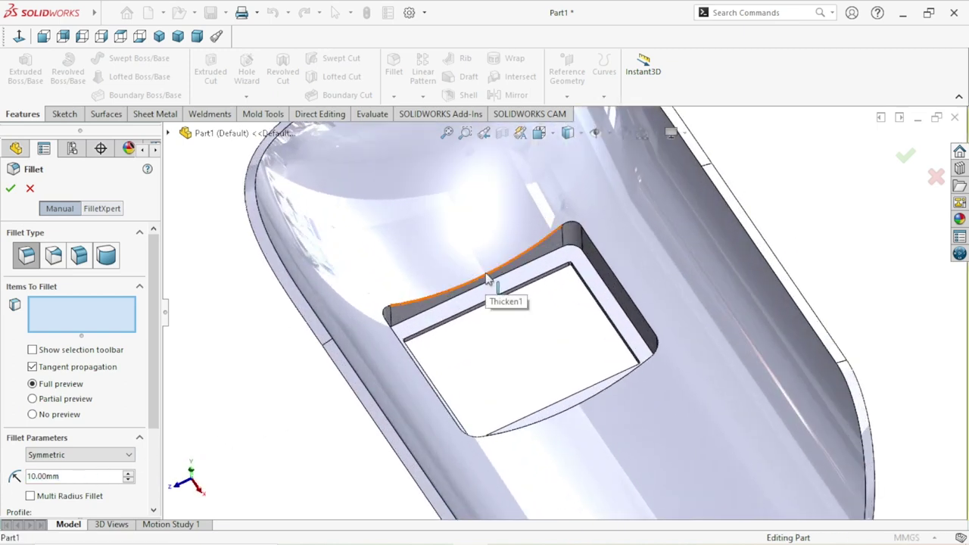
pyautogui.click(488, 279)
pyautogui.scroll(2, 544, 360)
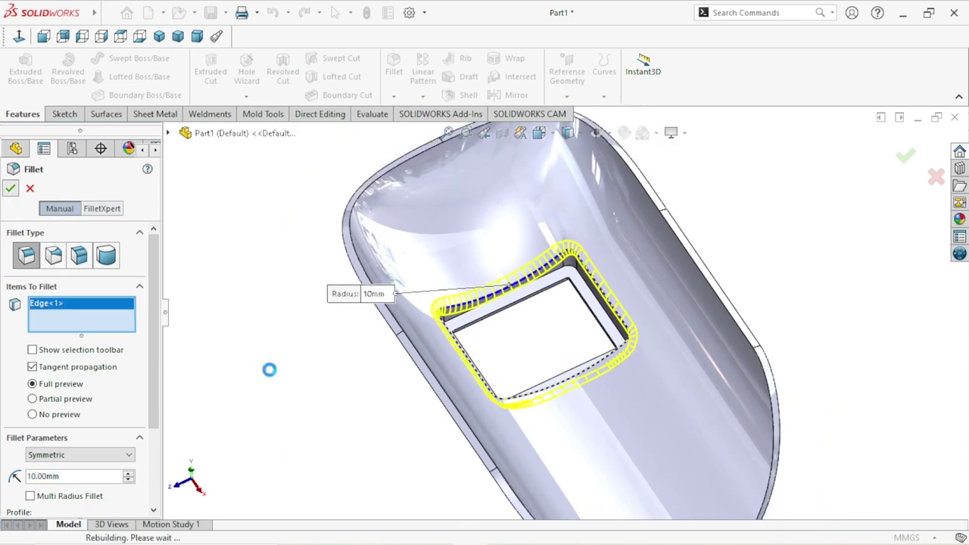
pyautogui.press('Return')
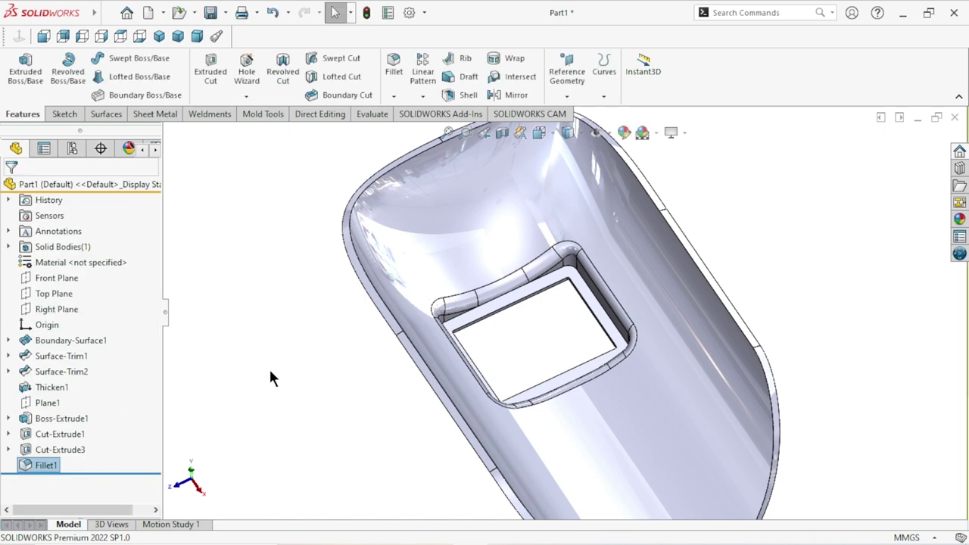
# Step: Deselect the new fillet and orbit to inspect the inner cavity
pyautogui.scroll(2, 685, 399)
pyautogui.scroll(1, 617, 366)
pyautogui.moveTo(778, 377)
pyautogui.mouseDown(button='middle')
pyautogui.moveTo(824, 275)
pyautogui.moveTo(850, 253)
pyautogui.moveTo(856, 277)
pyautogui.moveTo(843, 333)
pyautogui.moveTo(826, 346)
pyautogui.moveTo(799, 415)
pyautogui.moveTo(757, 432)
pyautogui.moveTo(696, 386)
pyautogui.moveTo(677, 457)
pyautogui.moveTo(772, 389)
pyautogui.moveTo(815, 326)
pyautogui.moveTo(818, 287)
pyautogui.mouseUp(button='middle')
pyautogui.scroll(-2, 665, 352)
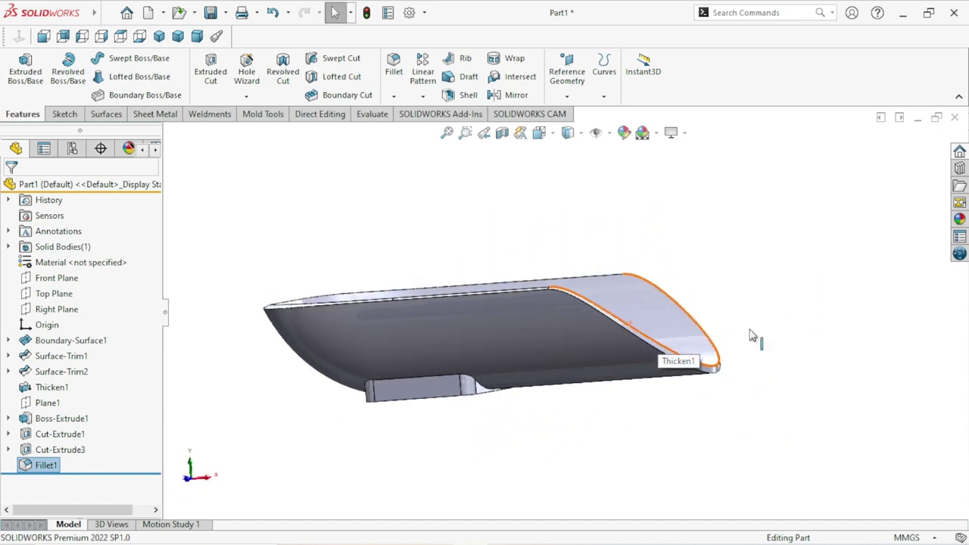
pyautogui.click(765, 376)
pyautogui.moveTo(766, 376)
pyautogui.mouseDown(button='middle')
pyautogui.moveTo(729, 399)
pyautogui.moveTo(755, 424)
pyautogui.moveTo(707, 435)
pyautogui.moveTo(703, 464)
pyautogui.mouseUp(button='middle')
pyautogui.scroll(2, 616, 378)
pyautogui.scroll(-2, 733, 313)
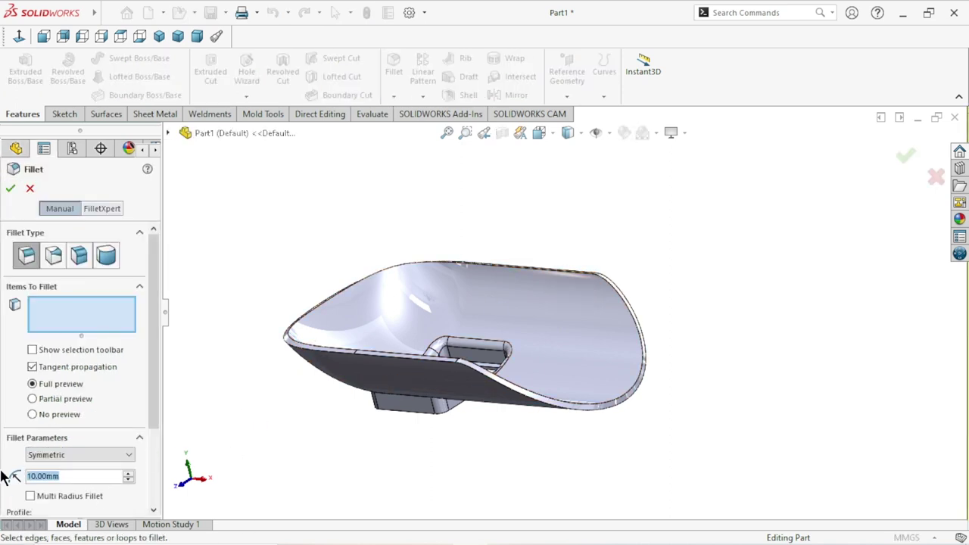
# Step: Apply a 1mm fillet to the shell's outer rim face
pyautogui.write('1')
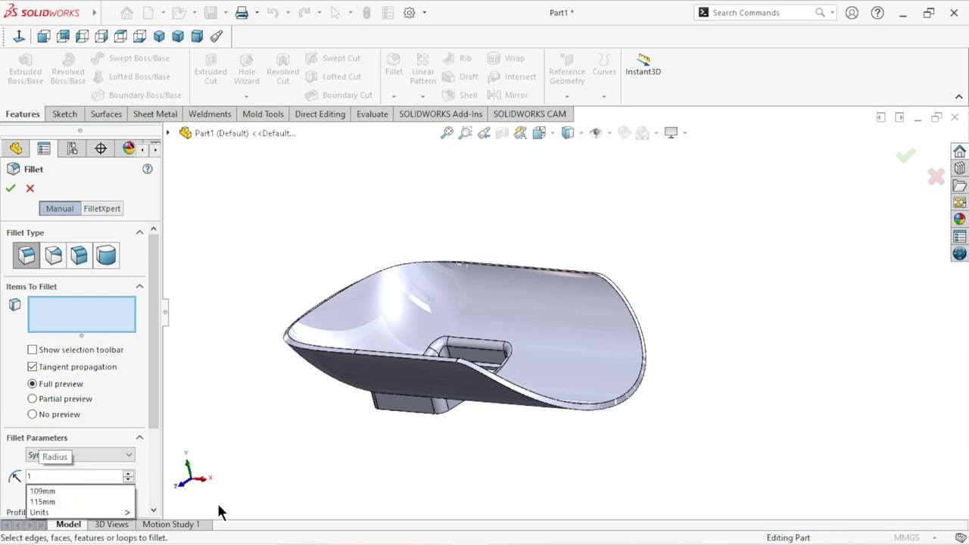
pyautogui.press('Return')
pyautogui.scroll(-5, 646, 389)
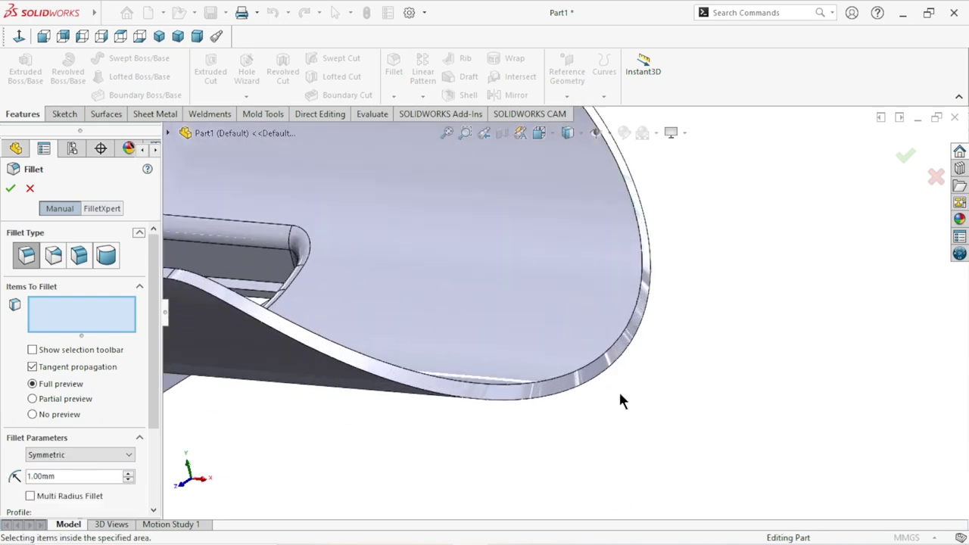
pyautogui.click(528, 400)
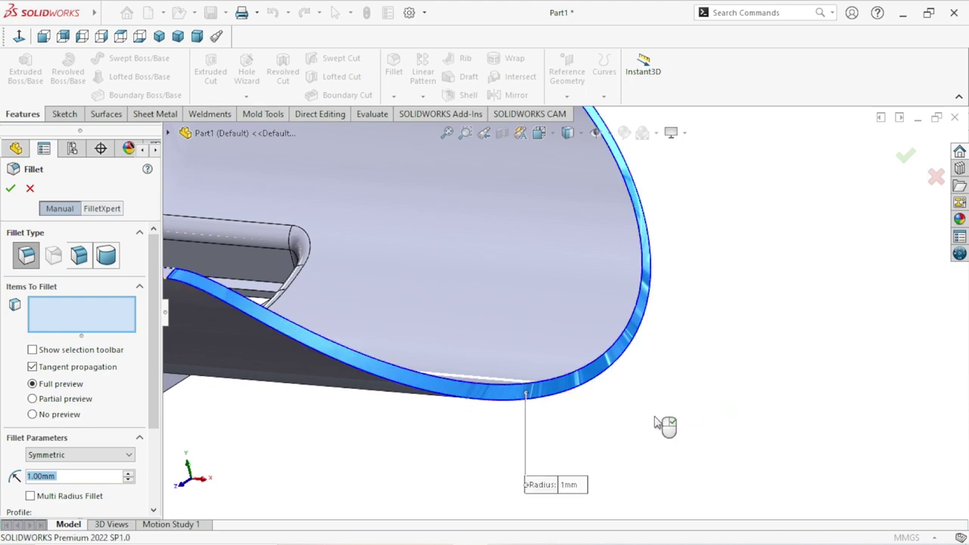
pyautogui.scroll(3, 666, 426)
pyautogui.moveTo(569, 389)
pyautogui.mouseDown(button='middle')
pyautogui.moveTo(666, 366)
pyautogui.moveTo(659, 393)
pyautogui.mouseUp(button='middle')
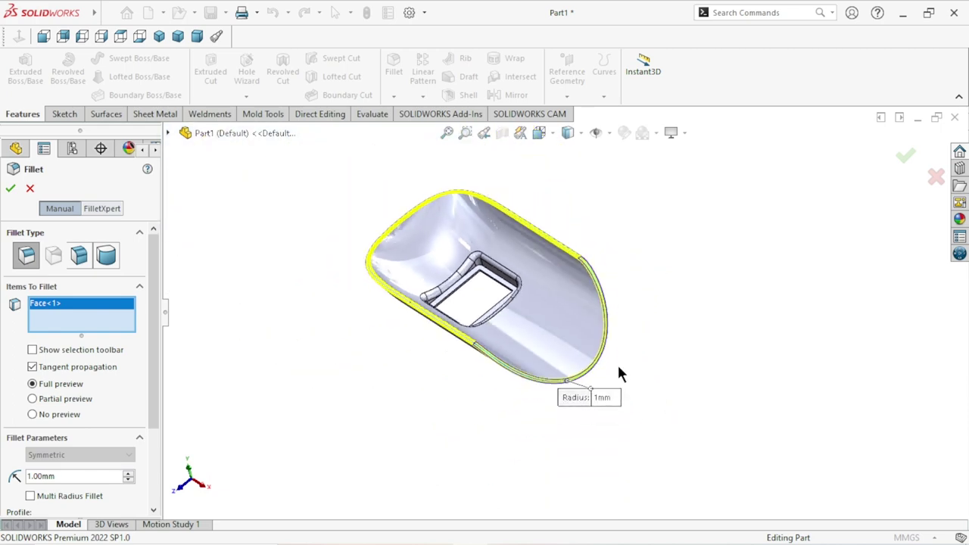
pyautogui.scroll(-2, 495, 271)
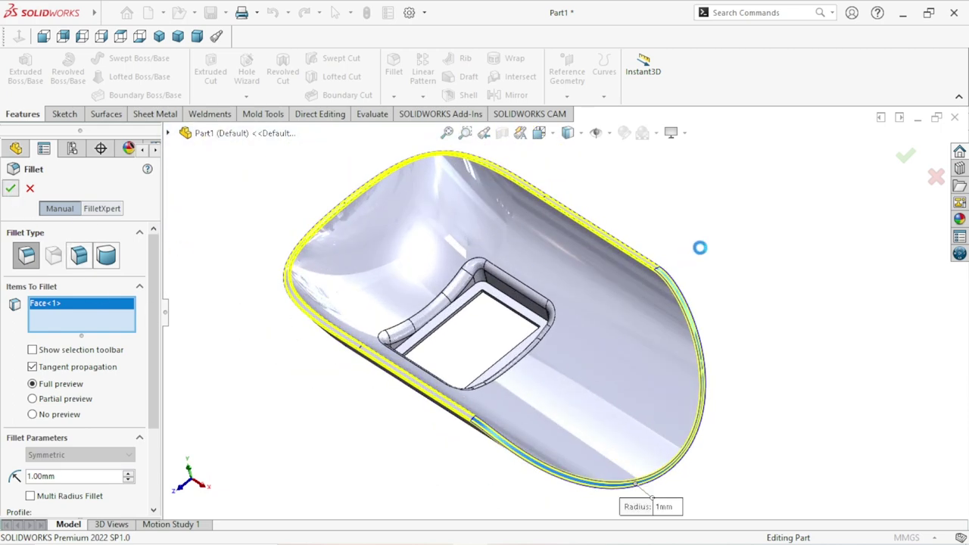
pyautogui.press('Return')
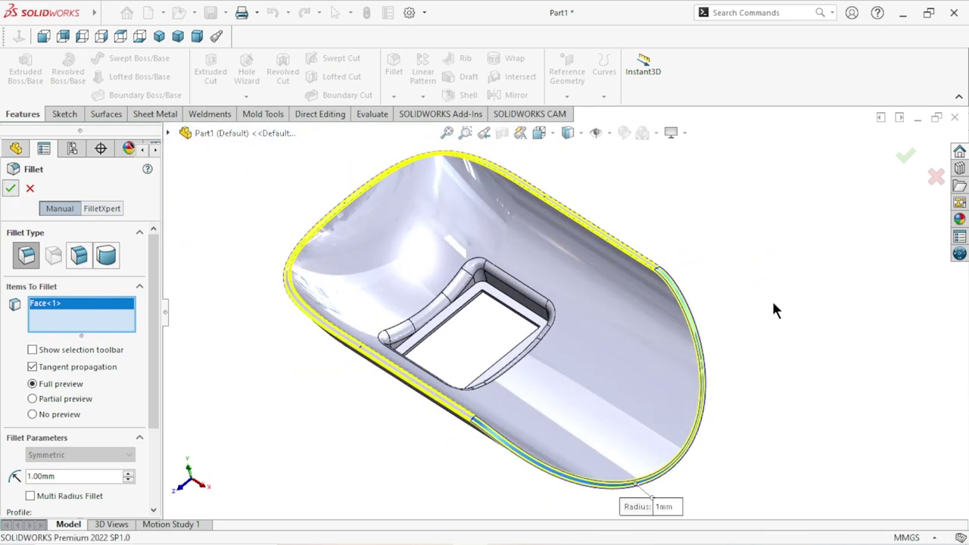
# Step: Orbit to a front three-quarter view to inspect the rounded rim
pyautogui.scroll(-3, 647, 412)
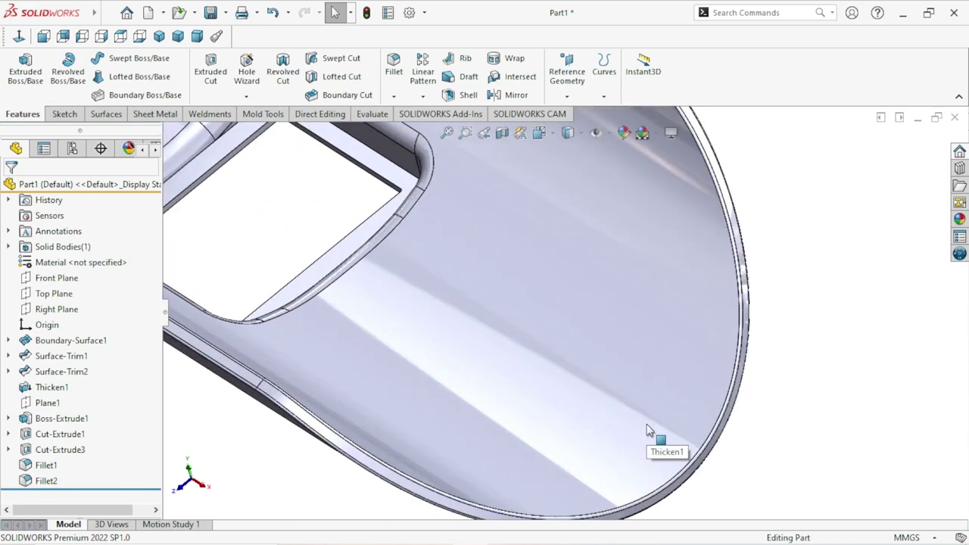
pyautogui.scroll(5, 647, 432)
pyautogui.moveTo(530, 411)
pyautogui.mouseDown(button='middle')
pyautogui.moveTo(406, 385)
pyautogui.moveTo(507, 252)
pyautogui.mouseUp(button='middle')
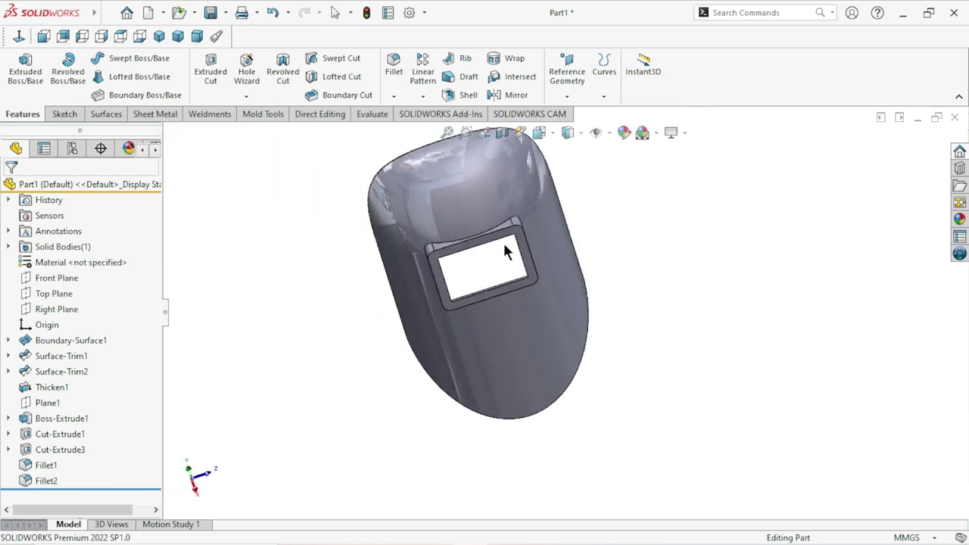
pyautogui.scroll(-2, 501, 265)
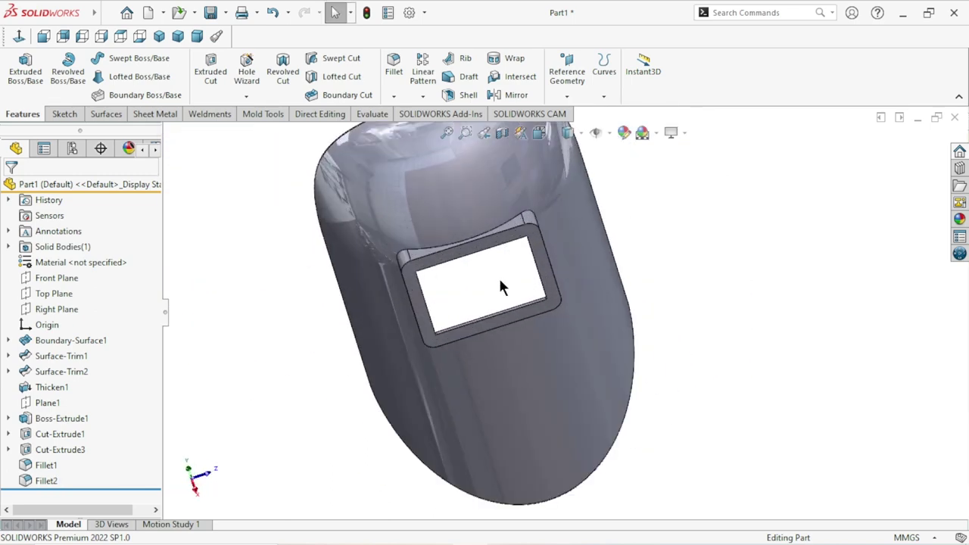
pyautogui.moveTo(584, 353); pyautogui.dragTo(530, 288, button='middle')
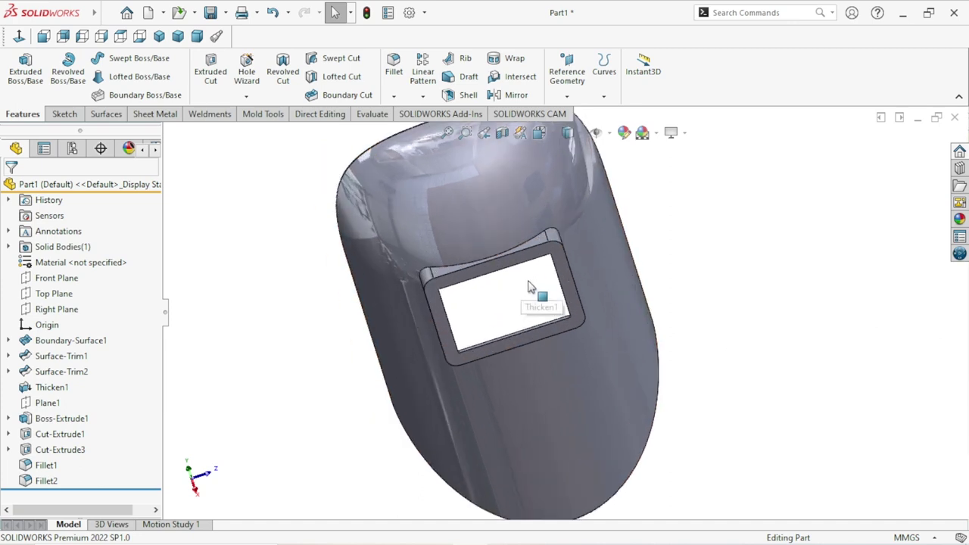
pyautogui.moveTo(732, 316)
pyautogui.mouseDown(button='middle')
pyautogui.moveTo(752, 277)
pyautogui.moveTo(743, 315)
pyautogui.mouseUp(button='middle')
pyautogui.scroll(2, 676, 335)
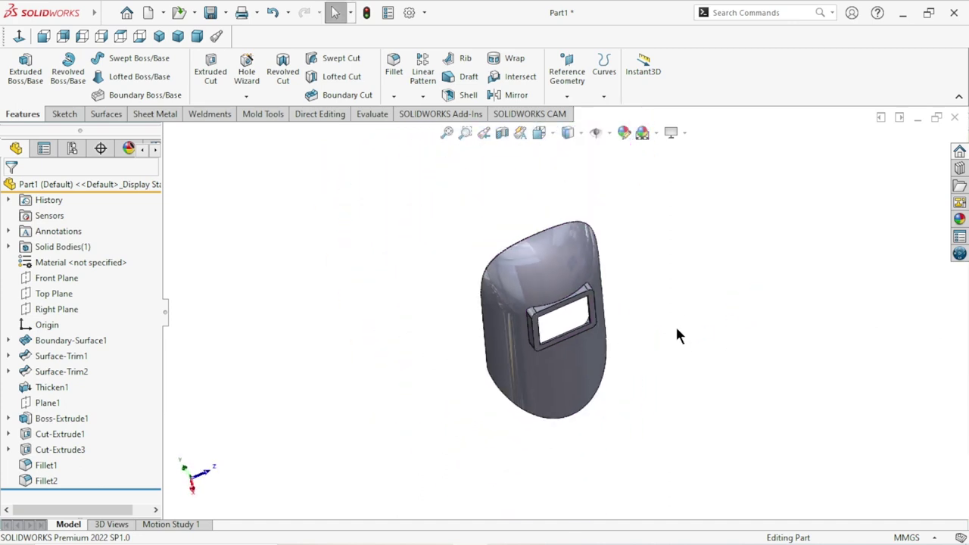
pyautogui.scroll(-3, 579, 322)
pyautogui.scroll(-3, 550, 361)
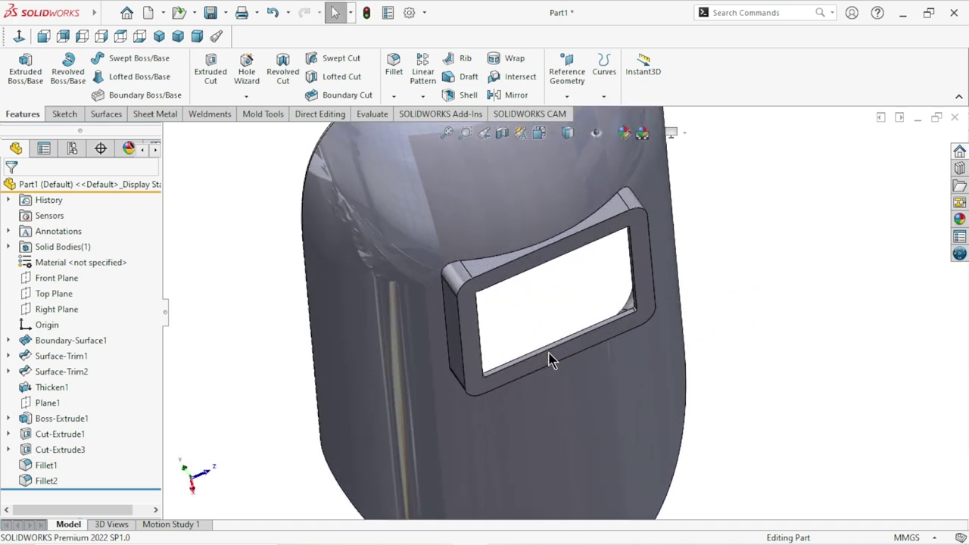
# Step: Select the window frame's front and inner edge loops for a new fillet
pyautogui.click(395, 74)
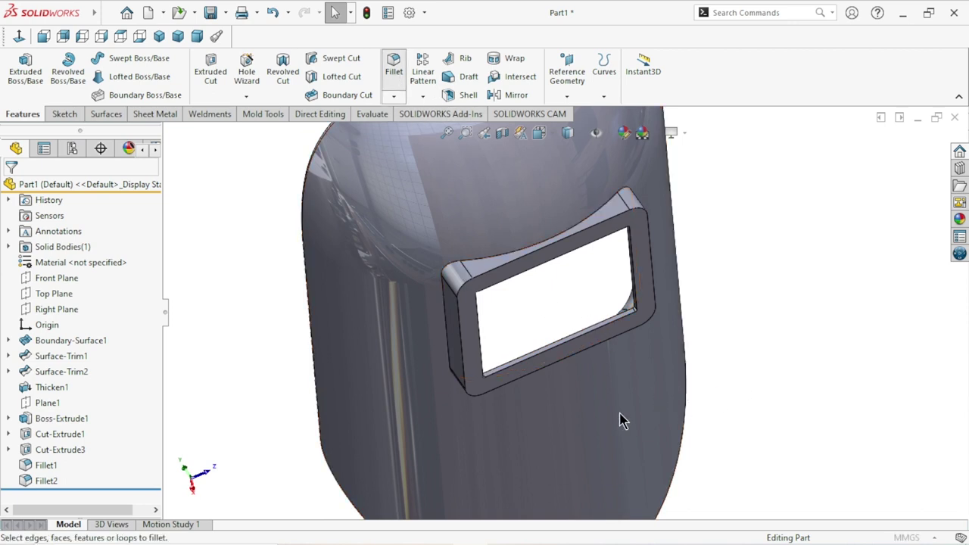
pyautogui.moveTo(519, 386); pyautogui.dragTo(545, 363, button='middle')
pyautogui.scroll(-3, 511, 331)
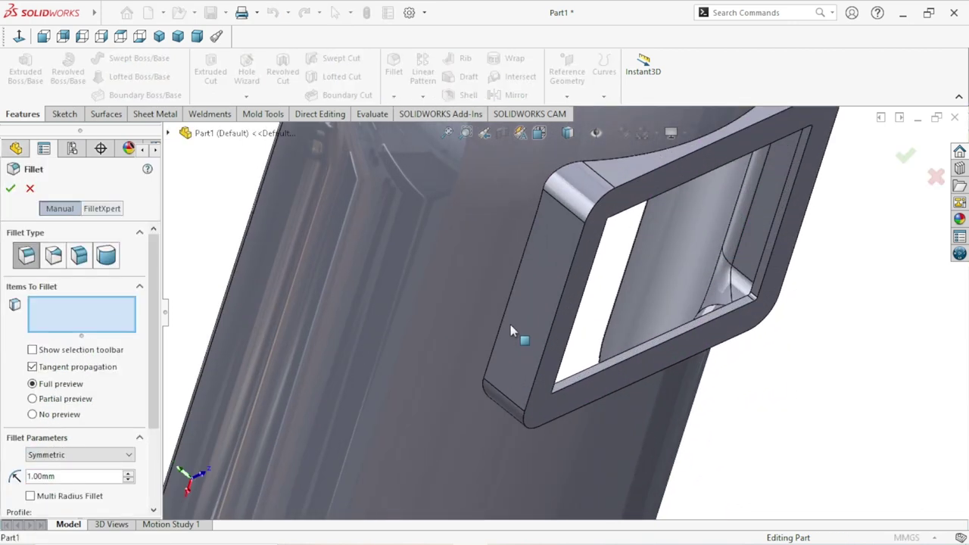
pyautogui.click(515, 288)
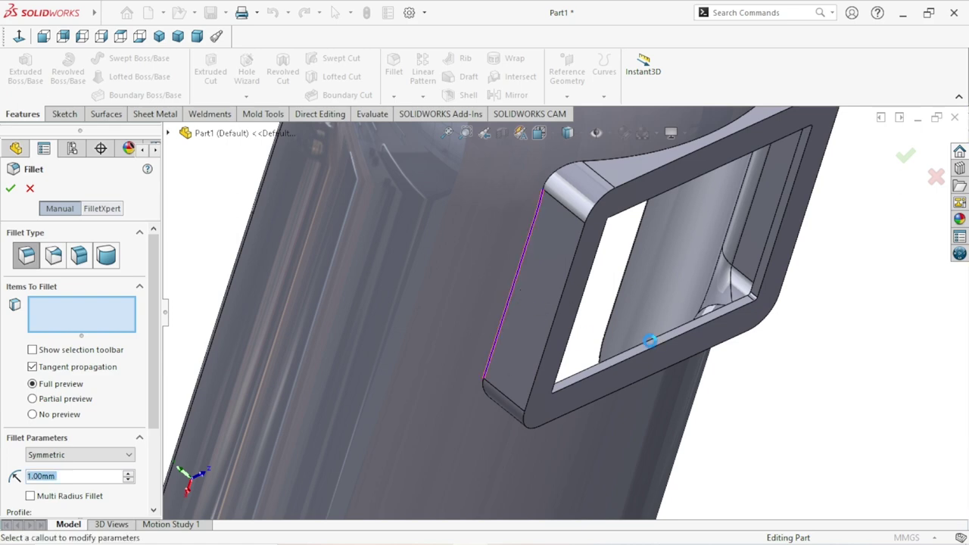
pyautogui.moveTo(651, 347)
pyautogui.mouseDown(button='middle')
pyautogui.moveTo(743, 335)
pyautogui.moveTo(726, 302)
pyautogui.moveTo(684, 290)
pyautogui.moveTo(661, 299)
pyautogui.mouseUp(button='middle')
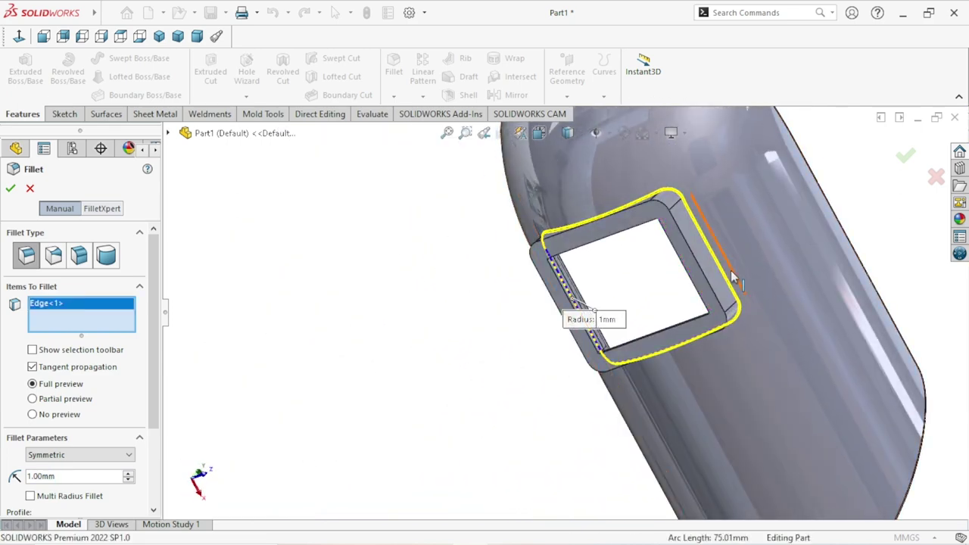
pyautogui.scroll(-3, 632, 273)
pyautogui.click(643, 261)
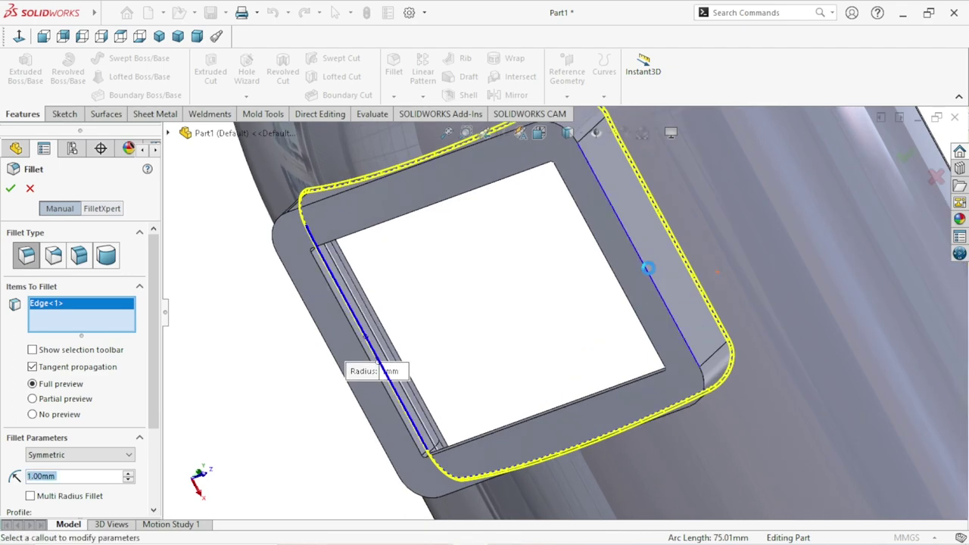
pyautogui.click(671, 362)
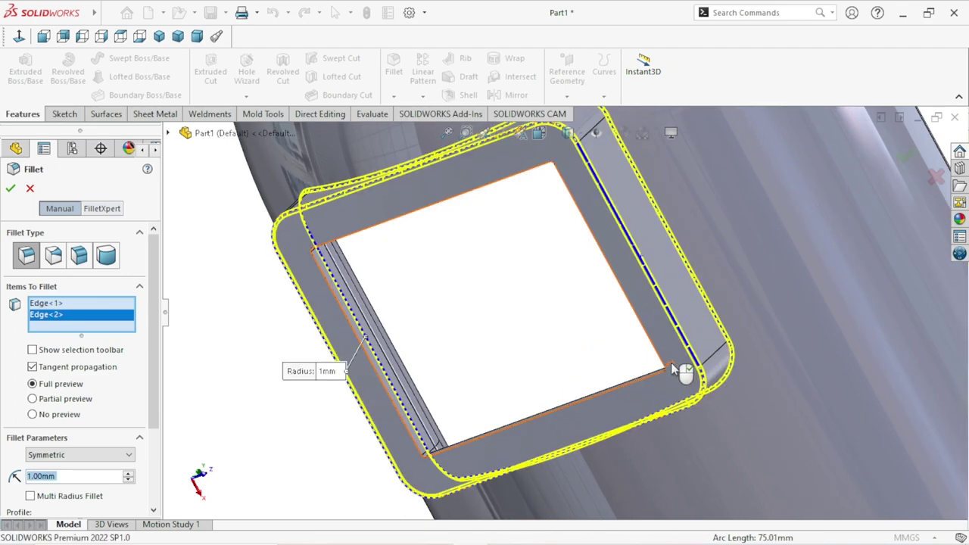
# Step: Drop the second edge from the selection and set the fillet radius to 2 mm
pyautogui.scroll(2, 674, 367)
pyautogui.scroll(2, 671, 366)
pyautogui.scroll(1, 618, 371)
pyautogui.scroll(-3, 517, 366)
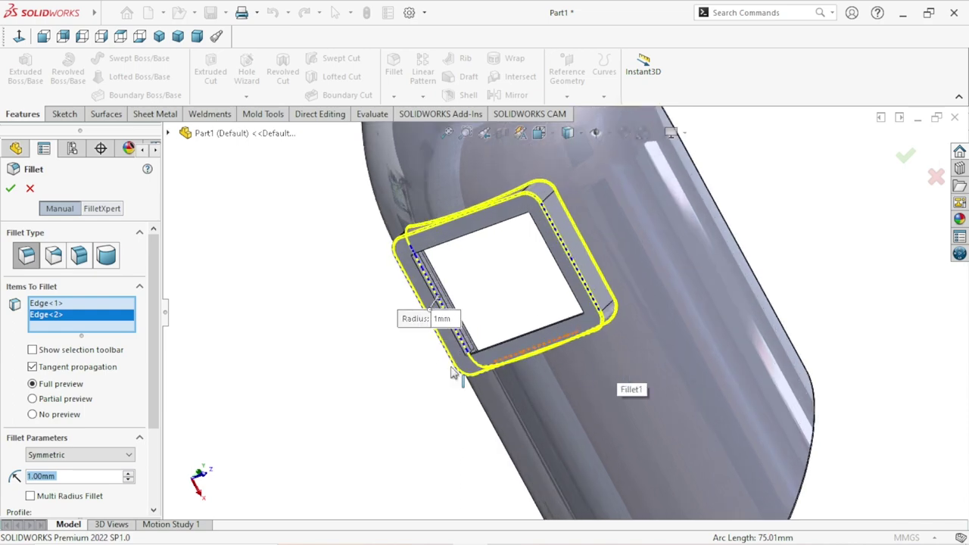
pyautogui.moveTo(354, 390)
pyautogui.mouseDown(button='middle')
pyautogui.moveTo(417, 432)
pyautogui.moveTo(441, 398)
pyautogui.moveTo(431, 378)
pyautogui.moveTo(448, 317)
pyautogui.moveTo(417, 374)
pyautogui.moveTo(423, 391)
pyautogui.moveTo(442, 397)
pyautogui.moveTo(406, 387)
pyautogui.mouseUp(button='middle')
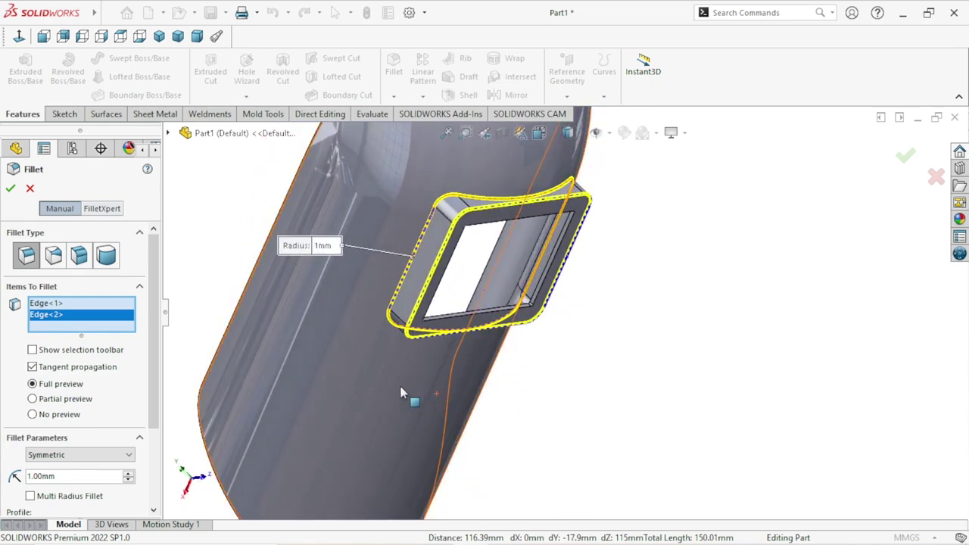
pyautogui.rightClick(76, 319)
pyautogui.click(101, 337)
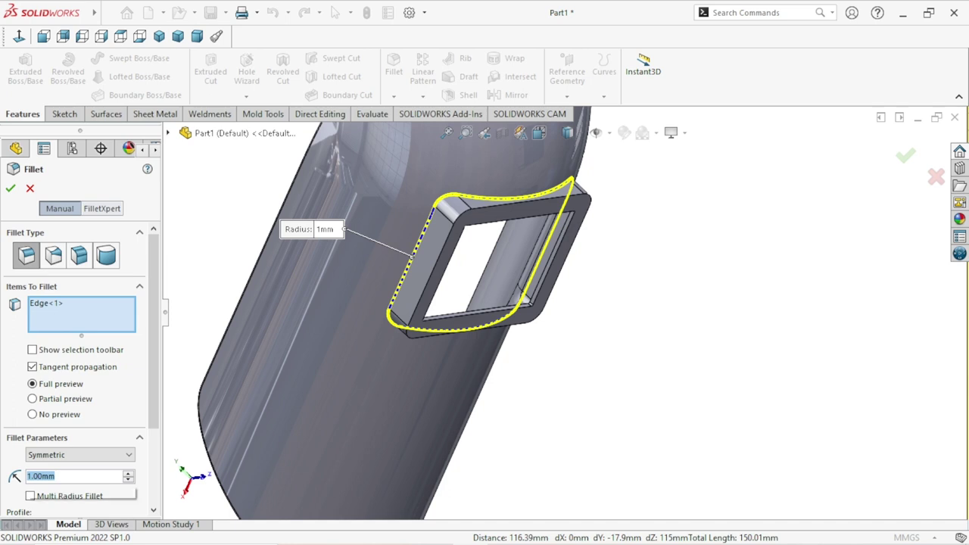
pyautogui.write('2')
pyautogui.press('Return')
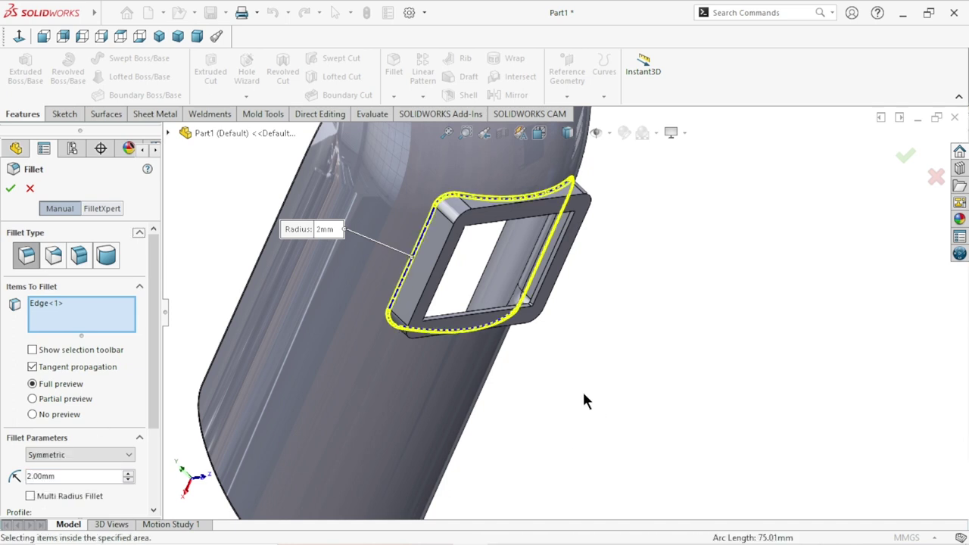
# Step: Fillet the top window edge loop at 1 mm
pyautogui.moveTo(583, 401); pyautogui.dragTo(508, 309, button='middle')
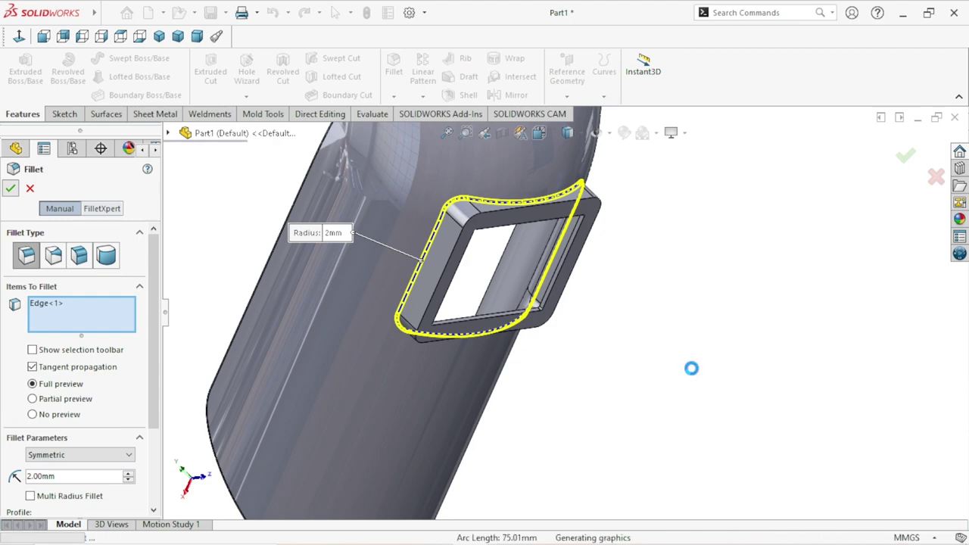
pyautogui.scroll(-2, 490, 297)
pyautogui.moveTo(664, 360)
pyautogui.mouseDown(button='middle')
pyautogui.moveTo(659, 303)
pyautogui.moveTo(562, 320)
pyautogui.moveTo(647, 354)
pyautogui.mouseUp(button='middle')
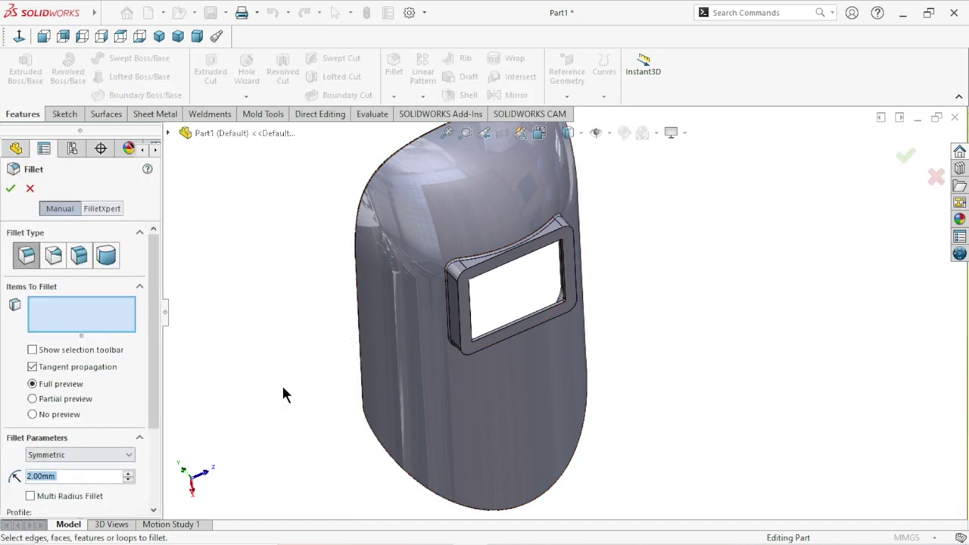
pyautogui.write('1')
pyautogui.press('Return')
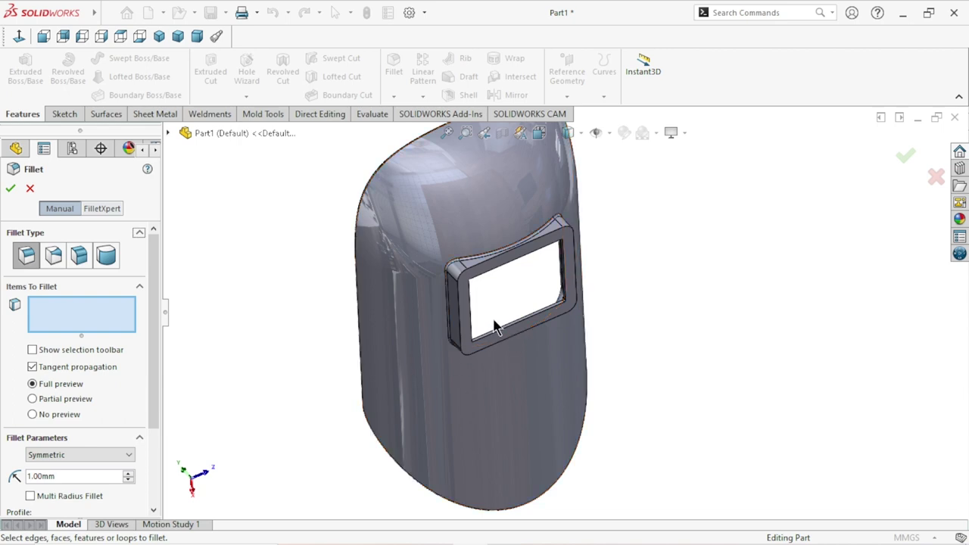
pyautogui.scroll(-4, 555, 284)
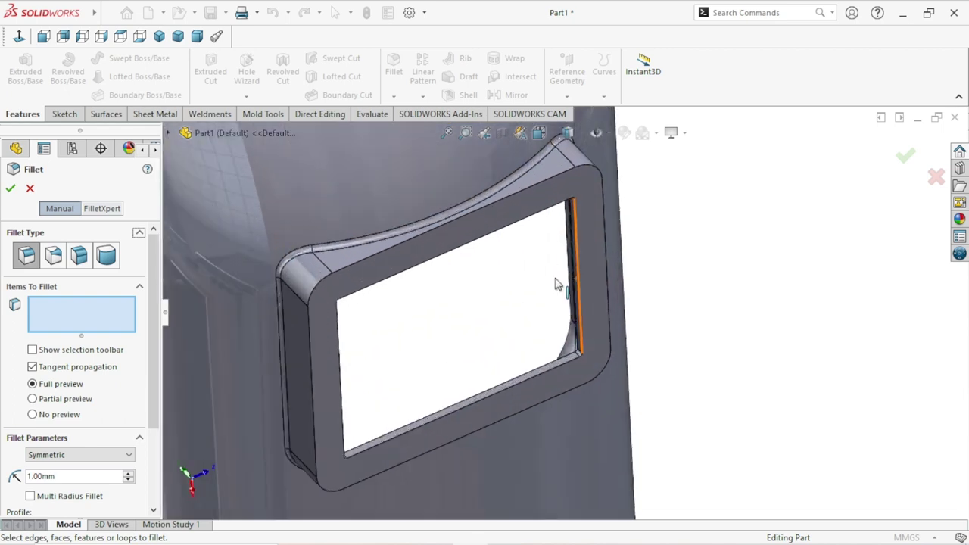
pyautogui.click(364, 259)
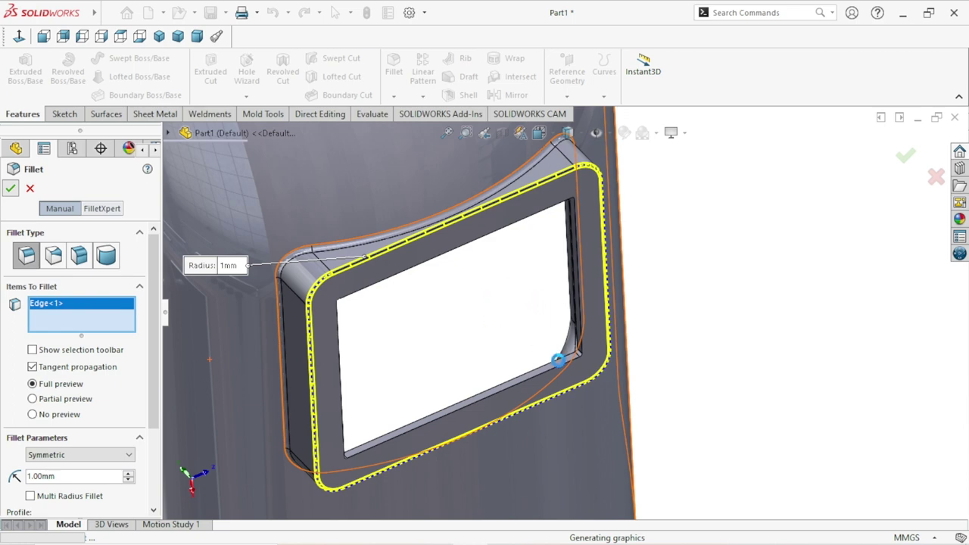
pyautogui.scroll(3, 532, 373)
pyautogui.scroll(2, 523, 372)
pyautogui.scroll(-3, 509, 325)
pyautogui.moveTo(776, 332)
pyautogui.mouseDown(button='middle')
pyautogui.moveTo(688, 357)
pyautogui.moveTo(729, 274)
pyautogui.moveTo(650, 348)
pyautogui.mouseUp(button='middle')
pyautogui.scroll(3, 649, 348)
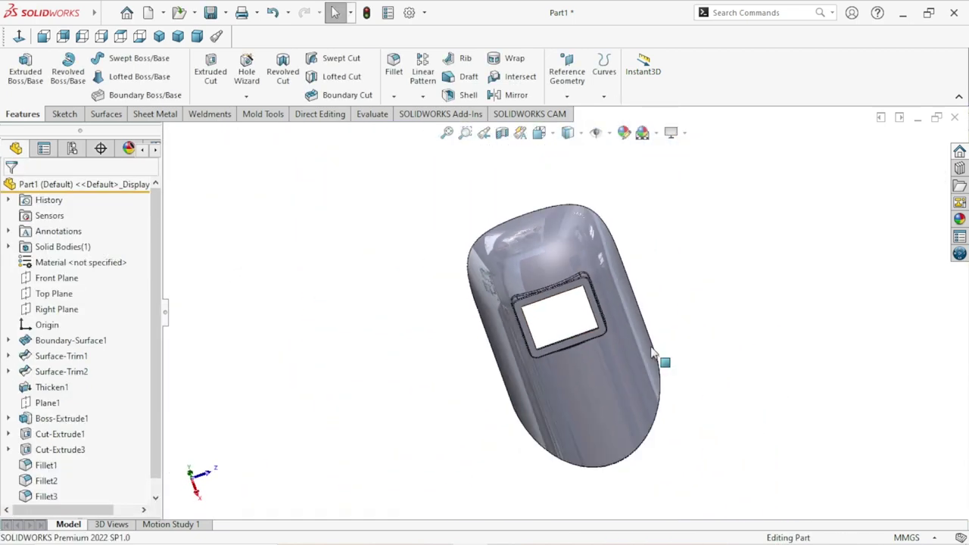
pyautogui.moveTo(767, 388)
pyautogui.mouseDown(button='middle')
pyautogui.moveTo(696, 324)
pyautogui.moveTo(744, 253)
pyautogui.moveTo(739, 326)
pyautogui.mouseUp(button='middle')
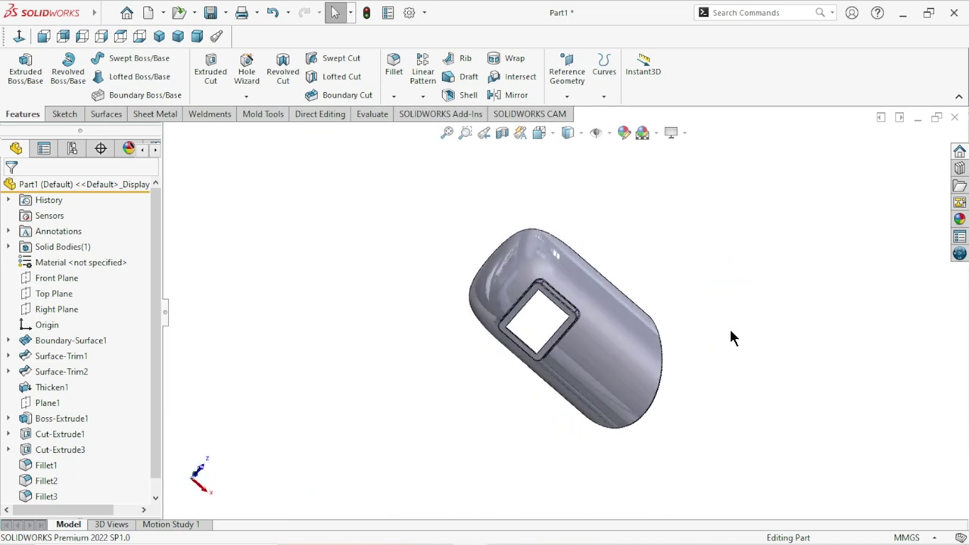
pyautogui.scroll(-3, 595, 342)
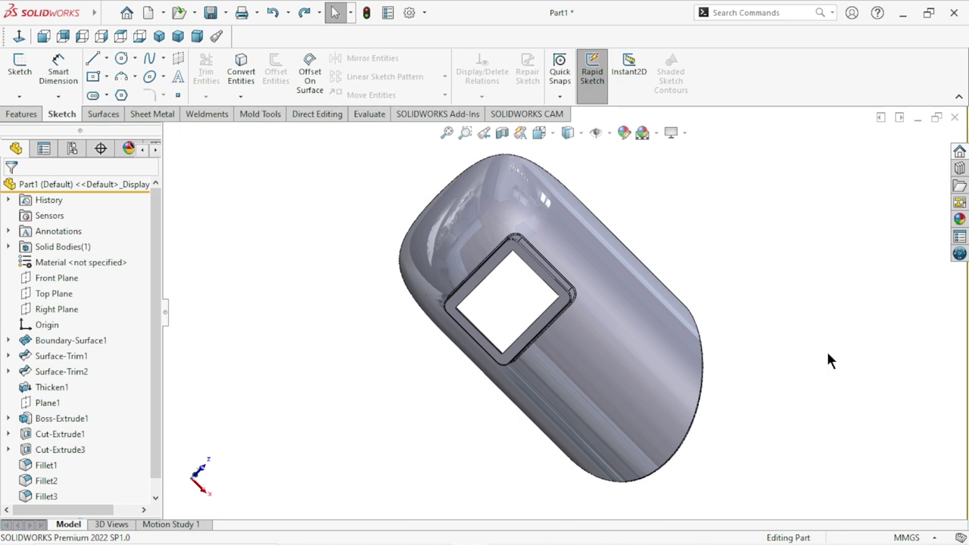
pyautogui.scroll(2, 722, 347)
pyautogui.scroll(2, 671, 341)
pyautogui.moveTo(670, 341)
pyautogui.mouseDown(button='middle')
pyautogui.moveTo(713, 324)
pyautogui.moveTo(607, 331)
pyautogui.moveTo(691, 371)
pyautogui.moveTo(762, 313)
pyautogui.mouseUp(button='middle')
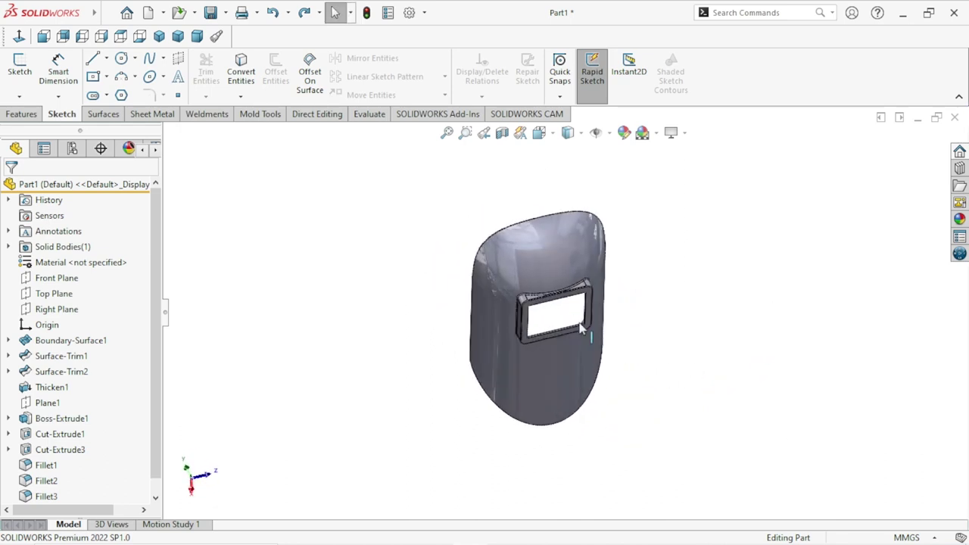
pyautogui.click(536, 384)
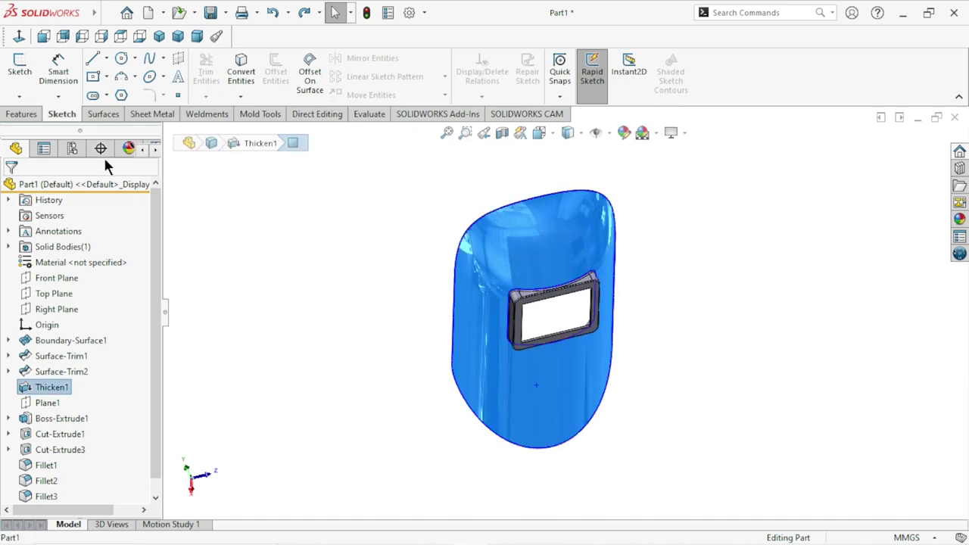
pyautogui.click(277, 300)
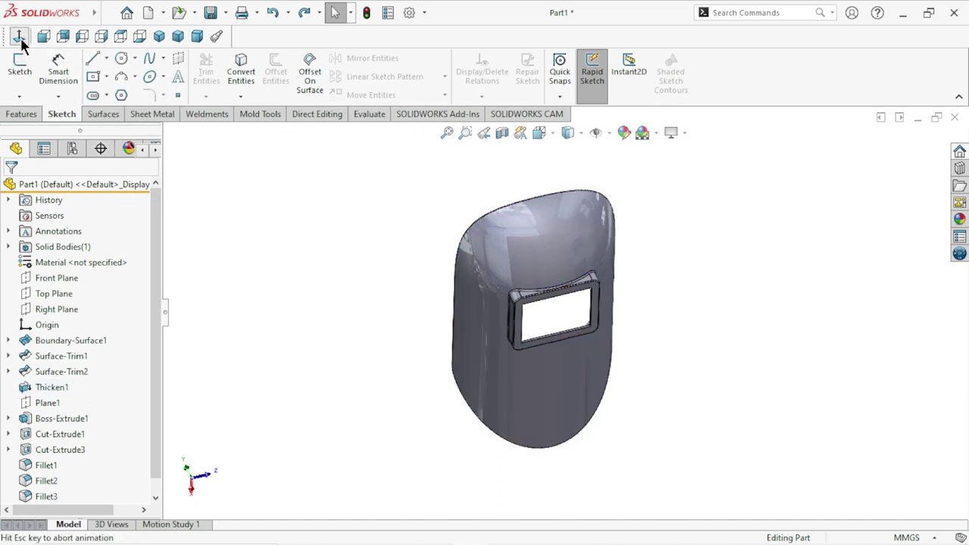
pyautogui.click(19, 36)
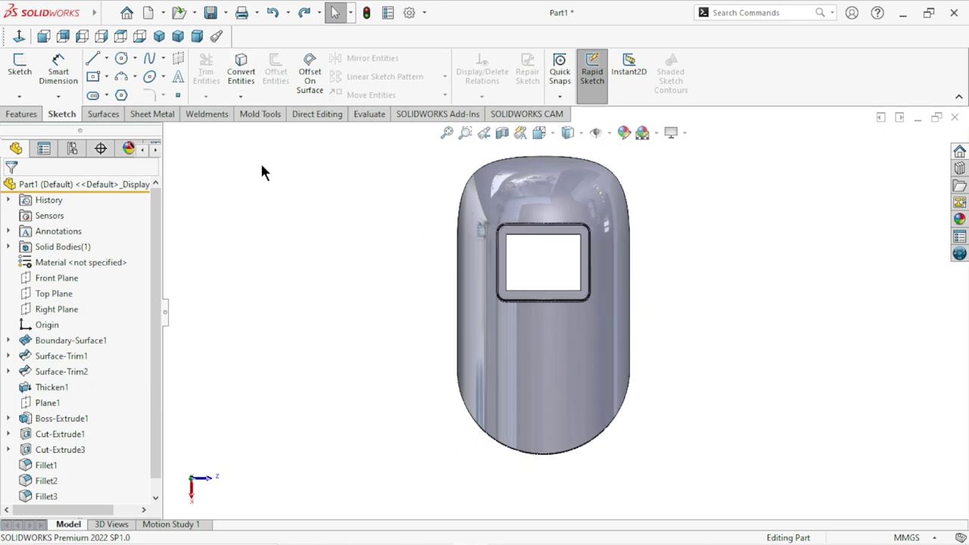
pyautogui.click(34, 113)
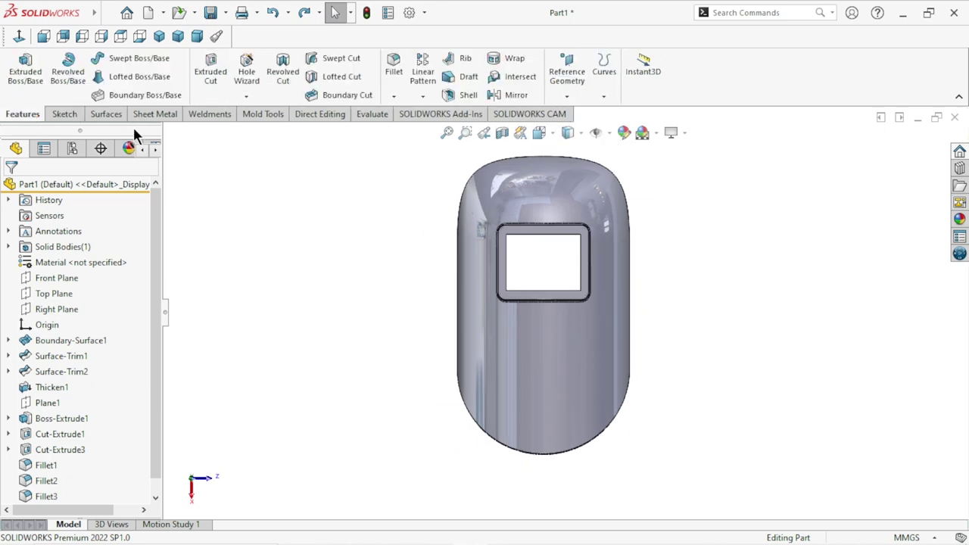
# Step: Start a Hole Wizard hole with ISO standard, CTSK Flat ISO 7046-1 type, size M5
pyautogui.click(255, 82)
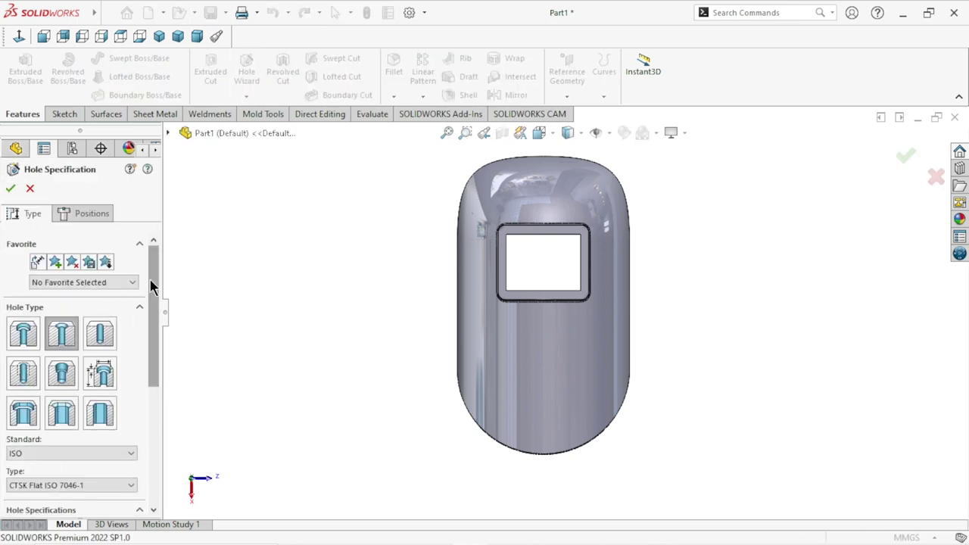
pyautogui.moveTo(150, 286); pyautogui.dragTo(157, 309)
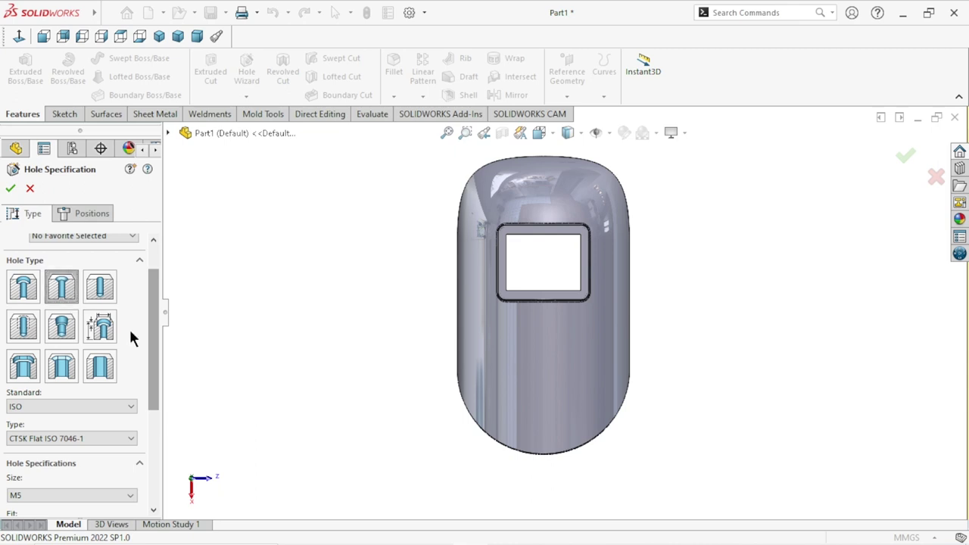
pyautogui.moveTo(155, 326); pyautogui.dragTo(160, 356)
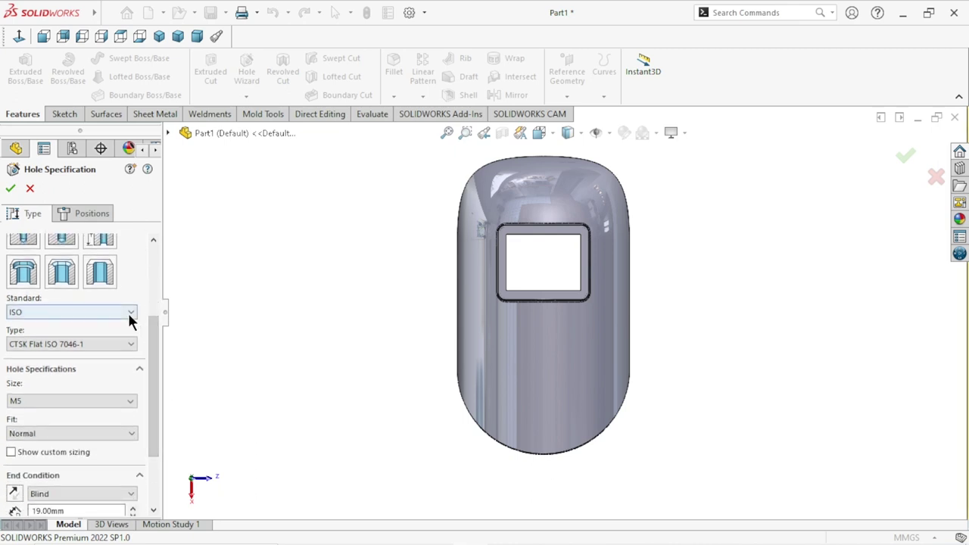
pyautogui.click(129, 313)
pyautogui.click(48, 362)
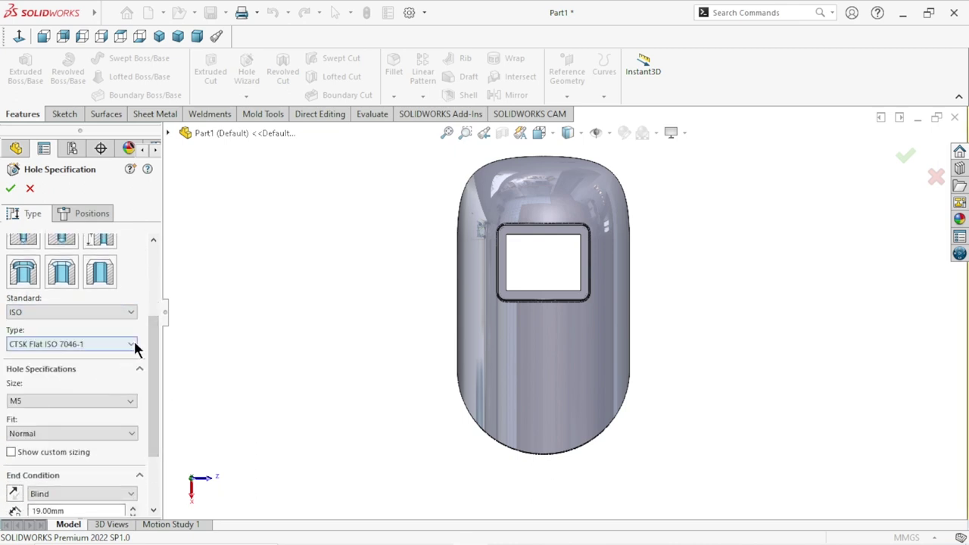
pyautogui.click(133, 344)
pyautogui.click(88, 356)
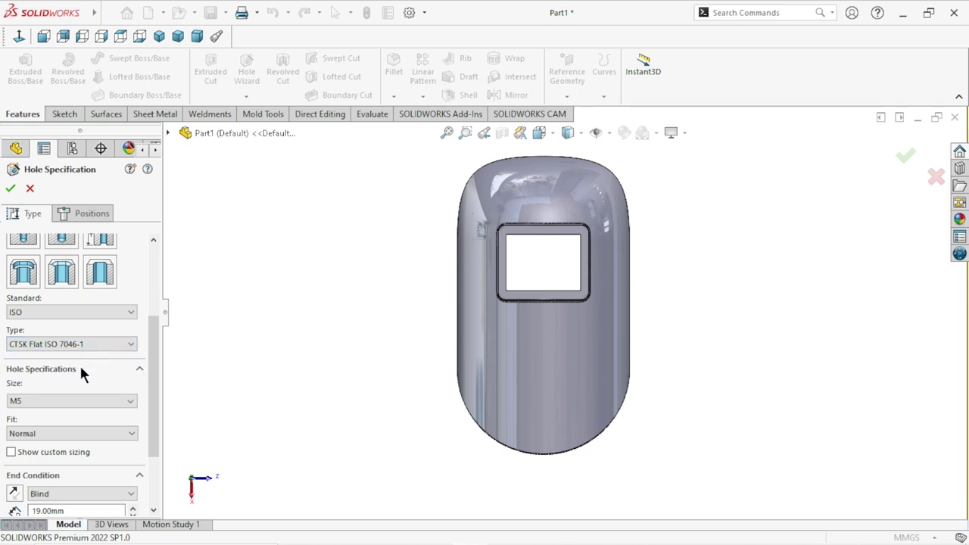
pyautogui.click(131, 401)
pyautogui.click(34, 472)
# Step: Keep the Normal fit and set the hole end condition to Up To Next
pyautogui.moveTo(152, 406); pyautogui.dragTo(152, 499)
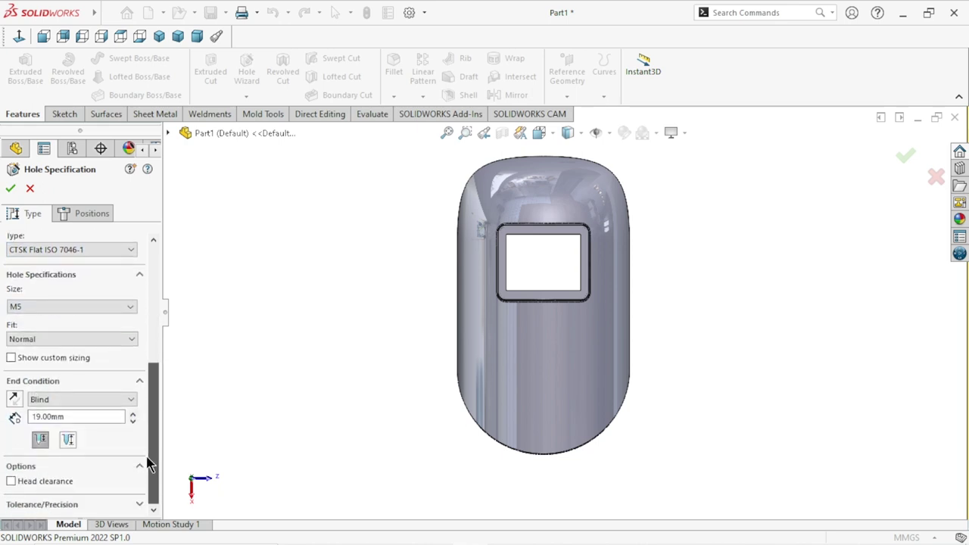
pyautogui.click(112, 338)
pyautogui.click(45, 361)
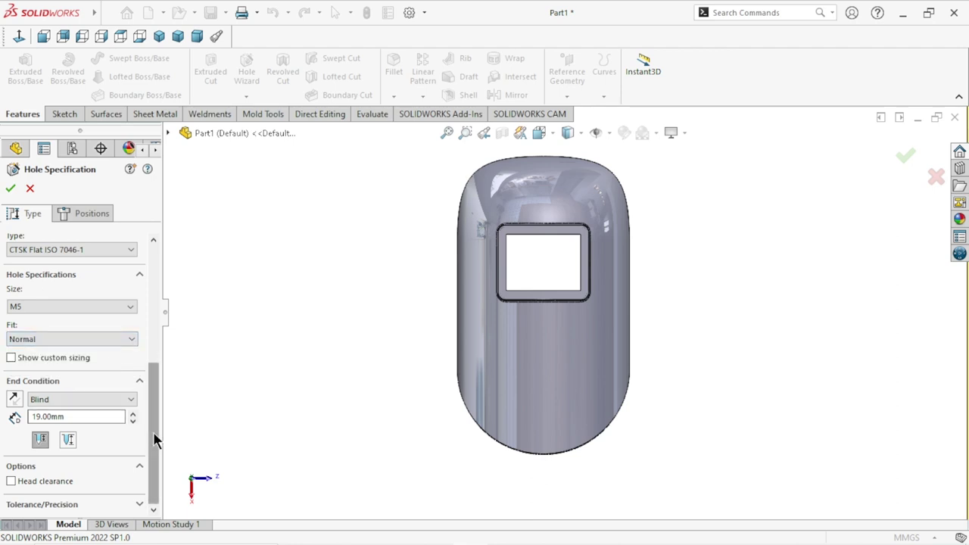
pyautogui.click(128, 402)
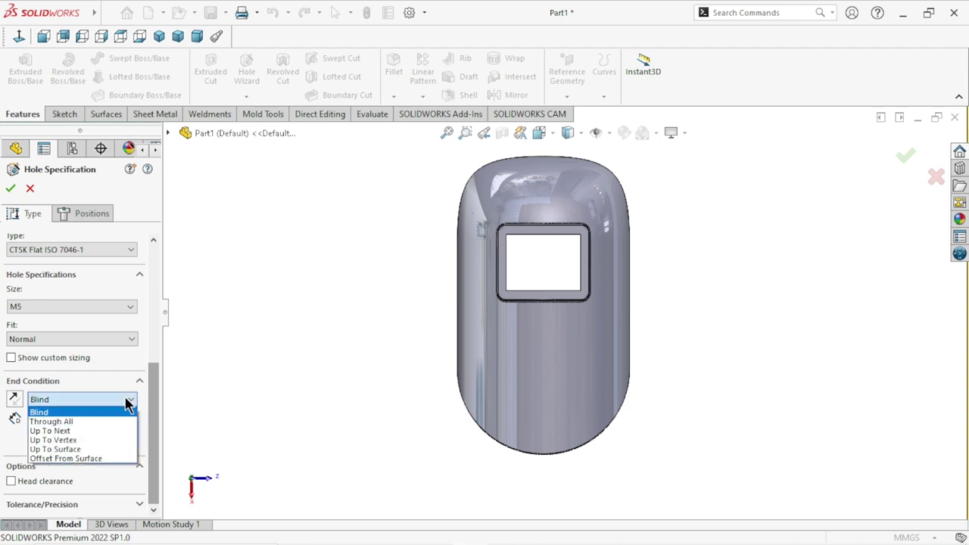
pyautogui.click(64, 432)
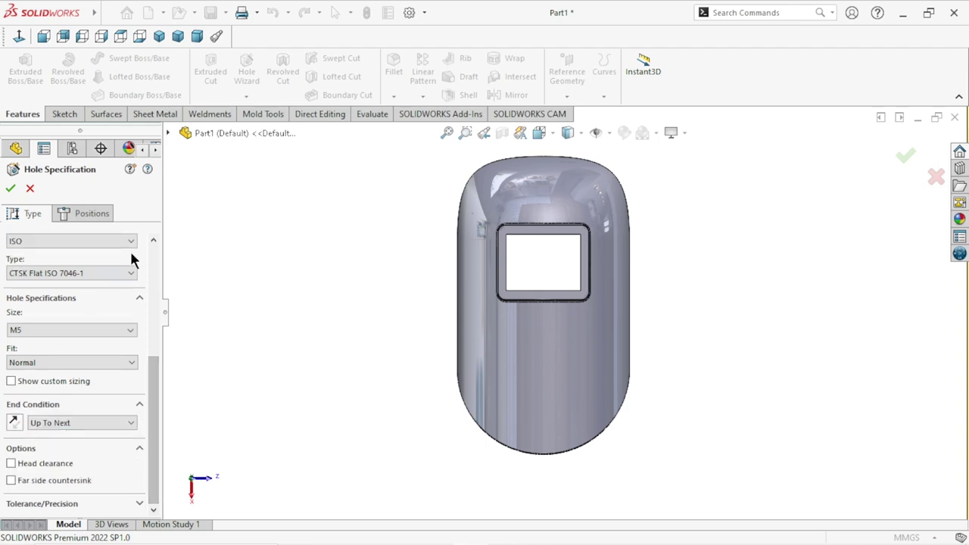
pyautogui.click(90, 213)
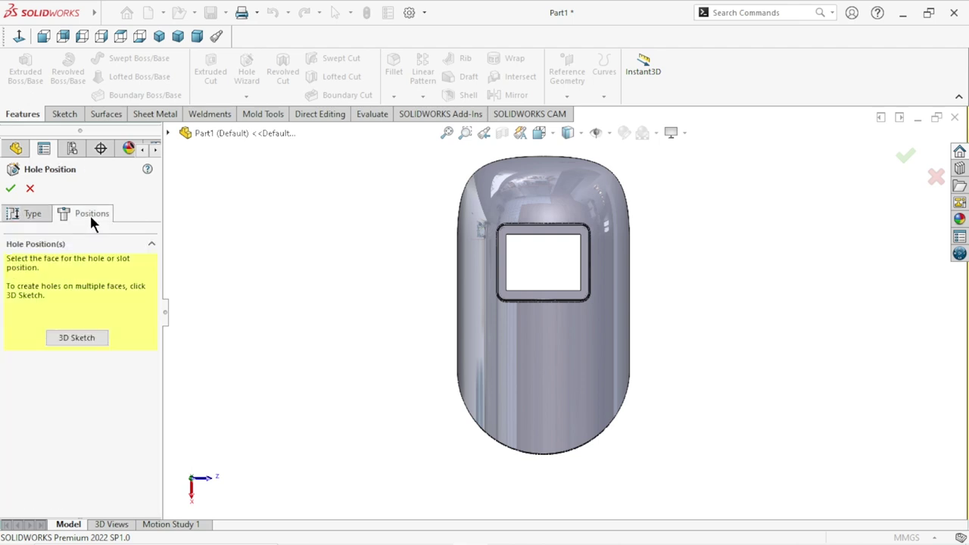
# Step: Place the first hole point on the front face's centre line below the window
pyautogui.click(549, 361)
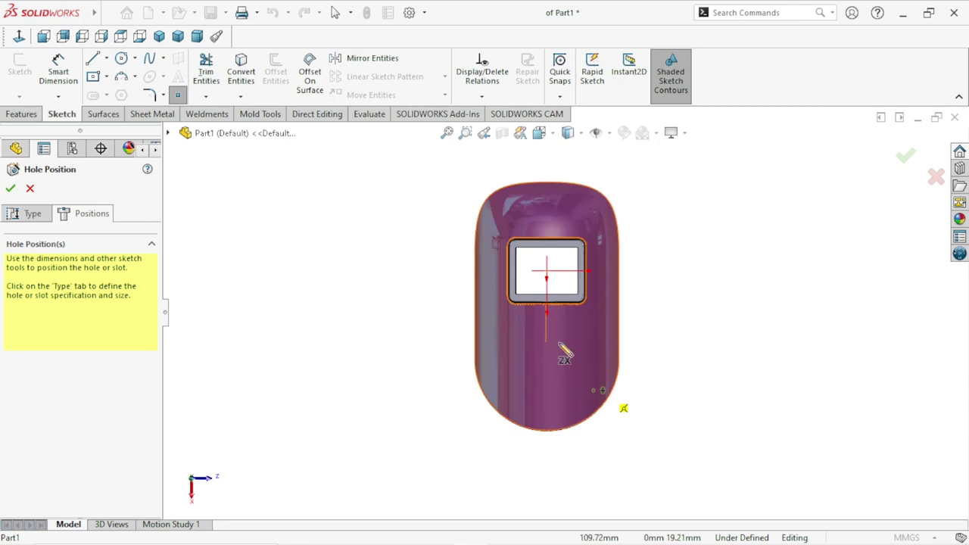
pyautogui.scroll(2, 583, 355)
pyautogui.scroll(-2, 554, 345)
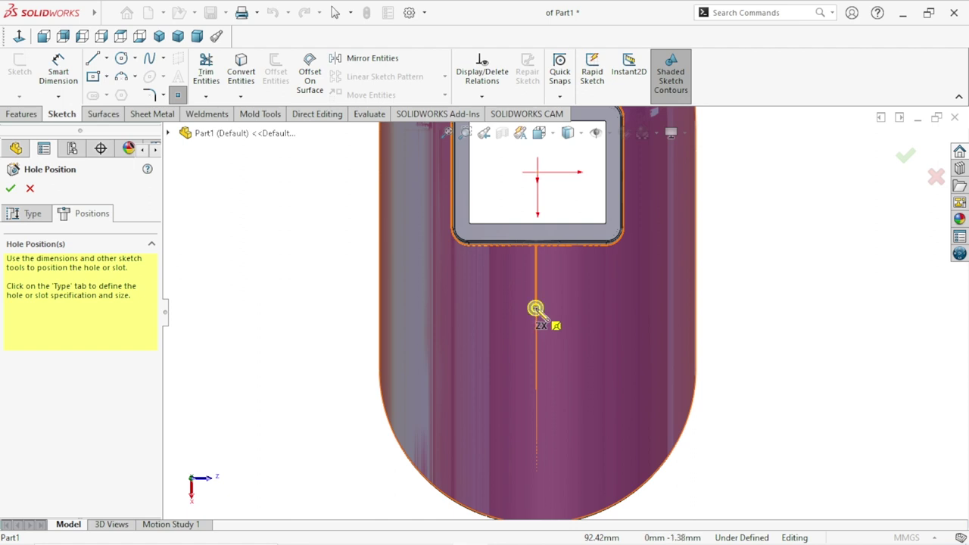
pyautogui.click(535, 309)
pyautogui.scroll(4, 543, 322)
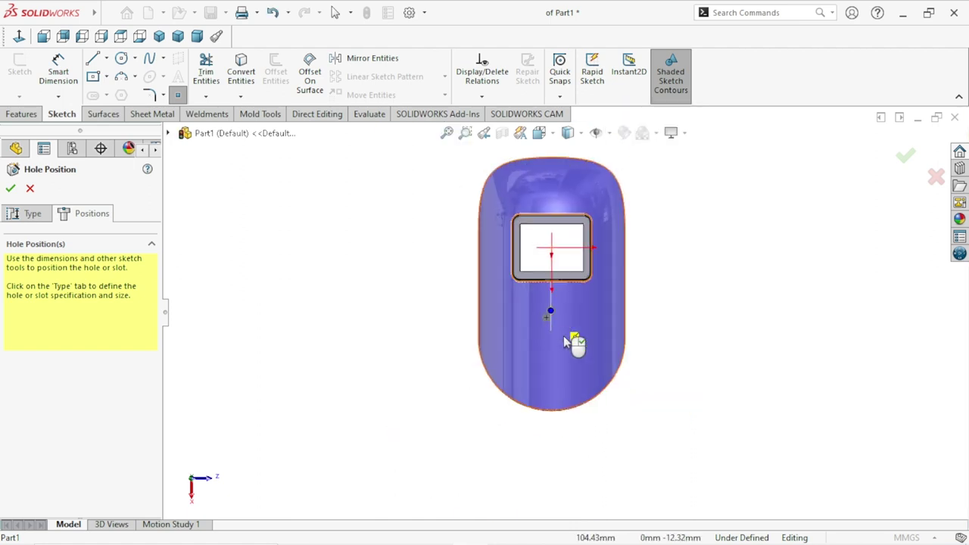
pyautogui.scroll(-1, 564, 341)
# Step: Add a second hole point lower on the same centre line
pyautogui.scroll(-1, 561, 338)
pyautogui.scroll(-3, 557, 336)
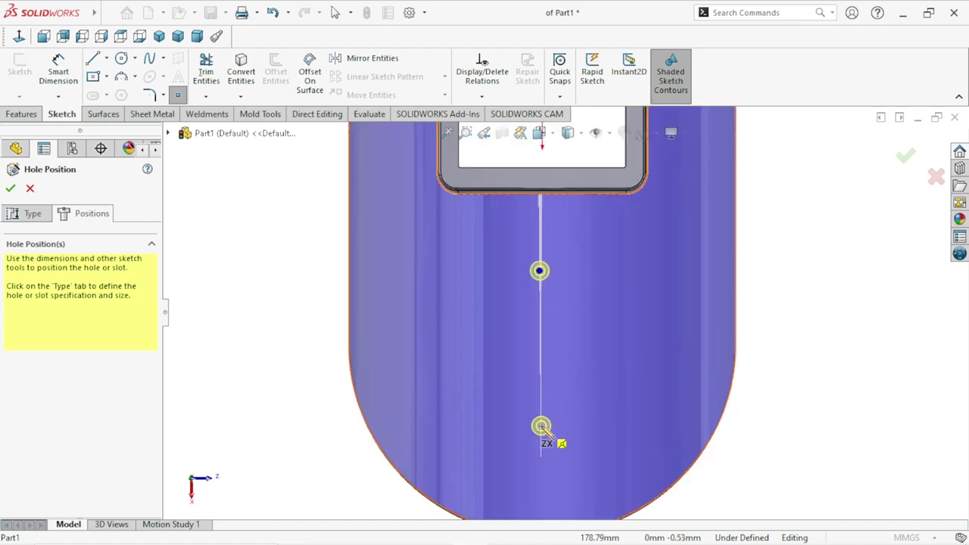
pyautogui.click(541, 426)
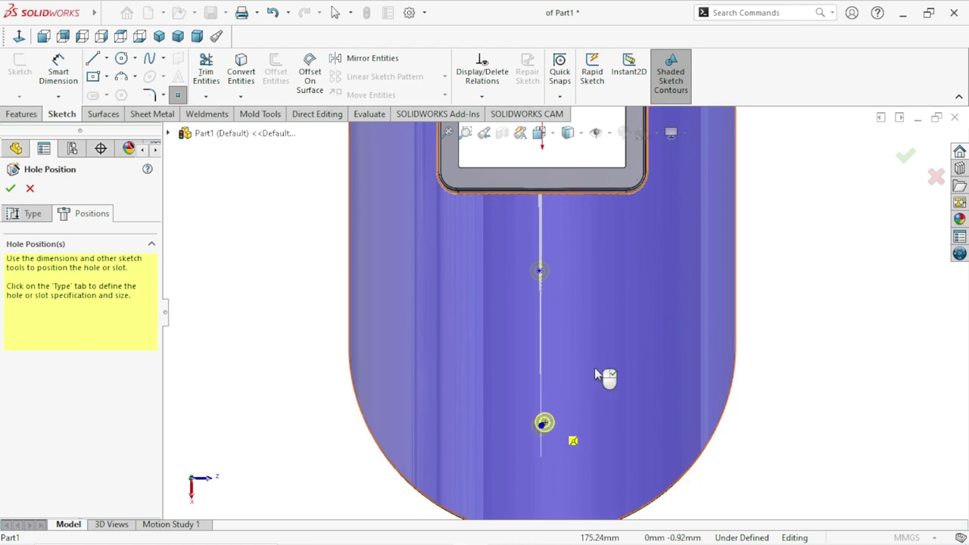
pyautogui.rightClick(748, 318)
pyautogui.click(763, 330)
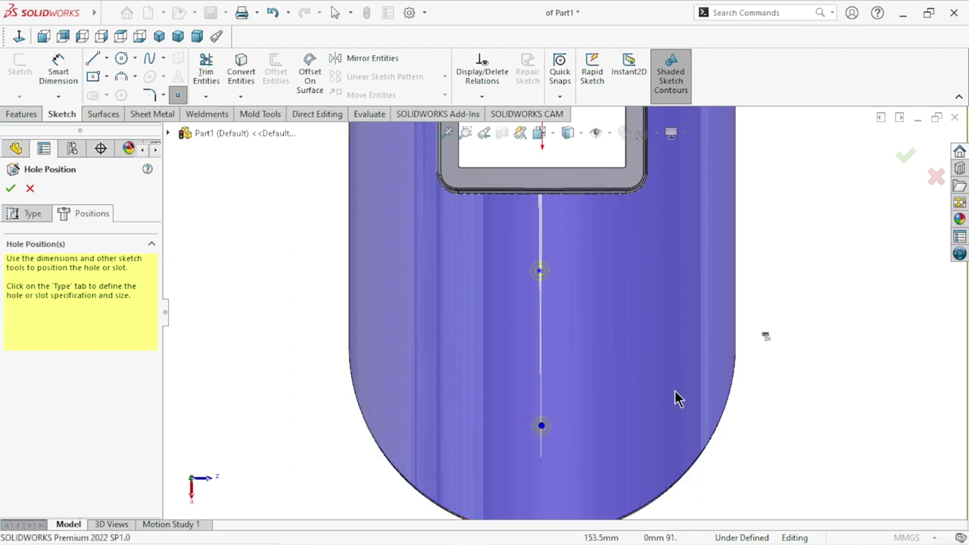
pyautogui.scroll(3, 677, 396)
pyautogui.scroll(-2, 577, 323)
pyautogui.click(58, 69)
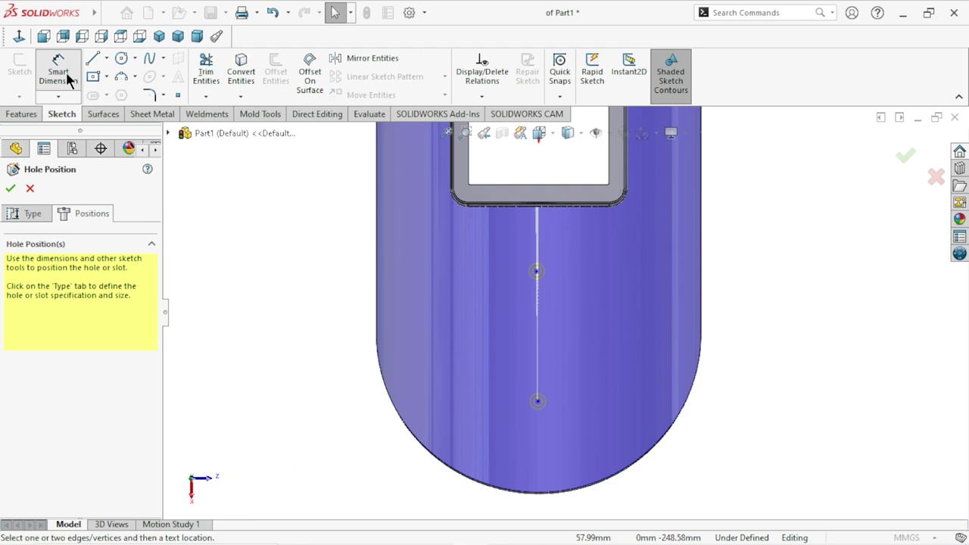
# Step: Dimension the lower hole point 135 mm from the shell's left edge
pyautogui.click(378, 276)
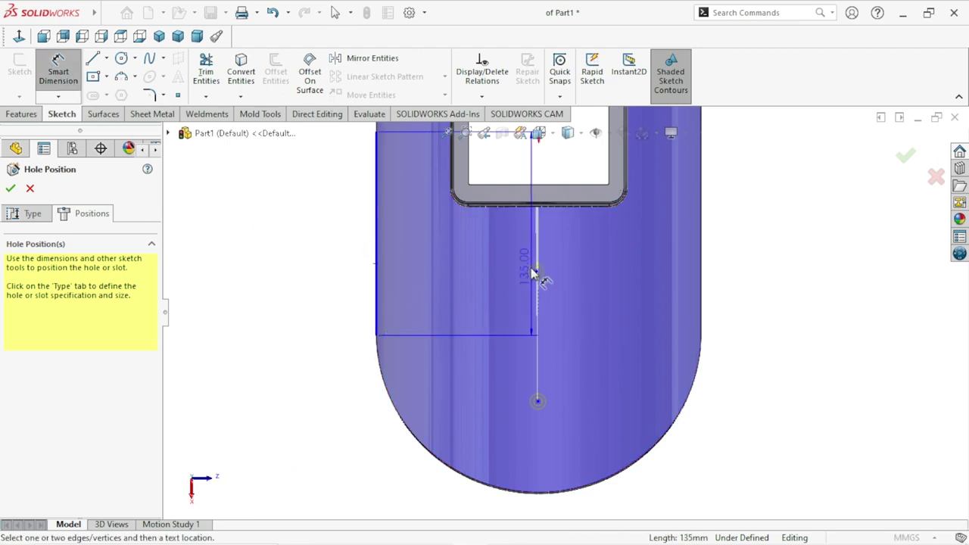
pyautogui.click(536, 271)
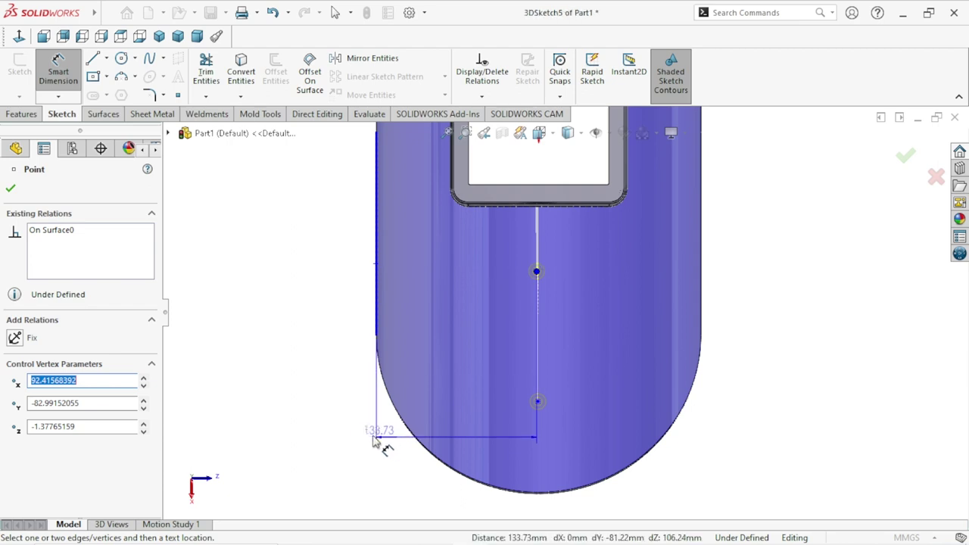
pyautogui.click(310, 446)
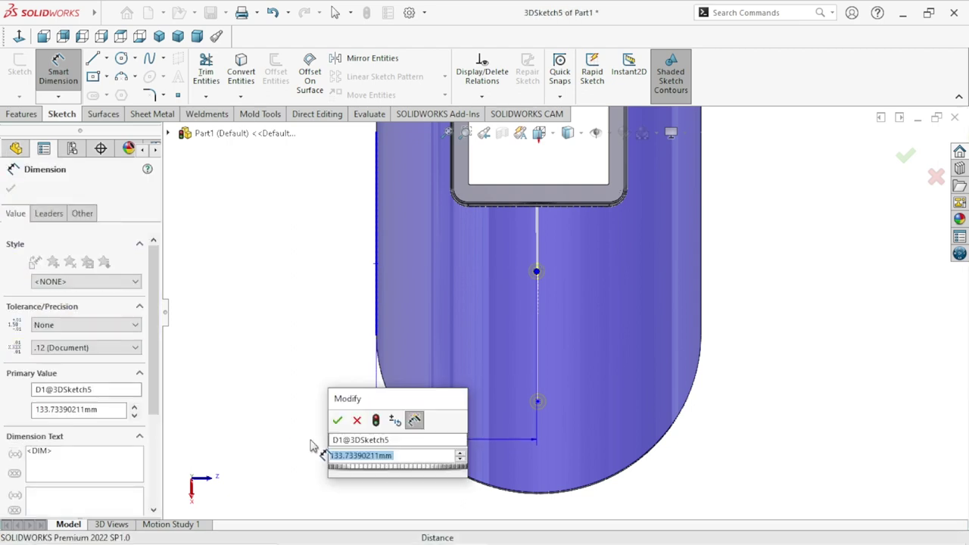
pyautogui.write('135')
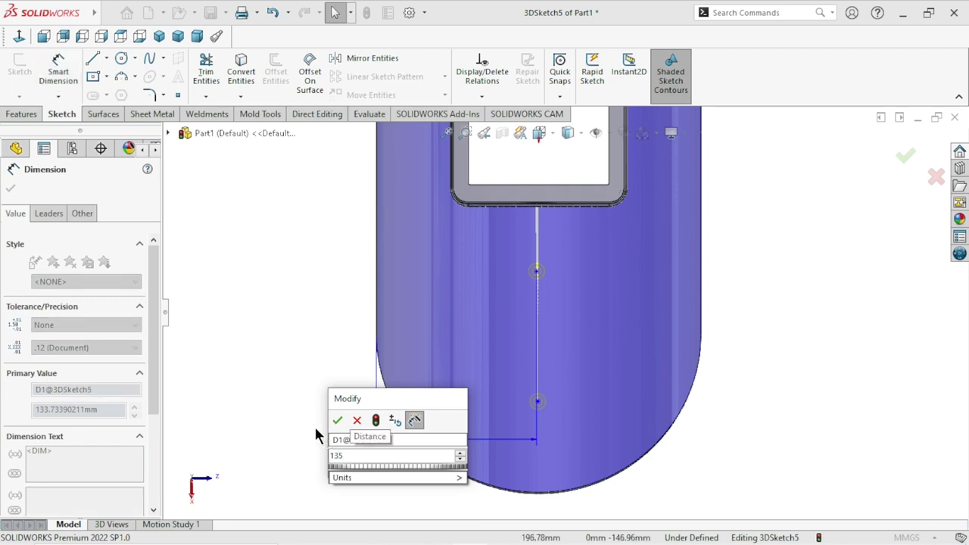
pyautogui.click(338, 421)
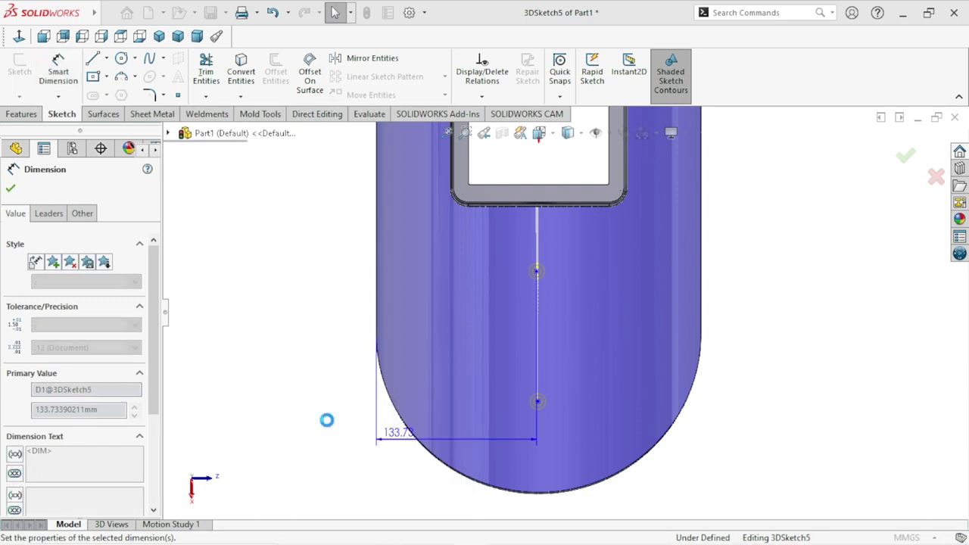
# Step: Dimension the upper hole point 135 mm from the left edge
pyautogui.scroll(-3, 557, 411)
pyautogui.click(527, 382)
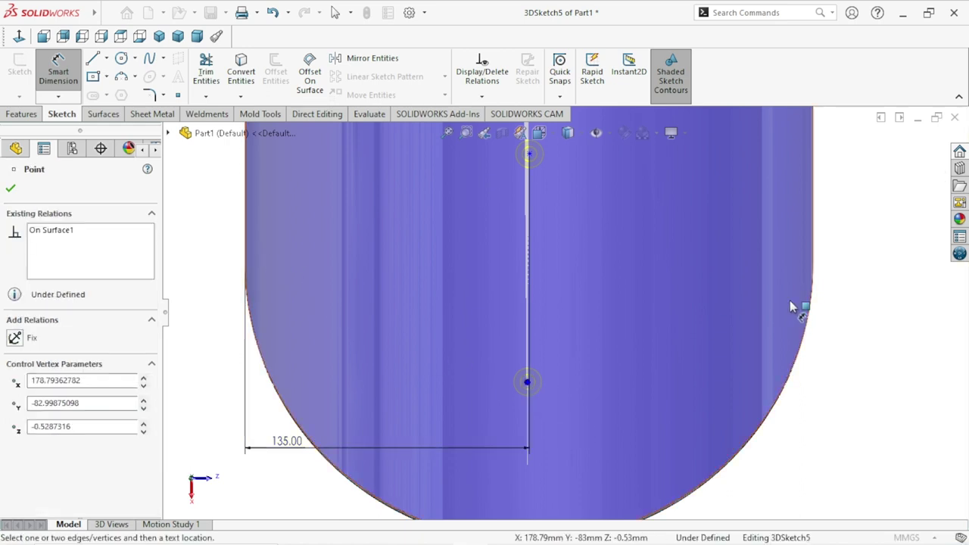
pyautogui.click(246, 227)
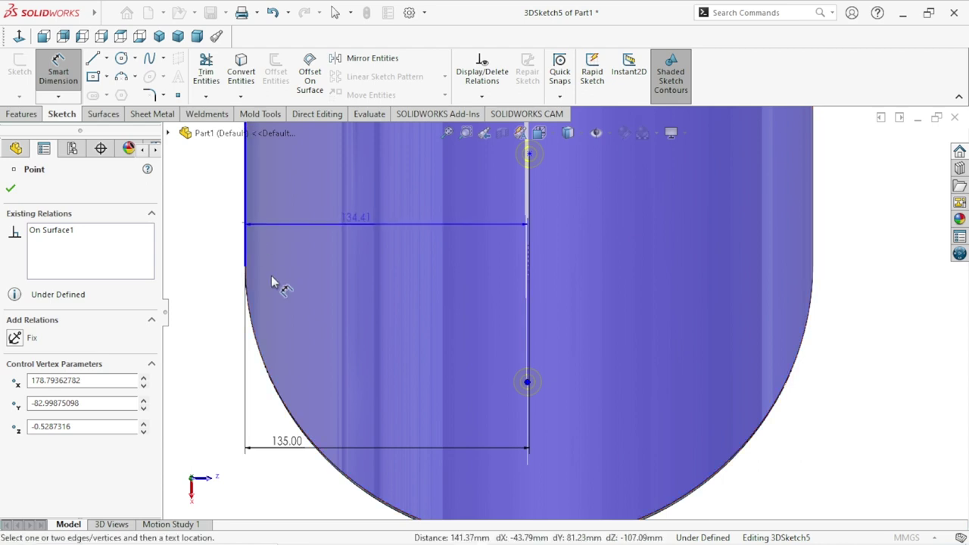
pyautogui.press('Escape')
pyautogui.click(342, 357)
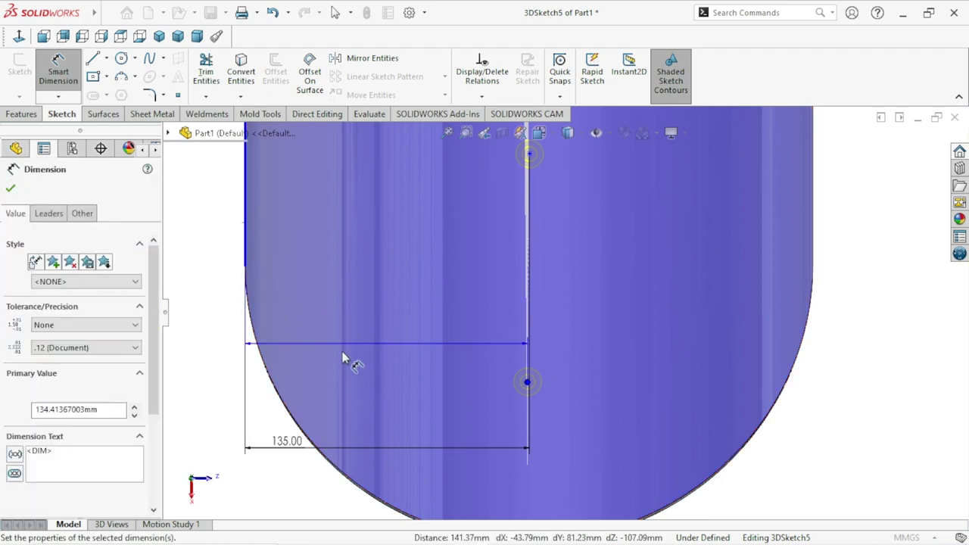
pyautogui.write('135')
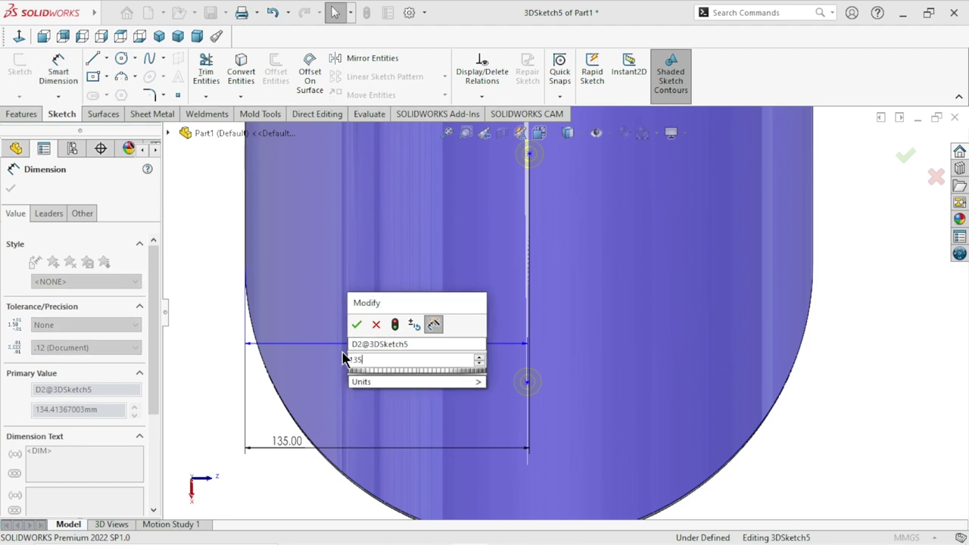
pyautogui.click(355, 324)
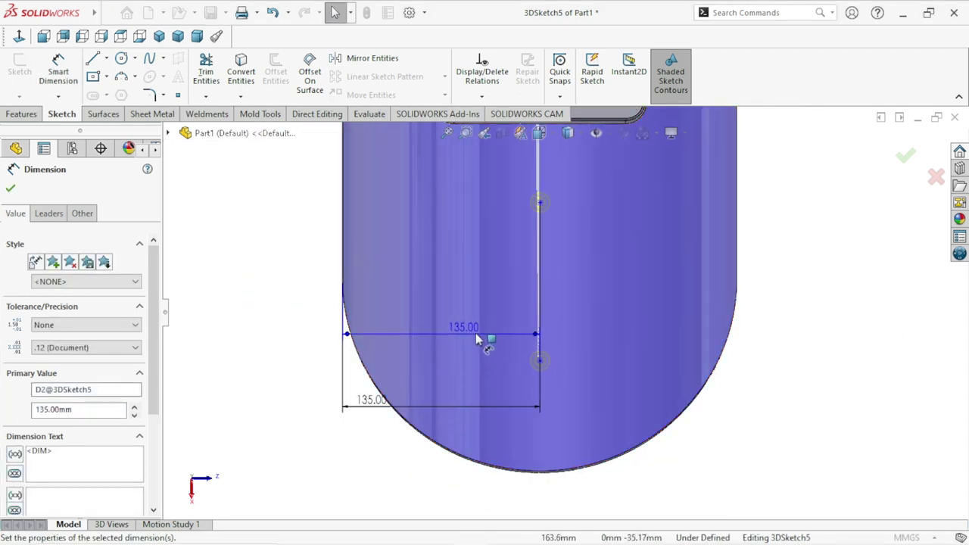
# Step: Move each 135.00 dimension beside its own hole point and finish dimensioning
pyautogui.moveTo(471, 336); pyautogui.dragTo(382, 447)
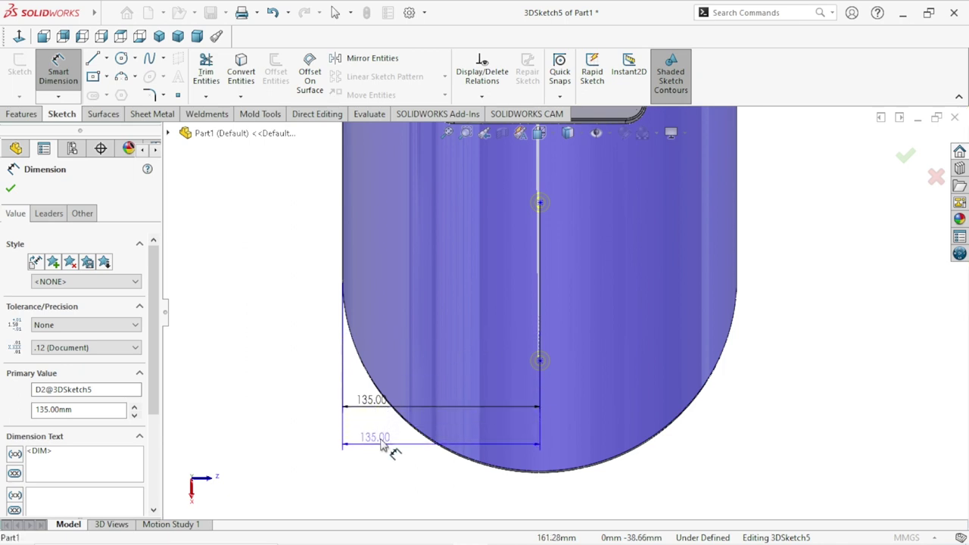
pyautogui.moveTo(369, 409)
pyautogui.mouseDown()
pyautogui.moveTo(319, 191)
pyautogui.moveTo(296, 201)
pyautogui.mouseUp()
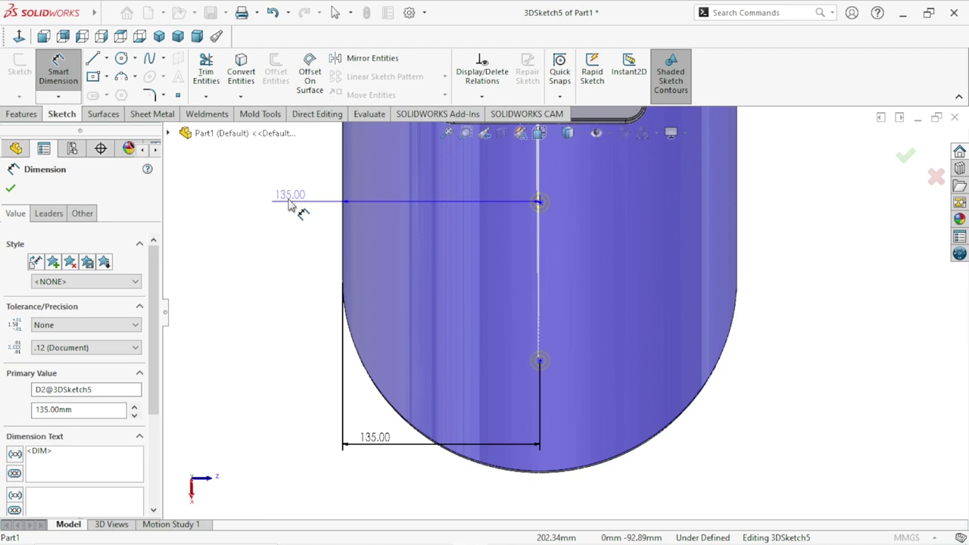
pyautogui.moveTo(378, 452); pyautogui.dragTo(292, 364)
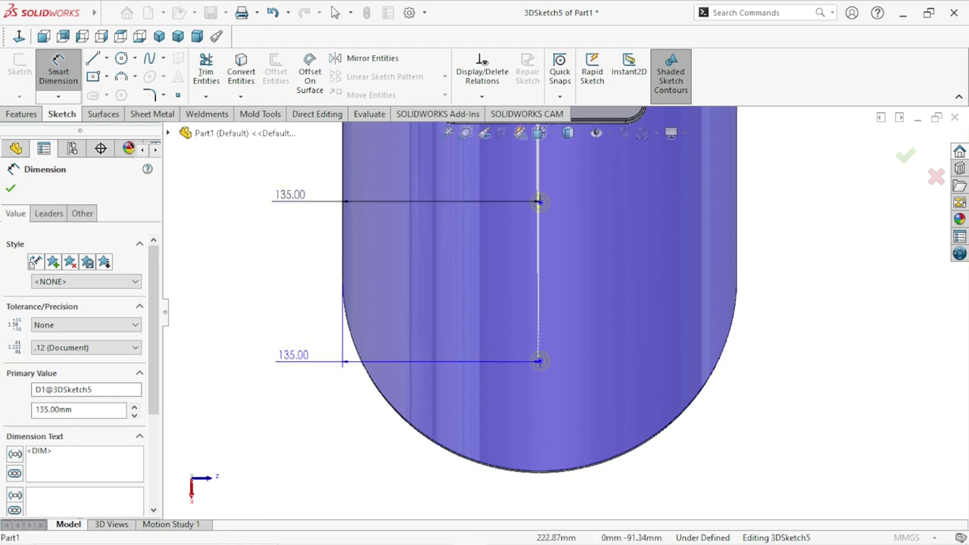
pyautogui.click(320, 429)
pyautogui.scroll(2, 575, 340)
pyautogui.scroll(-4, 606, 272)
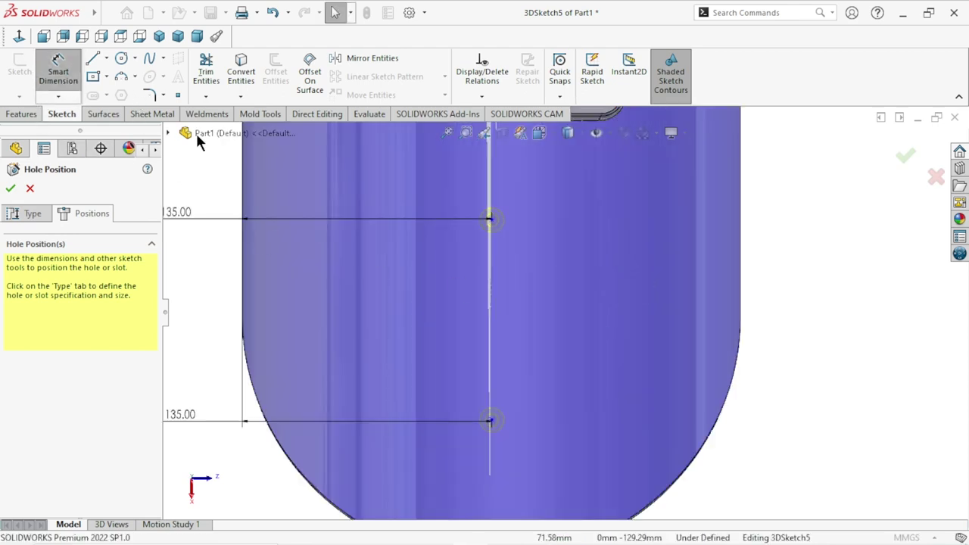
# Step: Dimension the vertical spacing between the two hole points as 113 mm
pyautogui.click(491, 220)
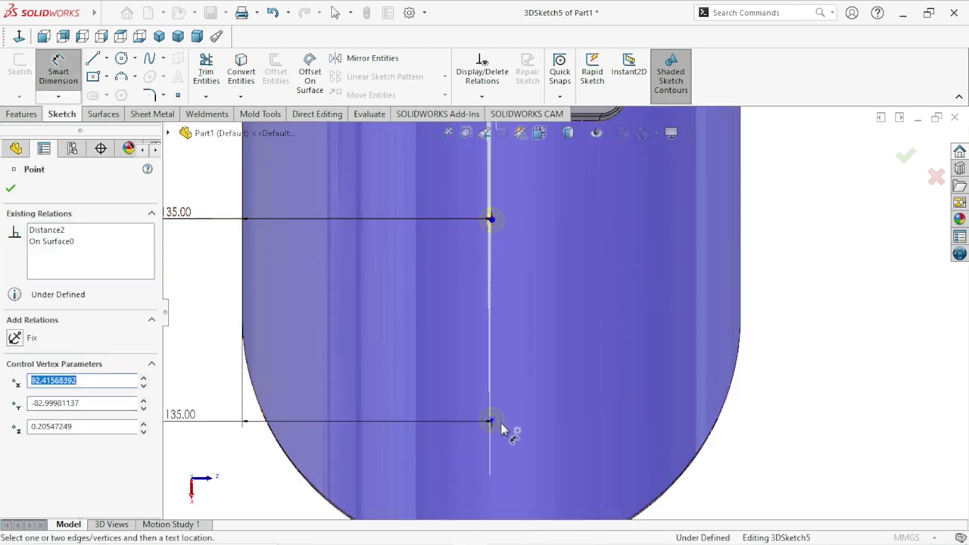
pyautogui.click(492, 421)
pyautogui.click(824, 324)
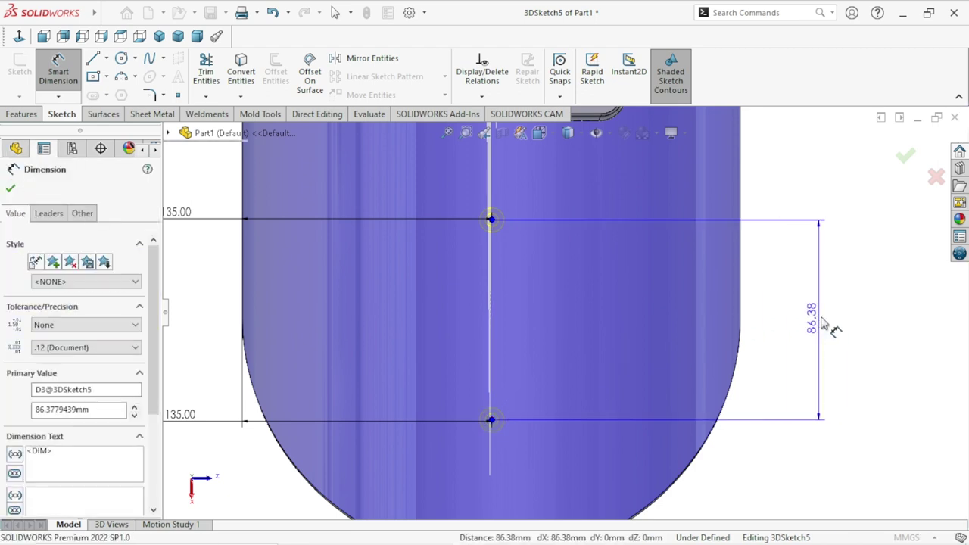
pyautogui.write('113')
pyautogui.click(758, 300)
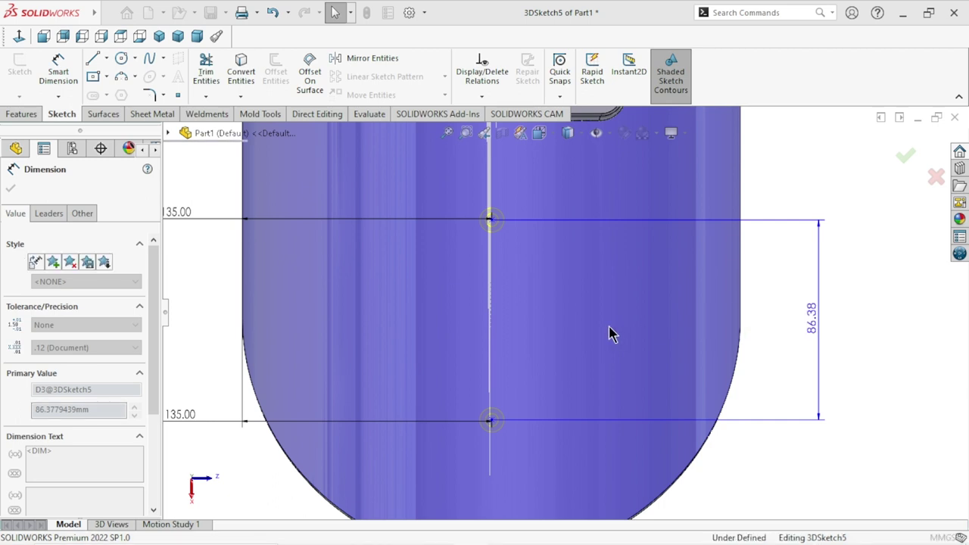
# Step: Open and close the sketch Relations options, returning to the hole positions
pyautogui.scroll(5, 614, 399)
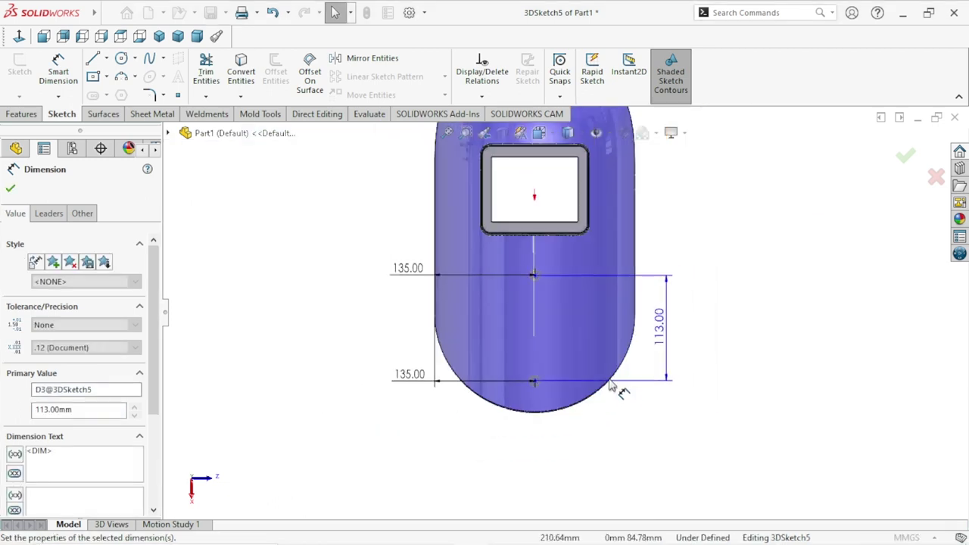
pyautogui.scroll(-4, 552, 274)
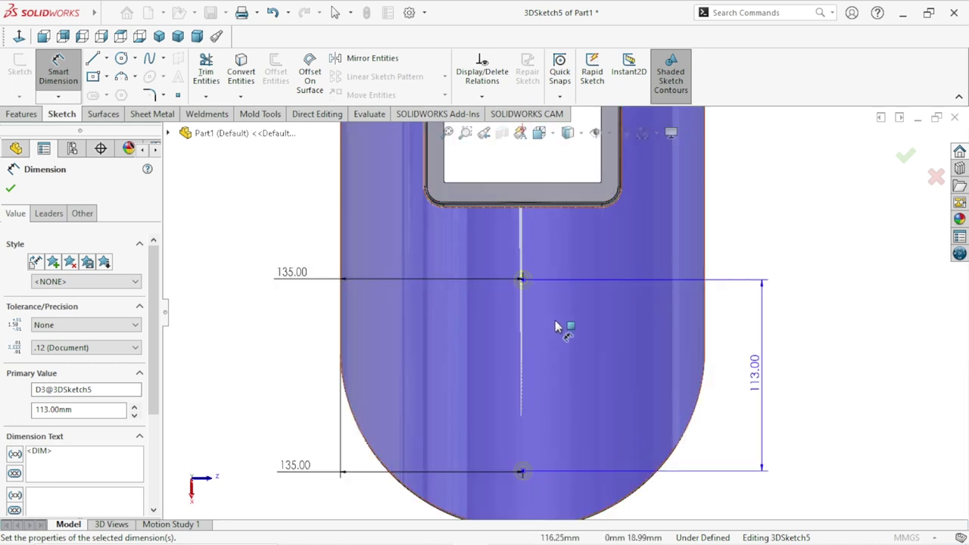
pyautogui.scroll(1, 557, 324)
pyautogui.scroll(1, 598, 292)
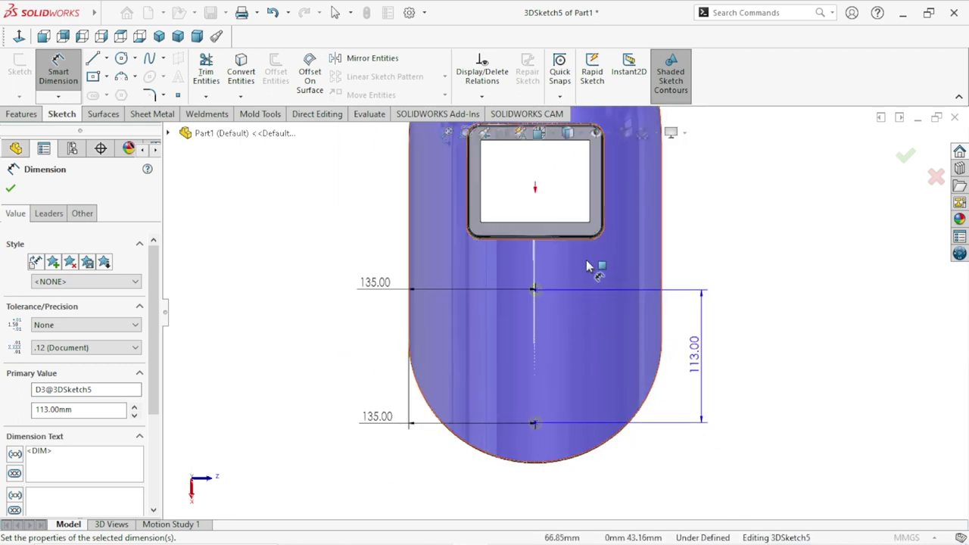
pyautogui.click(486, 99)
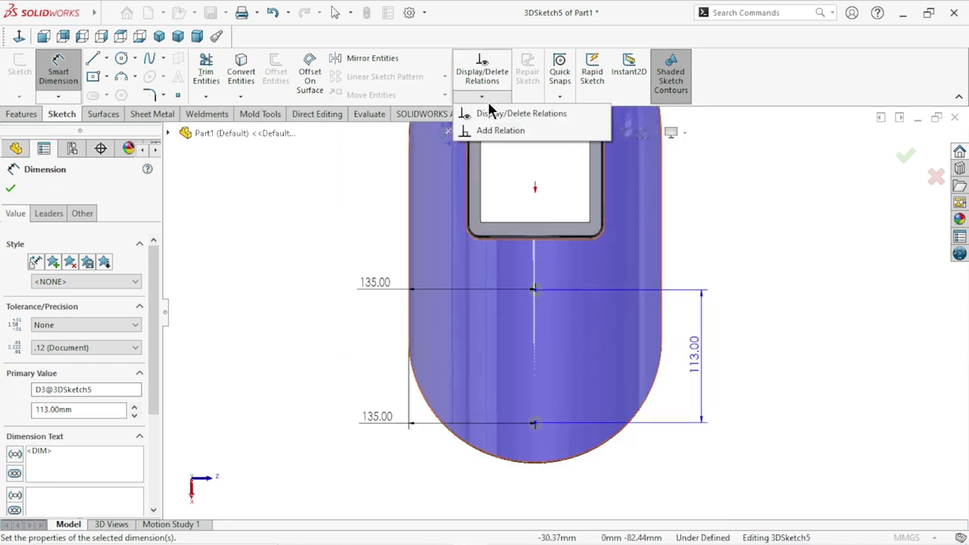
pyautogui.click(771, 223)
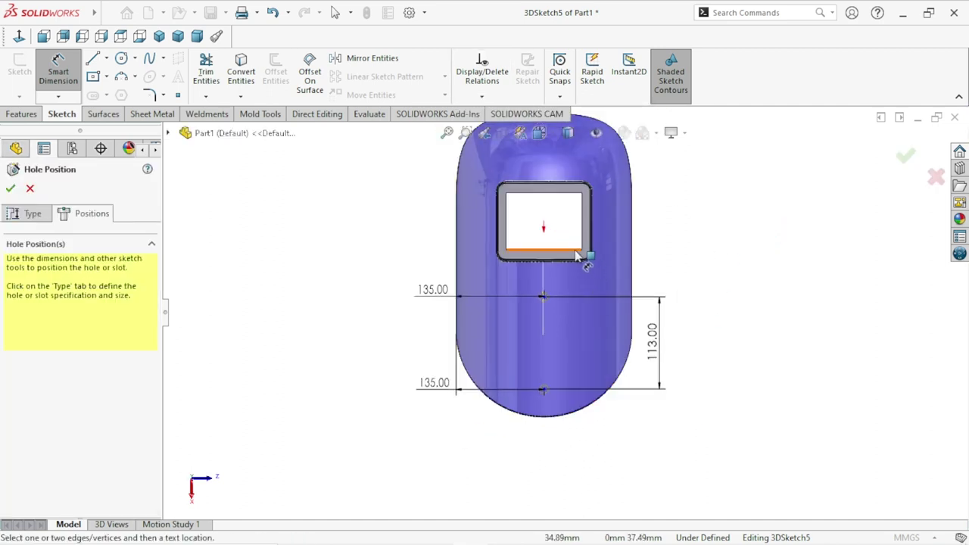
pyautogui.scroll(-2, 576, 256)
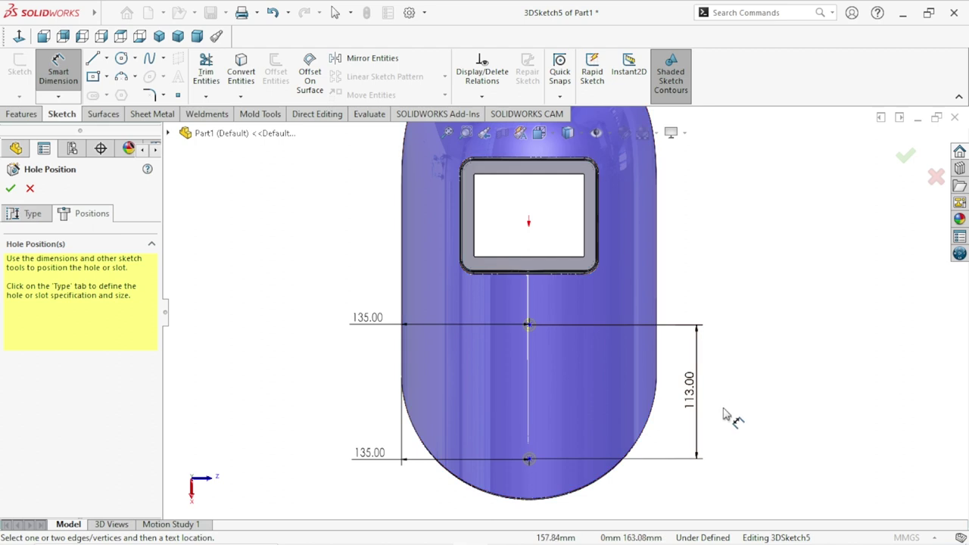
# Step: Create the M5 countersunk holes at the dimensioned positions and inspect one at an angle
pyautogui.click(11, 189)
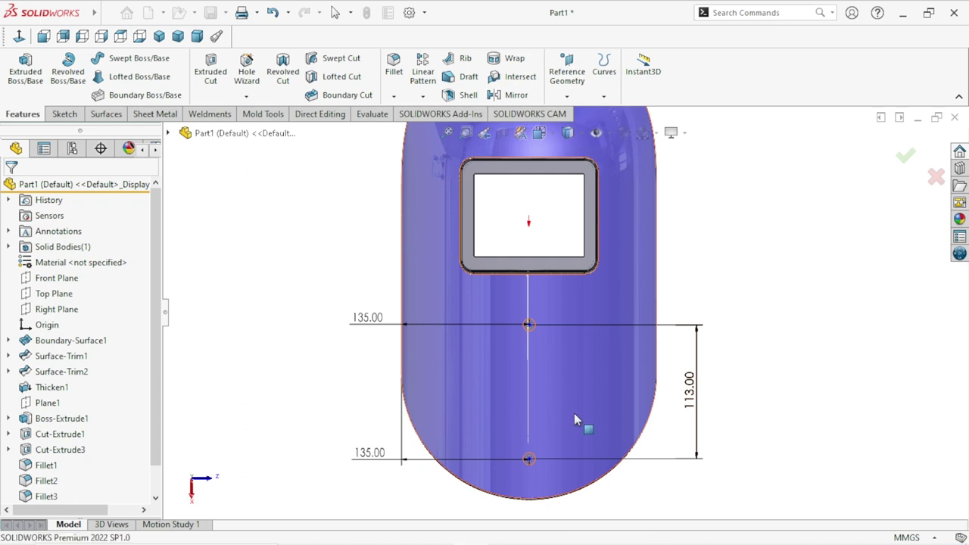
pyautogui.scroll(-2, 567, 297)
pyautogui.scroll(-3, 669, 339)
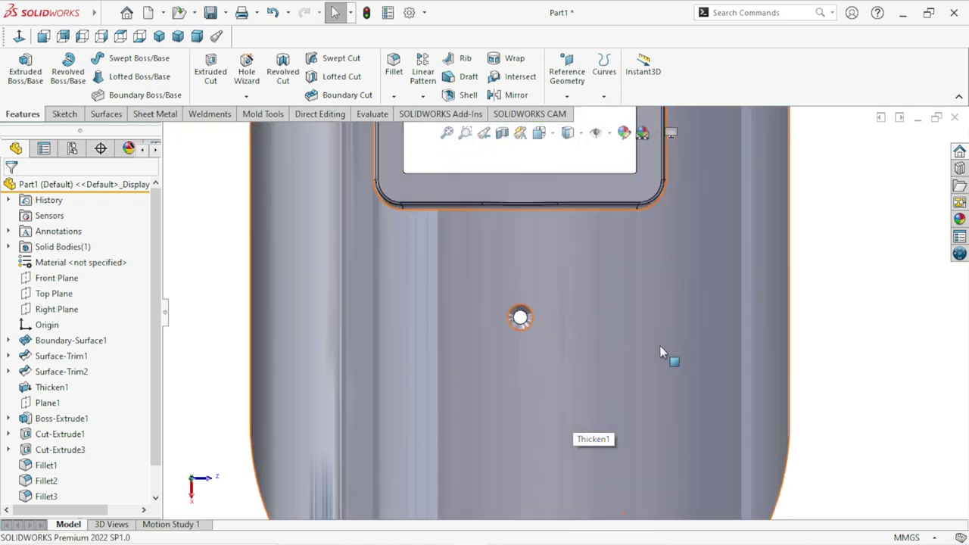
pyautogui.moveTo(762, 340)
pyautogui.mouseDown(button='middle')
pyautogui.moveTo(785, 367)
pyautogui.moveTo(646, 410)
pyautogui.mouseUp(button='middle')
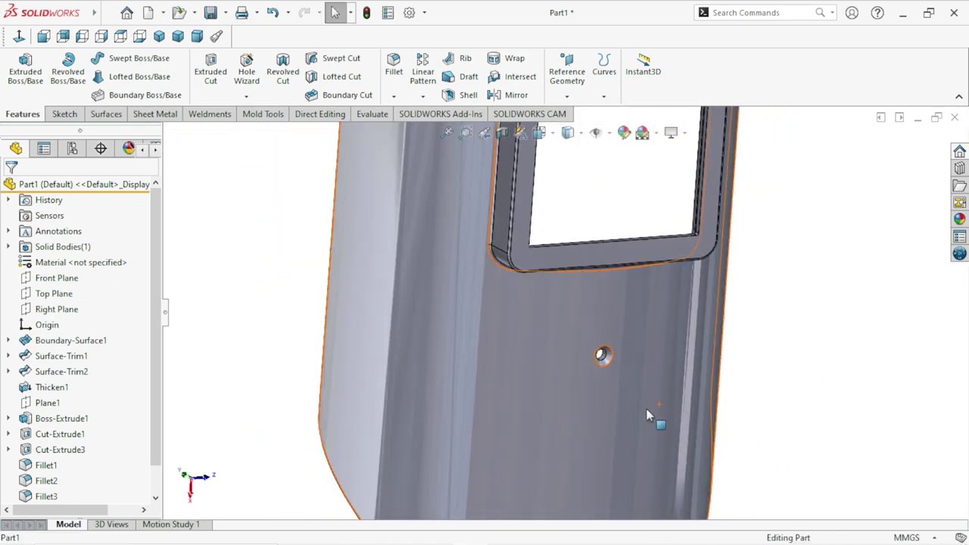
pyautogui.scroll(2, 628, 389)
pyautogui.scroll(-5, 597, 342)
pyautogui.scroll(2, 560, 330)
pyautogui.scroll(3, 557, 340)
# Step: Start a new sketch on the Right Plane
pyautogui.moveTo(675, 340)
pyautogui.mouseDown(button='middle')
pyautogui.moveTo(524, 295)
pyautogui.moveTo(439, 309)
pyautogui.mouseUp(button='middle')
pyautogui.scroll(2, 560, 295)
pyautogui.scroll(-1, 548, 282)
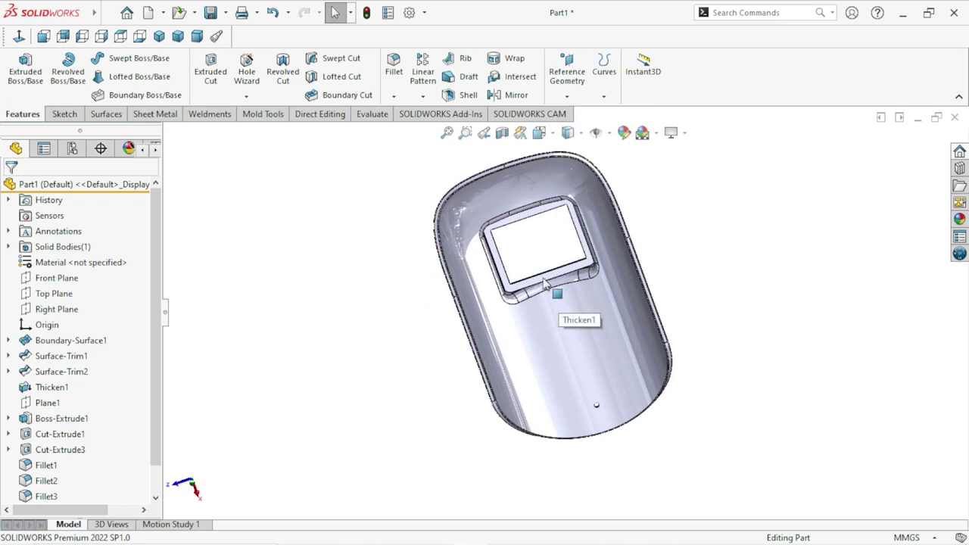
pyautogui.scroll(-1, 548, 283)
pyautogui.moveTo(686, 336)
pyautogui.mouseDown(button='middle')
pyautogui.moveTo(583, 402)
pyautogui.moveTo(588, 389)
pyautogui.moveTo(720, 392)
pyautogui.moveTo(705, 287)
pyautogui.moveTo(736, 331)
pyautogui.moveTo(702, 394)
pyautogui.mouseUp(button='middle')
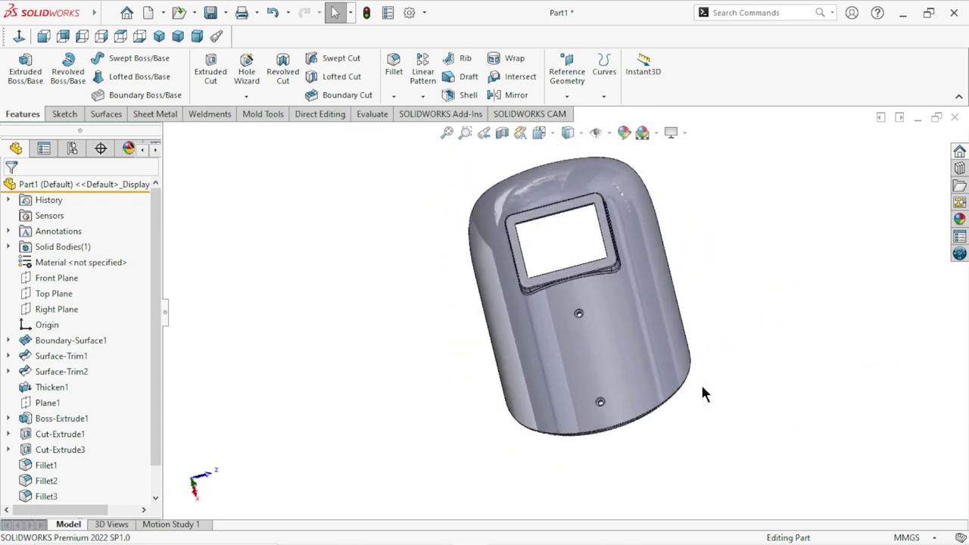
pyautogui.hotkey('ctrl', 'z')
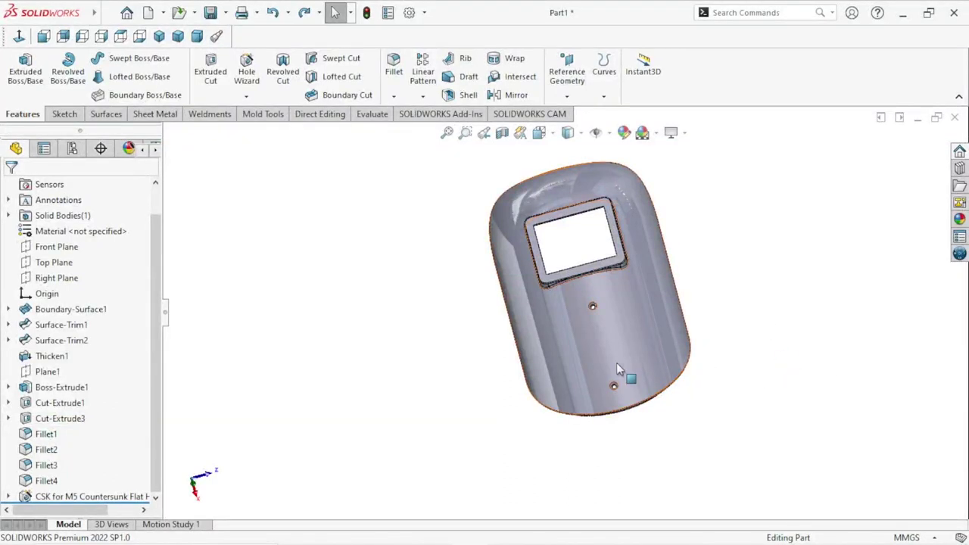
pyautogui.moveTo(705, 338)
pyautogui.mouseDown(button='middle')
pyautogui.moveTo(721, 317)
pyautogui.moveTo(665, 320)
pyautogui.moveTo(704, 285)
pyautogui.mouseUp(button='middle')
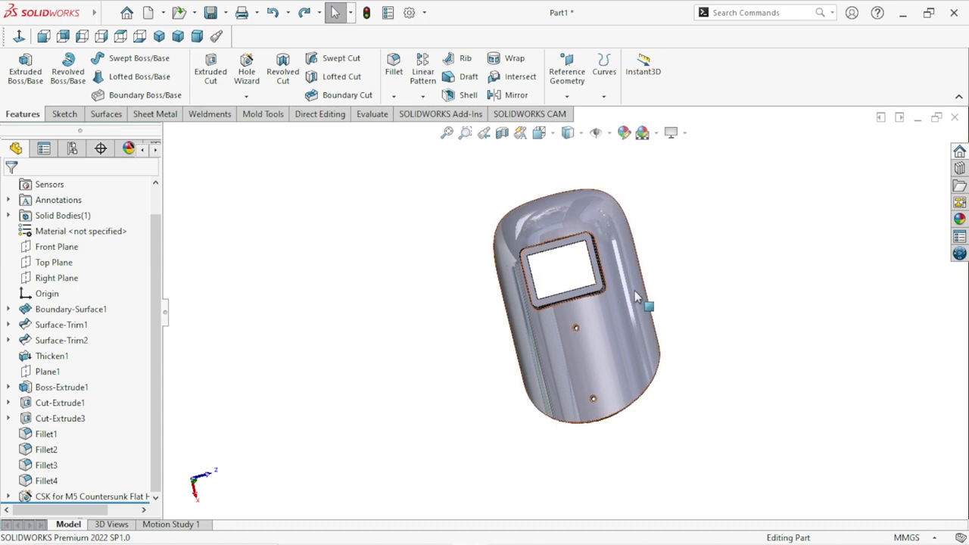
pyautogui.scroll(-2, 634, 291)
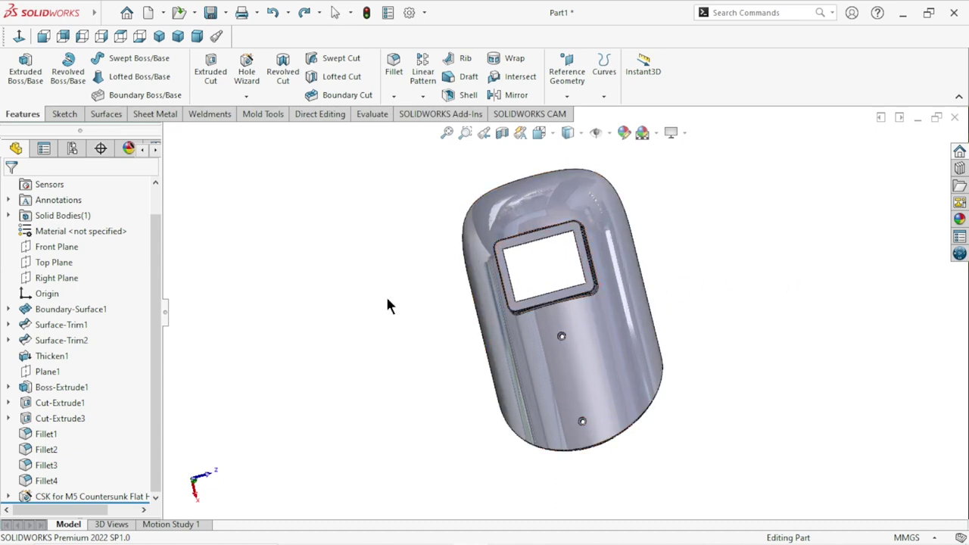
pyautogui.click(56, 278)
pyautogui.click(62, 253)
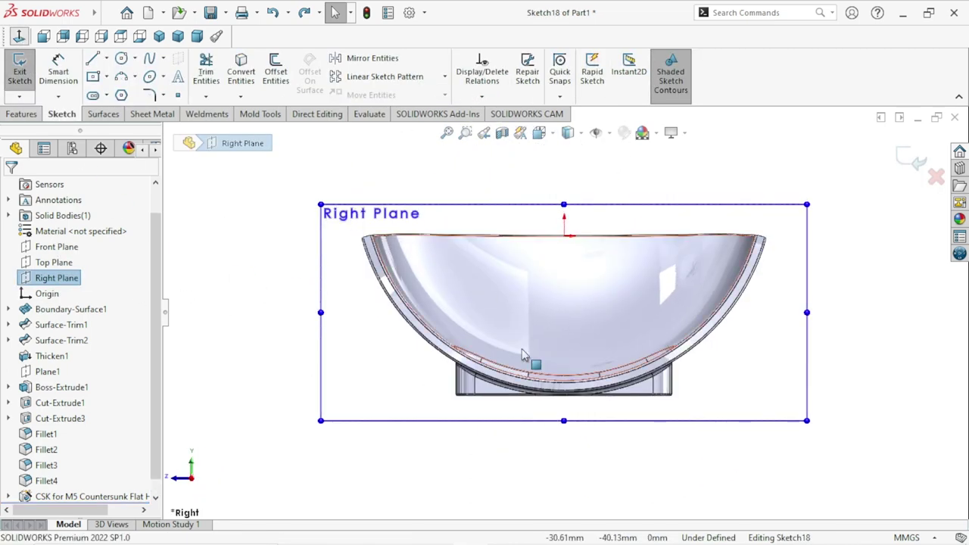
# Step: Draw a vertical centreline down from the shell's top edge midpoint
pyautogui.press('Escape')
pyautogui.moveTo(517, 332)
pyautogui.mouseDown(button='middle')
pyautogui.moveTo(579, 275)
pyautogui.moveTo(566, 302)
pyautogui.mouseUp(button='middle')
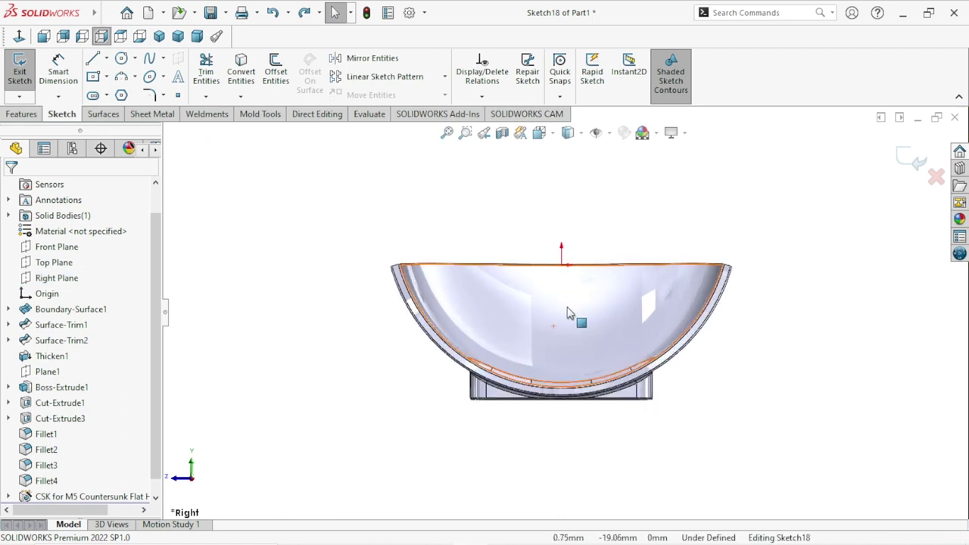
pyautogui.scroll(2, 566, 363)
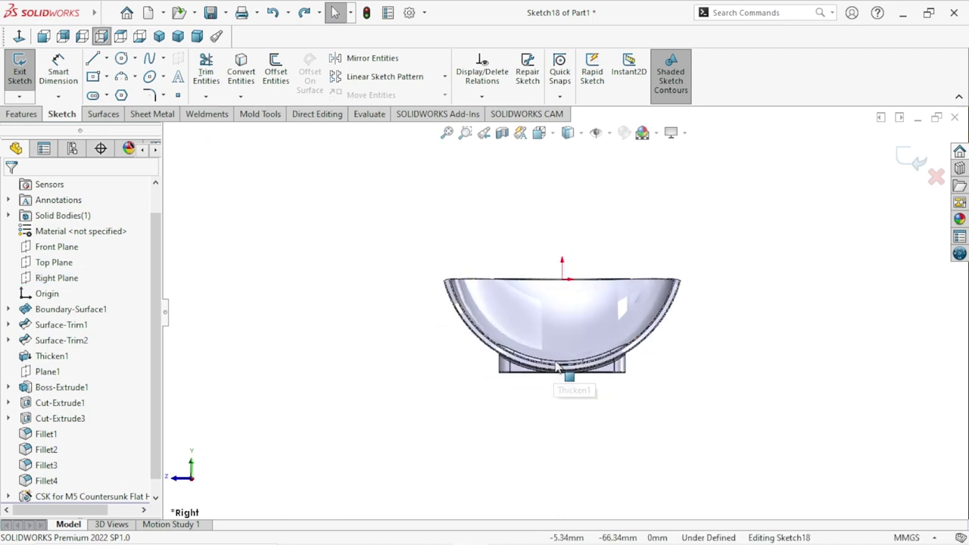
pyautogui.click(106, 59)
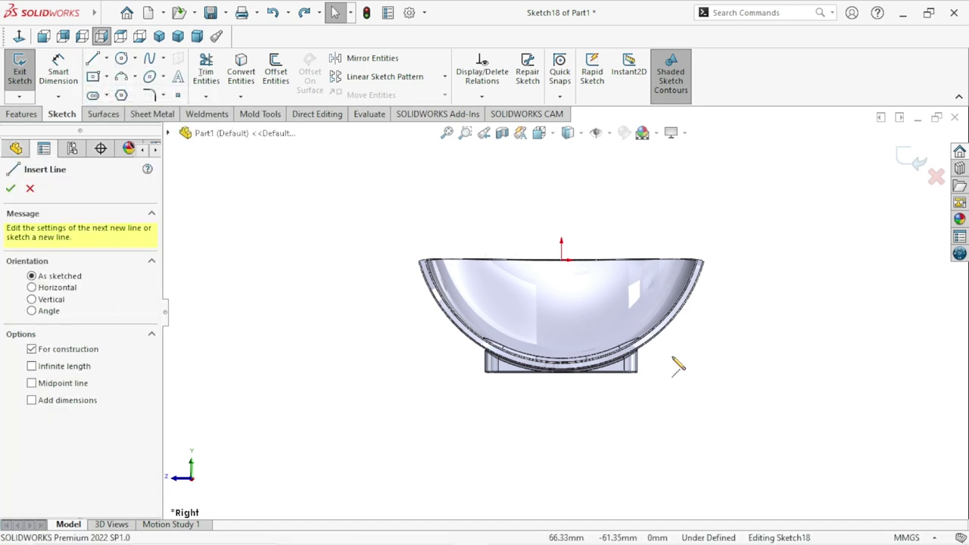
pyautogui.click(561, 260)
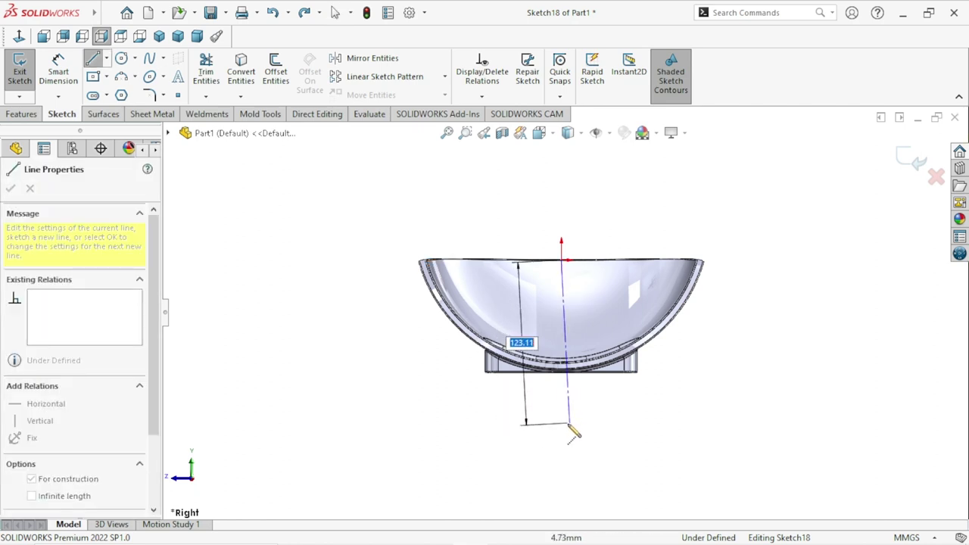
pyautogui.click(560, 428)
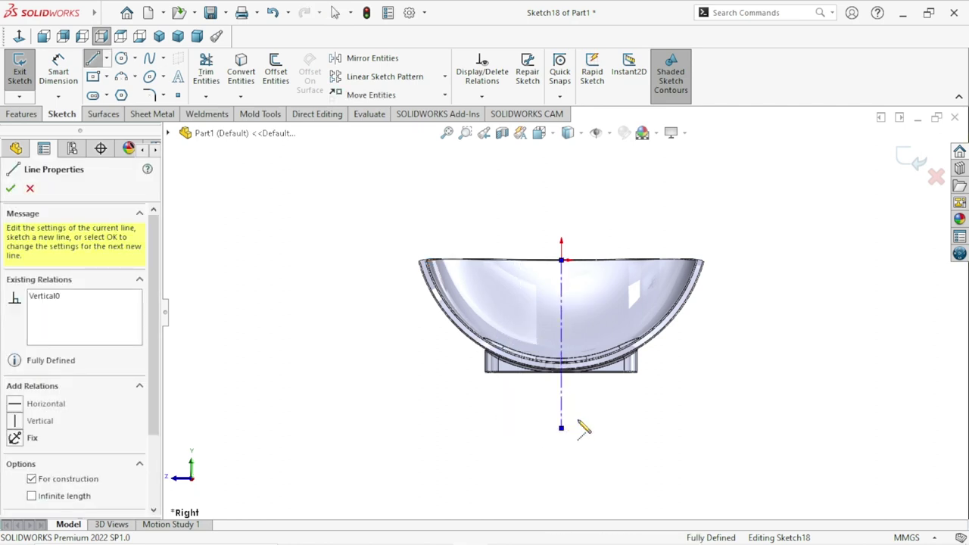
pyautogui.rightClick(646, 366)
pyautogui.click(720, 375)
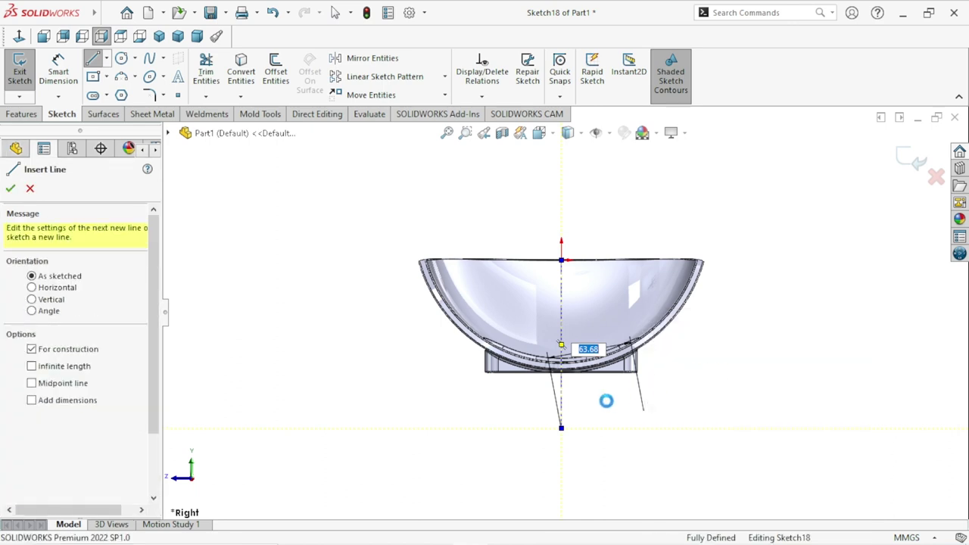
pyautogui.scroll(-3, 537, 412)
pyautogui.scroll(2, 591, 416)
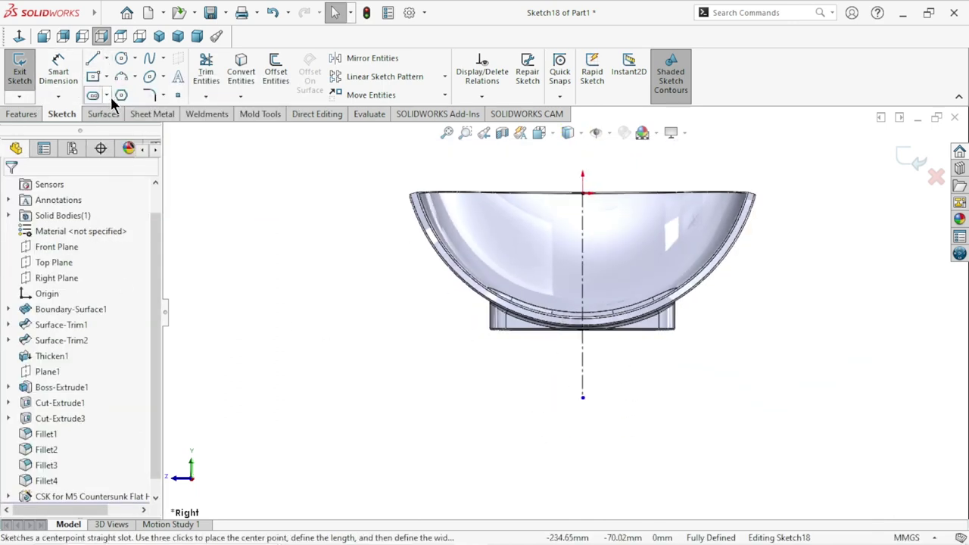
# Step: Draw an angled centreline running down-left from the shell's curved edge
pyautogui.click(106, 58)
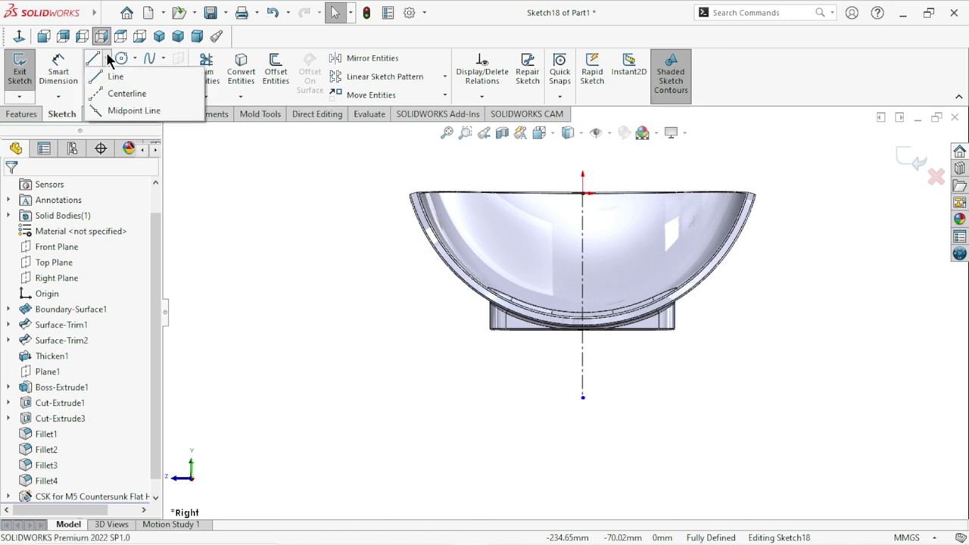
pyautogui.click(125, 93)
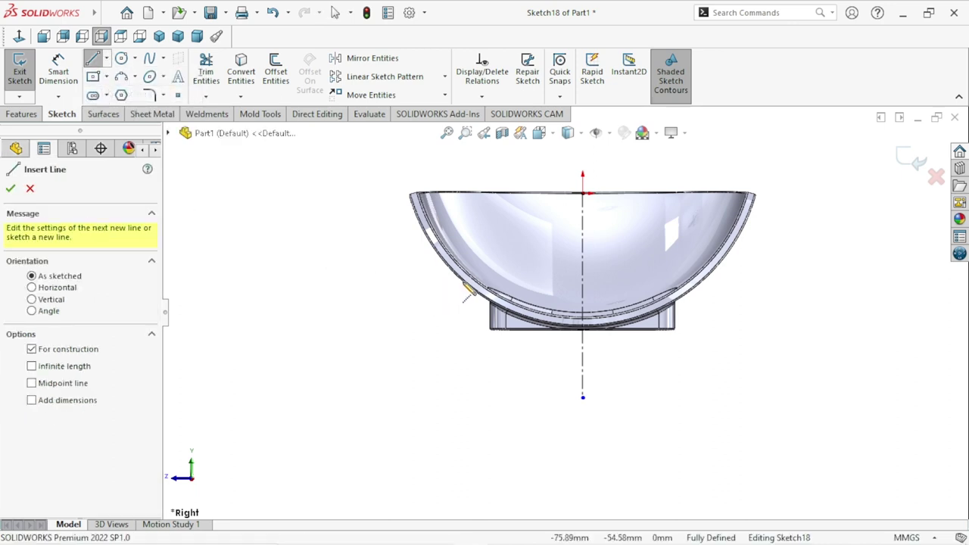
pyautogui.click(469, 292)
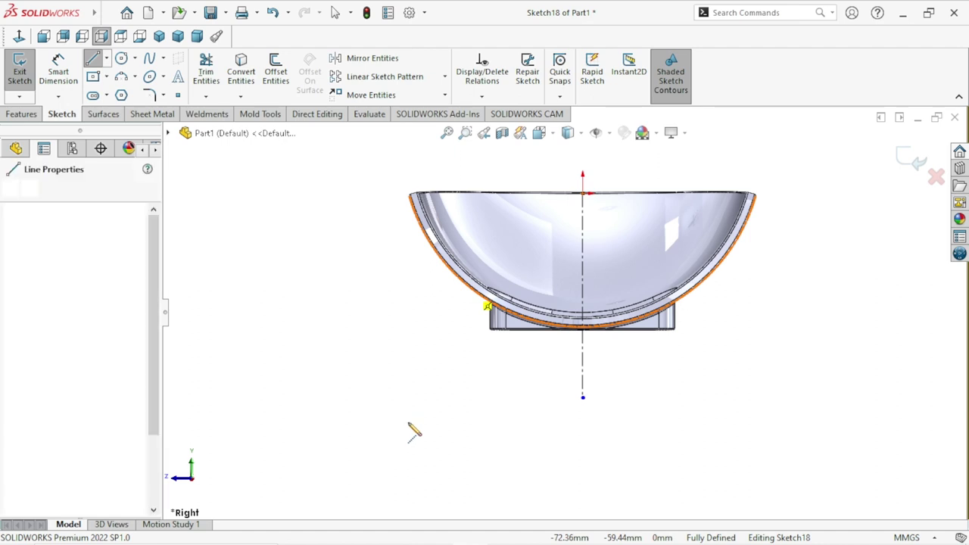
pyautogui.click(407, 374)
pyautogui.rightClick(337, 328)
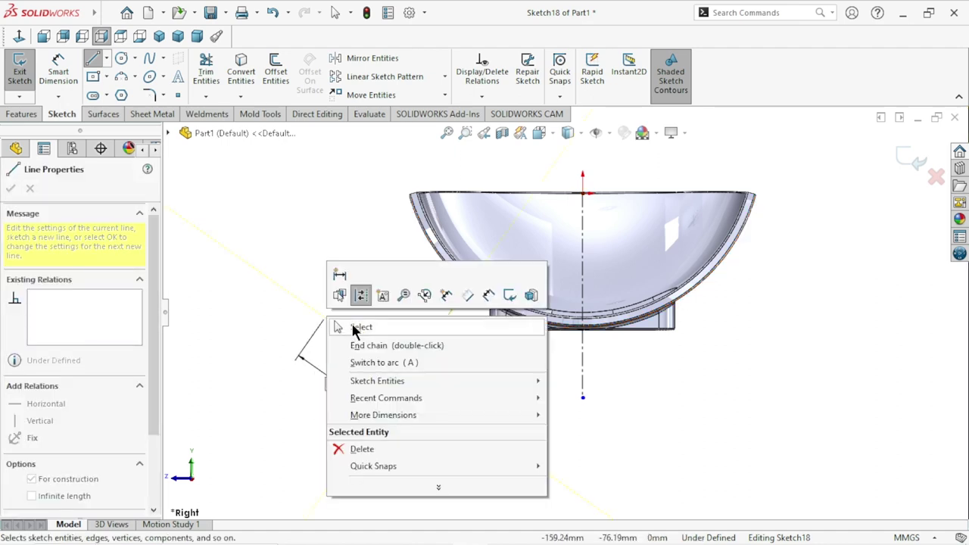
pyautogui.click(364, 327)
pyautogui.scroll(3, 552, 381)
pyautogui.scroll(-2, 469, 324)
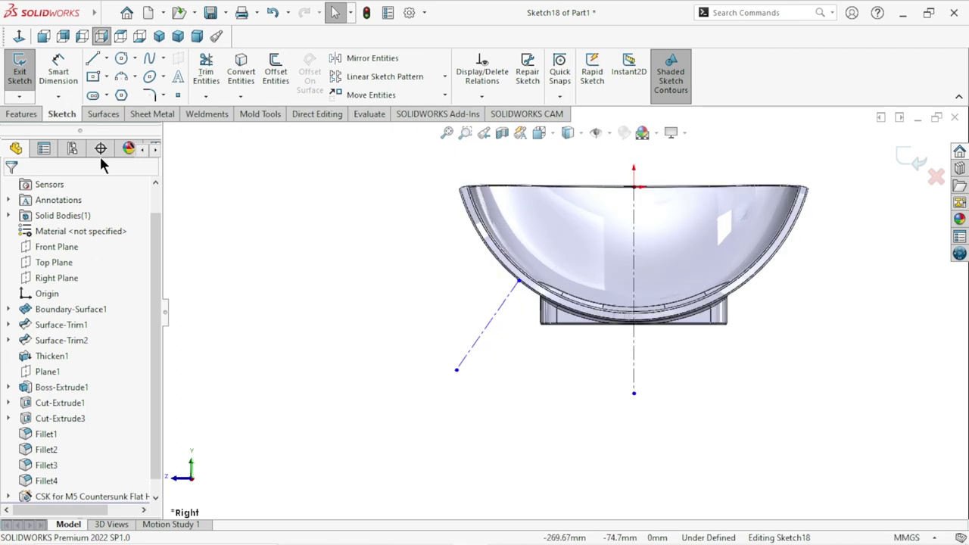
pyautogui.click(68, 76)
pyautogui.click(456, 369)
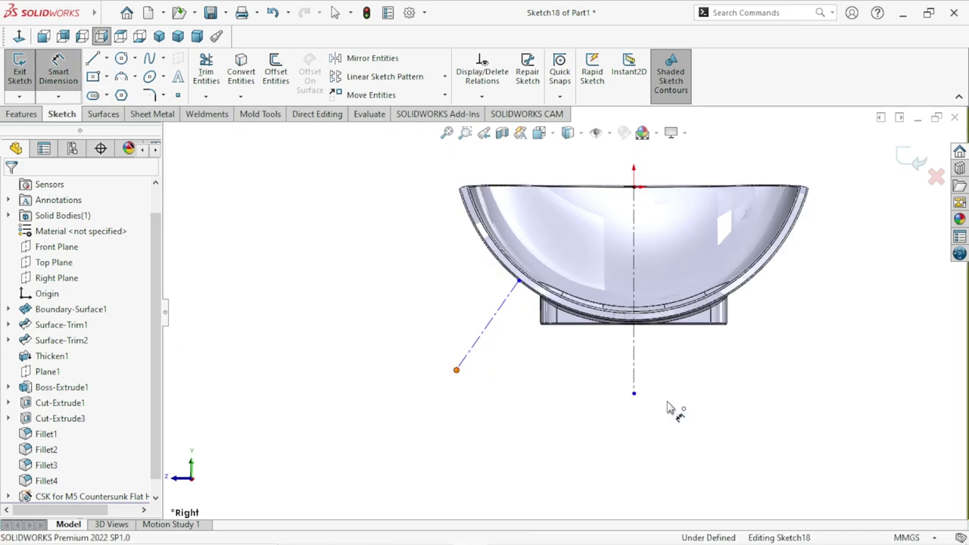
# Step: Dimension the angled line's lower endpoint 130 mm from the vertical centreline
pyautogui.click(633, 369)
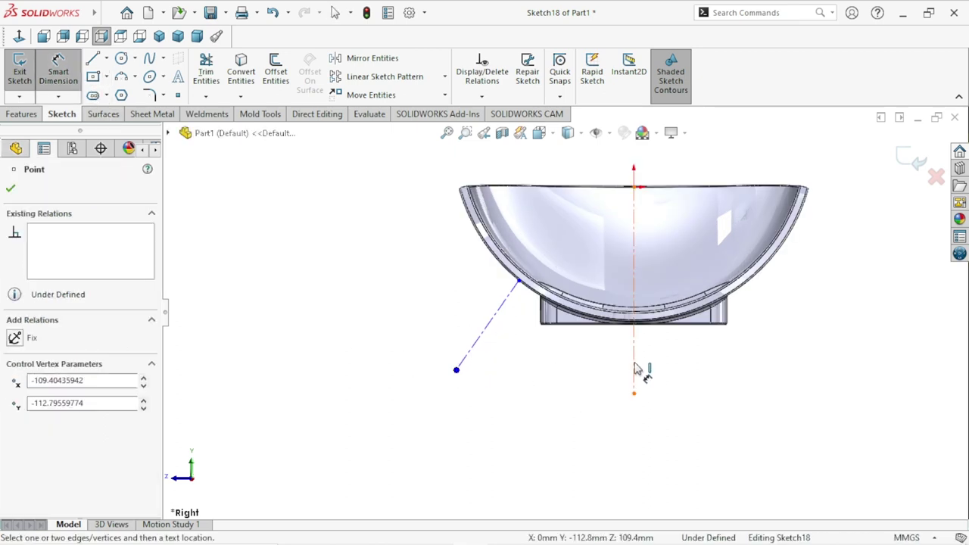
pyautogui.click(535, 428)
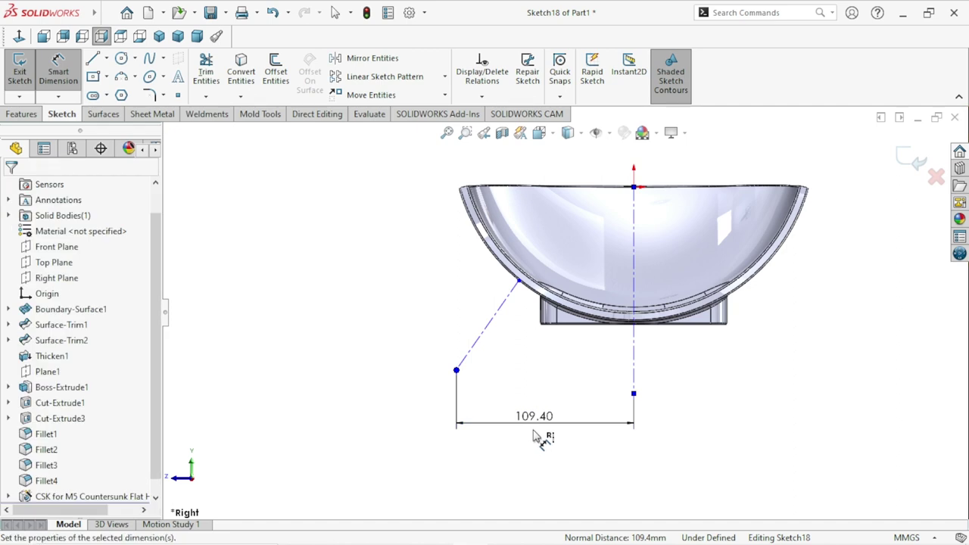
pyautogui.write('130')
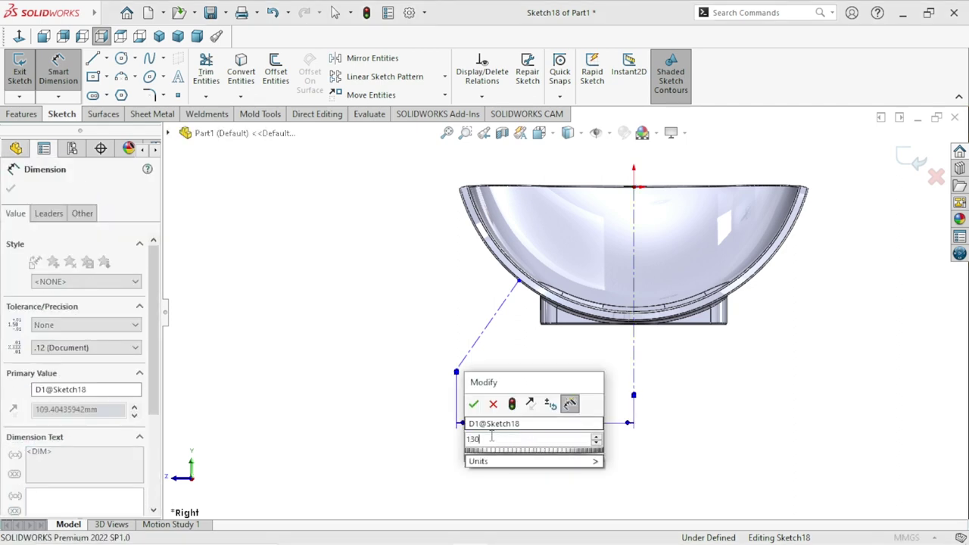
pyautogui.click(473, 403)
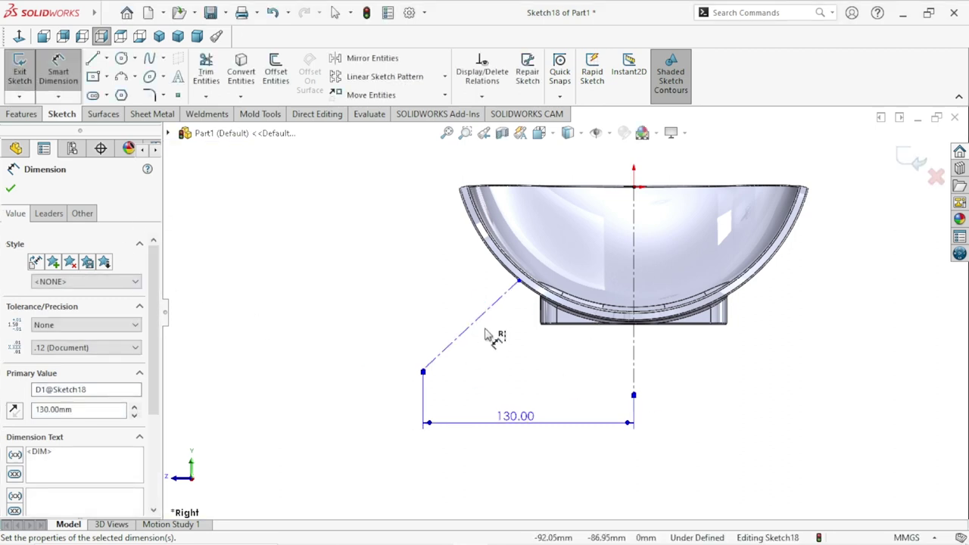
# Step: Set the angle between the construction line and centreline to 38°
pyautogui.click(573, 329)
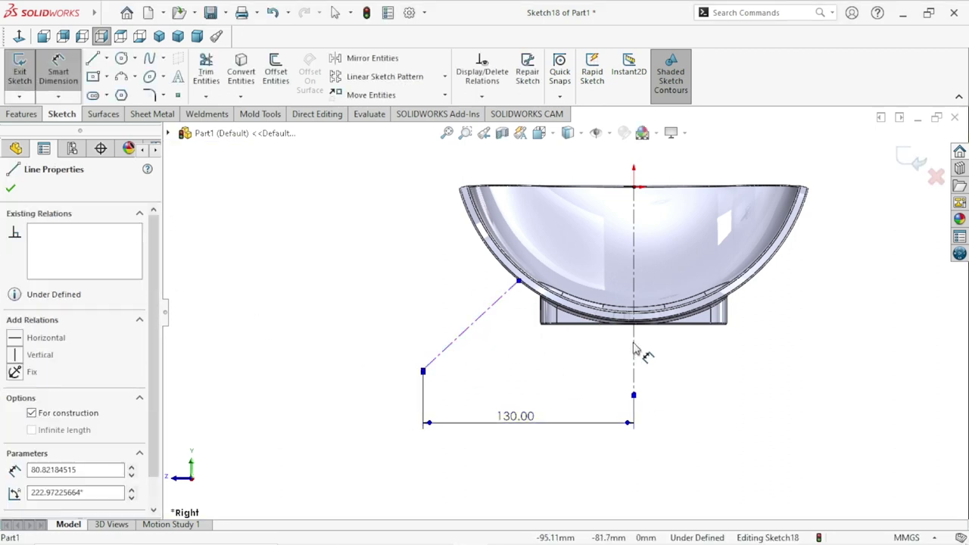
pyautogui.click(634, 353)
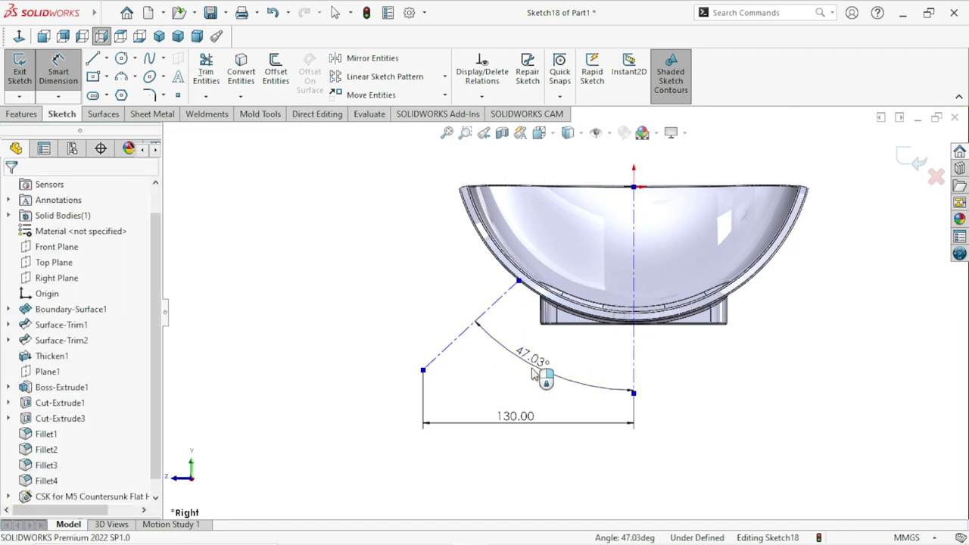
pyautogui.click(532, 371)
pyautogui.write('92')
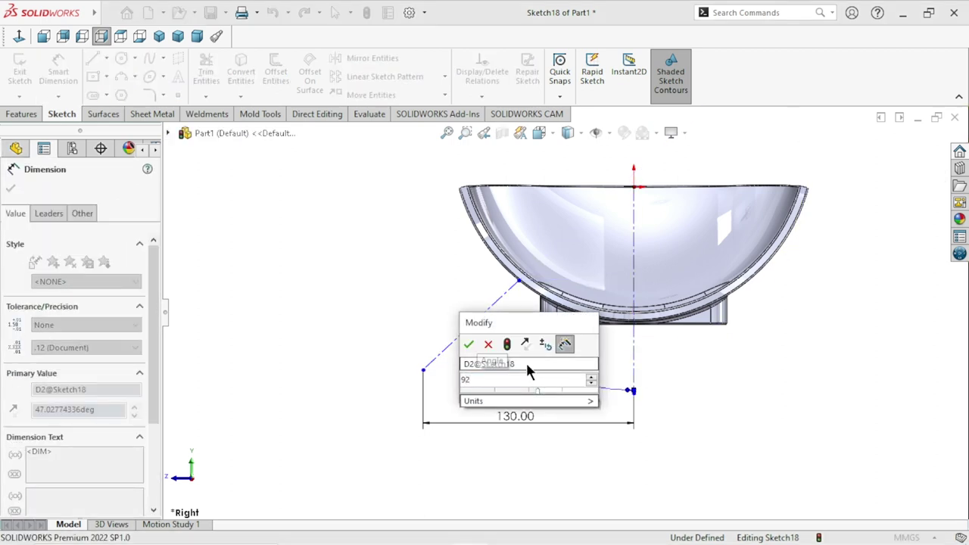
pyautogui.press('BackSpace')
pyautogui.press('BackSpace')
pyautogui.write('=')
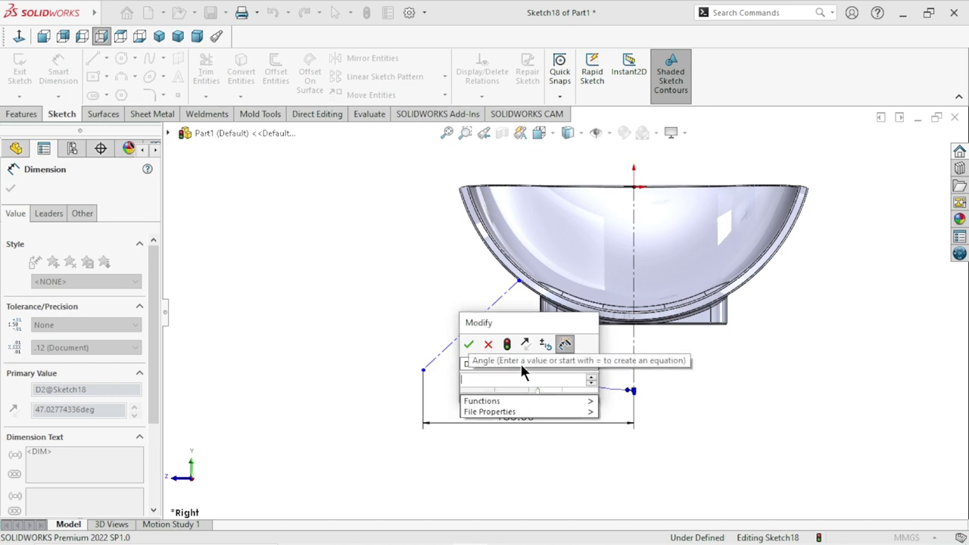
pyautogui.write('38')
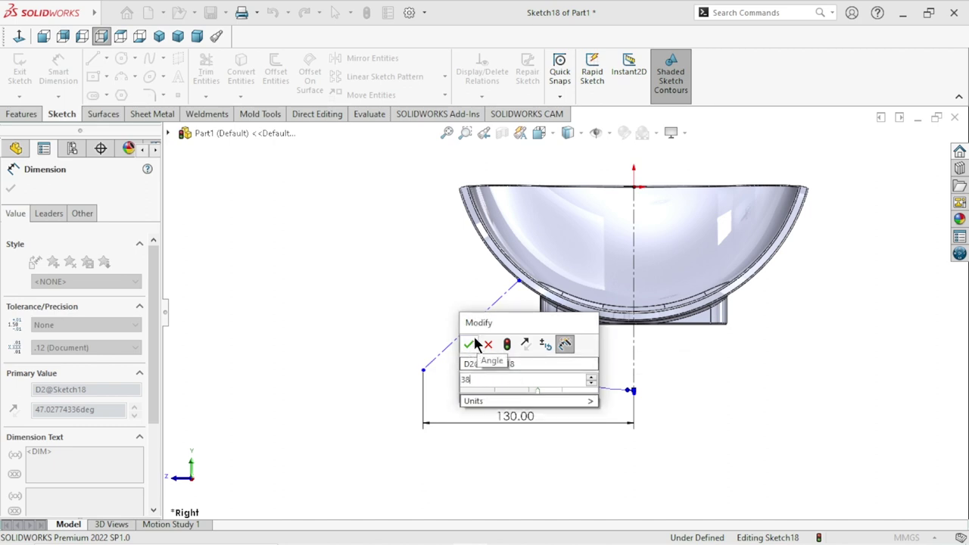
pyautogui.click(469, 344)
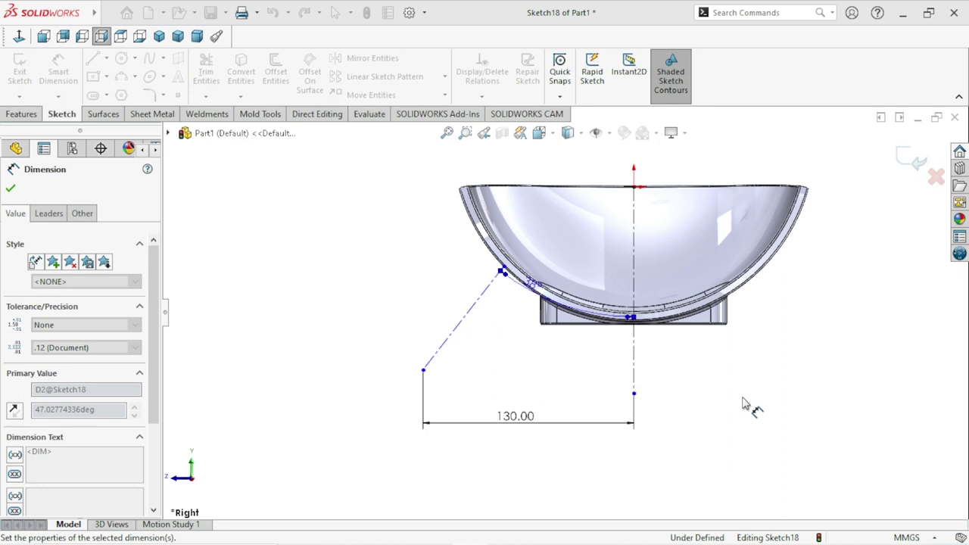
pyautogui.moveTo(513, 330); pyautogui.dragTo(513, 373)
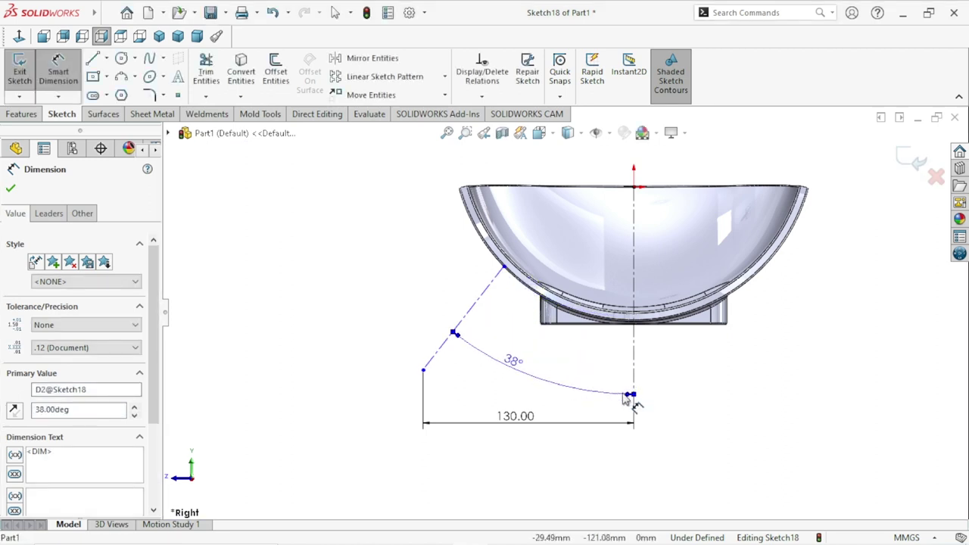
pyautogui.click(769, 404)
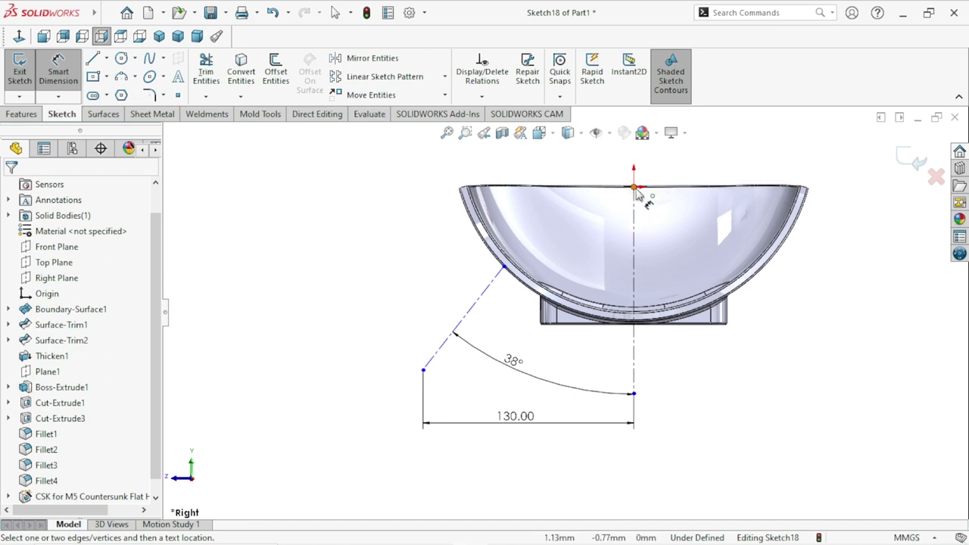
# Step: Add a 52.2 mm vertical dimension from the centreline top to the shell edge, then exit the sketch
pyautogui.click(634, 187)
pyautogui.click(503, 267)
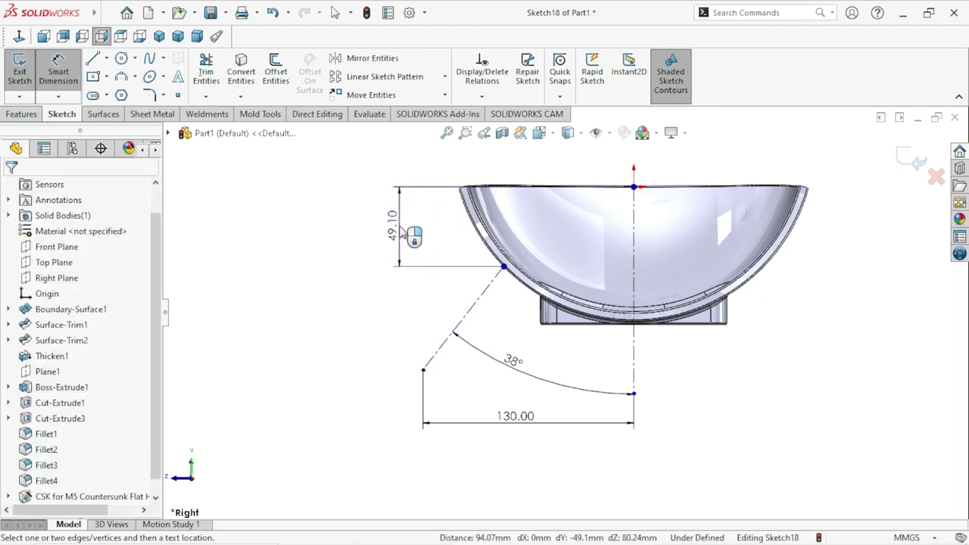
pyautogui.click(407, 232)
pyautogui.write('52.2')
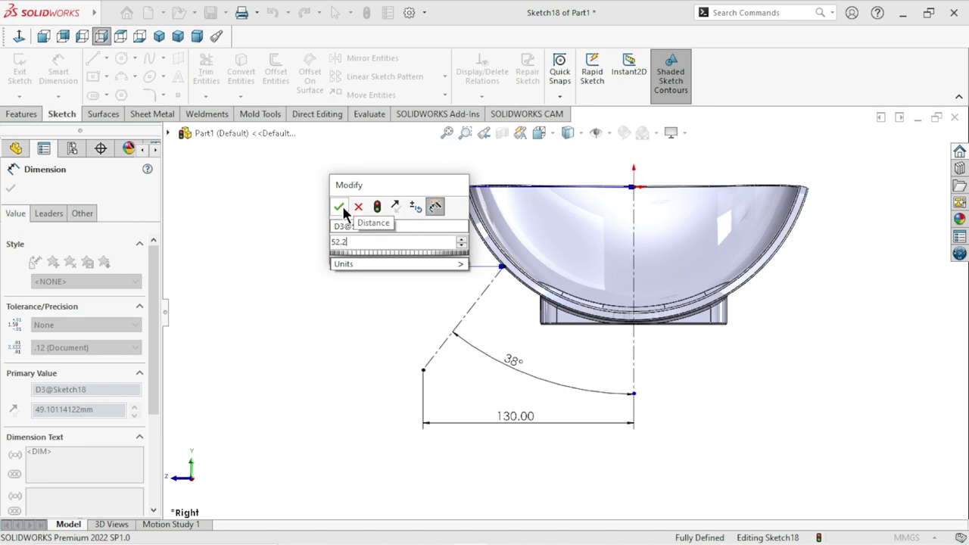
pyautogui.click(338, 207)
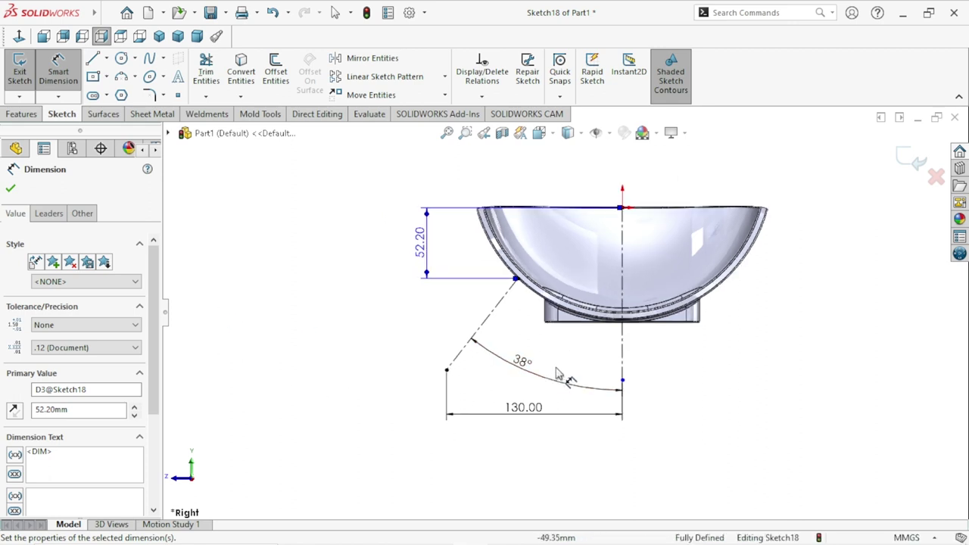
pyautogui.click(649, 368)
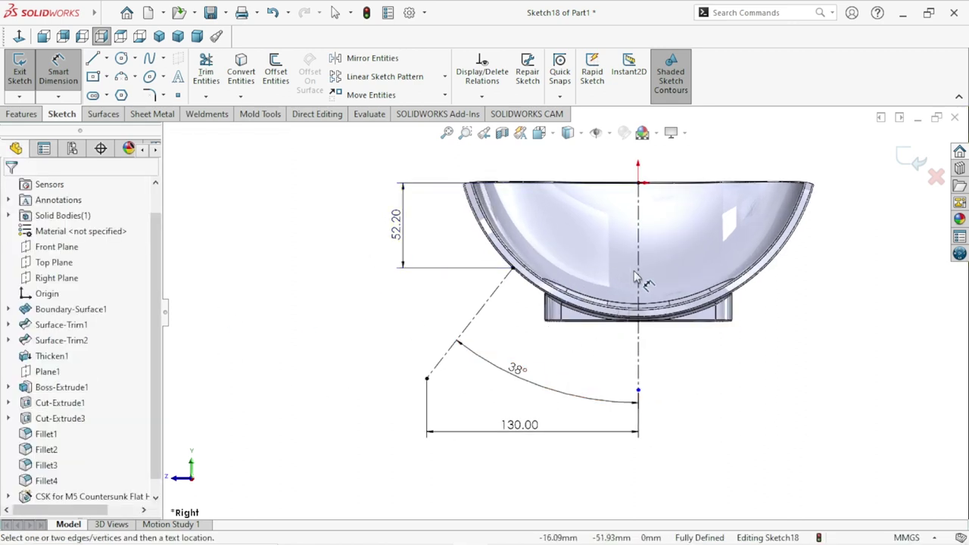
pyautogui.click(914, 160)
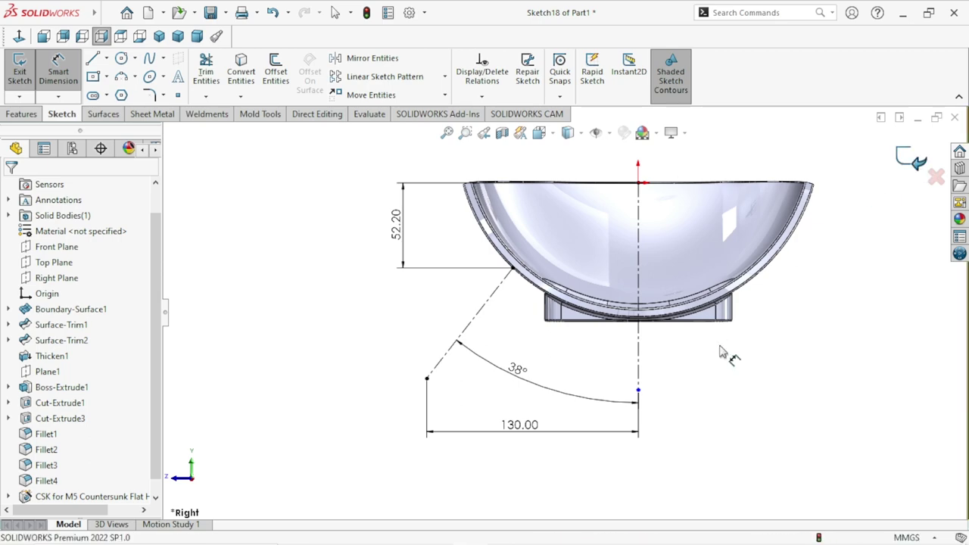
pyautogui.moveTo(519, 339)
pyautogui.mouseDown(button='middle')
pyautogui.moveTo(534, 417)
pyautogui.moveTo(583, 340)
pyautogui.moveTo(562, 335)
pyautogui.mouseUp(button='middle')
# Step: Orbit the part and start a new reference plane from Reference Geometry
pyautogui.scroll(-3, 540, 257)
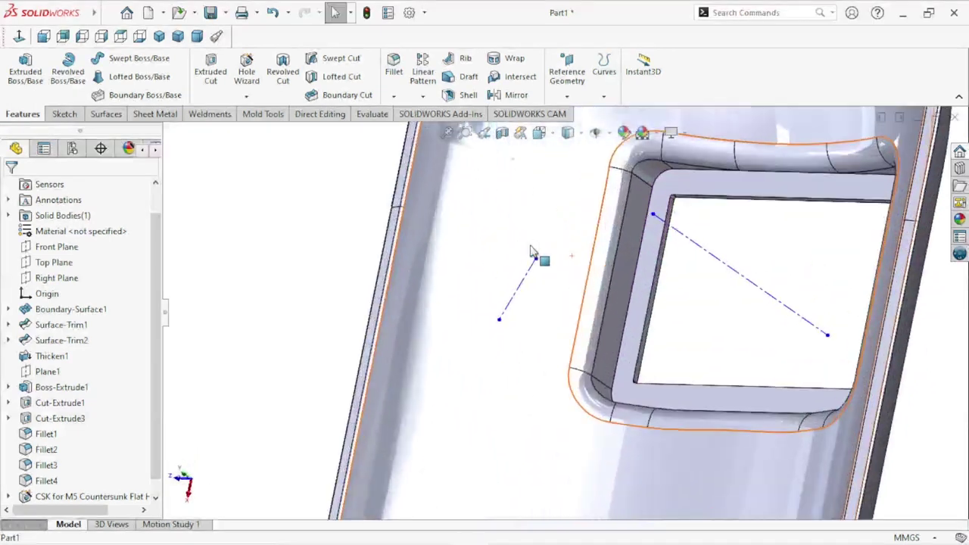
pyautogui.scroll(5, 556, 311)
pyautogui.moveTo(707, 413); pyautogui.dragTo(741, 338, button='middle')
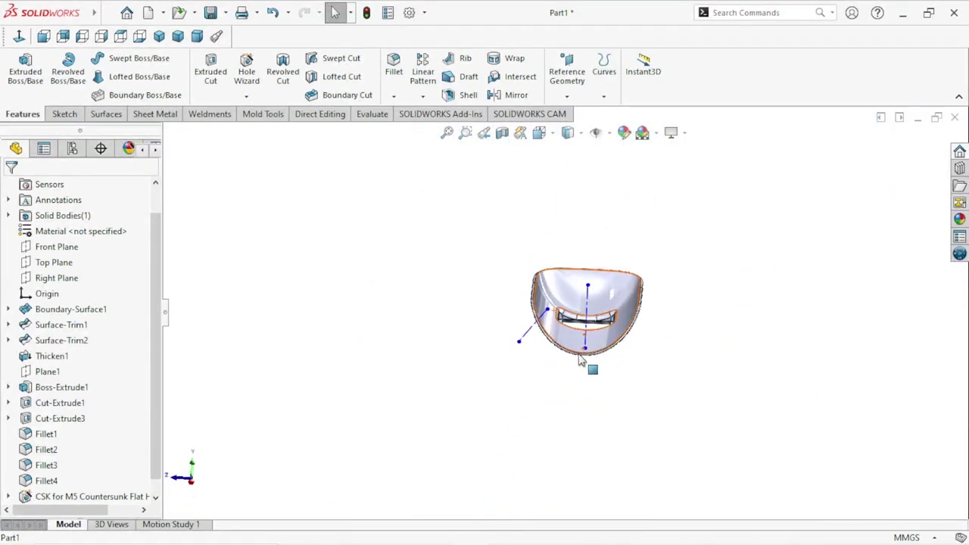
pyautogui.click(566, 96)
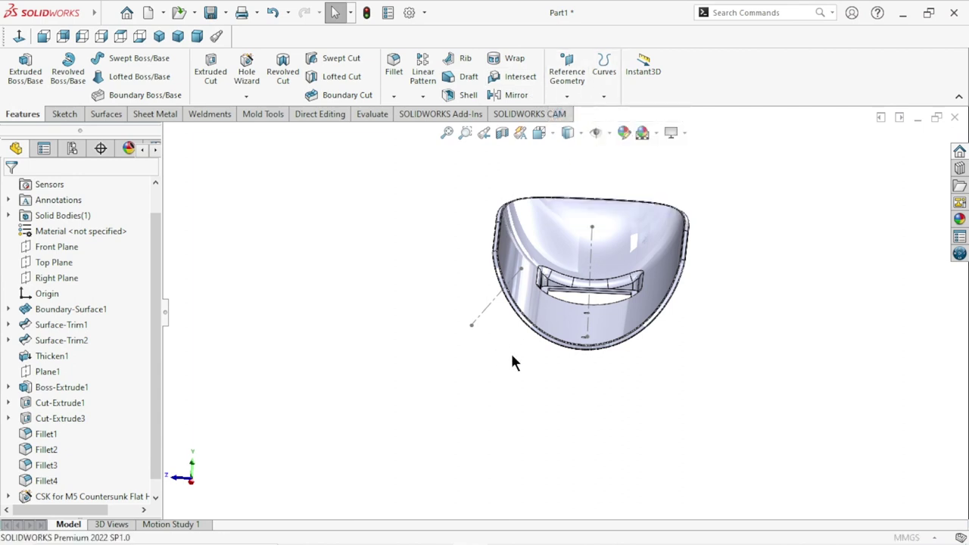
pyautogui.moveTo(508, 353); pyautogui.dragTo(501, 332, button='middle')
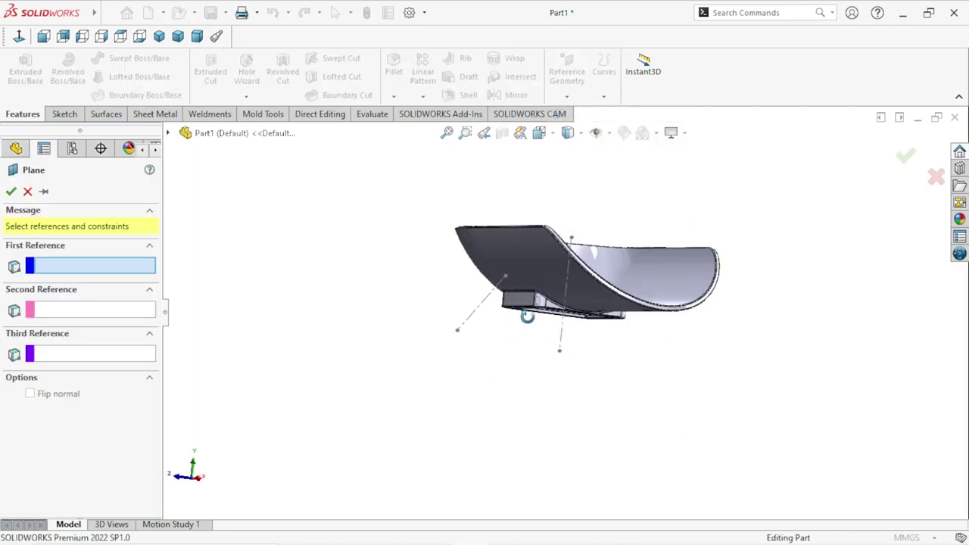
# Step: Create Plane3 perpendicular to Sketch18's angled line at its endpoint, then sketch on it
pyautogui.scroll(-3, 501, 331)
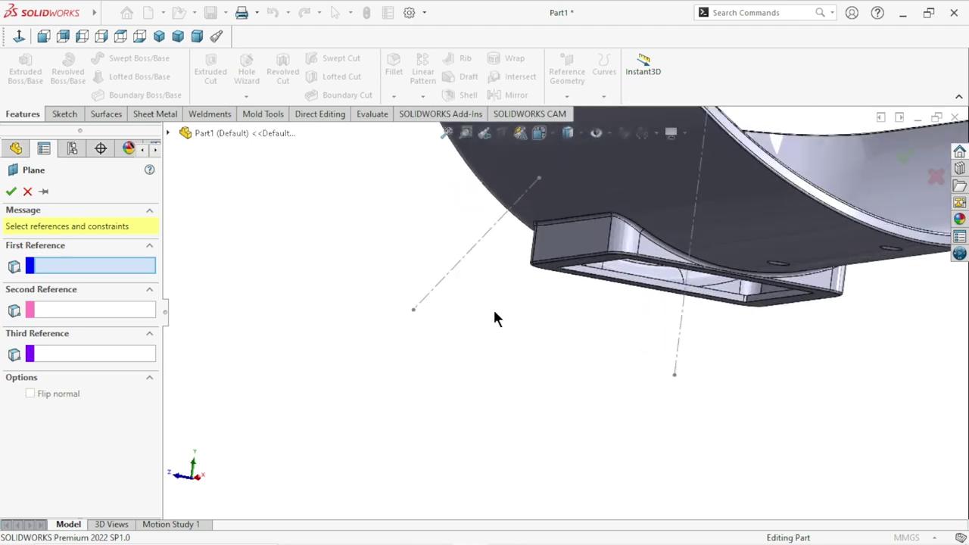
pyautogui.click(443, 284)
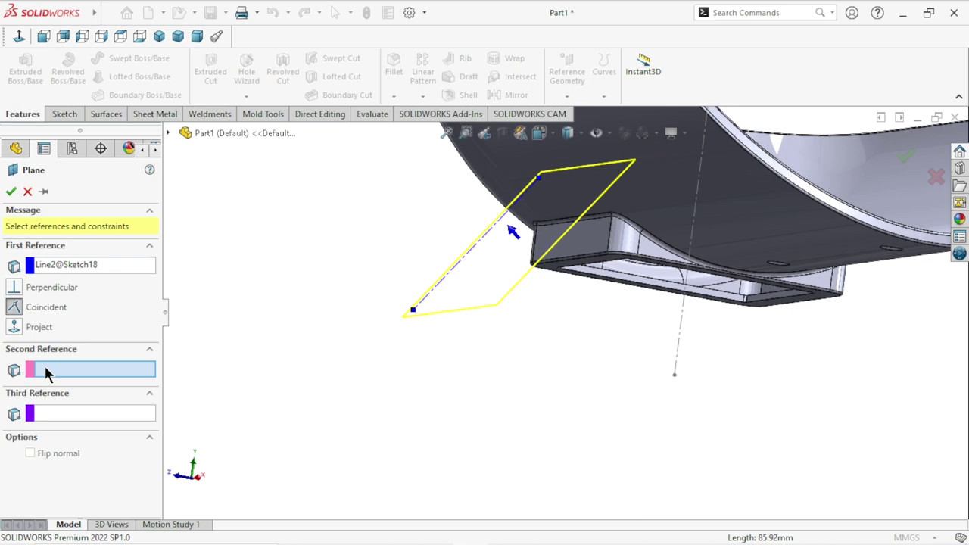
pyautogui.click(413, 310)
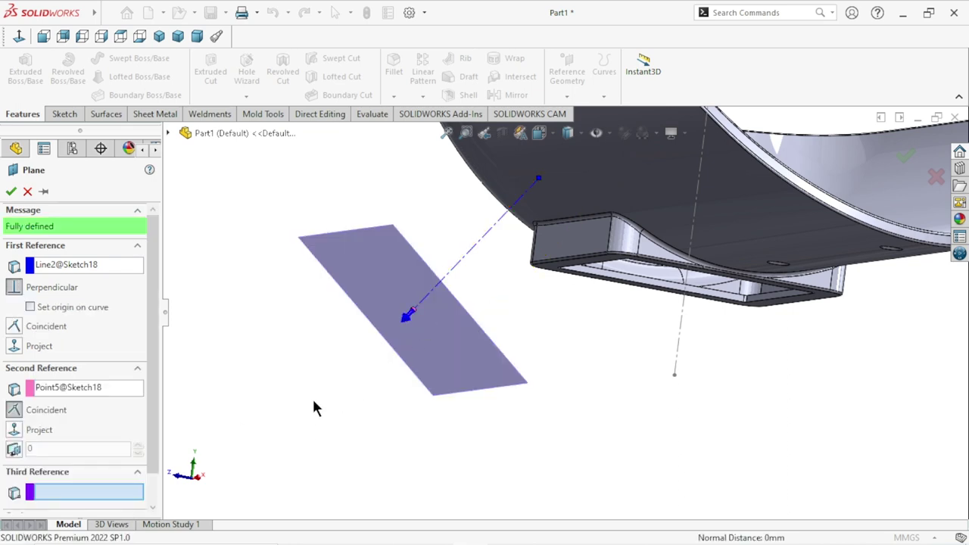
pyautogui.click(11, 191)
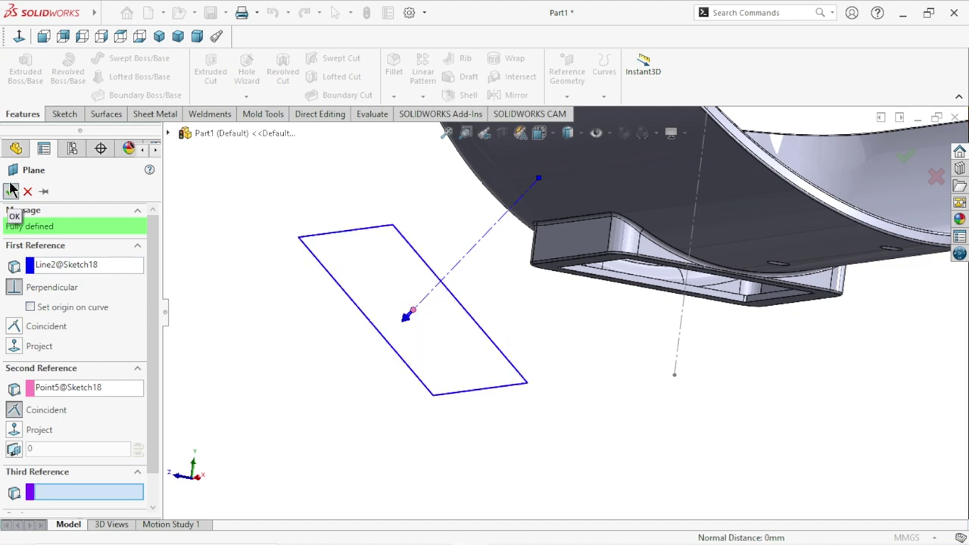
pyautogui.click(330, 233)
pyautogui.click(370, 187)
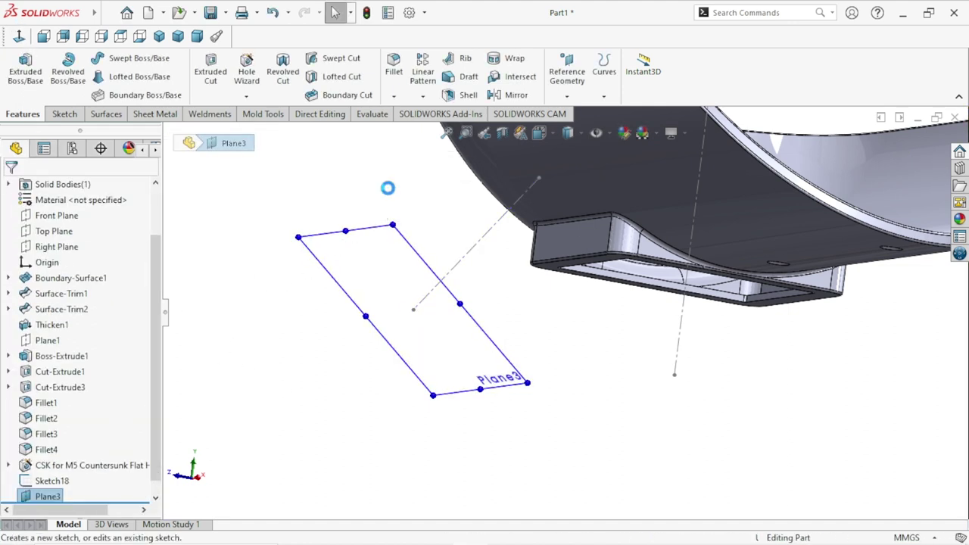
# Step: View Plane3 normal, draw a circle at the sketch origin, and place its diameter dimension
pyautogui.click(20, 37)
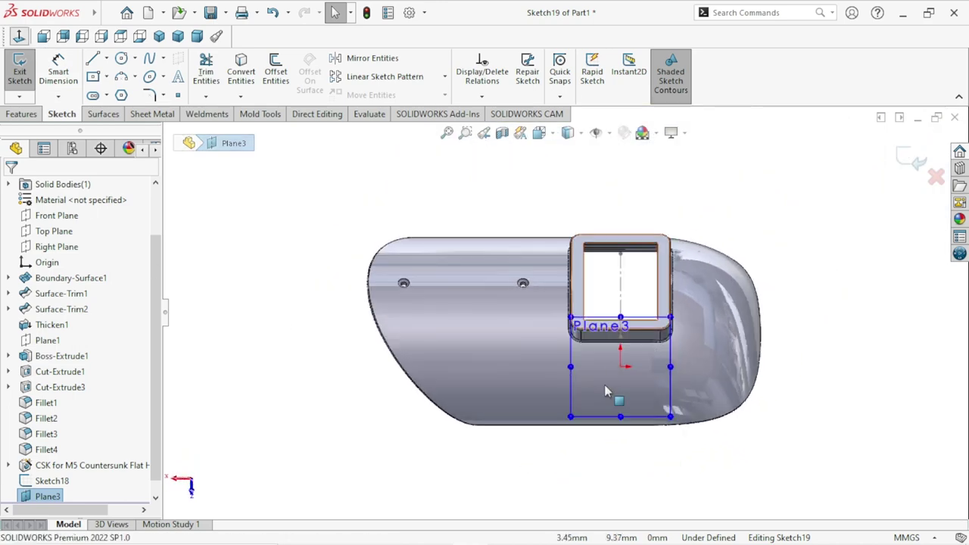
pyautogui.scroll(-5, 650, 362)
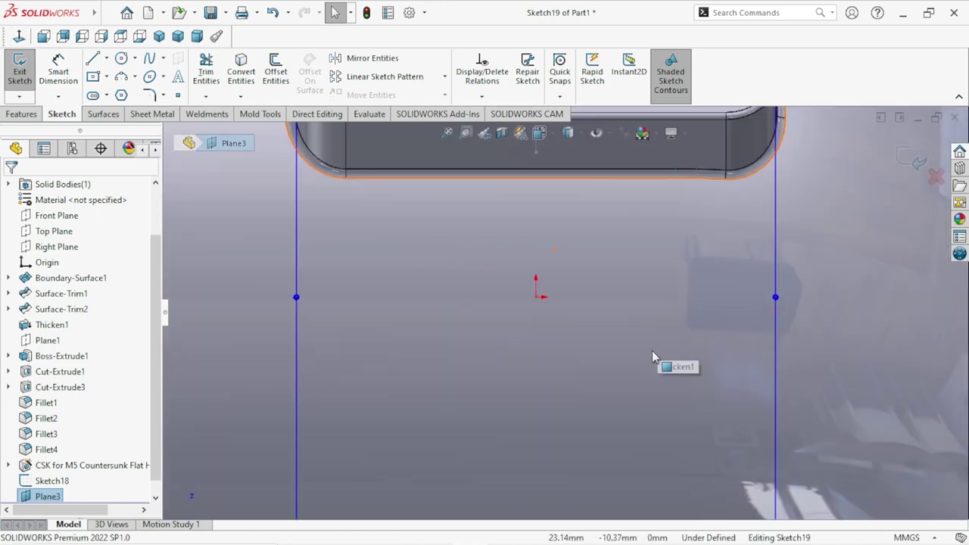
pyautogui.click(124, 60)
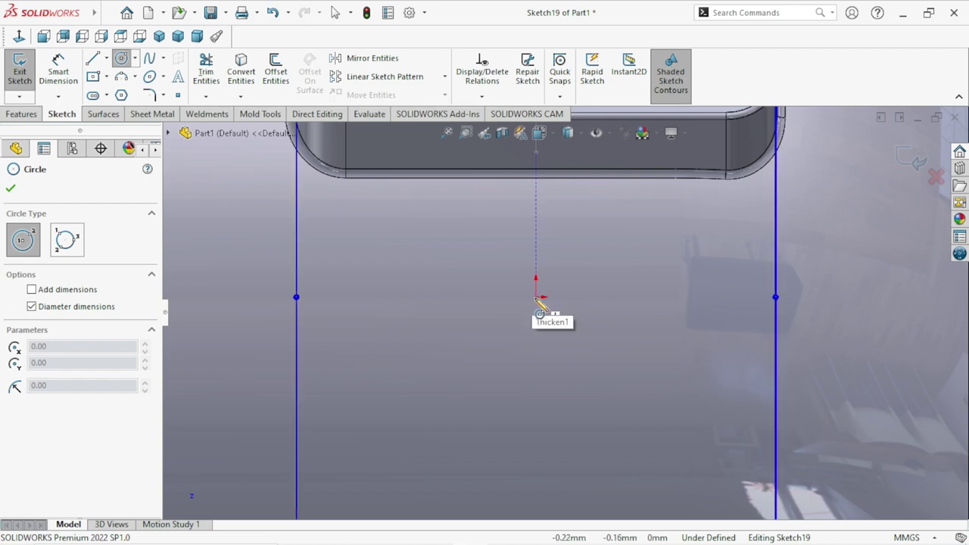
pyautogui.click(535, 297)
pyautogui.click(535, 326)
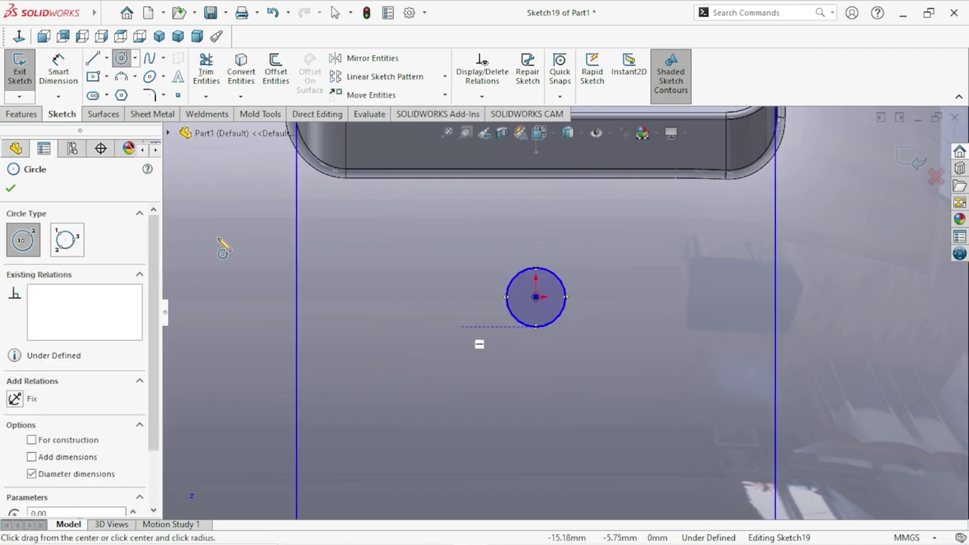
pyautogui.click(61, 76)
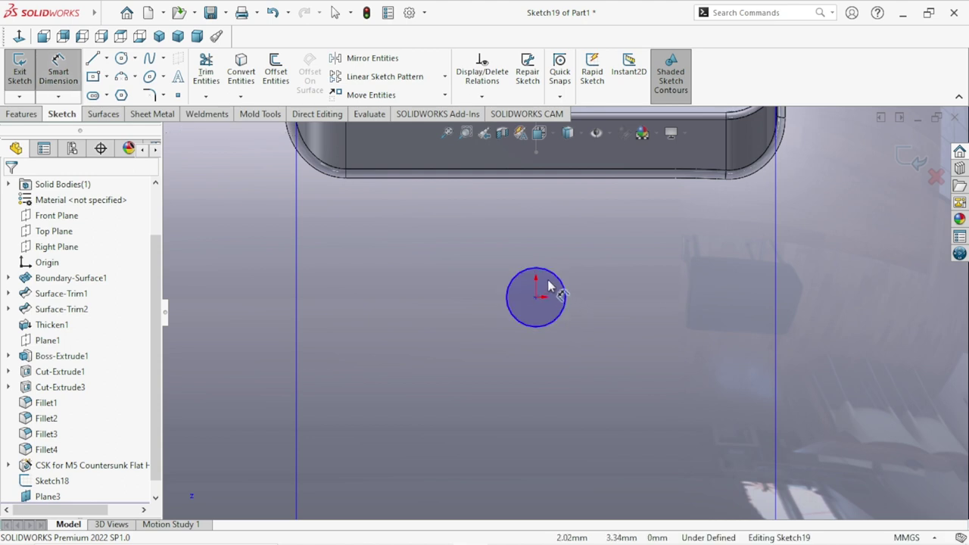
pyautogui.click(584, 296)
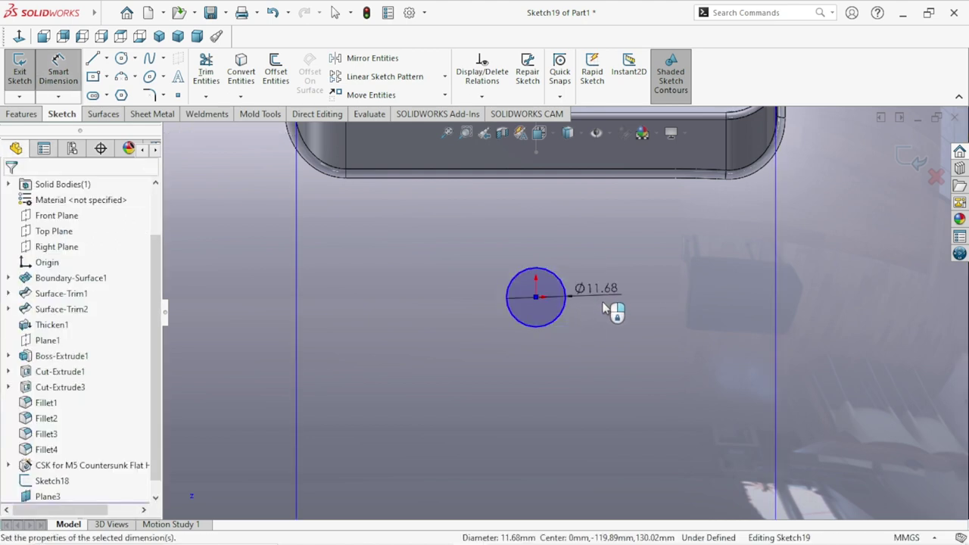
pyautogui.click(606, 308)
# Step: Set the circle to Ø5 and extrude-cut it Through All the shell
pyautogui.write('5')
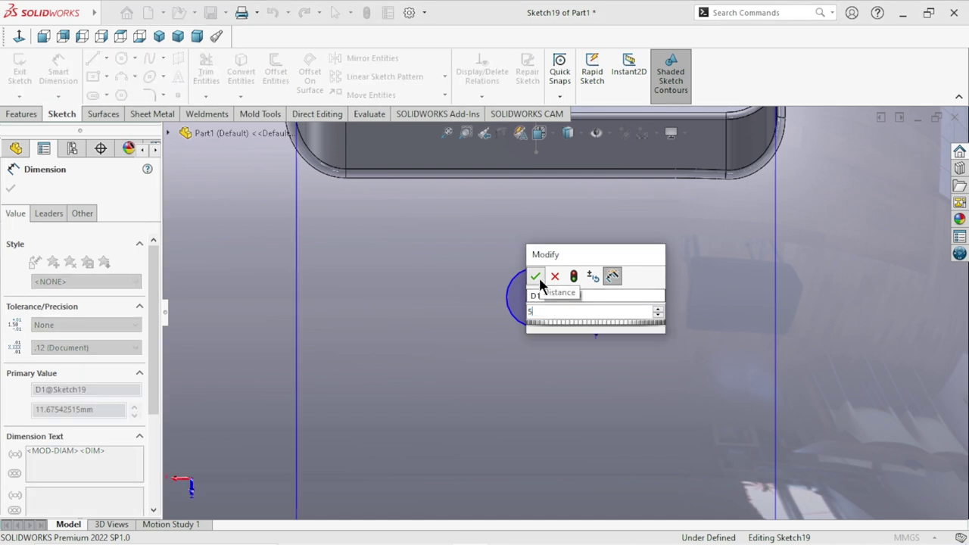
pyautogui.click(536, 276)
pyautogui.click(11, 118)
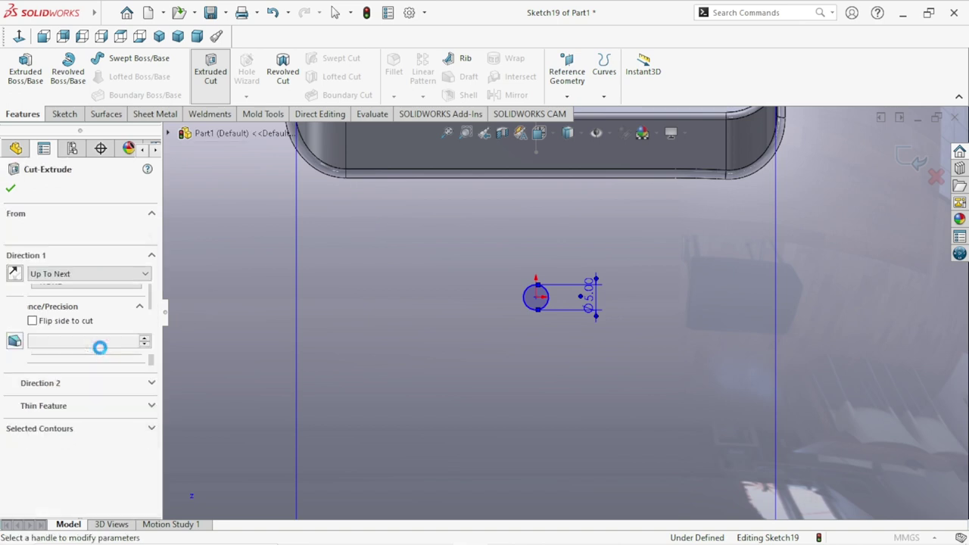
pyautogui.click(87, 273)
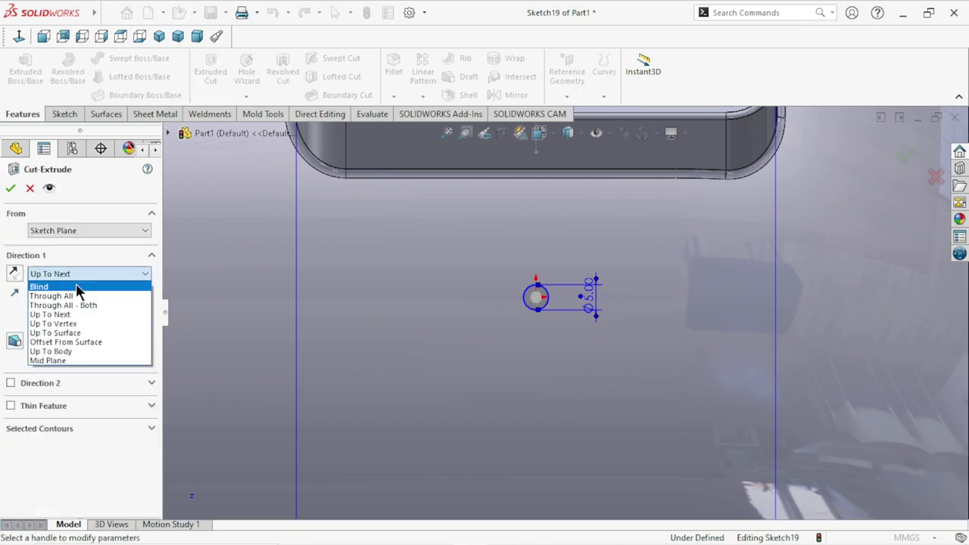
pyautogui.click(79, 298)
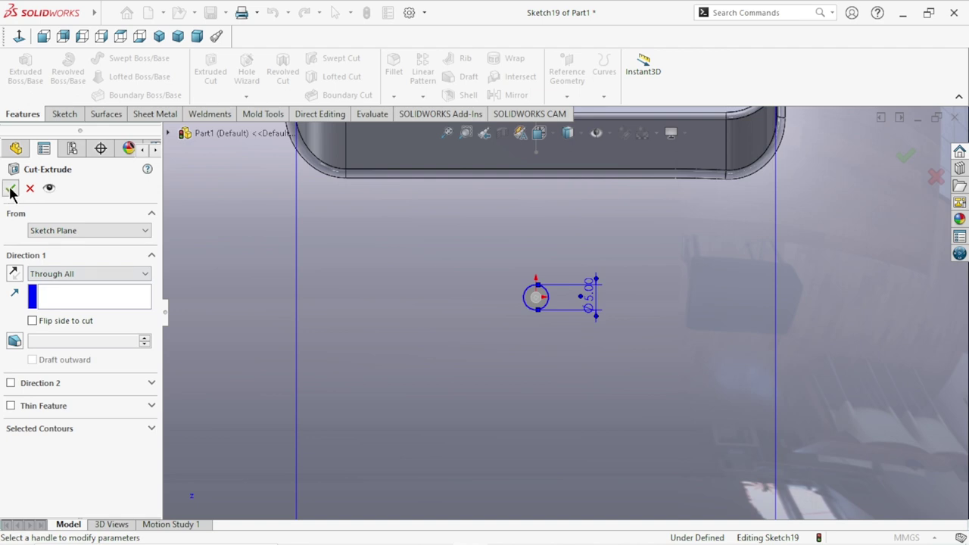
pyautogui.click(10, 189)
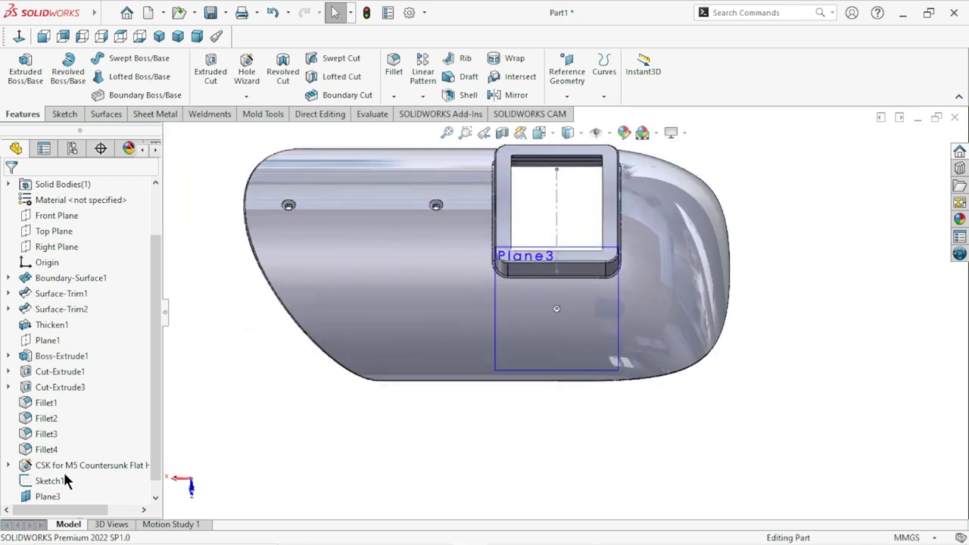
# Step: Hide Plane3
pyautogui.click(50, 496)
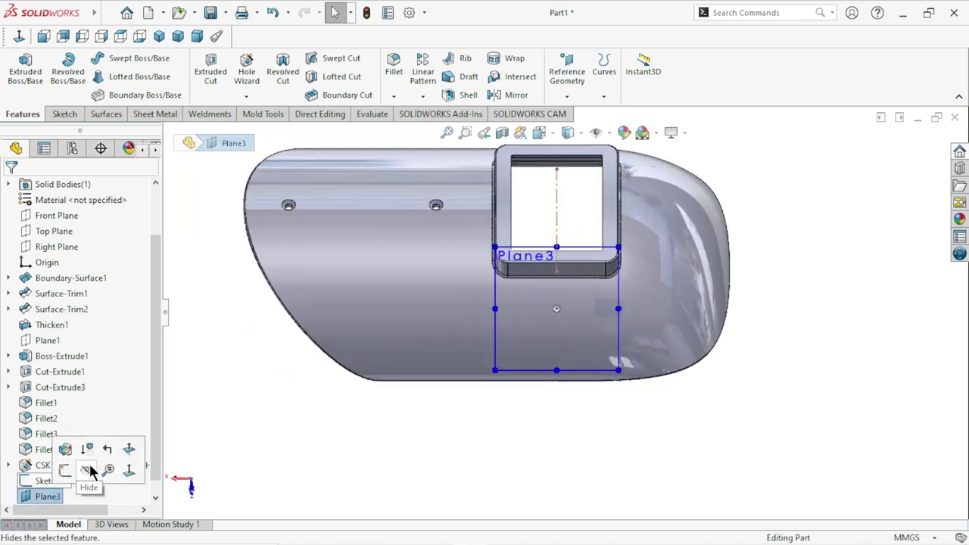
pyautogui.click(91, 473)
pyautogui.moveTo(437, 437)
pyautogui.mouseDown(button='middle')
pyautogui.moveTo(796, 281)
pyautogui.moveTo(500, 349)
pyautogui.mouseUp(button='middle')
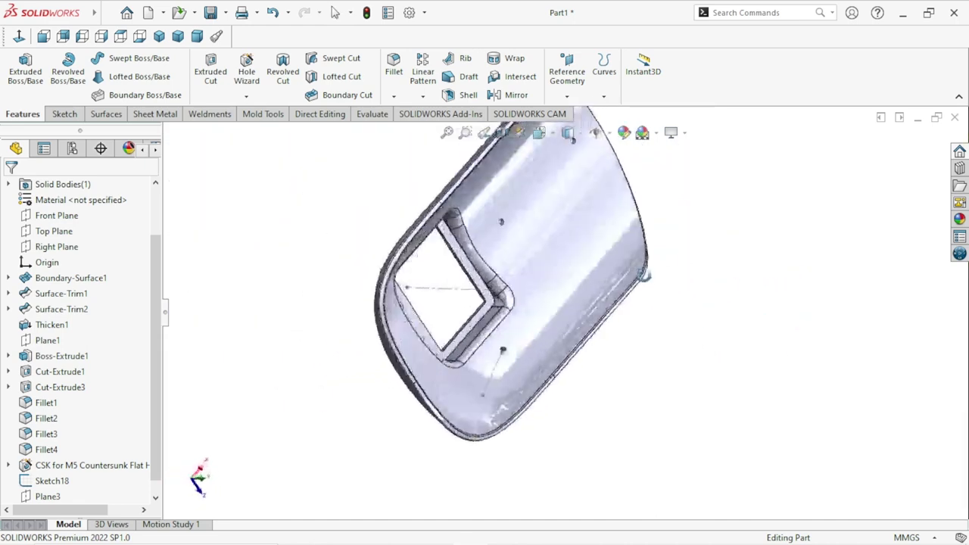
pyautogui.scroll(-2, 500, 353)
pyautogui.scroll(-1, 566, 337)
pyautogui.scroll(2, 566, 337)
# Step: Hide Sketch18 and turn the shell upright with its window facing the viewer
pyautogui.moveTo(672, 360)
pyautogui.mouseDown(button='middle')
pyautogui.moveTo(684, 268)
pyautogui.moveTo(709, 281)
pyautogui.moveTo(703, 324)
pyautogui.moveTo(598, 353)
pyautogui.moveTo(475, 322)
pyautogui.mouseUp(button='middle')
pyautogui.click(475, 304)
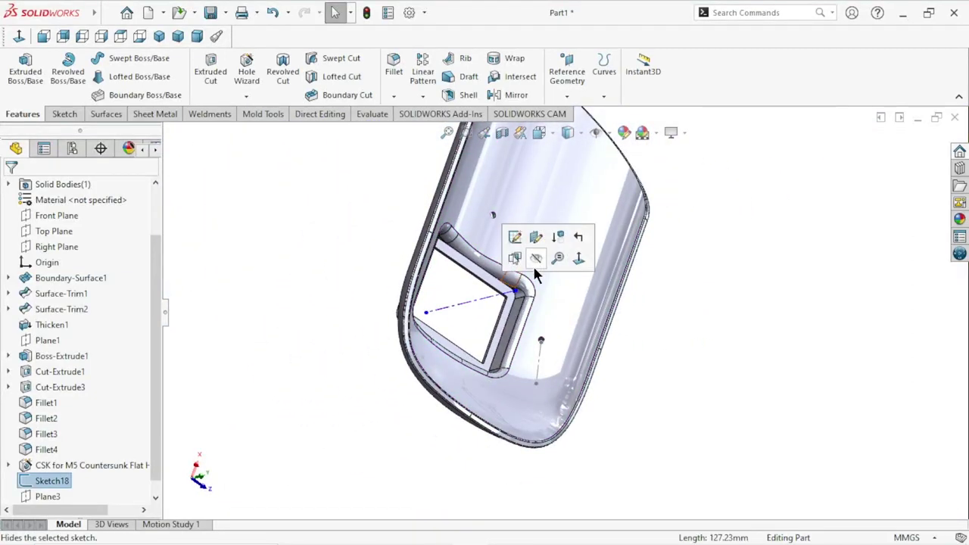
pyautogui.click(537, 257)
pyautogui.scroll(-2, 616, 344)
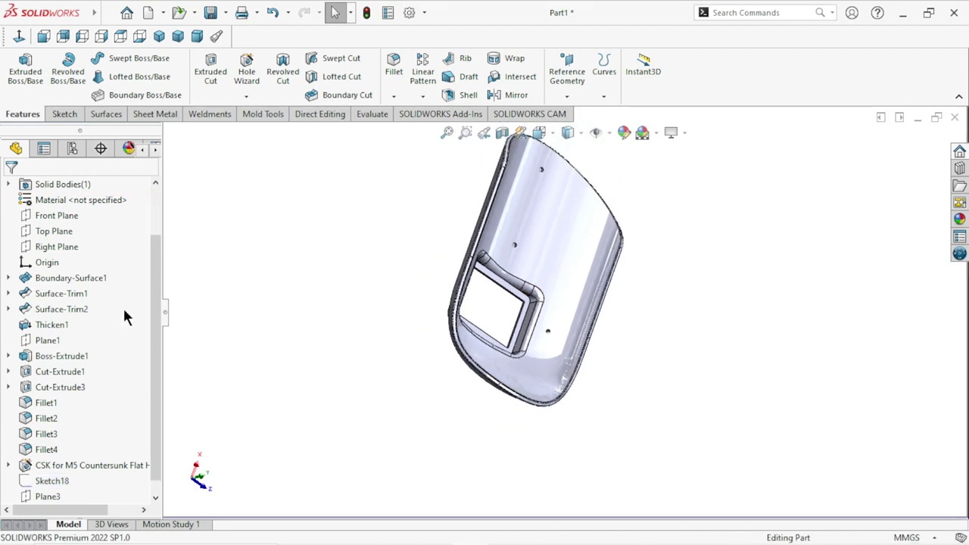
pyautogui.moveTo(632, 324)
pyautogui.mouseDown(button='middle')
pyautogui.moveTo(378, 346)
pyautogui.moveTo(572, 238)
pyautogui.moveTo(471, 400)
pyautogui.moveTo(541, 274)
pyautogui.mouseUp(button='middle')
pyautogui.scroll(-3, 541, 274)
pyautogui.moveTo(734, 288)
pyautogui.mouseDown(button='middle')
pyautogui.moveTo(681, 320)
pyautogui.moveTo(711, 343)
pyautogui.mouseUp(button='middle')
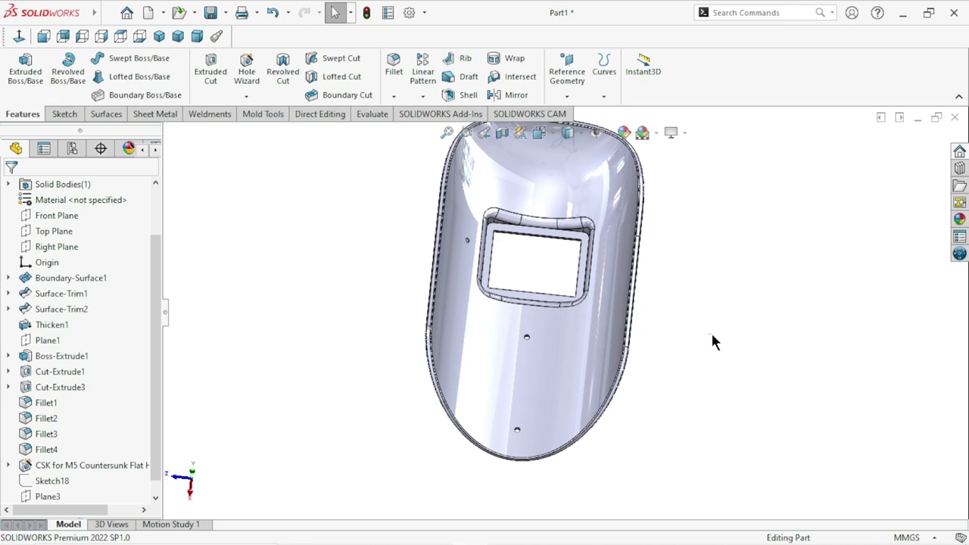
pyautogui.click(422, 96)
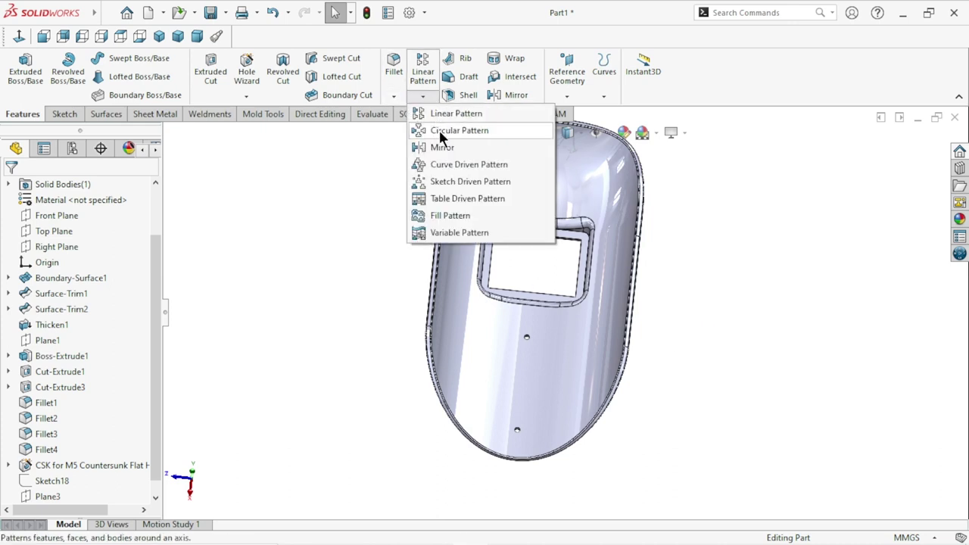
# Step: Mirror Cut-Extrude5 across the Front Plane to add a matching 5 mm side hole
pyautogui.click(439, 147)
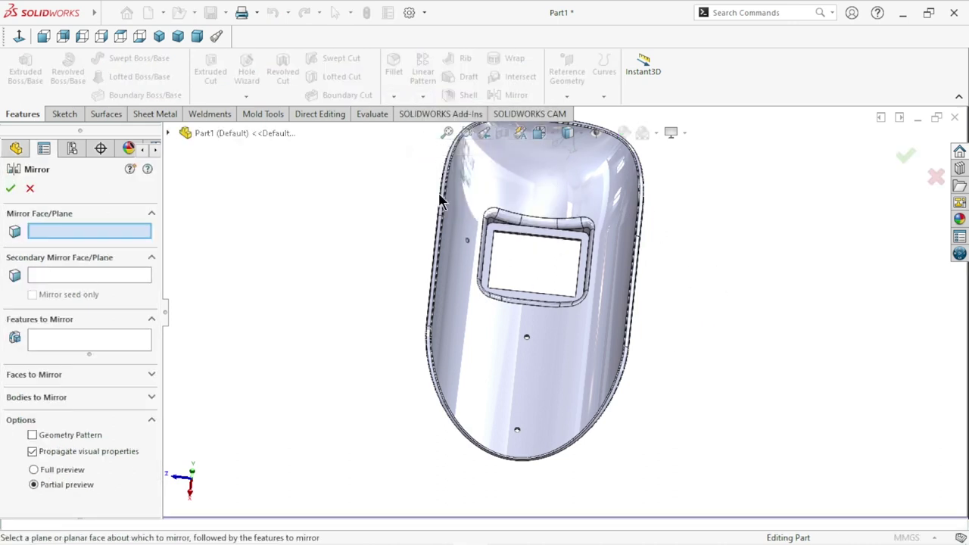
pyautogui.click(170, 132)
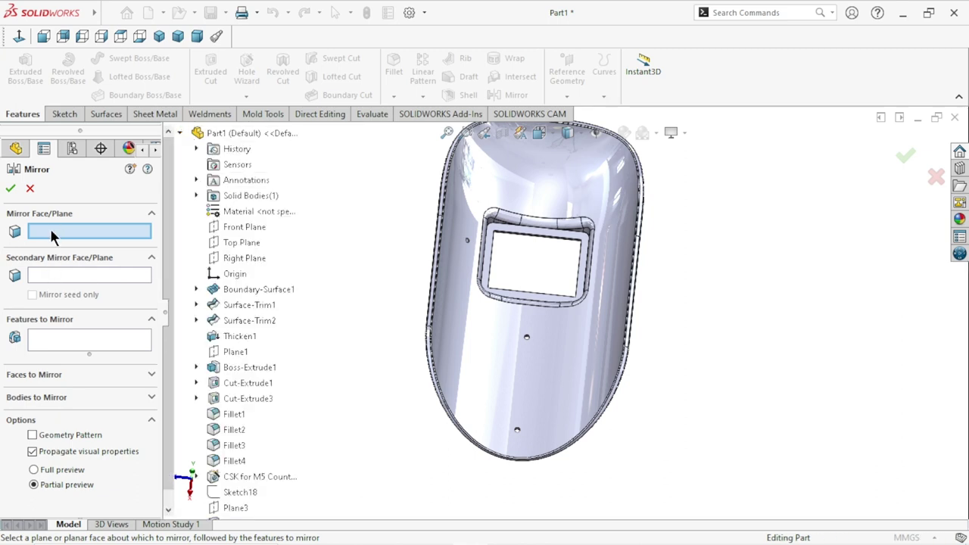
pyautogui.click(253, 227)
pyautogui.click(53, 345)
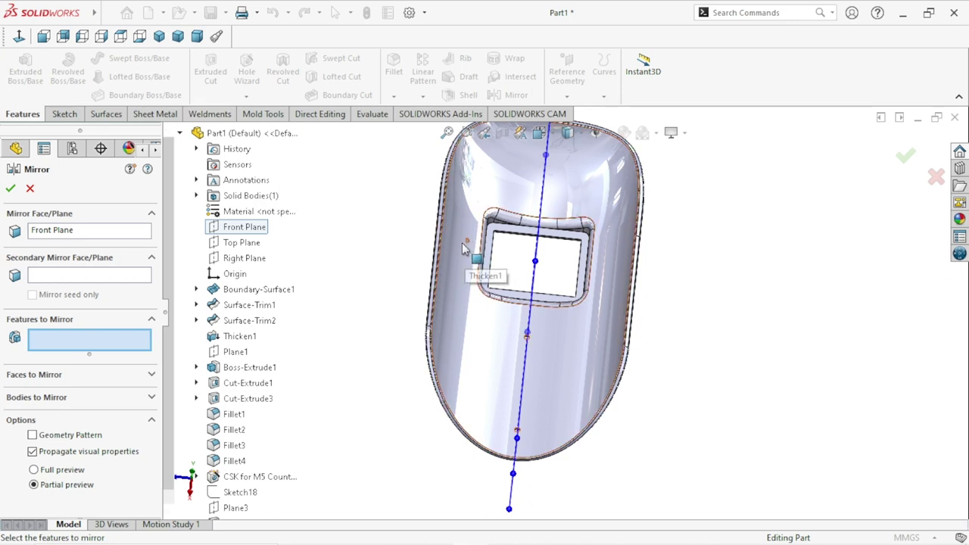
pyautogui.scroll(-1, 257, 398)
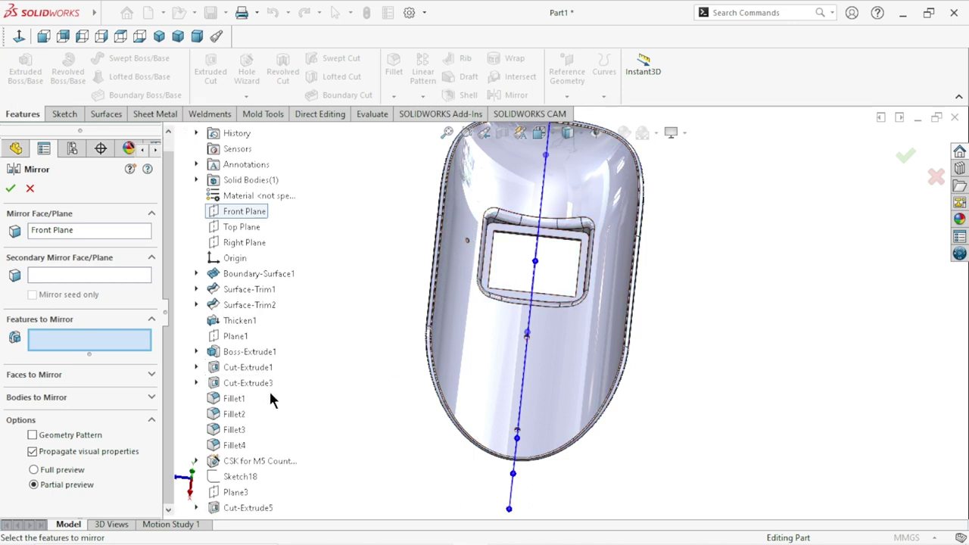
pyautogui.click(248, 508)
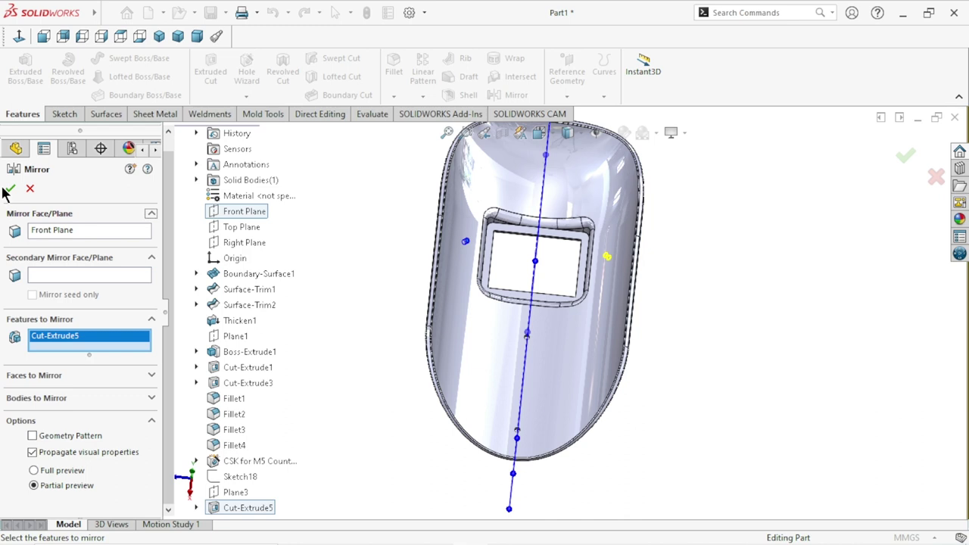
pyautogui.press('Return')
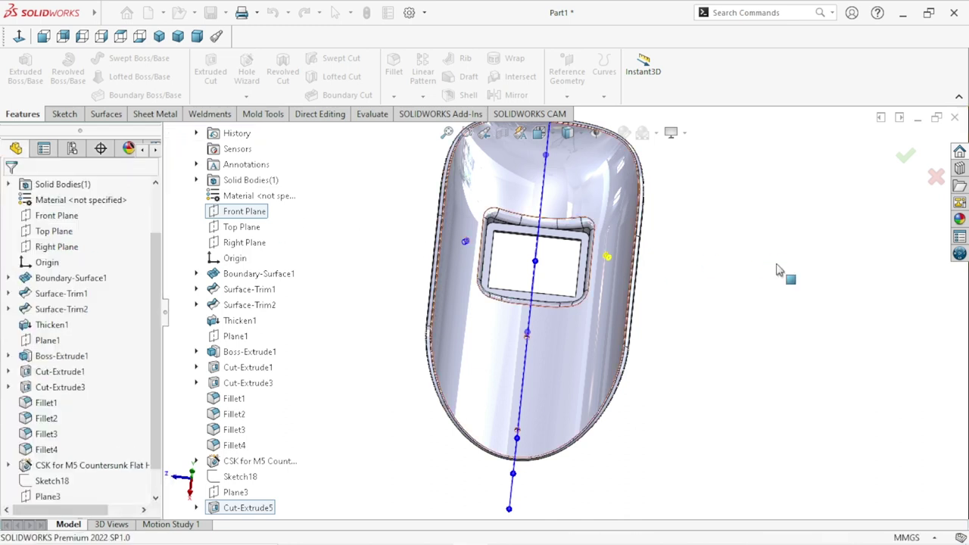
# Step: Zoom and orbit the shell to inspect the side holes around the window
pyautogui.scroll(-3, 608, 281)
pyautogui.scroll(1, 610, 282)
pyautogui.scroll(1, 610, 281)
pyautogui.moveTo(740, 310)
pyautogui.mouseDown(button='middle')
pyautogui.moveTo(704, 292)
pyautogui.moveTo(677, 325)
pyautogui.moveTo(795, 262)
pyautogui.moveTo(825, 213)
pyautogui.moveTo(585, 324)
pyautogui.moveTo(628, 281)
pyautogui.moveTo(662, 216)
pyautogui.mouseUp(button='middle')
# Step: Zoom out and orbit to see the whole helmet shell and look into its inside
pyautogui.scroll(-3, 574, 295)
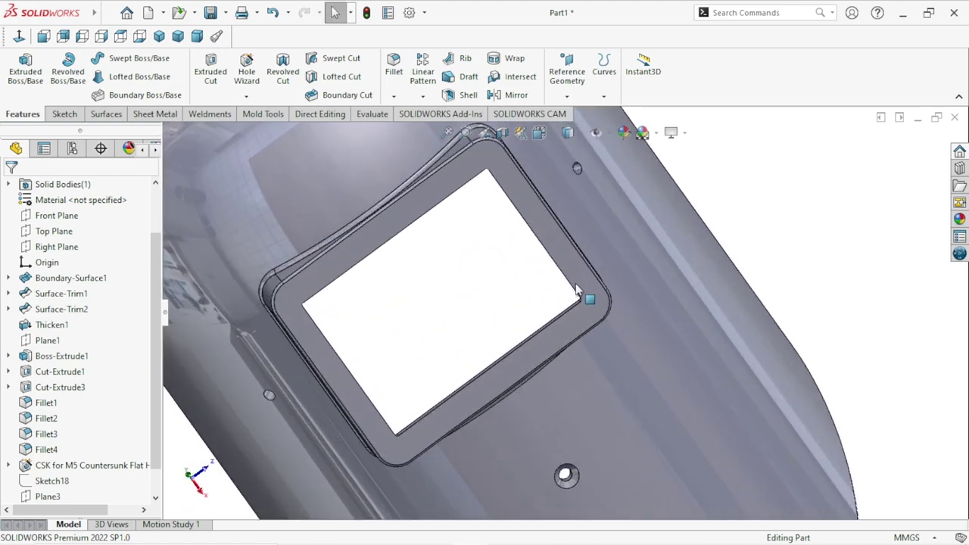
pyautogui.scroll(5, 552, 303)
pyautogui.scroll(2, 697, 277)
pyautogui.moveTo(688, 342)
pyautogui.mouseDown(button='middle')
pyautogui.moveTo(514, 330)
pyautogui.moveTo(550, 362)
pyautogui.moveTo(789, 359)
pyautogui.mouseUp(button='middle')
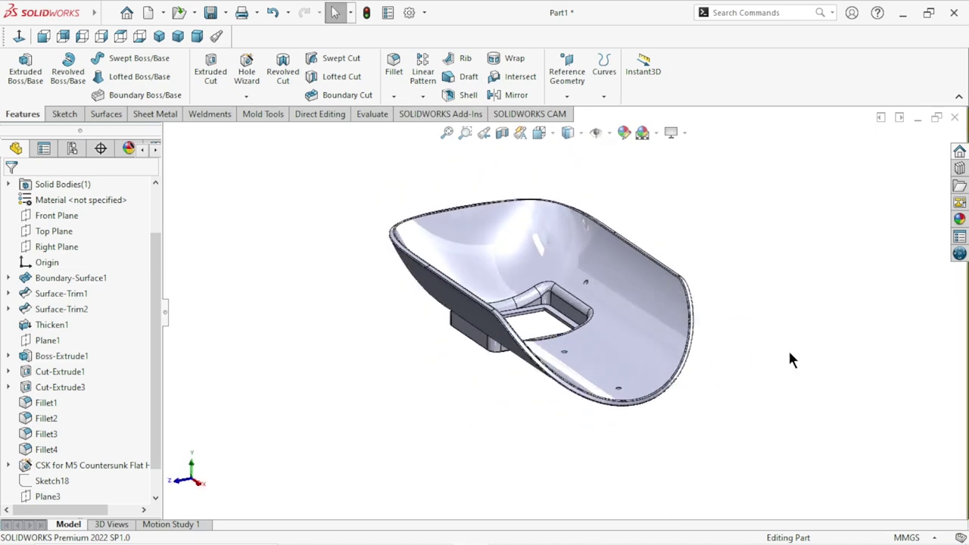
pyautogui.moveTo(655, 297)
pyautogui.mouseDown(button='middle')
pyautogui.moveTo(780, 253)
pyautogui.moveTo(724, 310)
pyautogui.mouseUp(button='middle')
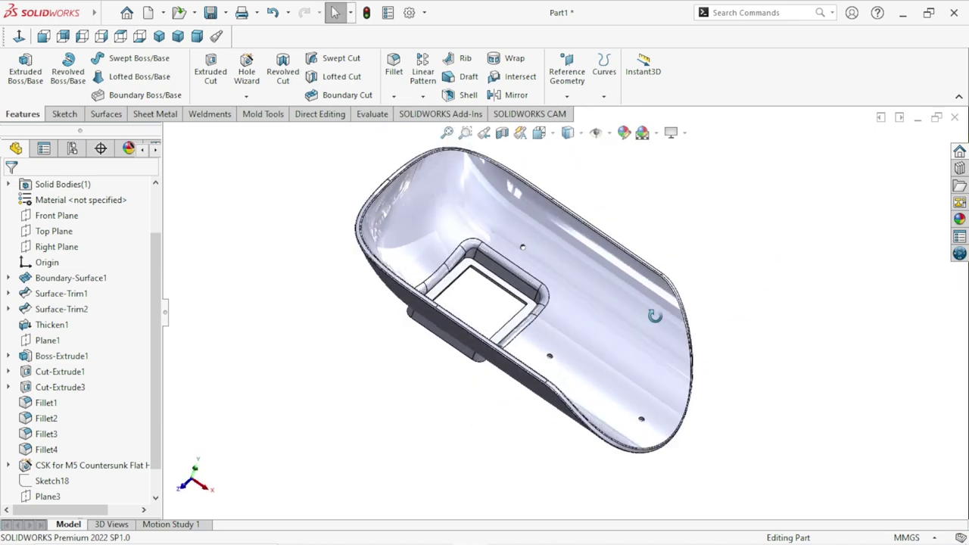
pyautogui.scroll(1, 156, 318)
pyautogui.scroll(1, 150, 257)
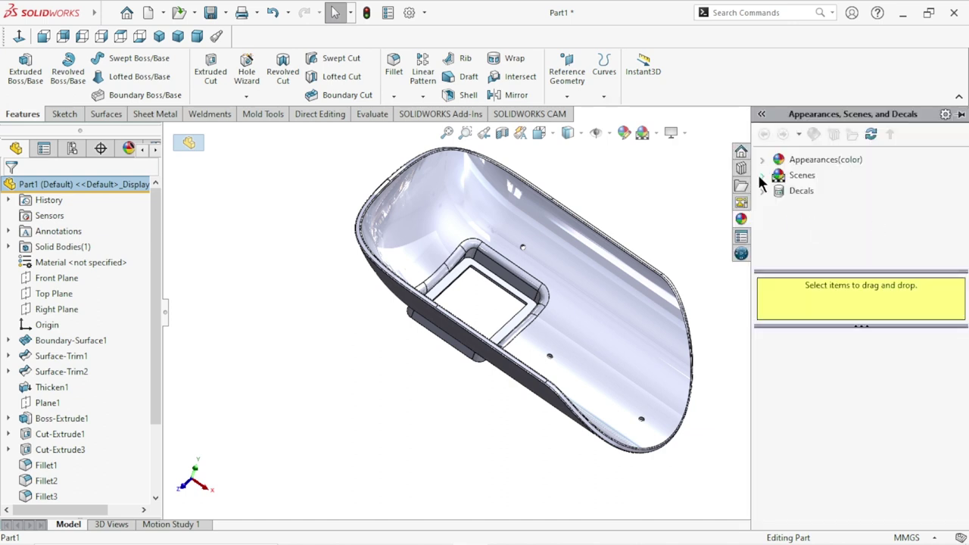
# Step: Apply the red high gloss plastic appearance to the shell and close the appearances pane
pyautogui.click(764, 160)
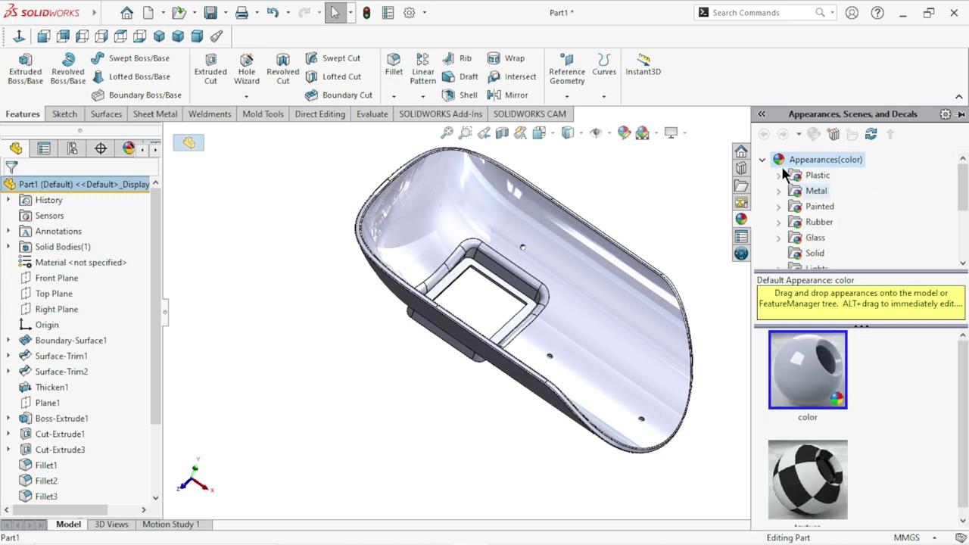
pyautogui.click(779, 175)
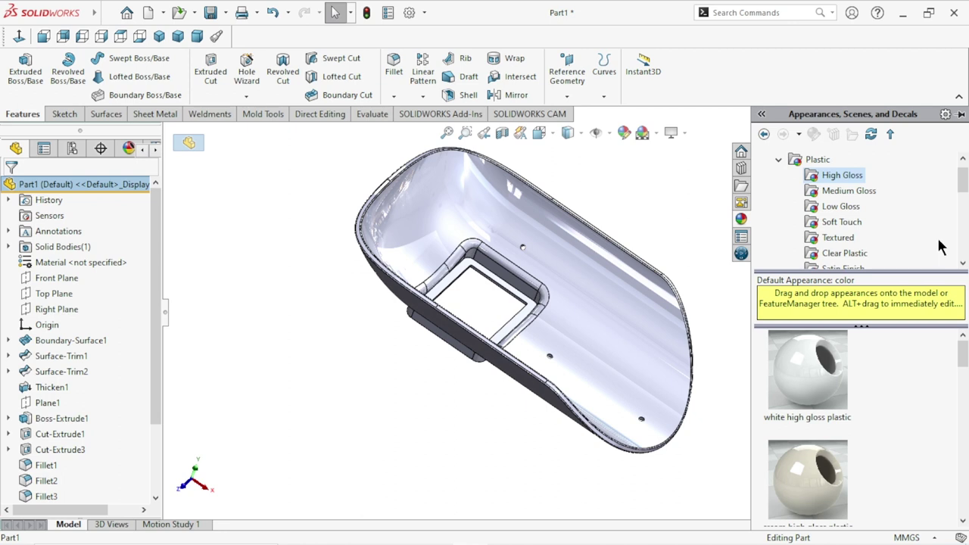
pyautogui.moveTo(963, 356)
pyautogui.mouseDown()
pyautogui.moveTo(962, 449)
pyautogui.moveTo(950, 445)
pyautogui.mouseUp()
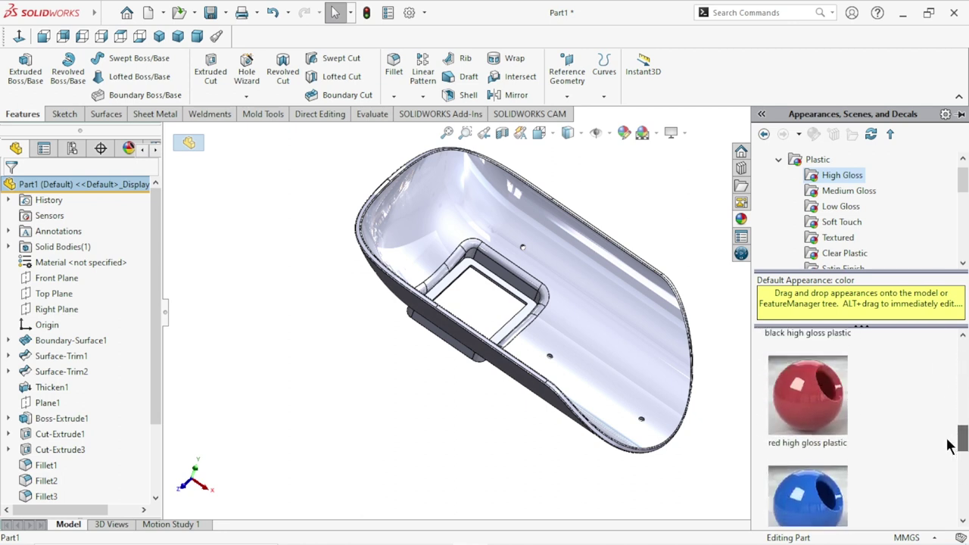
pyautogui.doubleClick(824, 405)
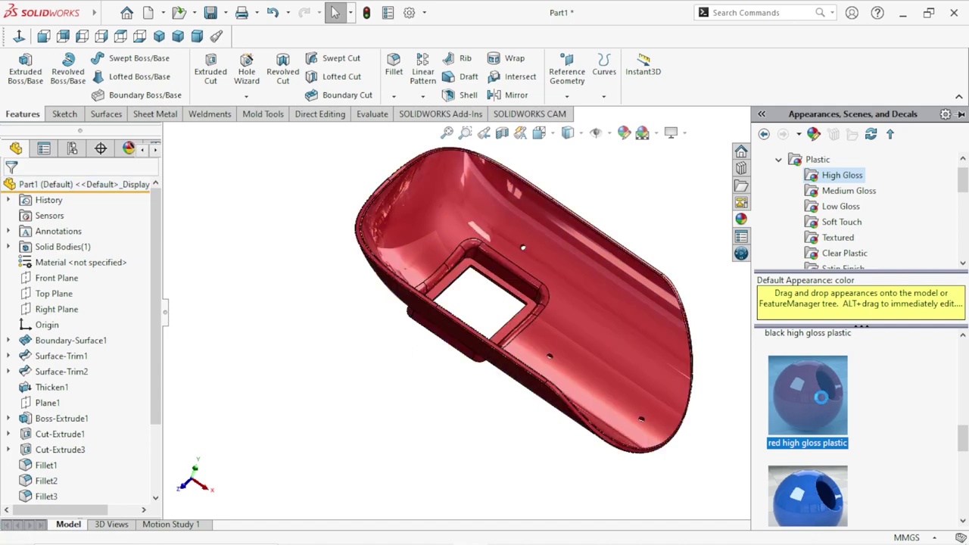
pyautogui.click(396, 394)
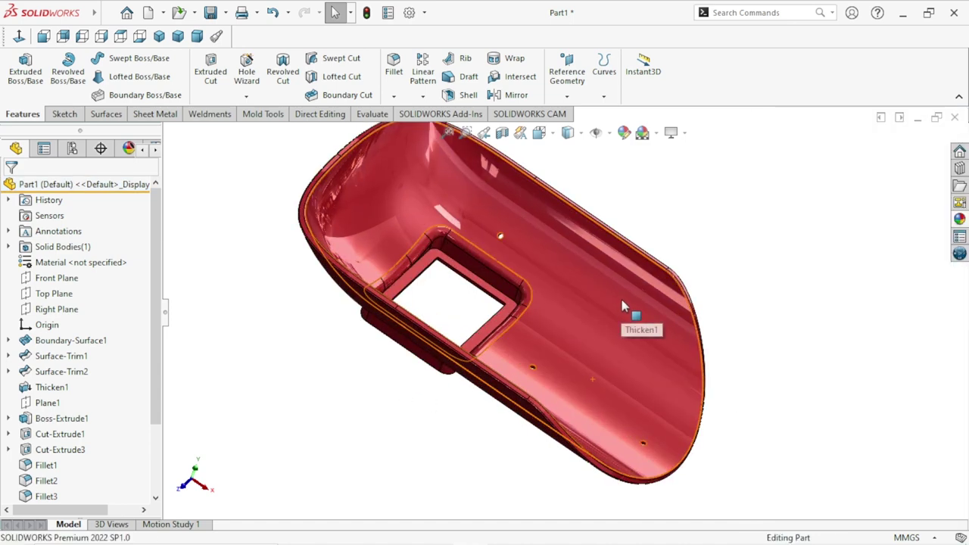
# Step: Orbit and zoom the red shell through edge-on and tilted oblique views
pyautogui.moveTo(770, 305); pyautogui.dragTo(604, 294, button='middle')
pyautogui.scroll(-3, 604, 294)
pyautogui.scroll(3, 555, 316)
pyautogui.moveTo(664, 323)
pyautogui.mouseDown(button='middle')
pyautogui.moveTo(630, 290)
pyautogui.moveTo(516, 294)
pyautogui.moveTo(506, 341)
pyautogui.mouseUp(button='middle')
pyautogui.scroll(3, 651, 325)
pyautogui.scroll(-3, 500, 325)
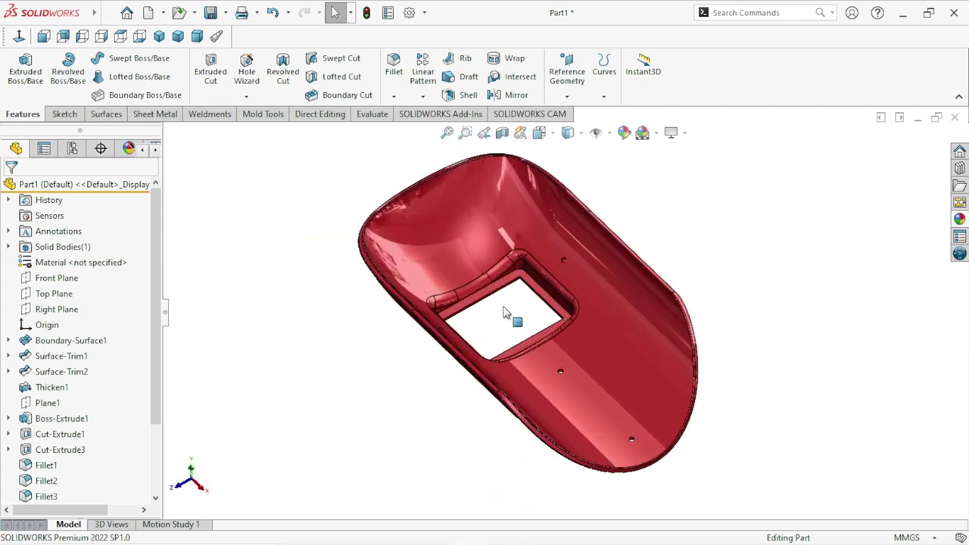
pyautogui.moveTo(94, 12)
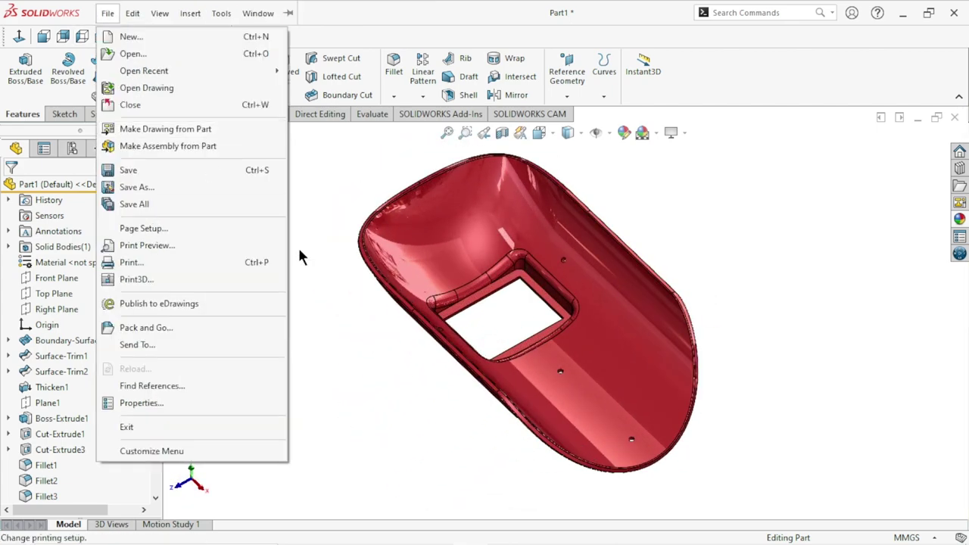
# Step: Turn the part to the isometric view and dismiss the save reminder
pyautogui.click(159, 36)
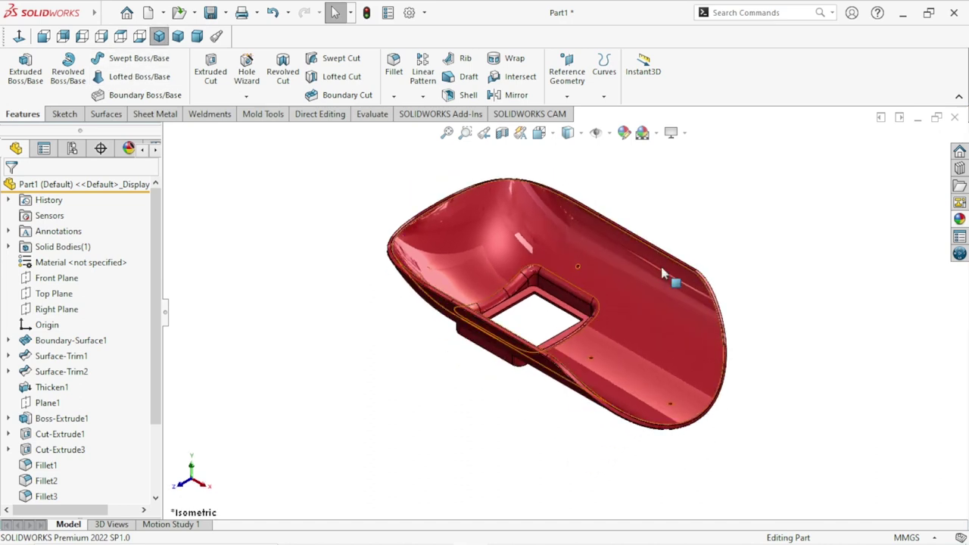
pyautogui.scroll(-3, 663, 295)
pyautogui.scroll(3, 642, 282)
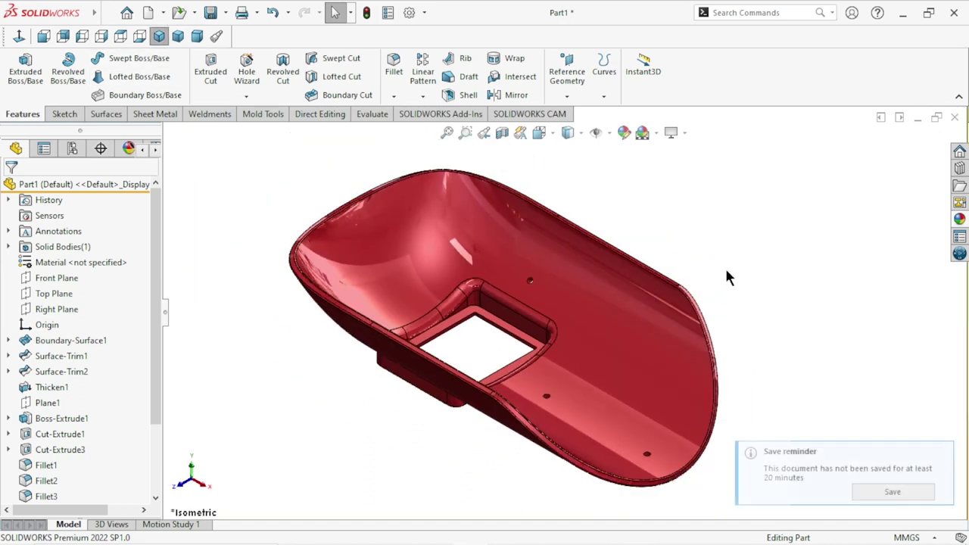
pyautogui.click(939, 453)
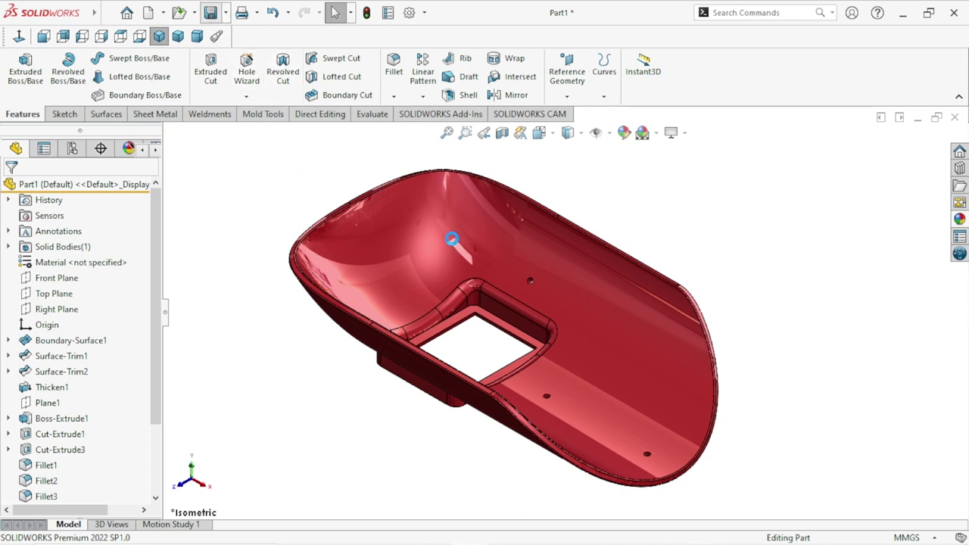
# Step: Save the part to the Desktop as 'Welding helmet' and start a new part document
pyautogui.hotkey('ctrl', 's')
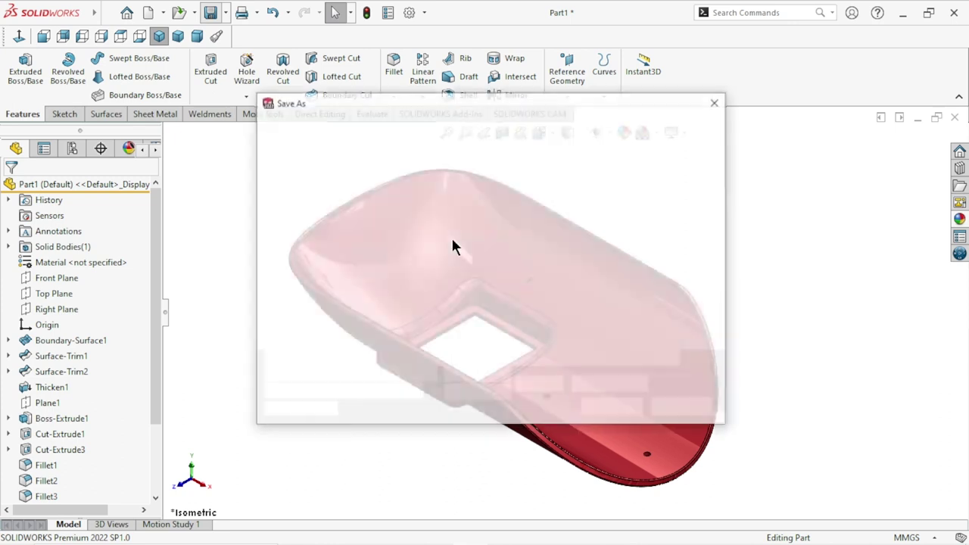
pyautogui.scroll(2, 314, 236)
pyautogui.scroll(2, 314, 236)
pyautogui.scroll(2, 314, 236)
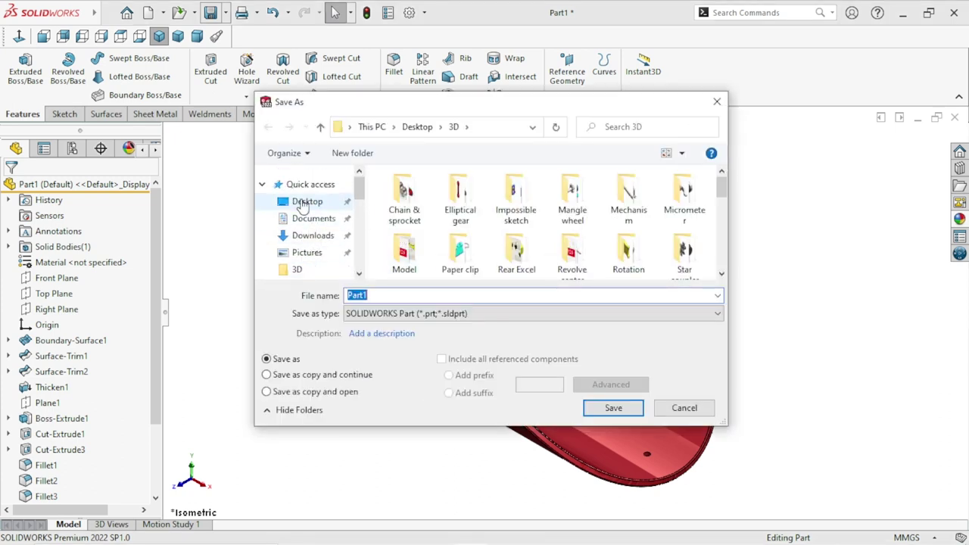
pyautogui.click(305, 201)
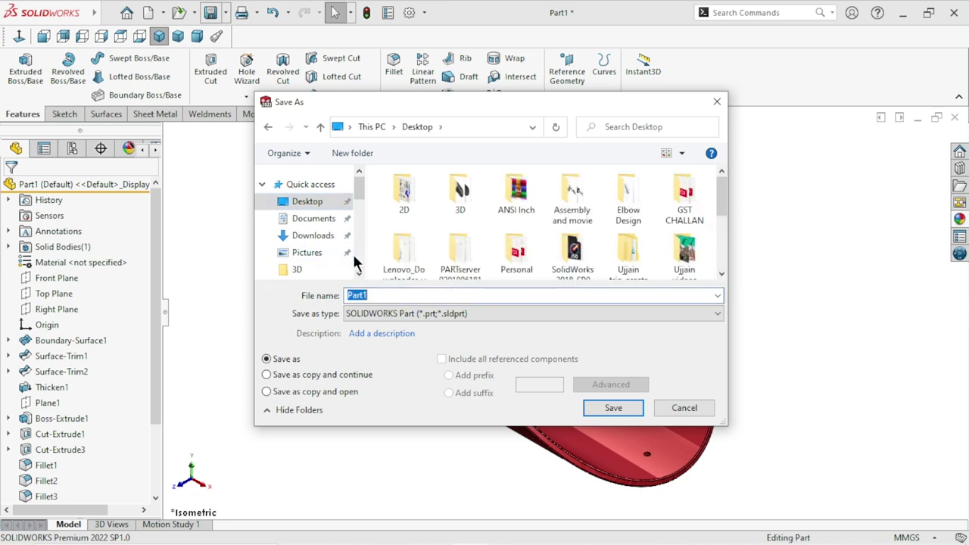
pyautogui.write('W')
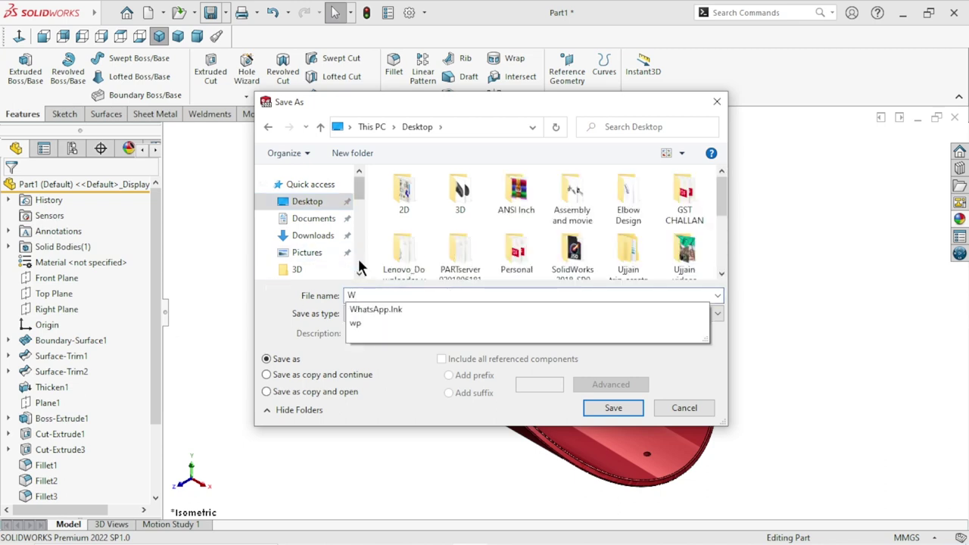
pyautogui.write('elding helmet')
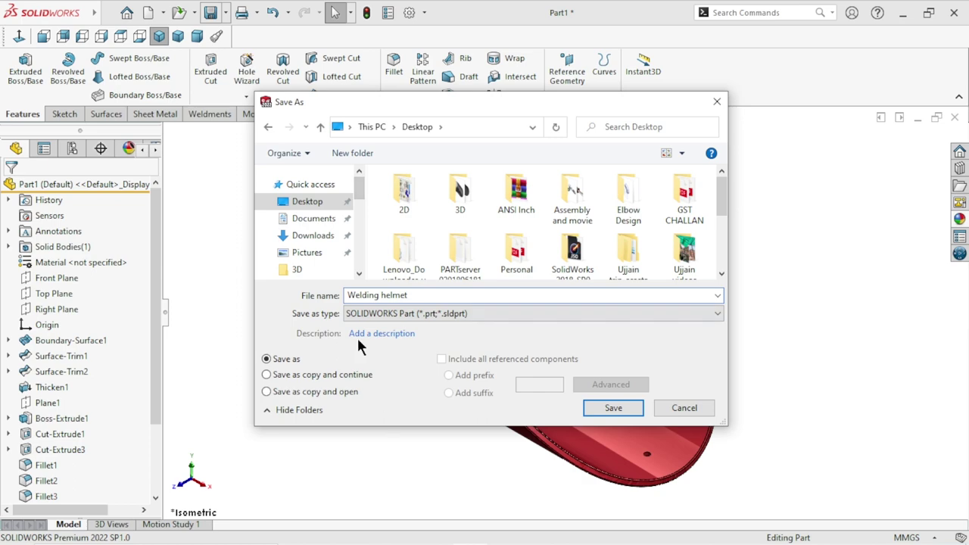
pyautogui.click(613, 407)
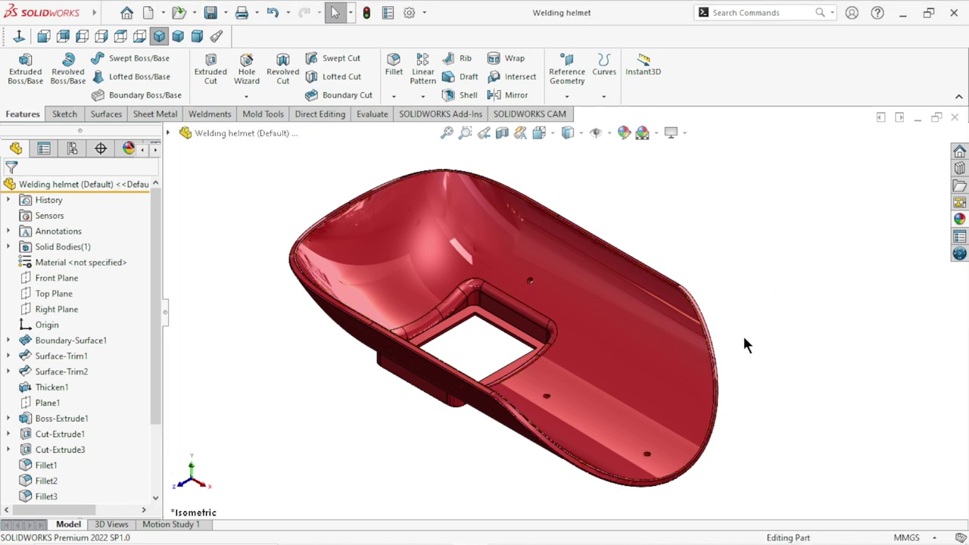
pyautogui.hotkey('ctrl', 'w')
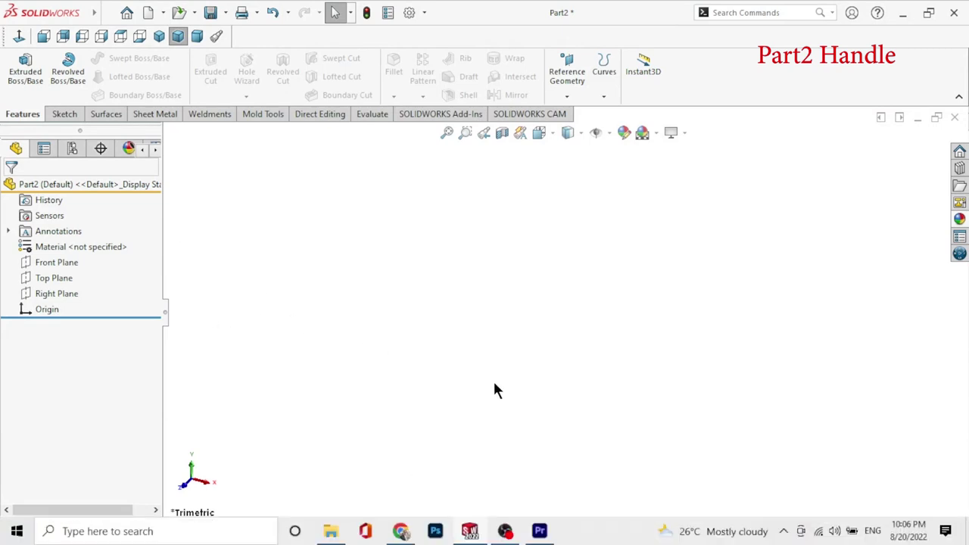
# Step: In a Front Plane sketch, draw a horizontal centreline from left of the origin through to its right
pyautogui.click(56, 262)
pyautogui.click(65, 240)
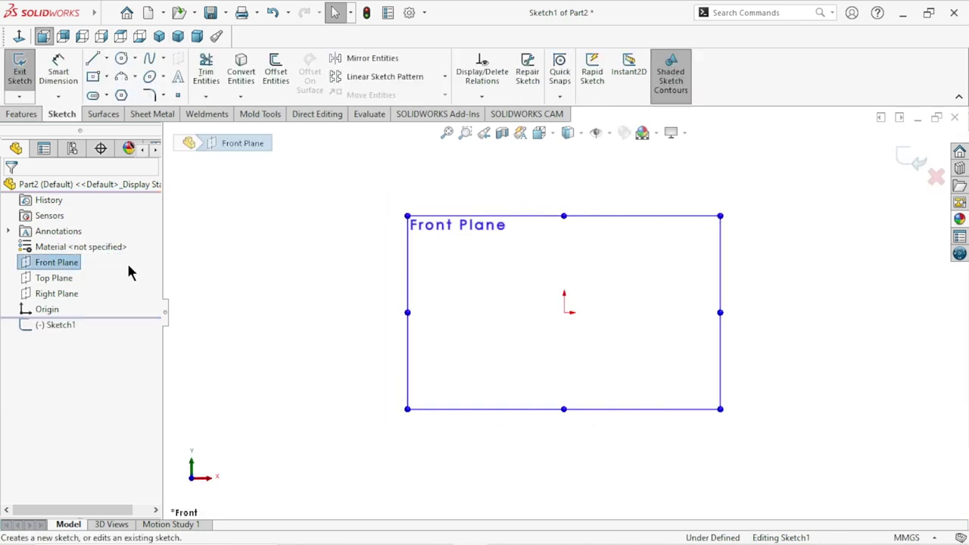
pyautogui.click(107, 59)
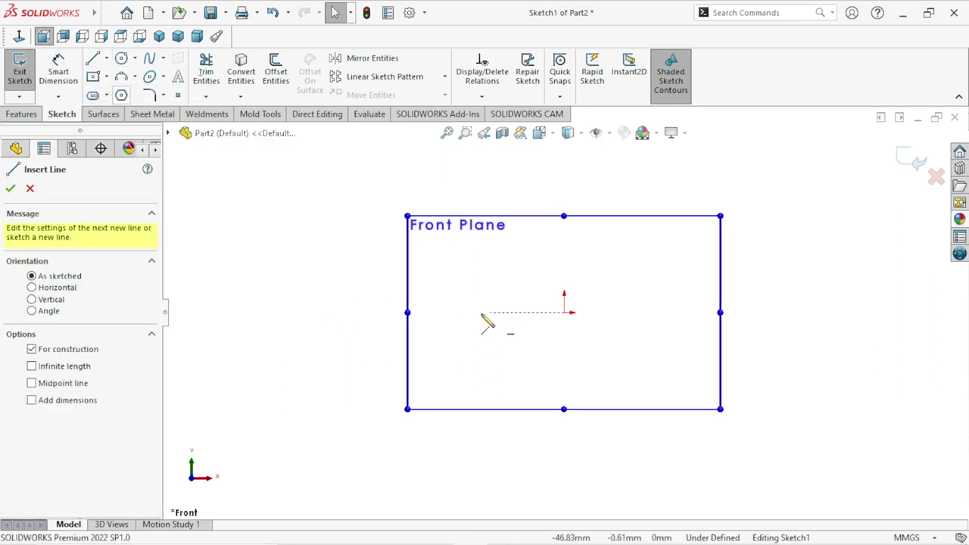
pyautogui.click(376, 312)
pyautogui.click(725, 311)
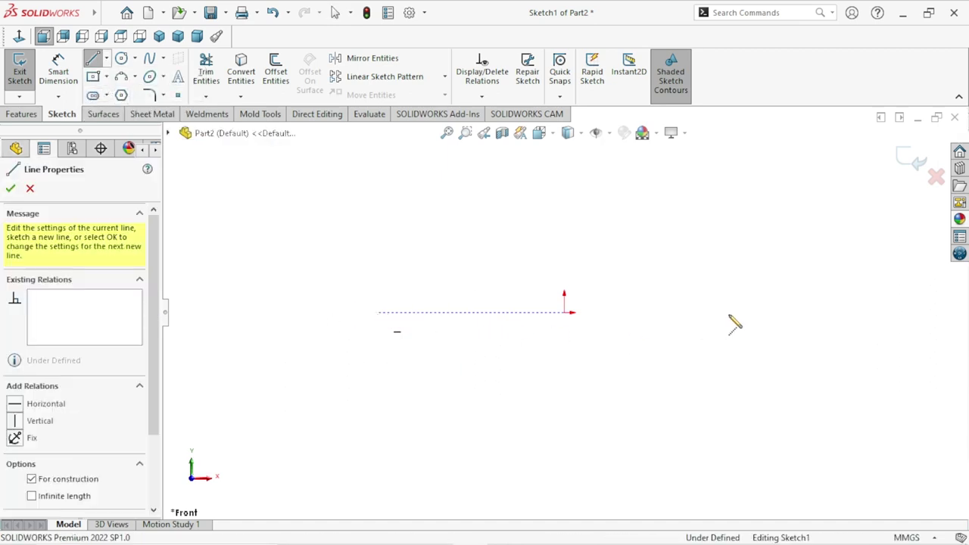
pyautogui.click(748, 311)
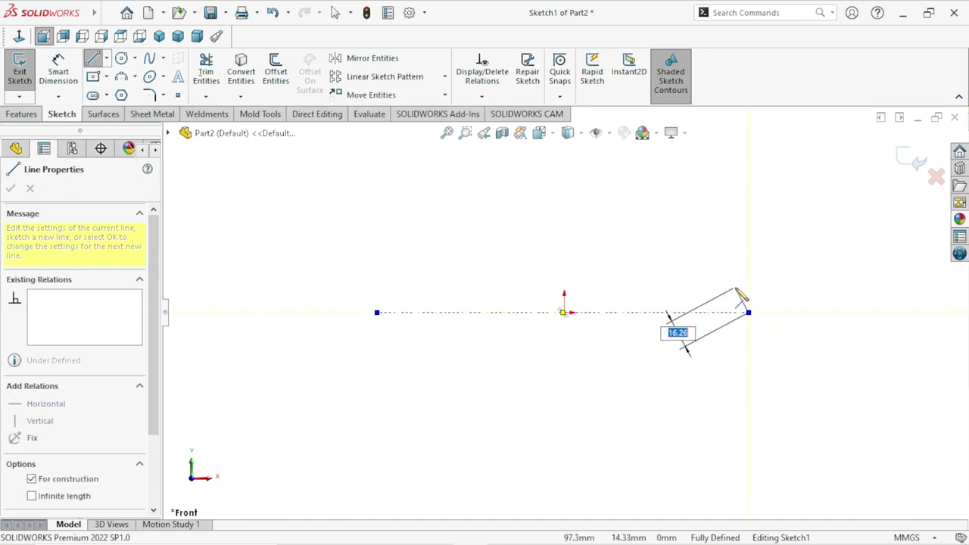
pyautogui.rightClick(739, 287)
pyautogui.click(757, 295)
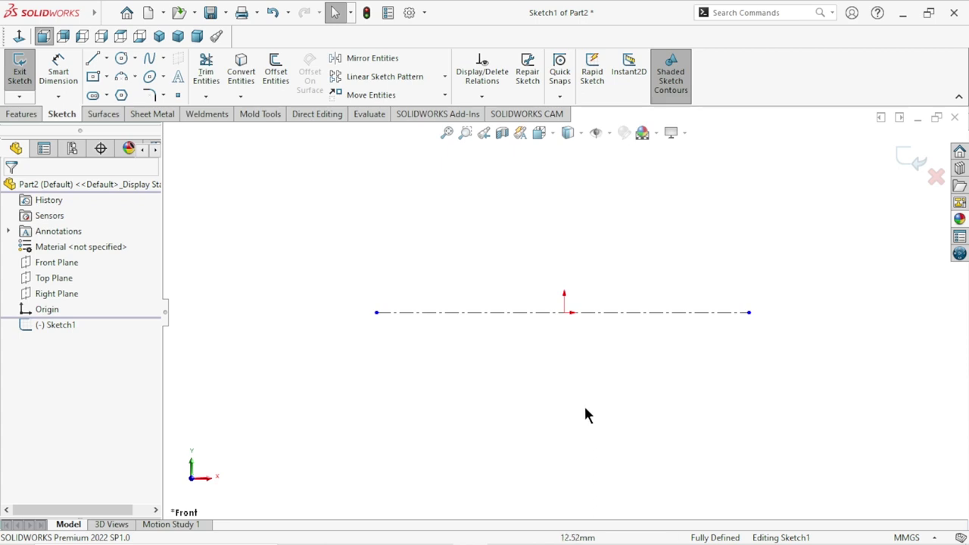
pyautogui.scroll(1, 575, 323)
pyautogui.scroll(-2, 551, 244)
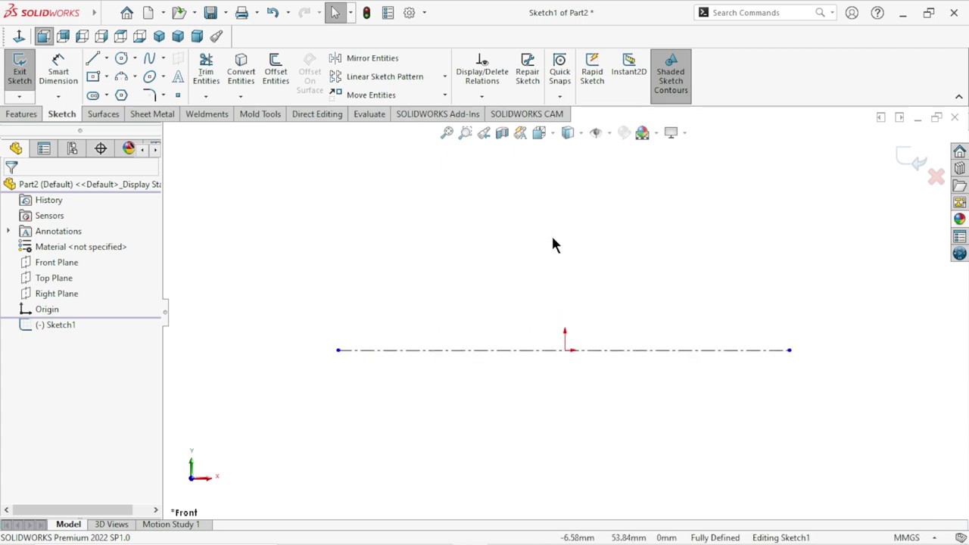
# Step: Draw a vertical line about 28 mm up from the centreline's left end, capped by a tangent quarter arc
pyautogui.click(99, 53)
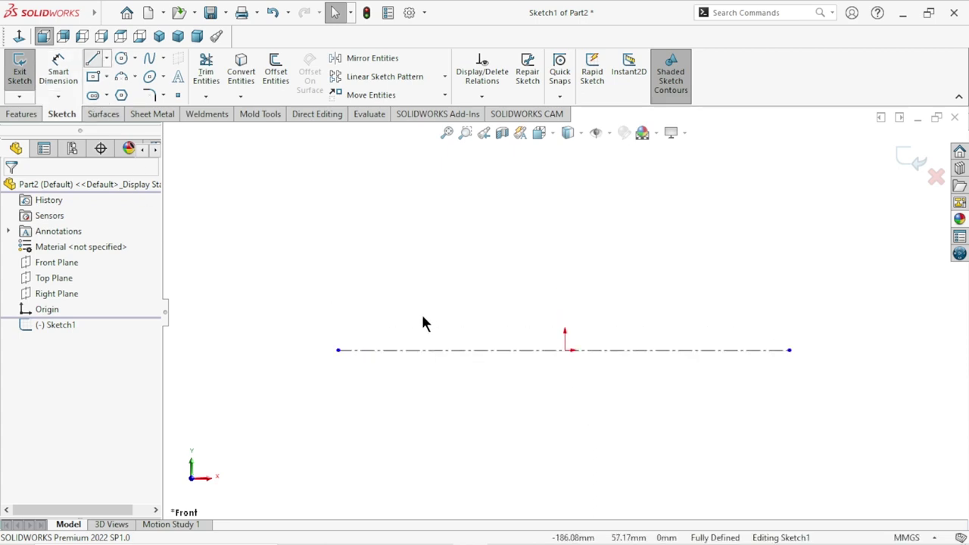
pyautogui.click(337, 349)
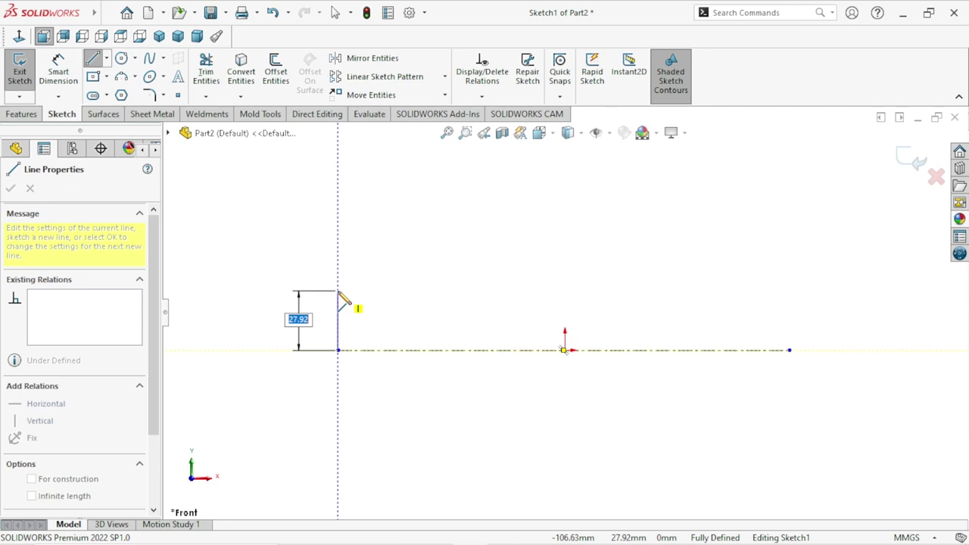
pyautogui.click(338, 291)
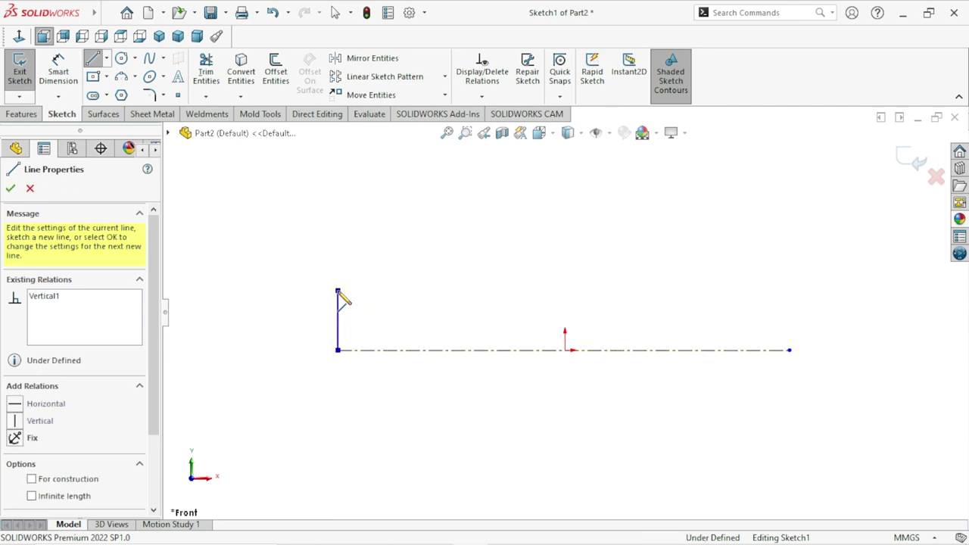
pyautogui.doubleClick(338, 291)
pyautogui.press('a')
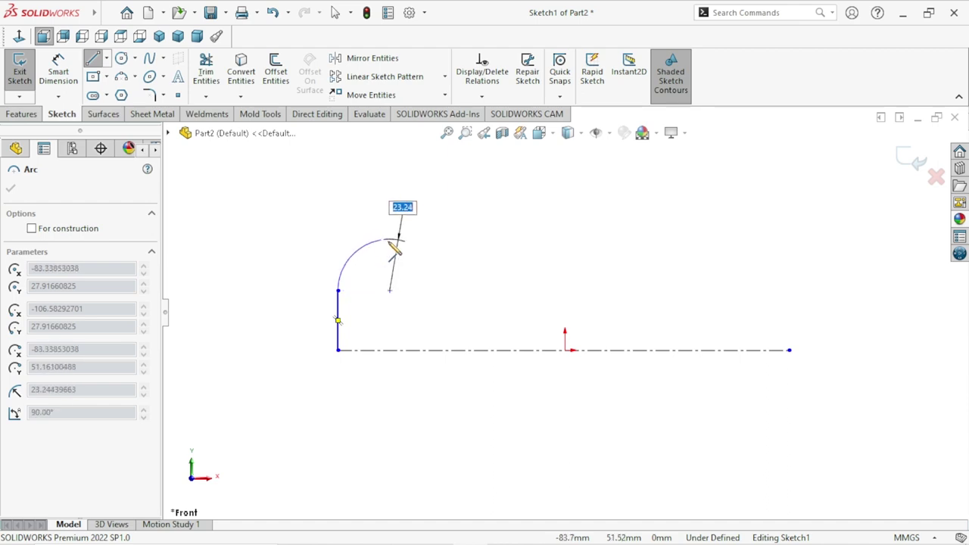
pyautogui.click(387, 241)
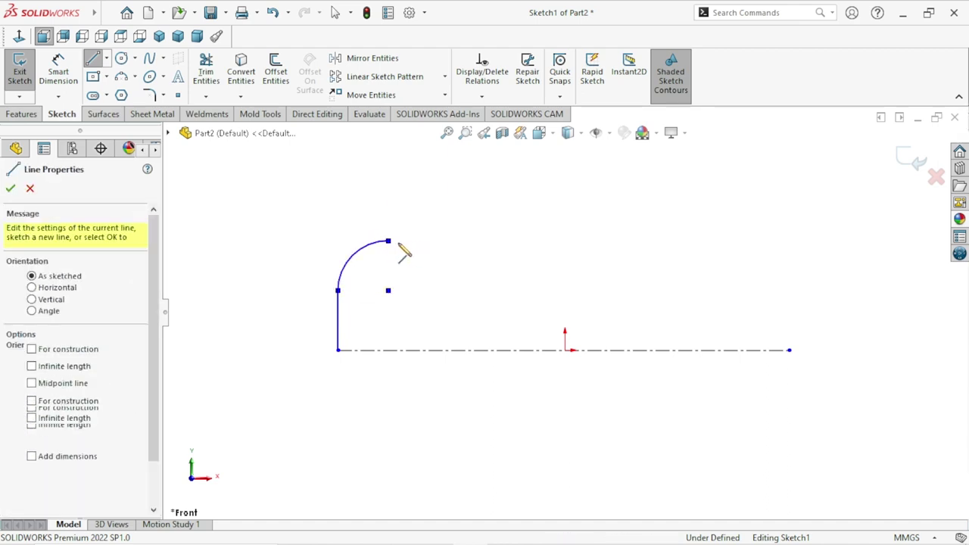
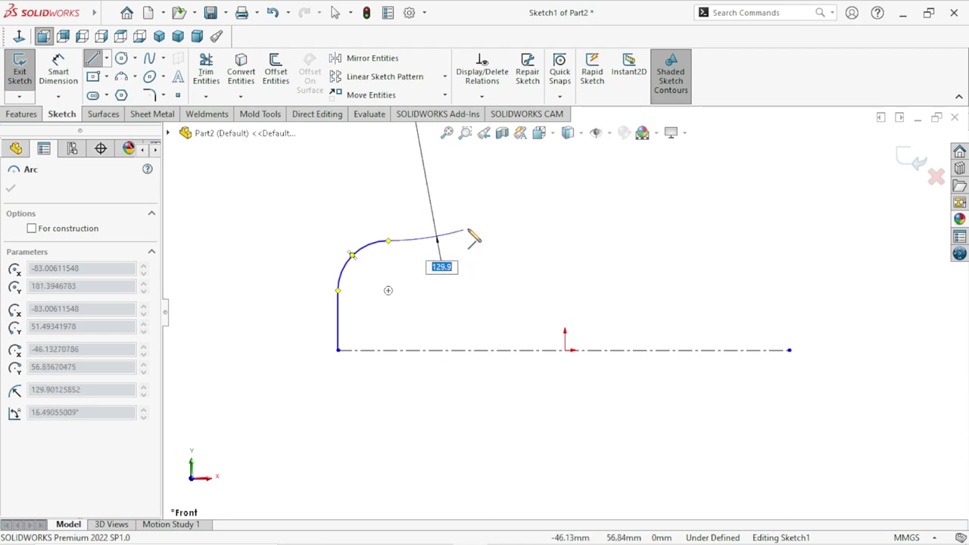
# Step: Add two more tangent arcs along the top past the rounded corner, then end the arc tool
pyautogui.click(467, 229)
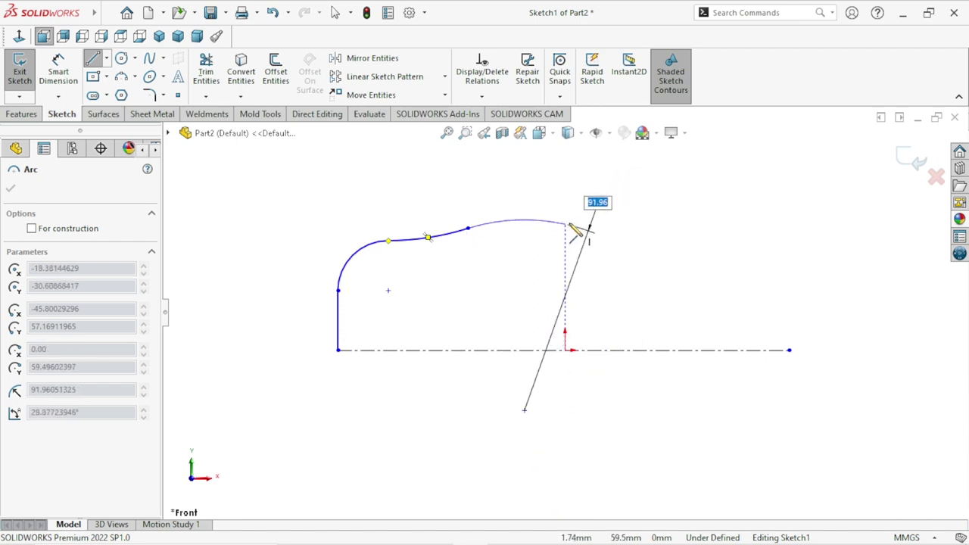
pyautogui.click(567, 218)
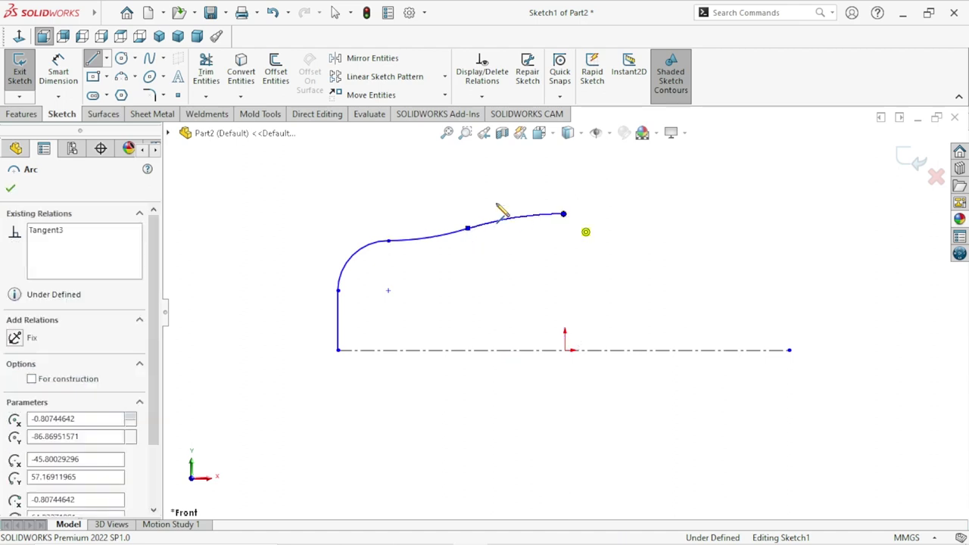
pyautogui.rightClick(532, 219)
pyautogui.click(530, 218)
pyautogui.scroll(1, 552, 279)
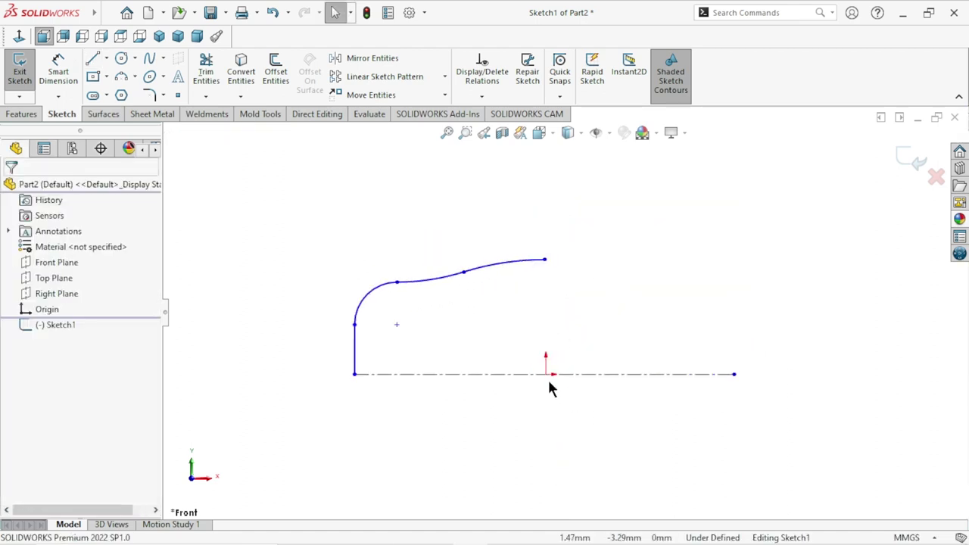
# Step: Mirror the half-profile about the base centreline, then undo the unwanted lower half
pyautogui.moveTo(595, 201); pyautogui.dragTo(313, 415)
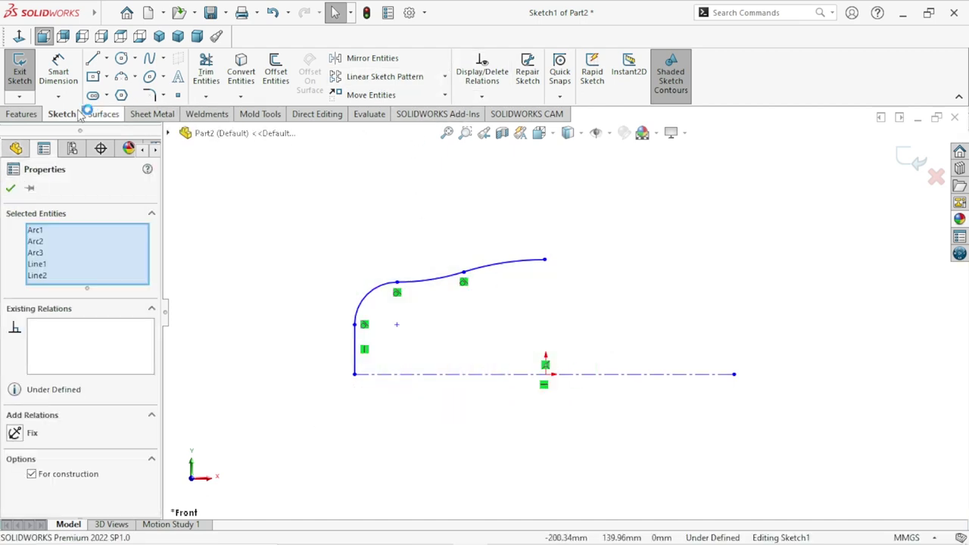
pyautogui.click(376, 59)
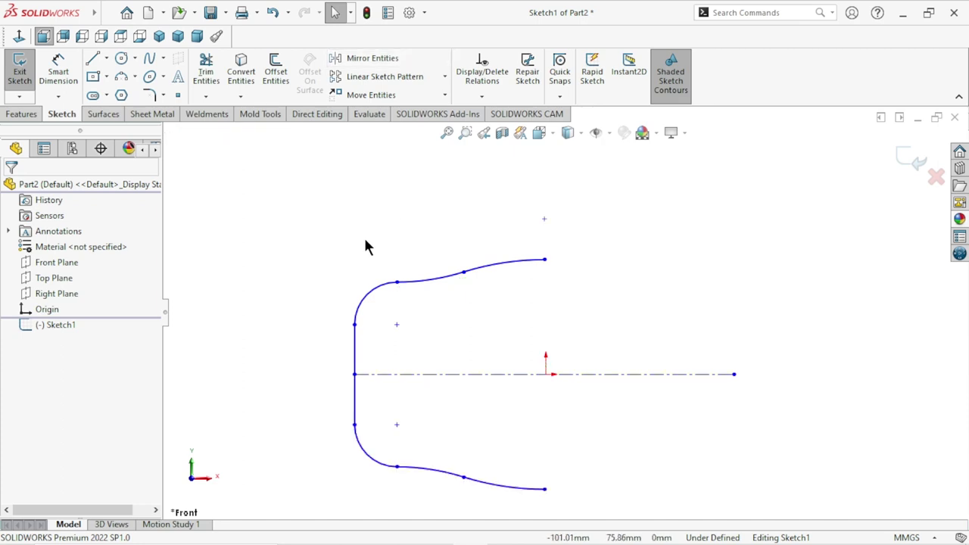
pyautogui.click(273, 13)
# Step: Draw a vertical centreline from the origin up past the wavy top
pyautogui.click(107, 59)
pyautogui.click(121, 92)
pyautogui.click(546, 375)
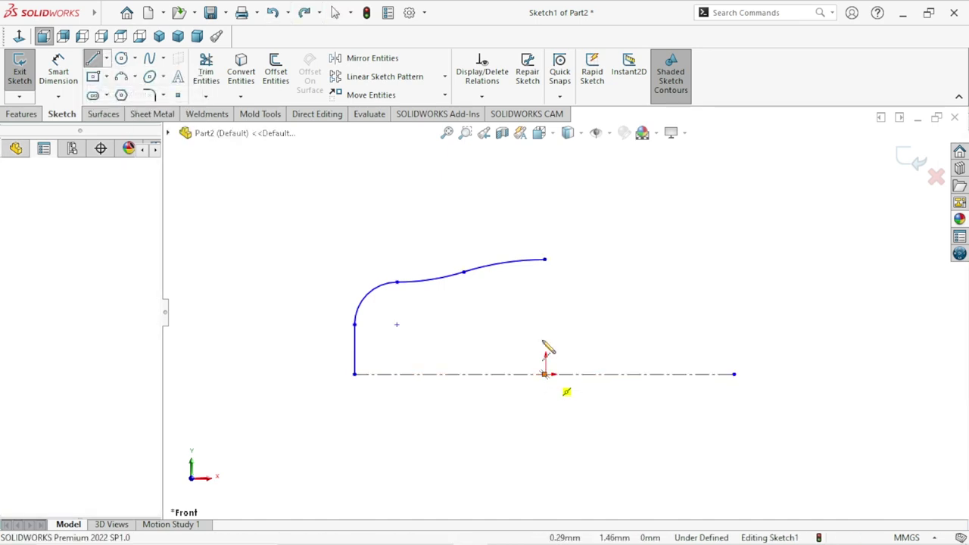
pyautogui.click(544, 186)
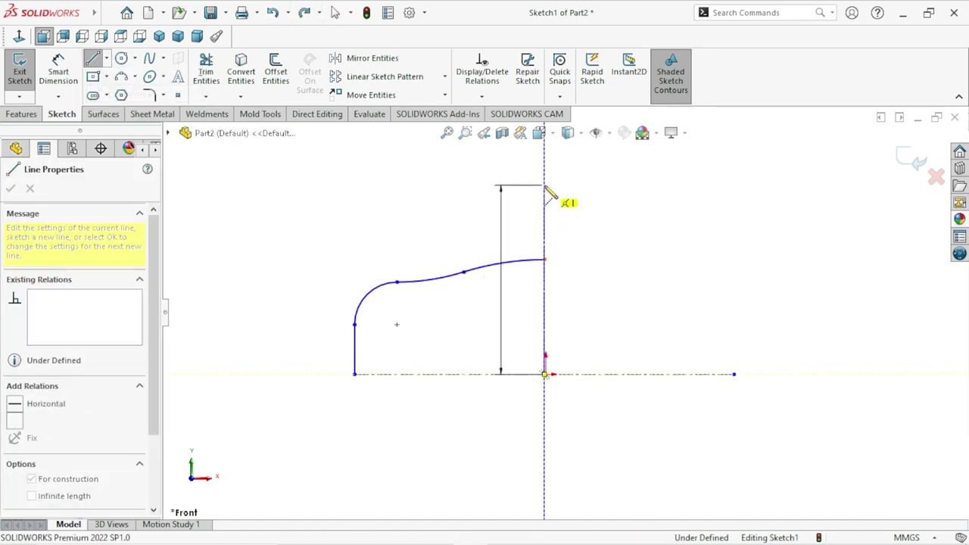
pyautogui.rightClick(606, 213)
pyautogui.click(609, 216)
pyautogui.scroll(-2, 540, 276)
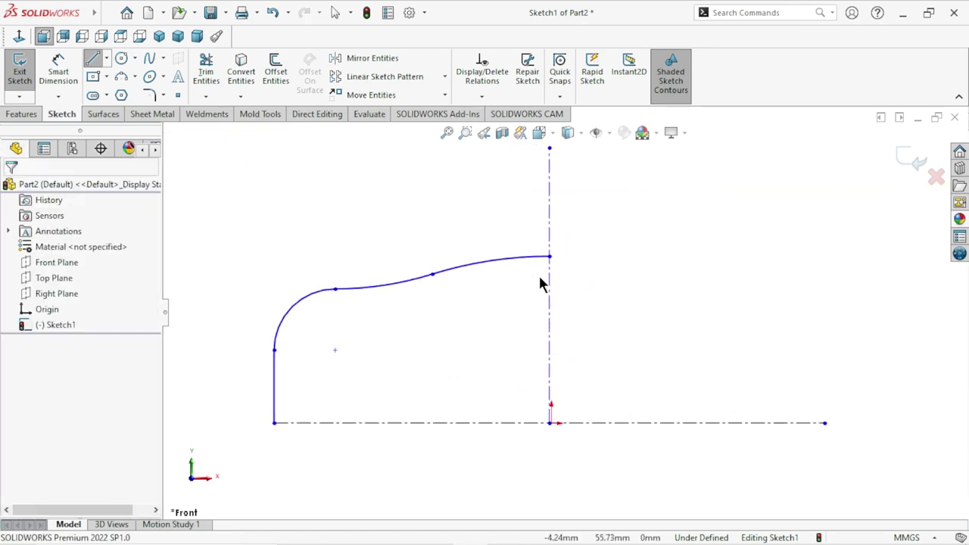
pyautogui.scroll(-2, 560, 303)
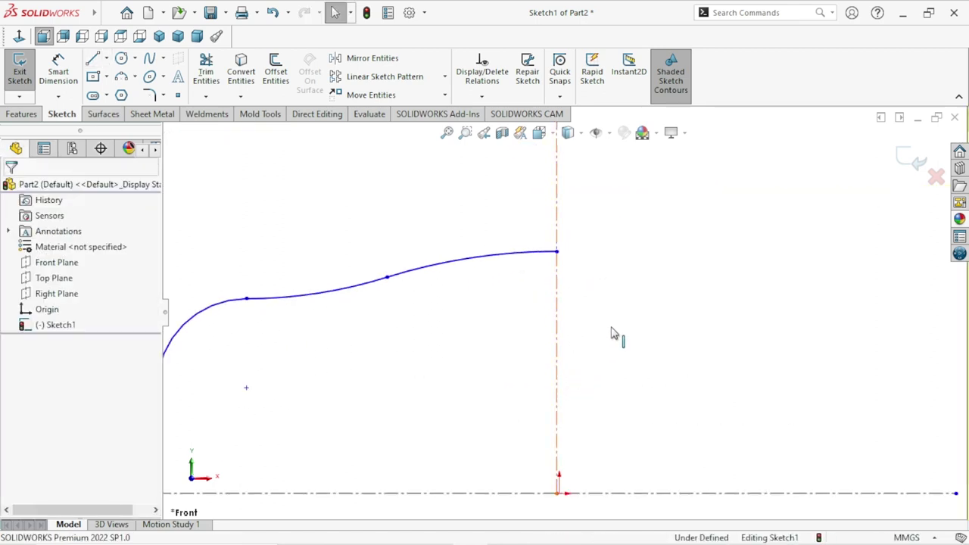
# Step: Make the centreline's bottom endpoint coincident with the origin and fit the profile in view
pyautogui.click(557, 333)
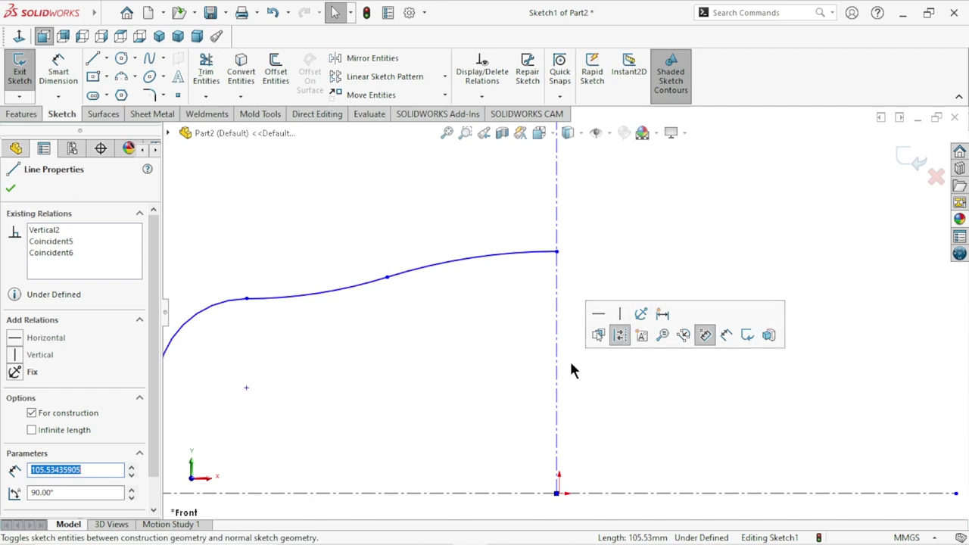
pyautogui.scroll(2, 591, 435)
pyautogui.scroll(-2, 583, 446)
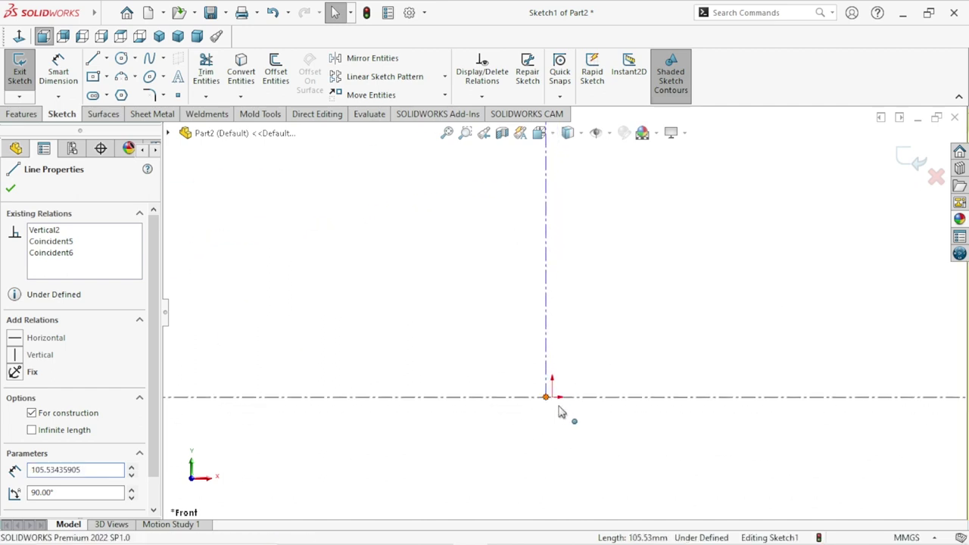
pyautogui.click(545, 397)
pyautogui.press('Escape')
pyautogui.moveTo(564, 401); pyautogui.dragTo(534, 386)
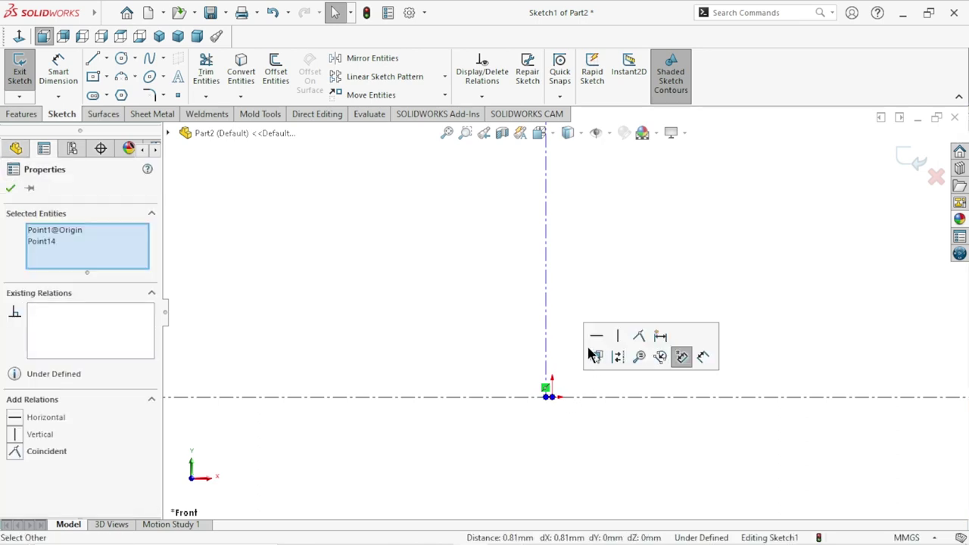
pyautogui.click(639, 335)
pyautogui.press('f')
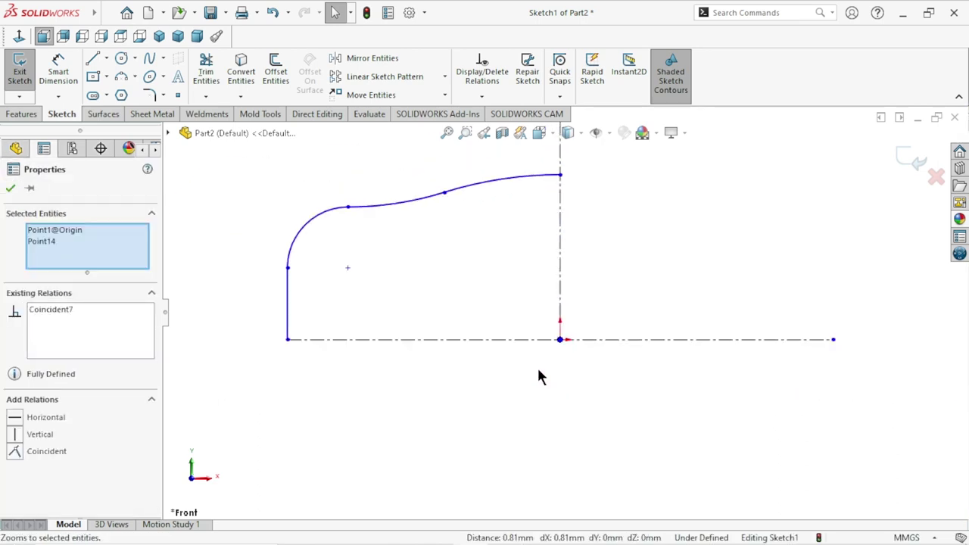
pyautogui.click(10, 189)
pyautogui.scroll(1, 535, 324)
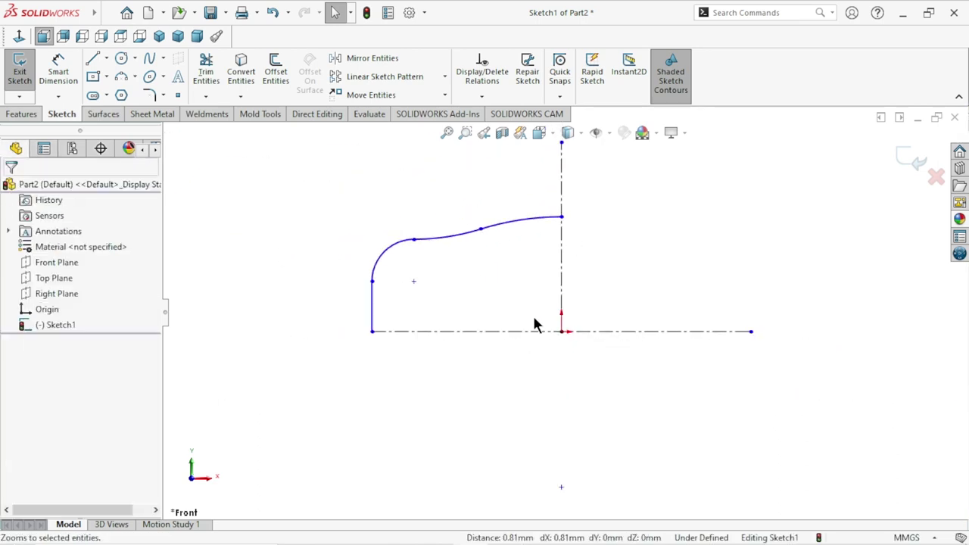
# Step: Box-select the half-profile with the vertical centreline and apply Mirror Entities
pyautogui.moveTo(593, 181); pyautogui.dragTo(321, 309)
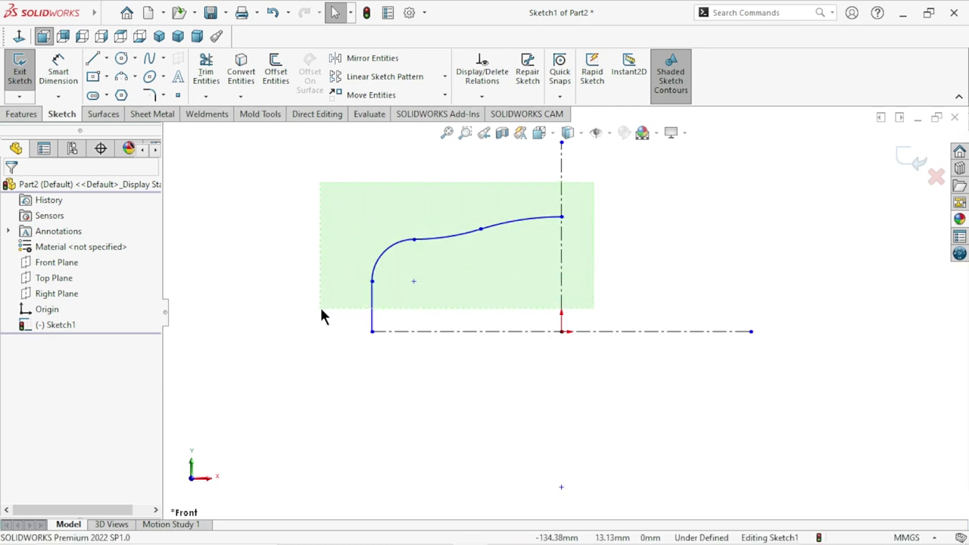
pyautogui.click(368, 62)
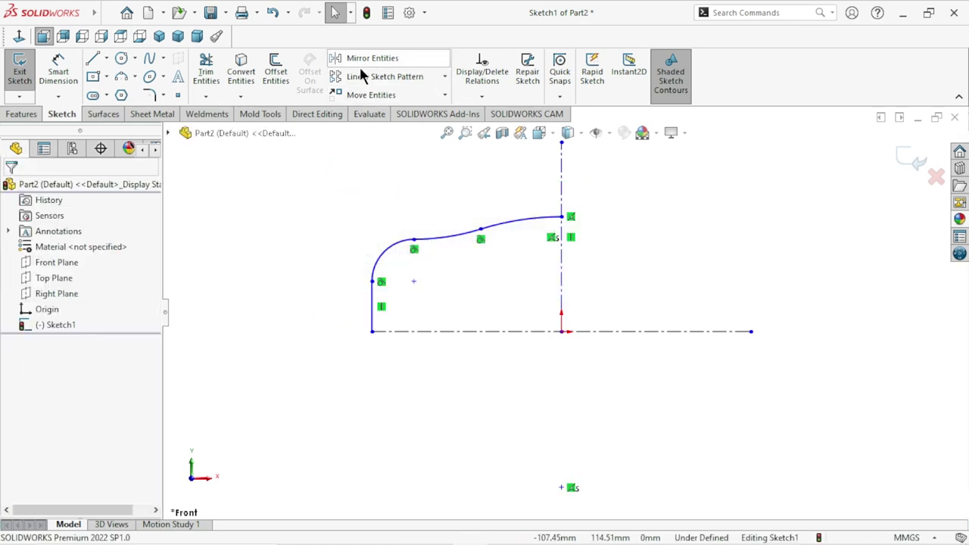
pyautogui.scroll(1, 509, 331)
pyautogui.scroll(1, 560, 316)
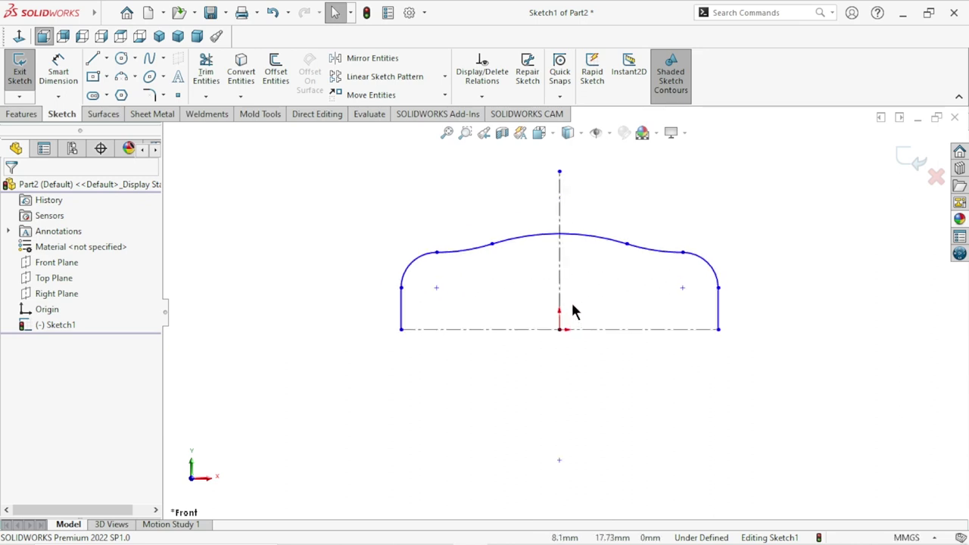
pyautogui.scroll(2, 451, 331)
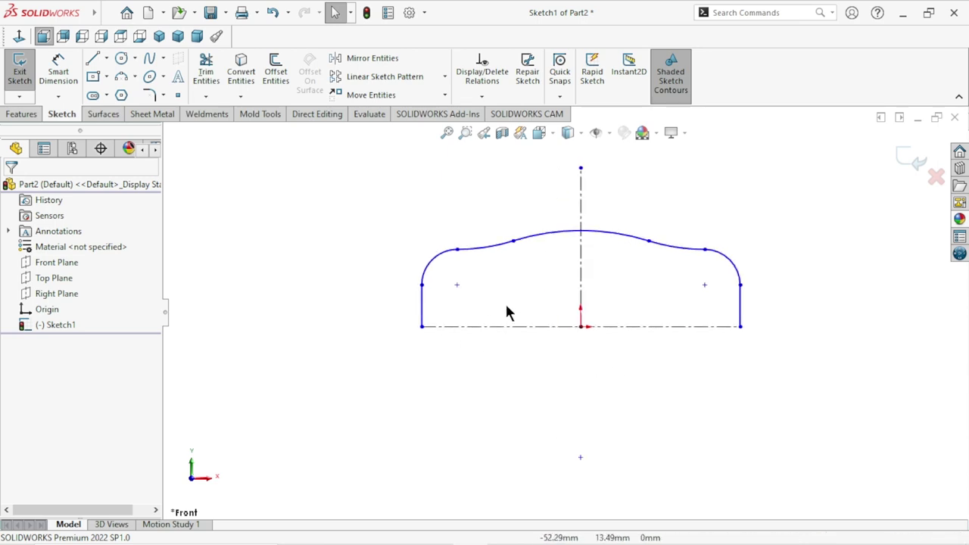
pyautogui.scroll(-1, 538, 266)
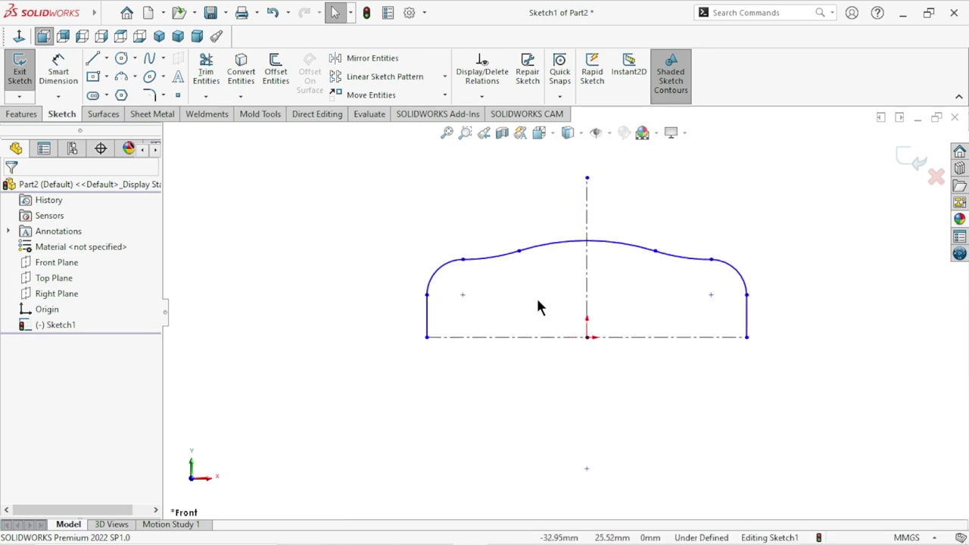
pyautogui.scroll(1, 651, 351)
pyautogui.scroll(1, 654, 307)
pyautogui.scroll(-1, 644, 320)
pyautogui.scroll(-1, 632, 334)
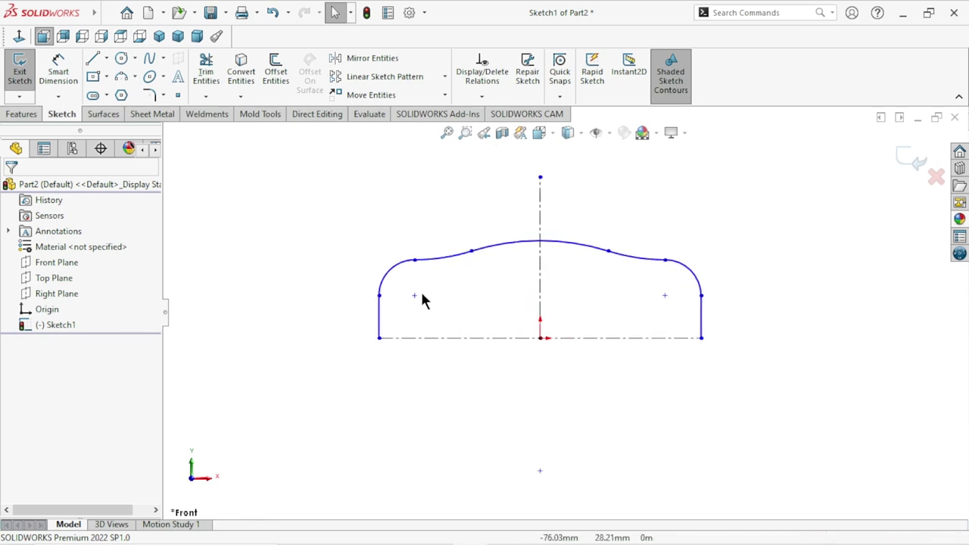
# Step: Dimension the rounded corner arc with a 19.31 mm radius
pyautogui.click(58, 72)
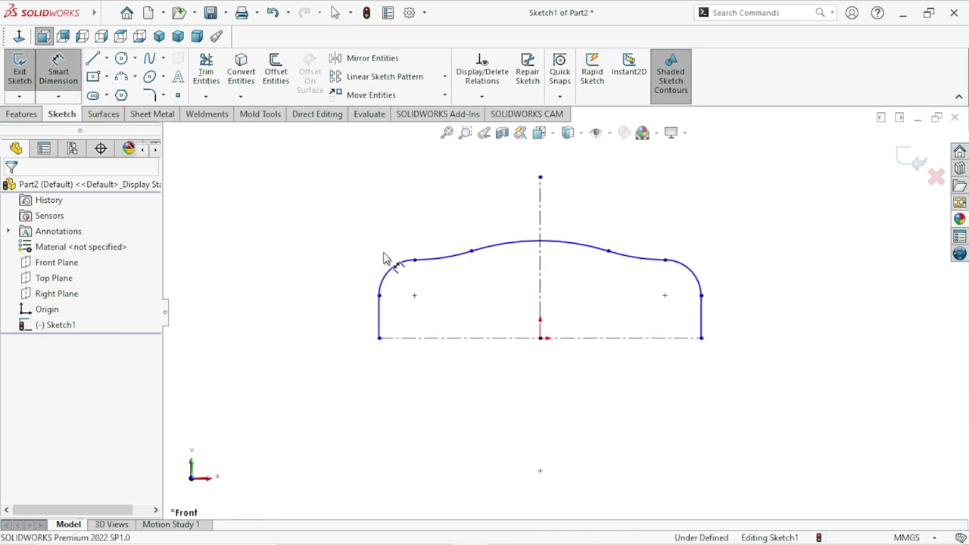
pyautogui.click(384, 280)
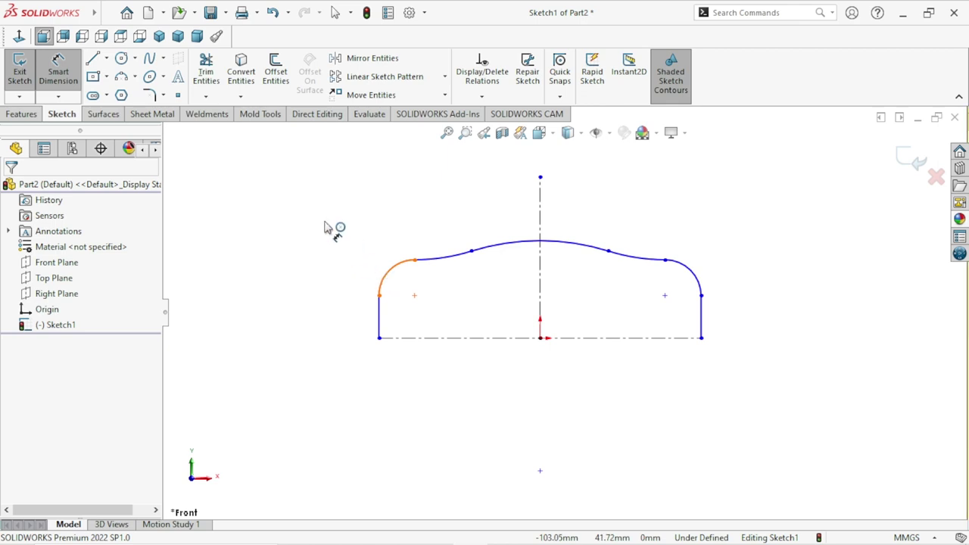
pyautogui.click(309, 200)
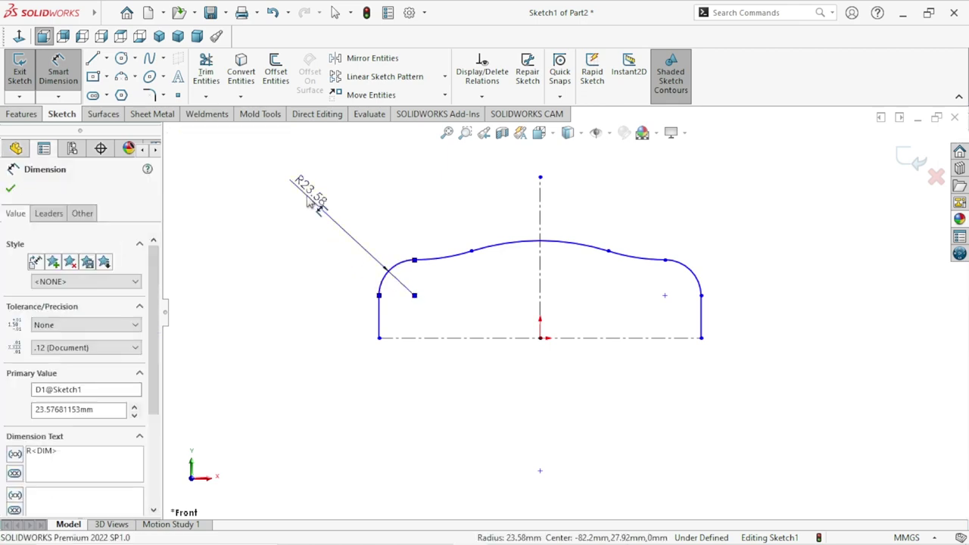
pyautogui.write('19.37')
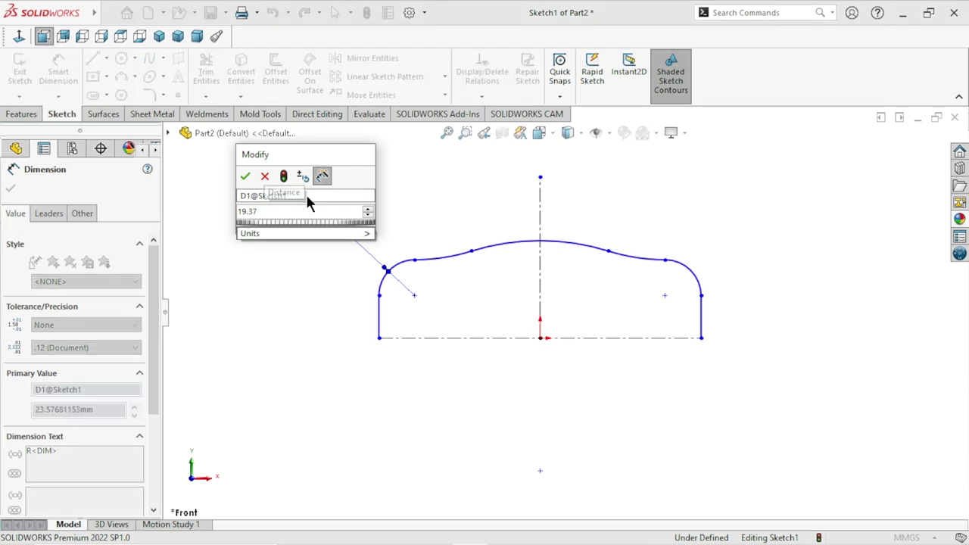
pyautogui.press('BackSpace')
pyautogui.write('1')
pyautogui.click(246, 176)
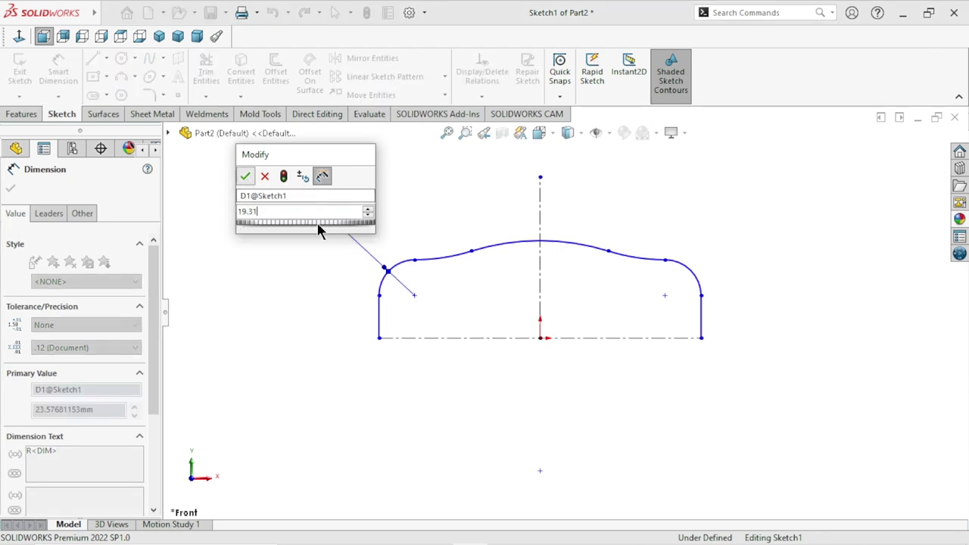
pyautogui.scroll(-1, 454, 311)
pyautogui.scroll(-1, 503, 300)
pyautogui.scroll(-1, 510, 297)
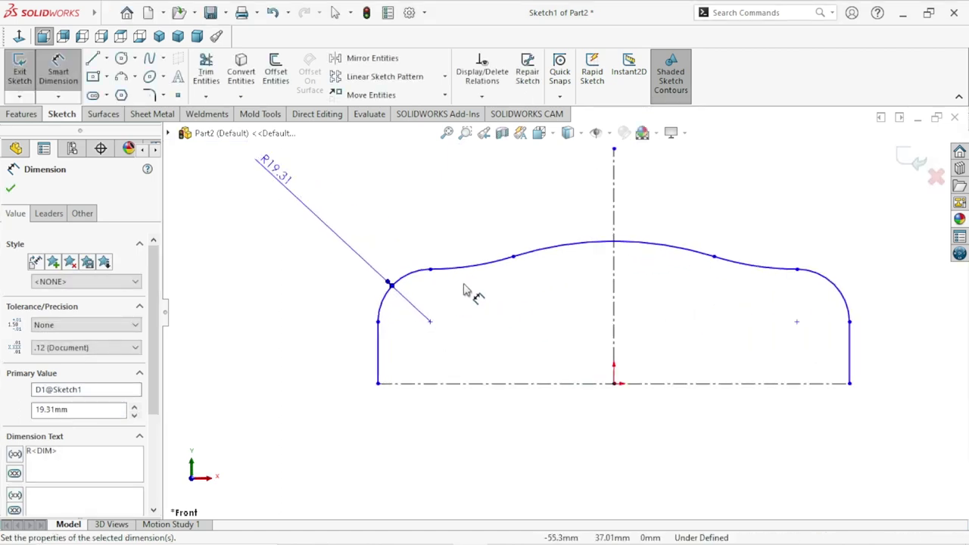
# Step: Give the next top arc a 30 mm radius
pyautogui.click(464, 208)
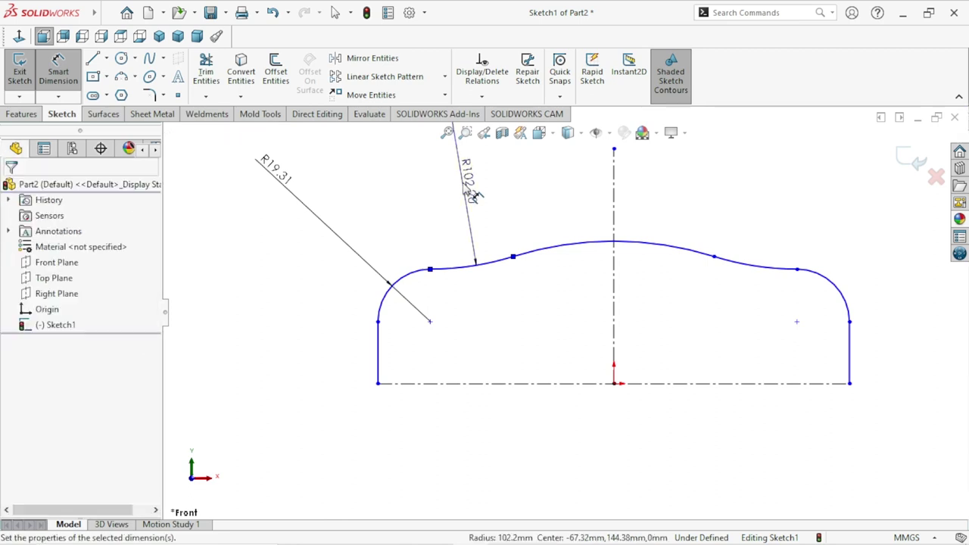
pyautogui.click(472, 195)
pyautogui.write('30')
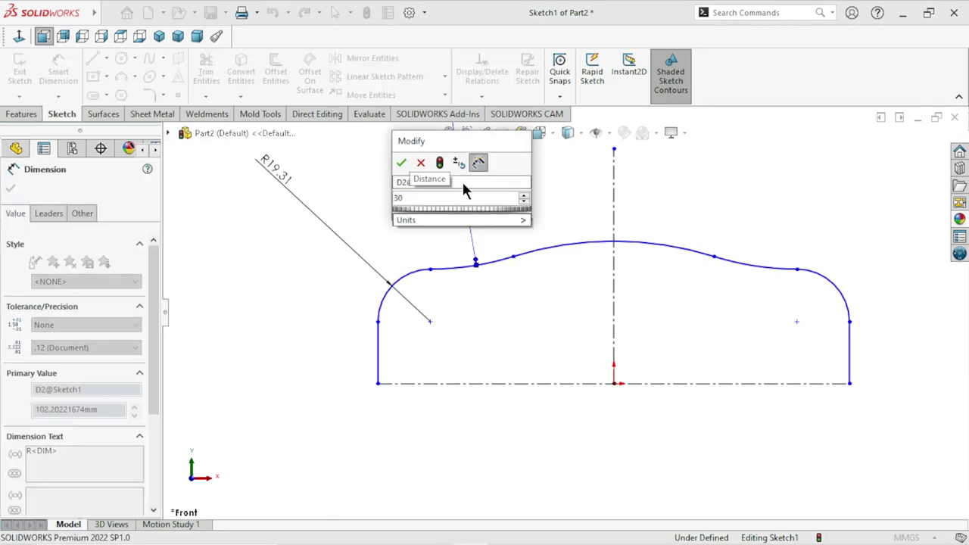
pyautogui.press('Return')
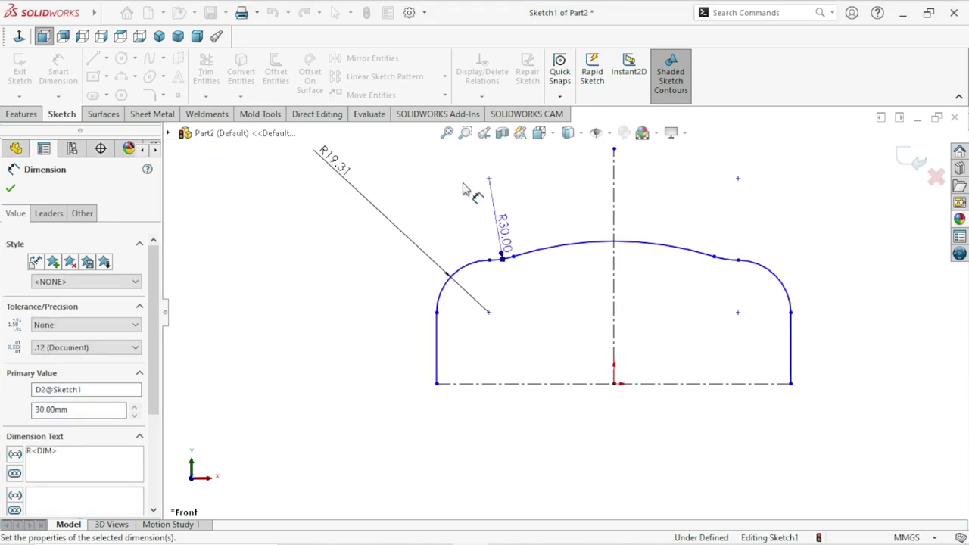
pyautogui.scroll(1, 724, 313)
pyautogui.scroll(1, 666, 280)
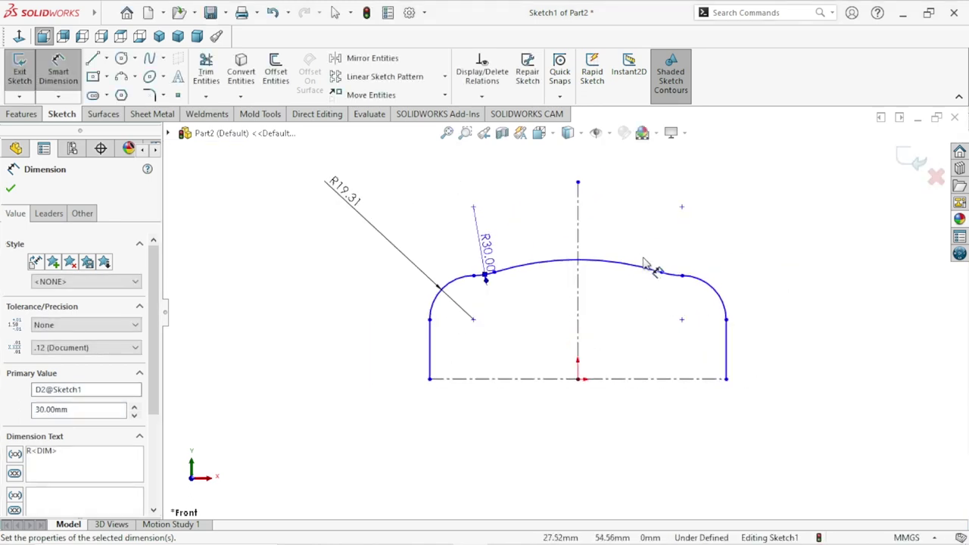
pyautogui.scroll(1, 622, 414)
pyautogui.scroll(-1, 643, 367)
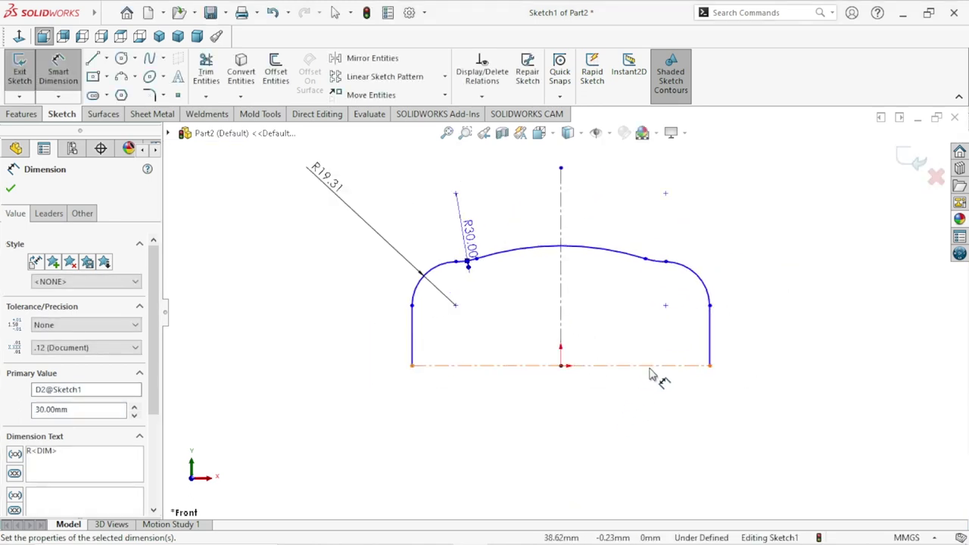
pyautogui.scroll(-1, 679, 350)
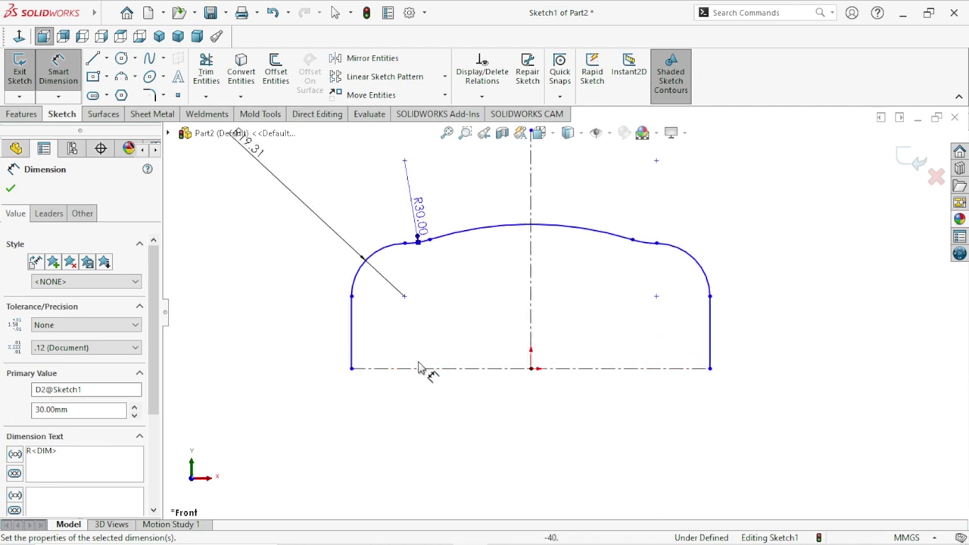
# Step: Dimension the base width between the bottom corners to 128 mm
pyautogui.click(350, 368)
pyautogui.click(709, 369)
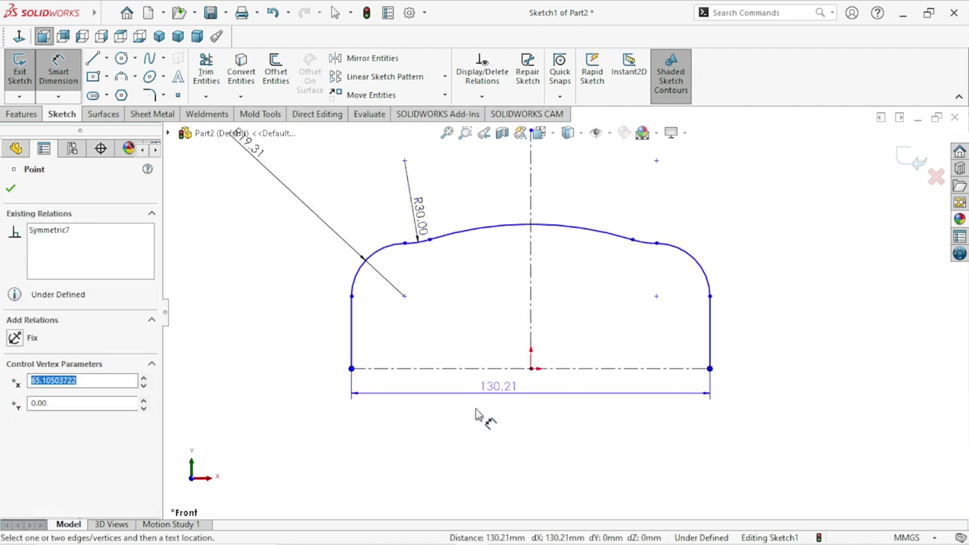
pyautogui.click(501, 438)
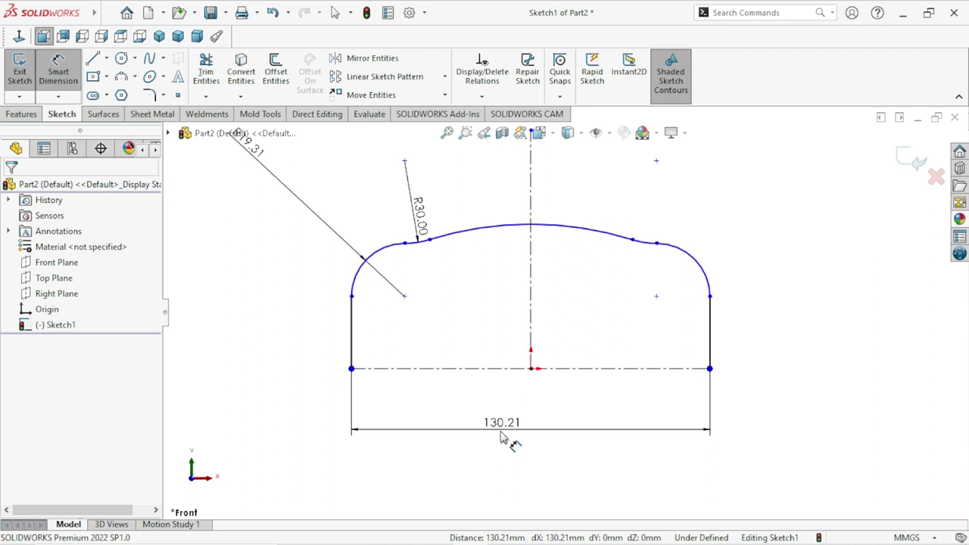
pyautogui.click(501, 438)
pyautogui.write('128')
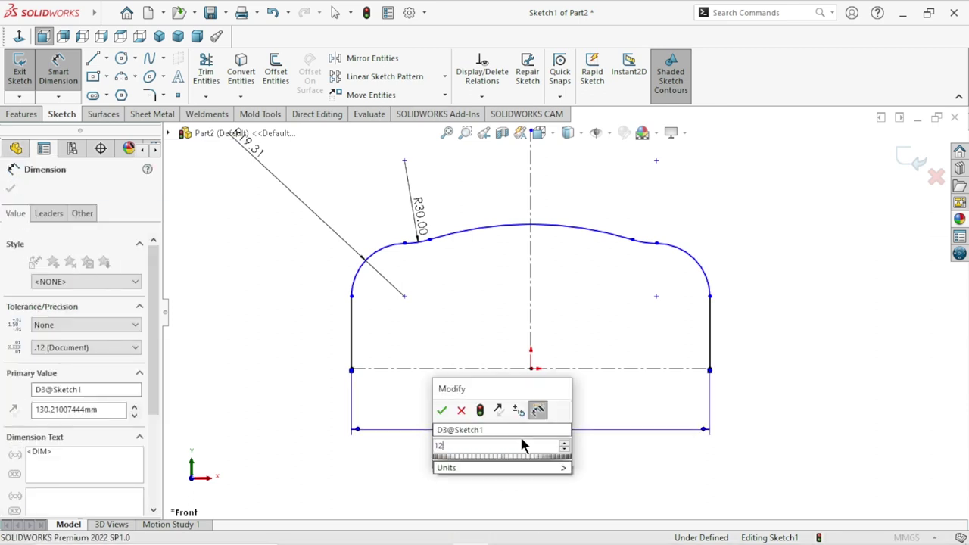
pyautogui.press('Return')
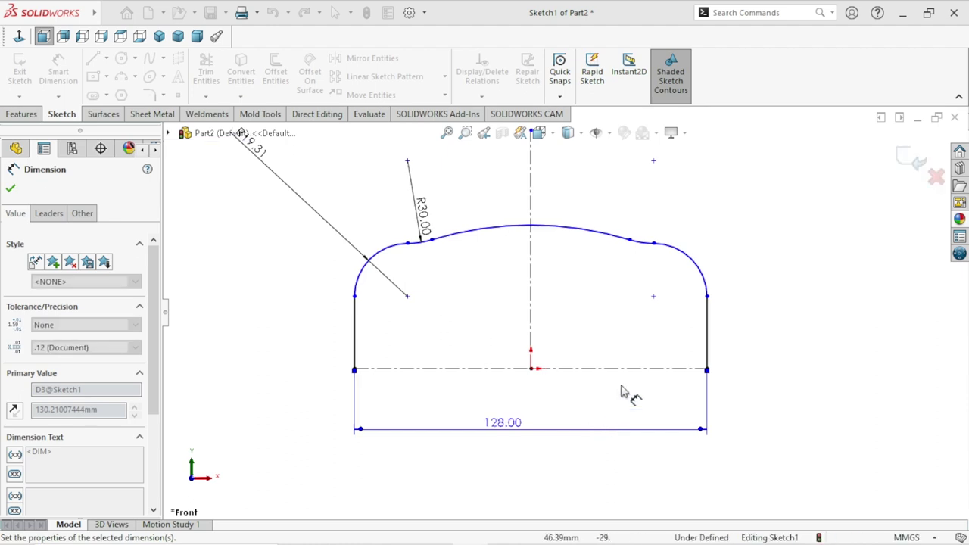
pyautogui.scroll(-3, 598, 327)
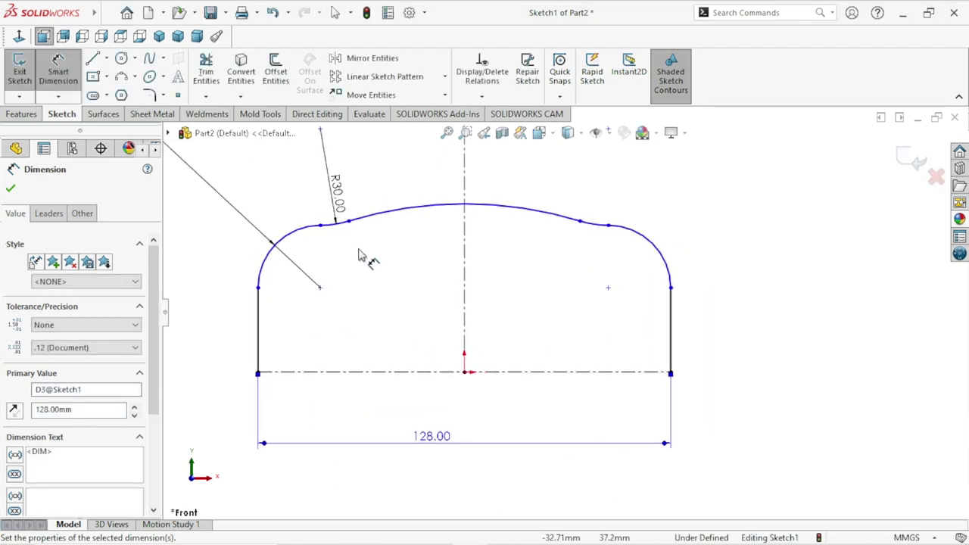
# Step: Set the span between the middle arc's ends to 50 mm
pyautogui.click(348, 222)
pyautogui.click(580, 221)
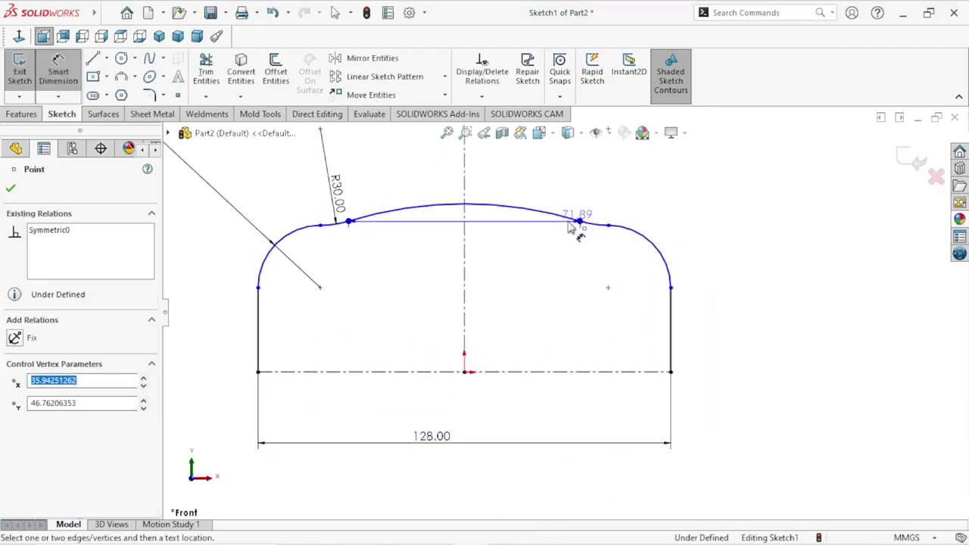
pyautogui.click(463, 165)
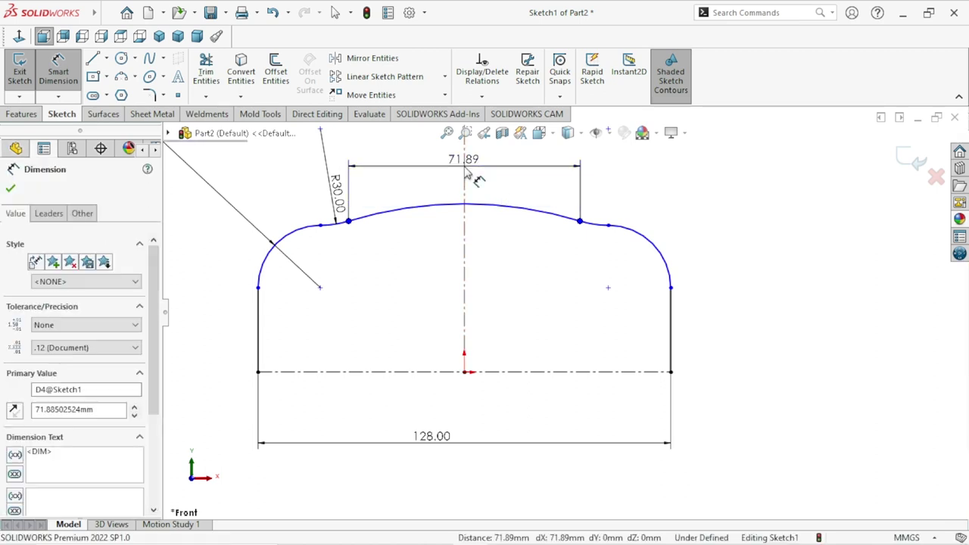
pyautogui.write('50')
pyautogui.press('Return')
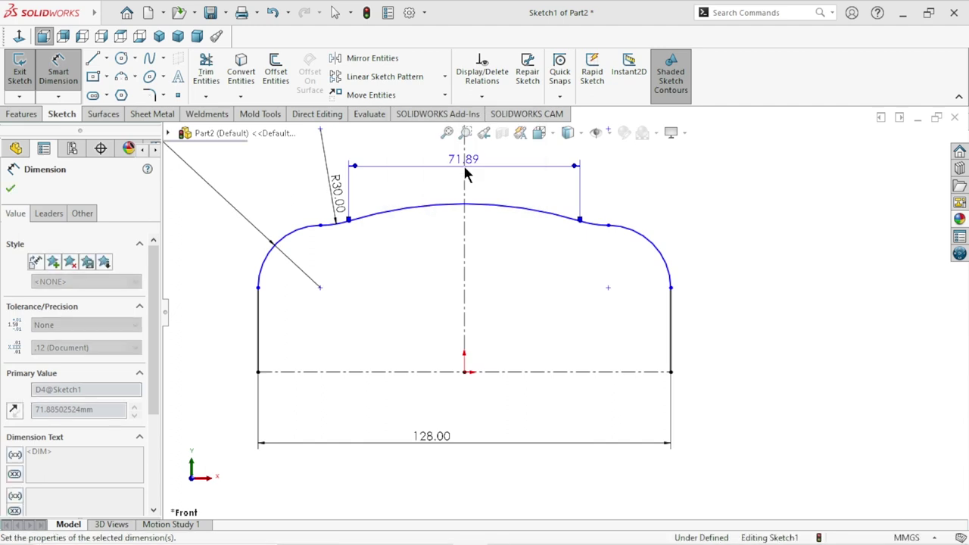
pyautogui.scroll(2, 463, 253)
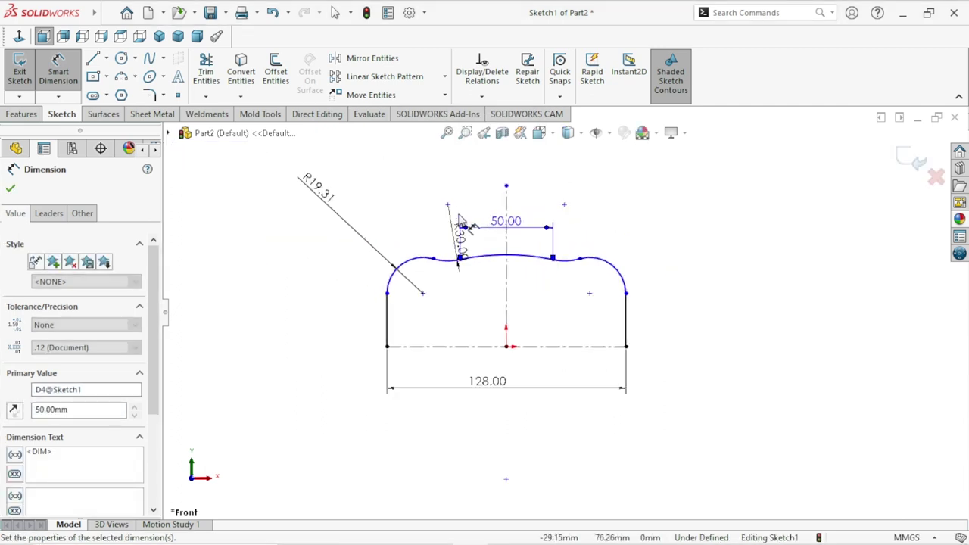
pyautogui.scroll(-2, 461, 217)
pyautogui.scroll(-2, 545, 253)
pyautogui.scroll(-1, 629, 372)
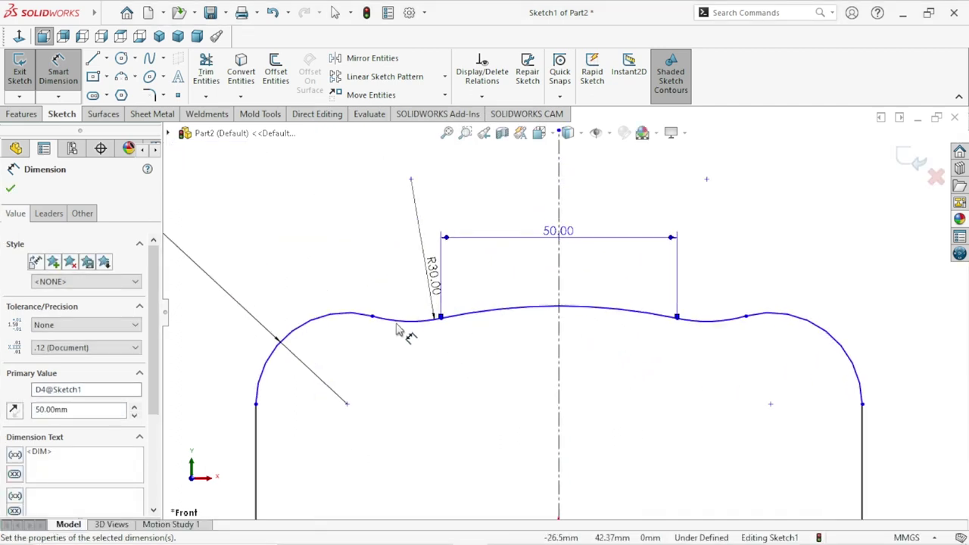
# Step: Give the middle top arc a 65 mm radius and exit dimensioning
pyautogui.click(595, 309)
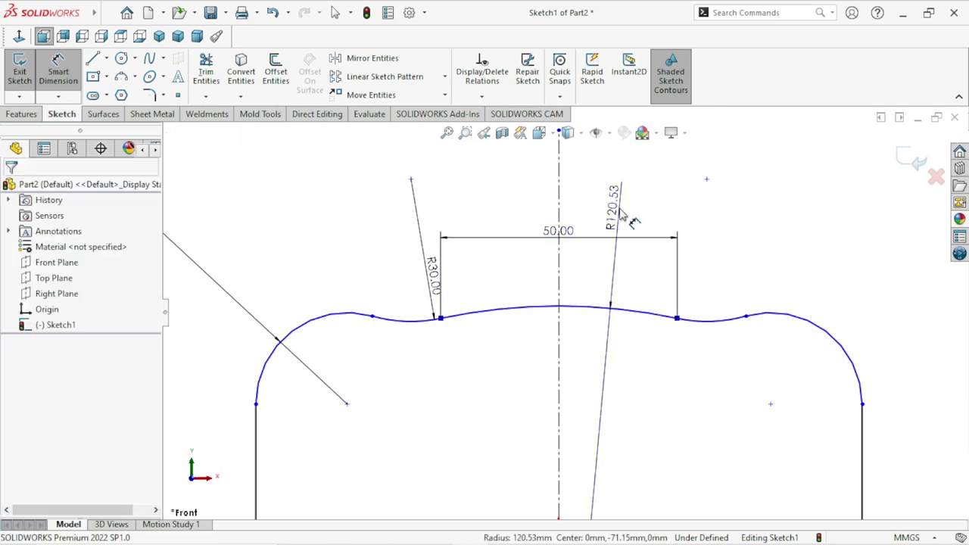
pyautogui.click(620, 214)
pyautogui.write('6')
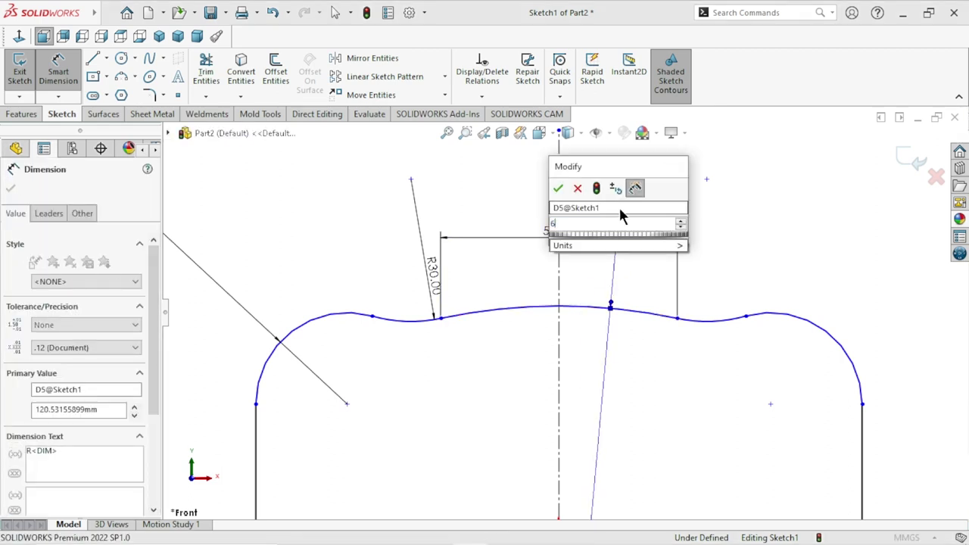
pyautogui.write('5')
pyautogui.press('Return')
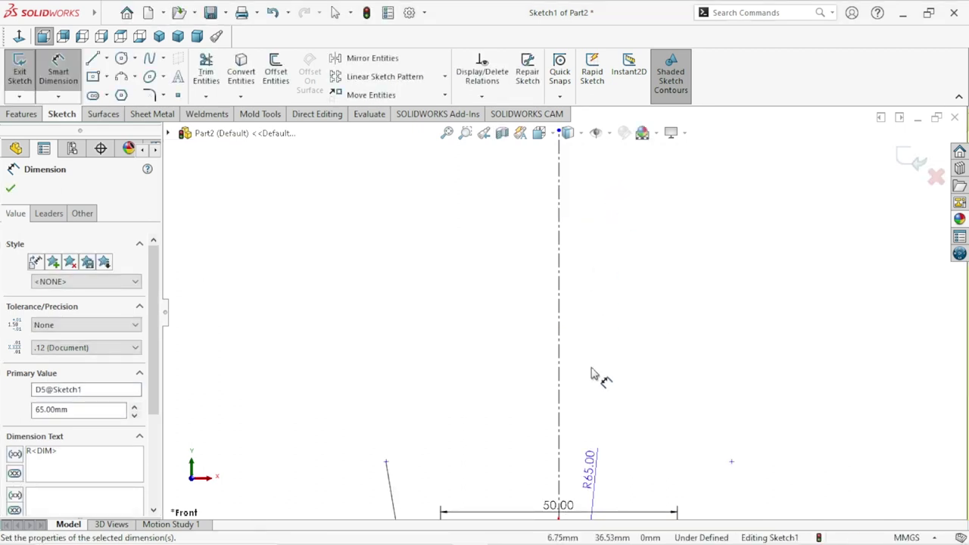
pyautogui.scroll(-2, 567, 345)
pyautogui.scroll(-1, 568, 344)
pyautogui.scroll(-1, 545, 345)
pyautogui.scroll(-1, 524, 345)
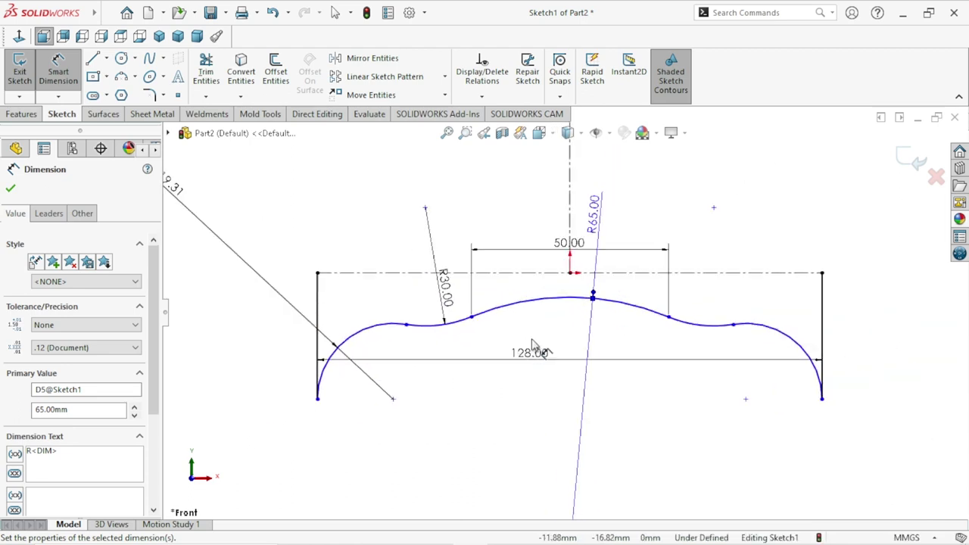
pyautogui.scroll(-1, 525, 347)
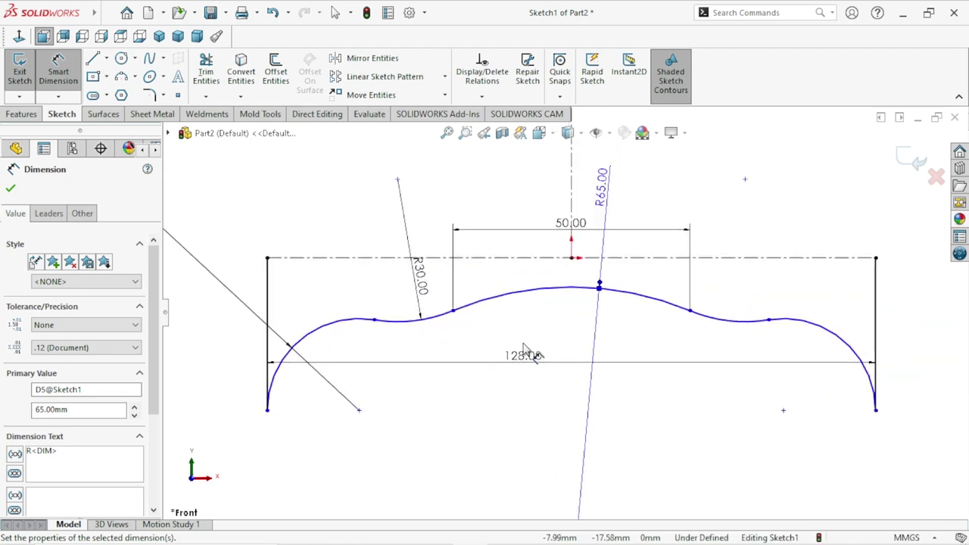
pyautogui.click(11, 189)
pyautogui.press('Escape')
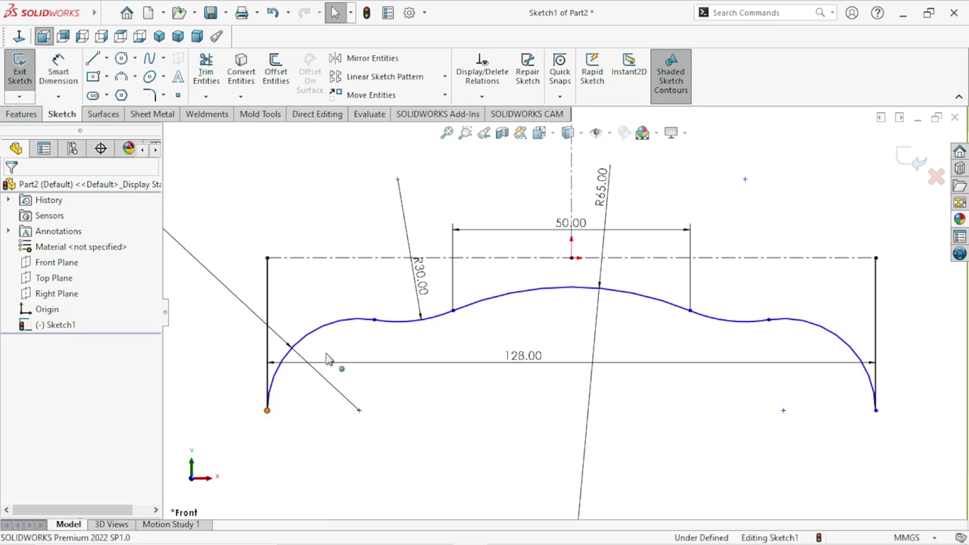
# Step: Select the profile's bottom-left end point, then the middle R65 arc
pyautogui.click(266, 410)
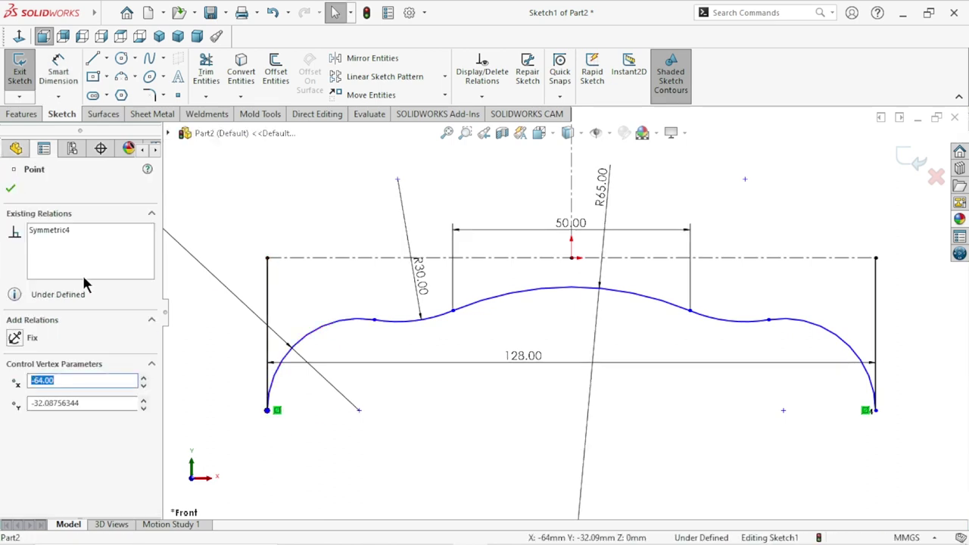
pyautogui.click(11, 188)
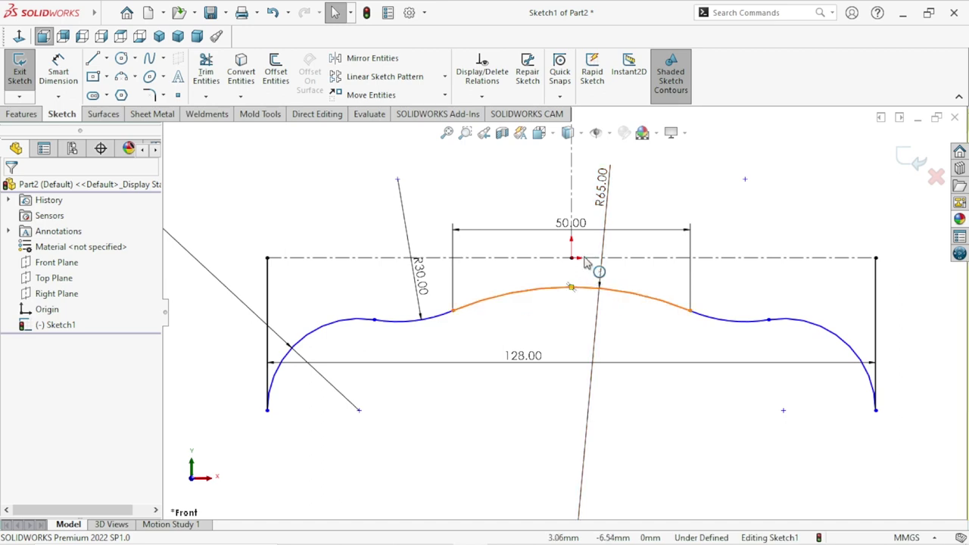
pyautogui.click(589, 295)
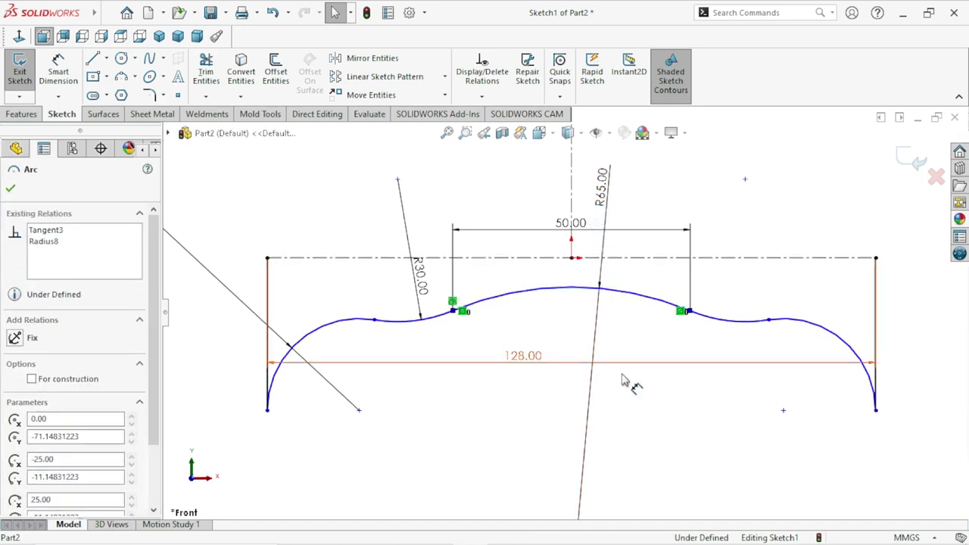
pyautogui.scroll(2, 644, 378)
pyautogui.scroll(2, 575, 333)
pyautogui.scroll(-1, 575, 322)
pyautogui.click(501, 337)
pyautogui.click(501, 317)
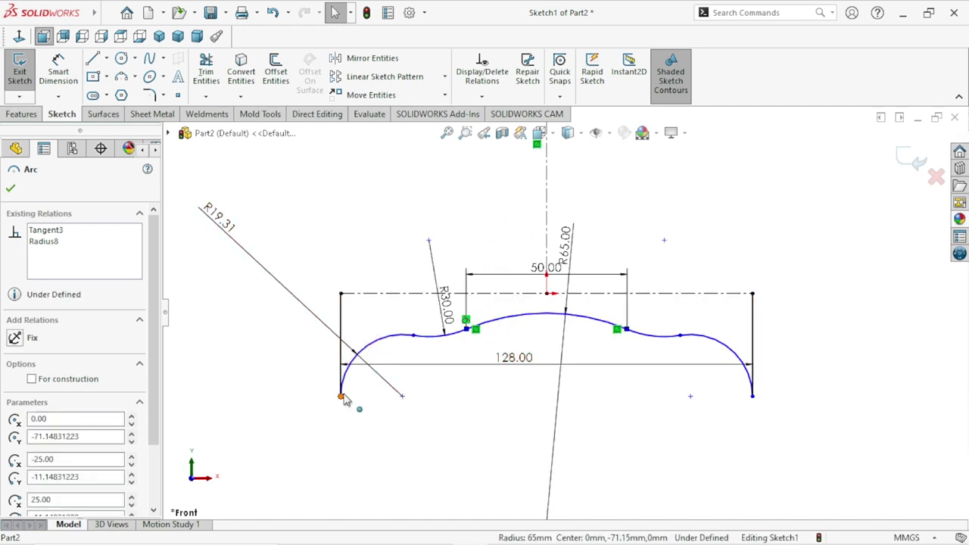
# Step: Drag the left end point above the base line so the profile flips back on top
pyautogui.moveTo(341, 397); pyautogui.dragTo(351, 257)
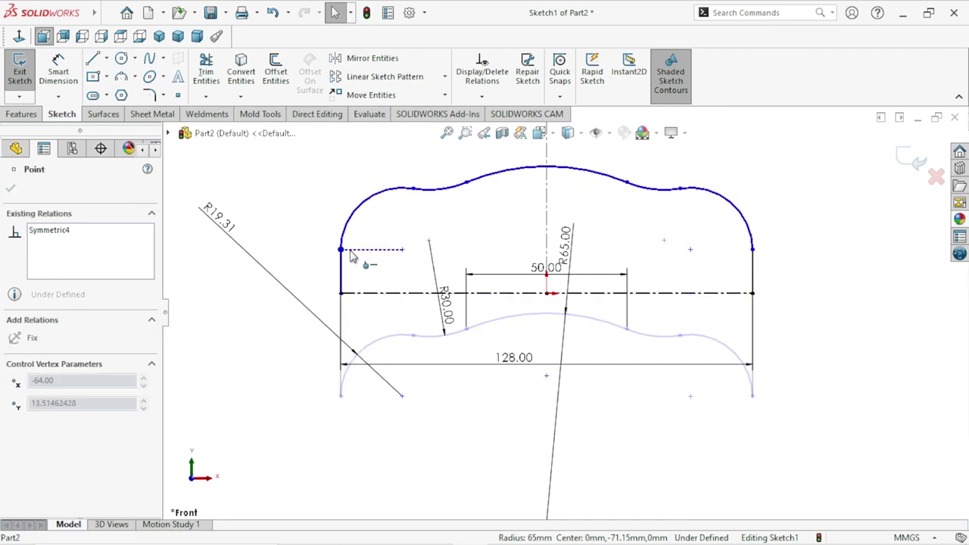
pyautogui.moveTo(351, 257); pyautogui.dragTo(352, 261)
pyautogui.click(309, 320)
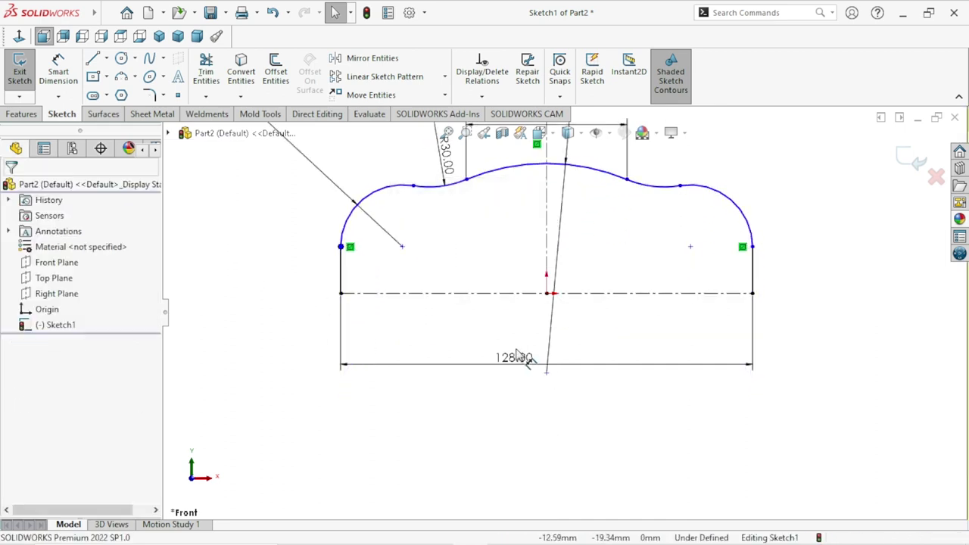
pyautogui.scroll(5, 517, 357)
pyautogui.scroll(-3, 534, 286)
pyautogui.scroll(-2, 542, 286)
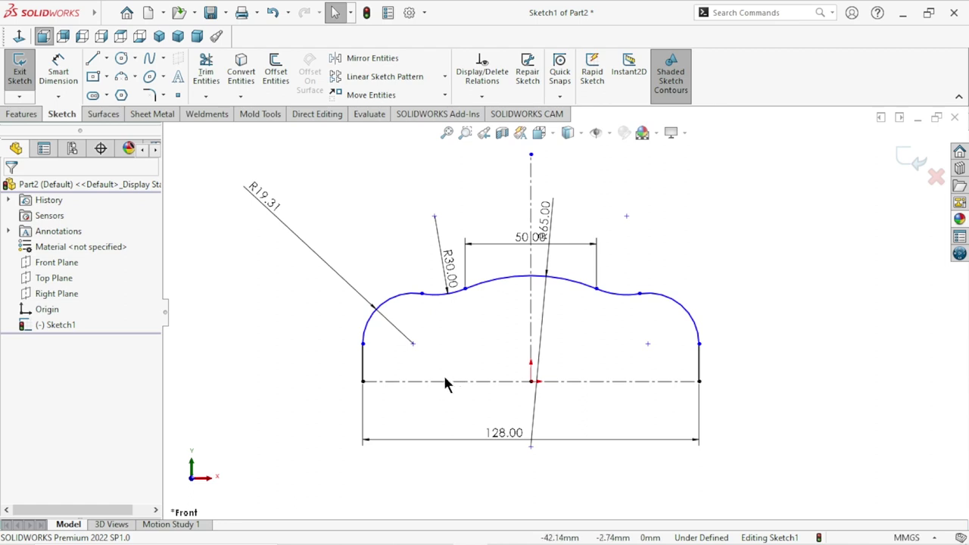
pyautogui.scroll(1, 443, 375)
pyautogui.scroll(1, 454, 371)
pyautogui.scroll(-1, 549, 379)
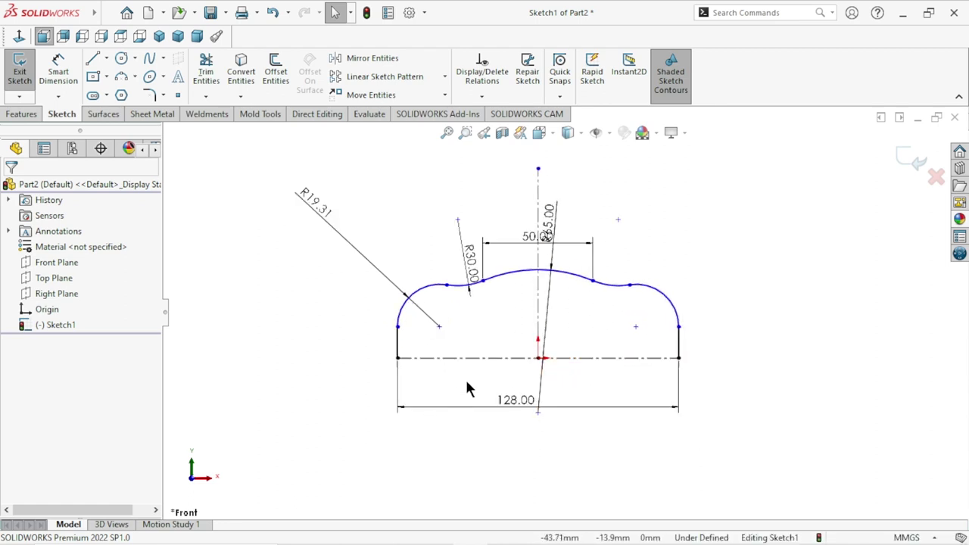
# Step: Start a dimension on the top arc, then cancel it unfinished
pyautogui.click(43, 75)
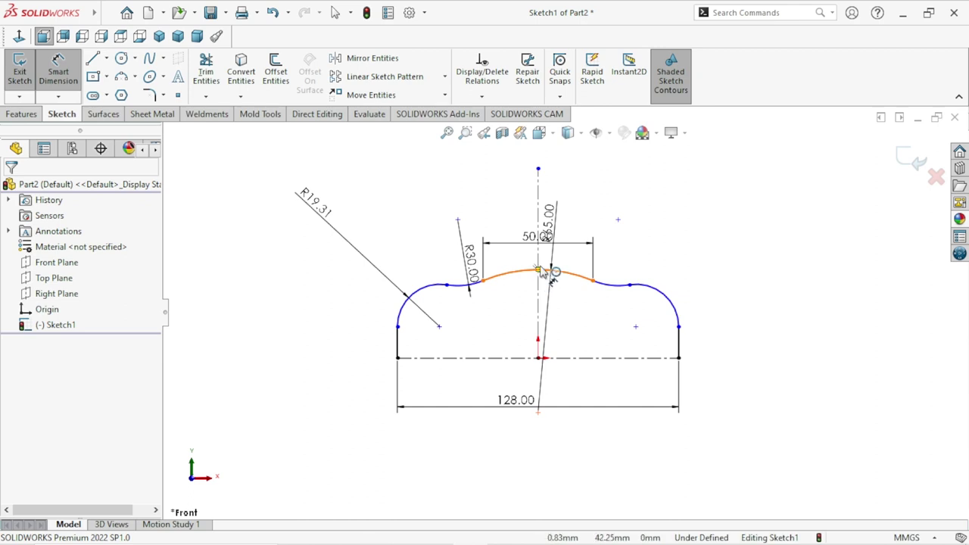
pyautogui.click(539, 274)
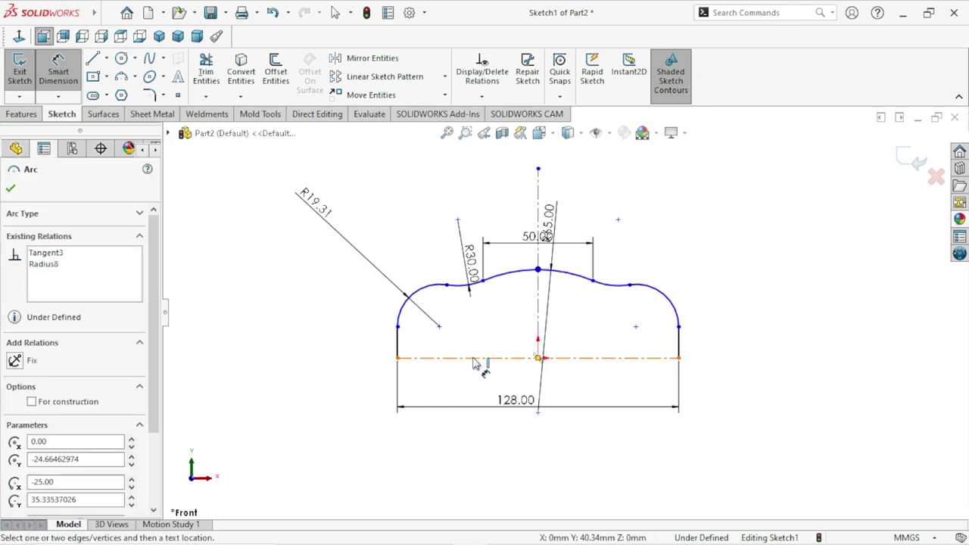
pyautogui.press('Escape')
pyautogui.click(537, 269)
pyautogui.scroll(-5, 536, 295)
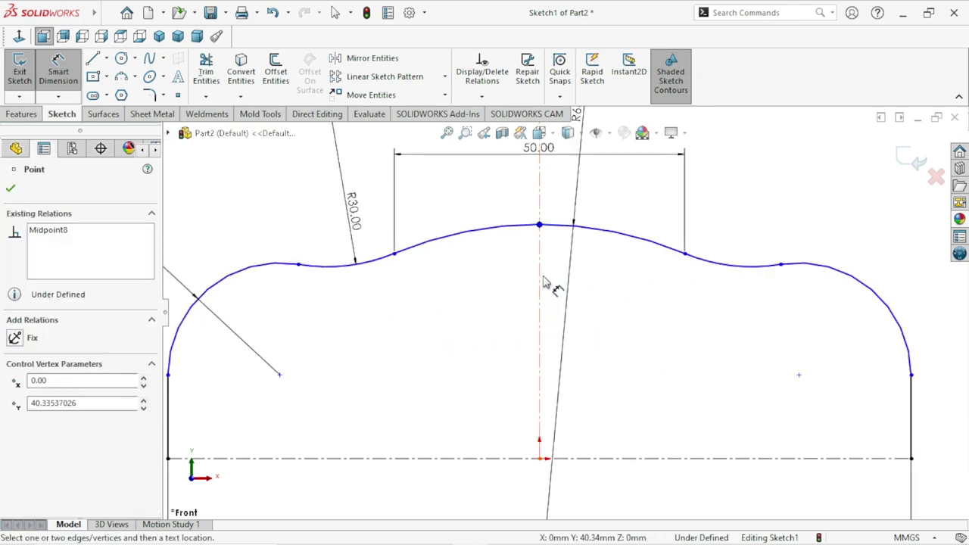
pyautogui.press('Escape')
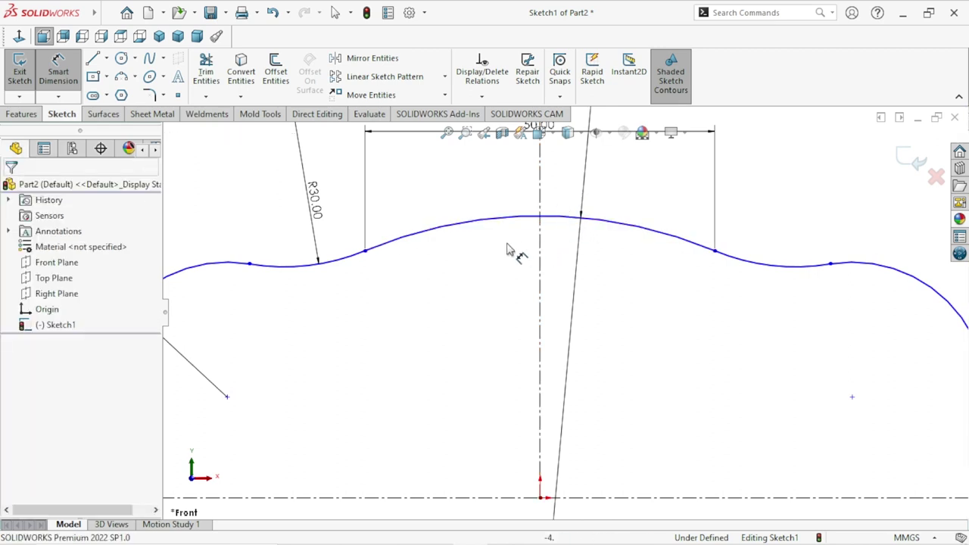
pyautogui.press('Escape')
# Step: Add a Tangent relation between the top arc and centreline, then undo it as over-defining
pyautogui.moveTo(557, 183); pyautogui.dragTo(506, 231)
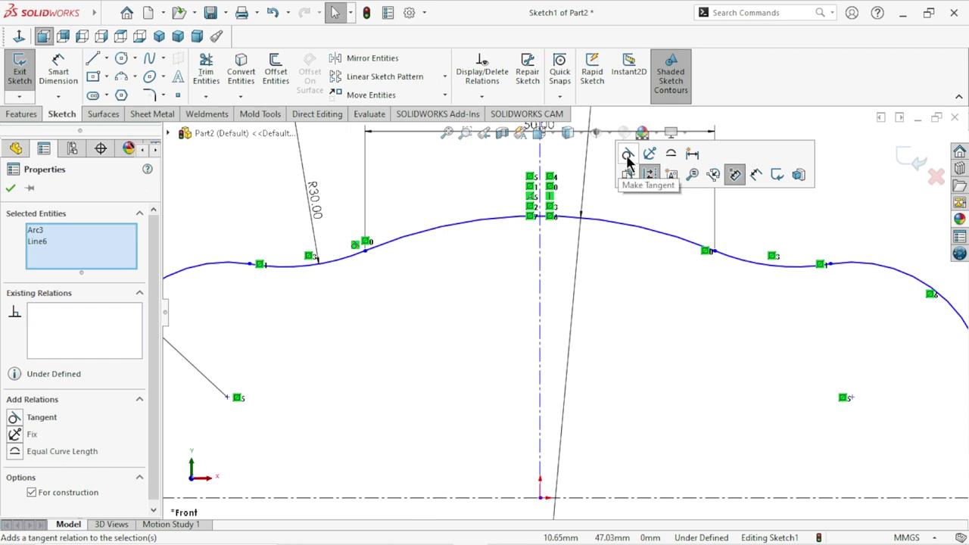
pyautogui.click(628, 161)
pyautogui.scroll(-5, 577, 299)
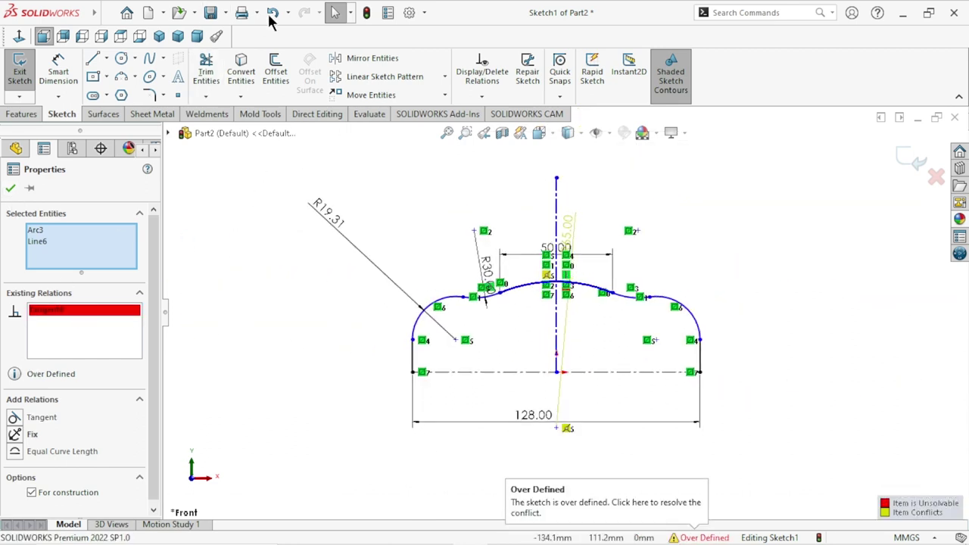
pyautogui.press('Escape')
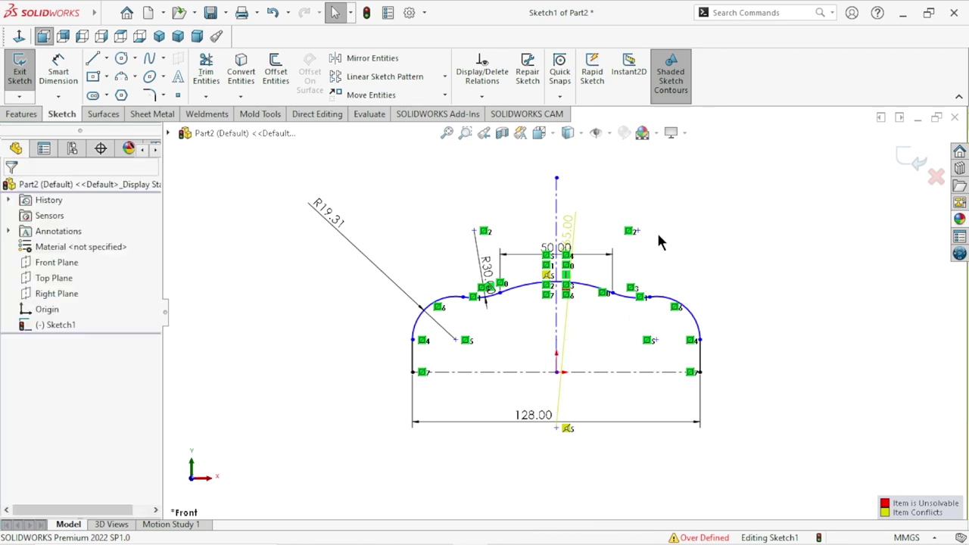
pyautogui.click(273, 12)
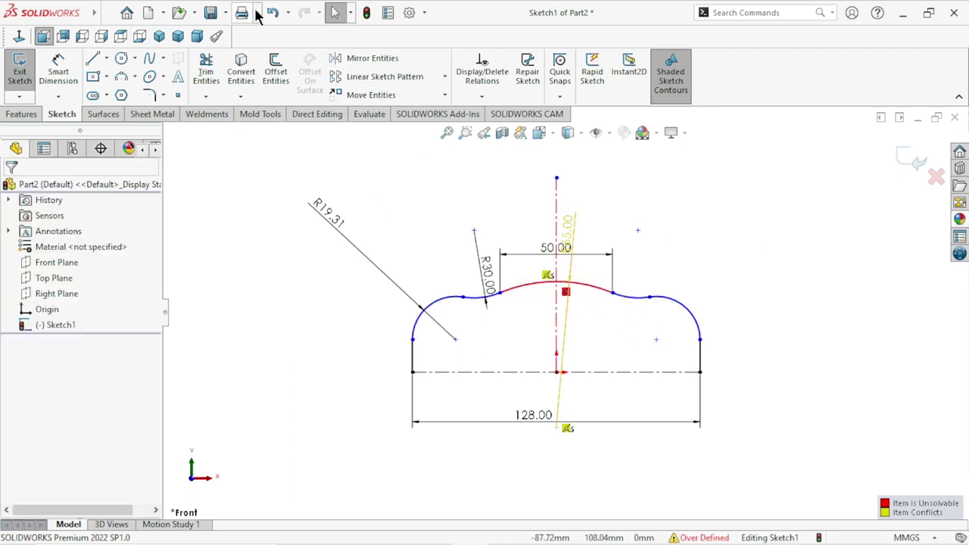
pyautogui.click(272, 12)
pyautogui.keyDown('ctrl'); pyautogui.click(566, 324); pyautogui.keyUp('ctrl')
pyautogui.scroll(-1, 571, 307)
pyautogui.scroll(-3, 579, 296)
pyautogui.scroll(-2, 552, 237)
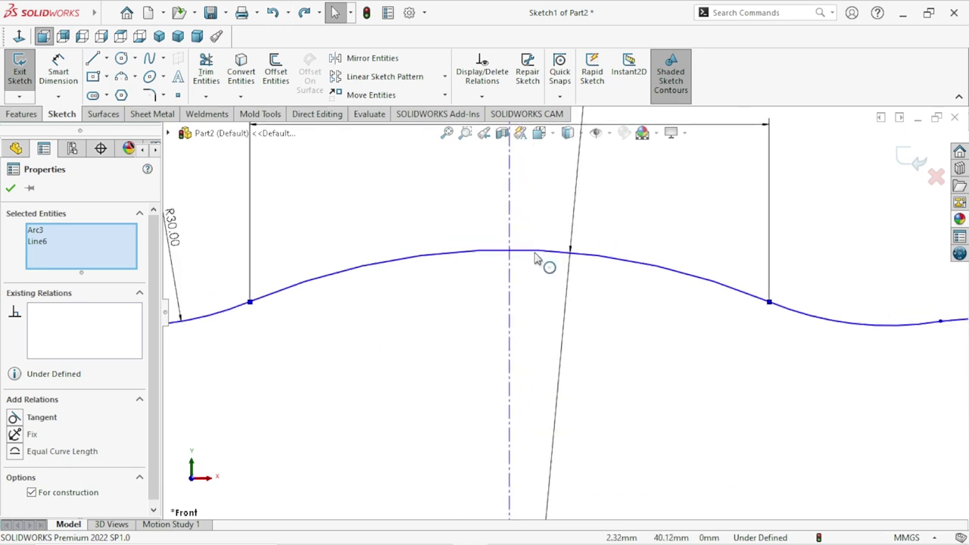
# Step: Inspect the top arc's properties, clear the selection, and zoom to fit the sketch
pyautogui.click(480, 255)
pyautogui.keyDown('ctrl'); pyautogui.click(482, 253); pyautogui.keyUp('ctrl')
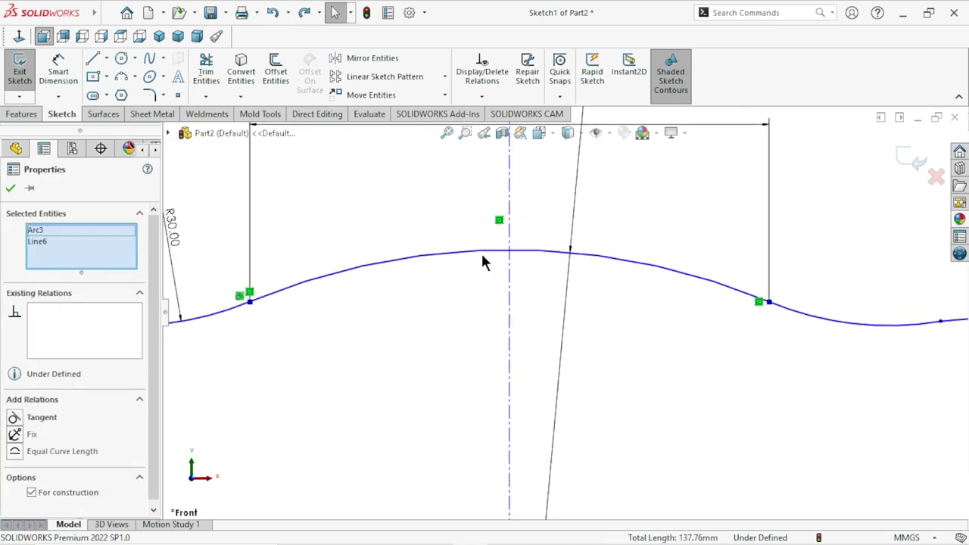
pyautogui.click(489, 257)
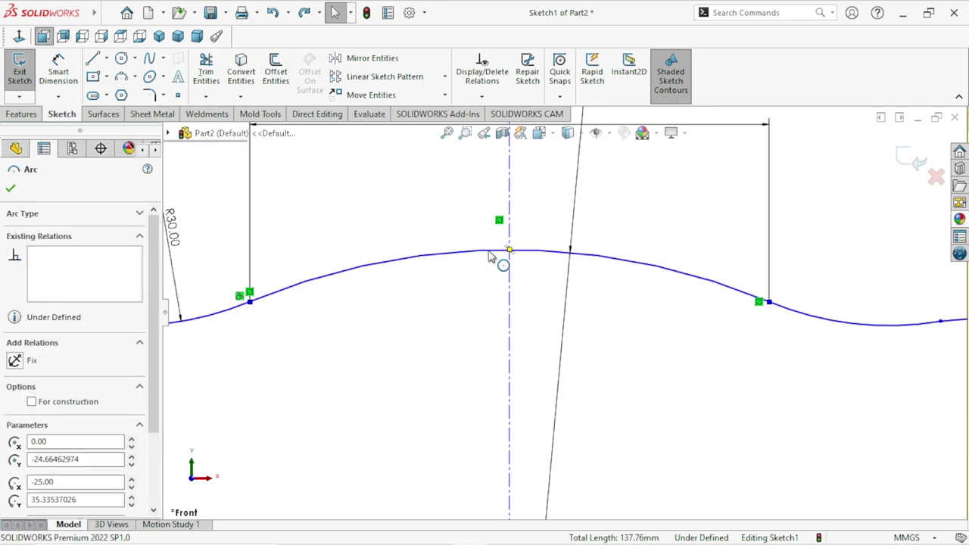
pyautogui.click(502, 264)
pyautogui.click(435, 283)
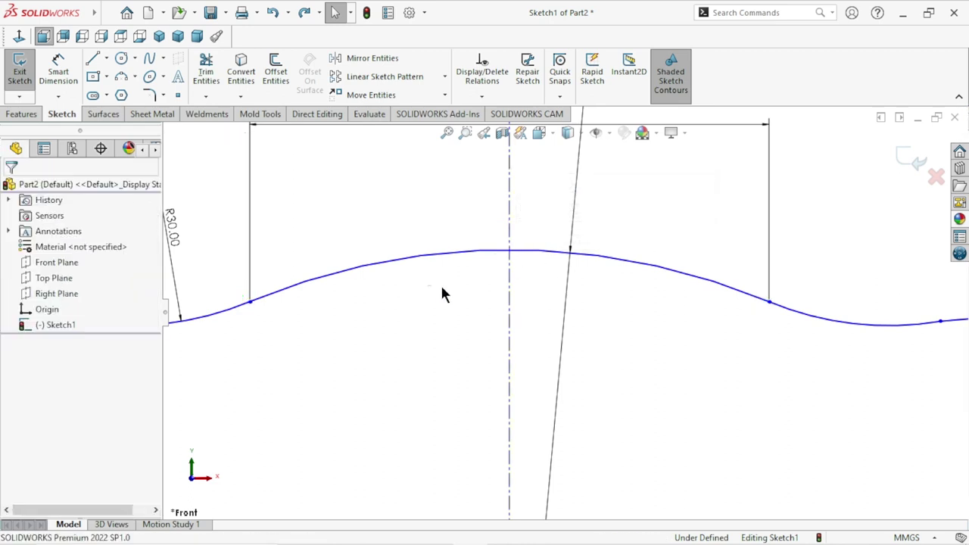
pyautogui.press('f')
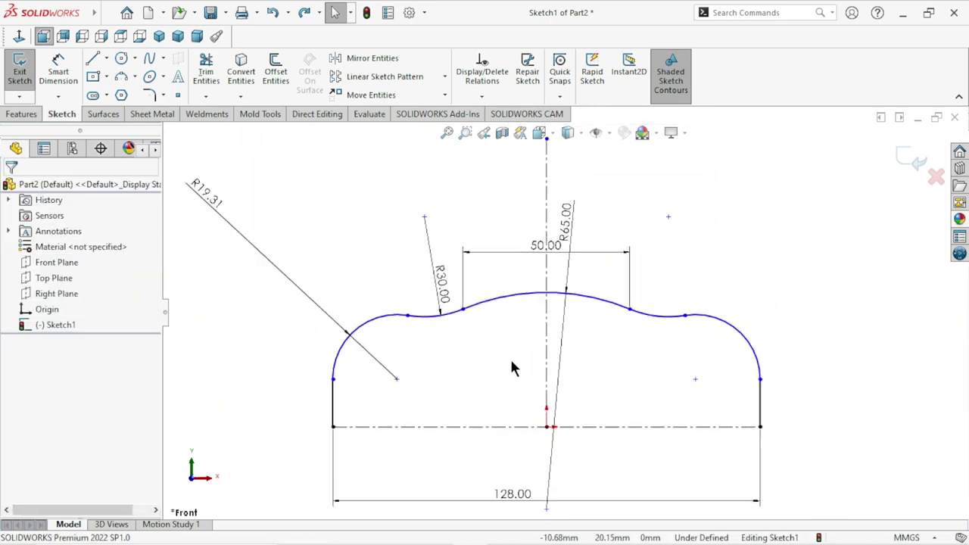
pyautogui.scroll(-2, 504, 354)
pyautogui.scroll(-1, 502, 346)
pyautogui.scroll(-1, 508, 316)
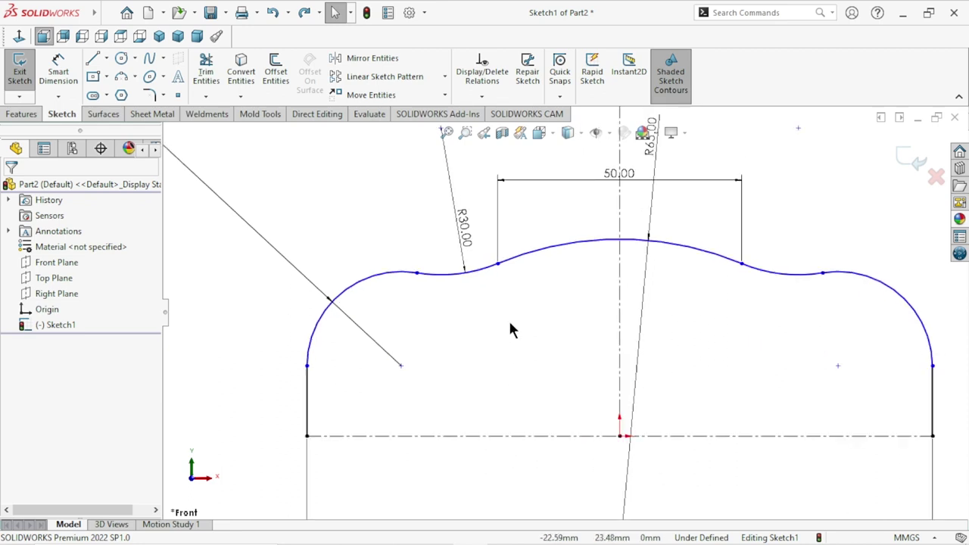
pyautogui.scroll(2, 458, 356)
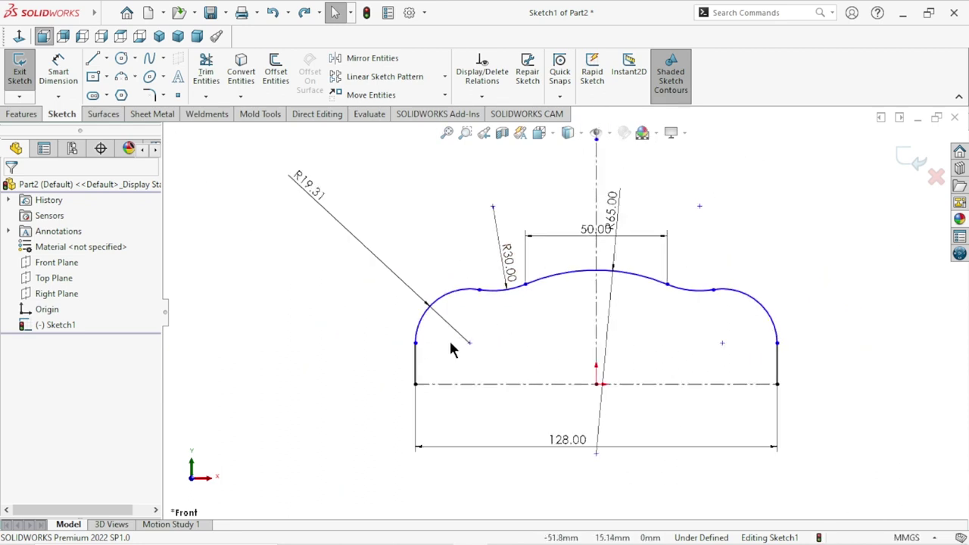
pyautogui.scroll(-1, 499, 360)
pyautogui.scroll(-1, 544, 345)
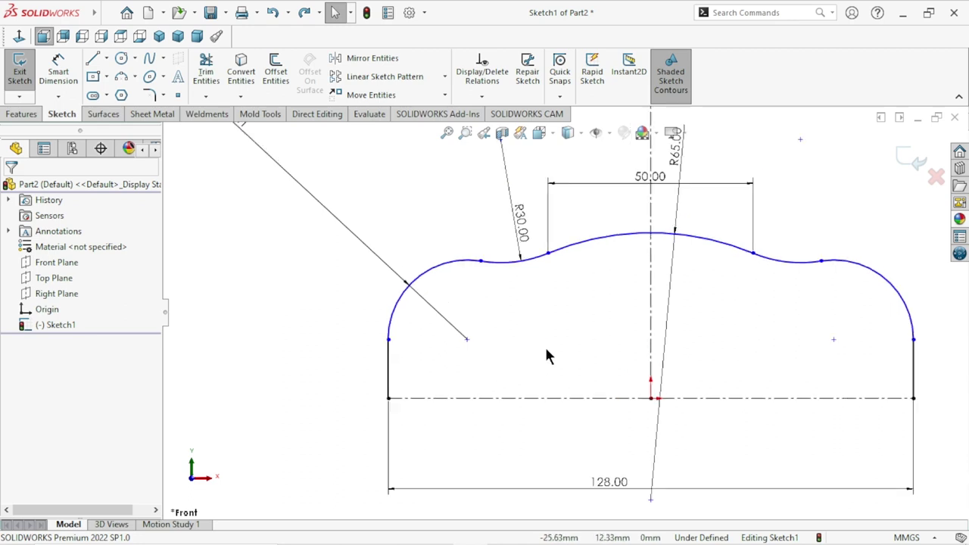
pyautogui.scroll(1, 508, 371)
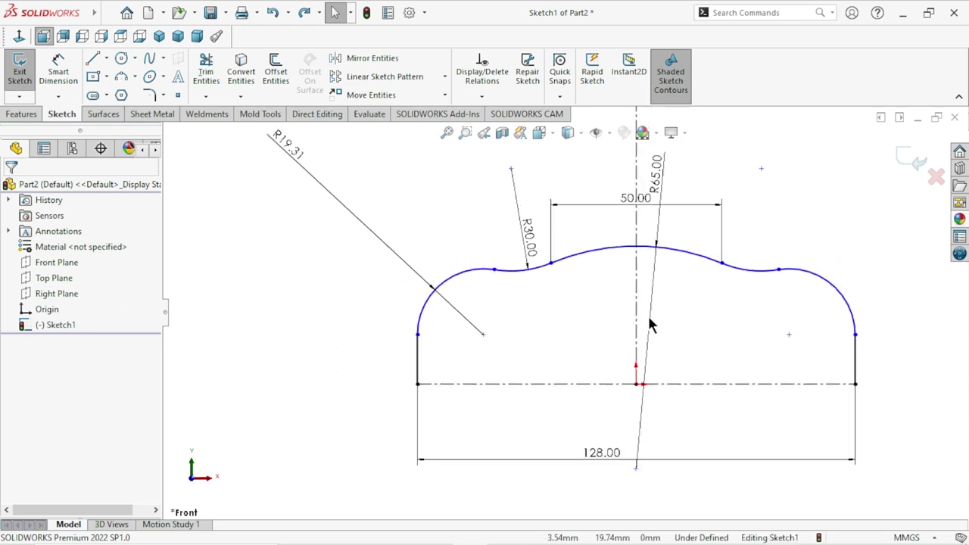
pyautogui.scroll(-1, 649, 318)
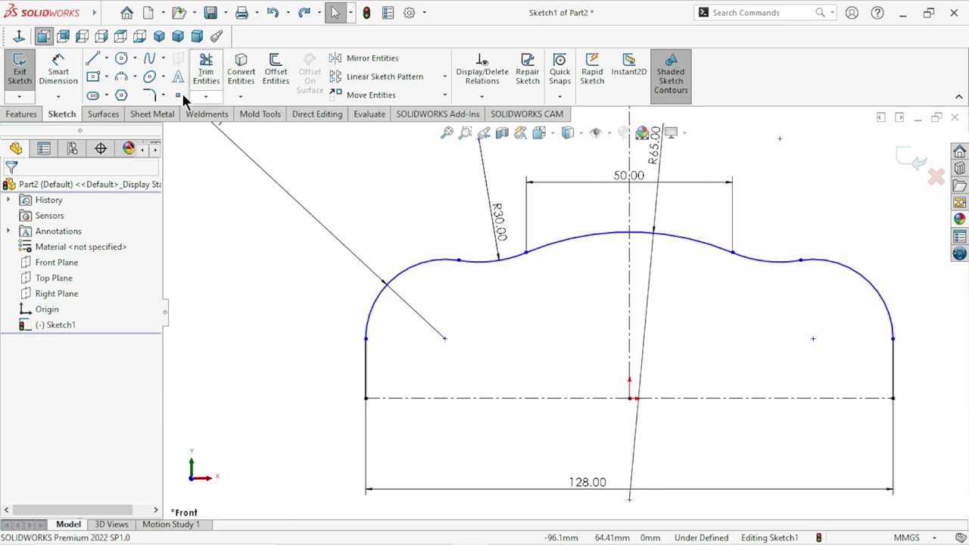
# Step: Dimension the crest arc top 45 mm above the base centerline
pyautogui.click(73, 68)
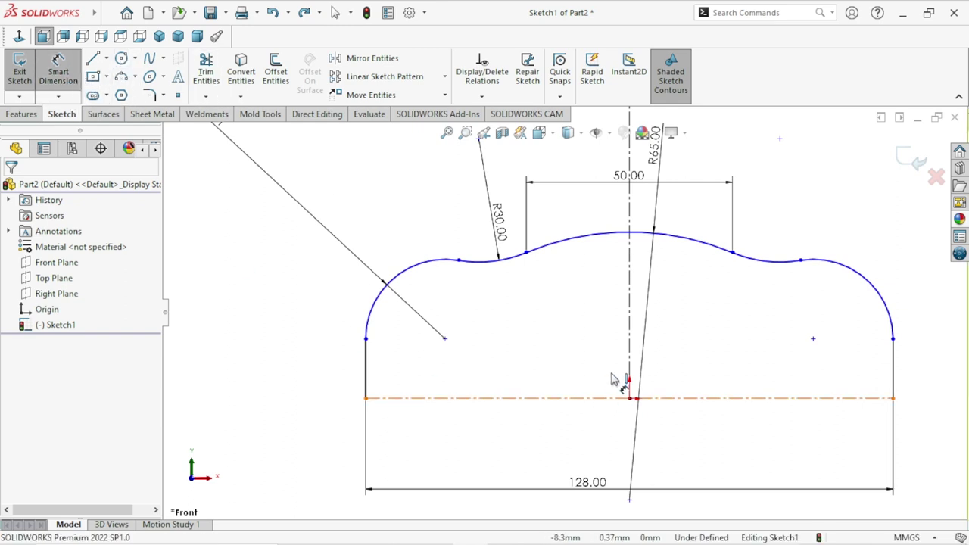
pyautogui.click(619, 397)
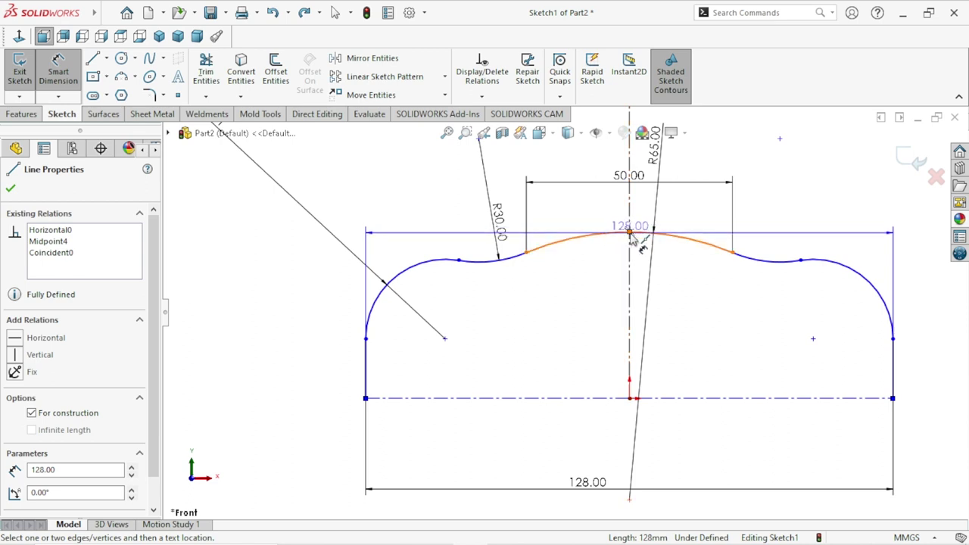
pyautogui.click(629, 235)
pyautogui.click(321, 312)
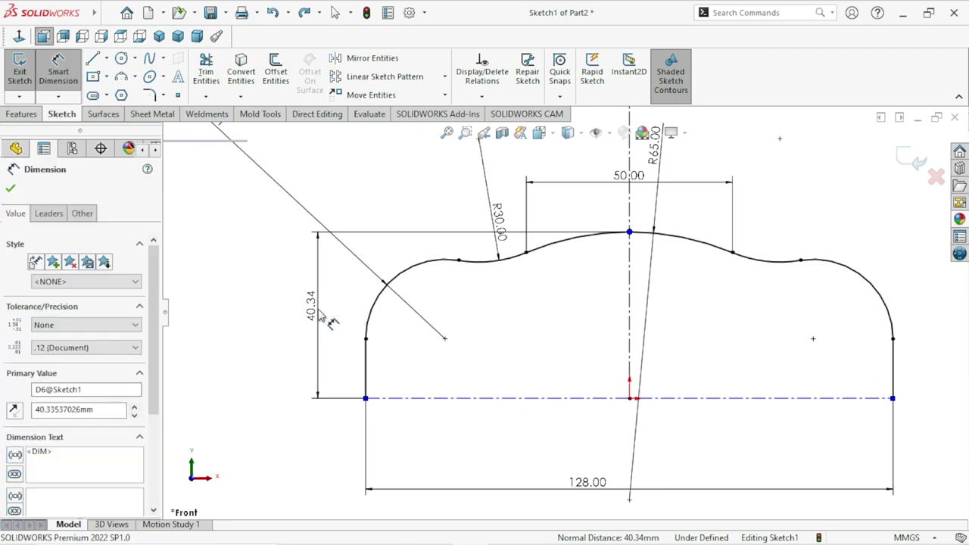
pyautogui.write('45')
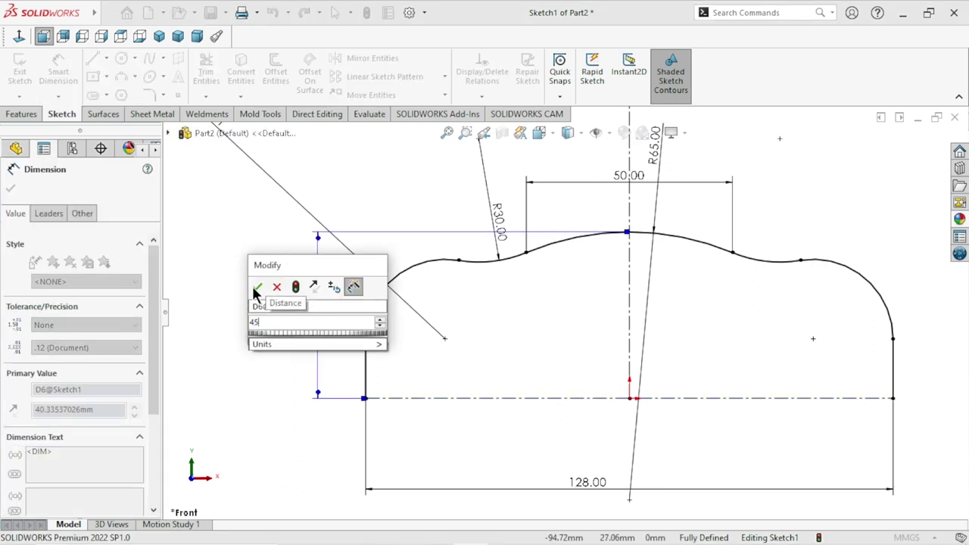
pyautogui.click(257, 286)
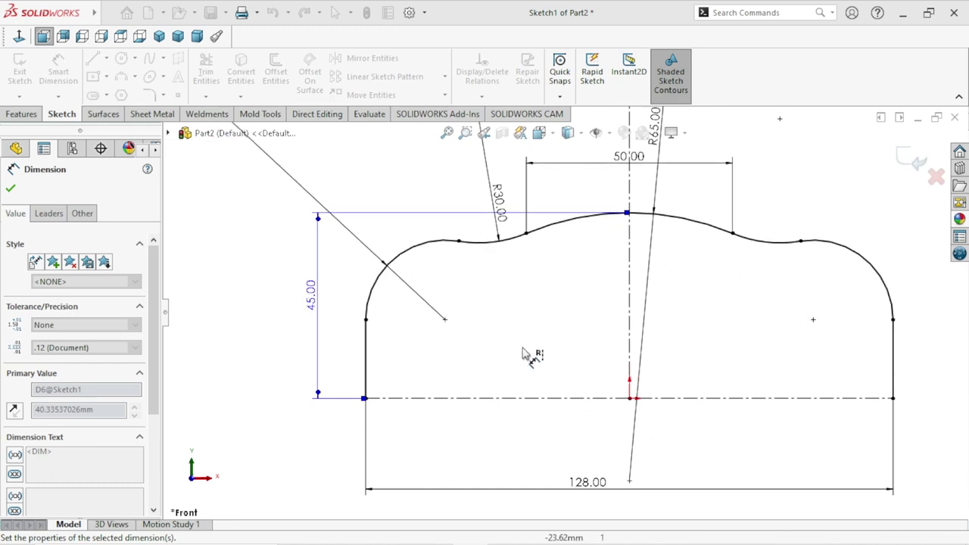
# Step: Move the R19.31 radius label closer to its arc
pyautogui.scroll(2, 558, 368)
pyautogui.scroll(2, 639, 310)
pyautogui.scroll(-2, 698, 329)
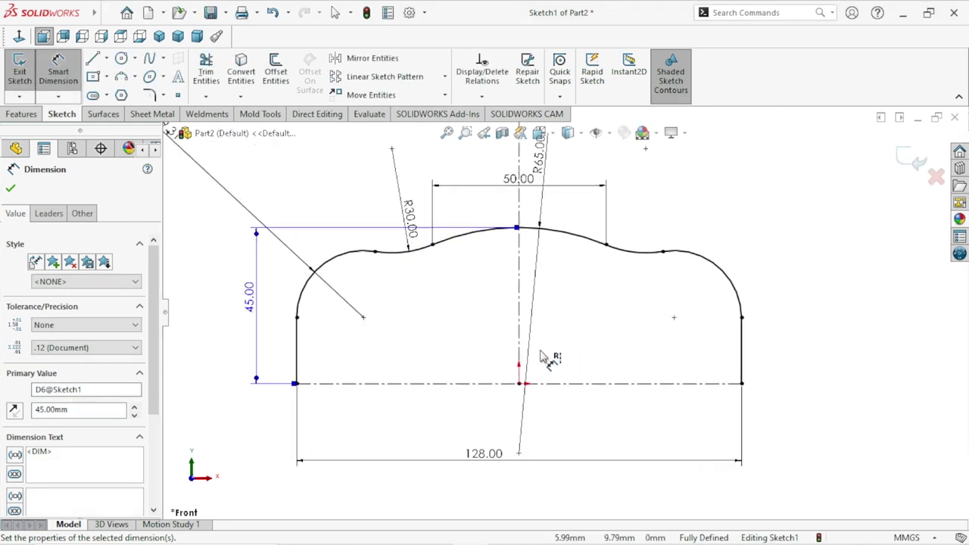
pyautogui.scroll(1, 515, 376)
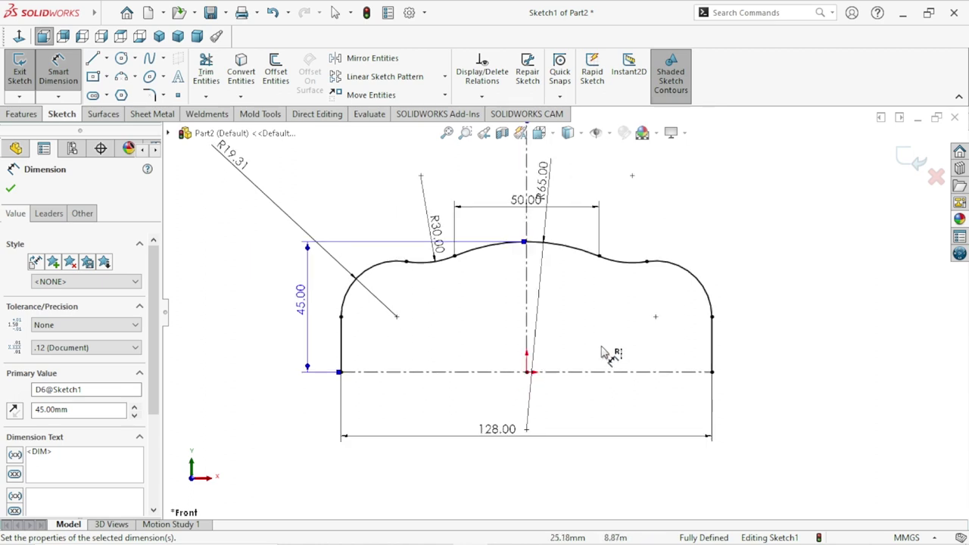
pyautogui.scroll(1, 700, 333)
pyautogui.scroll(-1, 582, 257)
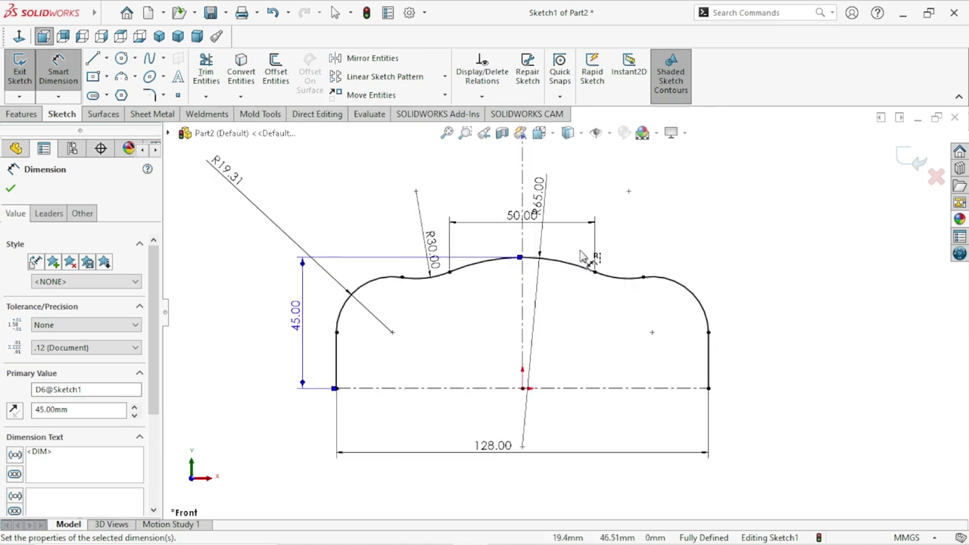
pyautogui.moveTo(227, 172); pyautogui.dragTo(344, 252)
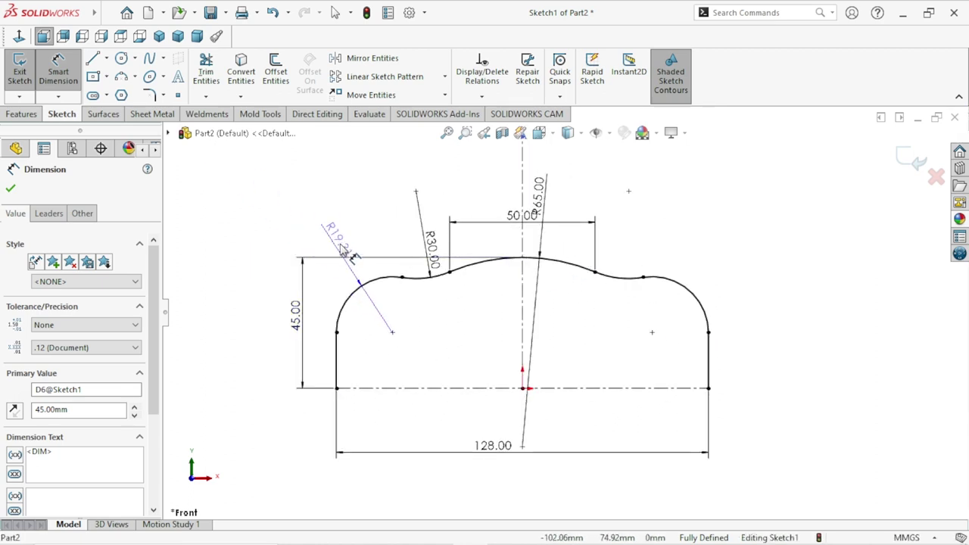
pyautogui.moveTo(325, 238); pyautogui.dragTo(324, 236)
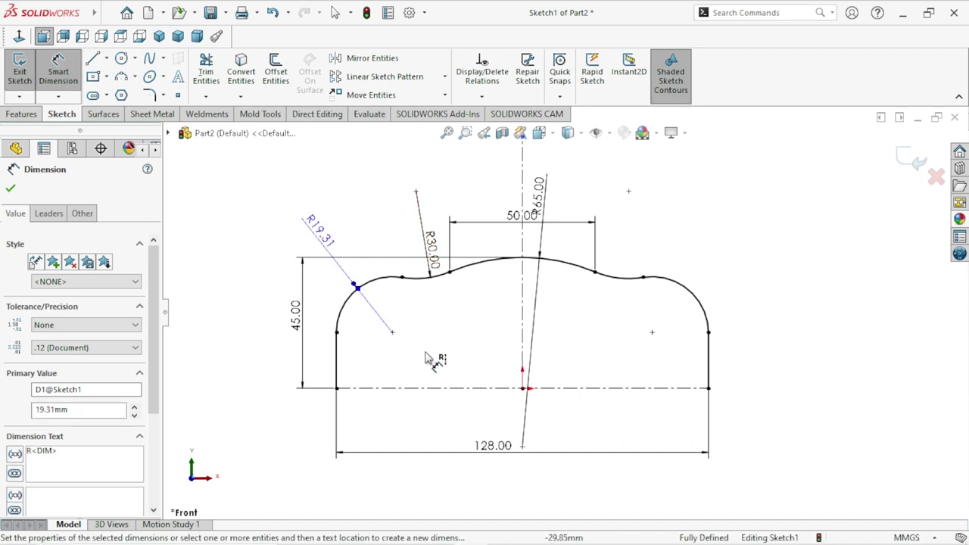
# Step: Add a driven 16.50 reference dimension across the left dip and move the R65.00 label up-right
pyautogui.click(402, 278)
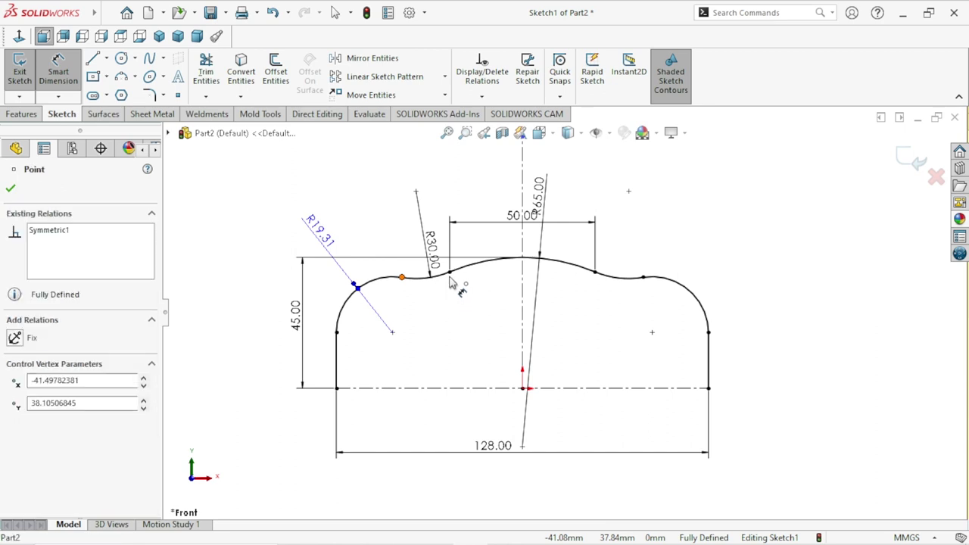
pyautogui.click(424, 171)
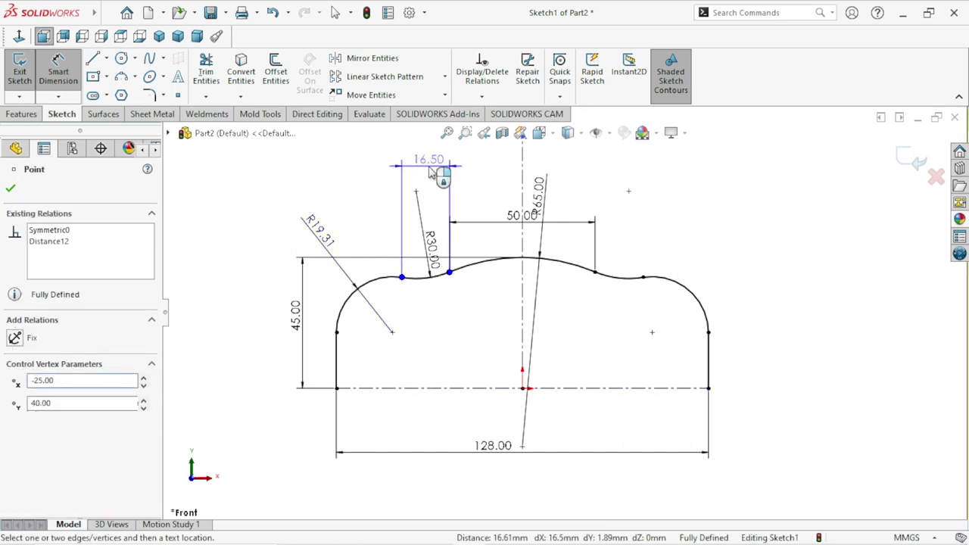
pyautogui.click(430, 162)
pyautogui.click(545, 219)
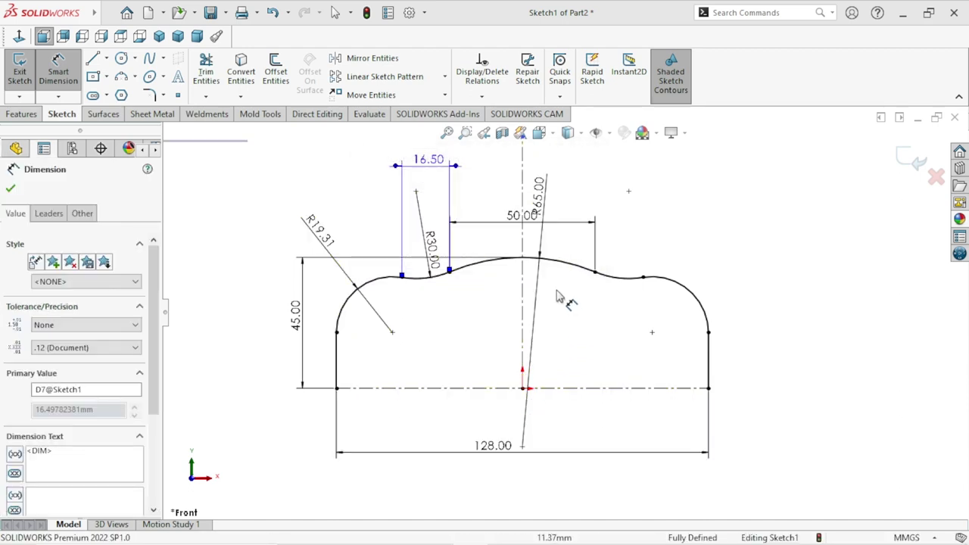
pyautogui.moveTo(550, 211); pyautogui.dragTo(575, 189)
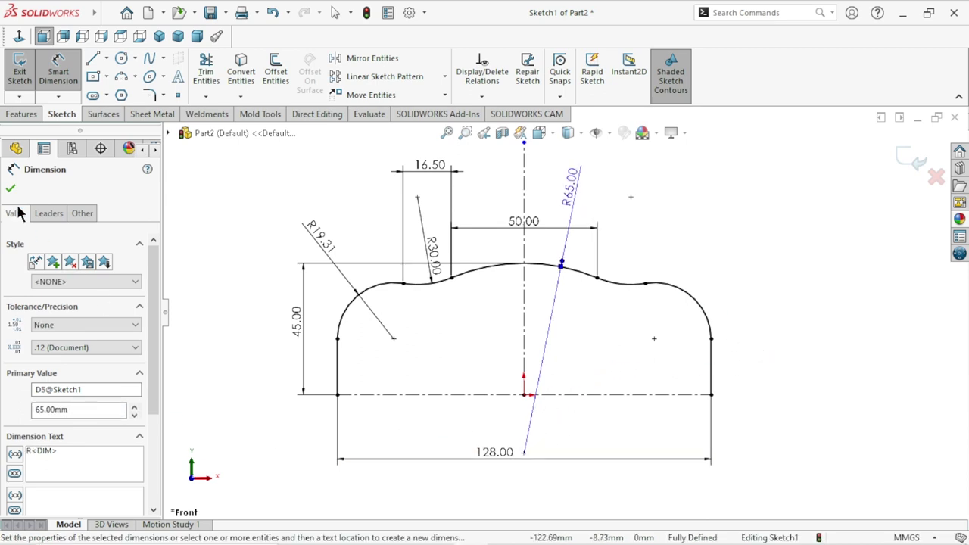
pyautogui.click(94, 61)
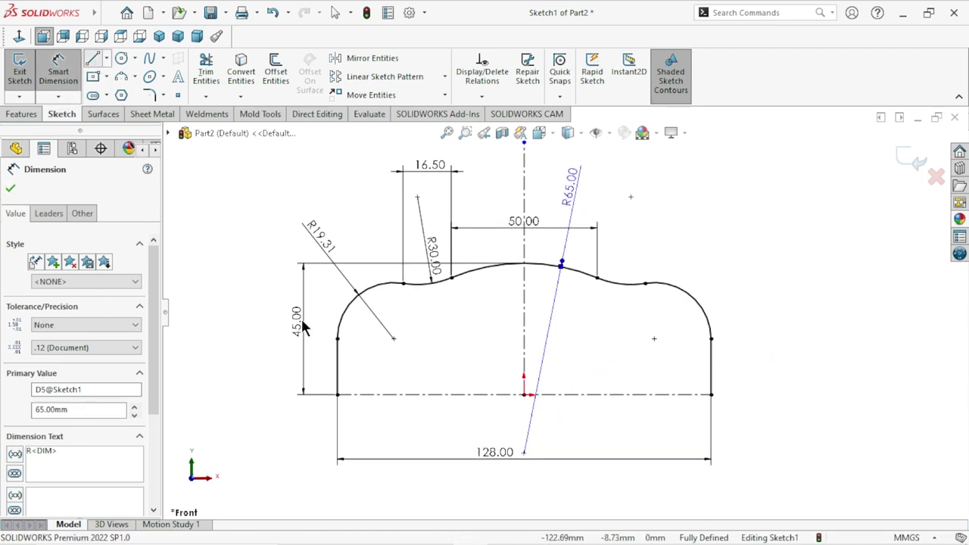
# Step: Draw the inner profile's short vertical line from the base centreline and chain five tangent arcs rightward past centre
pyautogui.click(378, 394)
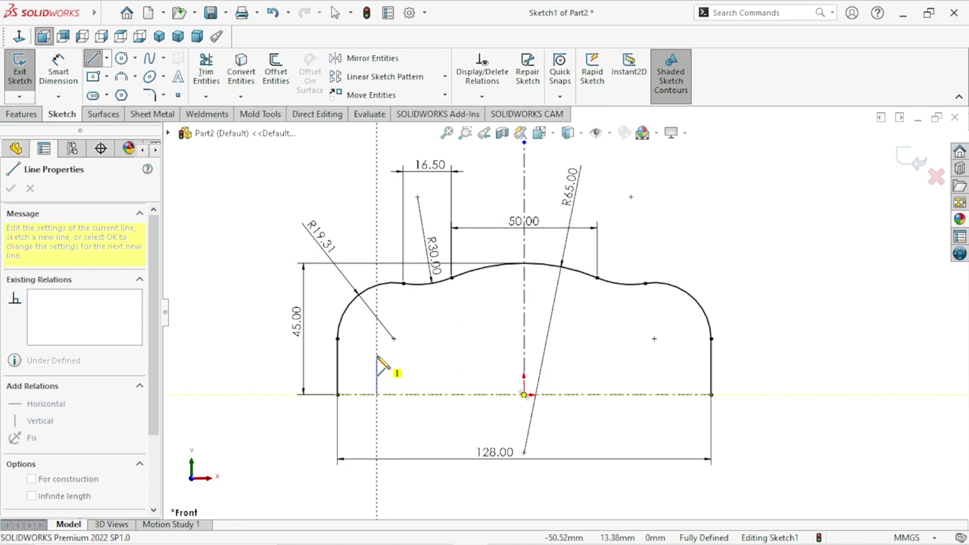
pyautogui.click(376, 355)
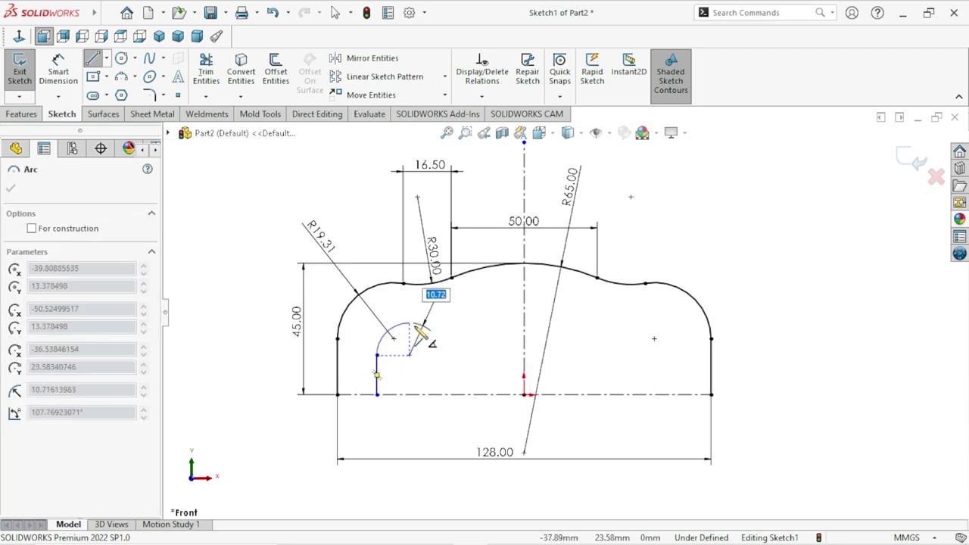
pyautogui.click(417, 326)
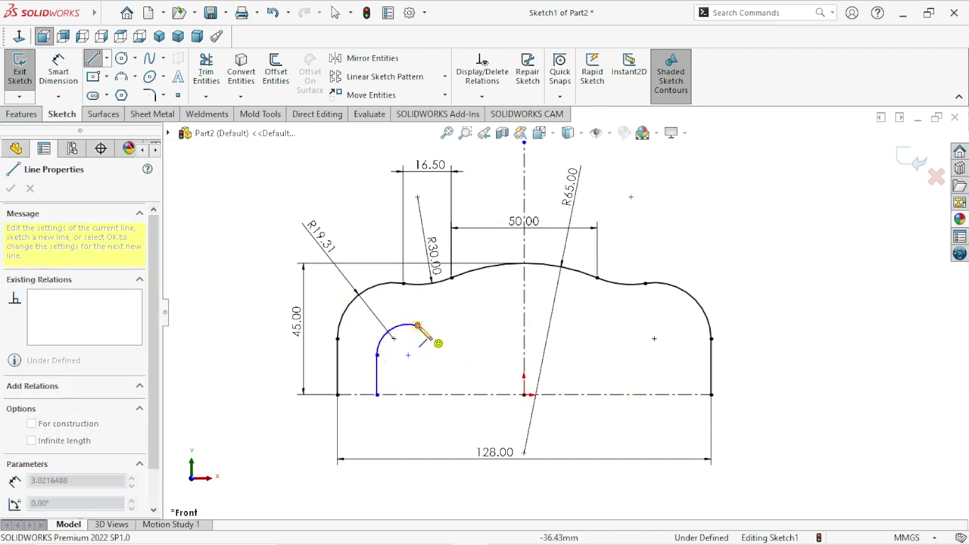
pyautogui.click(459, 326)
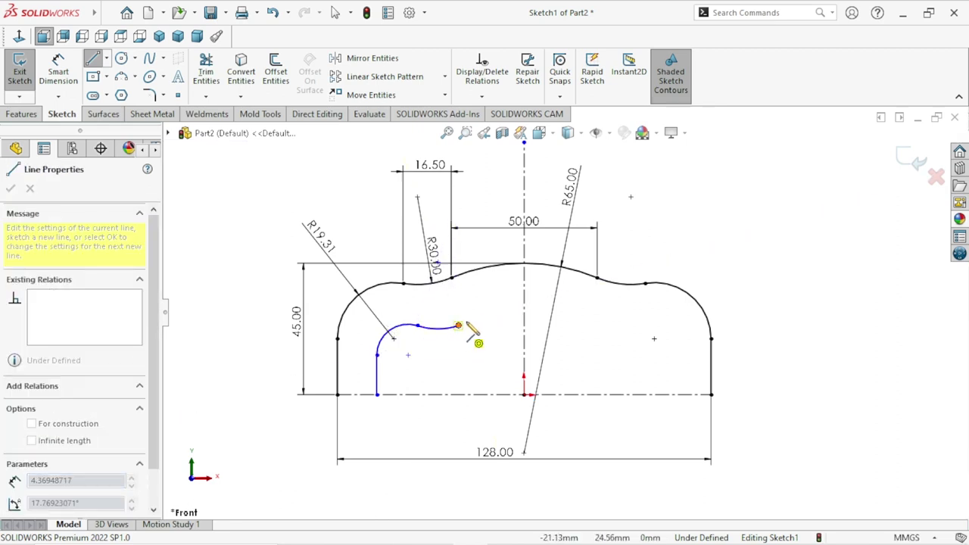
pyautogui.click(506, 327)
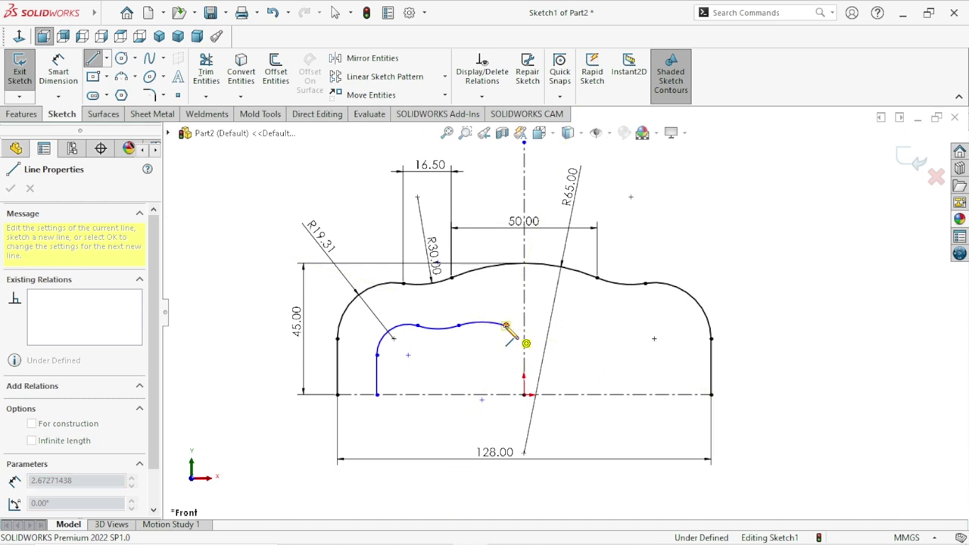
pyautogui.click(558, 324)
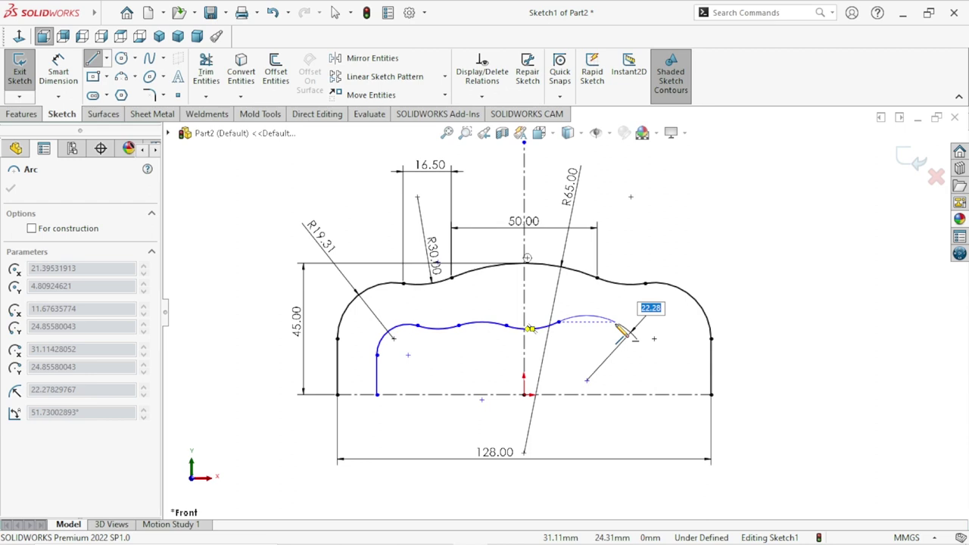
pyautogui.click(614, 323)
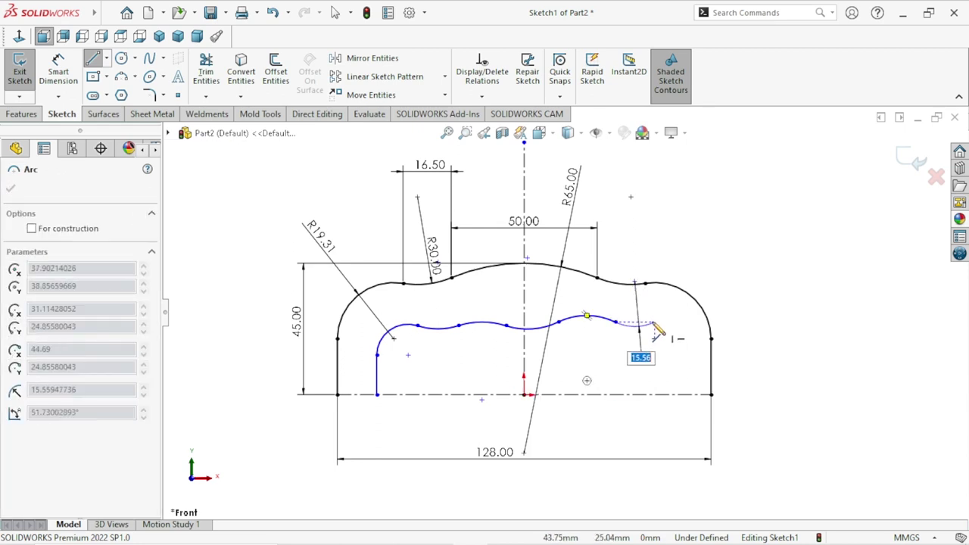
pyautogui.rightClick(658, 327)
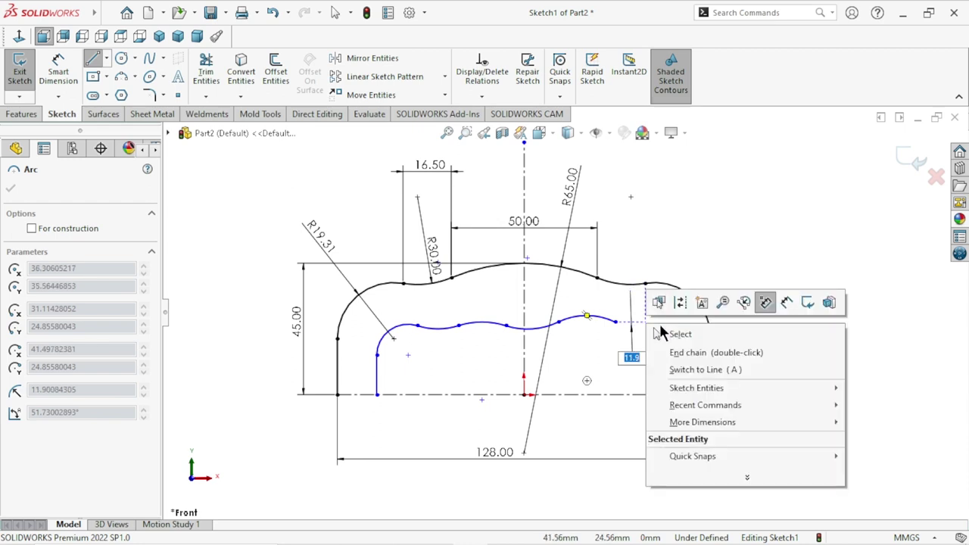
pyautogui.click(680, 334)
pyautogui.scroll(-1, 558, 357)
pyautogui.scroll(-3, 564, 349)
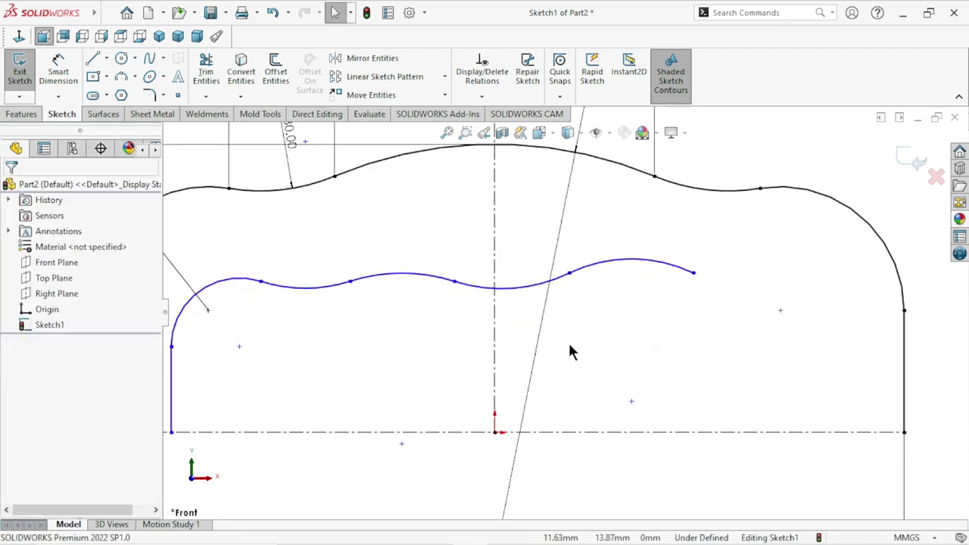
# Step: Delete the extra right-hand inner arc
pyautogui.scroll(2, 550, 348)
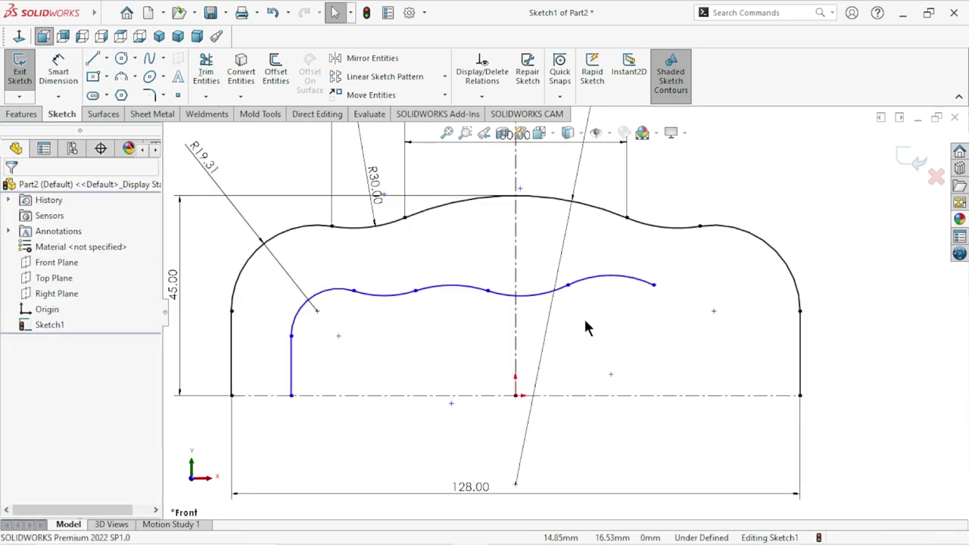
pyautogui.click(617, 282)
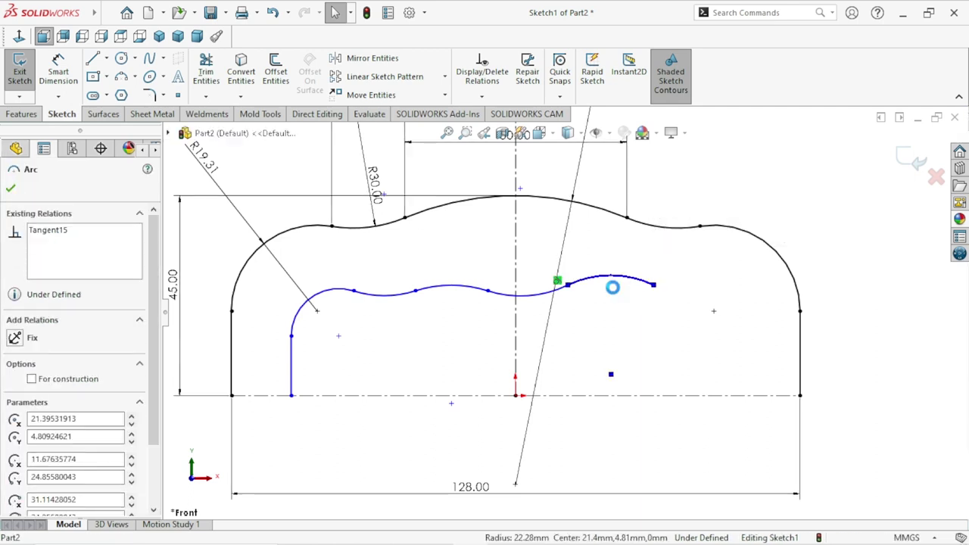
pyautogui.press('Delete')
# Step: Make the inner arc's end point coincident with the vertical centreline
pyautogui.scroll(1, 564, 324)
pyautogui.scroll(-1, 531, 314)
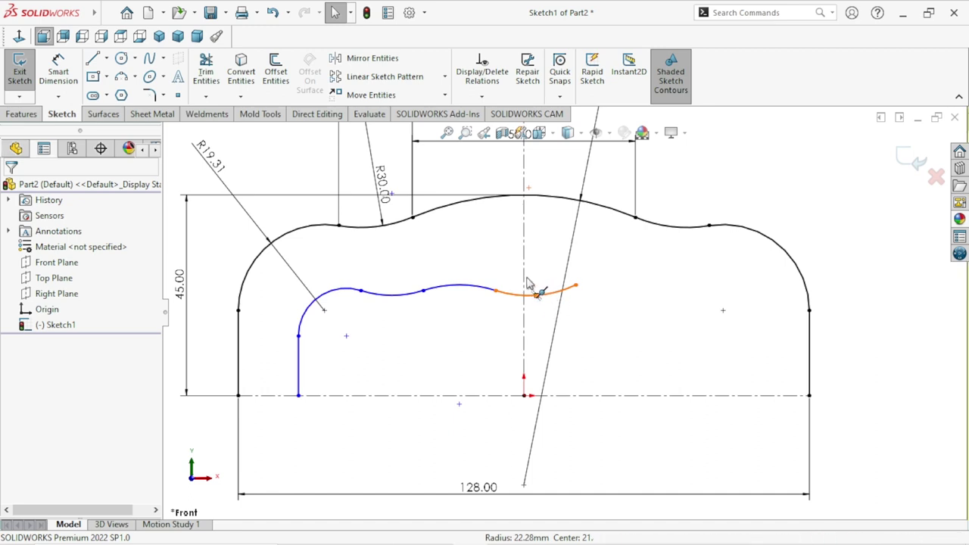
pyautogui.click(530, 292)
pyautogui.click(565, 273)
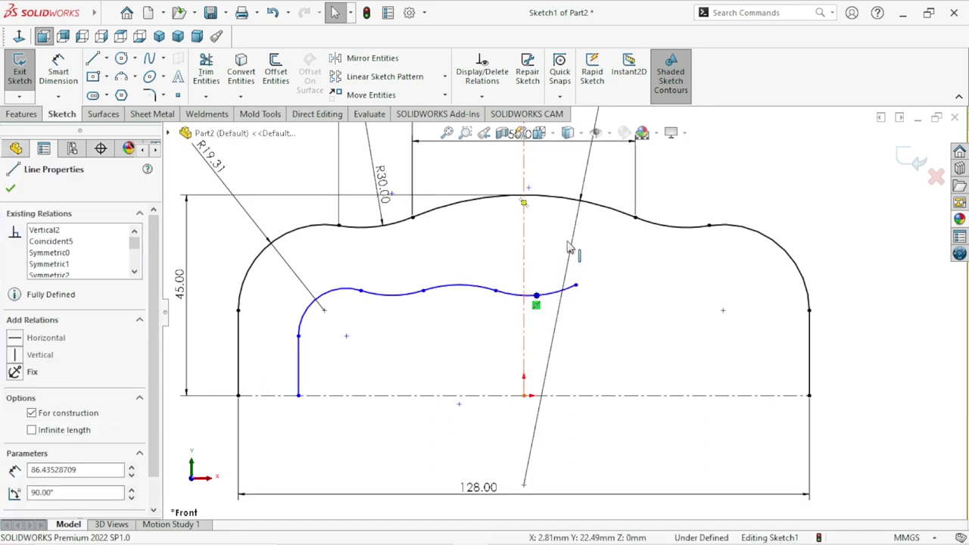
pyautogui.keyDown('ctrl'); pyautogui.click(580, 199); pyautogui.keyUp('ctrl')
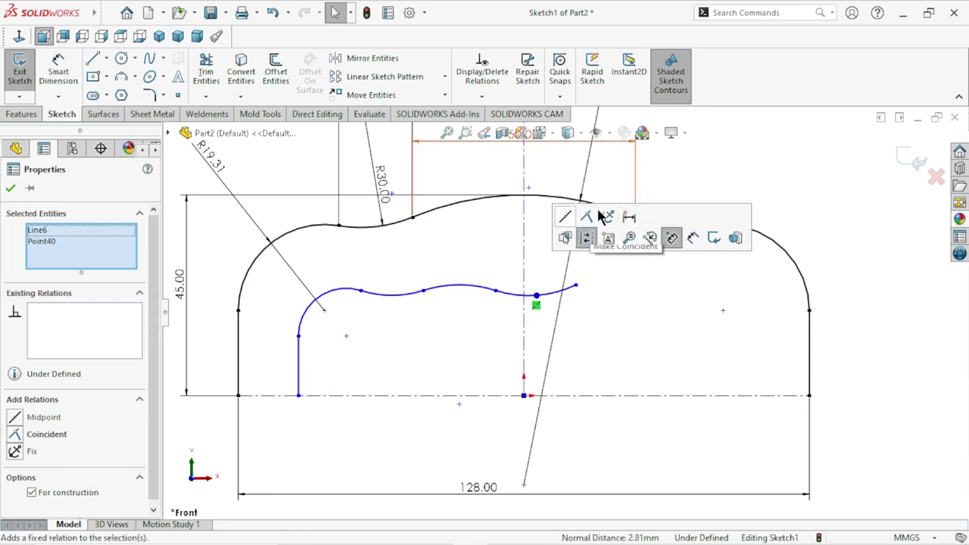
pyautogui.click(586, 216)
pyautogui.scroll(-1, 590, 345)
pyautogui.scroll(2, 588, 345)
pyautogui.scroll(-1, 529, 350)
pyautogui.scroll(-1, 555, 329)
pyautogui.scroll(-1, 576, 289)
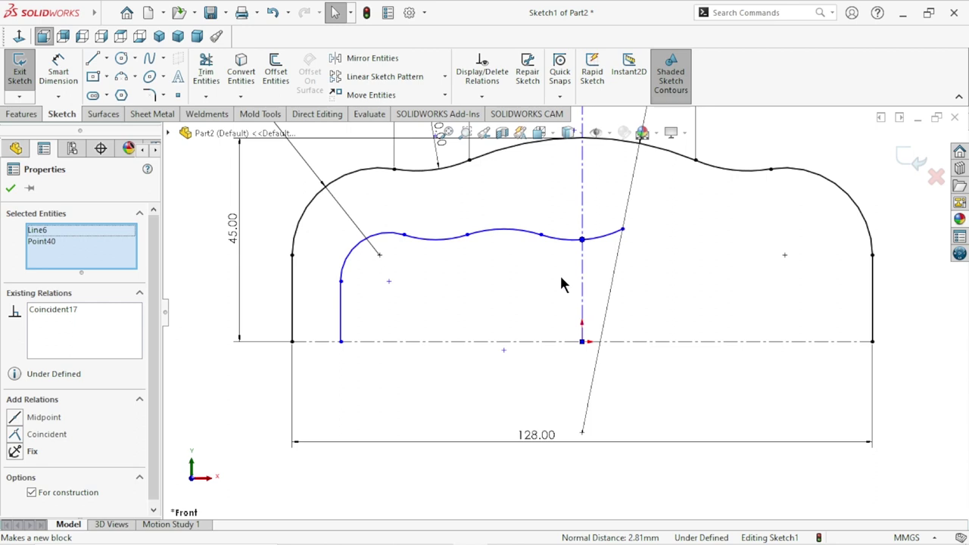
pyautogui.click(468, 318)
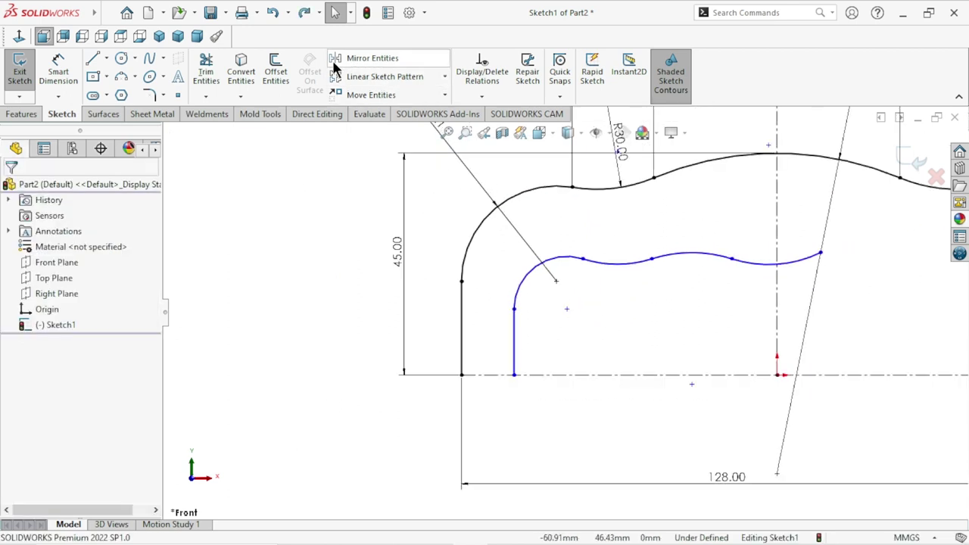
pyautogui.click(366, 65)
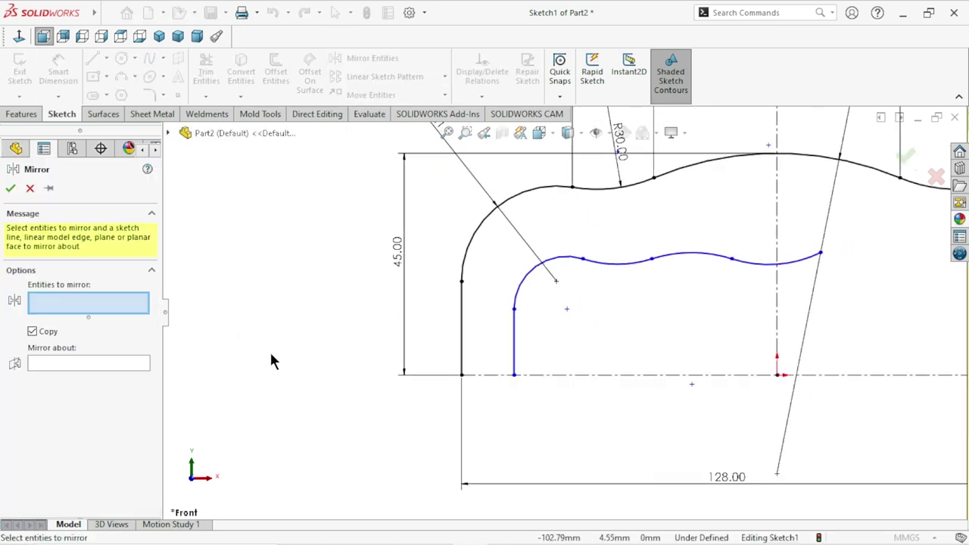
# Step: Mirror the three inner arcs and the left vertical line about the vertical centreline
pyautogui.click(725, 260)
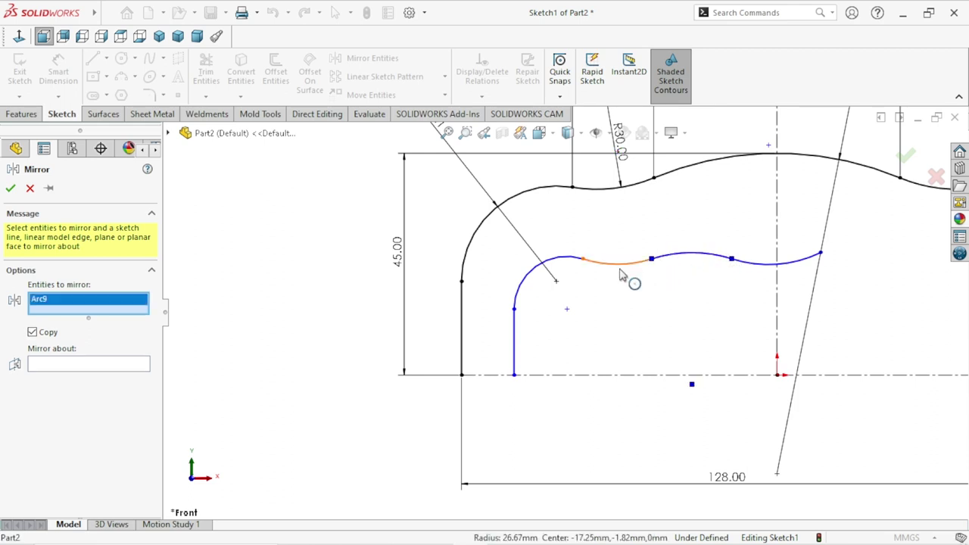
pyautogui.click(620, 266)
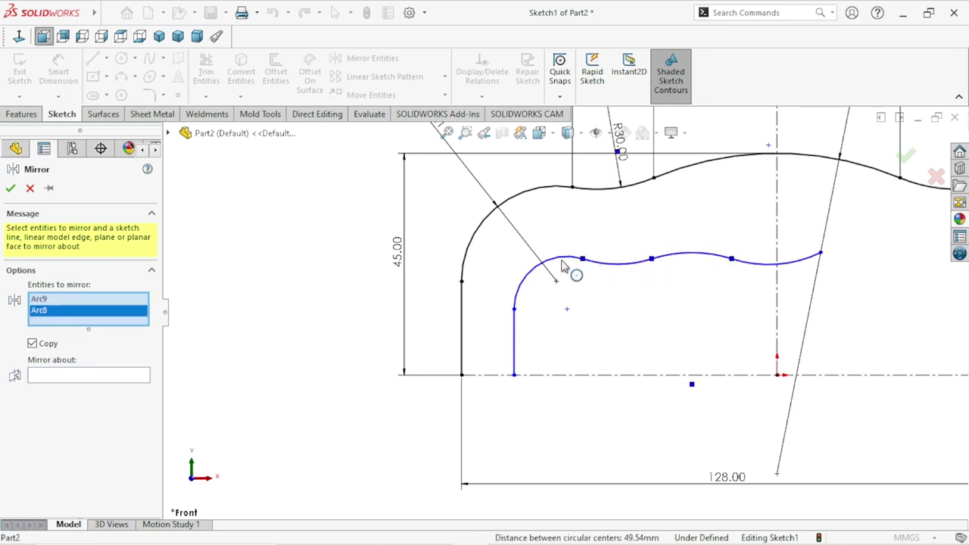
pyautogui.click(562, 261)
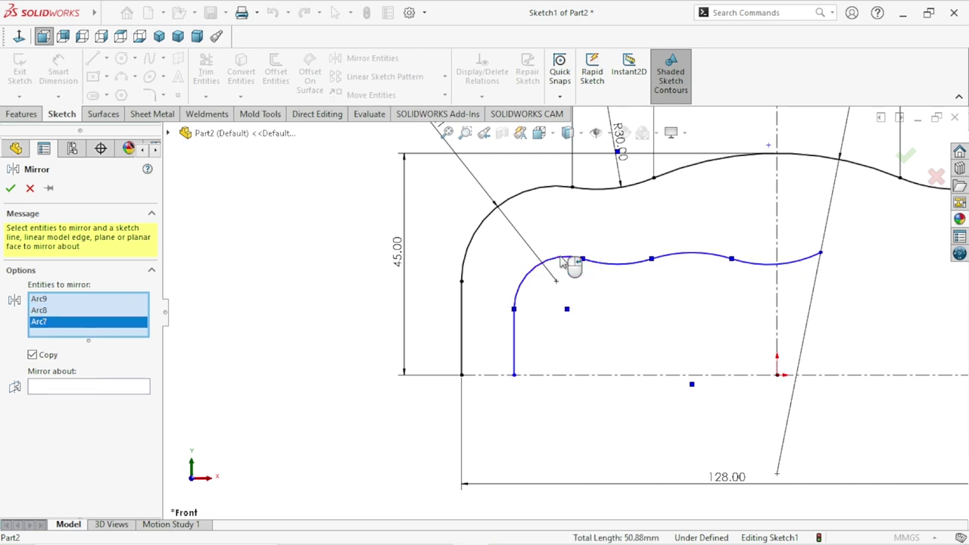
pyautogui.click(519, 343)
pyautogui.click(57, 399)
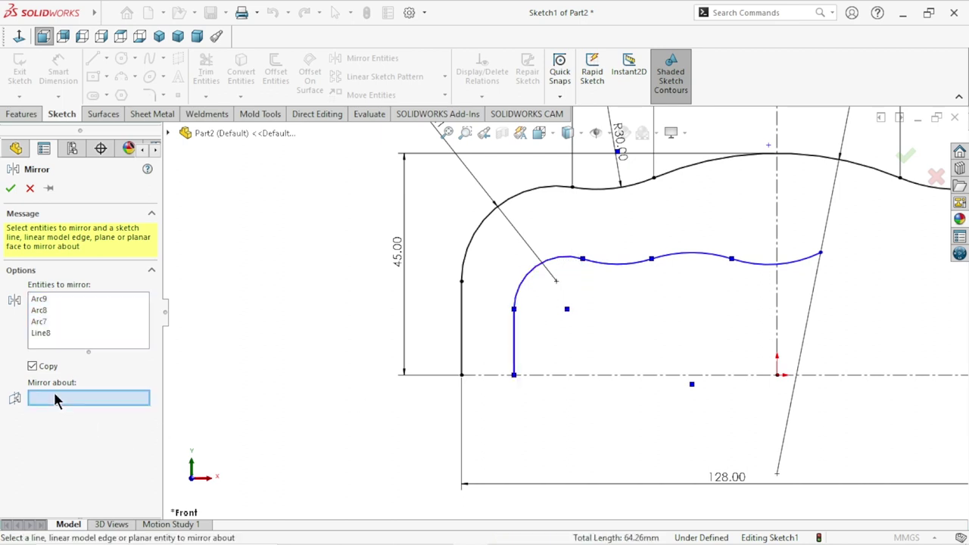
pyautogui.click(777, 301)
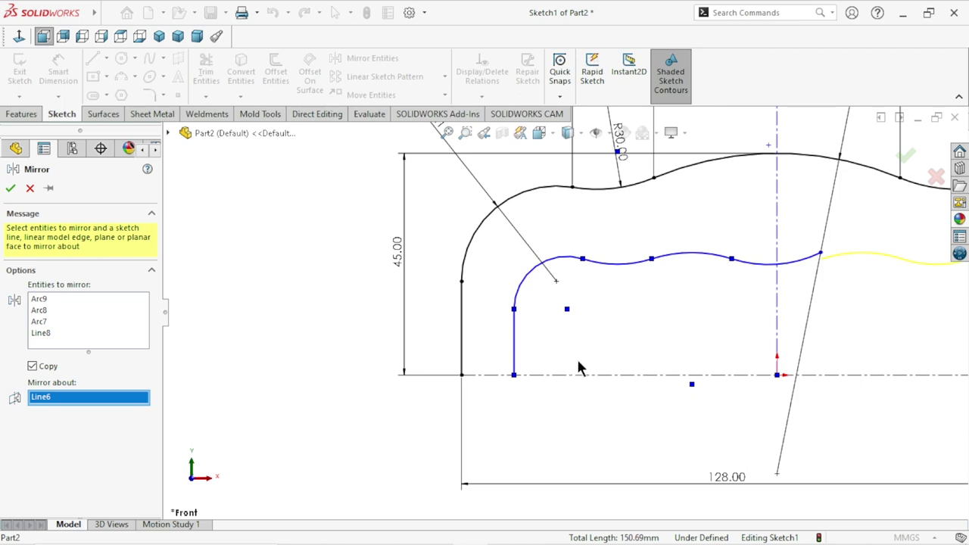
pyautogui.scroll(3, 560, 333)
pyautogui.scroll(1, 560, 333)
pyautogui.scroll(-1, 703, 320)
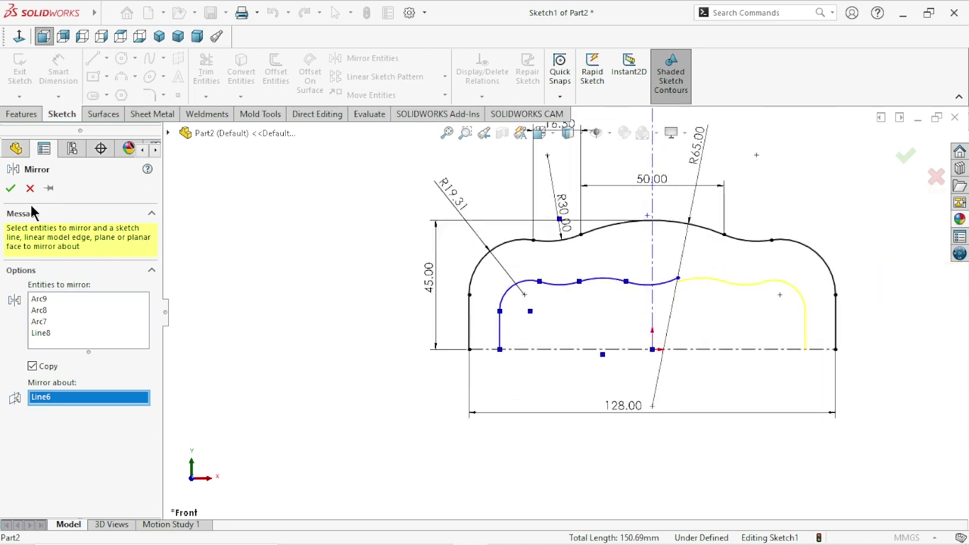
pyautogui.click(10, 190)
pyautogui.scroll(-2, 675, 295)
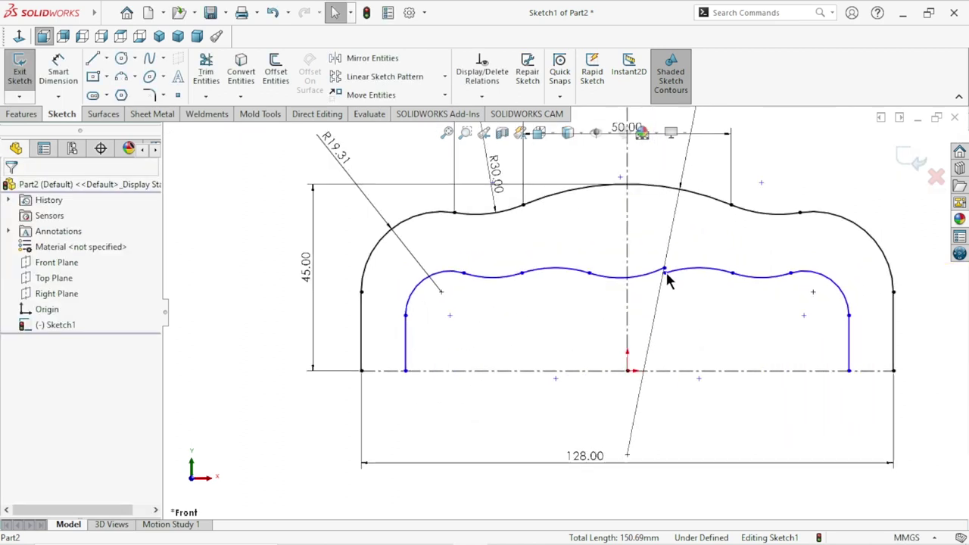
# Step: Merge the two end points at the centre junction of the mirrored inner halves
pyautogui.scroll(-2, 667, 280)
pyautogui.click(651, 274)
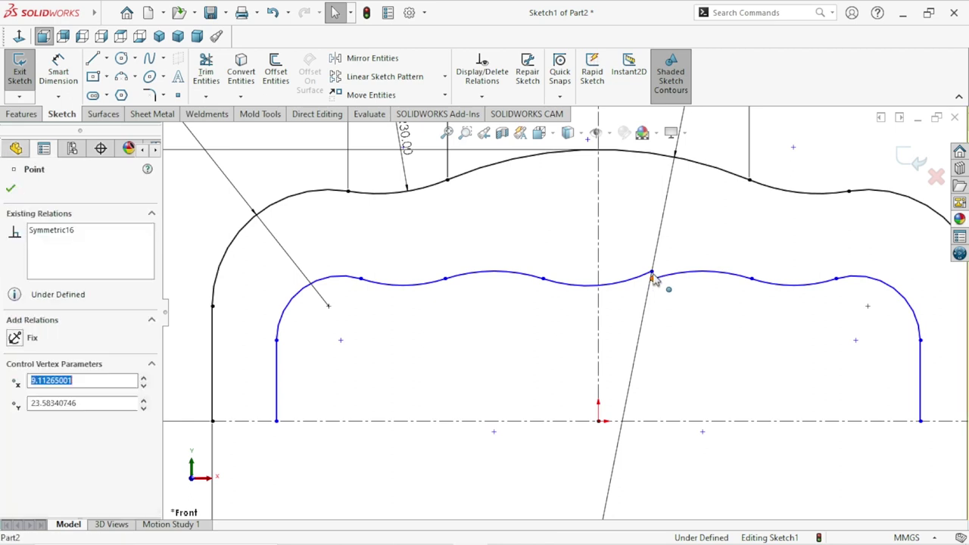
pyautogui.keyDown('ctrl'); pyautogui.click(652, 274); pyautogui.keyUp('ctrl')
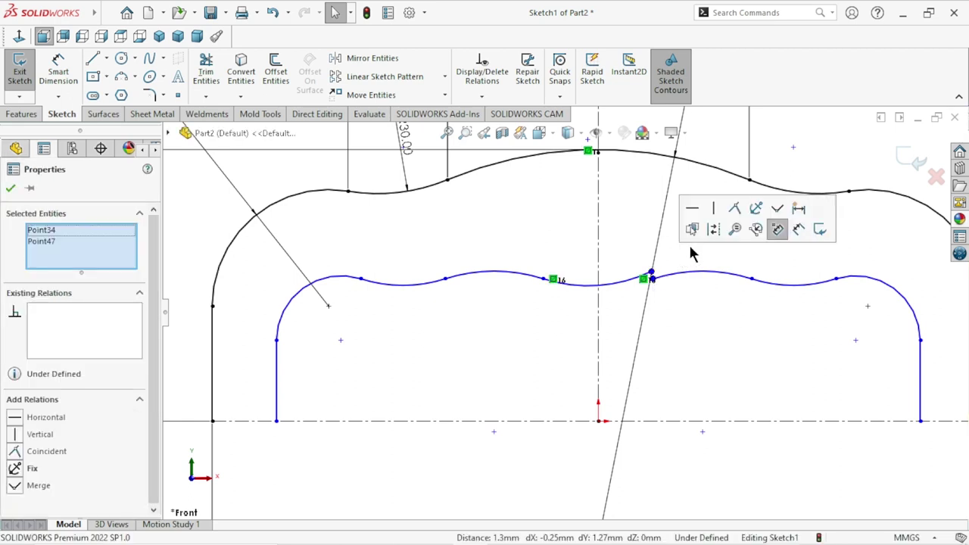
pyautogui.click(733, 213)
pyautogui.scroll(2, 580, 346)
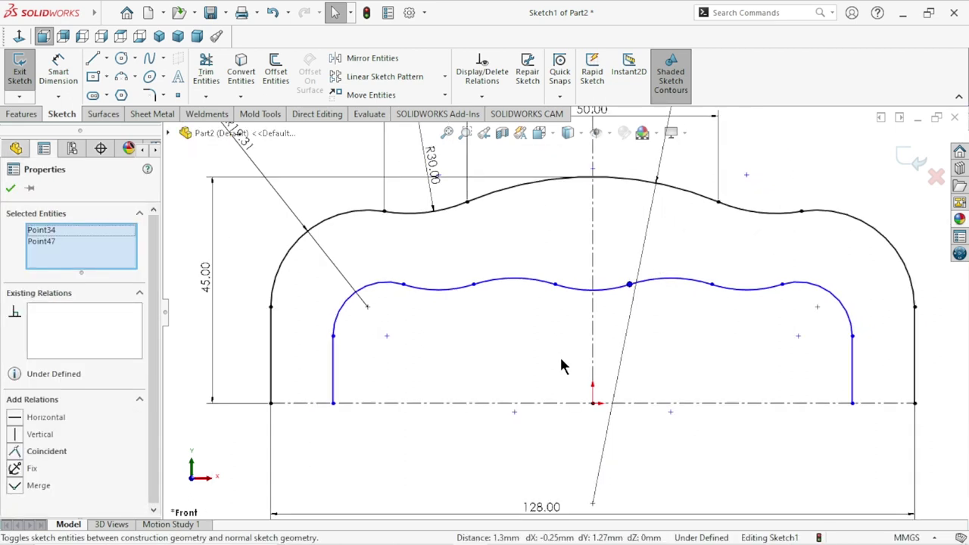
pyautogui.scroll(2, 560, 357)
pyautogui.click(10, 189)
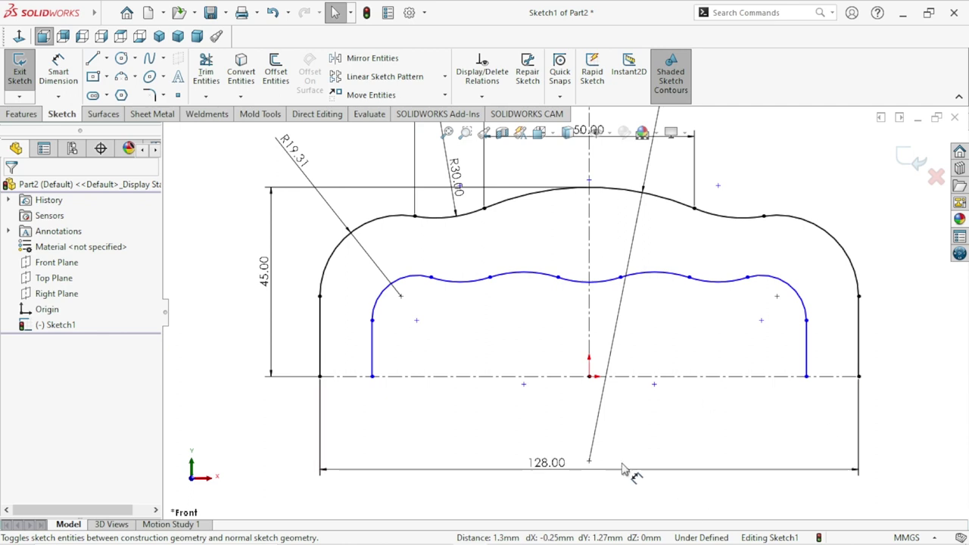
pyautogui.scroll(2, 547, 392)
pyautogui.scroll(-2, 532, 347)
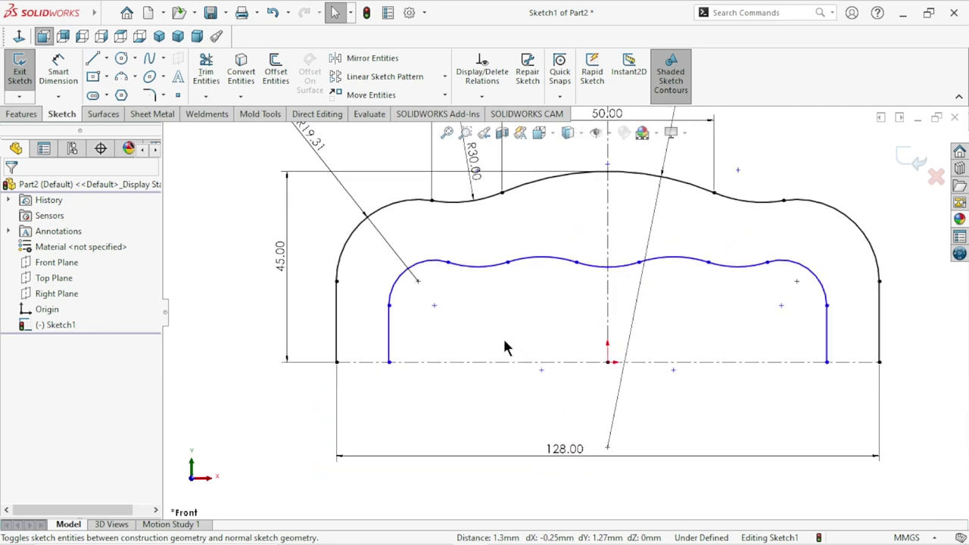
pyautogui.scroll(-1, 502, 341)
pyautogui.scroll(1, 560, 350)
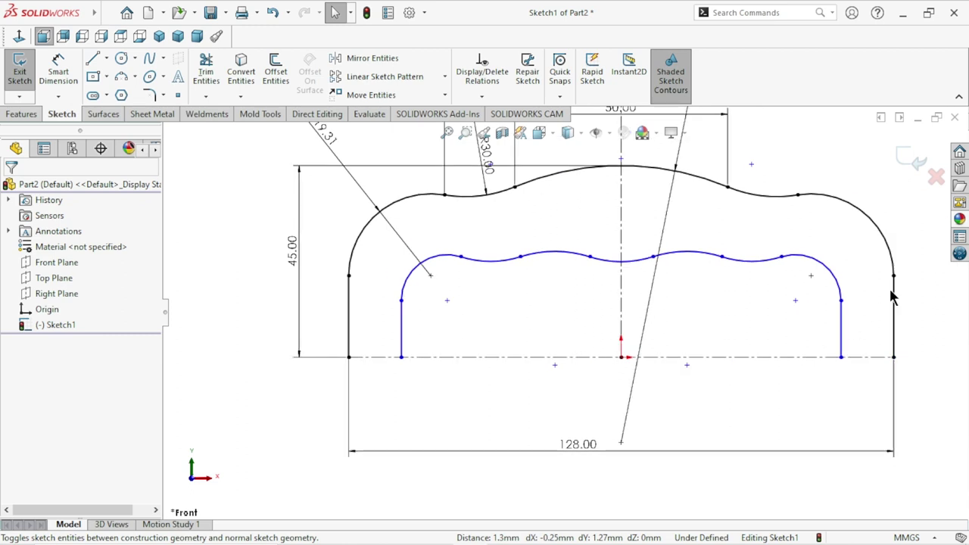
pyautogui.click(58, 72)
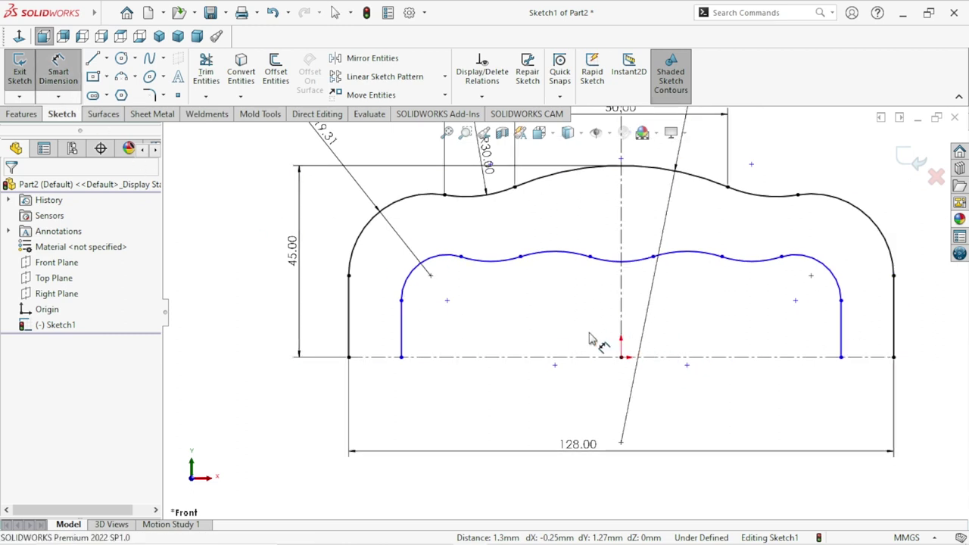
# Step: Give the inner profile's right corner arc an R11.33 radius dimension
pyautogui.scroll(3, 567, 342)
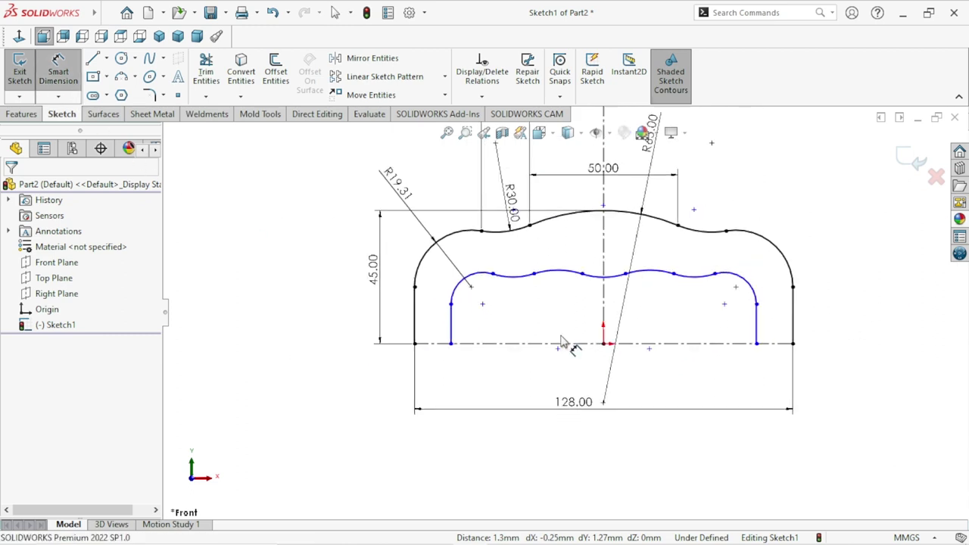
pyautogui.scroll(-2, 568, 340)
pyautogui.click(779, 298)
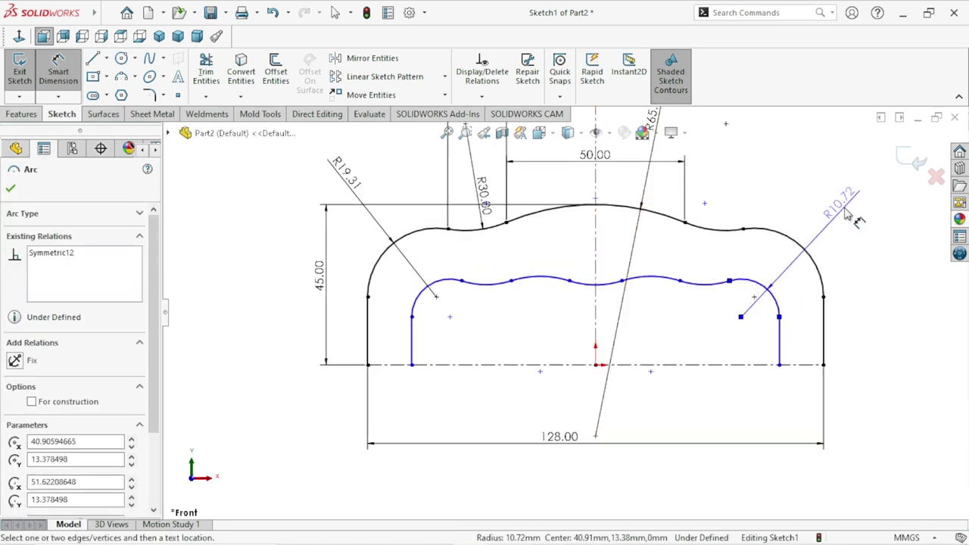
pyautogui.click(840, 216)
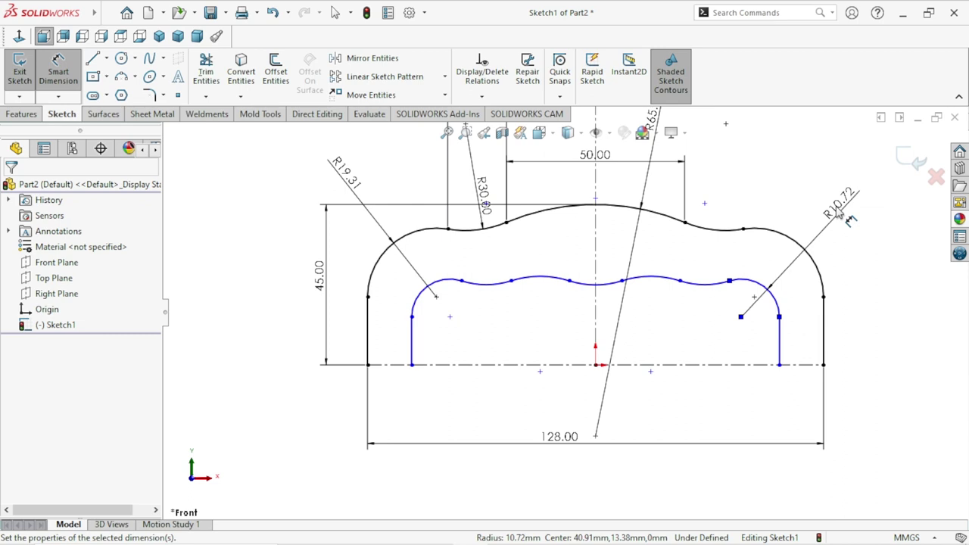
pyautogui.write('11.33')
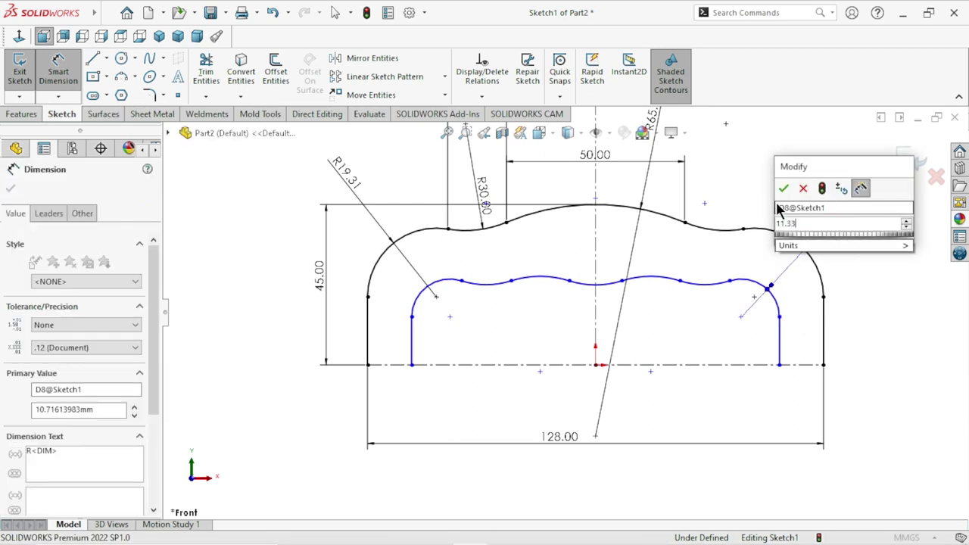
pyautogui.click(785, 188)
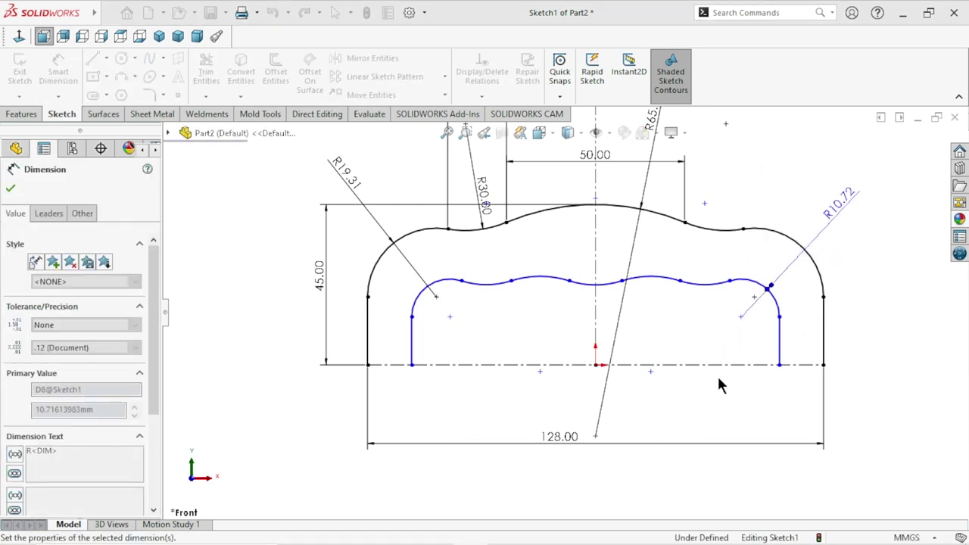
pyautogui.scroll(2, 594, 344)
pyautogui.scroll(-2, 534, 348)
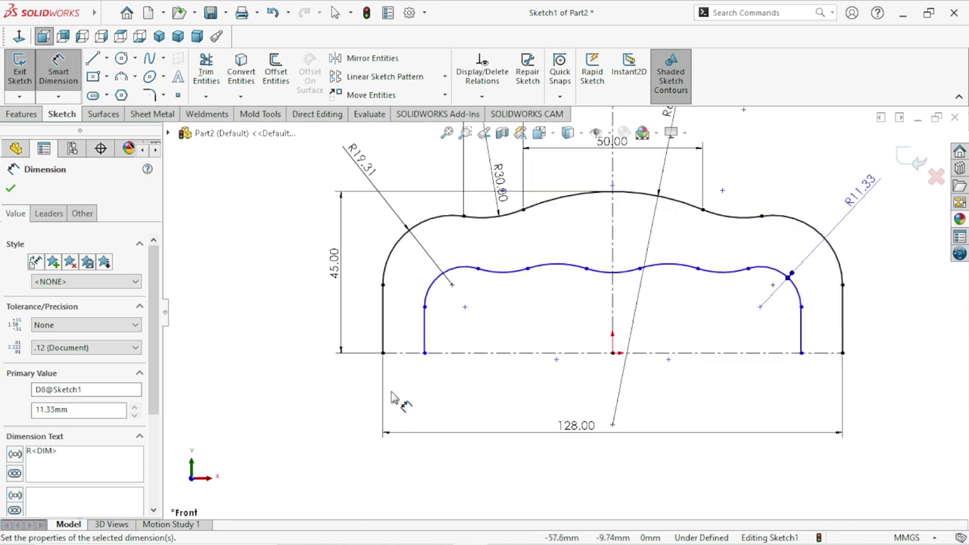
pyautogui.click(378, 361)
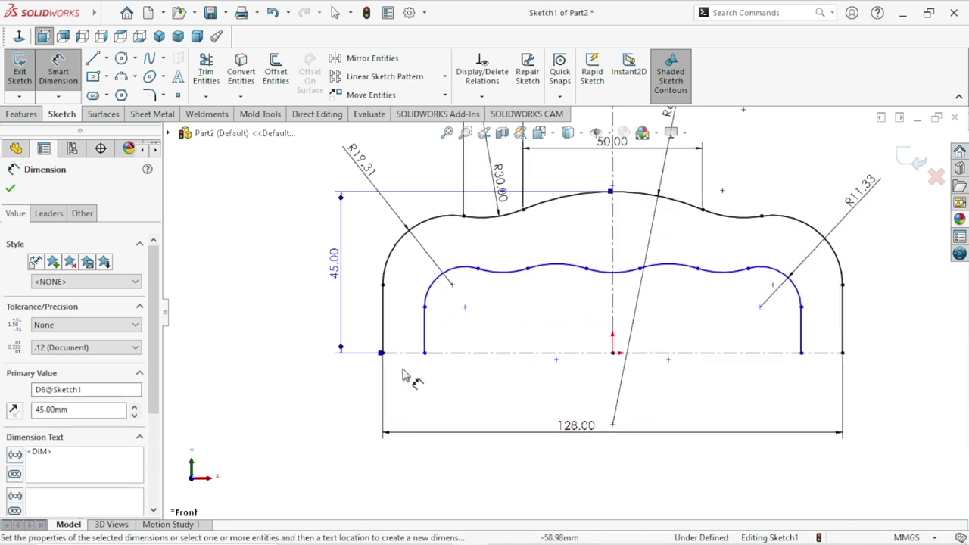
# Step: Dimension a 15 mm gap between the outer and inner left base points
pyautogui.click(424, 353)
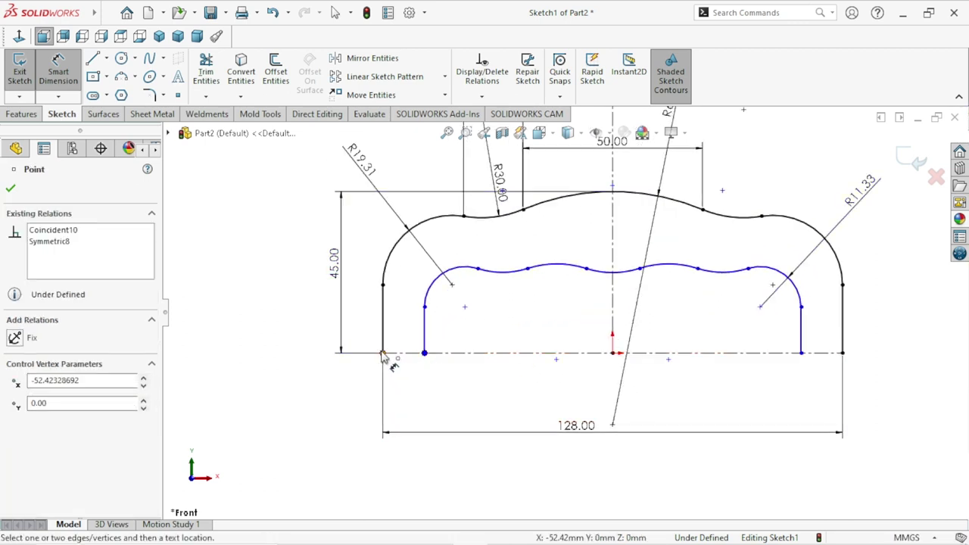
pyautogui.click(383, 356)
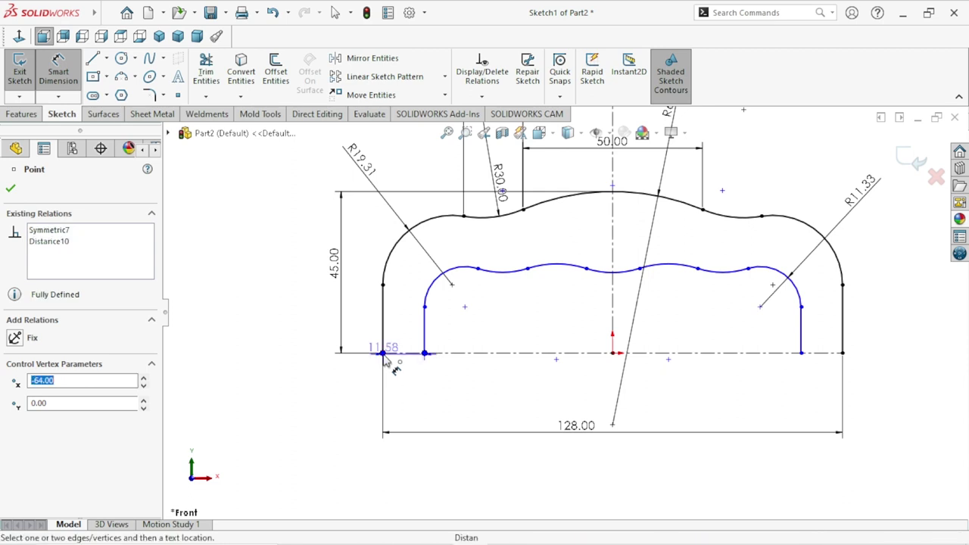
pyautogui.click(405, 386)
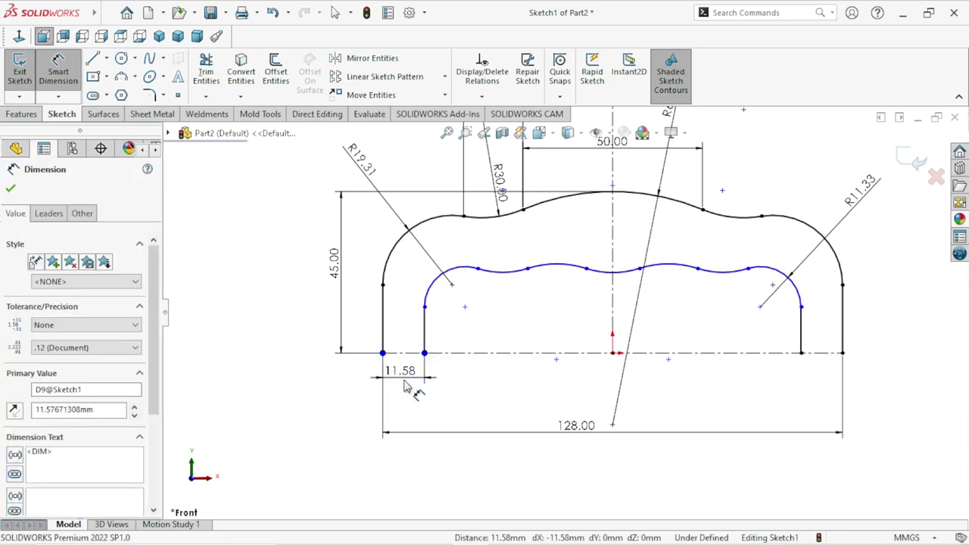
pyautogui.write('15')
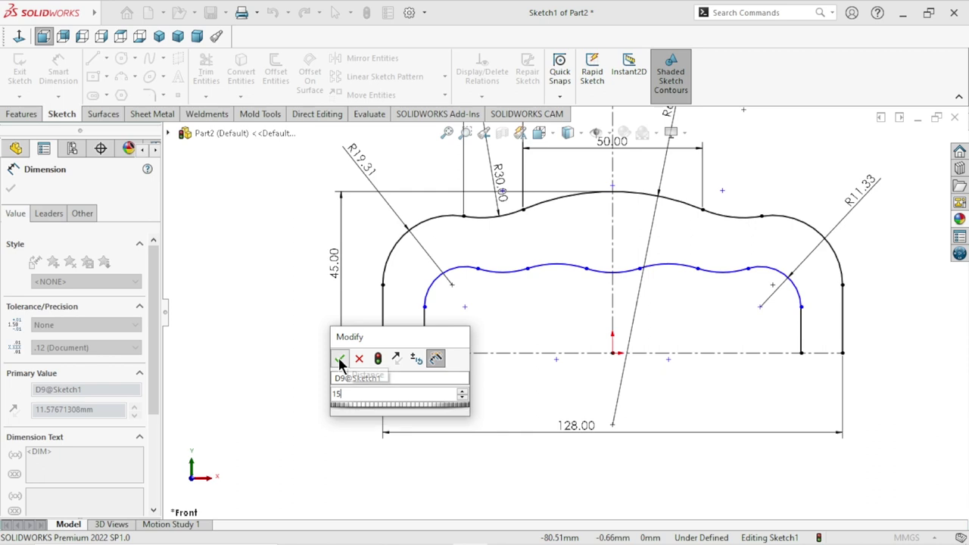
pyautogui.click(339, 357)
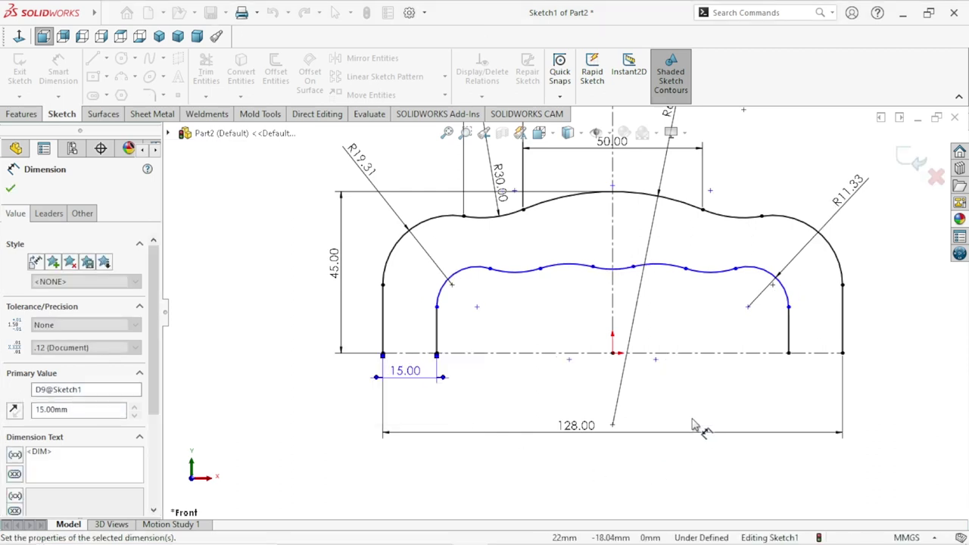
pyautogui.scroll(2, 749, 363)
pyautogui.scroll(1, 608, 302)
pyautogui.scroll(-2, 605, 302)
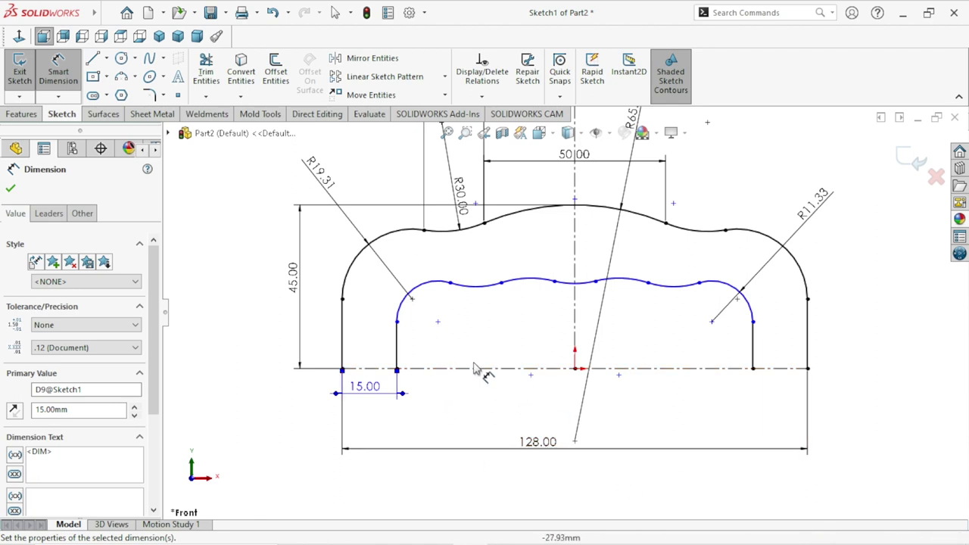
pyautogui.rightClick(889, 406)
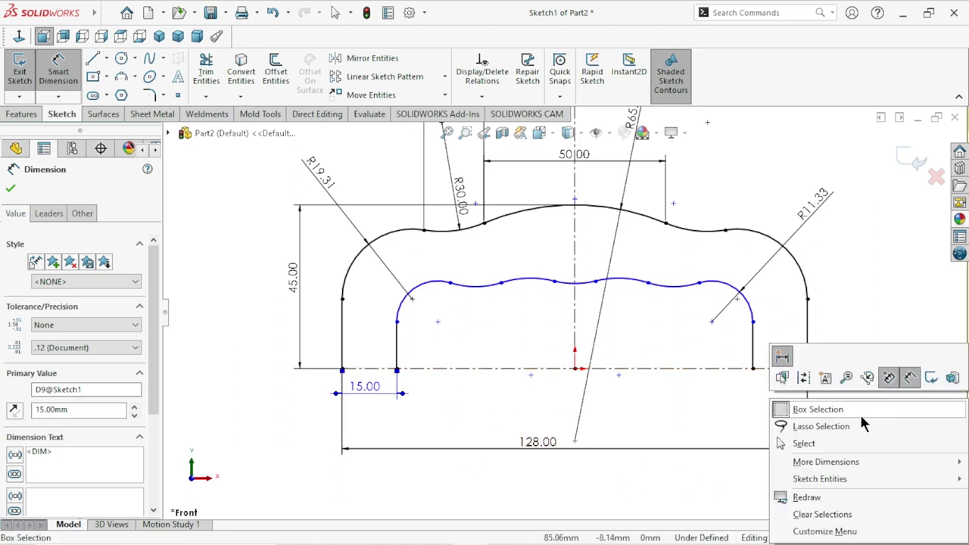
# Step: Make two pairs of inner wave points symmetric about the vertical centreline
pyautogui.click(882, 307)
pyautogui.click(68, 76)
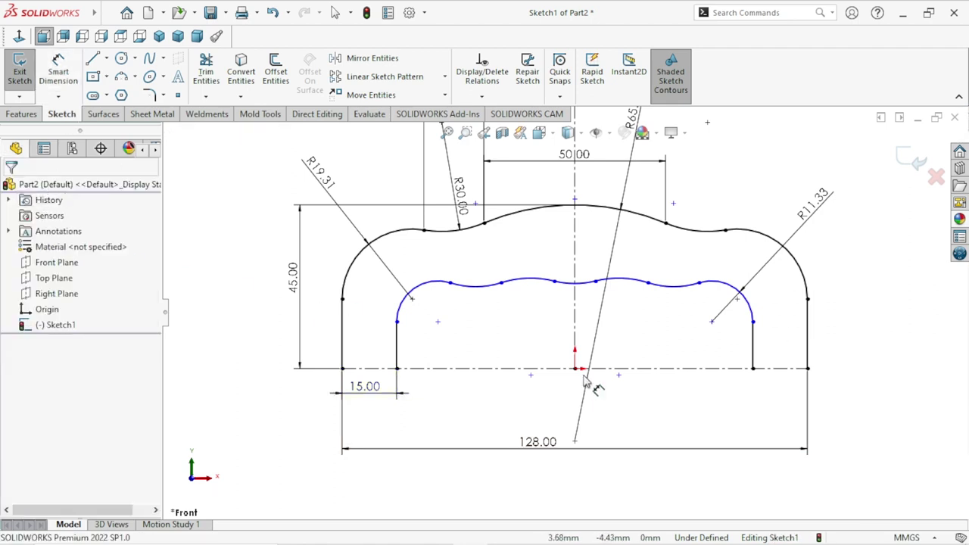
pyautogui.click(450, 284)
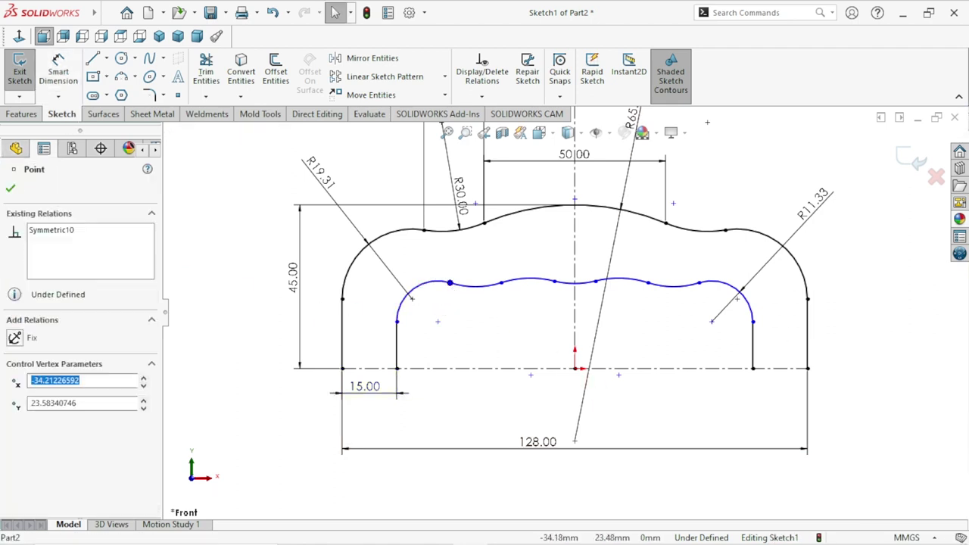
pyautogui.keyDown('ctrl'); pyautogui.click(573, 292); pyautogui.keyUp('ctrl')
pyautogui.click(554, 283)
pyautogui.keyDown('ctrl'); pyautogui.click(595, 282); pyautogui.keyUp('ctrl')
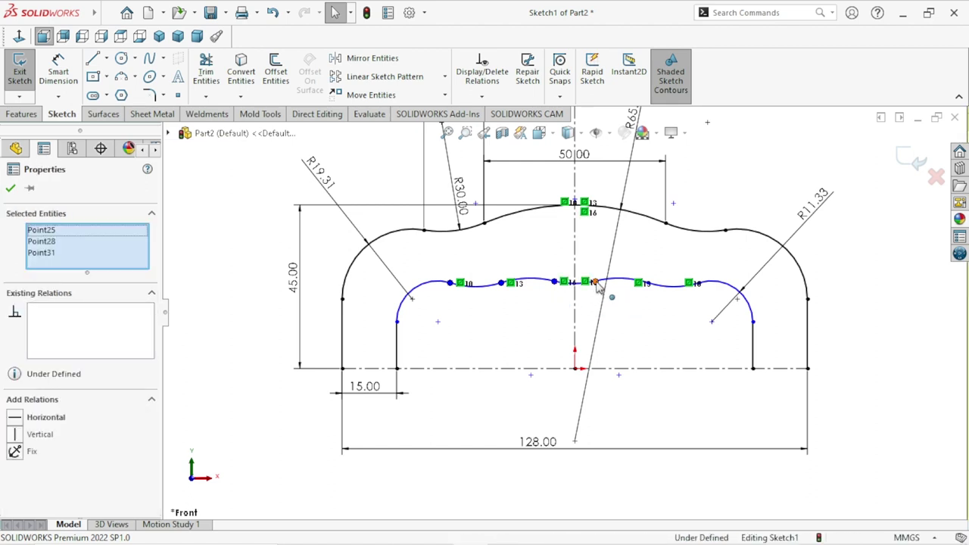
pyautogui.click(653, 326)
# Step: Add a Horizontal relation so the six selected wave points sit level
pyautogui.keyDown('ctrl'); pyautogui.click(645, 285); pyautogui.keyUp('ctrl')
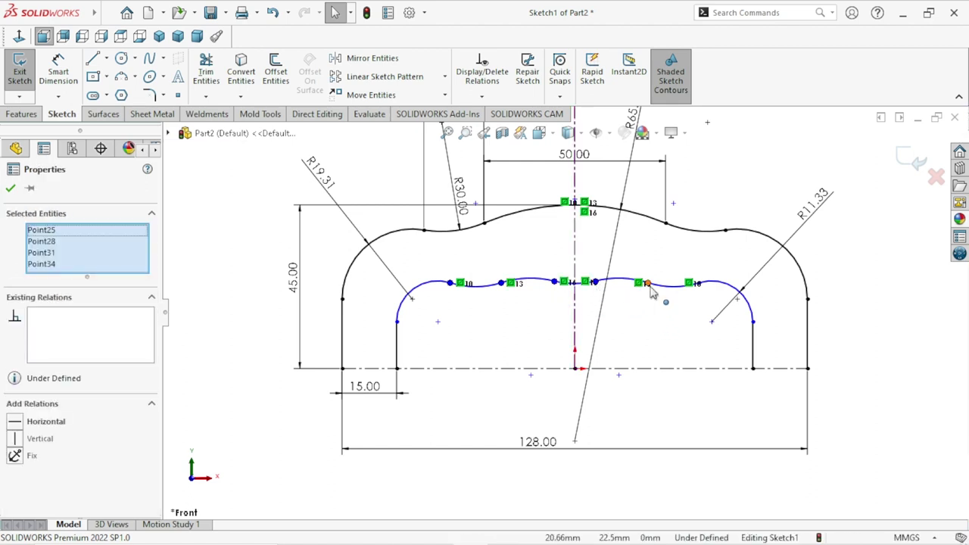
pyautogui.keyDown('ctrl'); pyautogui.click(688, 283); pyautogui.keyUp('ctrl')
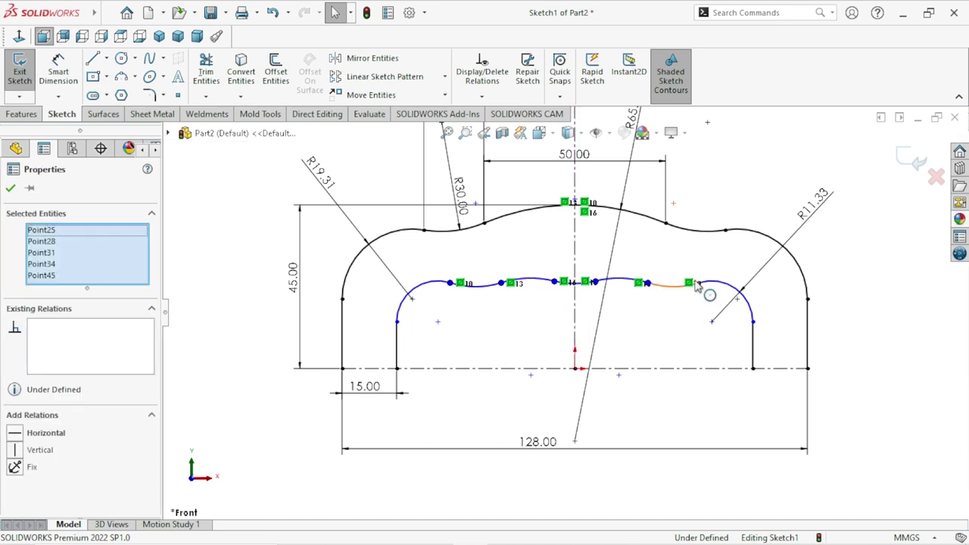
pyautogui.keyDown('ctrl'); pyautogui.click(697, 284); pyautogui.keyUp('ctrl')
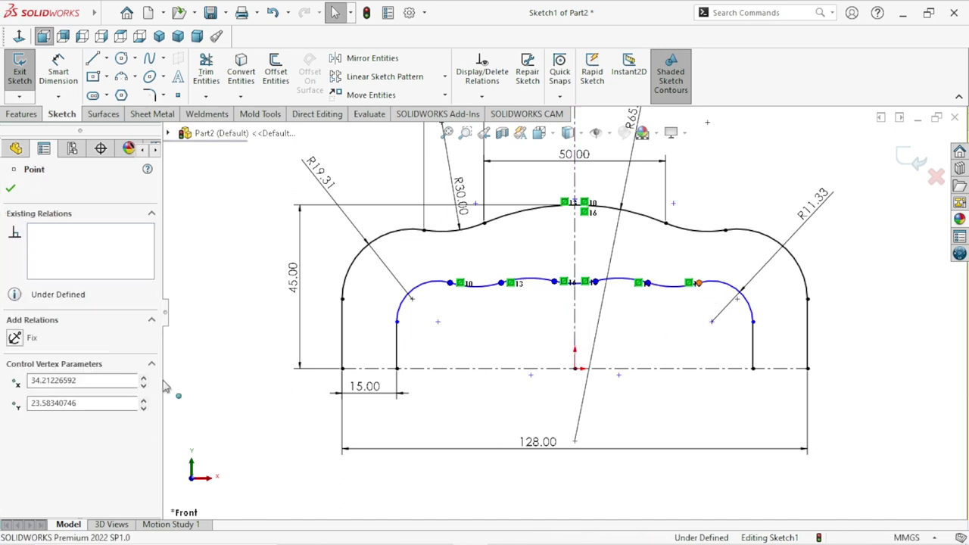
pyautogui.click(15, 446)
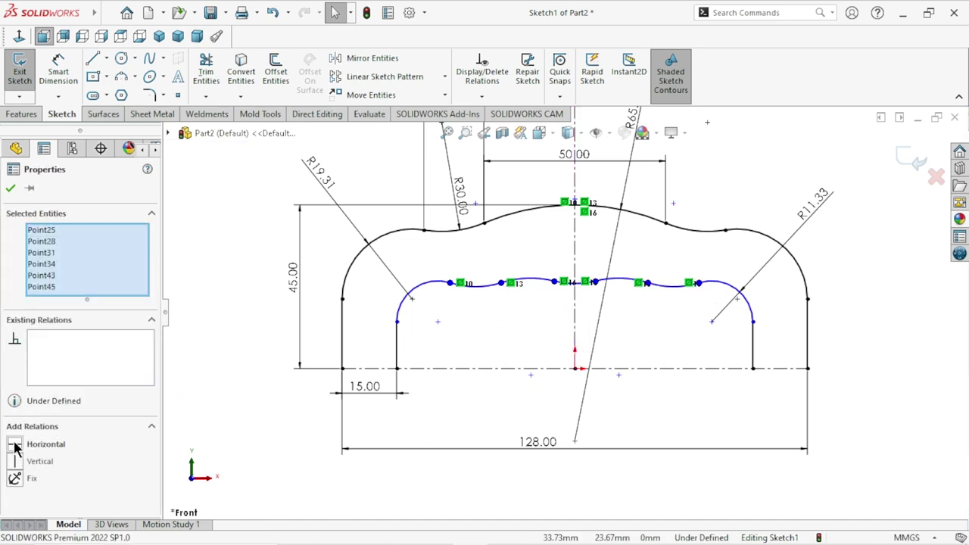
pyautogui.click(10, 190)
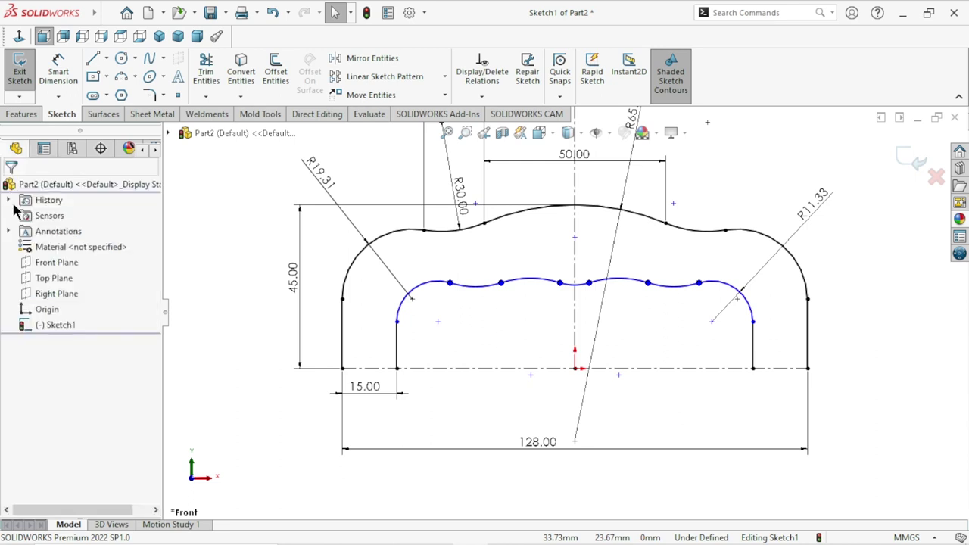
pyautogui.scroll(-2, 560, 354)
pyautogui.scroll(-2, 592, 321)
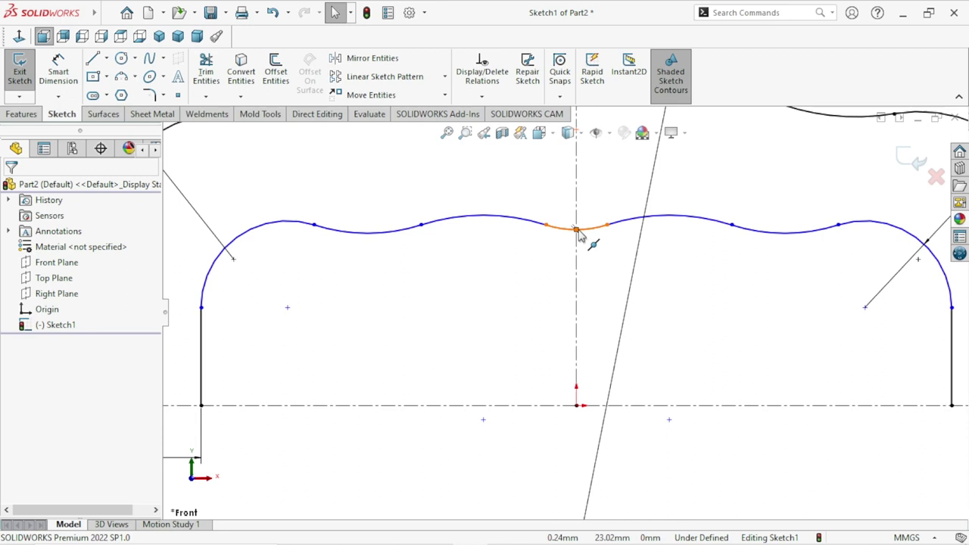
pyautogui.scroll(5, 582, 342)
pyautogui.scroll(-1, 558, 320)
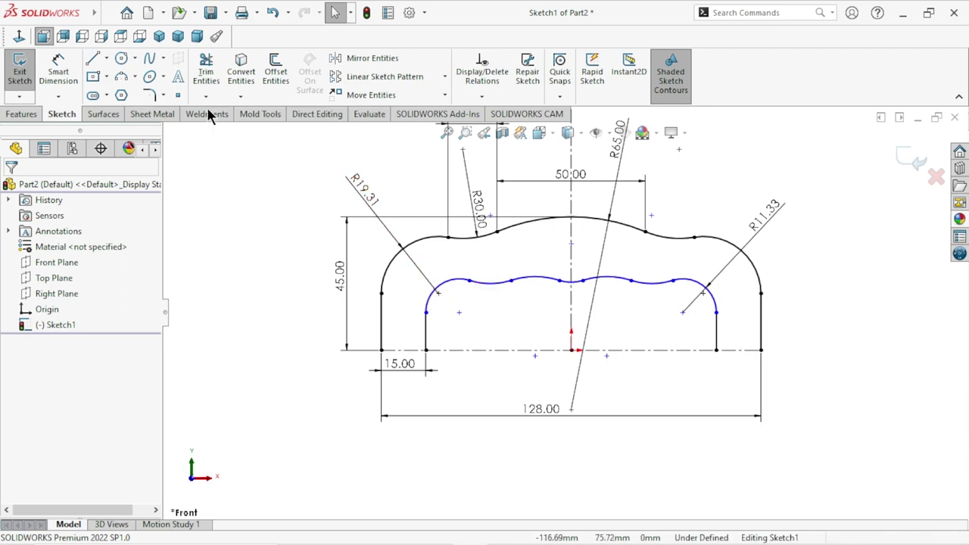
pyautogui.click(58, 69)
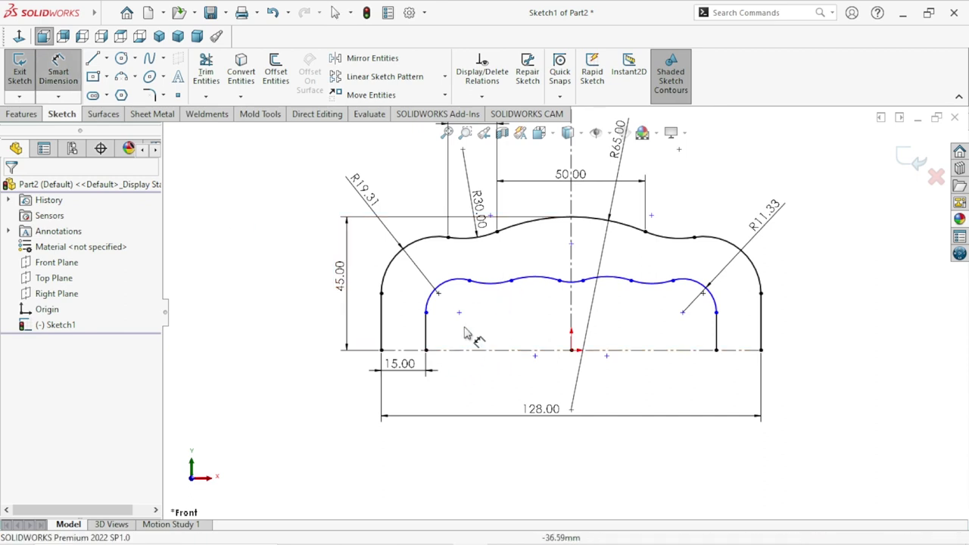
# Step: Add 12 mm spacing dimensions between the left and centre wave points
pyautogui.click(511, 281)
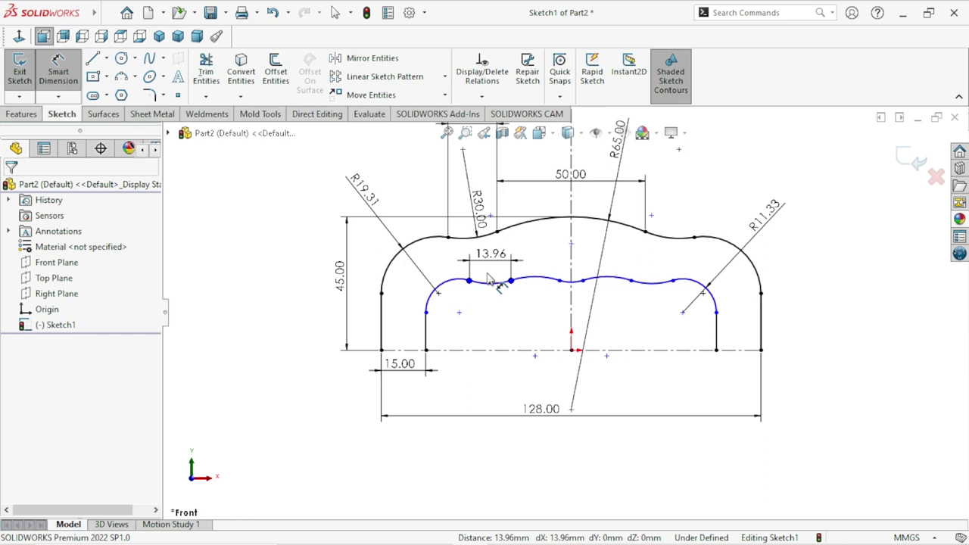
pyautogui.click(488, 278)
pyautogui.write('12')
pyautogui.click(430, 242)
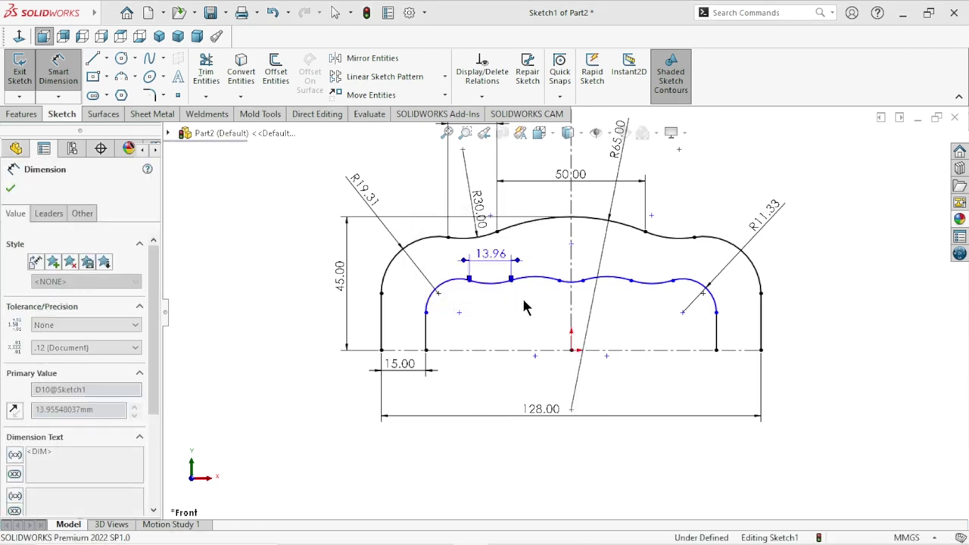
pyautogui.click(558, 277)
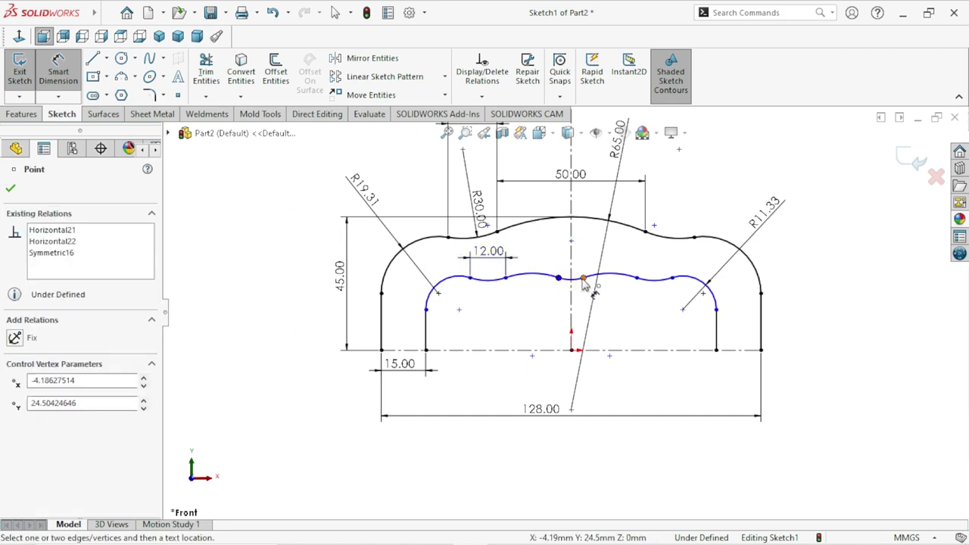
pyautogui.click(550, 260)
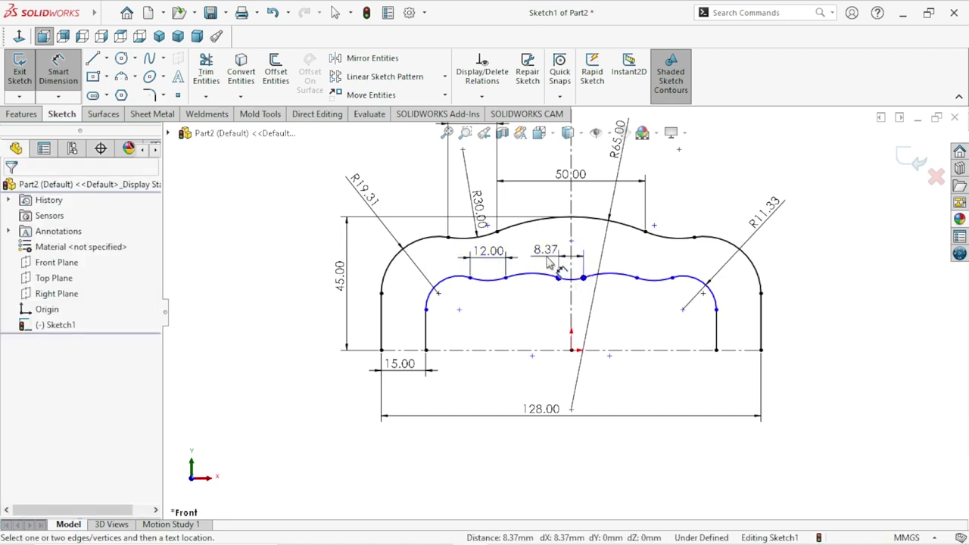
pyautogui.click(544, 266)
pyautogui.write('12')
pyautogui.click(486, 237)
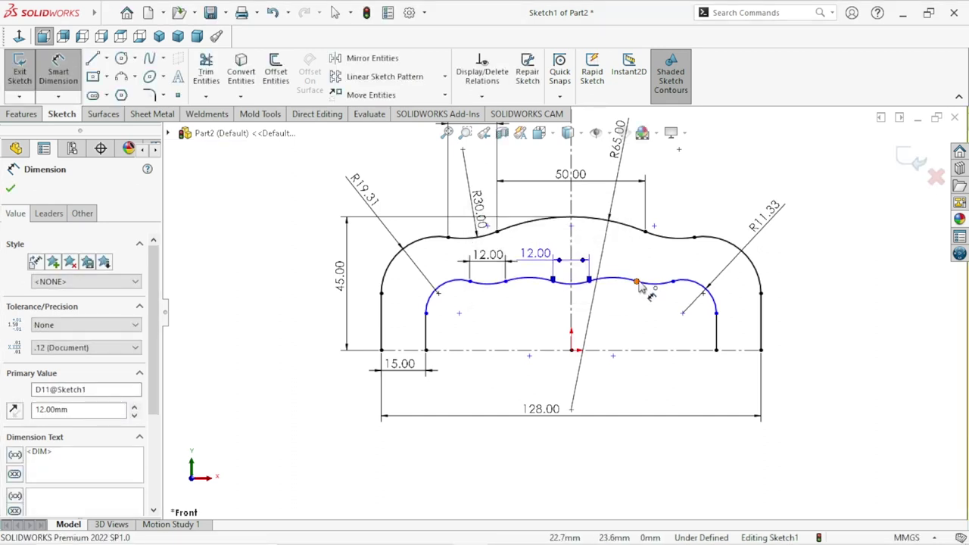
# Step: Add the right-hand 12.00 wave spacing as a driven reference dimension
pyautogui.click(672, 281)
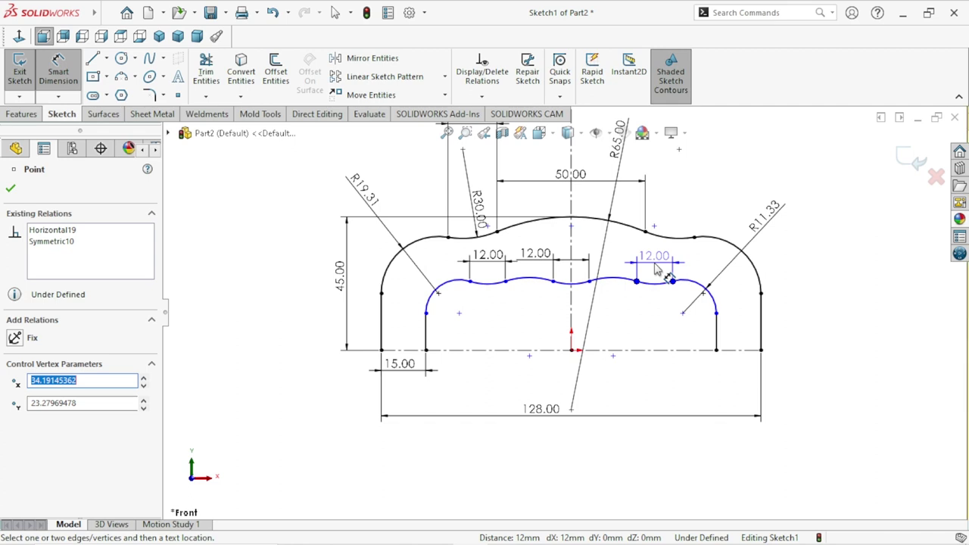
pyautogui.click(657, 270)
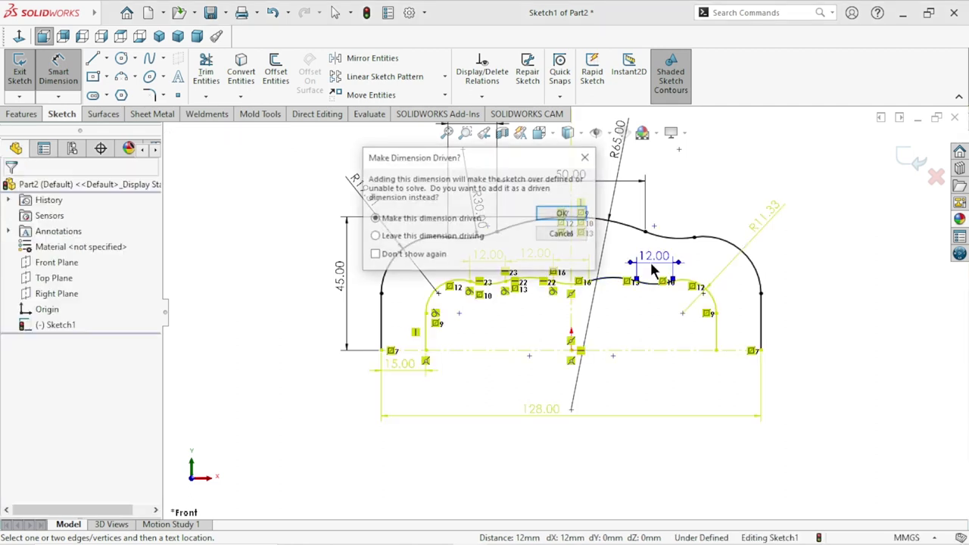
pyautogui.click(565, 215)
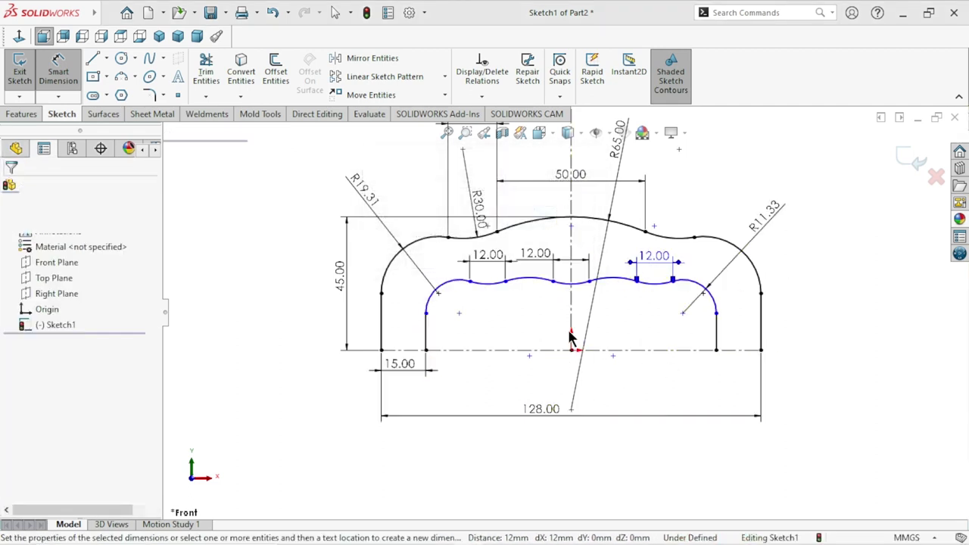
pyautogui.scroll(-2, 573, 326)
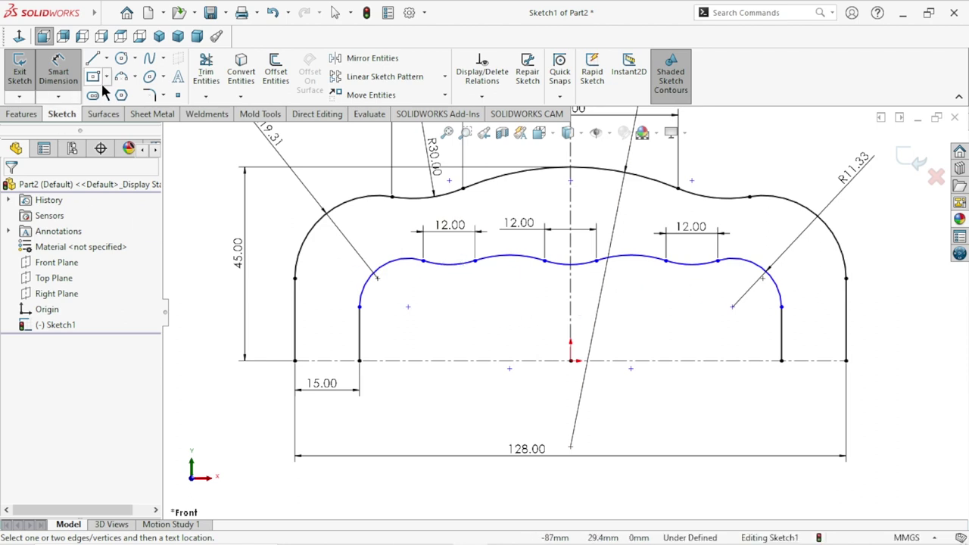
pyautogui.click(107, 57)
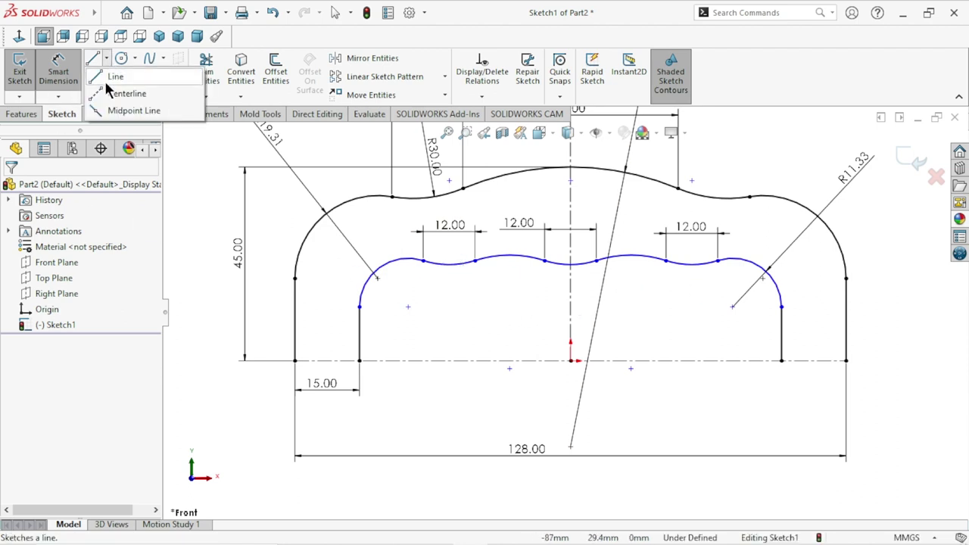
# Step: Draw a horizontal construction line between the inner profile's left and right corner-arc ends
pyautogui.click(407, 259)
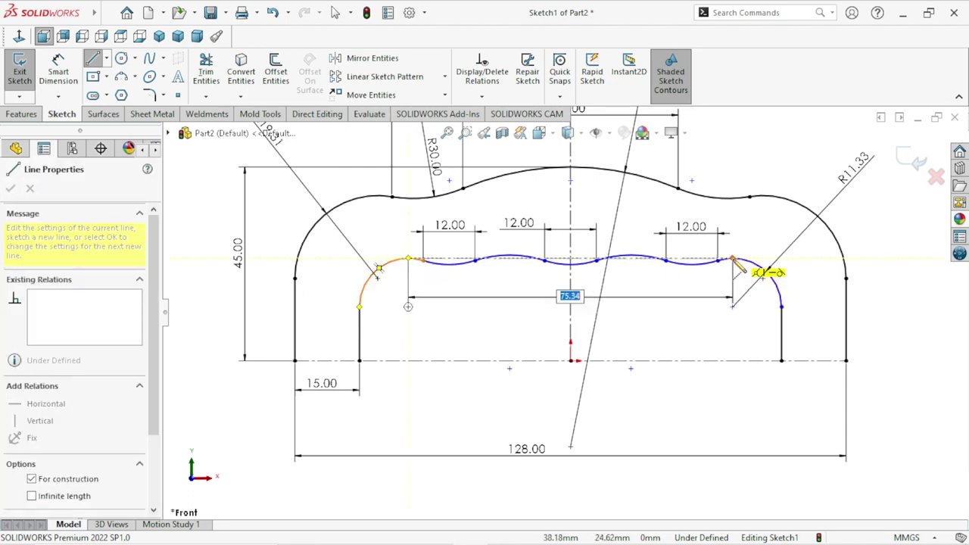
pyautogui.click(732, 259)
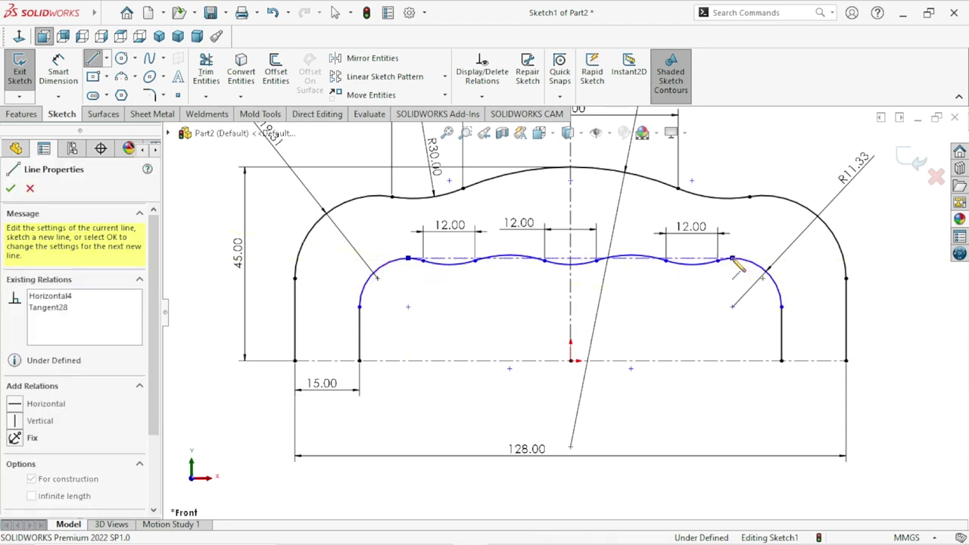
pyautogui.rightClick(864, 301)
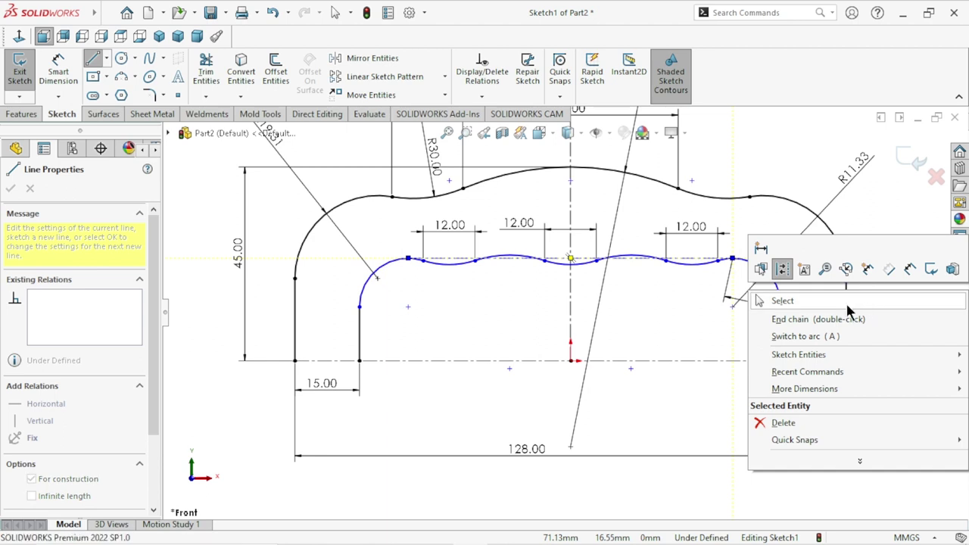
pyautogui.click(845, 300)
pyautogui.scroll(-3, 589, 270)
pyautogui.scroll(-3, 560, 275)
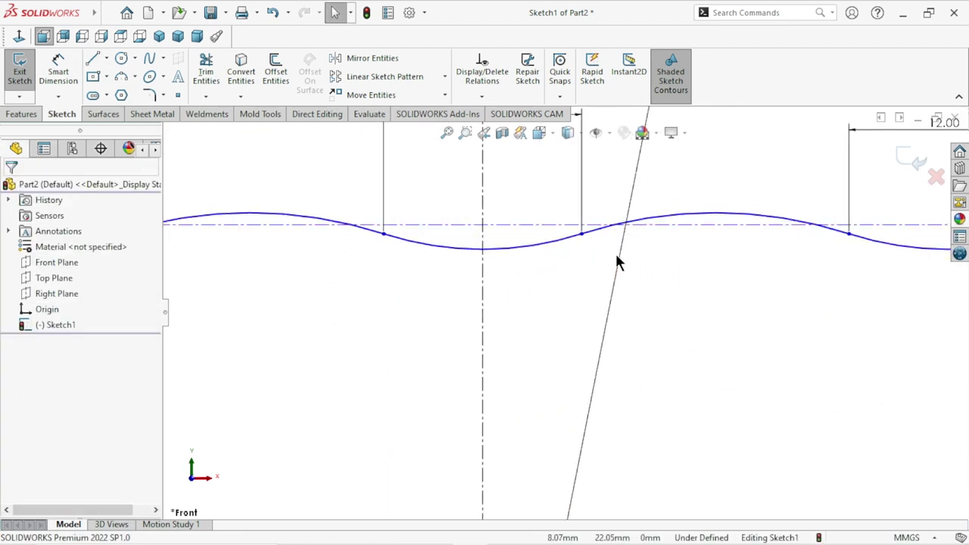
pyautogui.scroll(2, 614, 251)
pyautogui.scroll(1, 612, 250)
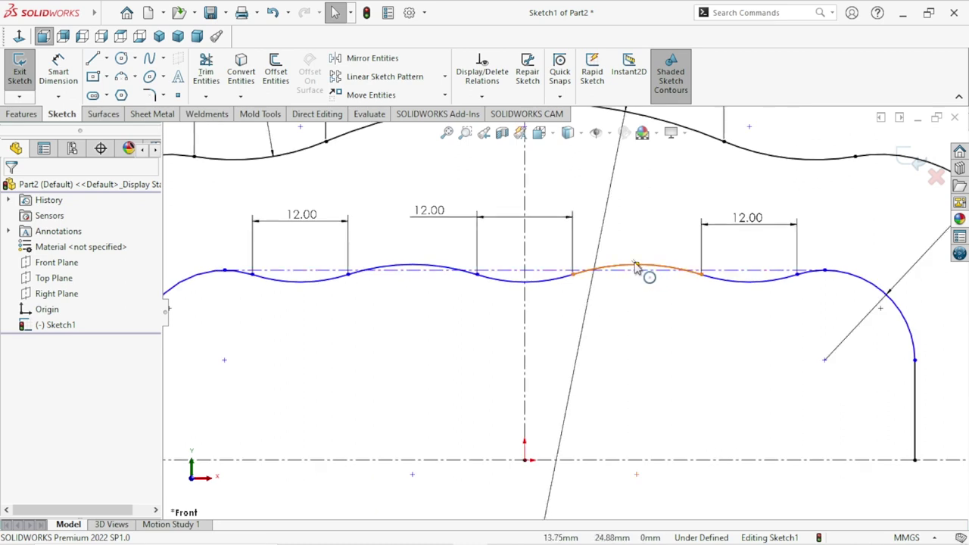
# Step: Make the right-of-centre arc's top point coincident with the construction line, then undo it
pyautogui.click(637, 268)
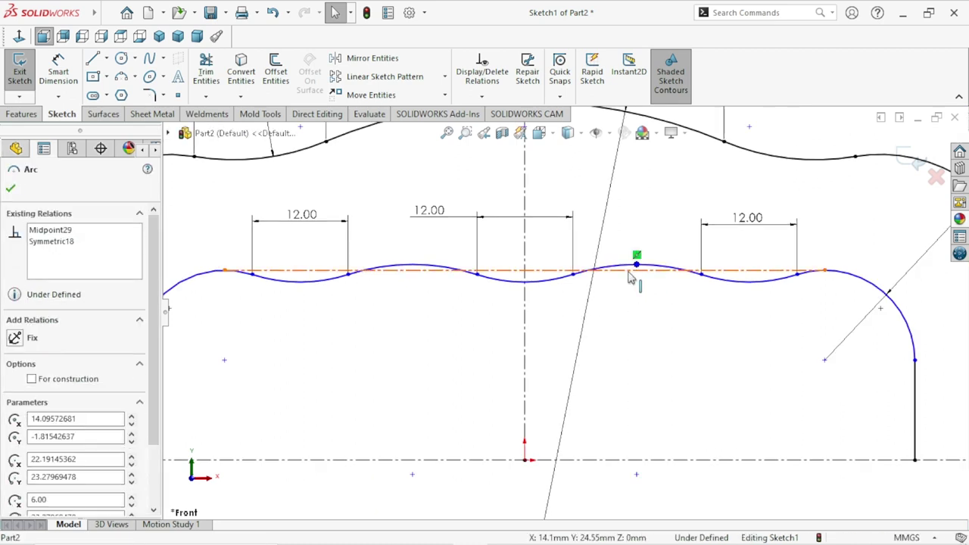
pyautogui.click(634, 270)
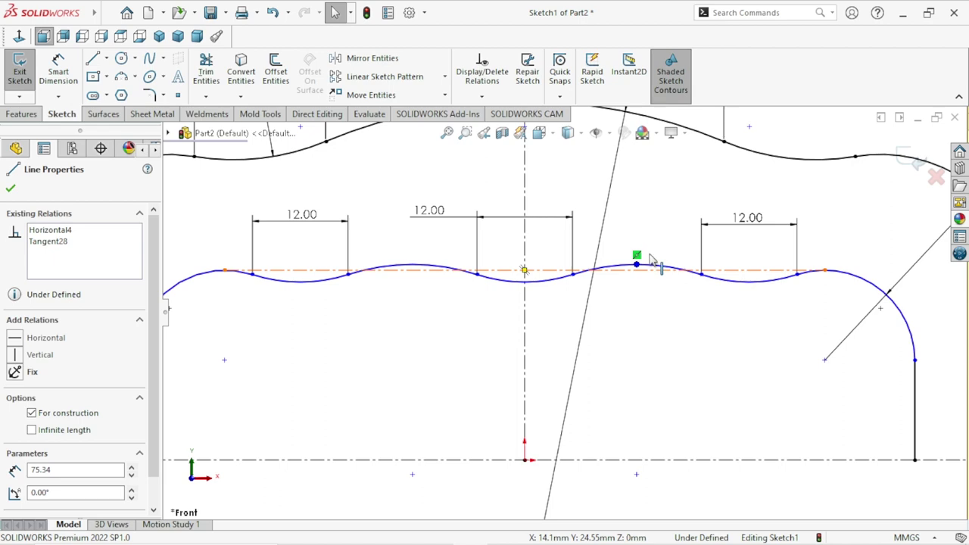
pyautogui.keyDown('ctrl'); pyautogui.click(636, 264); pyautogui.keyUp('ctrl')
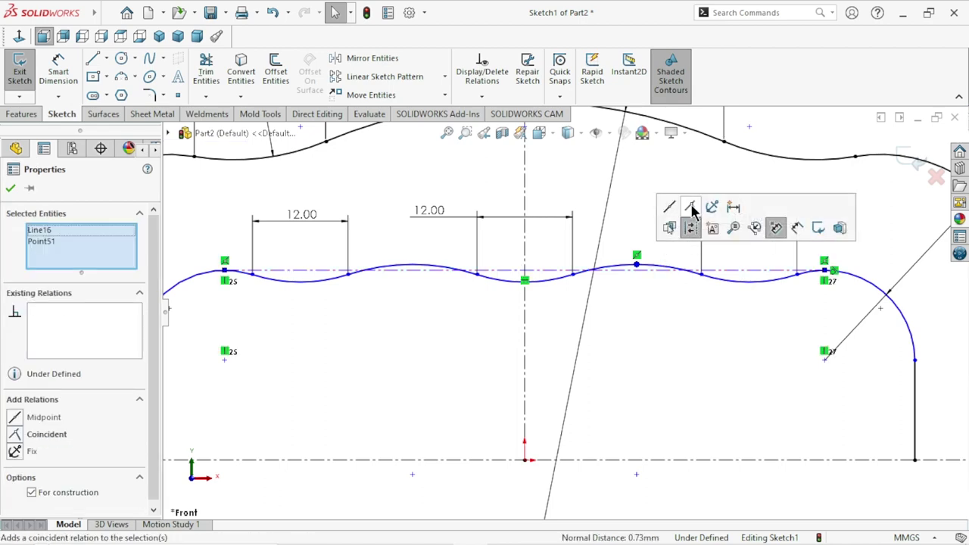
pyautogui.click(691, 209)
pyautogui.scroll(4, 606, 371)
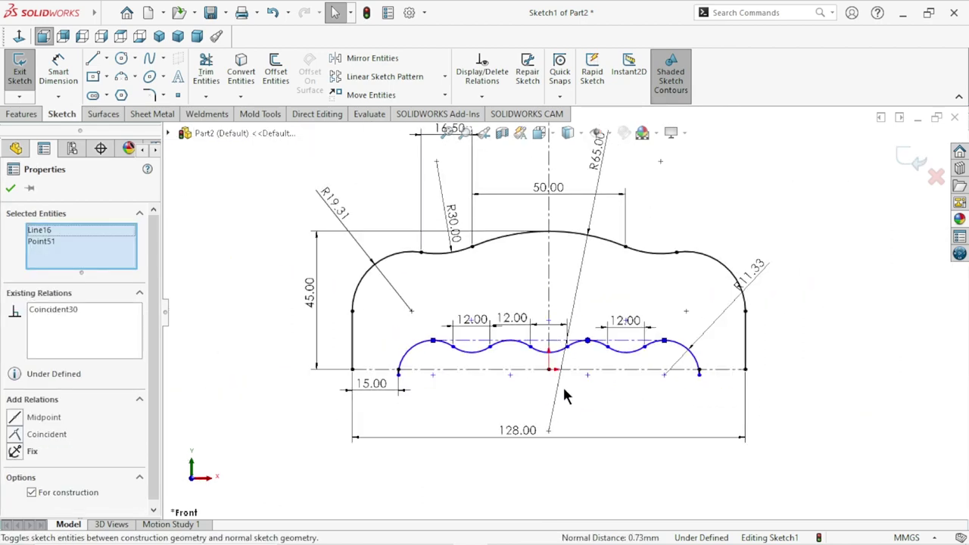
pyautogui.scroll(-3, 501, 330)
pyautogui.scroll(-2, 532, 331)
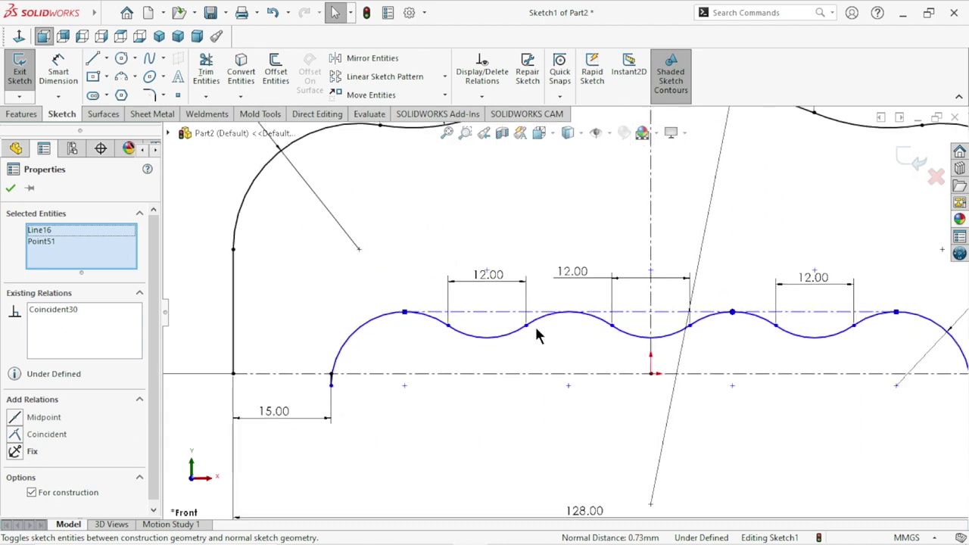
pyautogui.scroll(2, 536, 337)
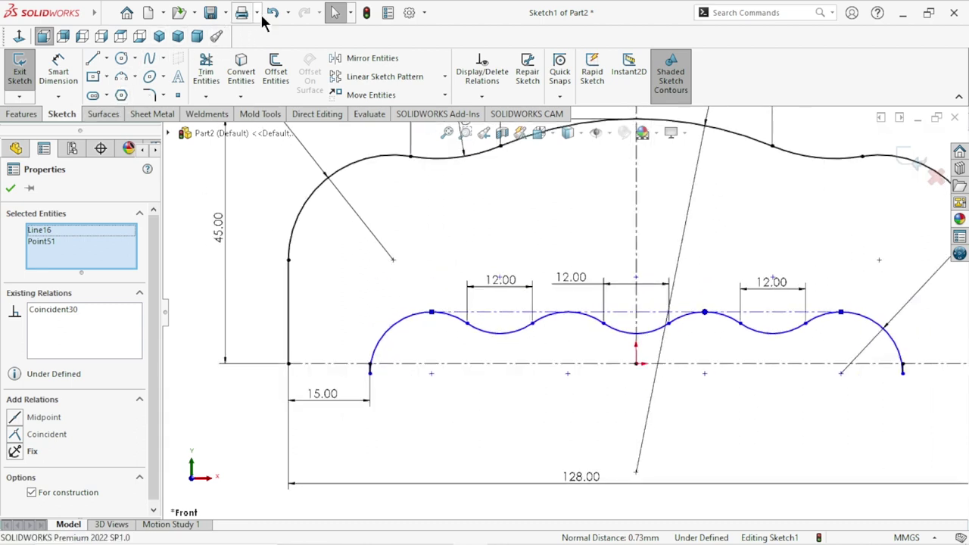
pyautogui.press('Escape')
pyautogui.hotkey('ctrl', 'z')
# Step: Add a Midpoint relation to the construction line, then delete the conflicting Midpoint relation
pyautogui.moveTo(603, 331); pyautogui.dragTo(643, 308)
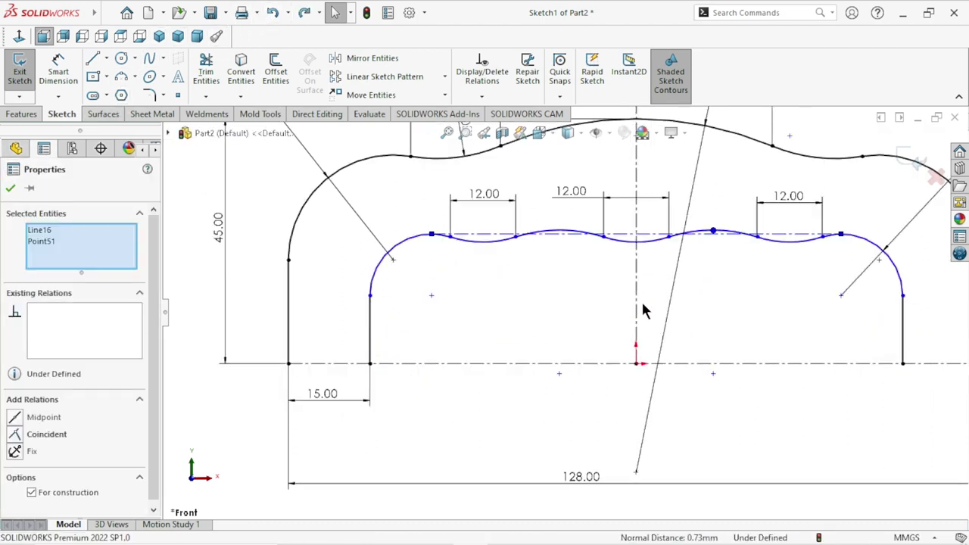
pyautogui.scroll(-3, 508, 241)
pyautogui.scroll(-2, 507, 240)
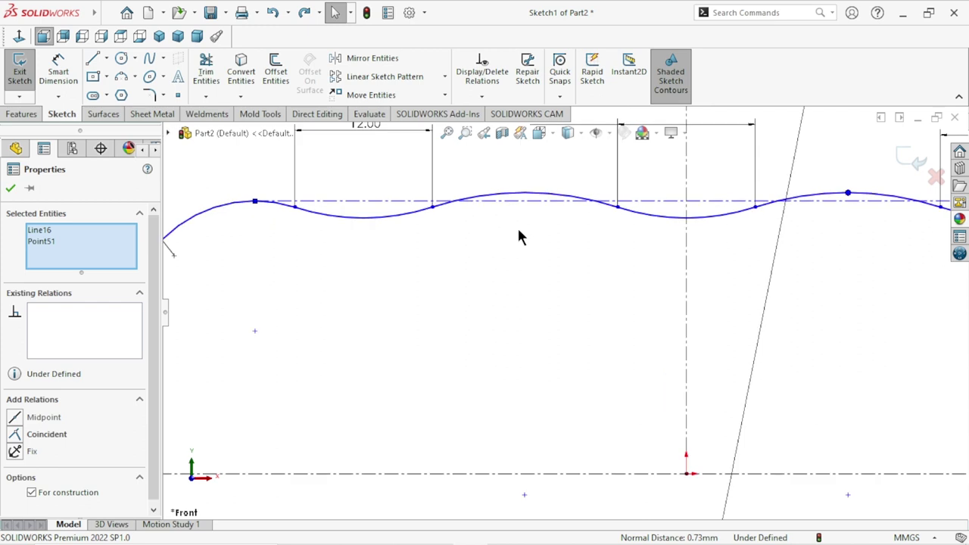
pyautogui.click(15, 418)
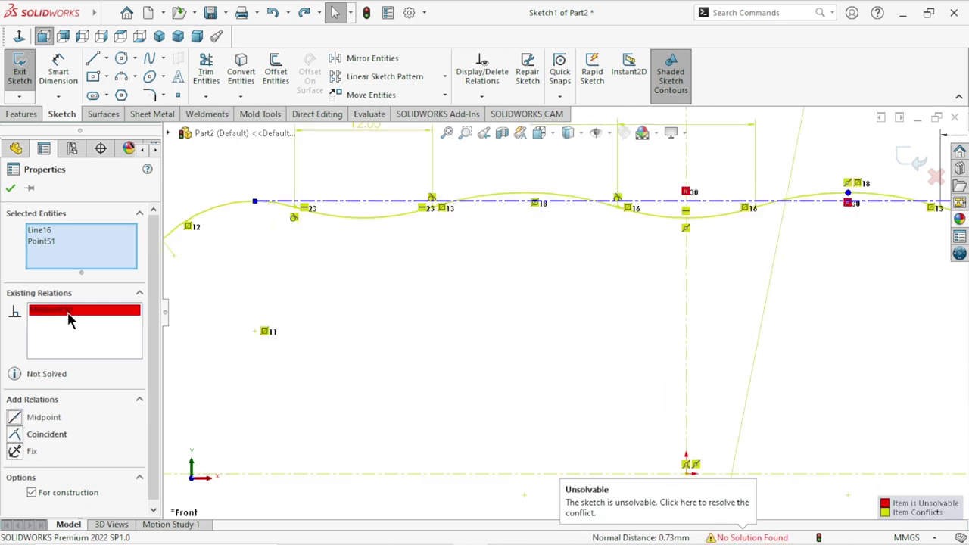
pyautogui.rightClick(87, 312)
pyautogui.click(106, 344)
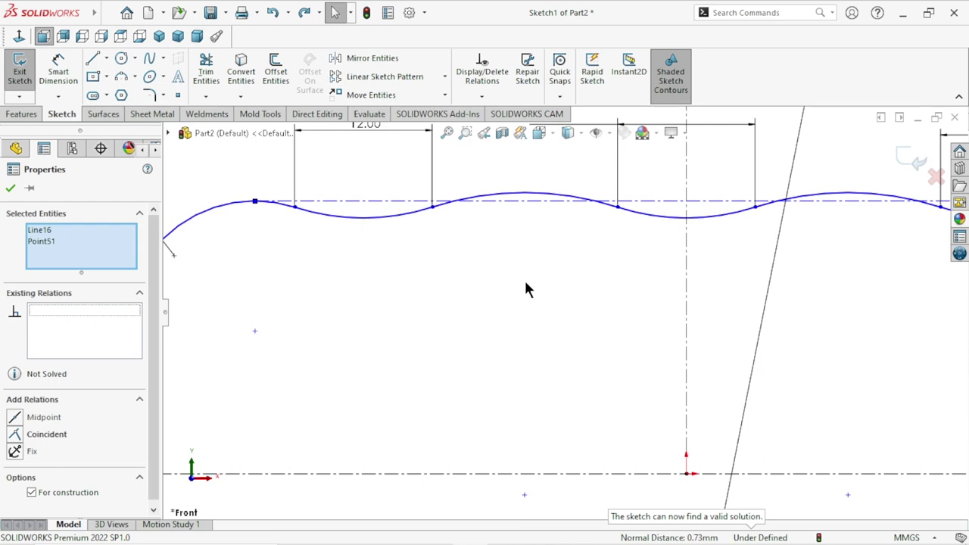
pyautogui.scroll(-2, 605, 319)
pyautogui.scroll(-1, 605, 297)
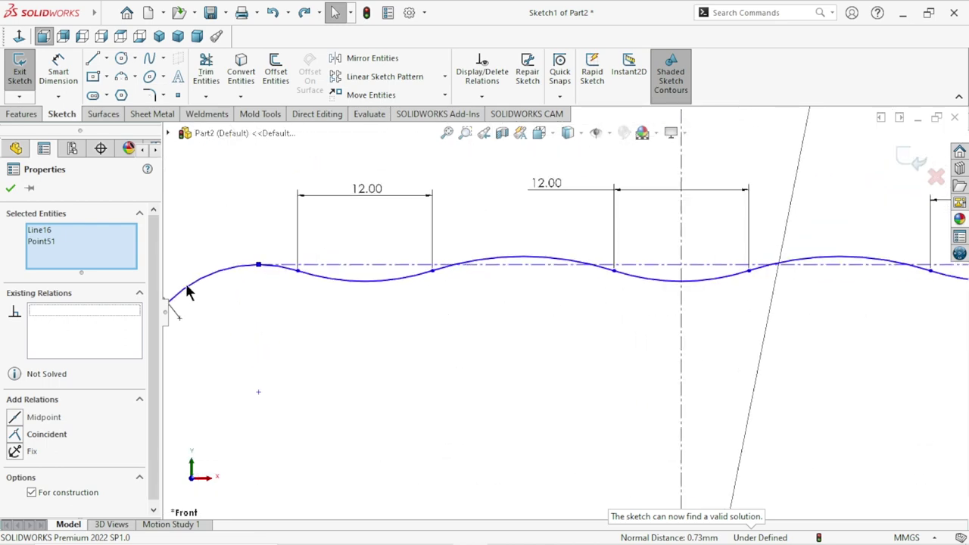
pyautogui.click(11, 189)
pyautogui.scroll(1, 525, 340)
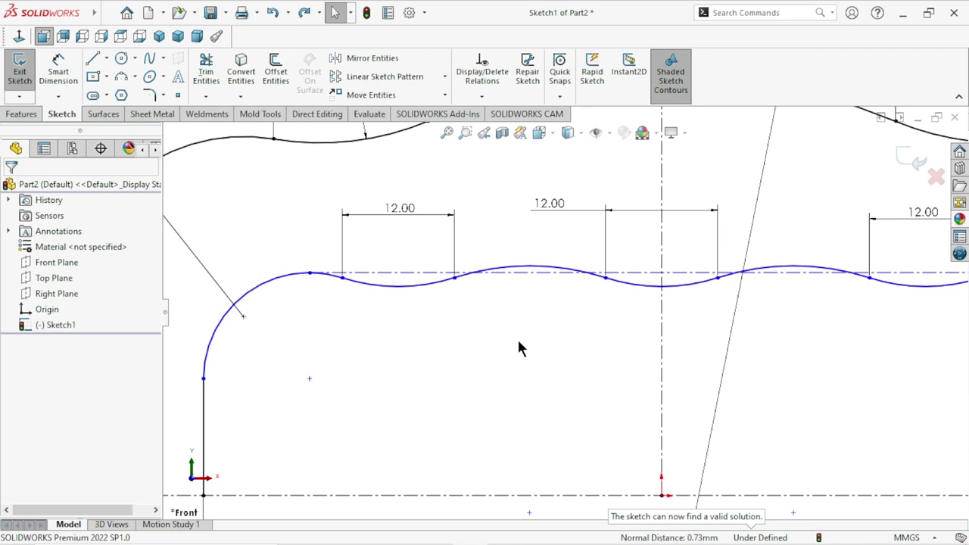
# Step: Dimension the right-of-centre arc's top point 20 mm above the horizontal base centerline
pyautogui.scroll(3, 672, 304)
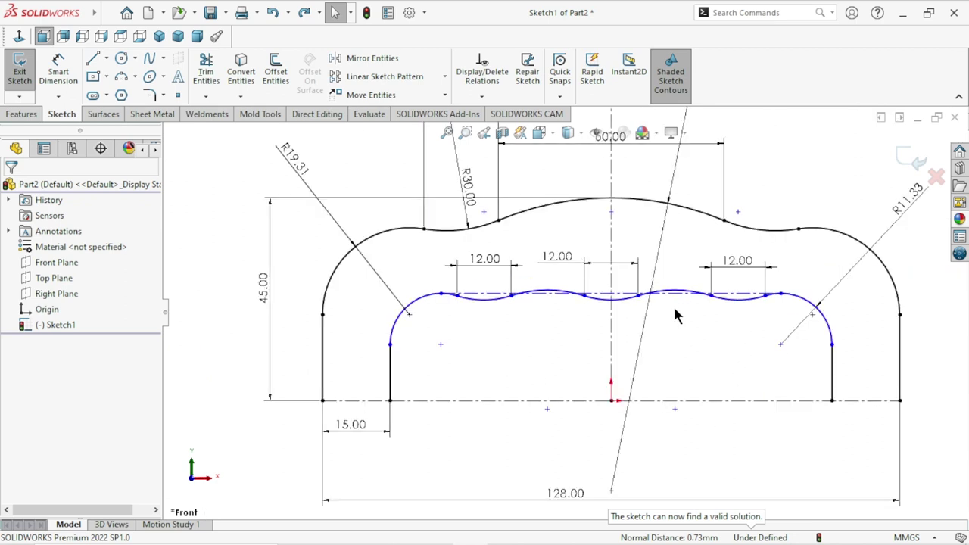
pyautogui.click(73, 74)
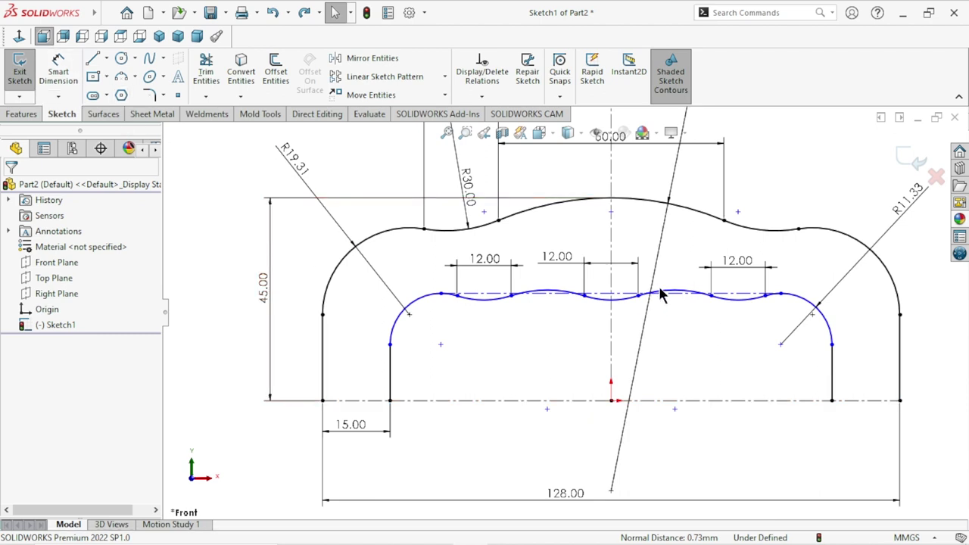
pyautogui.click(678, 400)
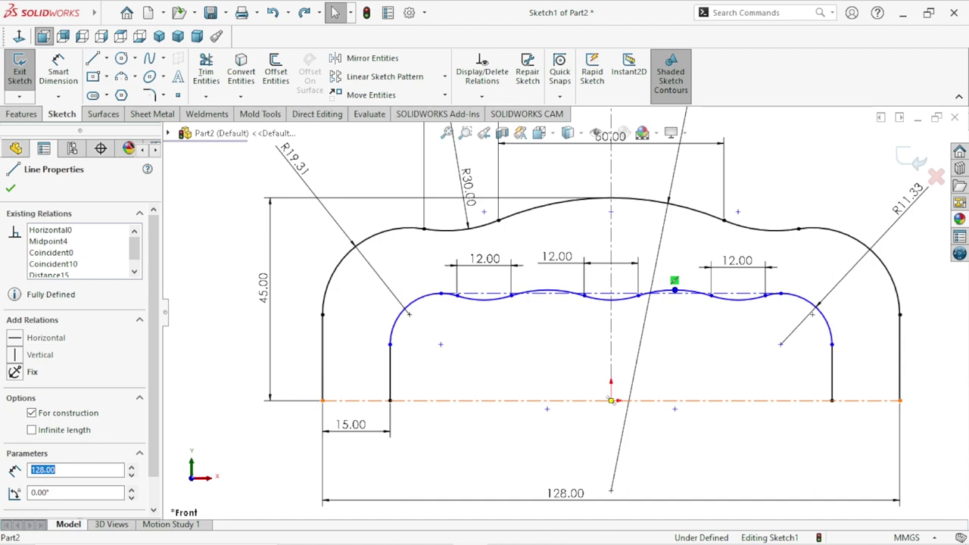
pyautogui.click(58, 72)
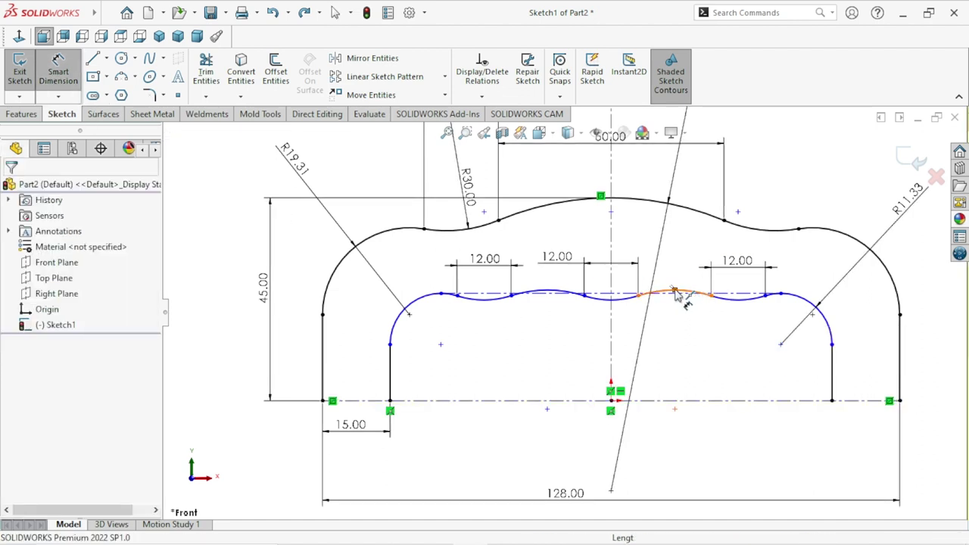
pyautogui.click(681, 296)
pyautogui.click(678, 369)
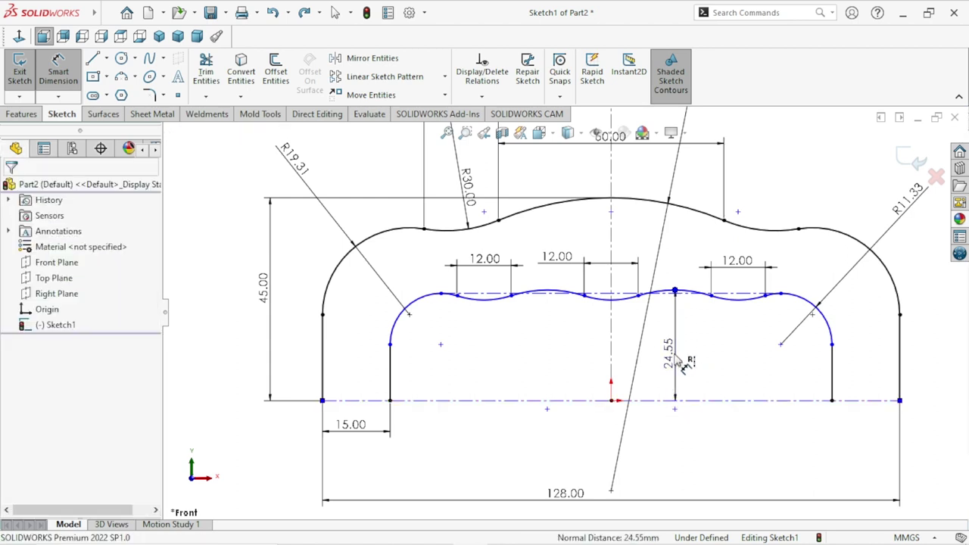
pyautogui.click(681, 362)
pyautogui.write('20')
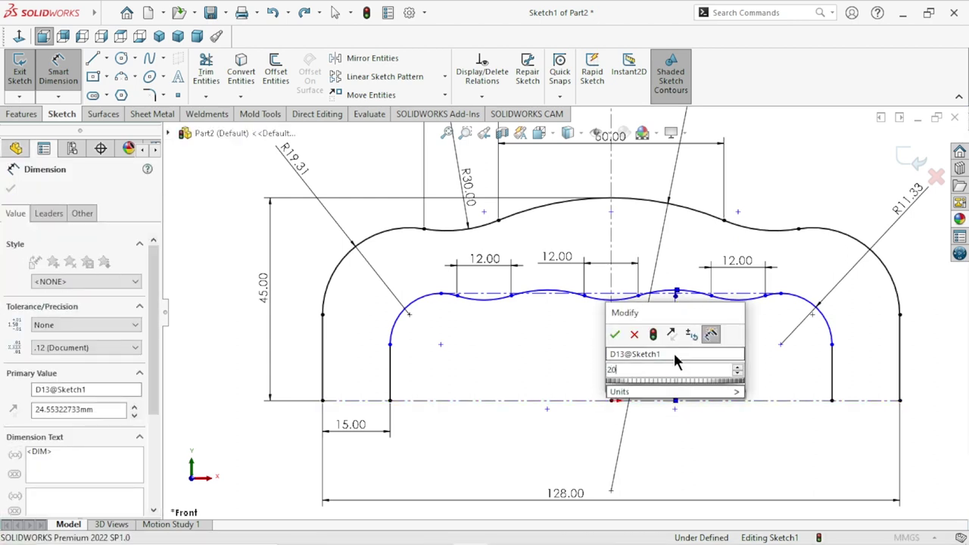
pyautogui.press('Escape')
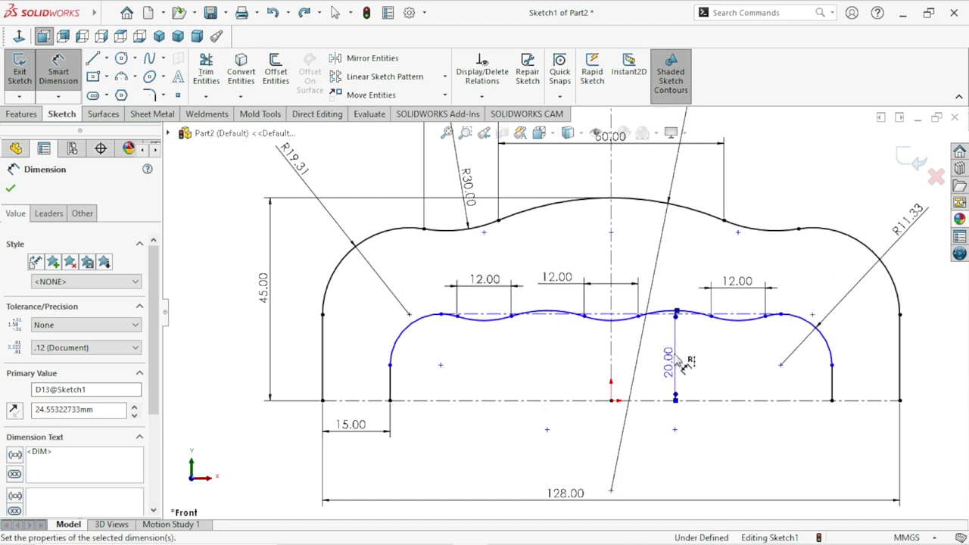
pyautogui.scroll(-2, 649, 364)
pyautogui.scroll(-1, 597, 353)
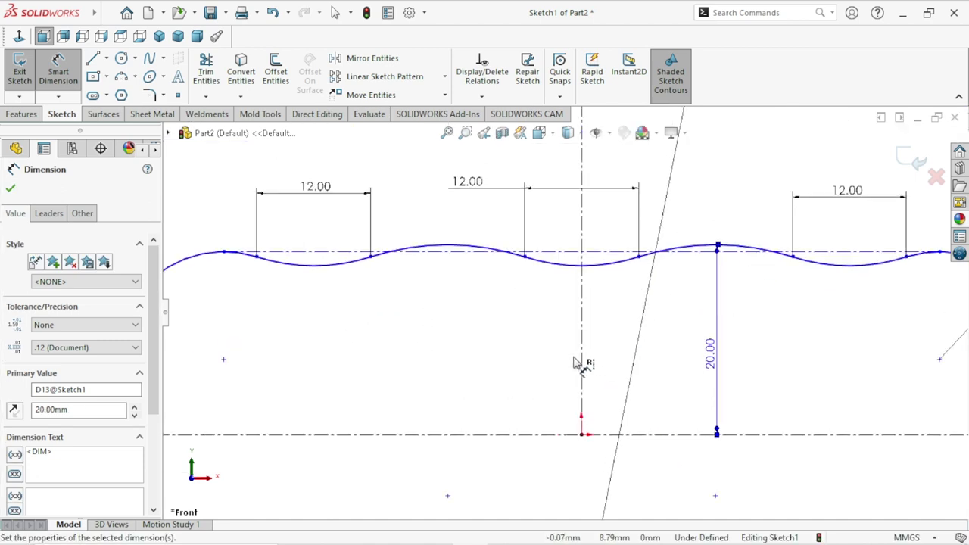
pyautogui.scroll(1, 498, 343)
pyautogui.scroll(1, 500, 340)
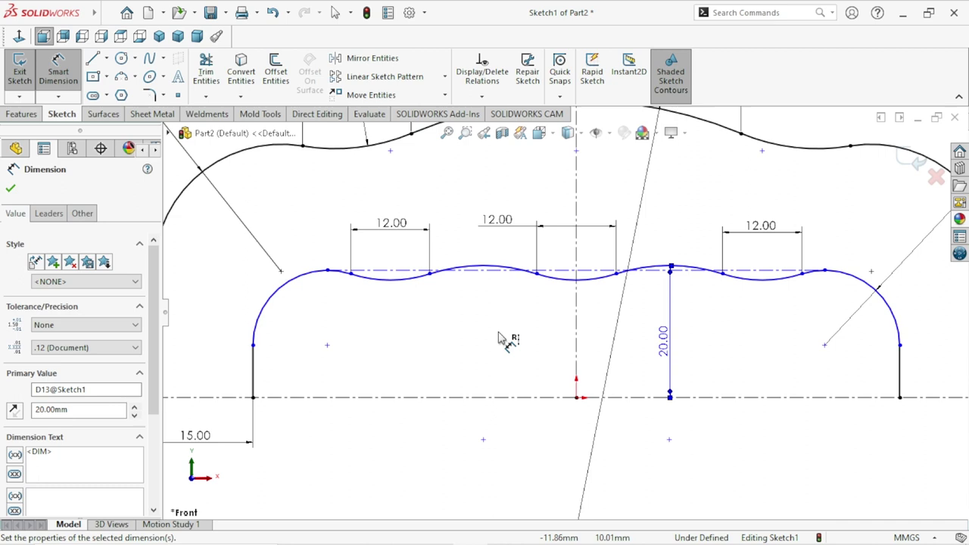
pyautogui.scroll(1, 506, 338)
pyautogui.scroll(1, 492, 337)
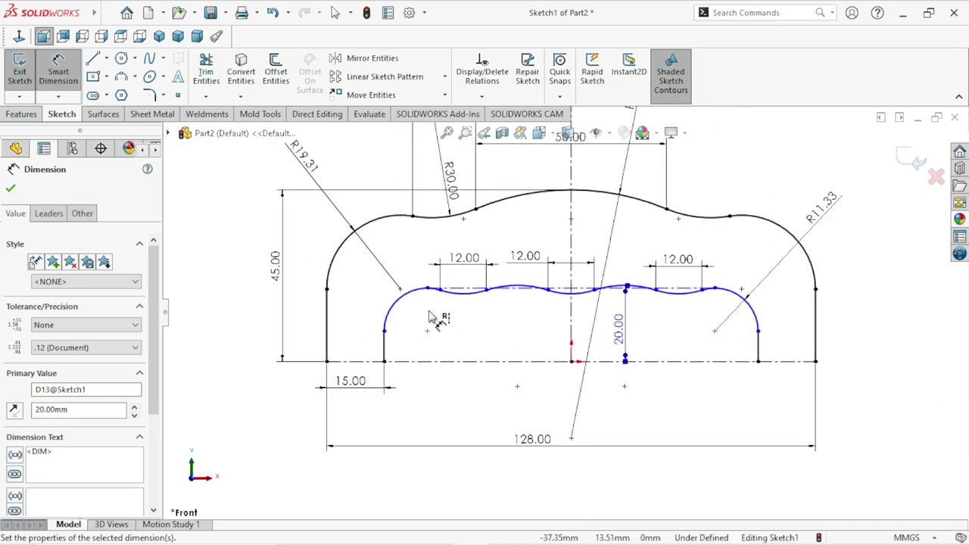
pyautogui.scroll(-1, 431, 318)
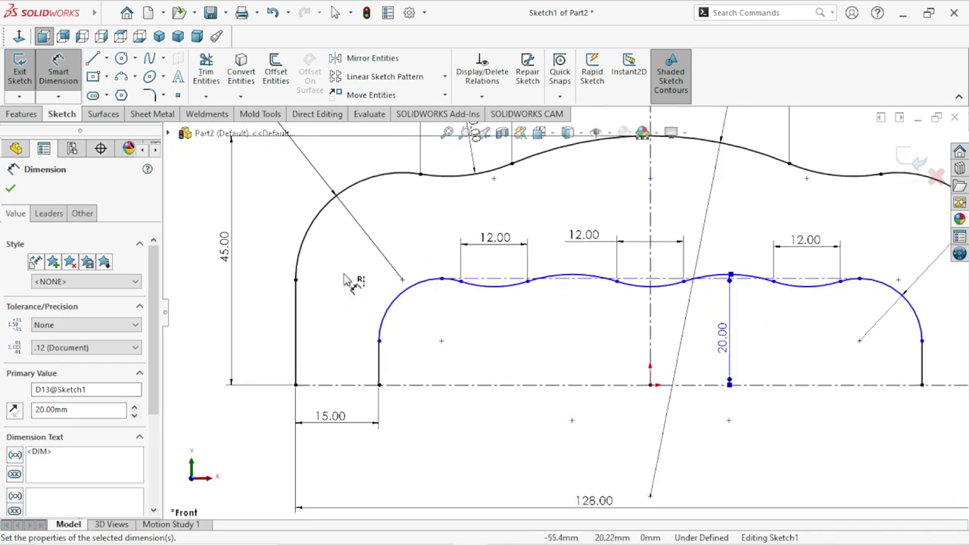
# Step: Dimension the left wave end point's height from the base centerline, changing 19.27 to 24 mm
pyautogui.click(442, 280)
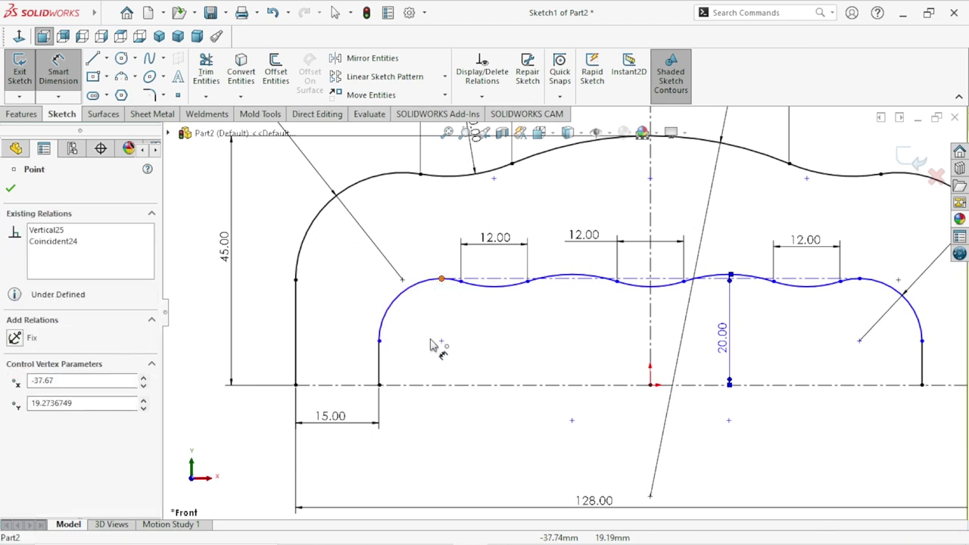
pyautogui.click(440, 385)
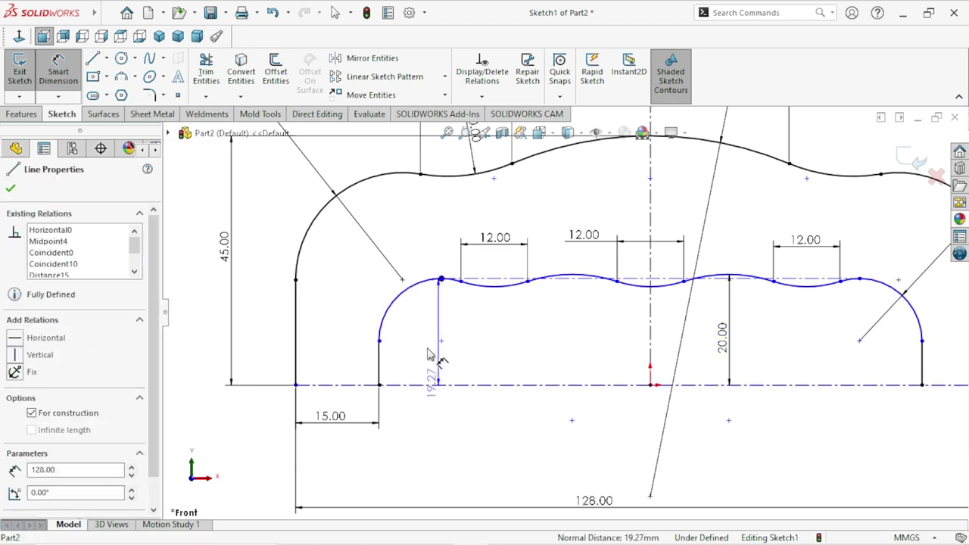
pyautogui.click(437, 356)
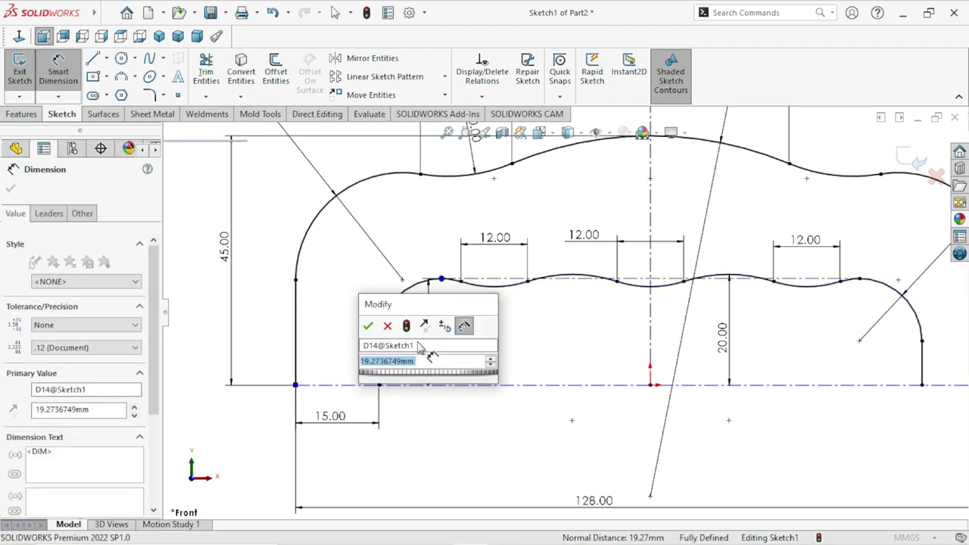
pyautogui.write('24')
pyautogui.click(367, 324)
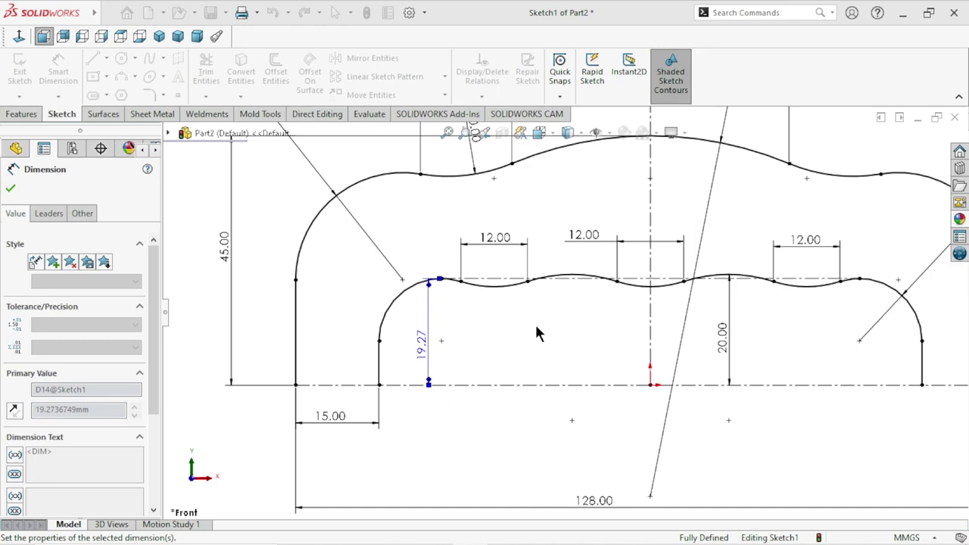
pyautogui.scroll(2, 559, 365)
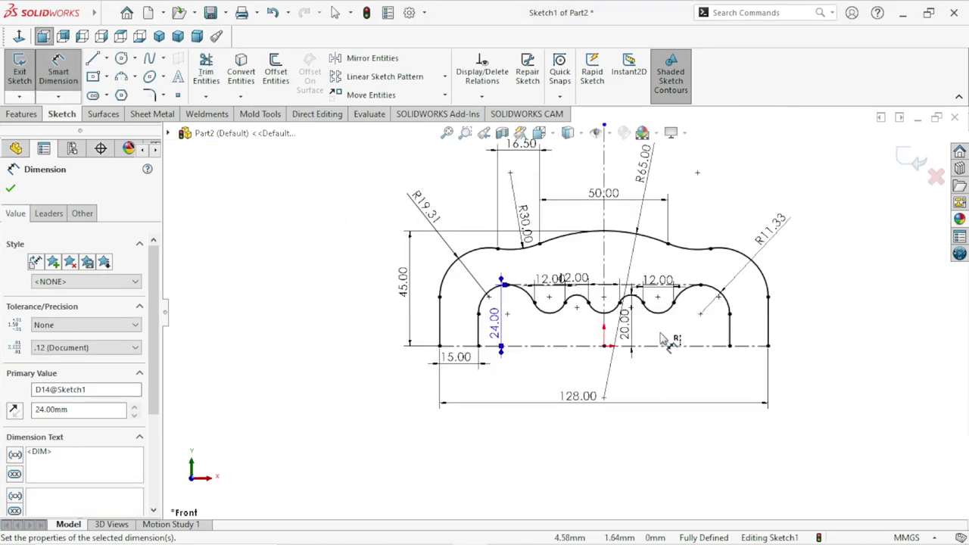
pyautogui.scroll(-2, 625, 314)
pyautogui.scroll(-1, 619, 310)
pyautogui.scroll(-1, 495, 341)
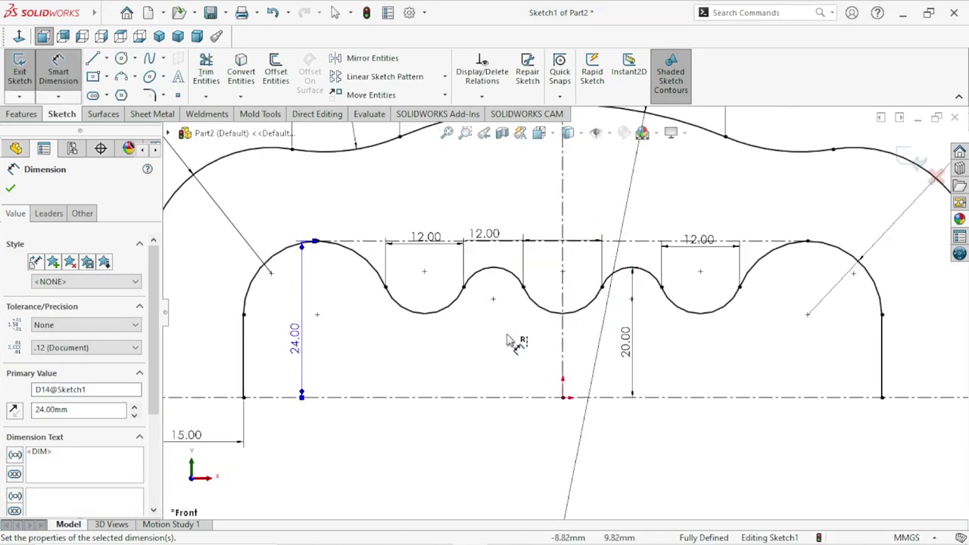
pyautogui.scroll(-1, 533, 333)
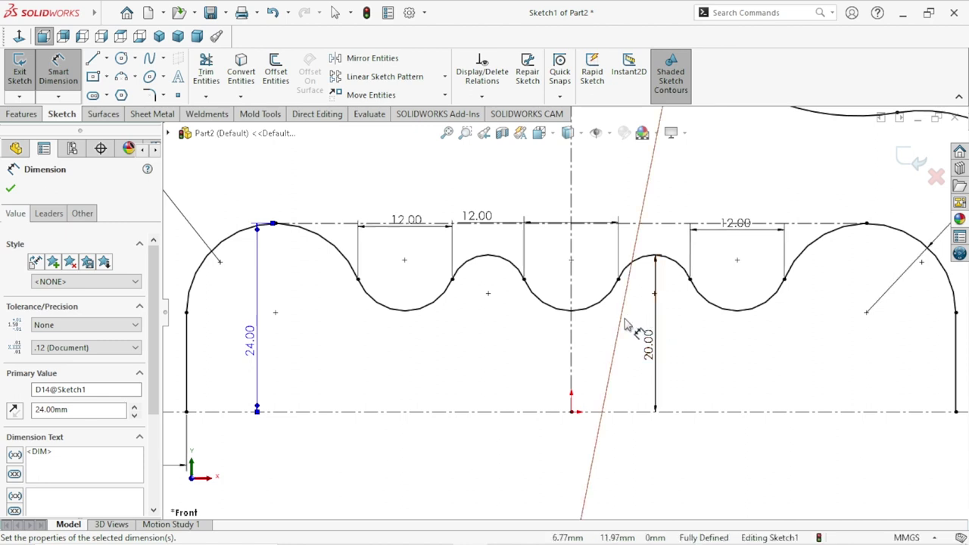
pyautogui.scroll(2, 628, 326)
pyautogui.scroll(-2, 647, 286)
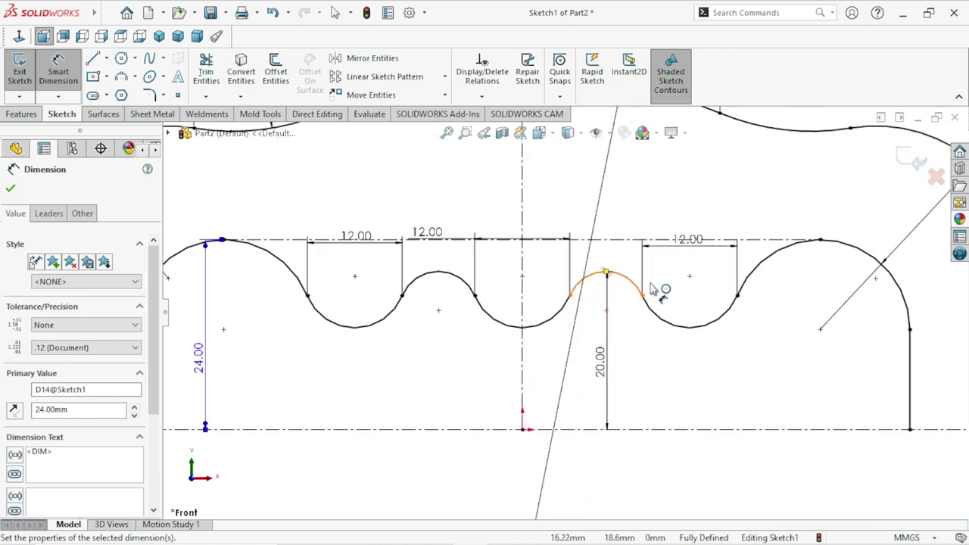
pyautogui.scroll(2, 659, 321)
pyautogui.scroll(1, 576, 295)
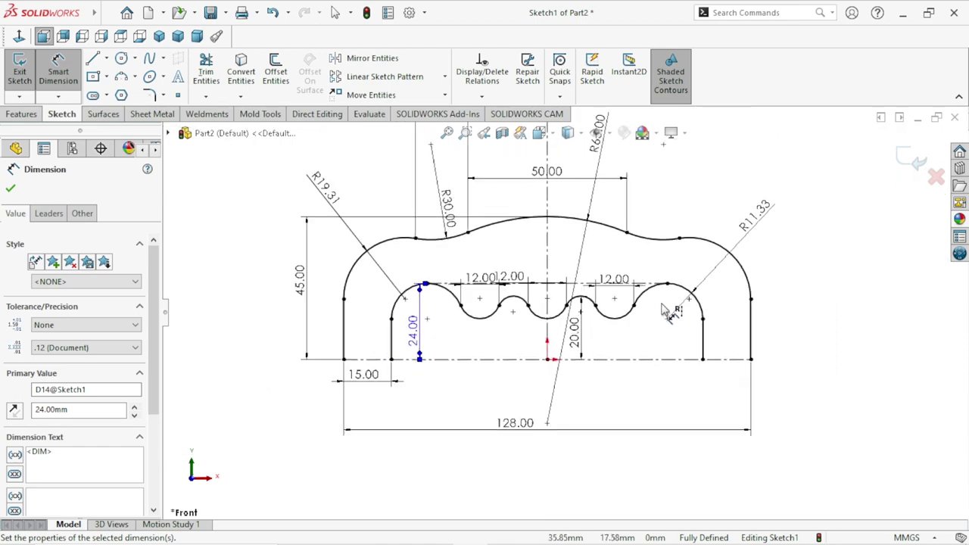
pyautogui.scroll(-1, 510, 283)
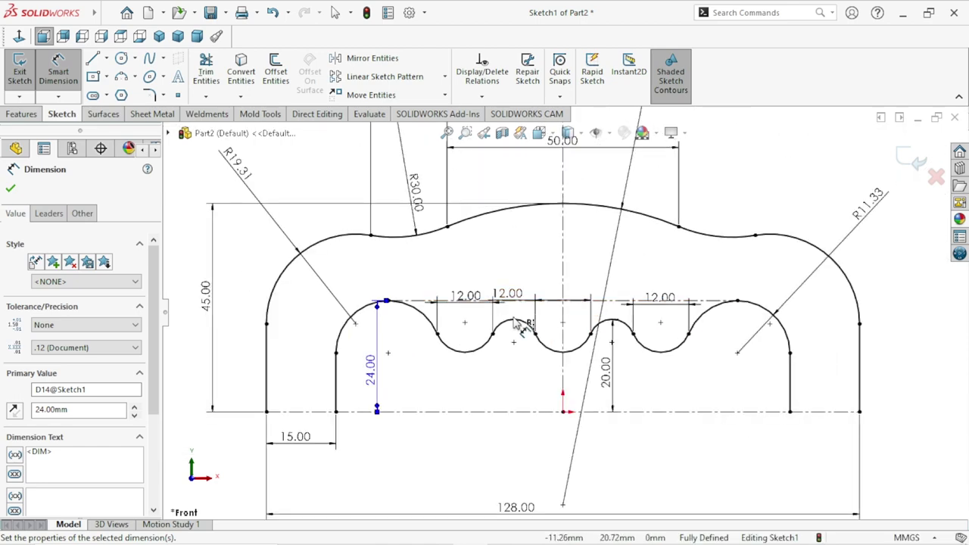
pyautogui.scroll(-1, 467, 369)
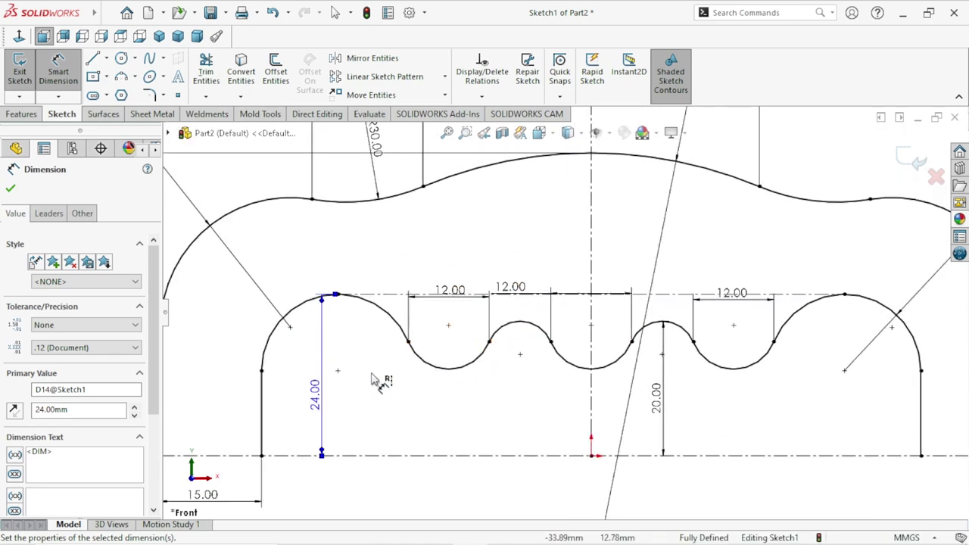
pyautogui.scroll(2, 427, 376)
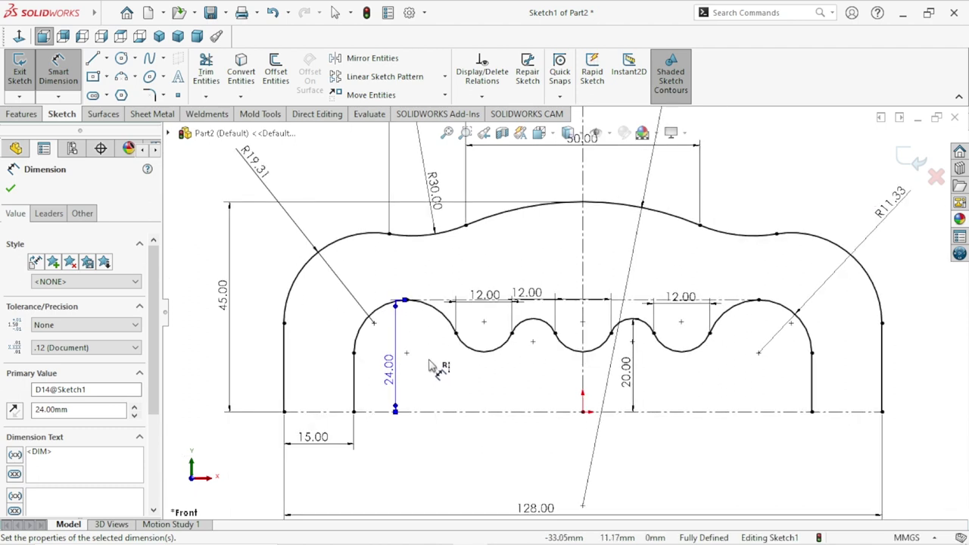
pyautogui.scroll(1, 435, 361)
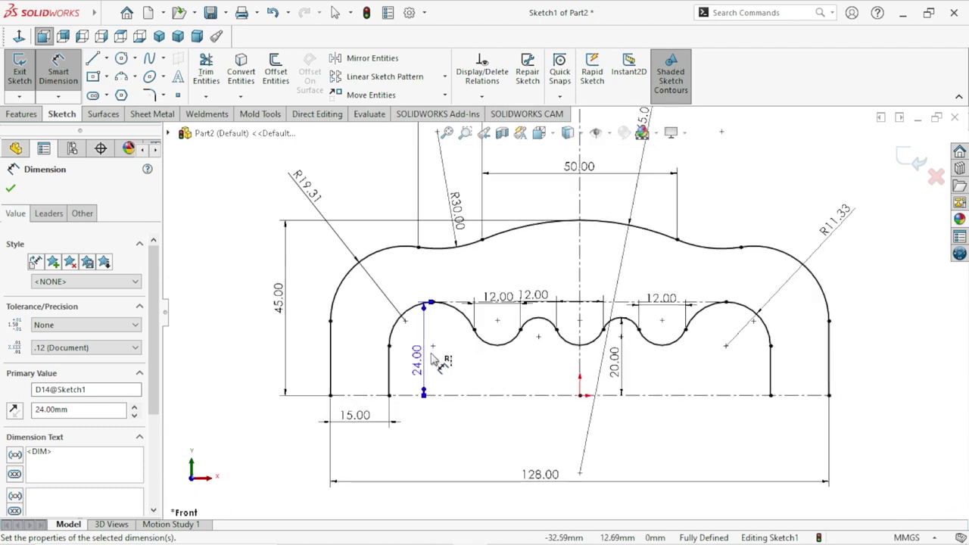
pyautogui.scroll(1, 621, 347)
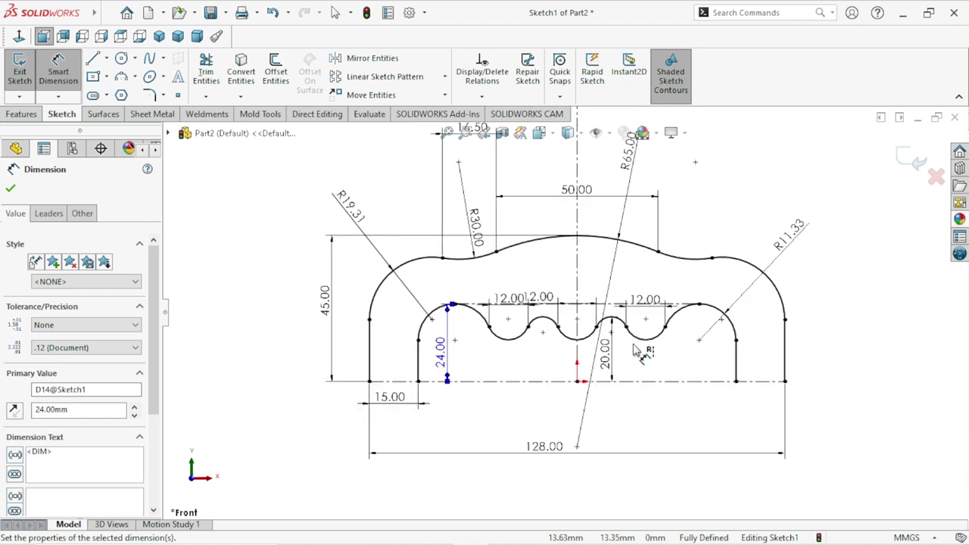
pyautogui.scroll(-1, 609, 369)
# Step: Add a driven 98.00 width dimension across the inner vertical sides and raise the 12.00 dimension
pyautogui.click(380, 357)
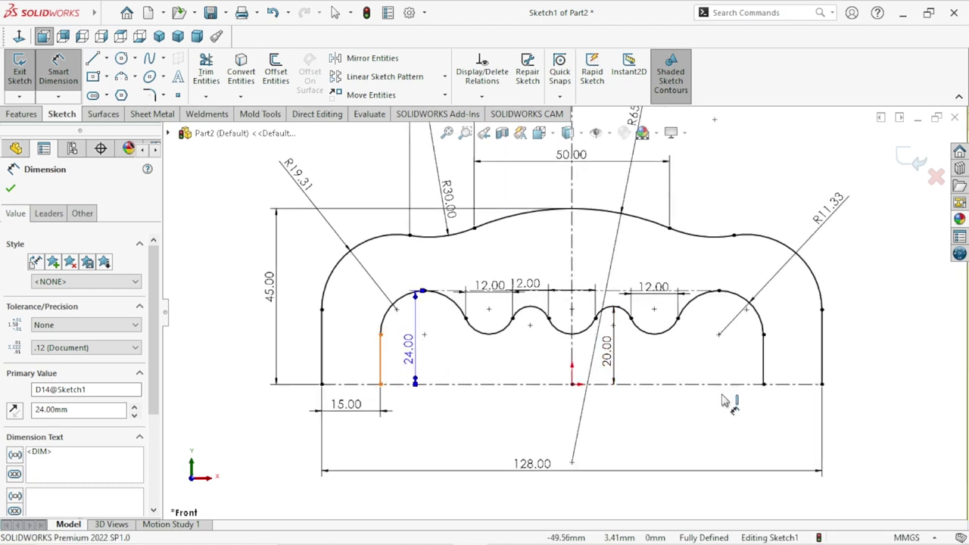
pyautogui.click(769, 377)
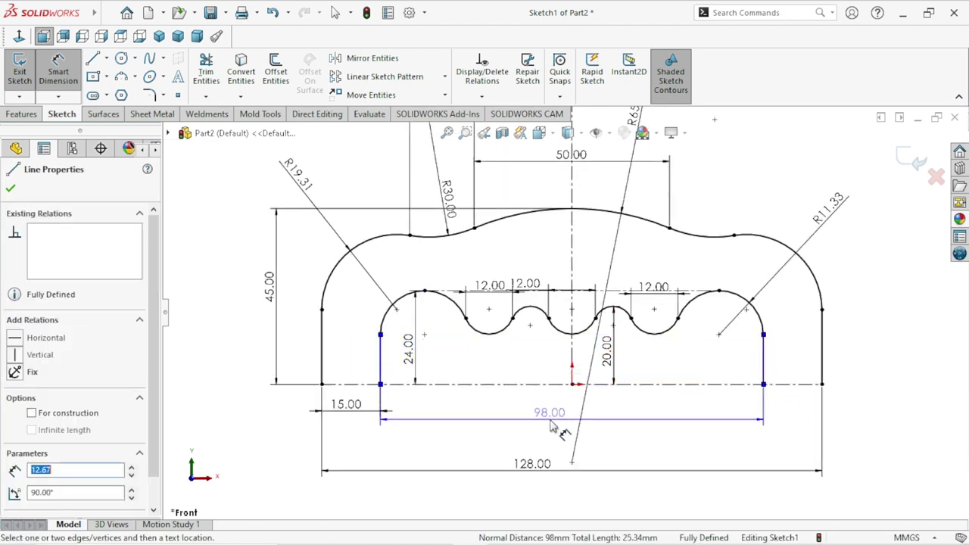
pyautogui.click(570, 432)
pyautogui.click(568, 212)
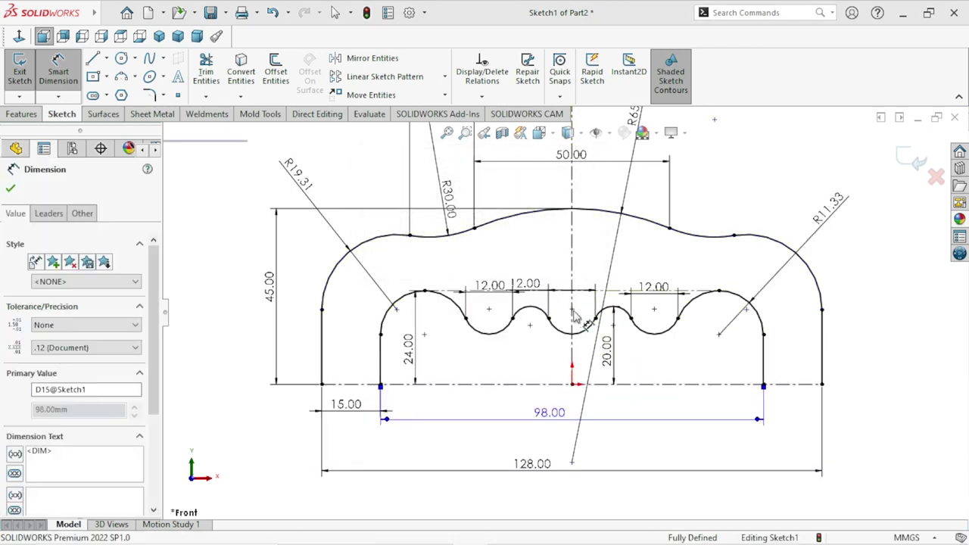
pyautogui.scroll(-2, 575, 330)
pyautogui.scroll(-2, 564, 333)
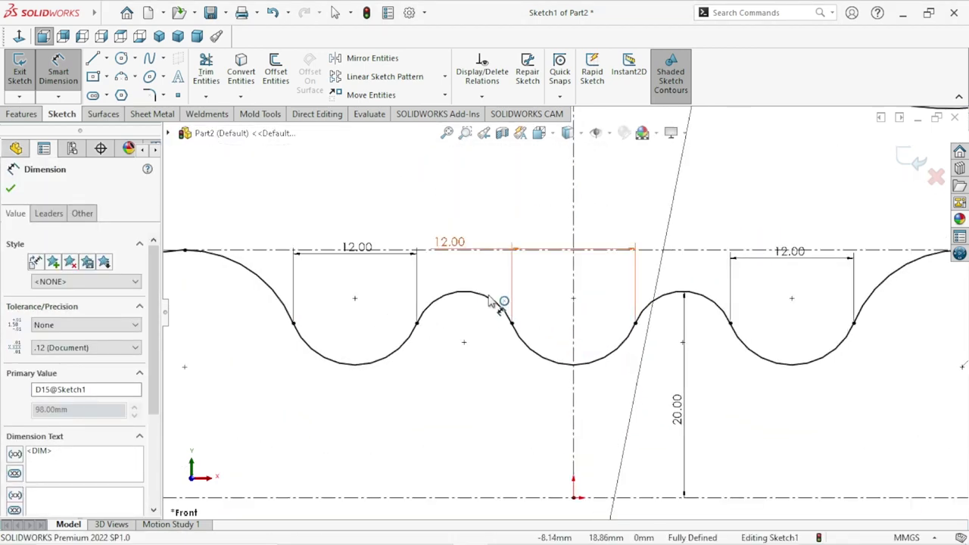
pyautogui.moveTo(448, 241); pyautogui.dragTo(464, 194)
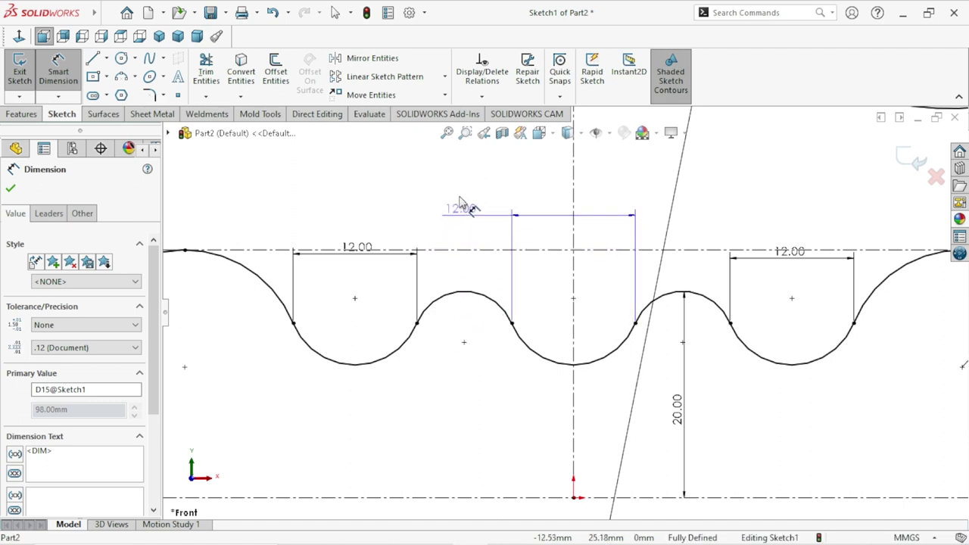
# Step: Select the small middle arc, the horizontal construction centerline and Point53 together
pyautogui.click(60, 68)
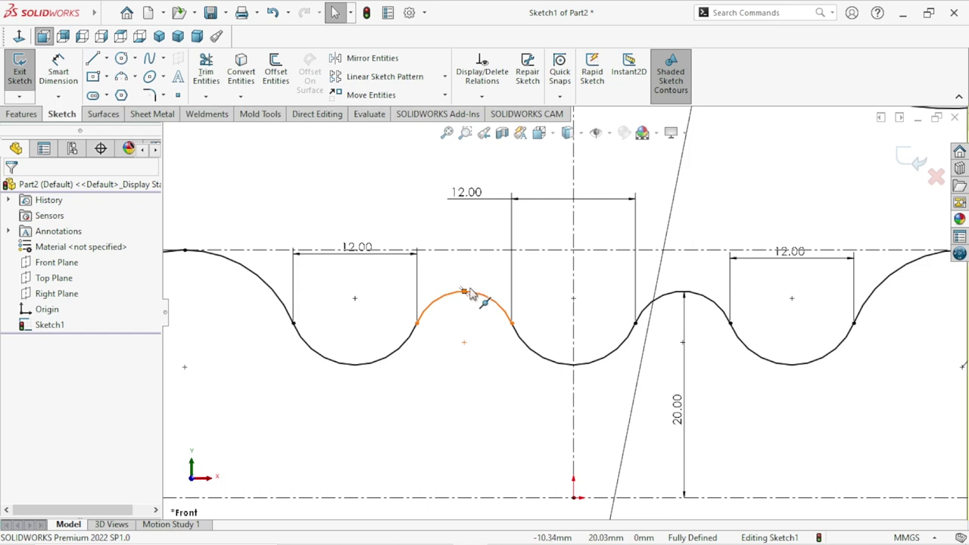
pyautogui.click(468, 297)
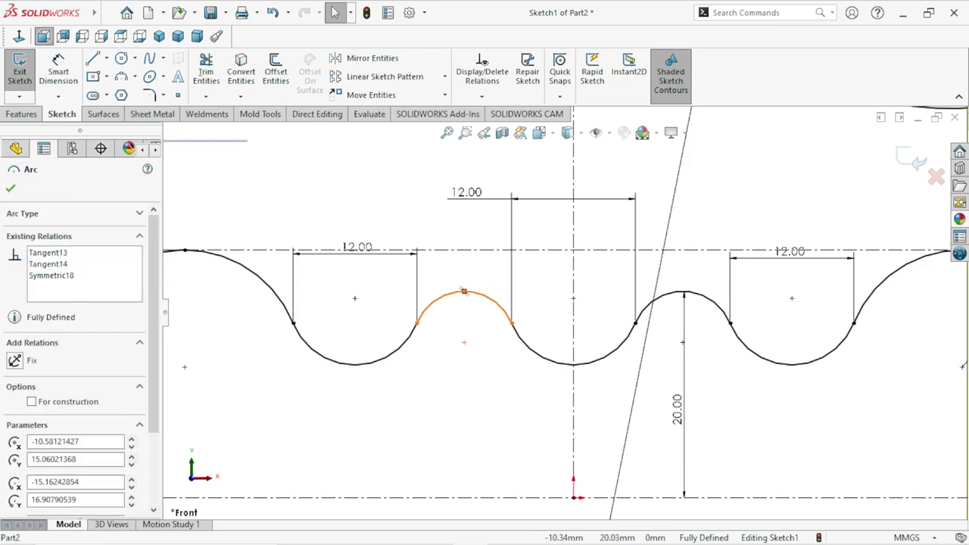
pyautogui.click(470, 250)
pyautogui.keyDown('ctrl'); pyautogui.click(573, 250); pyautogui.keyUp('ctrl')
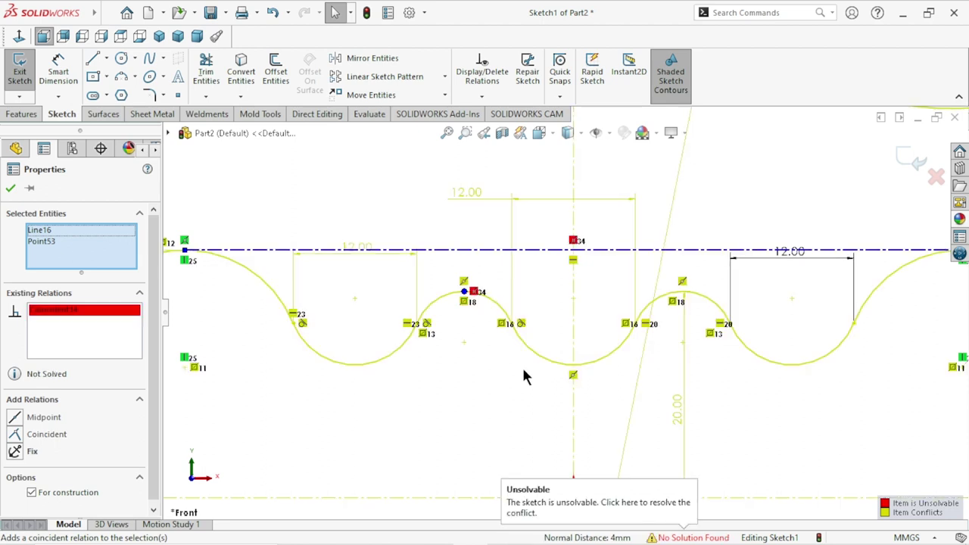
# Step: Delete the conflicting Coincident relation and the 20.00 vertical construction line
pyautogui.rightClick(76, 323)
pyautogui.click(108, 341)
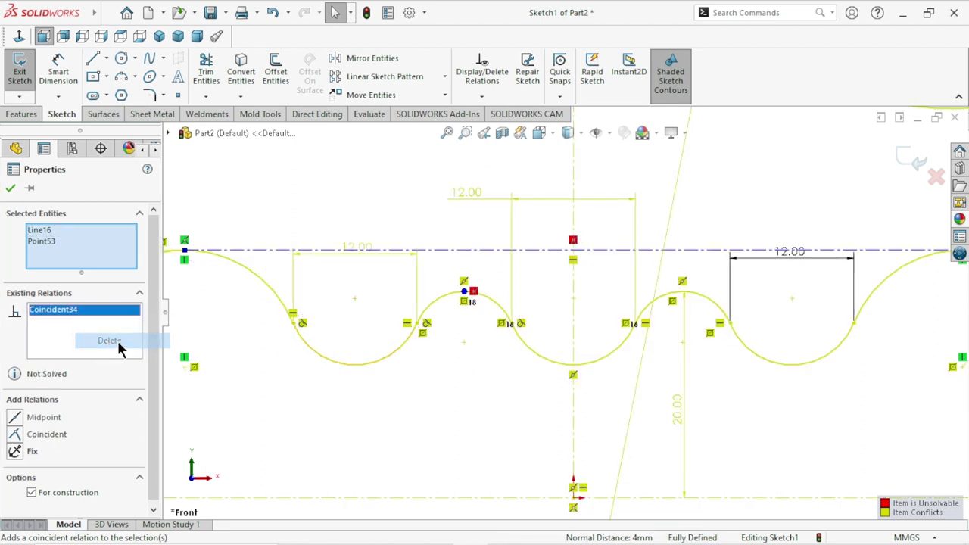
pyautogui.scroll(-1, 447, 375)
pyautogui.scroll(-1, 469, 363)
pyautogui.scroll(-1, 500, 348)
pyautogui.scroll(-1, 522, 344)
pyautogui.scroll(-1, 530, 302)
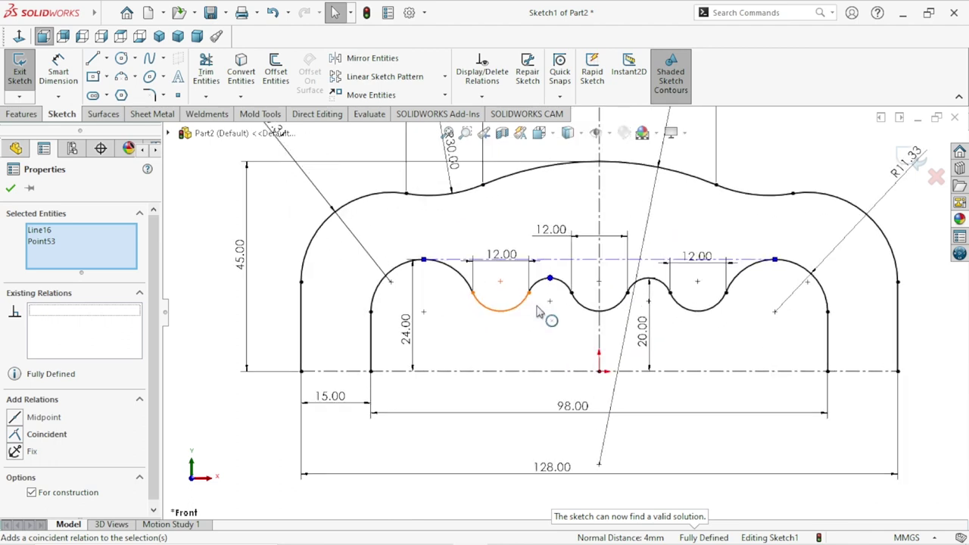
pyautogui.click(656, 331)
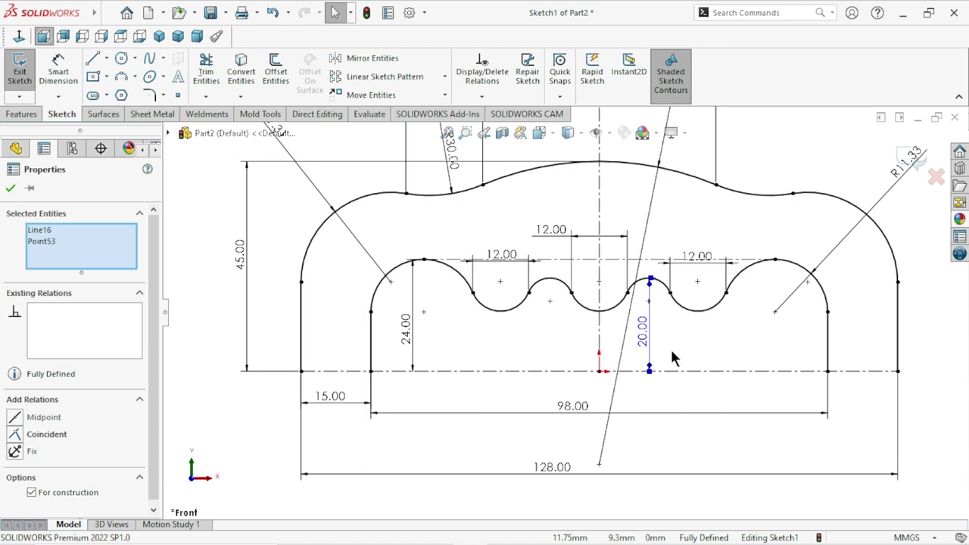
pyautogui.press('Delete')
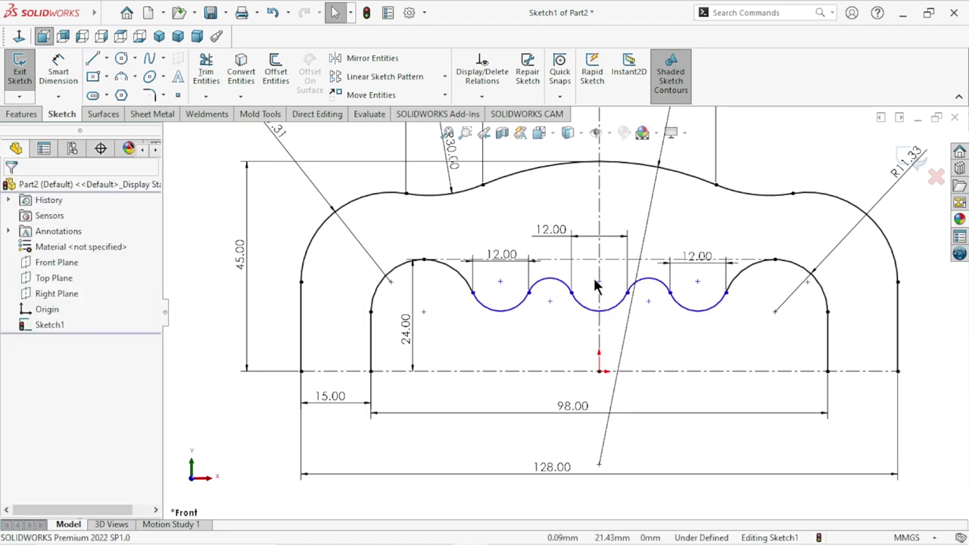
# Step: Add a radius dimension to the inner left wave arc and set it to R20
pyautogui.scroll(-2, 606, 301)
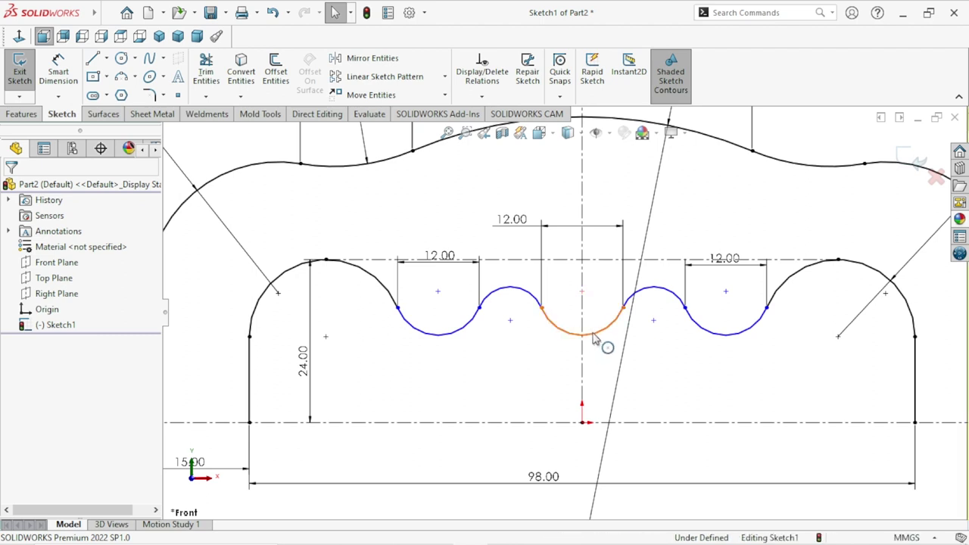
pyautogui.click(588, 337)
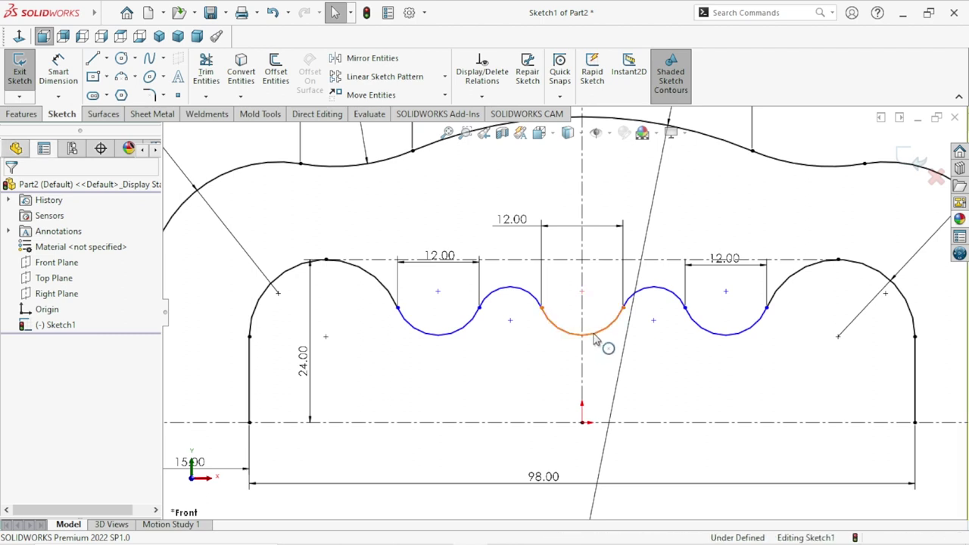
pyautogui.click(58, 70)
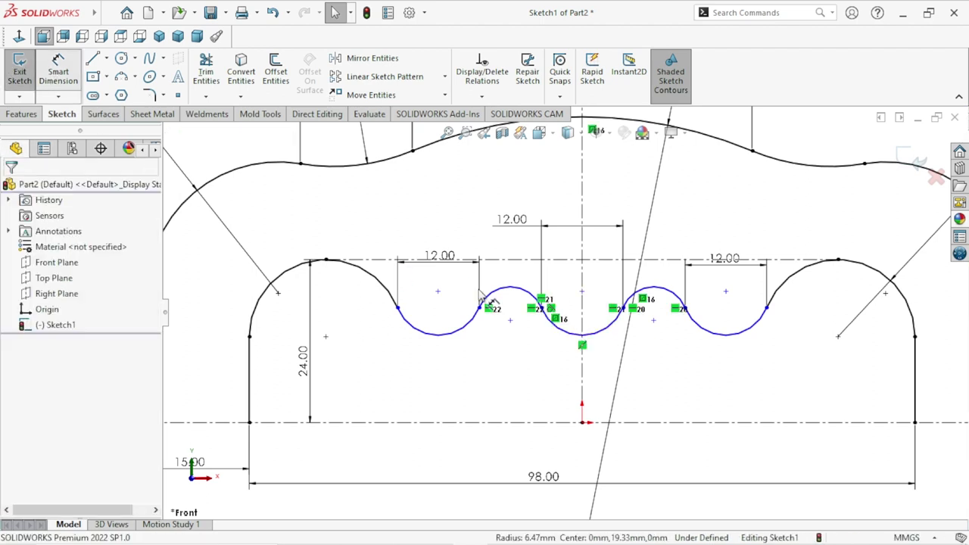
pyautogui.click(382, 365)
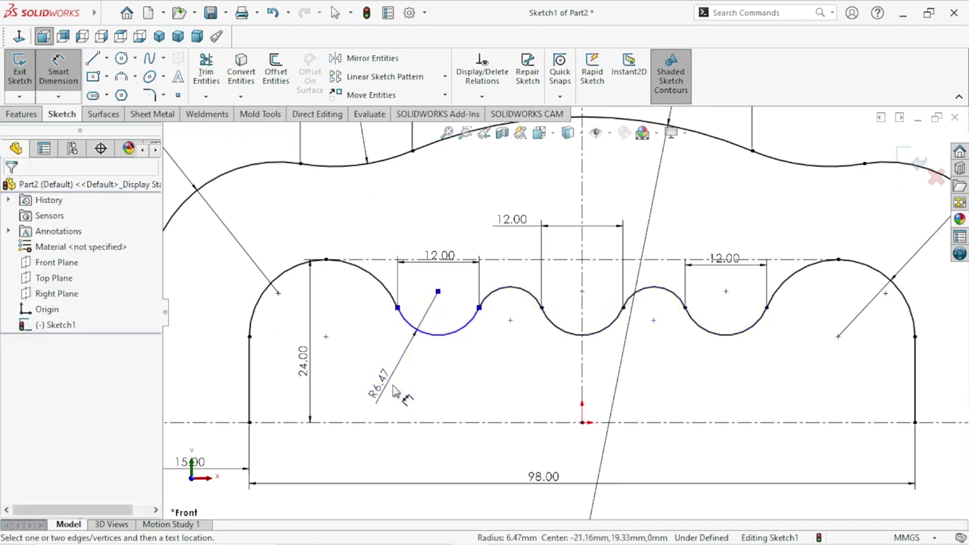
pyautogui.click(394, 394)
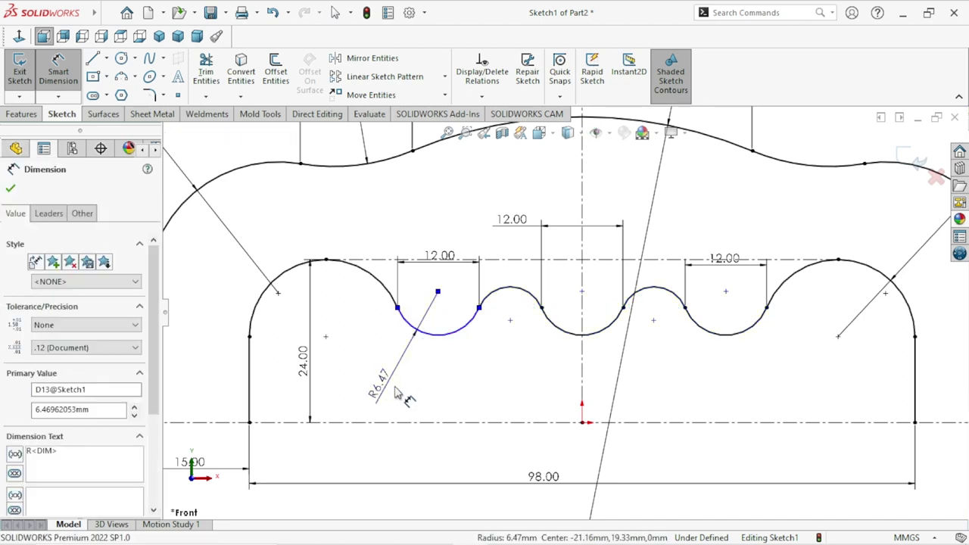
pyautogui.write('20')
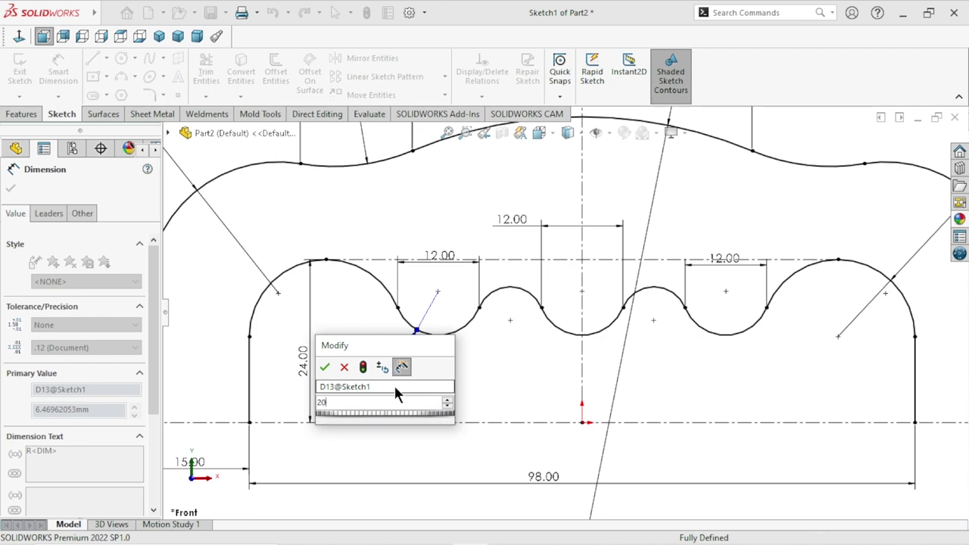
pyautogui.press('Return')
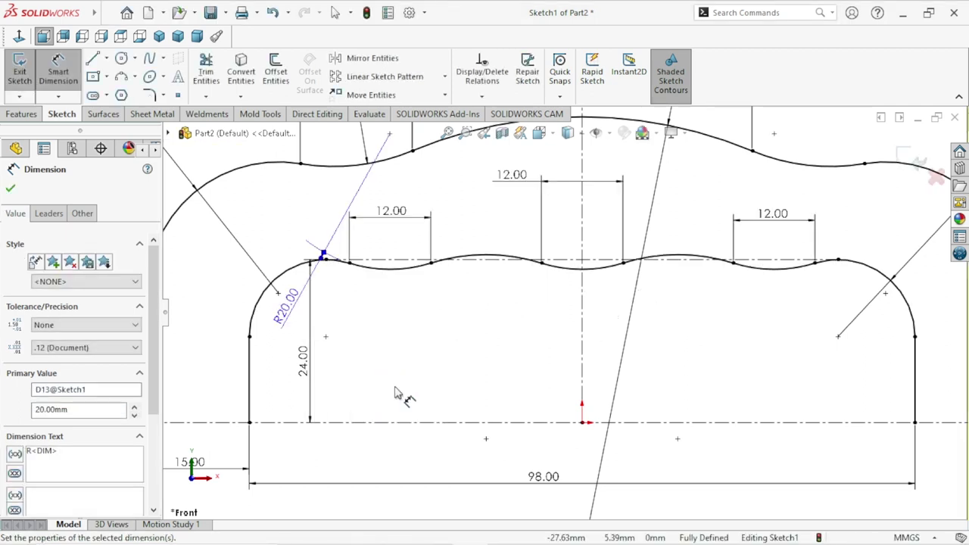
# Step: Move the radius label aside and adjust the value through 15 to a final R10
pyautogui.moveTo(290, 310)
pyautogui.mouseDown()
pyautogui.moveTo(424, 331)
pyautogui.moveTo(428, 356)
pyautogui.mouseUp()
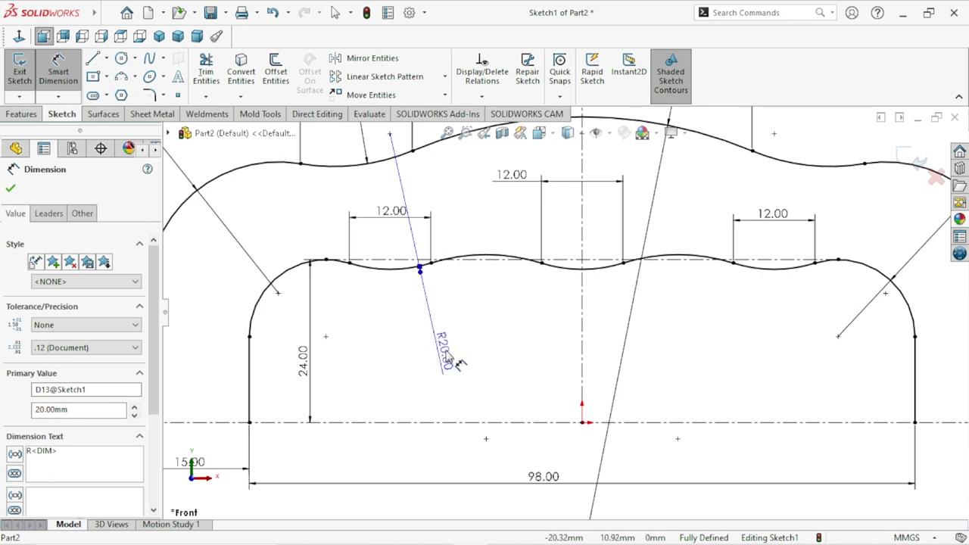
pyautogui.click(442, 348)
pyautogui.write('15')
pyautogui.press('Return')
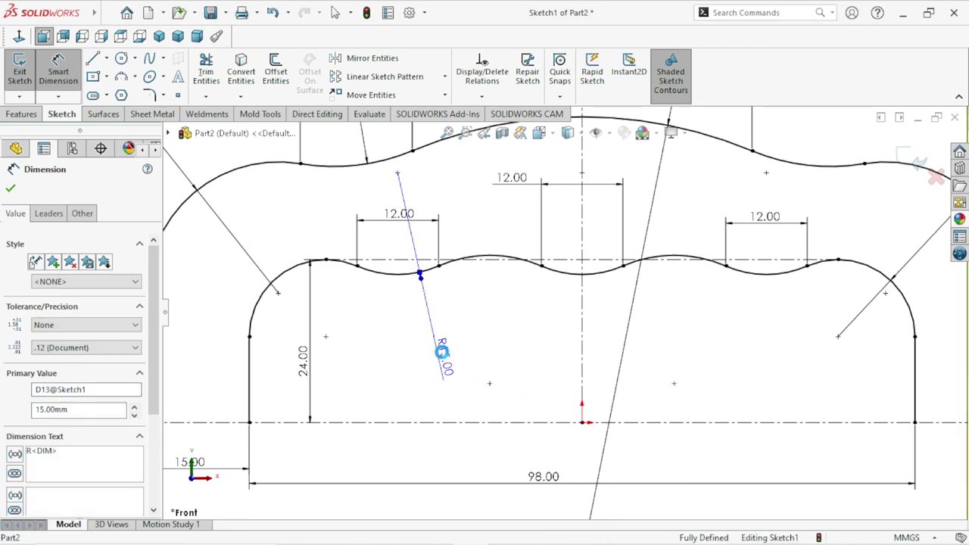
pyautogui.doubleClick(442, 350)
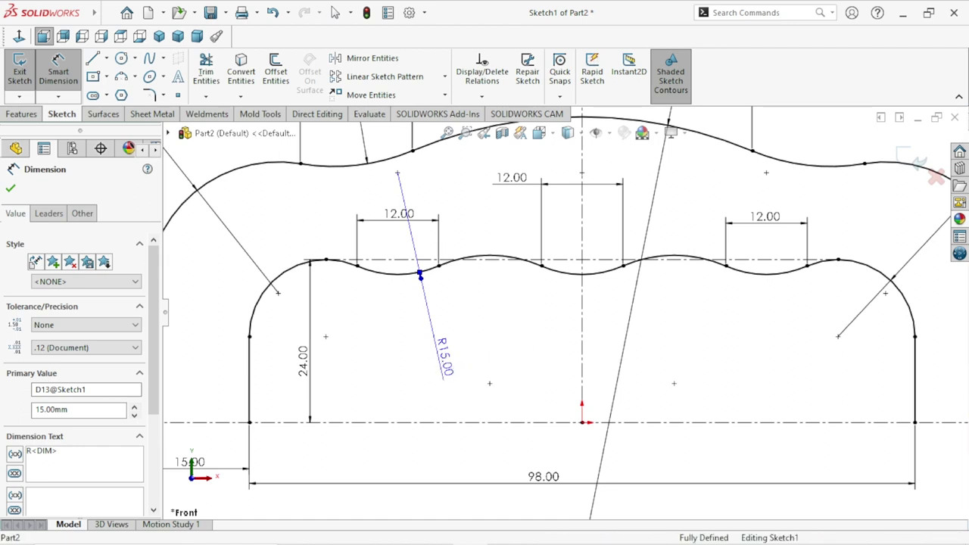
pyautogui.doubleClick(444, 357)
pyautogui.write('15')
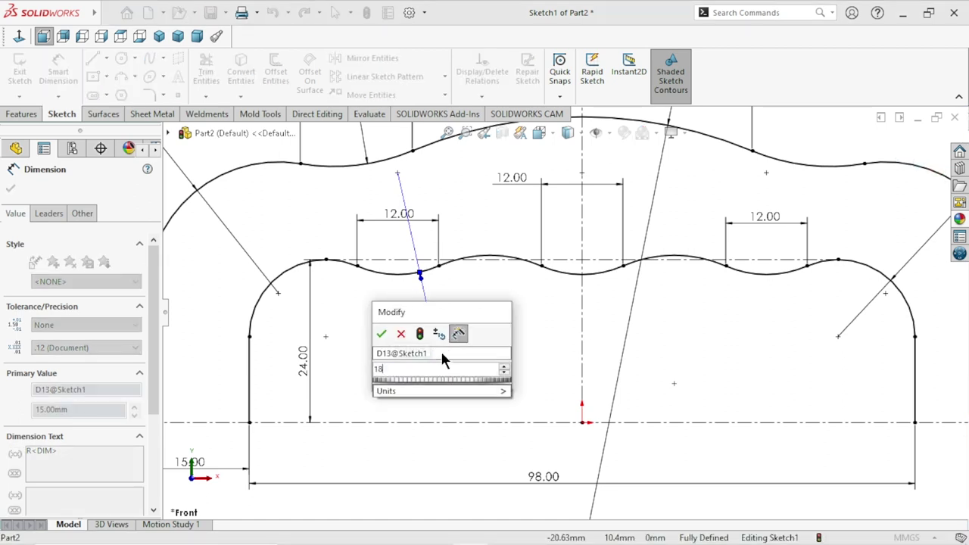
pyautogui.press('Return')
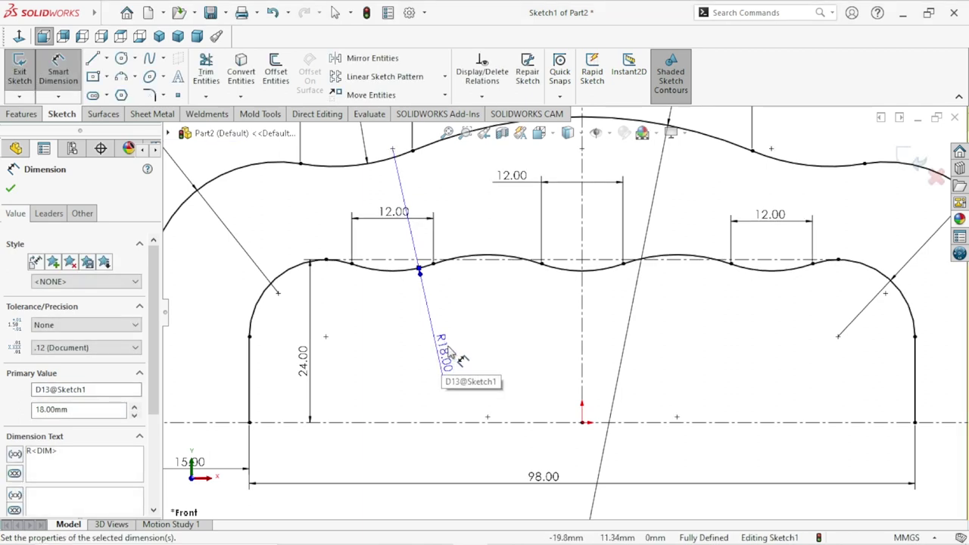
pyautogui.doubleClick(445, 354)
pyautogui.write('10')
pyautogui.press('Return')
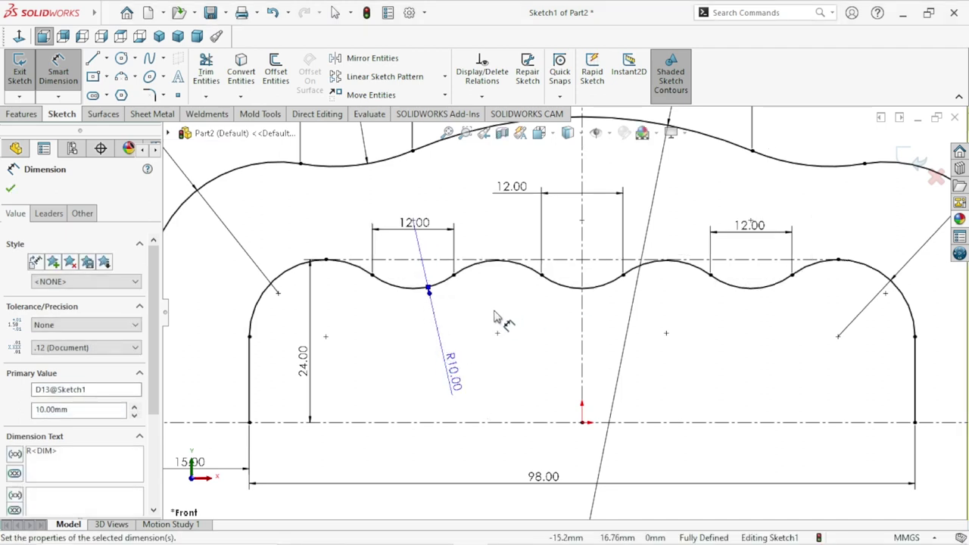
pyautogui.scroll(5, 570, 316)
pyautogui.scroll(-2, 612, 326)
pyautogui.scroll(-2, 612, 333)
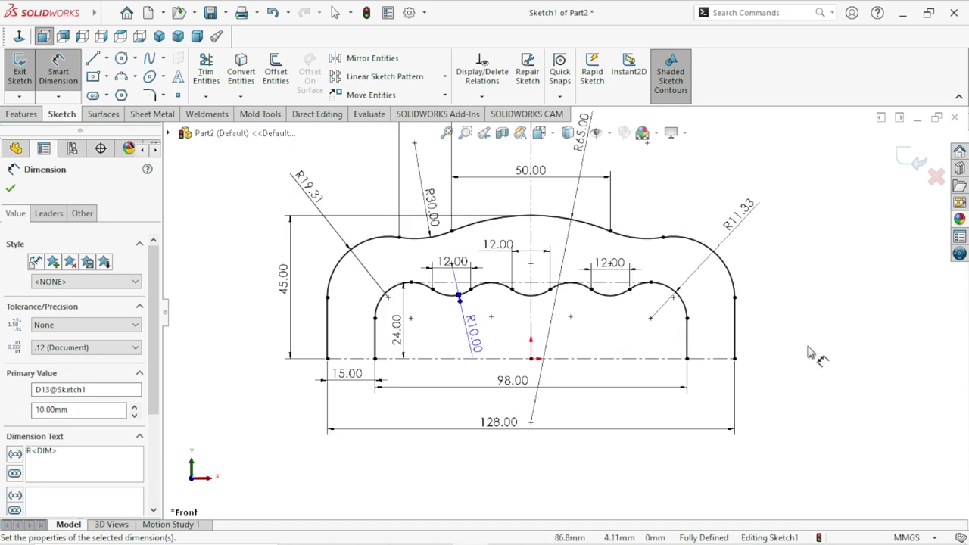
# Step: Edit the inner wave arc's radius dimension from R10.00 to R10.50
pyautogui.click(811, 354)
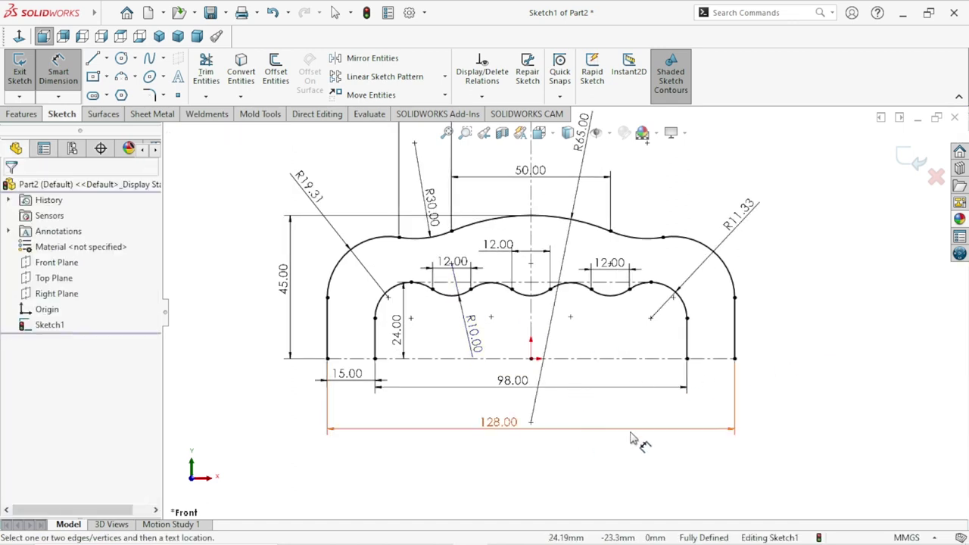
pyautogui.scroll(1, 590, 350)
pyautogui.scroll(1, 611, 317)
pyautogui.scroll(-3, 606, 307)
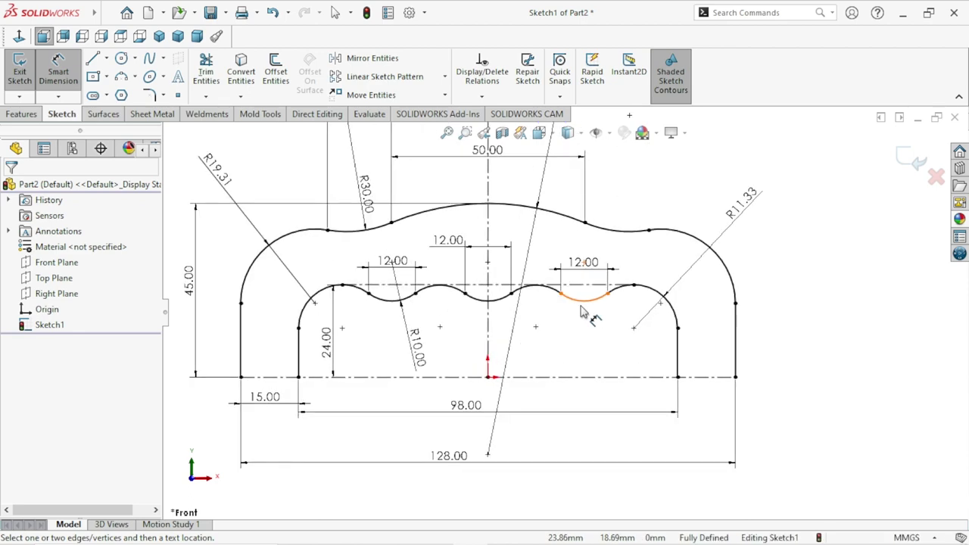
pyautogui.scroll(-1, 582, 333)
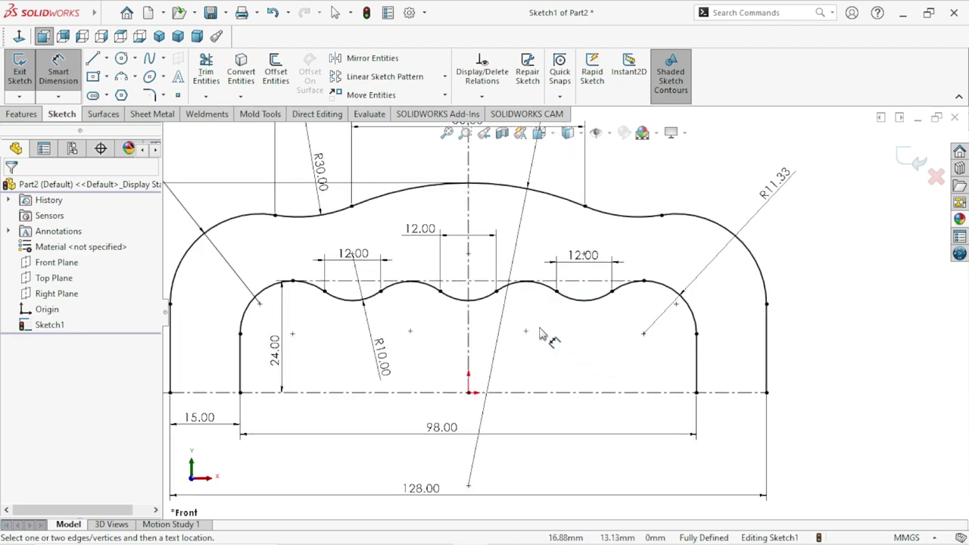
pyautogui.scroll(-4, 433, 311)
pyautogui.scroll(-2, 431, 312)
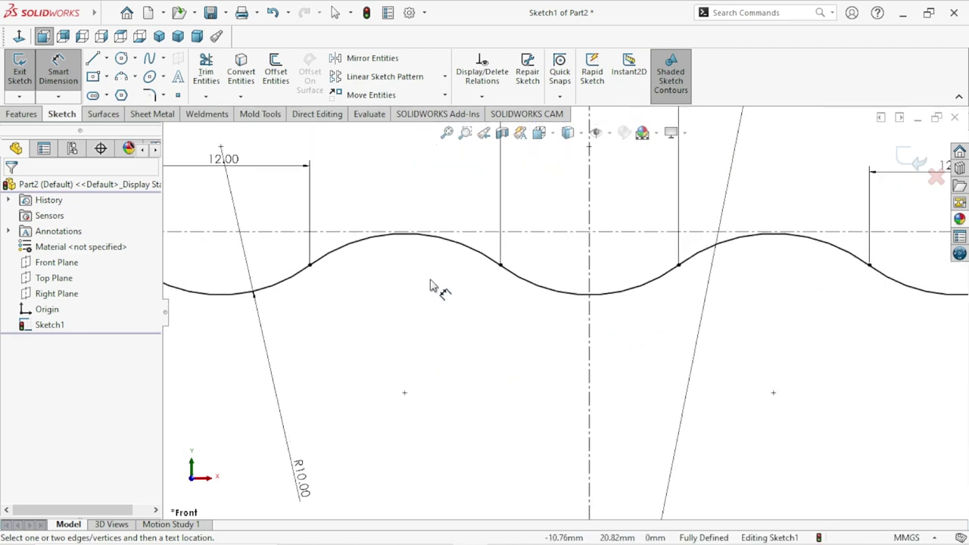
pyautogui.scroll(-2, 432, 283)
pyautogui.scroll(-1, 422, 240)
pyautogui.scroll(-2, 451, 221)
pyautogui.scroll(2, 529, 281)
pyautogui.scroll(2, 519, 320)
pyautogui.scroll(2, 519, 409)
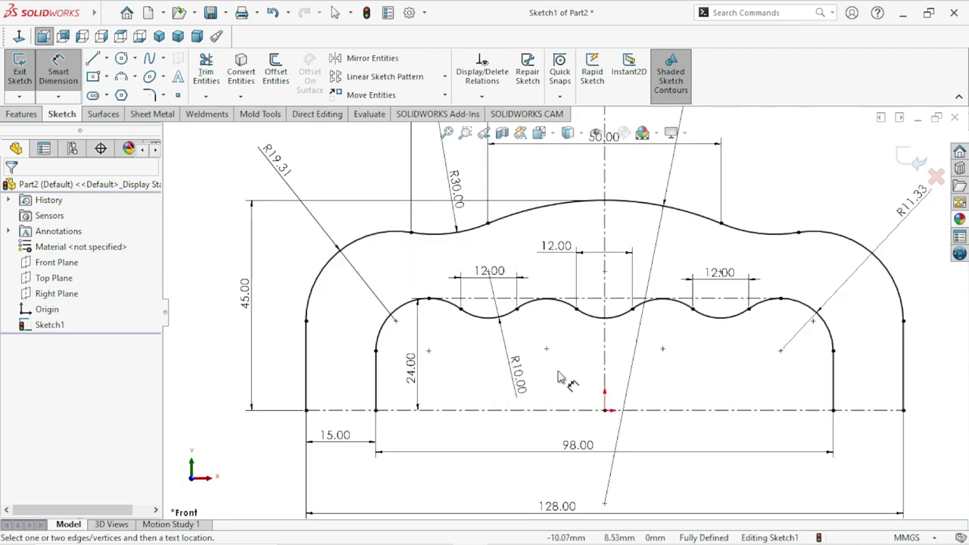
pyautogui.scroll(-1, 556, 379)
pyautogui.doubleClick(505, 371)
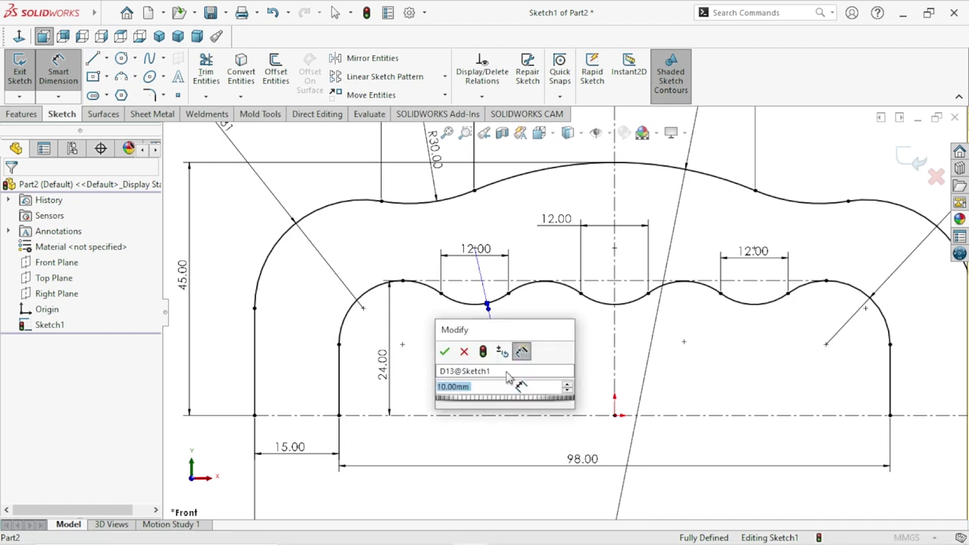
pyautogui.write('10.5')
pyautogui.press('Return')
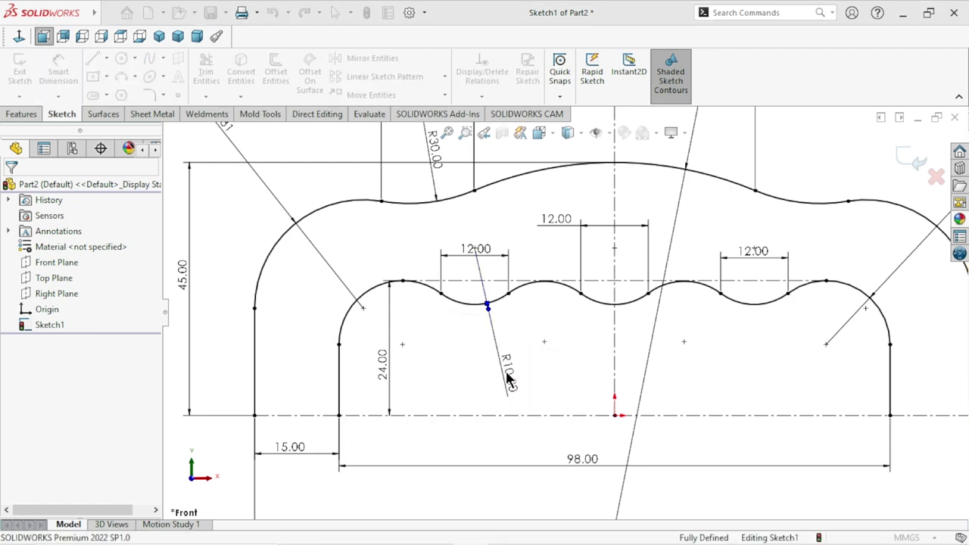
pyautogui.click(509, 381)
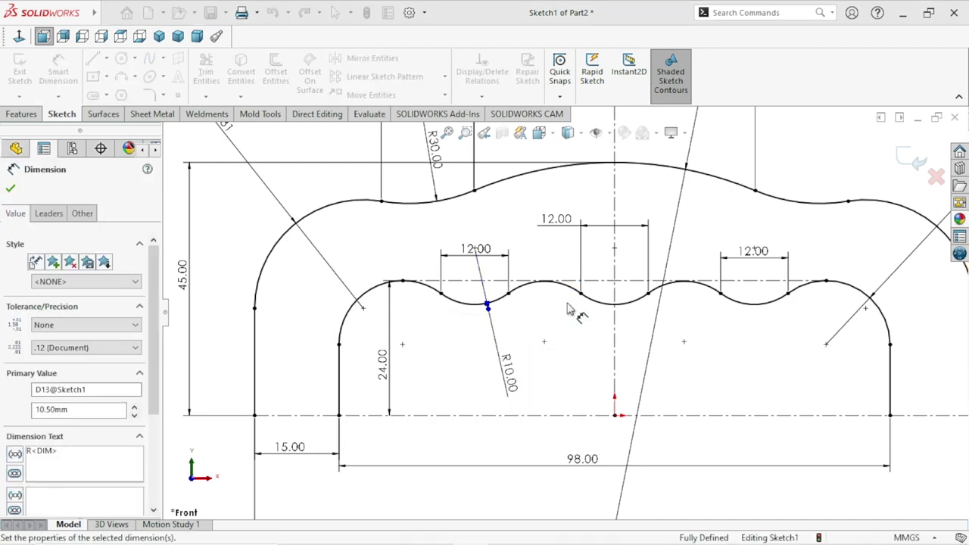
pyautogui.scroll(-2, 541, 287)
pyautogui.scroll(-2, 540, 288)
pyautogui.scroll(2, 659, 212)
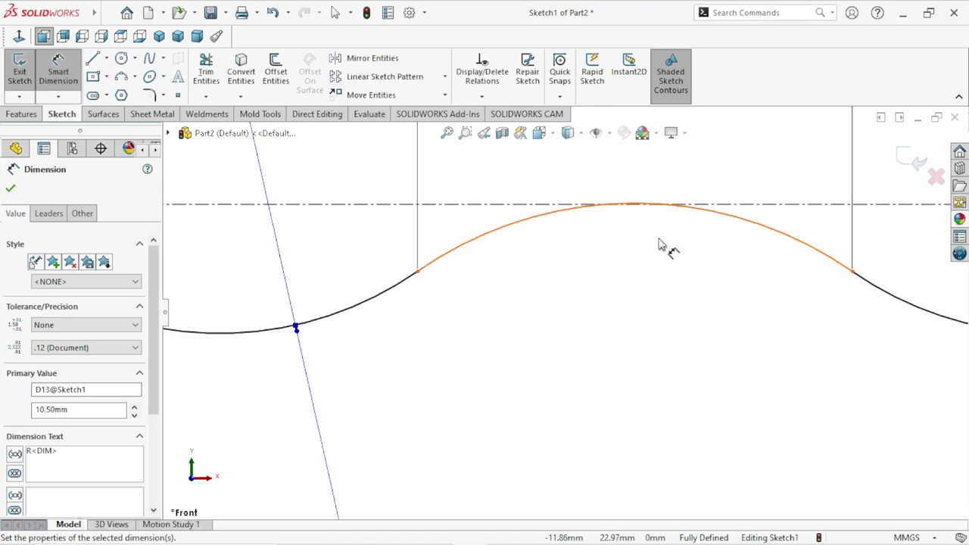
pyautogui.scroll(2, 660, 241)
pyautogui.scroll(2, 613, 291)
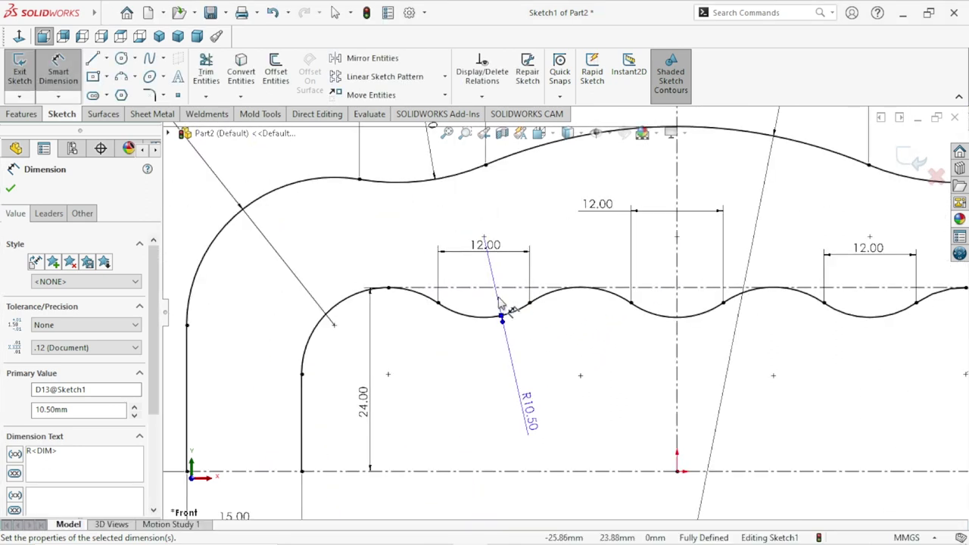
pyautogui.scroll(1, 564, 341)
pyautogui.scroll(-1, 573, 406)
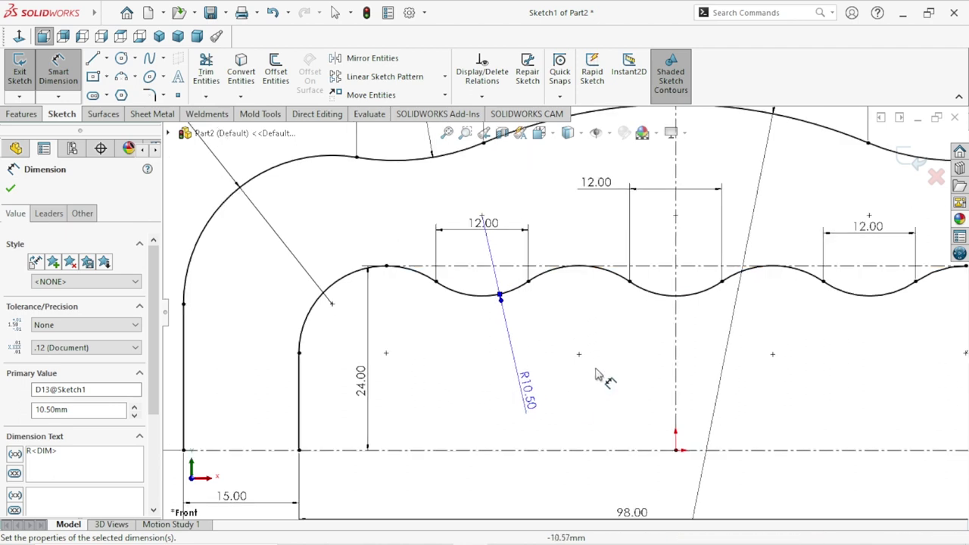
# Step: Delete the horizontal centerline across the wave tops, dropping the 24.00 height dimension and leaving the sketch under defined
pyautogui.click(657, 266)
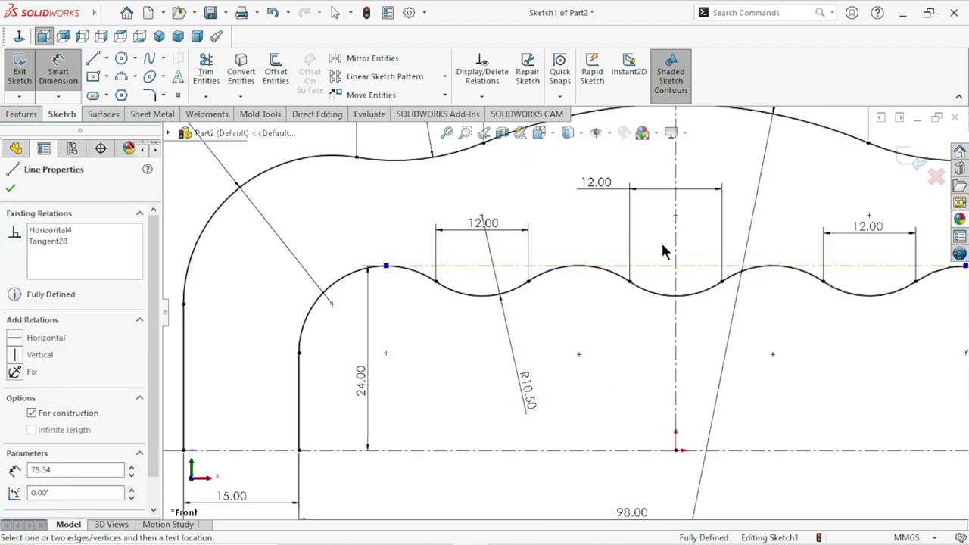
pyautogui.press('Delete')
pyautogui.click(424, 267)
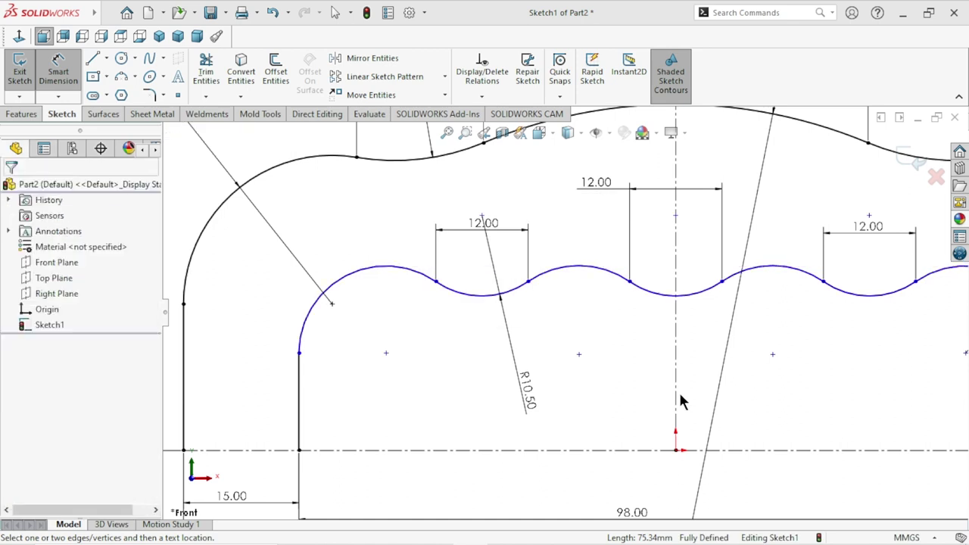
pyautogui.scroll(3, 633, 391)
pyautogui.scroll(2, 657, 378)
pyautogui.scroll(-2, 657, 379)
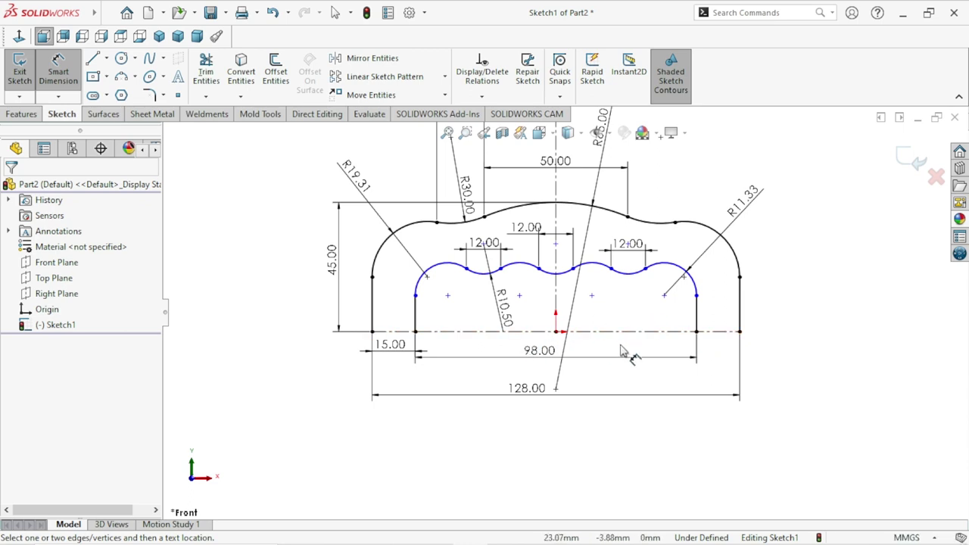
pyautogui.scroll(-2, 598, 333)
pyautogui.scroll(2, 590, 326)
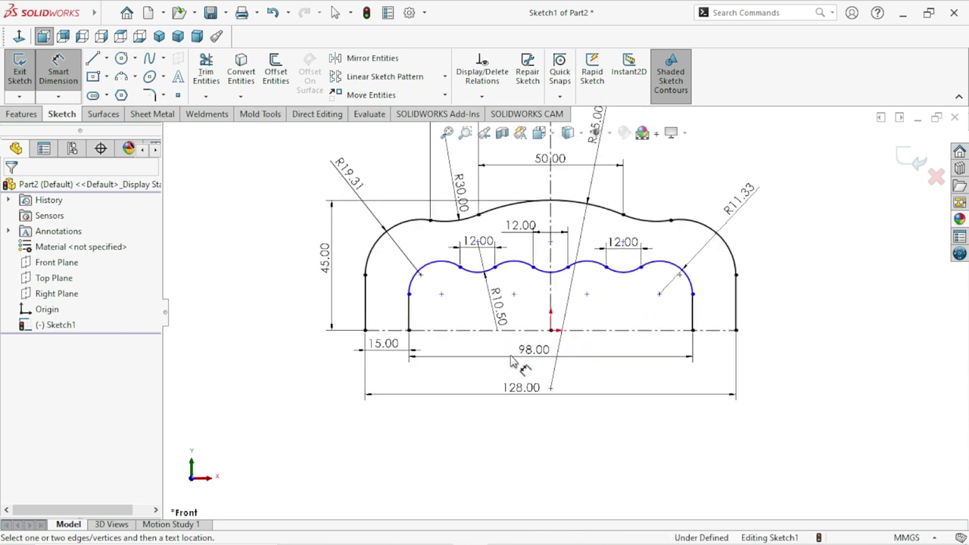
pyautogui.scroll(1, 613, 379)
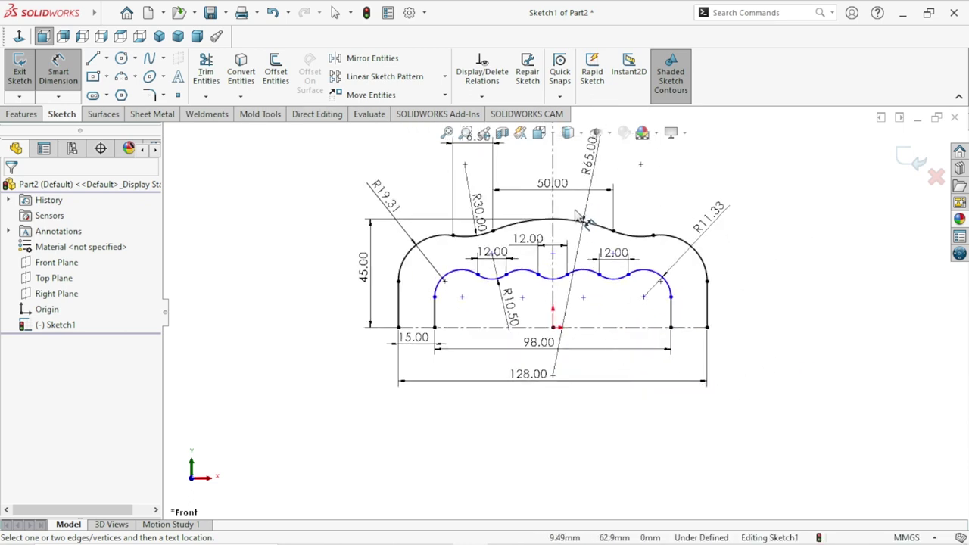
pyautogui.press('f')
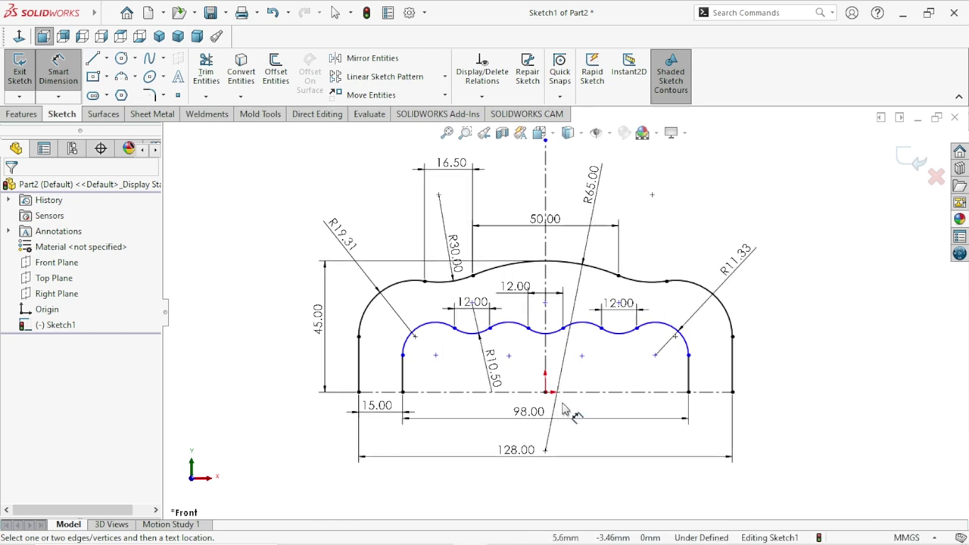
pyautogui.scroll(-1, 567, 405)
pyautogui.scroll(1, 575, 401)
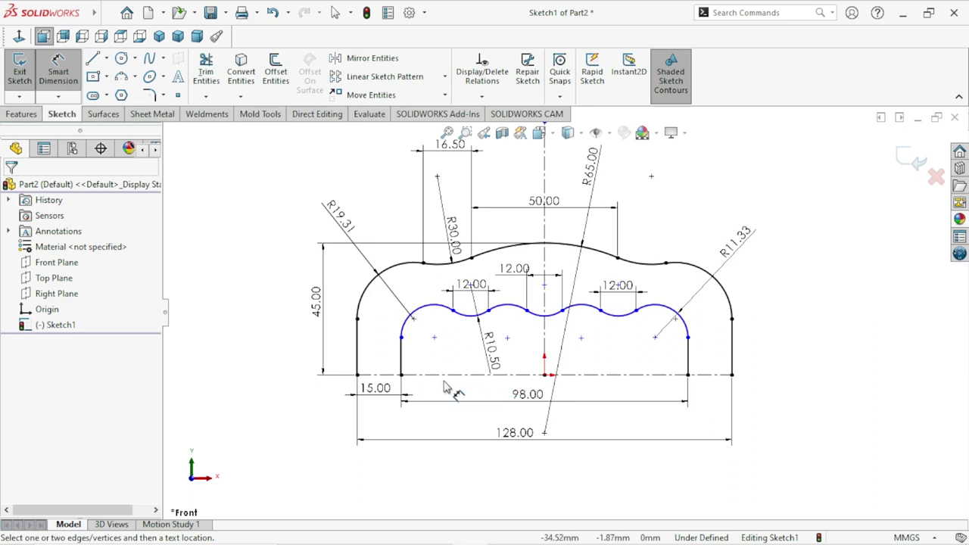
# Step: Dimension the left inner arc top 24.00 mm above the centerline
pyautogui.scroll(-1, 447, 387)
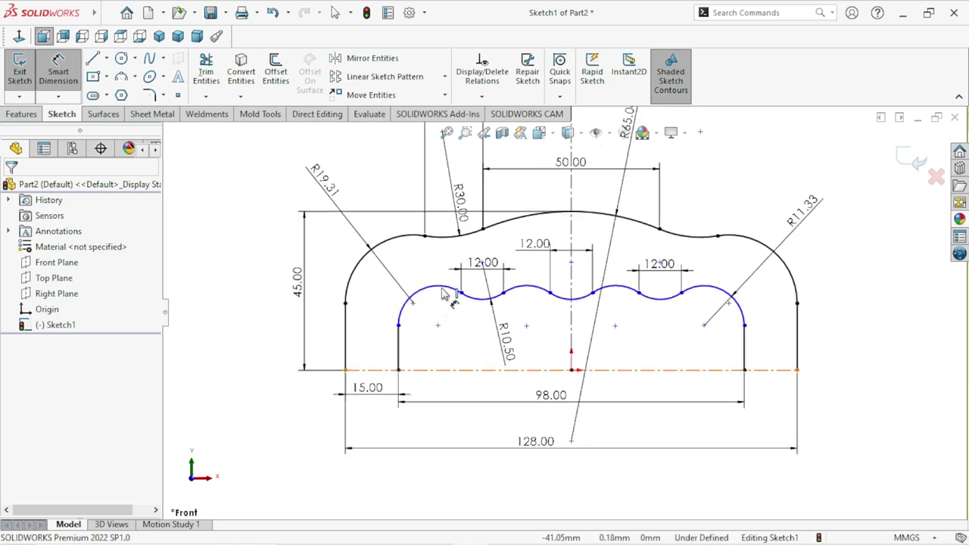
pyautogui.click(446, 369)
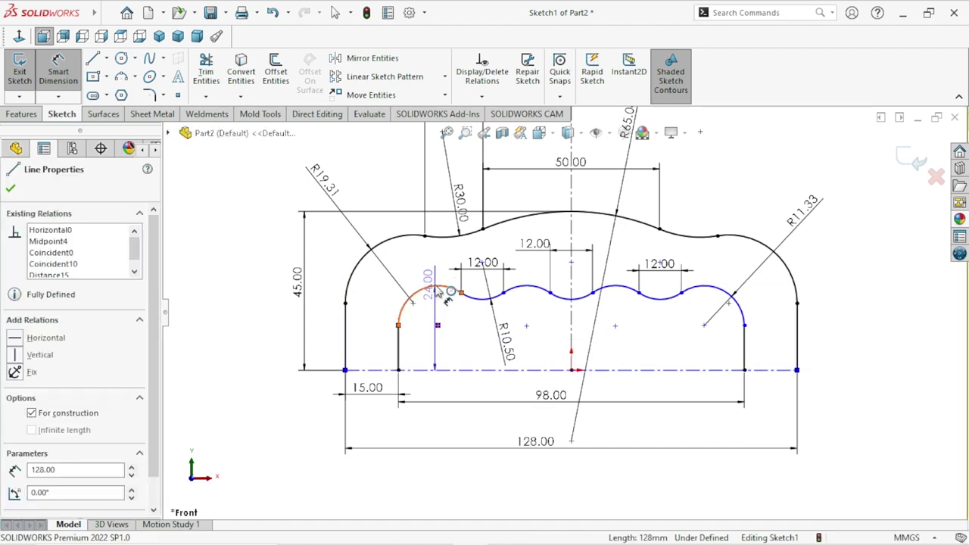
pyautogui.click(439, 292)
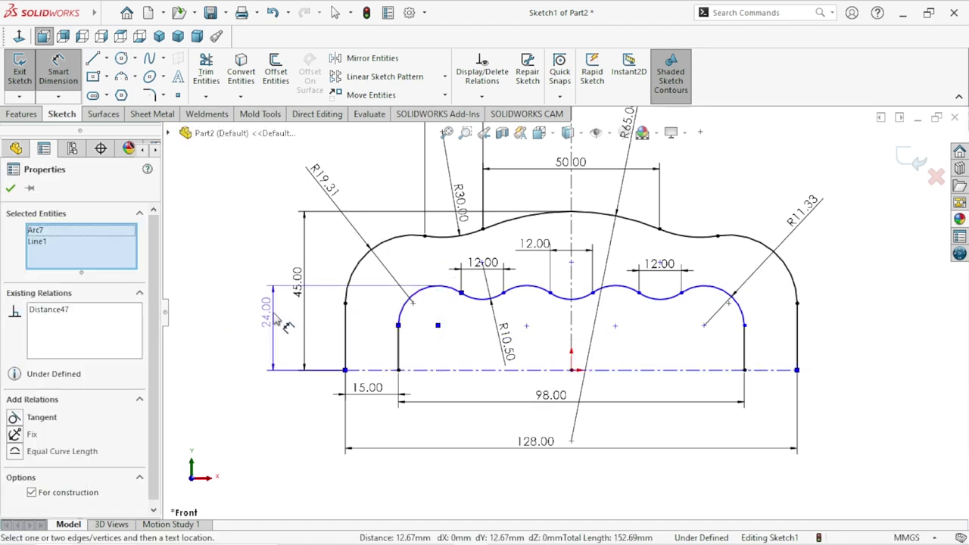
pyautogui.click(278, 322)
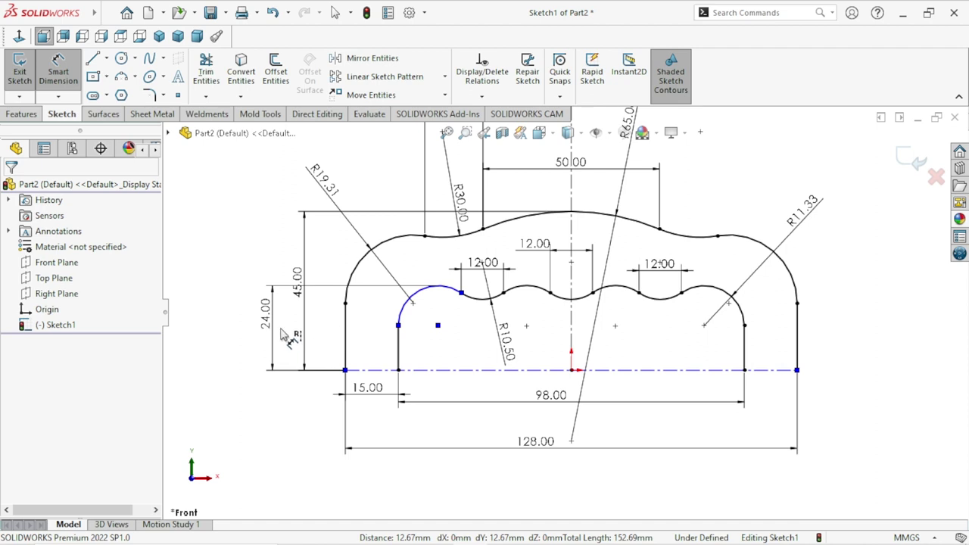
pyautogui.click(281, 336)
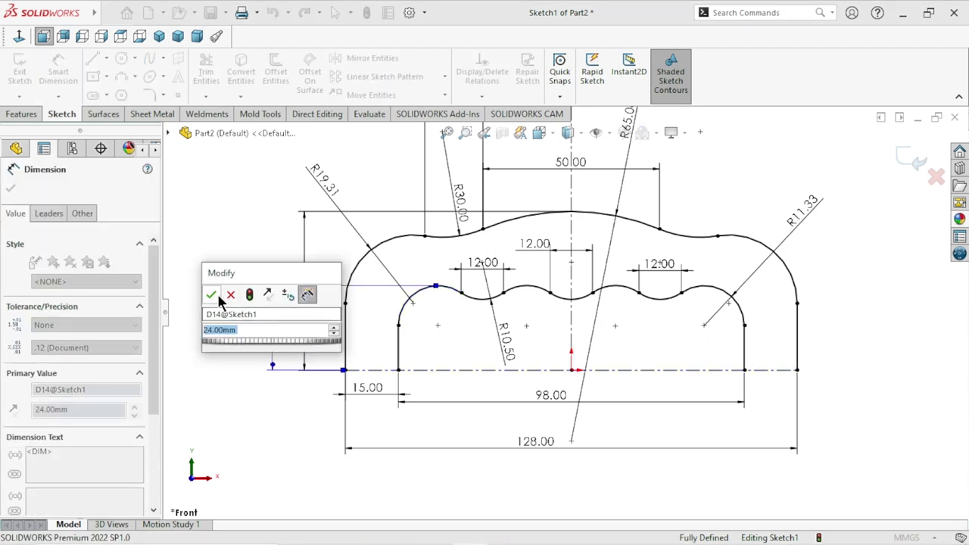
pyautogui.press('Return')
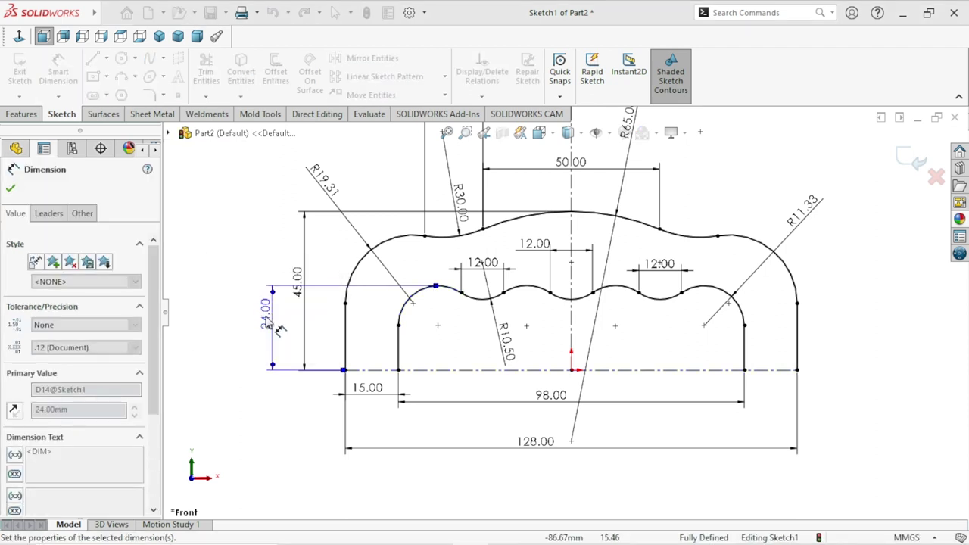
pyautogui.moveTo(267, 319); pyautogui.dragTo(317, 321)
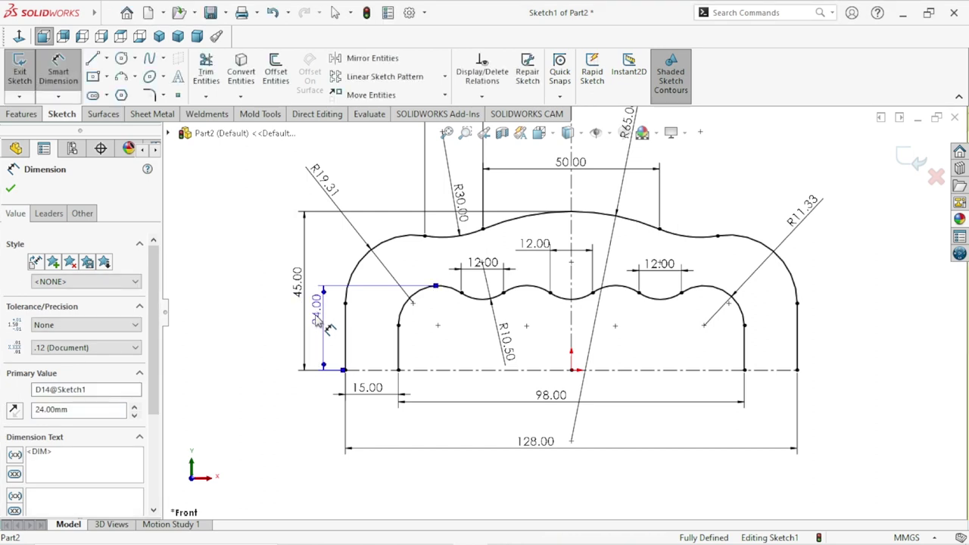
pyautogui.click(676, 484)
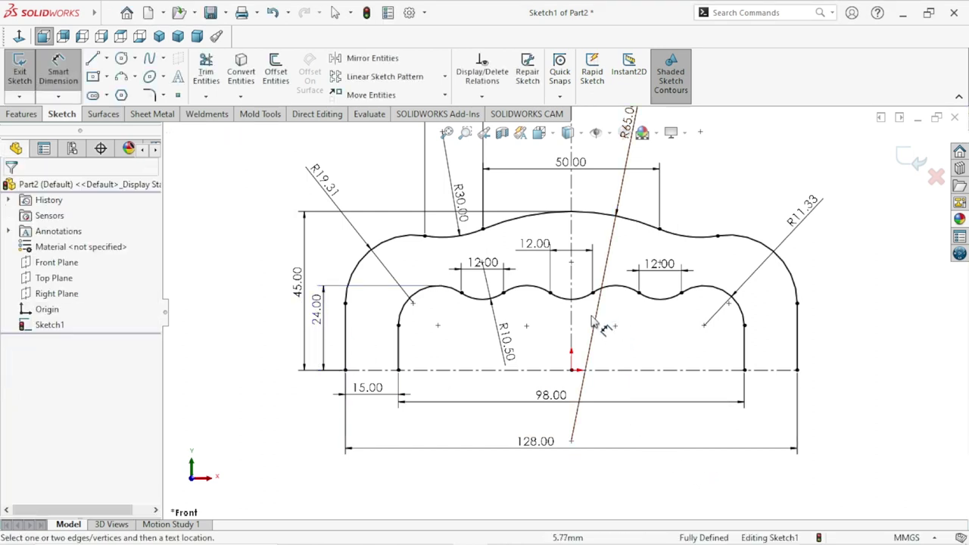
# Step: Change the wavy arc radius from R10.50 to R10.00
pyautogui.scroll(-2, 606, 333)
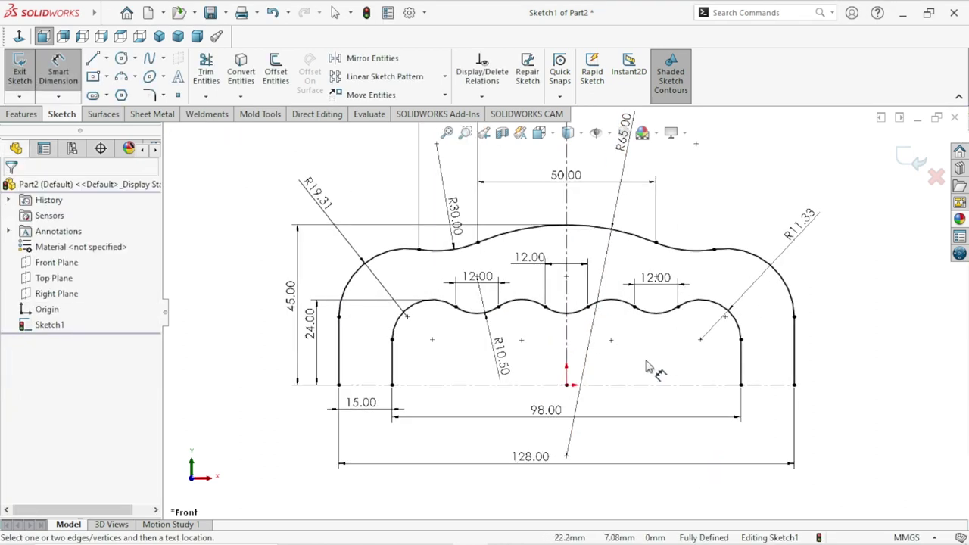
pyautogui.scroll(-1, 552, 350)
pyautogui.scroll(-2, 566, 352)
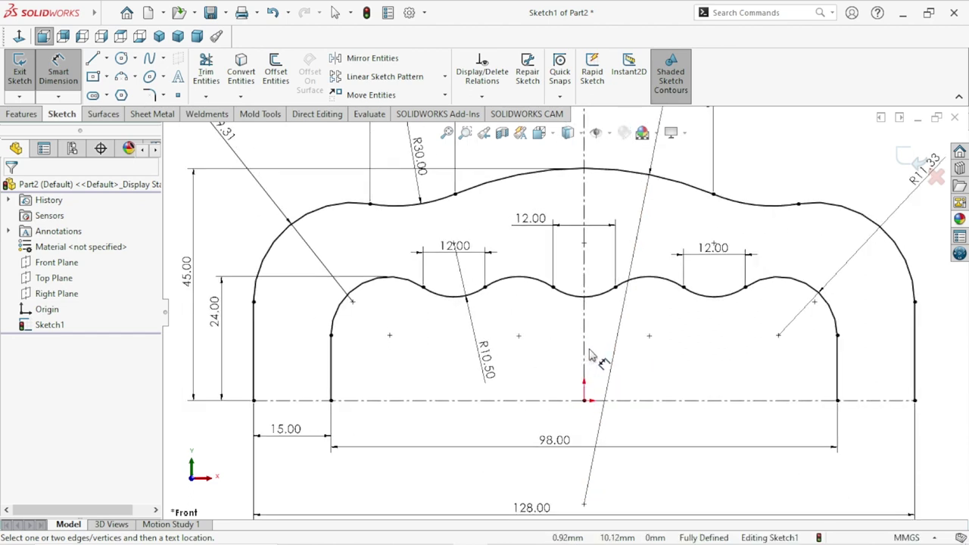
pyautogui.scroll(-1, 574, 348)
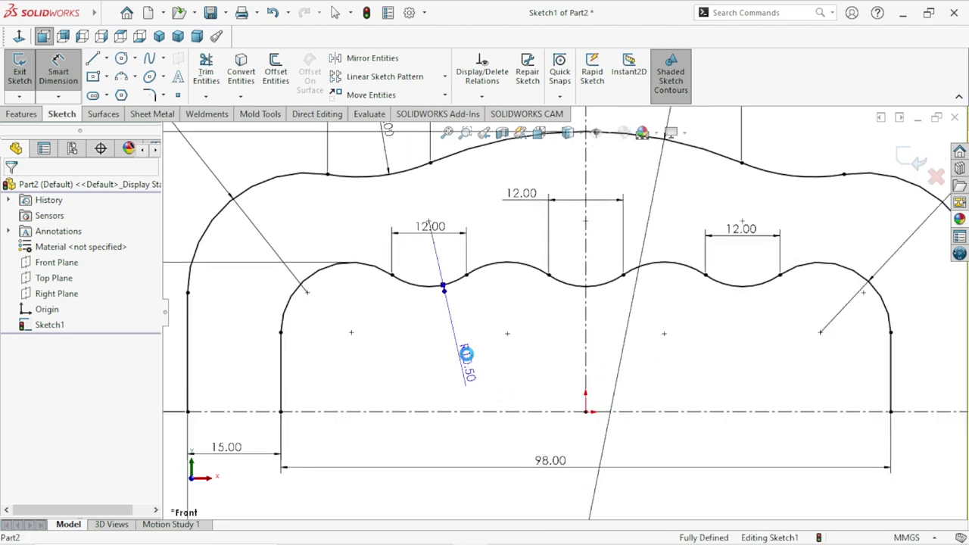
pyautogui.doubleClick(462, 350)
pyautogui.write('10')
pyautogui.press('Return')
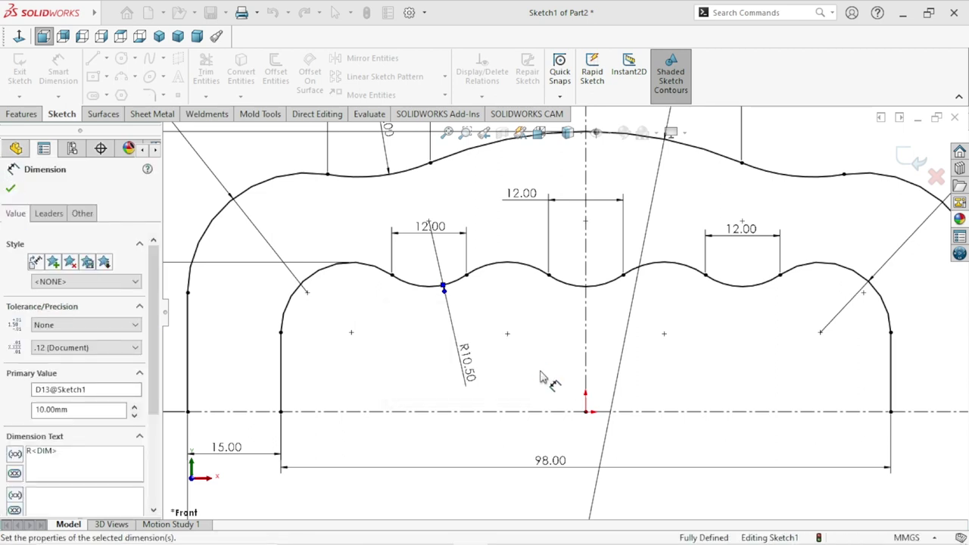
pyautogui.scroll(2, 542, 373)
pyautogui.scroll(1, 551, 367)
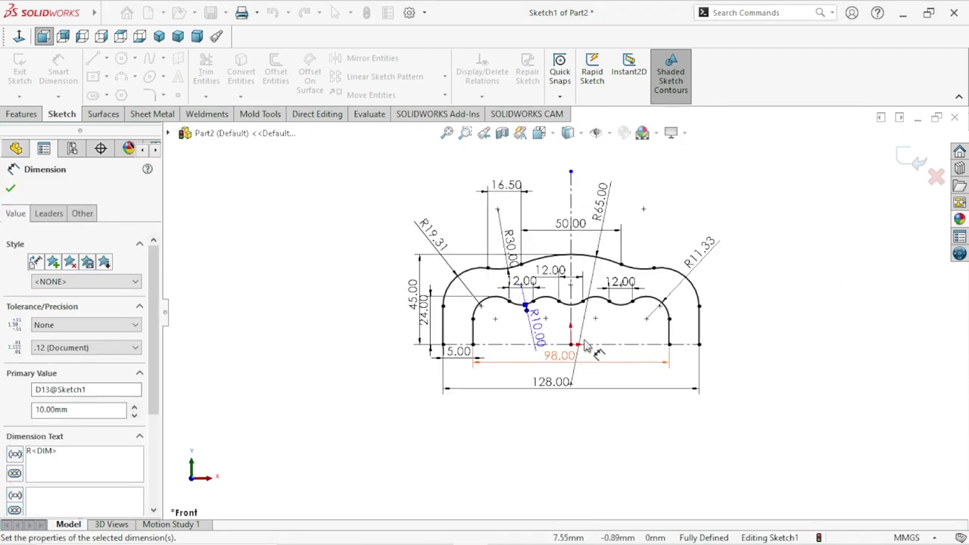
pyautogui.scroll(1, 583, 346)
pyautogui.scroll(-1, 582, 347)
pyautogui.press('Escape')
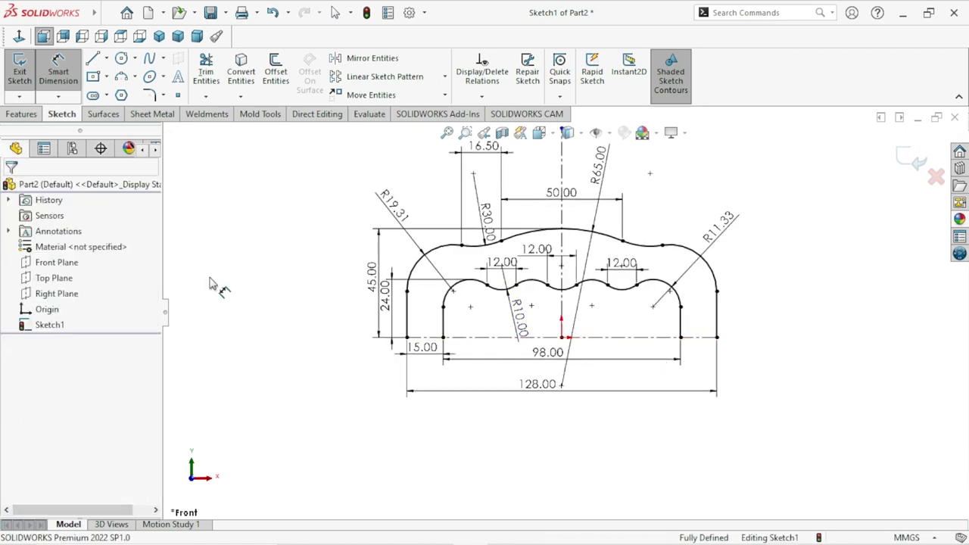
# Step: Draw the two 15 mm bottom lines closing both ends of the handle profile
pyautogui.click(94, 59)
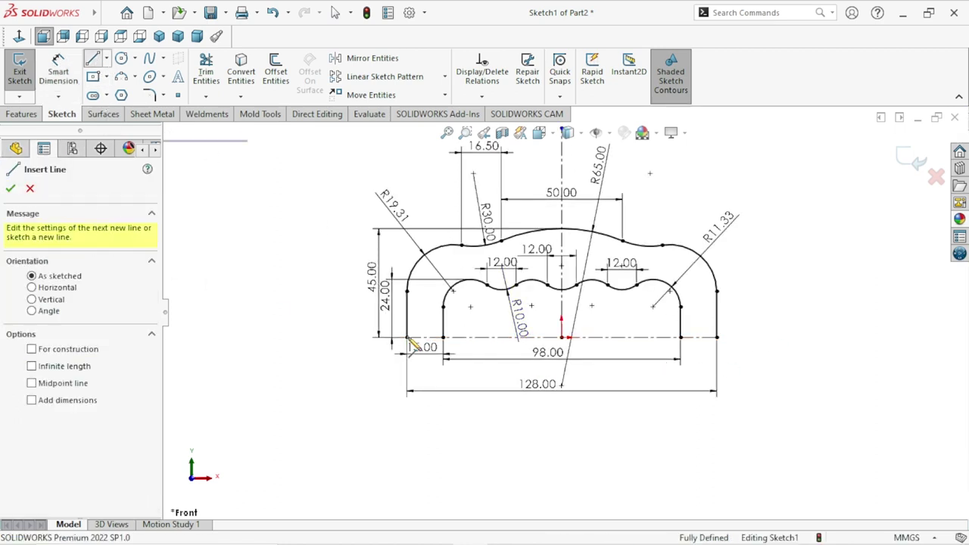
pyautogui.click(444, 337)
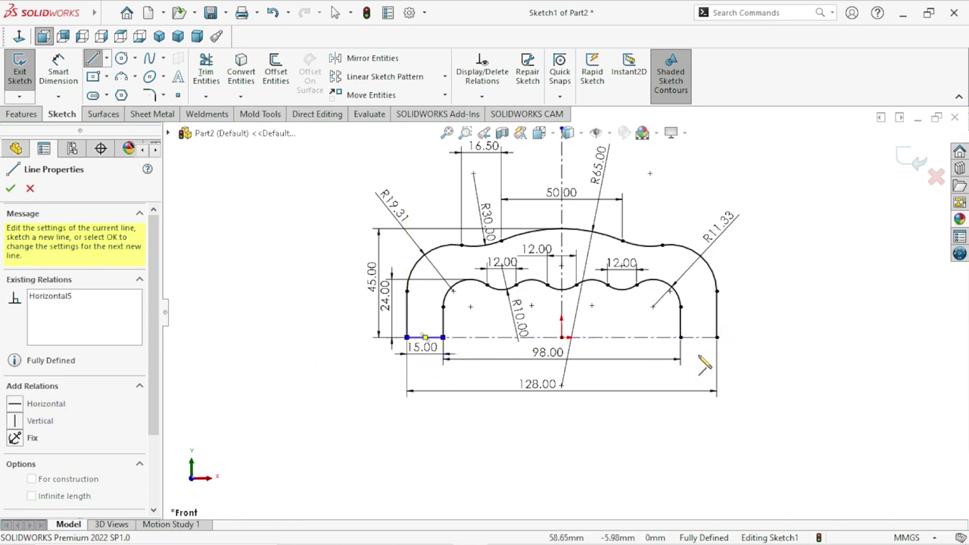
pyautogui.click(680, 338)
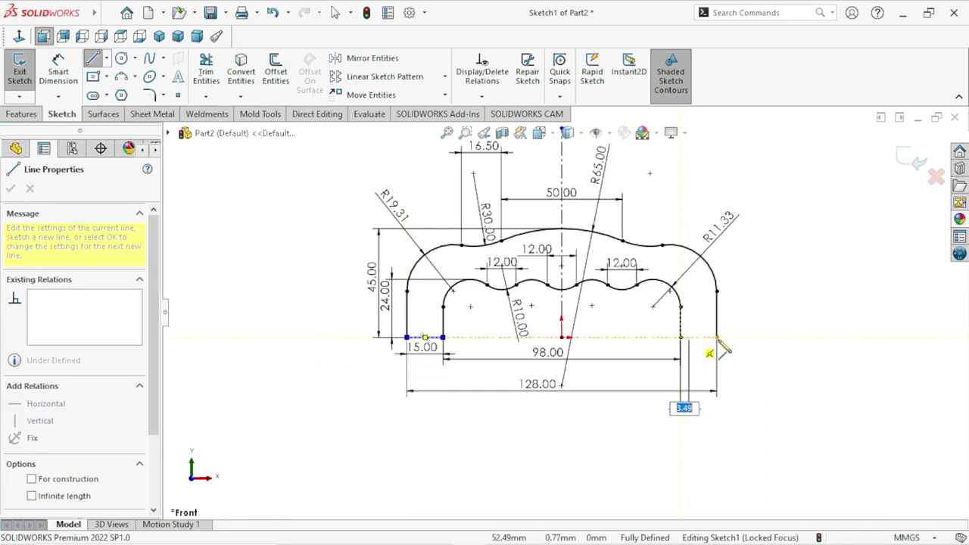
pyautogui.press('Return')
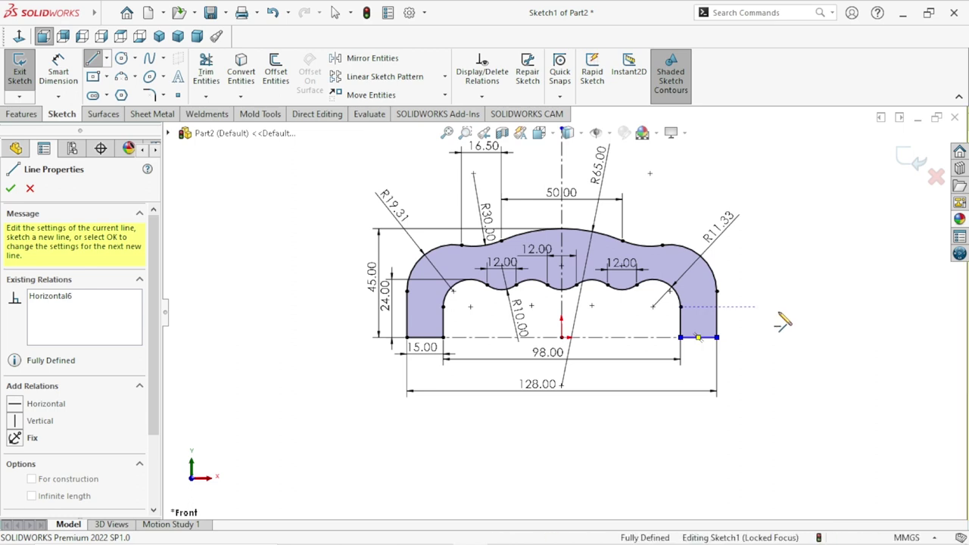
pyautogui.rightClick(776, 306)
pyautogui.click(766, 318)
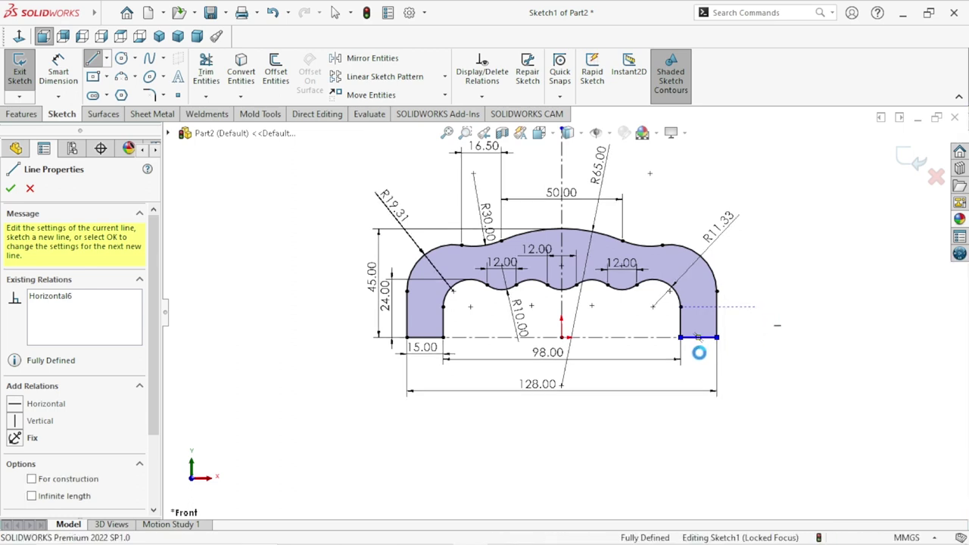
pyautogui.scroll(2, 569, 333)
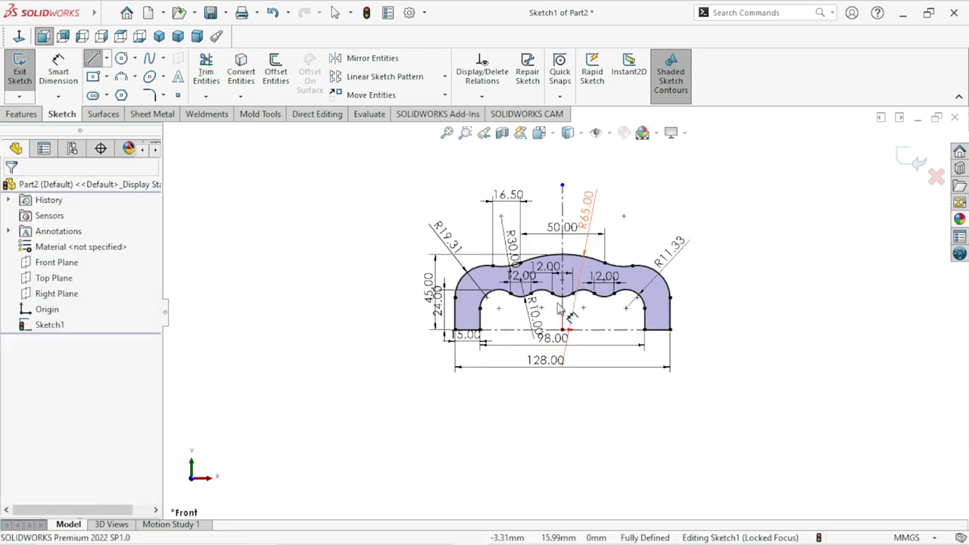
pyautogui.scroll(1, 594, 301)
pyautogui.press('Escape')
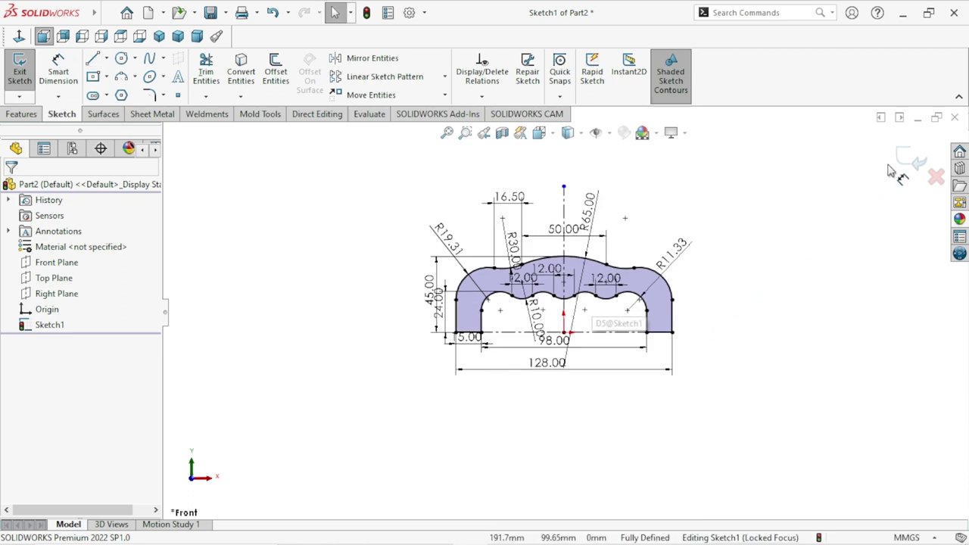
pyautogui.click(22, 114)
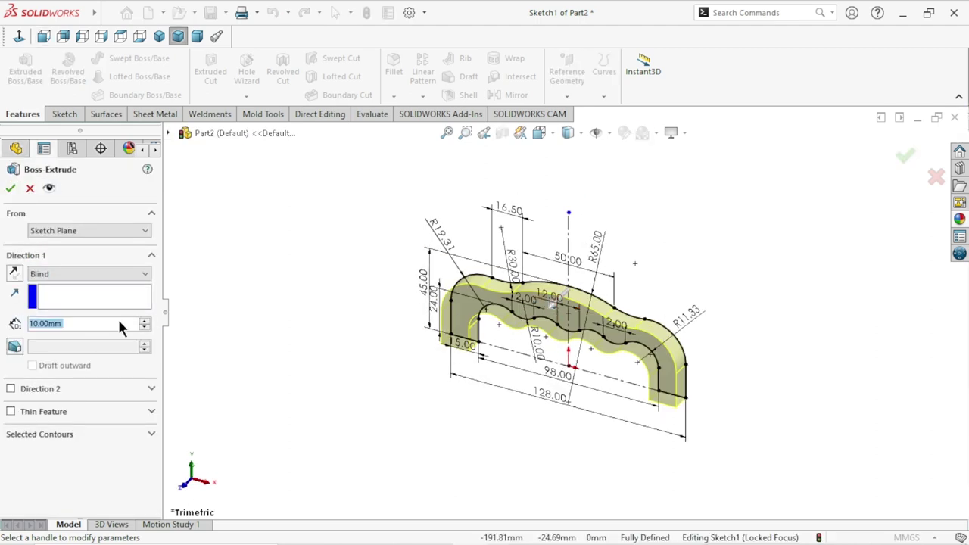
# Step: Extrude the handle profile 15 mm with a Mid Plane end condition
pyautogui.click(57, 271)
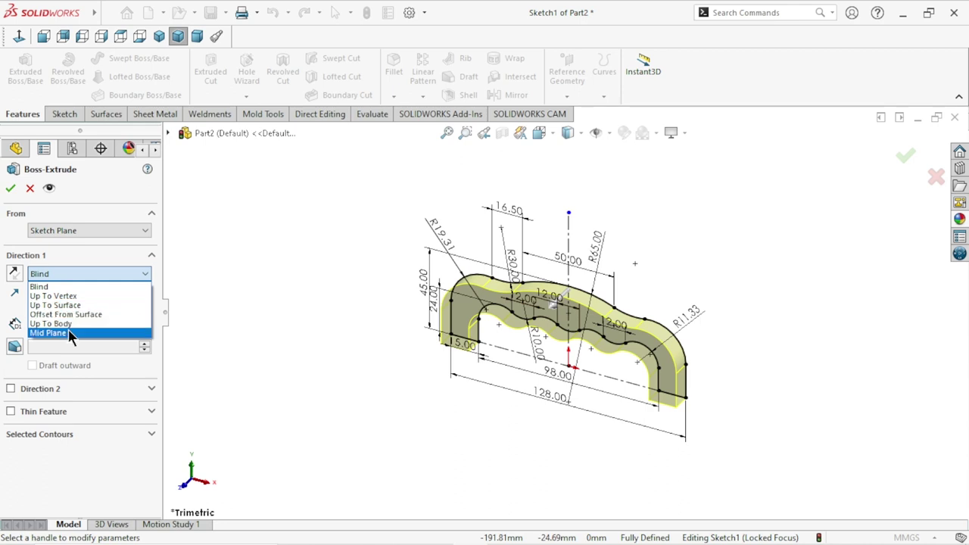
pyautogui.click(69, 333)
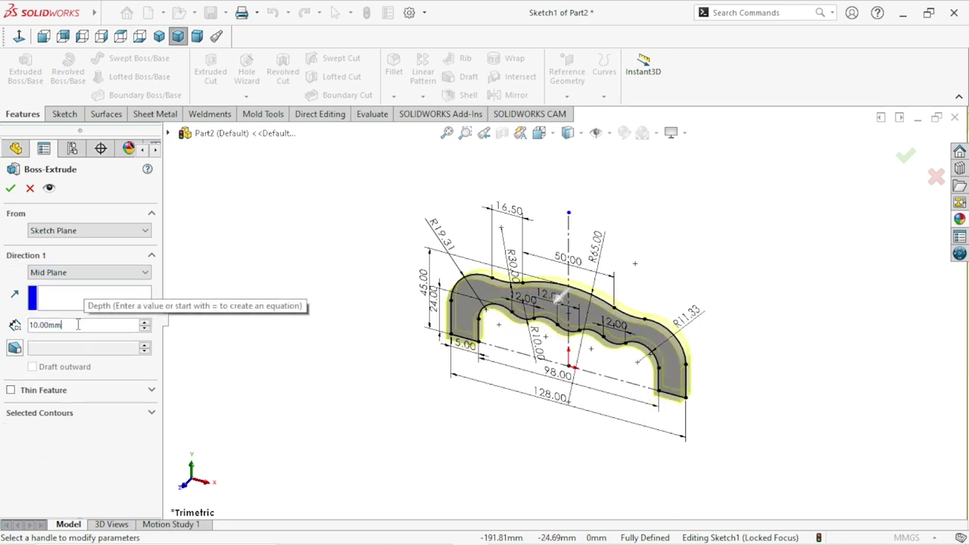
pyautogui.write('15')
pyautogui.press('Return')
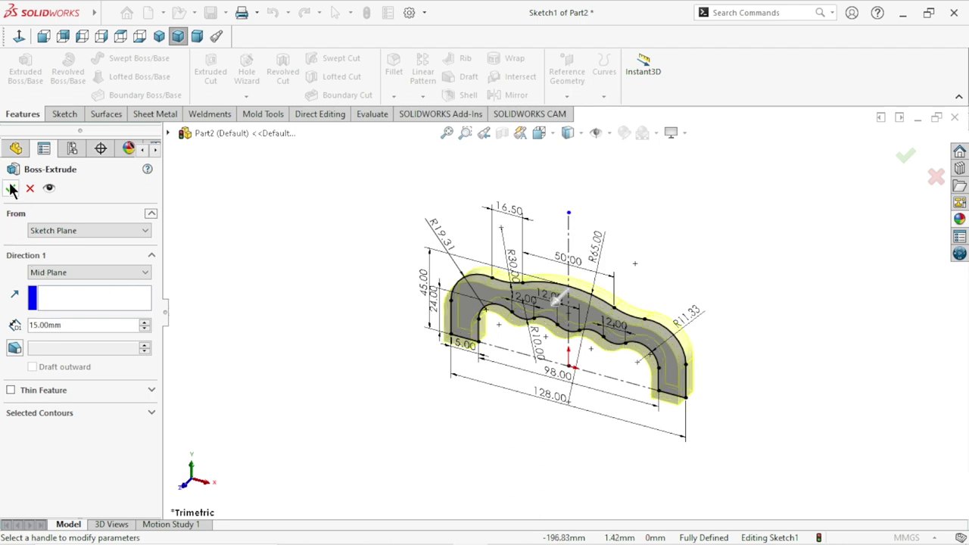
pyautogui.click(11, 190)
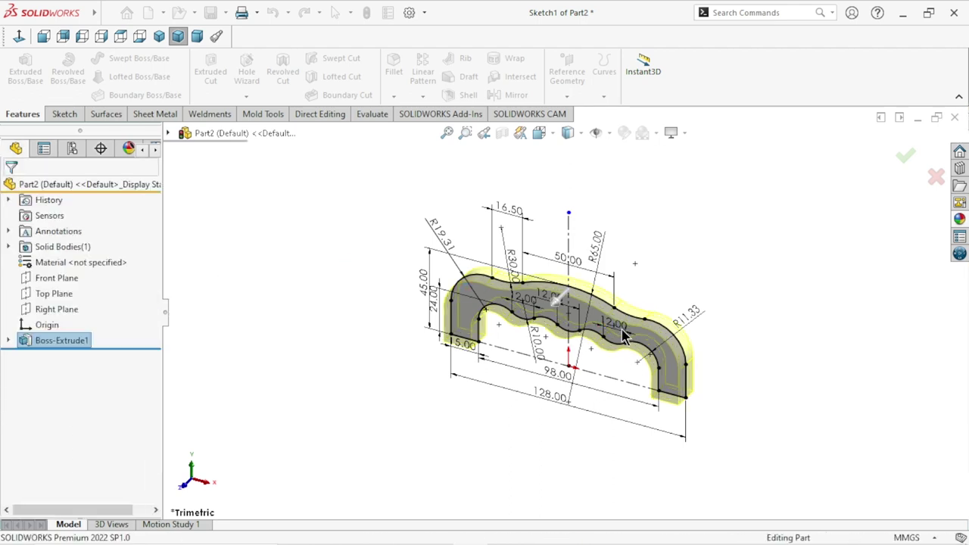
pyautogui.scroll(-5, 619, 326)
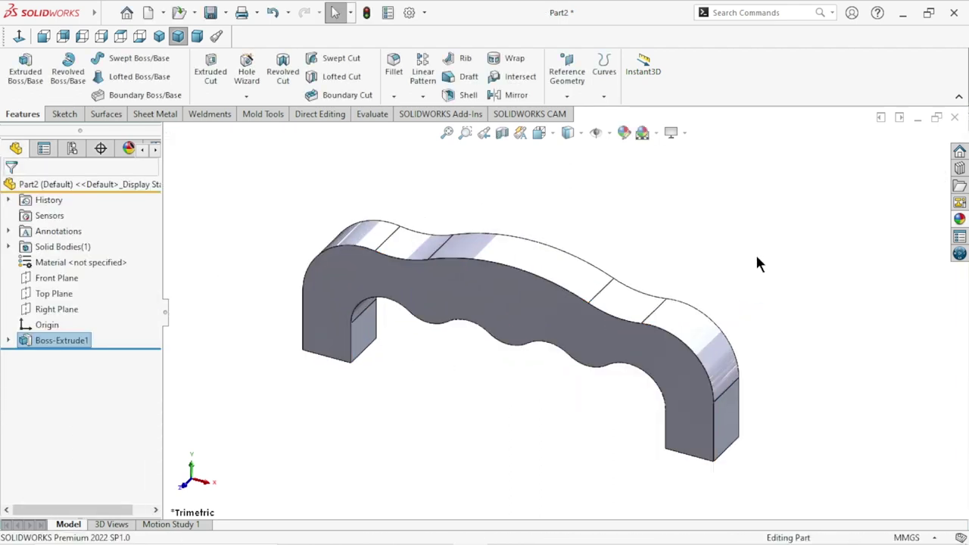
pyautogui.moveTo(754, 261); pyautogui.dragTo(529, 324, button='middle')
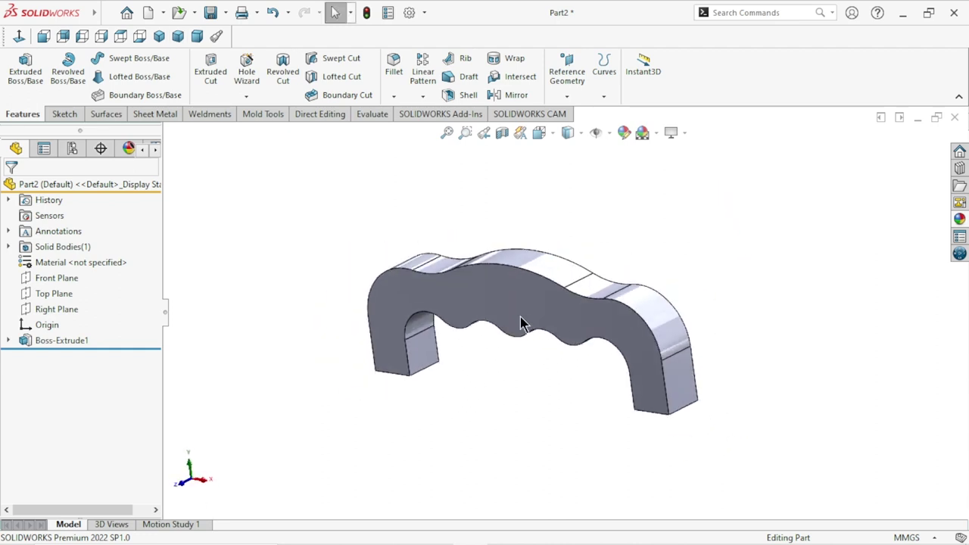
pyautogui.click(558, 307)
# Step: Sketch on the front face and try an inward outline offset, then undo it
pyautogui.click(584, 274)
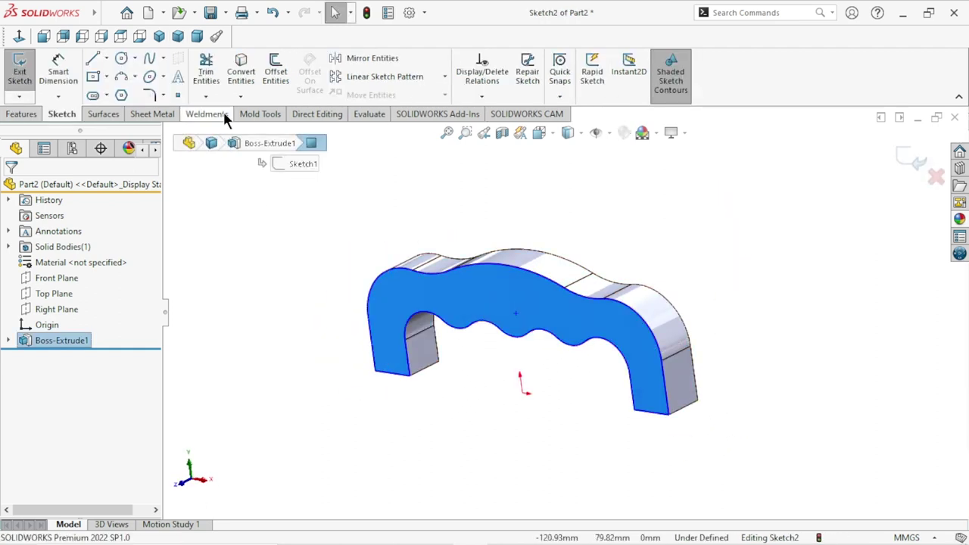
pyautogui.click(275, 72)
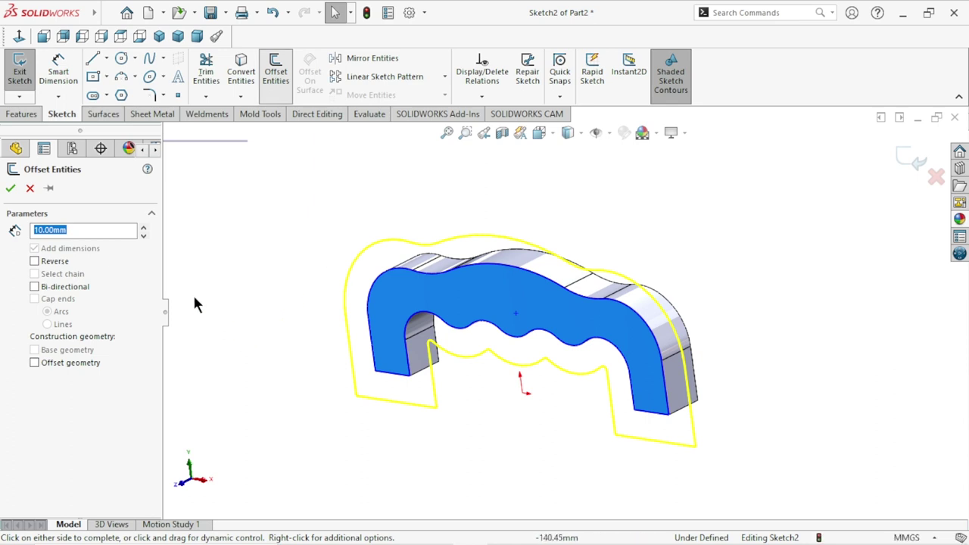
pyautogui.click(34, 261)
pyautogui.write('4')
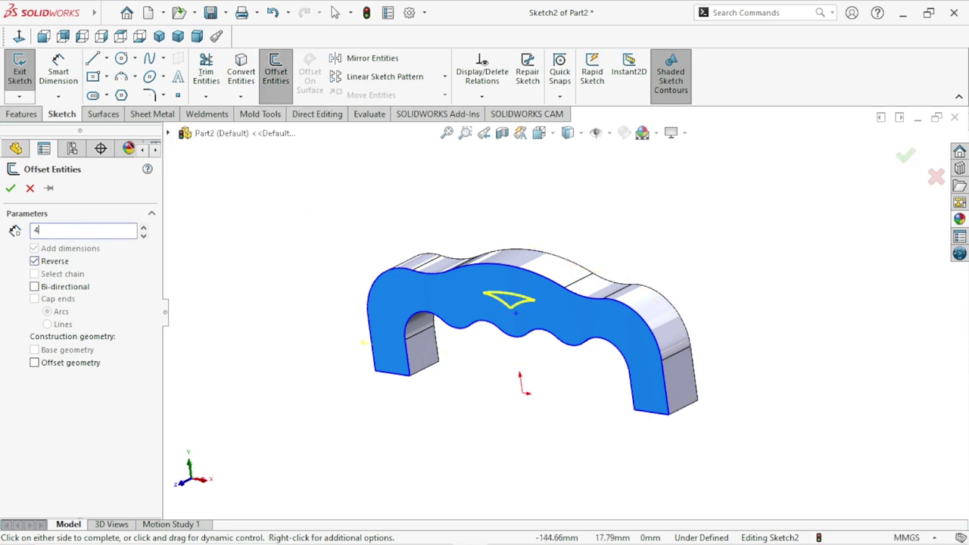
pyautogui.press('Return')
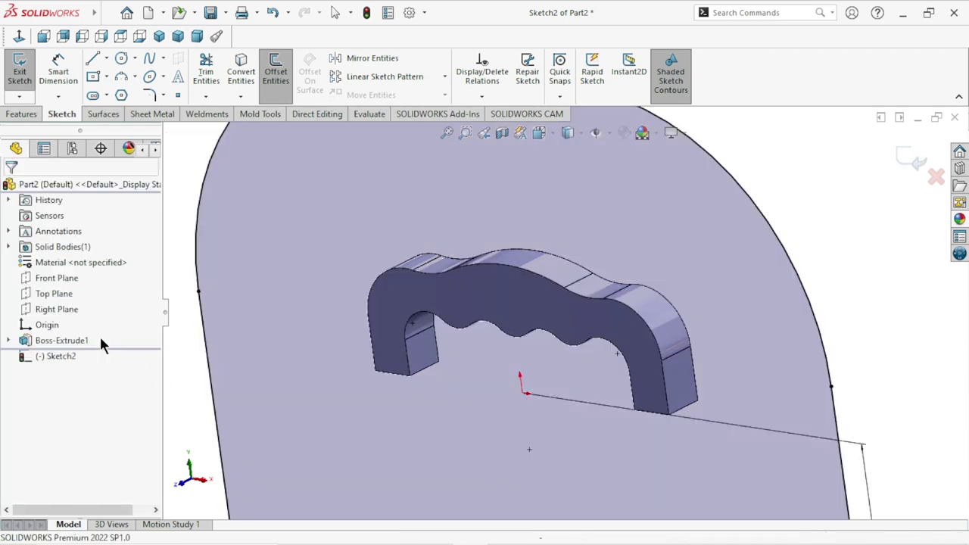
pyautogui.press('f')
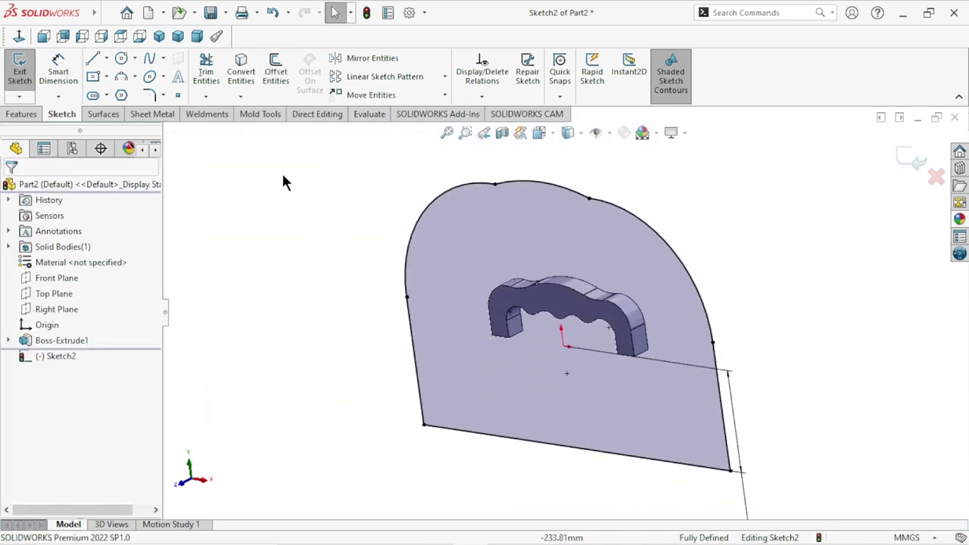
pyautogui.click(273, 14)
# Step: Offset the face outline 4 mm inward with Reverse checked
pyautogui.click(277, 84)
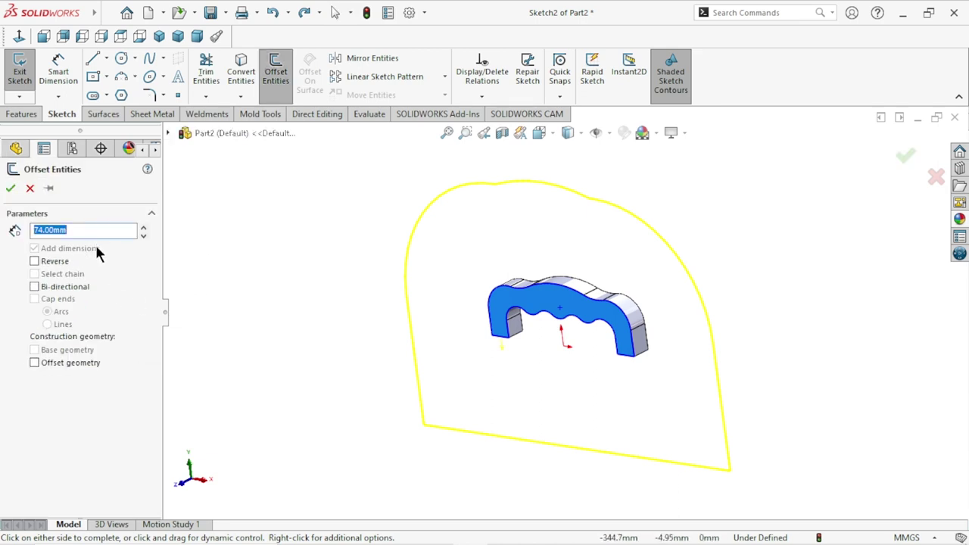
pyautogui.write('4')
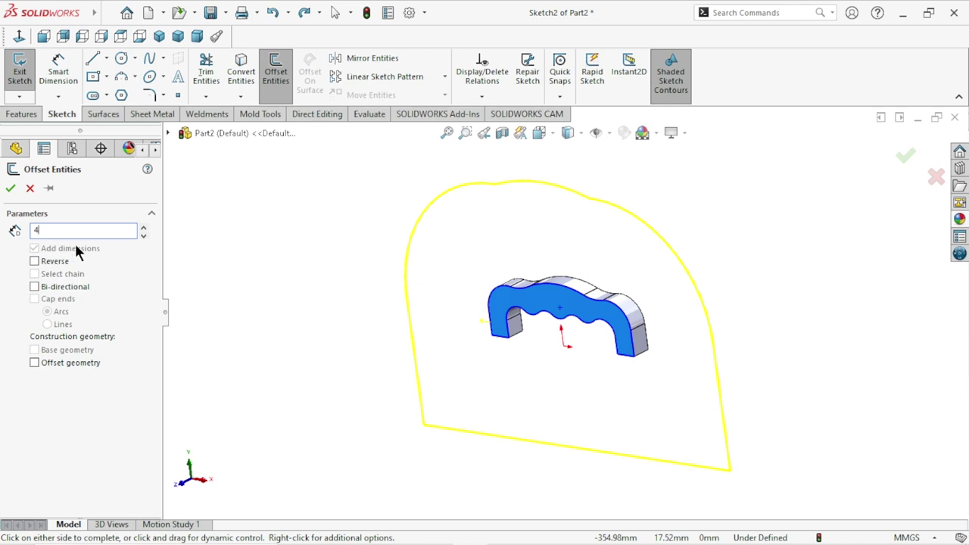
pyautogui.press('Return')
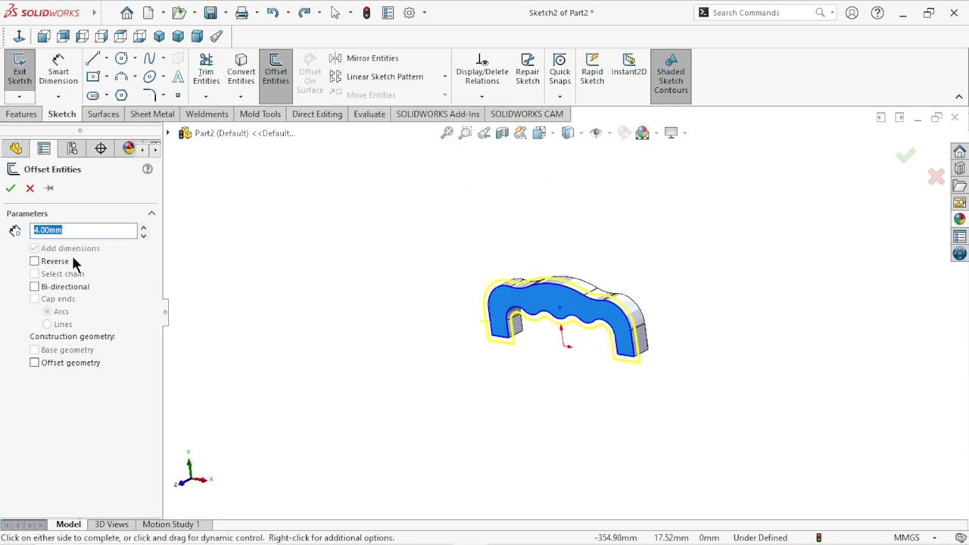
pyautogui.click(35, 261)
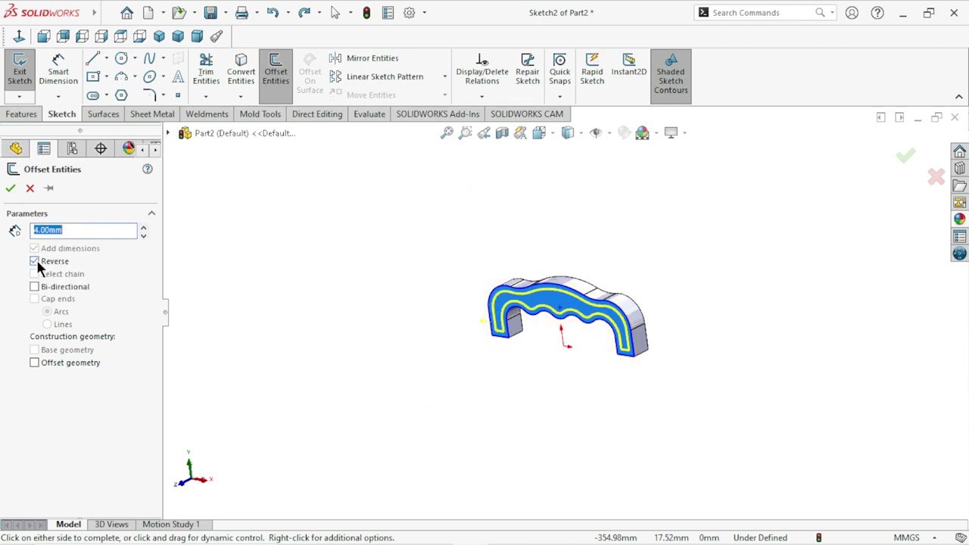
pyautogui.click(11, 189)
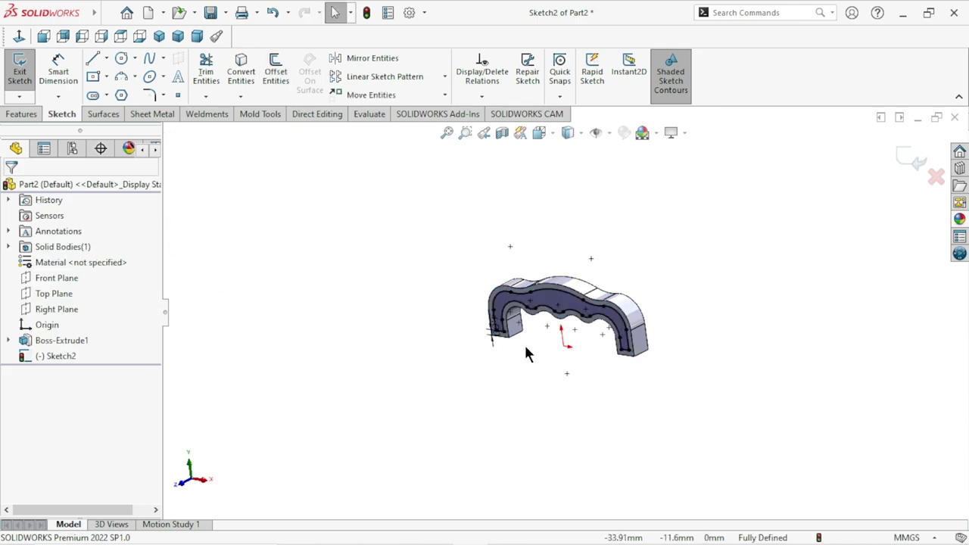
pyautogui.scroll(-3, 579, 314)
pyautogui.click(29, 117)
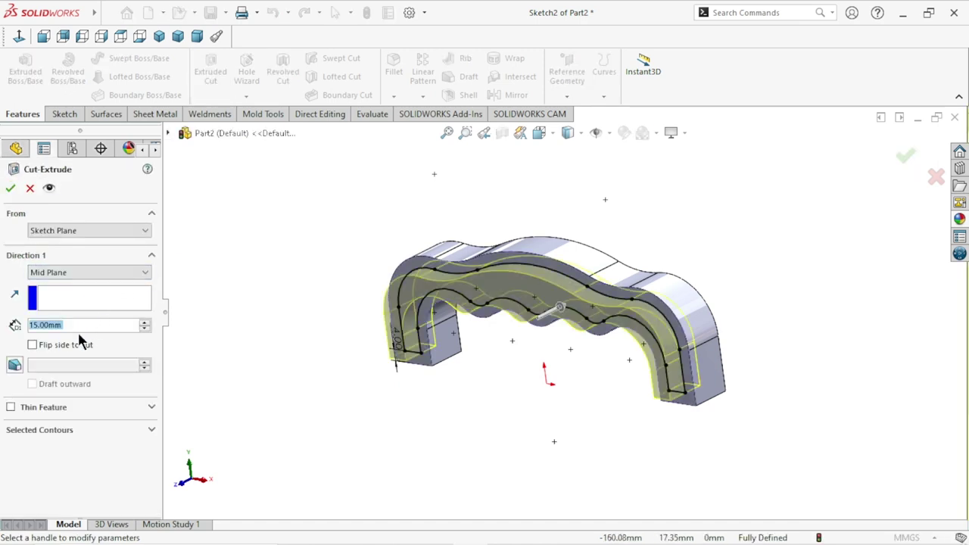
# Step: Cut a 3 mm Blind groove inside the offset outline
pyautogui.click(84, 271)
pyautogui.click(72, 282)
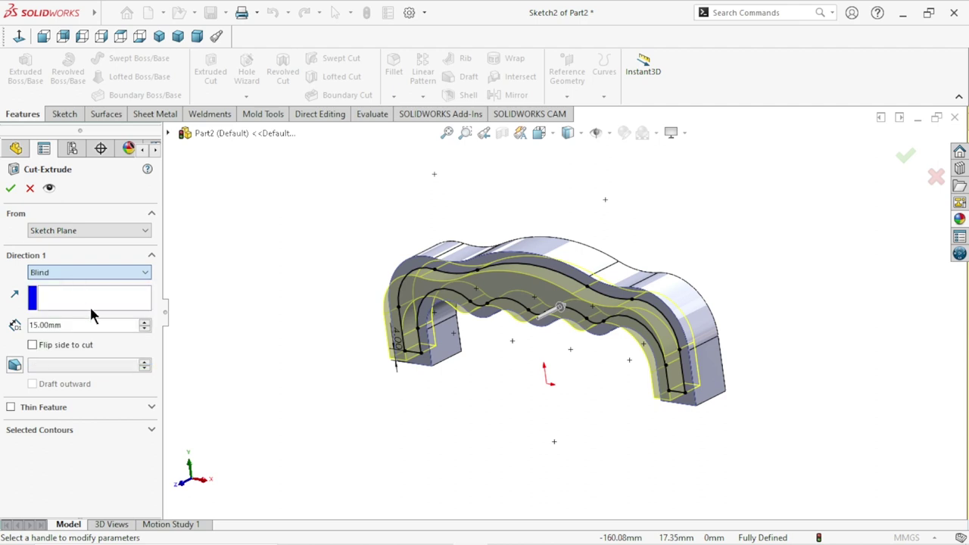
pyautogui.moveTo(93, 324); pyautogui.dragTo(2, 303)
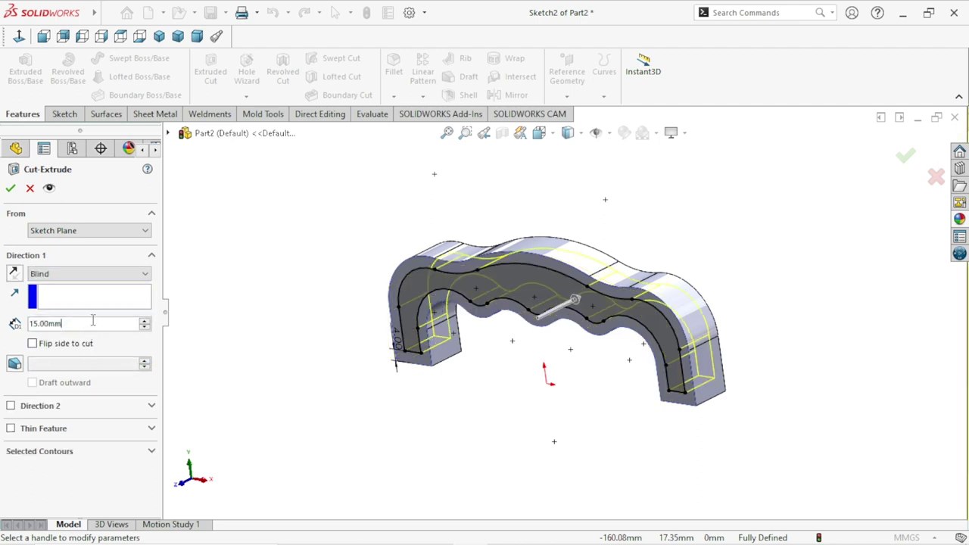
pyautogui.write('3')
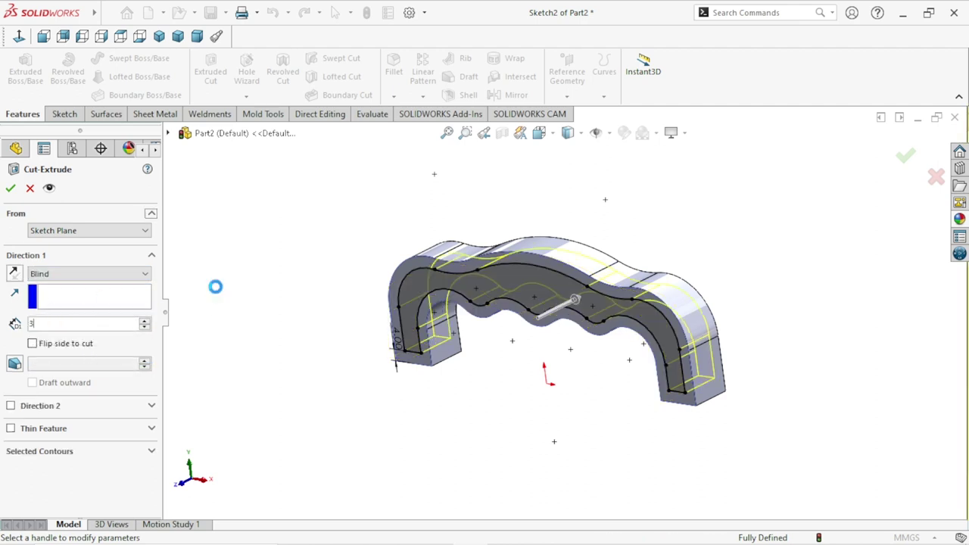
pyautogui.press('Return')
pyautogui.click(10, 190)
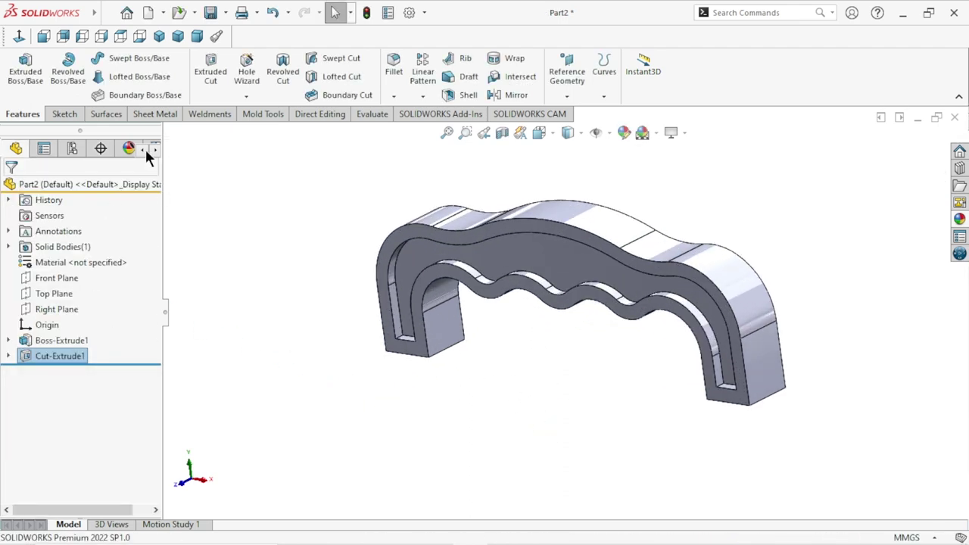
pyautogui.click(422, 99)
# Step: Mirror Cut-Extrude1 about the Front Plane onto the back face
pyautogui.click(431, 146)
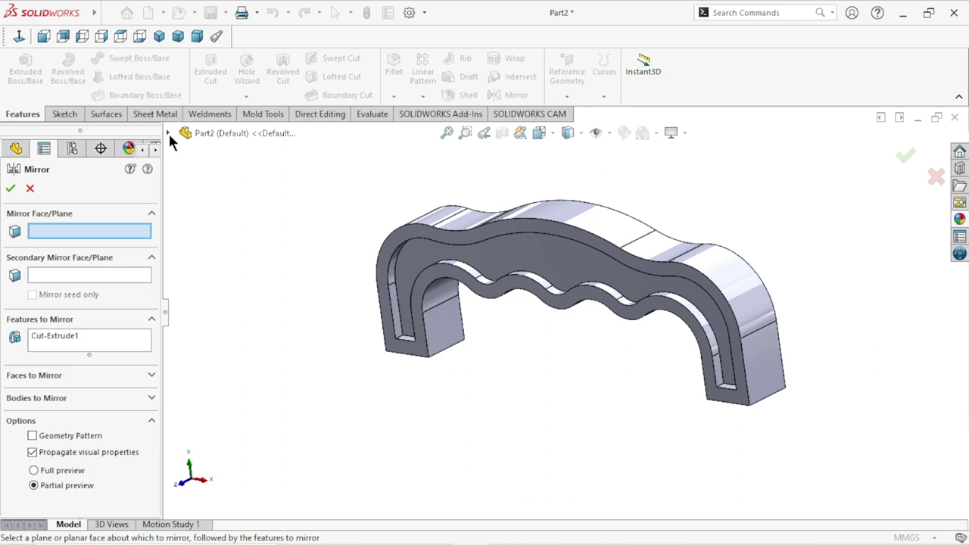
pyautogui.click(168, 132)
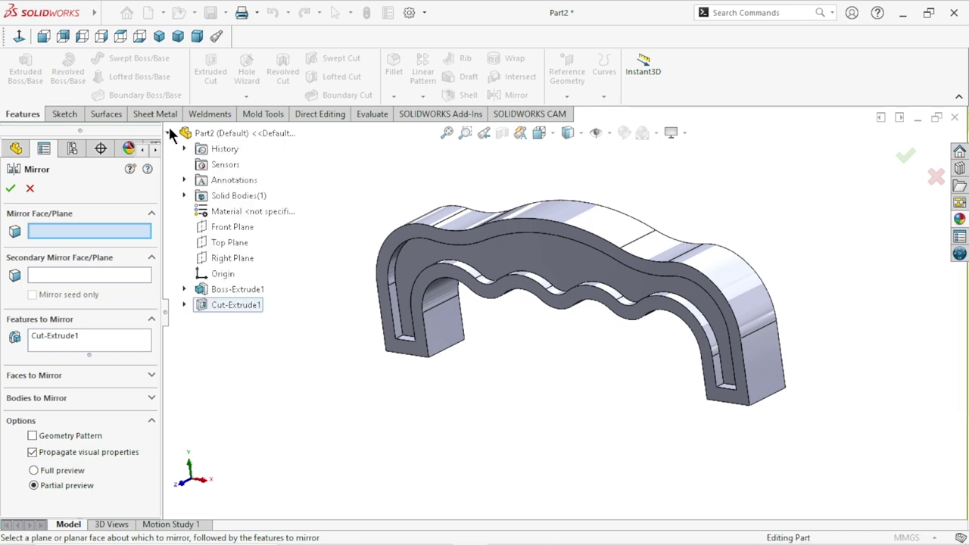
pyautogui.click(227, 227)
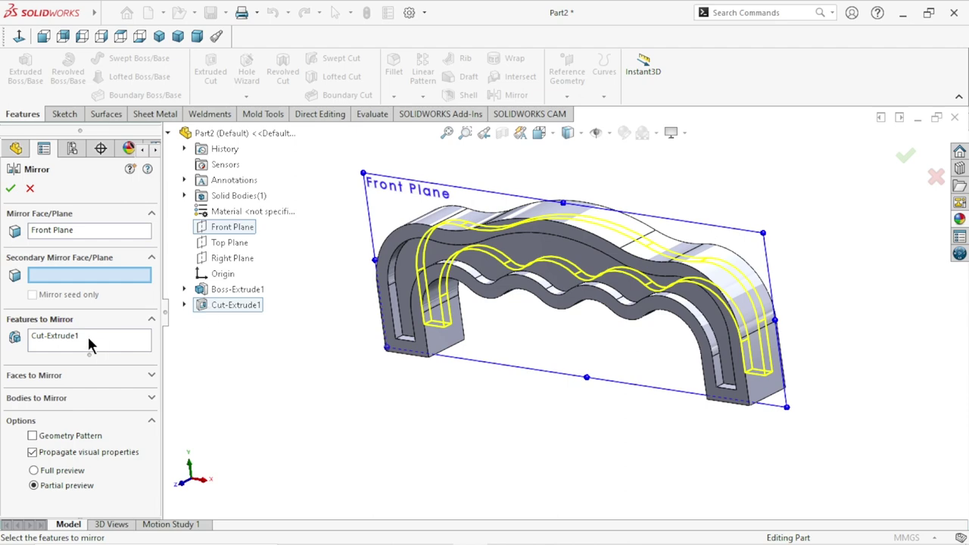
pyautogui.press('Return')
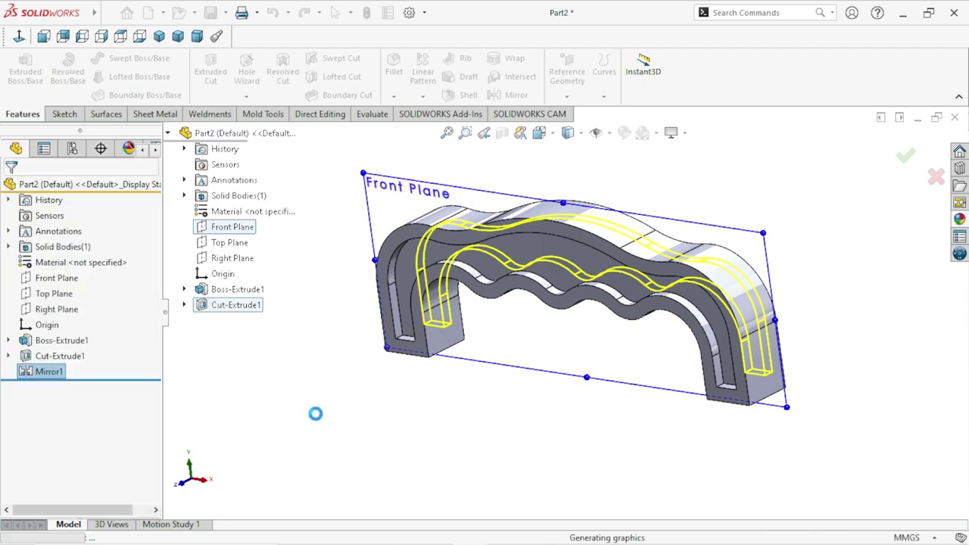
pyautogui.moveTo(529, 331)
pyautogui.mouseDown(button='middle')
pyautogui.moveTo(424, 347)
pyautogui.moveTo(551, 363)
pyautogui.mouseUp(button='middle')
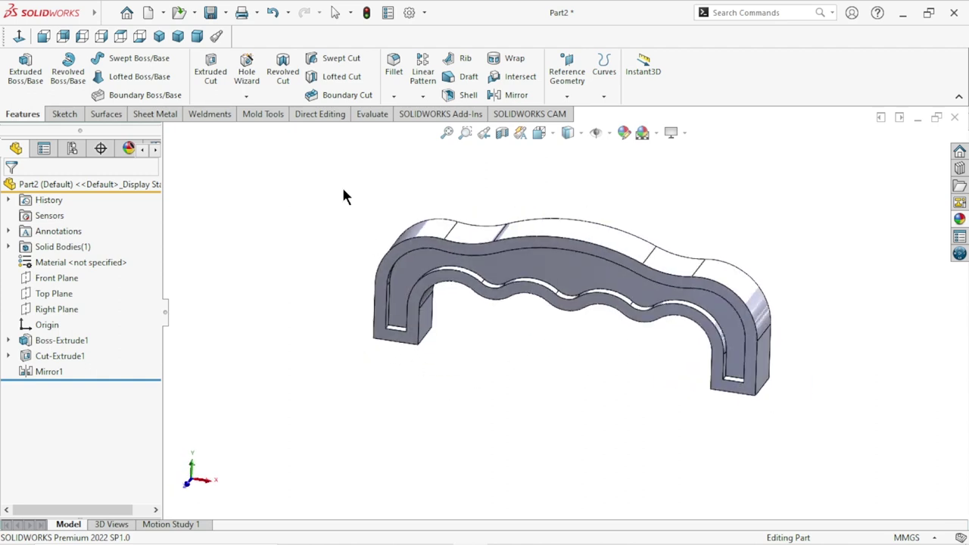
# Step: Start a 1 mm fillet and select the handle's top face
pyautogui.click(404, 70)
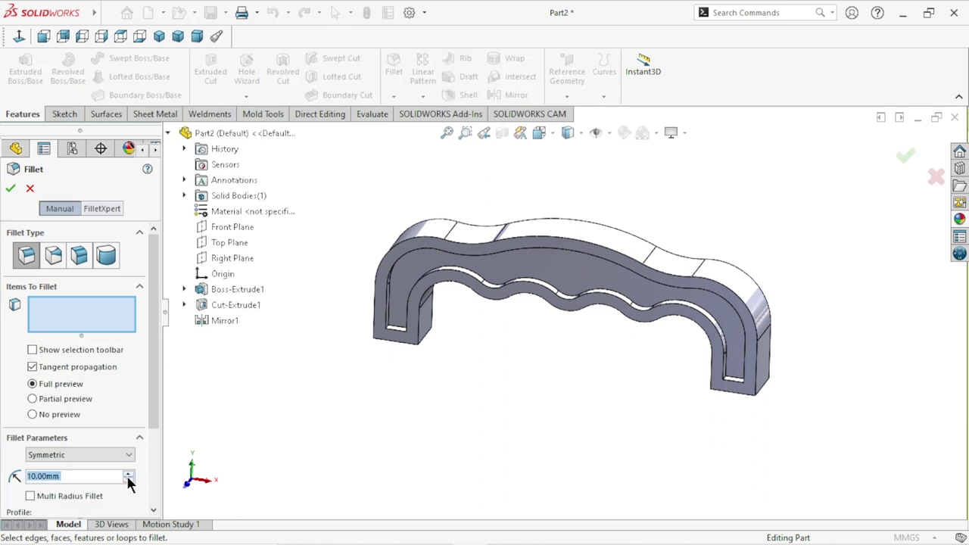
pyautogui.write('2')
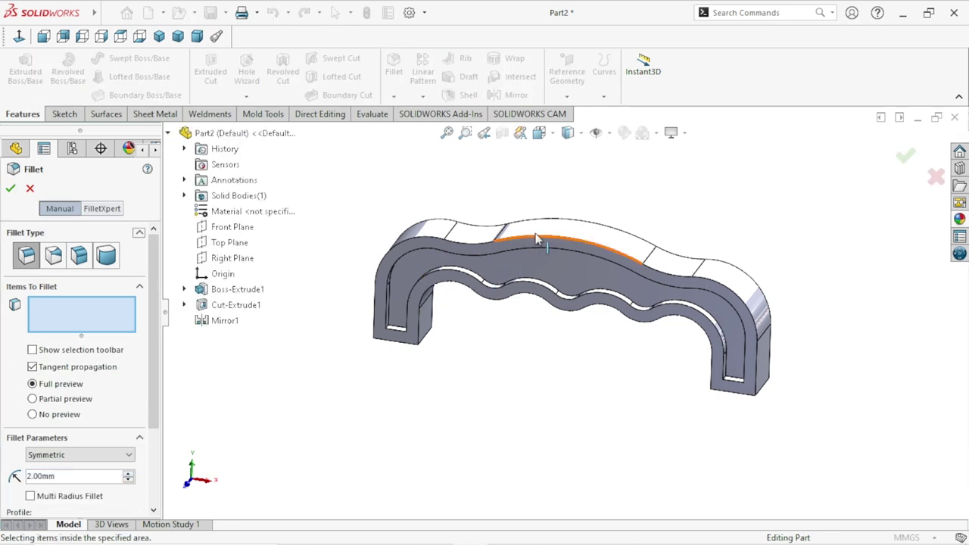
pyautogui.moveTo(490, 386); pyautogui.dragTo(480, 435, button='middle')
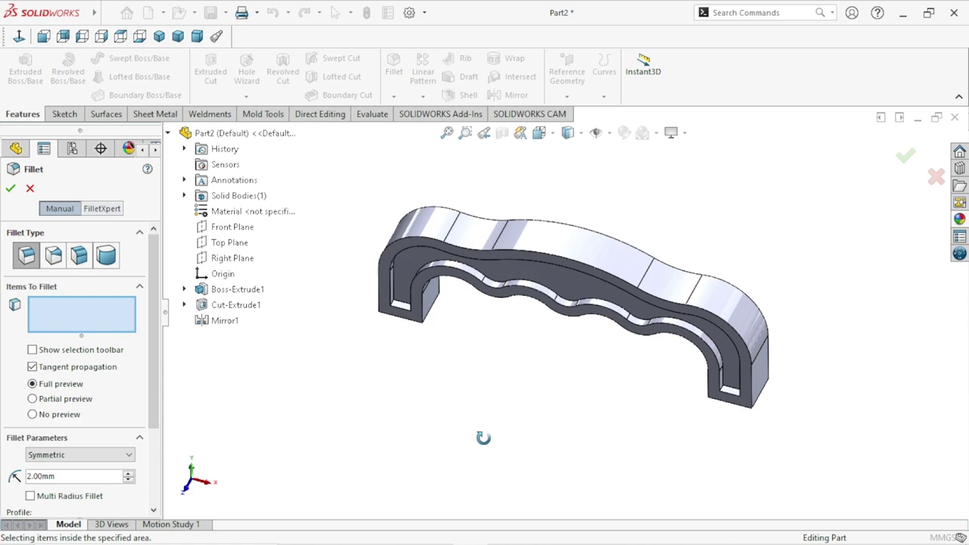
pyautogui.click(561, 259)
pyautogui.moveTo(562, 258); pyautogui.dragTo(439, 394, button='middle')
pyautogui.moveTo(559, 368)
pyautogui.mouseDown(button='middle')
pyautogui.moveTo(545, 309)
pyautogui.moveTo(516, 257)
pyautogui.moveTo(507, 264)
pyautogui.mouseUp(button='middle')
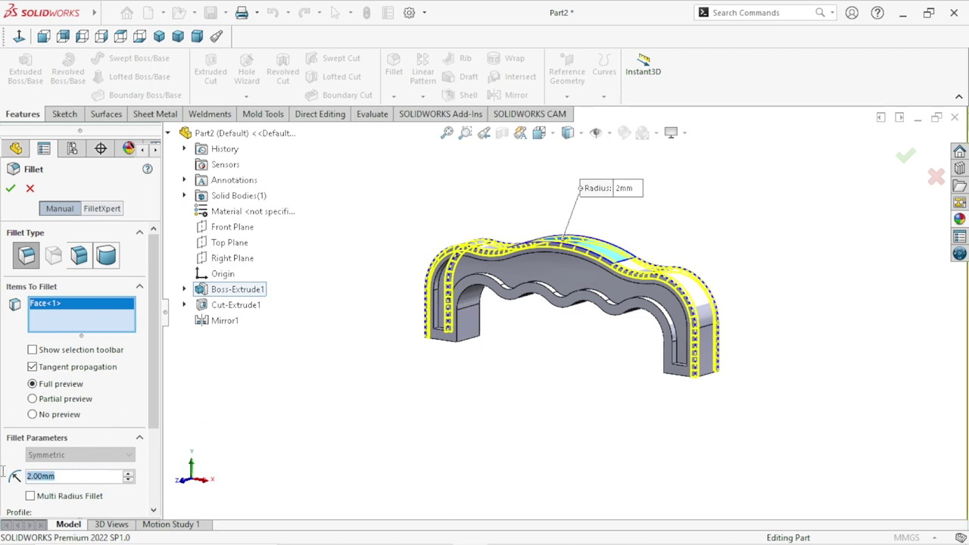
pyautogui.write('1')
pyautogui.press('Return')
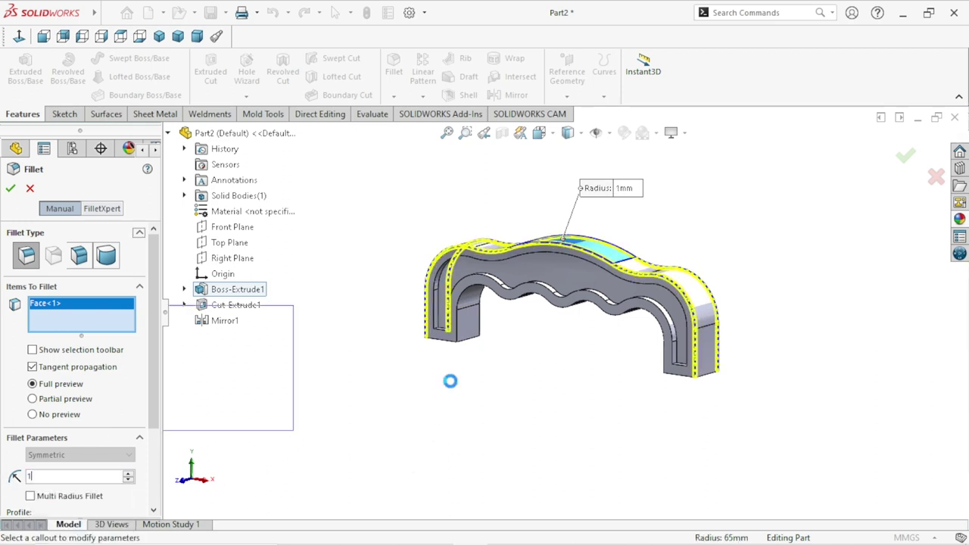
# Step: Add the curved side face and confirm the 1 mm fillet on both faces
pyautogui.scroll(-5, 523, 269)
pyautogui.moveTo(567, 456); pyautogui.dragTo(614, 352, button='middle')
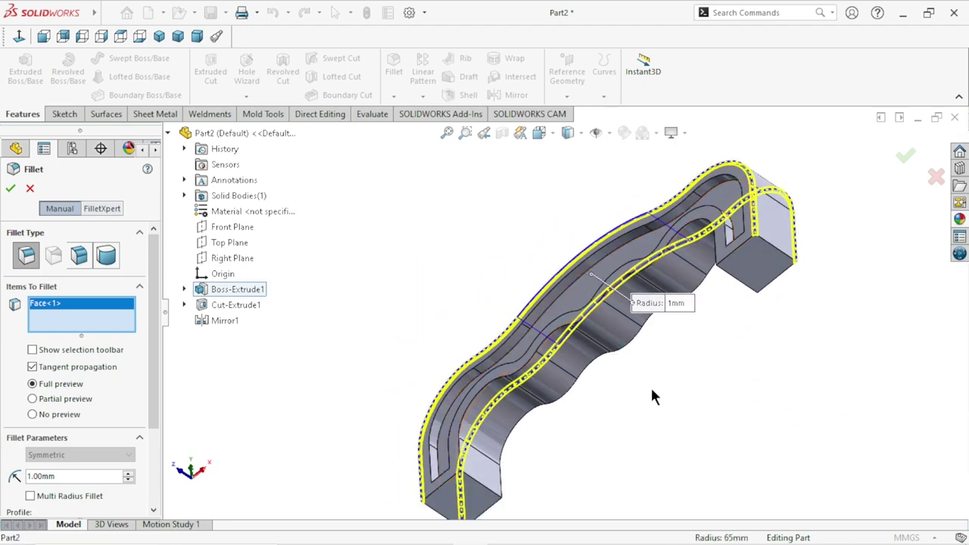
pyautogui.scroll(-3, 680, 360)
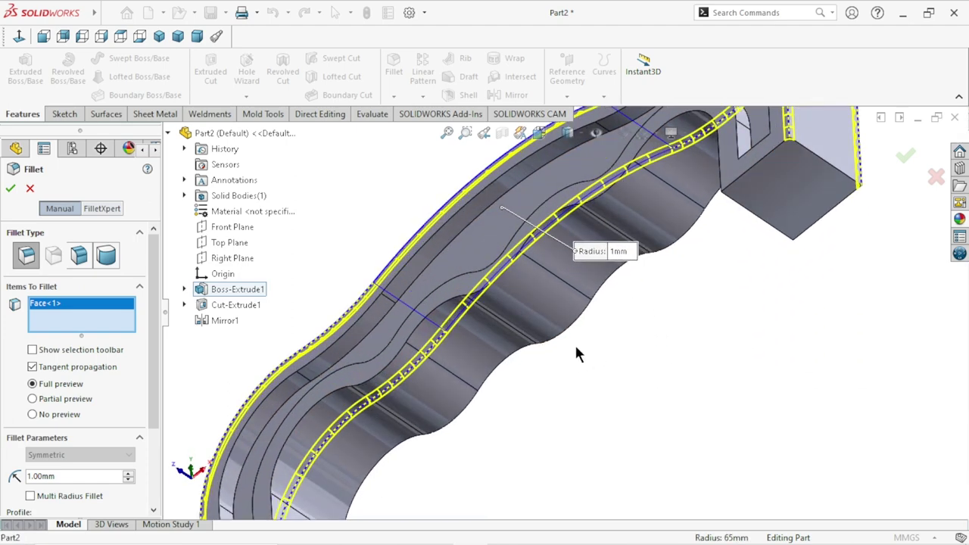
pyautogui.click(581, 311)
pyautogui.scroll(2, 649, 344)
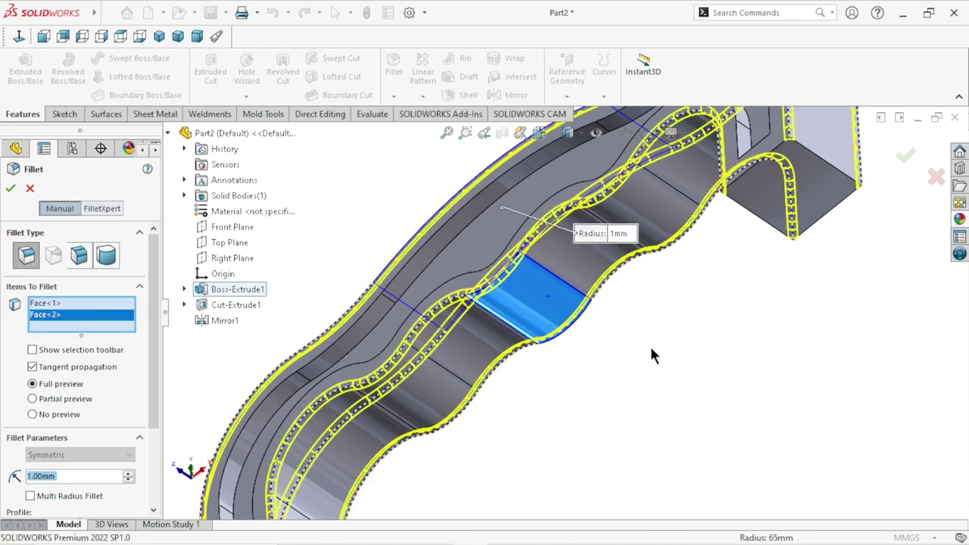
pyautogui.scroll(2, 666, 338)
pyautogui.moveTo(667, 339)
pyautogui.mouseDown(button='middle')
pyautogui.moveTo(622, 394)
pyautogui.moveTo(591, 363)
pyautogui.mouseUp(button='middle')
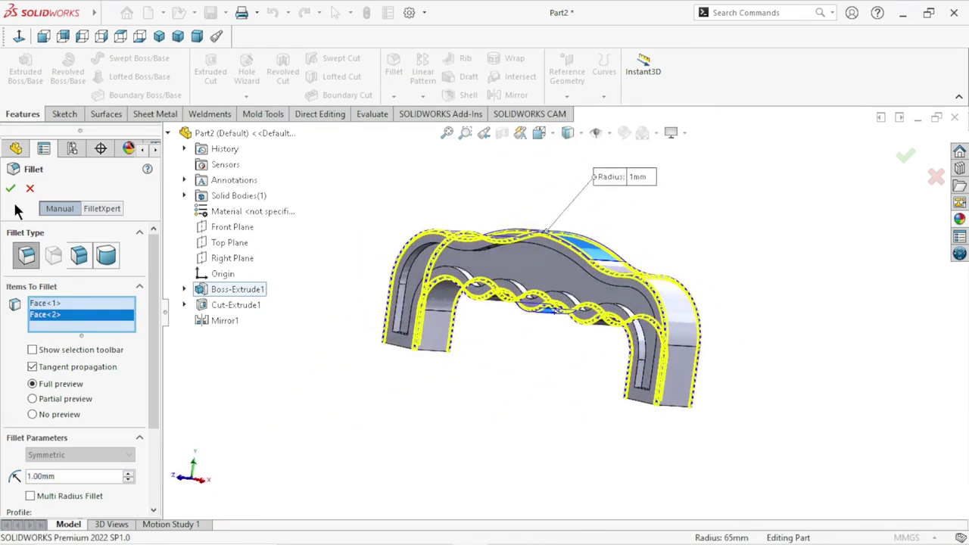
pyautogui.press('Return')
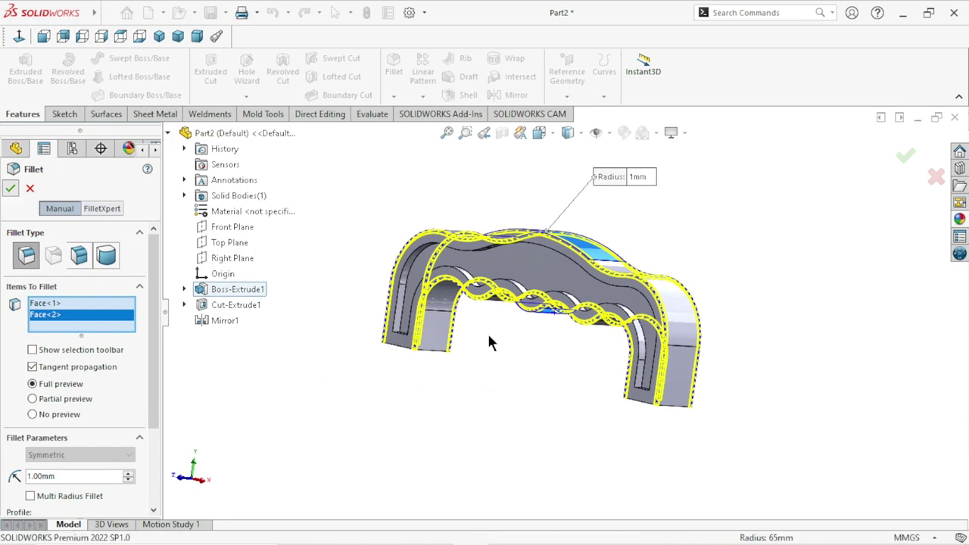
pyautogui.scroll(-3, 514, 324)
pyautogui.scroll(-2, 527, 343)
pyautogui.scroll(4, 524, 340)
pyautogui.moveTo(524, 340)
pyautogui.mouseDown(button='middle')
pyautogui.moveTo(643, 409)
pyautogui.moveTo(580, 393)
pyautogui.moveTo(571, 303)
pyautogui.mouseUp(button='middle')
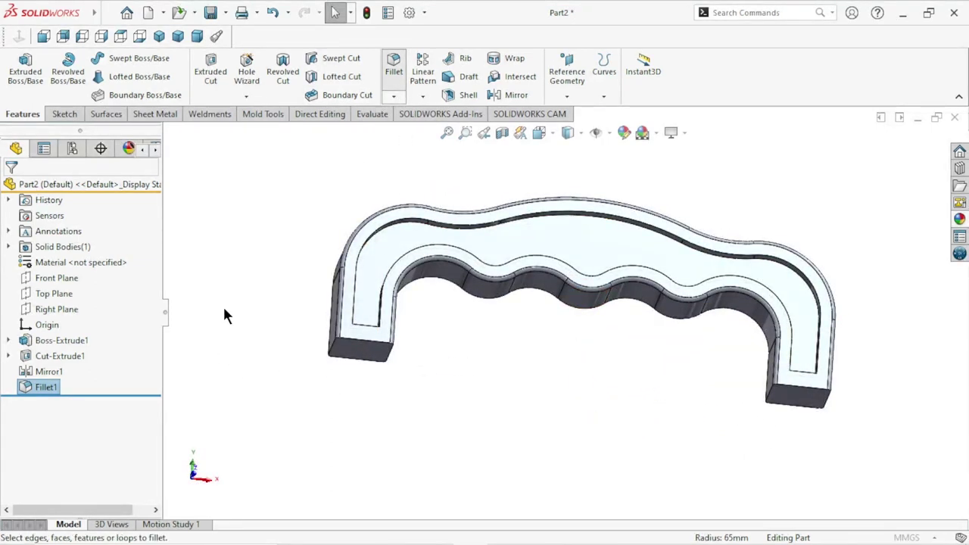
# Step: Set a 0.5 mm fillet radius and pick the top and front wavy groove edges
pyautogui.write('0.5')
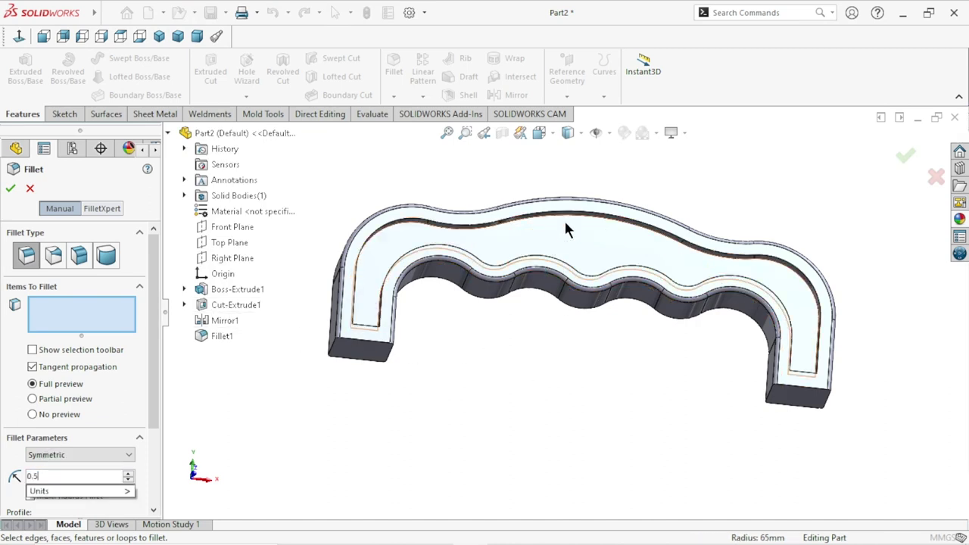
pyautogui.scroll(-5, 574, 216)
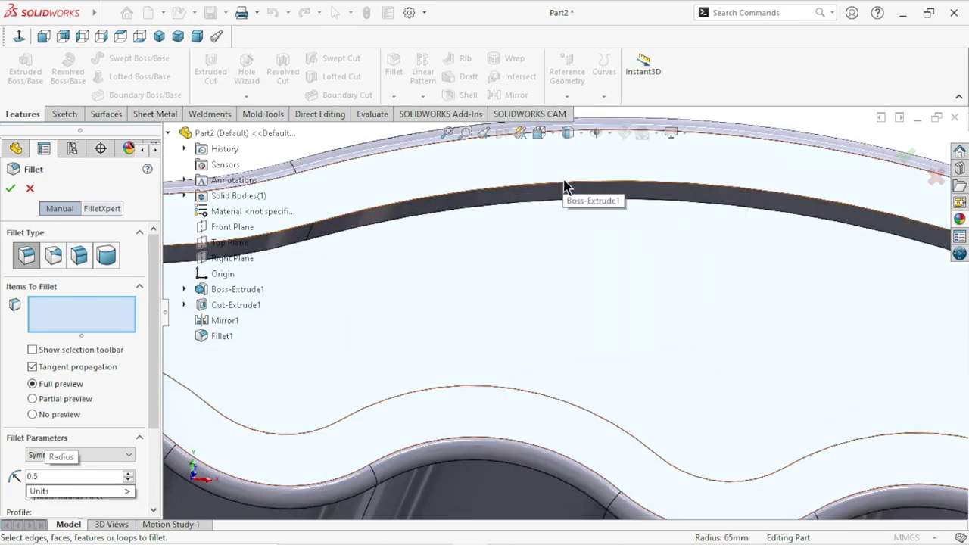
pyautogui.click(582, 195)
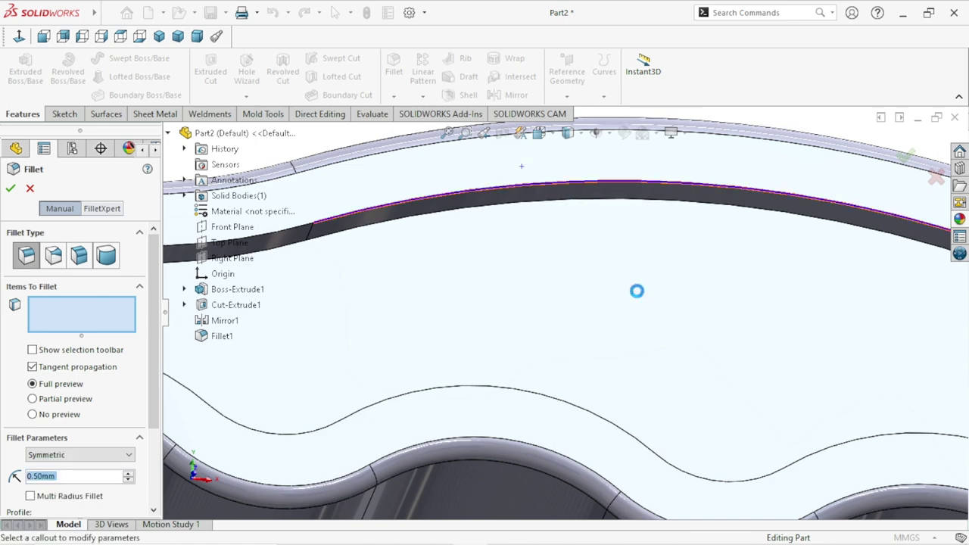
pyautogui.scroll(3, 702, 319)
pyautogui.scroll(3, 712, 382)
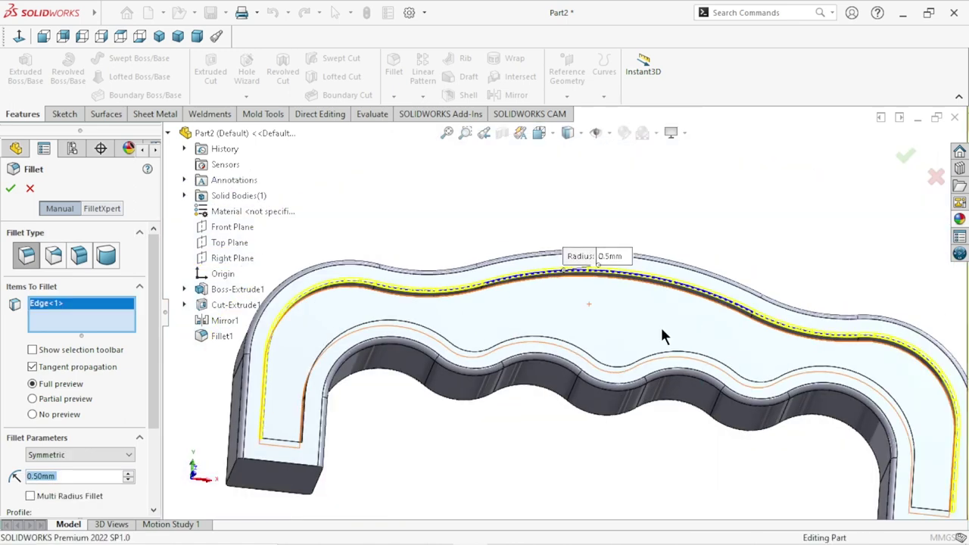
pyautogui.moveTo(662, 337); pyautogui.dragTo(594, 389, button='middle')
pyautogui.scroll(-5, 593, 389)
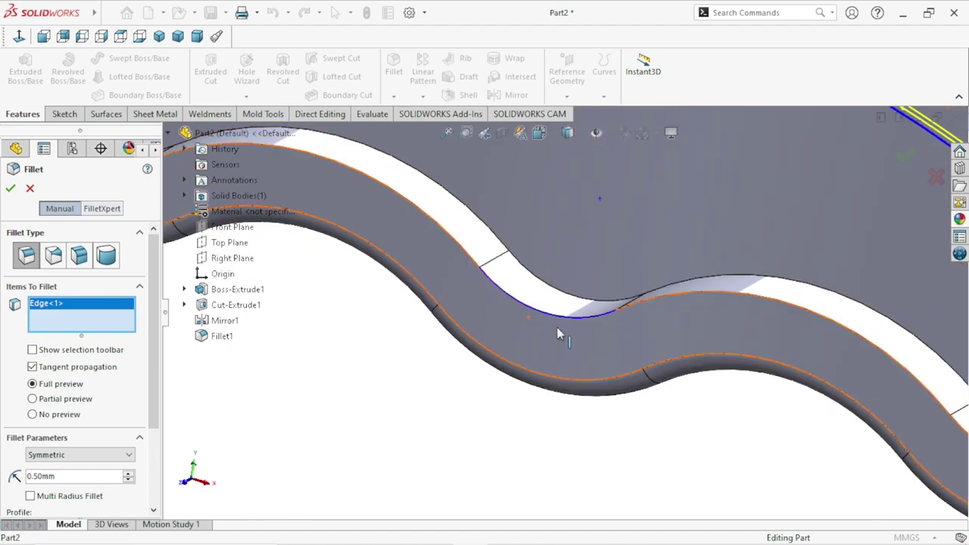
pyautogui.click(532, 342)
pyautogui.click(532, 342)
# Step: Add a third groove edge and the edge under the arch, then confirm Fillet2
pyautogui.scroll(5, 584, 404)
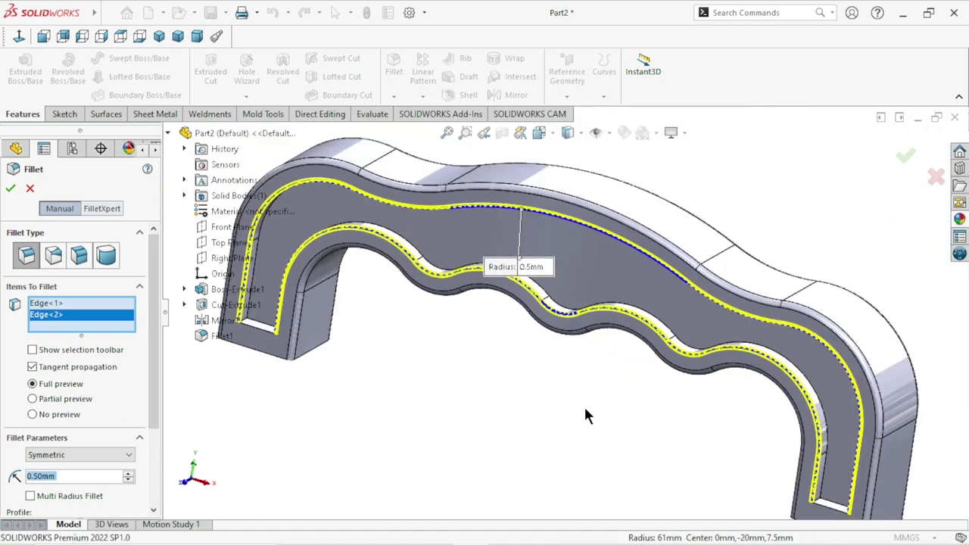
pyautogui.moveTo(759, 407); pyautogui.dragTo(583, 272, button='middle')
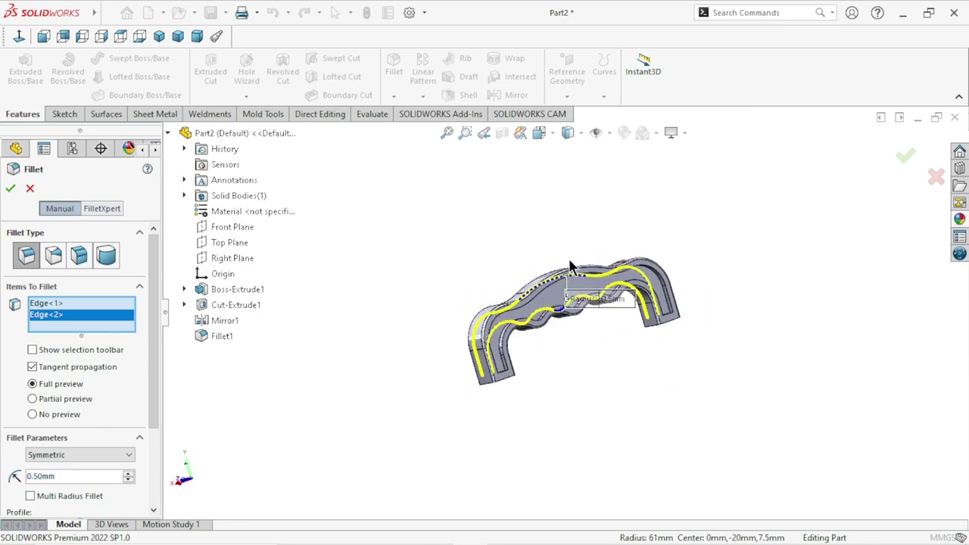
pyautogui.scroll(-3, 589, 288)
pyautogui.scroll(-3, 589, 287)
pyautogui.scroll(-3, 595, 303)
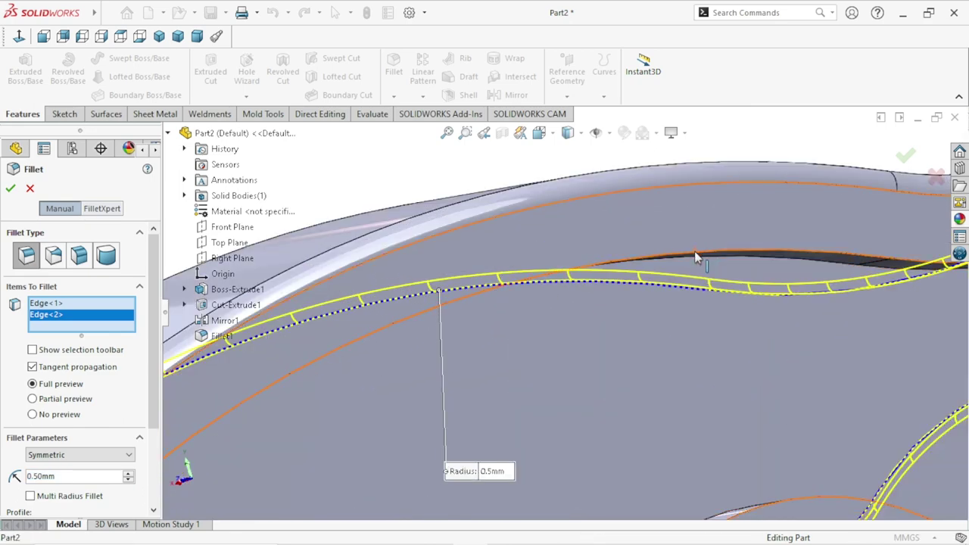
pyautogui.click(696, 252)
pyautogui.scroll(5, 705, 391)
pyautogui.moveTo(702, 421)
pyautogui.mouseDown(button='middle')
pyautogui.moveTo(725, 451)
pyautogui.moveTo(688, 450)
pyautogui.mouseUp(button='middle')
pyautogui.scroll(-4, 663, 443)
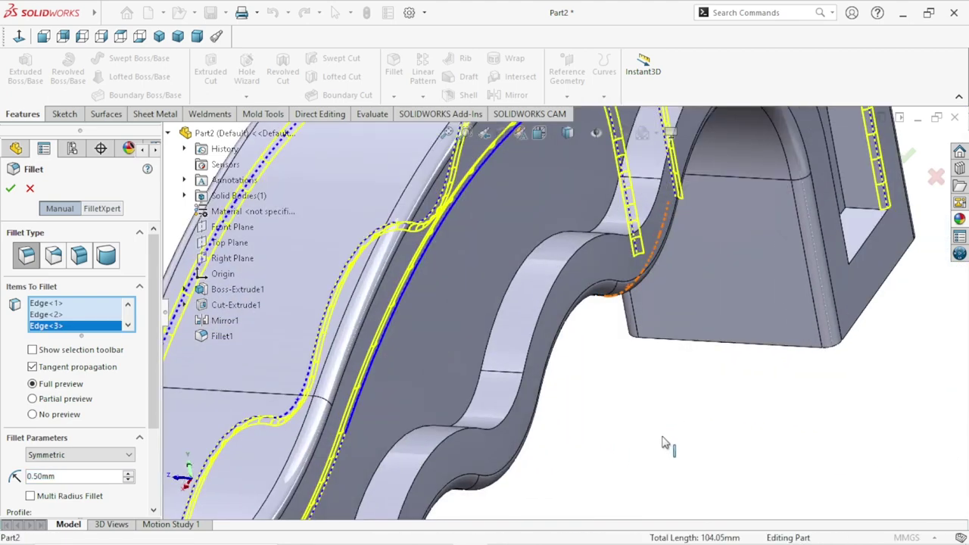
pyautogui.click(561, 325)
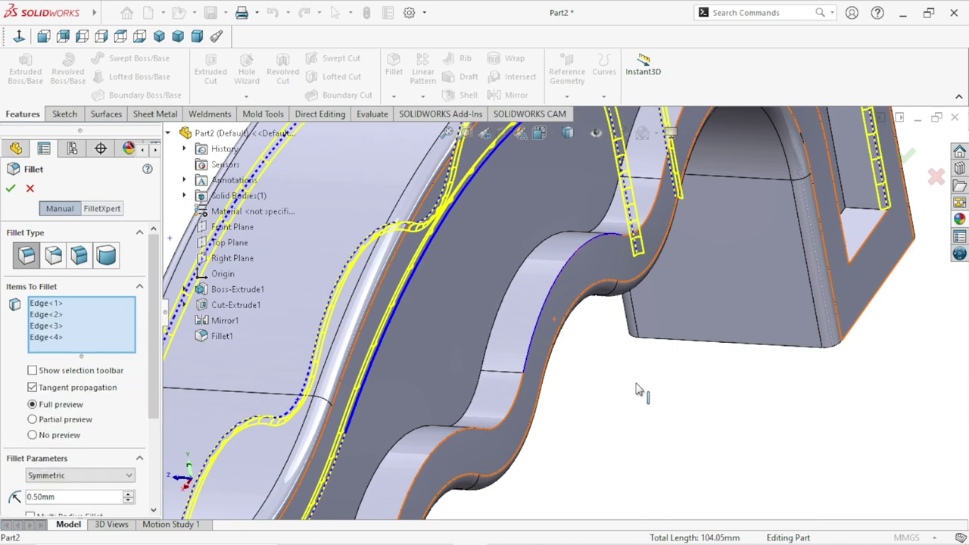
pyautogui.scroll(2, 635, 382)
pyautogui.scroll(3, 634, 401)
pyautogui.moveTo(639, 401)
pyautogui.mouseDown(button='middle')
pyautogui.moveTo(595, 364)
pyautogui.moveTo(540, 350)
pyautogui.mouseUp(button='middle')
pyautogui.scroll(-3, 601, 393)
pyautogui.moveTo(597, 387)
pyautogui.mouseDown(button='middle')
pyautogui.moveTo(586, 325)
pyautogui.moveTo(597, 212)
pyautogui.moveTo(595, 275)
pyautogui.mouseUp(button='middle')
pyautogui.click(7, 191)
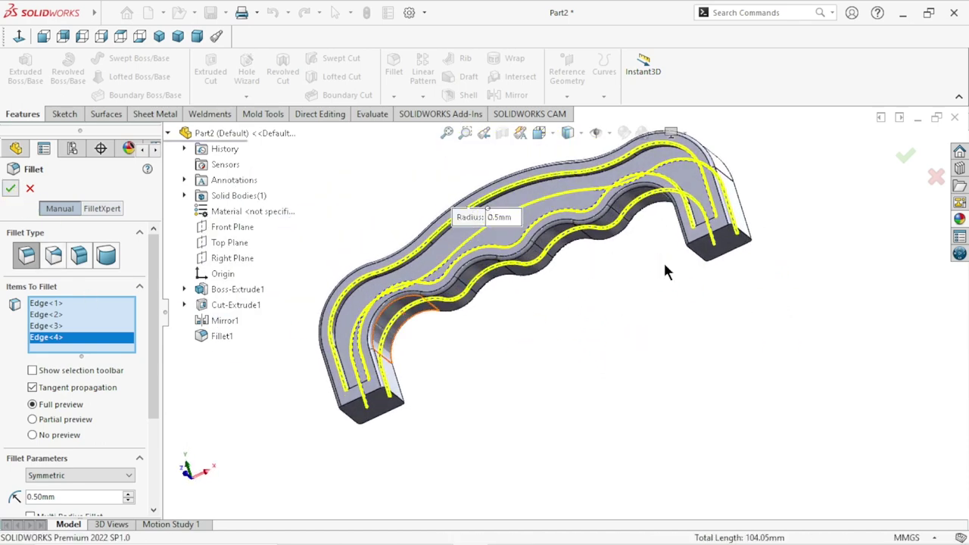
# Step: Orbit the handle to a near-vertical view to inspect the rounded groove edges
pyautogui.scroll(-3, 603, 250)
pyautogui.scroll(2, 619, 259)
pyautogui.scroll(1, 666, 302)
pyautogui.moveTo(700, 347)
pyautogui.mouseDown(button='middle')
pyautogui.moveTo(673, 359)
pyautogui.moveTo(673, 210)
pyautogui.moveTo(553, 288)
pyautogui.moveTo(545, 329)
pyautogui.moveTo(526, 346)
pyautogui.moveTo(515, 352)
pyautogui.moveTo(502, 335)
pyautogui.moveTo(639, 423)
pyautogui.mouseUp(button='middle')
pyautogui.scroll(-2, 643, 432)
pyautogui.scroll(-3, 700, 411)
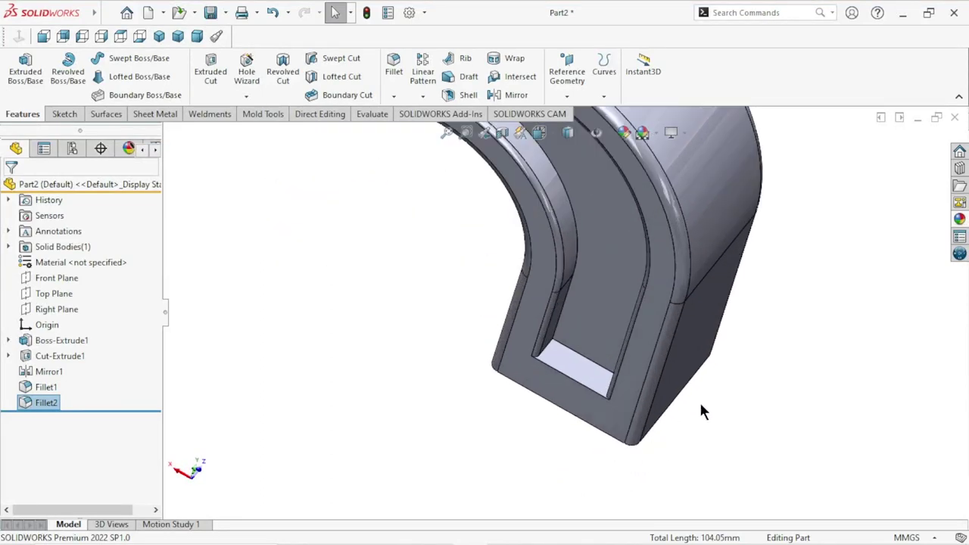
pyautogui.scroll(4, 670, 379)
pyautogui.click(397, 66)
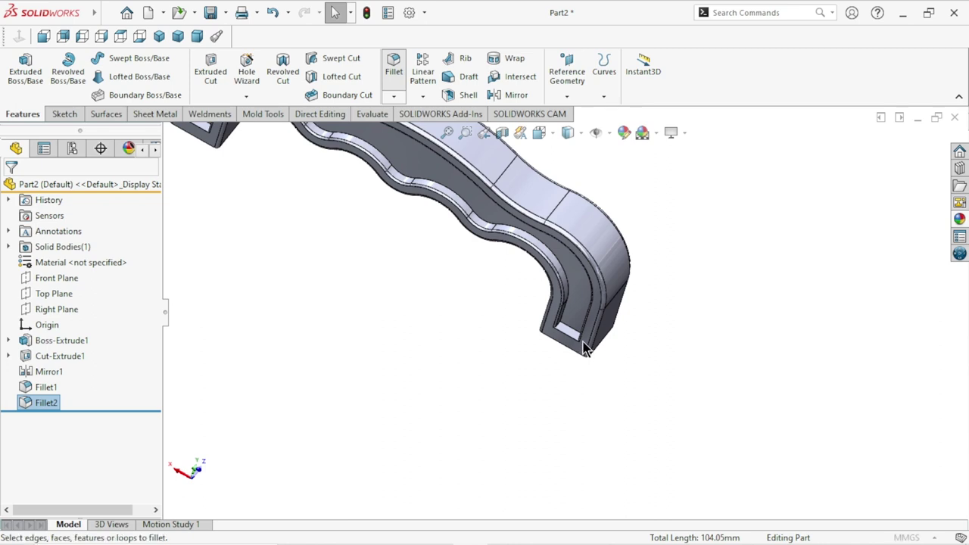
# Step: Select two pocket edges at the first handle end for the 0.5 mm fillet
pyautogui.scroll(-3, 577, 351)
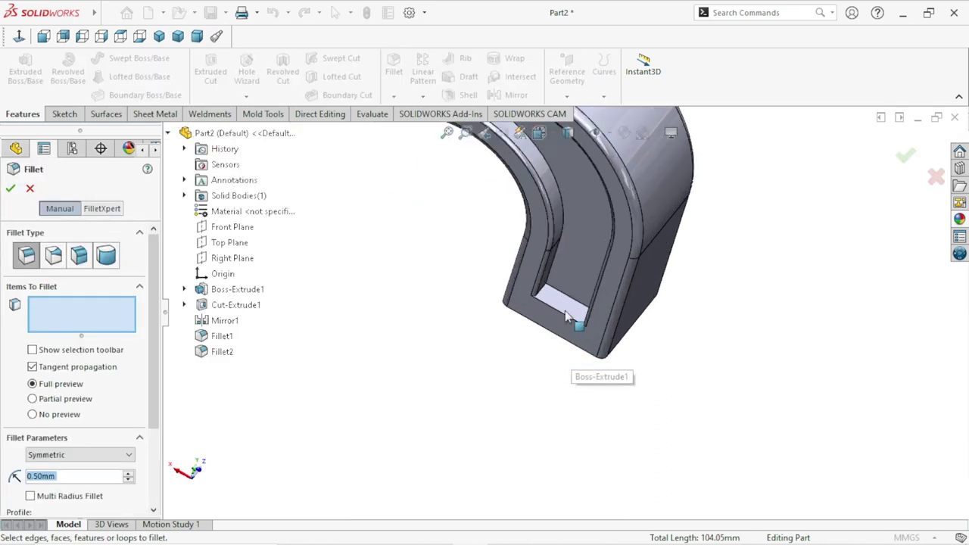
pyautogui.click(567, 321)
pyautogui.scroll(4, 488, 374)
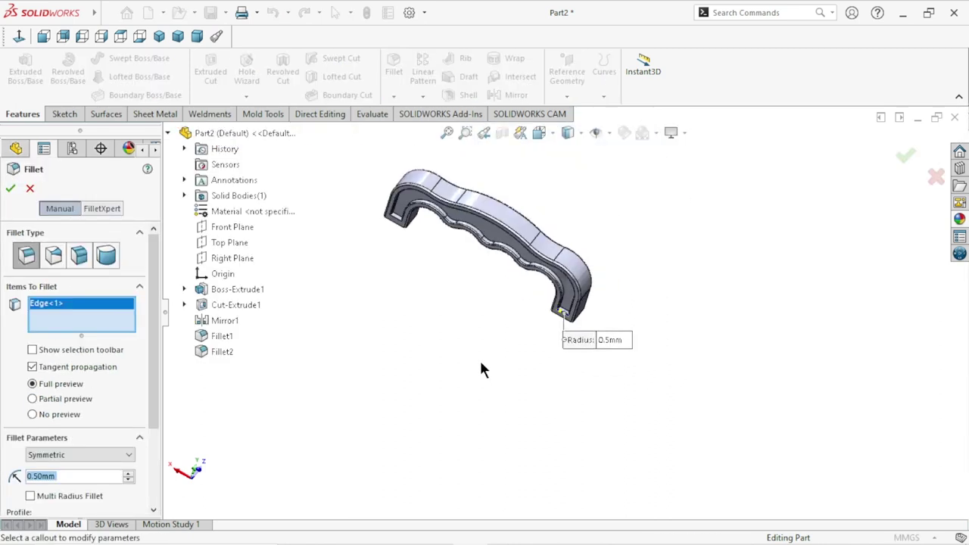
pyautogui.scroll(-2, 413, 250)
pyautogui.scroll(-2, 467, 253)
pyautogui.scroll(-2, 478, 285)
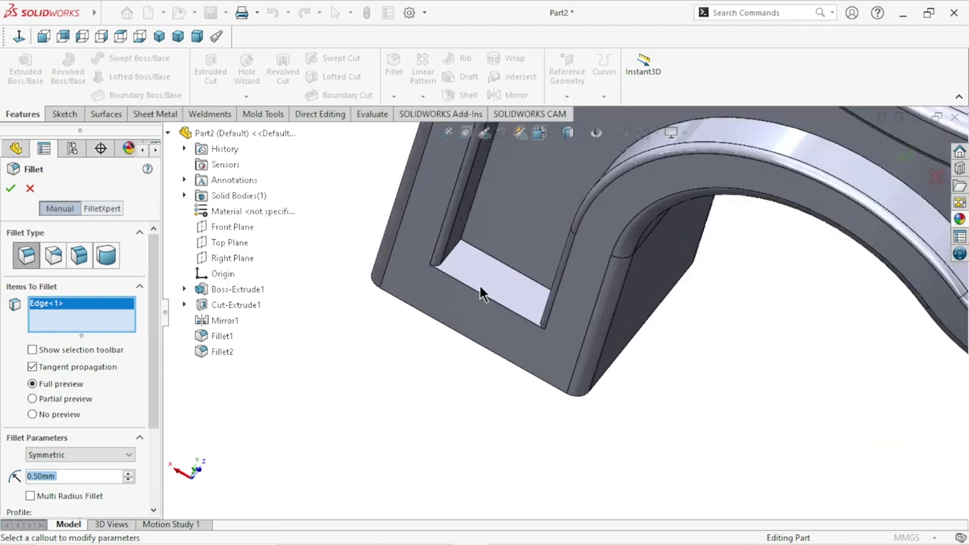
pyautogui.click(474, 294)
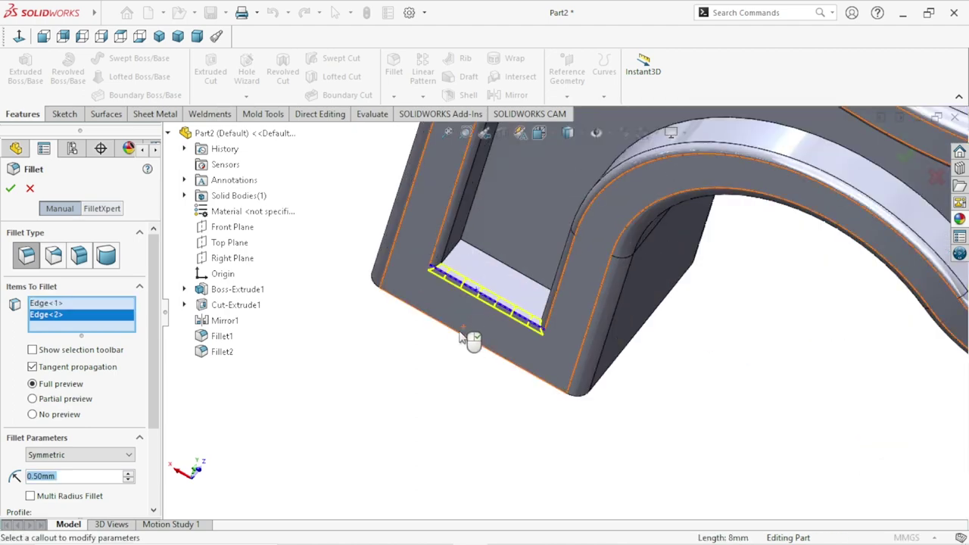
pyautogui.scroll(2, 438, 346)
pyautogui.scroll(2, 438, 347)
# Step: Add the two pocket edges at the other handle end and show the isometric view
pyautogui.moveTo(437, 347)
pyautogui.mouseDown(button='middle')
pyautogui.moveTo(563, 432)
pyautogui.moveTo(522, 441)
pyautogui.mouseUp(button='middle')
pyautogui.scroll(-5, 573, 371)
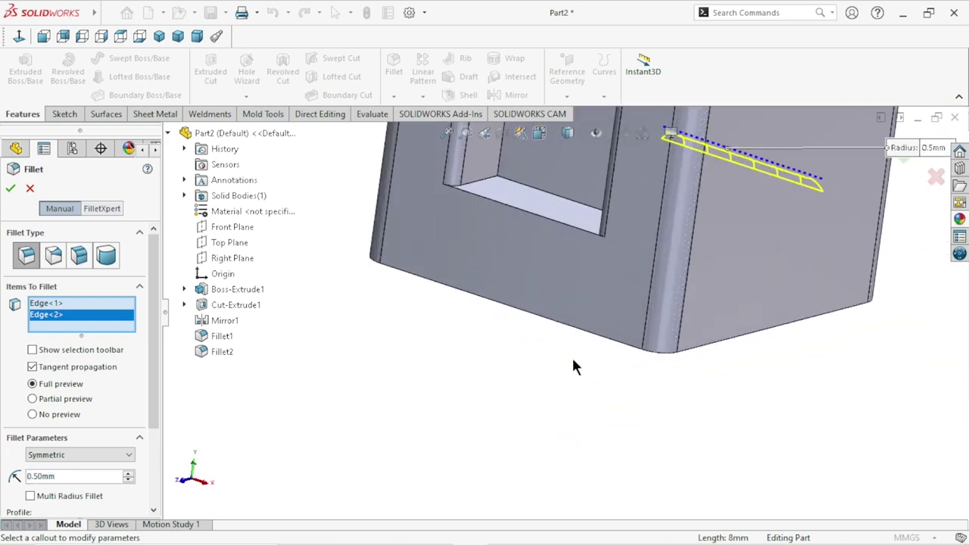
pyautogui.click(540, 216)
pyautogui.scroll(2, 507, 320)
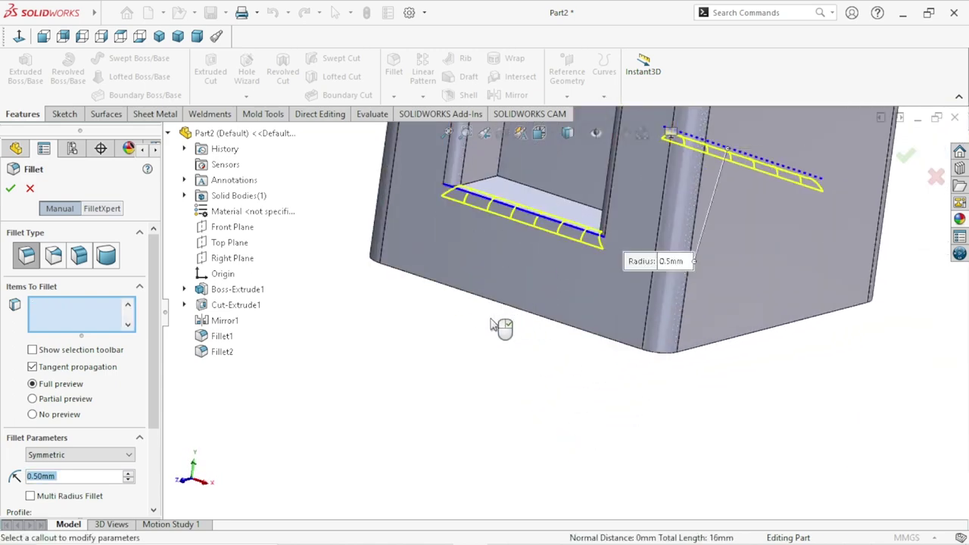
pyautogui.scroll(3, 480, 326)
pyautogui.scroll(3, 480, 325)
pyautogui.keyDown('ctrl'); pyautogui.moveTo(872, 394); pyautogui.dragTo(664, 357, button='middle'); pyautogui.keyUp('ctrl')
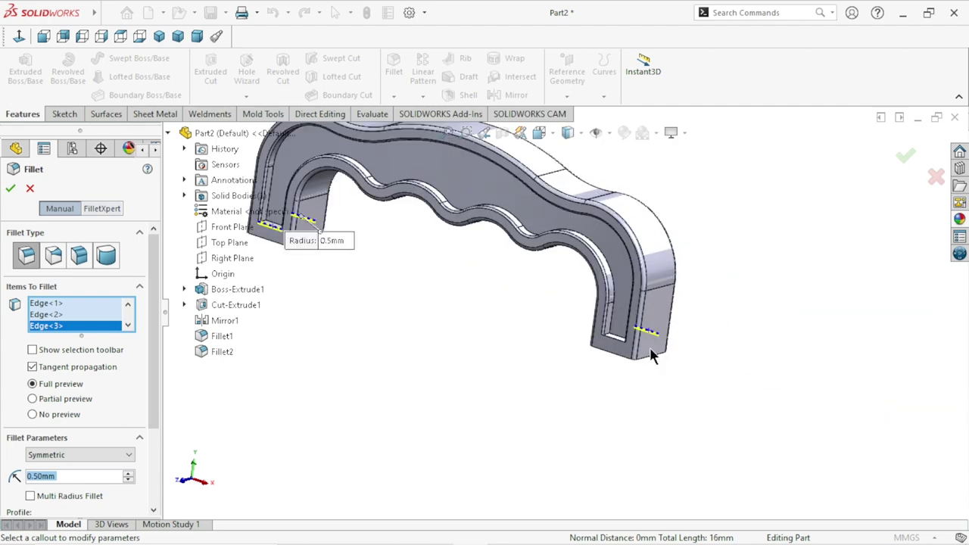
pyautogui.scroll(-4, 613, 342)
pyautogui.click(615, 352)
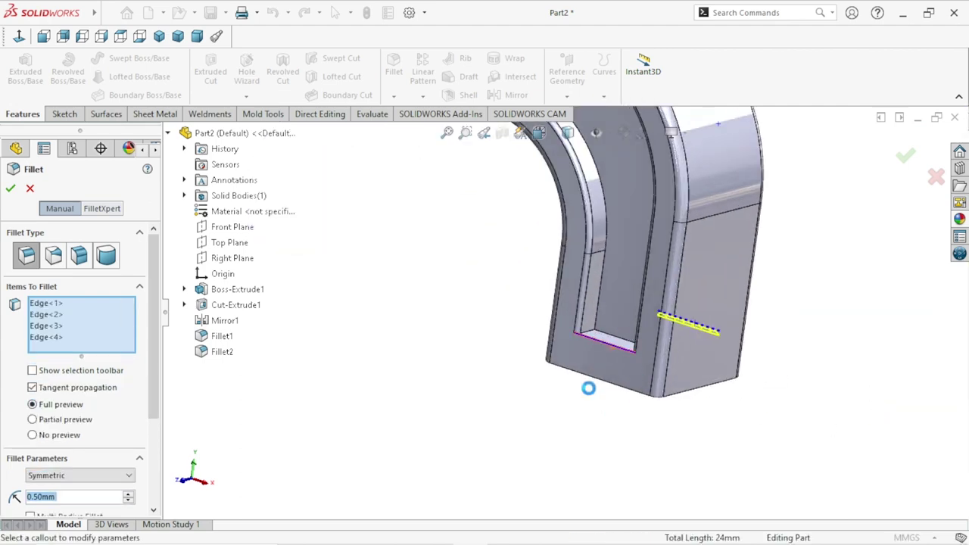
pyautogui.scroll(3, 587, 408)
pyautogui.scroll(-3, 449, 255)
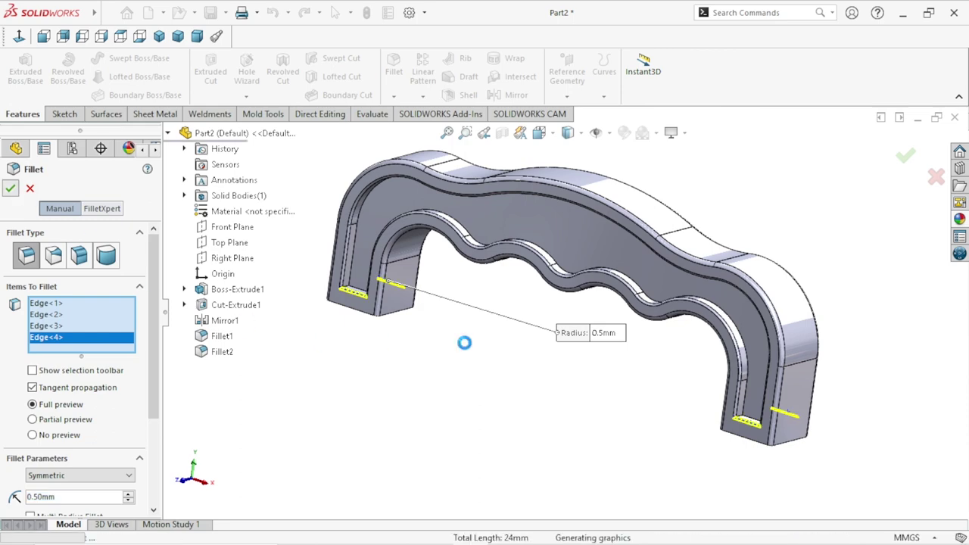
pyautogui.scroll(-2, 582, 321)
pyautogui.scroll(4, 704, 385)
pyautogui.moveTo(704, 385)
pyautogui.mouseDown(button='middle')
pyautogui.moveTo(777, 346)
pyautogui.moveTo(691, 312)
pyautogui.moveTo(661, 368)
pyautogui.moveTo(603, 356)
pyautogui.moveTo(510, 392)
pyautogui.moveTo(445, 380)
pyautogui.moveTo(547, 363)
pyautogui.moveTo(616, 381)
pyautogui.moveTo(638, 441)
pyautogui.moveTo(634, 417)
pyautogui.mouseUp(button='middle')
pyautogui.click(159, 37)
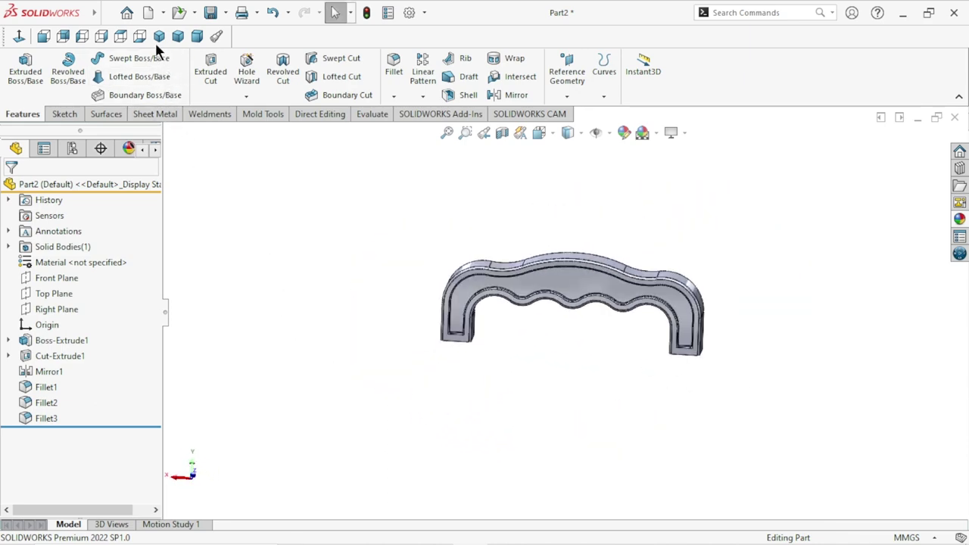
# Step: Start a new sketch on the handle's top face and view it face-on
pyautogui.scroll(-3, 573, 347)
pyautogui.scroll(2, 569, 339)
pyautogui.moveTo(550, 378); pyautogui.dragTo(562, 282, button='middle')
pyautogui.click(562, 287)
pyautogui.click(631, 237)
pyautogui.click(19, 36)
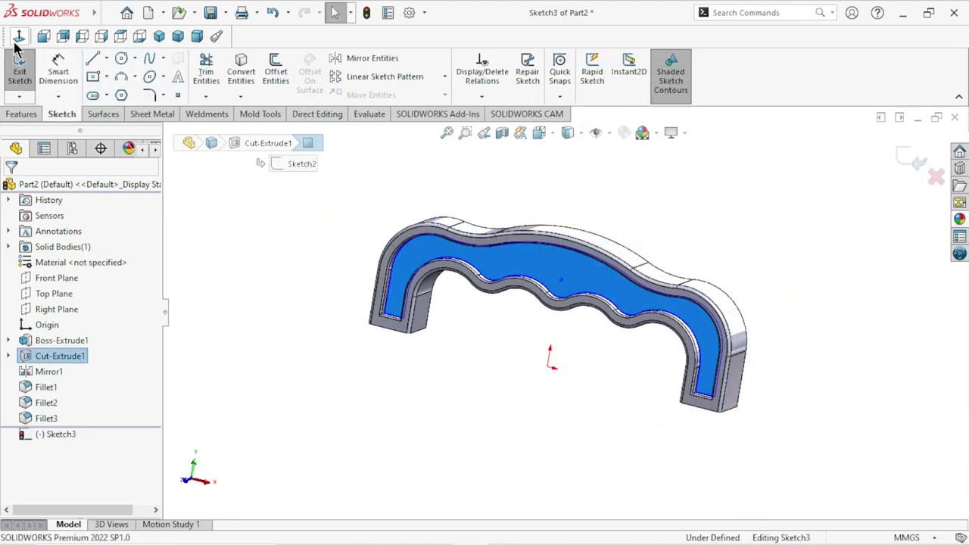
# Step: Draw a horizontal construction centerline across the handle just above the wavy grip
pyautogui.click(105, 58)
pyautogui.click(106, 93)
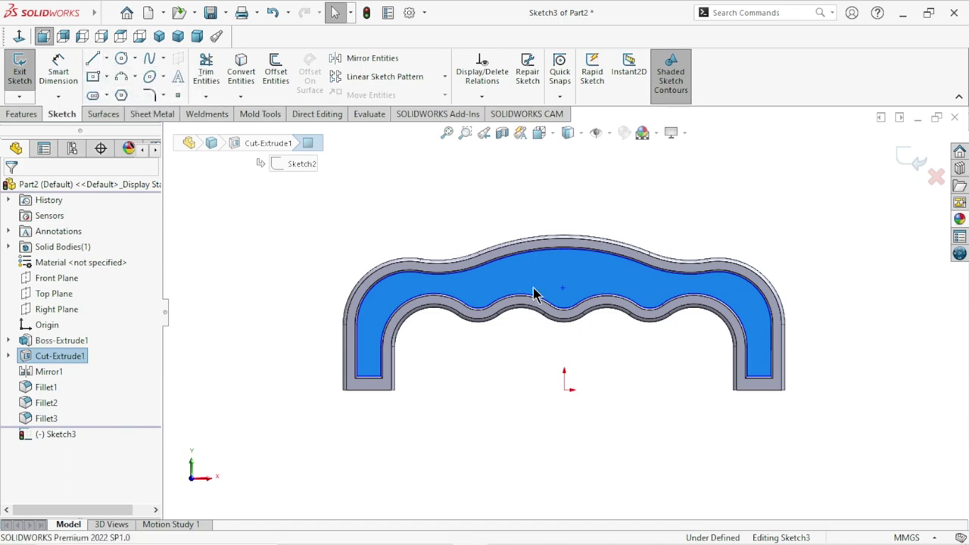
pyautogui.scroll(-5, 648, 301)
pyautogui.scroll(3, 633, 314)
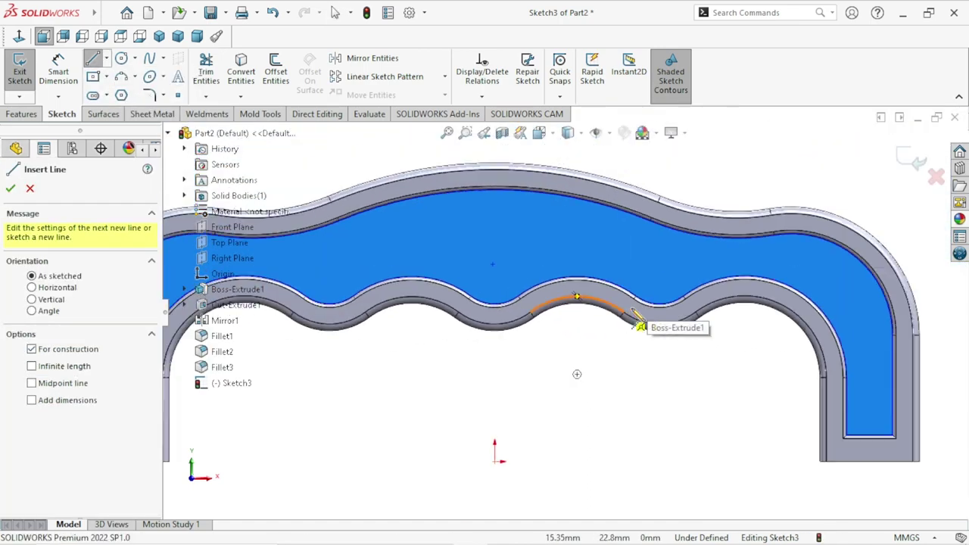
pyautogui.scroll(2, 632, 317)
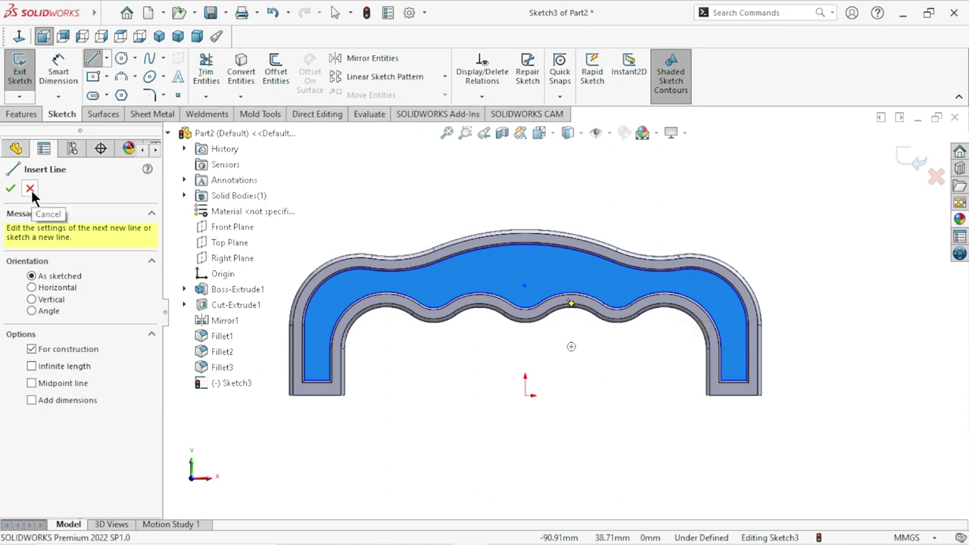
pyautogui.click(442, 289)
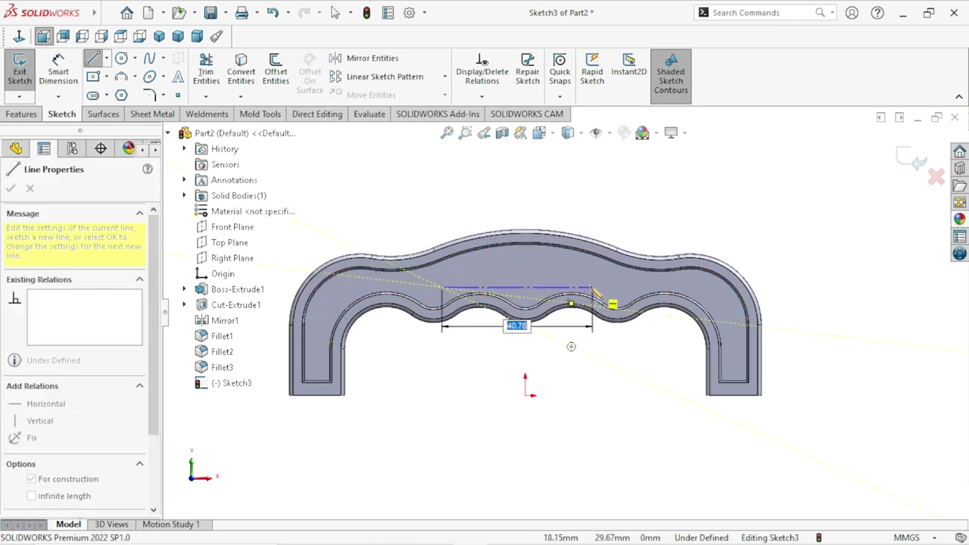
pyautogui.click(597, 288)
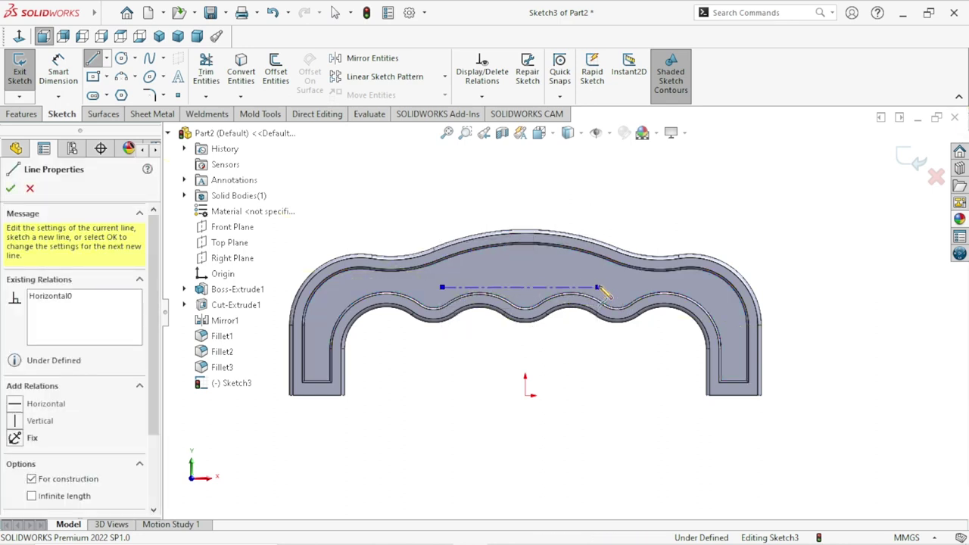
pyautogui.rightClick(612, 184)
pyautogui.click(640, 194)
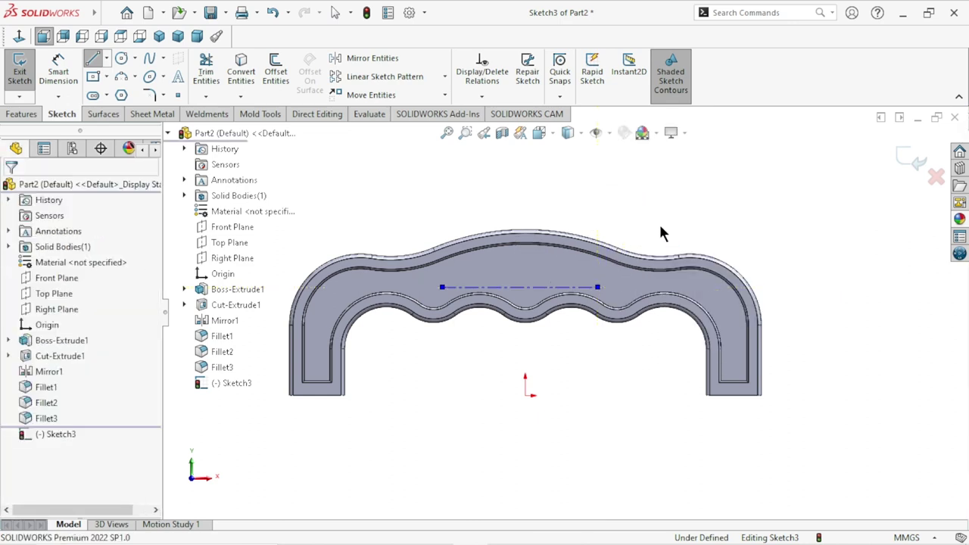
pyautogui.click(180, 74)
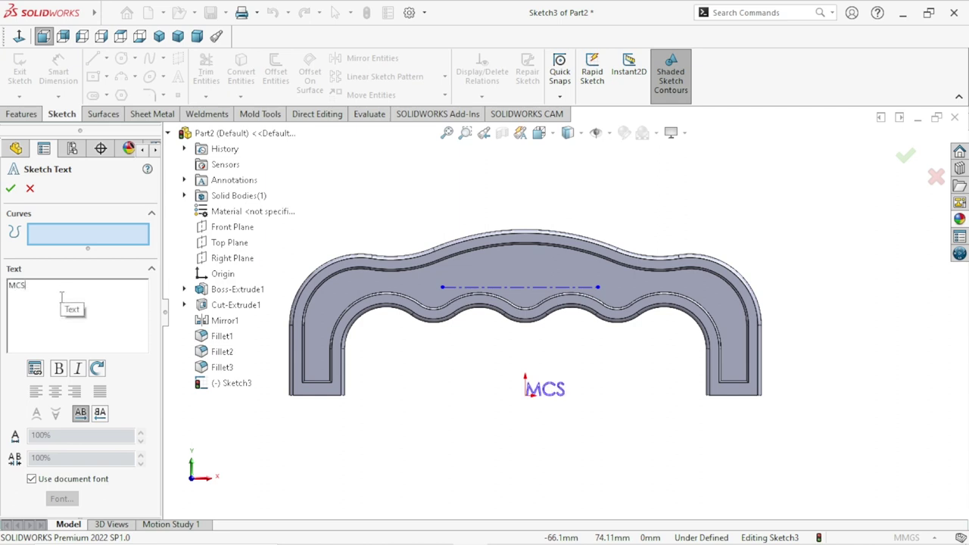
# Step: Place MCS centre-aligned on the centerline, drop the document font, and set 18 pt height
pyautogui.click(539, 288)
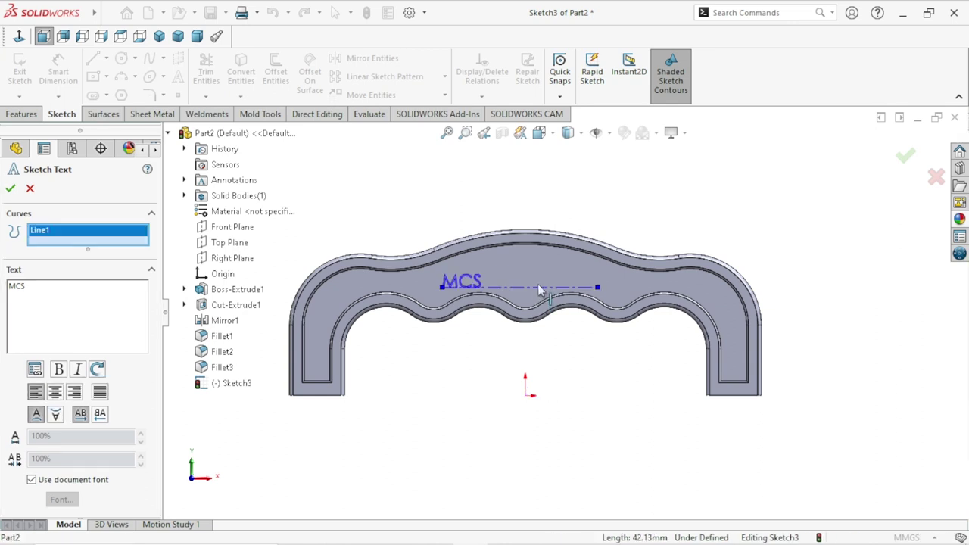
pyautogui.click(54, 393)
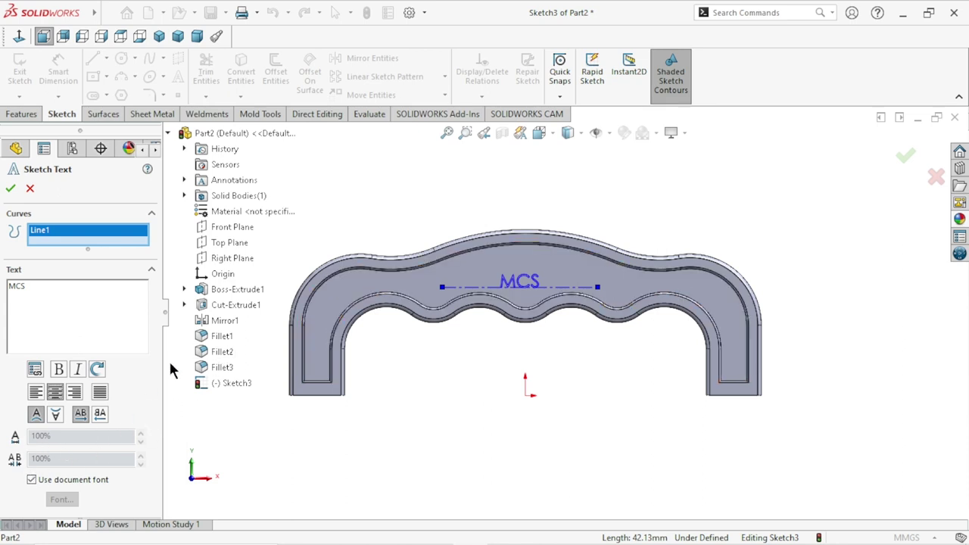
pyautogui.click(32, 480)
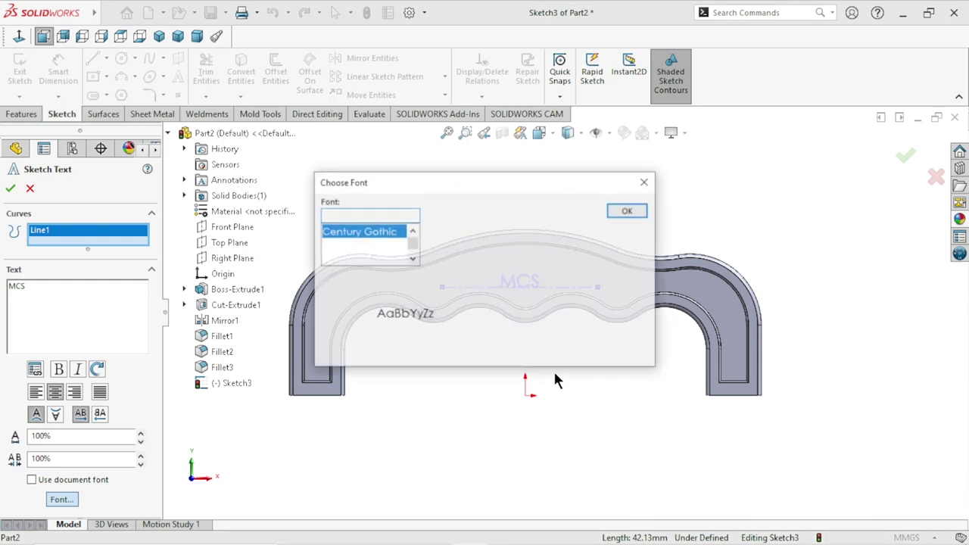
pyautogui.click(507, 229)
pyautogui.click(583, 270)
pyautogui.click(583, 270)
pyautogui.click(583, 269)
pyautogui.click(583, 269)
pyautogui.click(564, 271)
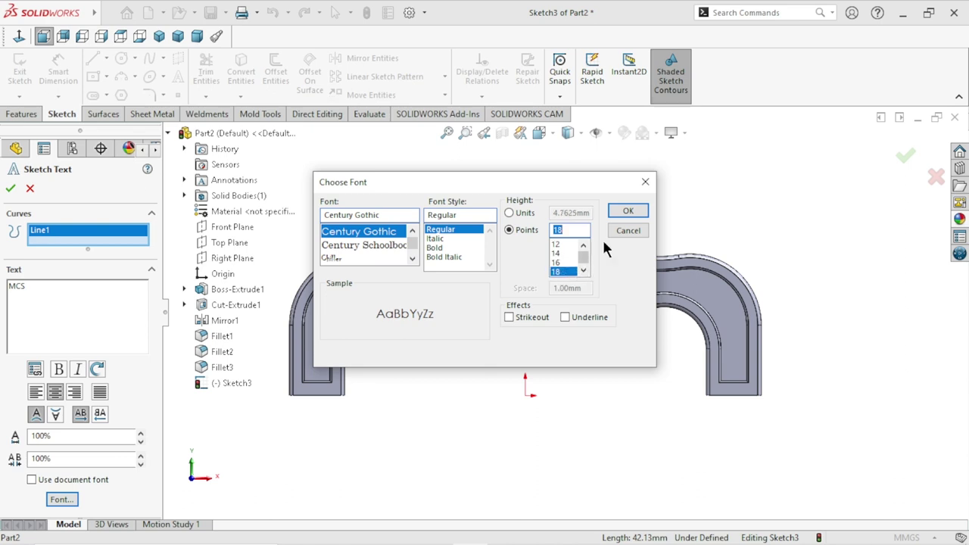
# Step: Replace the text's font with one found by searching 'ar', and confirm the font choice
pyautogui.click(398, 212)
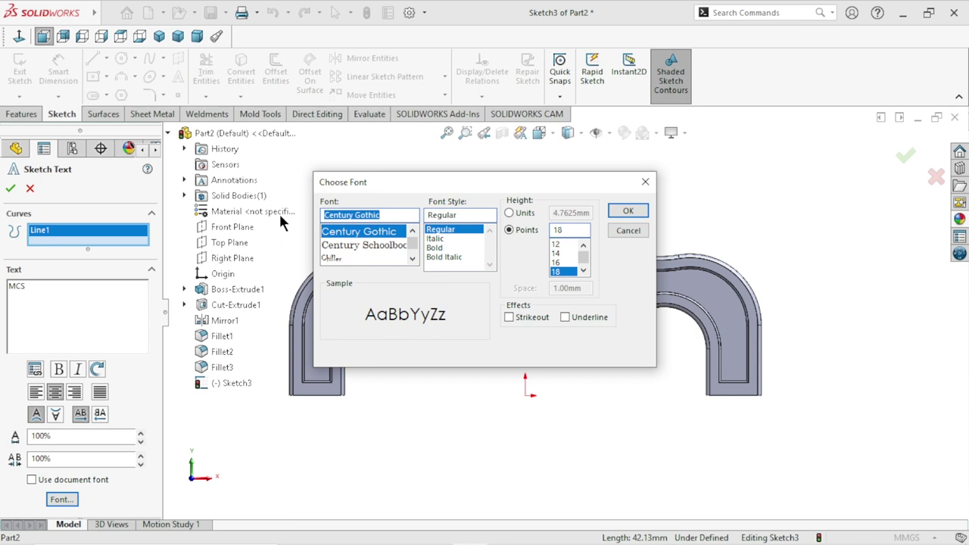
pyautogui.write('ar')
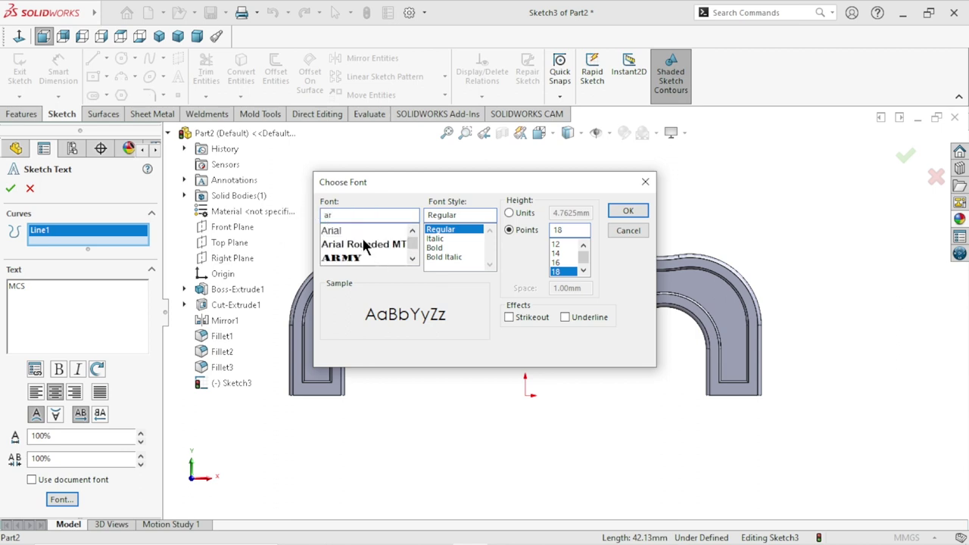
pyautogui.click(347, 232)
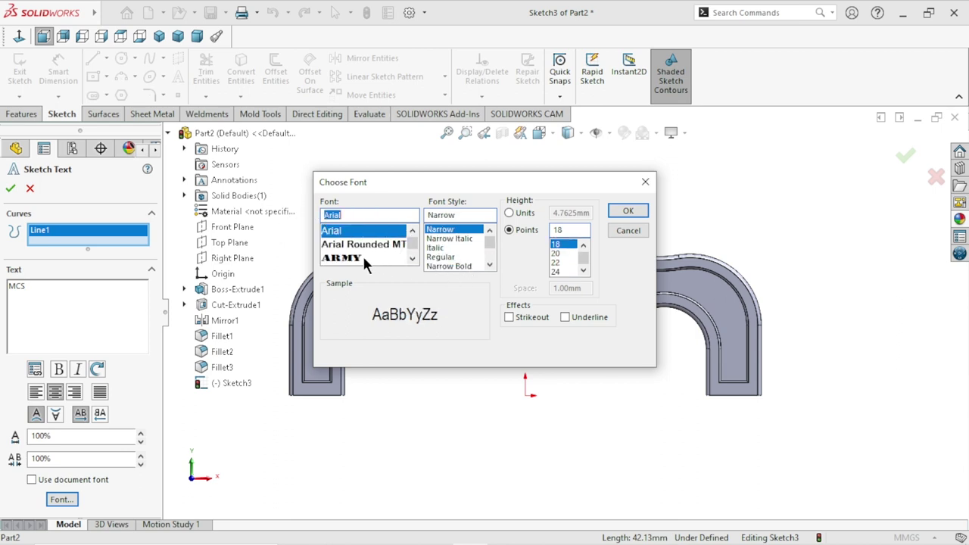
pyautogui.click(362, 258)
pyautogui.click(623, 210)
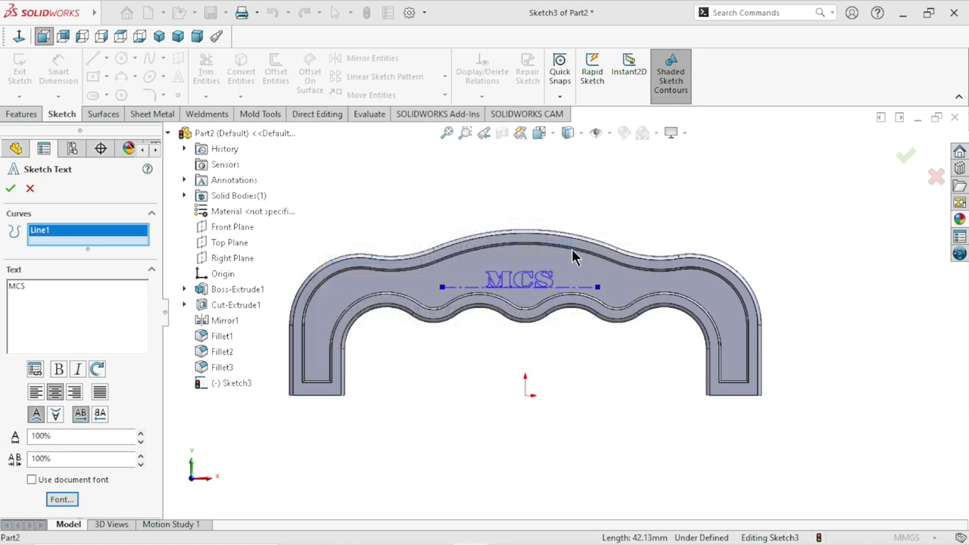
# Step: Reattach the MCS text to the construction line, accept it, and exit the sketch
pyautogui.scroll(-2, 530, 292)
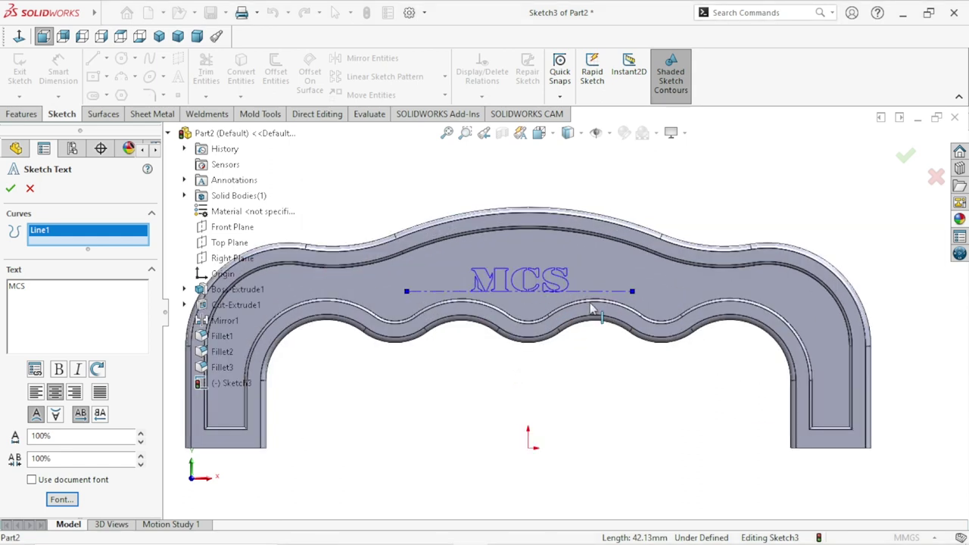
pyautogui.click(553, 289)
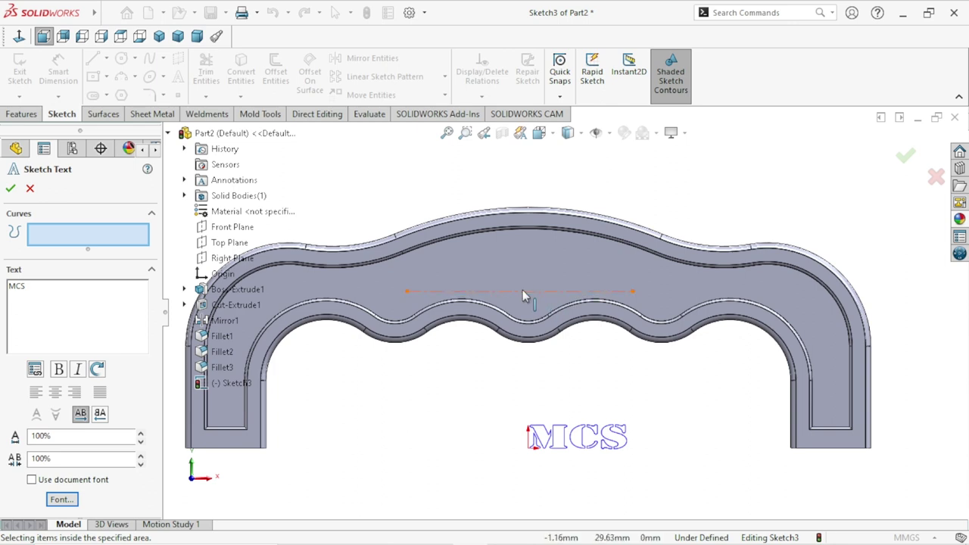
pyautogui.click(522, 291)
pyautogui.click(589, 293)
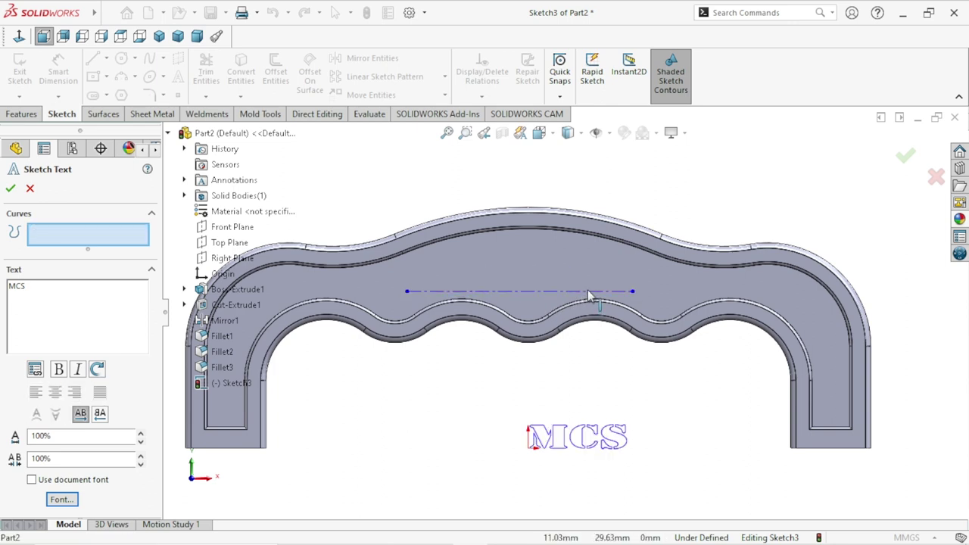
pyautogui.moveTo(596, 281); pyautogui.dragTo(610, 301)
pyautogui.click(607, 293)
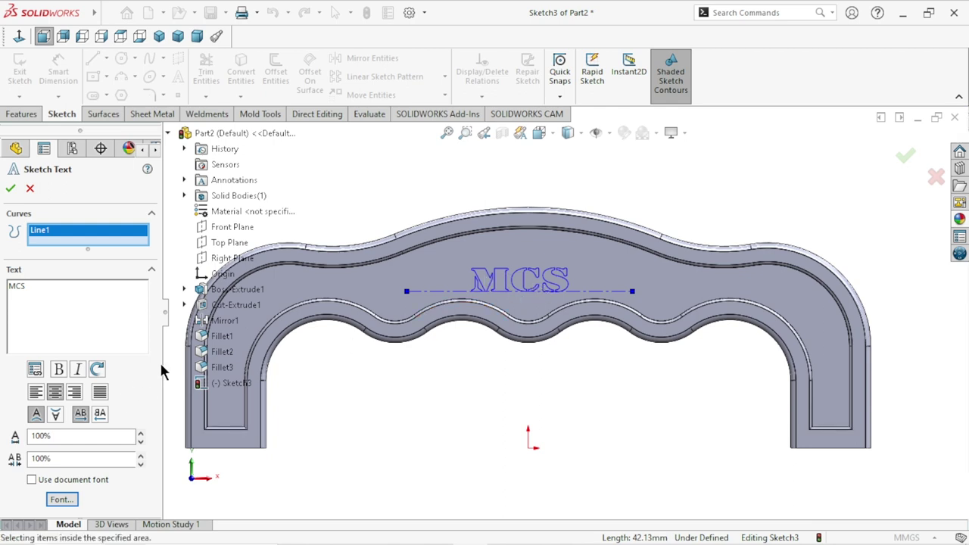
pyautogui.click(10, 189)
pyautogui.click(904, 158)
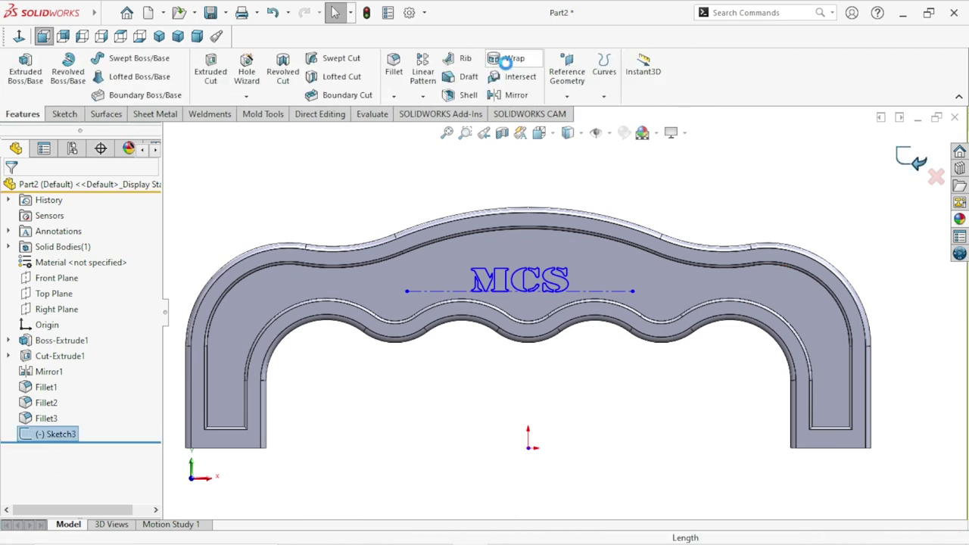
# Step: Emboss the MCS sketch onto the handle face as 0.20 mm raised Wrap lettering
pyautogui.click(511, 58)
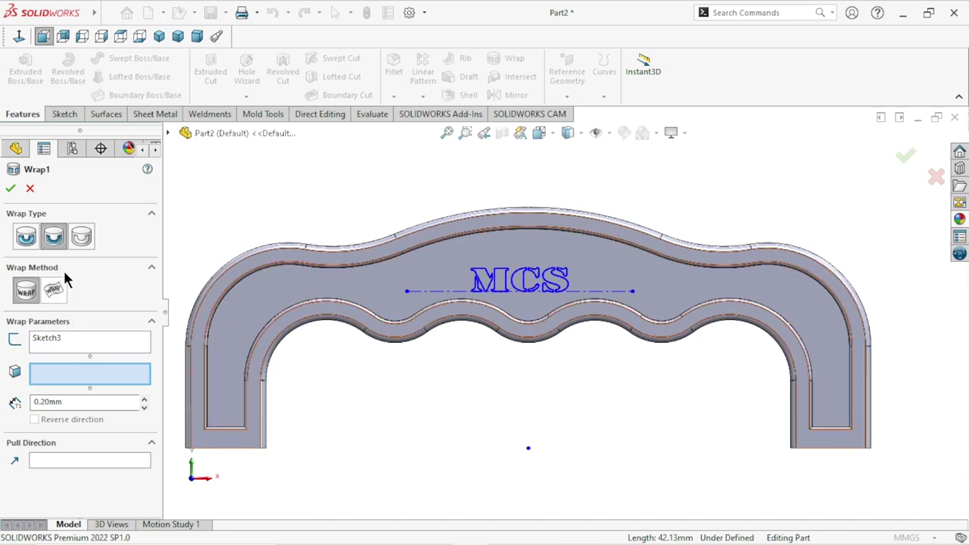
pyautogui.click(27, 238)
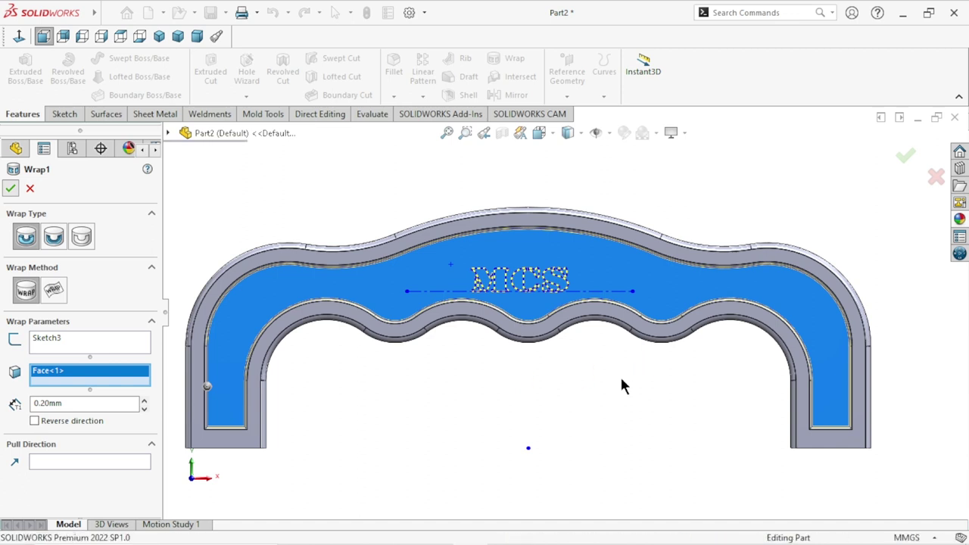
pyautogui.moveTo(628, 388); pyautogui.dragTo(573, 422, button='middle')
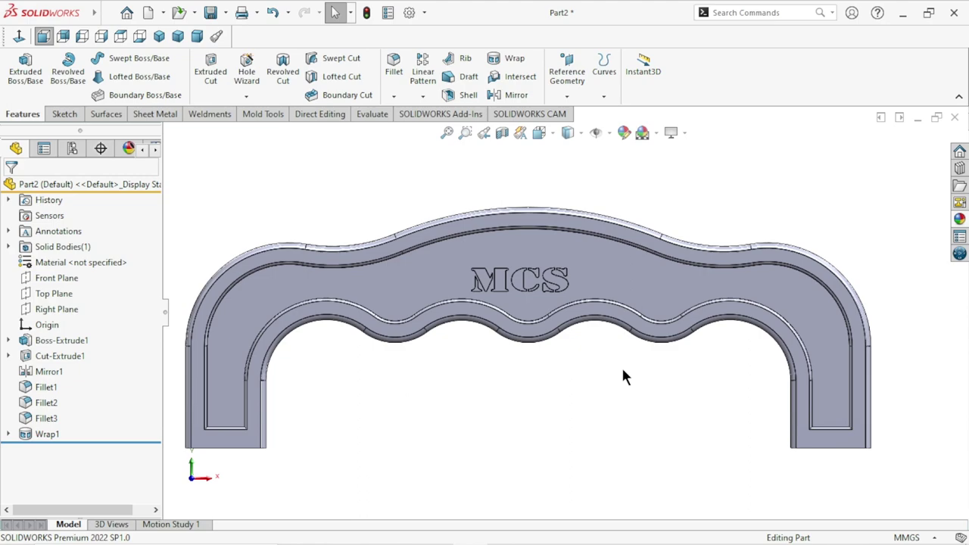
pyautogui.scroll(-5, 540, 321)
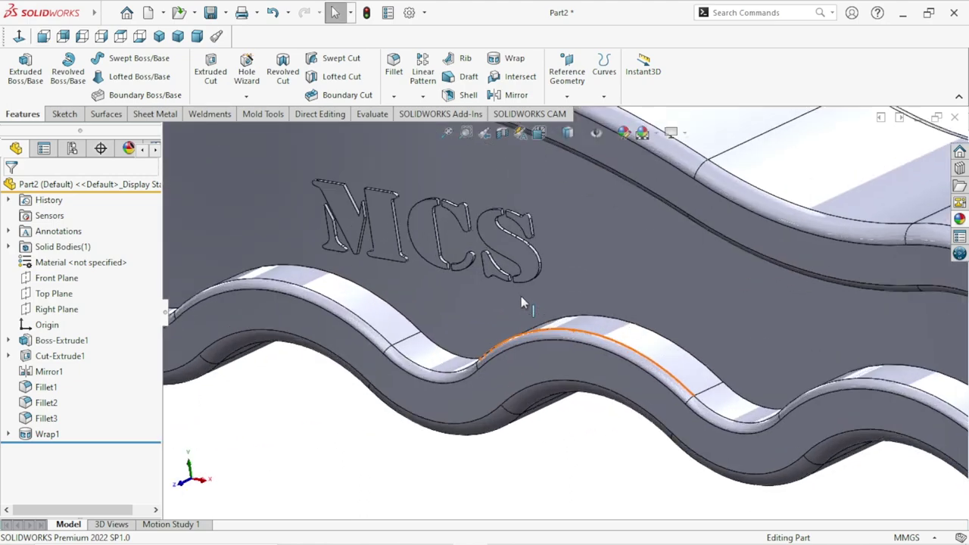
pyautogui.scroll(3, 521, 296)
pyautogui.scroll(5, 575, 431)
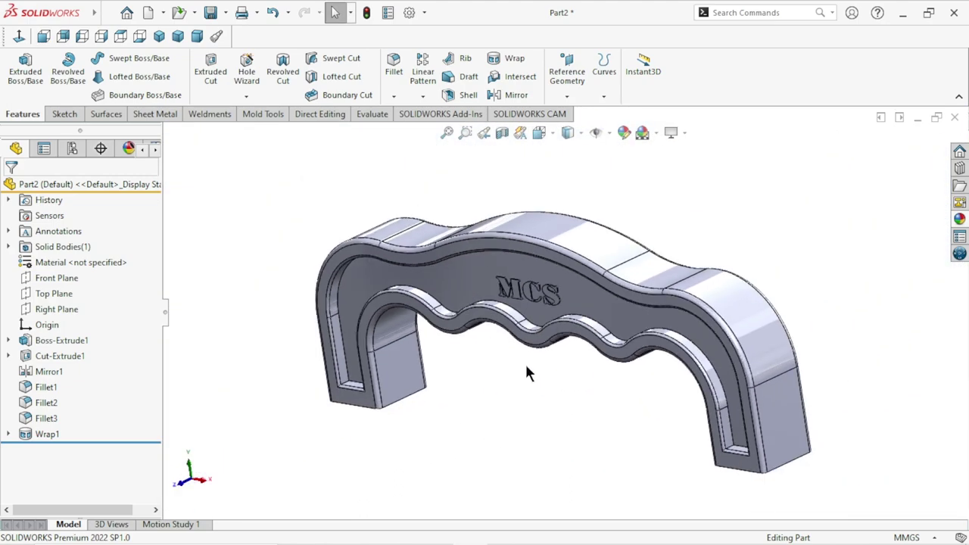
pyautogui.scroll(-2, 553, 393)
# Step: Select the whole part and bring up the appearance library
pyautogui.moveTo(547, 379)
pyautogui.mouseDown(button='middle')
pyautogui.moveTo(634, 405)
pyautogui.moveTo(616, 417)
pyautogui.moveTo(616, 404)
pyautogui.moveTo(558, 350)
pyautogui.mouseUp(button='middle')
pyautogui.scroll(-2, 634, 404)
pyautogui.scroll(3, 636, 401)
pyautogui.scroll(-5, 558, 350)
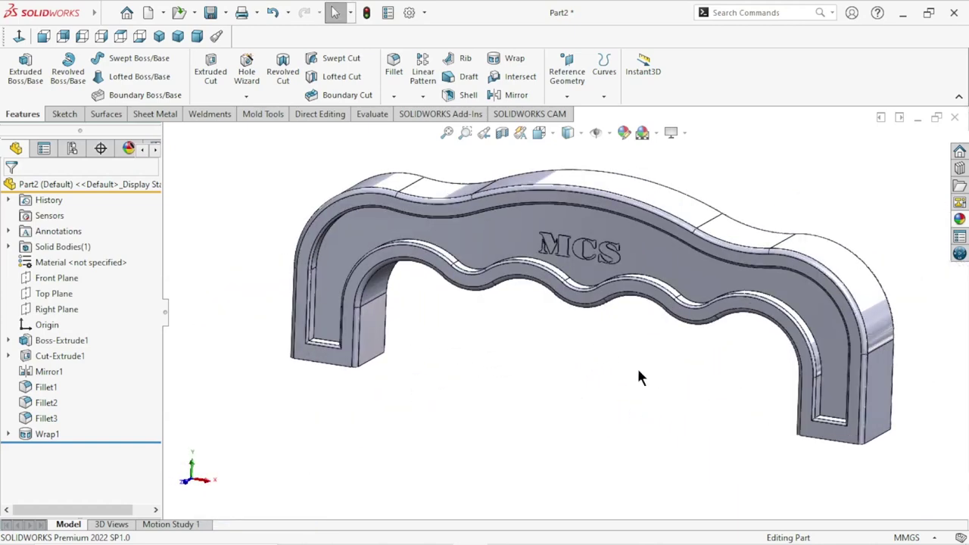
pyautogui.click(120, 184)
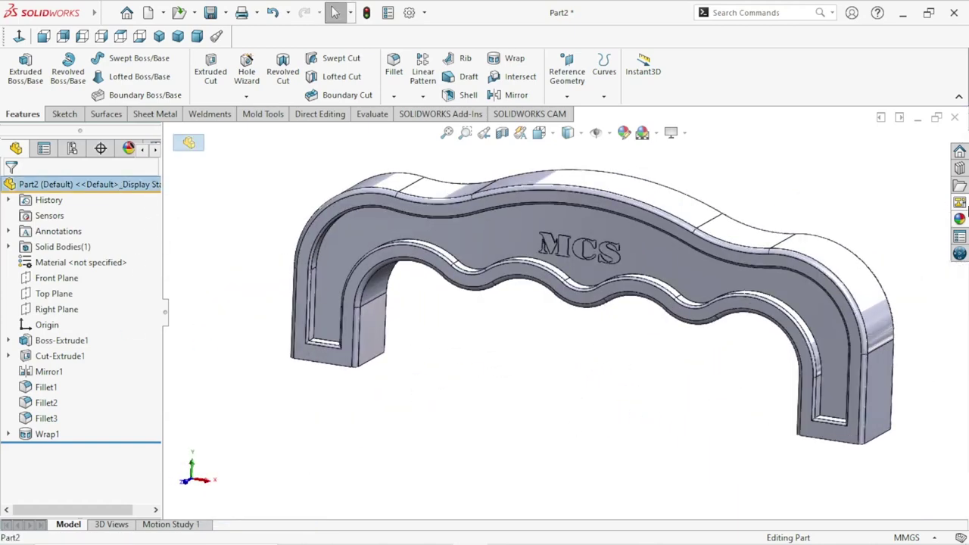
pyautogui.click(959, 220)
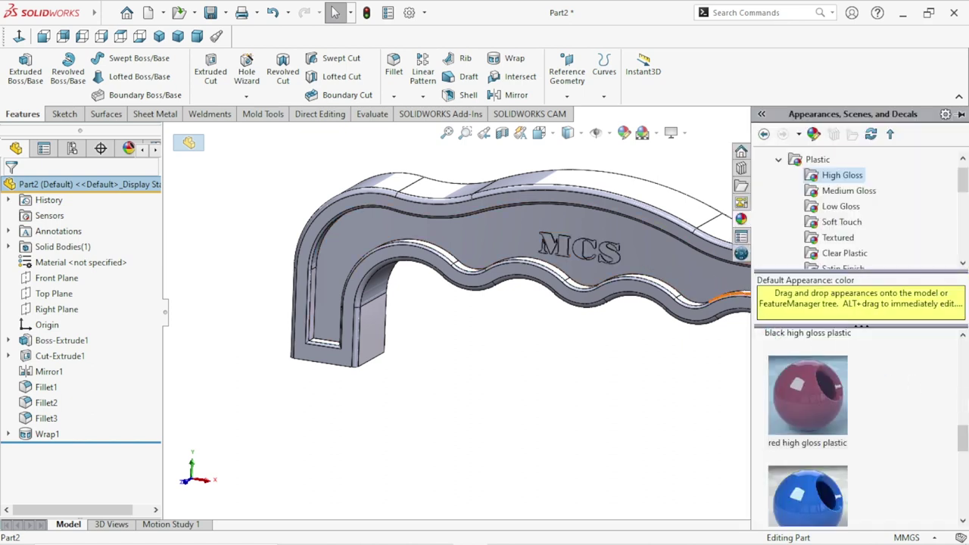
# Step: Apply the polished plastic appearance from the library to the whole handle
pyautogui.moveTo(962, 435); pyautogui.dragTo(962, 499)
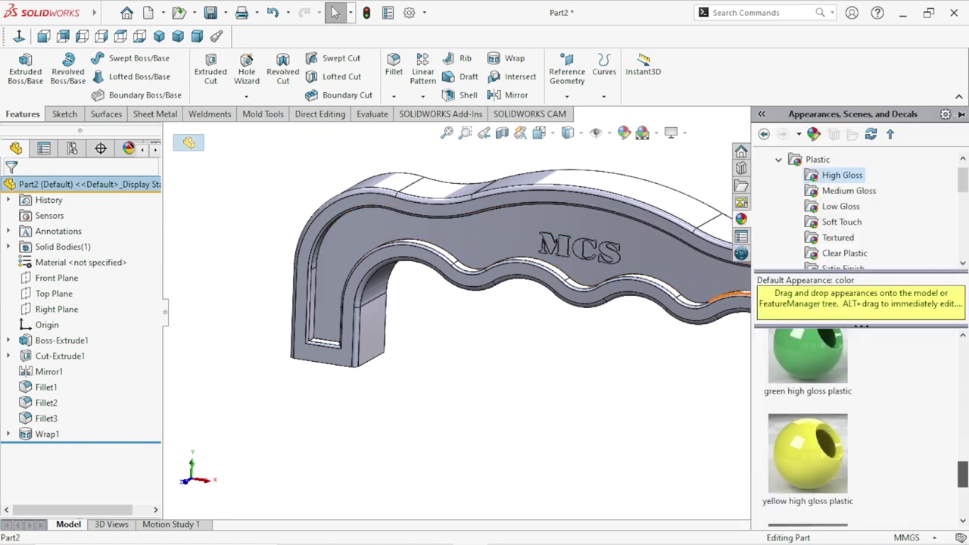
pyautogui.doubleClick(807, 470)
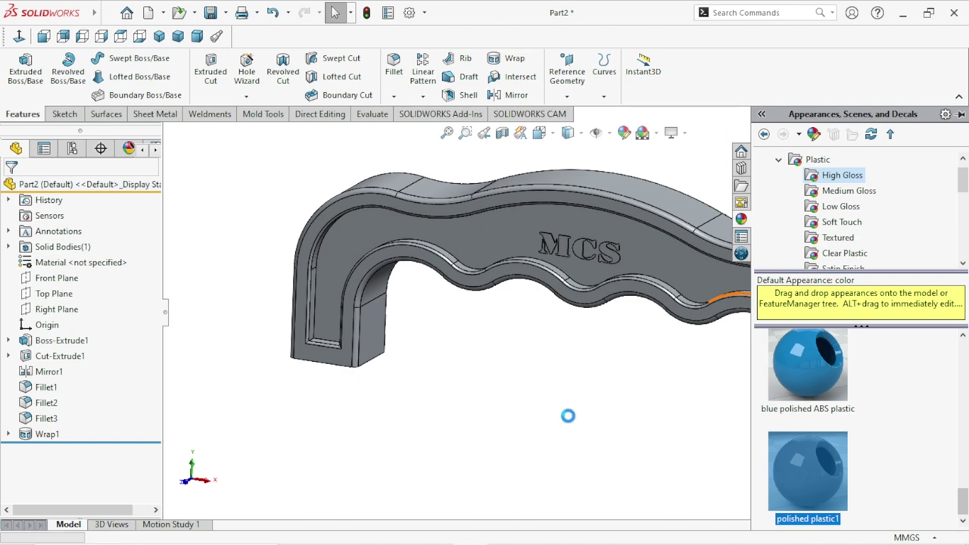
pyautogui.click(554, 401)
pyautogui.moveTo(622, 373)
pyautogui.mouseDown(button='middle')
pyautogui.moveTo(562, 404)
pyautogui.moveTo(590, 385)
pyautogui.mouseUp(button='middle')
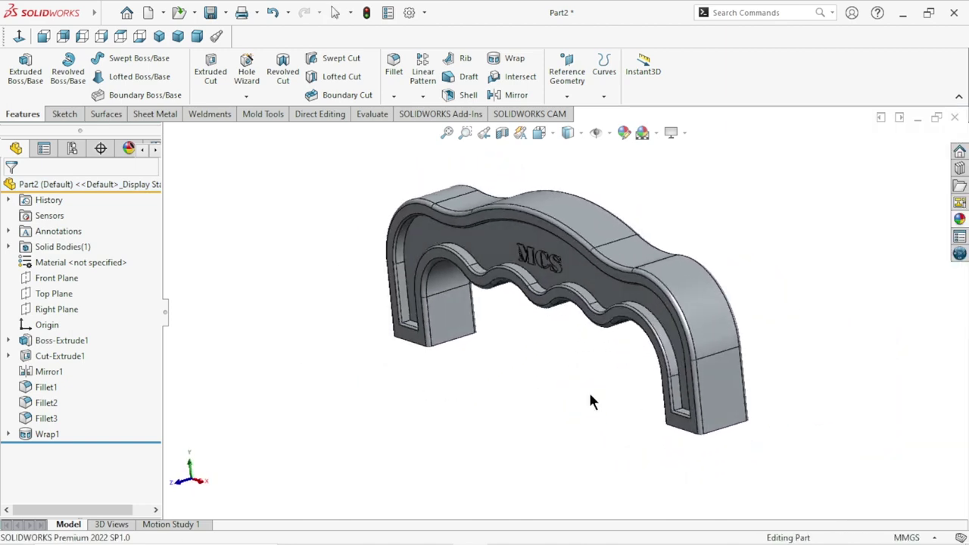
pyautogui.moveTo(571, 335)
pyautogui.mouseDown(button='middle')
pyautogui.moveTo(552, 346)
pyautogui.moveTo(610, 370)
pyautogui.mouseUp(button='middle')
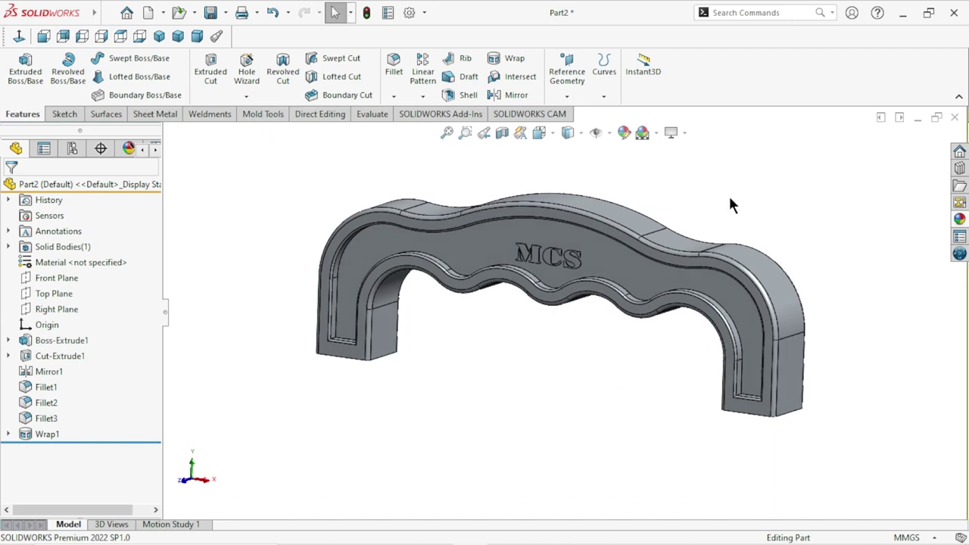
# Step: Edit the whole part's appearance and colour the handle black
pyautogui.click(94, 183)
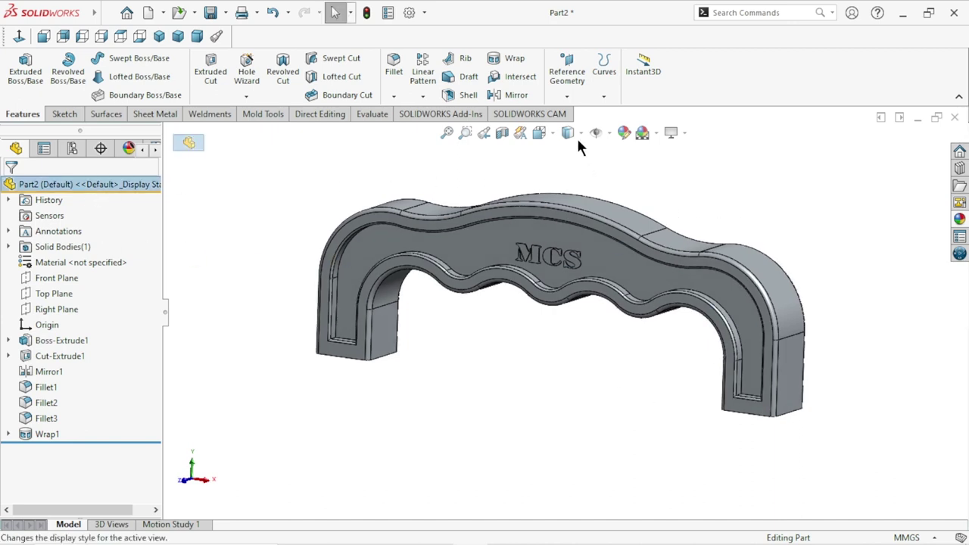
pyautogui.click(622, 134)
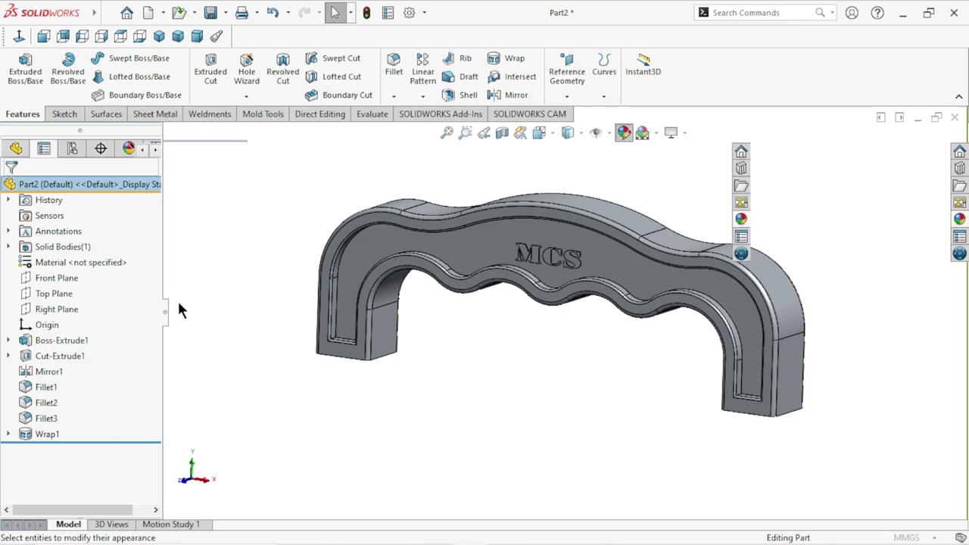
pyautogui.moveTo(156, 316); pyautogui.dragTo(149, 393)
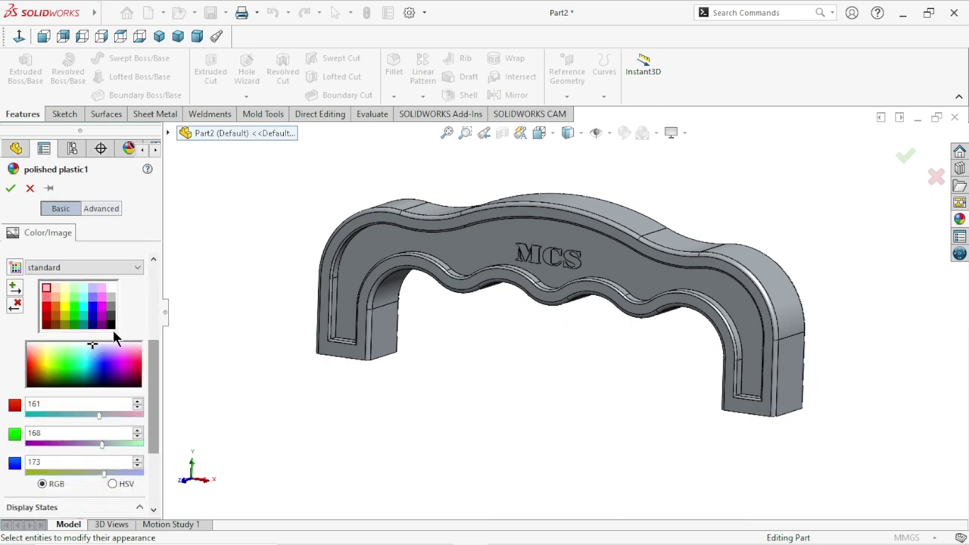
pyautogui.click(110, 324)
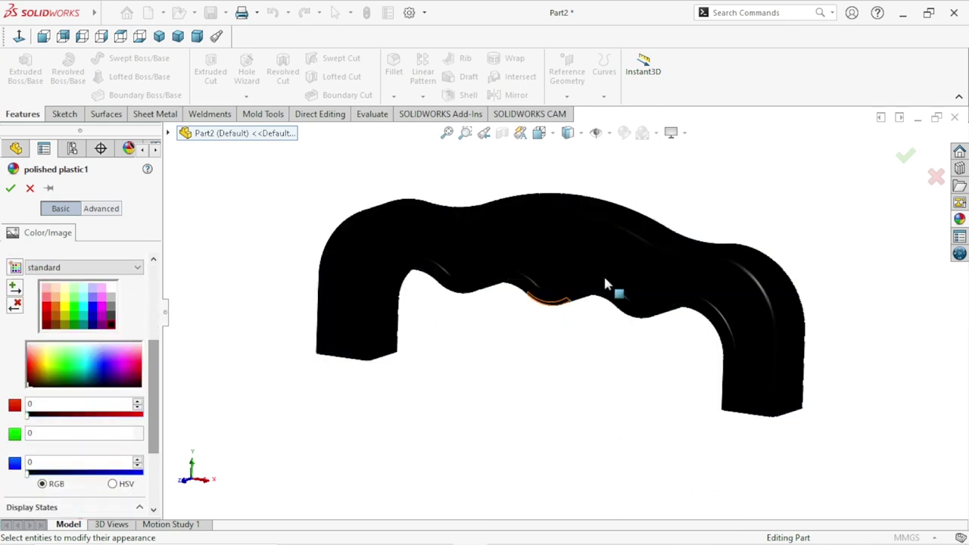
pyautogui.scroll(-1, 576, 234)
pyautogui.moveTo(671, 245)
pyautogui.mouseDown(button='middle')
pyautogui.moveTo(620, 320)
pyautogui.moveTo(642, 279)
pyautogui.moveTo(698, 275)
pyautogui.moveTo(642, 336)
pyautogui.moveTo(580, 267)
pyautogui.moveTo(580, 381)
pyautogui.mouseUp(button='middle')
# Step: Try a mid grey, then a paler grey, on the handle
pyautogui.scroll(2, 581, 333)
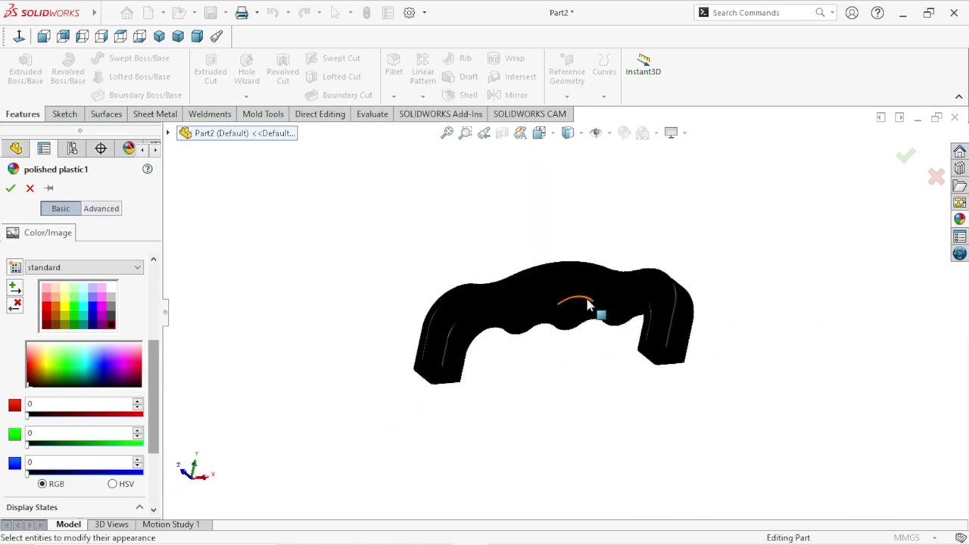
pyautogui.scroll(-2, 598, 316)
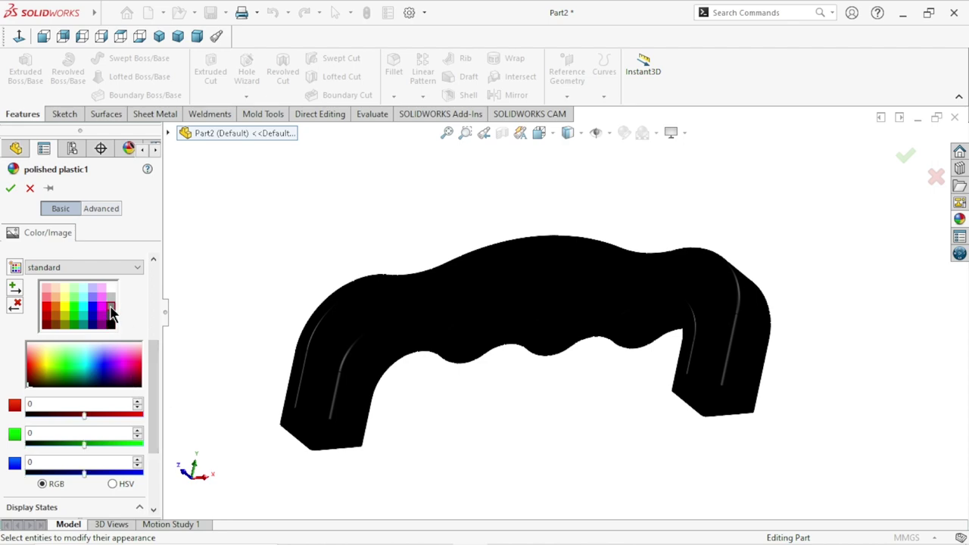
pyautogui.click(109, 307)
pyautogui.moveTo(438, 271)
pyautogui.mouseDown(button='middle')
pyautogui.moveTo(422, 264)
pyautogui.moveTo(372, 312)
pyautogui.moveTo(318, 314)
pyautogui.moveTo(385, 311)
pyautogui.moveTo(406, 275)
pyautogui.moveTo(426, 275)
pyautogui.moveTo(414, 294)
pyautogui.mouseUp(button='middle')
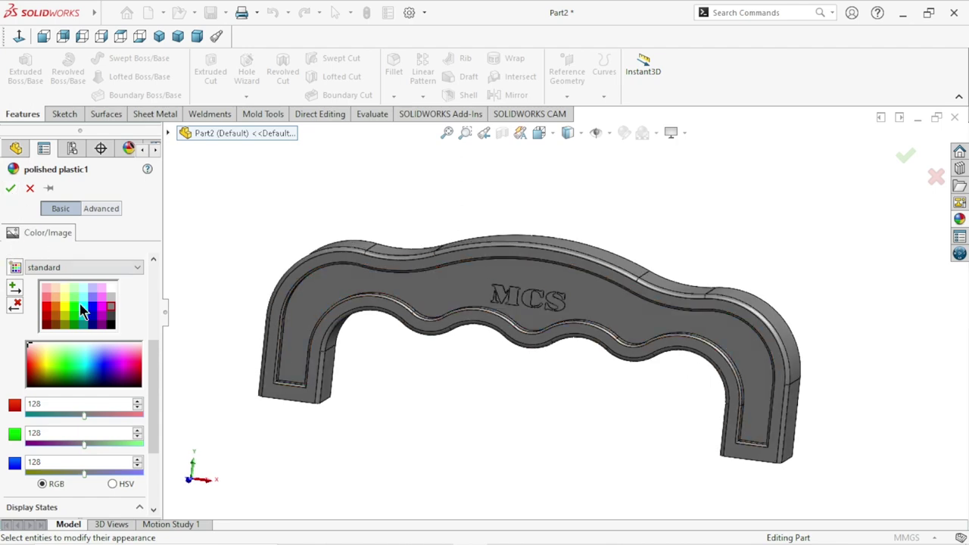
pyautogui.click(111, 298)
pyautogui.moveTo(497, 324)
pyautogui.mouseDown(button='middle')
pyautogui.moveTo(444, 353)
pyautogui.moveTo(431, 512)
pyautogui.moveTo(471, 301)
pyautogui.moveTo(470, 367)
pyautogui.moveTo(704, 256)
pyautogui.moveTo(630, 336)
pyautogui.moveTo(681, 275)
pyautogui.mouseUp(button='middle')
pyautogui.press('f')
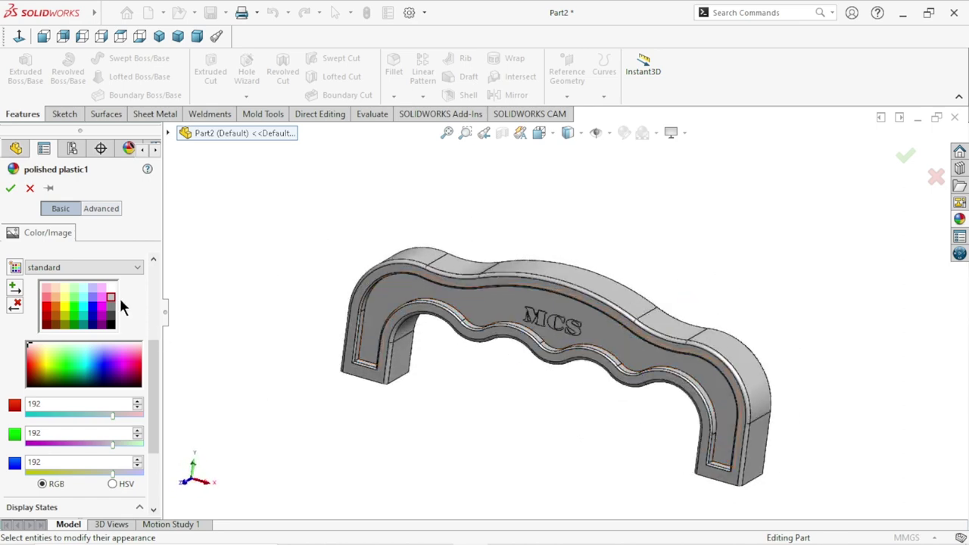
# Step: Try white, then settle on light grey (192, 192, 192) and confirm
pyautogui.click(111, 289)
pyautogui.moveTo(593, 318)
pyautogui.mouseDown(button='middle')
pyautogui.moveTo(611, 368)
pyautogui.moveTo(683, 245)
pyautogui.moveTo(731, 268)
pyautogui.moveTo(681, 336)
pyautogui.moveTo(549, 354)
pyautogui.mouseUp(button='middle')
pyautogui.scroll(3, 611, 368)
pyautogui.scroll(-3, 575, 352)
pyautogui.scroll(-3, 549, 355)
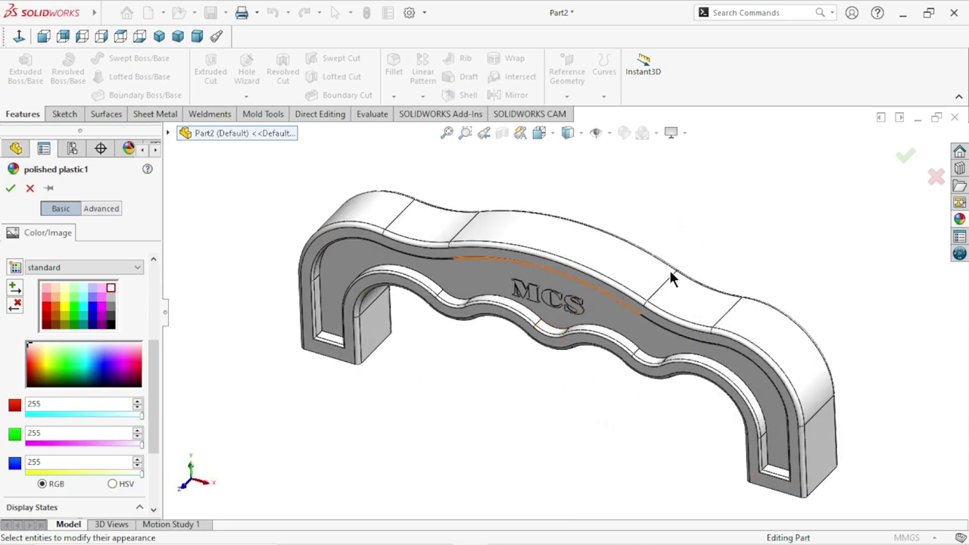
pyautogui.click(110, 297)
pyautogui.click(10, 189)
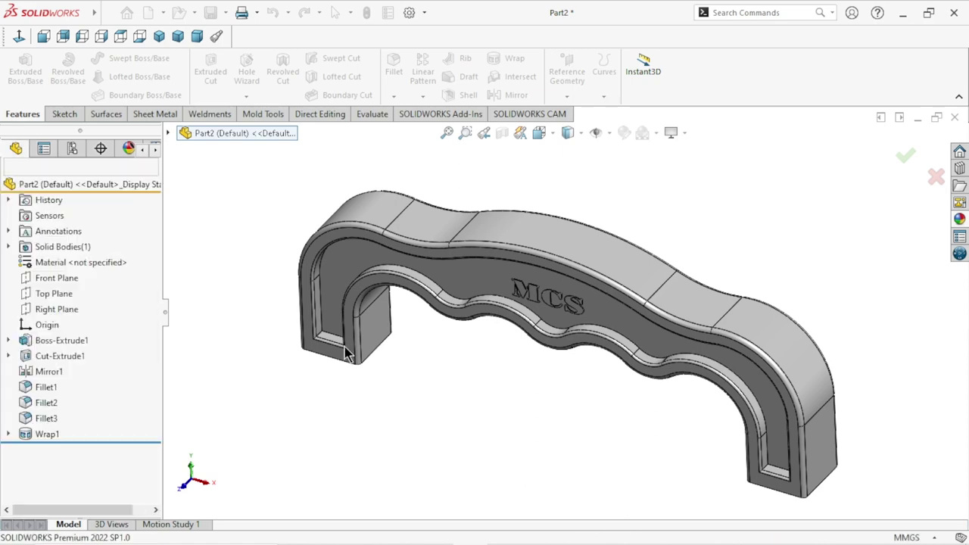
# Step: Give the raised Wrap1 MCS lettering a yellow appearance
pyautogui.moveTo(558, 383); pyautogui.dragTo(573, 278, button='middle')
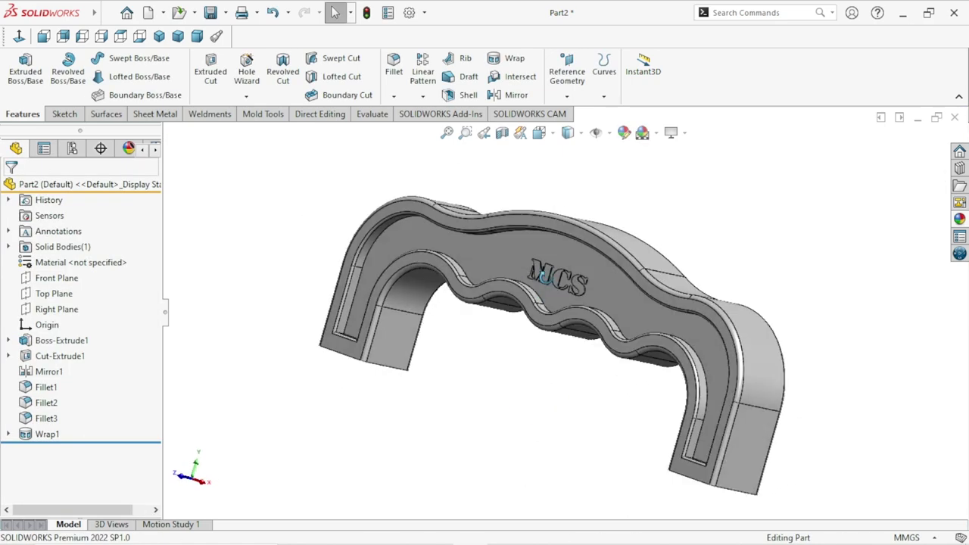
pyautogui.scroll(-3, 599, 320)
pyautogui.scroll(-2, 598, 320)
pyautogui.click(447, 262)
pyautogui.click(43, 437)
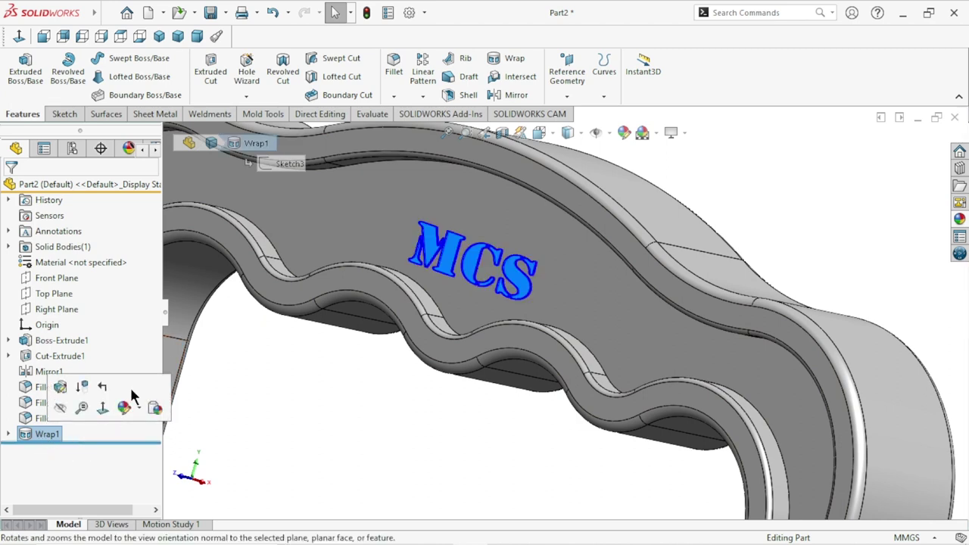
pyautogui.click(622, 133)
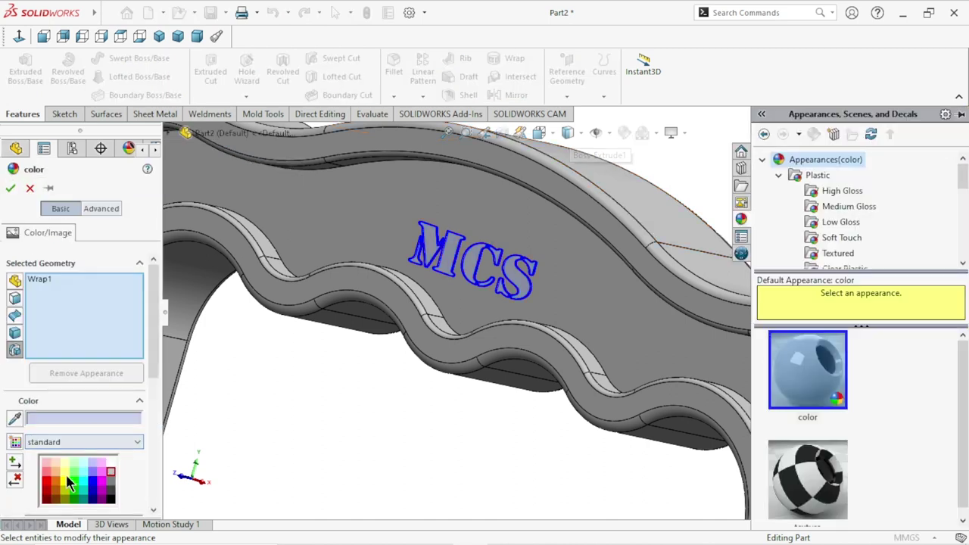
pyautogui.click(10, 189)
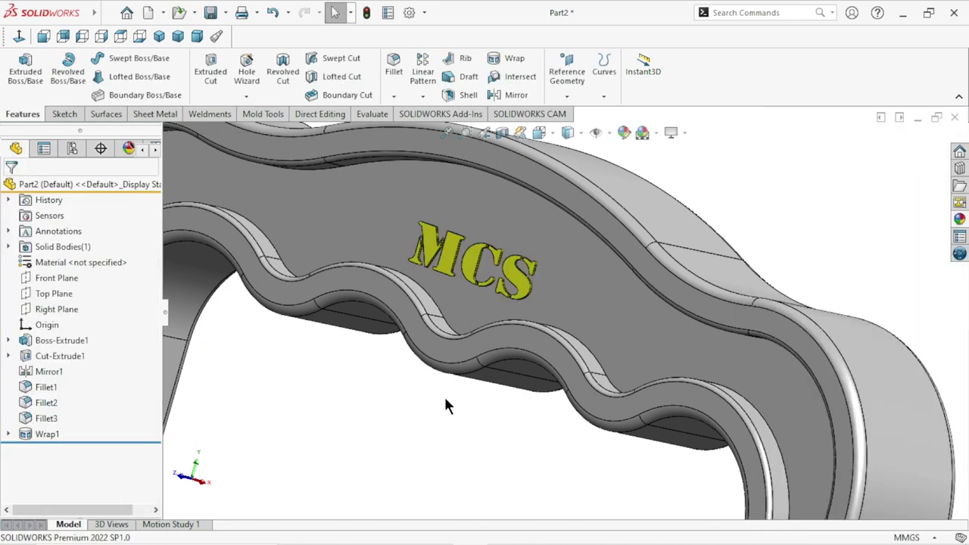
# Step: Start a new sketch on the Top Plane and view it face-on
pyautogui.press('f')
pyautogui.moveTo(550, 327); pyautogui.dragTo(641, 365, button='middle')
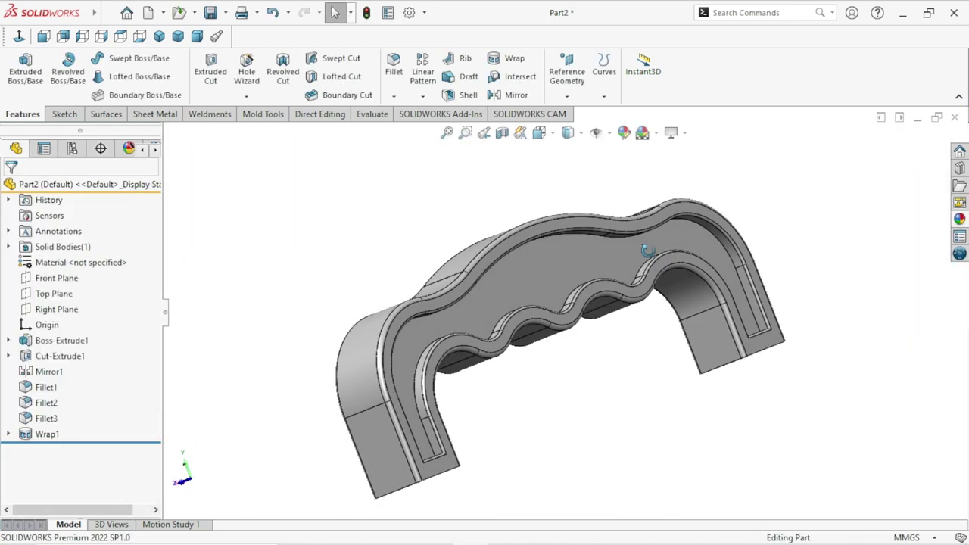
pyautogui.moveTo(734, 394)
pyautogui.mouseDown(button='middle')
pyautogui.moveTo(632, 212)
pyautogui.moveTo(689, 342)
pyautogui.moveTo(681, 424)
pyautogui.moveTo(558, 402)
pyautogui.mouseUp(button='middle')
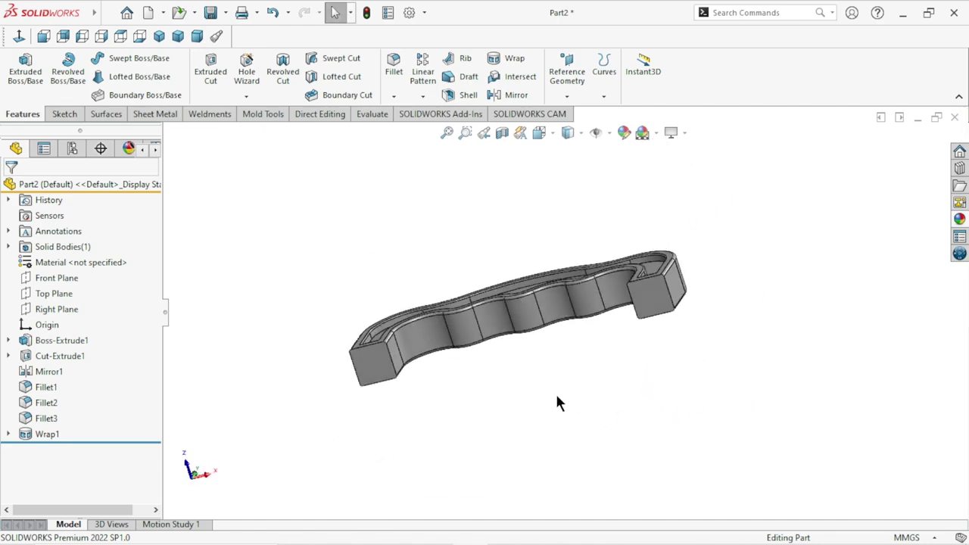
pyautogui.click(49, 293)
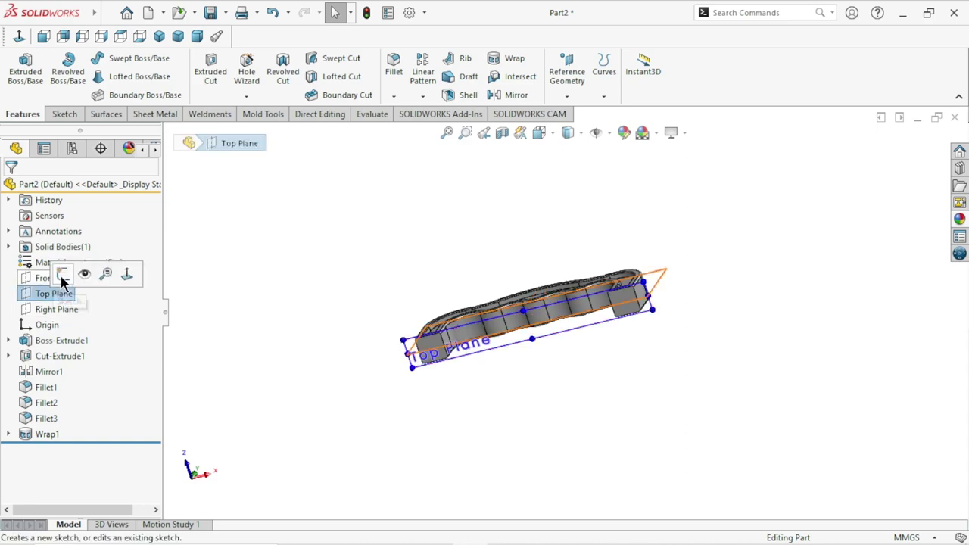
pyautogui.click(63, 274)
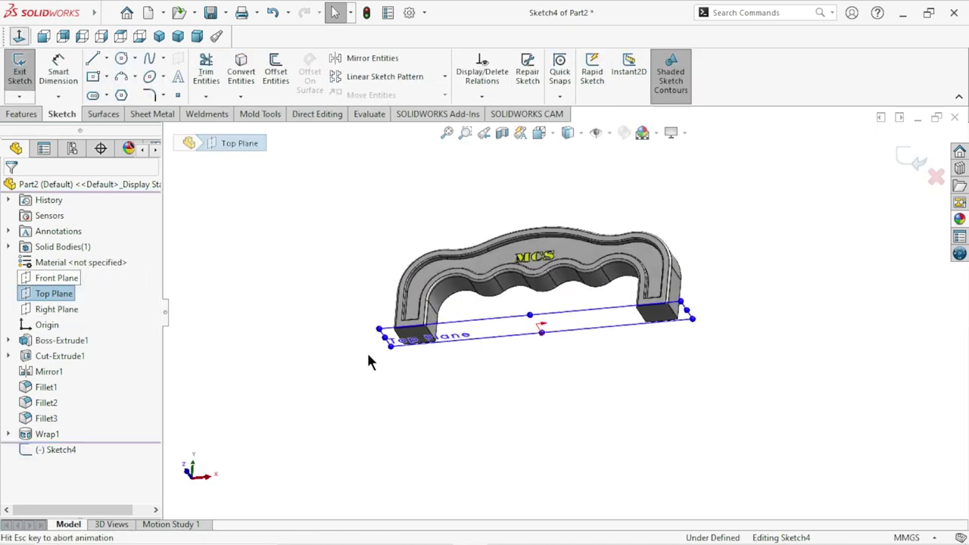
pyautogui.click(19, 36)
pyautogui.scroll(-2, 439, 333)
pyautogui.scroll(-2, 411, 318)
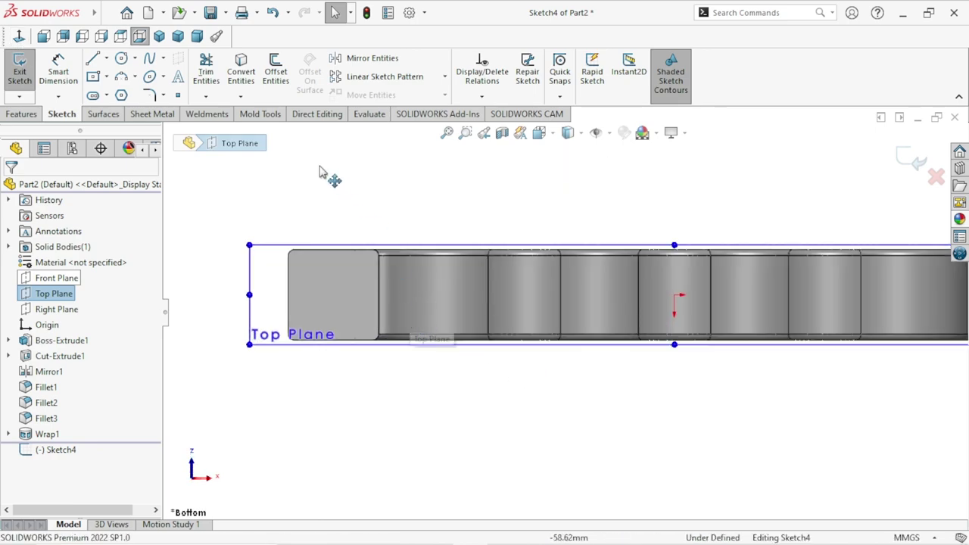
# Step: Activate the Circle tool, cancel it, and exit the empty Sketch4
pyautogui.click(385, 350)
pyautogui.scroll(-3, 393, 319)
pyautogui.scroll(2, 466, 354)
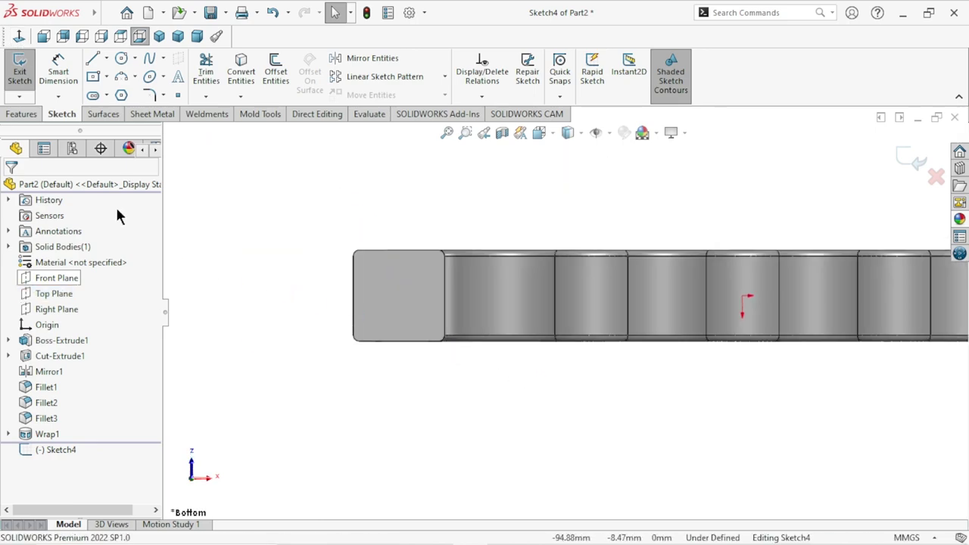
pyautogui.click(122, 58)
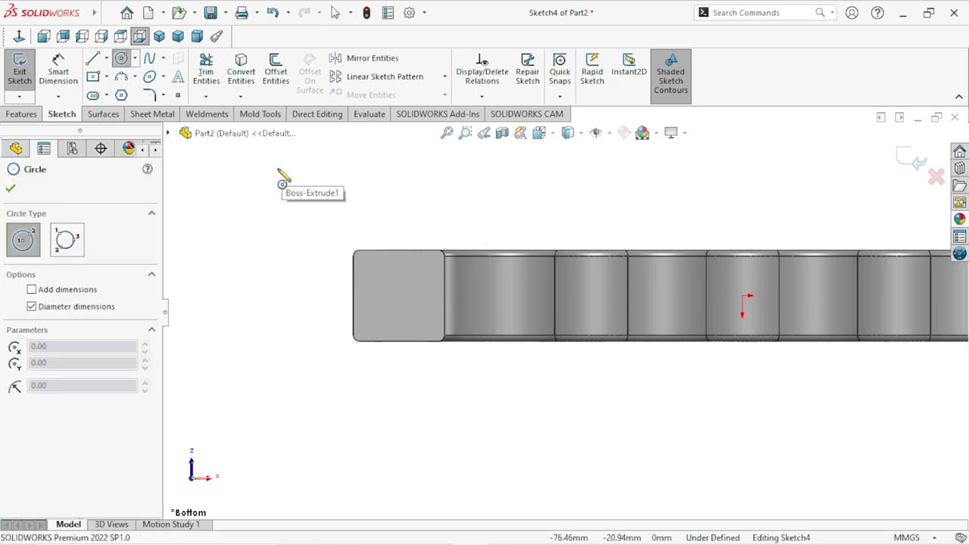
pyautogui.press('Escape')
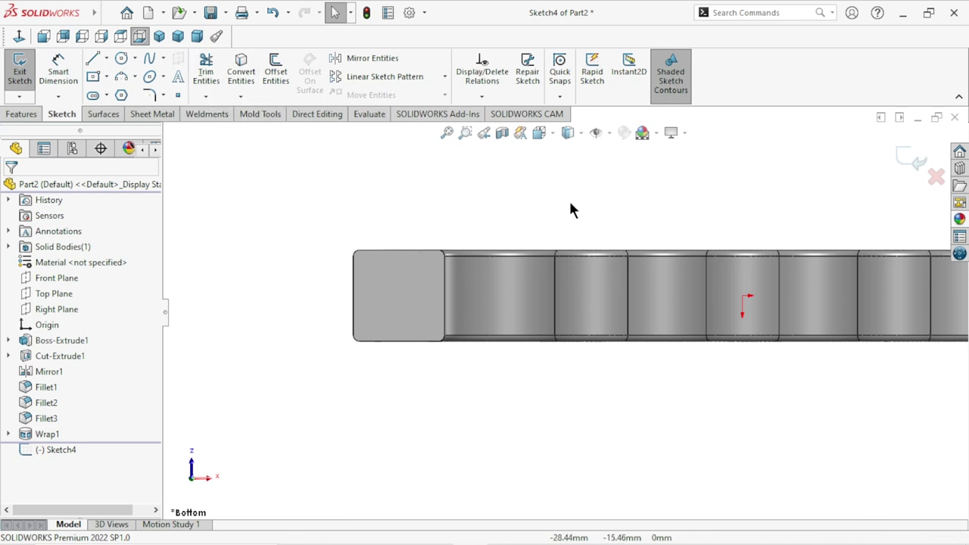
pyautogui.click(937, 177)
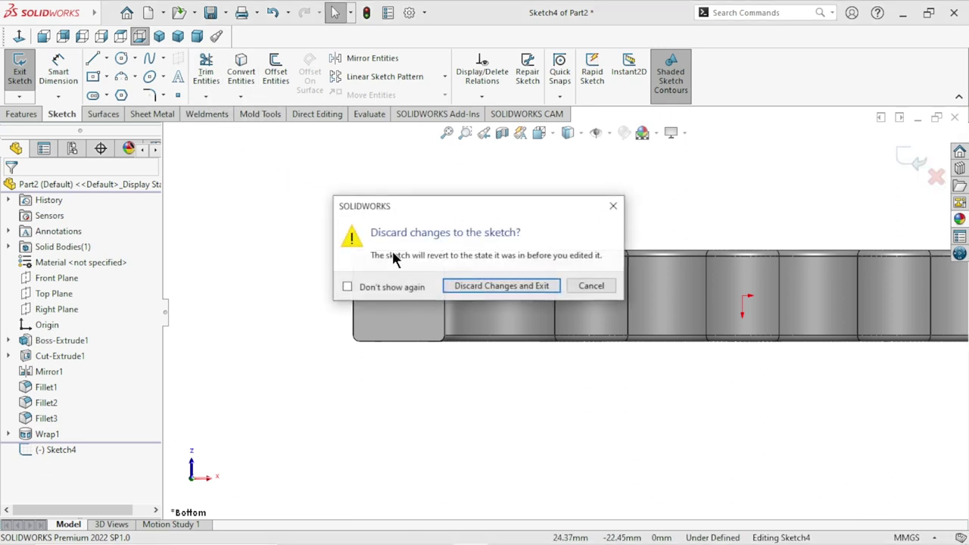
# Step: Discard Sketch4 and start a new Hole Wizard feature
pyautogui.click(473, 285)
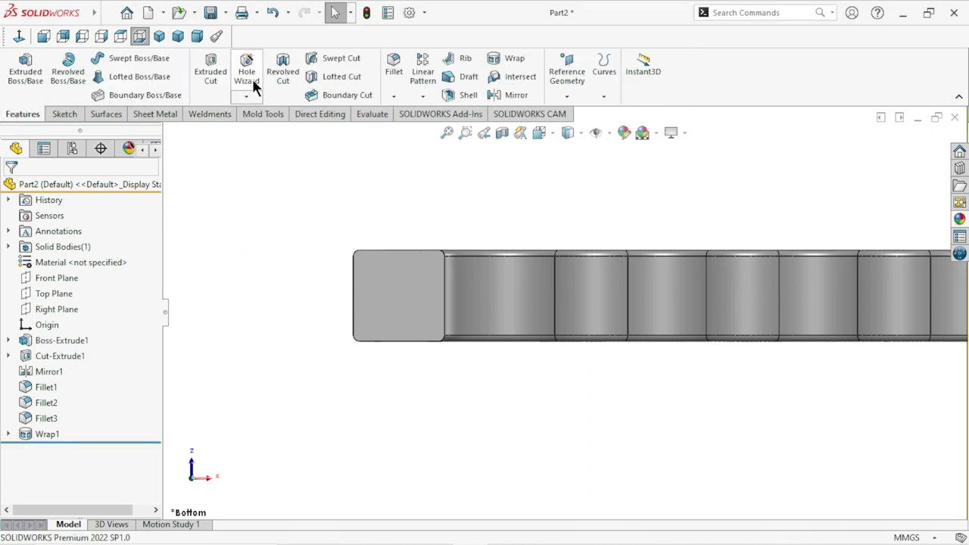
pyautogui.click(245, 98)
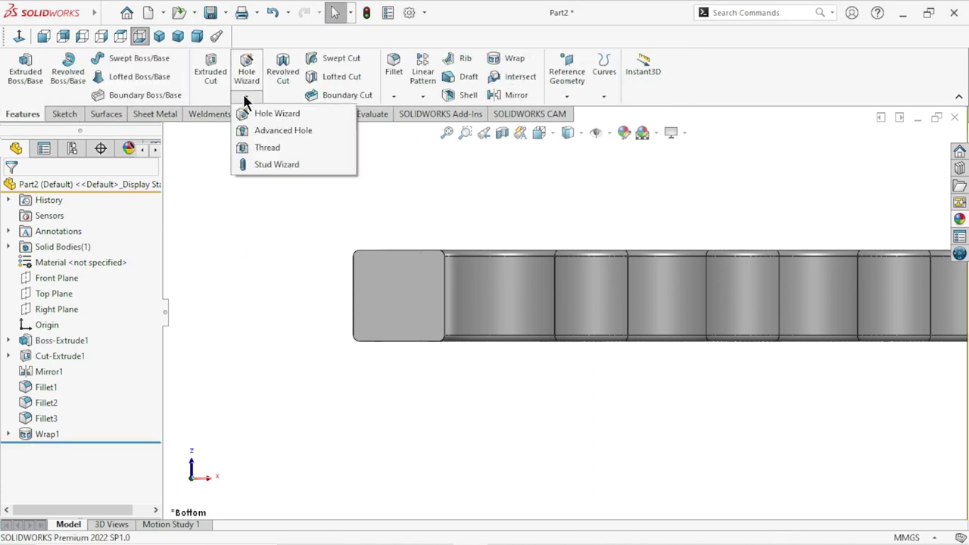
pyautogui.click(261, 114)
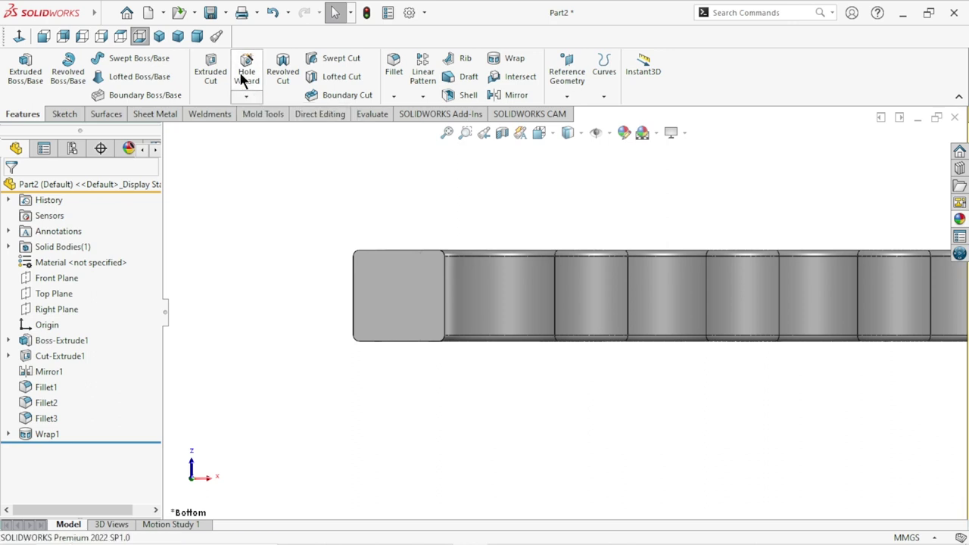
pyautogui.click(242, 80)
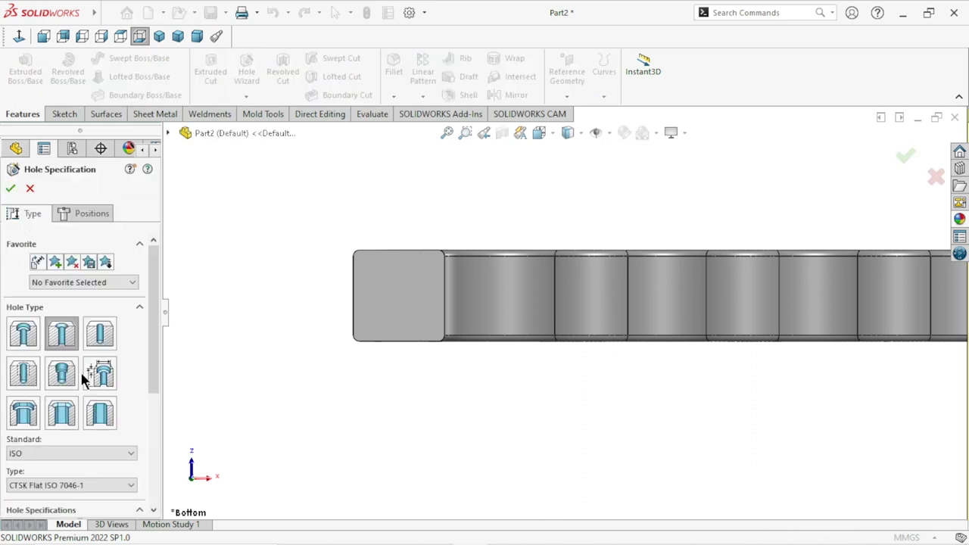
# Step: Specify the hole as an ISO M5 tapped hole
pyautogui.click(25, 376)
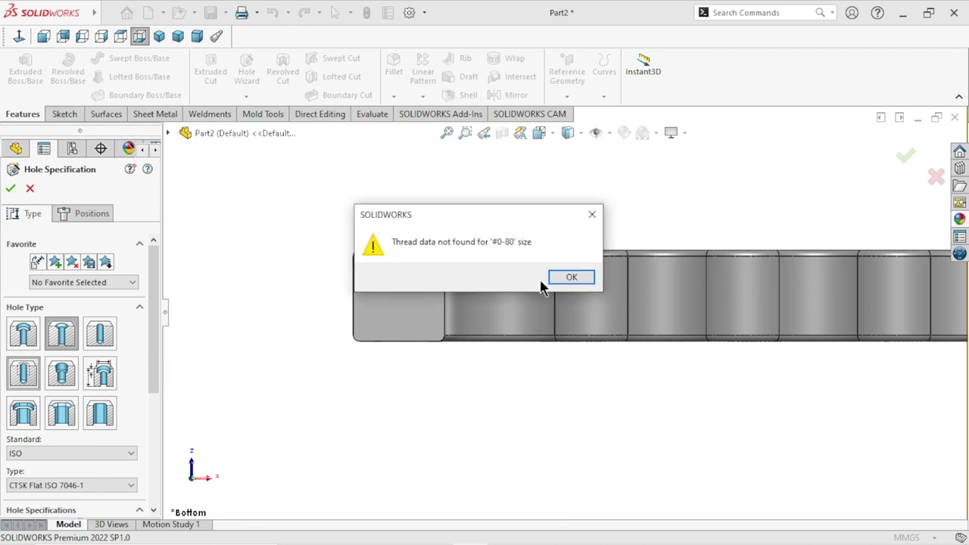
pyautogui.click(571, 278)
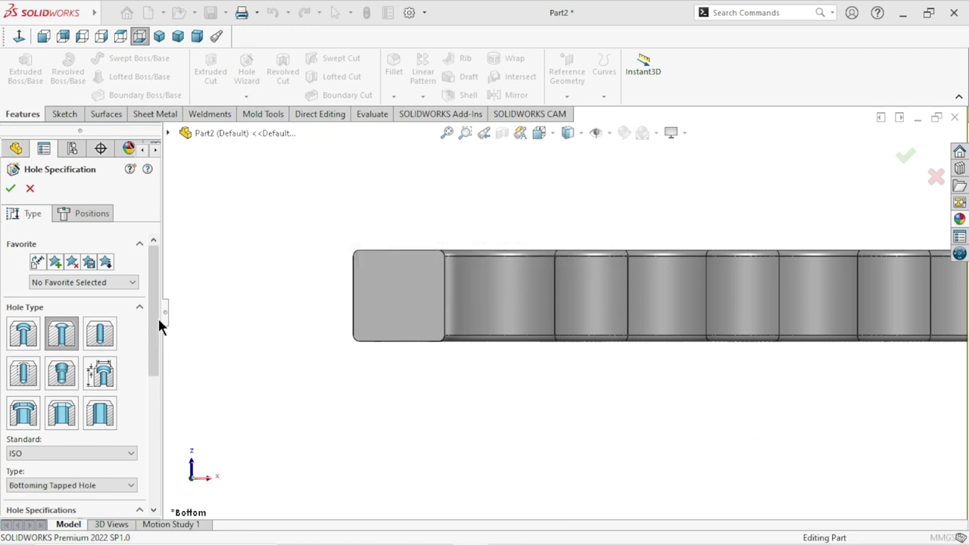
pyautogui.moveTo(153, 295); pyautogui.dragTo(157, 370)
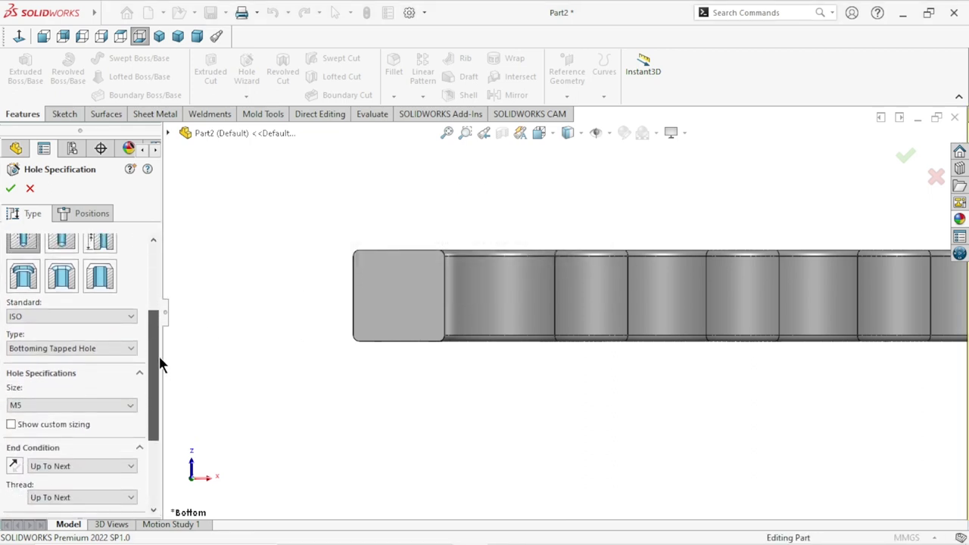
pyautogui.click(107, 313)
pyautogui.click(108, 314)
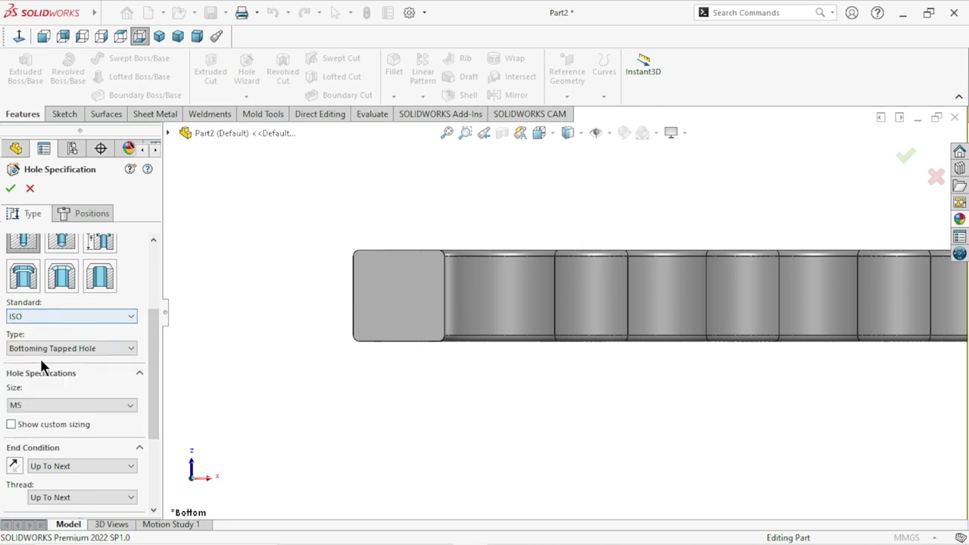
pyautogui.click(66, 347)
pyautogui.click(46, 382)
pyautogui.click(85, 350)
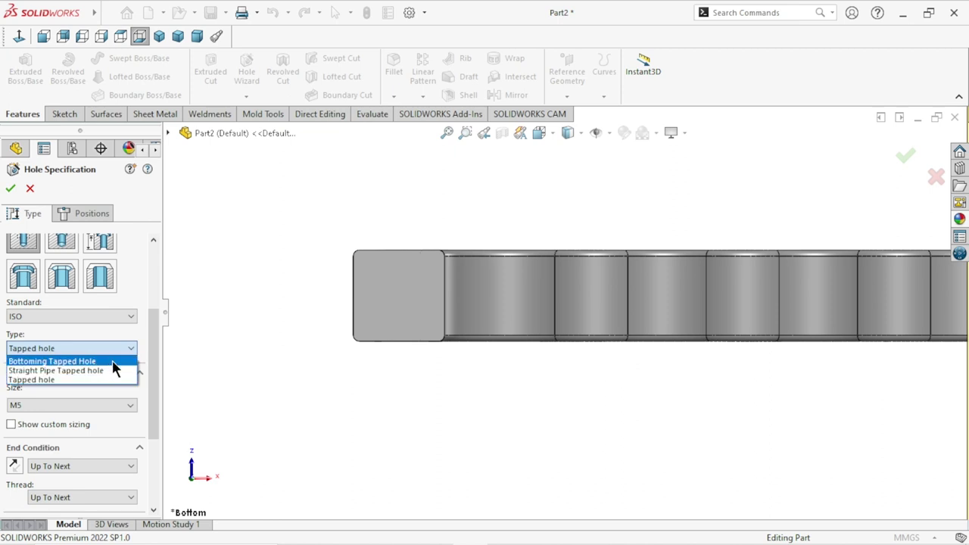
pyautogui.click(62, 380)
pyautogui.click(106, 401)
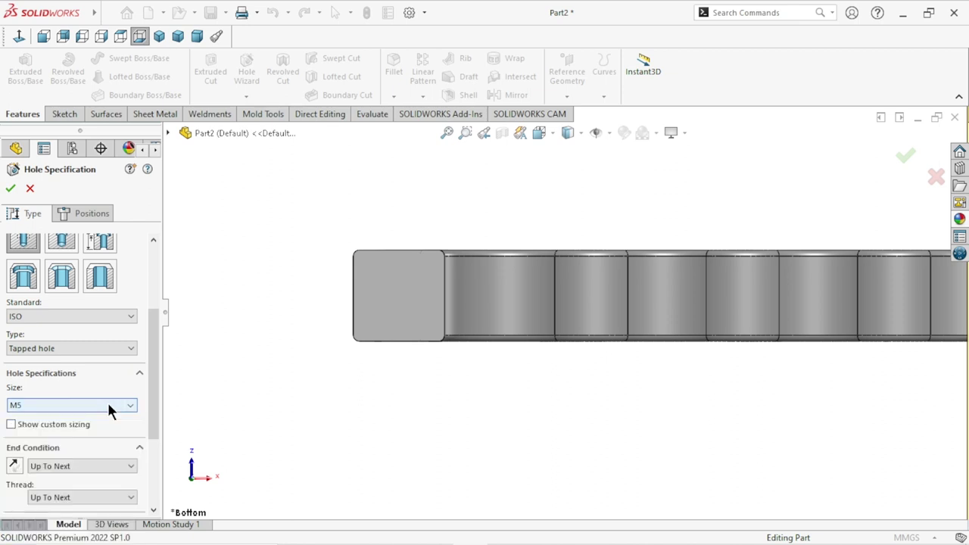
pyautogui.moveTo(149, 377); pyautogui.dragTo(138, 447)
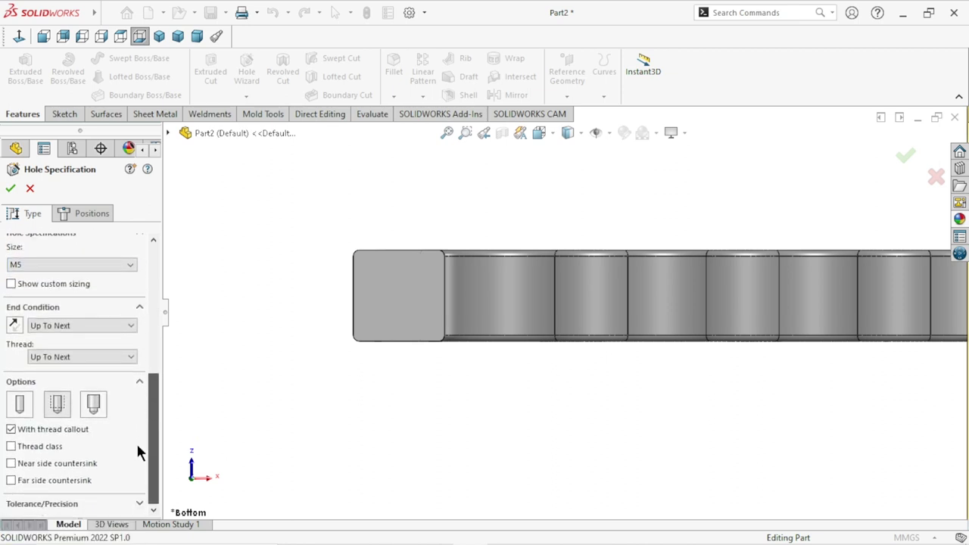
# Step: Give the tapped hole a Blind end condition at 16.00 mm depth
pyautogui.click(93, 330)
pyautogui.click(64, 342)
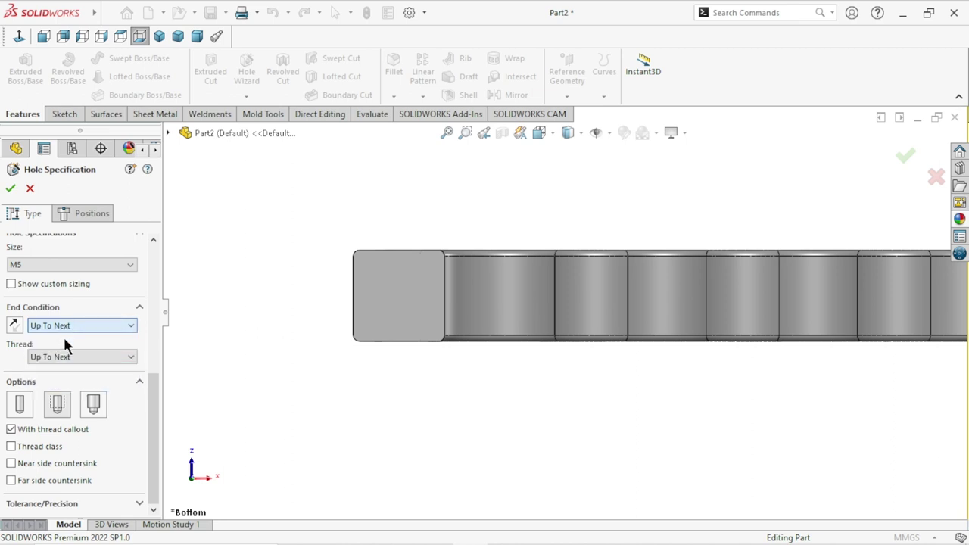
pyautogui.click(91, 334)
pyautogui.click(65, 338)
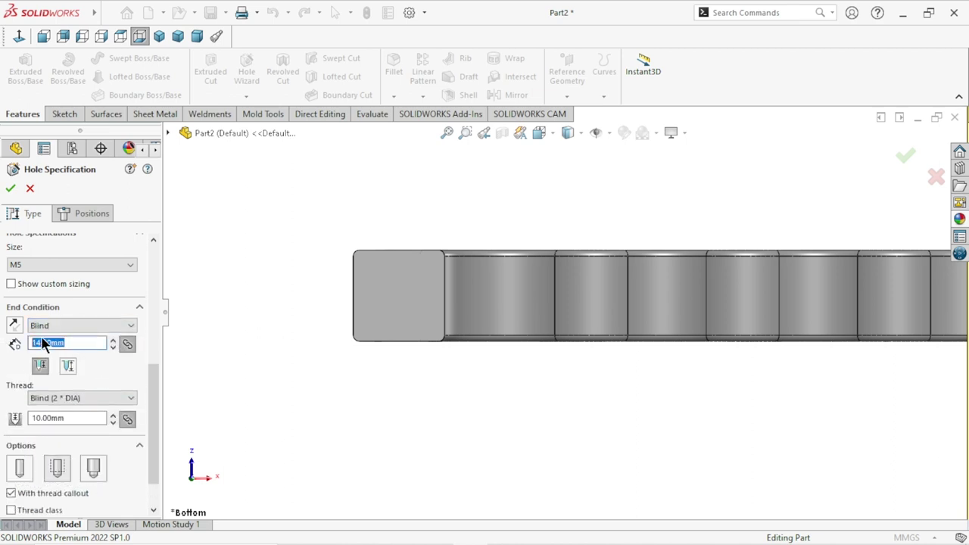
pyautogui.write('16')
pyautogui.press('Return')
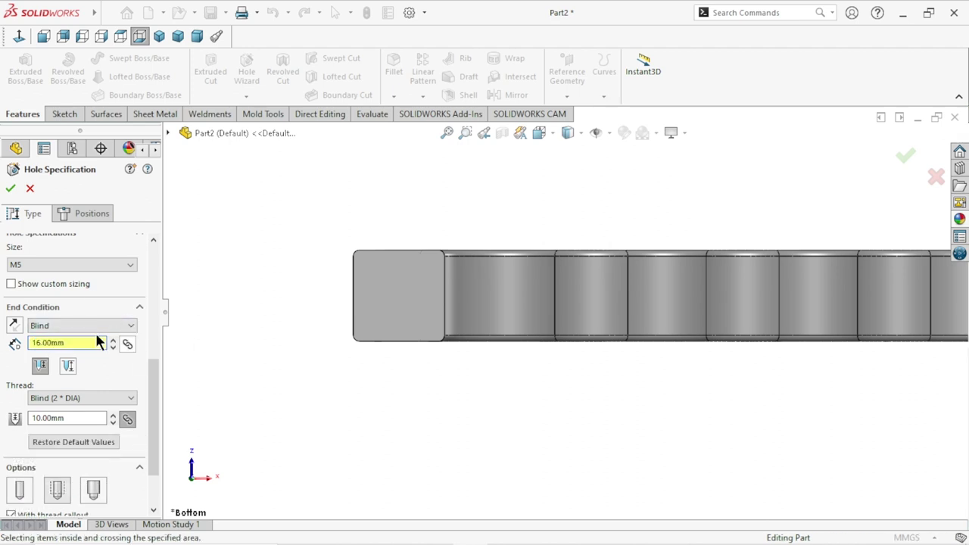
pyautogui.click(95, 216)
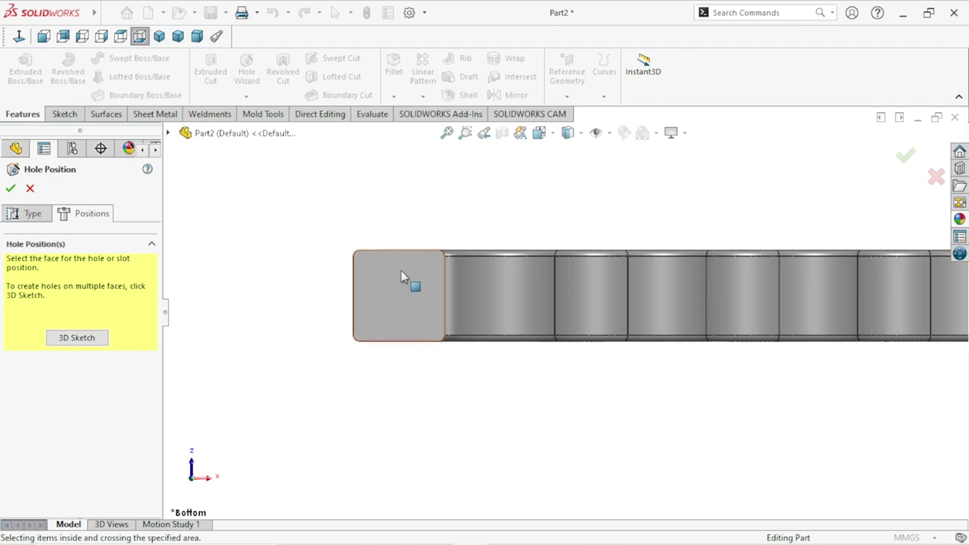
# Step: Place hole points on the left and right end faces on the bottom of the handle
pyautogui.click(423, 314)
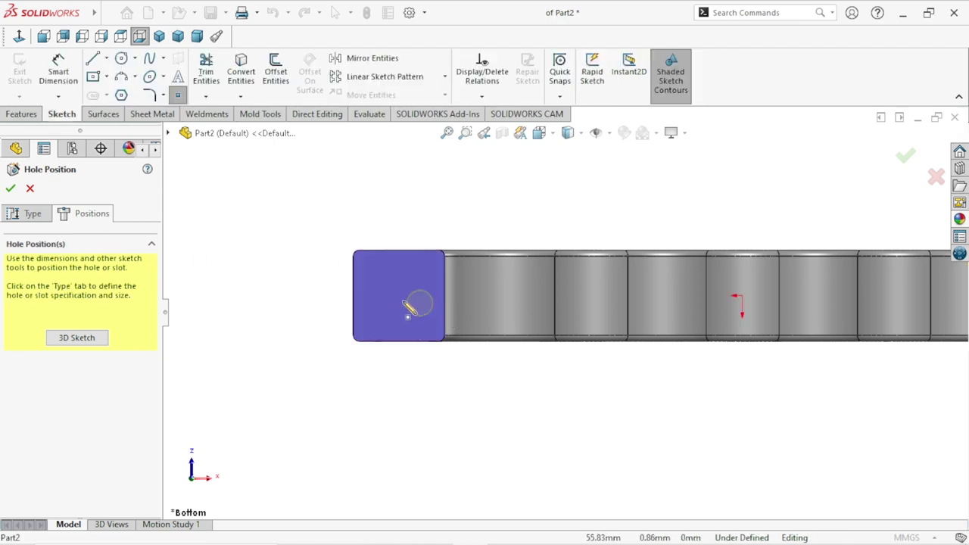
pyautogui.click(399, 297)
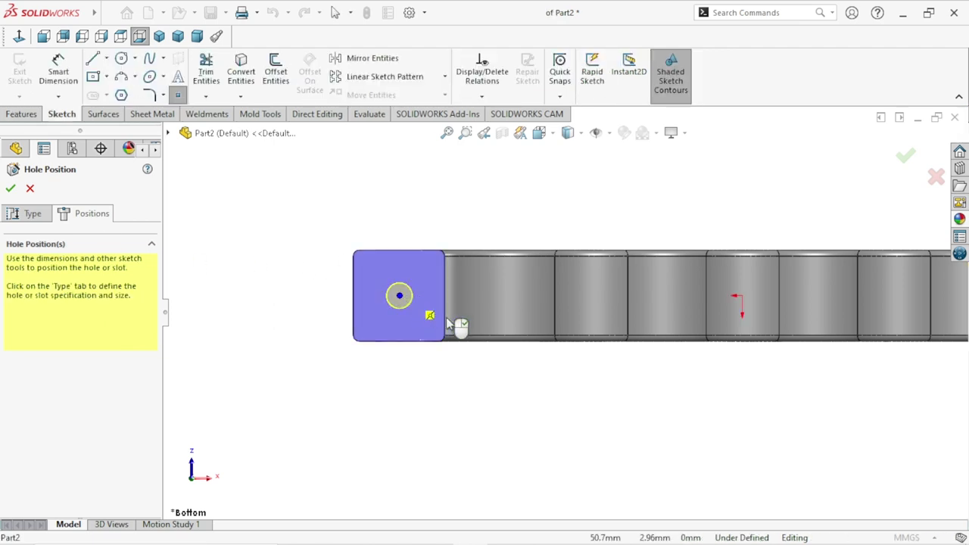
pyautogui.scroll(1, 432, 404)
pyautogui.scroll(3, 429, 405)
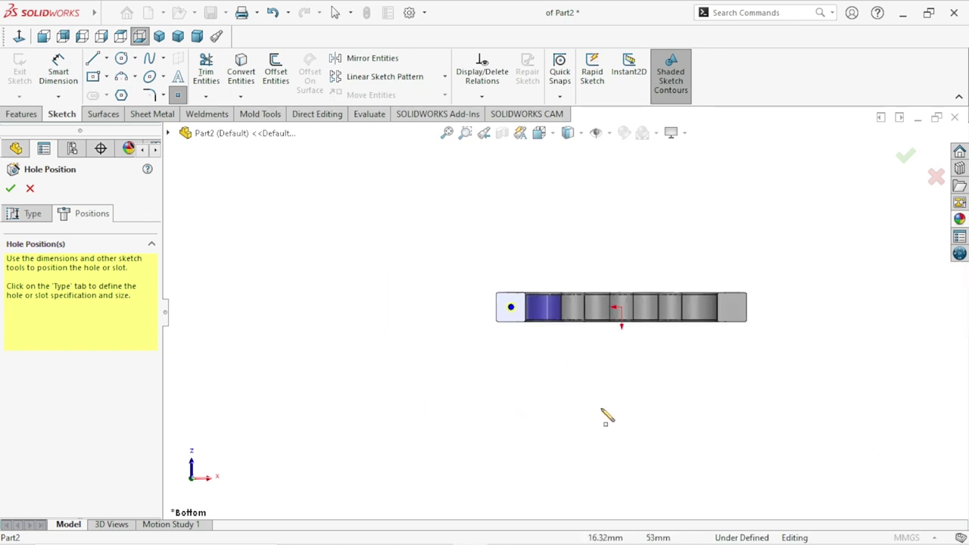
pyautogui.scroll(-2, 733, 326)
pyautogui.scroll(-2, 715, 314)
pyautogui.scroll(-2, 692, 337)
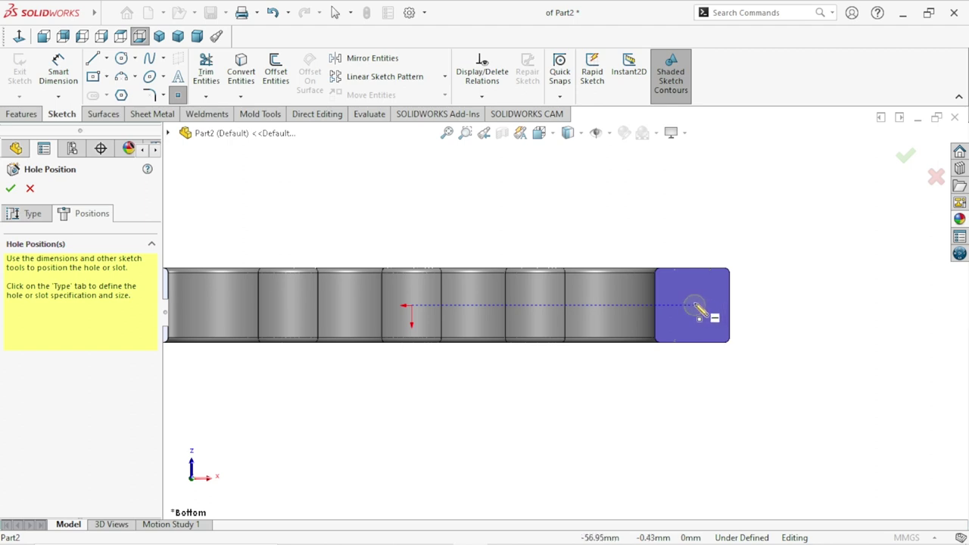
pyautogui.click(694, 305)
pyautogui.rightClick(667, 231)
pyautogui.click(692, 244)
pyautogui.scroll(-3, 711, 317)
pyautogui.scroll(-1, 711, 316)
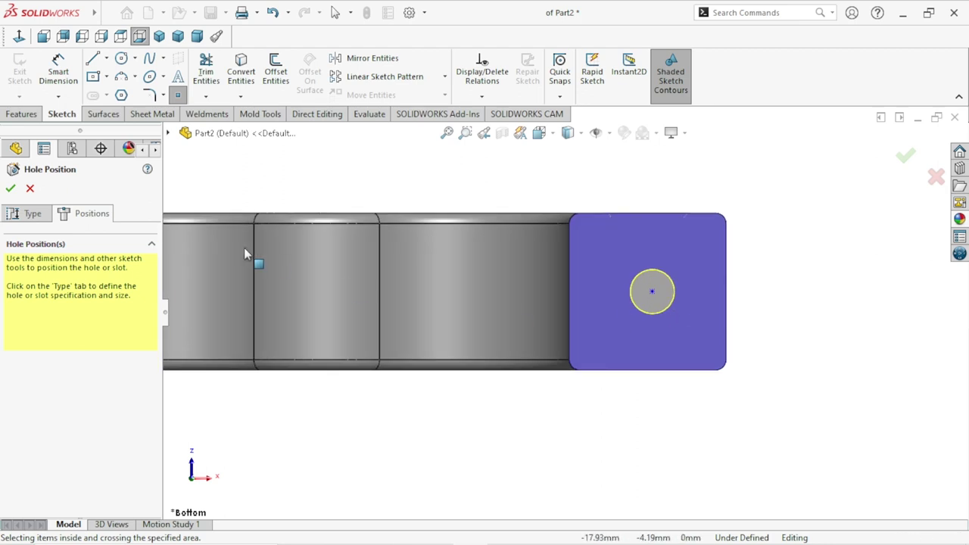
# Step: Dimension the right hole centre 7.5 mm from the right edge of its end face
pyautogui.click(62, 82)
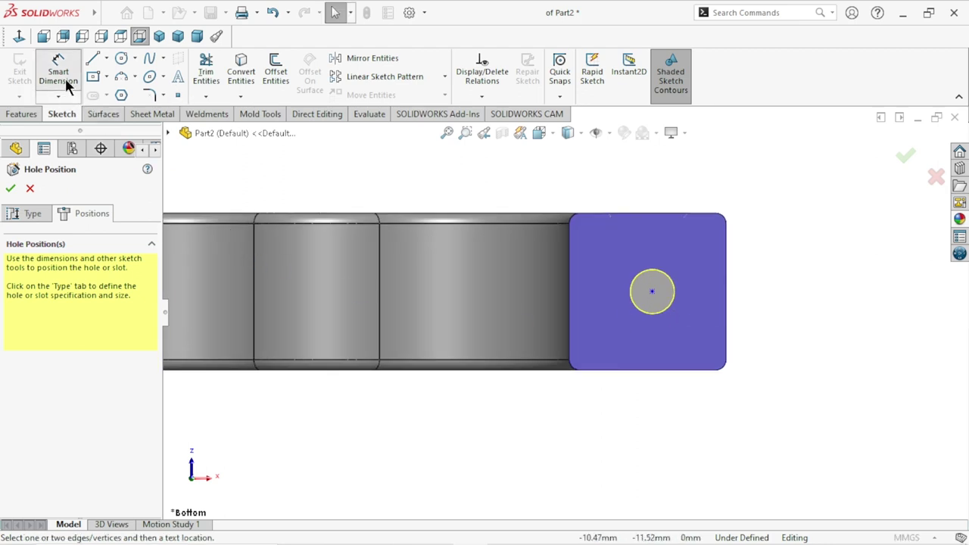
pyautogui.click(725, 297)
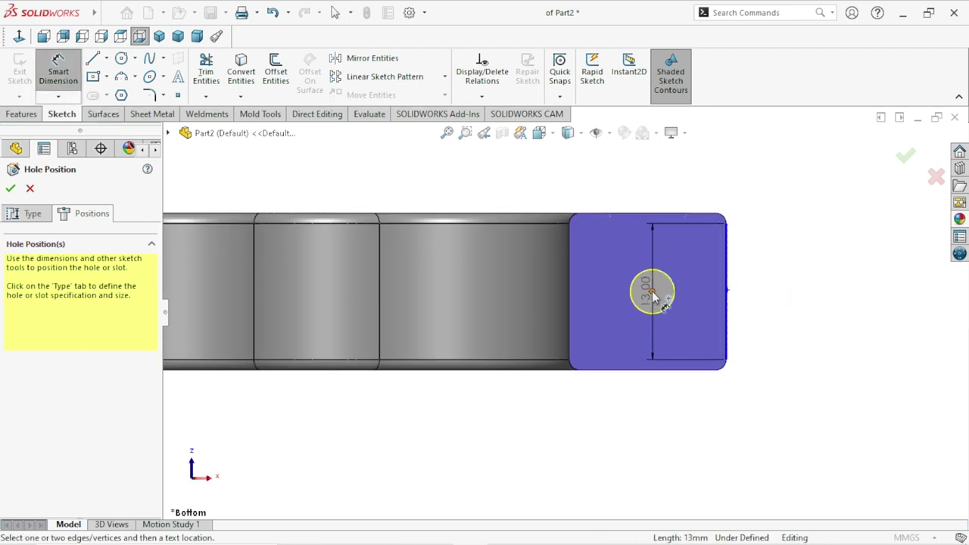
pyautogui.click(652, 292)
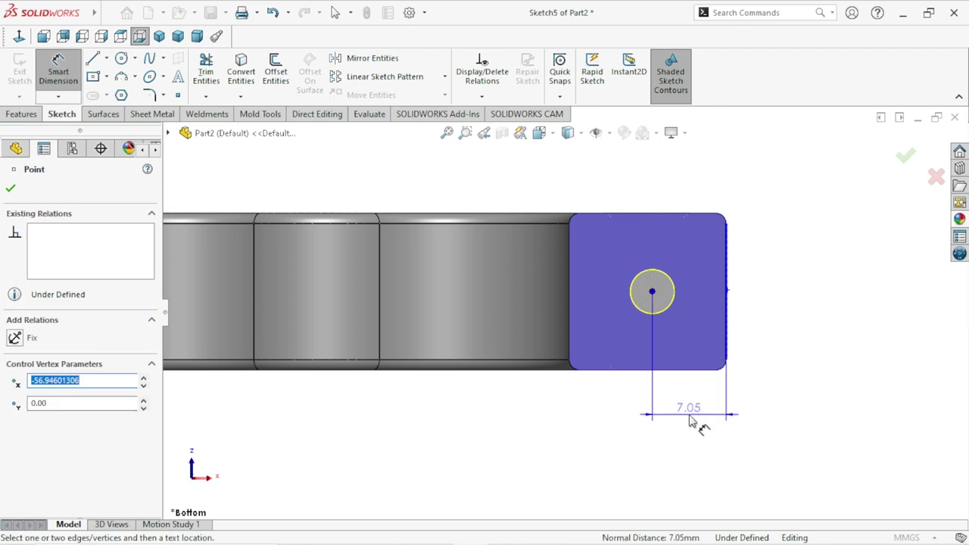
pyautogui.click(697, 432)
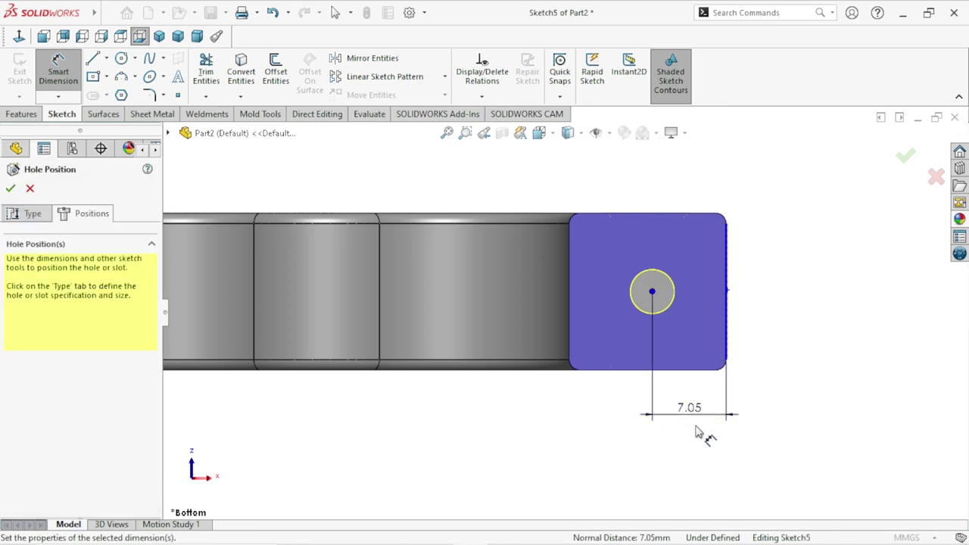
pyautogui.write('7.5')
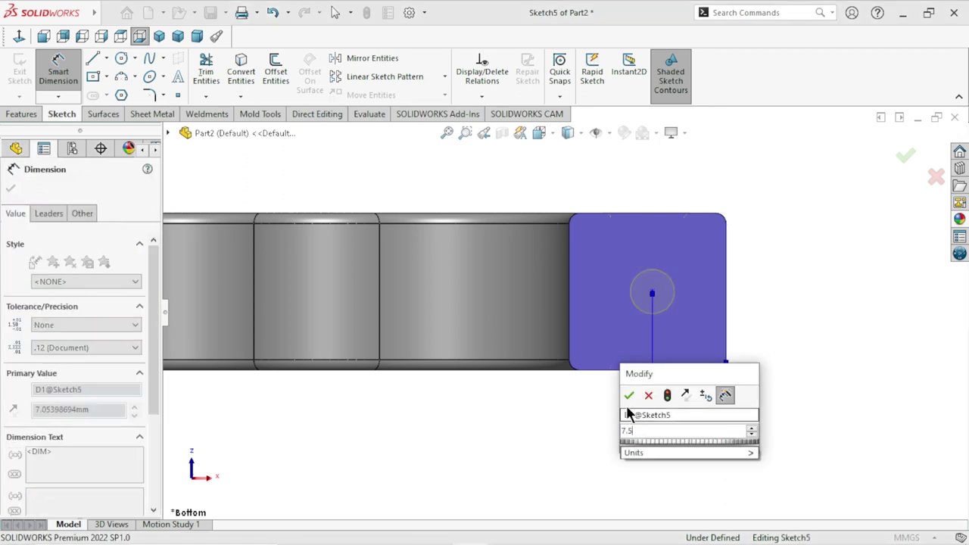
pyautogui.click(629, 395)
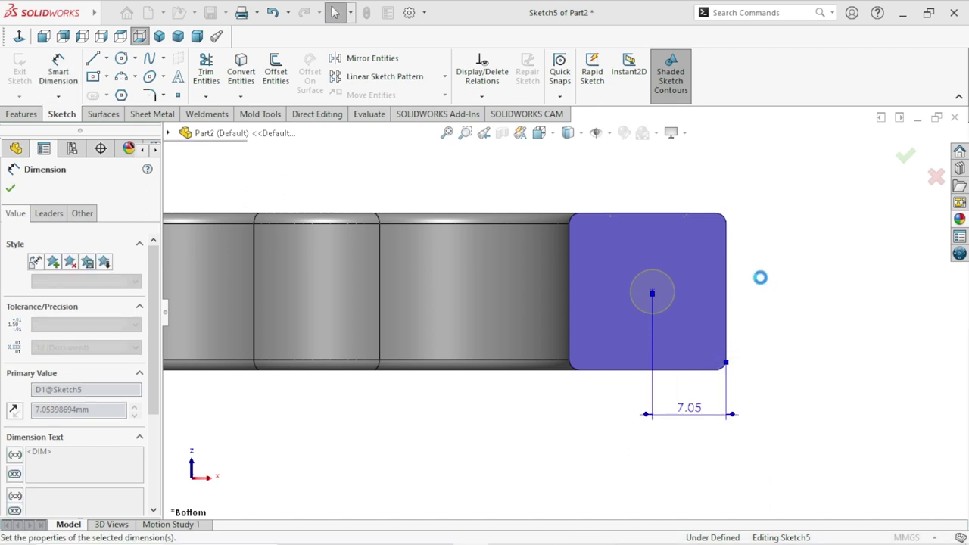
# Step: Dimension the right hole centre 7.5 mm from the top edge of the end face
pyautogui.click(644, 218)
pyautogui.click(648, 292)
pyautogui.click(767, 271)
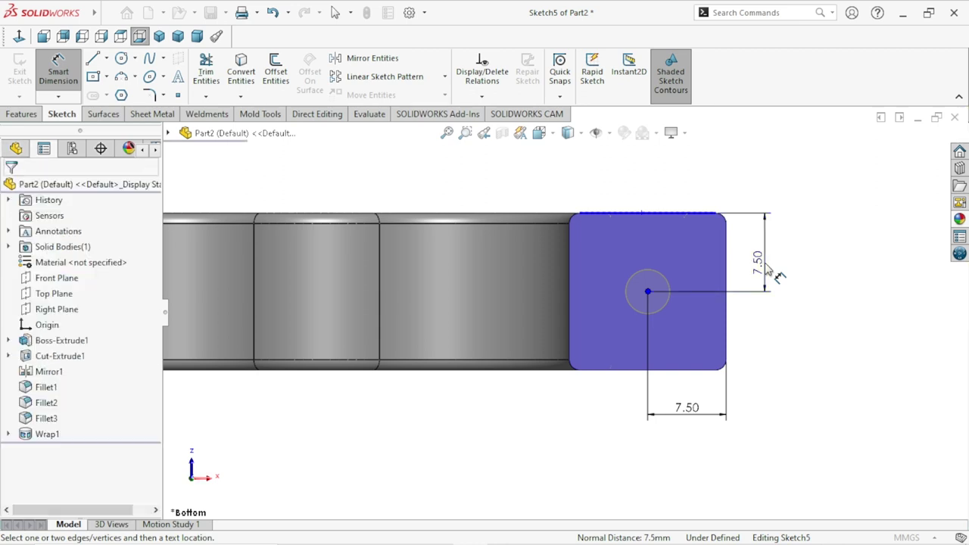
pyautogui.click(581, 261)
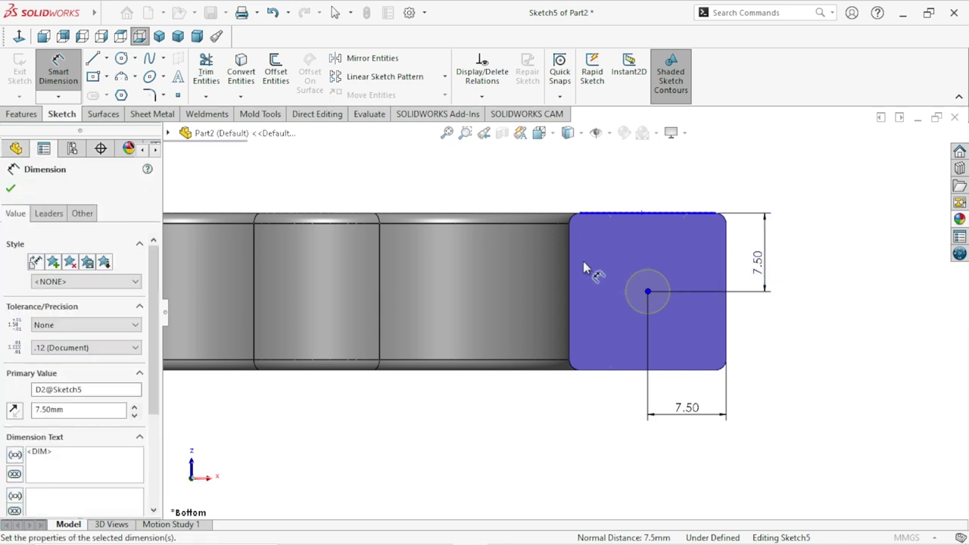
pyautogui.click(648, 292)
pyautogui.click(700, 262)
pyautogui.press('Return')
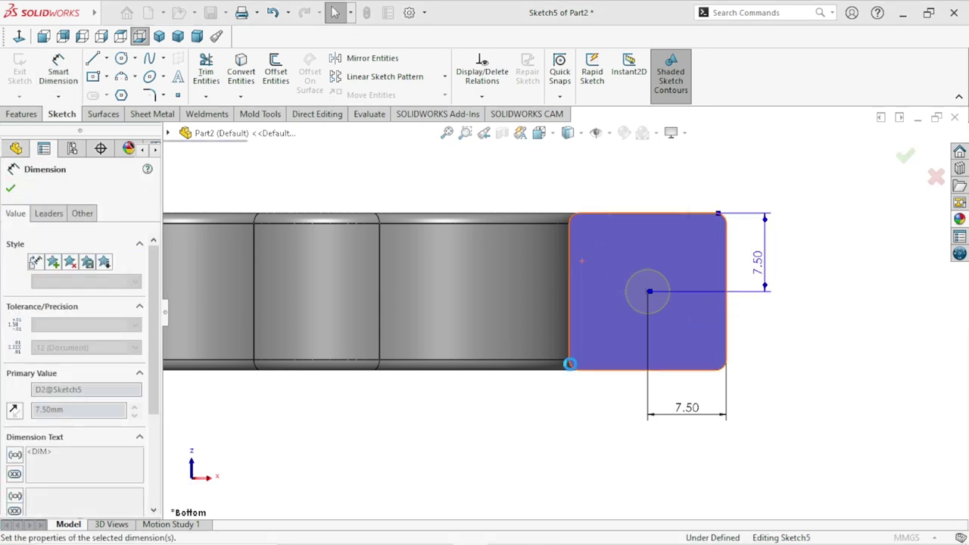
# Step: Dimension the left hole point 7.5 mm from the left edge of its end face
pyautogui.scroll(5, 575, 358)
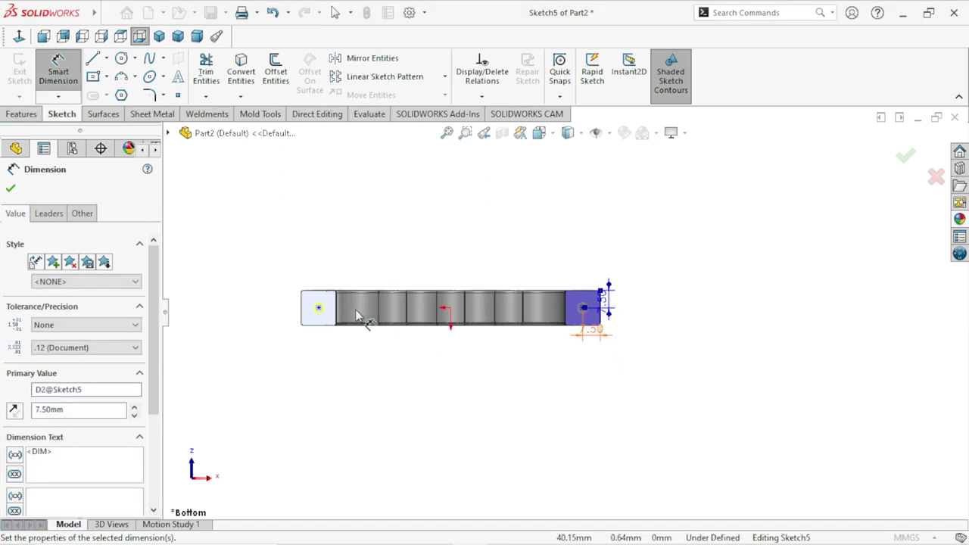
pyautogui.scroll(-2, 361, 313)
pyautogui.scroll(-2, 430, 296)
pyautogui.scroll(-3, 396, 268)
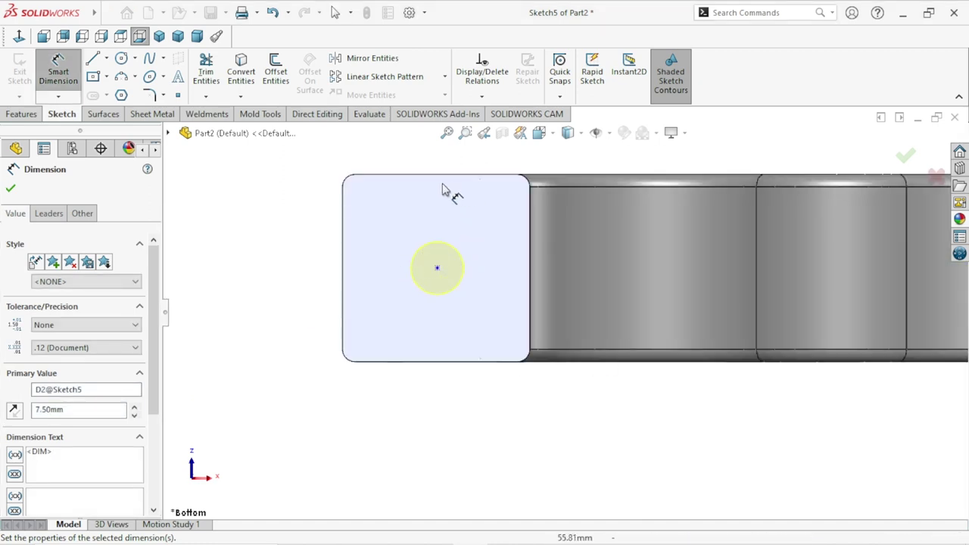
pyautogui.click(344, 271)
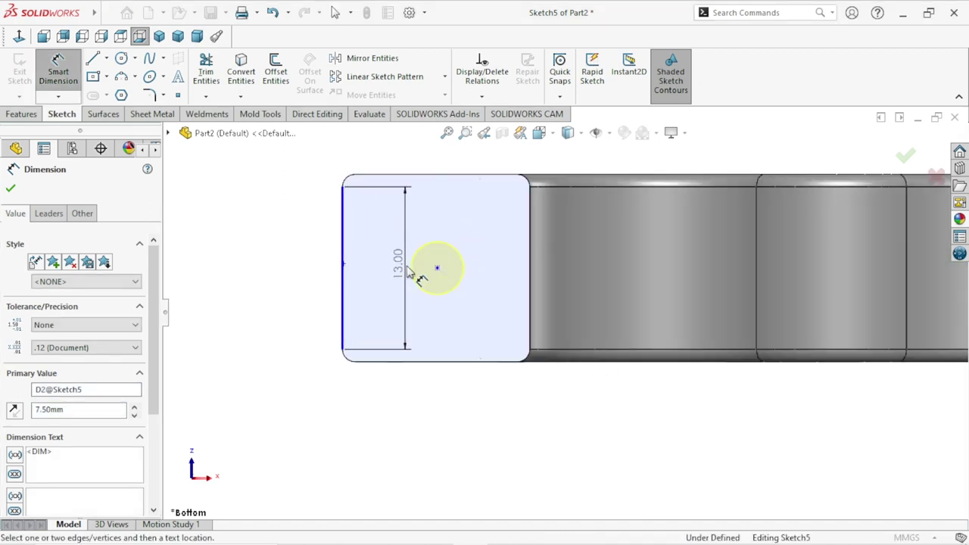
pyautogui.press('Escape')
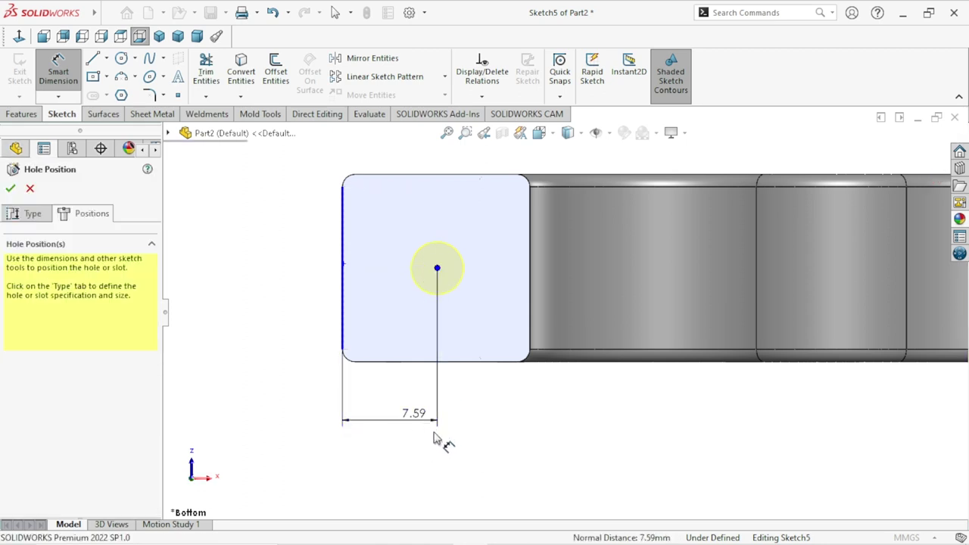
pyautogui.click(437, 439)
pyautogui.write('7.5')
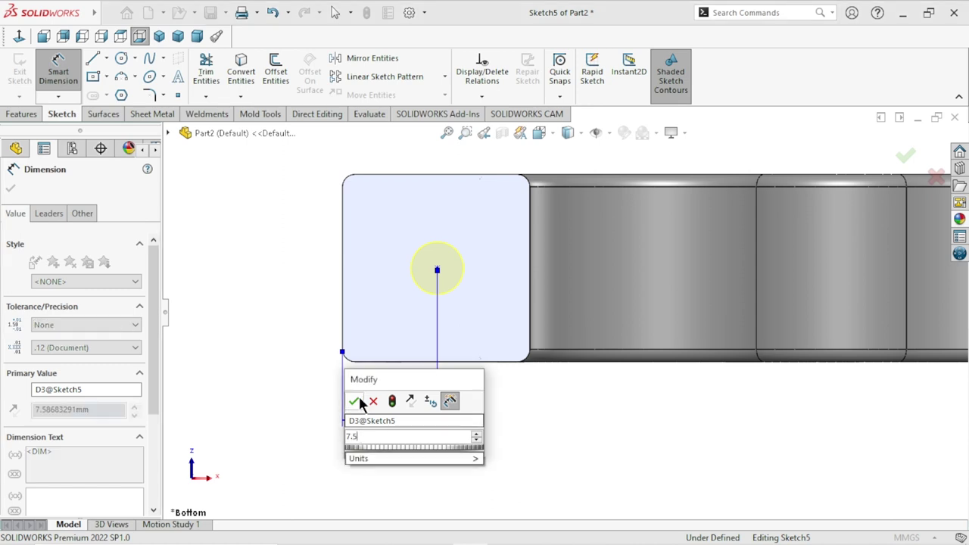
pyautogui.click(354, 400)
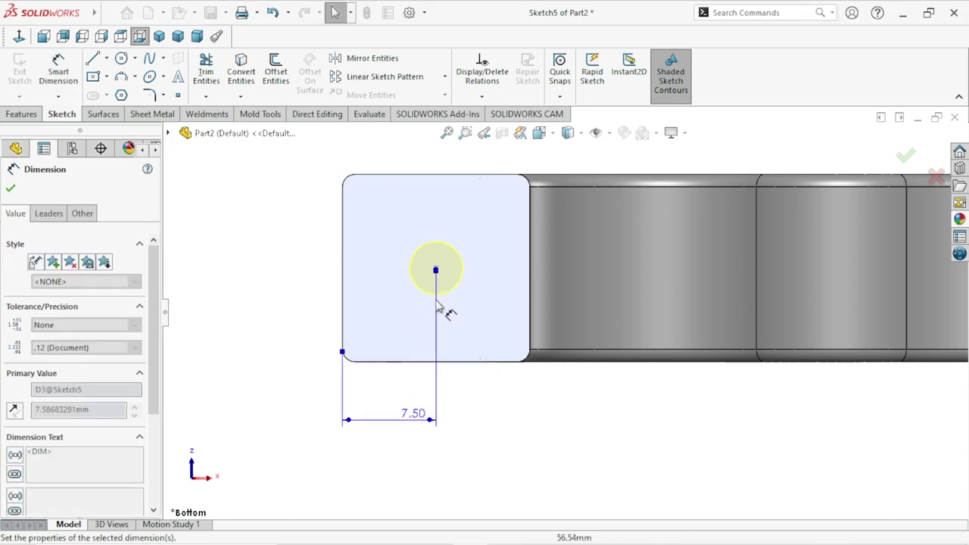
# Step: Set the left hole point 7.50 mm from the top edge and create the M5 tapped hole
pyautogui.click(447, 177)
pyautogui.click(435, 268)
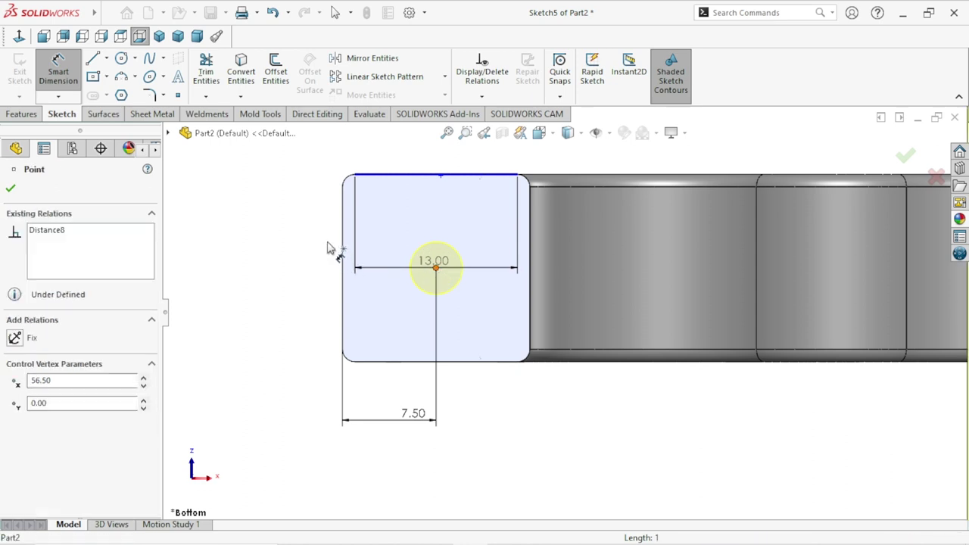
pyautogui.click(325, 235)
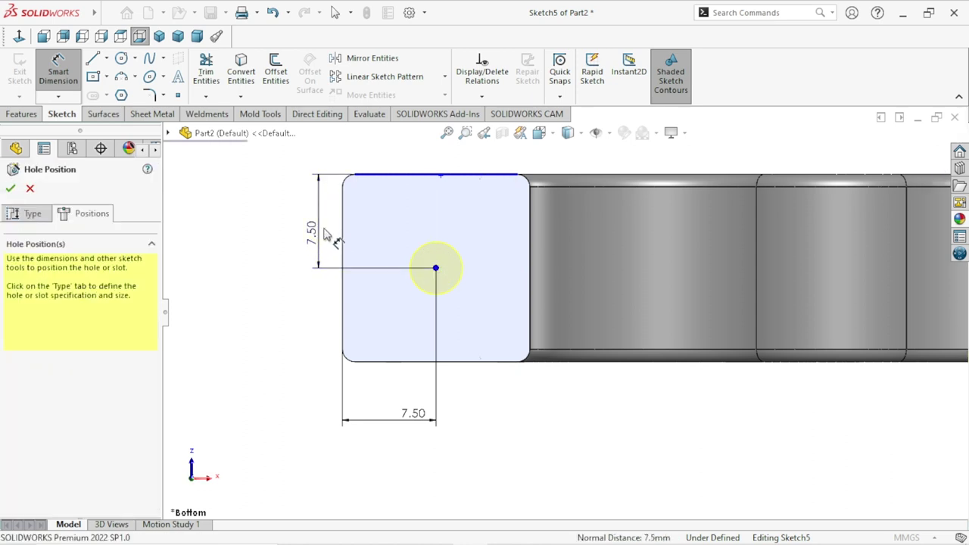
pyautogui.doubleClick(311, 231)
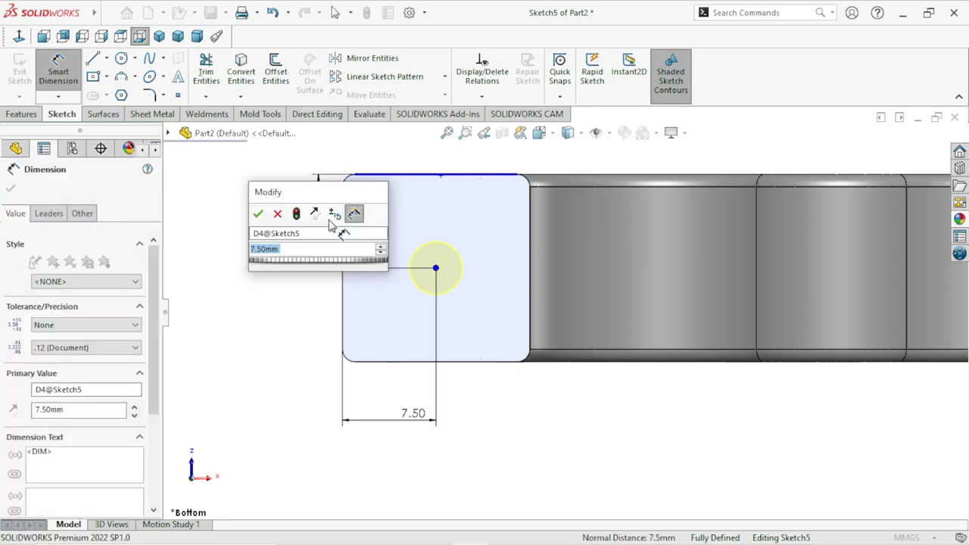
pyautogui.click(262, 215)
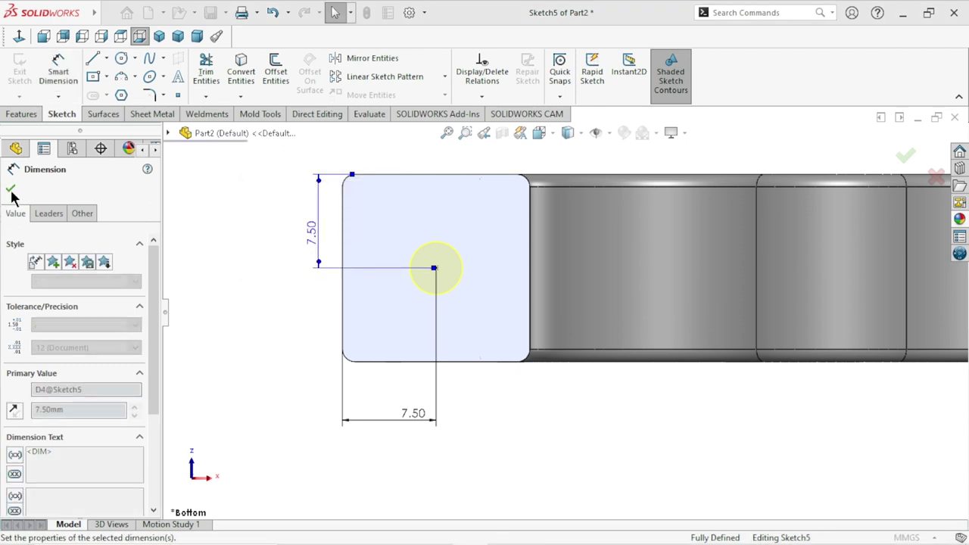
pyautogui.click(10, 189)
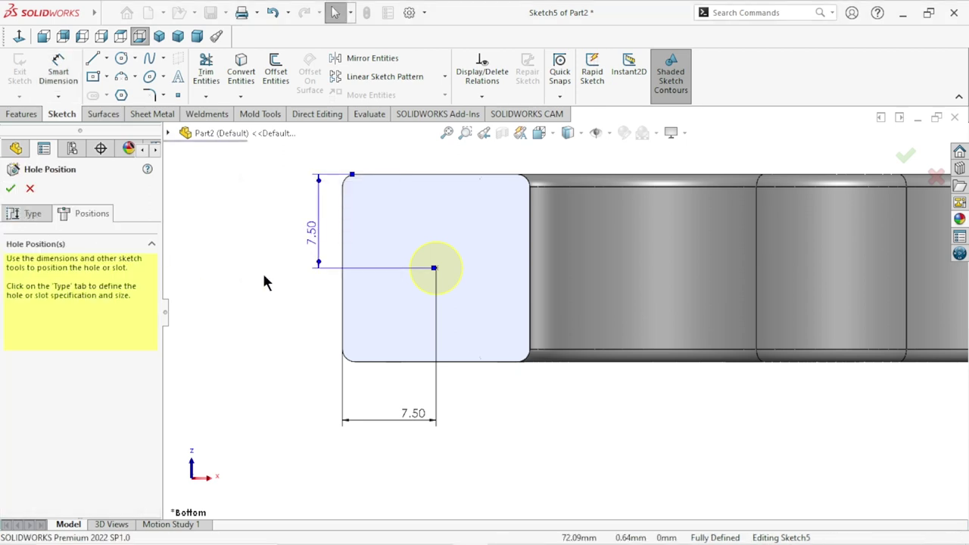
pyautogui.click(10, 188)
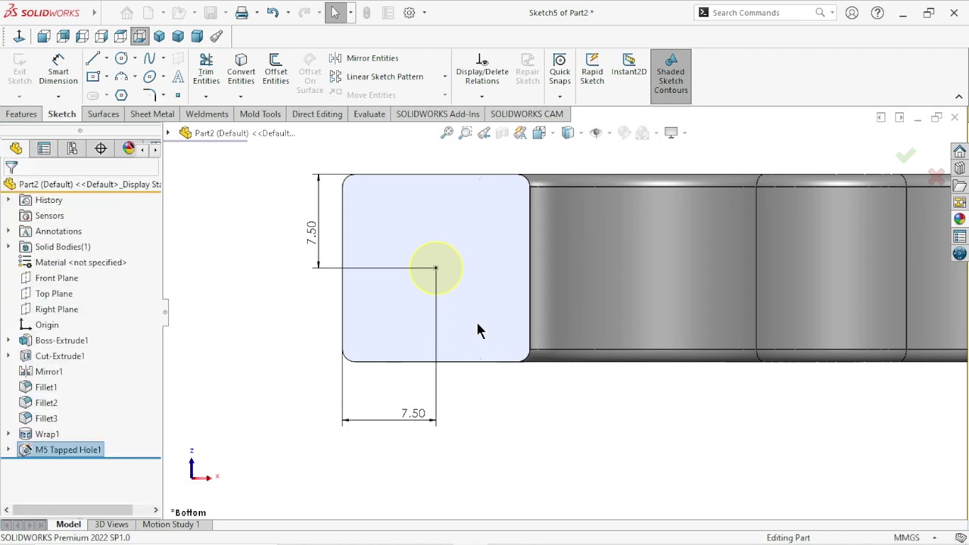
# Step: Deselect the new hole and review the Detailing settings in Document Properties
pyautogui.click(327, 339)
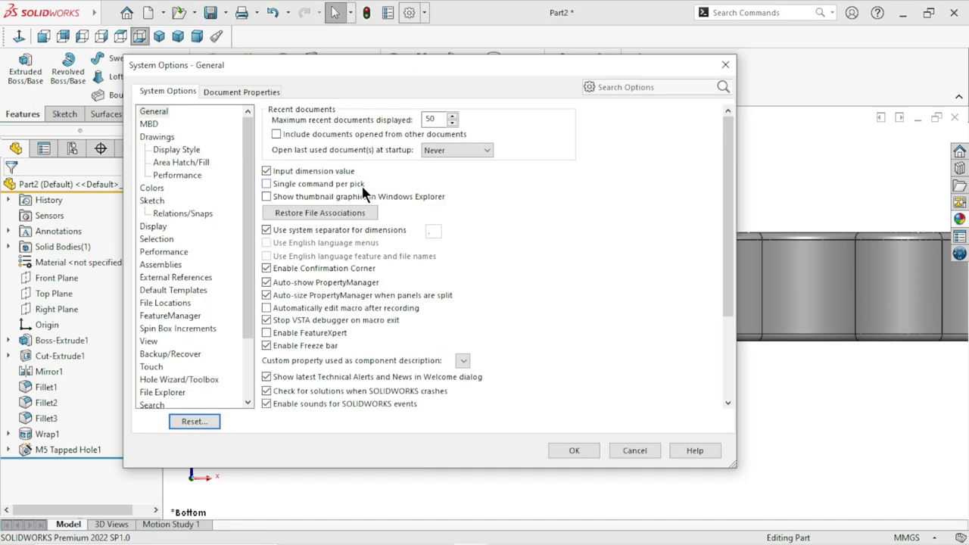
pyautogui.hotkey('ctrl', 'Tab')
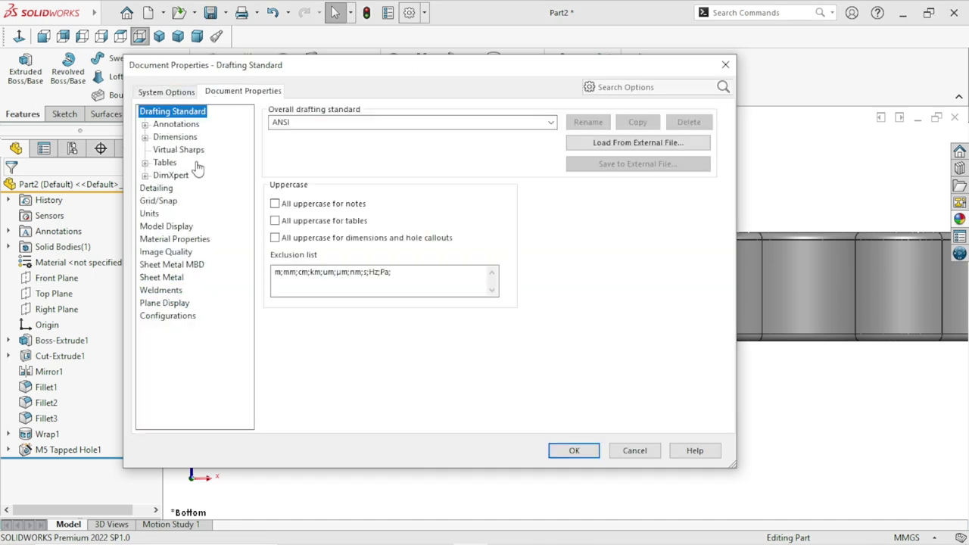
pyautogui.click(159, 188)
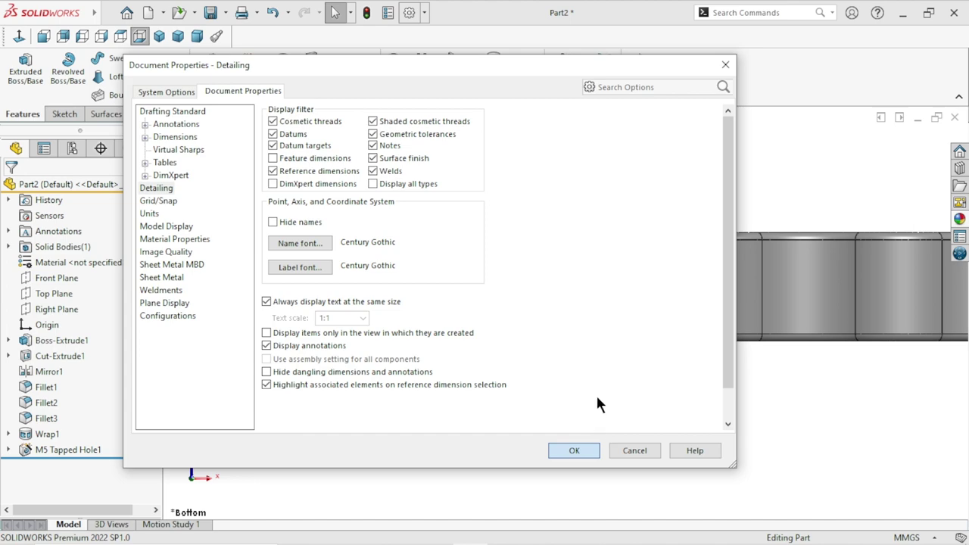
pyautogui.press('Return')
# Step: Orbit and zoom around the handle, then set it to the isometric view
pyautogui.moveTo(471, 415); pyautogui.dragTo(497, 422, button='middle')
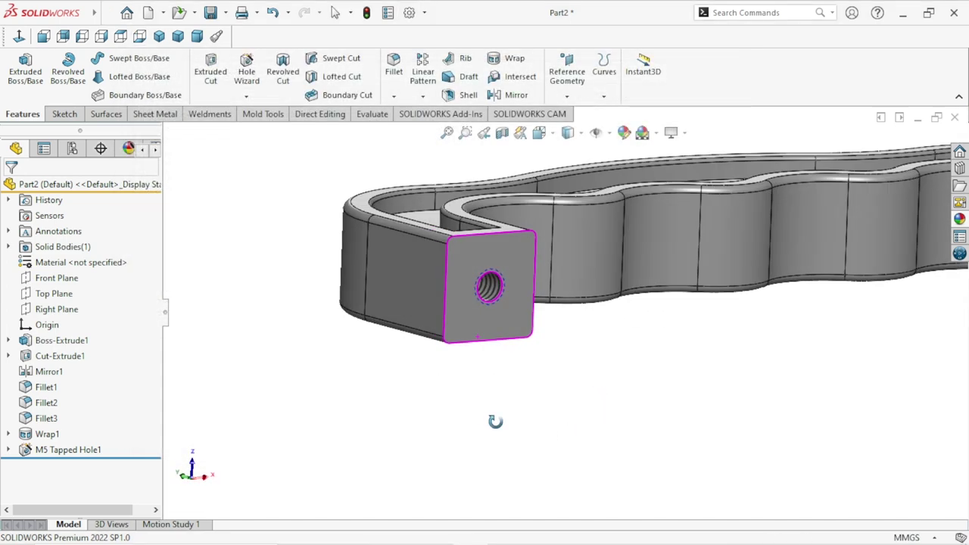
pyautogui.scroll(-2, 512, 321)
pyautogui.scroll(-2, 522, 307)
pyautogui.scroll(-2, 525, 303)
pyautogui.scroll(2, 661, 390)
pyautogui.scroll(2, 738, 326)
pyautogui.moveTo(738, 326)
pyautogui.mouseDown(button='middle')
pyautogui.moveTo(746, 382)
pyautogui.moveTo(659, 374)
pyautogui.moveTo(709, 487)
pyautogui.mouseUp(button='middle')
pyautogui.scroll(3, 727, 372)
pyautogui.moveTo(651, 235)
pyautogui.mouseDown(button='middle')
pyautogui.moveTo(561, 348)
pyautogui.moveTo(606, 342)
pyautogui.moveTo(580, 342)
pyautogui.moveTo(619, 303)
pyautogui.moveTo(591, 327)
pyautogui.mouseUp(button='middle')
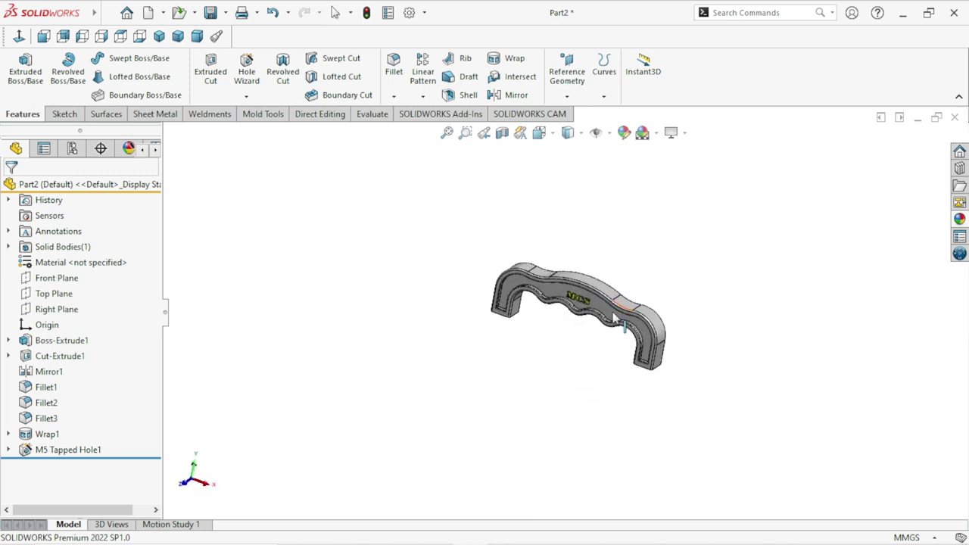
pyautogui.scroll(-2, 591, 328)
pyautogui.scroll(-2, 613, 381)
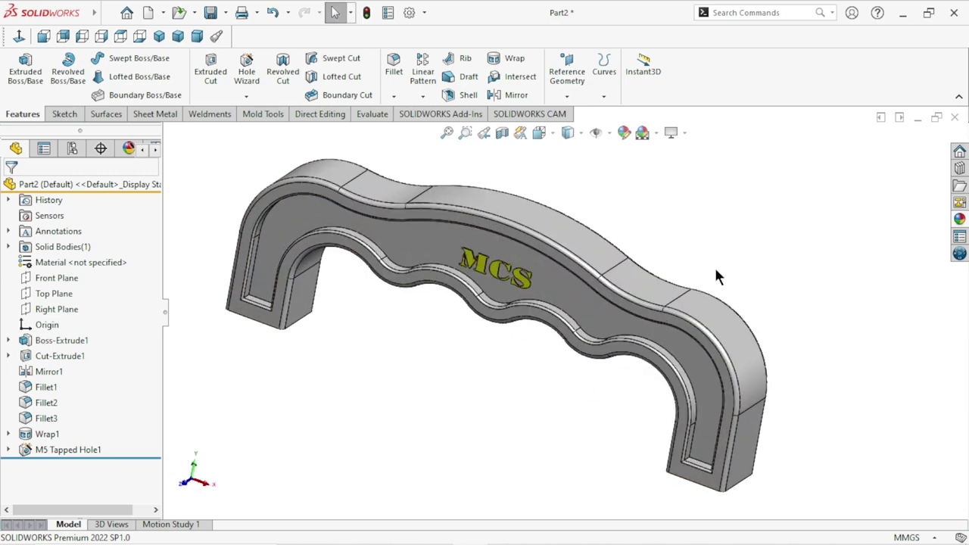
pyautogui.moveTo(540, 350)
pyautogui.mouseDown(button='middle')
pyautogui.moveTo(500, 325)
pyautogui.moveTo(492, 300)
pyautogui.mouseUp(button='middle')
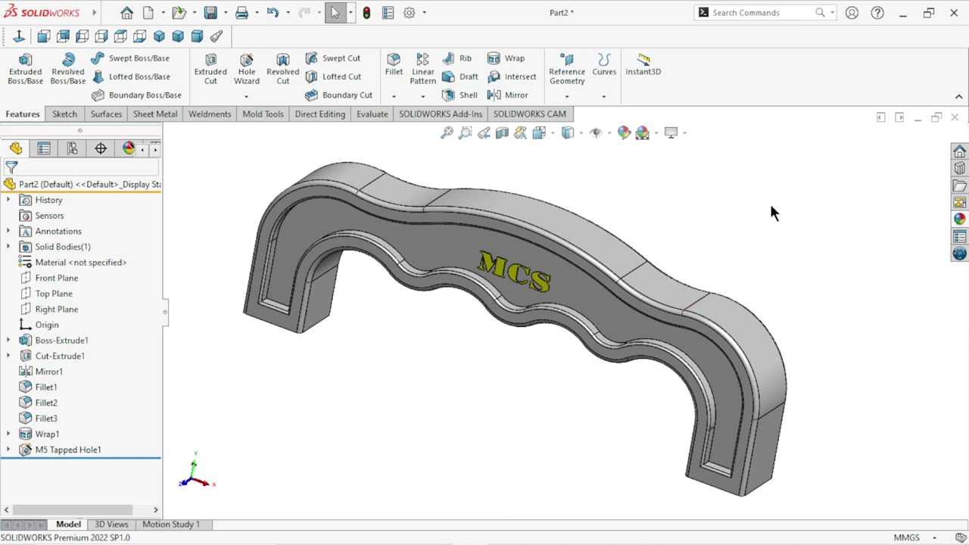
pyautogui.click(158, 35)
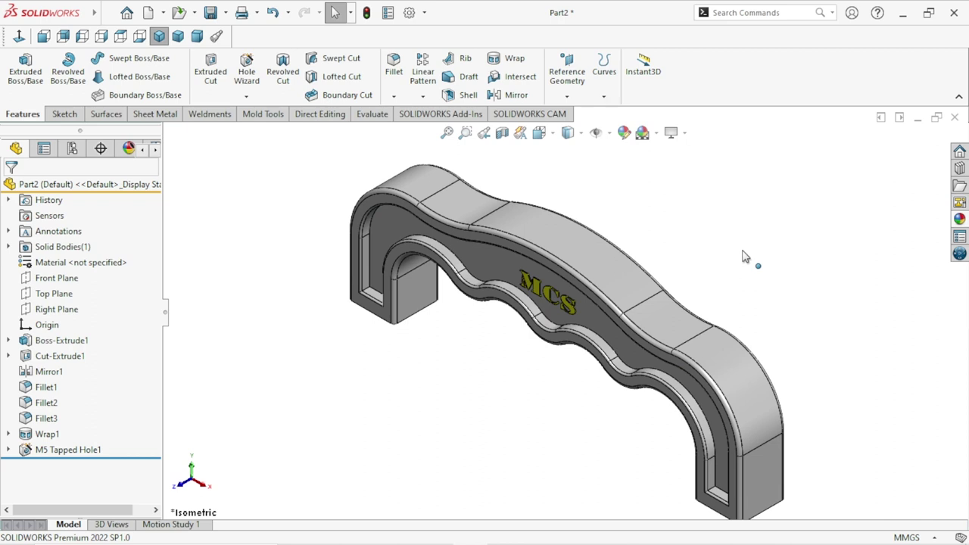
pyautogui.scroll(2, 744, 257)
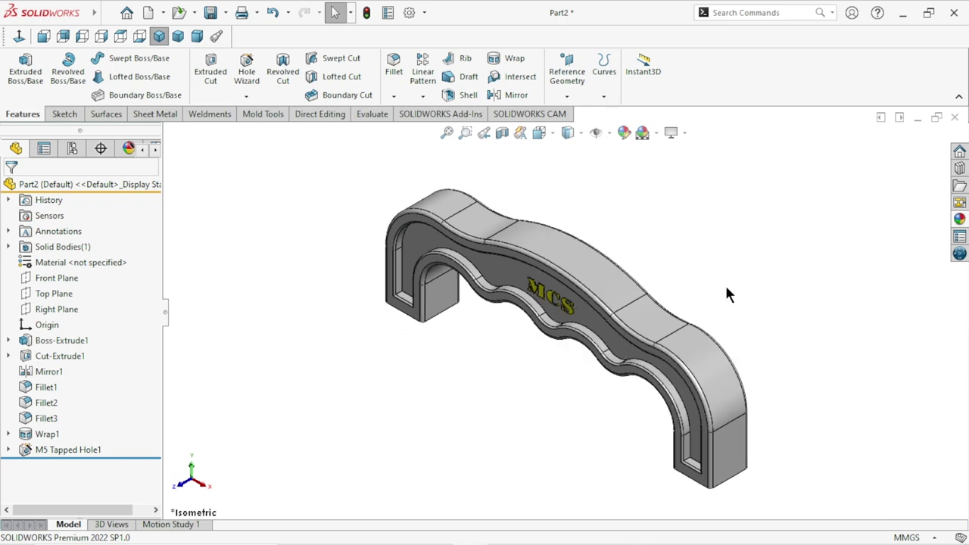
pyautogui.scroll(-2, 723, 295)
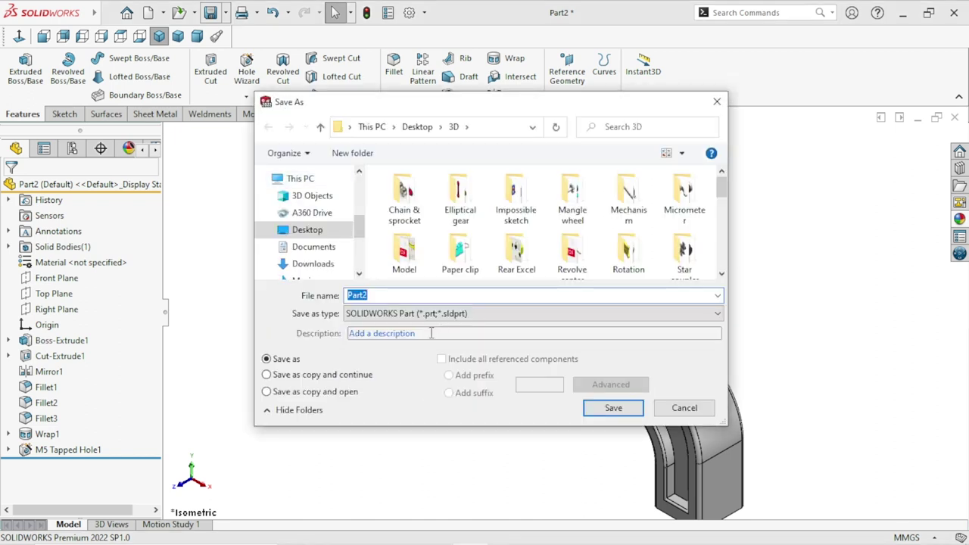
# Step: Save the part as 'Handle' in the Desktop folder
pyautogui.click(396, 295)
pyautogui.click(318, 231)
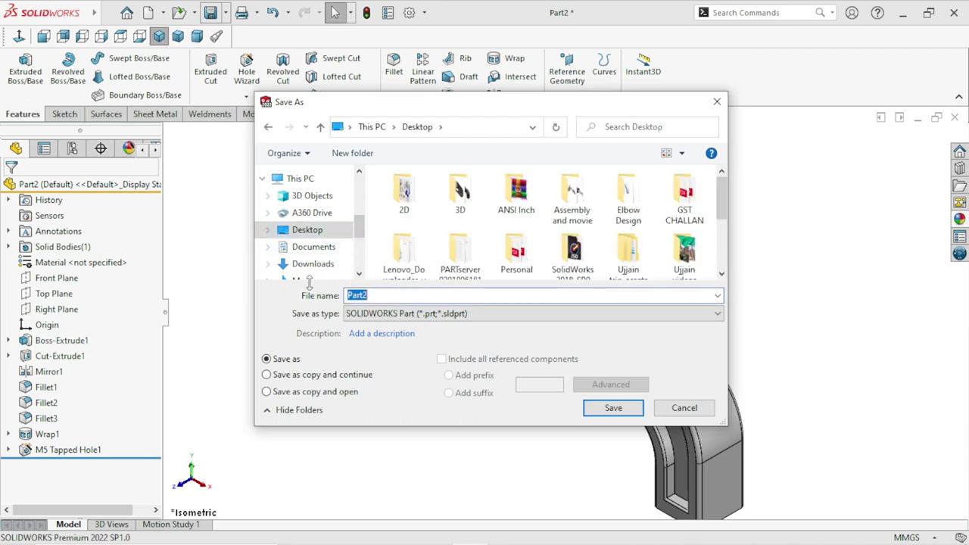
pyautogui.write('H')
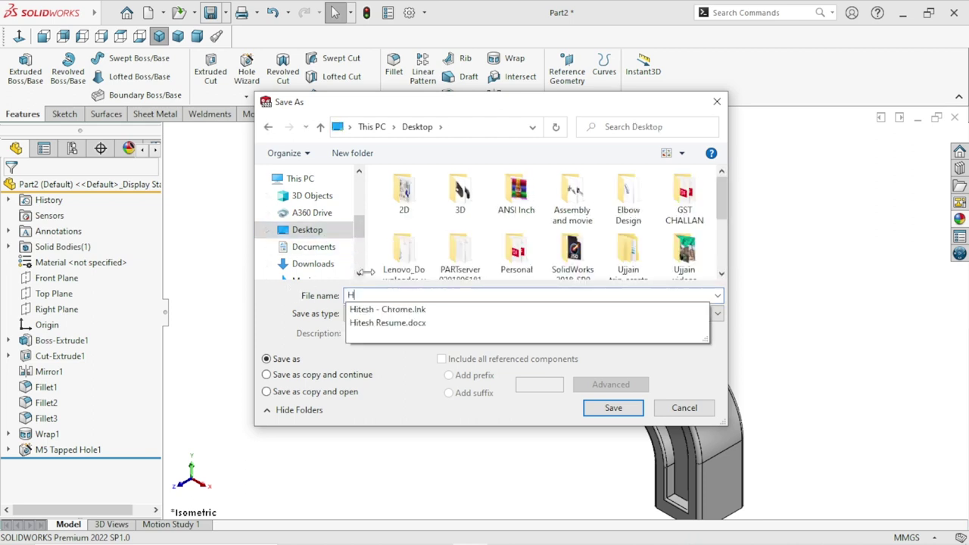
pyautogui.write('andle')
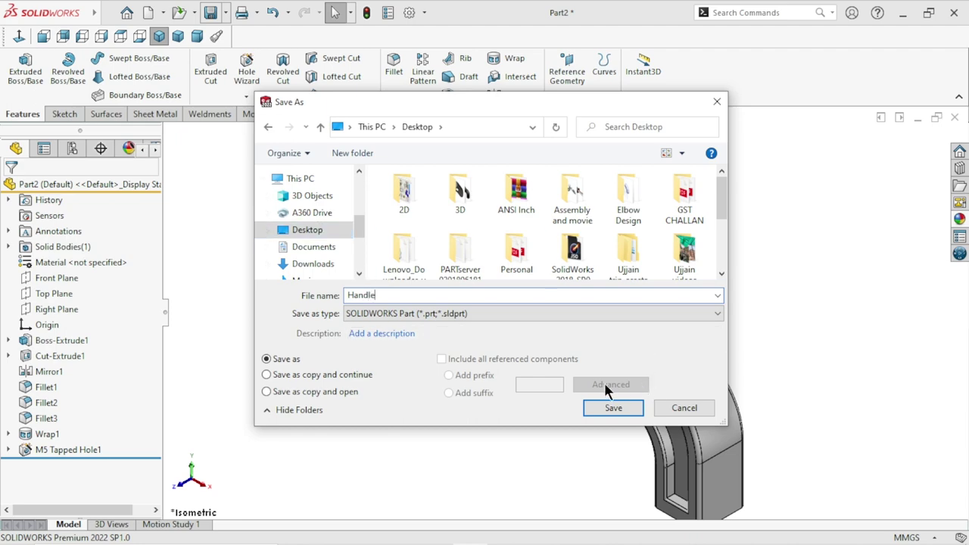
pyautogui.click(611, 407)
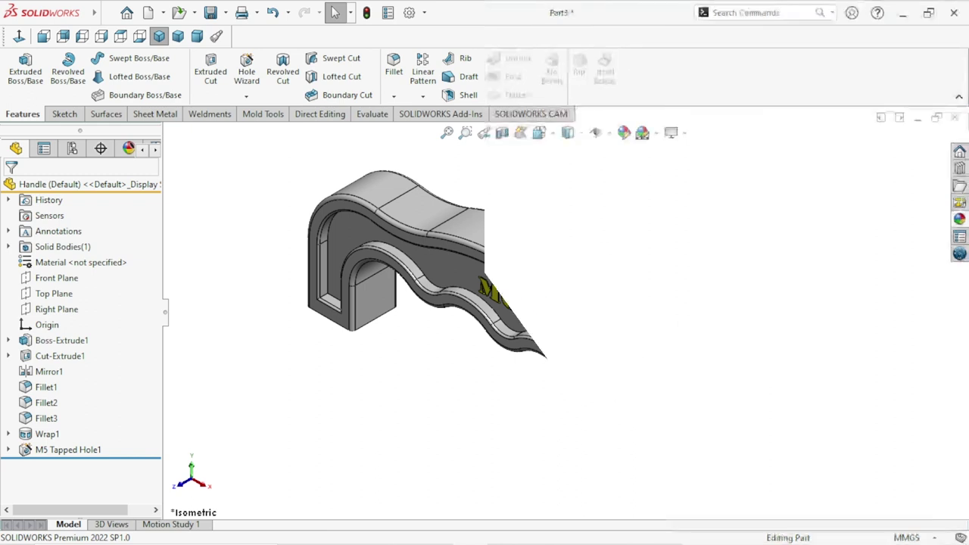
# Step: Sketch a single horizontal line starting at the origin on the Front Plane
pyautogui.click(64, 265)
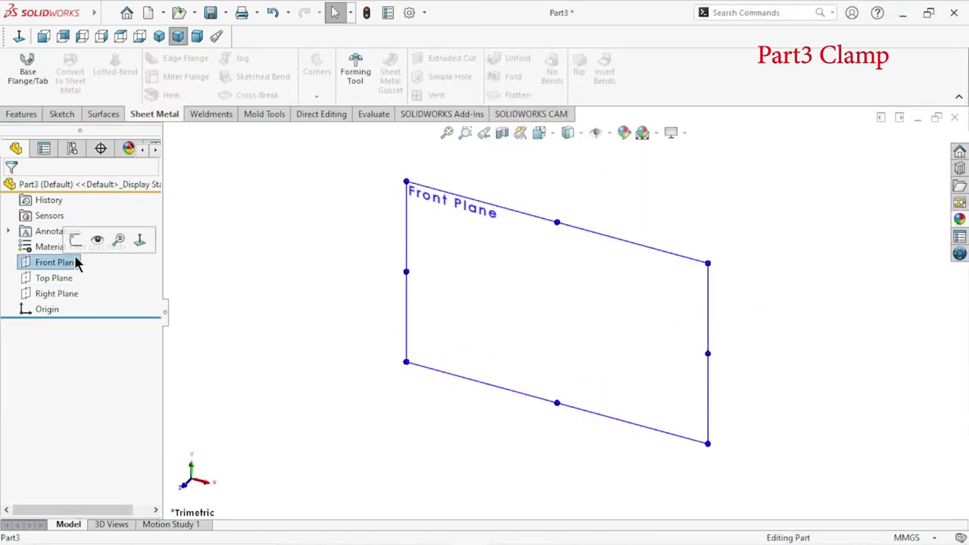
pyautogui.click(76, 242)
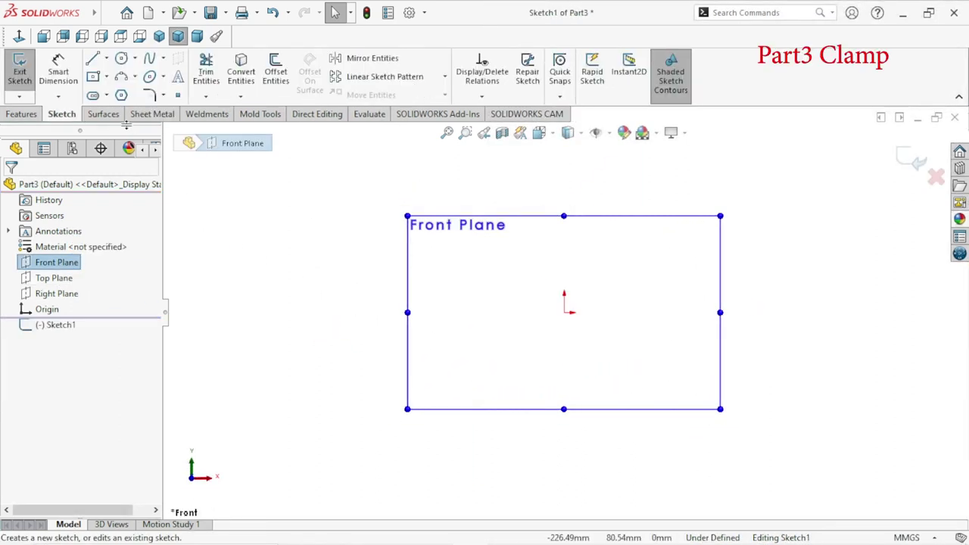
pyautogui.click(93, 59)
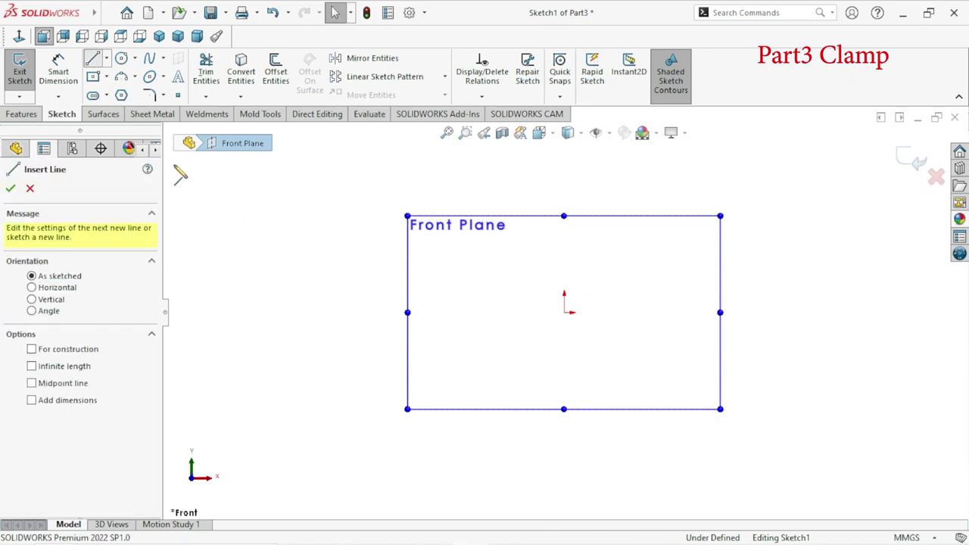
pyautogui.click(138, 115)
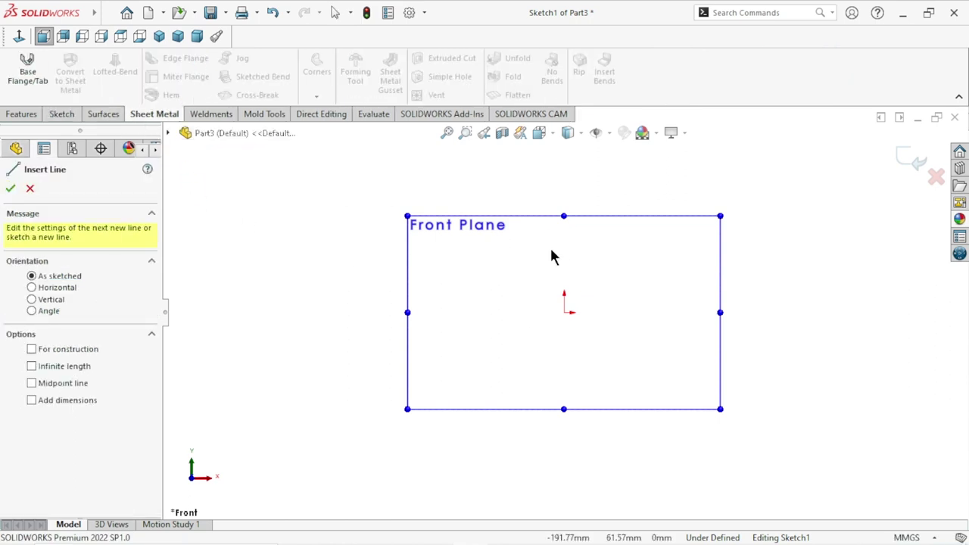
pyautogui.moveTo(564, 313); pyautogui.dragTo(717, 310)
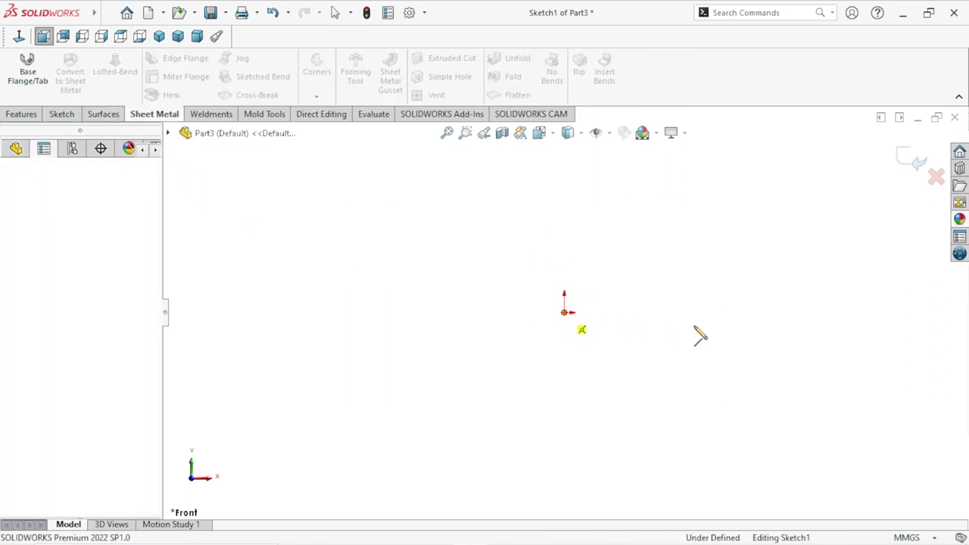
pyautogui.click(725, 312)
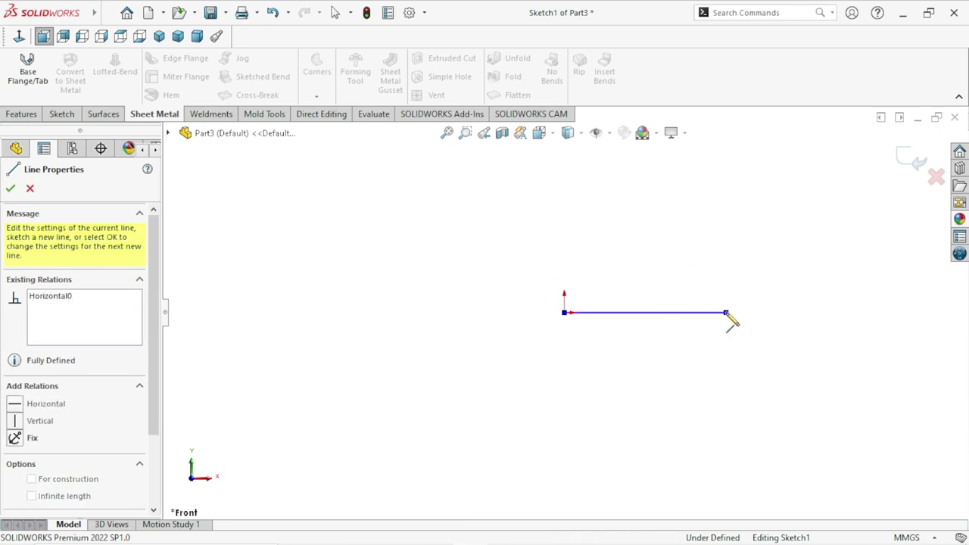
pyautogui.rightClick(560, 219)
pyautogui.click(600, 228)
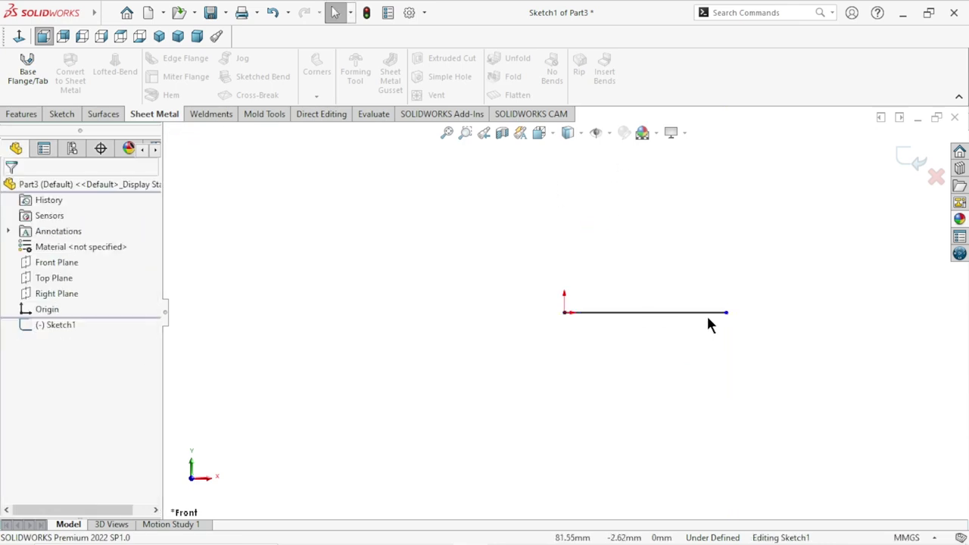
pyautogui.scroll(-2, 658, 298)
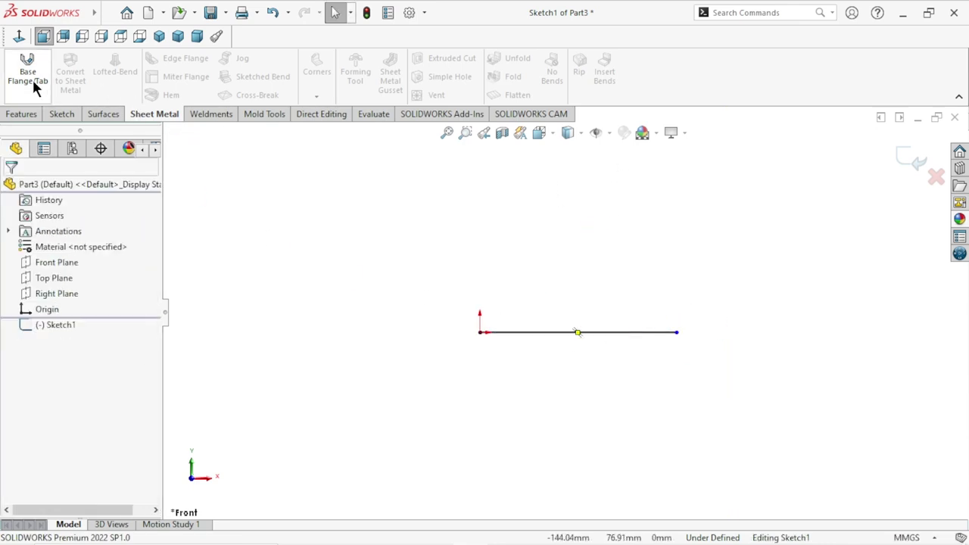
# Step: Dimension the horizontal sketch line to 22 mm so Sketch1 is fully defined
pyautogui.click(65, 114)
pyautogui.click(61, 79)
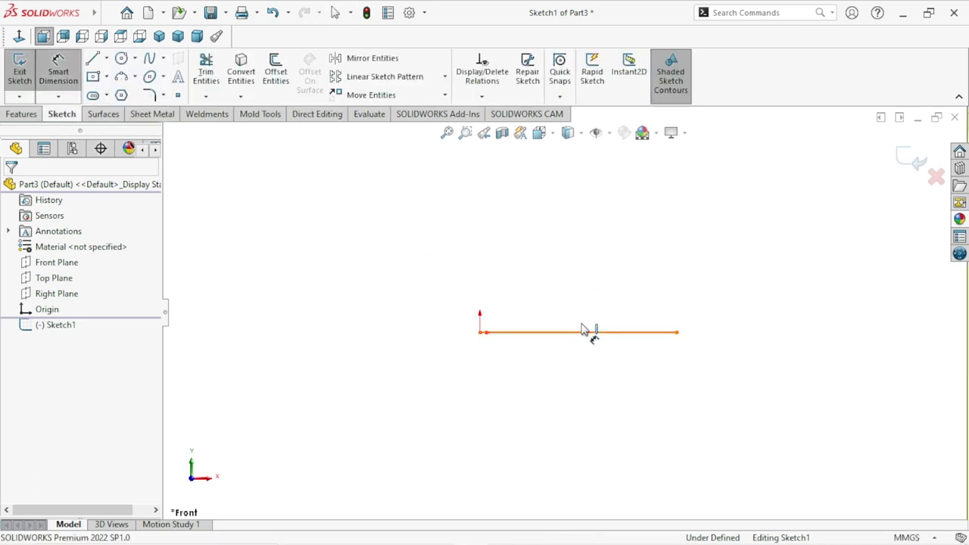
pyautogui.click(579, 331)
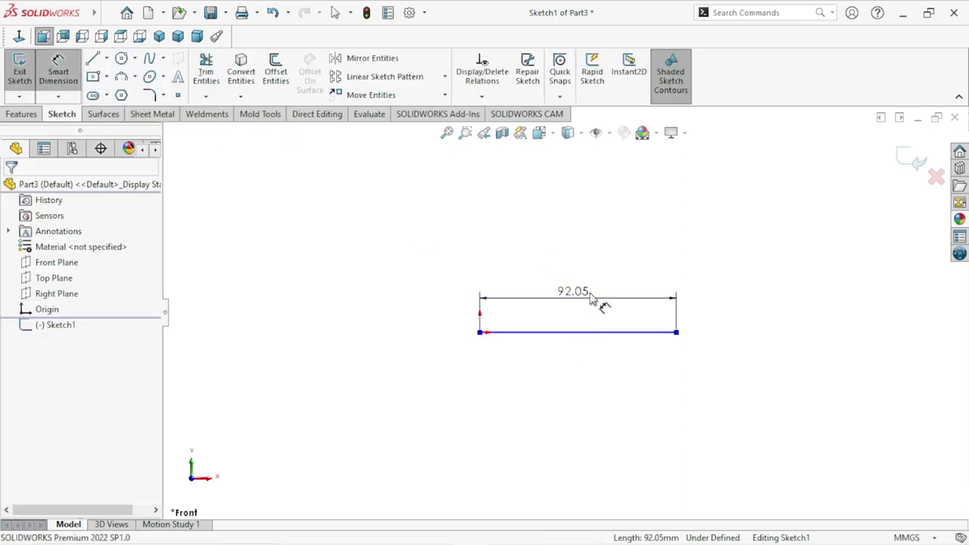
pyautogui.click(591, 295)
pyautogui.write('22')
pyautogui.press('Return')
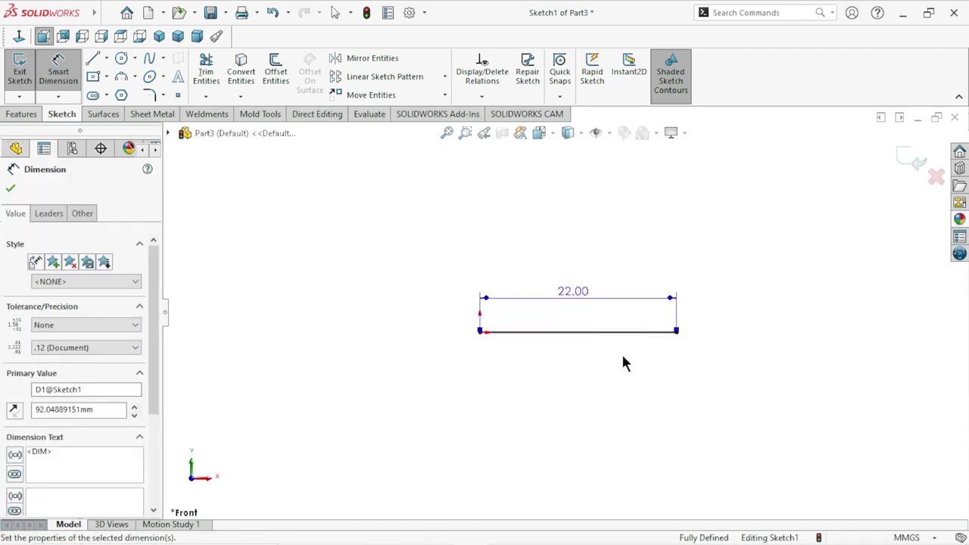
pyautogui.scroll(-2, 628, 321)
pyautogui.scroll(-1, 632, 335)
pyautogui.scroll(1, 631, 339)
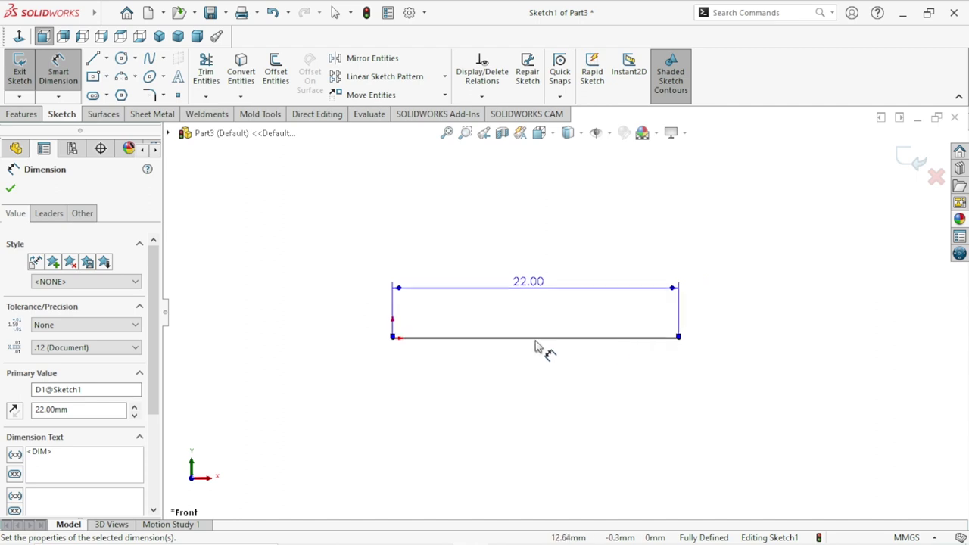
pyautogui.click(11, 189)
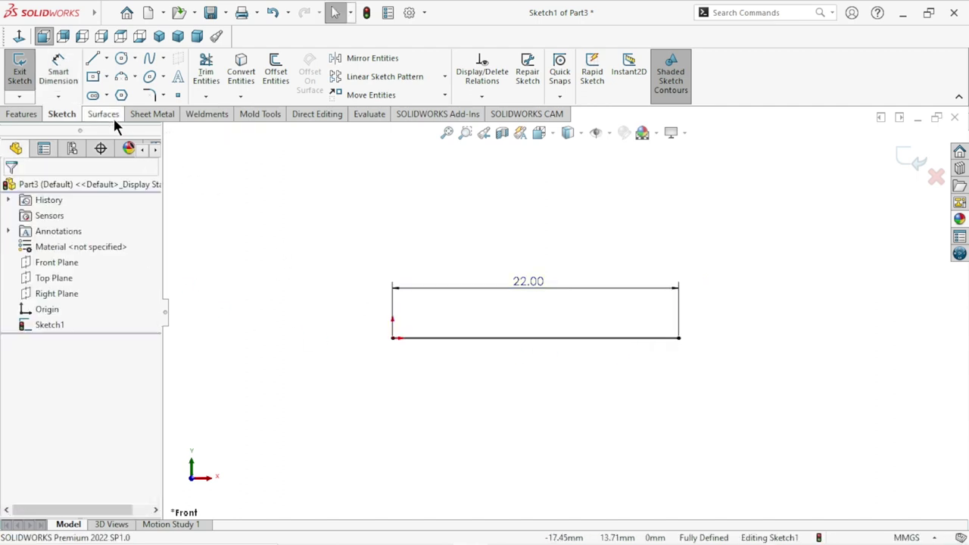
pyautogui.click(157, 114)
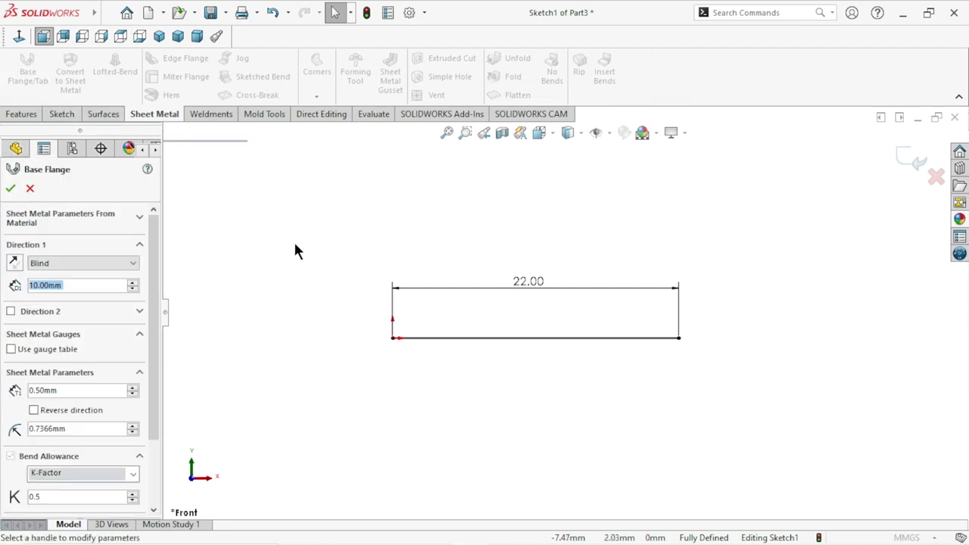
# Step: Create the base flange with Direction 1 set to Mid Plane at 7.5 mm
pyautogui.click(83, 262)
pyautogui.click(74, 311)
pyautogui.click(82, 284)
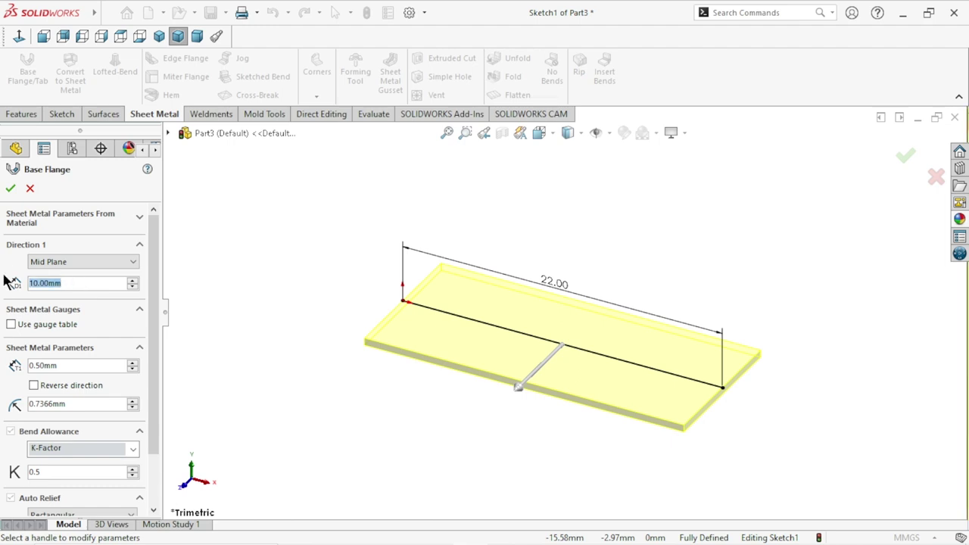
pyautogui.write('7.5')
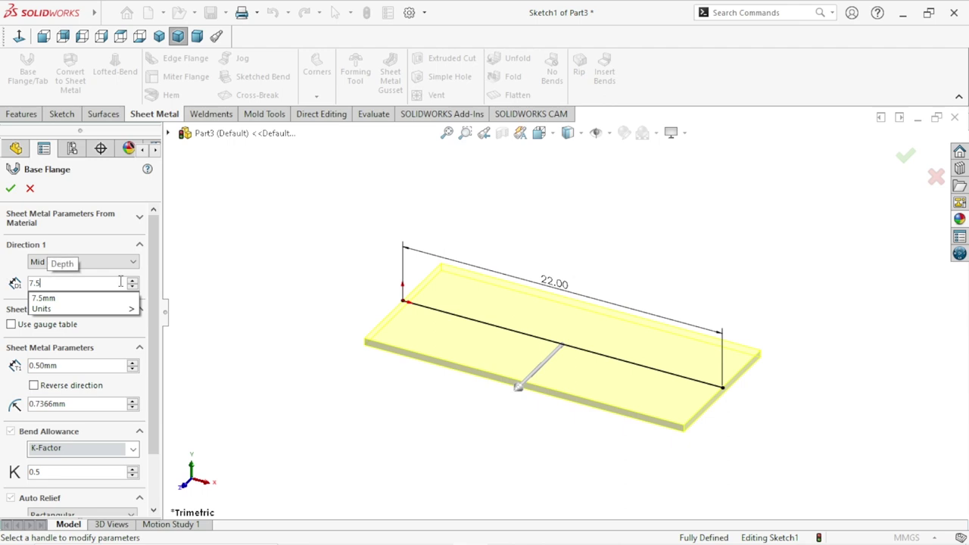
pyautogui.press('Return')
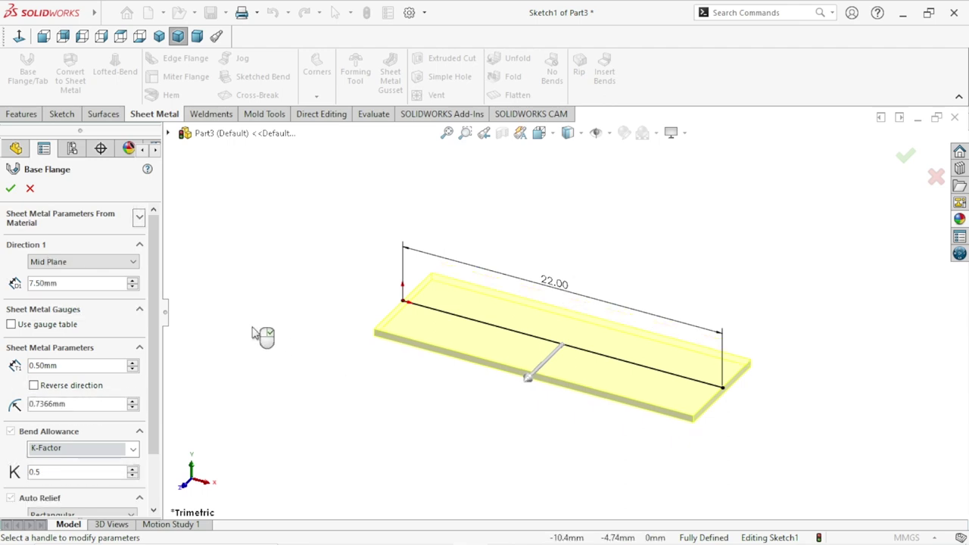
pyautogui.scroll(-2, 515, 369)
pyautogui.scroll(-2, 545, 333)
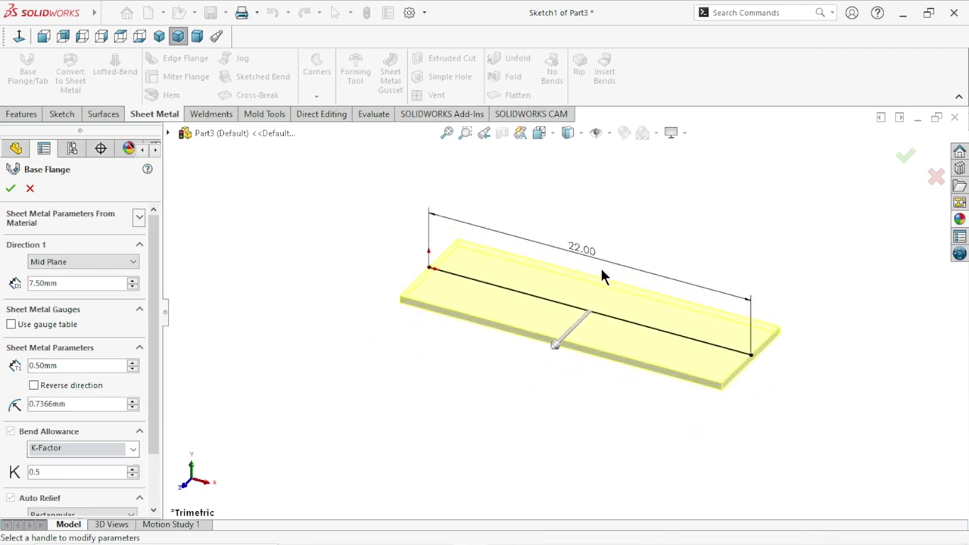
pyautogui.click(9, 189)
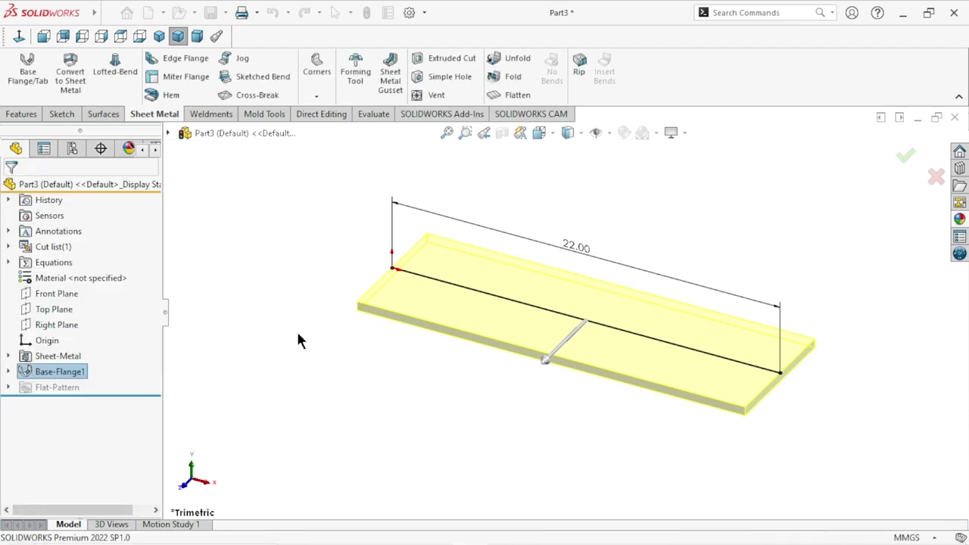
# Step: Orbit the new plate and return it to an isometric view
pyautogui.scroll(-1, 541, 337)
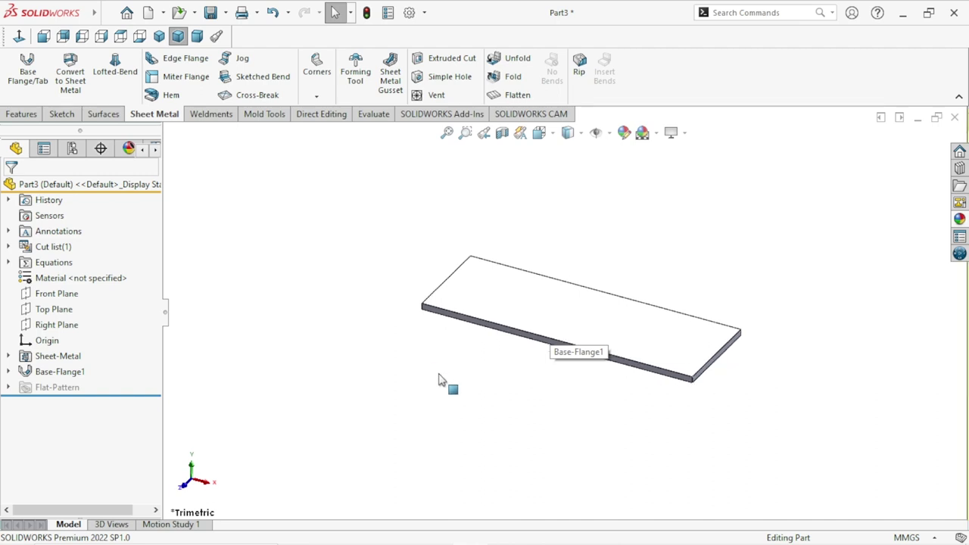
pyautogui.moveTo(444, 380); pyautogui.dragTo(102, 87, button='middle')
pyautogui.click(165, 34)
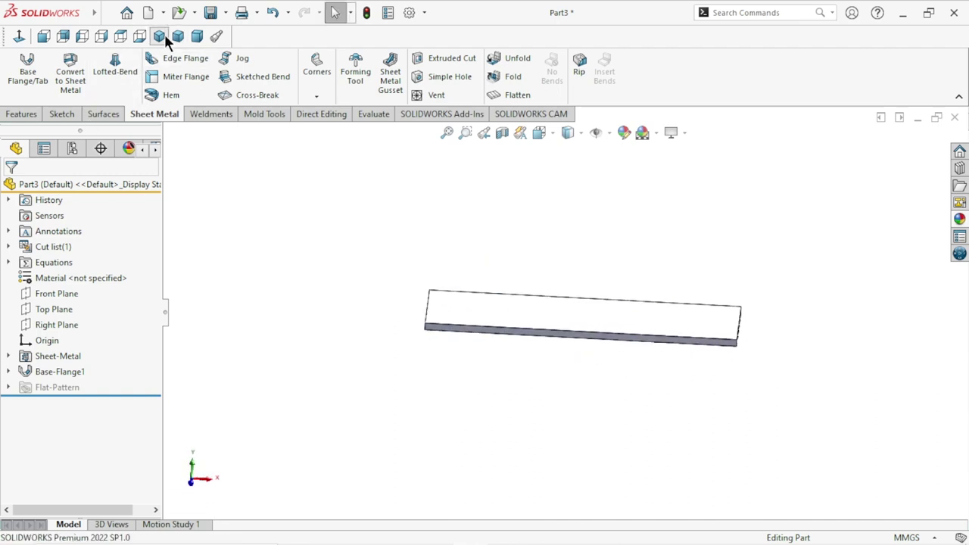
pyautogui.moveTo(562, 373); pyautogui.dragTo(598, 376, button='middle')
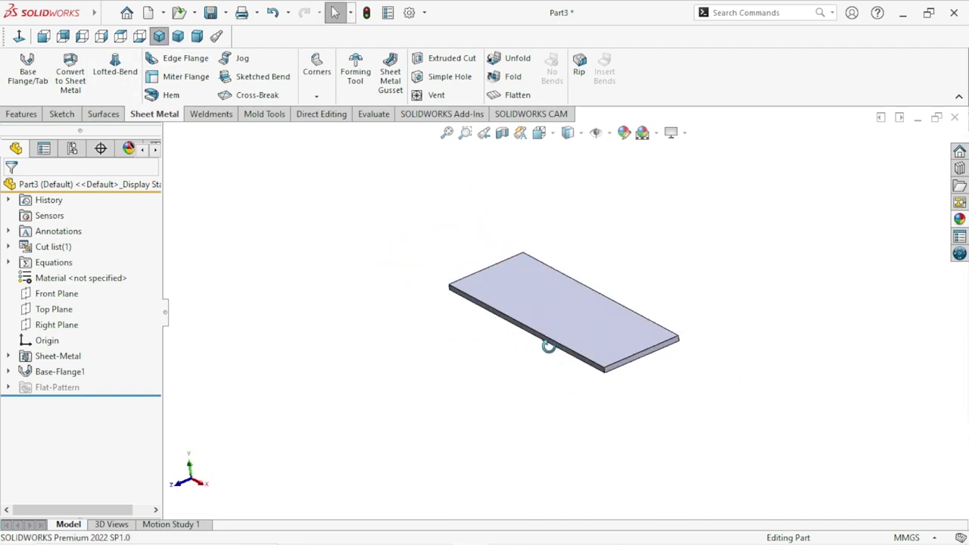
pyautogui.scroll(-3, 495, 356)
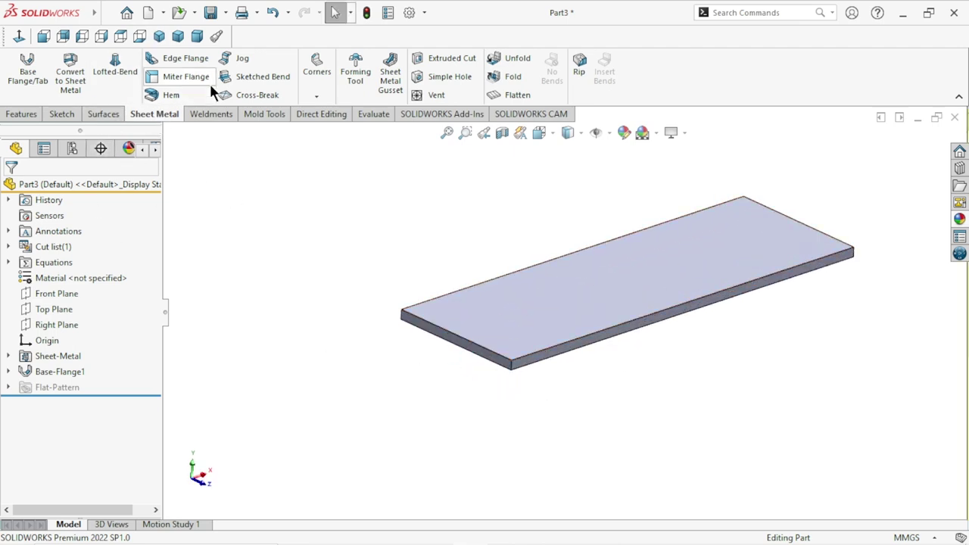
pyautogui.click(186, 55)
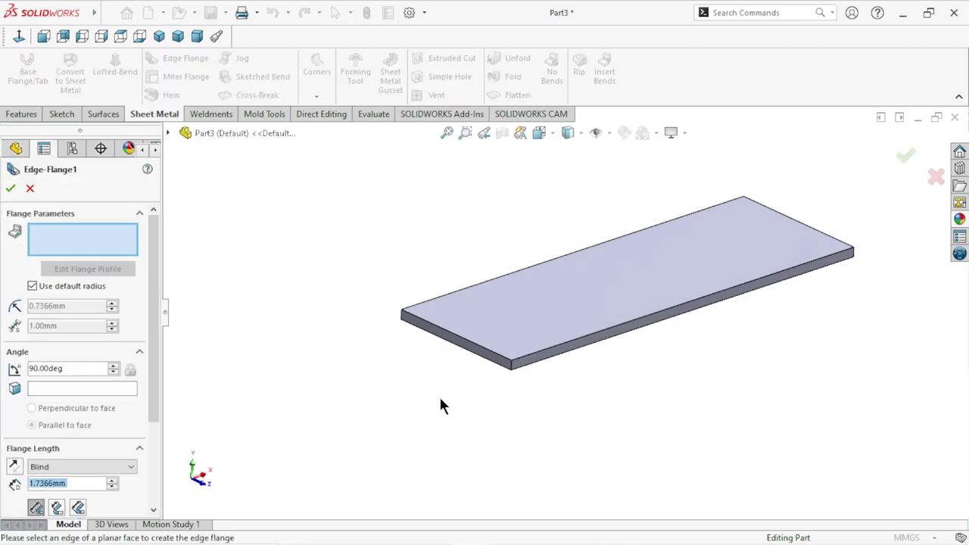
# Step: Pick the plate's front edge for the edge flange and set a custom 5 mm bend radius
pyautogui.click(470, 346)
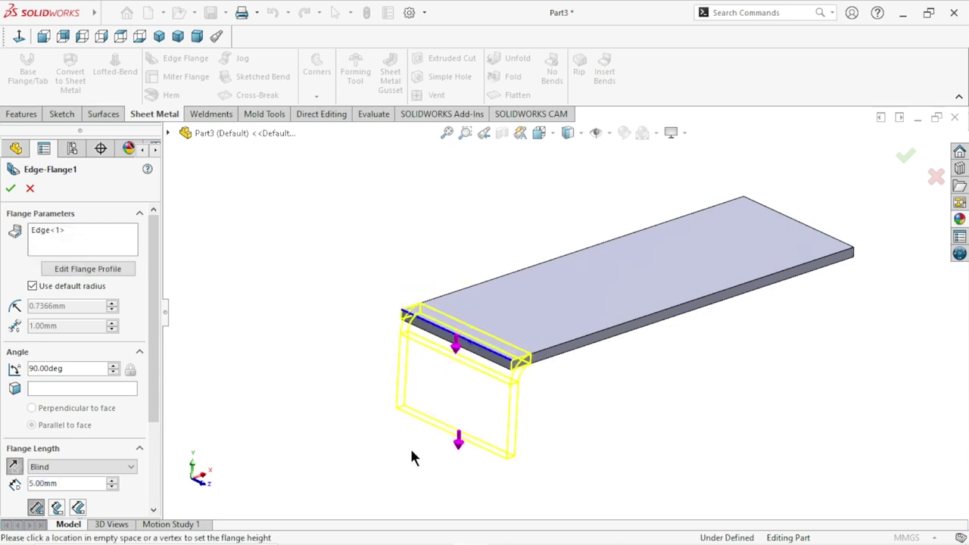
pyautogui.scroll(2, 424, 442)
pyautogui.scroll(2, 455, 432)
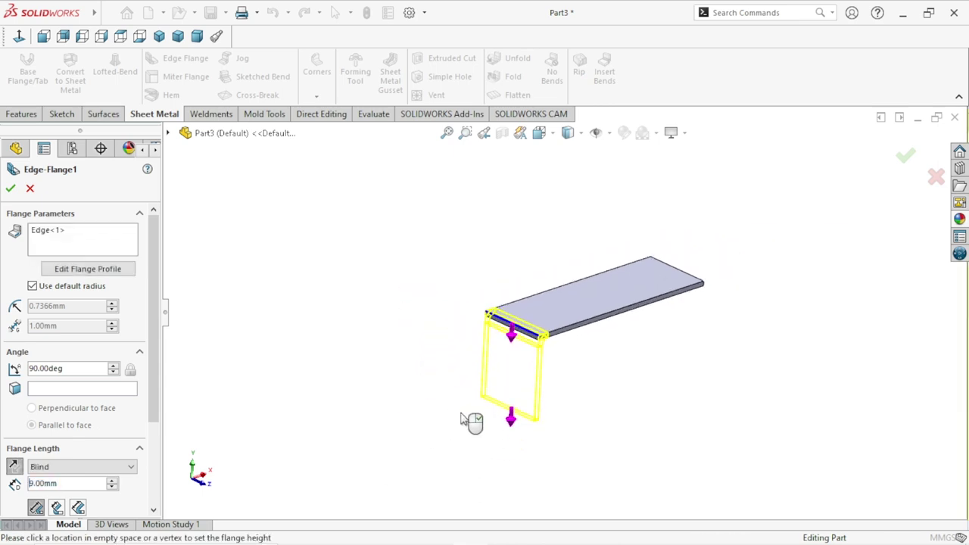
pyautogui.scroll(-1, 598, 353)
pyautogui.scroll(-1, 594, 369)
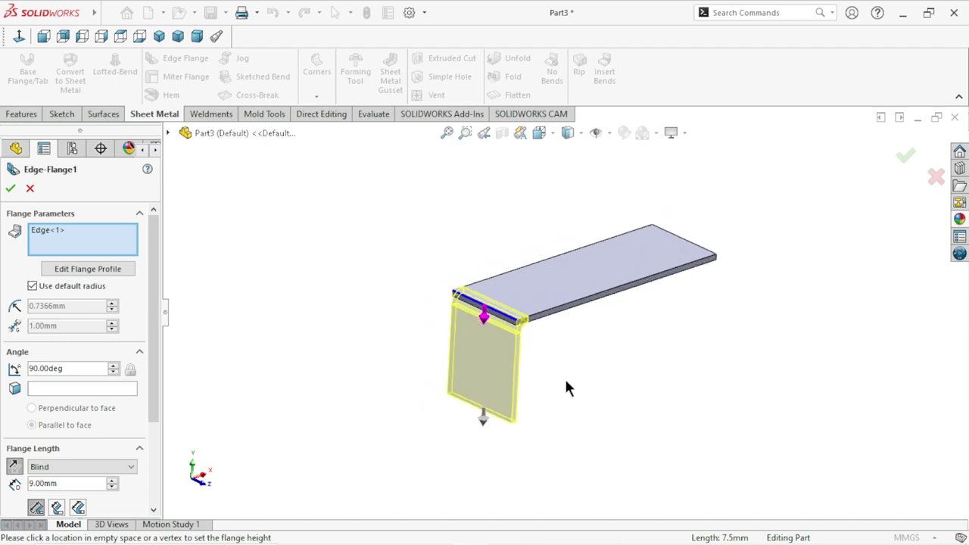
pyautogui.click(34, 285)
pyautogui.click(71, 308)
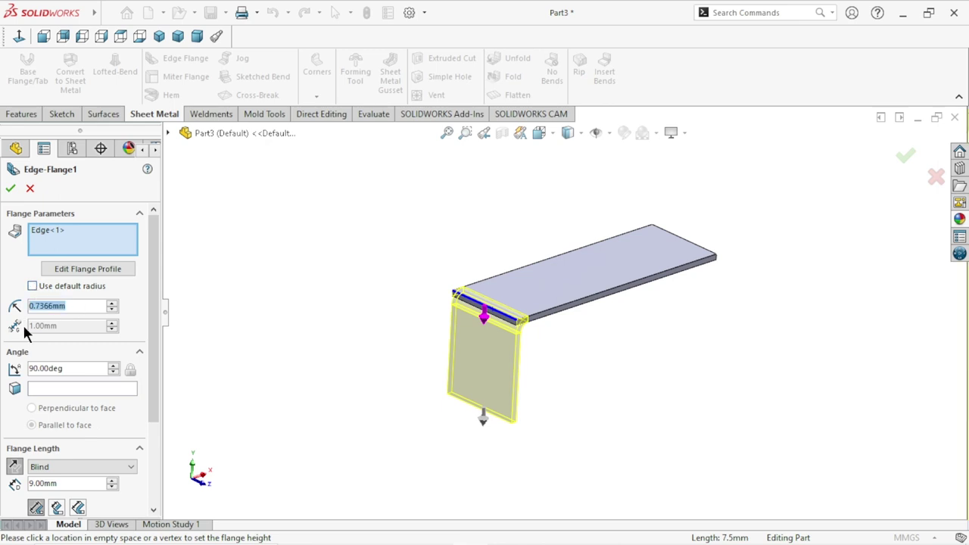
pyautogui.write('5')
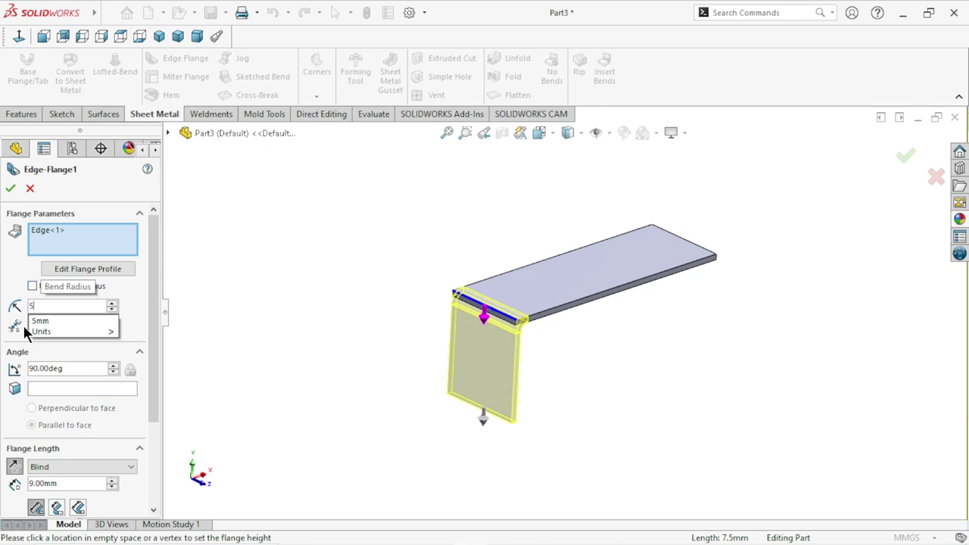
pyautogui.press('Return')
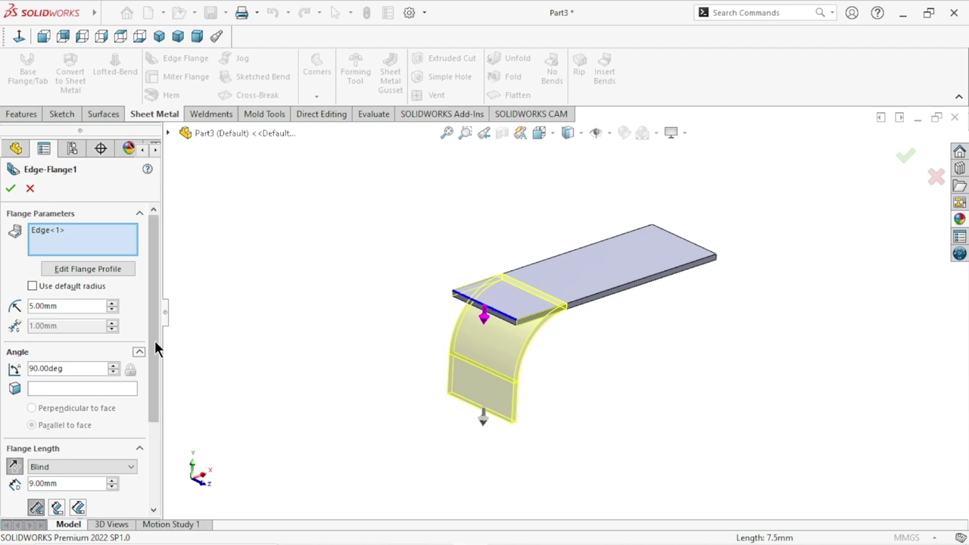
# Step: Set the edge flange angle to 45°
pyautogui.moveTo(155, 316); pyautogui.dragTo(157, 401)
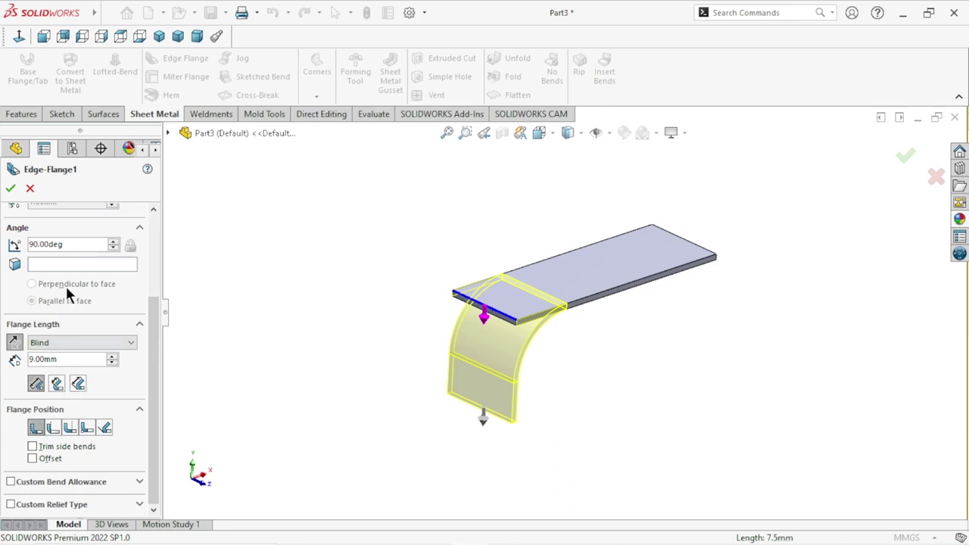
pyautogui.moveTo(154, 324); pyautogui.dragTo(152, 315)
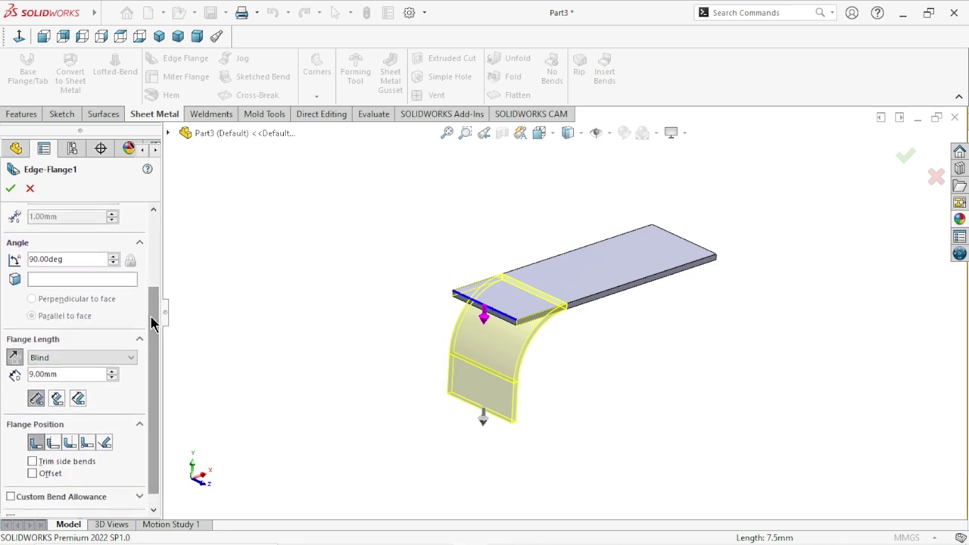
pyautogui.moveTo(80, 263); pyautogui.dragTo(1, 263)
pyautogui.write('4')
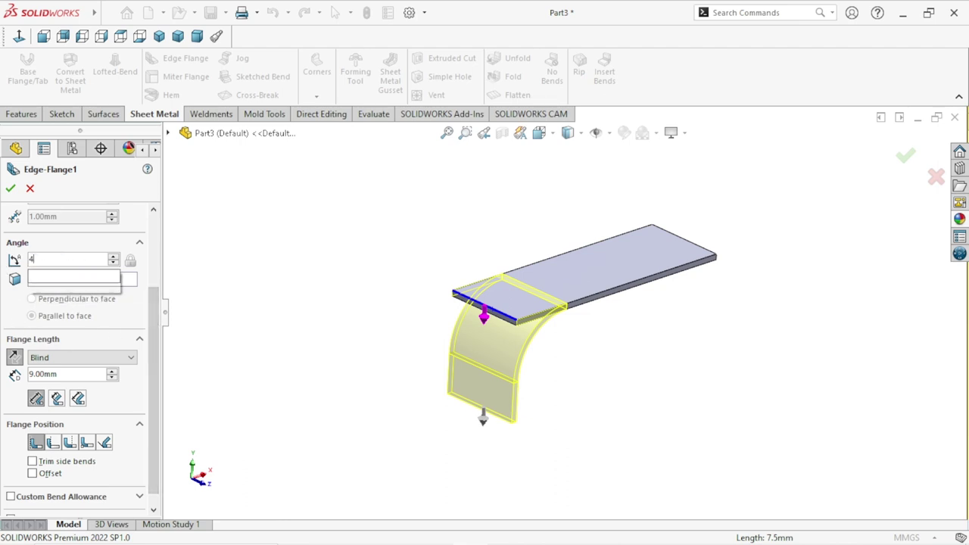
pyautogui.write('5')
pyautogui.press('Return')
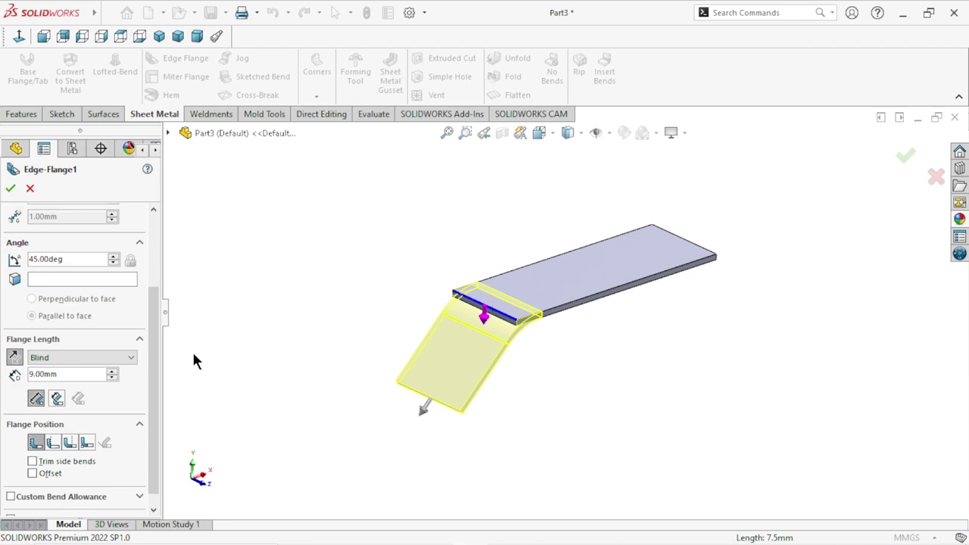
pyautogui.scroll(-2, 153, 337)
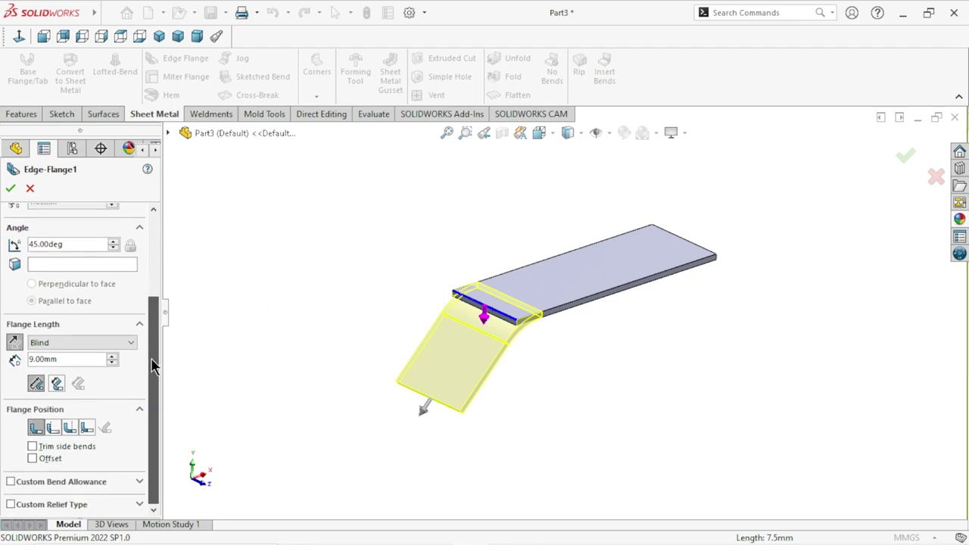
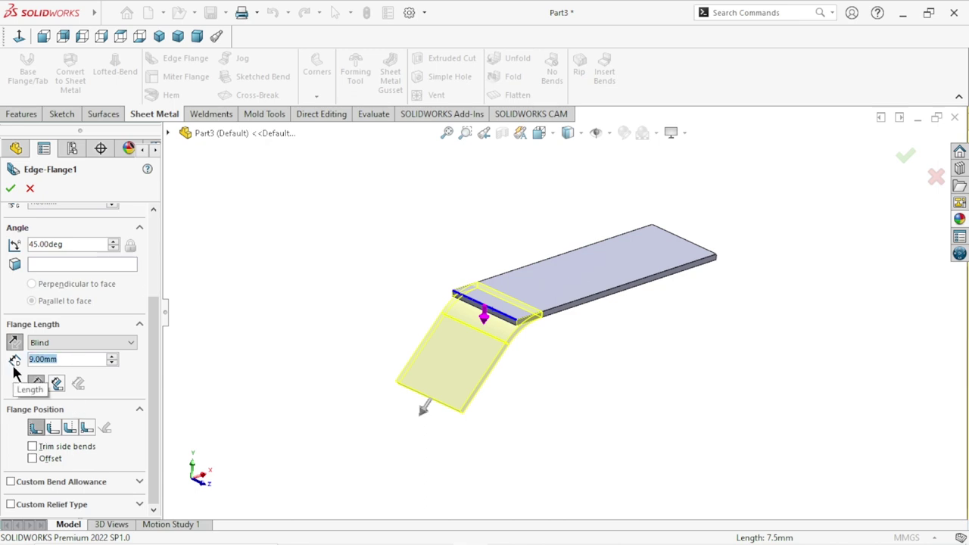
# Step: Set the edge flange length to 10.80 mm
pyautogui.write('11')
pyautogui.press('Return')
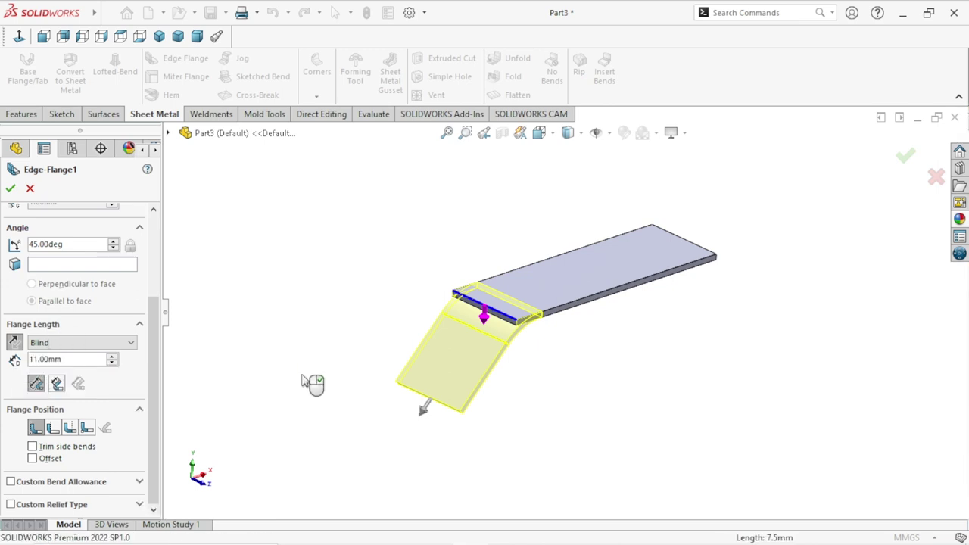
pyautogui.moveTo(73, 361); pyautogui.dragTo(2, 367)
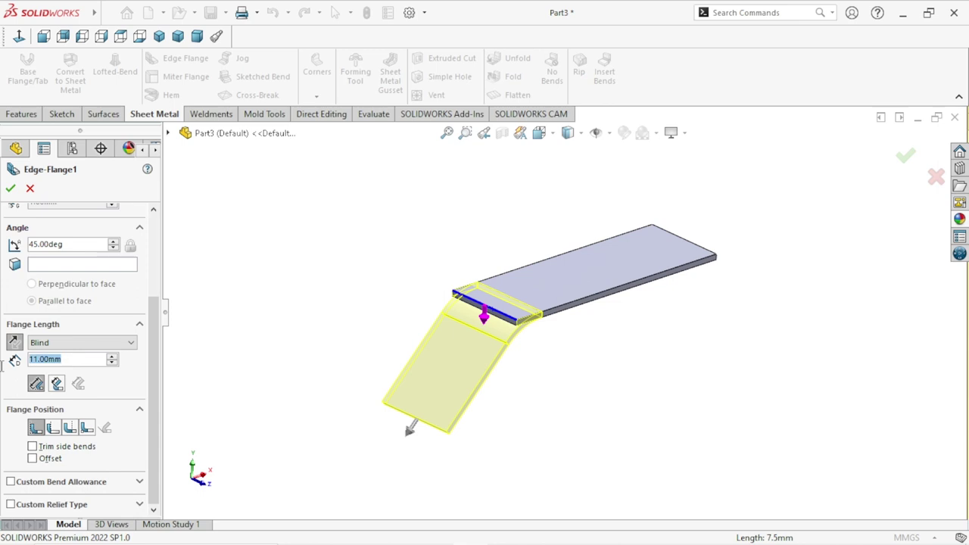
pyautogui.write('1')
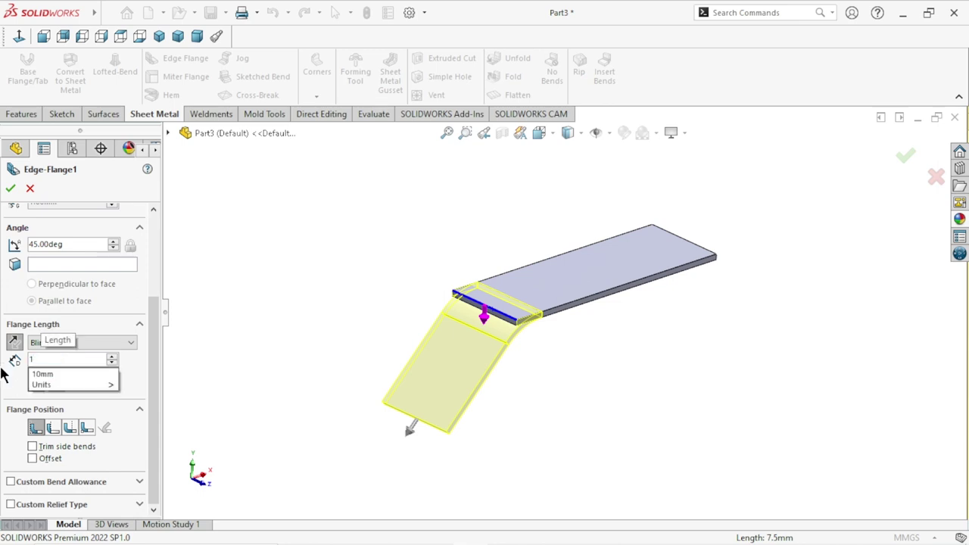
pyautogui.write('0.8')
pyautogui.press('Return')
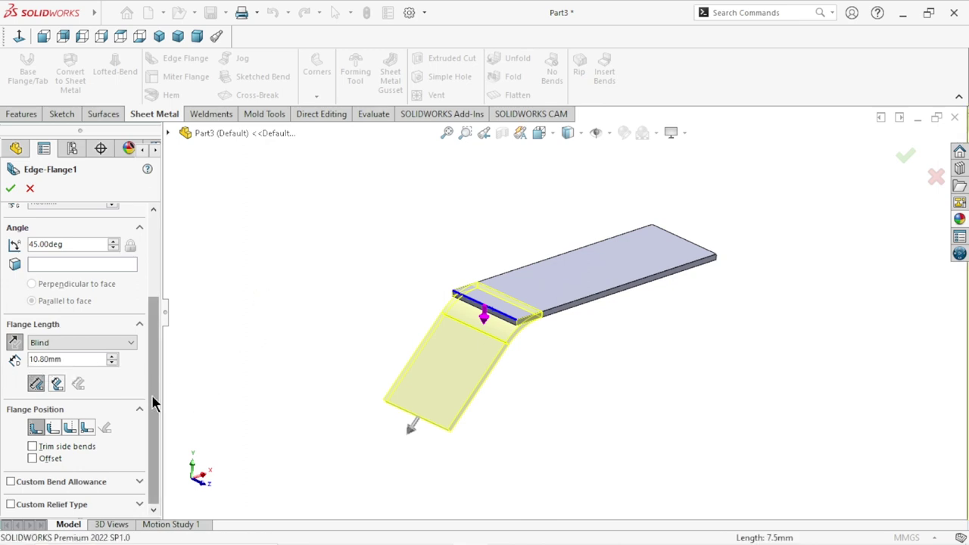
# Step: Measure to the Inner Virtual Sharp, keep the original flange position, and accept the flange
pyautogui.click(59, 380)
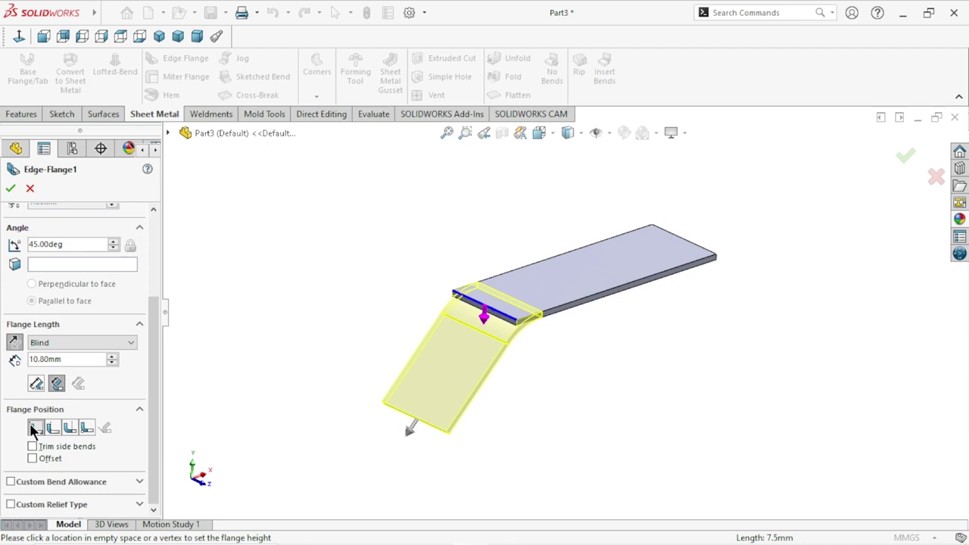
pyautogui.click(52, 428)
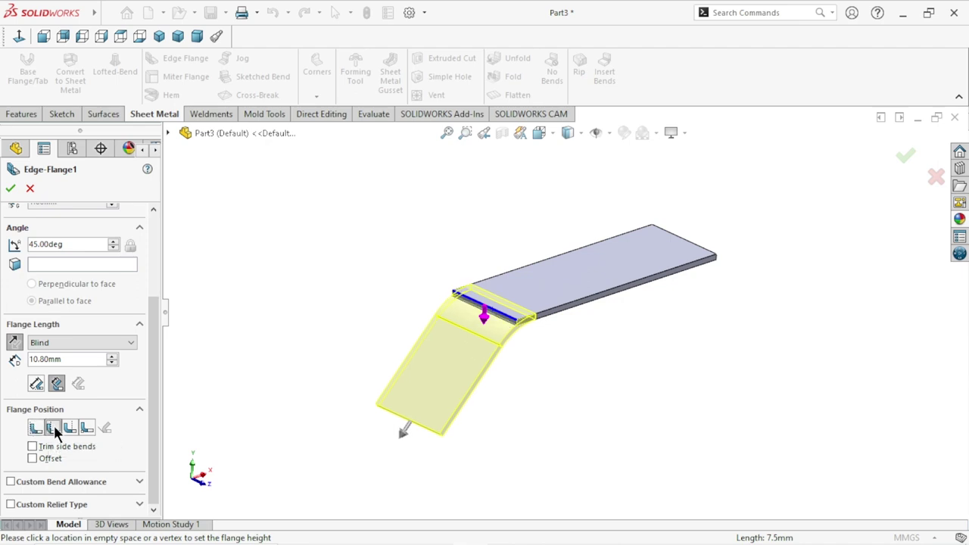
pyautogui.click(70, 428)
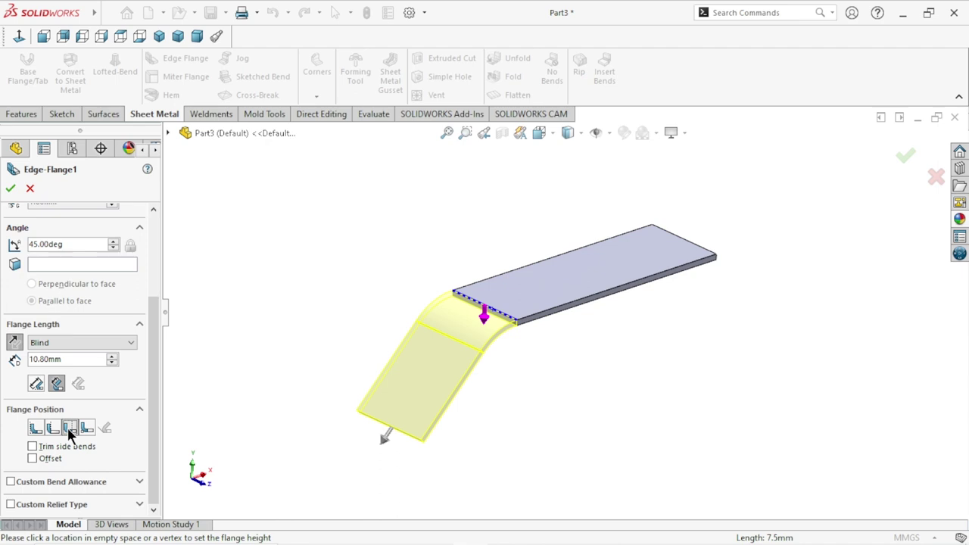
pyautogui.click(86, 428)
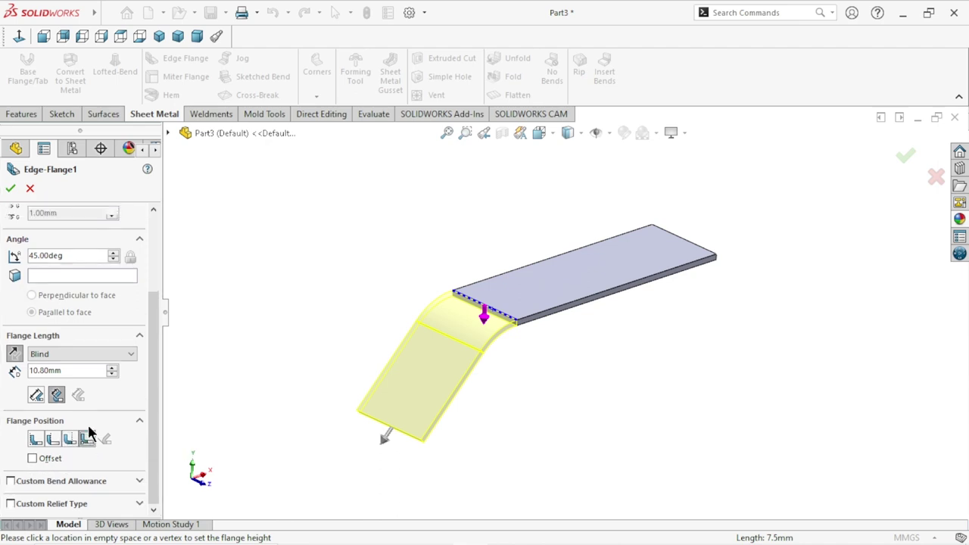
pyautogui.click(59, 439)
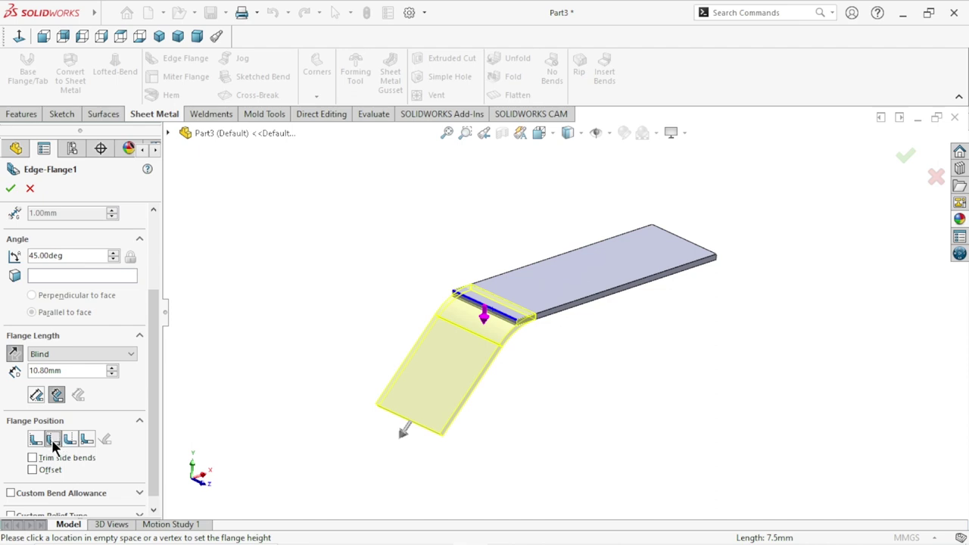
pyautogui.click(39, 444)
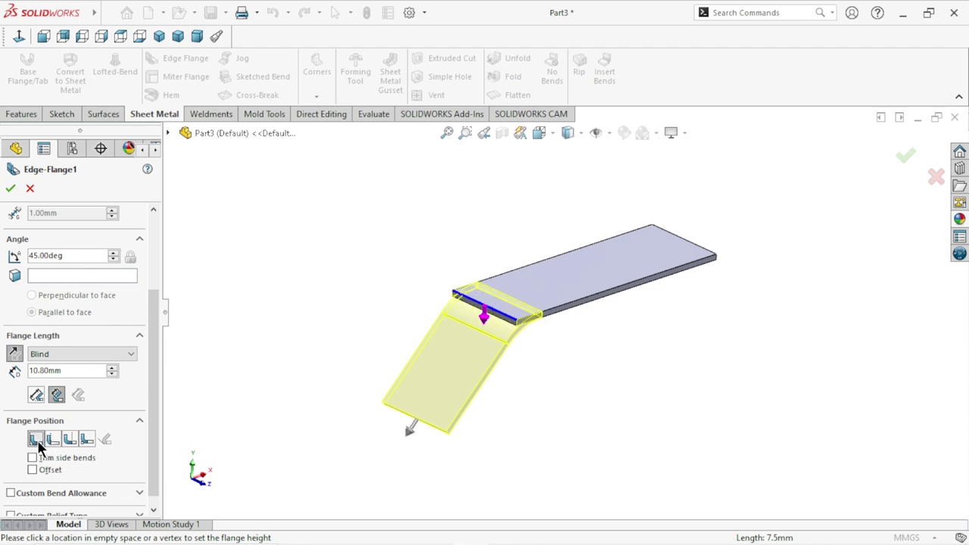
pyautogui.click(11, 190)
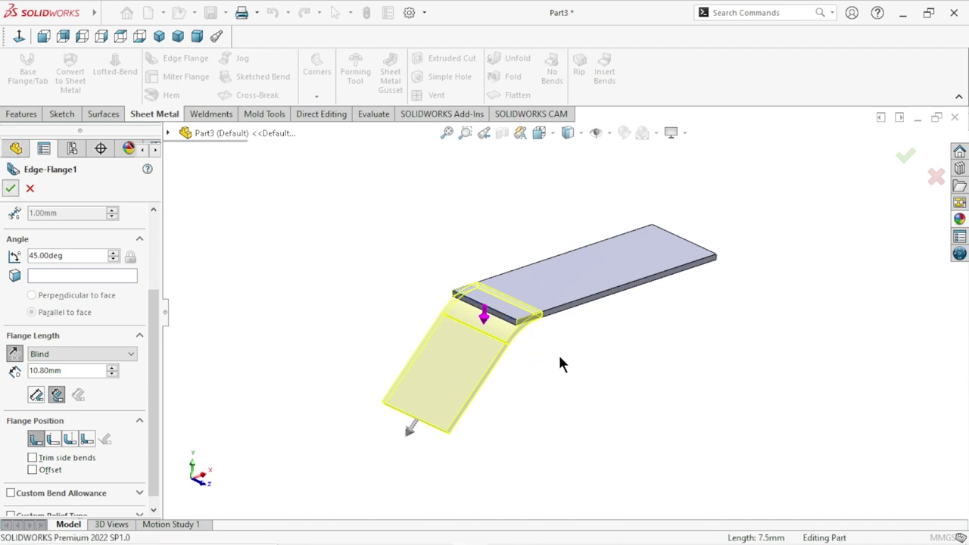
pyautogui.moveTo(554, 338)
pyautogui.mouseDown(button='middle')
pyautogui.moveTo(518, 299)
pyautogui.moveTo(537, 368)
pyautogui.moveTo(523, 353)
pyautogui.mouseUp(button='middle')
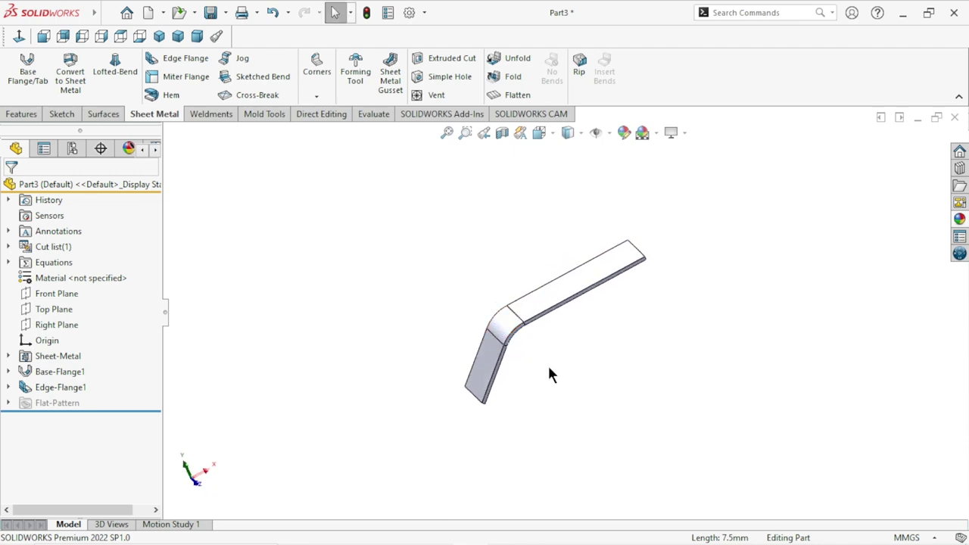
pyautogui.scroll(3, 514, 386)
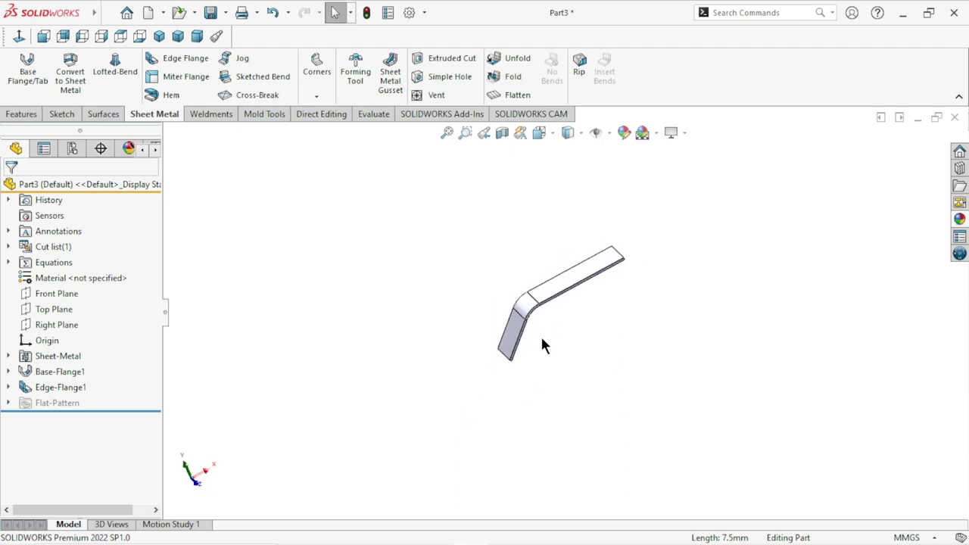
pyautogui.scroll(-2, 545, 352)
pyautogui.moveTo(562, 366); pyautogui.dragTo(575, 331, button='middle')
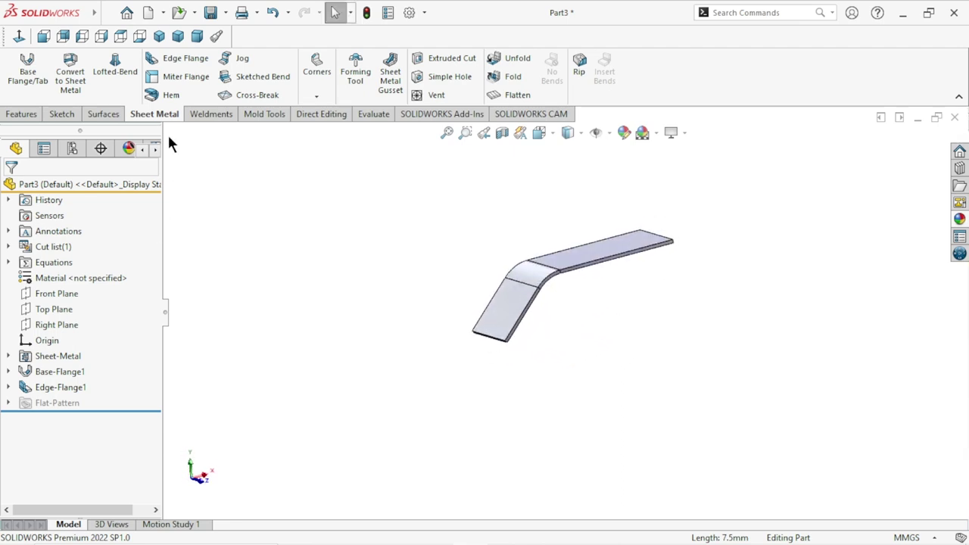
# Step: Start a second edge flange on the free end edge of Edge-Flange1, keeping the default bend radius
pyautogui.click(175, 61)
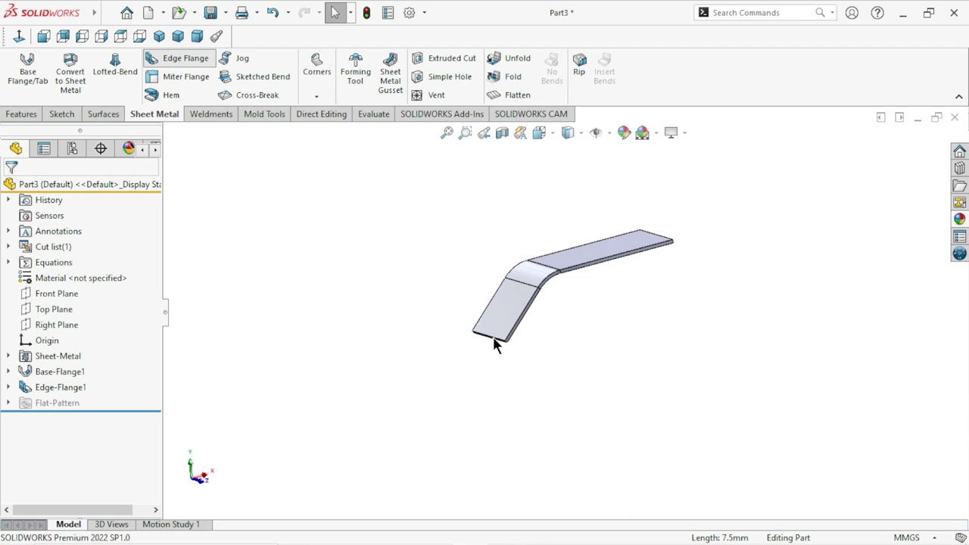
pyautogui.scroll(-2, 499, 337)
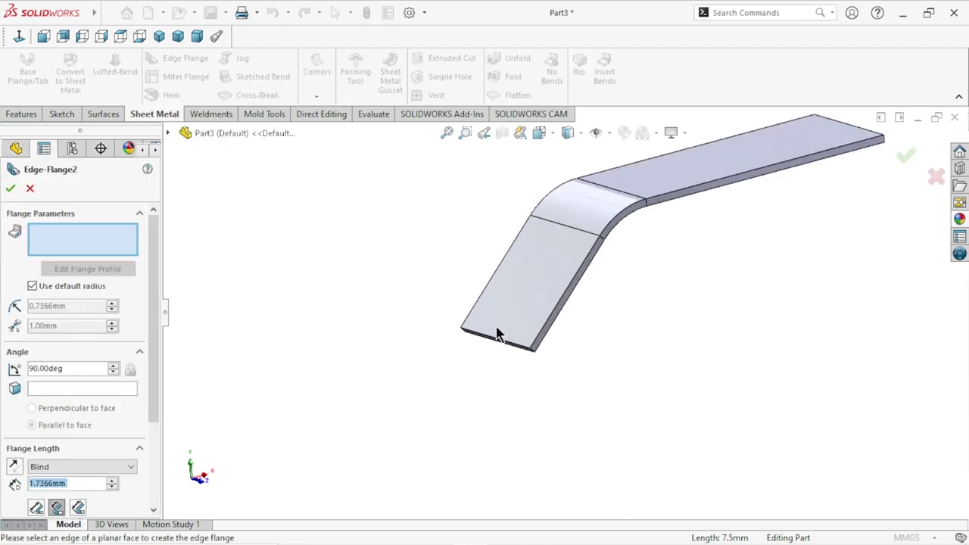
pyautogui.scroll(-3, 488, 344)
pyautogui.click(501, 344)
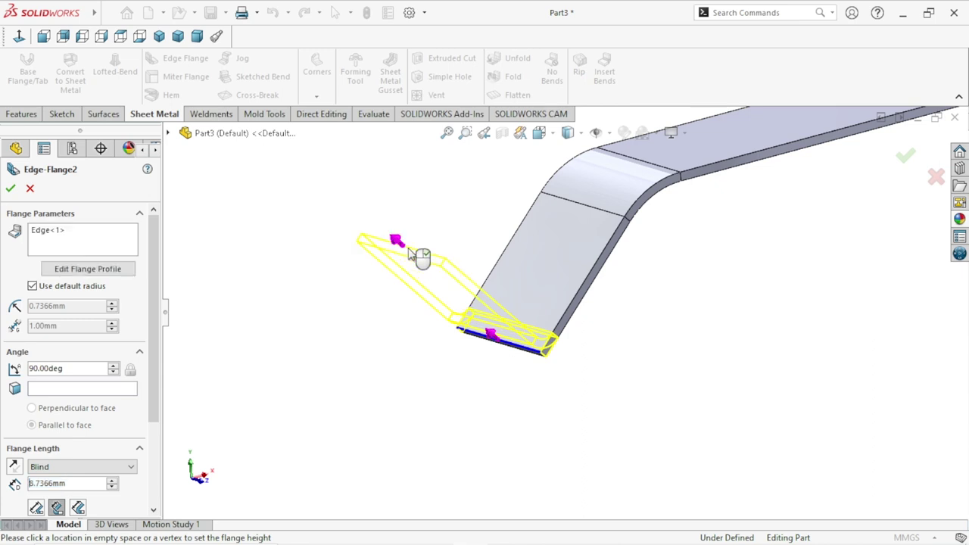
pyautogui.moveTo(597, 313)
pyautogui.mouseDown(button='middle')
pyautogui.moveTo(631, 349)
pyautogui.moveTo(658, 290)
pyautogui.mouseUp(button='middle')
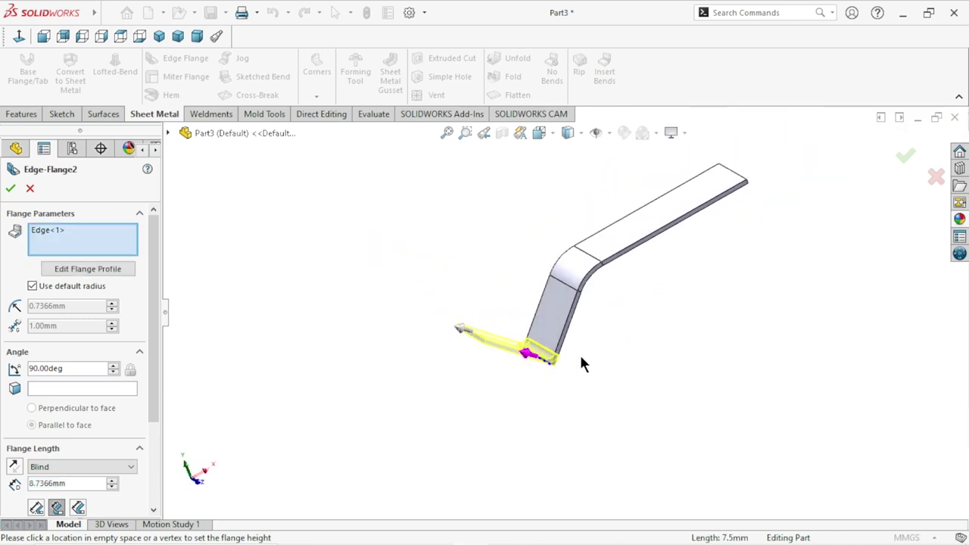
pyautogui.scroll(-3, 597, 361)
pyautogui.click(32, 286)
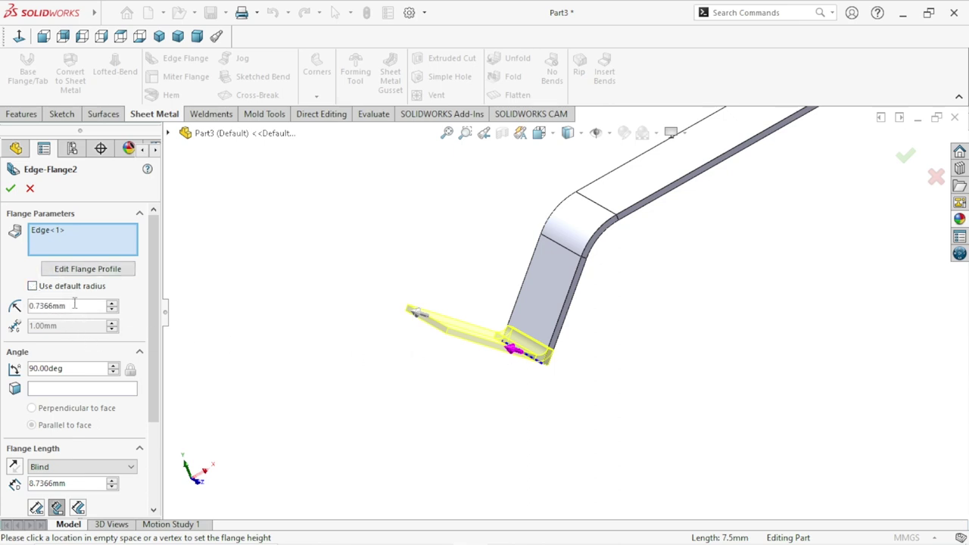
pyautogui.click(36, 285)
# Step: Give the flange an 82.50° angle and 6 mm length, and accept it
pyautogui.scroll(-2, 116, 363)
pyautogui.scroll(-1, 117, 374)
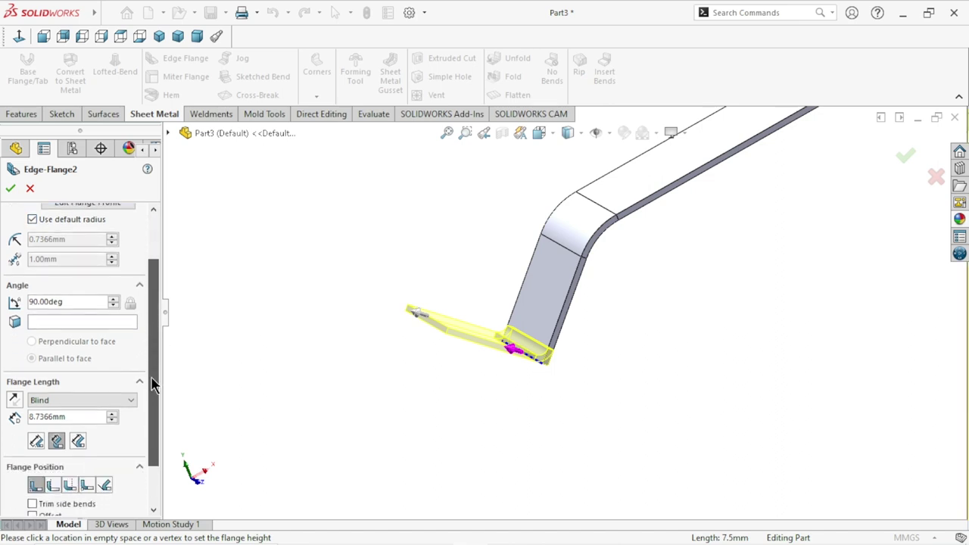
pyautogui.moveTo(78, 304); pyautogui.dragTo(6, 319)
pyautogui.write('82.50')
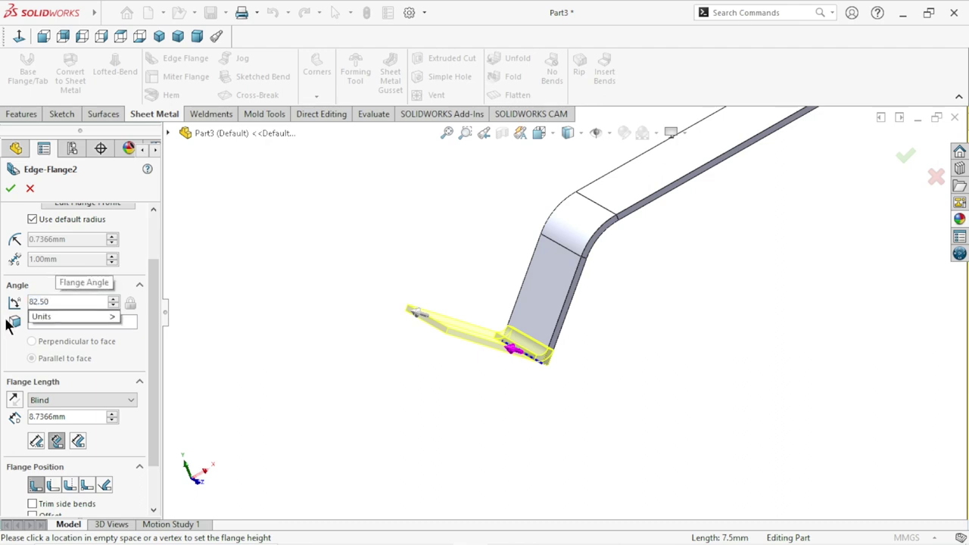
pyautogui.press('Return')
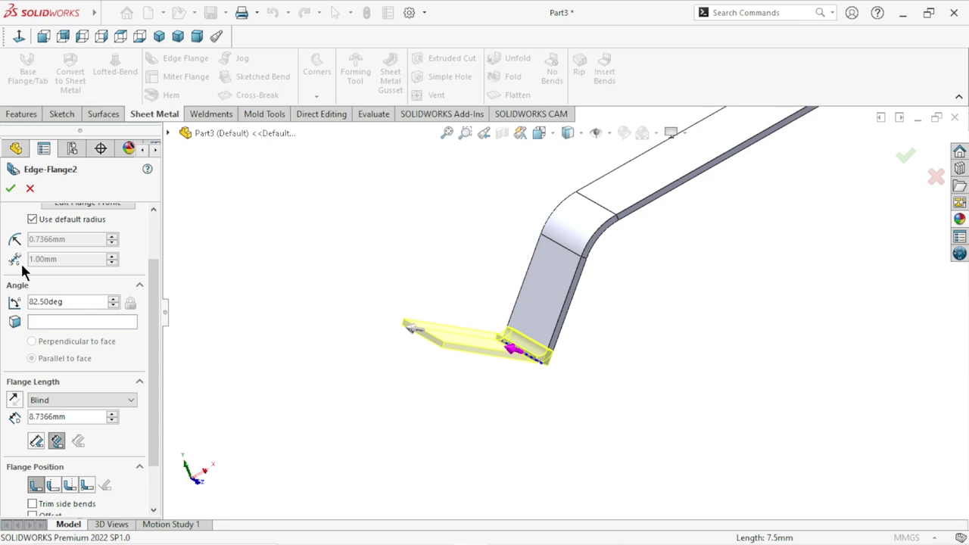
pyautogui.moveTo(154, 333)
pyautogui.mouseDown()
pyautogui.moveTo(148, 368)
pyautogui.moveTo(159, 408)
pyautogui.mouseUp()
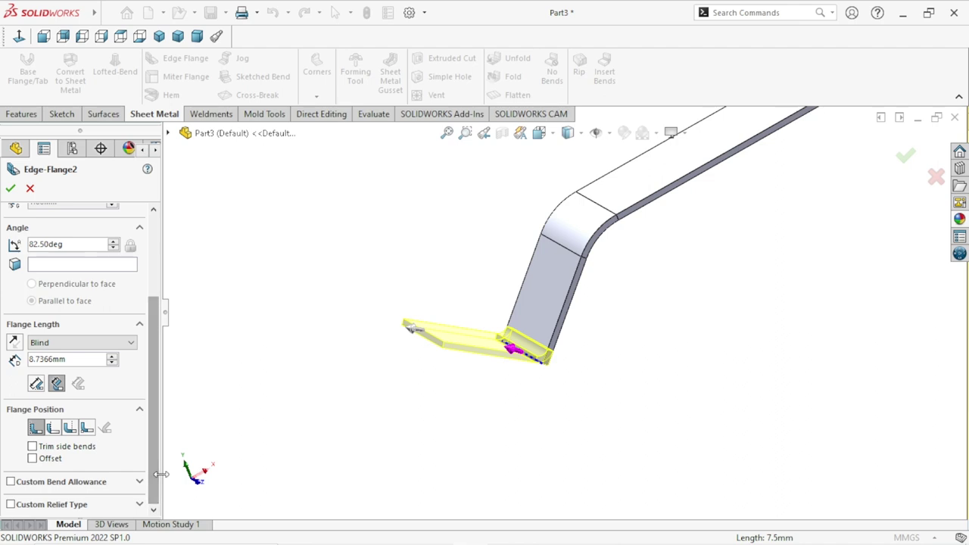
pyautogui.moveTo(81, 361); pyautogui.dragTo(3, 348)
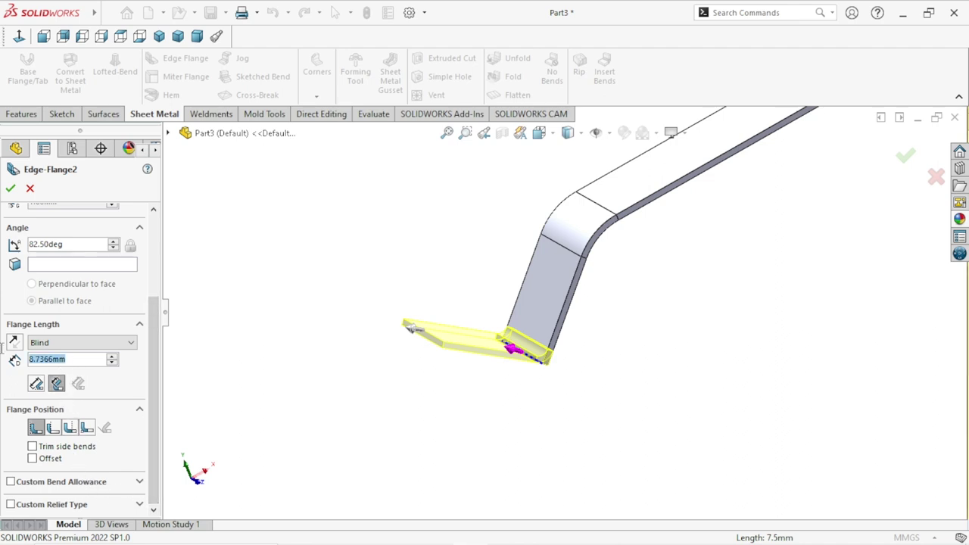
pyautogui.write('6')
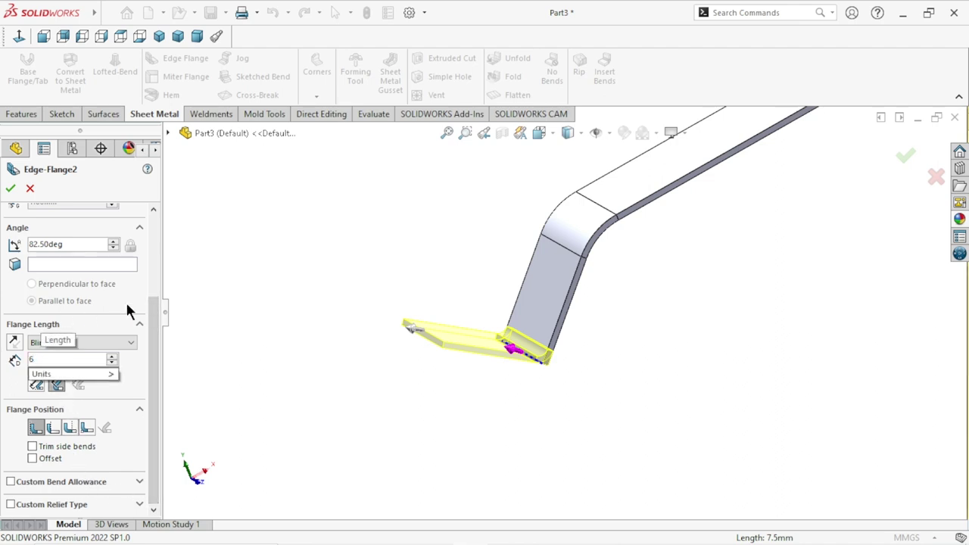
pyautogui.press('Return')
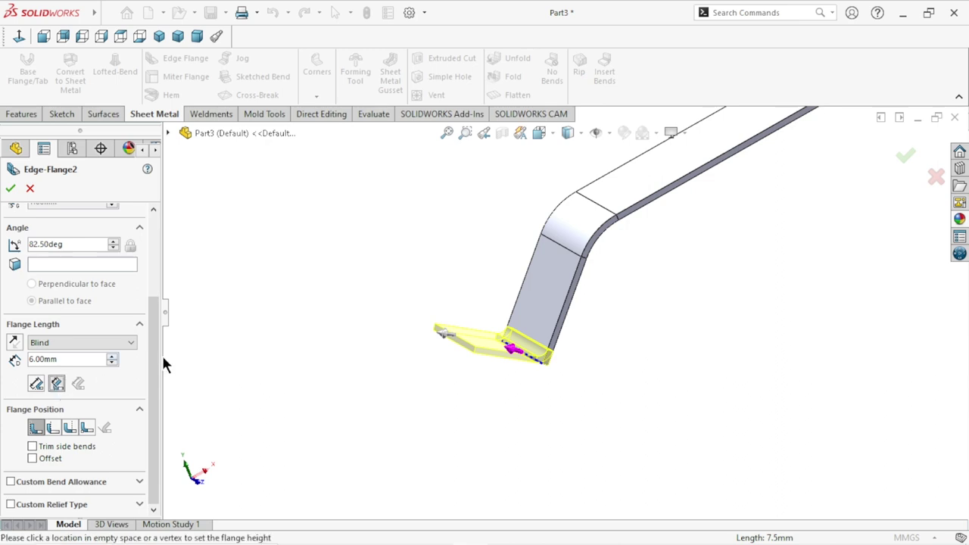
pyautogui.click(11, 191)
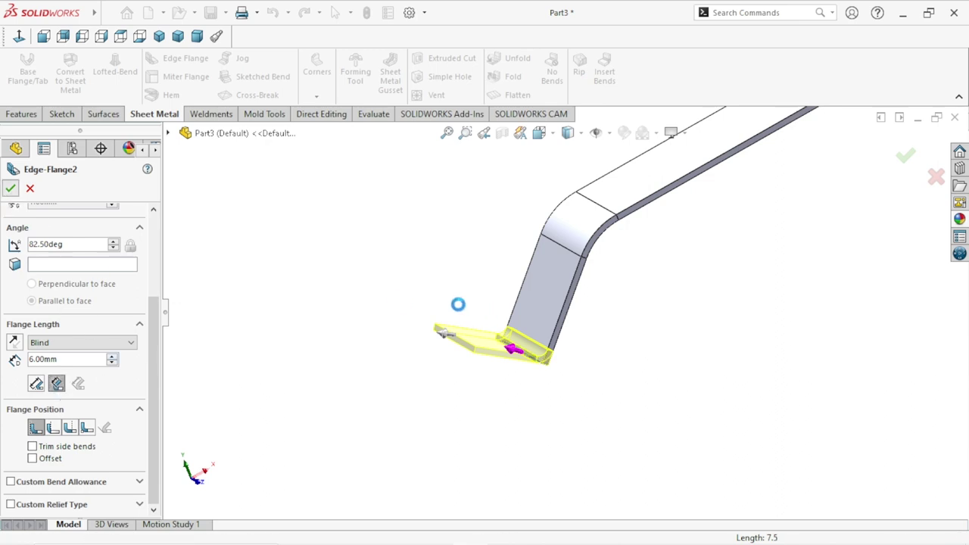
pyautogui.moveTo(474, 361)
pyautogui.mouseDown(button='middle')
pyautogui.moveTo(623, 251)
pyautogui.moveTo(628, 281)
pyautogui.moveTo(563, 345)
pyautogui.moveTo(608, 320)
pyautogui.moveTo(595, 277)
pyautogui.moveTo(536, 346)
pyautogui.moveTo(606, 292)
pyautogui.moveTo(616, 264)
pyautogui.moveTo(579, 333)
pyautogui.moveTo(663, 174)
pyautogui.mouseUp(button='middle')
# Step: Dismiss the save reminder and start a Full Round fillet from the Features tab
pyautogui.scroll(-3, 662, 182)
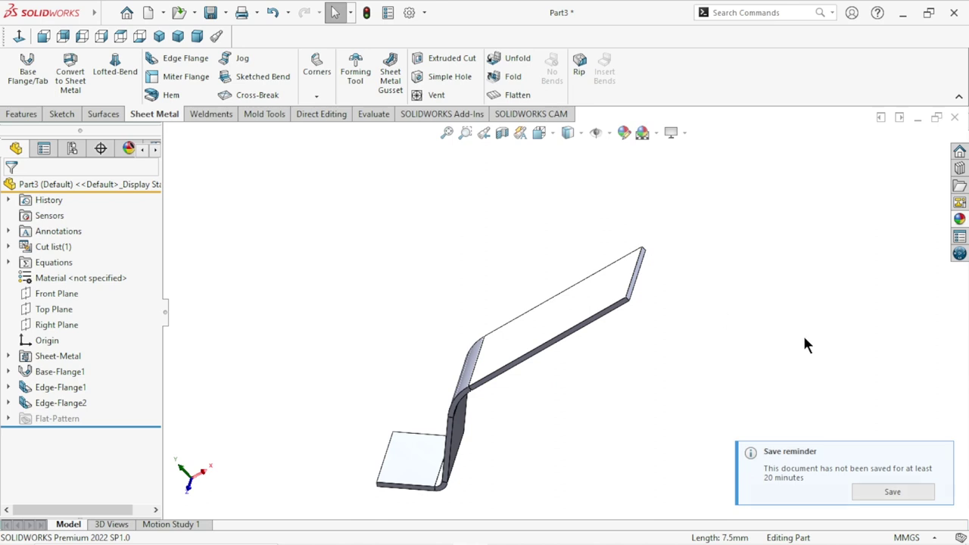
pyautogui.click(940, 454)
pyautogui.moveTo(904, 465)
pyautogui.mouseDown(button='middle')
pyautogui.moveTo(752, 370)
pyautogui.moveTo(780, 398)
pyautogui.mouseUp(button='middle')
pyautogui.scroll(-2, 709, 352)
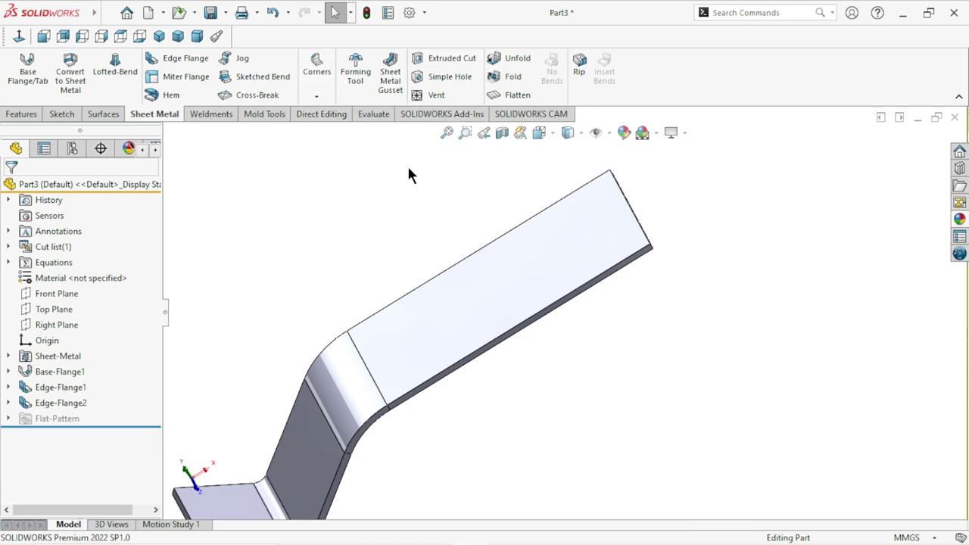
pyautogui.click(25, 117)
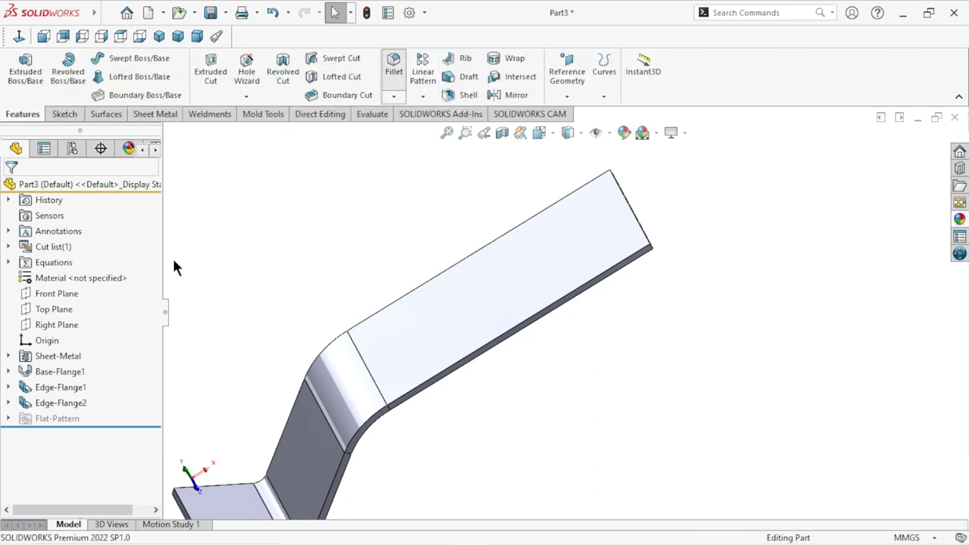
pyautogui.press('f')
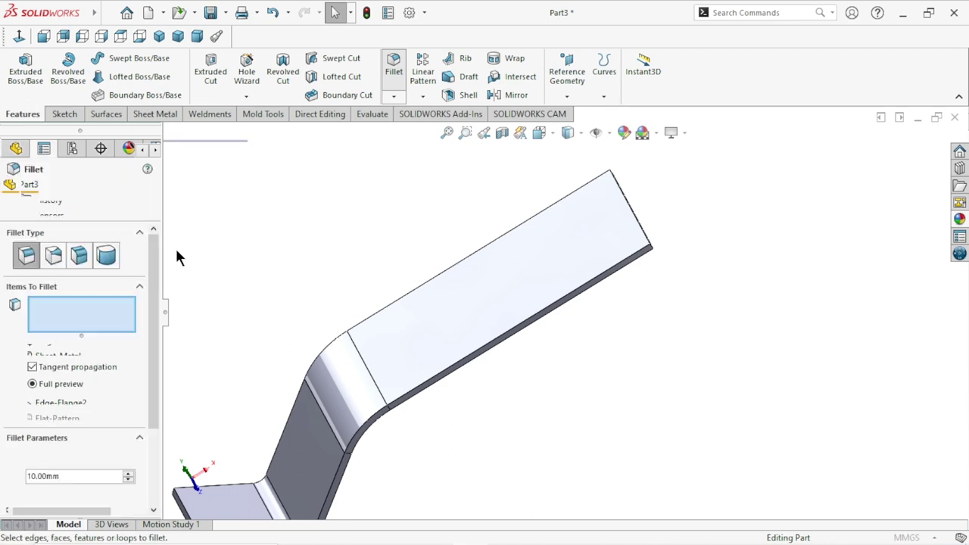
pyautogui.click(107, 255)
pyautogui.scroll(-2, 681, 268)
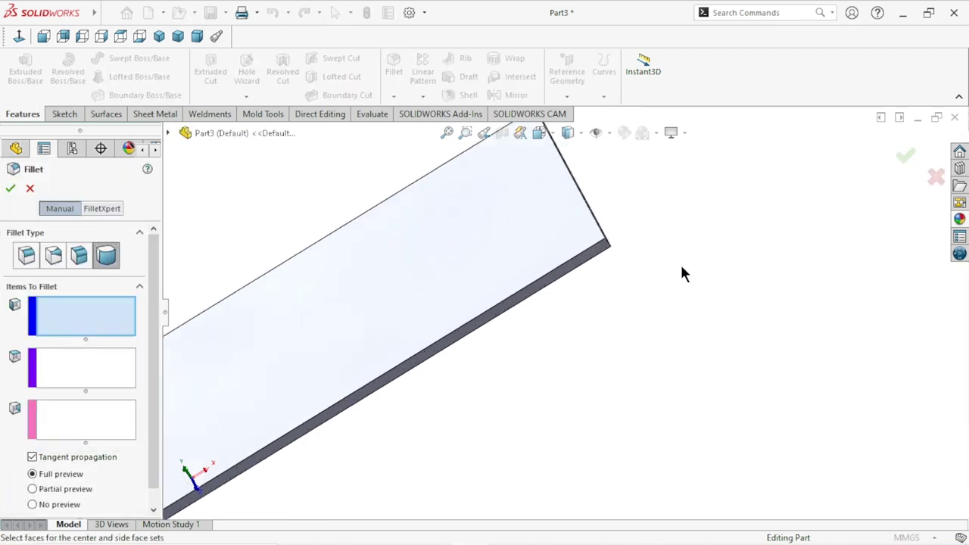
# Step: Full-round the arm end using the bottom face, thin end face and top face
pyautogui.click(587, 254)
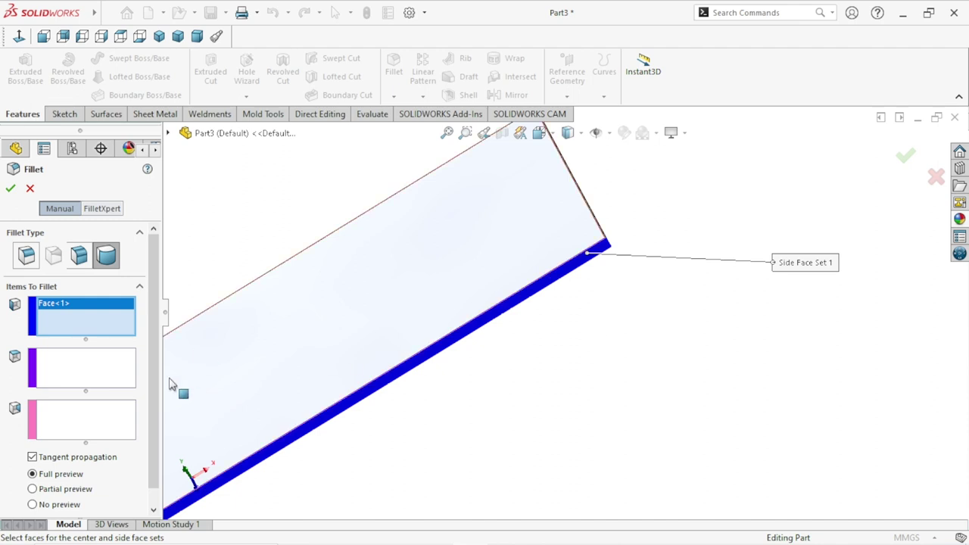
pyautogui.click(76, 365)
pyautogui.moveTo(692, 242); pyautogui.dragTo(649, 295, button='middle')
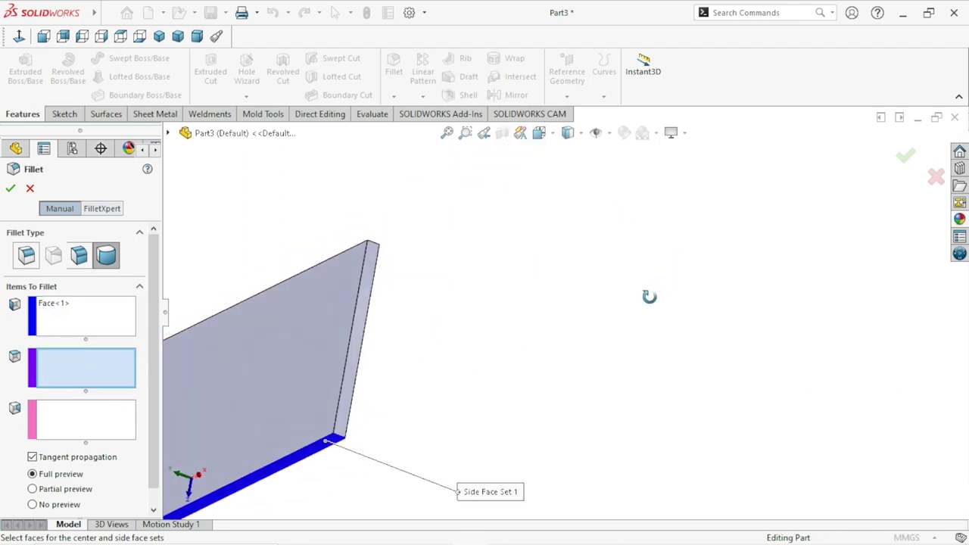
pyautogui.click(356, 342)
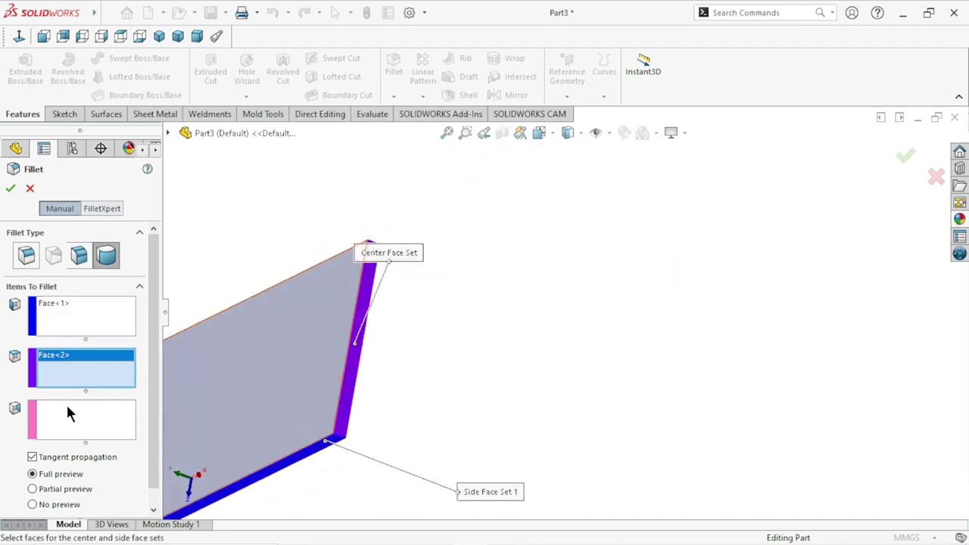
pyautogui.click(66, 409)
pyautogui.moveTo(484, 240); pyautogui.dragTo(513, 368, button='middle')
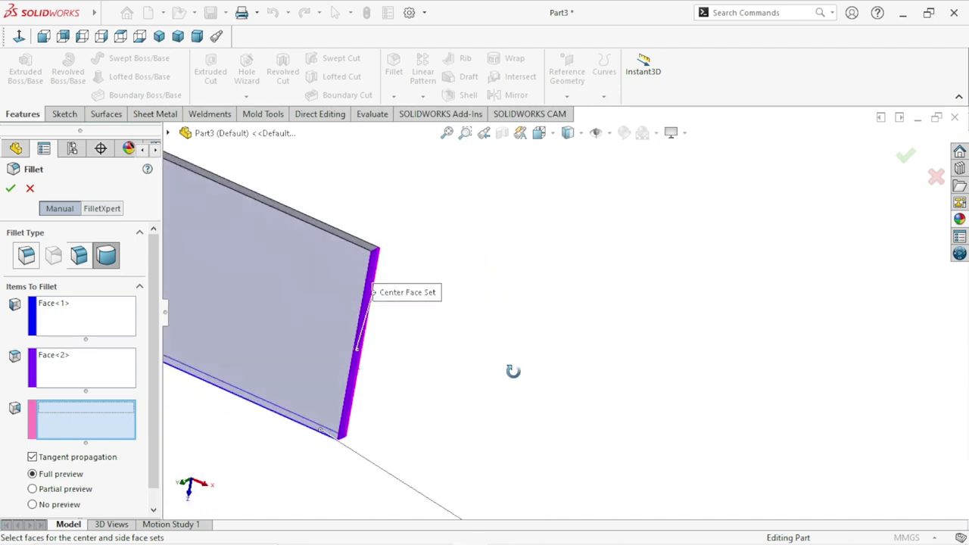
pyautogui.moveTo(417, 259); pyautogui.dragTo(422, 288, button='middle')
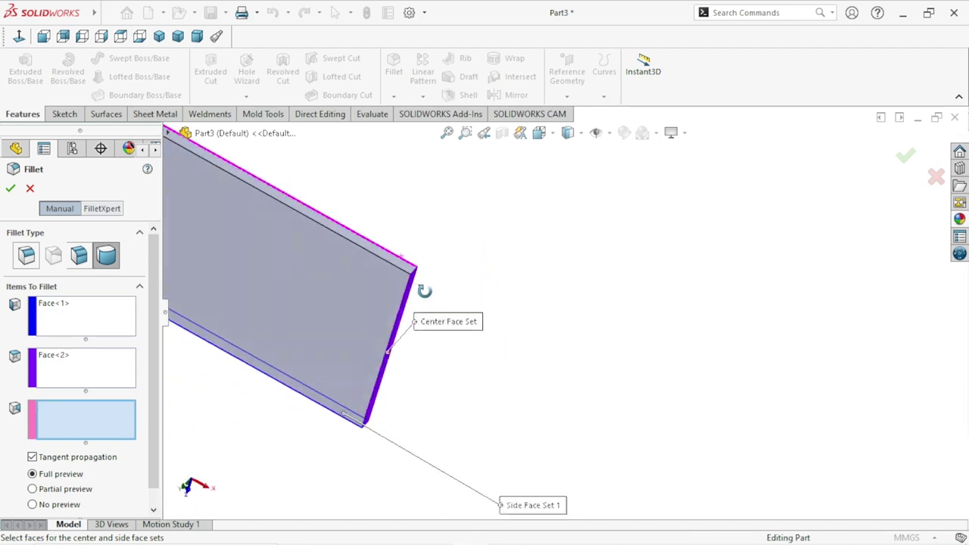
pyautogui.scroll(-2, 414, 264)
pyautogui.click(417, 283)
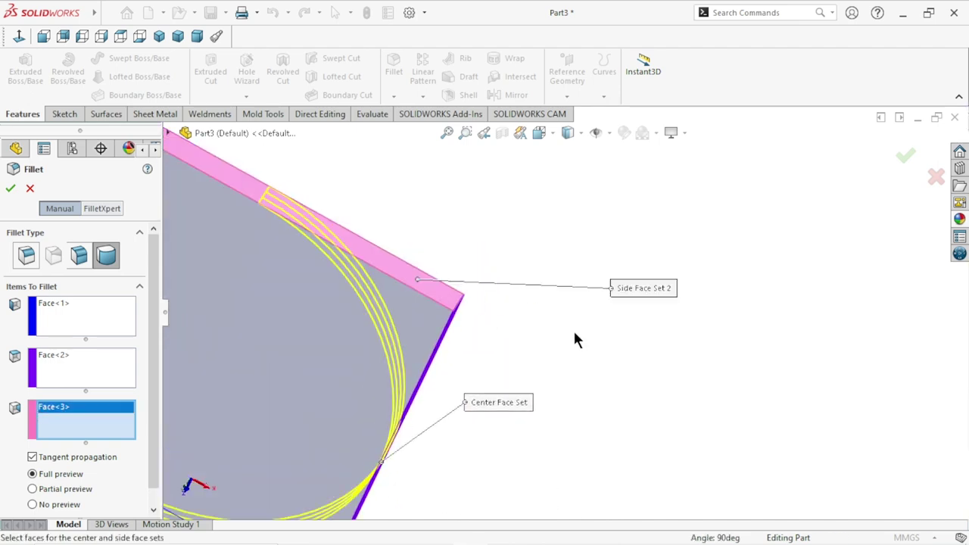
pyautogui.scroll(3, 575, 339)
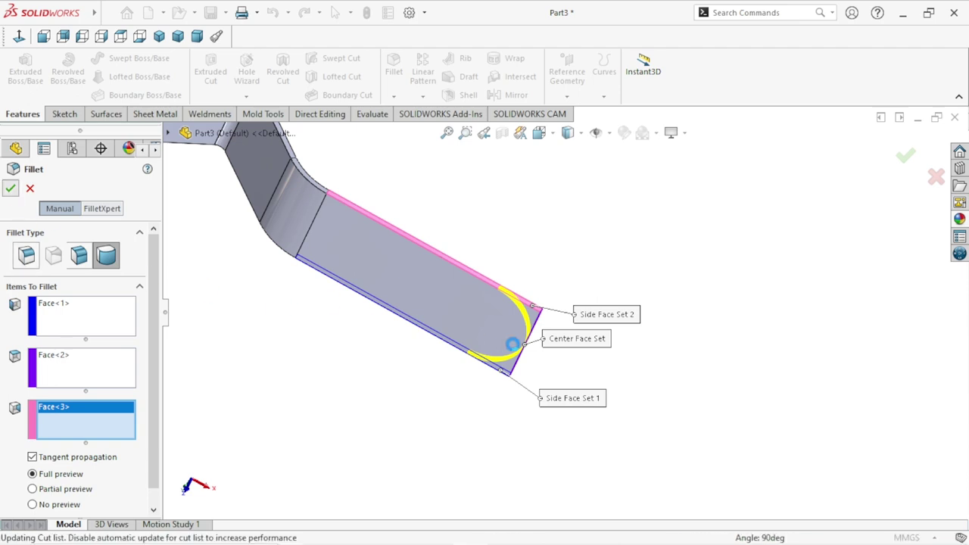
pyautogui.press('Return')
# Step: Select the flat face of the rounded arm
pyautogui.scroll(3, 545, 371)
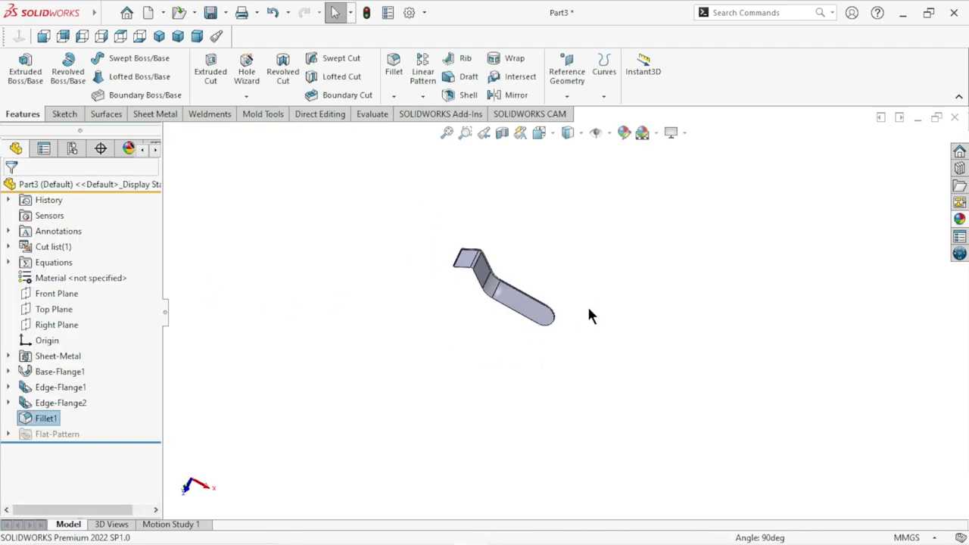
pyautogui.moveTo(573, 331); pyautogui.dragTo(643, 255, button='middle')
pyautogui.scroll(-1, 563, 291)
pyautogui.scroll(-3, 567, 280)
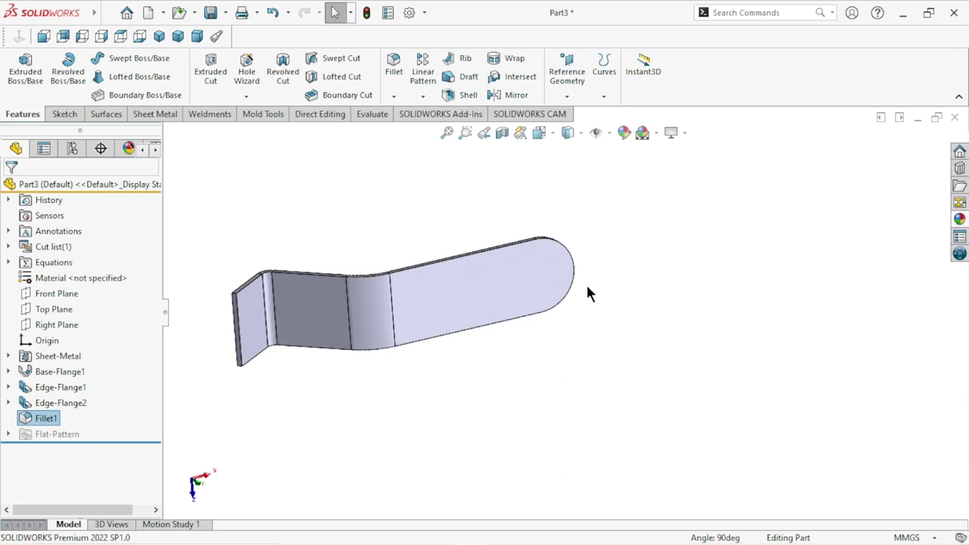
pyautogui.click(537, 291)
# Step: Sketch a circle on the arm face centred on the arc centre
pyautogui.click(602, 250)
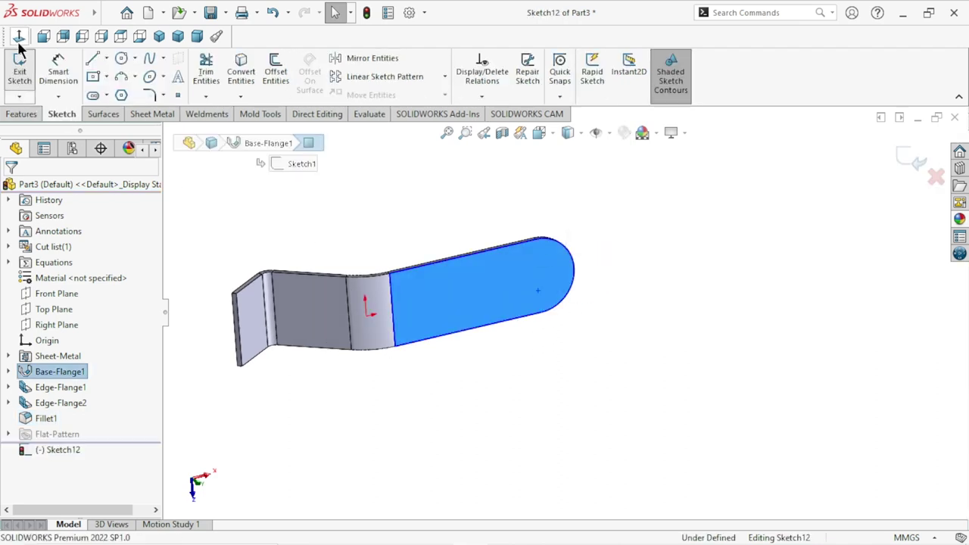
pyautogui.scroll(-2, 655, 324)
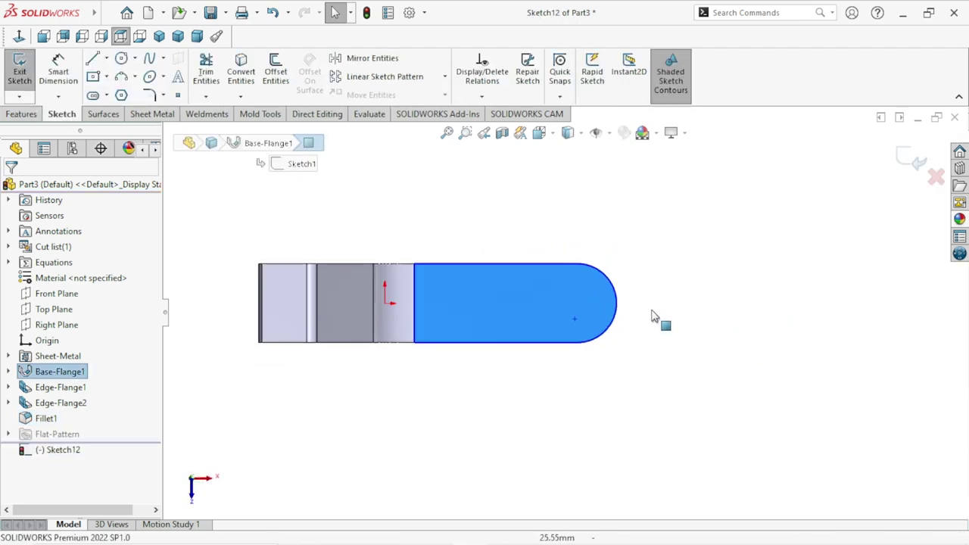
pyautogui.scroll(-2, 636, 325)
pyautogui.click(122, 60)
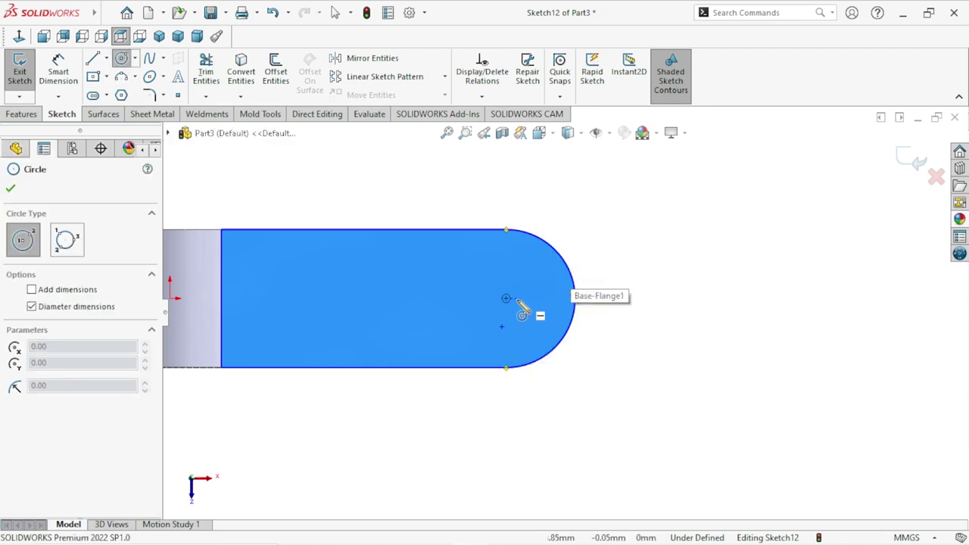
pyautogui.click(506, 298)
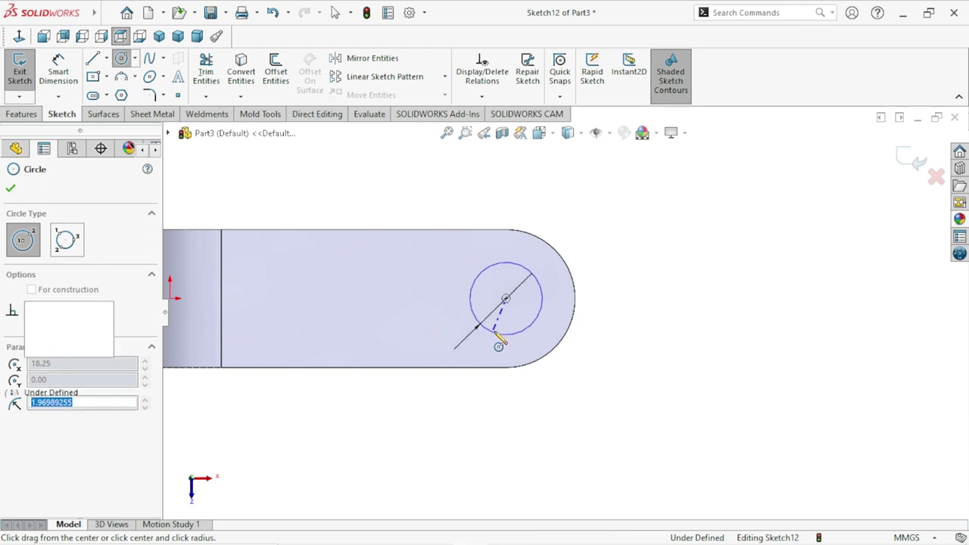
pyautogui.click(497, 341)
pyautogui.rightClick(620, 232)
pyautogui.click(659, 235)
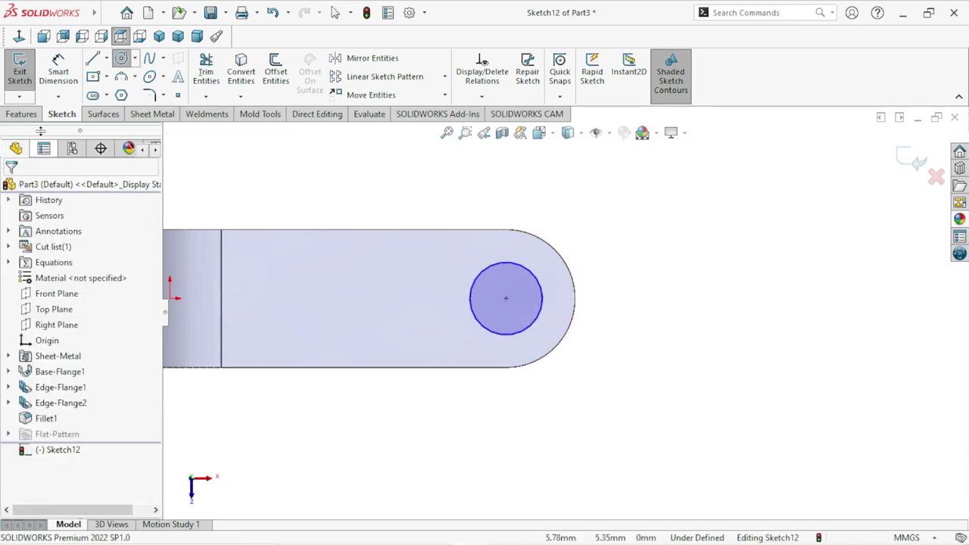
# Step: Dimension the circle to Ø5 mm and start an Extruded Cut from the sketch
pyautogui.click(56, 82)
pyautogui.click(544, 311)
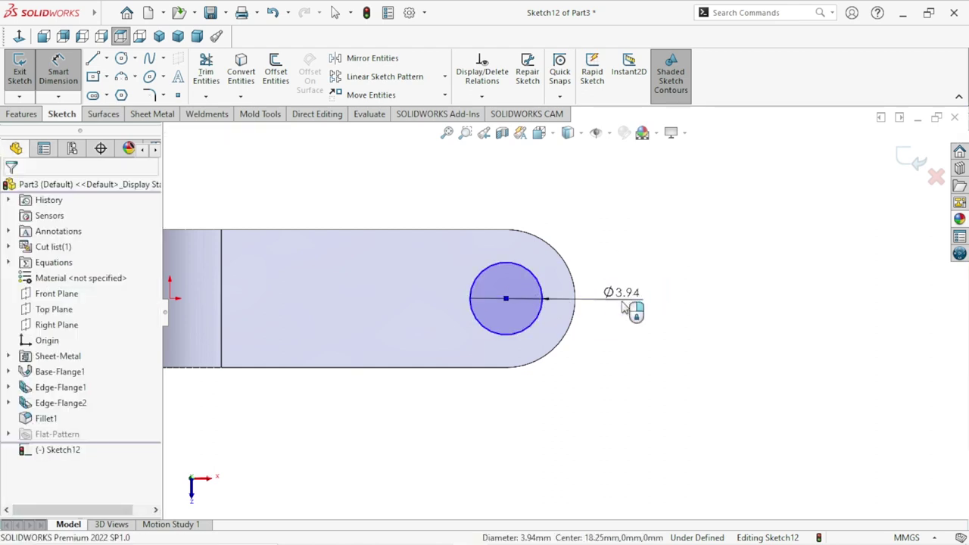
pyautogui.click(625, 307)
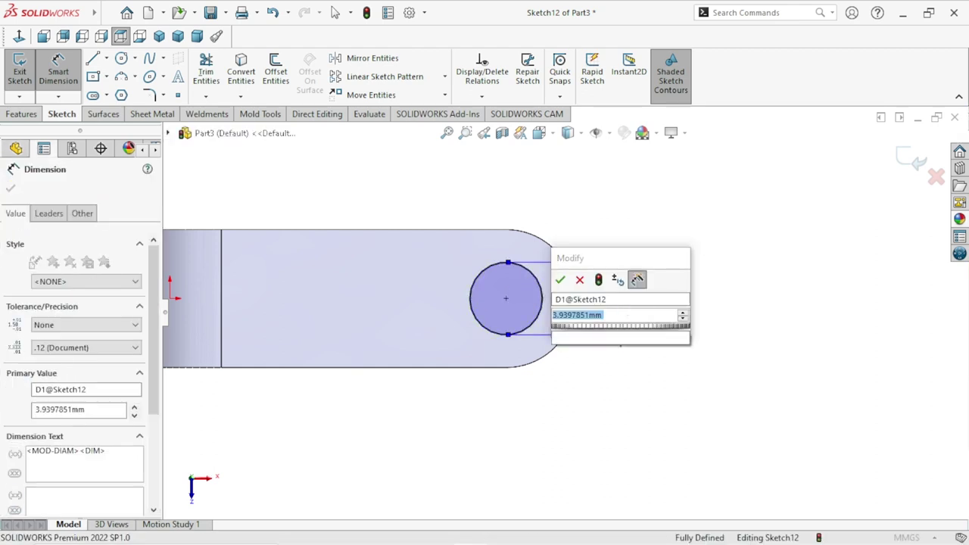
pyautogui.write('5')
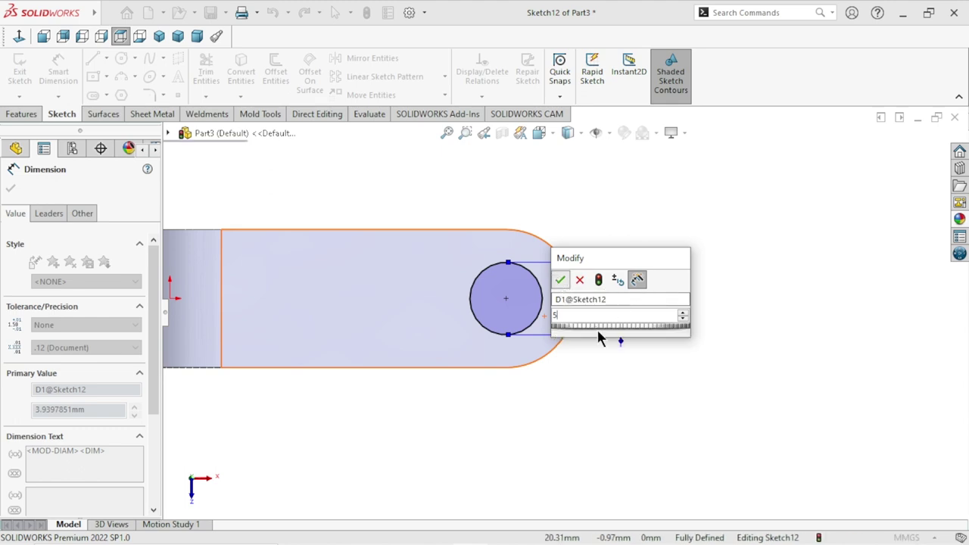
pyautogui.press('Escape')
pyautogui.scroll(3, 575, 317)
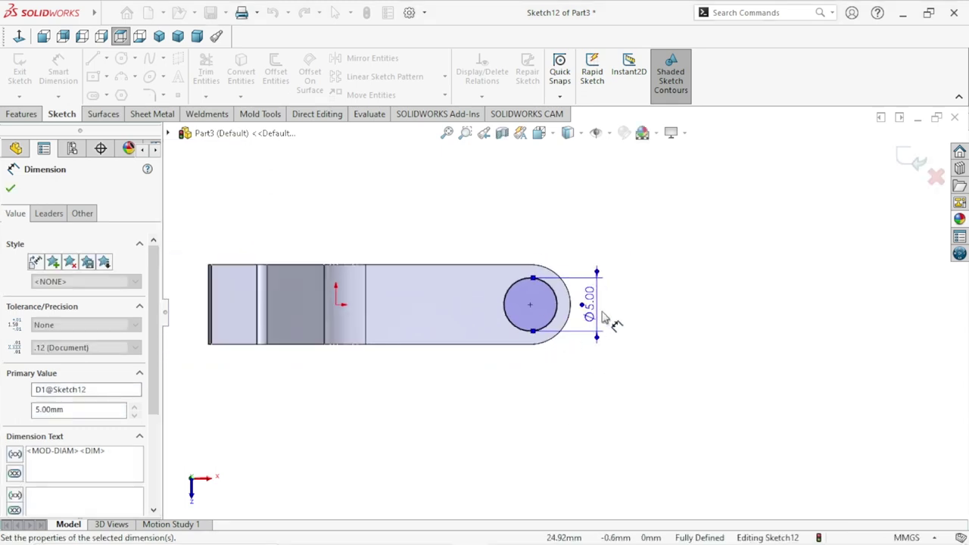
pyautogui.scroll(-1, 575, 316)
pyautogui.scroll(-1, 575, 316)
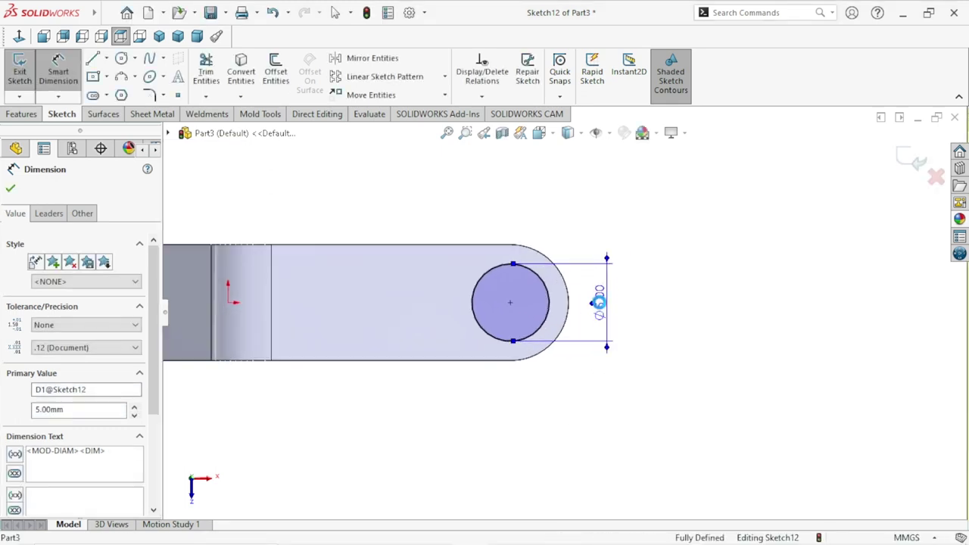
pyautogui.doubleClick(600, 302)
pyautogui.write('5')
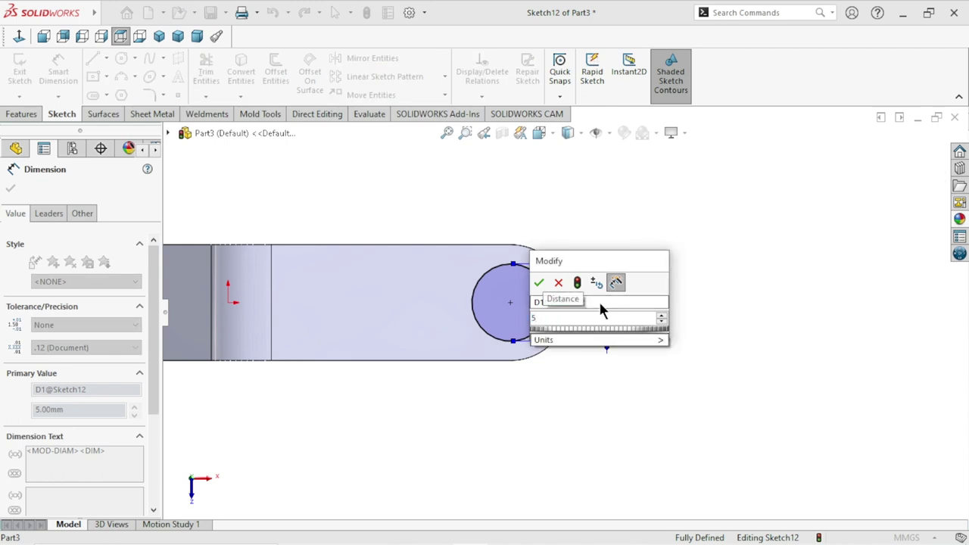
pyautogui.click(538, 282)
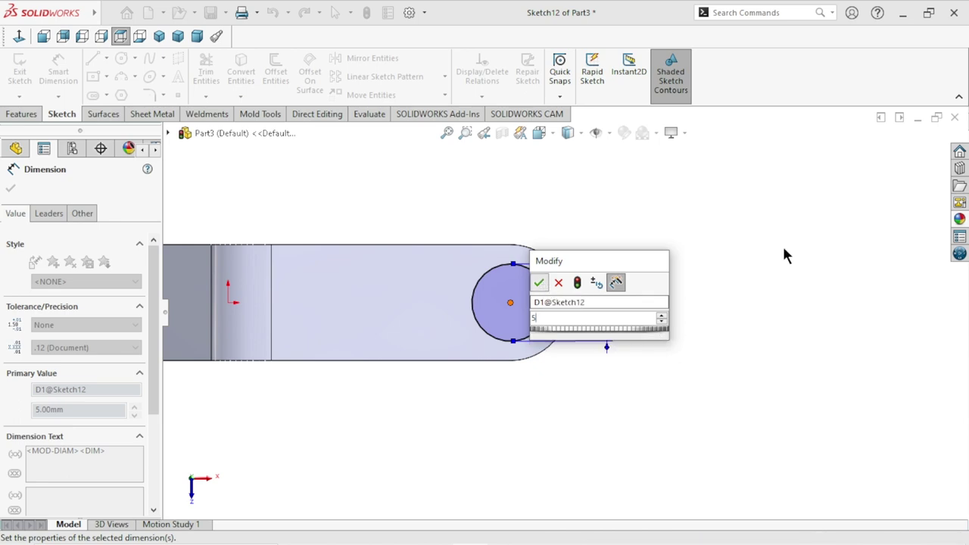
pyautogui.click(575, 340)
pyautogui.scroll(5, 542, 325)
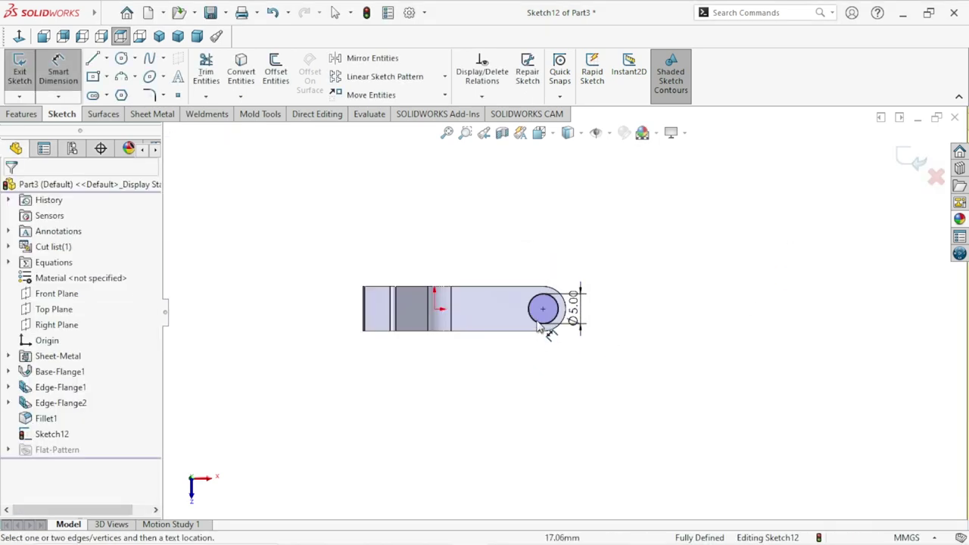
pyautogui.click(30, 117)
pyautogui.click(201, 75)
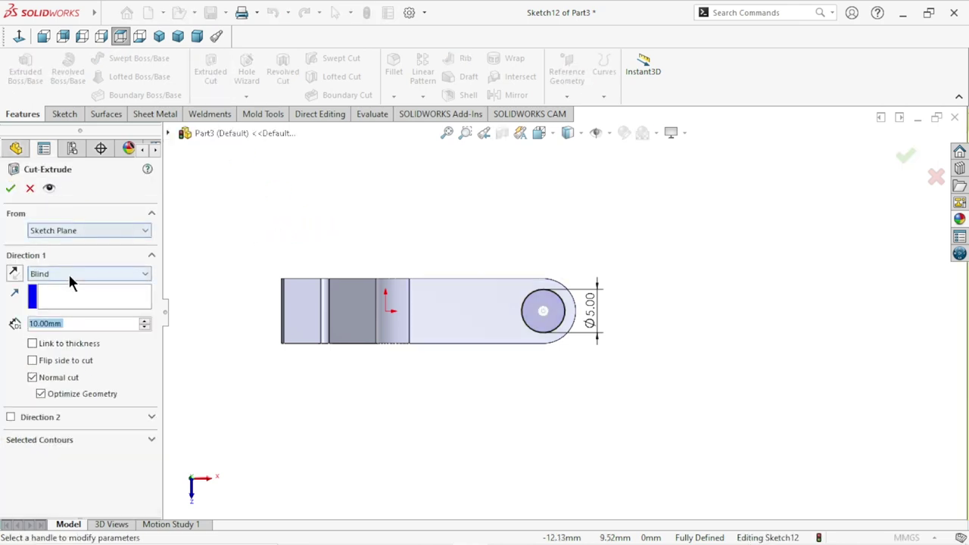
# Step: Cut the Ø5 mm hole Through All, then select Part3 for appearance editing
pyautogui.click(68, 273)
pyautogui.click(55, 296)
pyautogui.click(11, 187)
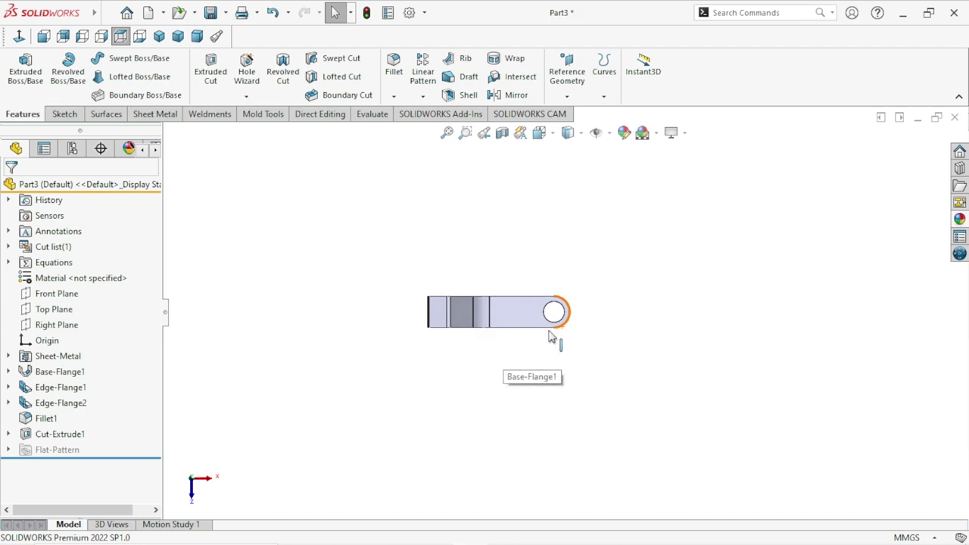
pyautogui.moveTo(669, 312)
pyautogui.mouseDown(button='middle')
pyautogui.moveTo(609, 318)
pyautogui.moveTo(625, 188)
pyautogui.moveTo(651, 184)
pyautogui.moveTo(659, 199)
pyautogui.mouseUp(button='middle')
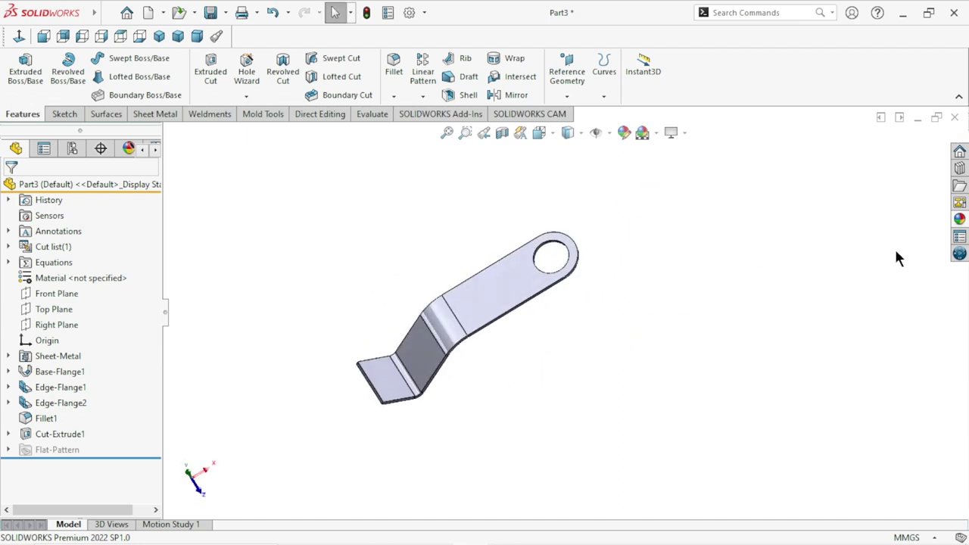
pyautogui.click(133, 184)
pyautogui.click(959, 221)
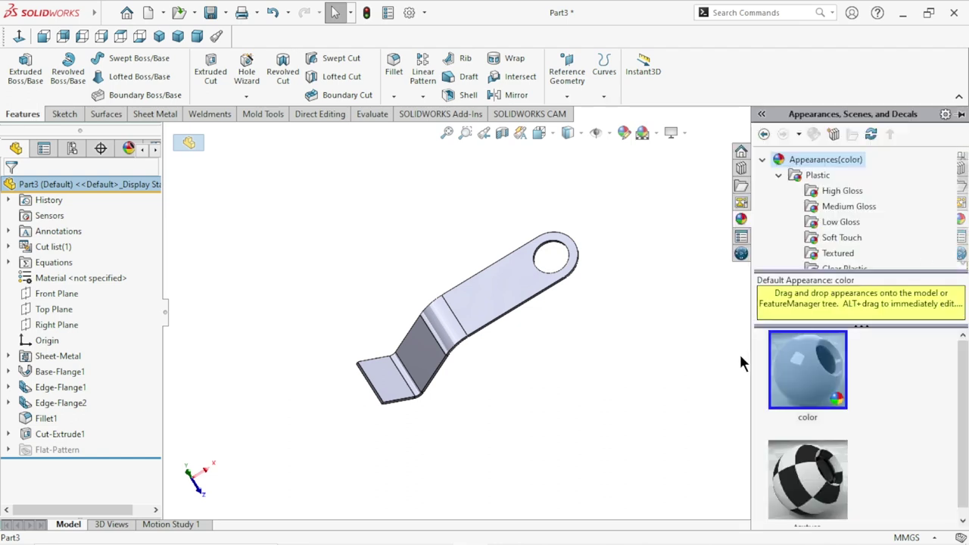
# Step: Apply the Metal > Steel polished steel appearance to the bracket
pyautogui.click(778, 175)
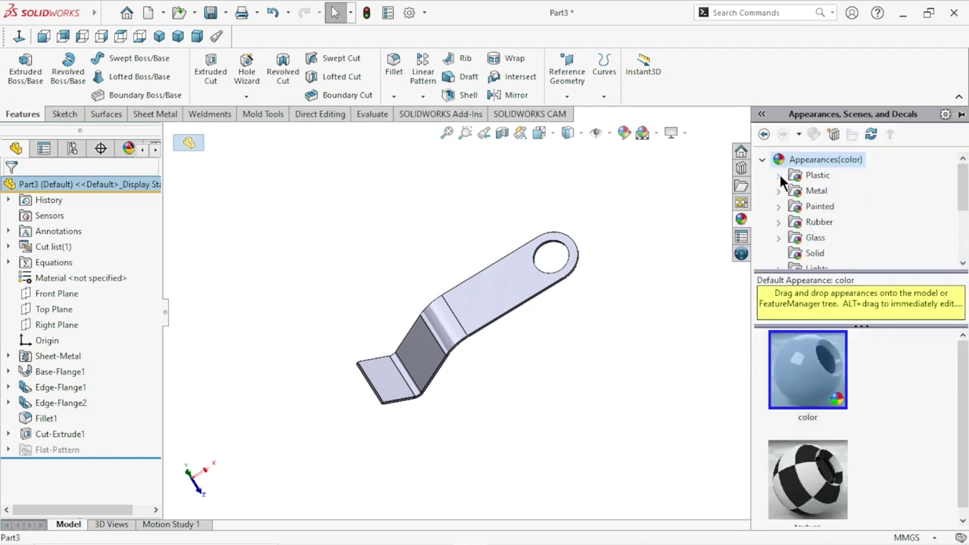
pyautogui.click(815, 190)
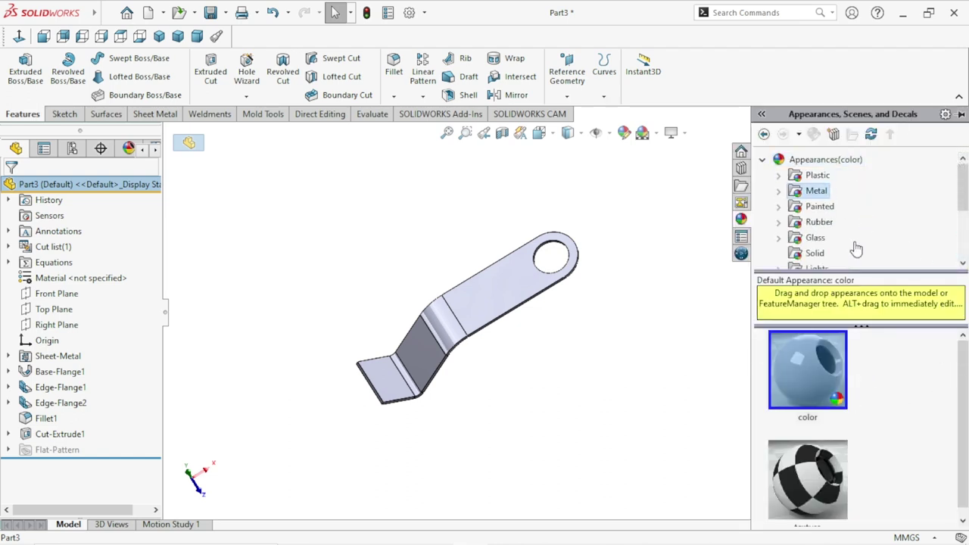
pyautogui.doubleClick(821, 191)
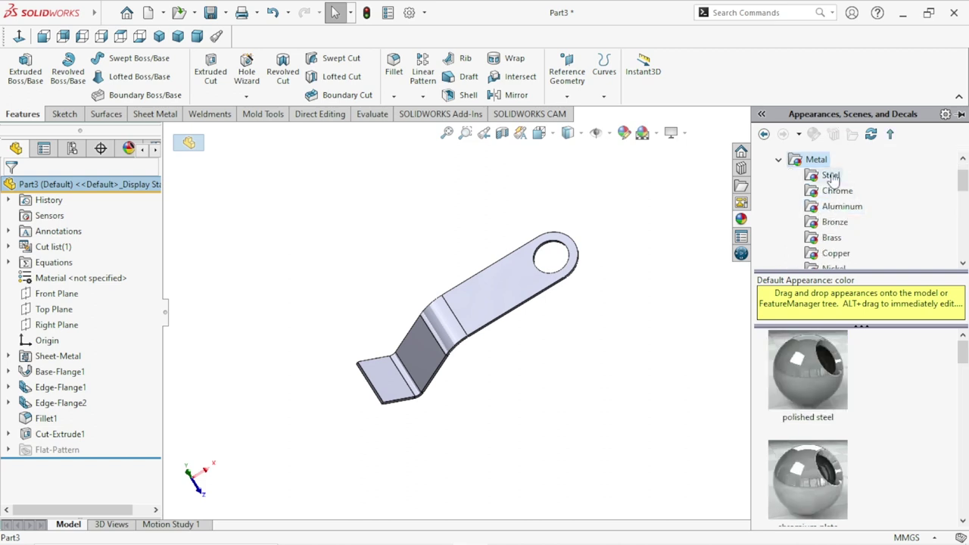
pyautogui.click(829, 180)
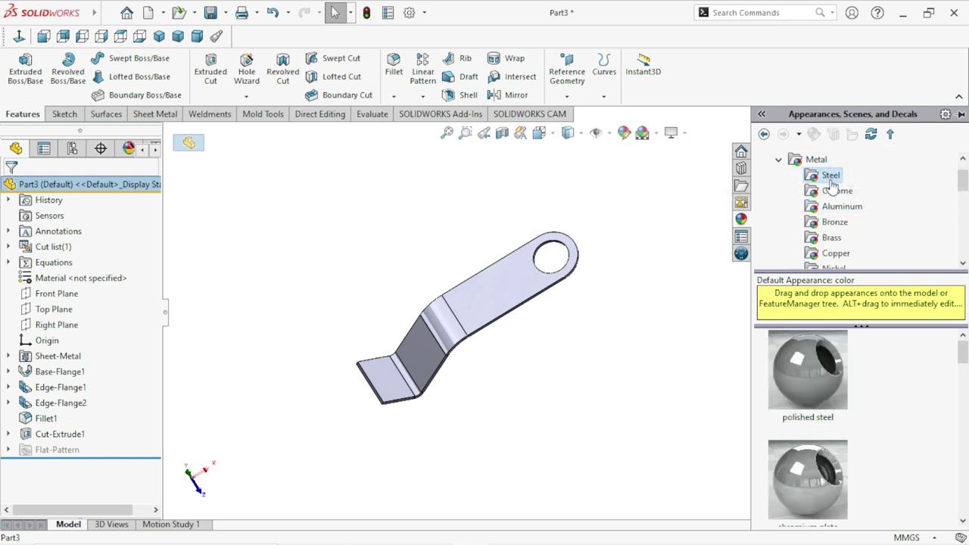
pyautogui.click(820, 382)
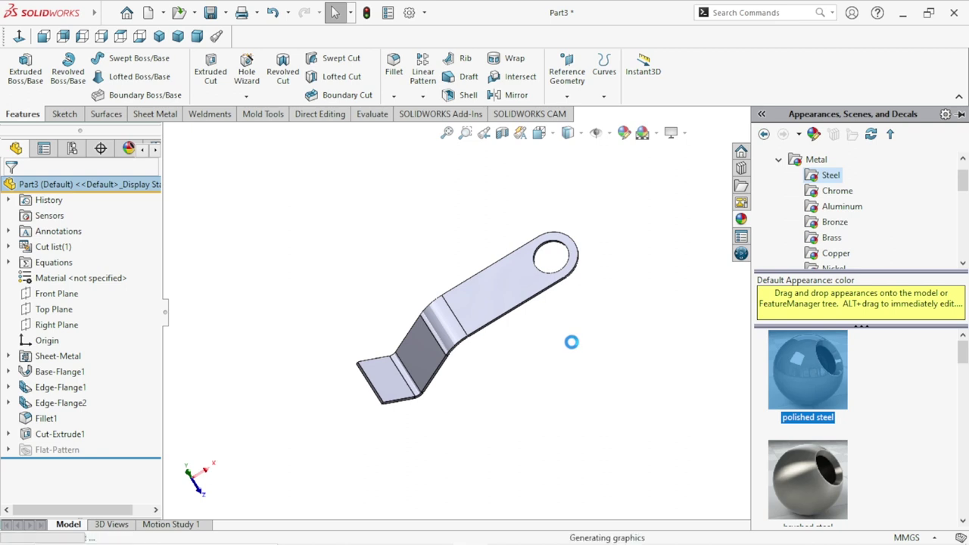
pyautogui.moveTo(543, 333)
pyautogui.mouseDown(button='middle')
pyautogui.moveTo(547, 389)
pyautogui.moveTo(448, 342)
pyautogui.moveTo(429, 405)
pyautogui.moveTo(603, 296)
pyautogui.moveTo(492, 327)
pyautogui.moveTo(579, 325)
pyautogui.moveTo(510, 364)
pyautogui.moveTo(613, 307)
pyautogui.moveTo(683, 324)
pyautogui.moveTo(622, 320)
pyautogui.mouseUp(button='middle')
# Step: Enable RealView Graphics, show the bracket in isometric view, and begin saving the part
pyautogui.scroll(5, 670, 314)
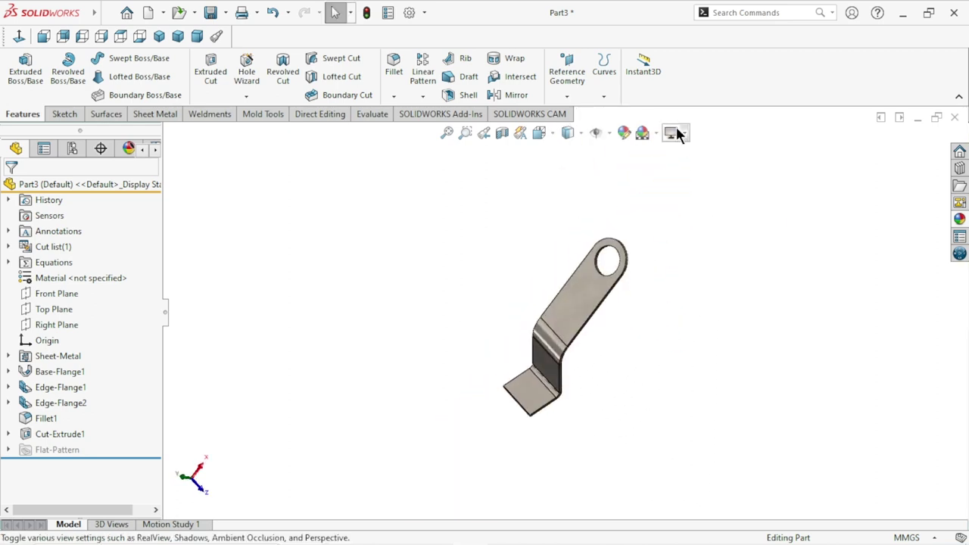
pyautogui.click(675, 133)
pyautogui.click(693, 149)
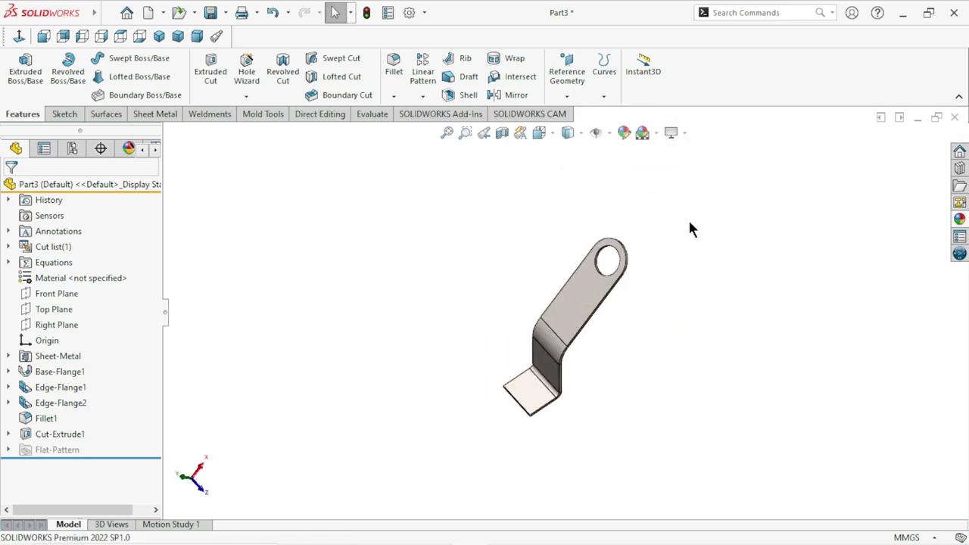
pyautogui.moveTo(689, 229); pyautogui.dragTo(661, 359, button='middle')
pyautogui.click(676, 133)
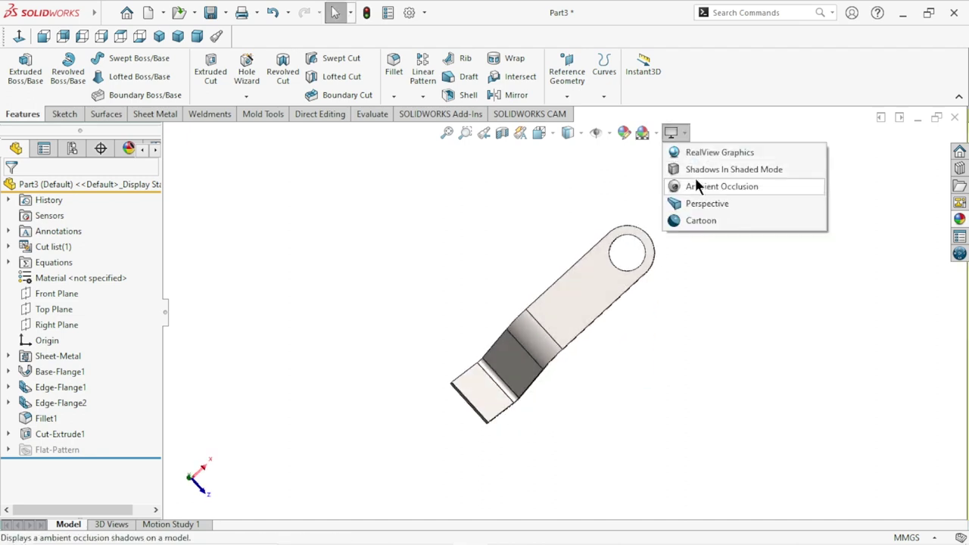
pyautogui.click(697, 153)
pyautogui.click(583, 303)
pyautogui.moveTo(550, 367)
pyautogui.mouseDown(button='middle')
pyautogui.moveTo(474, 342)
pyautogui.moveTo(473, 362)
pyautogui.mouseUp(button='middle')
pyautogui.click(473, 362)
pyautogui.moveTo(562, 316); pyautogui.dragTo(687, 317, button='middle')
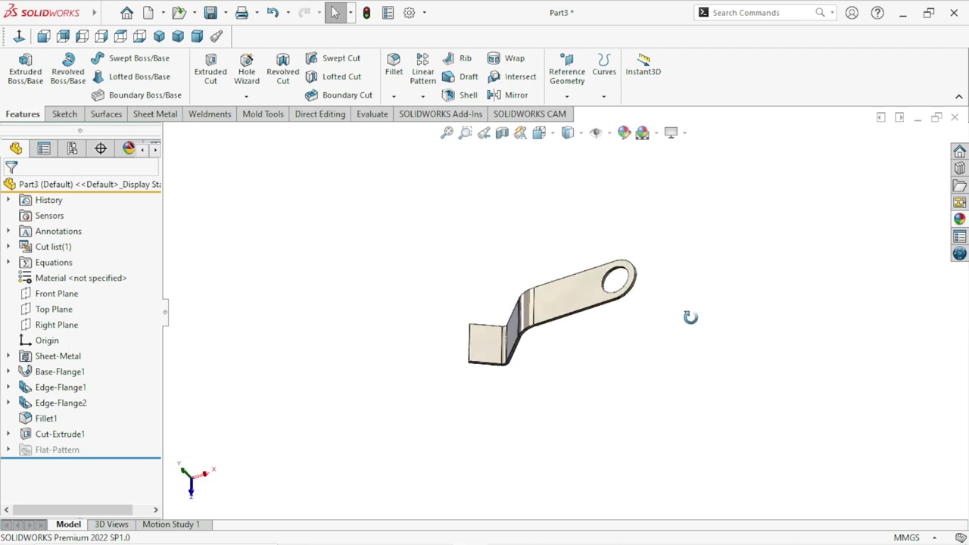
pyautogui.click(162, 38)
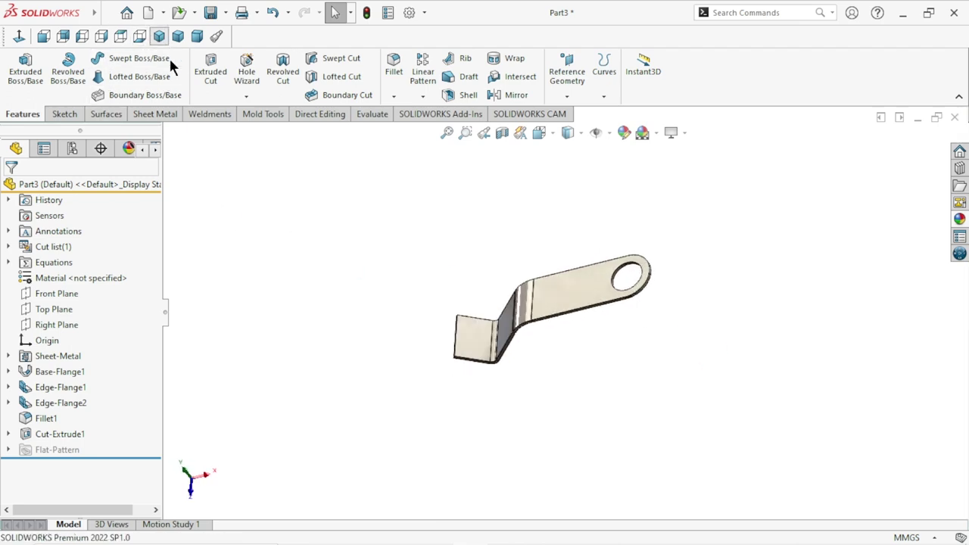
pyautogui.scroll(-2, 649, 272)
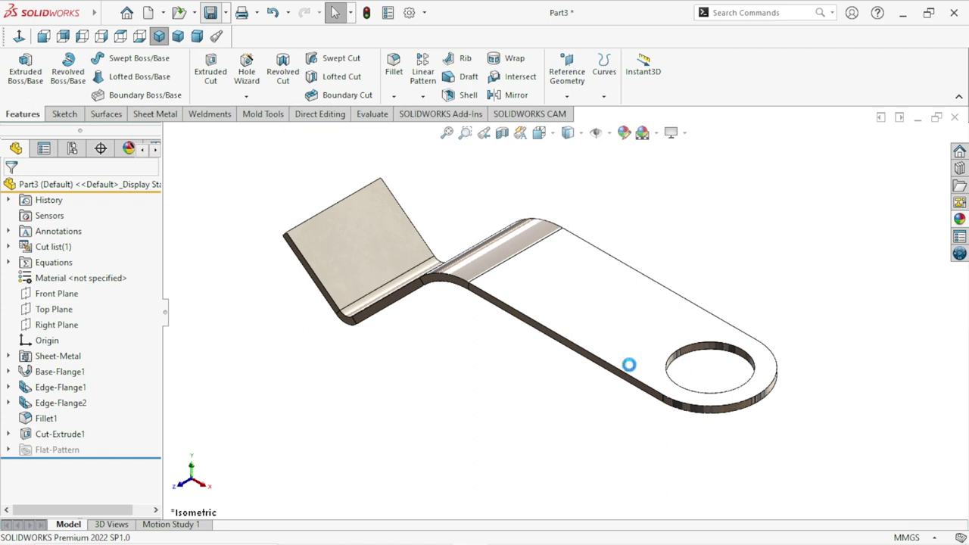
pyautogui.hotkey('ctrl', 's')
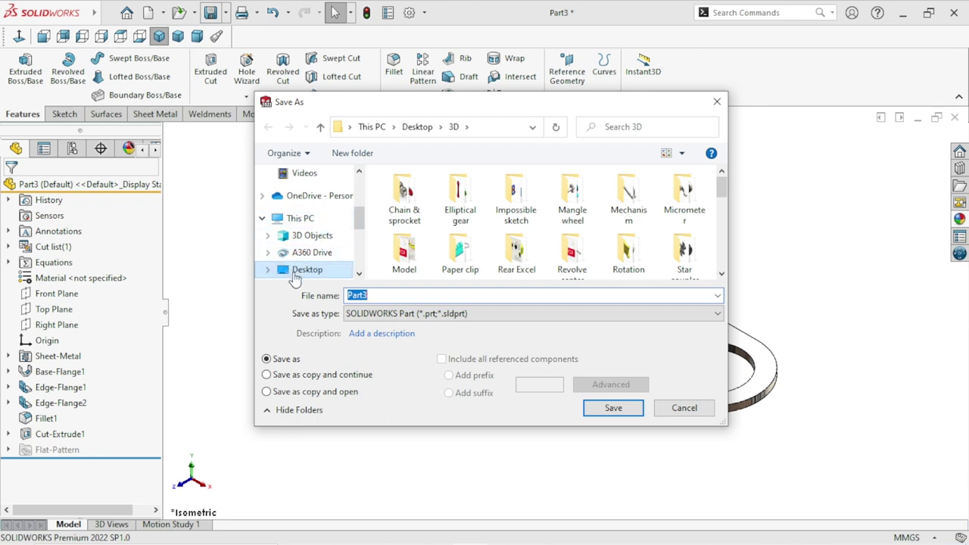
# Step: Save the bracket to the Desktop as Clamp and create a new part
pyautogui.click(306, 270)
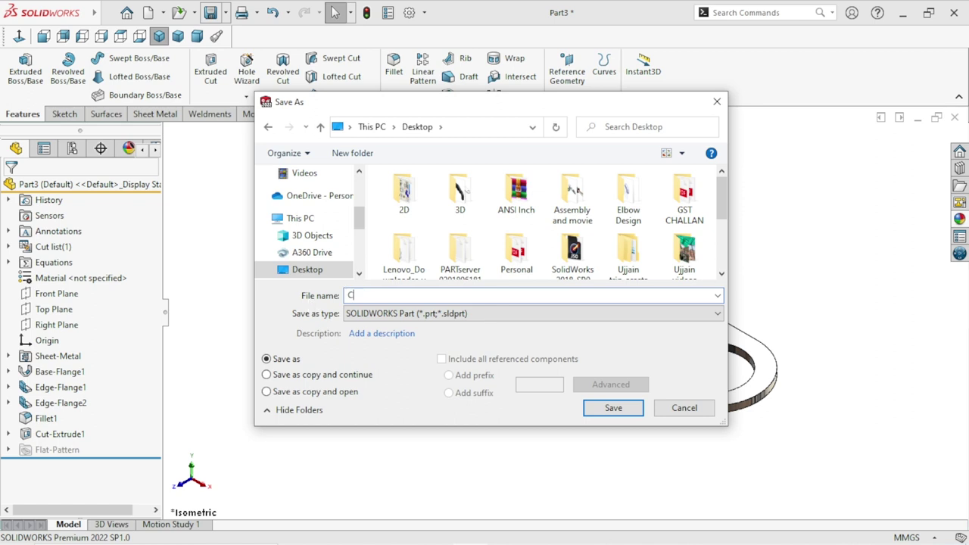
pyautogui.write('Clamp')
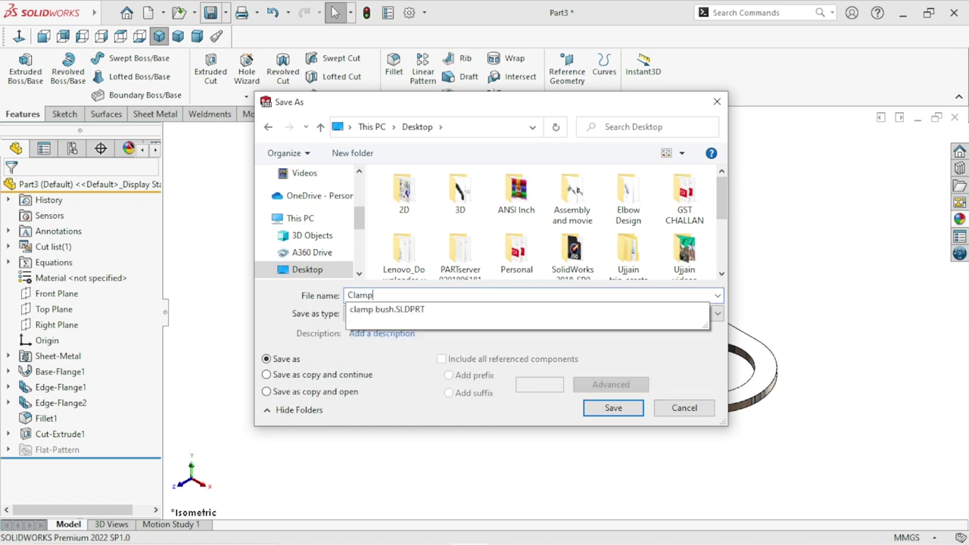
pyautogui.click(608, 409)
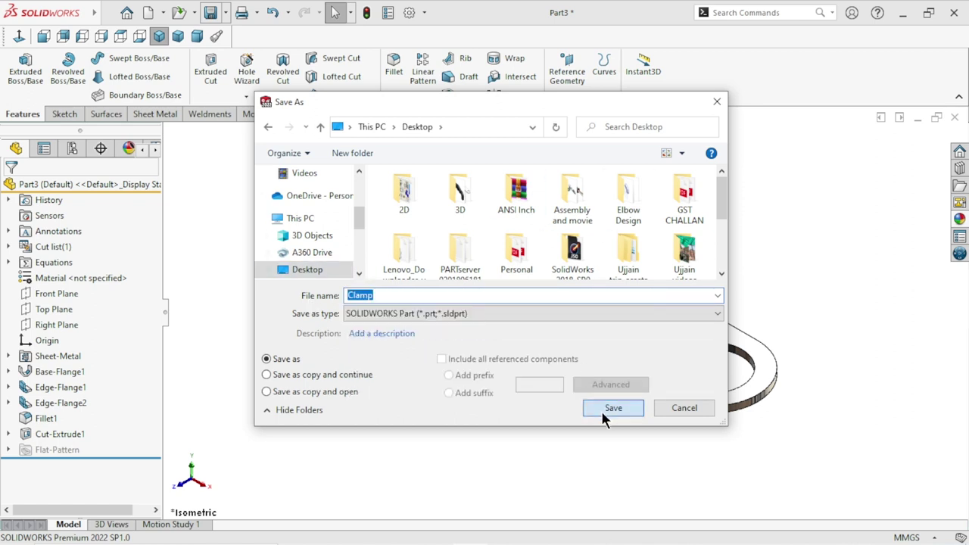
pyautogui.click(607, 409)
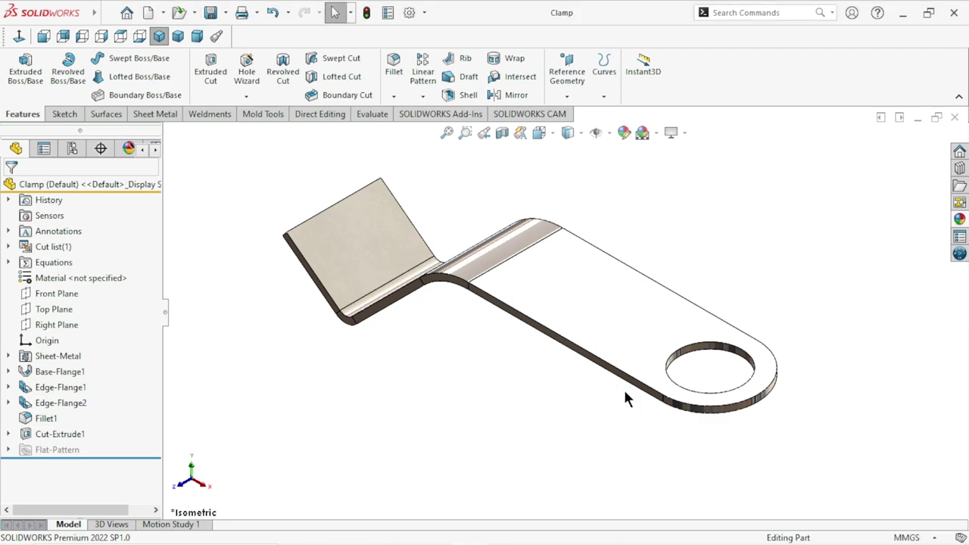
pyautogui.hotkey('ctrl', 'n')
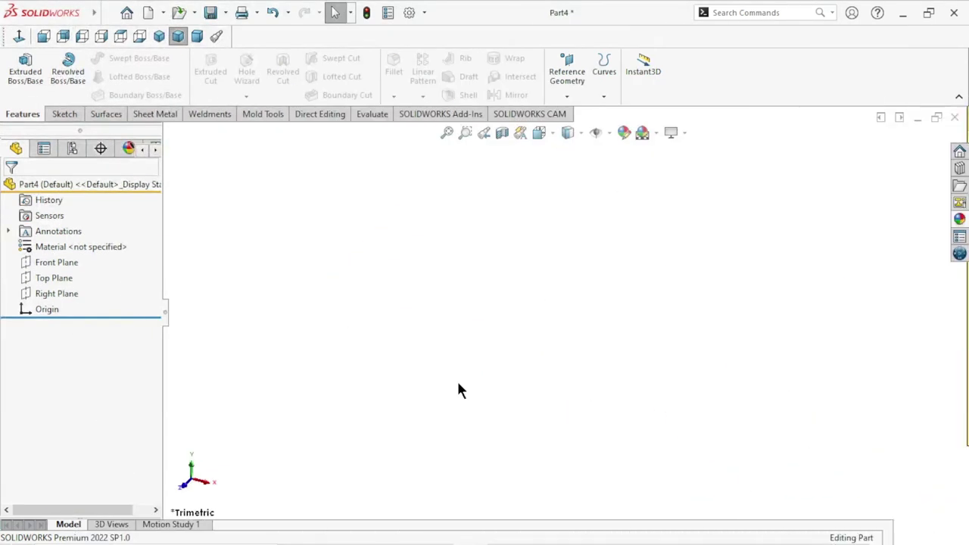
# Step: Sketch a centre rectangle on the Front Plane anchored at the origin
pyautogui.click(43, 262)
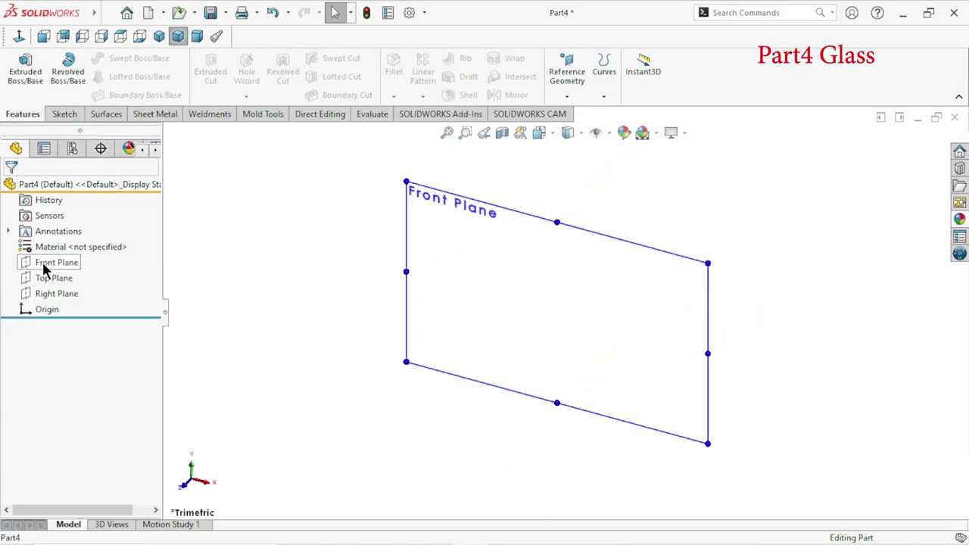
pyautogui.click(97, 244)
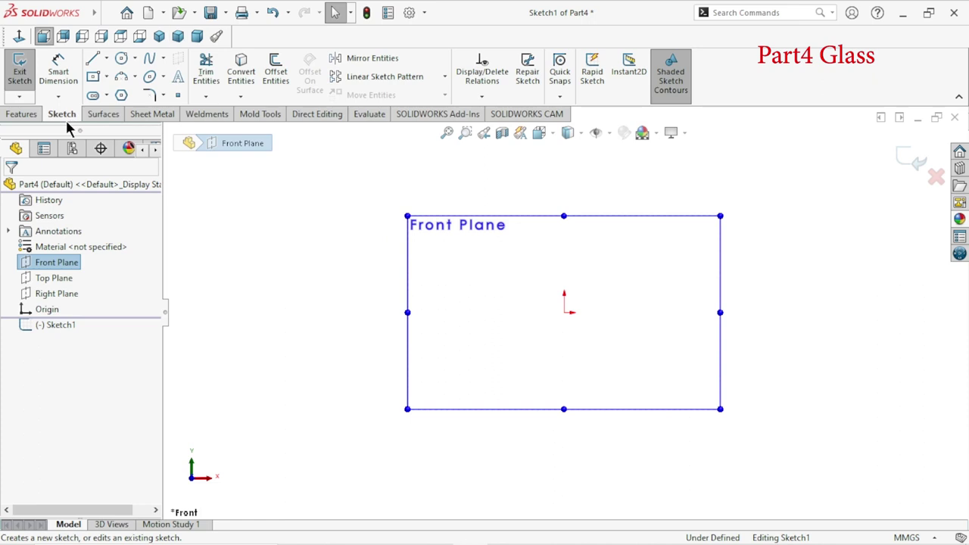
pyautogui.click(89, 80)
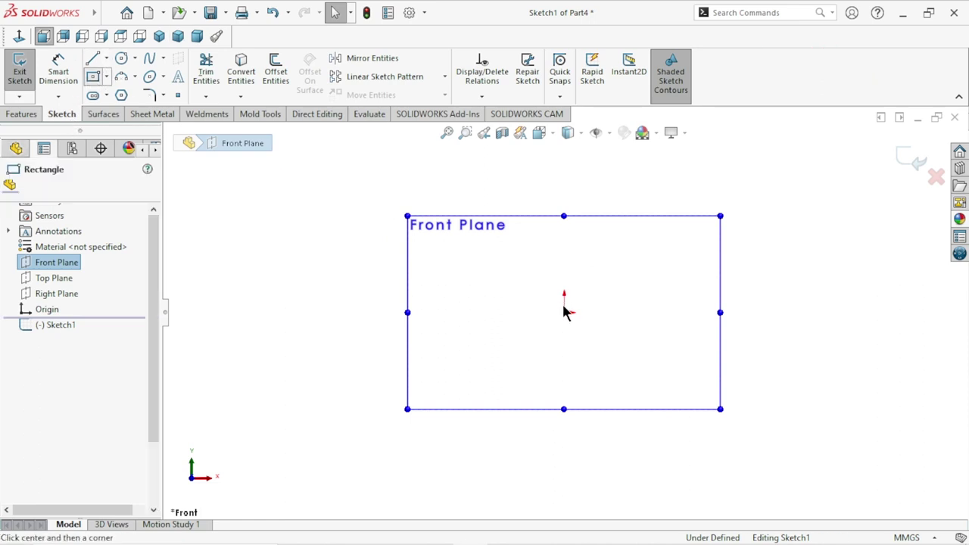
pyautogui.click(564, 312)
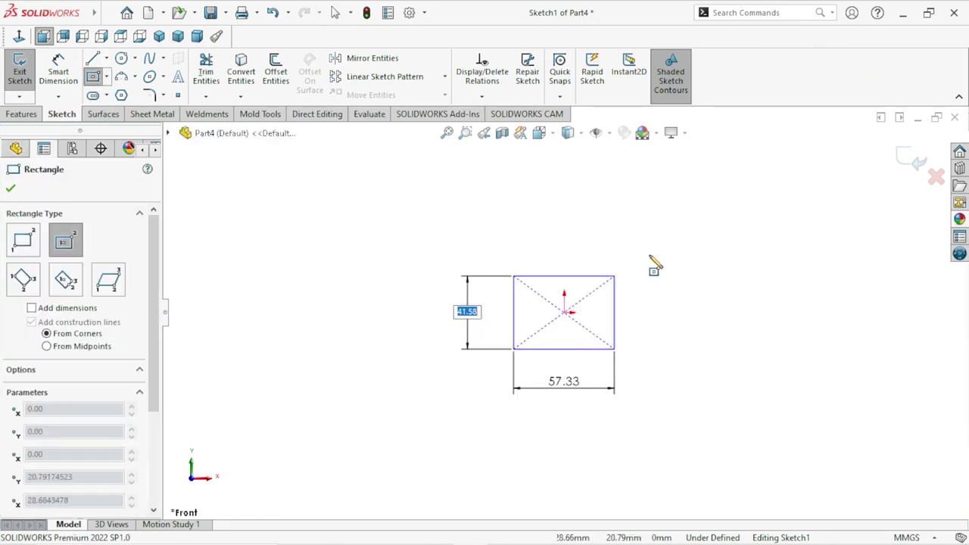
pyautogui.click(718, 224)
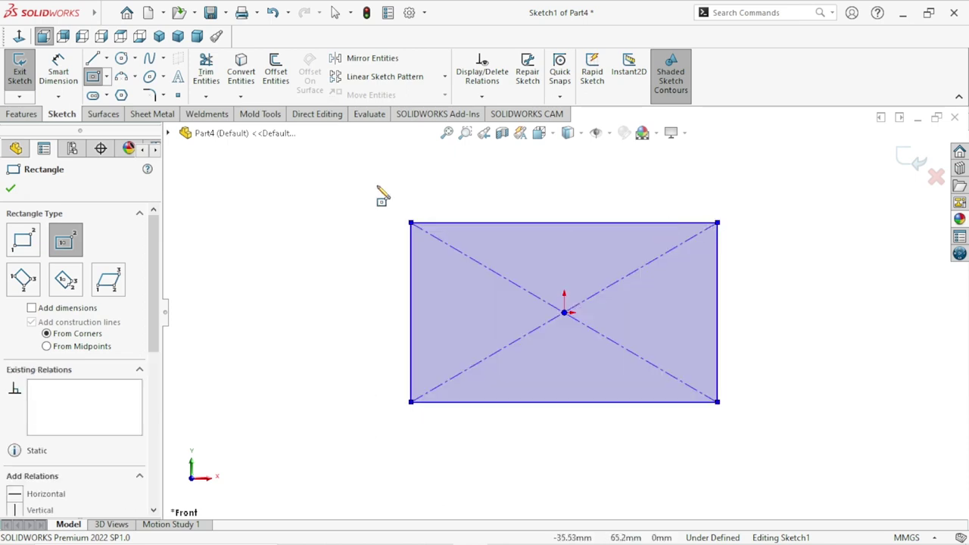
# Step: Dimension the rectangle 105 mm wide and 85 mm high
pyautogui.click(58, 72)
pyautogui.click(537, 224)
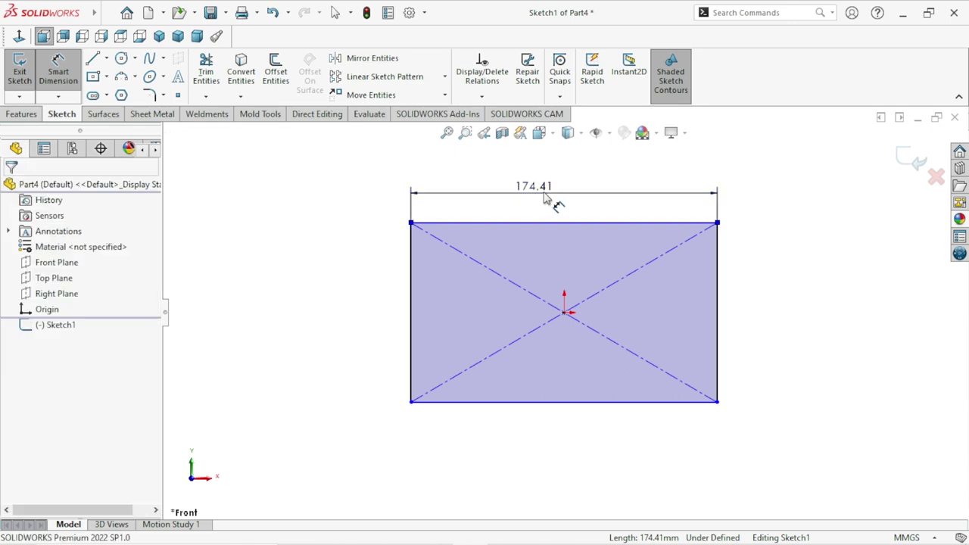
pyautogui.click(543, 191)
pyautogui.write('105')
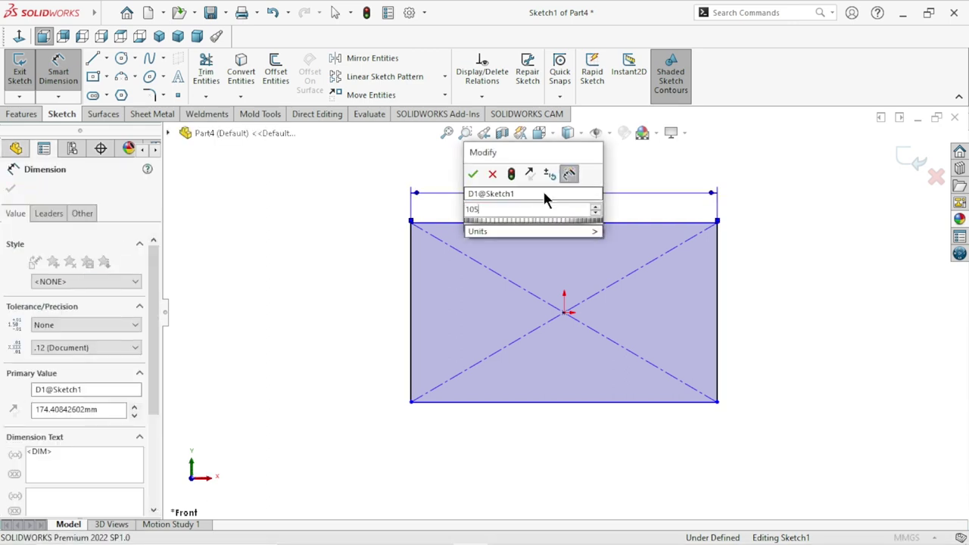
pyautogui.click(473, 174)
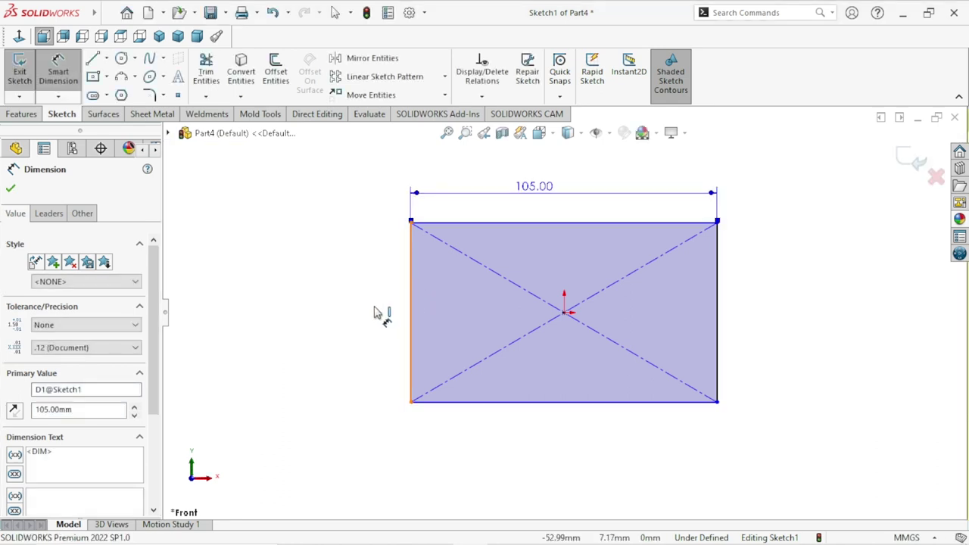
pyautogui.click(377, 312)
pyautogui.click(381, 315)
pyautogui.write('85')
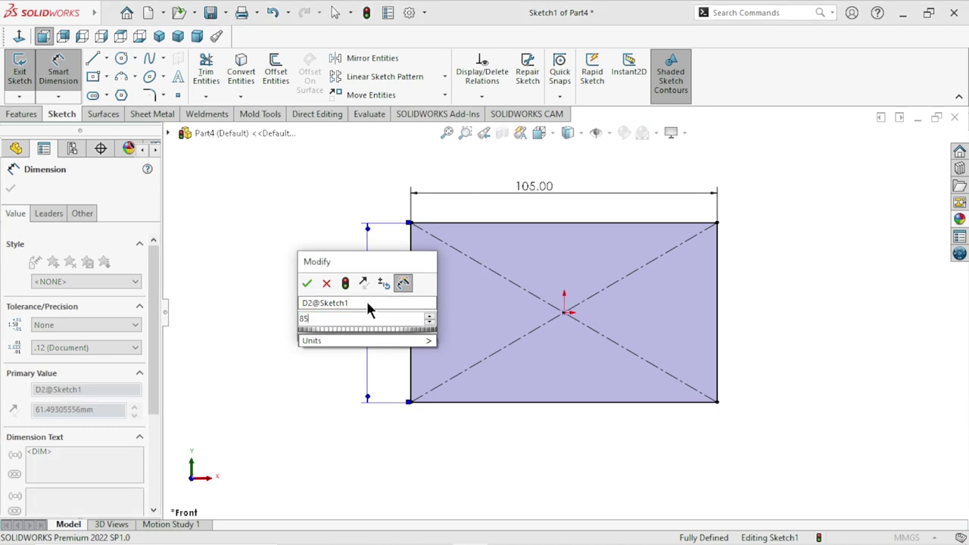
pyautogui.click(307, 282)
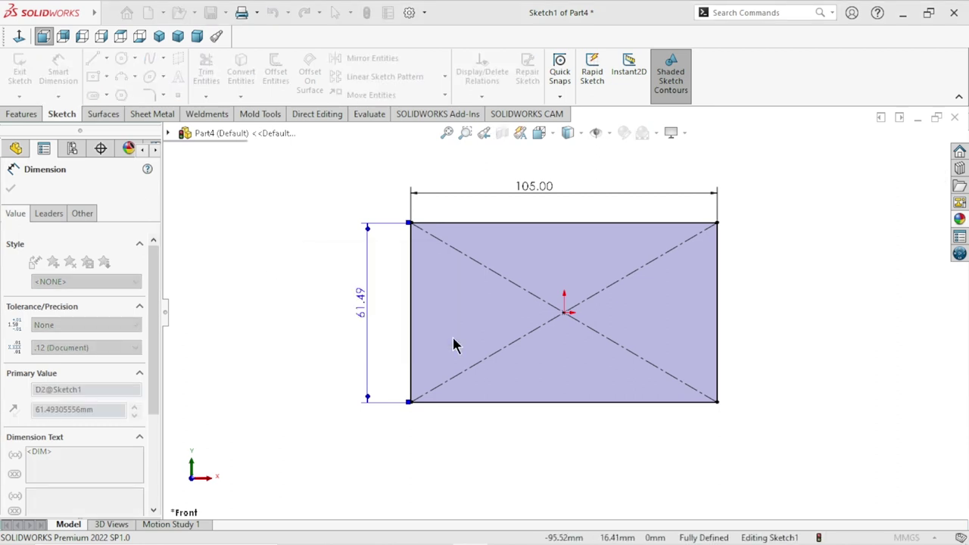
pyautogui.moveTo(690, 350)
pyautogui.mouseDown(button='middle')
pyautogui.moveTo(618, 342)
pyautogui.moveTo(683, 324)
pyautogui.moveTo(666, 333)
pyautogui.mouseUp(button='middle')
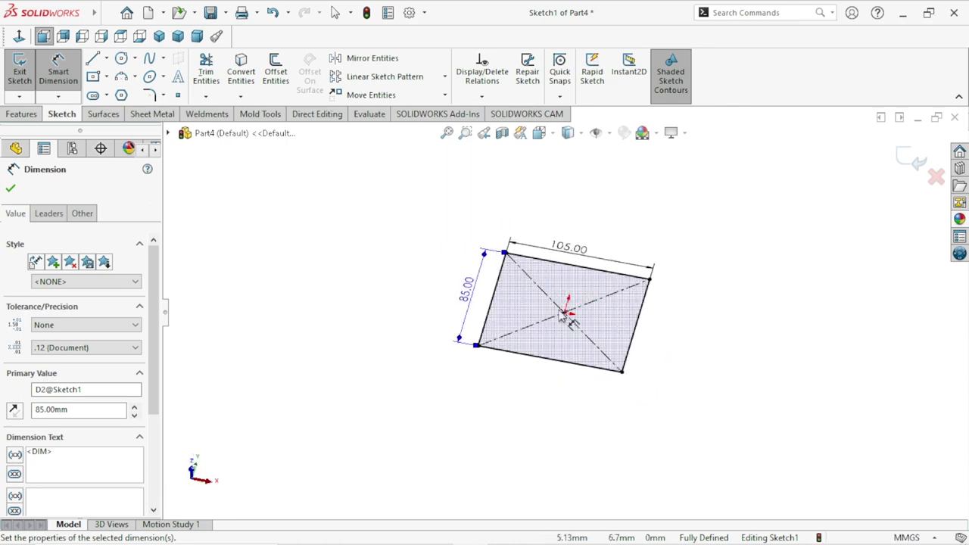
pyautogui.click(33, 115)
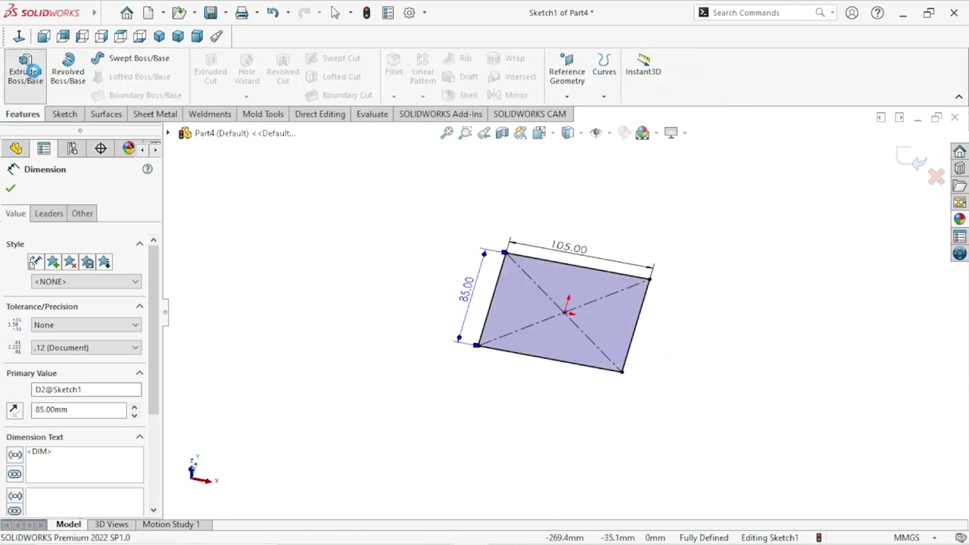
# Step: Extrude the 105 × 85 rectangle 3 mm Blind into a plate, then select the part
pyautogui.click(33, 70)
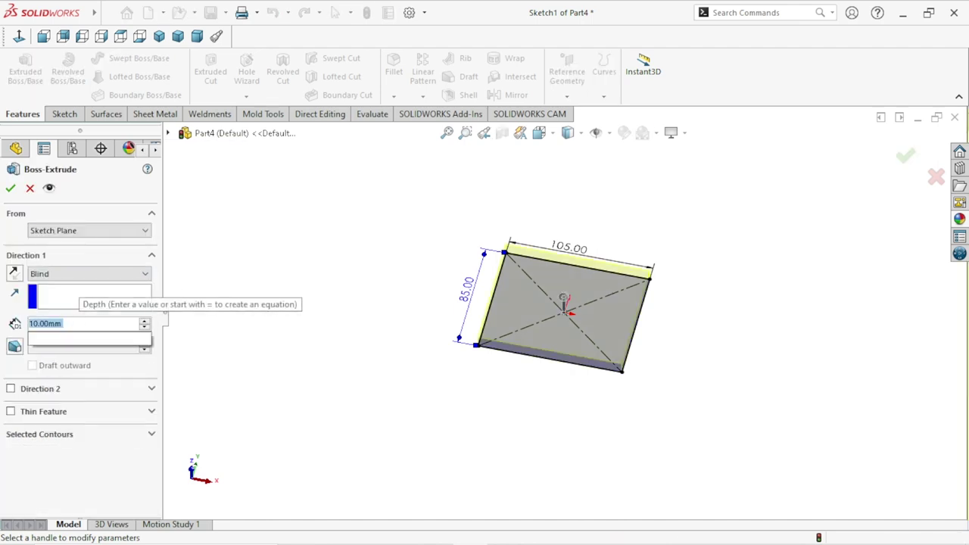
pyautogui.write('3')
pyautogui.press('Return')
pyautogui.moveTo(427, 363)
pyautogui.mouseDown(button='middle')
pyautogui.moveTo(448, 255)
pyautogui.moveTo(410, 217)
pyautogui.moveTo(361, 253)
pyautogui.moveTo(396, 227)
pyautogui.moveTo(370, 281)
pyautogui.moveTo(341, 272)
pyautogui.mouseUp(button='middle')
pyautogui.press('Return')
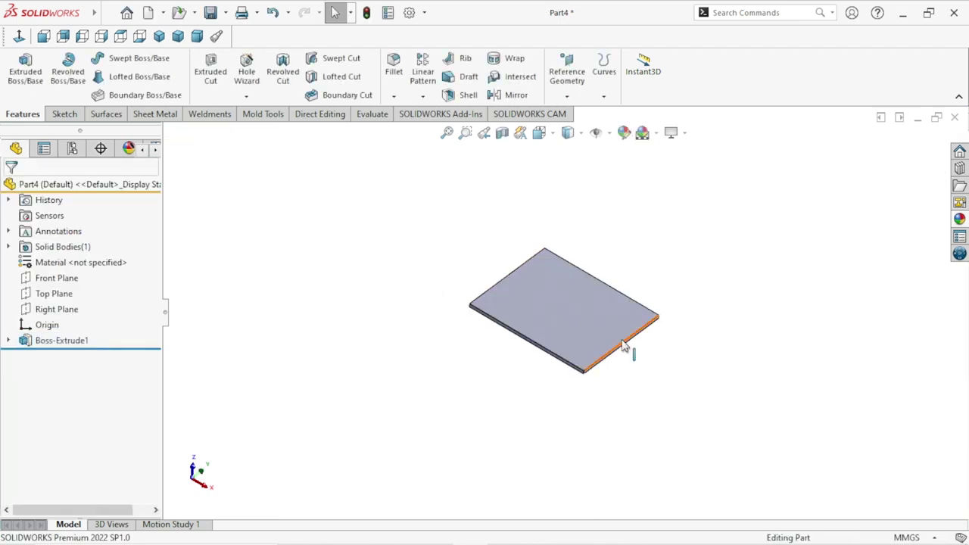
pyautogui.scroll(-2, 617, 335)
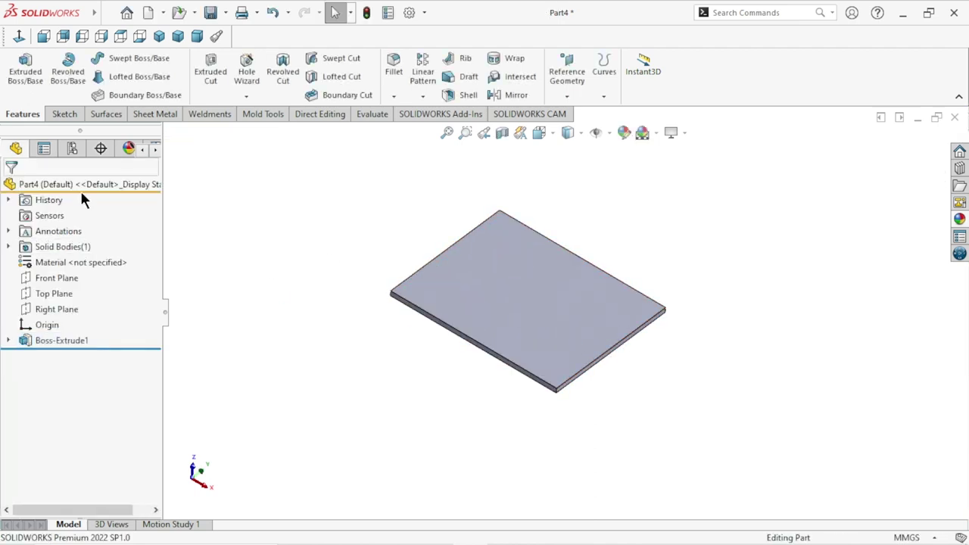
pyautogui.click(45, 183)
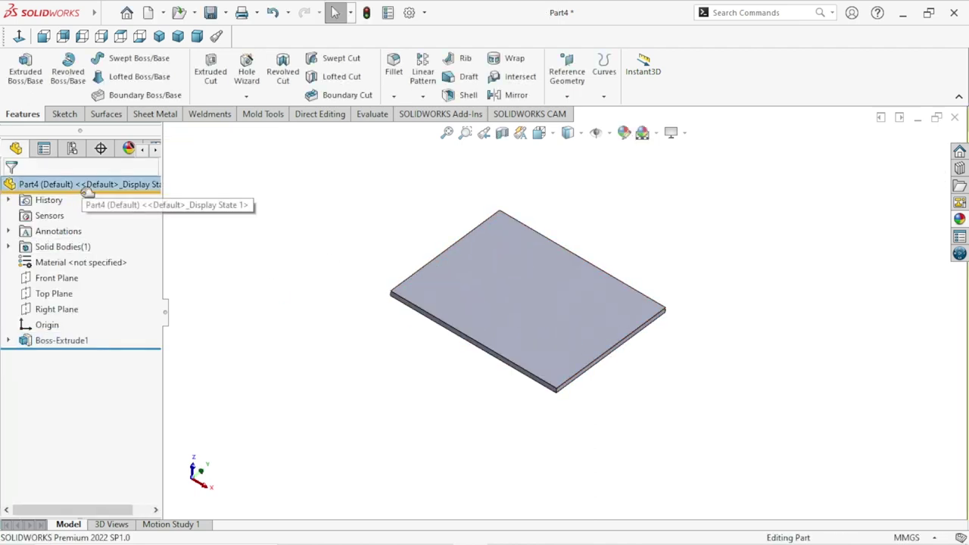
# Step: Open the appearance libraries and expand the Appearances folder
pyautogui.click(958, 220)
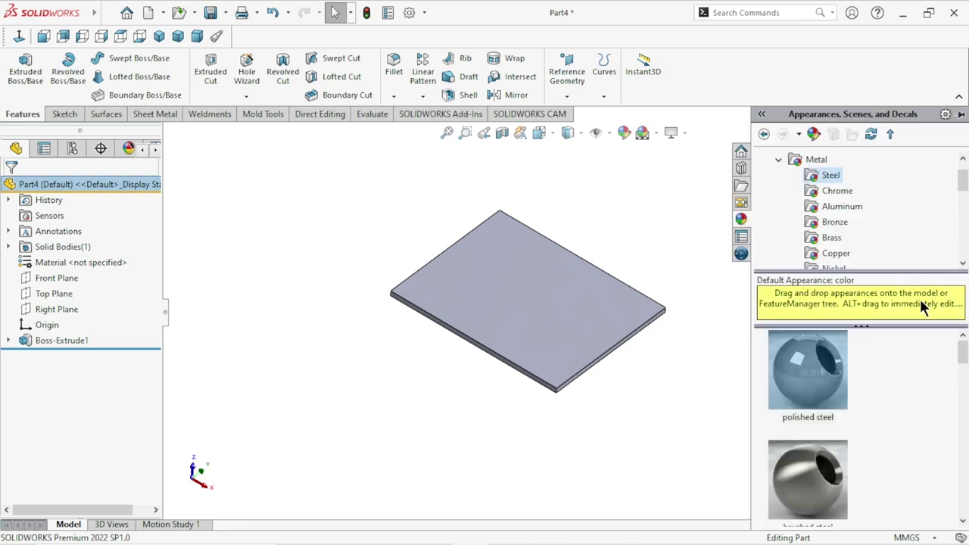
pyautogui.click(962, 263)
pyautogui.click(961, 263)
pyautogui.click(962, 263)
pyautogui.click(962, 263)
pyautogui.click(962, 264)
pyautogui.click(962, 264)
pyautogui.click(962, 263)
pyautogui.click(963, 263)
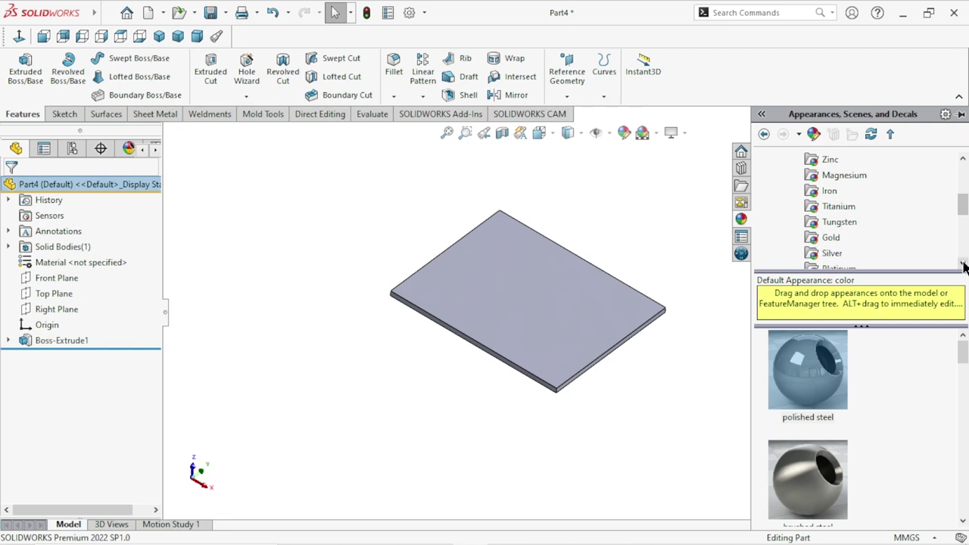
pyautogui.scroll(2, 909, 223)
pyautogui.scroll(2, 874, 222)
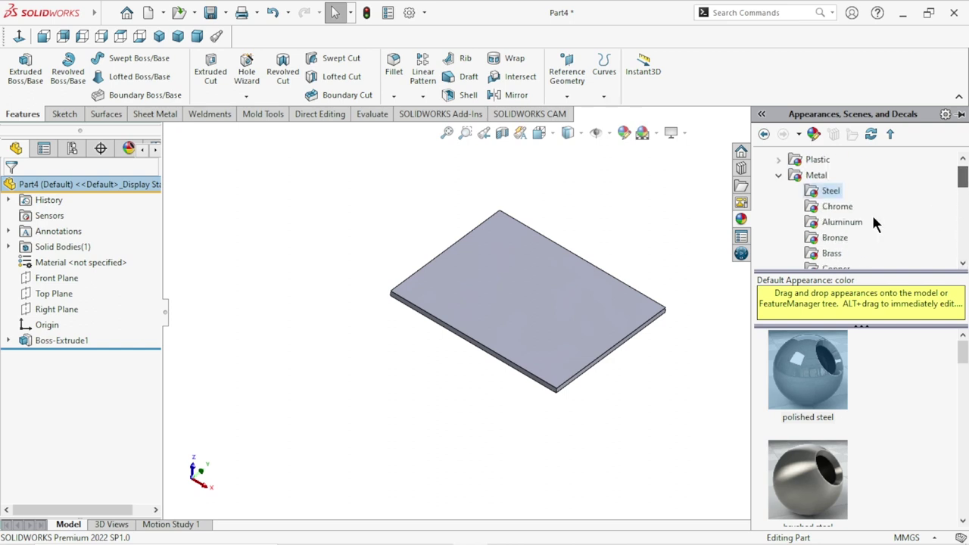
# Step: Apply the Glass > Gloss clear glass appearance to the plate and orbit it edge-on
pyautogui.click(779, 175)
pyautogui.click(822, 225)
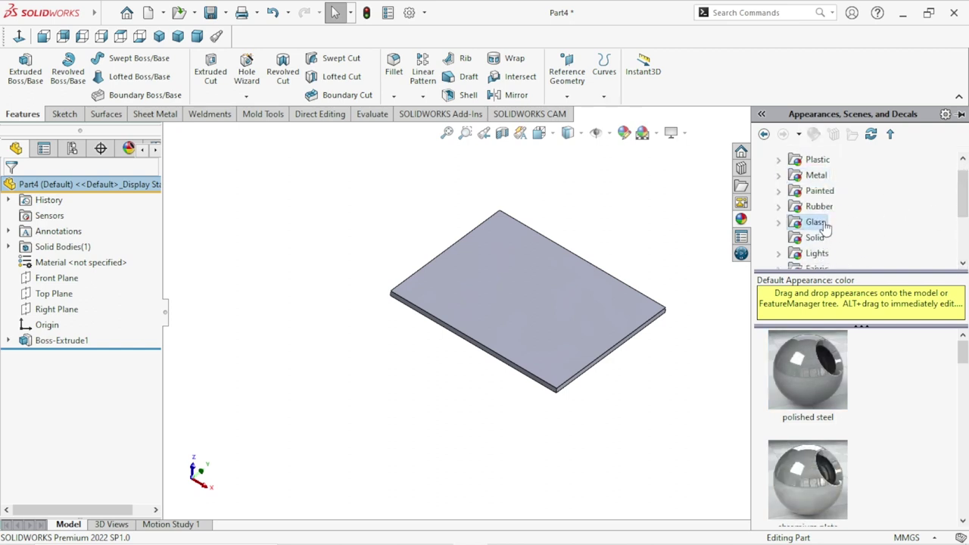
pyautogui.moveTo(959, 385); pyautogui.dragTo(966, 452)
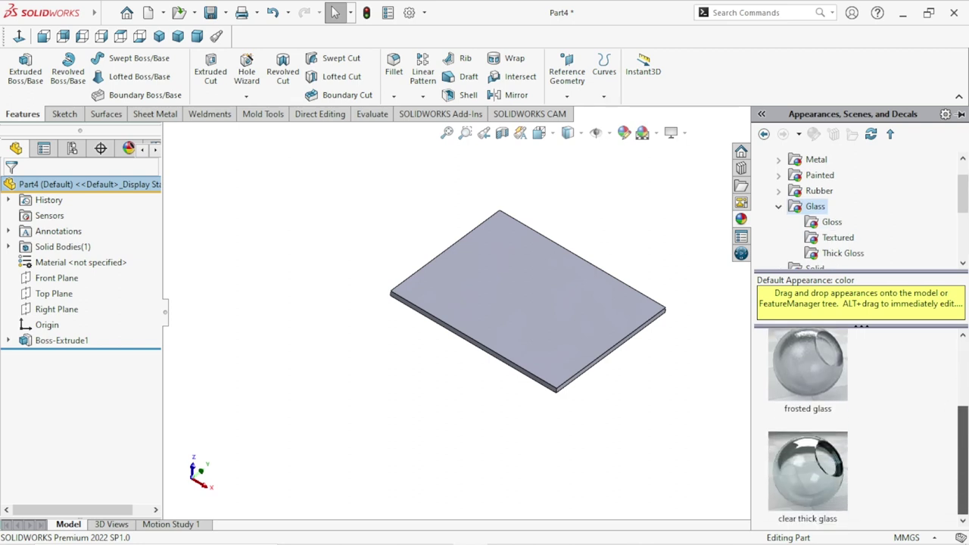
pyautogui.moveTo(965, 452); pyautogui.dragTo(964, 413)
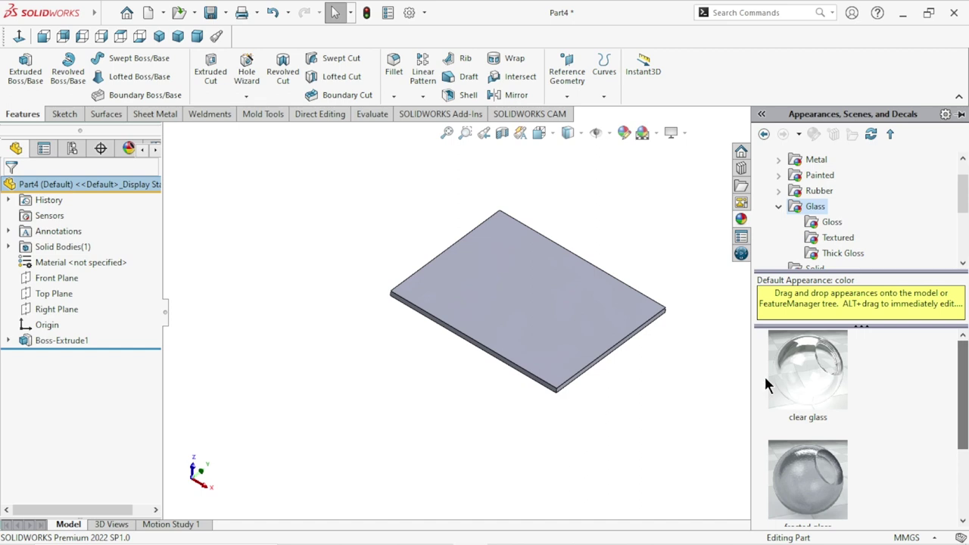
pyautogui.click(798, 361)
pyautogui.click(649, 364)
pyautogui.moveTo(673, 355)
pyautogui.mouseDown(button='middle')
pyautogui.moveTo(634, 274)
pyautogui.moveTo(555, 201)
pyautogui.moveTo(542, 283)
pyautogui.moveTo(646, 234)
pyautogui.moveTo(715, 335)
pyautogui.mouseUp(button='middle')
pyautogui.click(684, 133)
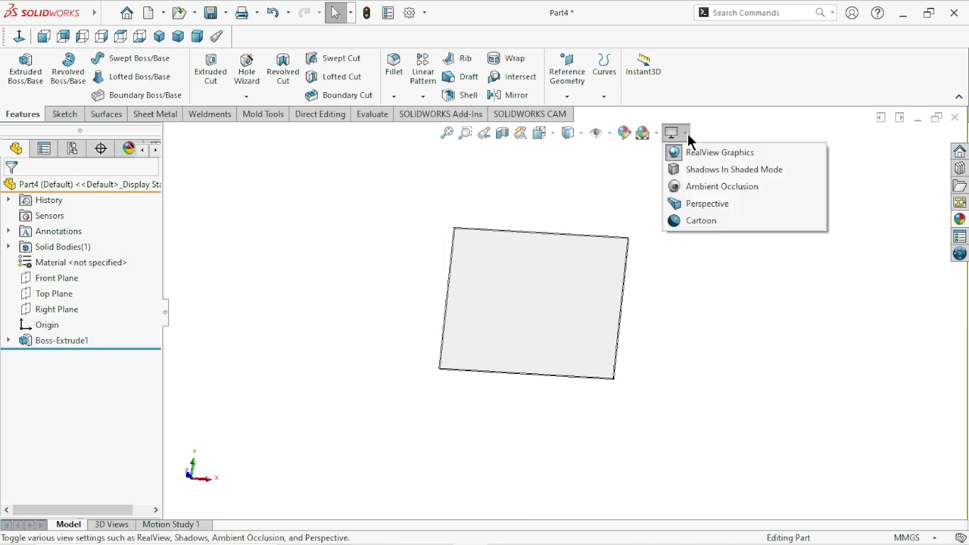
# Step: Toggle RealView Graphics while orbiting the glass plate to edge-on and tilted views
pyautogui.click(684, 152)
pyautogui.moveTo(695, 282)
pyautogui.mouseDown(button='middle')
pyautogui.moveTo(664, 307)
pyautogui.moveTo(562, 314)
pyautogui.moveTo(607, 394)
pyautogui.moveTo(715, 151)
pyautogui.mouseUp(button='middle')
pyautogui.click(685, 132)
pyautogui.click(685, 153)
pyautogui.moveTo(677, 328)
pyautogui.mouseDown(button='middle')
pyautogui.moveTo(714, 338)
pyautogui.moveTo(658, 424)
pyautogui.moveTo(693, 365)
pyautogui.moveTo(597, 340)
pyautogui.moveTo(716, 303)
pyautogui.mouseUp(button='middle')
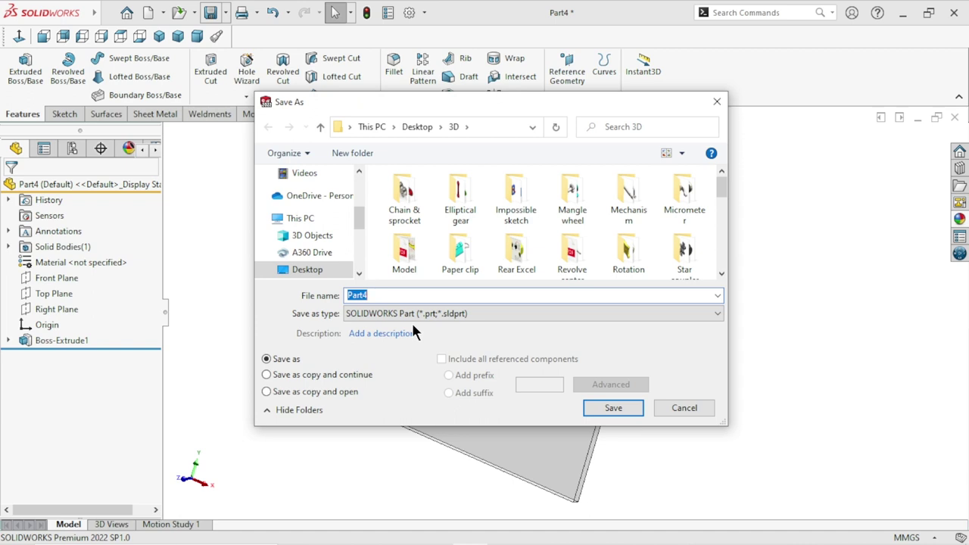
# Step: Save the part to the Desktop as 'Reflected glass'
pyautogui.moveTo(307, 270)
pyautogui.click(329, 270)
pyautogui.write('Reflected glass')
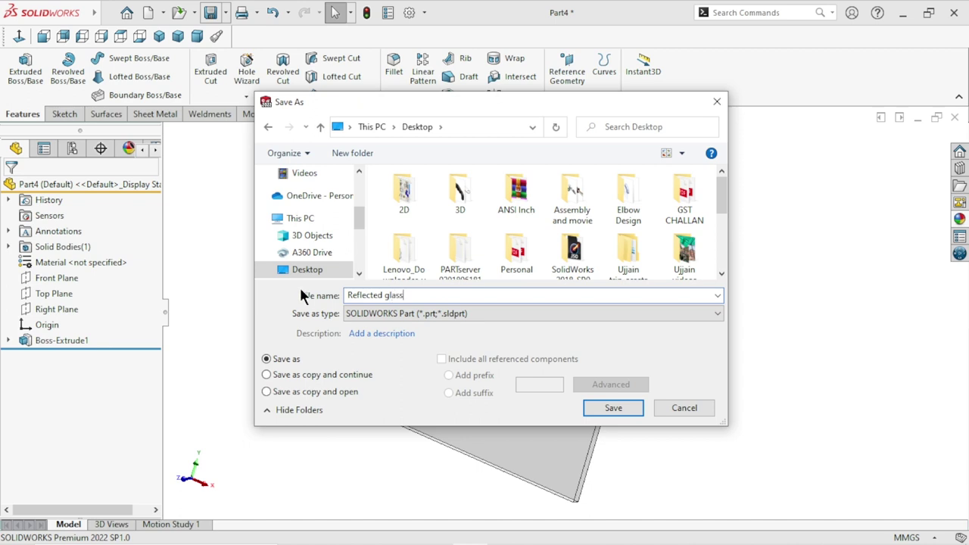
pyautogui.press('Tab')
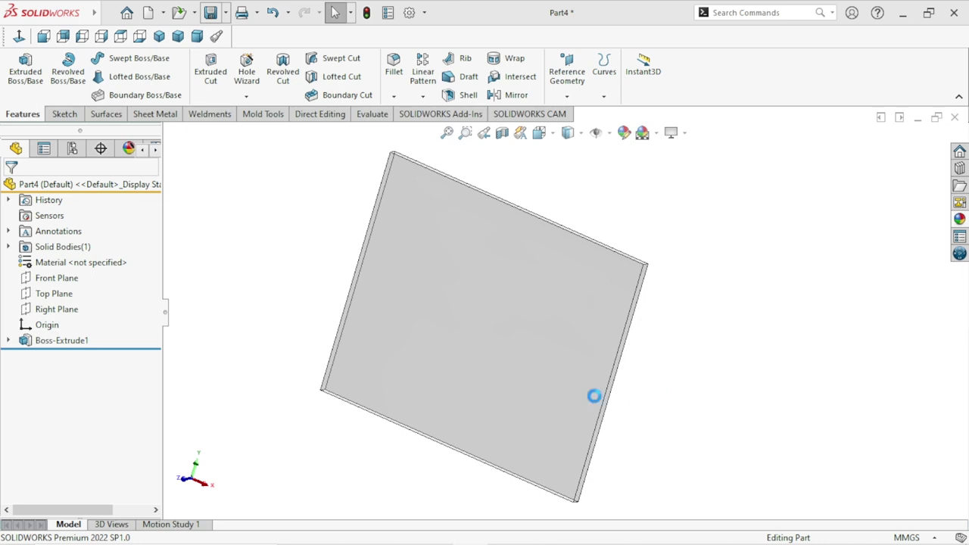
# Step: Close the clear glass appearance settings and orbit the part to a new orientation
pyautogui.scroll(2, 537, 375)
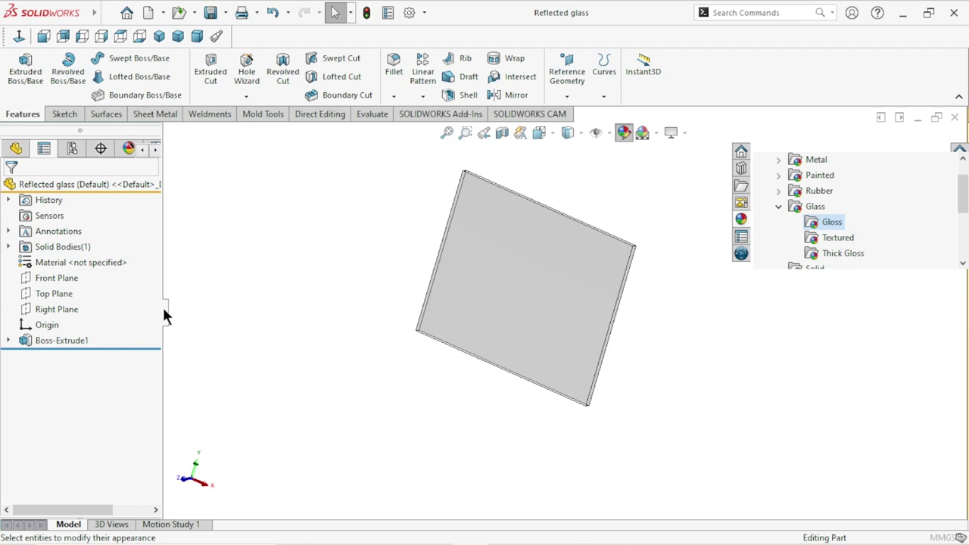
pyautogui.moveTo(158, 303); pyautogui.dragTo(154, 348)
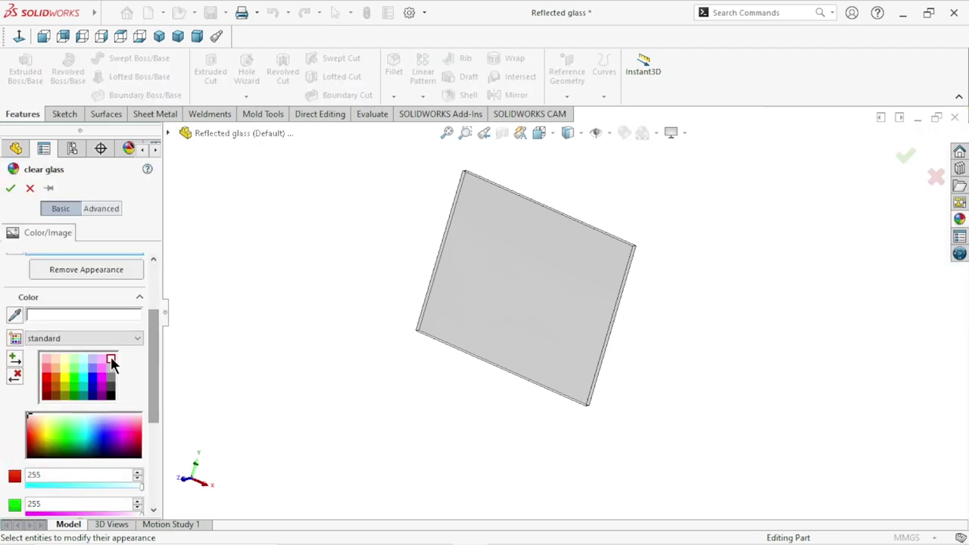
pyautogui.click(10, 187)
pyautogui.scroll(-2, 555, 282)
pyautogui.moveTo(648, 298)
pyautogui.mouseDown(button='middle')
pyautogui.moveTo(482, 367)
pyautogui.moveTo(545, 383)
pyautogui.moveTo(582, 331)
pyautogui.moveTo(646, 385)
pyautogui.moveTo(660, 426)
pyautogui.mouseUp(button='middle')
pyautogui.scroll(3, 606, 378)
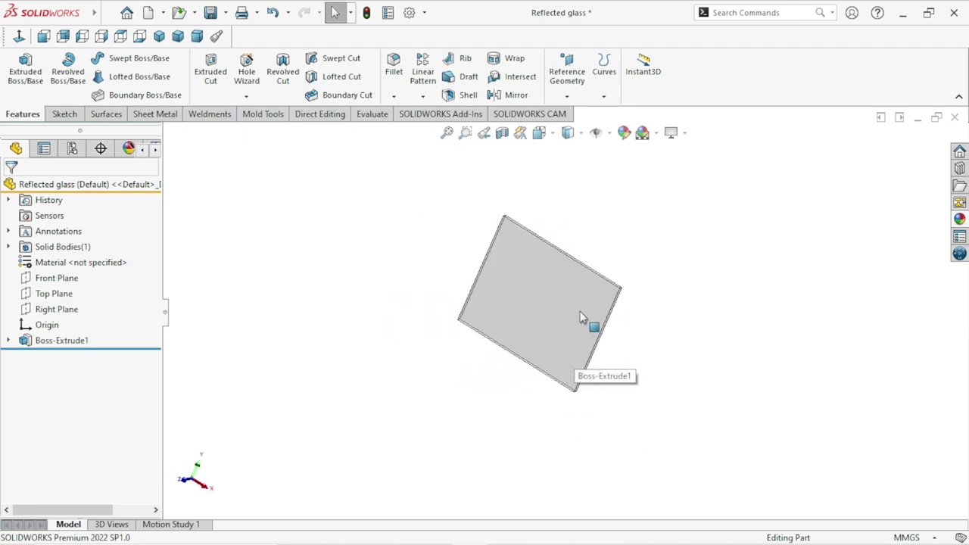
pyautogui.moveTo(596, 307); pyautogui.dragTo(742, 285, button='middle')
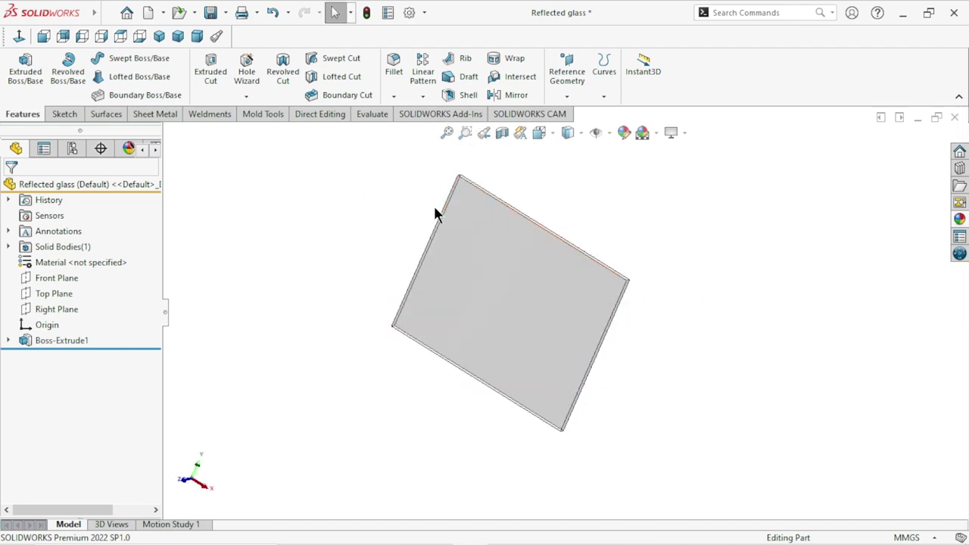
# Step: Undo the clear glass appearance and select the Reflected glass part
pyautogui.click(63, 247)
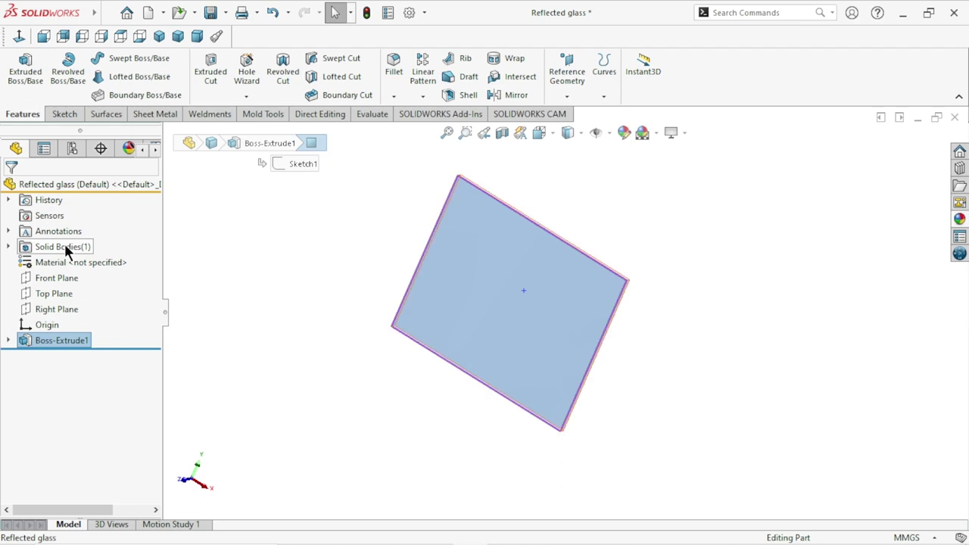
pyautogui.click(293, 257)
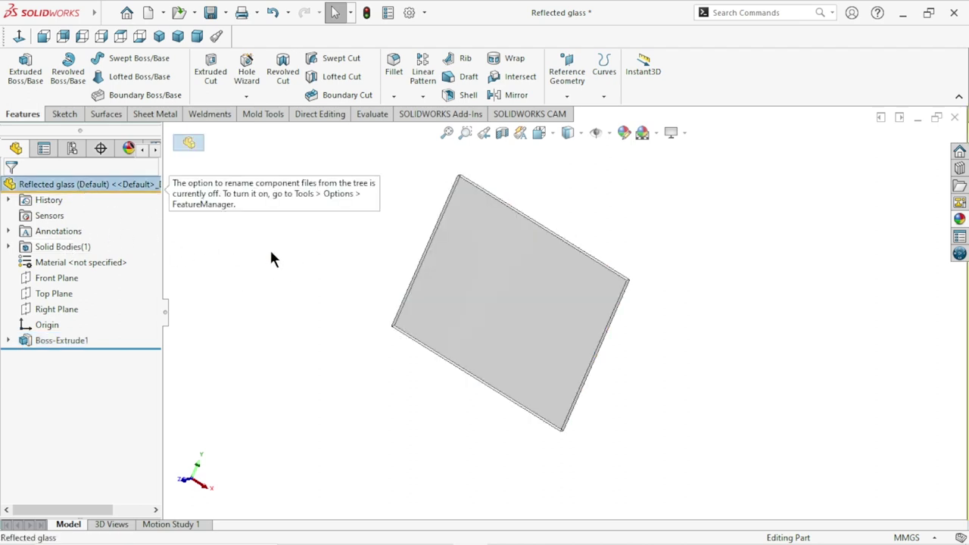
pyautogui.click(274, 13)
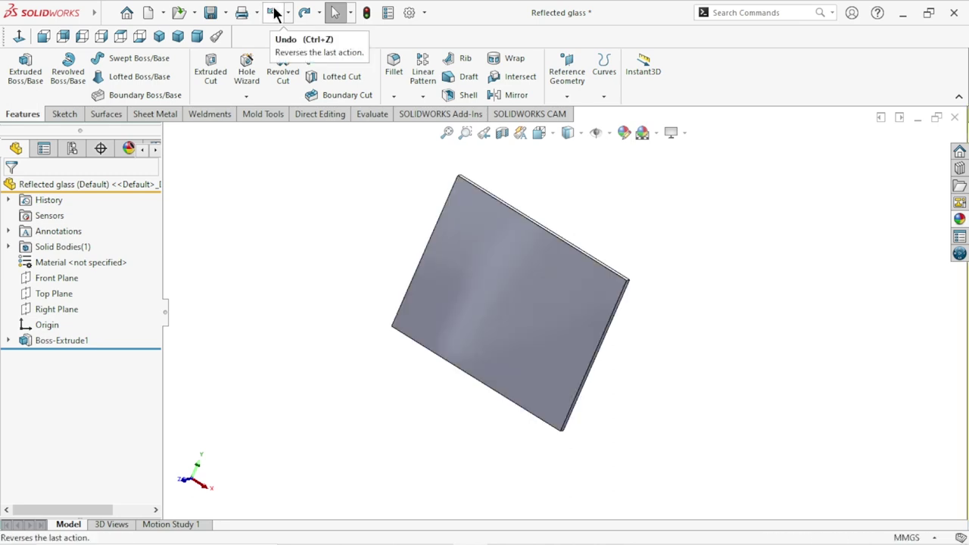
pyautogui.click(83, 183)
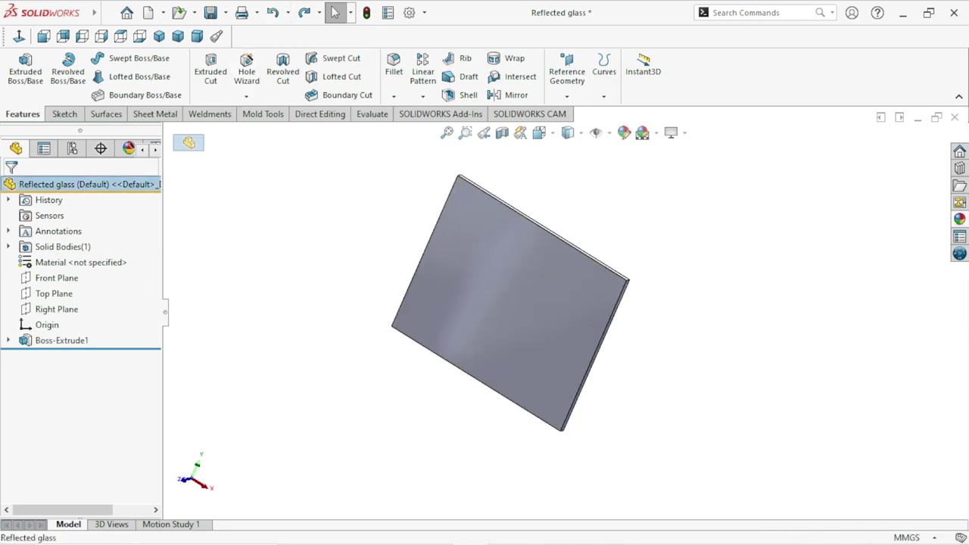
# Step: Apply clear thick glass from Glass > Thick Gloss to the plate and orbit to a tilted view
pyautogui.click(959, 220)
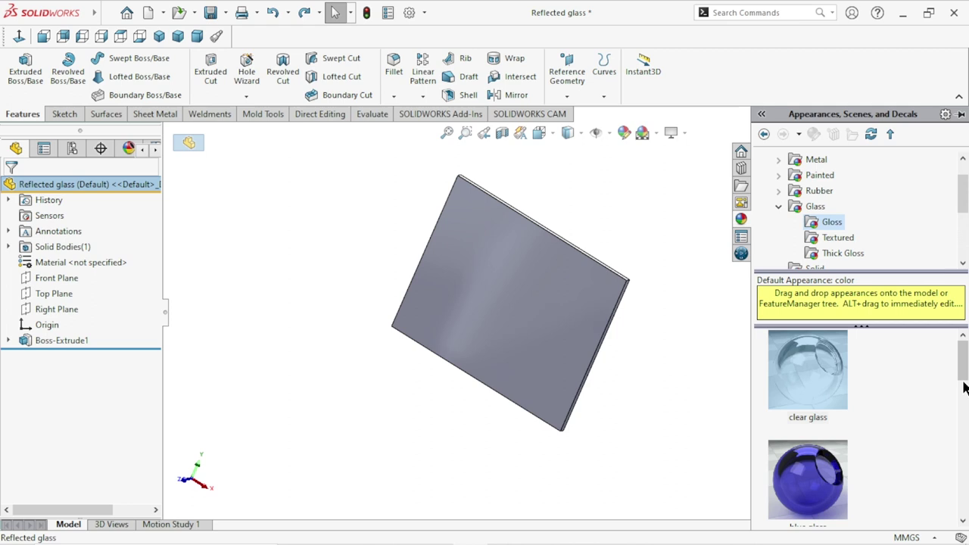
pyautogui.moveTo(965, 376)
pyautogui.mouseDown()
pyautogui.moveTo(965, 454)
pyautogui.moveTo(956, 361)
pyautogui.mouseUp()
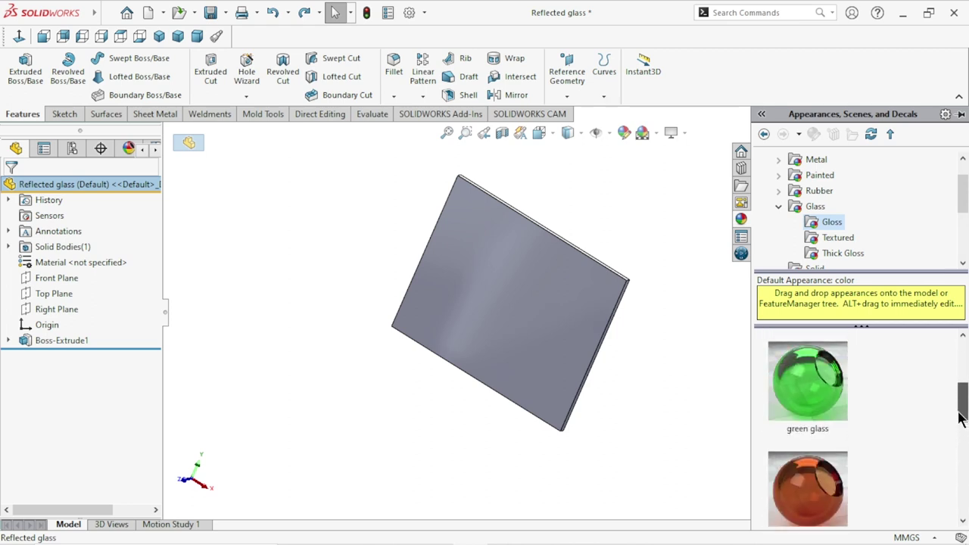
pyautogui.click(843, 242)
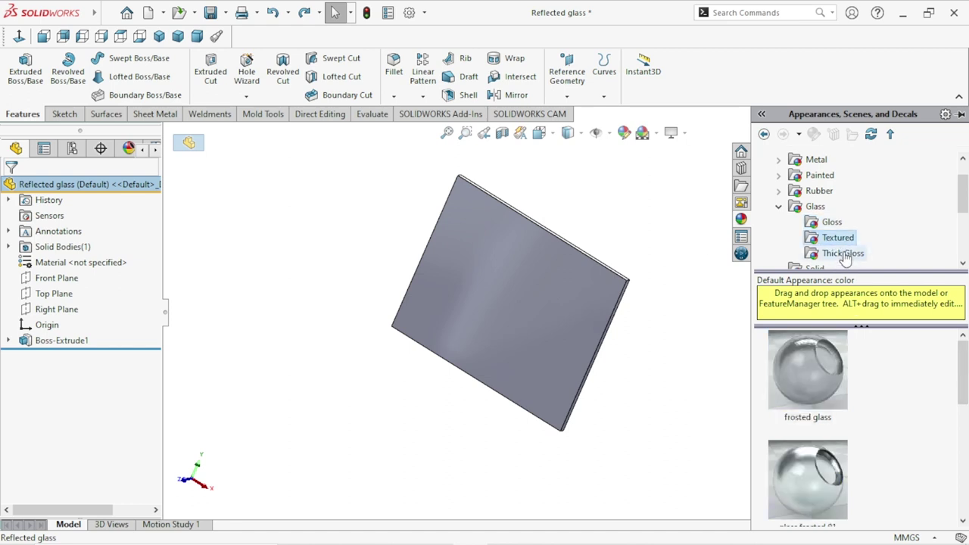
pyautogui.click(845, 254)
pyautogui.moveTo(962, 378)
pyautogui.mouseDown()
pyautogui.moveTo(962, 454)
pyautogui.moveTo(938, 357)
pyautogui.mouseUp()
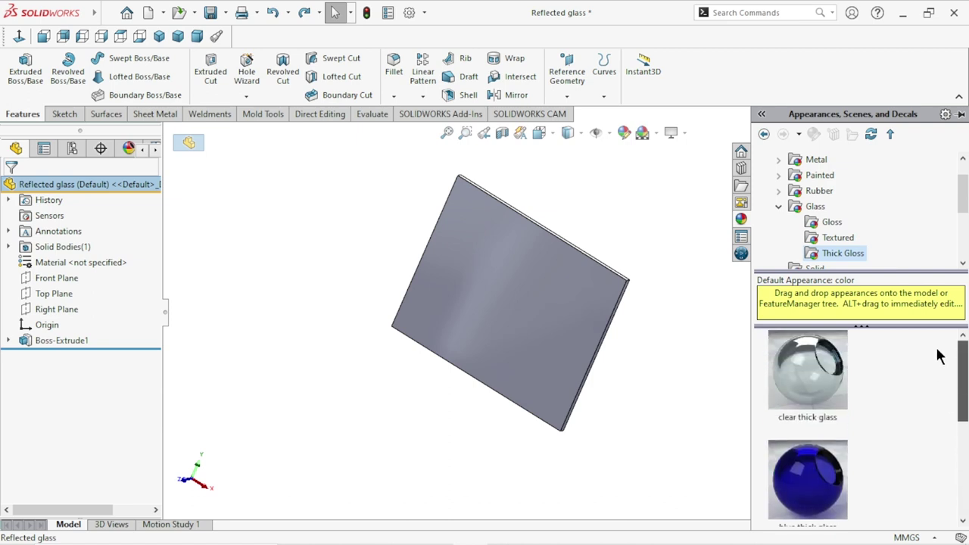
pyautogui.doubleClick(842, 389)
pyautogui.moveTo(636, 359)
pyautogui.mouseDown(button='middle')
pyautogui.moveTo(432, 402)
pyautogui.moveTo(588, 378)
pyautogui.moveTo(595, 322)
pyautogui.mouseUp(button='middle')
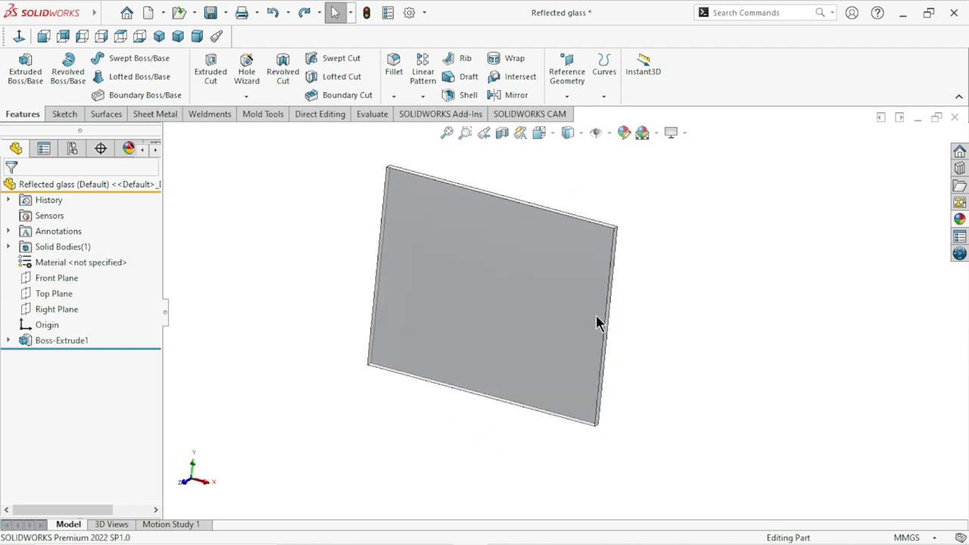
pyautogui.moveTo(660, 340)
pyautogui.mouseDown(button='middle')
pyautogui.moveTo(649, 363)
pyautogui.moveTo(510, 357)
pyautogui.mouseUp(button='middle')
# Step: Edit the Boss-Extrude1 appearance and change the plate's colour to black
pyautogui.click(515, 328)
pyautogui.click(688, 316)
pyautogui.click(572, 349)
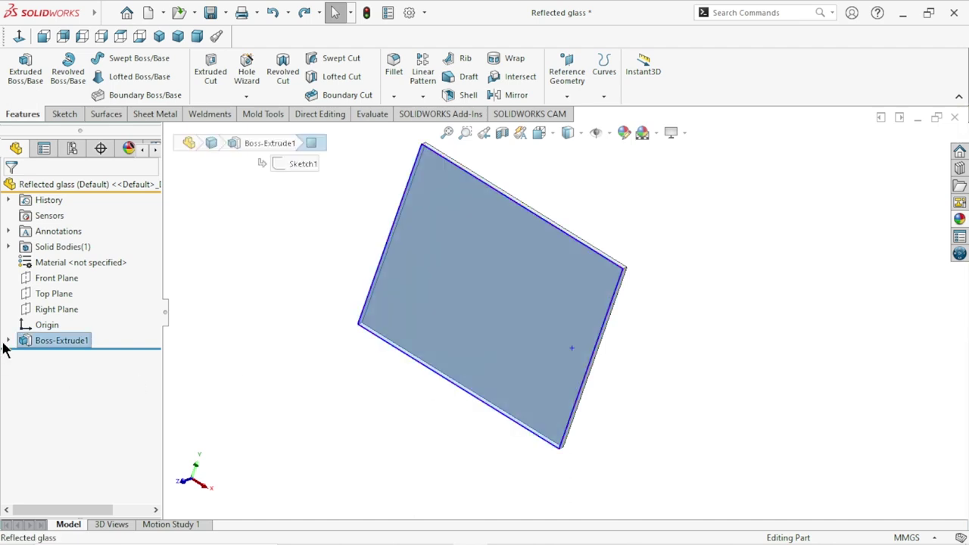
pyautogui.click(44, 340)
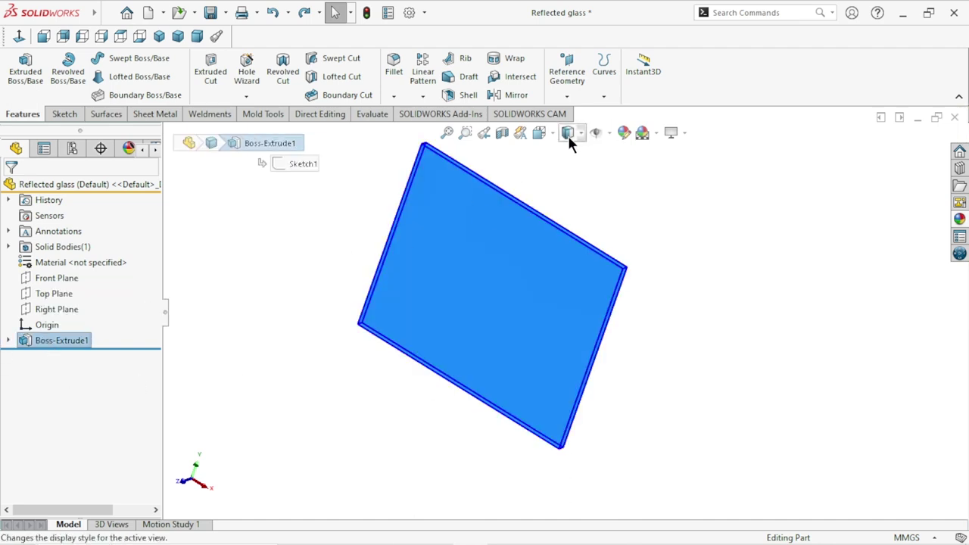
pyautogui.click(623, 132)
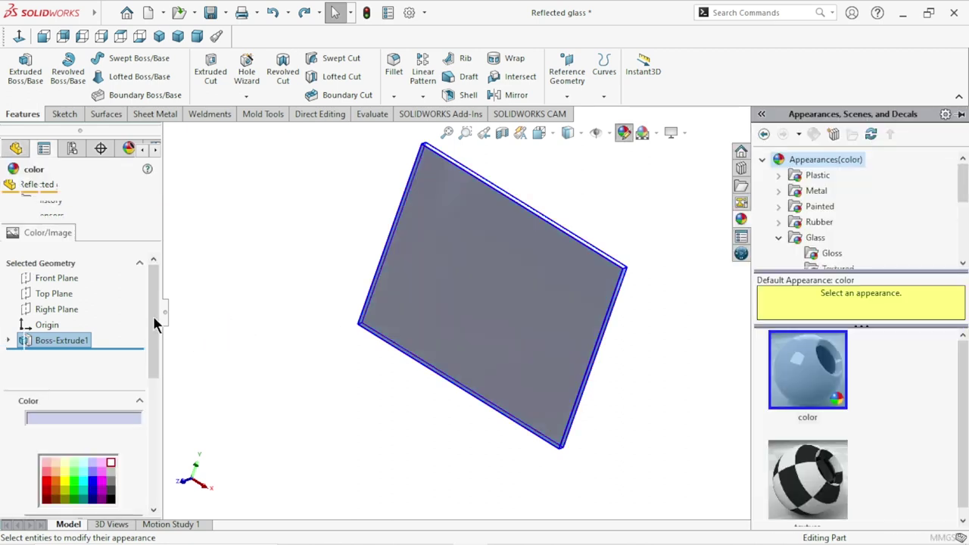
pyautogui.moveTo(159, 352); pyautogui.dragTo(168, 435)
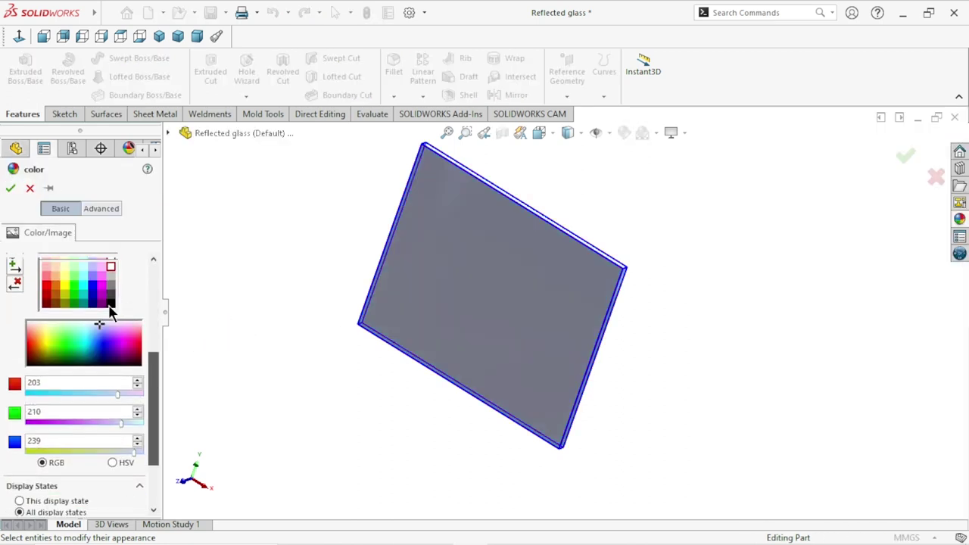
pyautogui.click(112, 303)
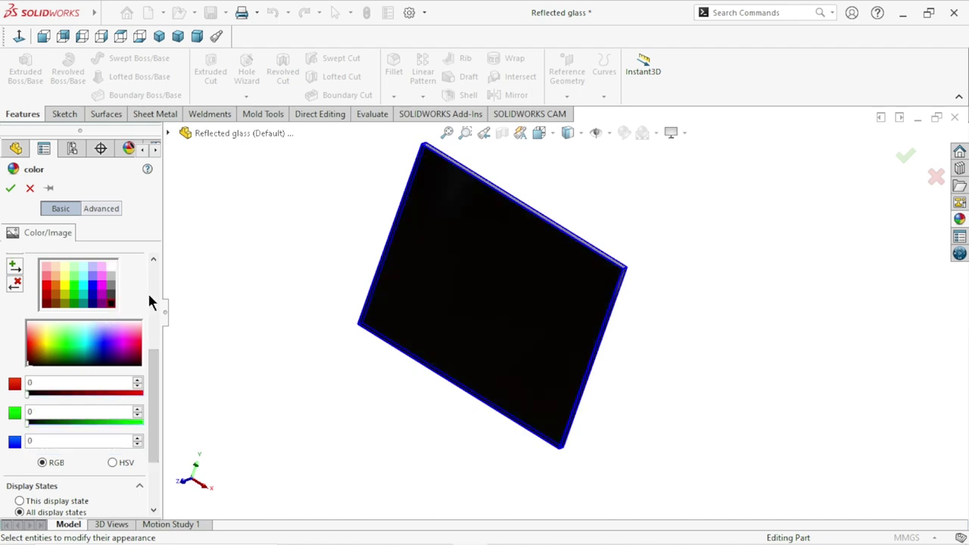
pyautogui.click(10, 189)
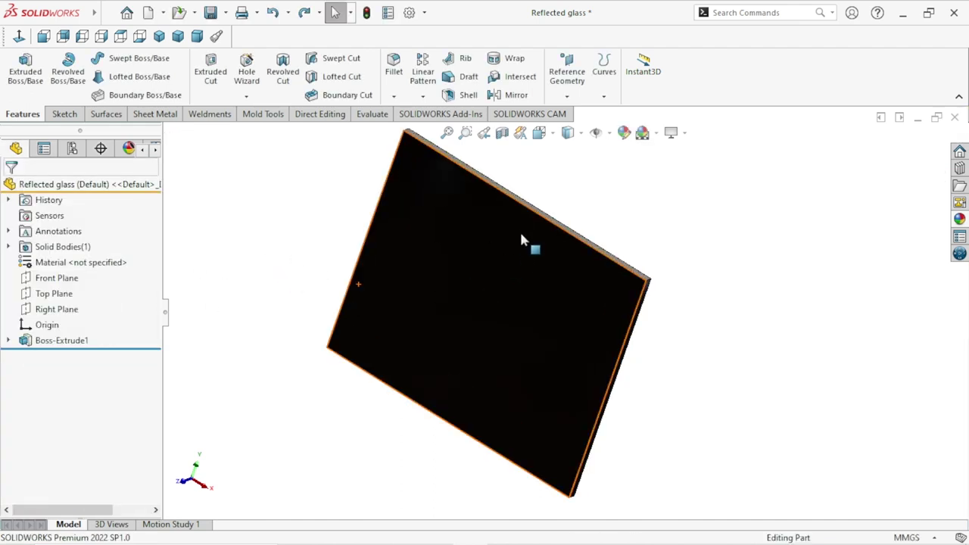
# Step: Orbit the black plate to a diamond orientation and open Save As
pyautogui.scroll(-3, 522, 240)
pyautogui.moveTo(535, 276); pyautogui.dragTo(520, 322, button='middle')
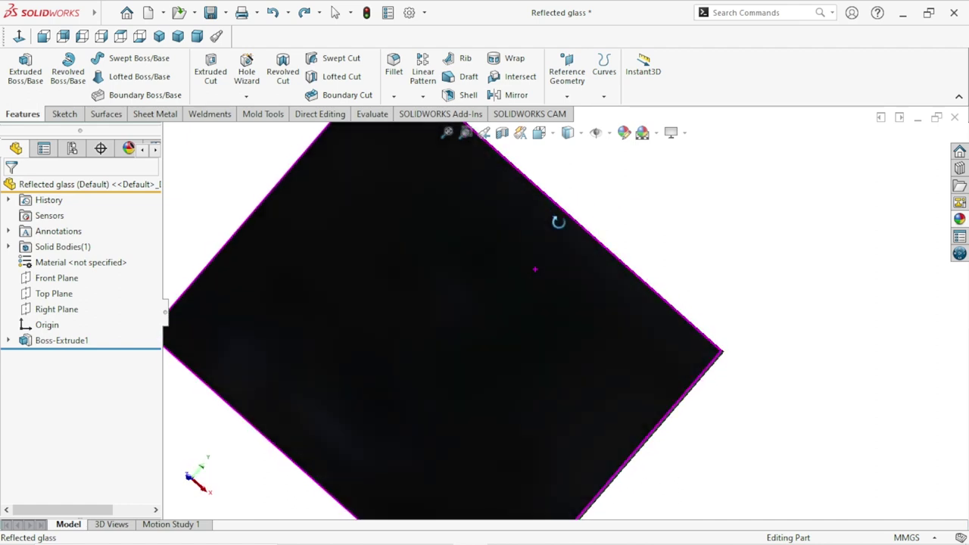
pyautogui.scroll(3, 519, 321)
pyautogui.moveTo(648, 285)
pyautogui.mouseDown(button='middle')
pyautogui.moveTo(490, 327)
pyautogui.moveTo(456, 249)
pyautogui.moveTo(504, 264)
pyautogui.moveTo(452, 359)
pyautogui.moveTo(435, 275)
pyautogui.moveTo(510, 392)
pyautogui.moveTo(636, 263)
pyautogui.mouseUp(button='middle')
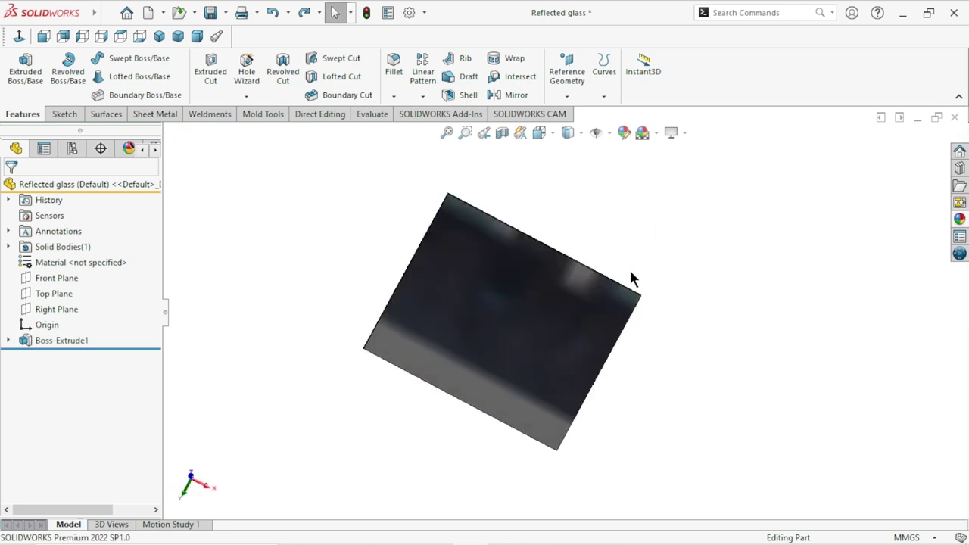
pyautogui.moveTo(731, 292); pyautogui.dragTo(726, 297, button='middle')
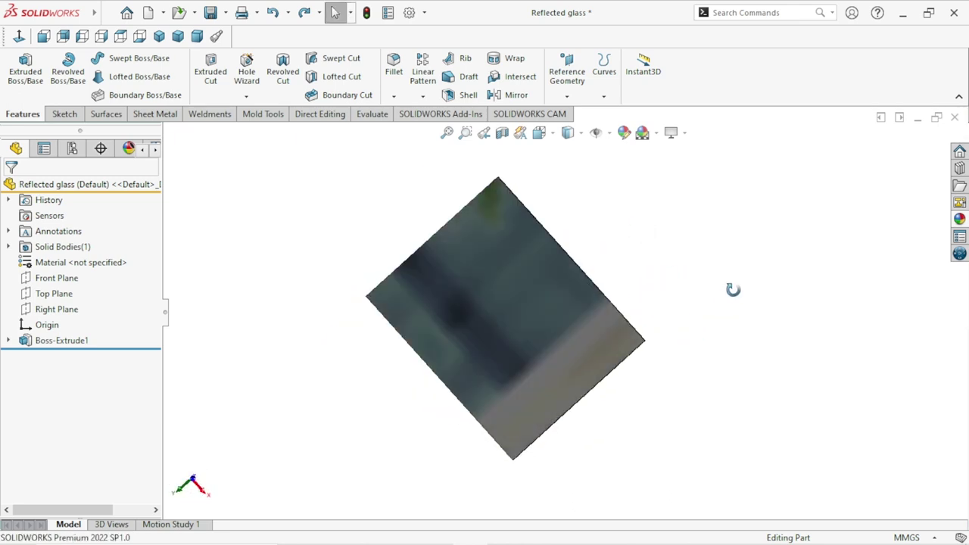
pyautogui.click(228, 12)
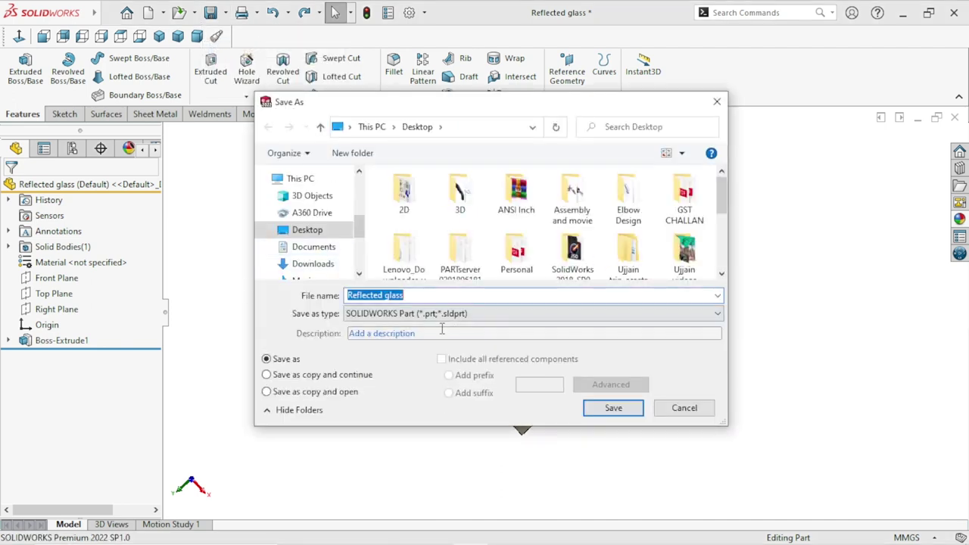
# Step: Save the black plate under the new name 'Main black glass'
pyautogui.click(317, 230)
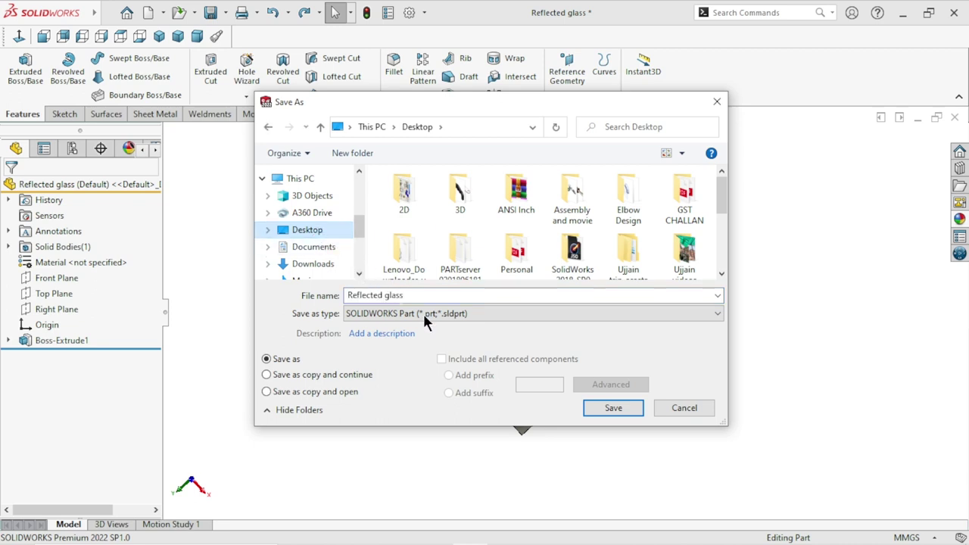
pyautogui.tripleClick(383, 295)
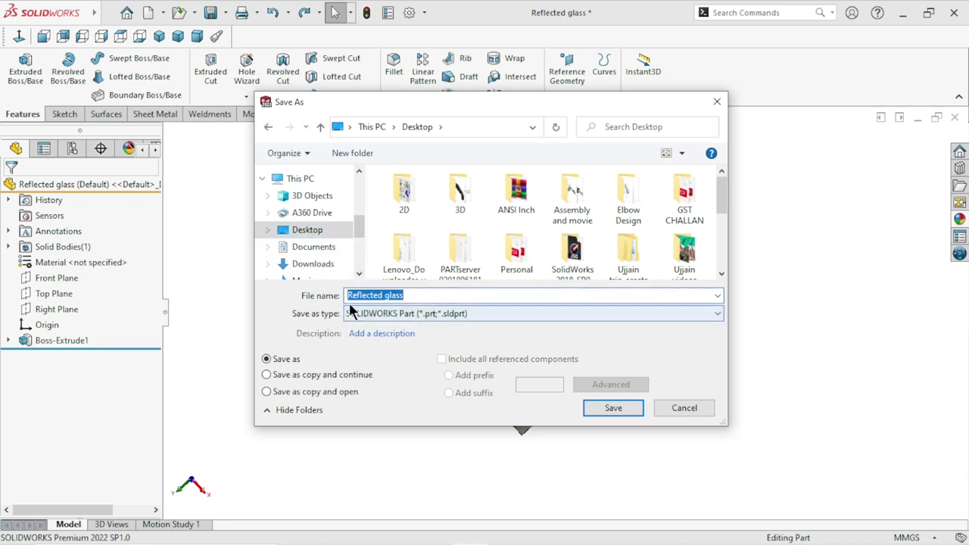
pyautogui.press('BackSpace')
pyautogui.write('Main black')
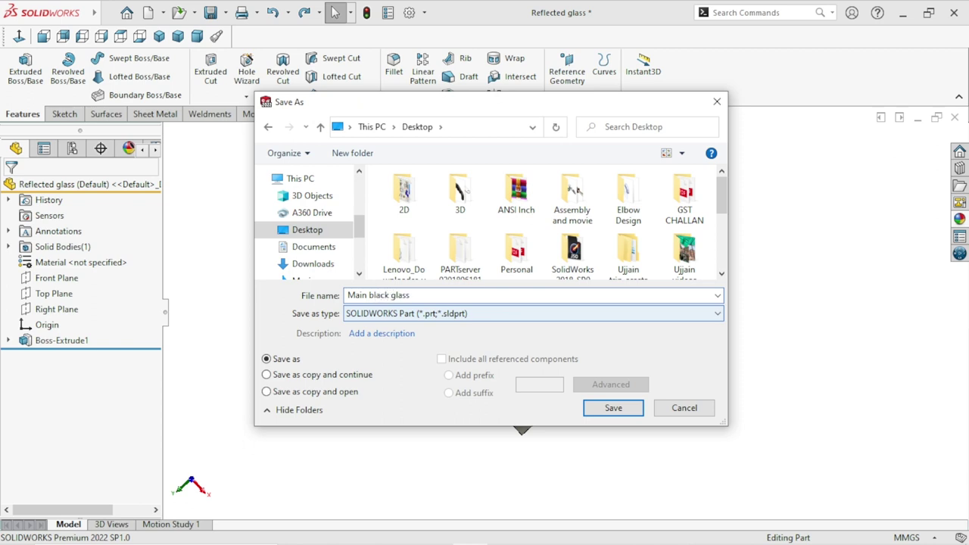
pyautogui.click(598, 407)
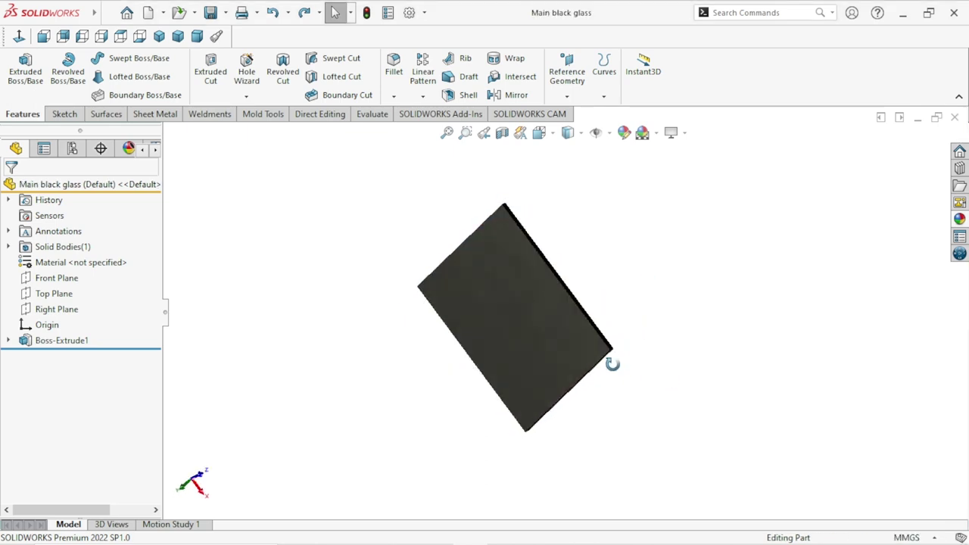
# Step: Orbit the saved part and snap it to the Isometric view
pyautogui.moveTo(515, 319)
pyautogui.mouseDown(button='middle')
pyautogui.moveTo(464, 368)
pyautogui.moveTo(476, 411)
pyautogui.moveTo(523, 340)
pyautogui.moveTo(684, 348)
pyautogui.mouseUp(button='middle')
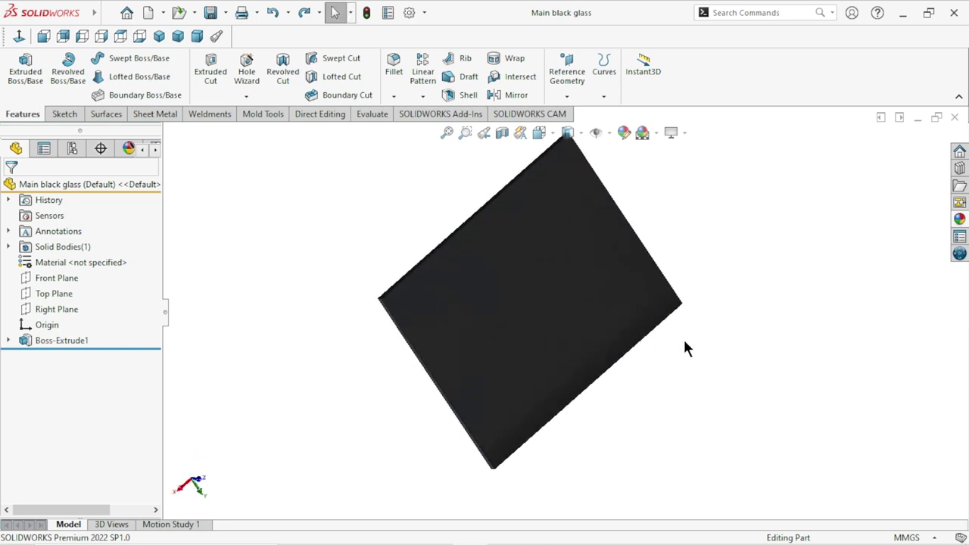
pyautogui.click(159, 37)
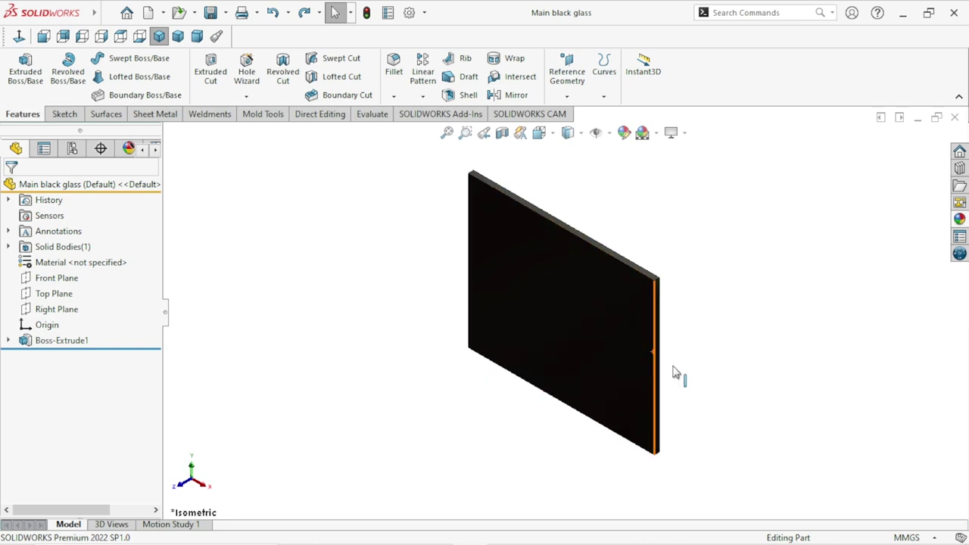
pyautogui.scroll(-2, 804, 324)
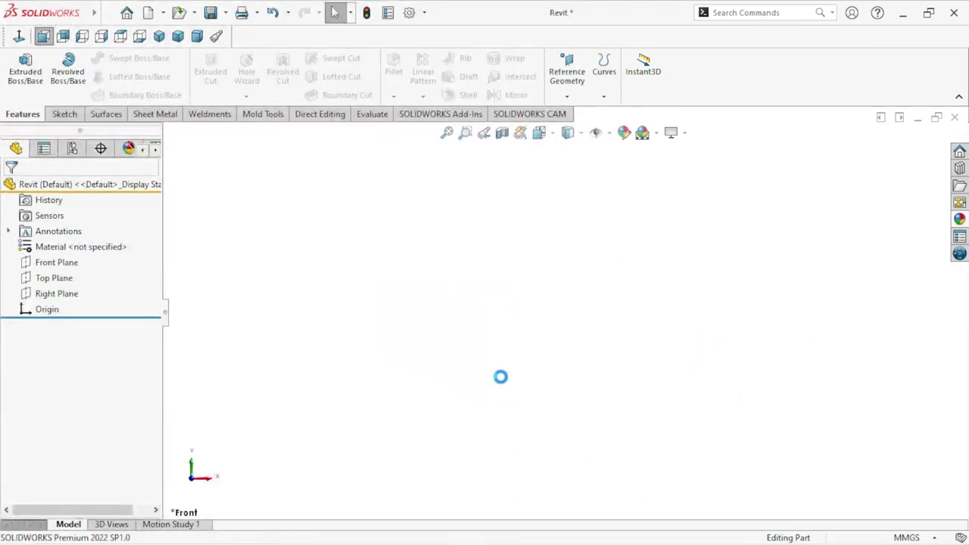
# Step: Start a Front Plane sketch with a horizontal centreline whose midpoint coincides with the origin
pyautogui.click(66, 261)
pyautogui.click(77, 239)
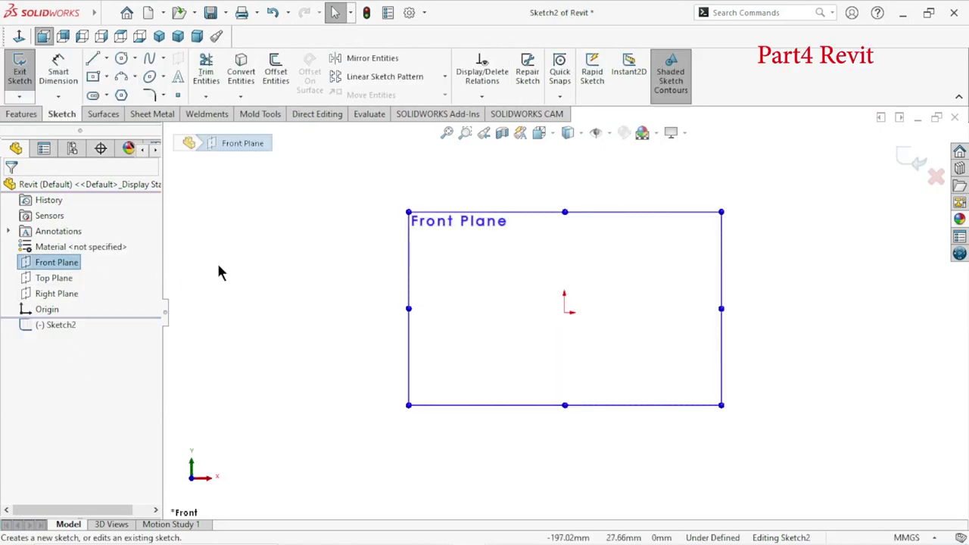
pyautogui.click(106, 58)
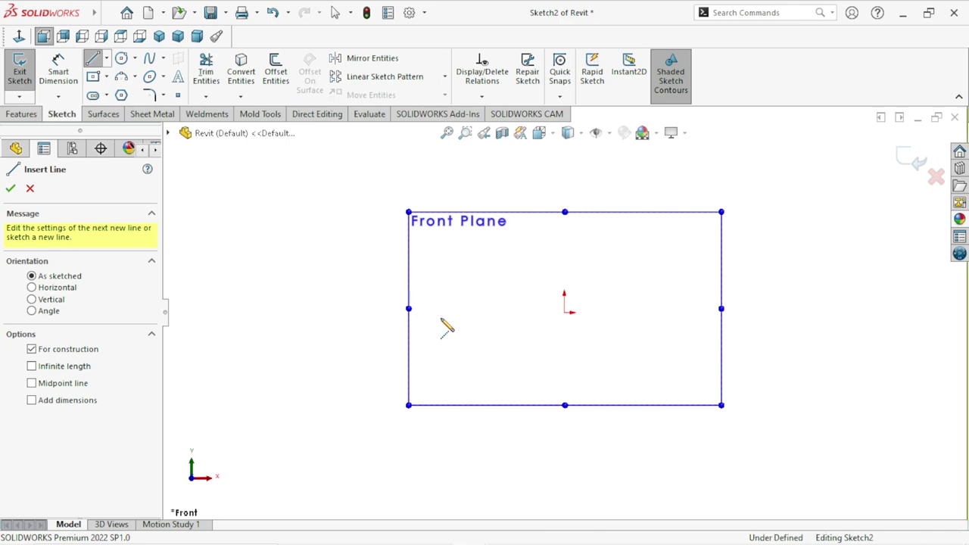
pyautogui.press('Escape')
pyautogui.click(696, 318)
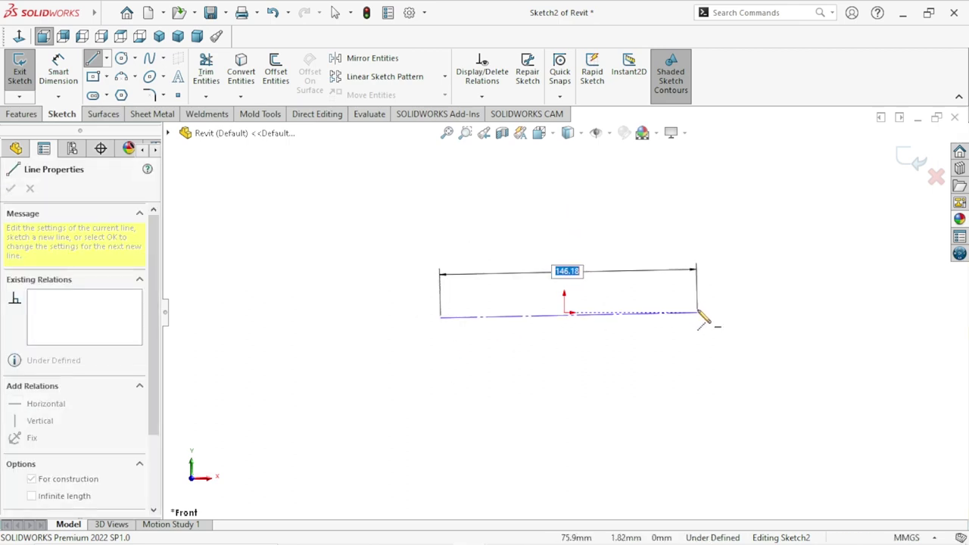
pyautogui.rightClick(685, 296)
pyautogui.click(704, 305)
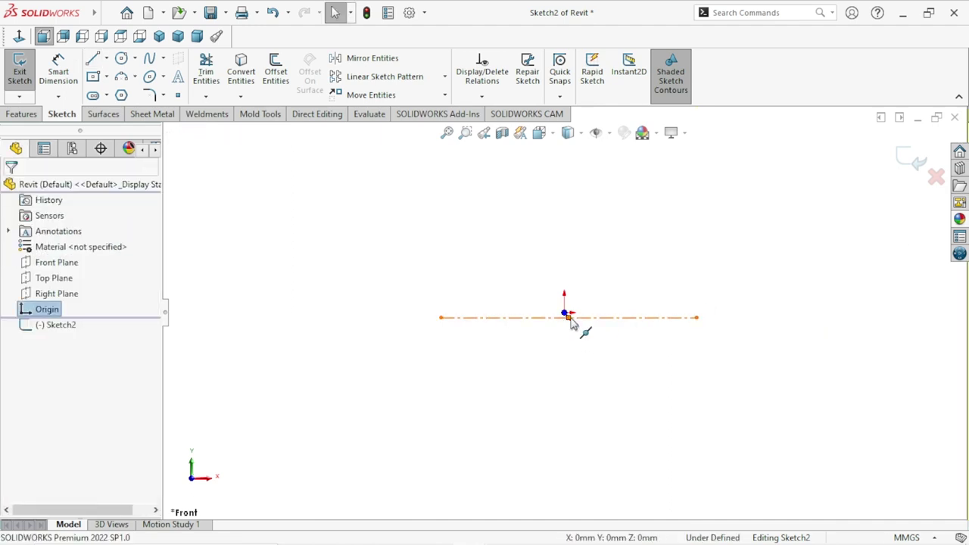
pyautogui.click(574, 318)
pyautogui.moveTo(533, 337); pyautogui.dragTo(640, 271)
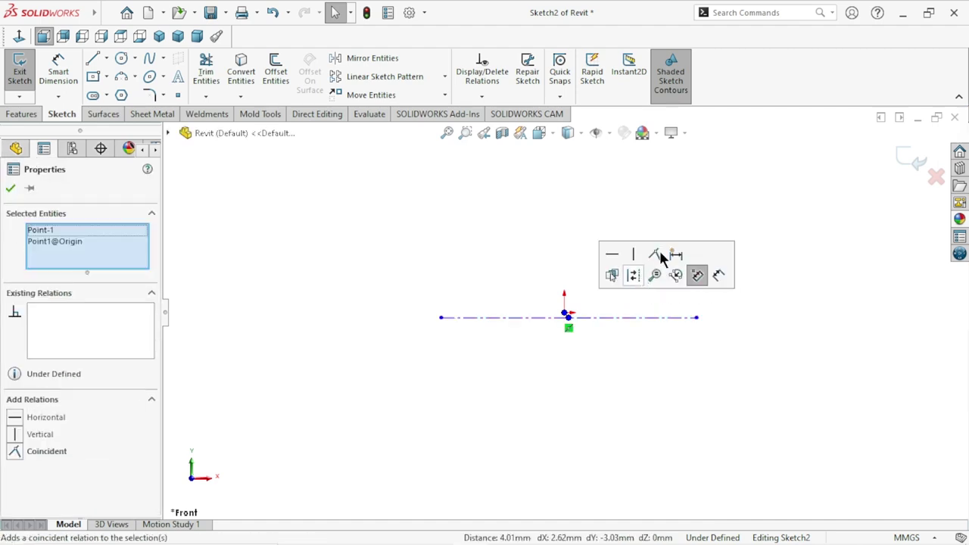
pyautogui.click(656, 253)
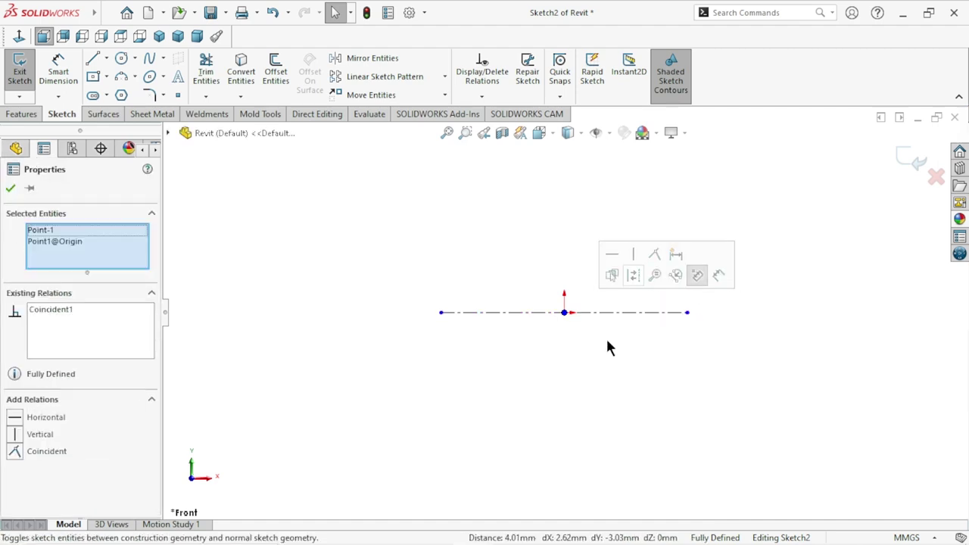
# Step: Dimension the centreline's length to 10 mm
pyautogui.scroll(1, 605, 336)
pyautogui.scroll(-1, 590, 338)
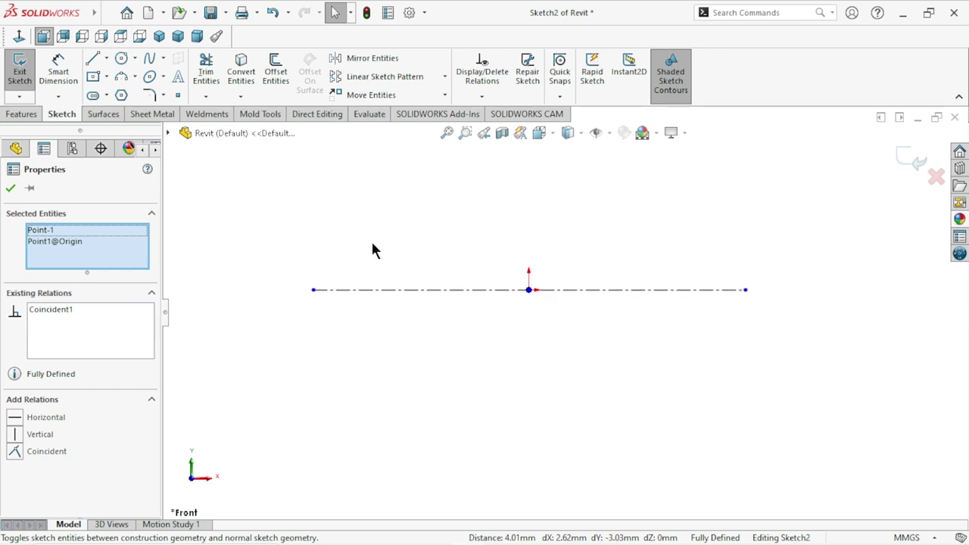
pyautogui.click(453, 291)
pyautogui.click(522, 353)
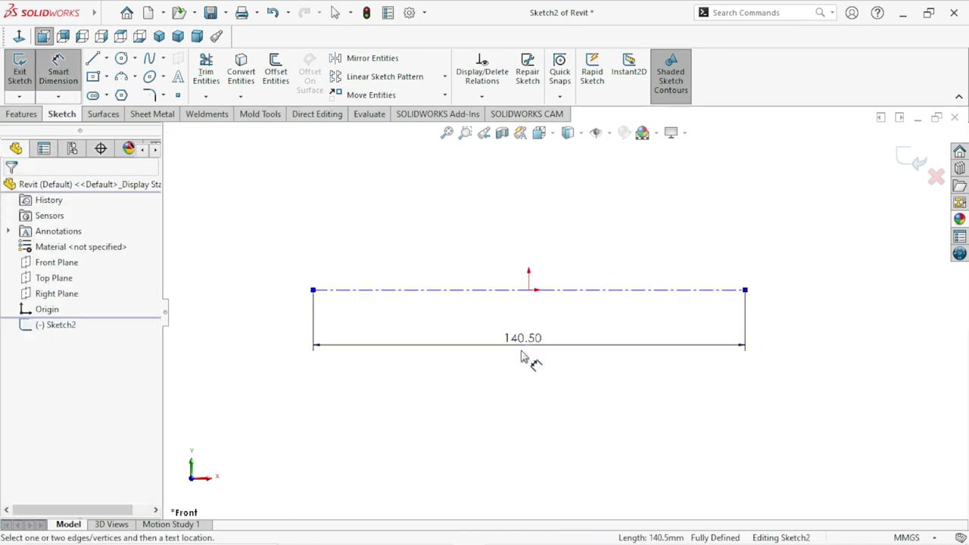
pyautogui.click(522, 355)
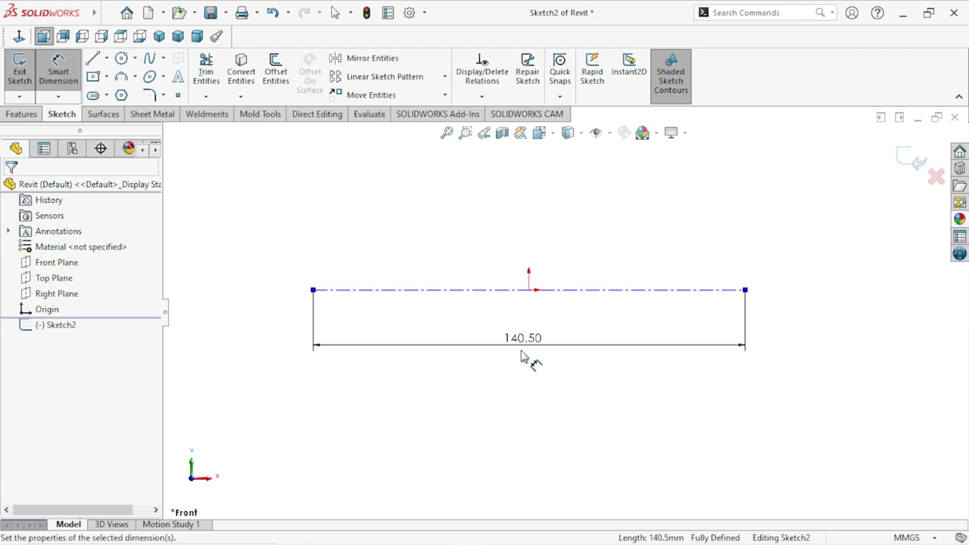
pyautogui.write('10')
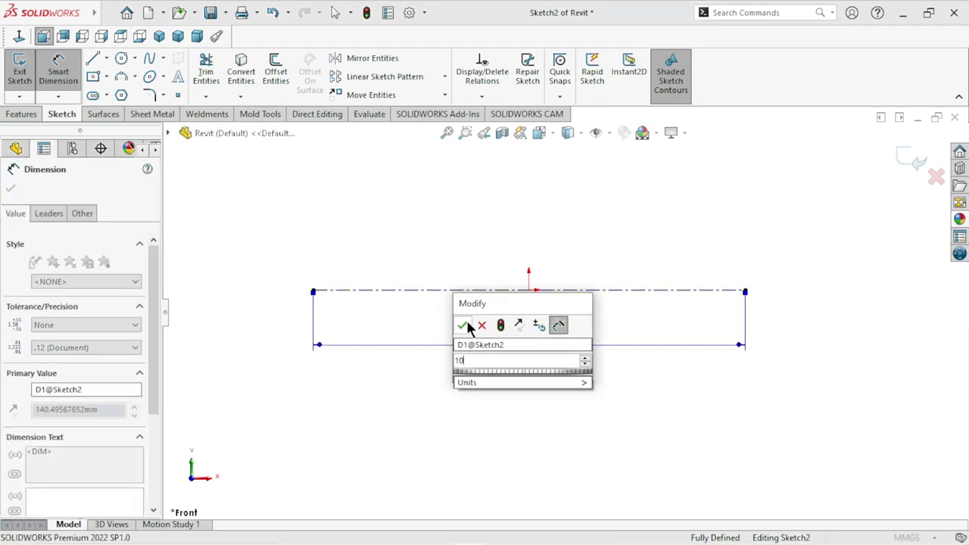
pyautogui.press('Return')
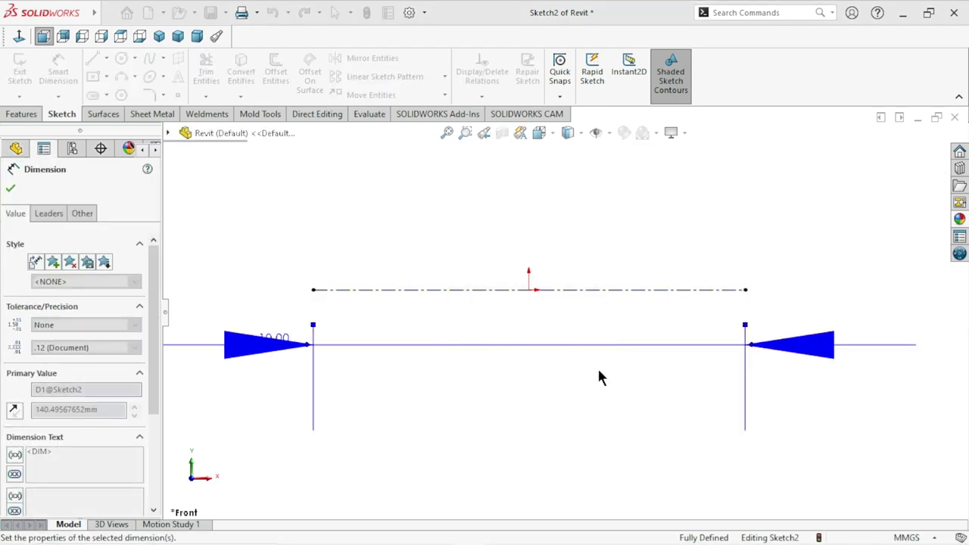
pyautogui.scroll(2, 530, 321)
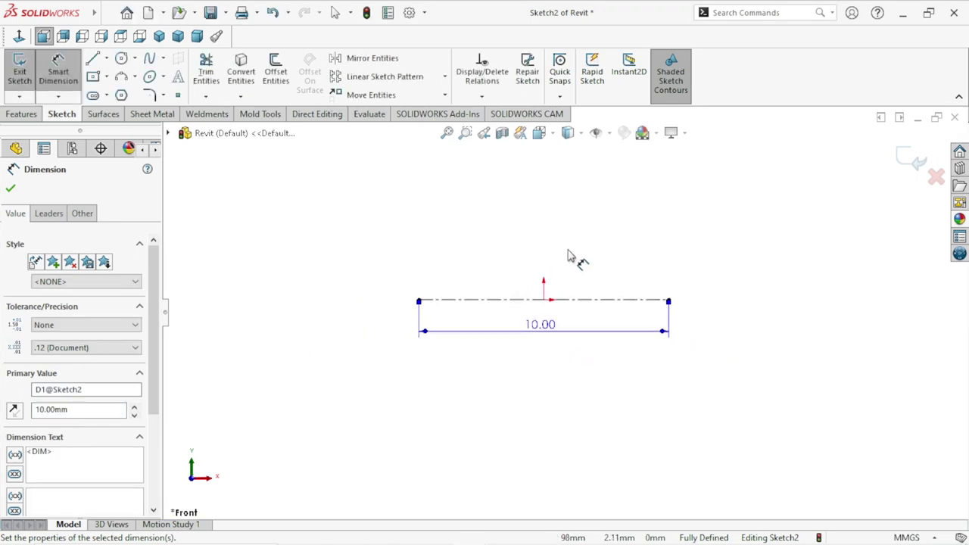
pyautogui.scroll(-2, 573, 255)
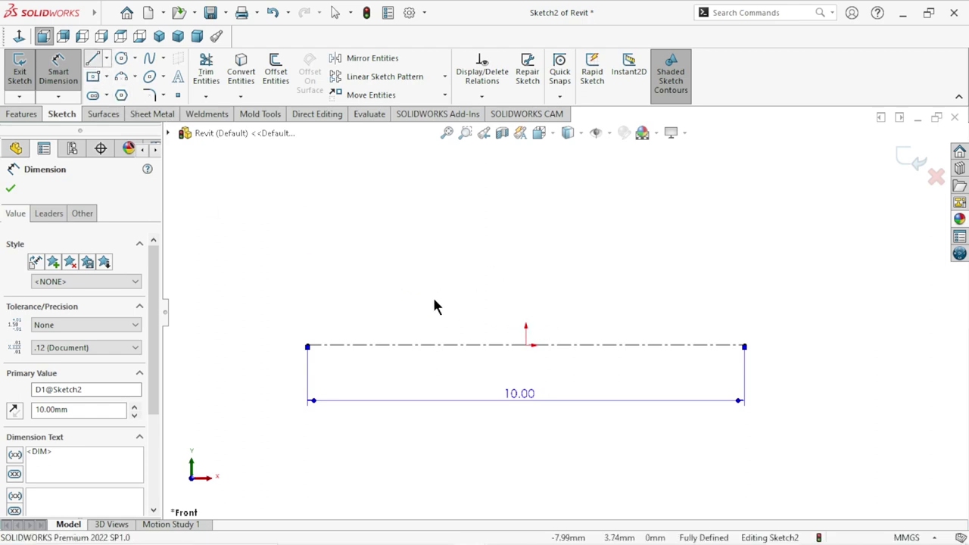
pyautogui.press('l')
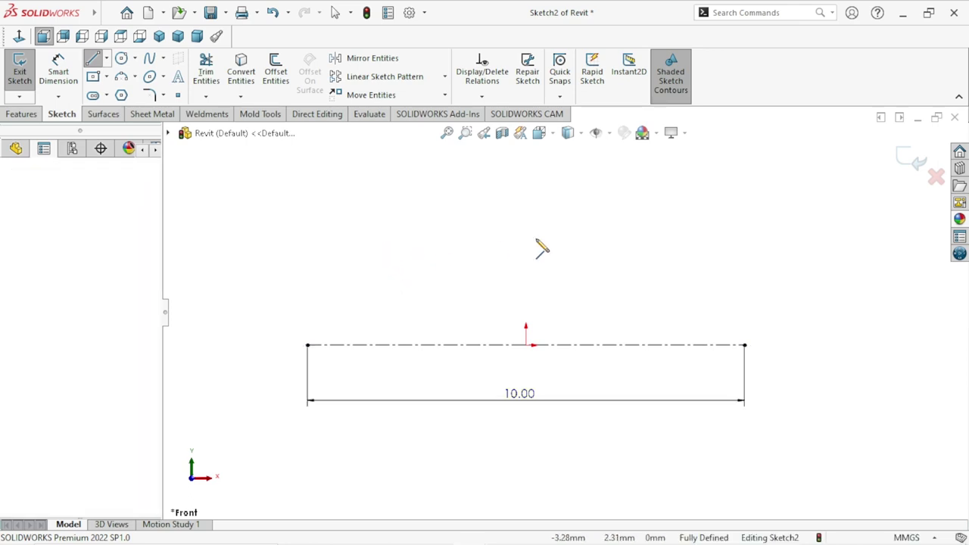
pyautogui.click(379, 243)
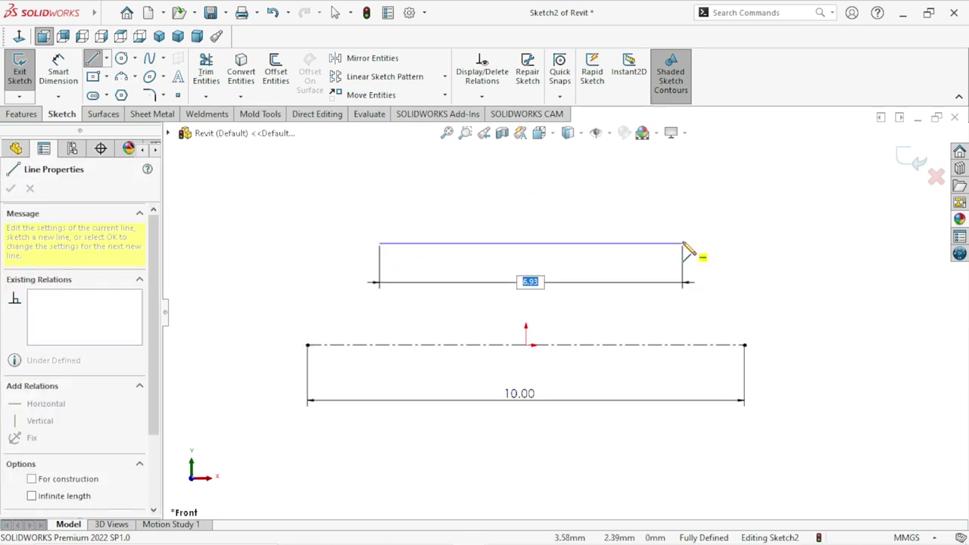
# Step: Finish the horizontal top line and dimension its length to 7 mm
pyautogui.click(684, 243)
pyautogui.rightClick(655, 242)
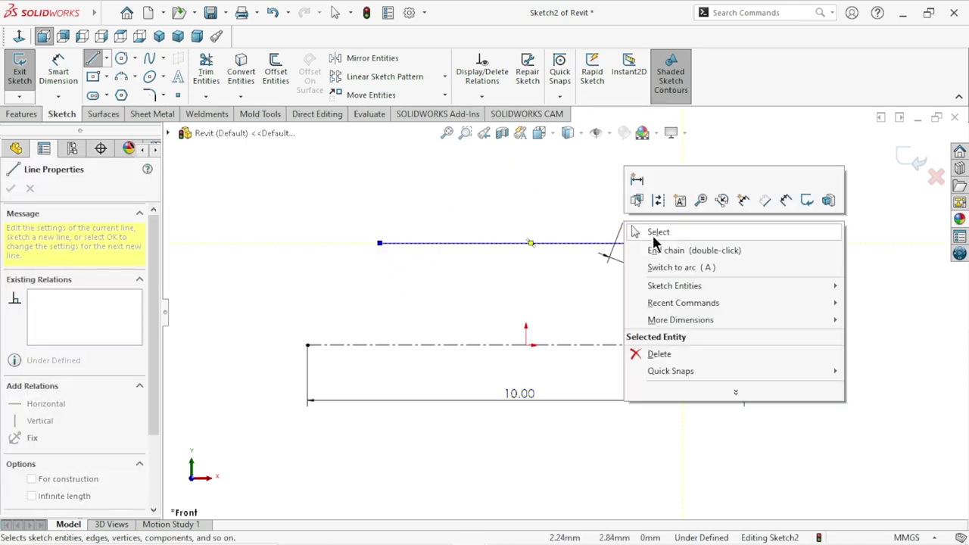
pyautogui.click(655, 233)
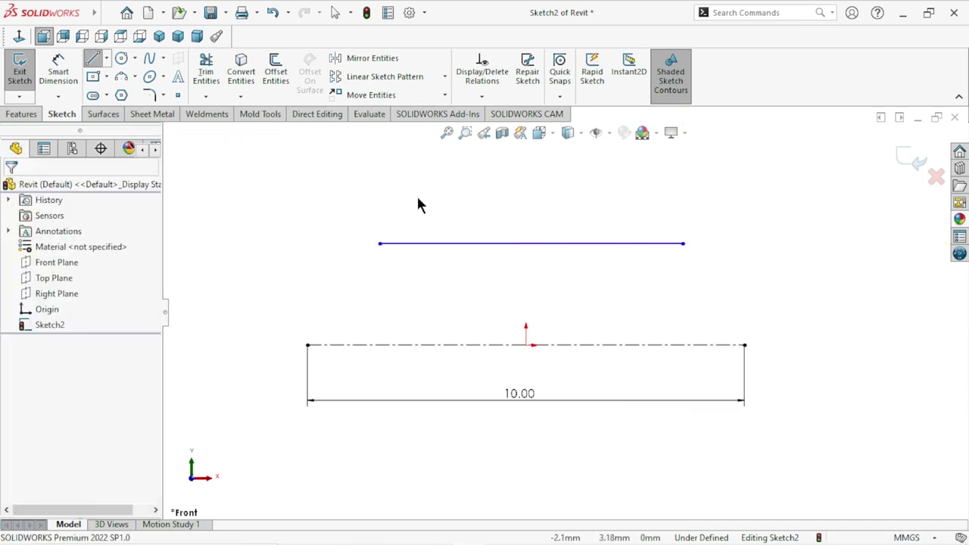
pyautogui.click(66, 76)
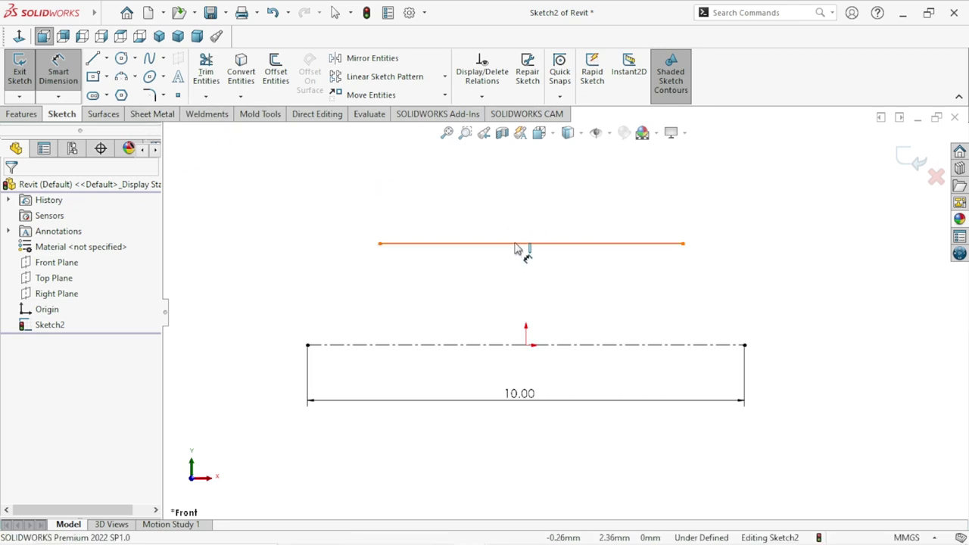
pyautogui.click(506, 212)
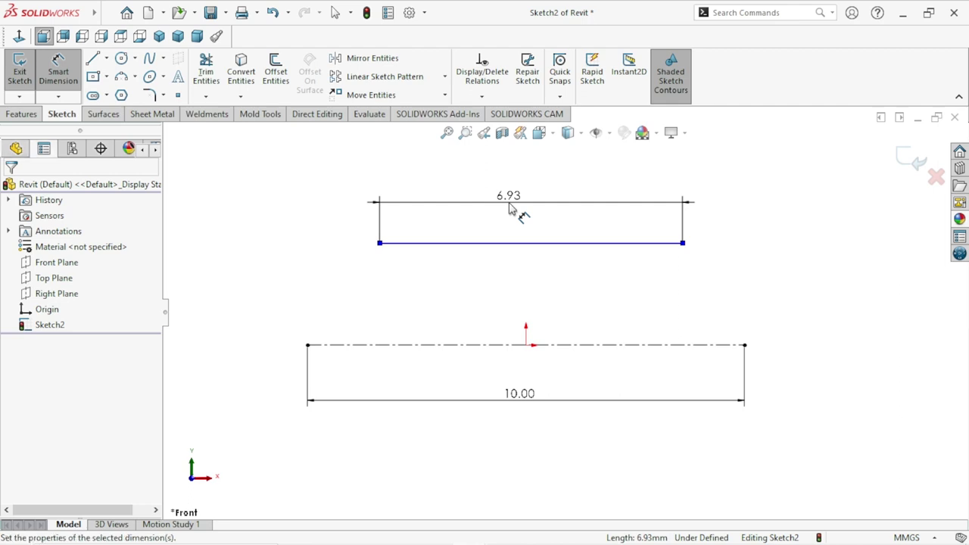
pyautogui.click(510, 212)
pyautogui.write('7')
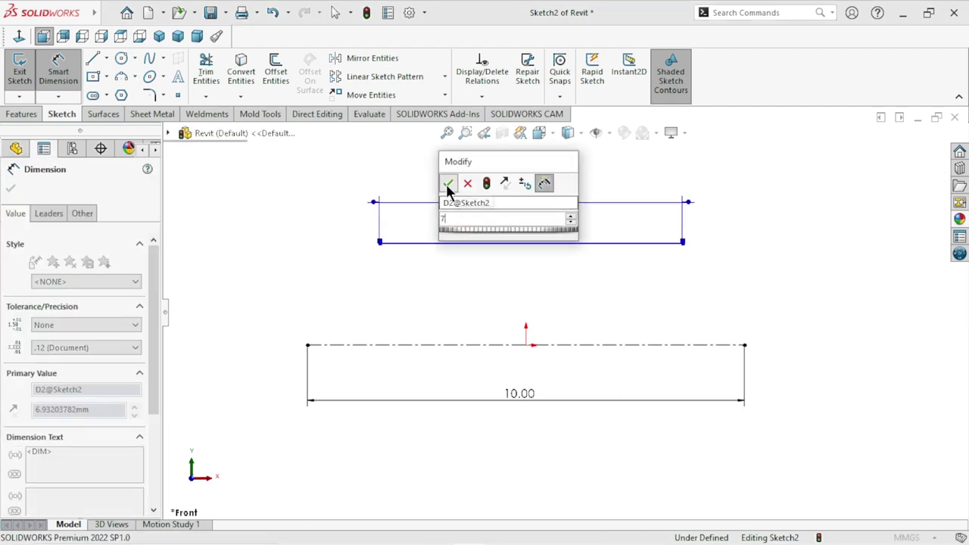
pyautogui.click(448, 183)
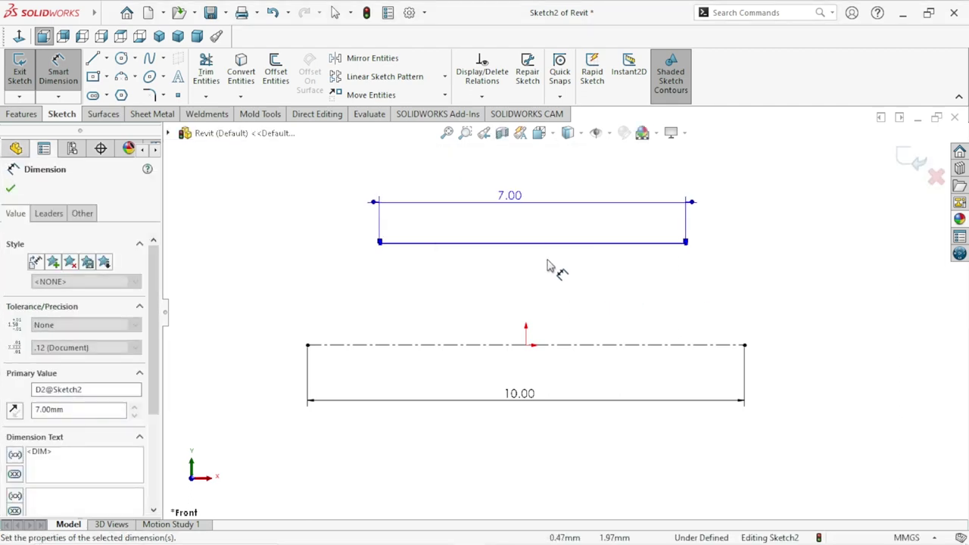
pyautogui.click(12, 189)
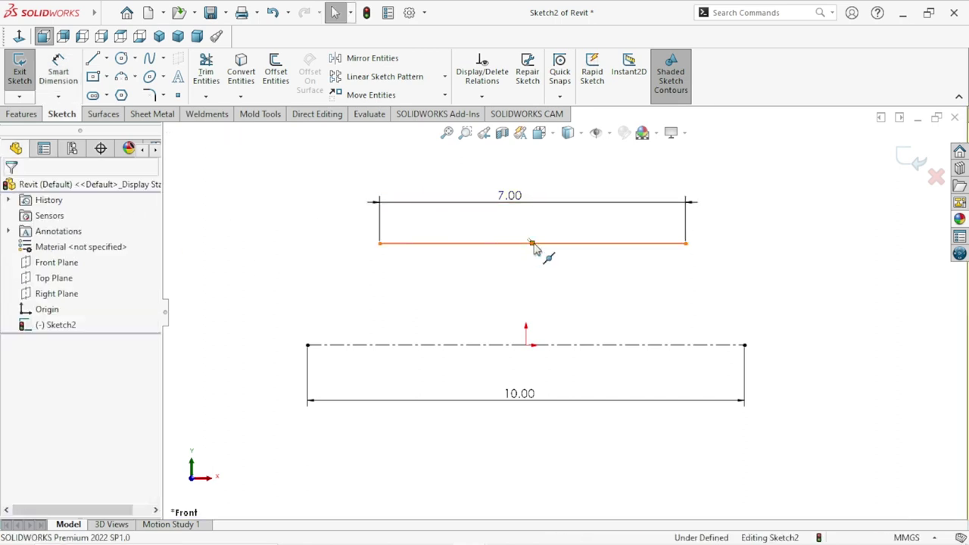
# Step: Align the top line's midpoint vertically with the origin and place it 5 mm above the centreline
pyautogui.keyDown('ctrl'); pyautogui.click(528, 349); pyautogui.keyUp('ctrl')
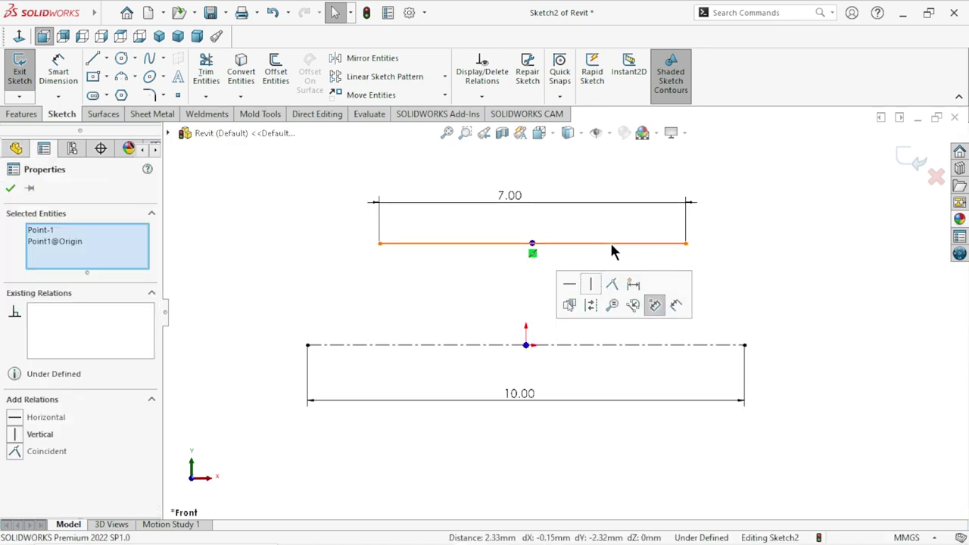
pyautogui.click(590, 286)
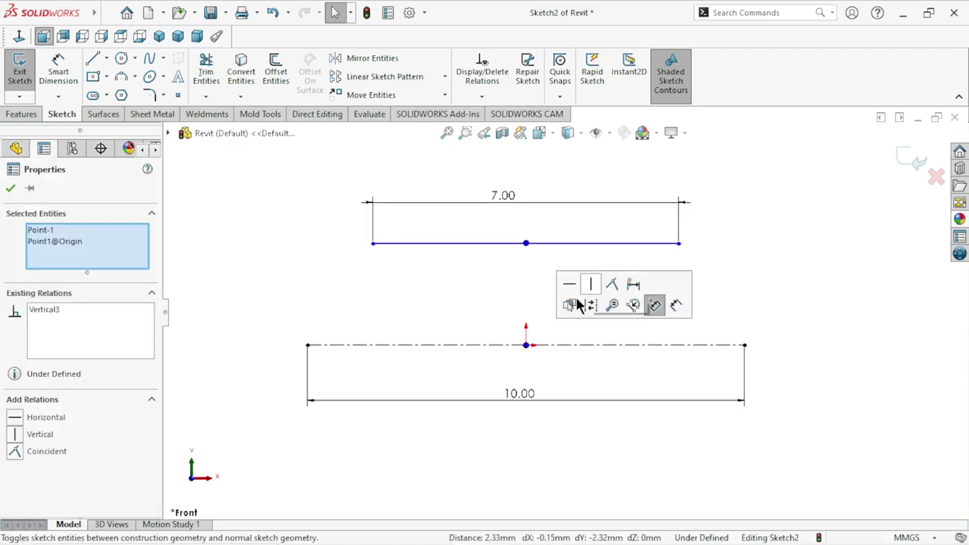
pyautogui.click(11, 189)
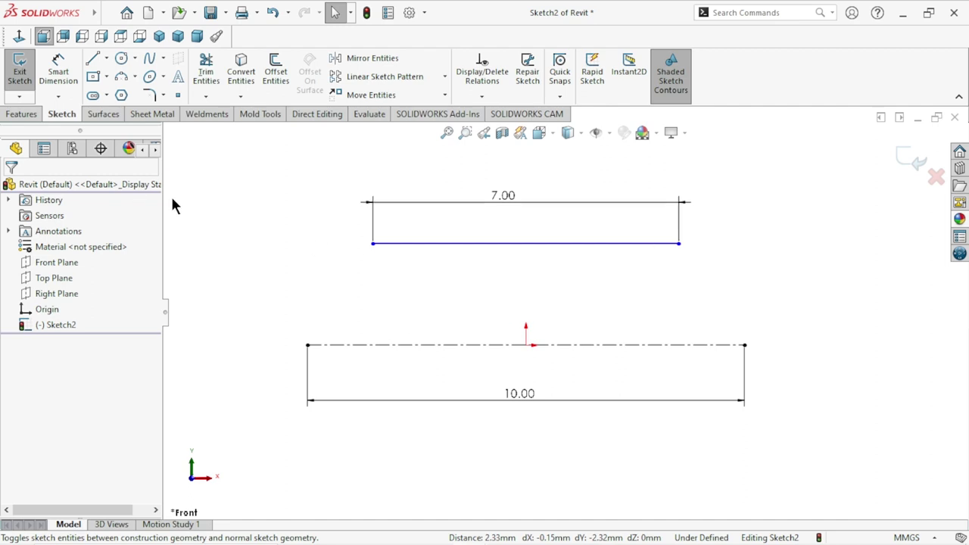
pyautogui.click(51, 76)
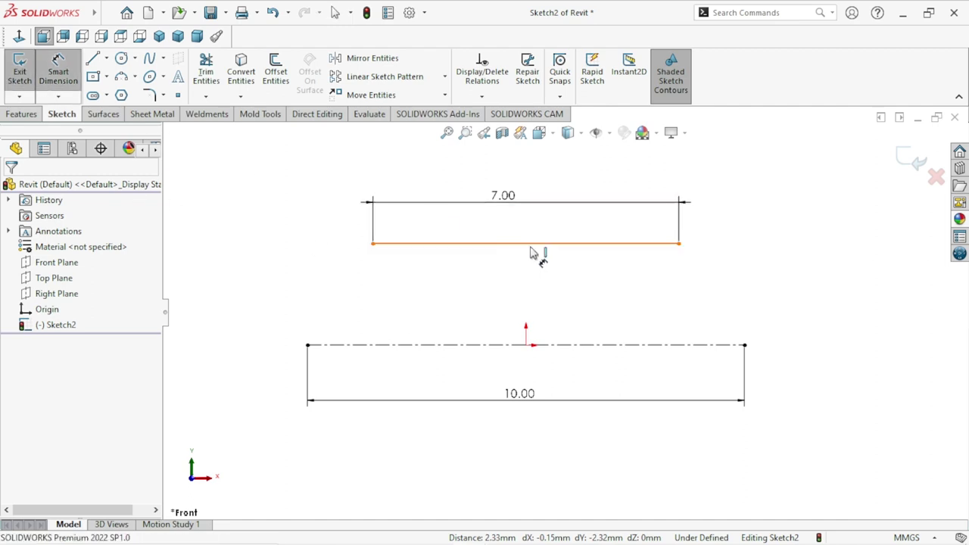
pyautogui.click(532, 244)
pyautogui.click(619, 345)
pyautogui.click(648, 376)
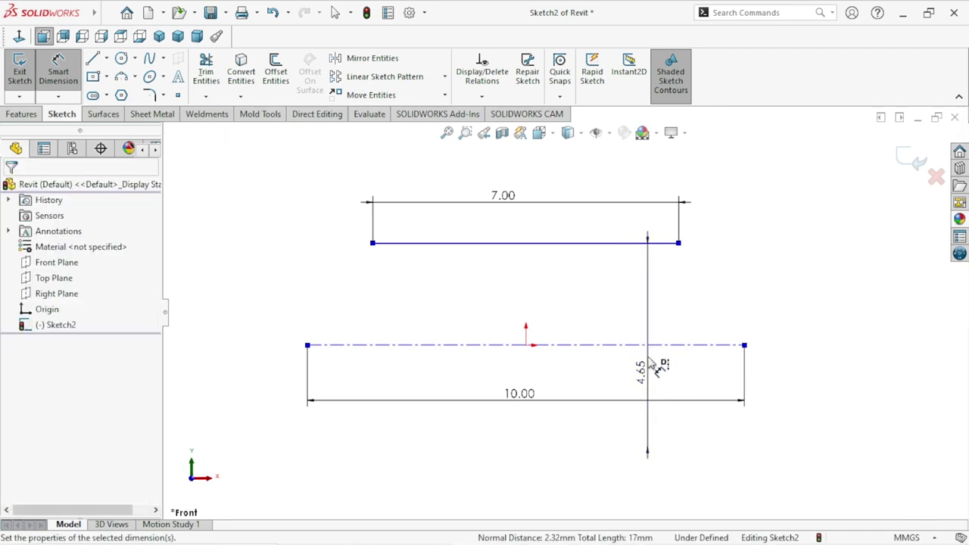
pyautogui.write('5')
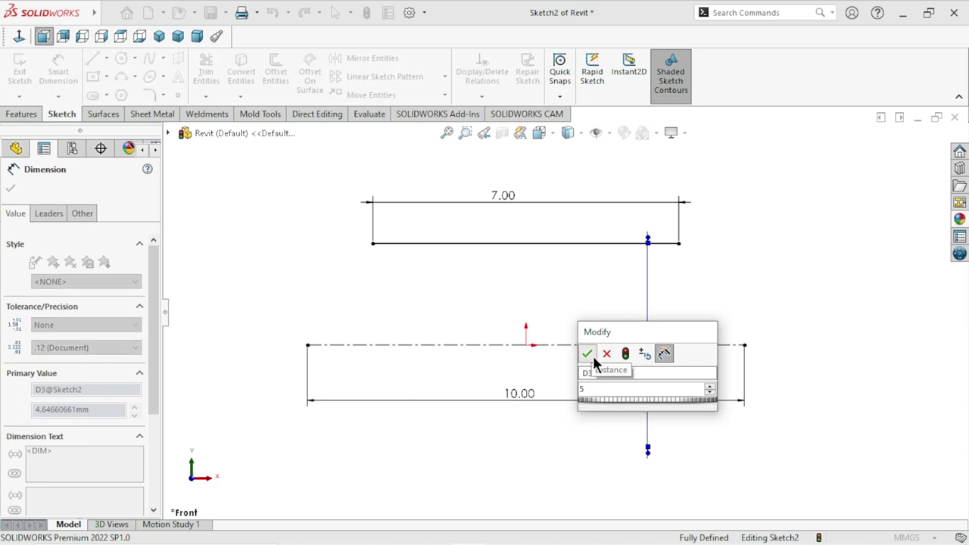
pyautogui.click(587, 354)
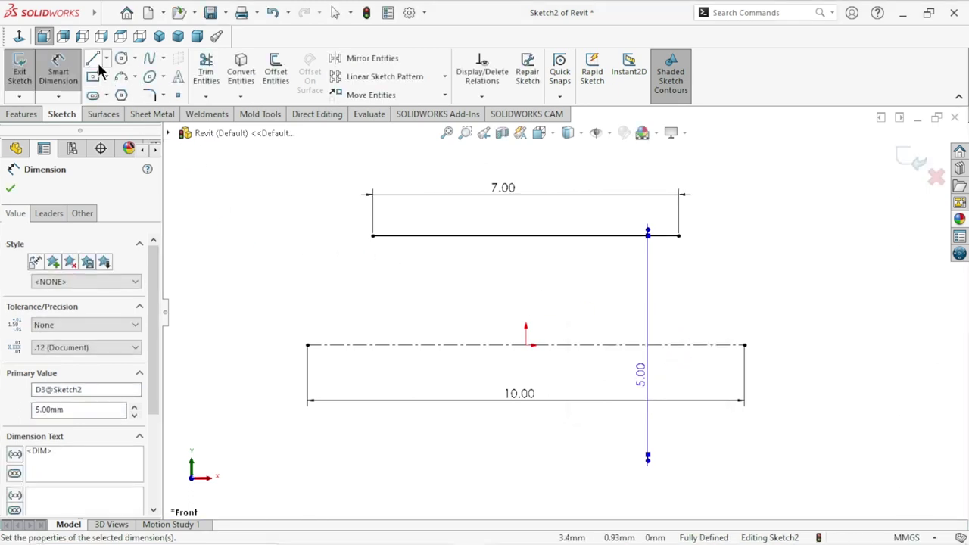
pyautogui.click(372, 236)
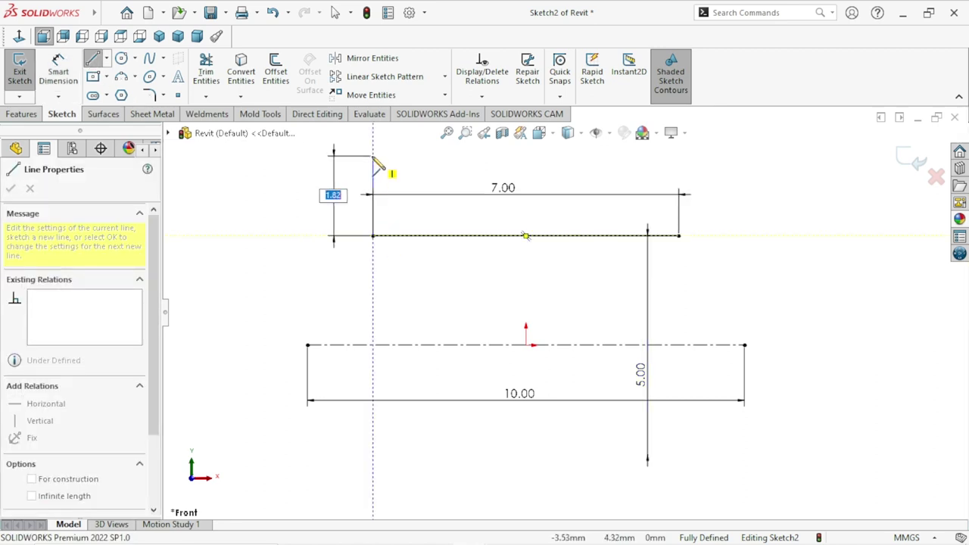
# Step: Draw a short vertical line up from the top line's left end and set its doubled distance to 9 mm
pyautogui.click(373, 157)
pyautogui.rightClick(336, 205)
pyautogui.click(338, 203)
pyautogui.press('f')
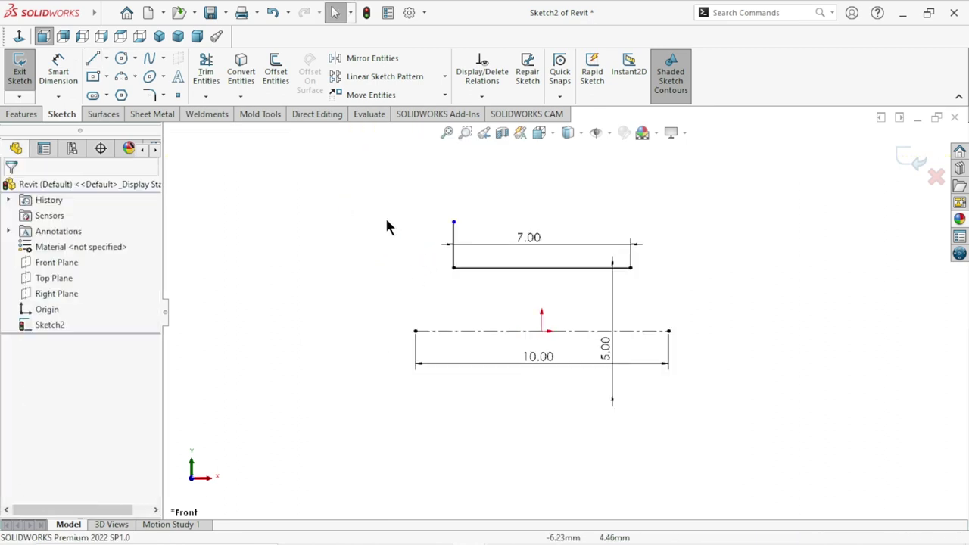
pyautogui.click(58, 70)
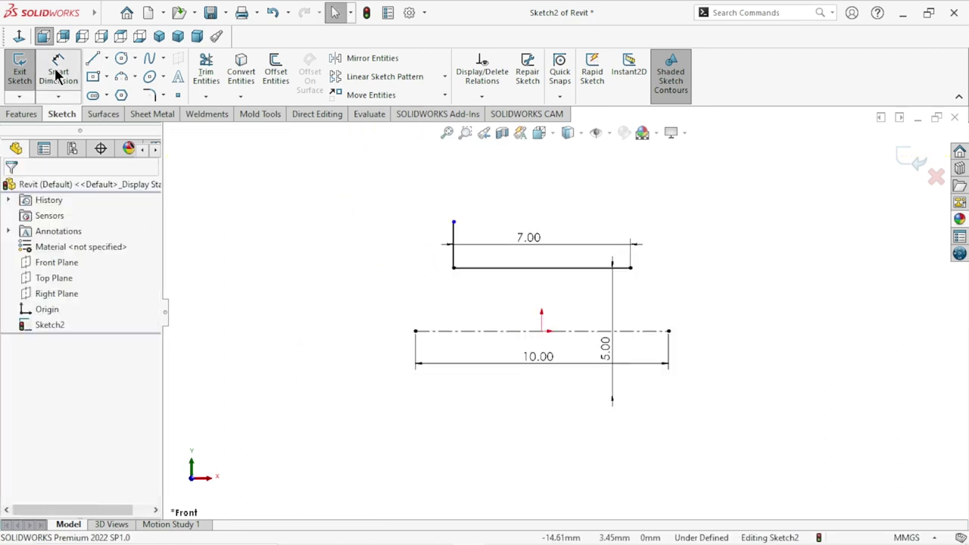
pyautogui.click(453, 222)
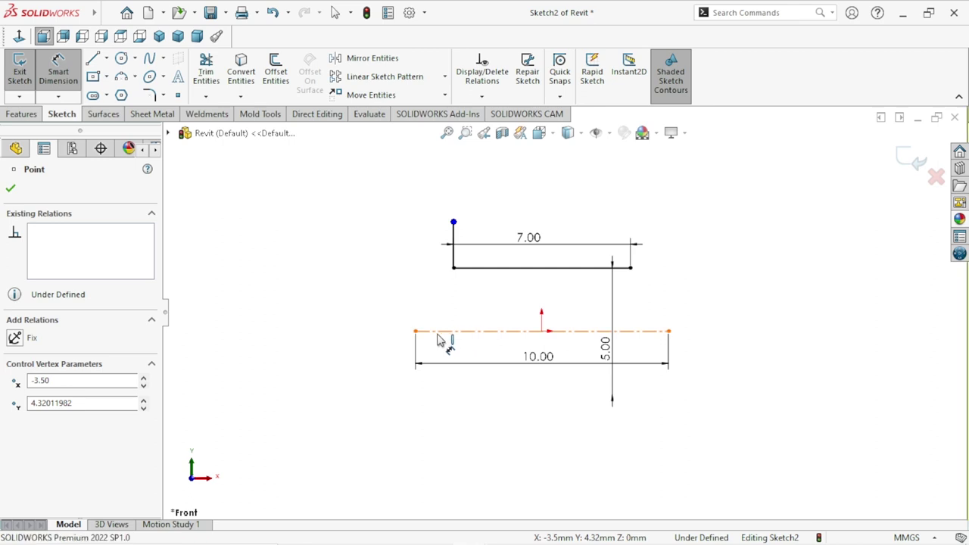
pyautogui.click(338, 328)
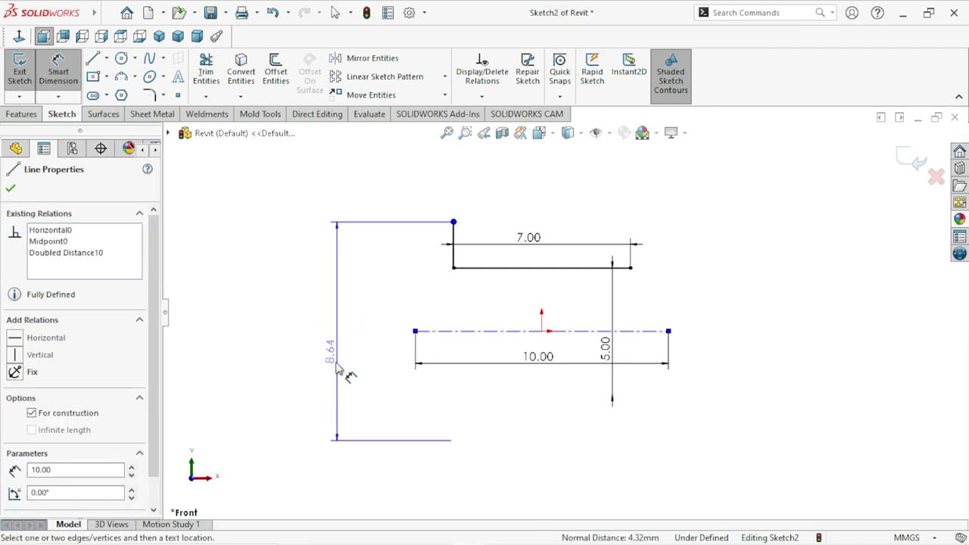
pyautogui.click(339, 395)
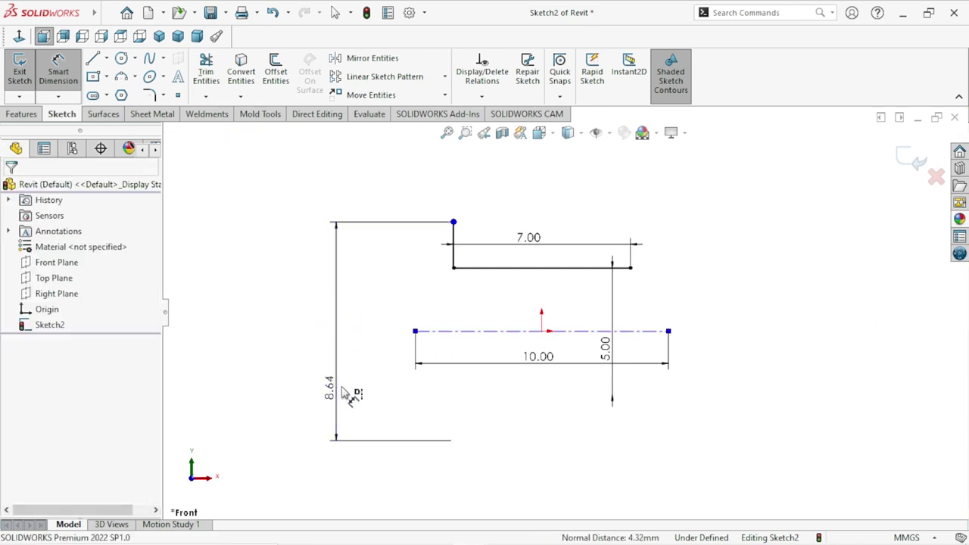
pyautogui.doubleClick(341, 394)
pyautogui.write('9')
pyautogui.click(274, 367)
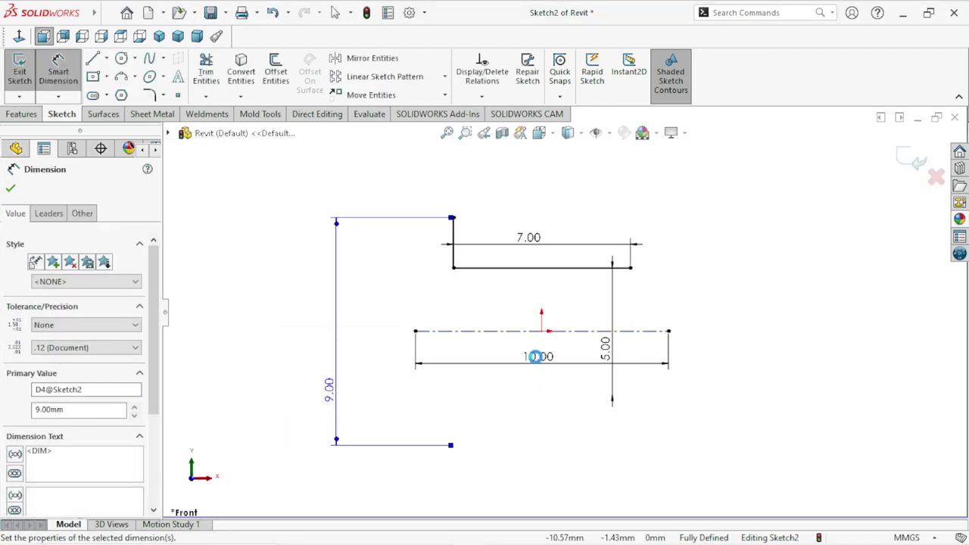
pyautogui.scroll(2, 537, 368)
pyautogui.scroll(-3, 558, 340)
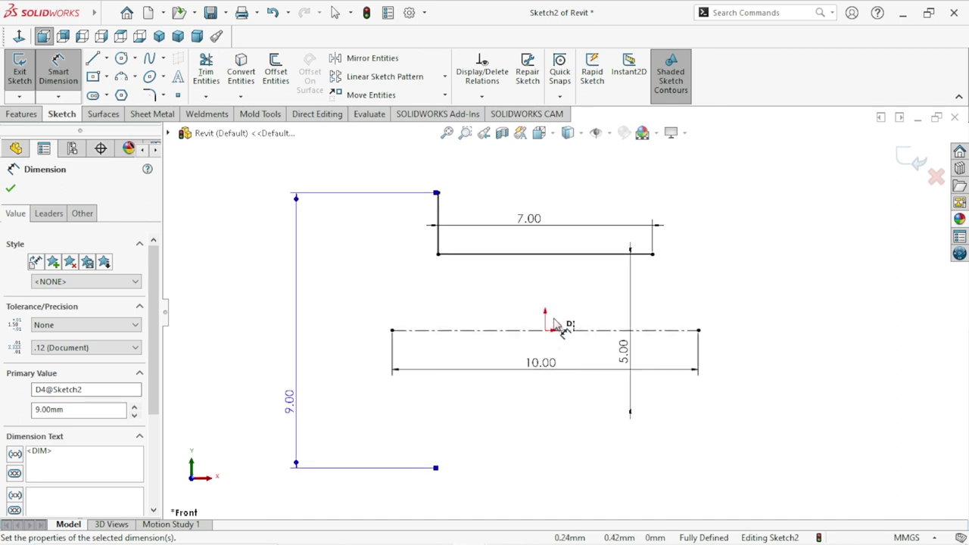
pyautogui.click(9, 190)
# Step: Draw a three-point arc ending on the centreline
pyautogui.press('a')
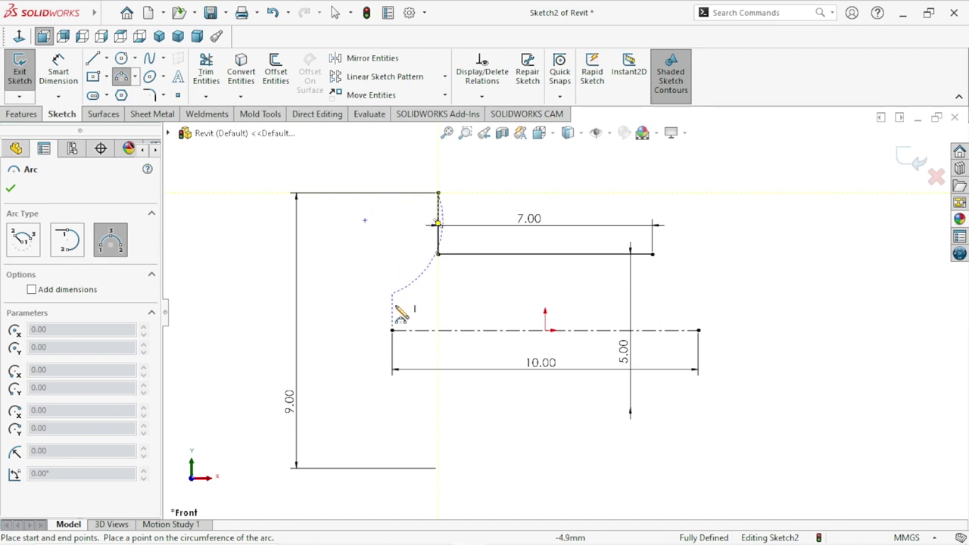
pyautogui.click(391, 331)
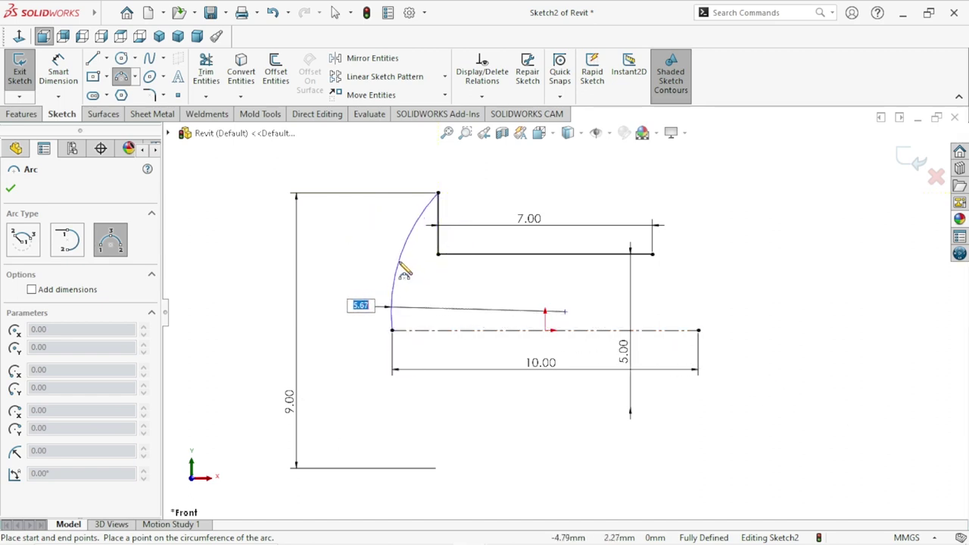
pyautogui.click(395, 266)
pyautogui.rightClick(382, 257)
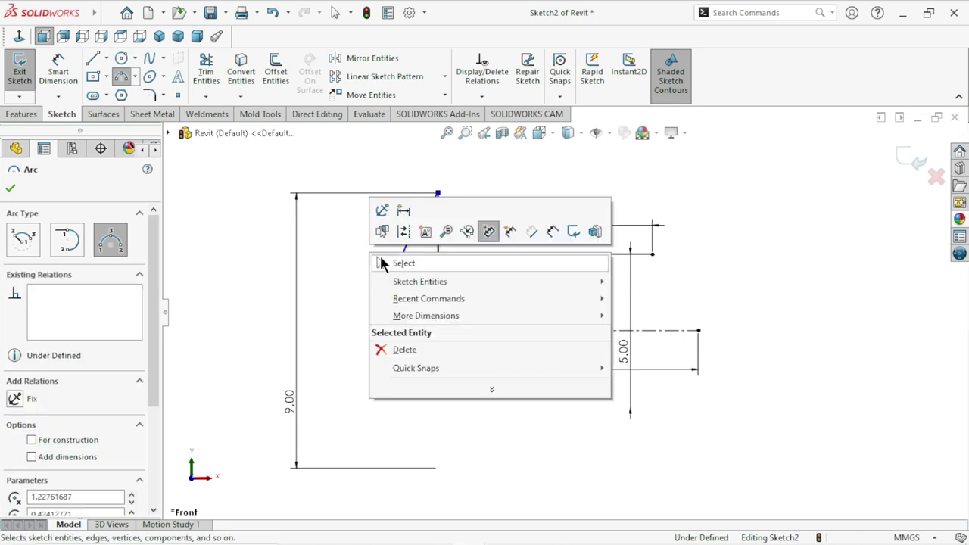
pyautogui.click(381, 261)
# Step: Dimension the arc's radius, correcting it from 6.24 to 8 mm
pyautogui.click(59, 72)
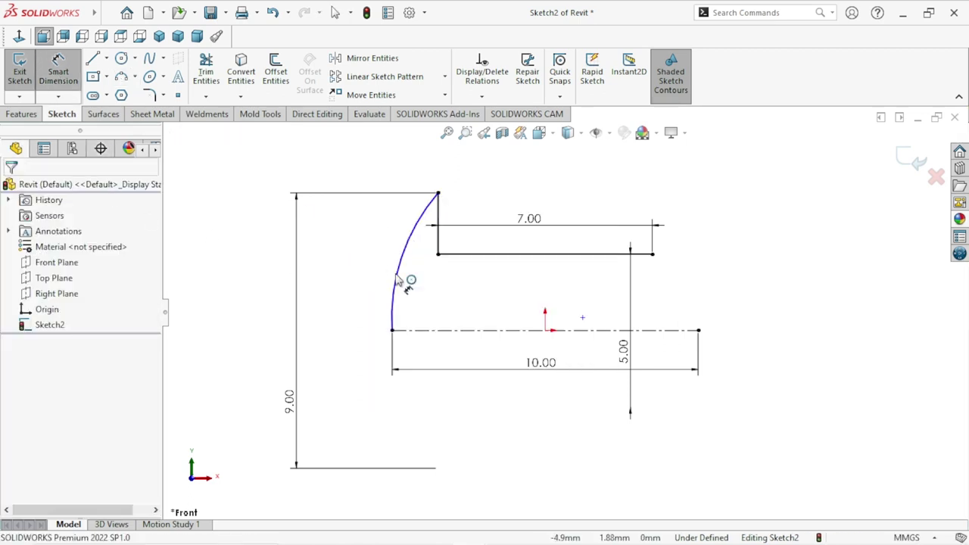
pyautogui.click(344, 261)
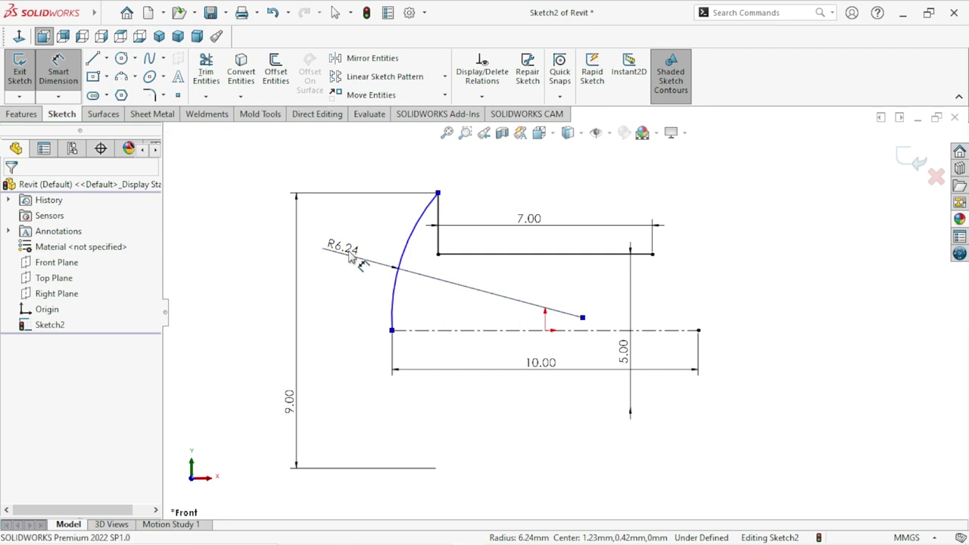
pyautogui.click(349, 256)
pyautogui.write('6.24204263mm')
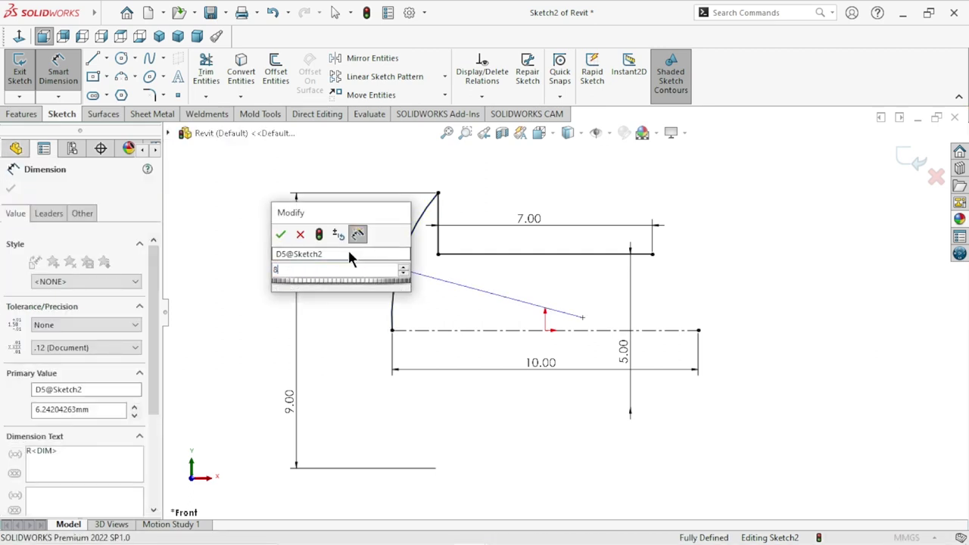
pyautogui.press('Return')
pyautogui.doubleClick(342, 247)
pyautogui.write('8')
pyautogui.press('Return')
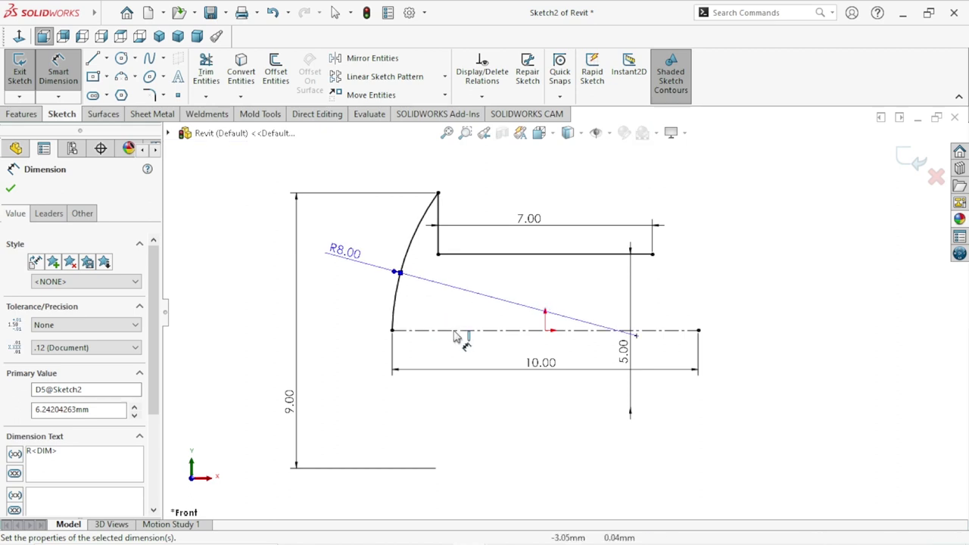
pyautogui.scroll(2, 504, 326)
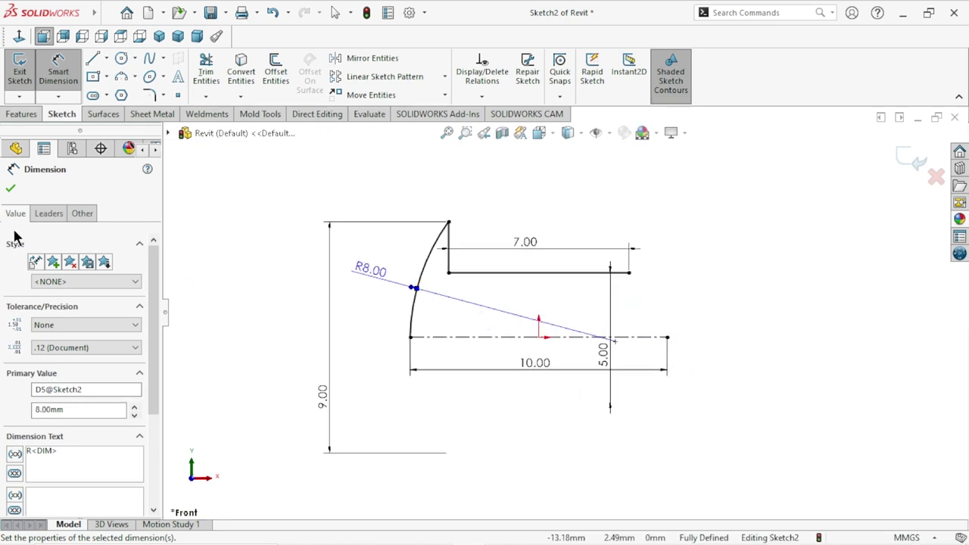
pyautogui.click(9, 190)
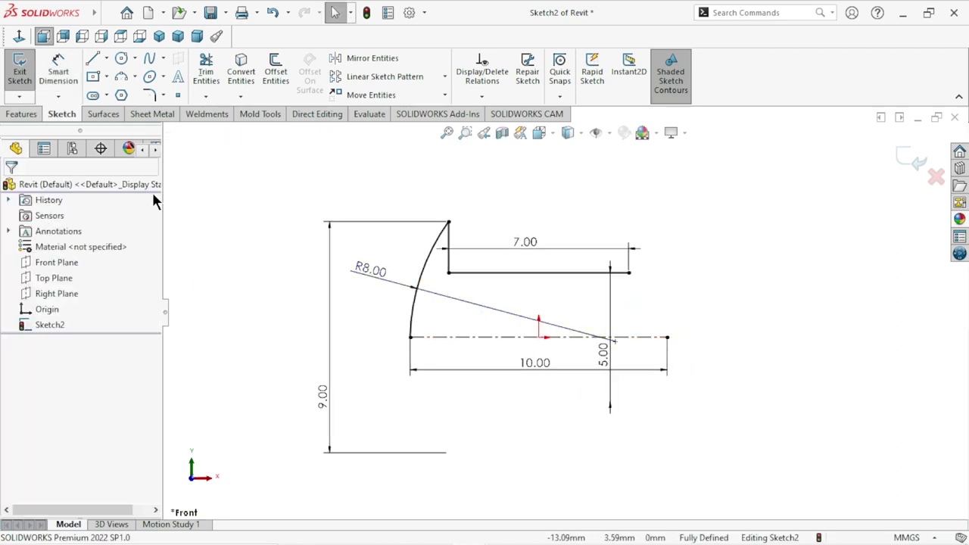
pyautogui.click(106, 58)
pyautogui.click(538, 337)
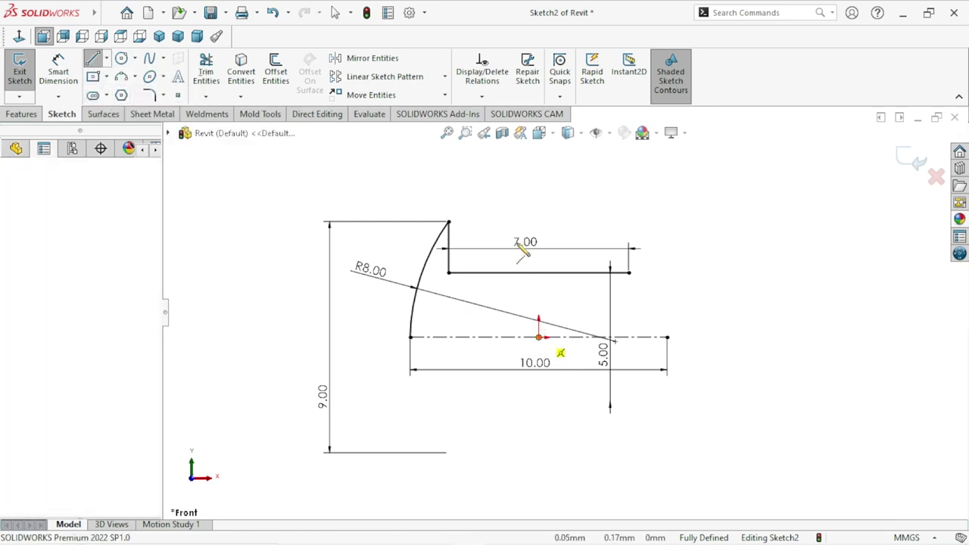
# Step: Finish the vertical centreline running up from the origin
pyautogui.click(538, 170)
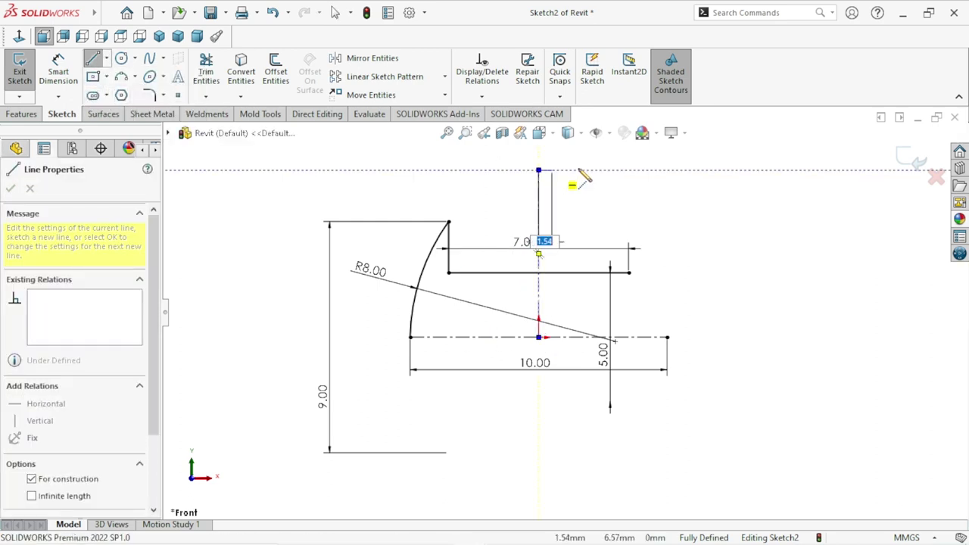
pyautogui.rightClick(596, 171)
pyautogui.click(611, 192)
pyautogui.press('Escape')
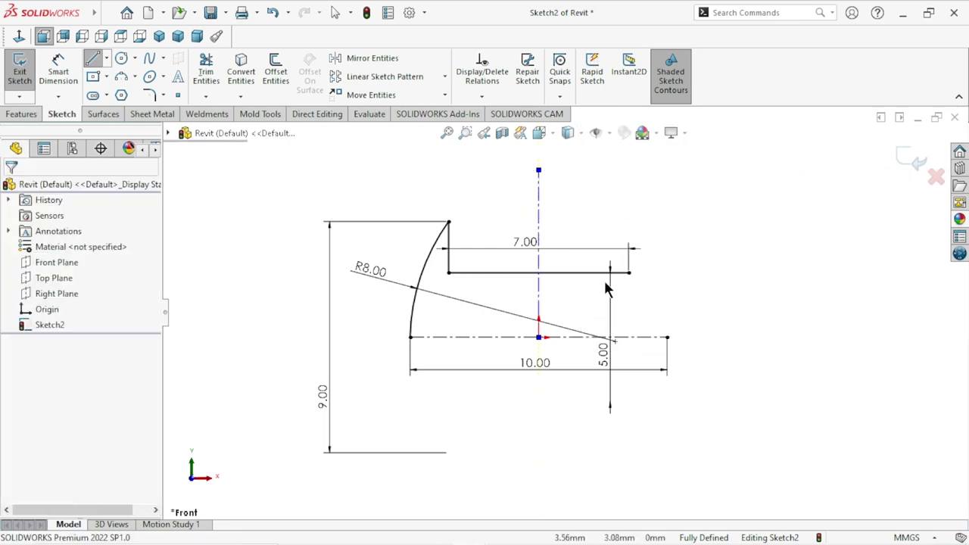
pyautogui.scroll(3, 599, 277)
pyautogui.scroll(-3, 610, 293)
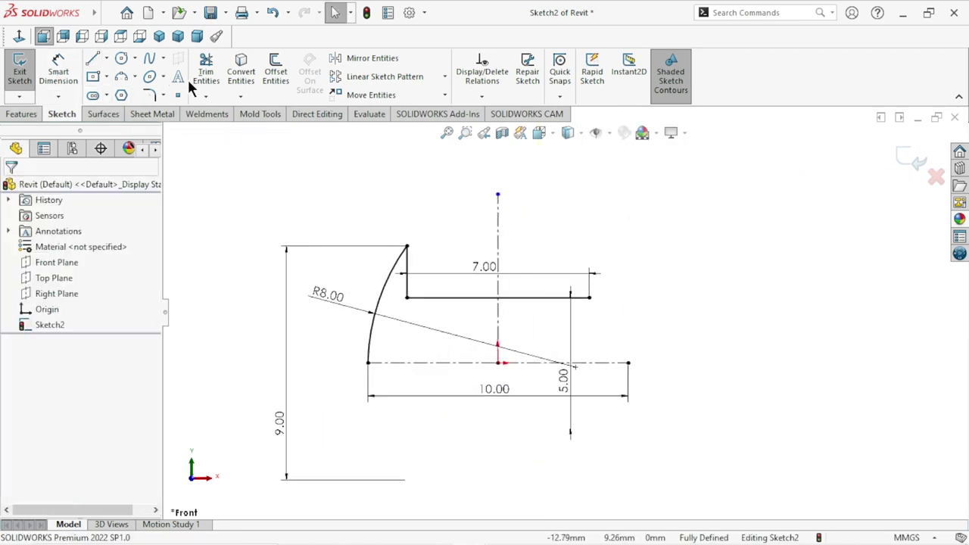
# Step: Mirror the short vertical line and the arc about the vertical centreline
pyautogui.click(350, 57)
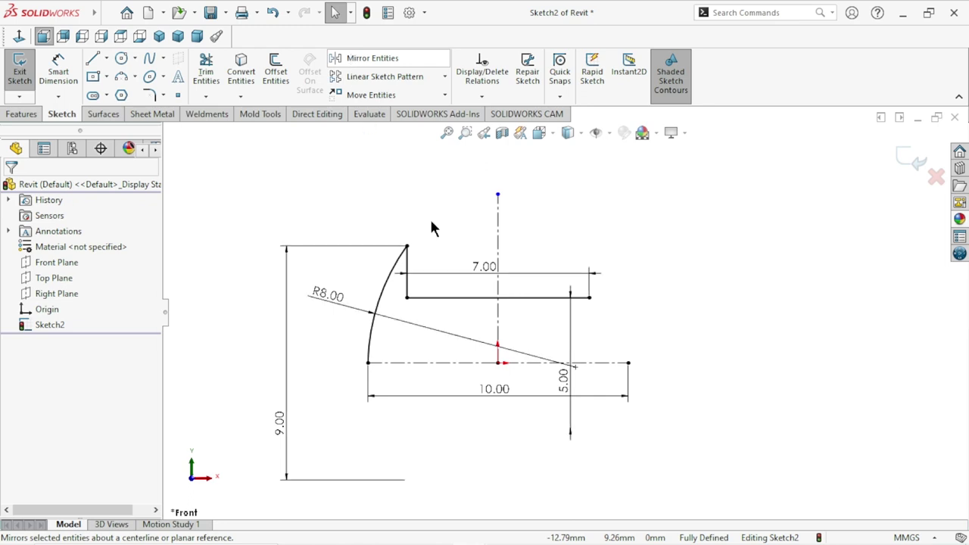
pyautogui.click(408, 289)
pyautogui.click(386, 288)
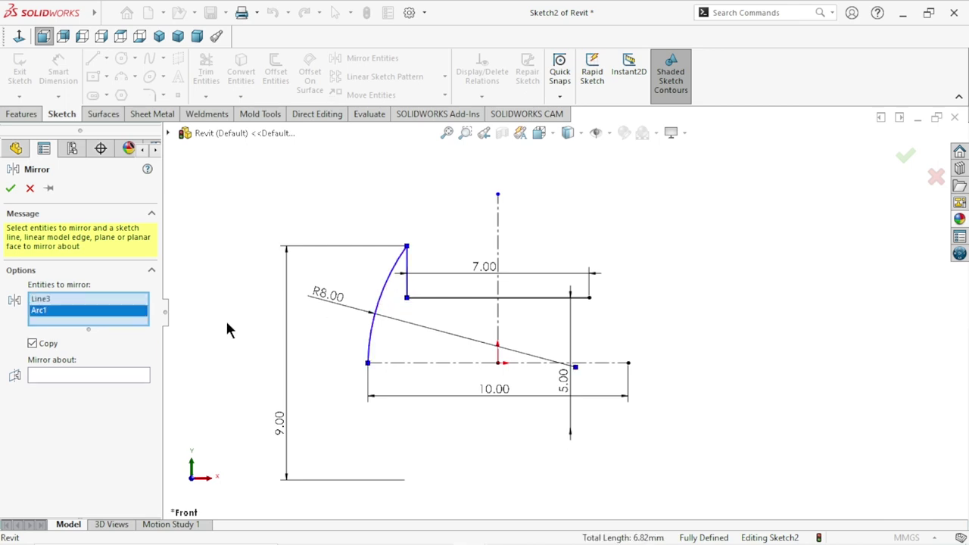
pyautogui.click(75, 378)
pyautogui.click(497, 325)
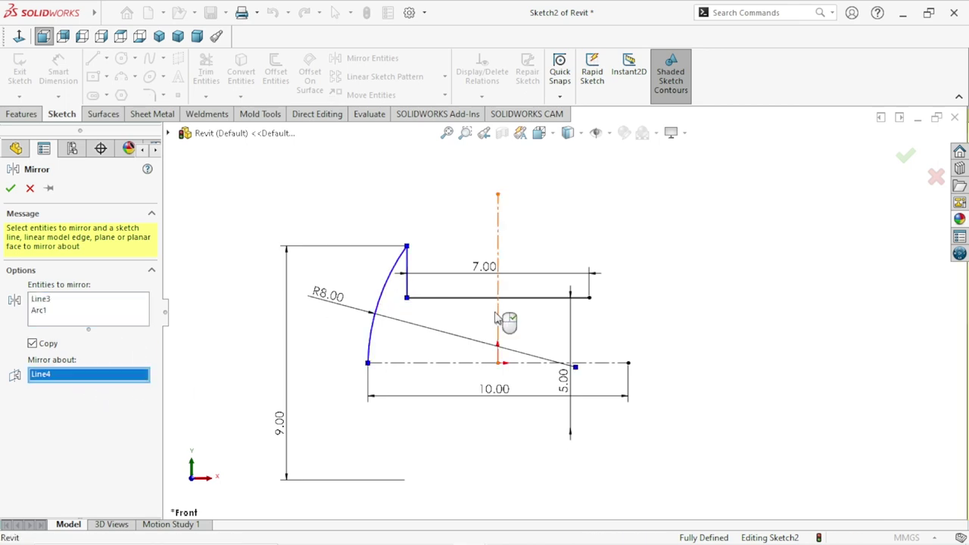
pyautogui.click(10, 188)
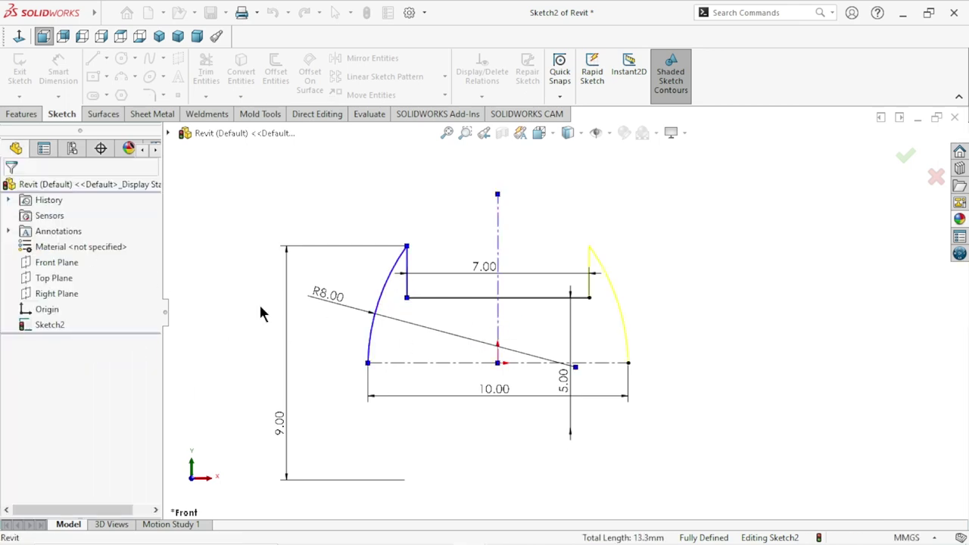
# Step: Fit the sketch to the view and launch Revolved Boss/Base from the Features tab
pyautogui.hotkey('shift', 'z')
pyautogui.scroll(-2, 503, 354)
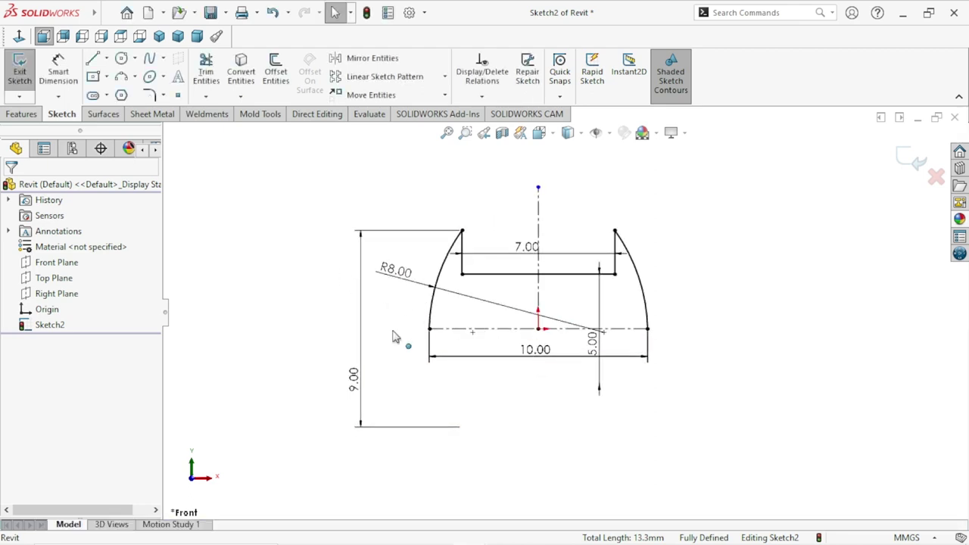
pyautogui.click(30, 113)
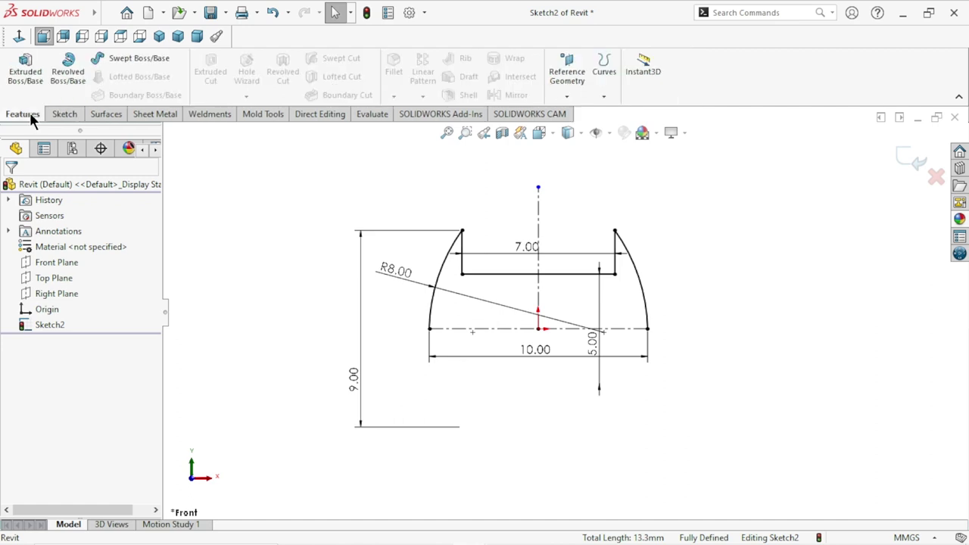
pyautogui.click(69, 79)
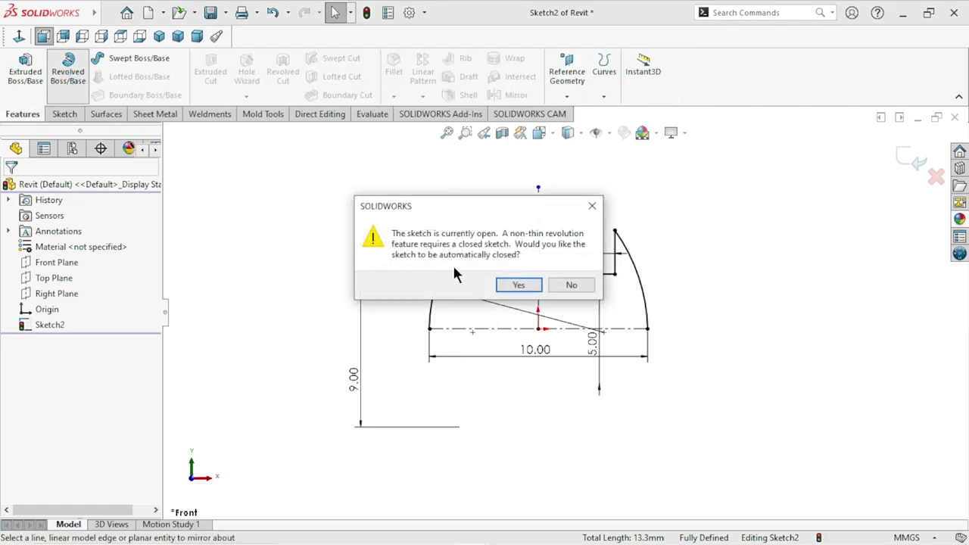
# Step: Delete the vertical centreline and revolve Sketch2 360° about the horizontal centreline as Revolve2
pyautogui.click(571, 285)
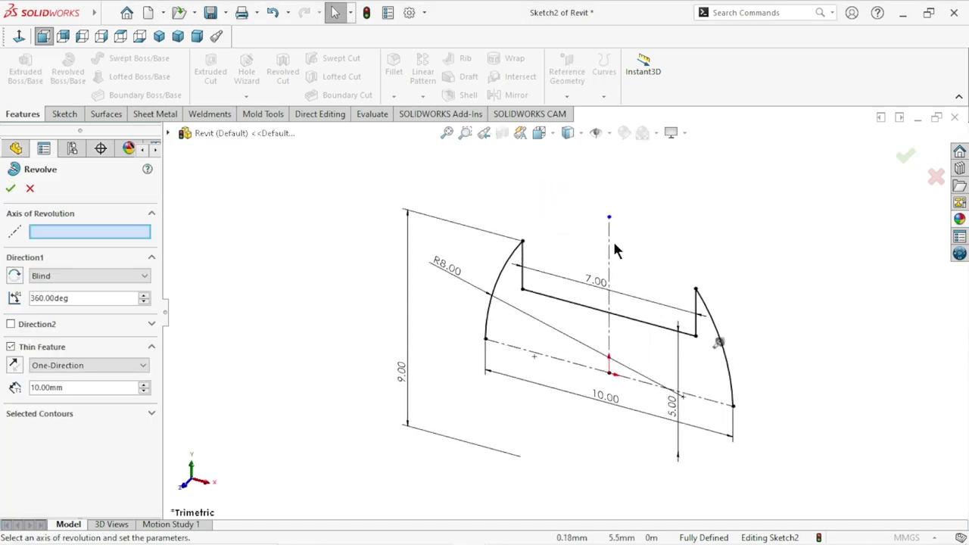
pyautogui.click(30, 188)
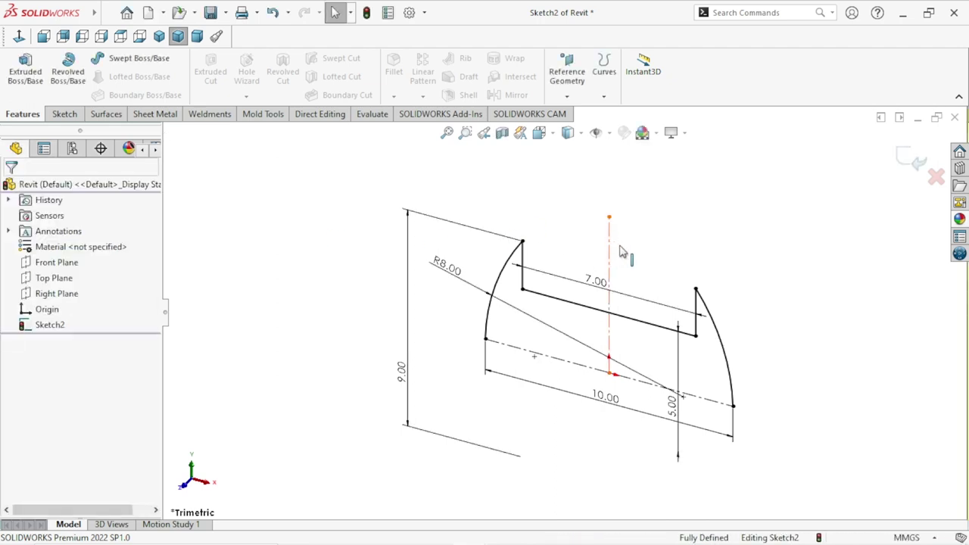
pyautogui.click(608, 272)
pyautogui.press('Delete')
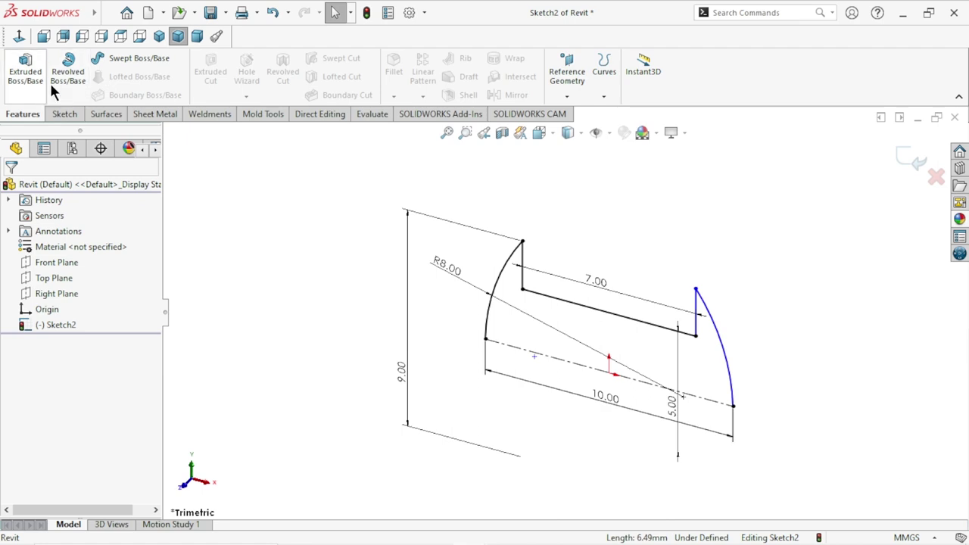
pyautogui.click(519, 283)
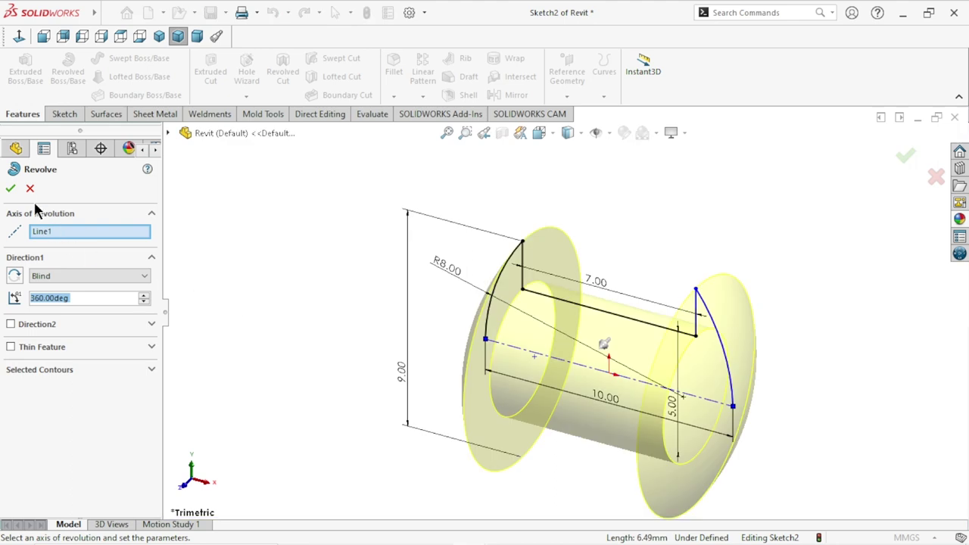
pyautogui.click(11, 189)
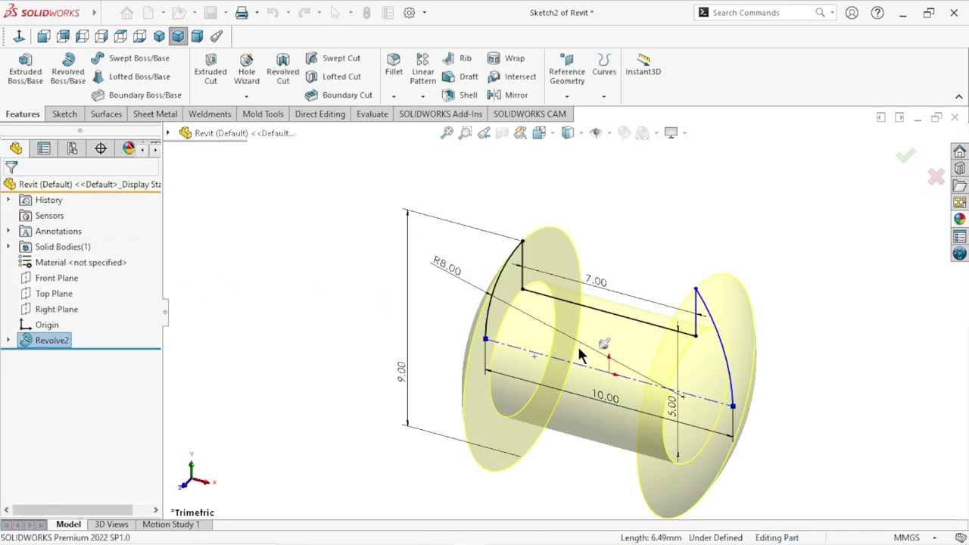
# Step: Orbit the finished spool, then show it in isometric view and zoom to fit
pyautogui.scroll(3, 644, 375)
pyautogui.scroll(-3, 663, 365)
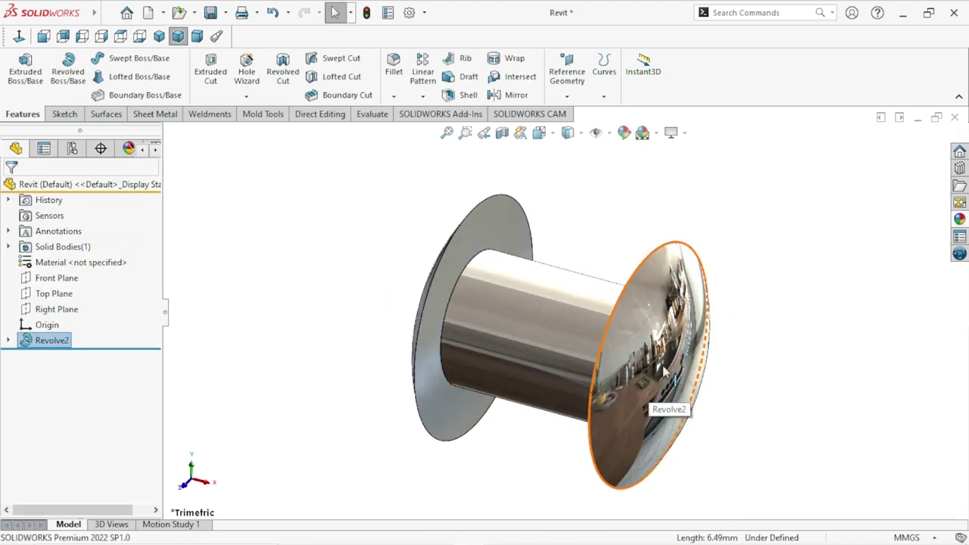
pyautogui.moveTo(670, 395)
pyautogui.mouseDown(button='middle')
pyautogui.moveTo(681, 340)
pyautogui.moveTo(740, 314)
pyautogui.moveTo(710, 374)
pyautogui.moveTo(698, 331)
pyautogui.moveTo(708, 404)
pyautogui.moveTo(779, 325)
pyautogui.moveTo(674, 281)
pyautogui.moveTo(615, 308)
pyautogui.mouseUp(button='middle')
pyautogui.moveTo(514, 320)
pyautogui.mouseDown(button='middle')
pyautogui.moveTo(629, 316)
pyautogui.moveTo(692, 370)
pyautogui.moveTo(747, 336)
pyautogui.moveTo(822, 323)
pyautogui.moveTo(852, 364)
pyautogui.moveTo(787, 363)
pyautogui.moveTo(680, 306)
pyautogui.moveTo(720, 391)
pyautogui.mouseUp(button='middle')
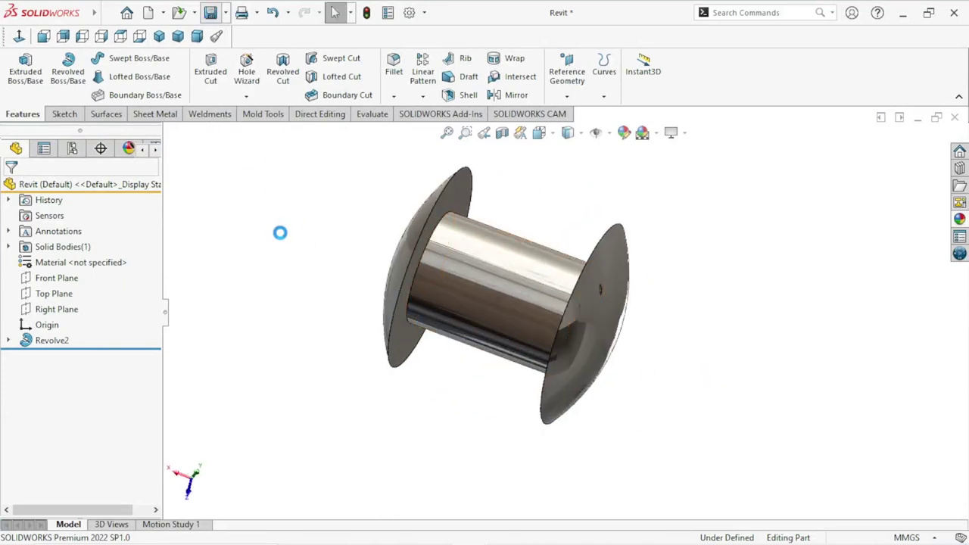
pyautogui.click(158, 37)
pyautogui.scroll(-3, 432, 229)
pyautogui.scroll(1, 432, 228)
pyautogui.scroll(-2, 434, 237)
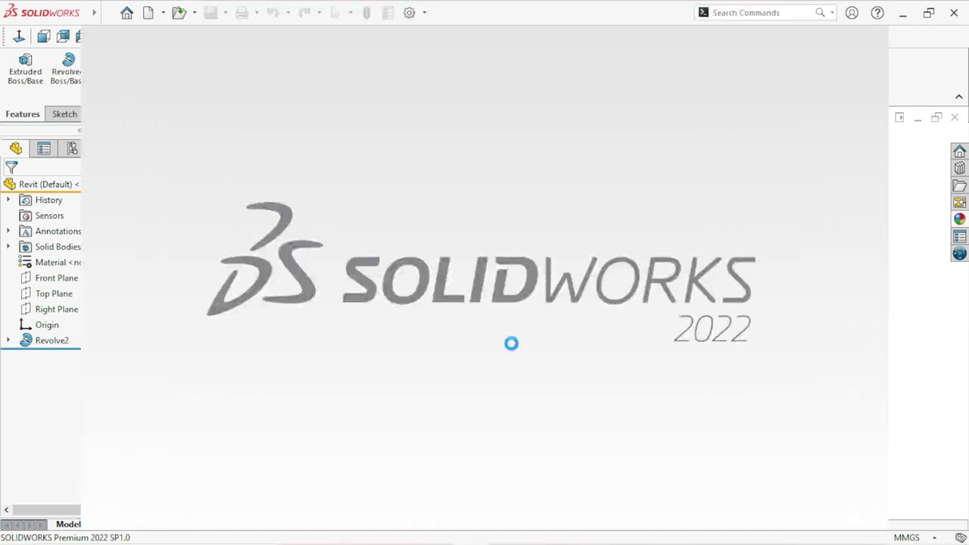
# Step: Create a new assembly and load the Welding helmet part into it
pyautogui.click(151, 12)
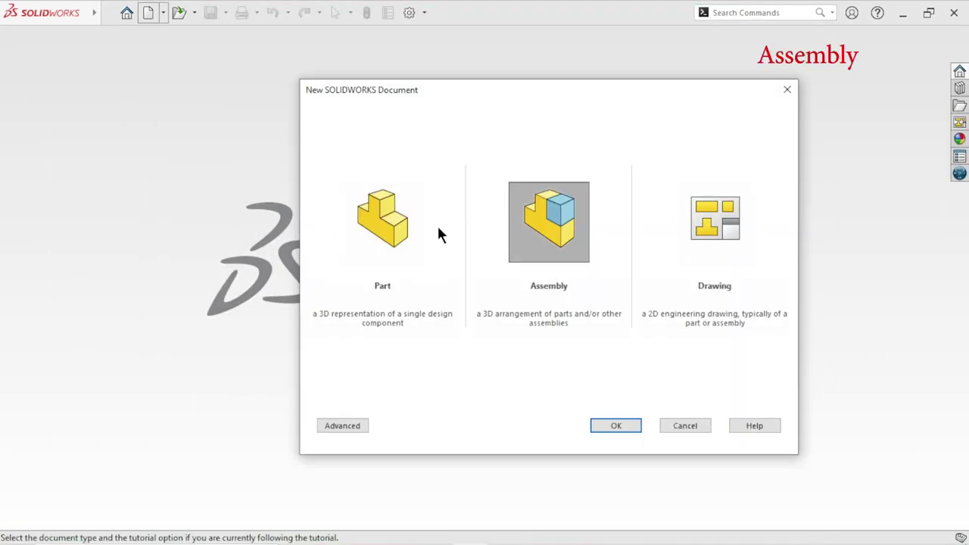
pyautogui.click(614, 427)
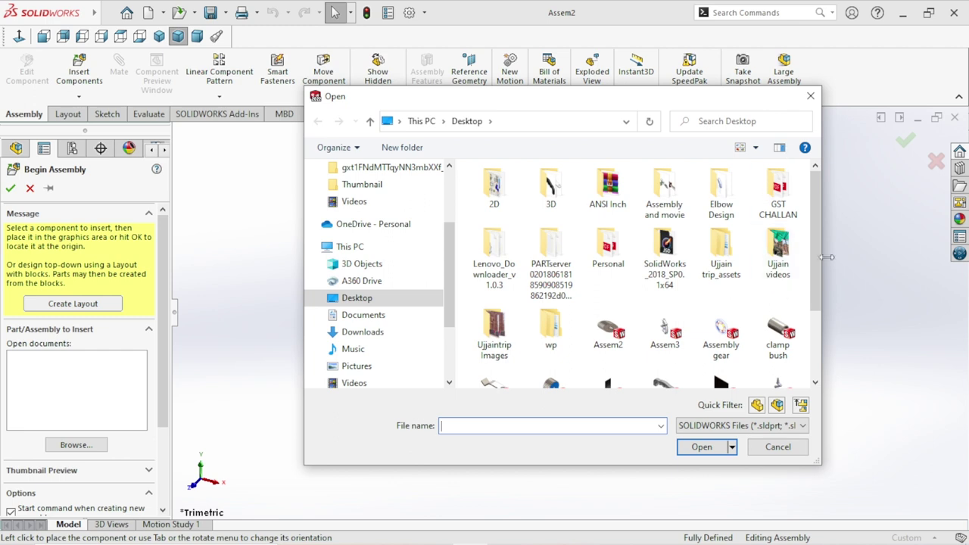
pyautogui.moveTo(816, 283); pyautogui.dragTo(817, 357)
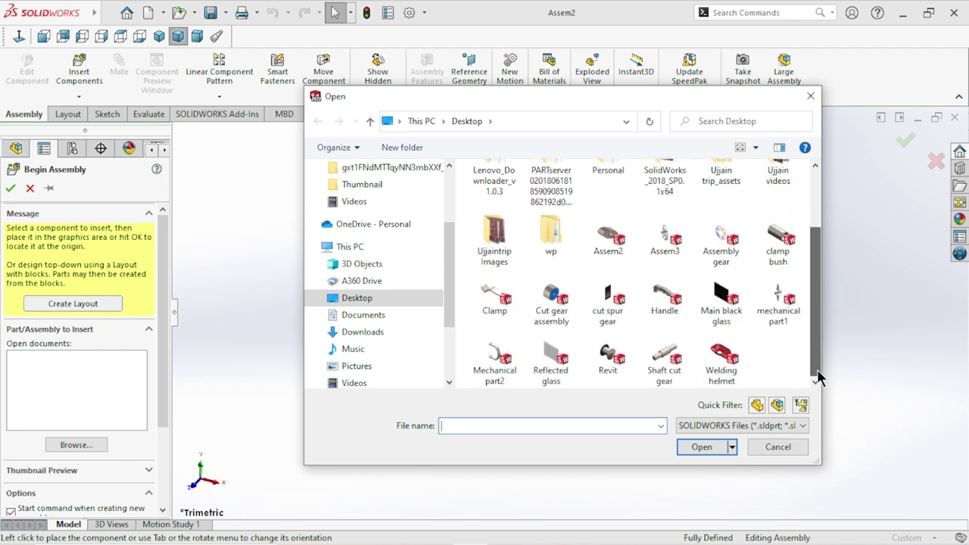
pyautogui.click(731, 367)
pyautogui.click(703, 447)
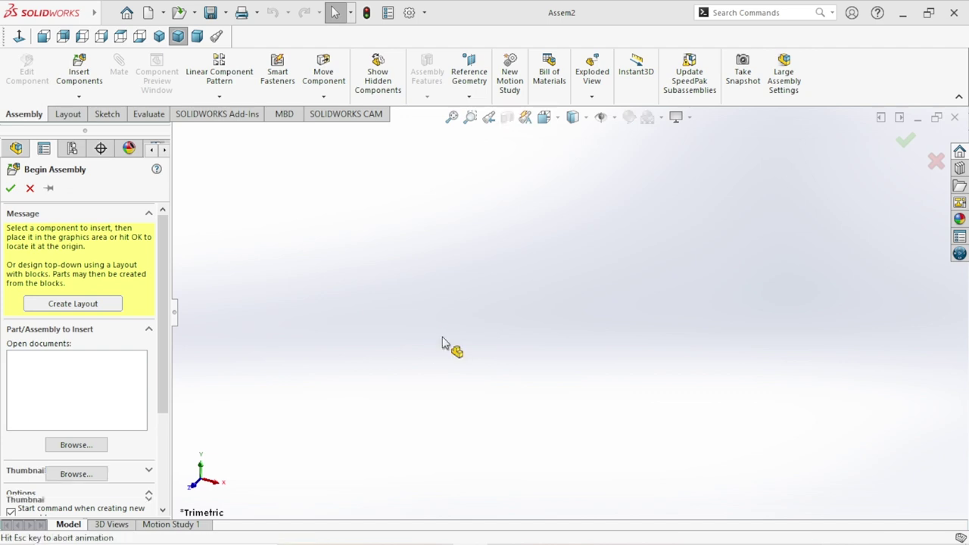
pyautogui.click(614, 118)
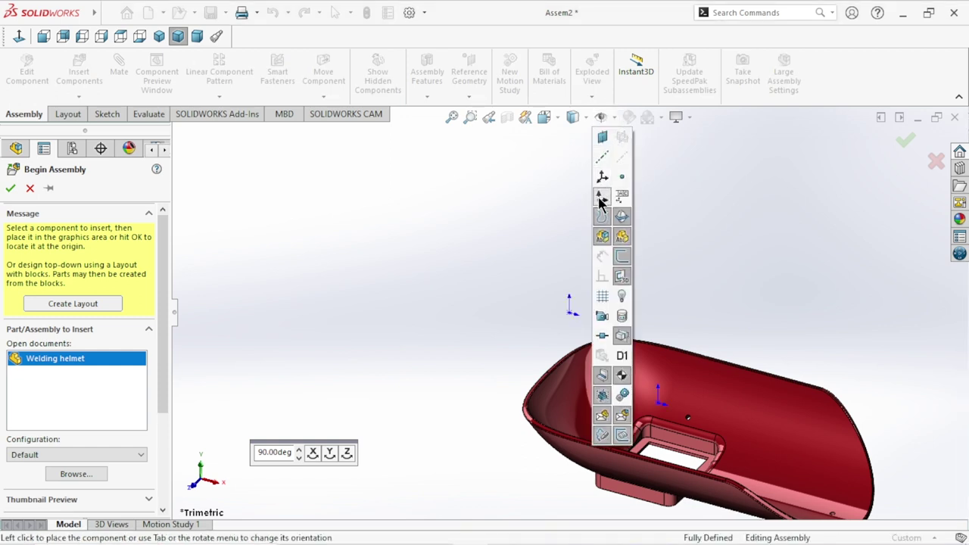
# Step: Show origins and place Welding helmet at the assembly origin
pyautogui.click(601, 198)
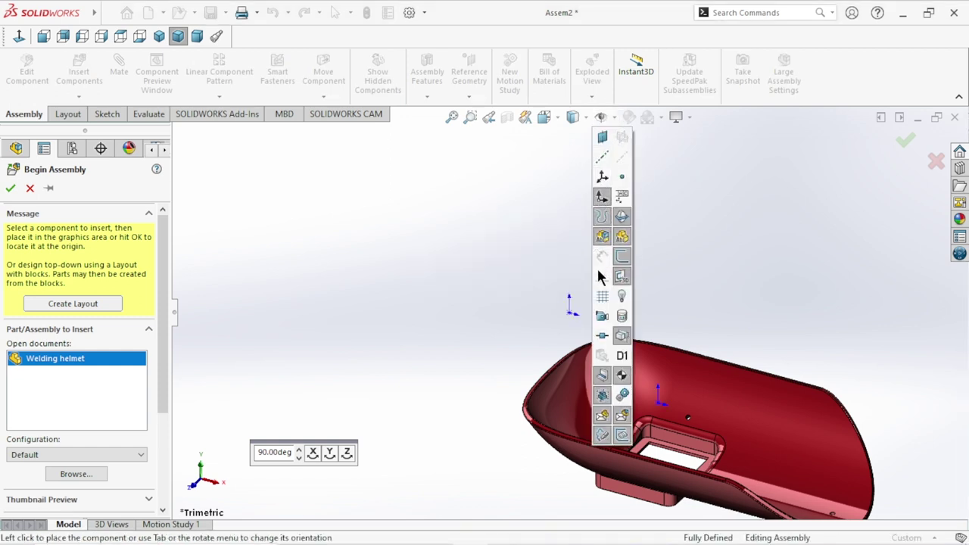
pyautogui.click(621, 119)
pyautogui.click(571, 319)
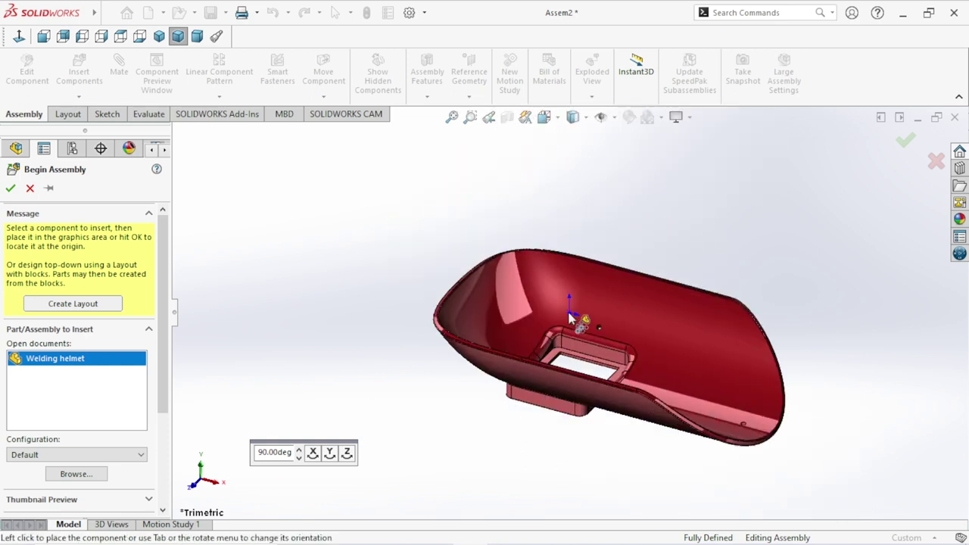
pyautogui.click(568, 311)
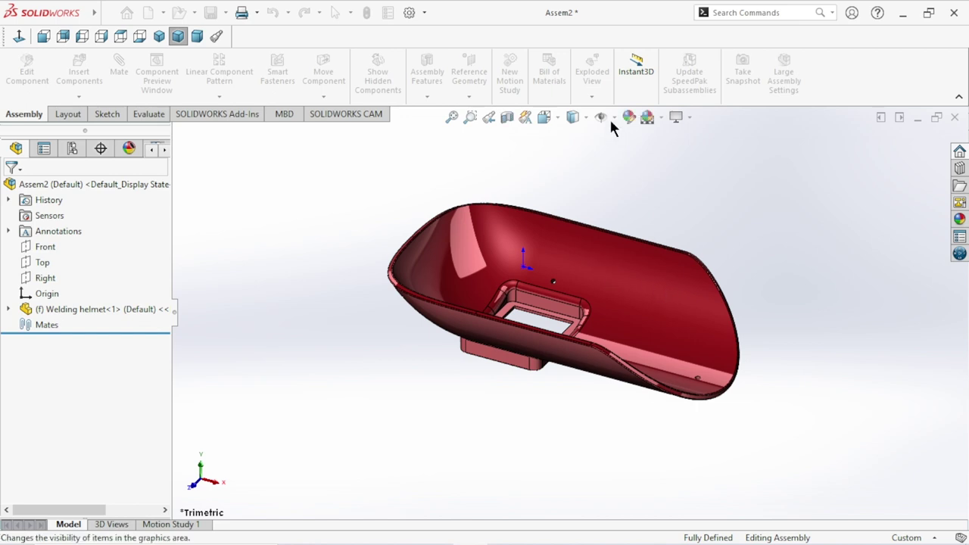
# Step: Apply the Plain White scene and orbit the helmet to another angle
pyautogui.click(613, 118)
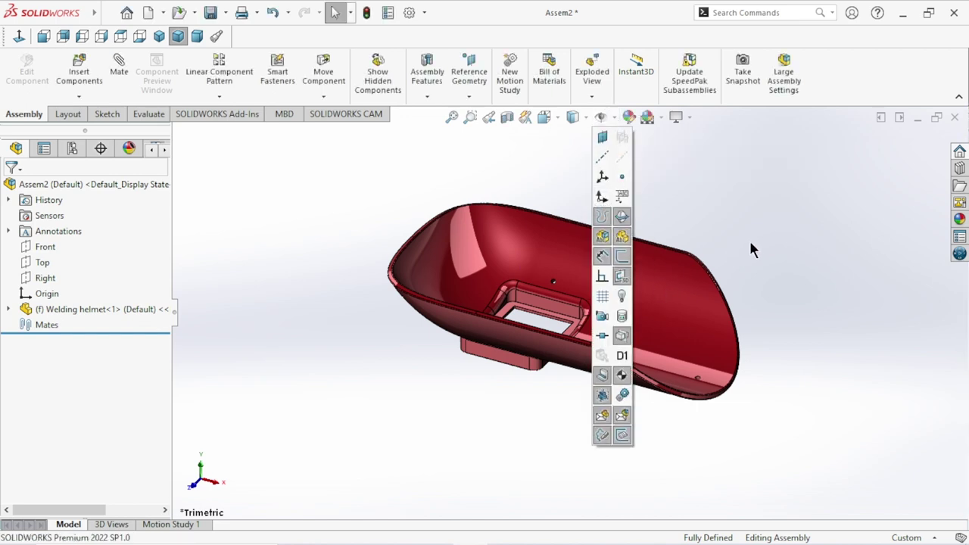
pyautogui.click(616, 116)
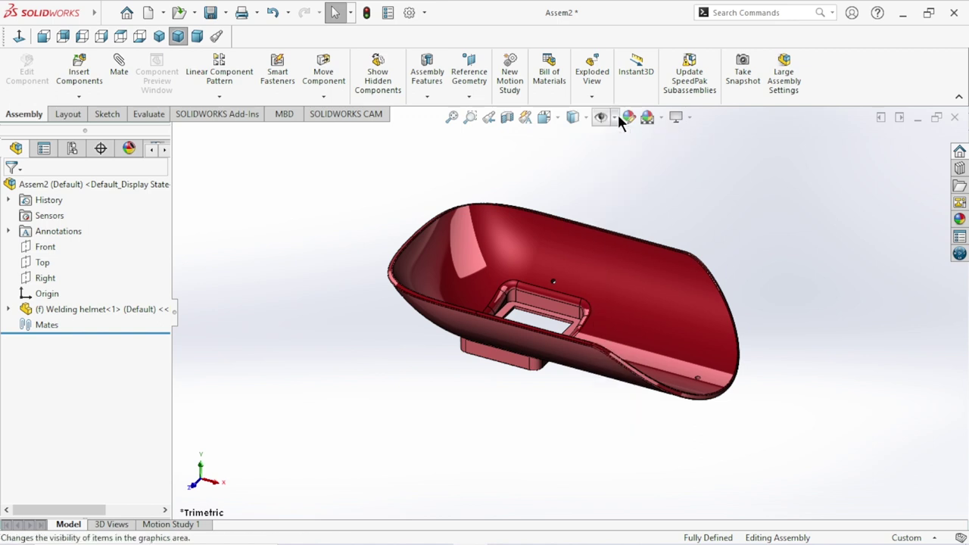
pyautogui.moveTo(713, 230); pyautogui.dragTo(644, 146, button='middle')
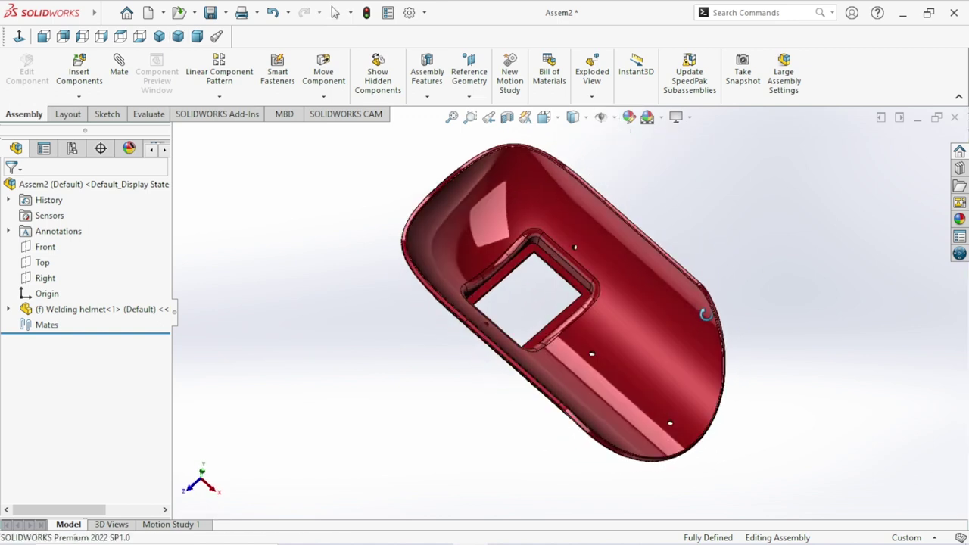
pyautogui.click(662, 119)
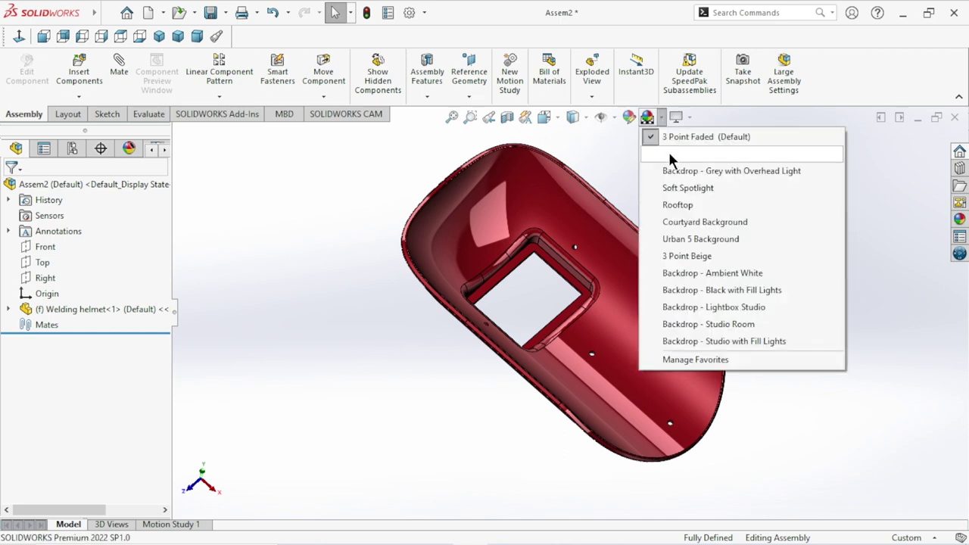
pyautogui.click(669, 156)
pyautogui.moveTo(676, 312)
pyautogui.mouseDown(button='middle')
pyautogui.moveTo(739, 318)
pyautogui.moveTo(761, 361)
pyautogui.mouseUp(button='middle')
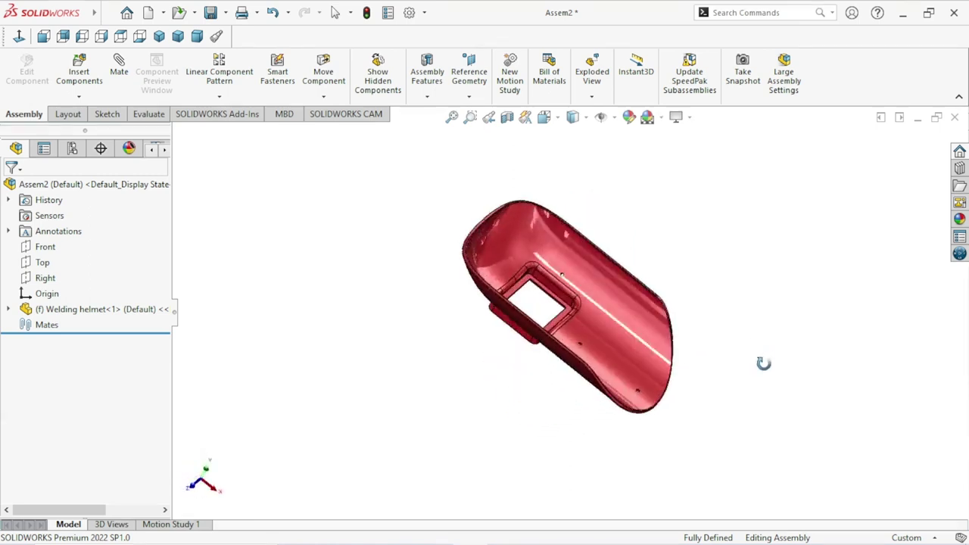
pyautogui.click(76, 73)
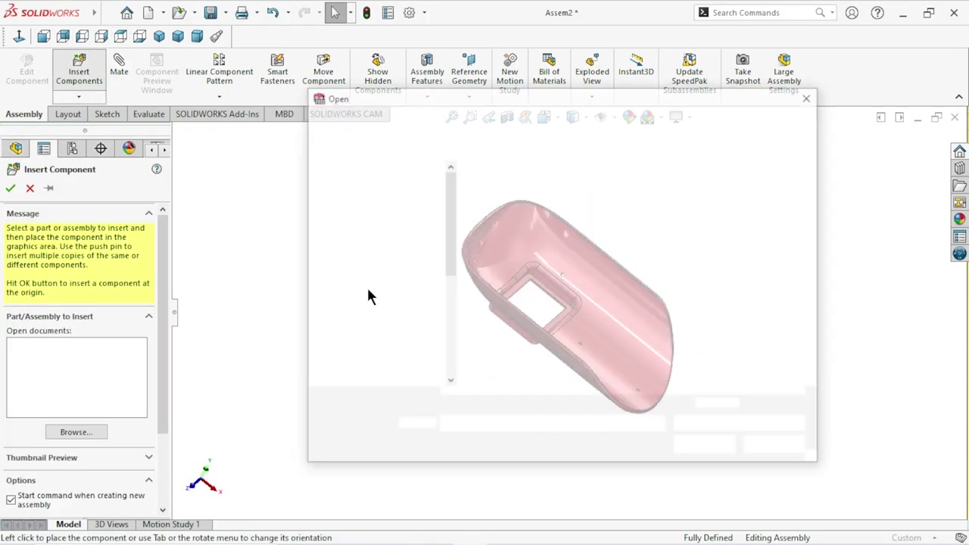
# Step: Insert the Handle part into the assembly beside the helmet
pyautogui.moveTo(816, 276); pyautogui.dragTo(815, 318)
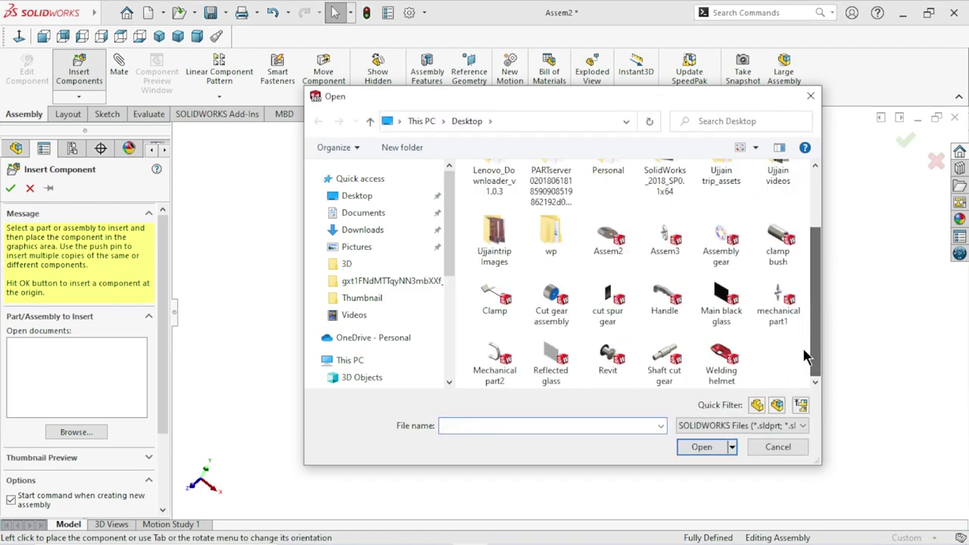
pyautogui.click(666, 307)
pyautogui.click(697, 446)
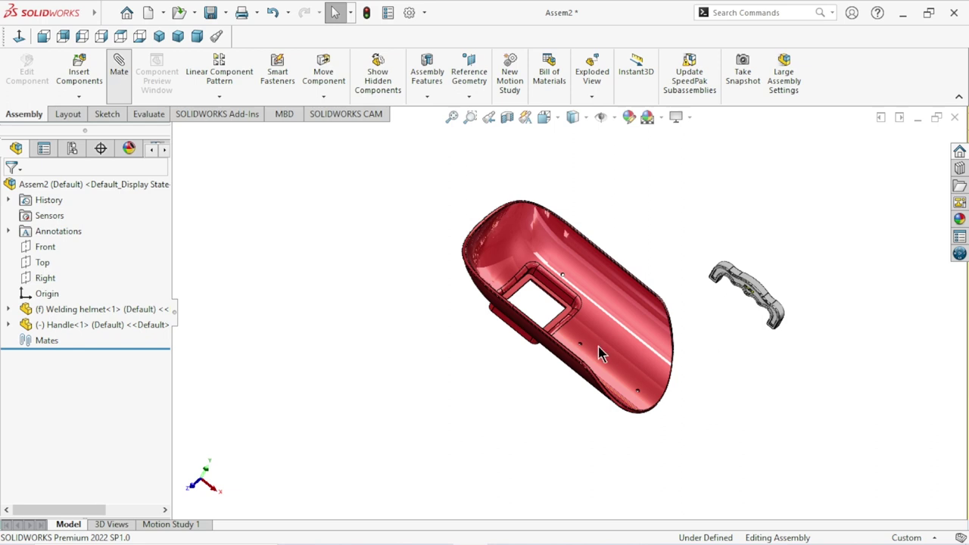
# Step: Add a Concentric mate between the helmet's hole and the handle's tapped-hole edge
pyautogui.scroll(-2, 598, 346)
pyautogui.scroll(-3, 598, 348)
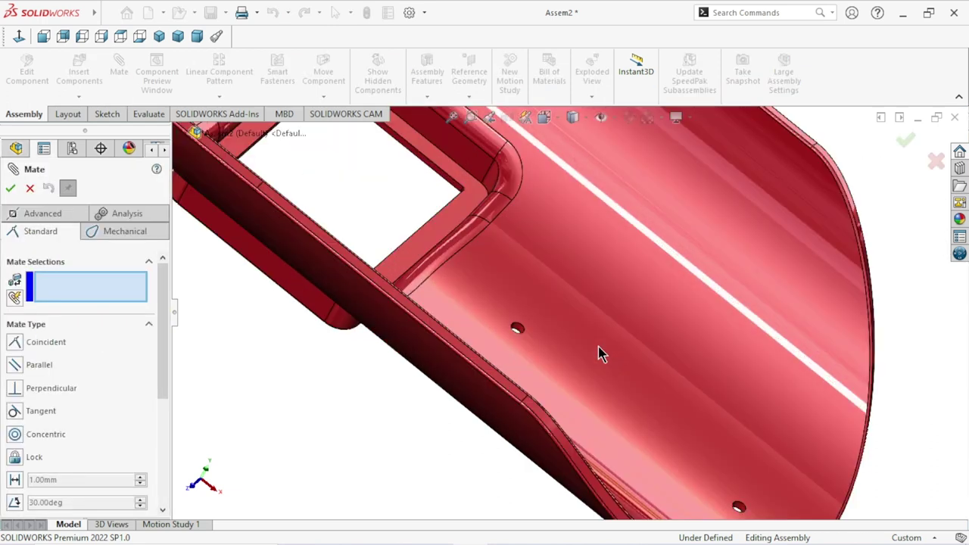
pyautogui.scroll(-3, 538, 356)
pyautogui.scroll(-2, 504, 251)
pyautogui.click(508, 254)
pyautogui.scroll(5, 666, 318)
pyautogui.scroll(2, 692, 310)
pyautogui.moveTo(696, 308); pyautogui.dragTo(564, 316, button='middle')
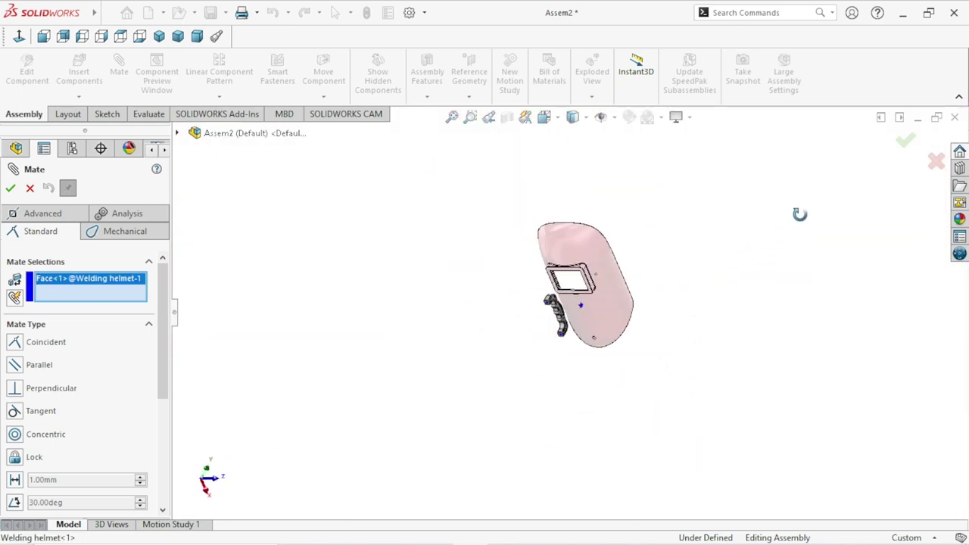
pyautogui.scroll(-3, 563, 317)
pyautogui.scroll(-3, 575, 340)
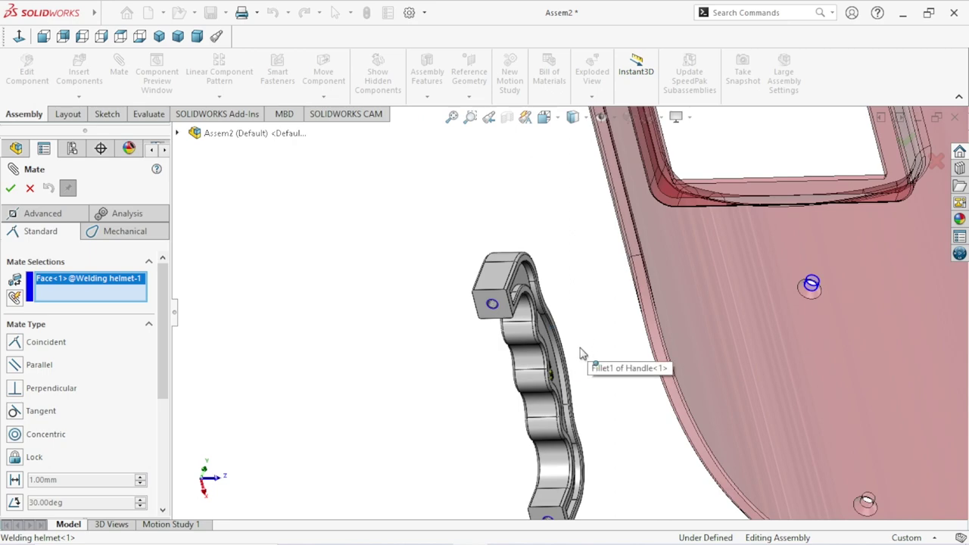
pyautogui.scroll(-3, 529, 318)
pyautogui.scroll(-3, 512, 304)
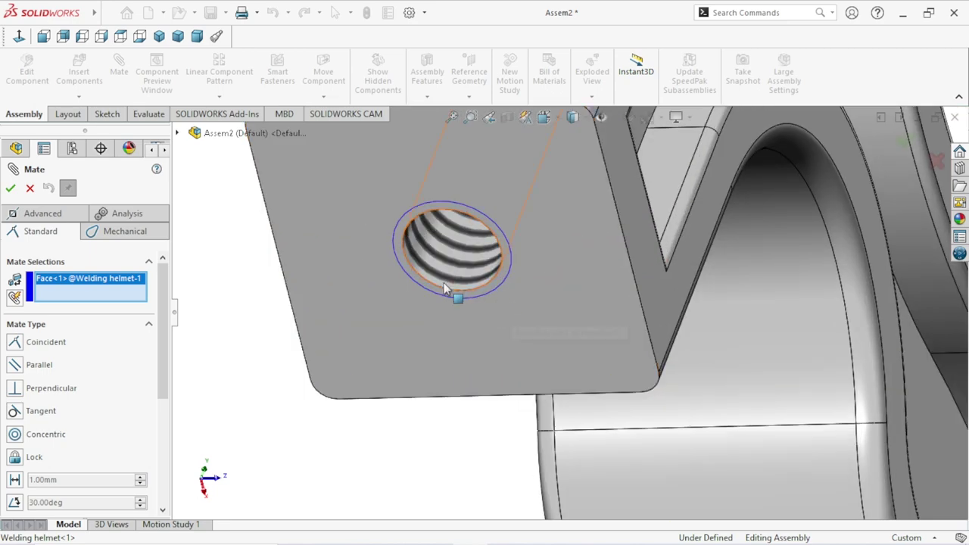
pyautogui.click(440, 286)
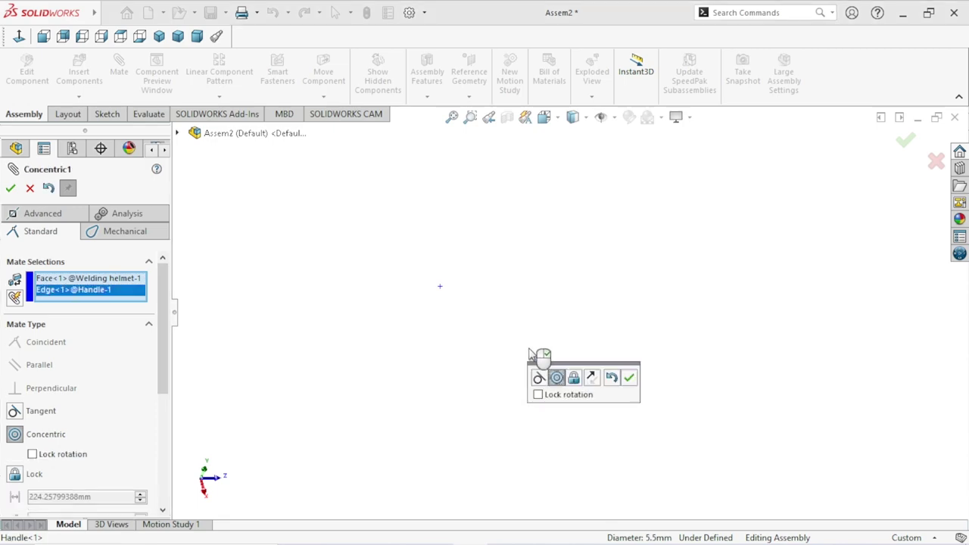
pyautogui.scroll(3, 552, 348)
pyautogui.scroll(3, 681, 337)
pyautogui.moveTo(768, 340)
pyautogui.mouseDown(button='middle')
pyautogui.moveTo(833, 341)
pyautogui.moveTo(759, 370)
pyautogui.mouseUp(button='middle')
pyautogui.scroll(3, 759, 294)
pyautogui.scroll(-2, 759, 294)
pyautogui.click(628, 377)
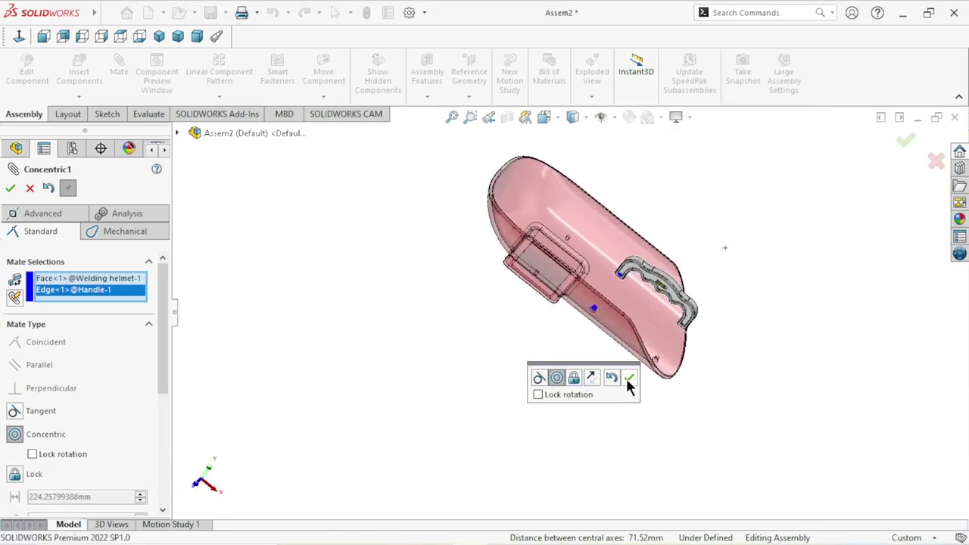
# Step: Add a Tangent mate between the helmet's inner face and the handle's face, then finish mating
pyautogui.moveTo(776, 325)
pyautogui.mouseDown(button='middle')
pyautogui.moveTo(742, 386)
pyautogui.moveTo(749, 409)
pyautogui.moveTo(752, 367)
pyautogui.moveTo(672, 377)
pyautogui.mouseUp(button='middle')
pyautogui.scroll(-4, 617, 312)
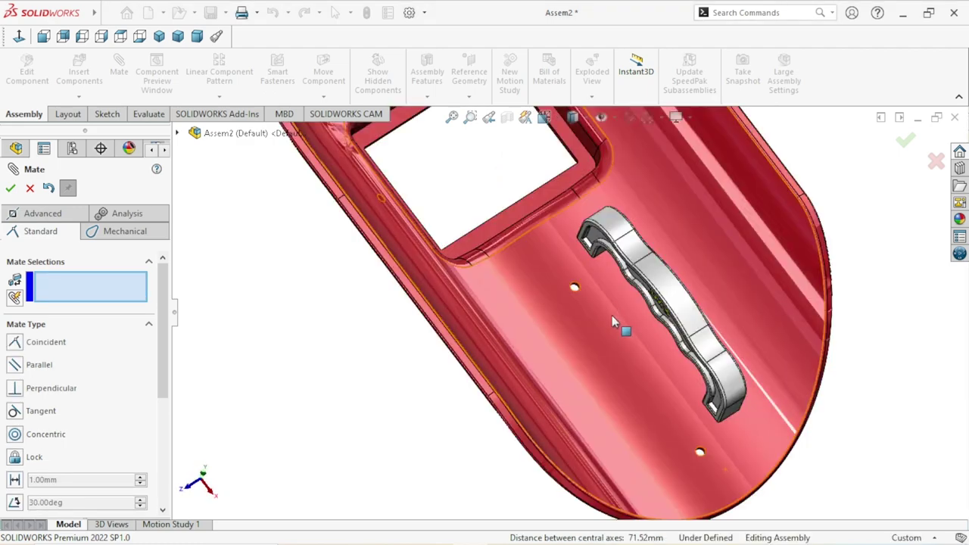
pyautogui.click(577, 294)
pyautogui.scroll(4, 591, 309)
pyautogui.moveTo(655, 350)
pyautogui.mouseDown(button='middle')
pyautogui.moveTo(483, 369)
pyautogui.moveTo(610, 389)
pyautogui.moveTo(656, 361)
pyautogui.mouseUp(button='middle')
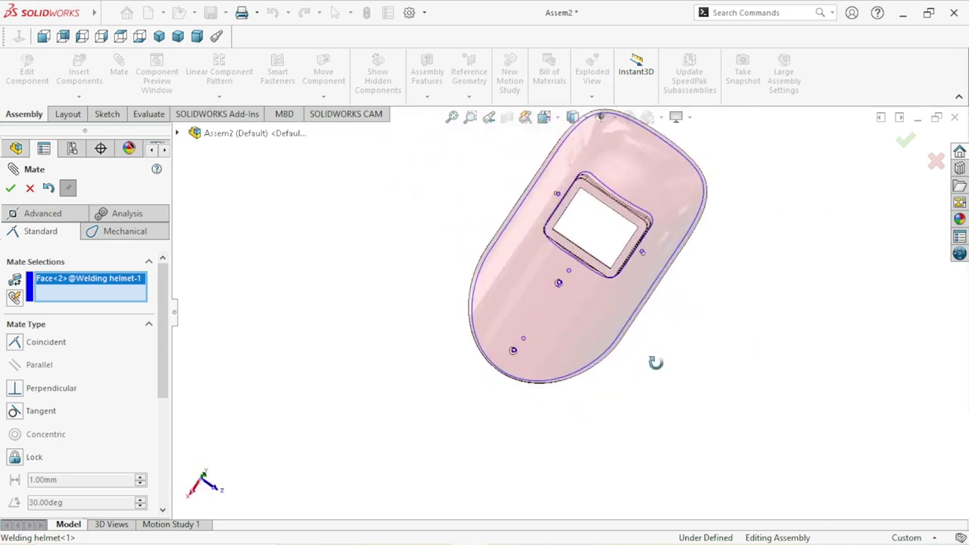
pyautogui.scroll(-3, 582, 277)
pyautogui.scroll(-4, 568, 291)
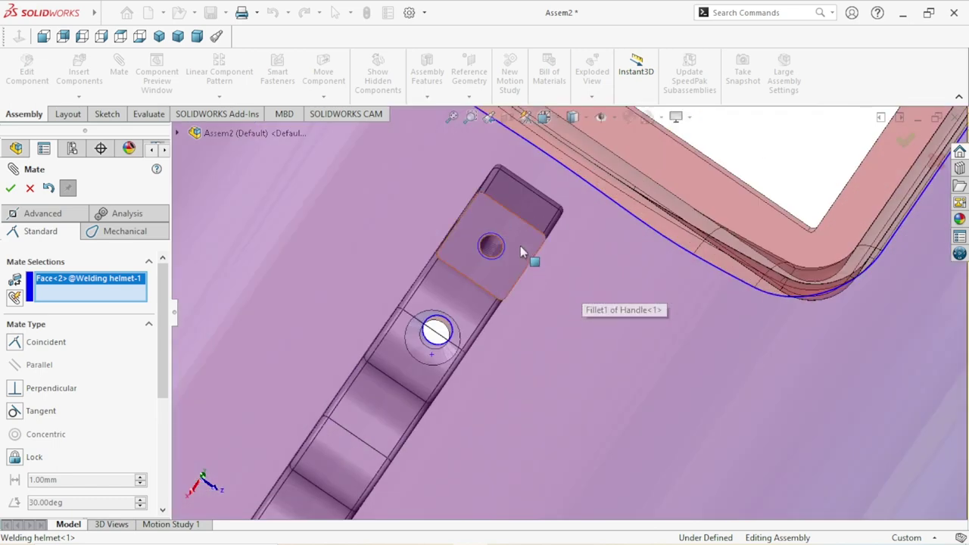
pyautogui.click(616, 364)
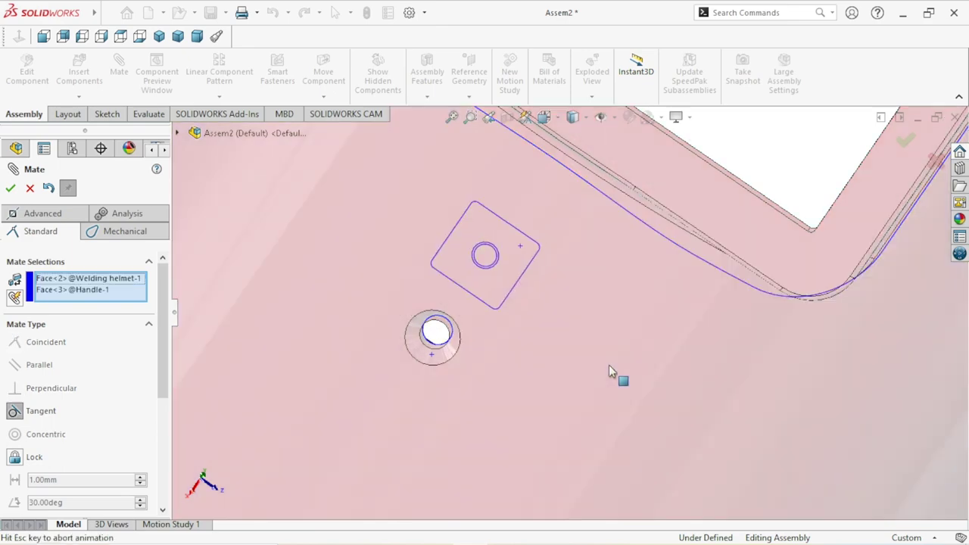
pyautogui.scroll(3, 590, 378)
pyautogui.scroll(2, 553, 387)
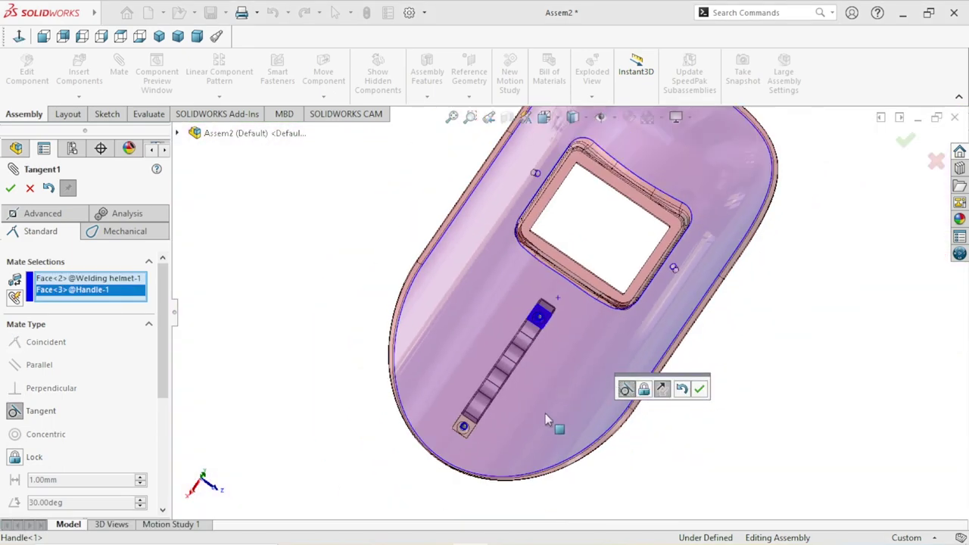
pyautogui.click(699, 391)
pyautogui.scroll(-5, 519, 344)
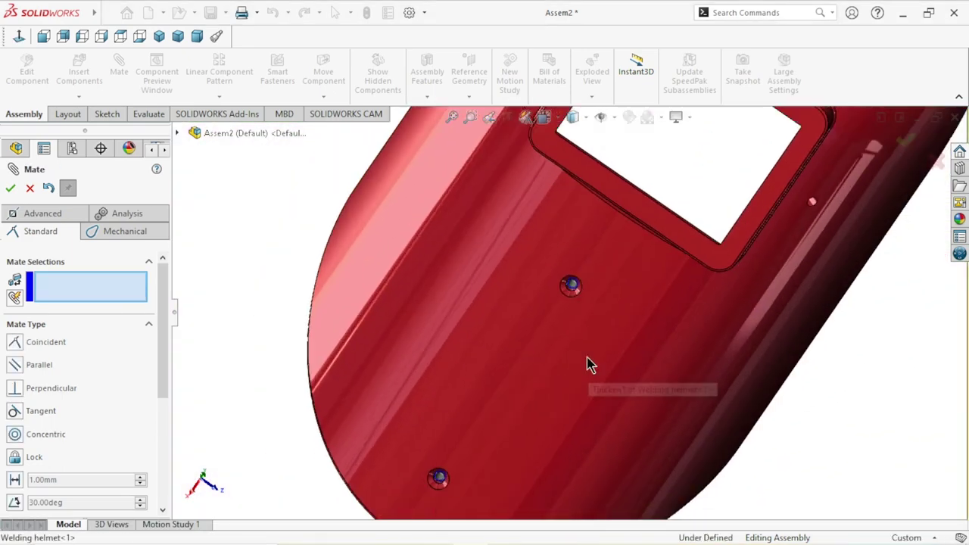
pyautogui.moveTo(584, 347)
pyautogui.mouseDown(button='middle')
pyautogui.moveTo(595, 322)
pyautogui.moveTo(560, 358)
pyautogui.moveTo(522, 363)
pyautogui.mouseUp(button='middle')
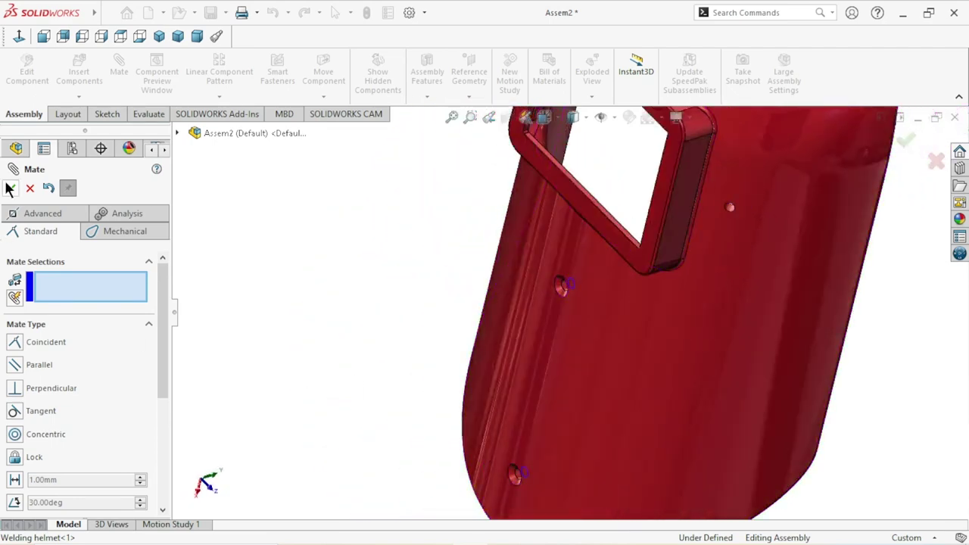
pyautogui.press('Escape')
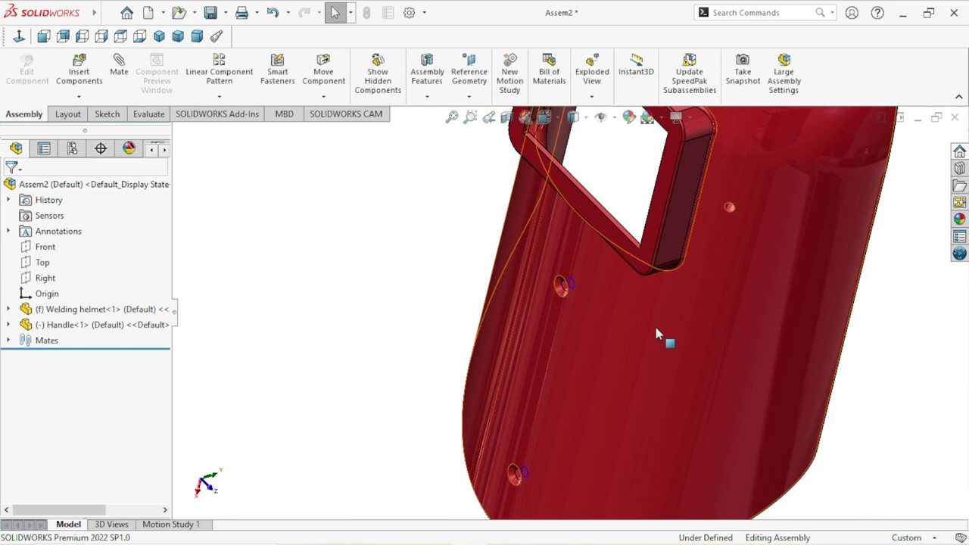
# Step: Orbit the assembly, then open the Design Library and expand Toolbox
pyautogui.scroll(5, 654, 333)
pyautogui.moveTo(654, 339)
pyautogui.mouseDown(button='middle')
pyautogui.moveTo(670, 352)
pyautogui.moveTo(613, 264)
pyautogui.moveTo(633, 350)
pyautogui.mouseUp(button='middle')
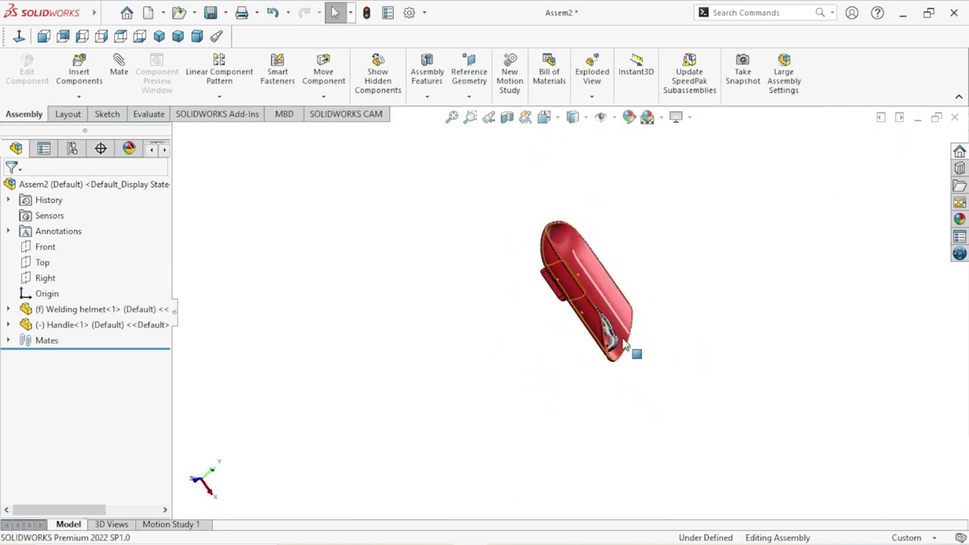
pyautogui.scroll(-2, 698, 330)
pyautogui.moveTo(699, 331)
pyautogui.mouseDown(button='middle')
pyautogui.moveTo(656, 262)
pyautogui.moveTo(688, 297)
pyautogui.moveTo(653, 350)
pyautogui.mouseUp(button='middle')
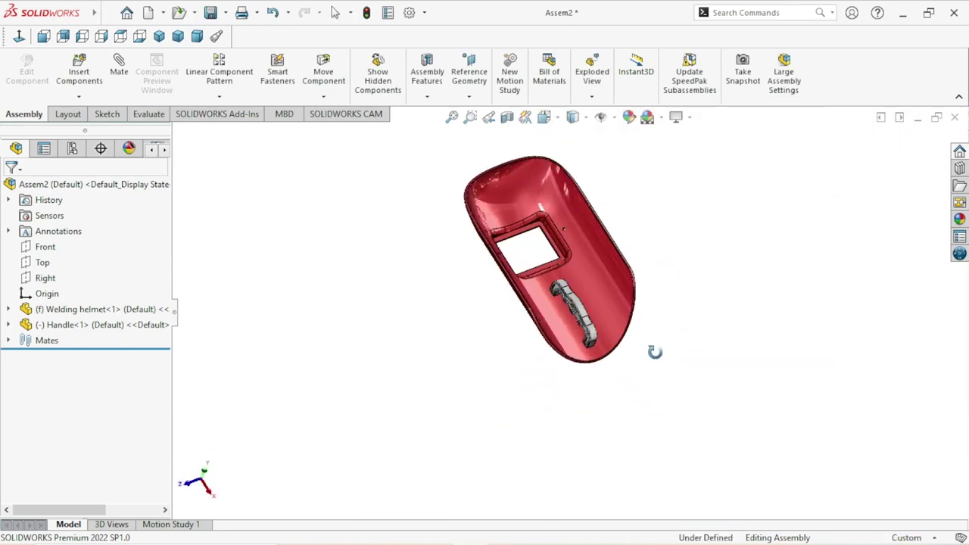
pyautogui.scroll(-3, 610, 269)
pyautogui.scroll(-2, 610, 269)
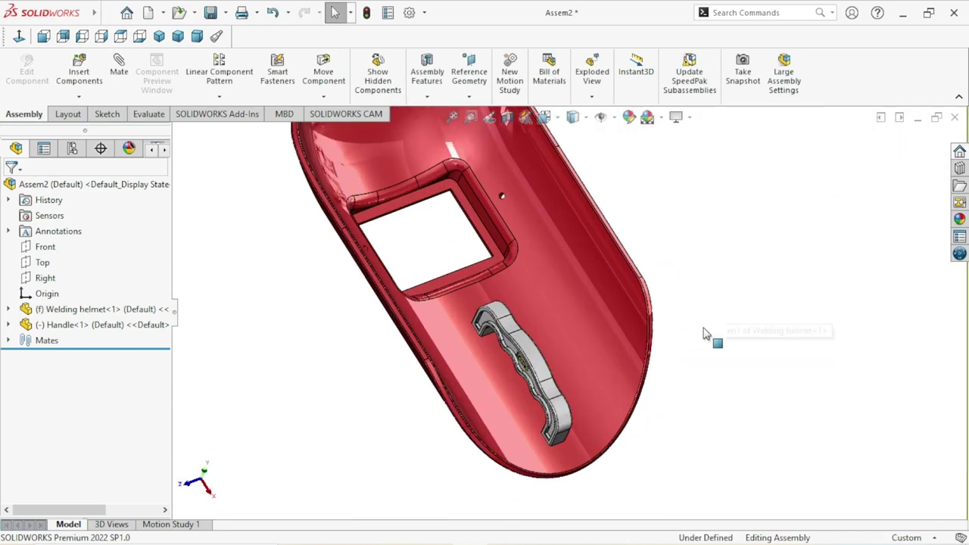
pyautogui.click(960, 168)
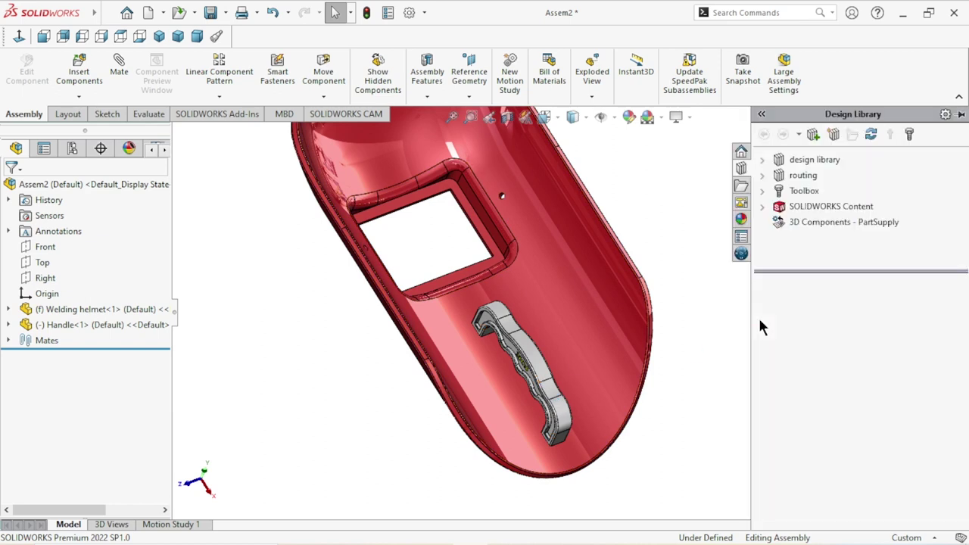
pyautogui.click(800, 191)
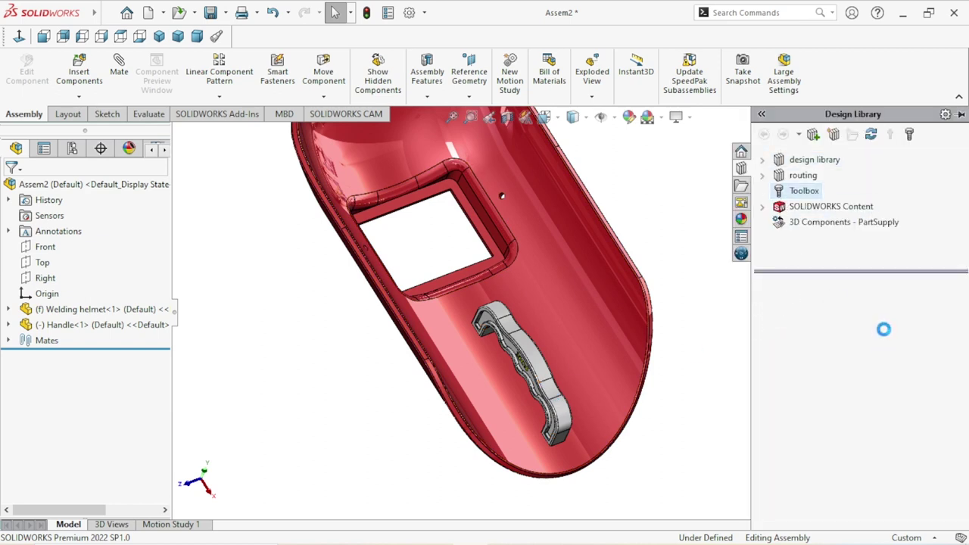
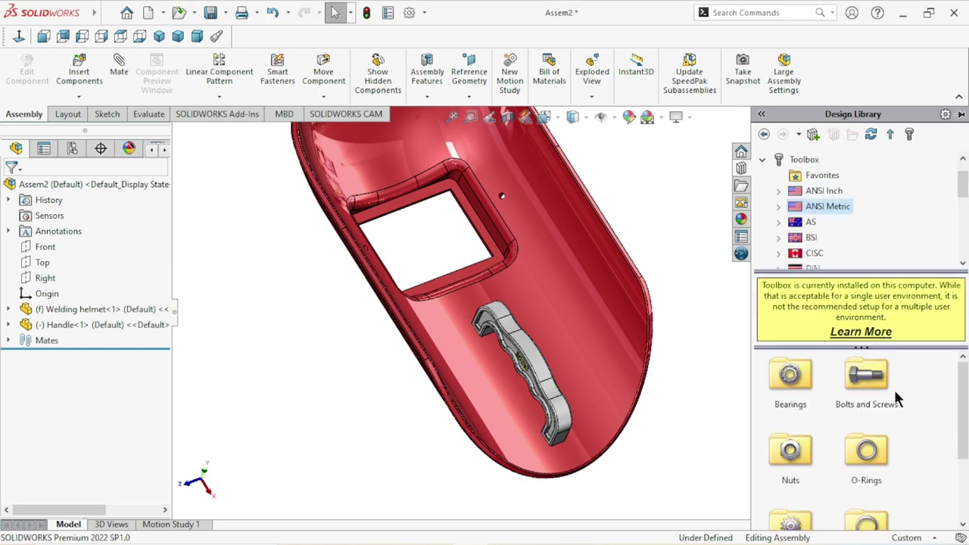
# Step: Drag a Flat Head Screw from Design Library's countersunk machine screws into the assembly beside the helmet
pyautogui.scroll(-1, 863, 410)
pyautogui.doubleClick(854, 361)
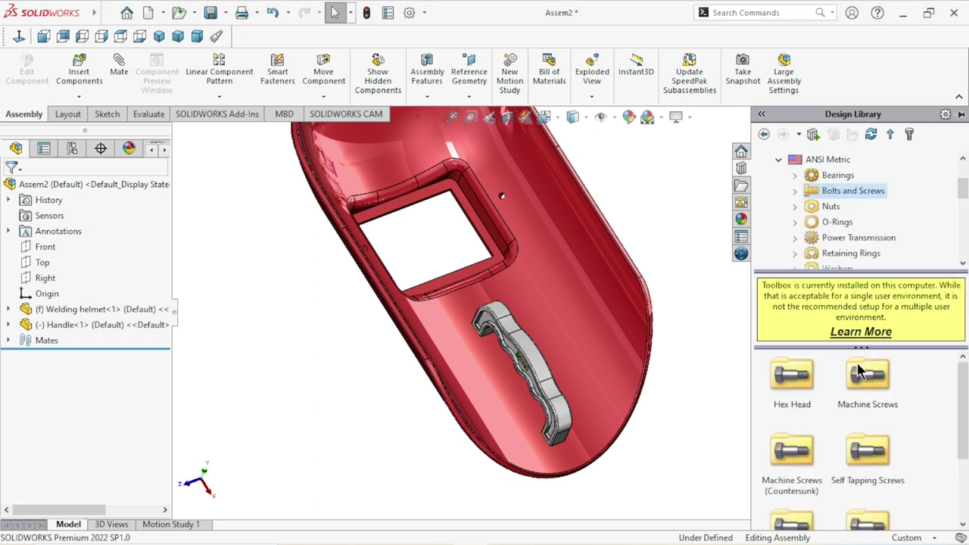
pyautogui.doubleClick(803, 463)
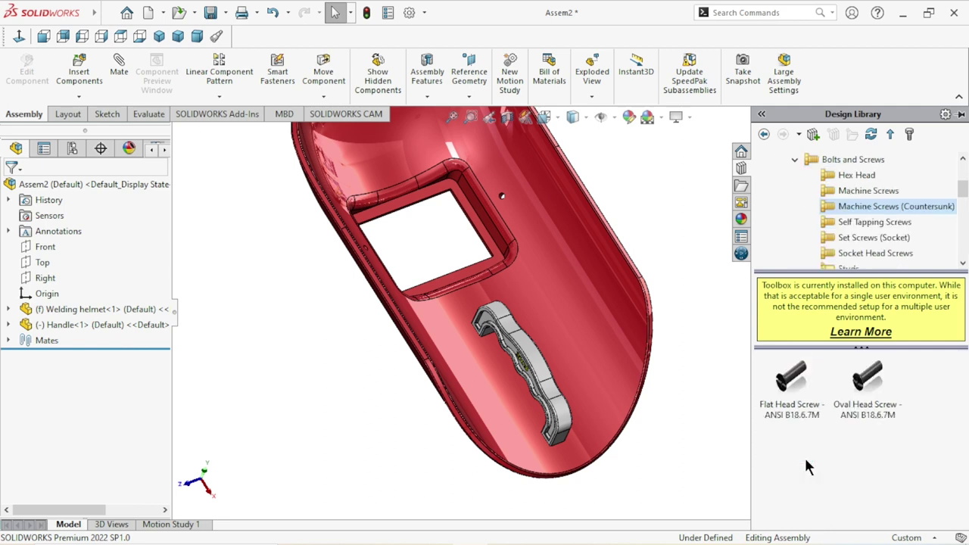
pyautogui.click(782, 388)
pyautogui.moveTo(229, 429); pyautogui.dragTo(281, 376)
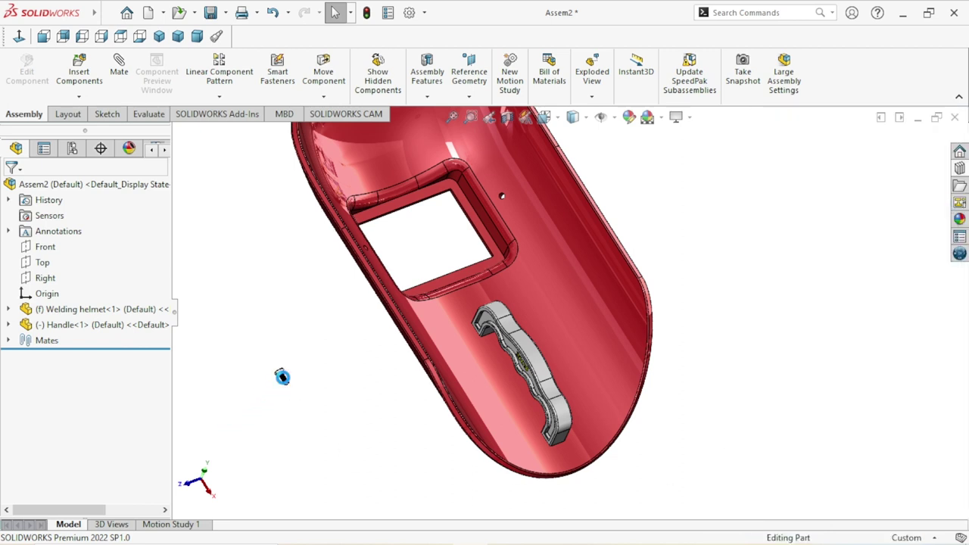
pyautogui.moveTo(281, 377); pyautogui.dragTo(284, 380)
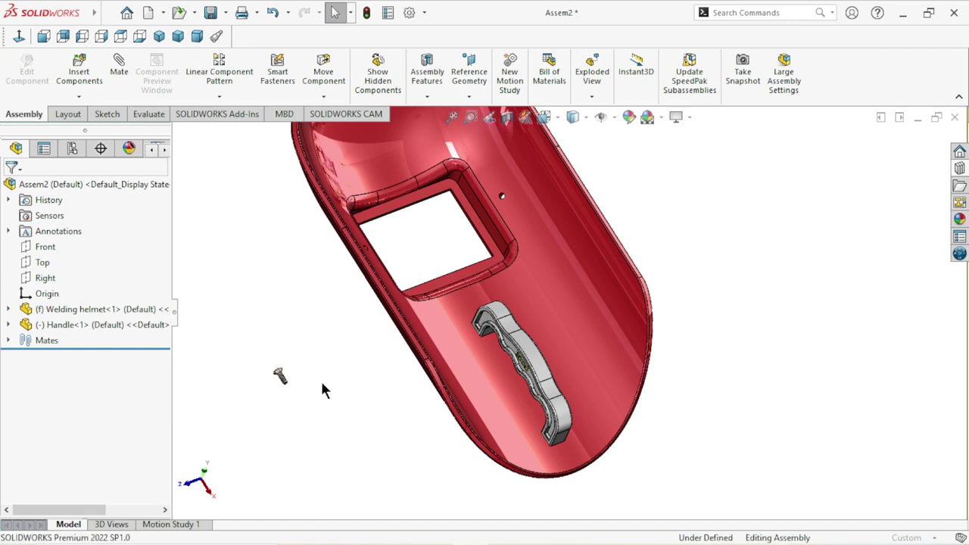
# Step: Keep the screw at M5, length 13, Slotted drive, thread length 13 and Cosmetic thread display
pyautogui.moveTo(165, 333); pyautogui.dragTo(159, 411)
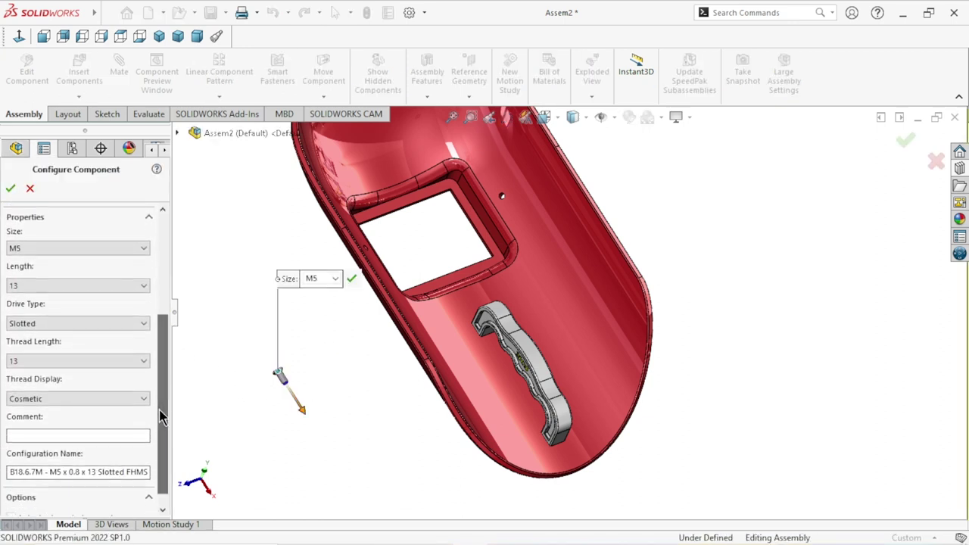
pyautogui.click(138, 249)
pyautogui.click(24, 315)
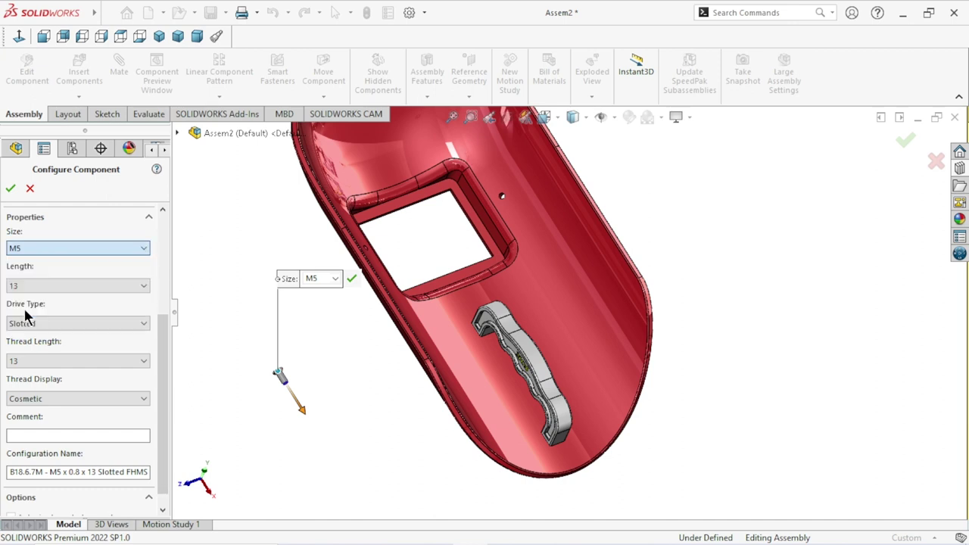
pyautogui.click(92, 284)
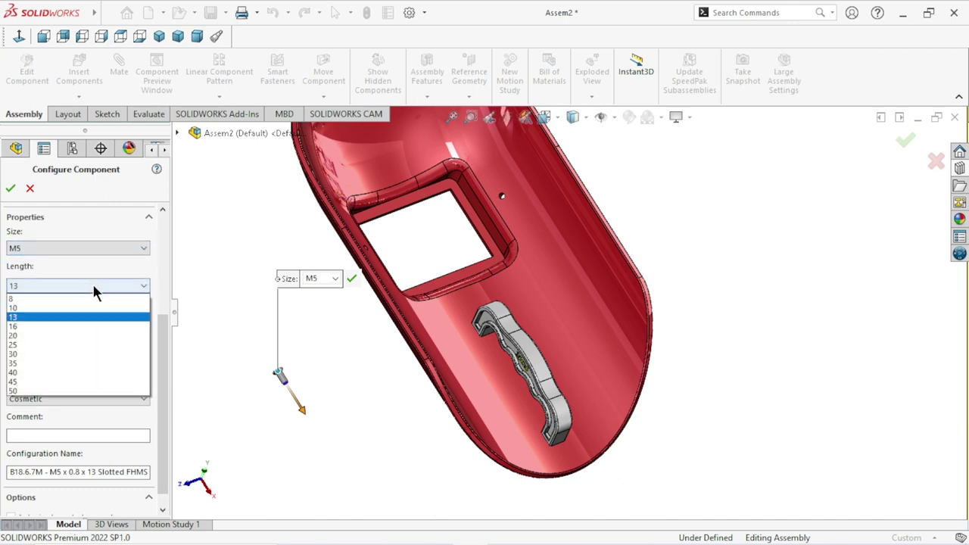
pyautogui.click(51, 324)
pyautogui.click(134, 324)
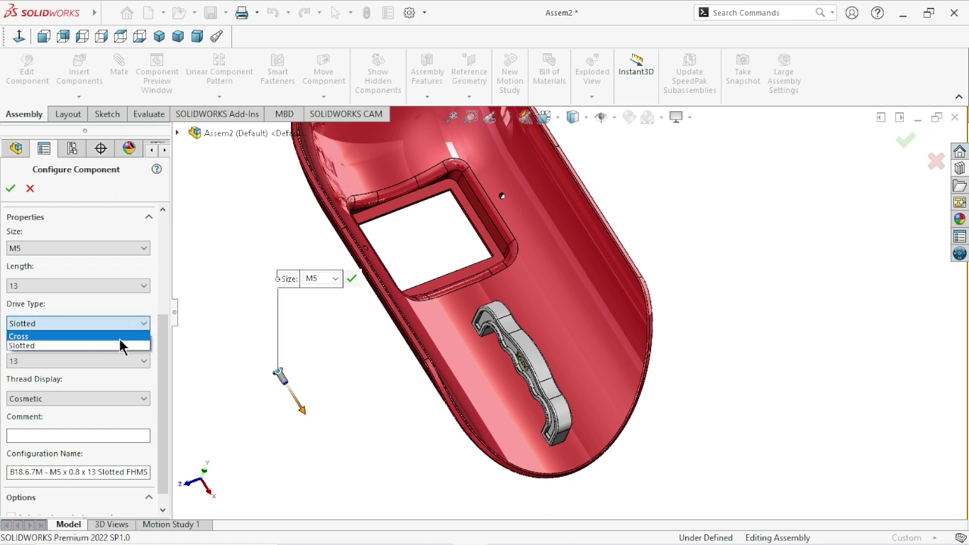
pyautogui.click(102, 346)
pyautogui.click(140, 362)
pyautogui.click(98, 374)
pyautogui.click(50, 398)
pyautogui.click(106, 398)
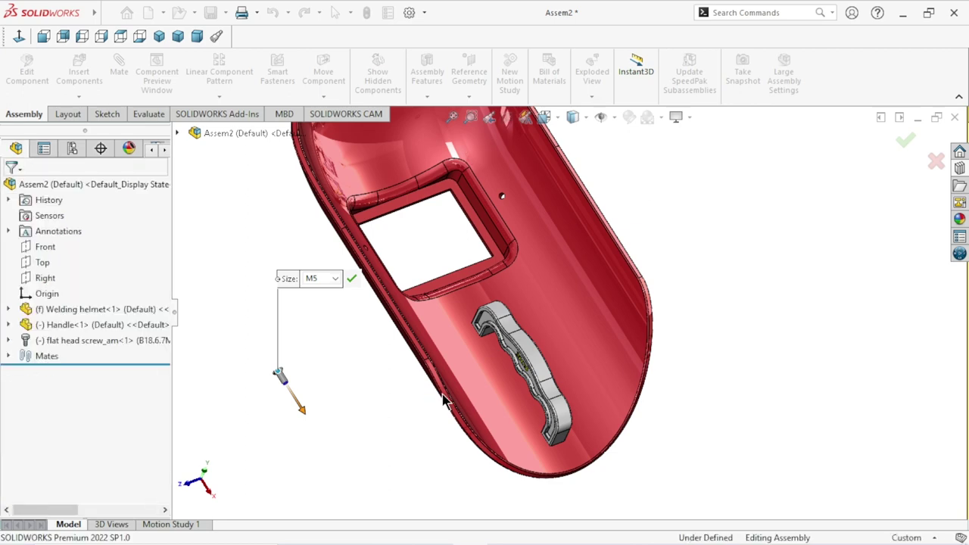
# Step: Place flat head screw copies into the helmet's front holes, including the lower hole
pyautogui.moveTo(444, 401)
pyautogui.mouseDown(button='middle')
pyautogui.moveTo(452, 398)
pyautogui.moveTo(417, 422)
pyautogui.moveTo(399, 407)
pyautogui.moveTo(474, 389)
pyautogui.moveTo(553, 339)
pyautogui.moveTo(389, 312)
pyautogui.mouseUp(button='middle')
pyautogui.scroll(-3, 360, 292)
pyautogui.scroll(-1, 417, 318)
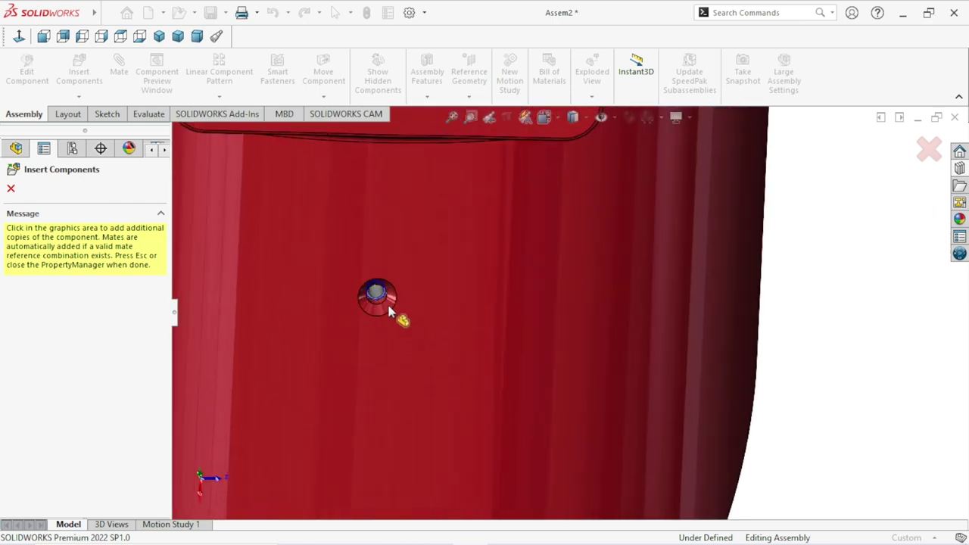
pyautogui.scroll(-3, 383, 308)
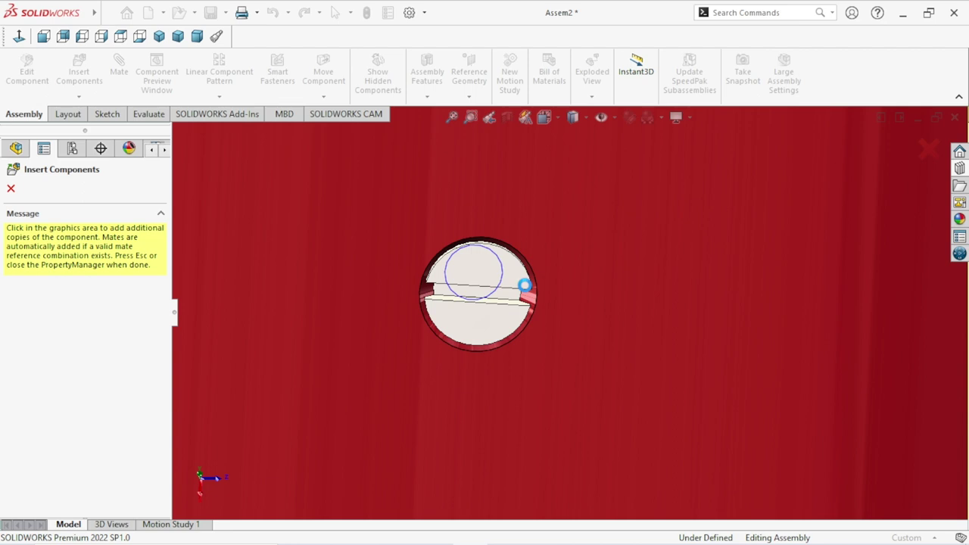
pyautogui.scroll(2, 580, 381)
pyautogui.scroll(2, 579, 380)
pyautogui.scroll(1, 574, 483)
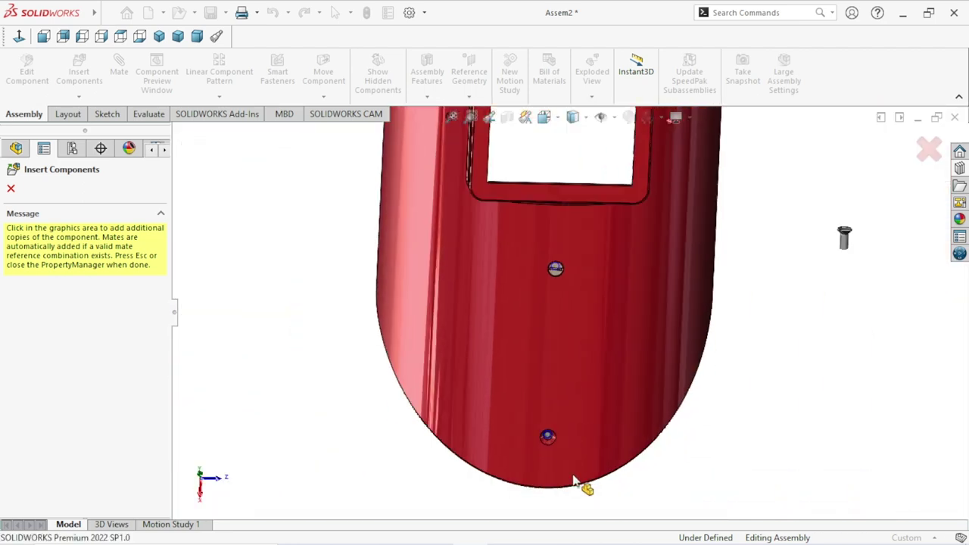
pyautogui.scroll(-5, 557, 428)
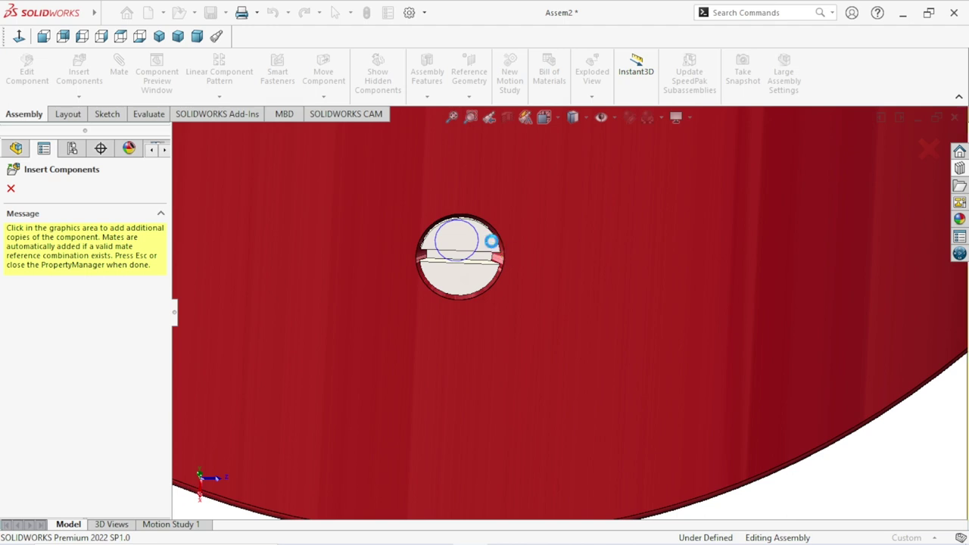
pyautogui.click(491, 241)
pyautogui.click(10, 190)
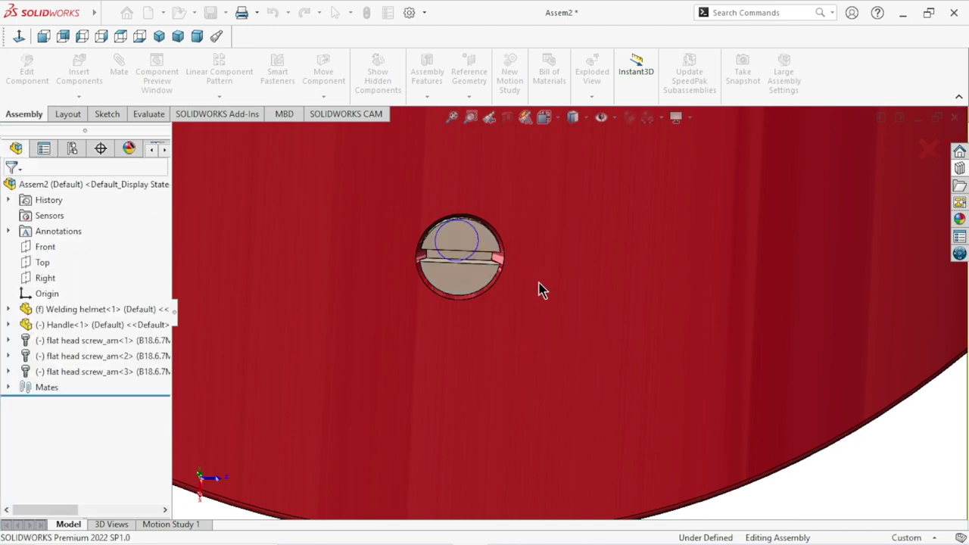
# Step: Delete the loose first flat head screw from the assembly
pyautogui.scroll(3, 540, 289)
pyautogui.scroll(3, 498, 321)
pyautogui.scroll(2, 545, 307)
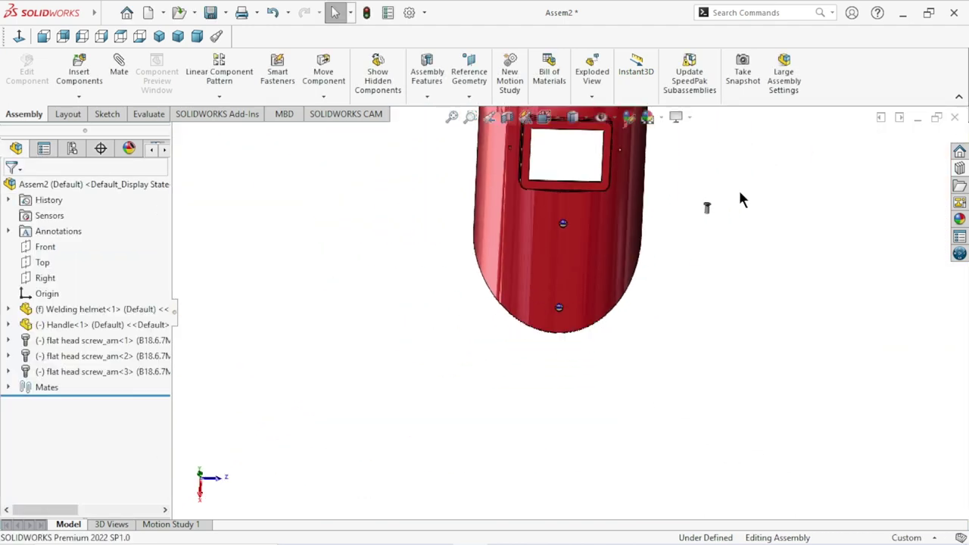
pyautogui.scroll(-5, 738, 198)
pyautogui.scroll(-3, 614, 276)
pyautogui.scroll(-3, 552, 258)
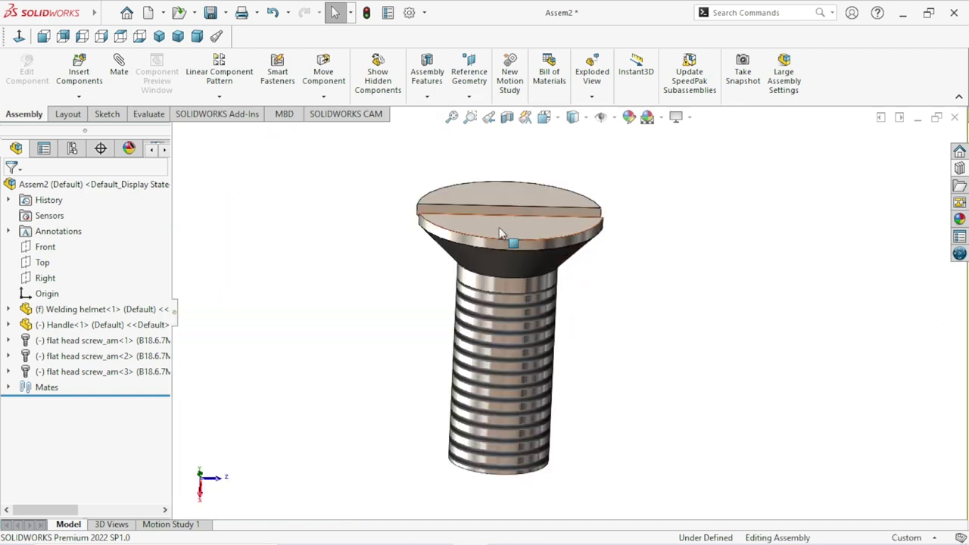
pyautogui.rightClick(500, 228)
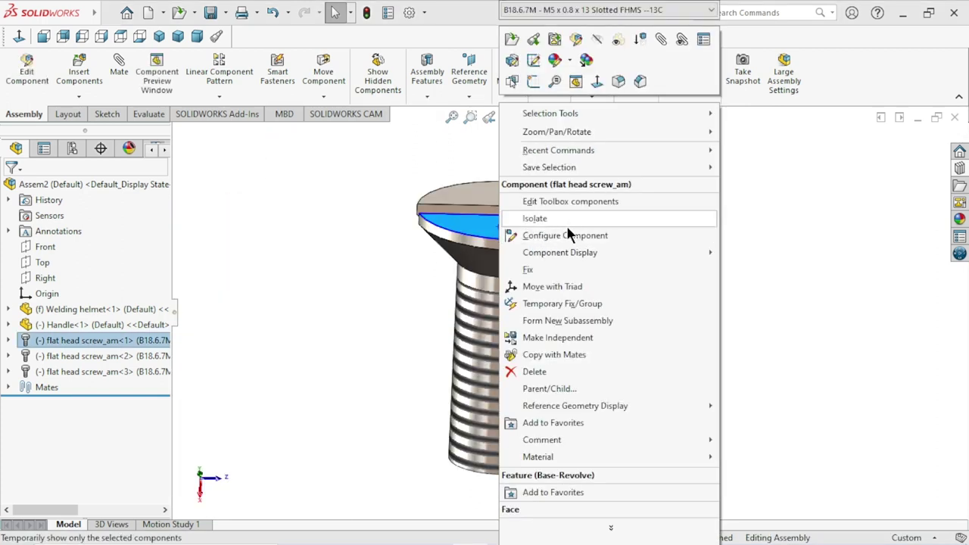
pyautogui.click(546, 371)
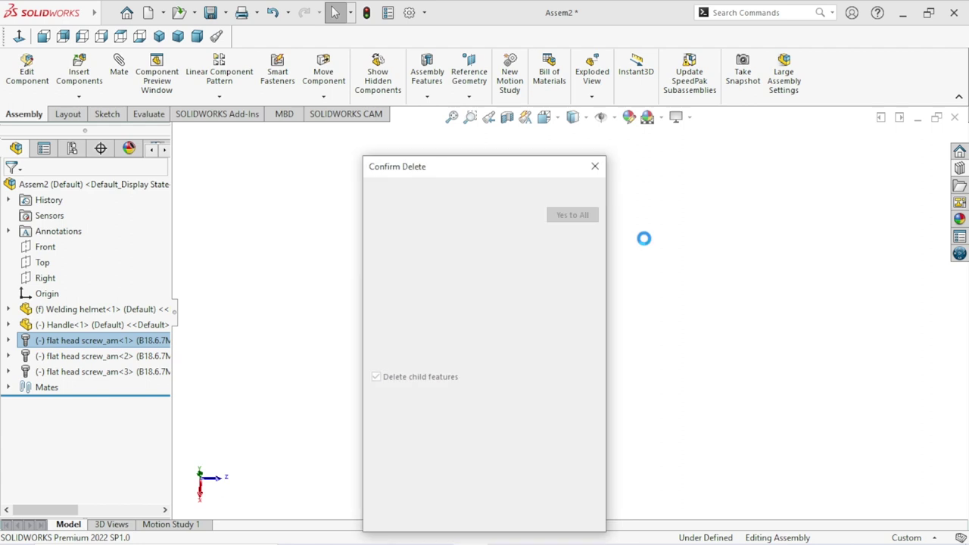
pyautogui.click(565, 192)
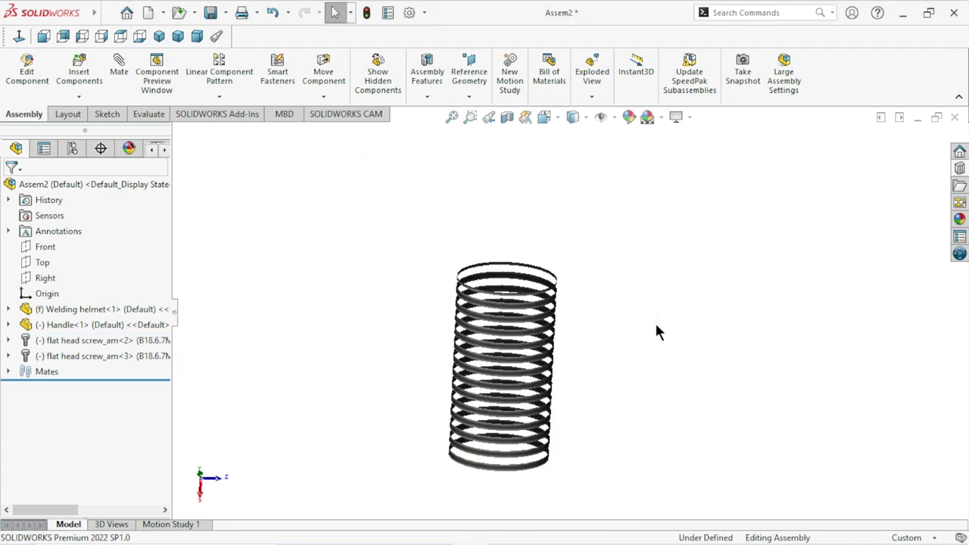
# Step: Orbit the helmet to inspect its inside, handle and outer window opening
pyautogui.moveTo(486, 369); pyautogui.dragTo(580, 320, button='middle')
pyautogui.scroll(-3, 551, 320)
pyautogui.scroll(-3, 497, 309)
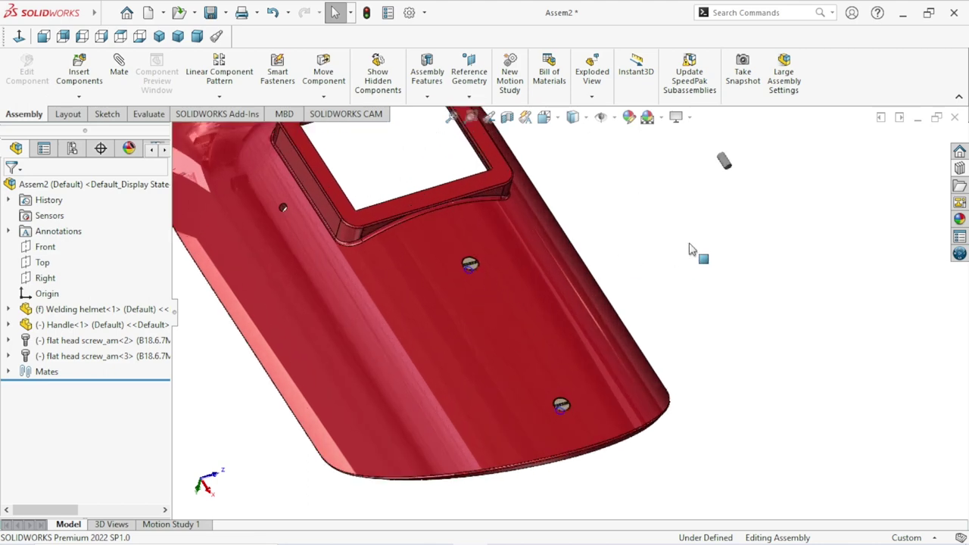
pyautogui.scroll(-2, 483, 237)
pyautogui.scroll(5, 499, 246)
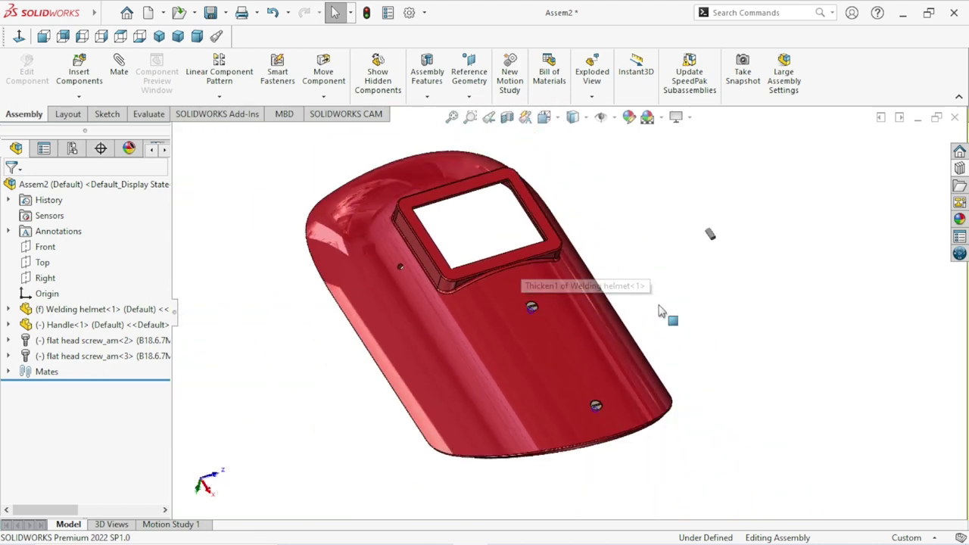
pyautogui.moveTo(656, 302)
pyautogui.mouseDown(button='middle')
pyautogui.moveTo(519, 217)
pyautogui.moveTo(497, 318)
pyautogui.mouseUp(button='middle')
pyautogui.scroll(4, 726, 298)
pyautogui.moveTo(727, 299)
pyautogui.mouseDown(button='middle')
pyautogui.moveTo(713, 220)
pyautogui.moveTo(685, 286)
pyautogui.mouseUp(button='middle')
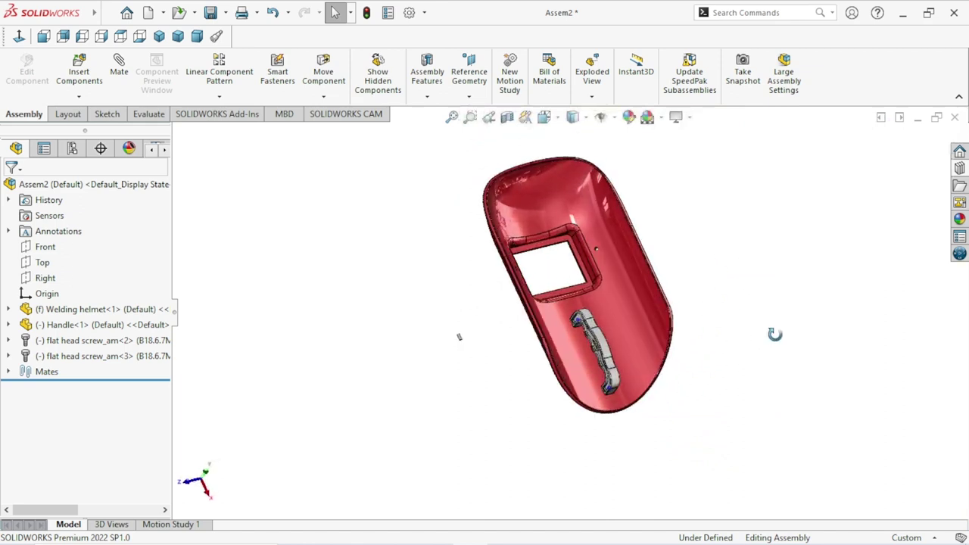
pyautogui.scroll(-3, 684, 286)
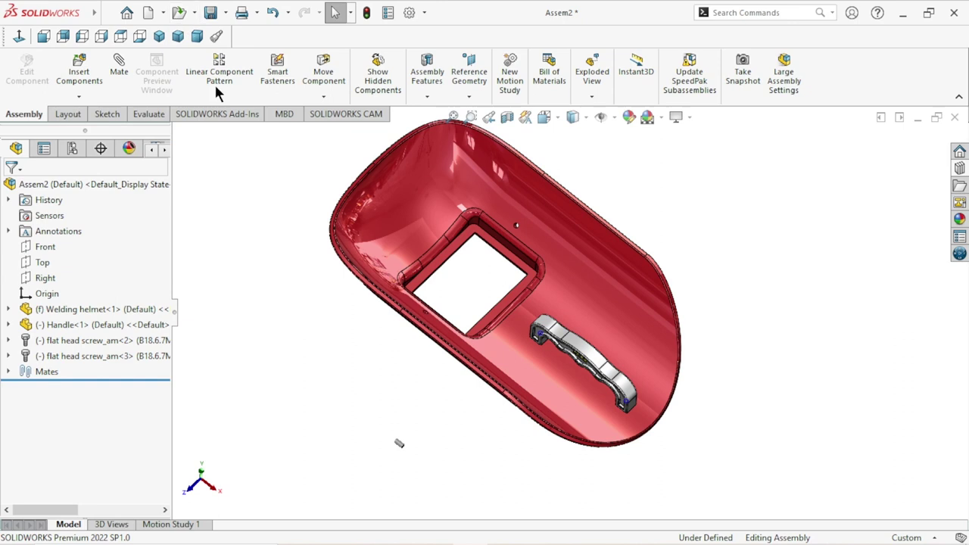
pyautogui.moveTo(242, 307)
pyautogui.mouseDown(button='middle')
pyautogui.moveTo(299, 306)
pyautogui.moveTo(555, 231)
pyautogui.mouseUp(button='middle')
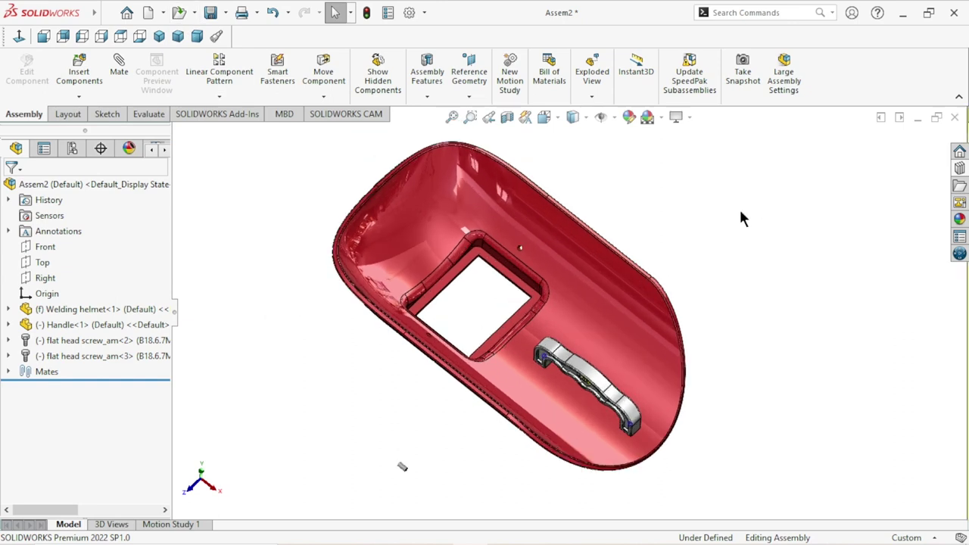
pyautogui.click(78, 70)
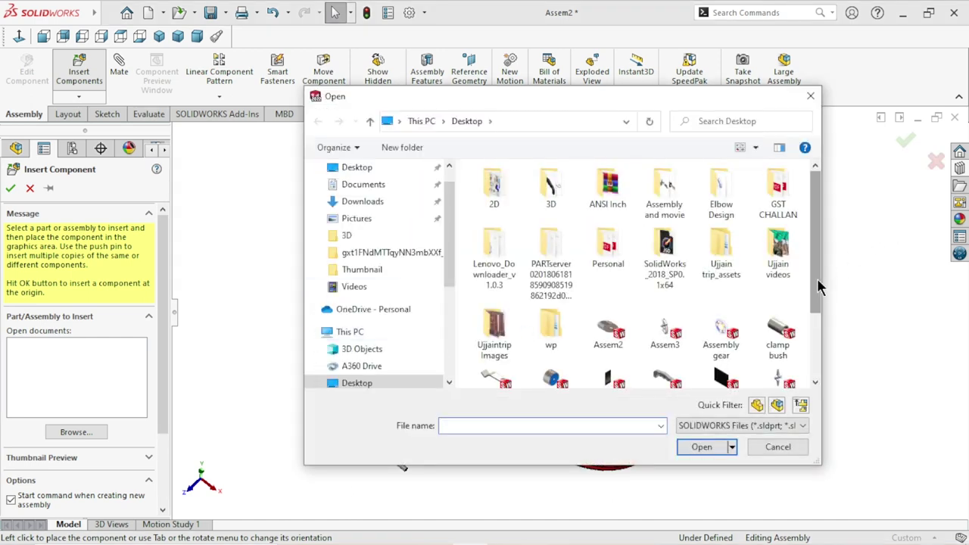
# Step: Insert the Main black glass and Reflected glass parts beside the helmet
pyautogui.moveTo(816, 280); pyautogui.dragTo(810, 336)
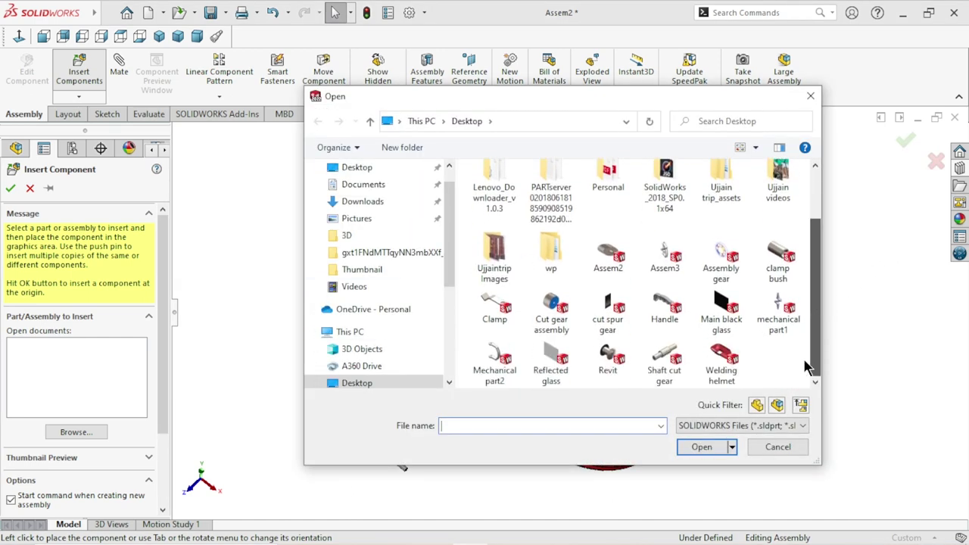
pyautogui.click(563, 362)
pyautogui.keyDown('ctrl'); pyautogui.click(730, 268); pyautogui.keyUp('ctrl')
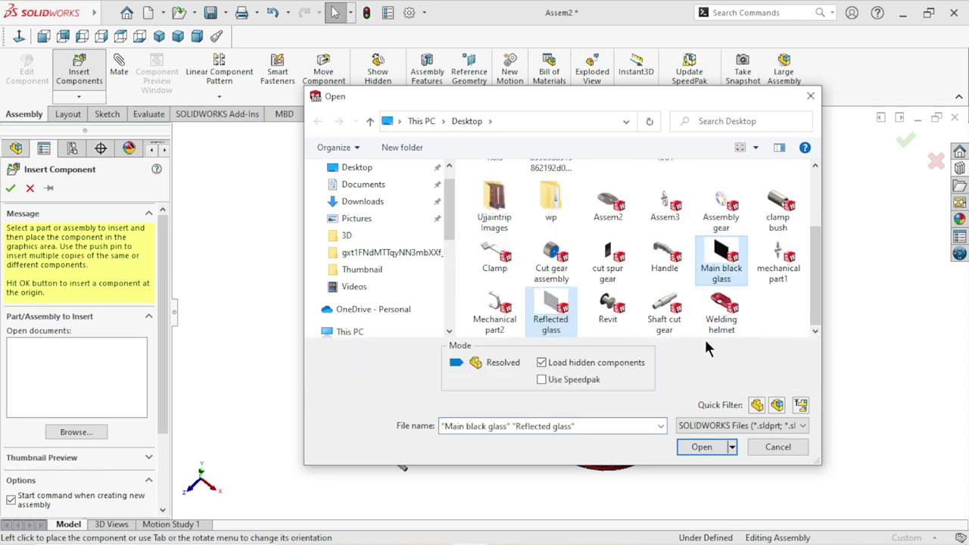
pyautogui.click(702, 446)
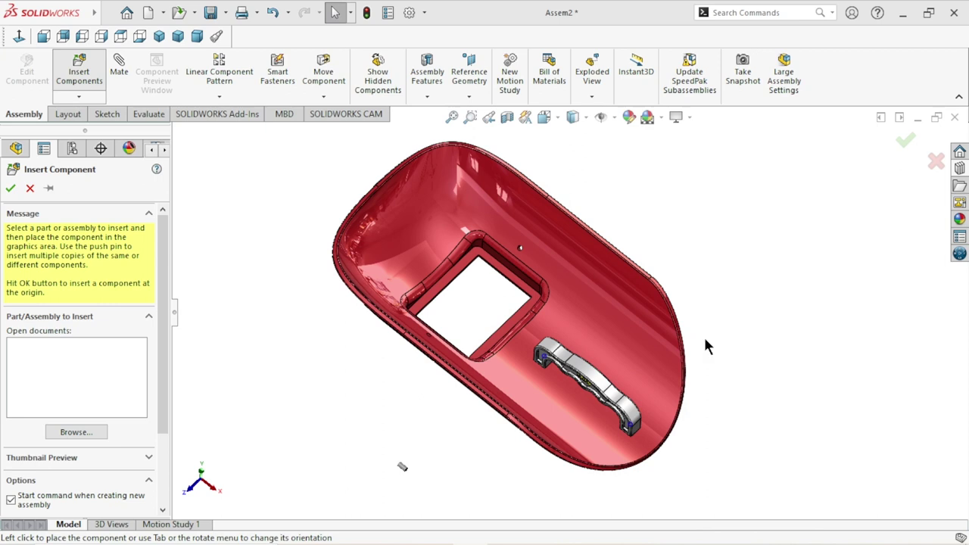
pyautogui.scroll(5, 666, 367)
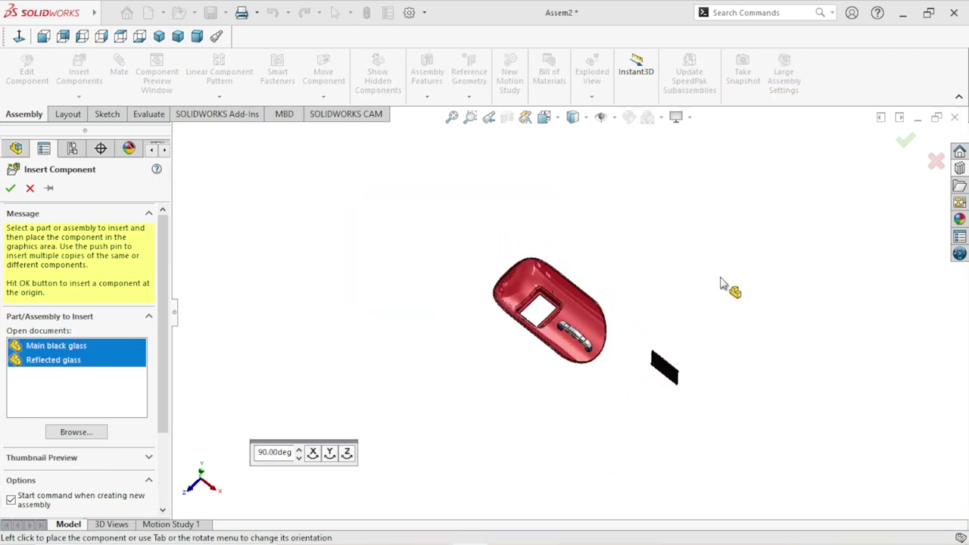
pyautogui.scroll(-4, 594, 299)
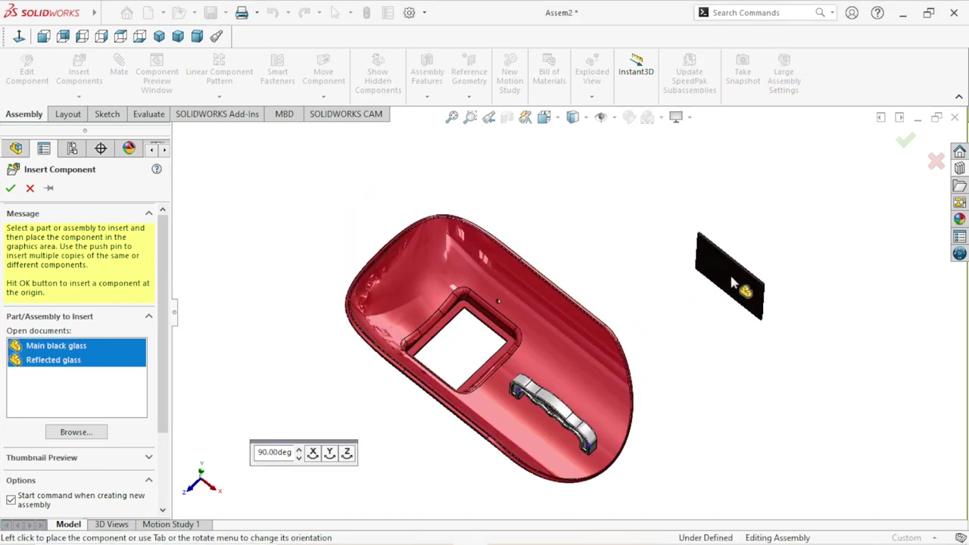
pyautogui.click(735, 286)
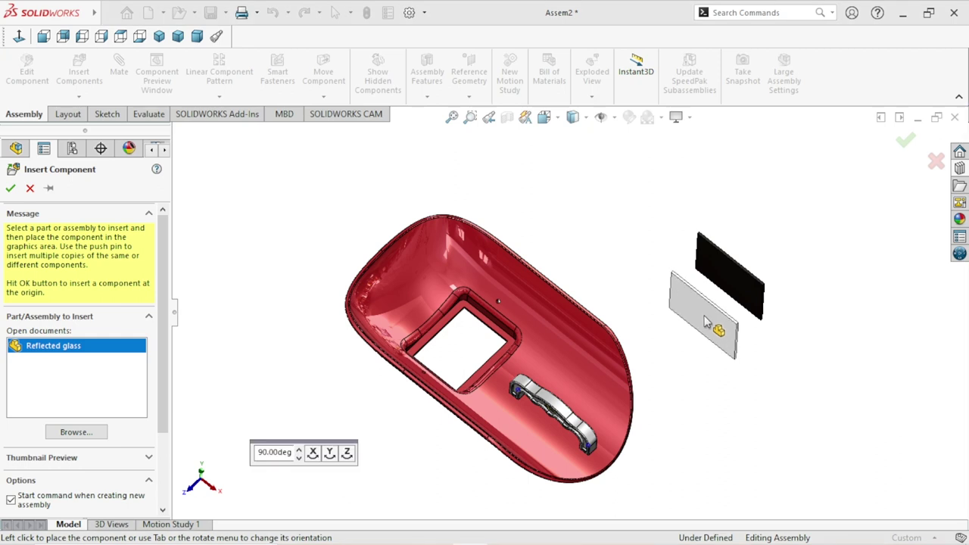
pyautogui.click(707, 313)
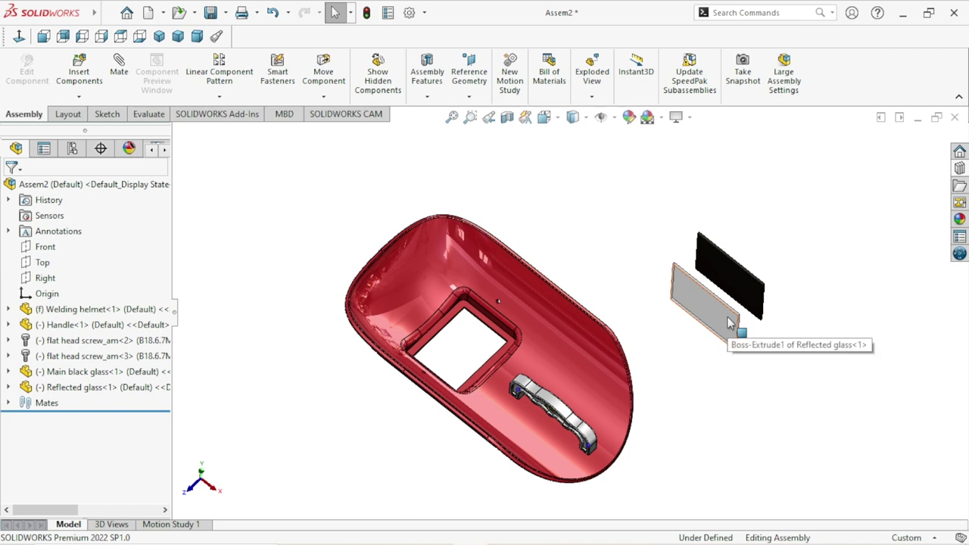
# Step: Create a second Reflected glass instance by copying it
pyautogui.keyDown('ctrl'); pyautogui.moveTo(728, 323); pyautogui.dragTo(802, 253); pyautogui.keyUp('ctrl')
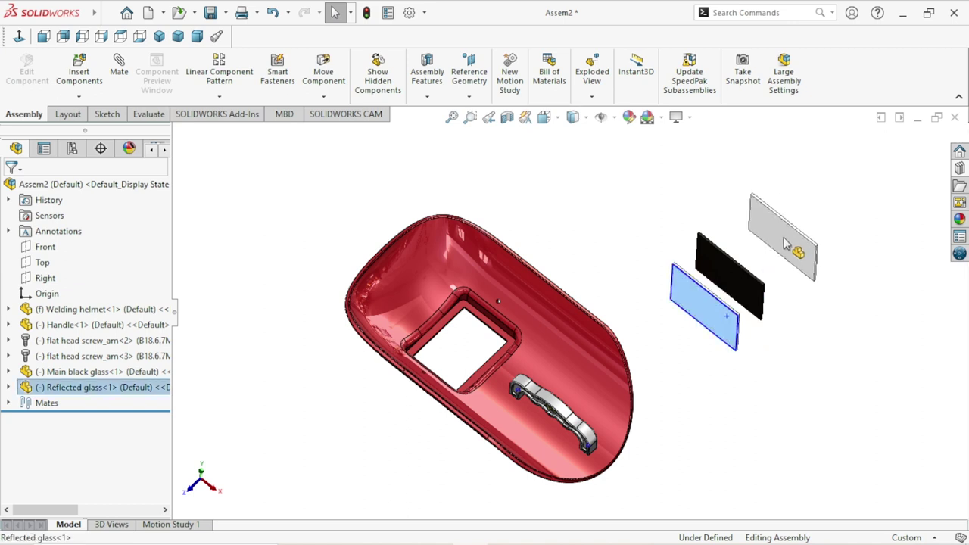
pyautogui.scroll(-2, 772, 377)
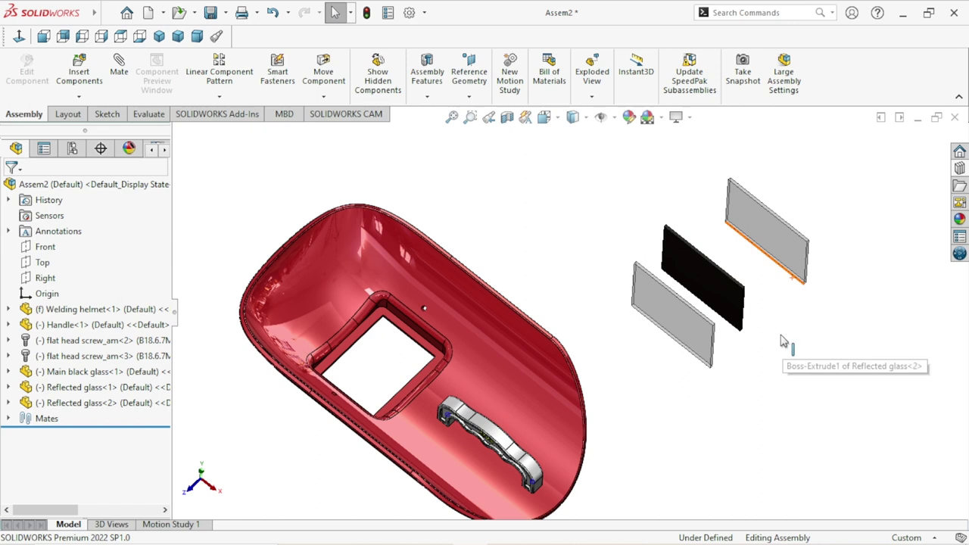
pyautogui.scroll(-2, 779, 352)
pyautogui.scroll(1, 745, 355)
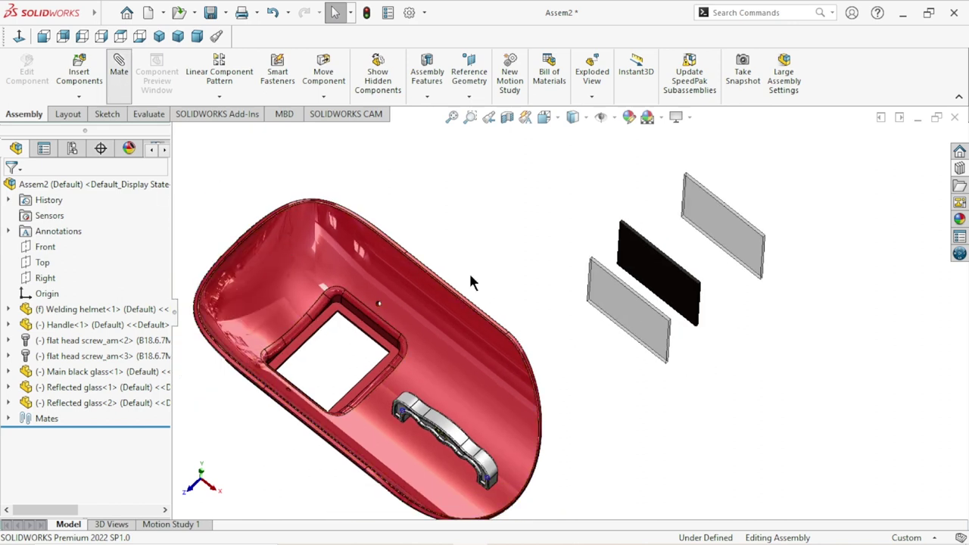
# Step: Mate the second Reflected glass face coincident with the Main black glass face
pyautogui.press('m')
pyautogui.click(722, 228)
pyautogui.moveTo(722, 228)
pyautogui.mouseDown(button='middle')
pyautogui.moveTo(732, 274)
pyautogui.moveTo(640, 274)
pyautogui.mouseUp(button='middle')
pyautogui.scroll(-3, 640, 274)
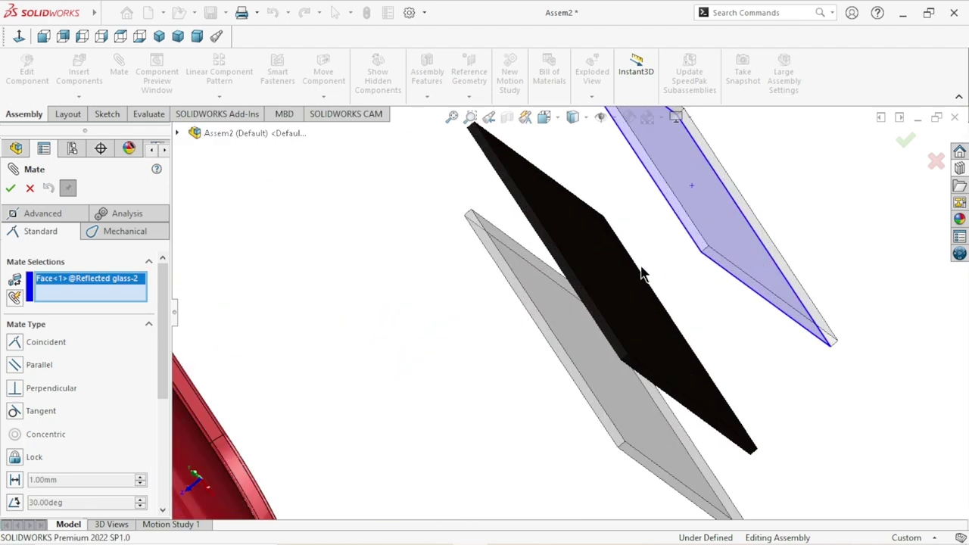
pyautogui.click(603, 271)
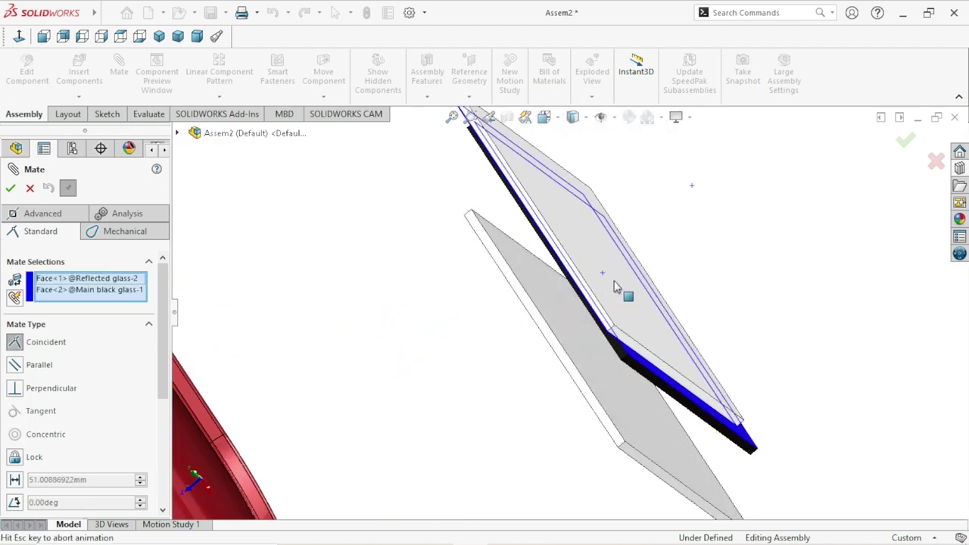
pyautogui.moveTo(802, 358); pyautogui.dragTo(794, 374, button='middle')
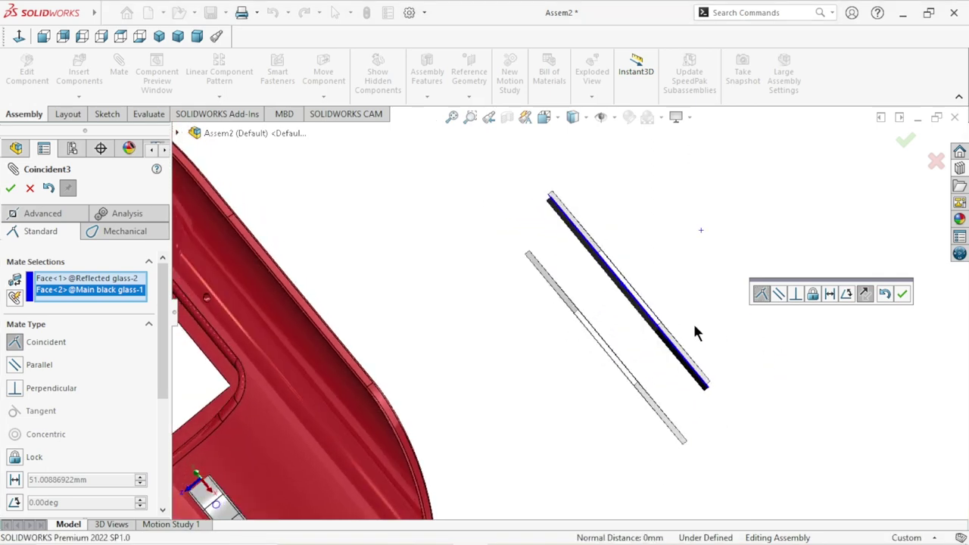
pyautogui.moveTo(694, 327); pyautogui.dragTo(710, 346, button='middle')
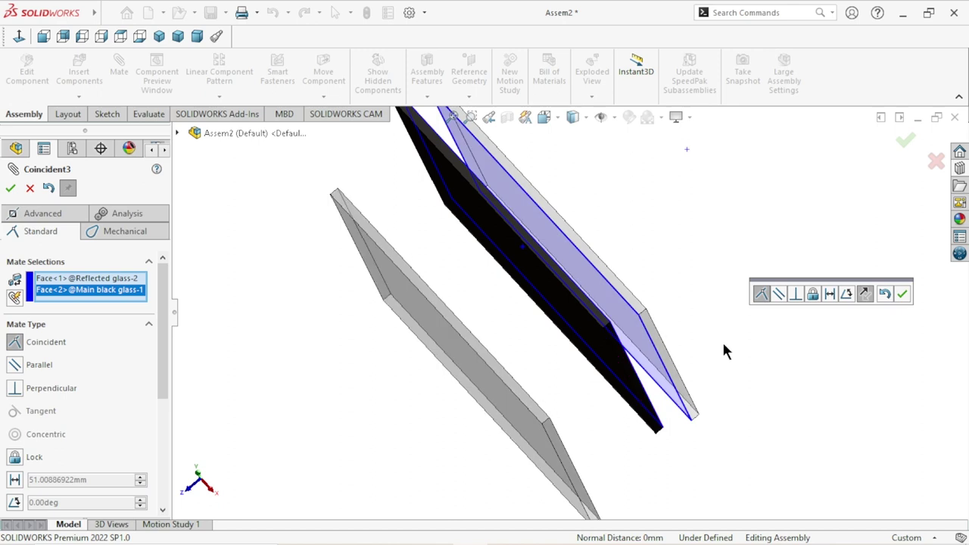
pyautogui.click(901, 294)
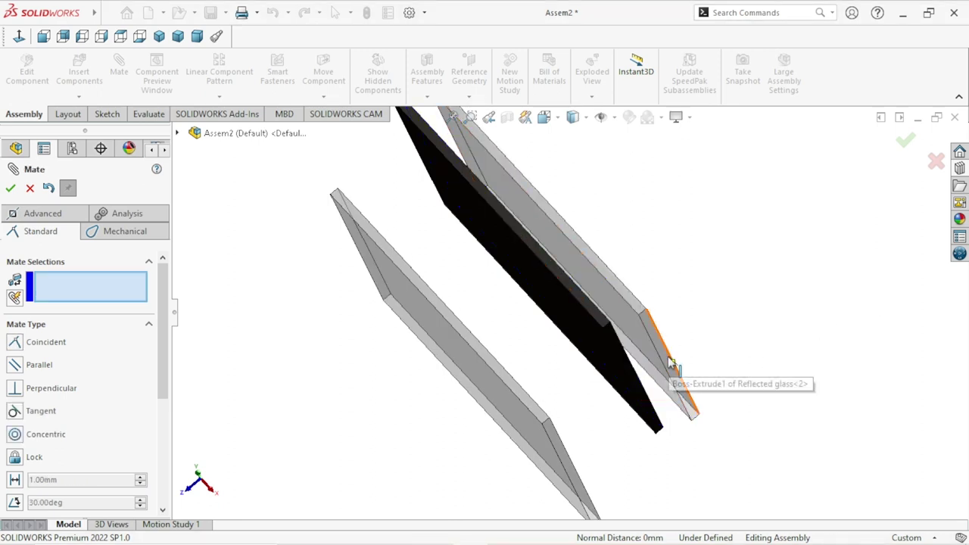
# Step: Align the second Reflected glass's top face with the black glass's top face
pyautogui.moveTo(670, 363); pyautogui.dragTo(617, 364)
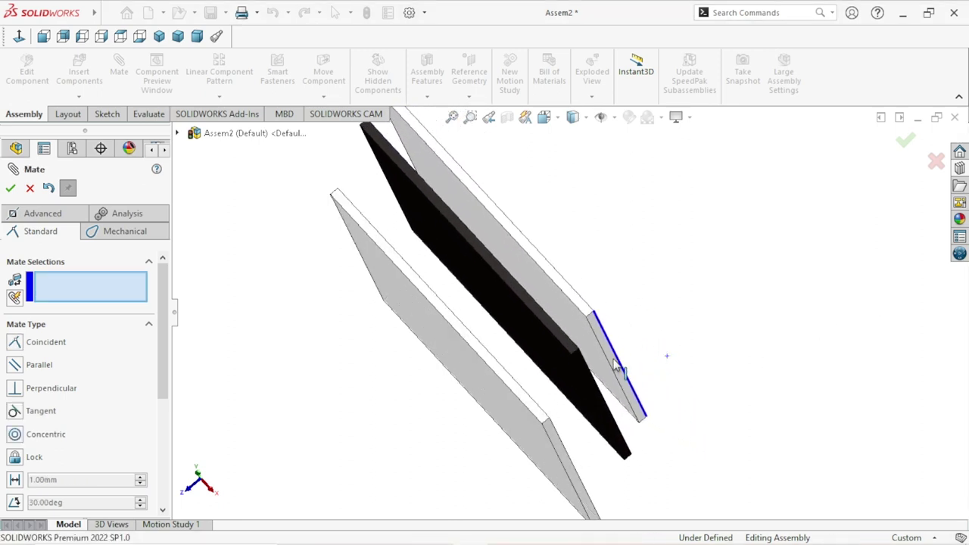
pyautogui.scroll(5, 707, 359)
pyautogui.moveTo(707, 359)
pyautogui.mouseDown(button='middle')
pyautogui.moveTo(670, 316)
pyautogui.moveTo(673, 277)
pyautogui.moveTo(623, 194)
pyautogui.moveTo(657, 342)
pyautogui.mouseUp(button='middle')
pyautogui.scroll(-3, 657, 342)
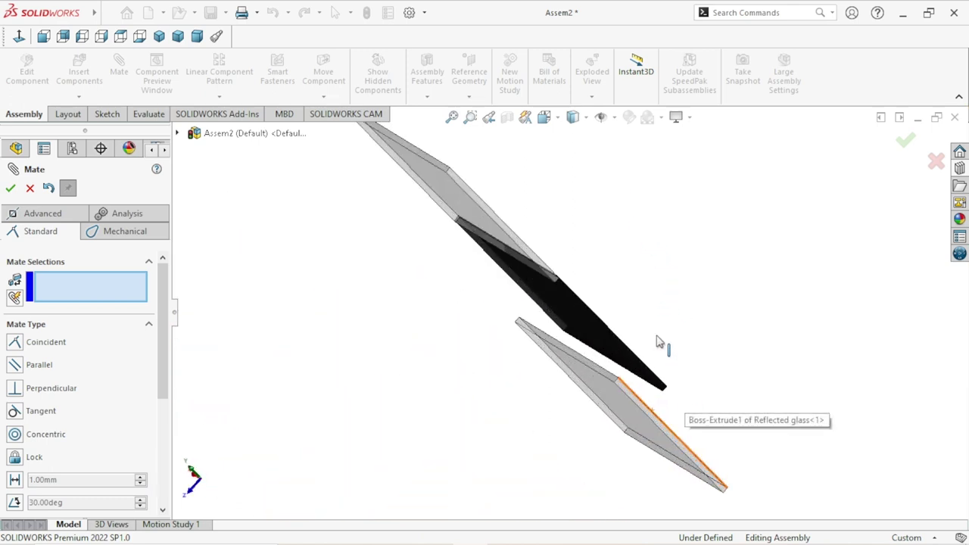
pyautogui.scroll(-3, 657, 342)
pyautogui.scroll(3, 568, 215)
pyautogui.scroll(2, 583, 257)
pyautogui.moveTo(584, 257)
pyautogui.mouseDown(button='middle')
pyautogui.moveTo(644, 255)
pyautogui.moveTo(682, 330)
pyautogui.moveTo(714, 314)
pyautogui.mouseUp(button='middle')
pyautogui.scroll(2, 741, 451)
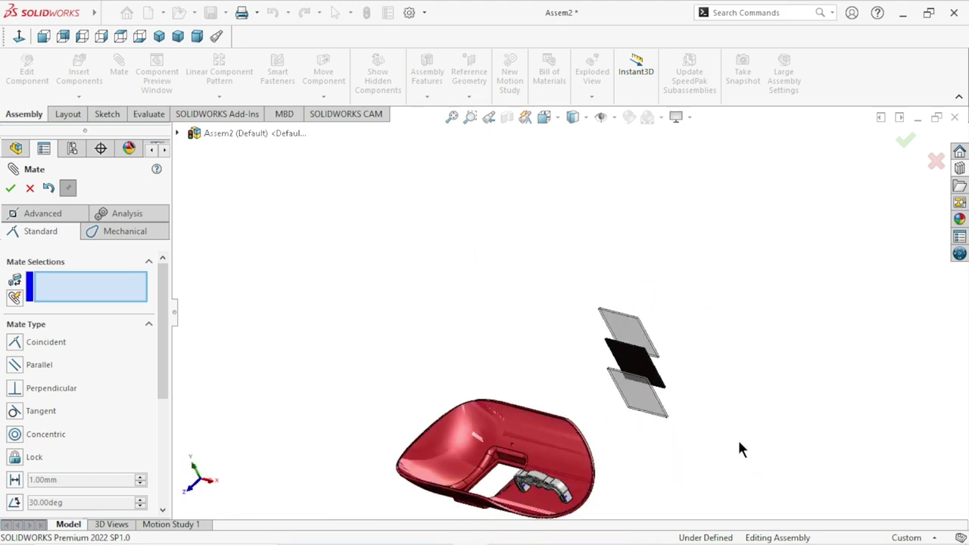
pyautogui.scroll(-4, 527, 286)
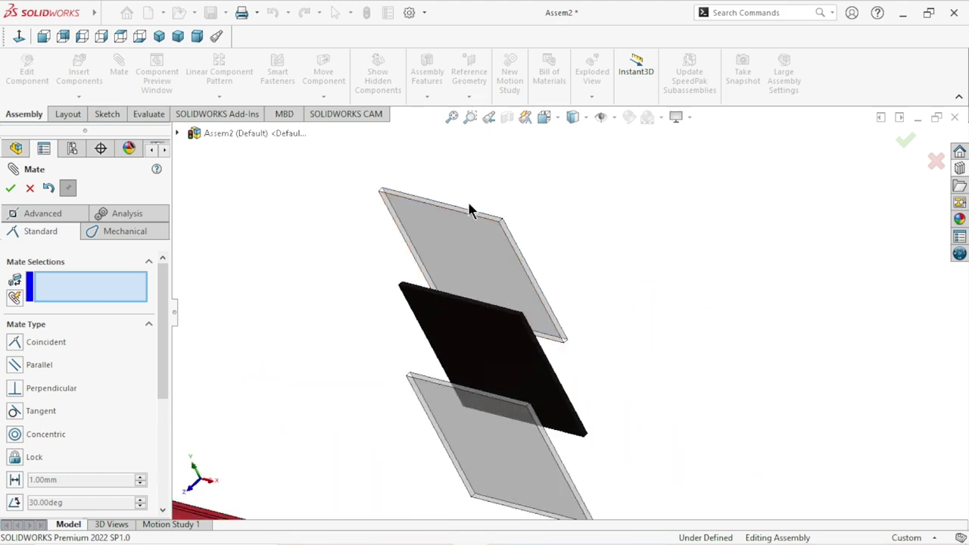
pyautogui.scroll(-2, 454, 274)
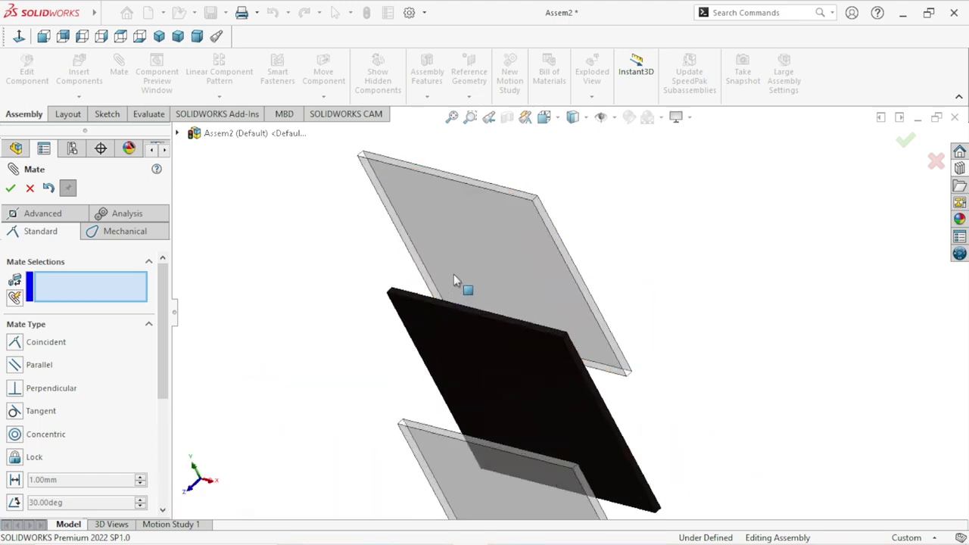
pyautogui.click(465, 181)
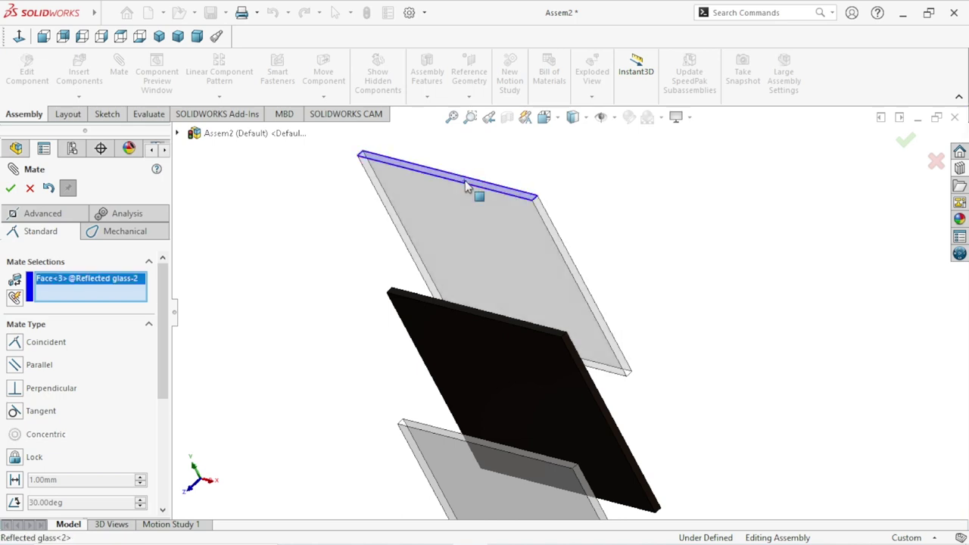
pyautogui.click(485, 315)
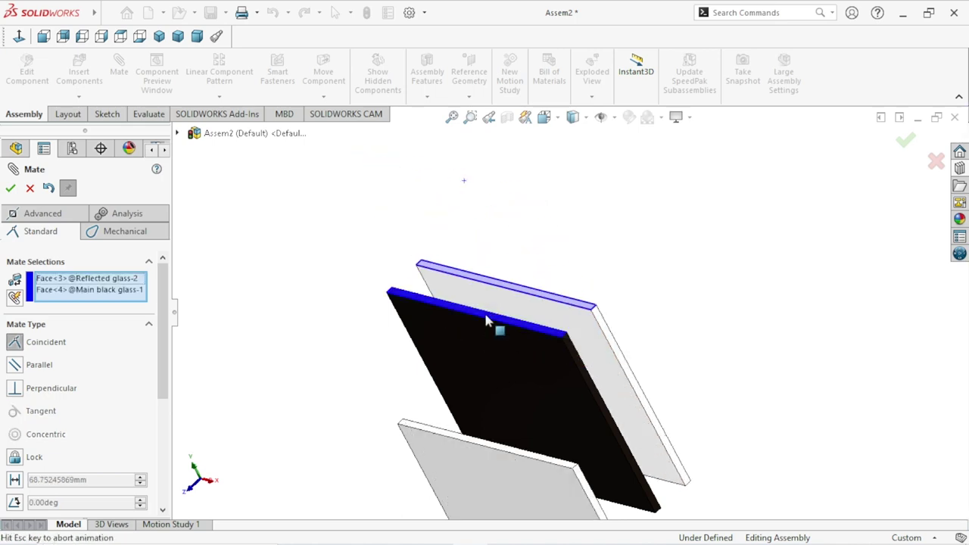
pyautogui.click(644, 338)
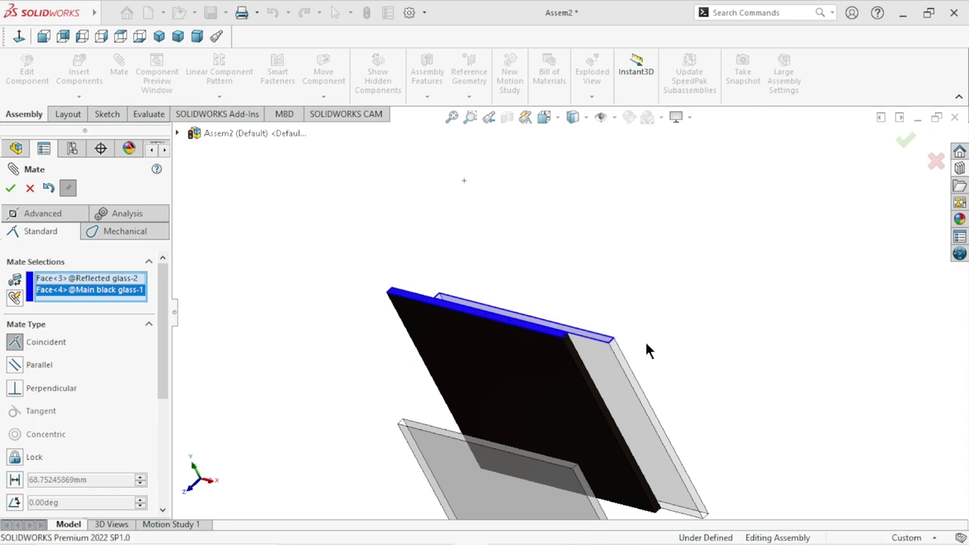
# Step: Align the second Reflected glass's side face with the black glass's side face
pyautogui.click(633, 382)
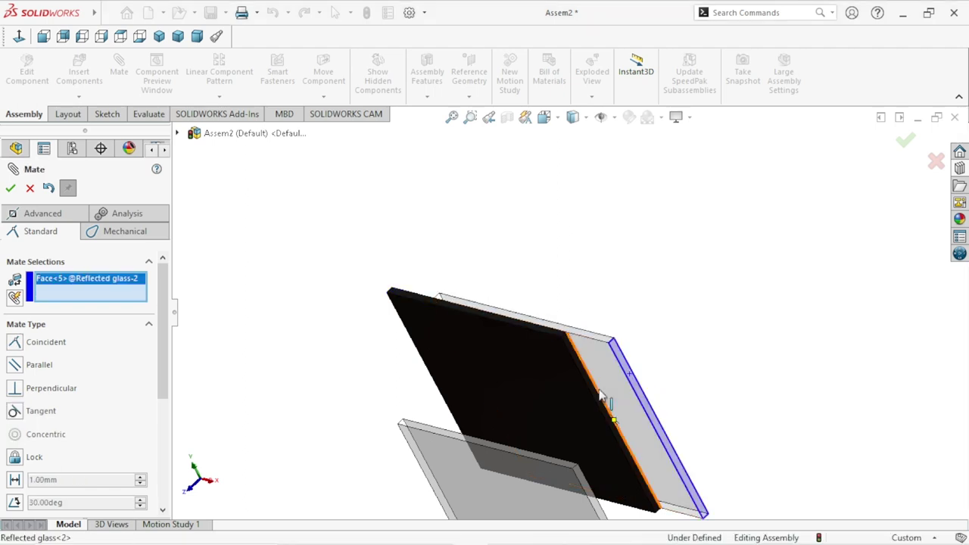
pyautogui.click(599, 398)
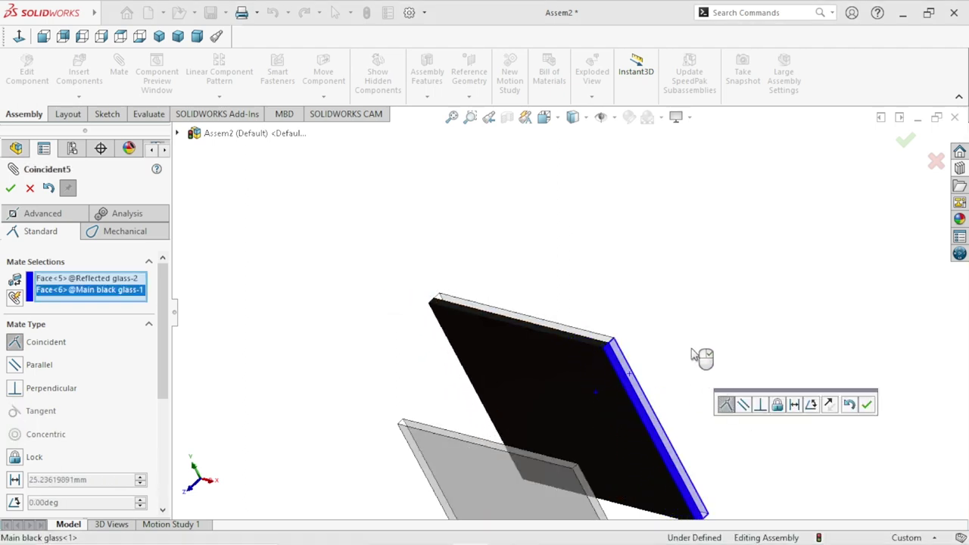
pyautogui.click(867, 407)
pyautogui.scroll(3, 632, 352)
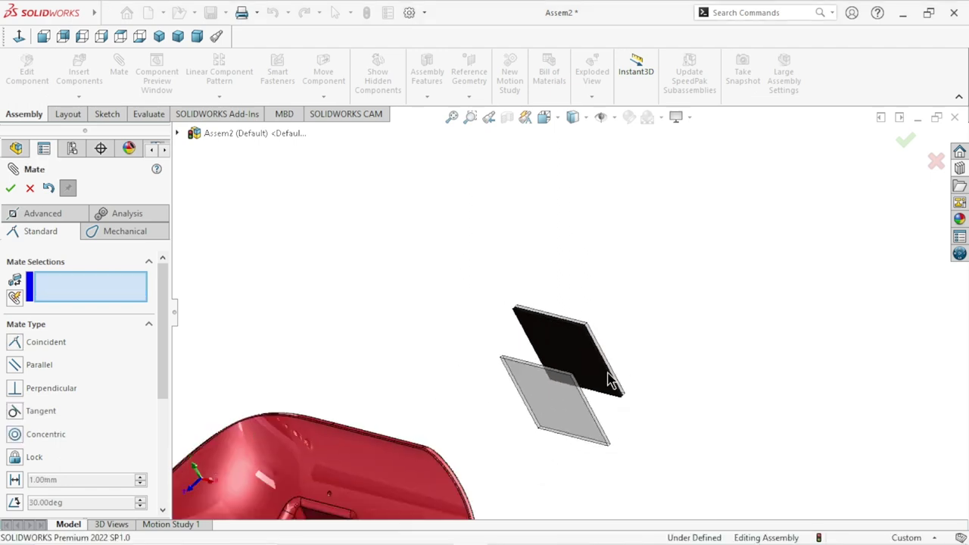
pyautogui.scroll(-3, 589, 382)
pyautogui.scroll(-2, 604, 387)
# Step: Mate the first Reflected glass face-to-face against the Main black glass
pyautogui.click(598, 337)
pyautogui.moveTo(721, 306)
pyautogui.mouseDown(button='middle')
pyautogui.moveTo(690, 325)
pyautogui.moveTo(677, 392)
pyautogui.mouseUp(button='middle')
pyautogui.click(672, 401)
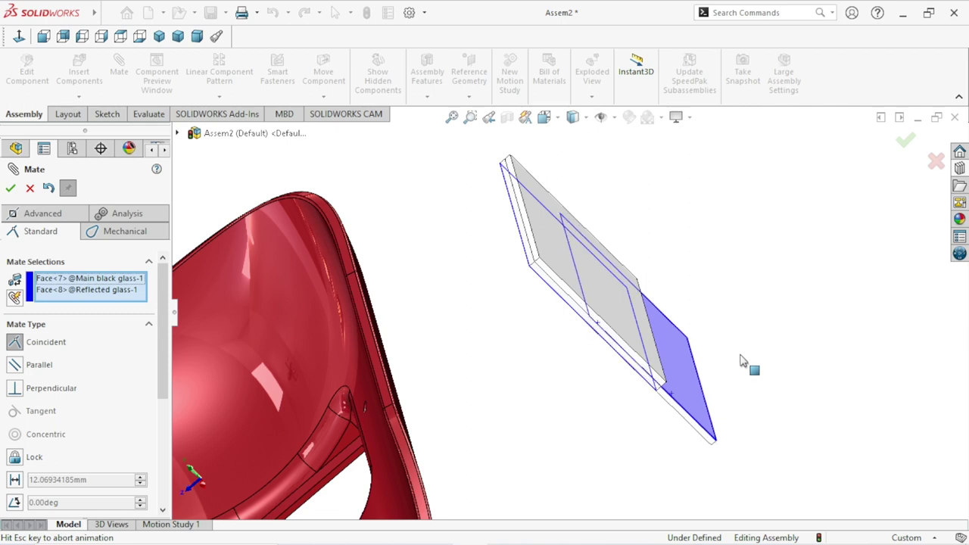
pyautogui.moveTo(748, 353); pyautogui.dragTo(946, 377, button='middle')
pyautogui.click(905, 373)
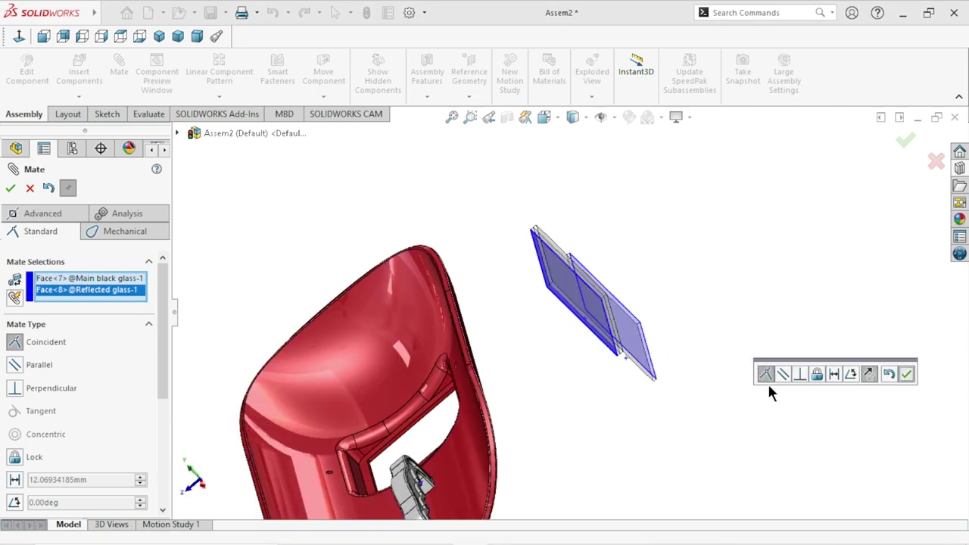
pyautogui.moveTo(659, 337); pyautogui.dragTo(605, 206, button='middle')
pyautogui.scroll(-3, 602, 242)
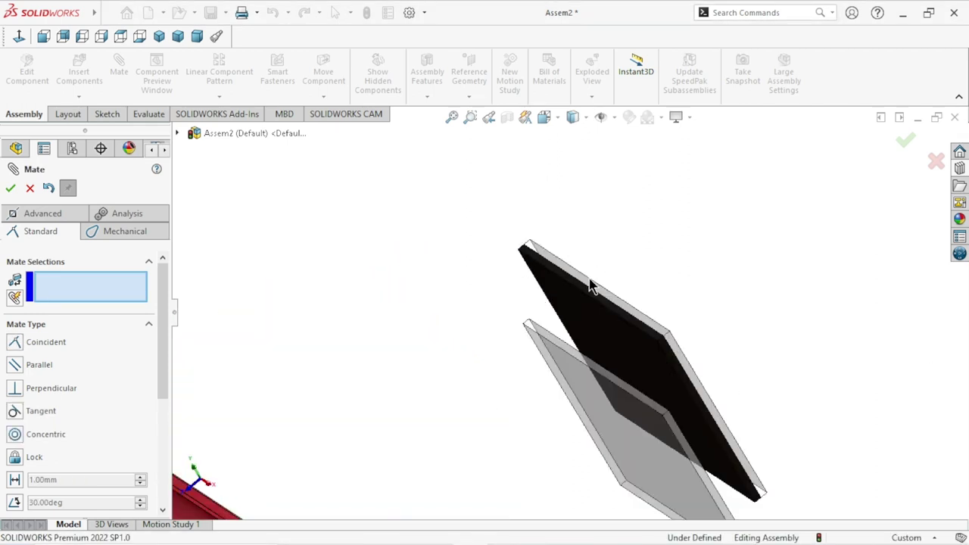
pyautogui.scroll(-3, 545, 288)
# Step: Align the first Reflected glass's top face with the black glass's top edge face
pyautogui.click(500, 279)
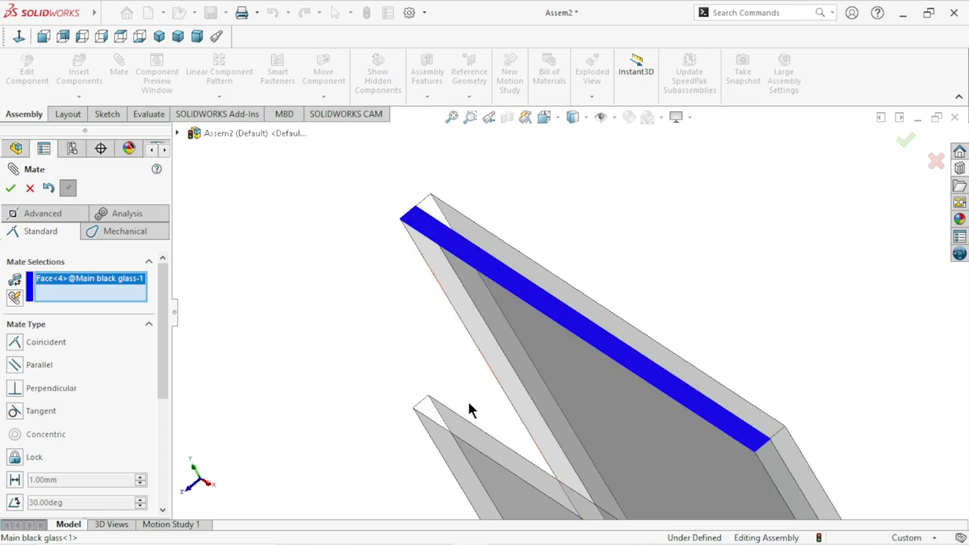
pyautogui.click(477, 447)
pyautogui.scroll(2, 655, 361)
pyautogui.click(878, 347)
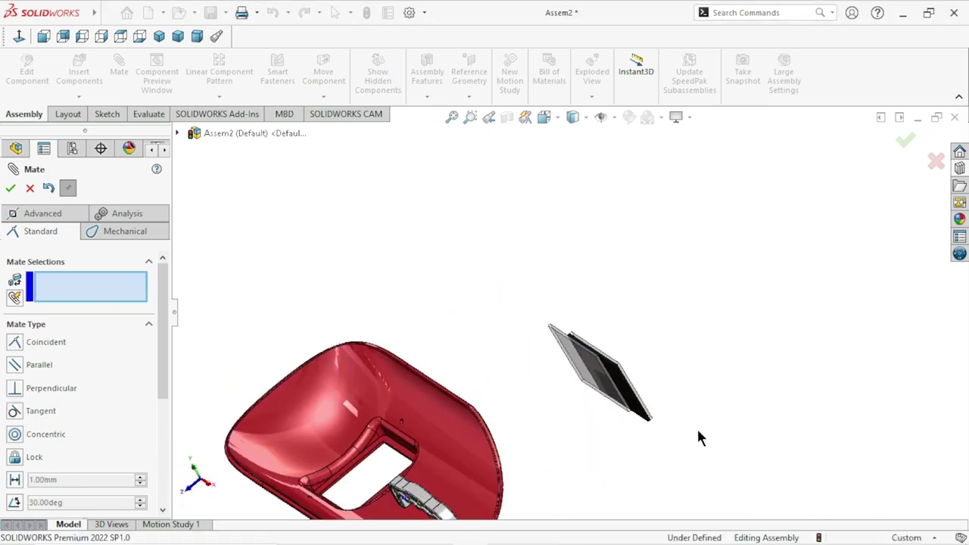
# Step: Add a Coincident mate between a Reflected glass face and the Main black glass face
pyautogui.moveTo(698, 430); pyautogui.dragTo(614, 380, button='middle')
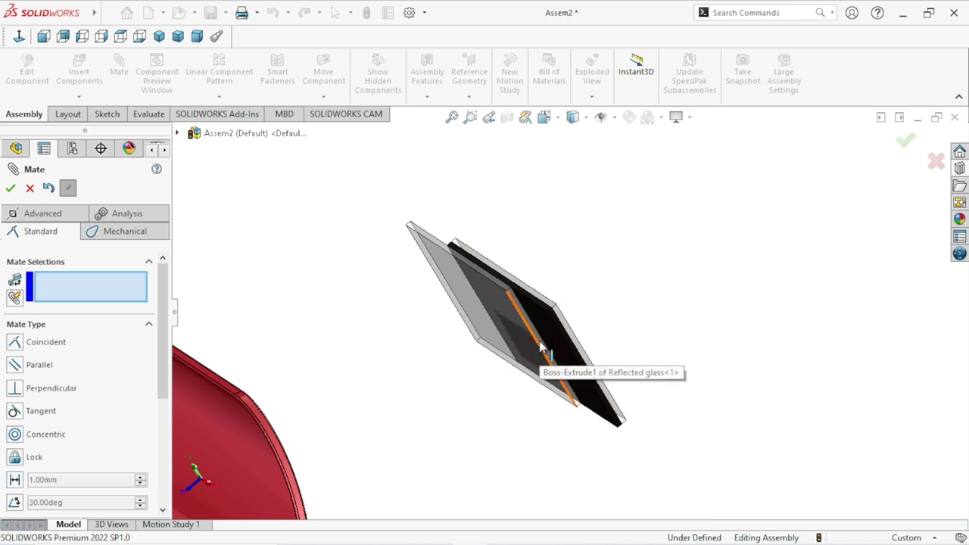
pyautogui.scroll(-1, 540, 345)
pyautogui.scroll(-2, 539, 338)
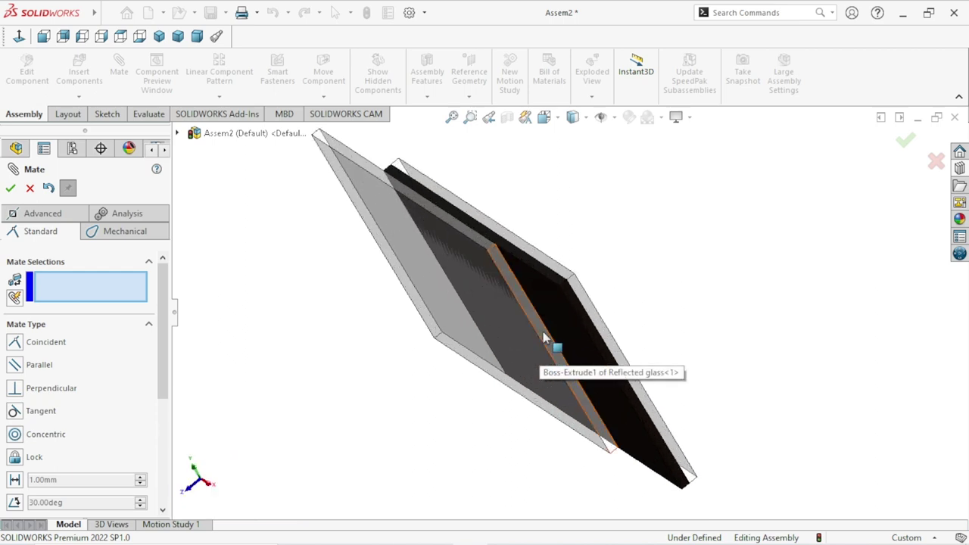
pyautogui.click(587, 340)
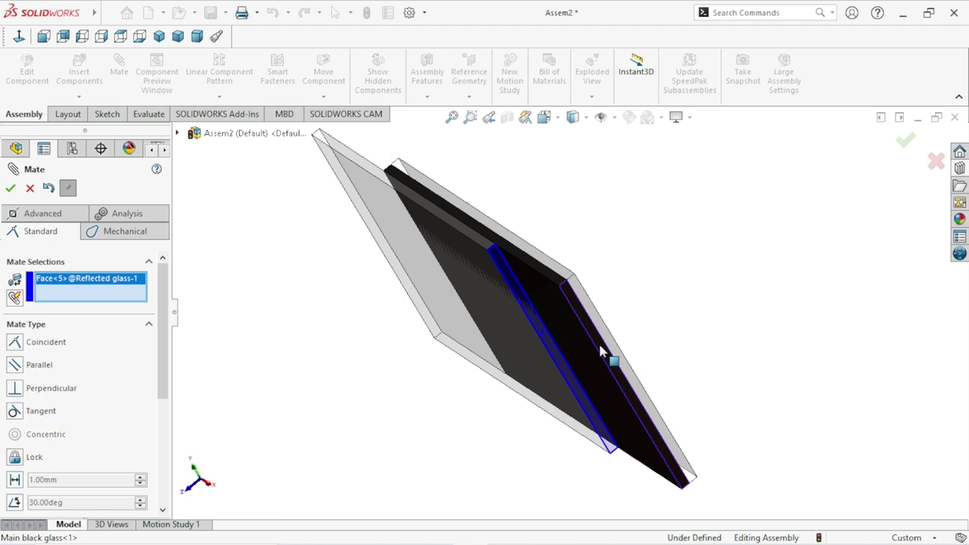
pyautogui.click(600, 352)
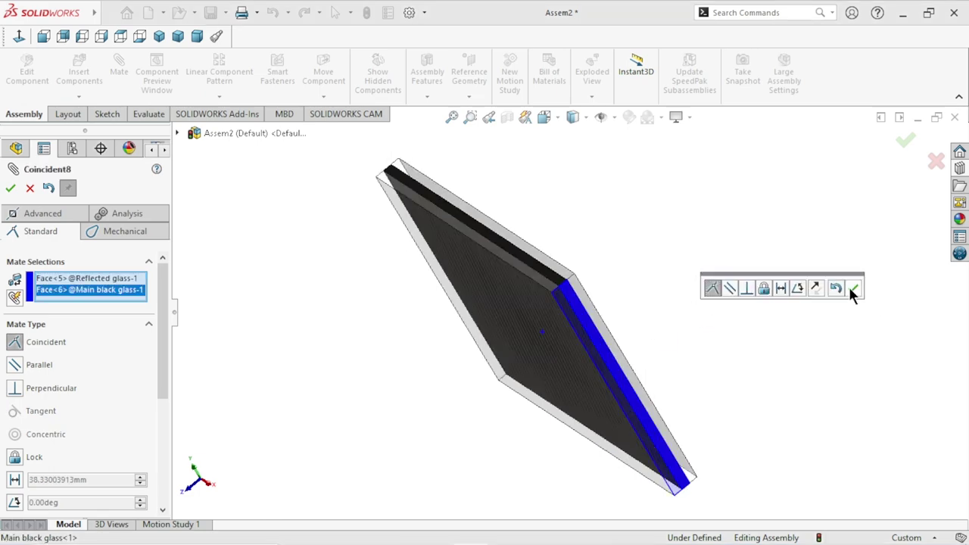
pyautogui.click(850, 288)
pyautogui.scroll(3, 613, 325)
pyautogui.scroll(-2, 466, 369)
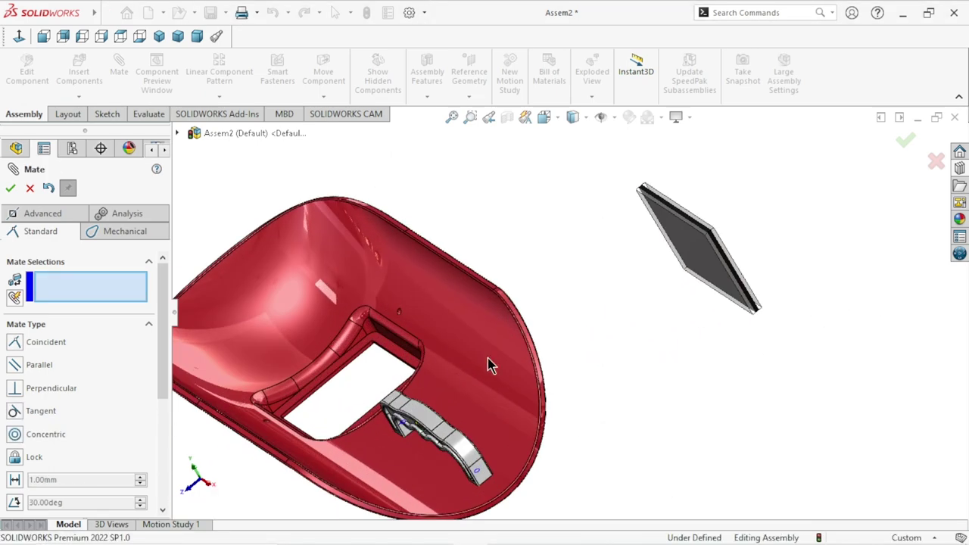
pyautogui.scroll(-2, 387, 386)
# Step: Mate the helmet's window face coincident with the glass, then pull the glass beside the helmet
pyautogui.click(567, 368)
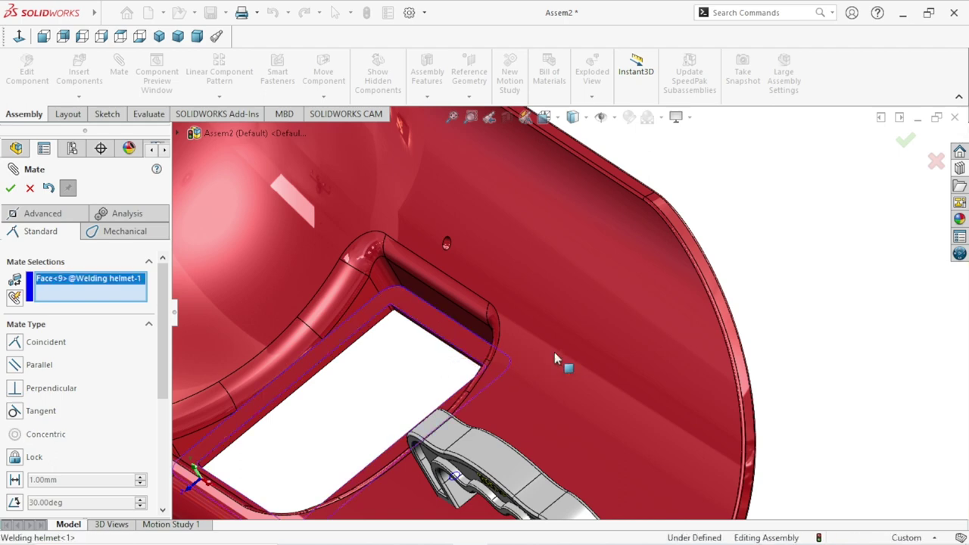
pyautogui.scroll(5, 616, 344)
pyautogui.scroll(-2, 658, 303)
pyautogui.scroll(-3, 665, 272)
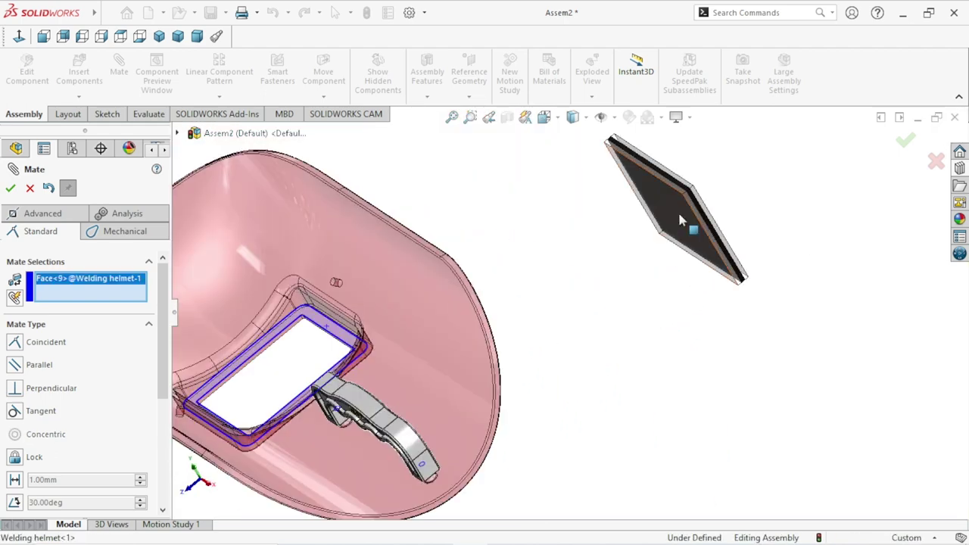
pyautogui.click(679, 215)
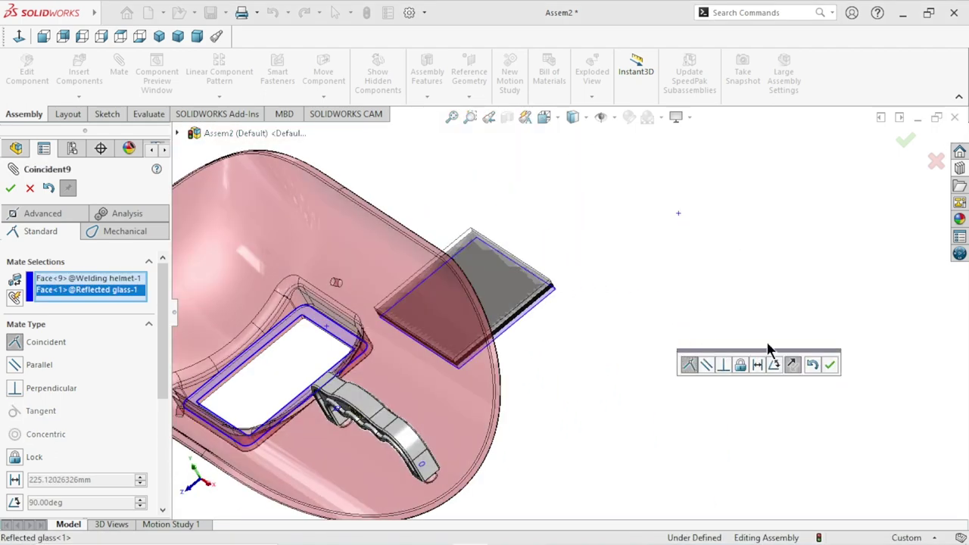
pyautogui.click(828, 366)
pyautogui.scroll(3, 539, 314)
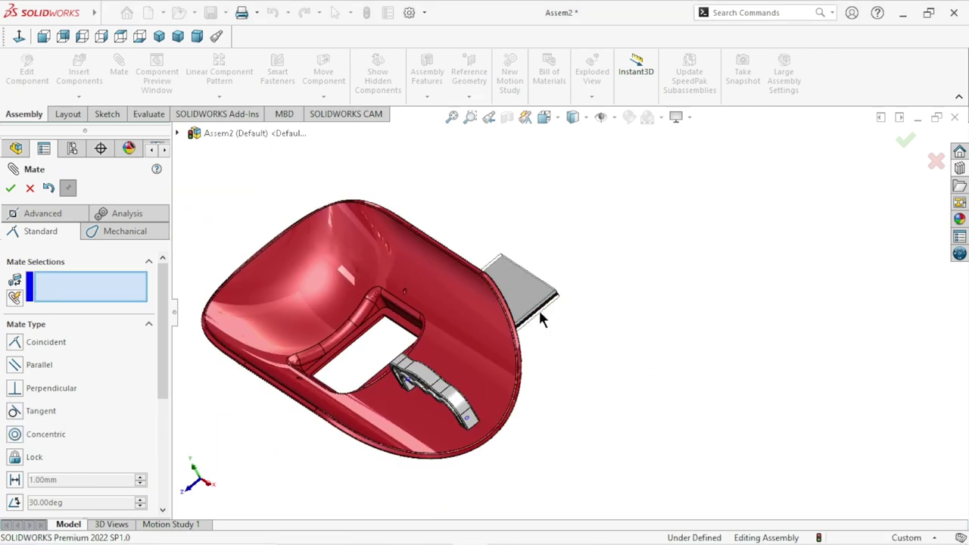
pyautogui.moveTo(523, 295); pyautogui.dragTo(609, 399)
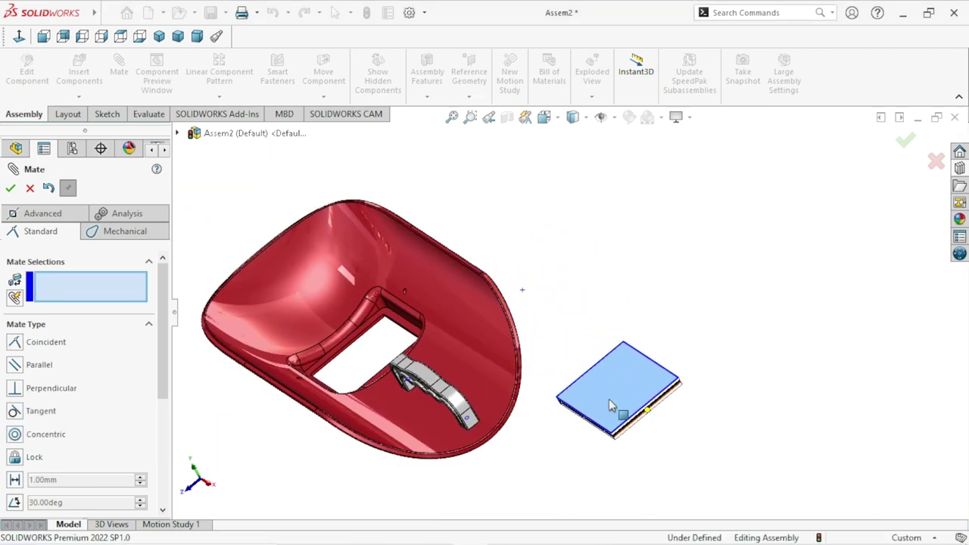
pyautogui.scroll(2, 539, 390)
pyautogui.scroll(-2, 518, 325)
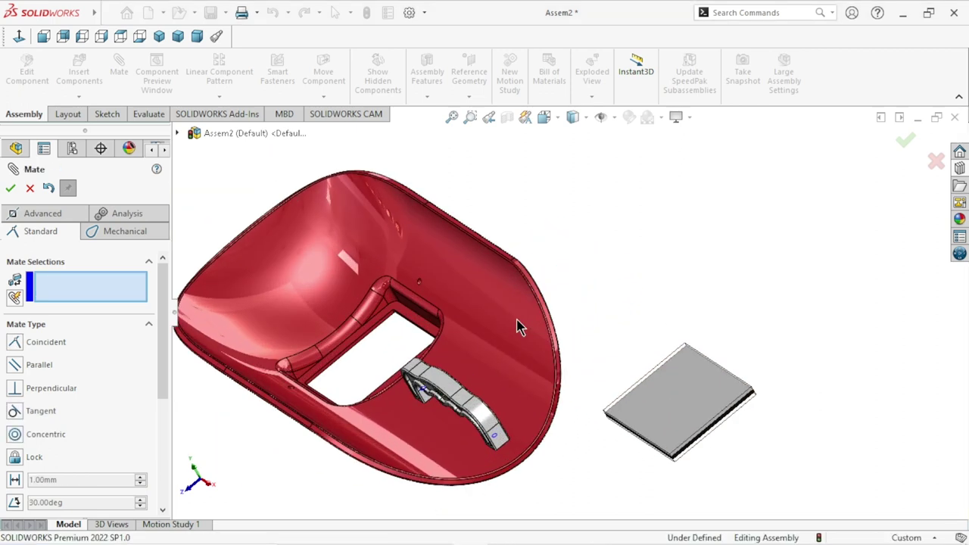
# Step: Start a Width mate using both window side faces and a first glass face
pyautogui.click(58, 214)
pyautogui.click(15, 385)
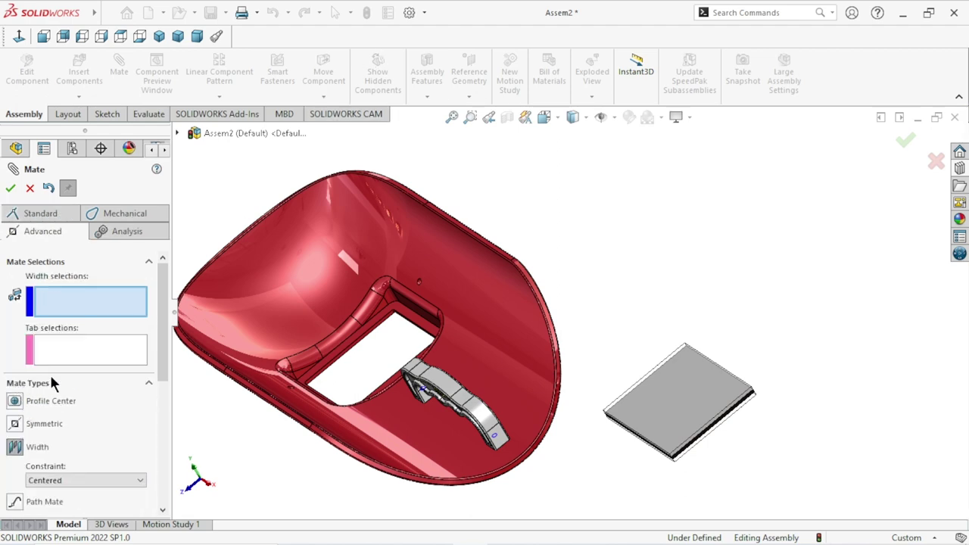
pyautogui.scroll(-2, 427, 350)
pyautogui.scroll(-3, 406, 328)
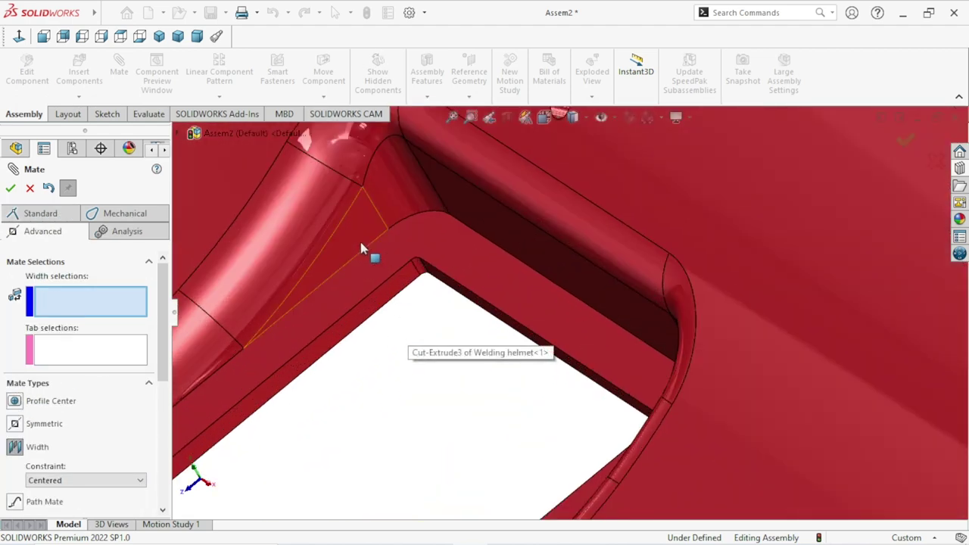
pyautogui.click(376, 324)
pyautogui.scroll(3, 374, 352)
pyautogui.moveTo(490, 409)
pyautogui.mouseDown(button='middle')
pyautogui.moveTo(606, 519)
pyautogui.moveTo(658, 409)
pyautogui.moveTo(629, 378)
pyautogui.mouseUp(button='middle')
pyautogui.scroll(-2, 628, 378)
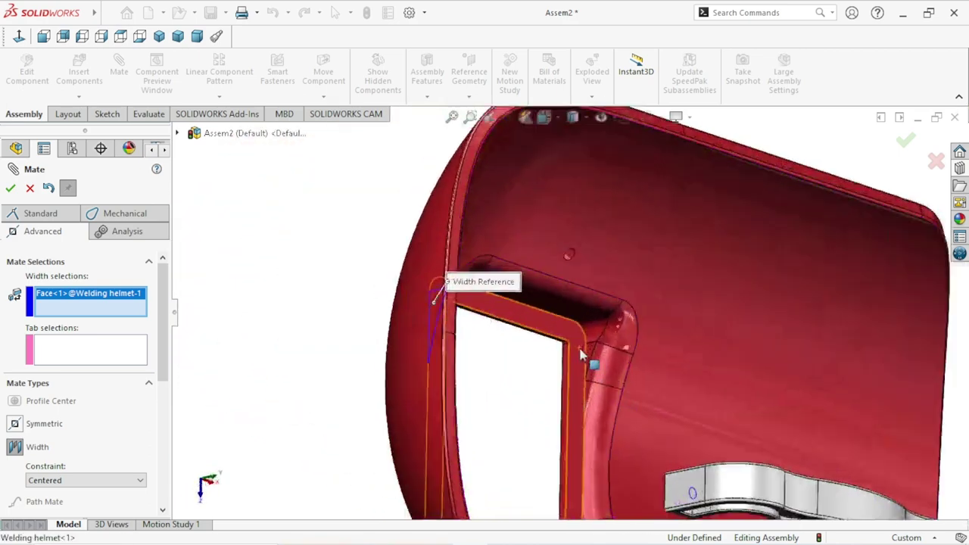
pyautogui.scroll(-2, 622, 377)
pyautogui.click(628, 382)
pyautogui.scroll(5, 651, 397)
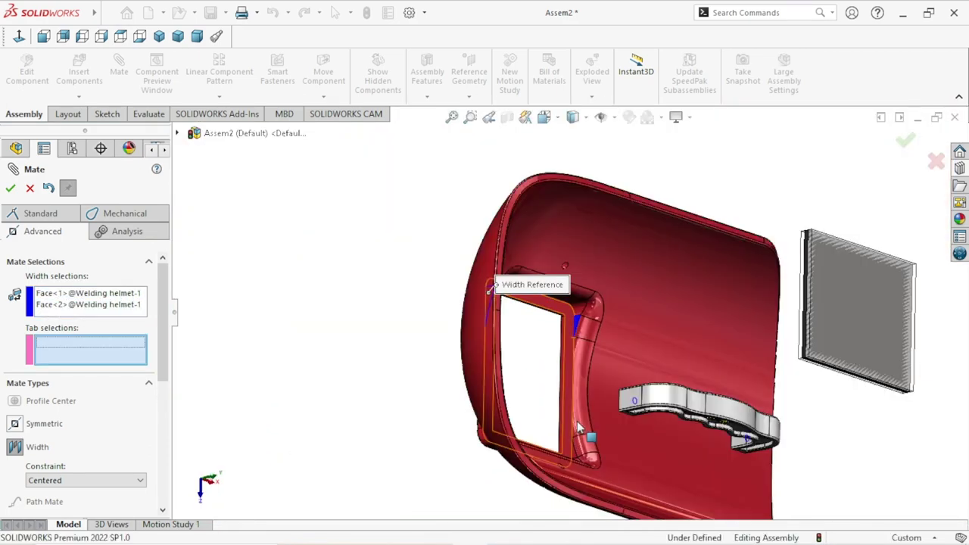
pyautogui.scroll(2, 684, 409)
pyautogui.scroll(-3, 693, 305)
pyautogui.scroll(-3, 648, 324)
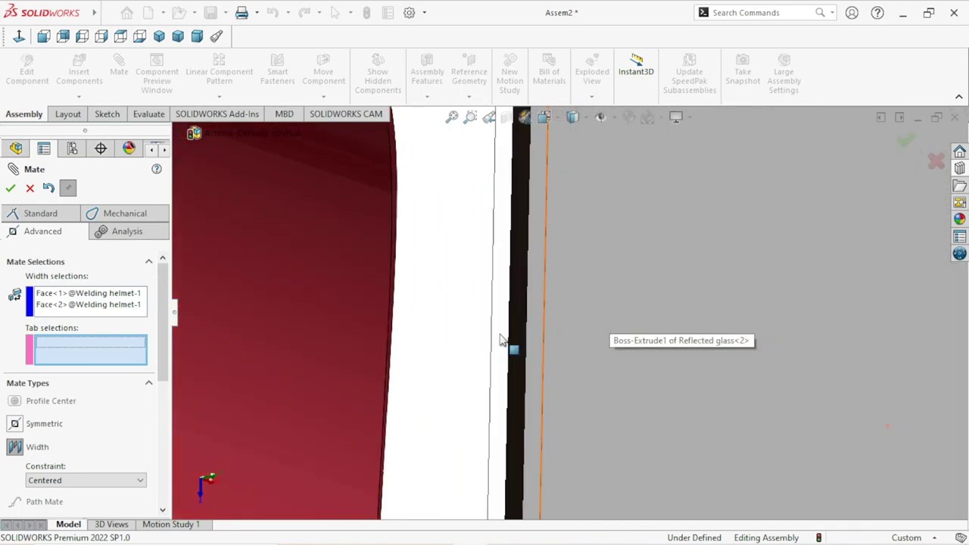
pyautogui.click(520, 402)
pyautogui.scroll(5, 508, 398)
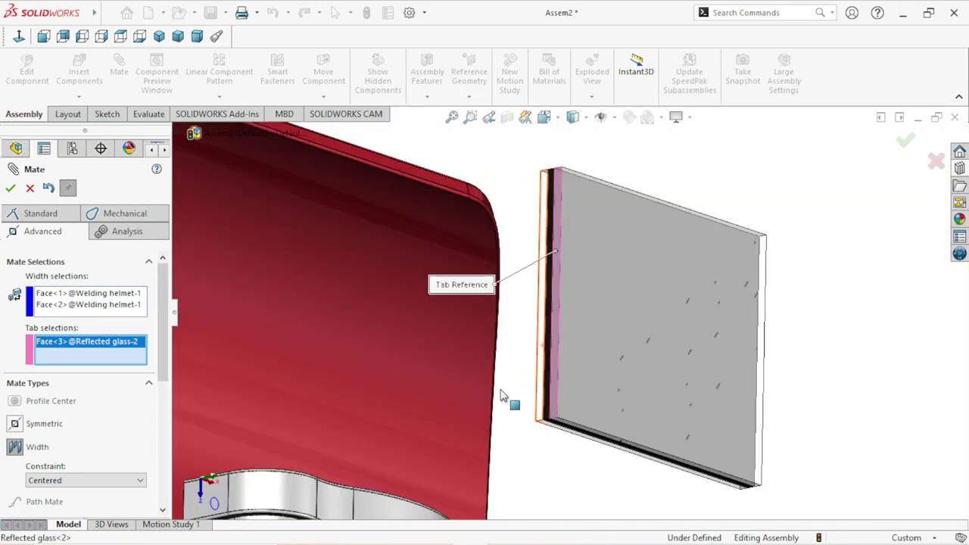
pyautogui.moveTo(727, 394)
pyautogui.mouseDown(button='middle')
pyautogui.moveTo(659, 281)
pyautogui.moveTo(720, 324)
pyautogui.moveTo(642, 324)
pyautogui.moveTo(727, 417)
pyautogui.moveTo(711, 401)
pyautogui.mouseUp(button='middle')
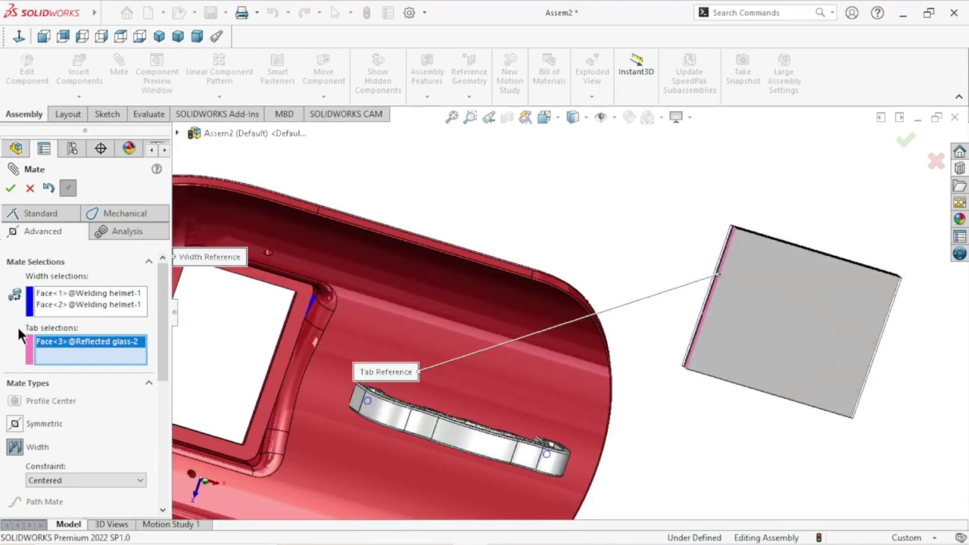
# Step: Clear the wrong tab selection and pick both opposite side faces of the glass instead
pyautogui.rightClick(79, 347)
pyautogui.click(101, 351)
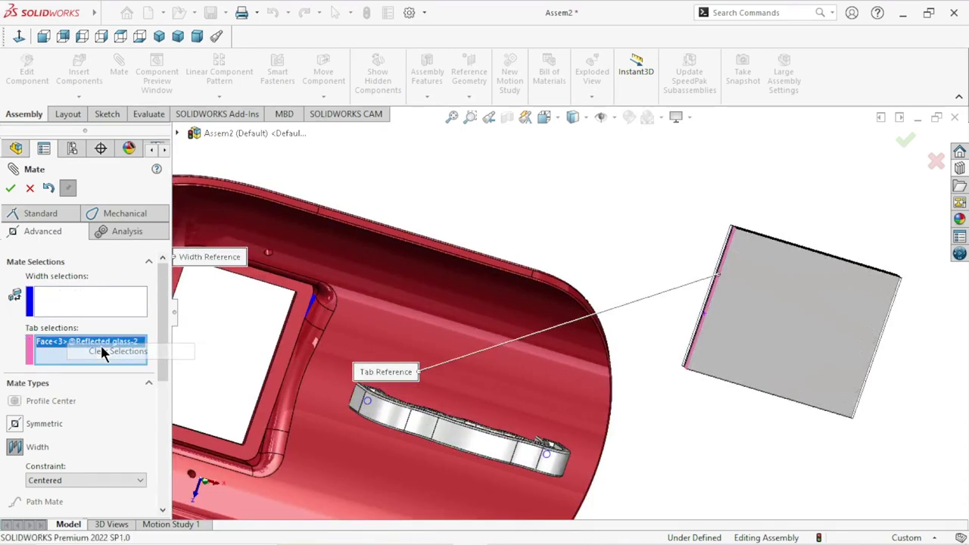
pyautogui.moveTo(744, 447)
pyautogui.mouseDown(button='middle')
pyautogui.moveTo(793, 277)
pyautogui.moveTo(790, 414)
pyautogui.mouseUp(button='middle')
pyautogui.scroll(-5, 779, 401)
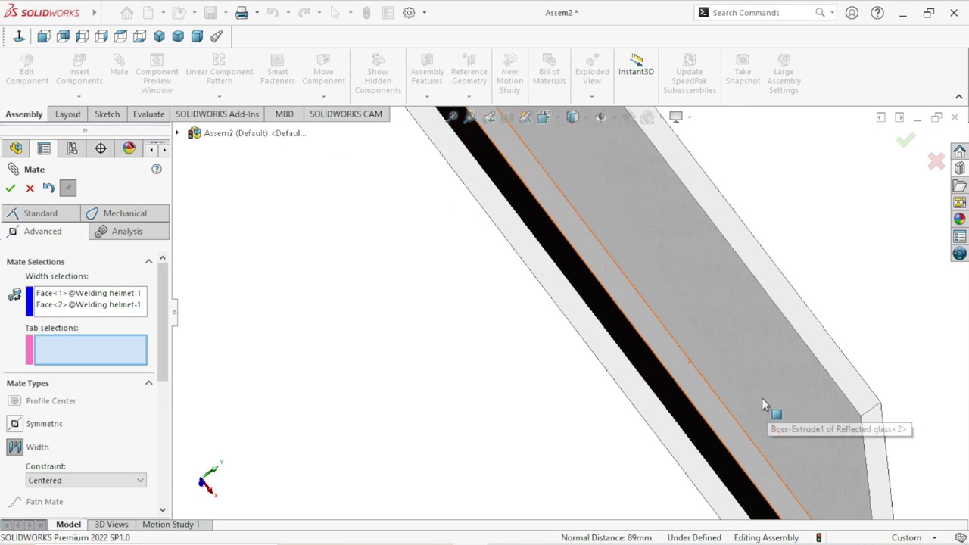
pyautogui.click(688, 383)
pyautogui.scroll(5, 770, 325)
pyautogui.moveTo(770, 324)
pyautogui.mouseDown(button='middle')
pyautogui.moveTo(643, 384)
pyautogui.moveTo(611, 413)
pyautogui.moveTo(649, 301)
pyautogui.mouseUp(button='middle')
pyautogui.scroll(-3, 649, 301)
pyautogui.scroll(-3, 575, 337)
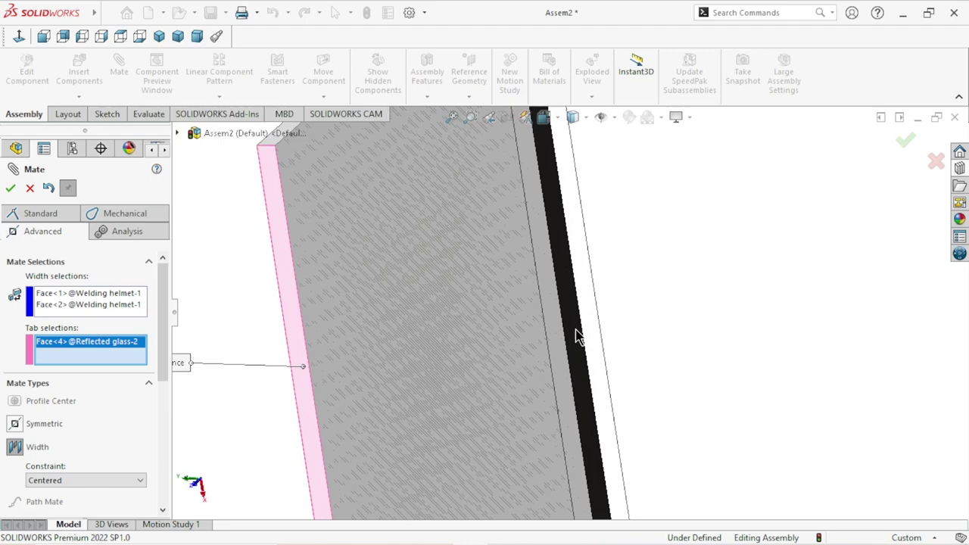
pyautogui.scroll(3, 682, 385)
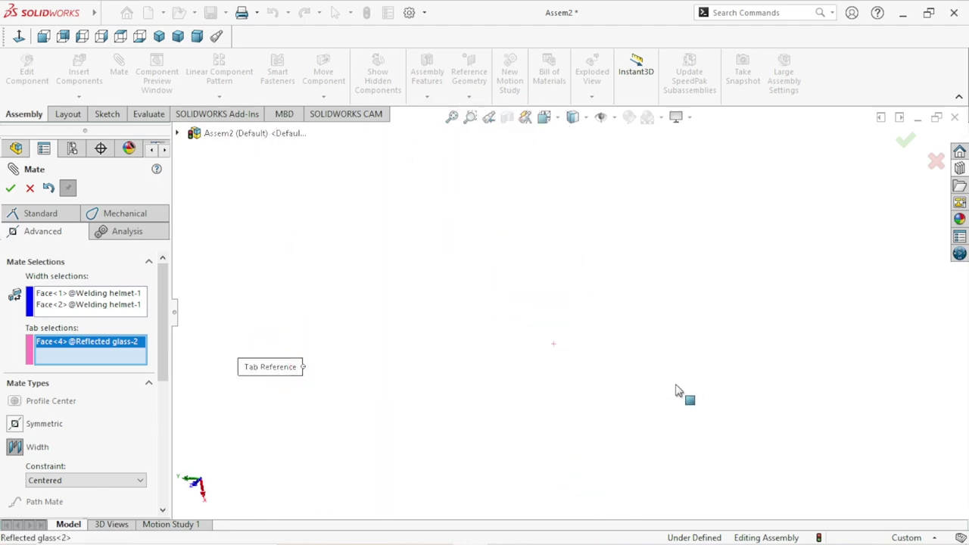
pyautogui.click(580, 389)
pyautogui.scroll(3, 577, 383)
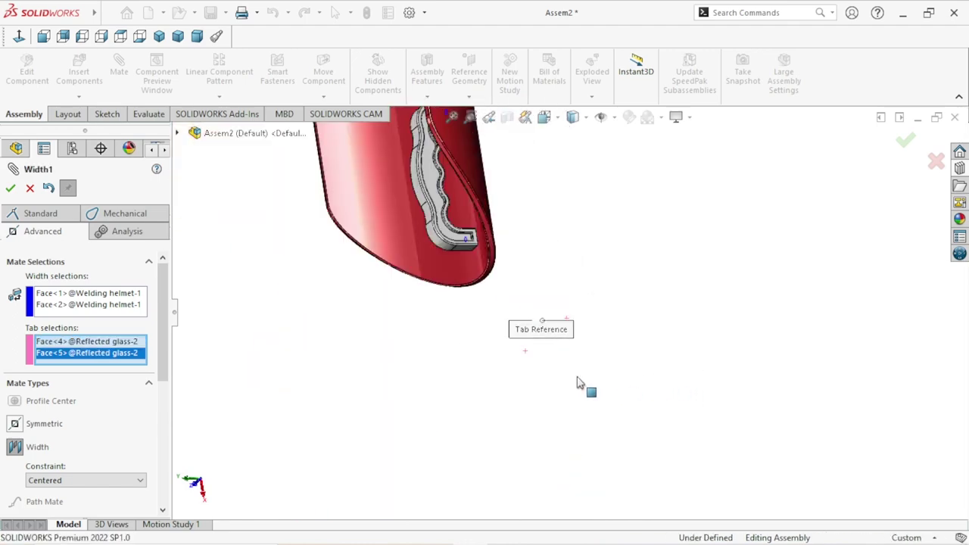
# Step: Fit the helmet in view, apply the width mate and nudge the glass toward the window
pyautogui.click(451, 123)
pyautogui.moveTo(674, 342)
pyautogui.mouseDown(button='middle')
pyautogui.moveTo(720, 300)
pyautogui.moveTo(674, 267)
pyautogui.mouseUp(button='middle')
pyautogui.scroll(-3, 553, 286)
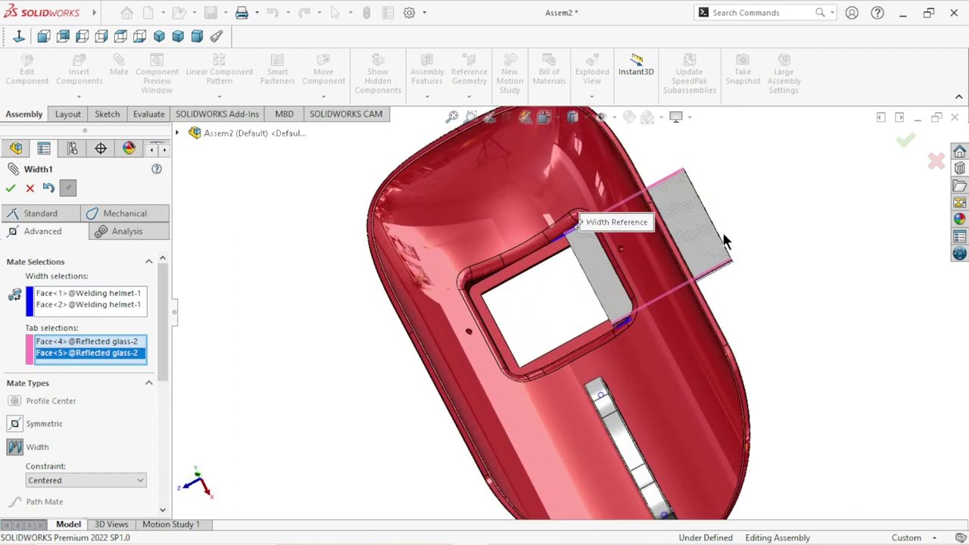
pyautogui.moveTo(720, 235); pyautogui.dragTo(834, 194)
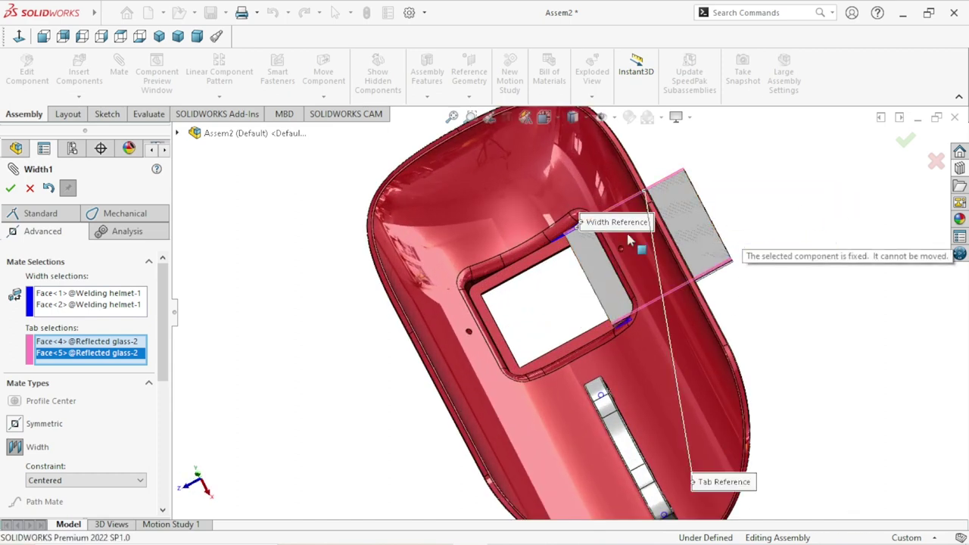
pyautogui.click(11, 188)
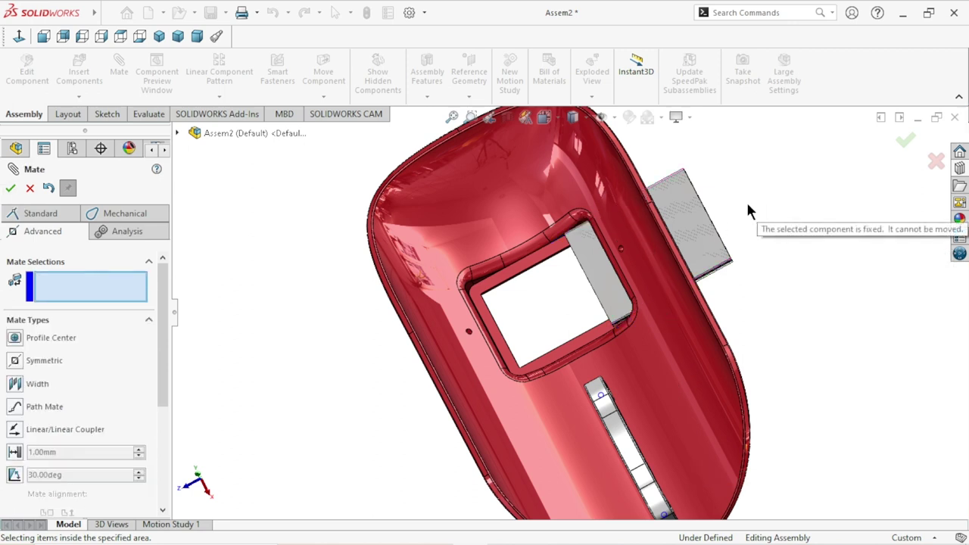
pyautogui.moveTo(696, 227); pyautogui.dragTo(823, 174)
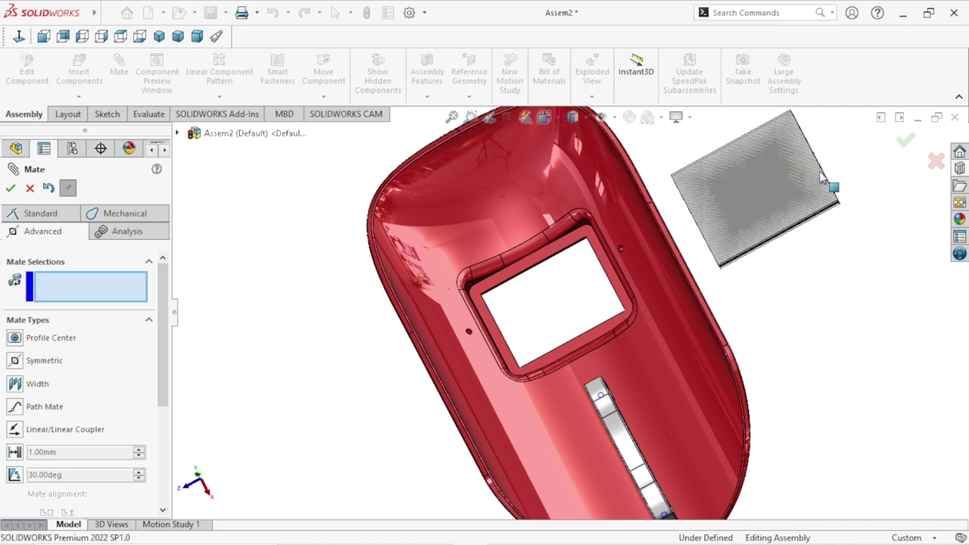
# Step: Back on the Advanced mates, choose both window slot side faces as width references
pyautogui.click(36, 214)
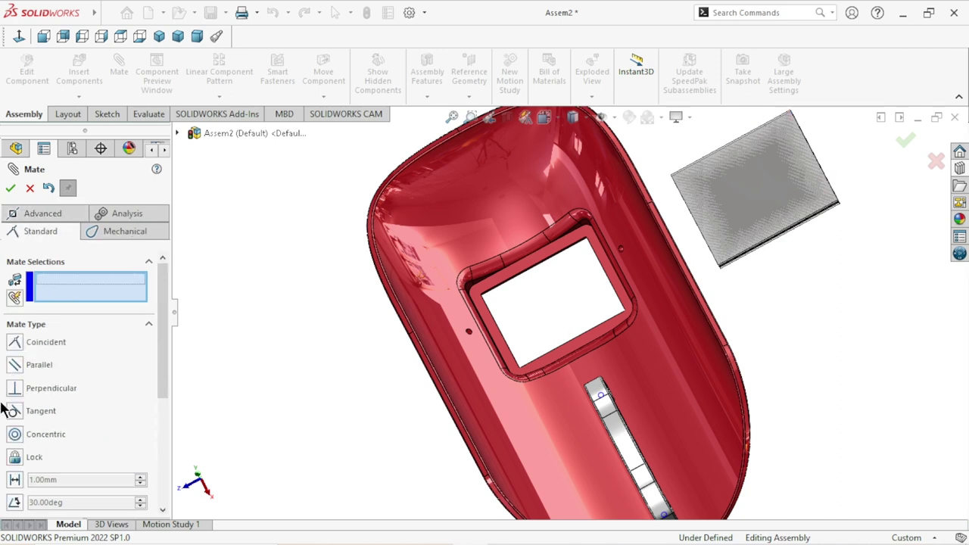
pyautogui.click(57, 213)
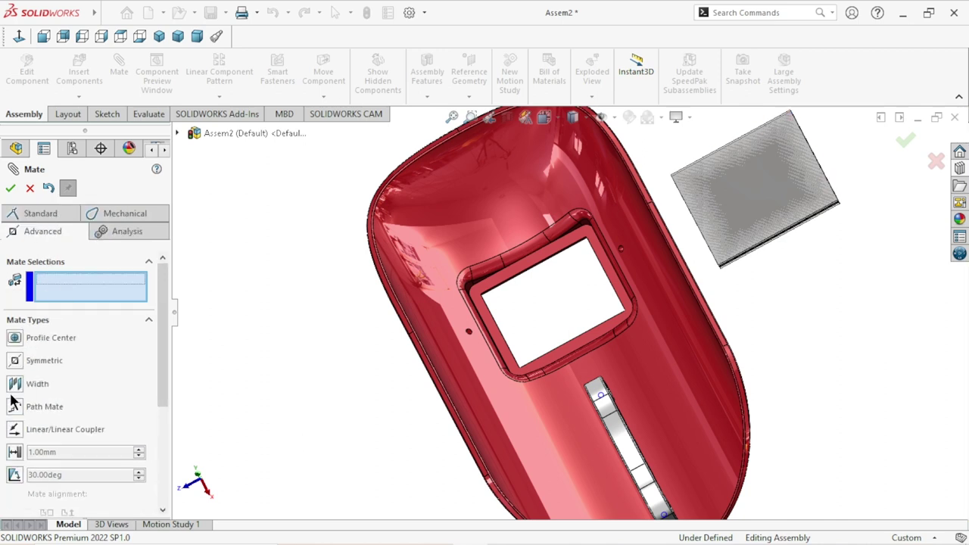
pyautogui.moveTo(885, 275); pyautogui.dragTo(828, 335, button='middle')
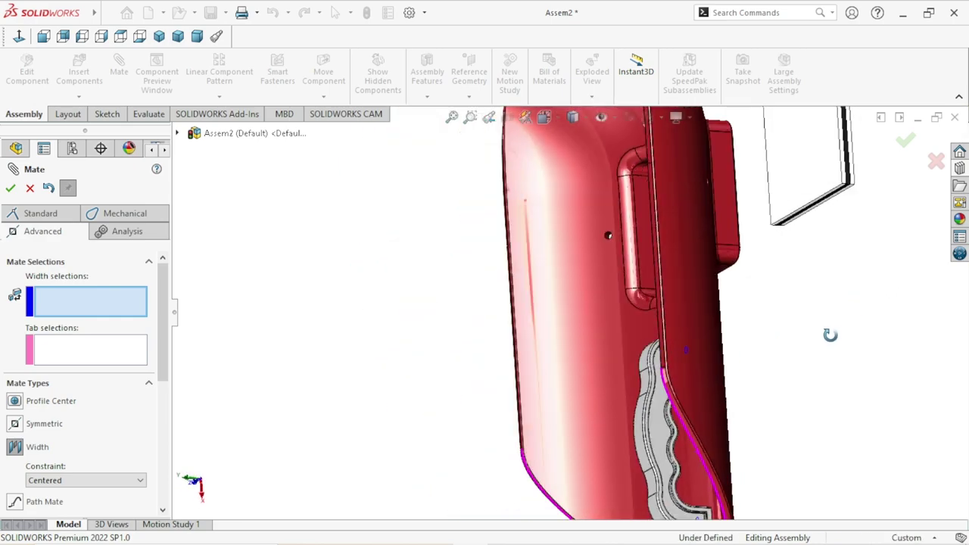
pyautogui.scroll(-5, 642, 260)
pyautogui.scroll(-2, 642, 259)
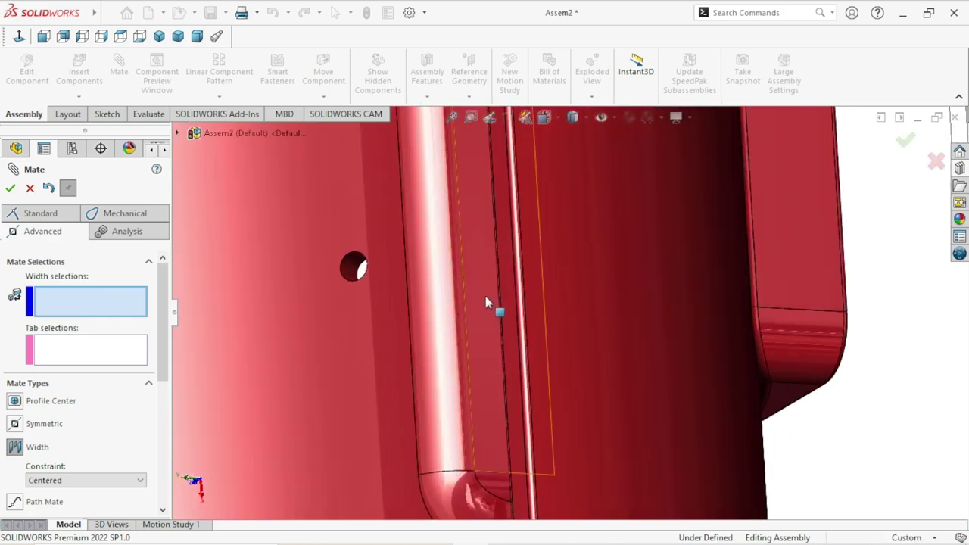
pyautogui.click(486, 299)
pyautogui.scroll(5, 464, 394)
pyautogui.moveTo(449, 399)
pyautogui.mouseDown(button='middle')
pyautogui.moveTo(504, 310)
pyautogui.moveTo(580, 396)
pyautogui.moveTo(558, 385)
pyautogui.mouseUp(button='middle')
pyautogui.scroll(-3, 490, 278)
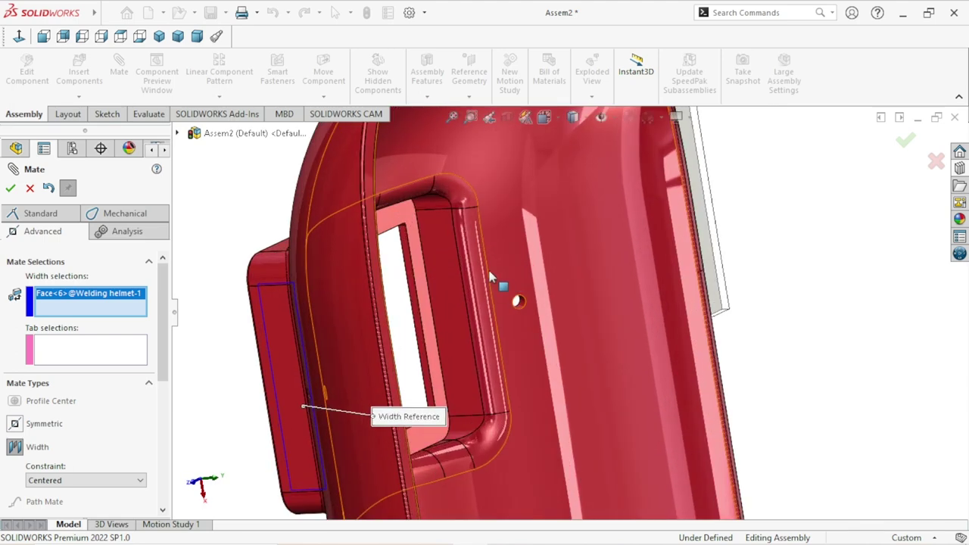
pyautogui.click(449, 296)
pyautogui.scroll(5, 689, 390)
# Step: Pick the glass's two opposite faces as tab references and accept the width mate
pyautogui.moveTo(707, 372)
pyautogui.mouseDown(button='middle')
pyautogui.moveTo(781, 331)
pyautogui.moveTo(683, 288)
pyautogui.moveTo(648, 320)
pyautogui.mouseUp(button='middle')
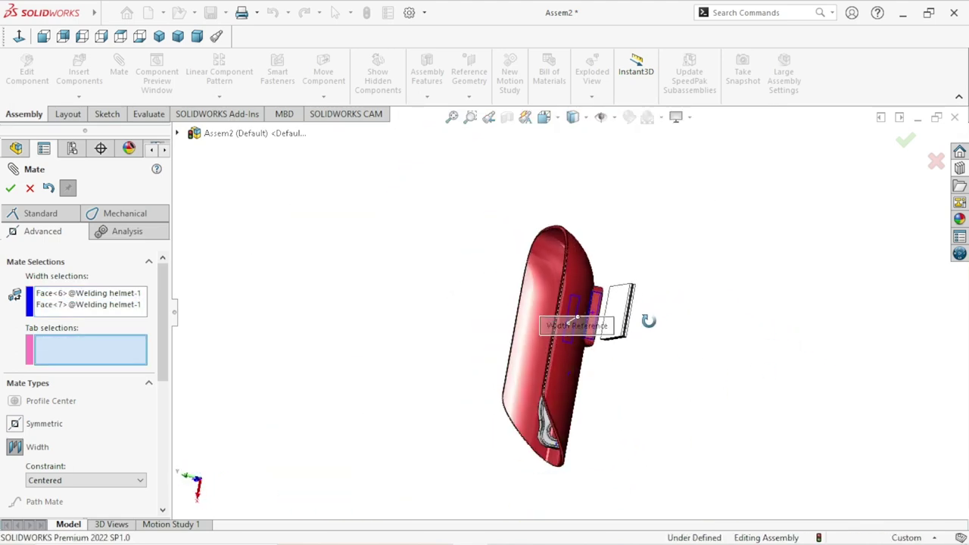
pyautogui.scroll(-2, 635, 315)
pyautogui.scroll(-3, 613, 310)
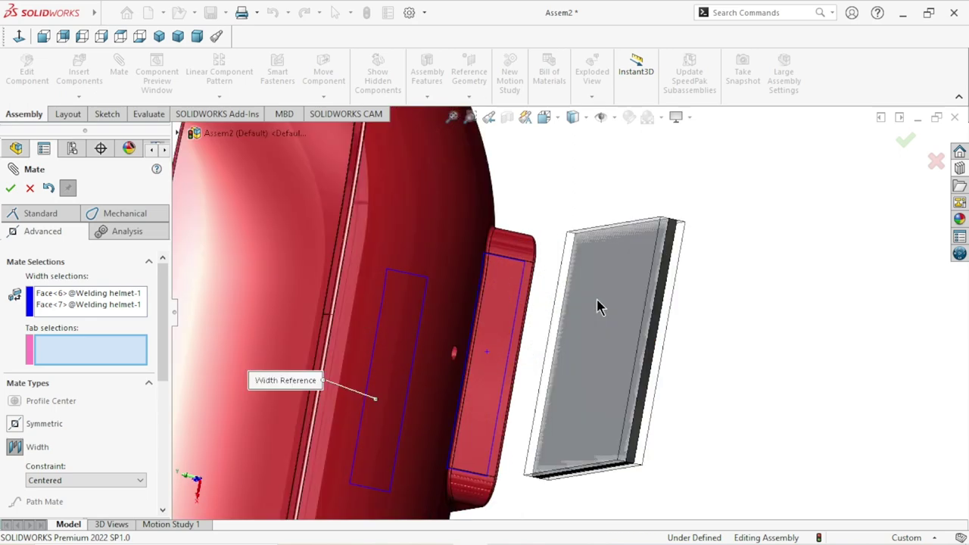
pyautogui.click(673, 340)
pyautogui.moveTo(577, 411)
pyautogui.mouseDown(button='middle')
pyautogui.moveTo(566, 396)
pyautogui.moveTo(677, 370)
pyautogui.moveTo(735, 335)
pyautogui.mouseUp(button='middle')
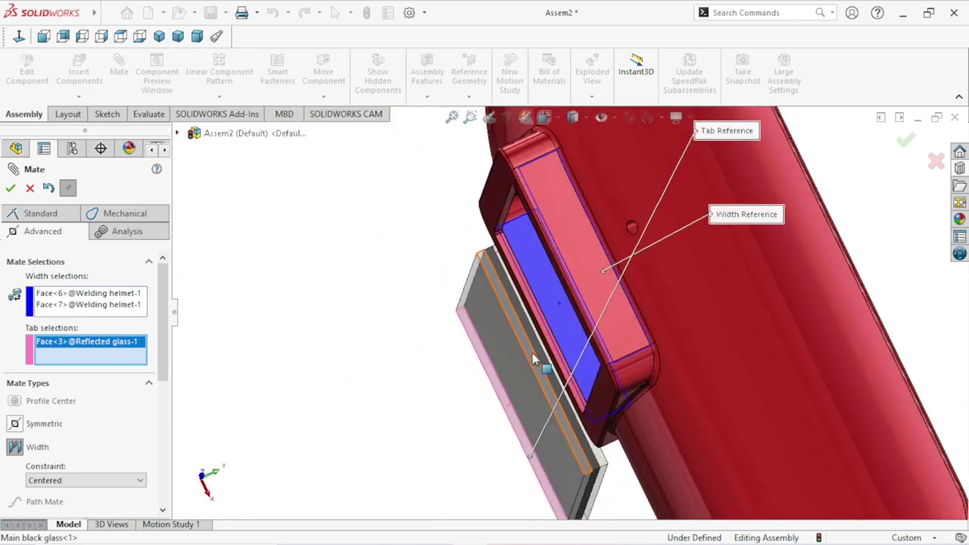
pyautogui.click(532, 354)
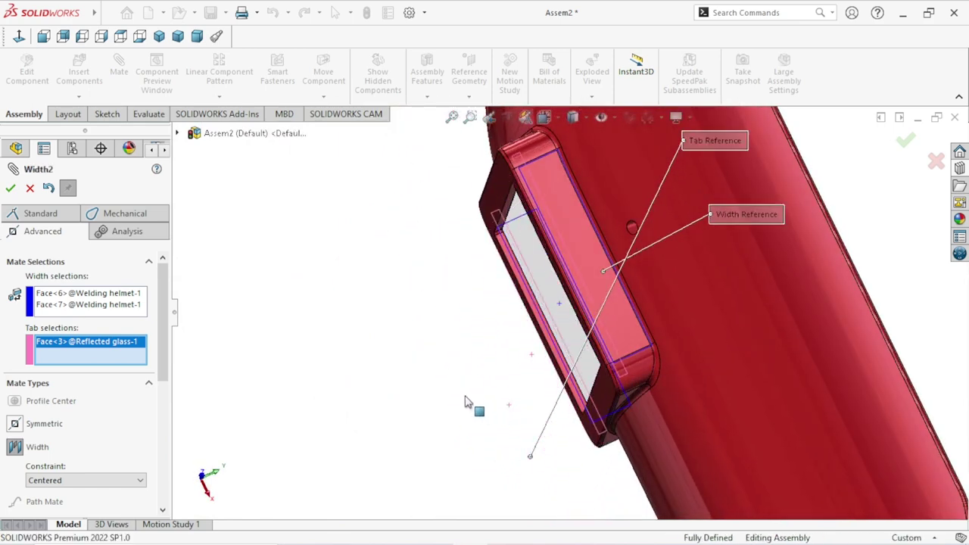
pyautogui.click(467, 402)
pyautogui.click(17, 190)
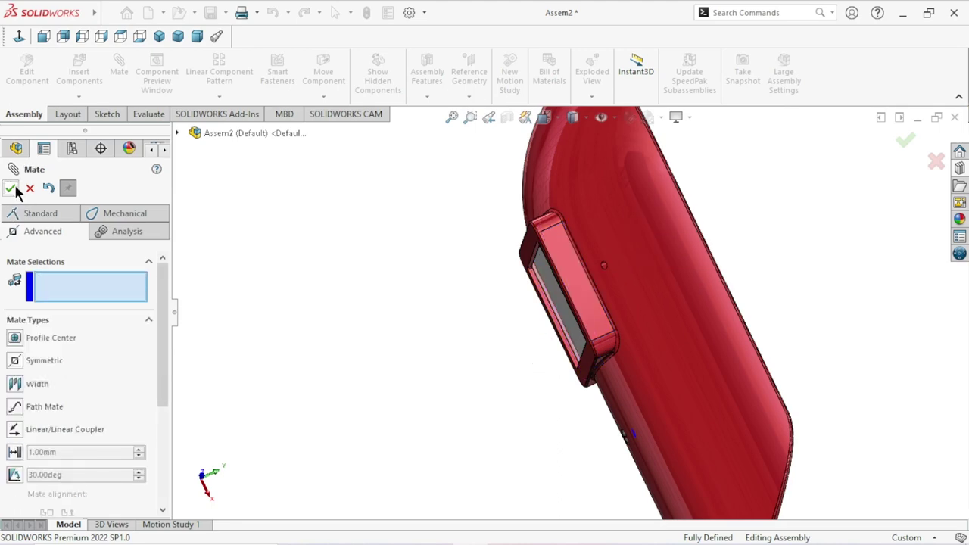
pyautogui.press('Escape')
# Step: Inspect the helmet's inside around the seated glass, then begin inserting another component
pyautogui.scroll(5, 400, 302)
pyautogui.moveTo(742, 325); pyautogui.dragTo(672, 270, button='middle')
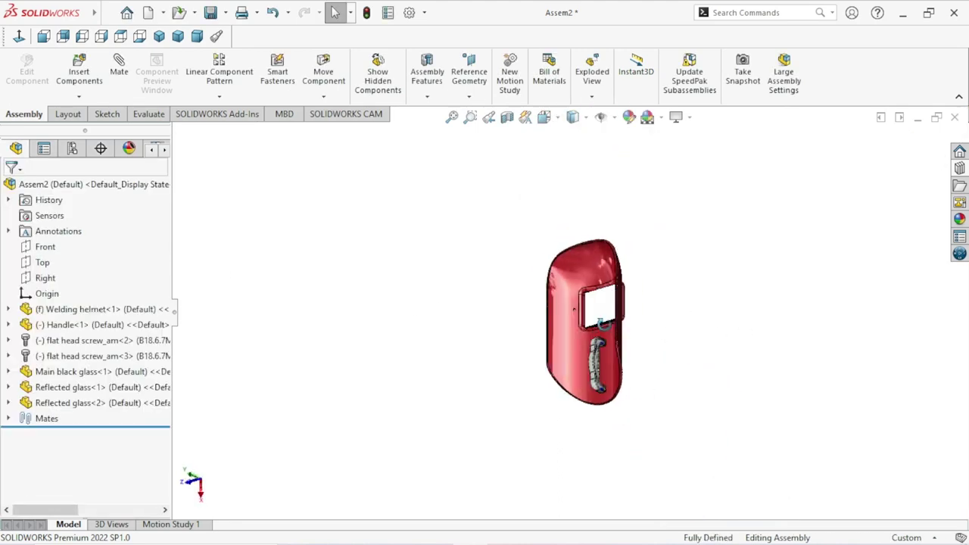
pyautogui.scroll(-1, 672, 270)
pyautogui.scroll(-2, 674, 269)
pyautogui.scroll(-3, 681, 267)
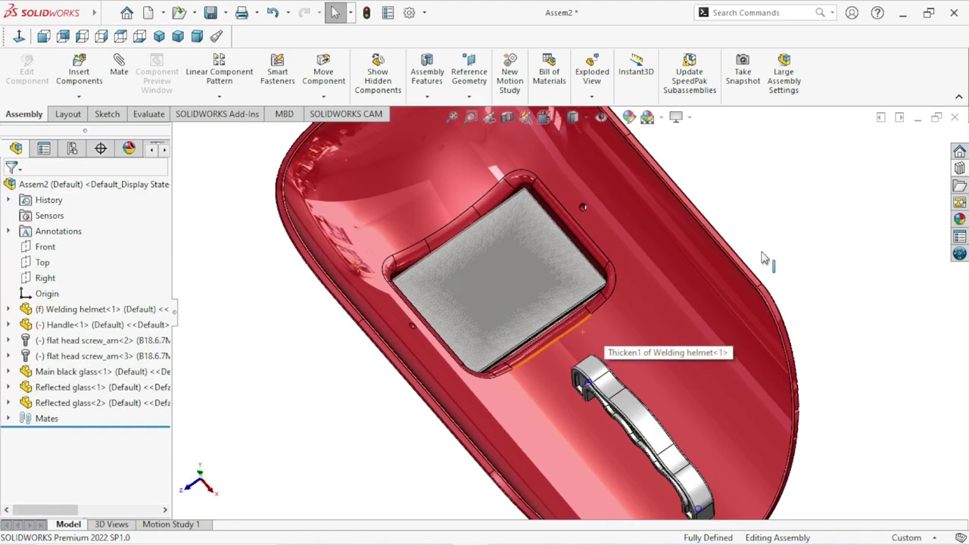
pyautogui.scroll(1, 690, 263)
pyautogui.scroll(-2, 658, 249)
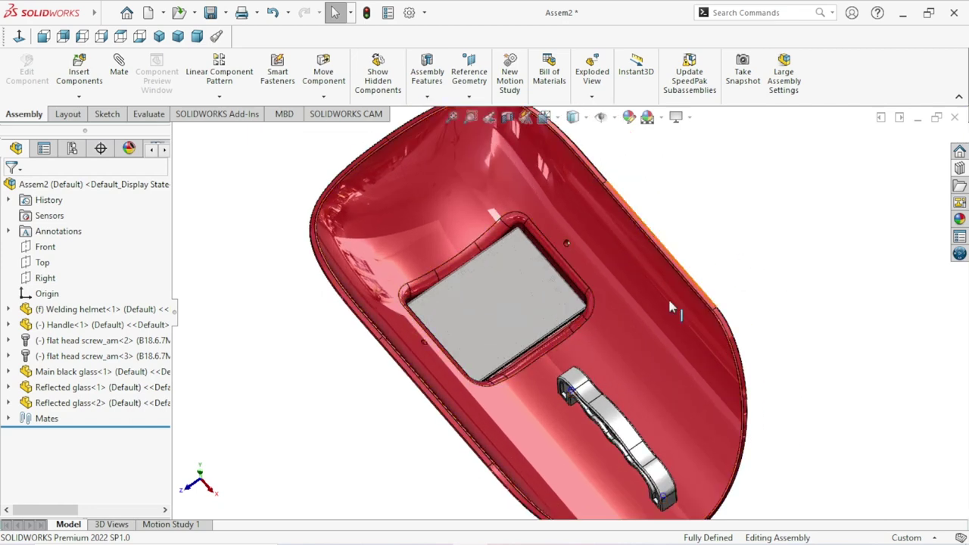
pyautogui.scroll(-2, 539, 297)
pyautogui.scroll(3, 538, 291)
pyautogui.scroll(2, 650, 364)
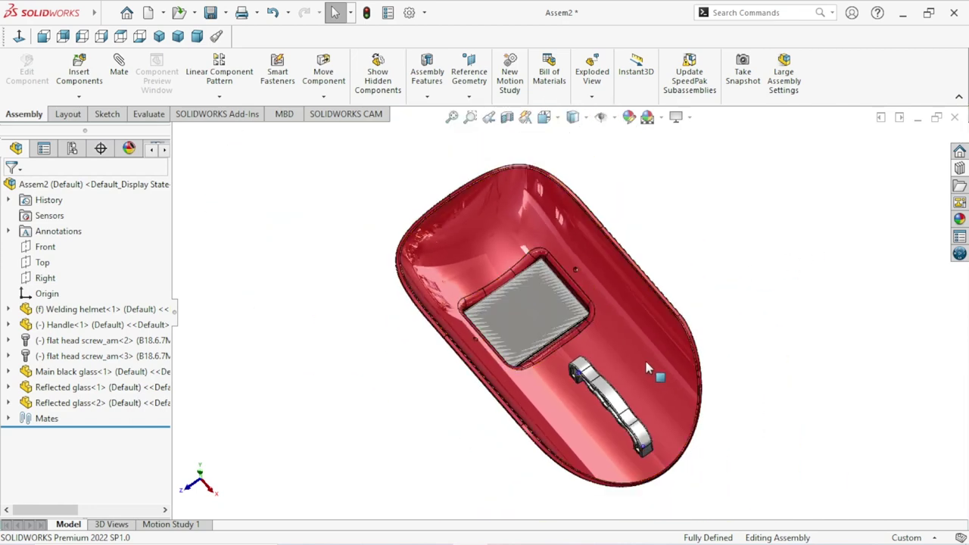
pyautogui.scroll(-1, 610, 340)
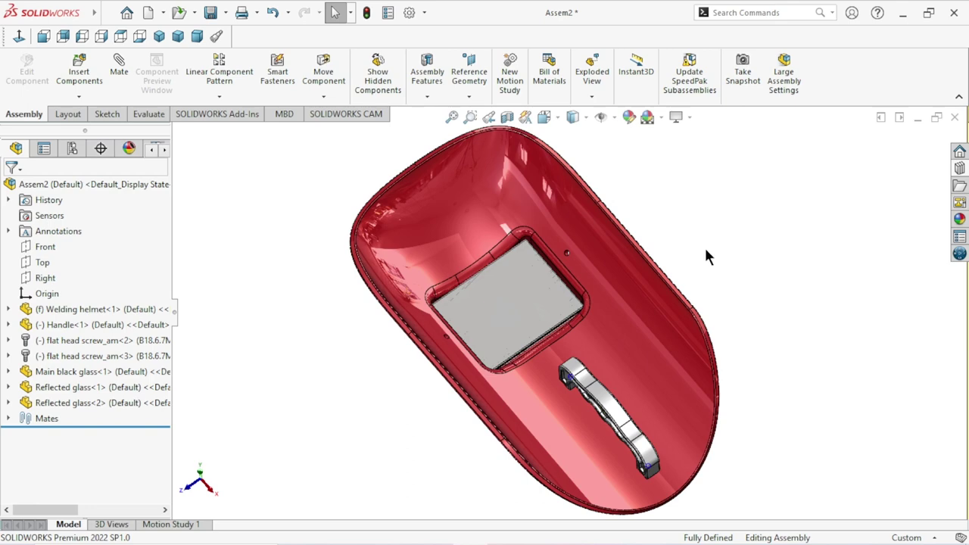
pyautogui.click(79, 72)
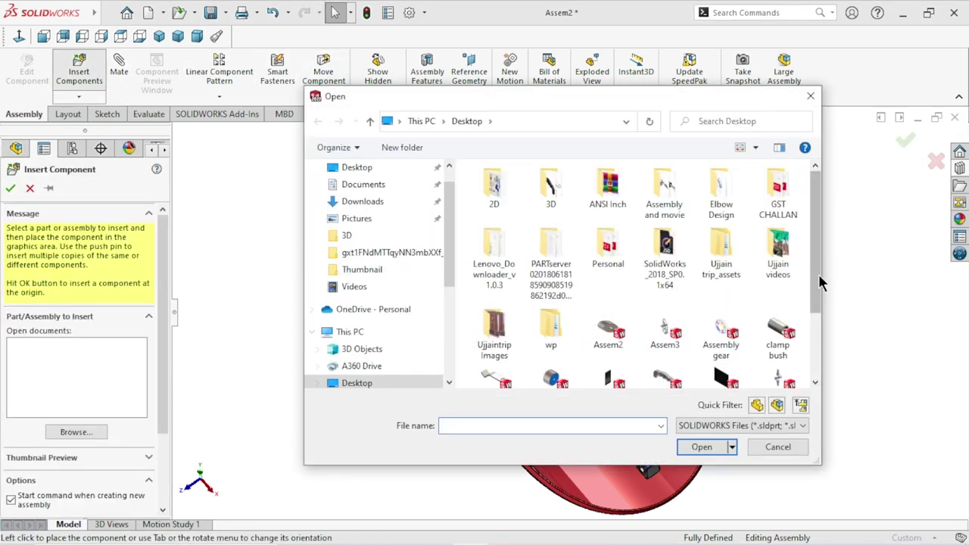
# Step: Open the Clamp part from the Desktop and place it beside the helmet
pyautogui.moveTo(818, 274); pyautogui.dragTo(818, 326)
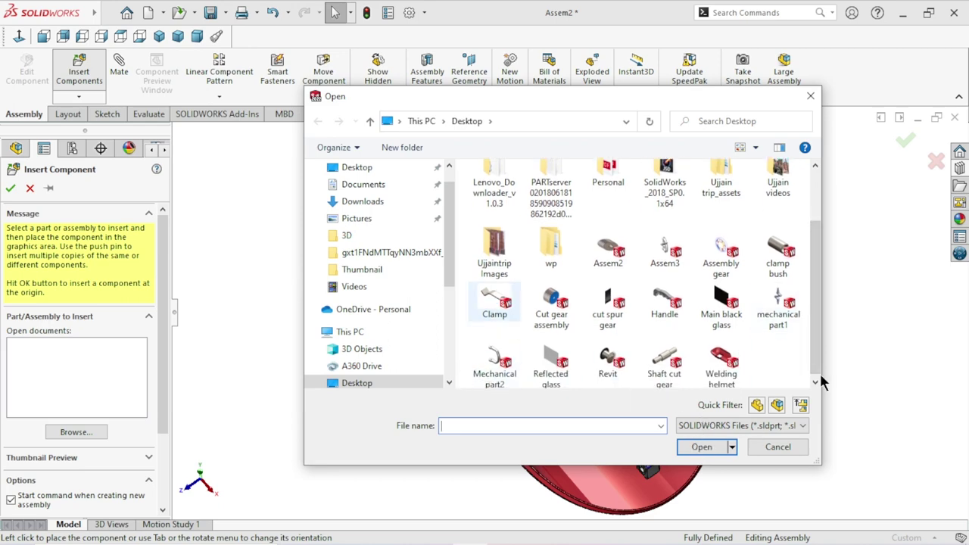
pyautogui.press('Escape')
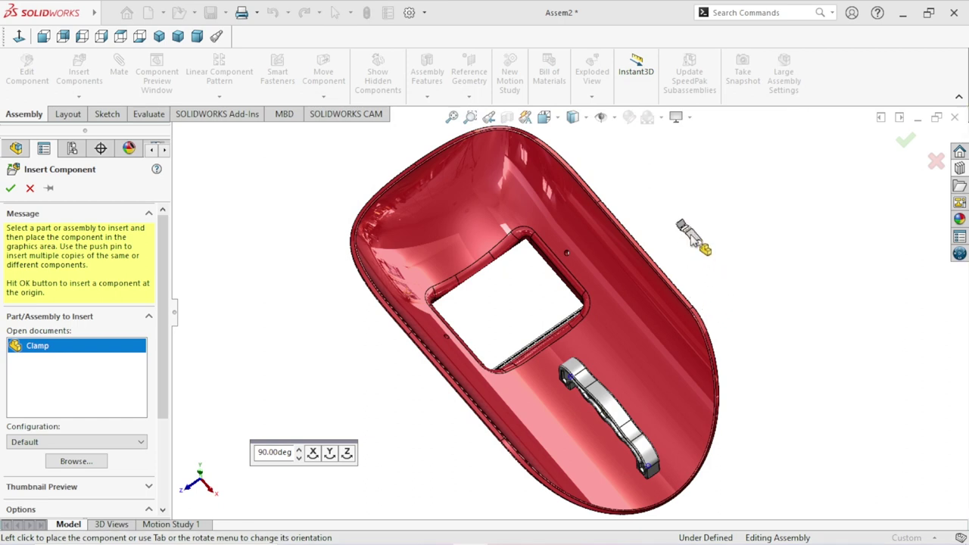
pyautogui.click(704, 221)
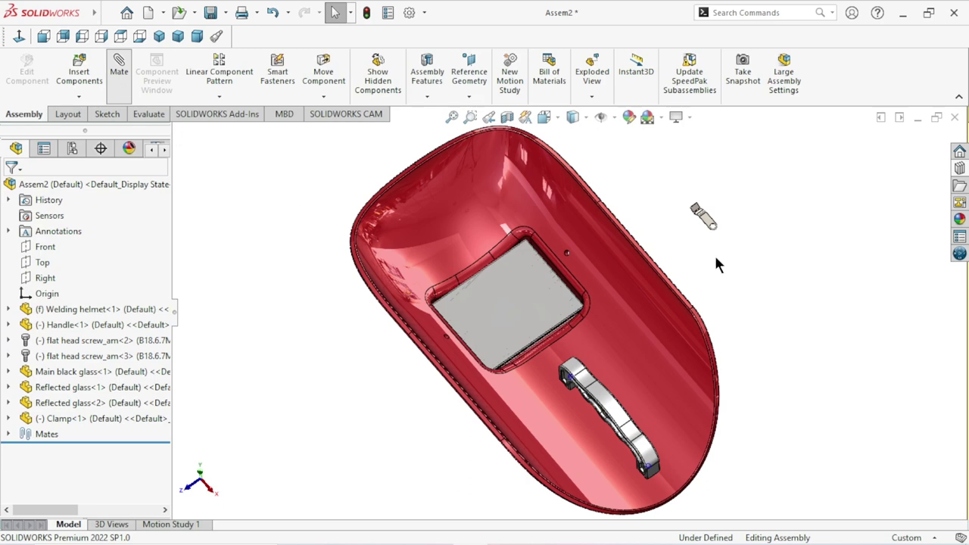
# Step: Add a Concentric mate between the helmet's small window-side hole and the clamp's hole
pyautogui.press('m')
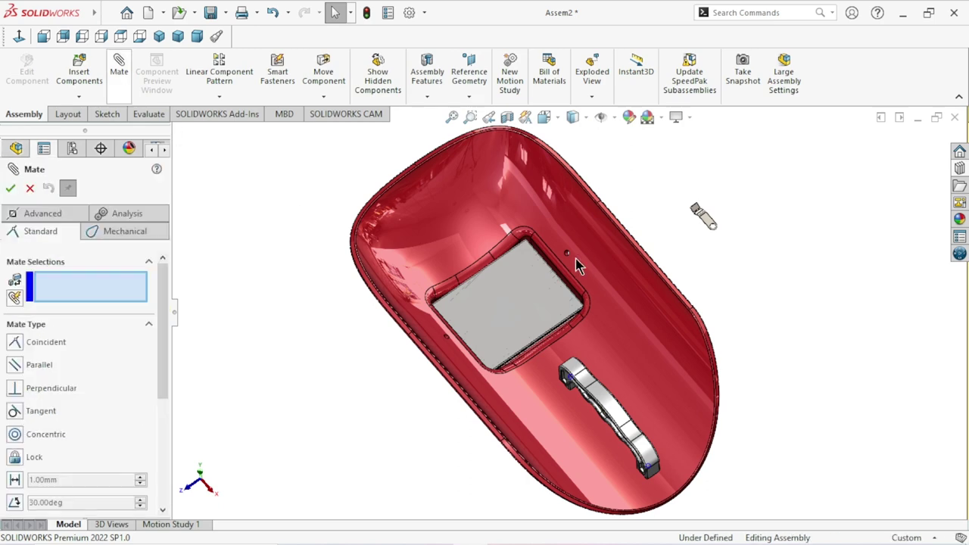
pyautogui.scroll(-5, 575, 258)
pyautogui.scroll(-4, 560, 284)
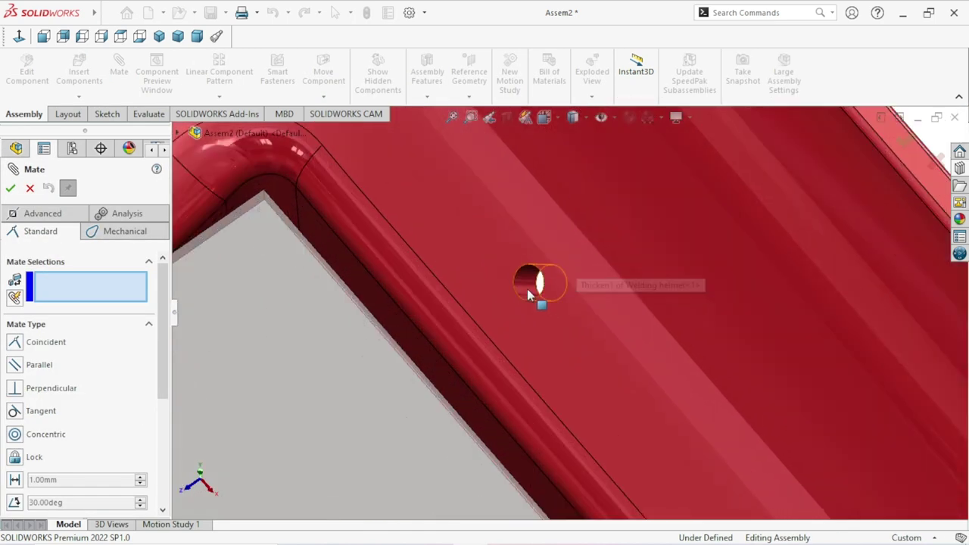
pyautogui.click(534, 297)
pyautogui.scroll(4, 534, 297)
pyautogui.scroll(3, 615, 313)
pyautogui.scroll(-2, 782, 287)
pyautogui.scroll(-4, 757, 281)
pyautogui.scroll(-2, 681, 294)
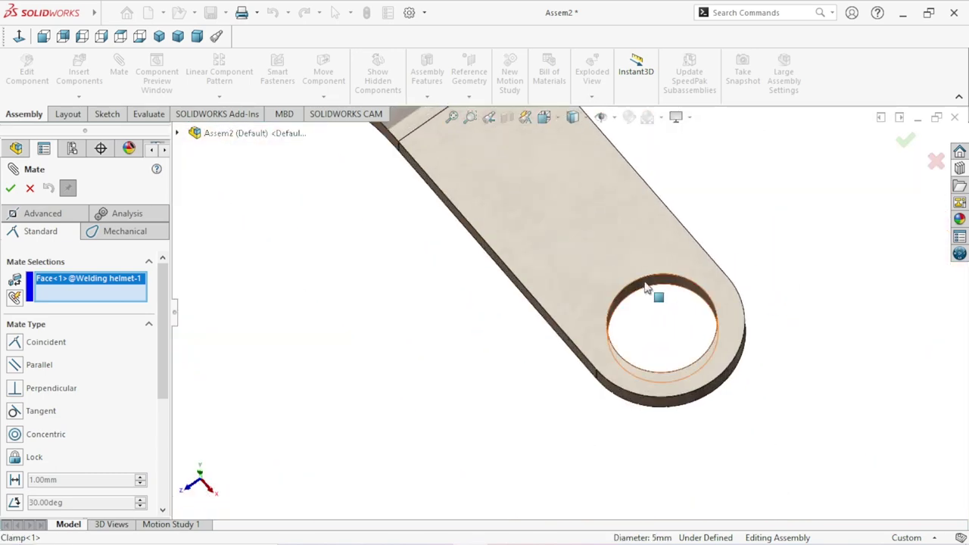
pyautogui.click(647, 287)
pyautogui.scroll(3, 671, 330)
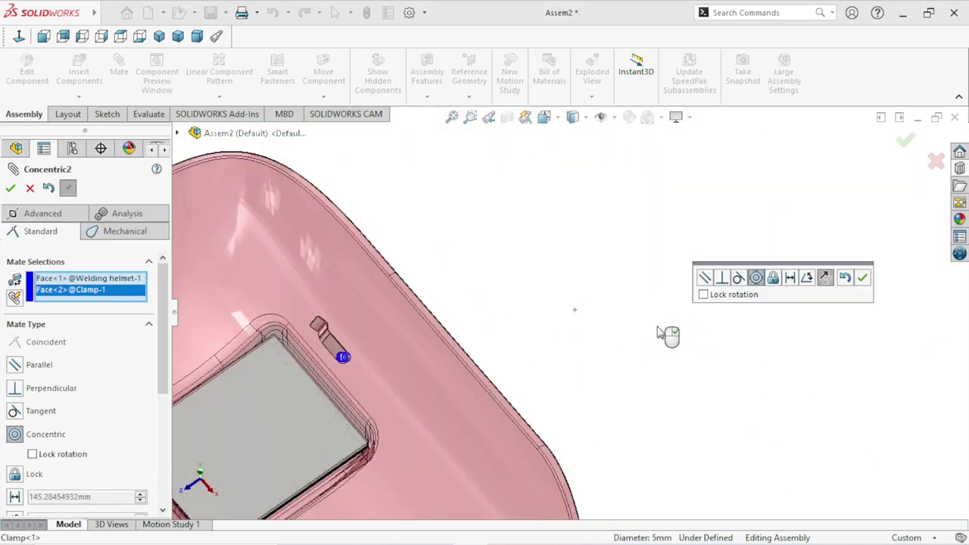
pyautogui.scroll(2, 586, 356)
pyautogui.scroll(-3, 529, 348)
pyautogui.click(863, 278)
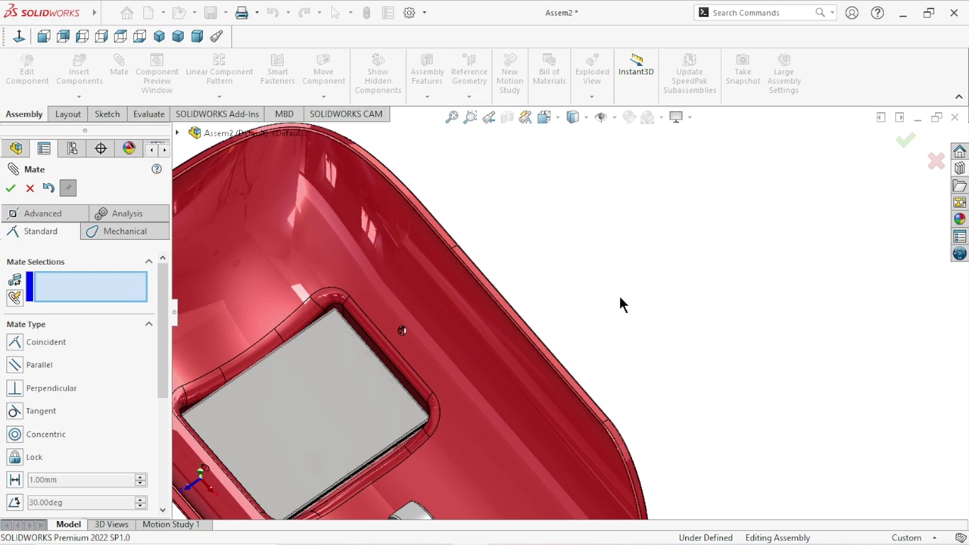
pyautogui.moveTo(620, 299)
pyautogui.mouseDown(button='middle')
pyautogui.moveTo(543, 366)
pyautogui.moveTo(542, 271)
pyautogui.mouseUp(button='middle')
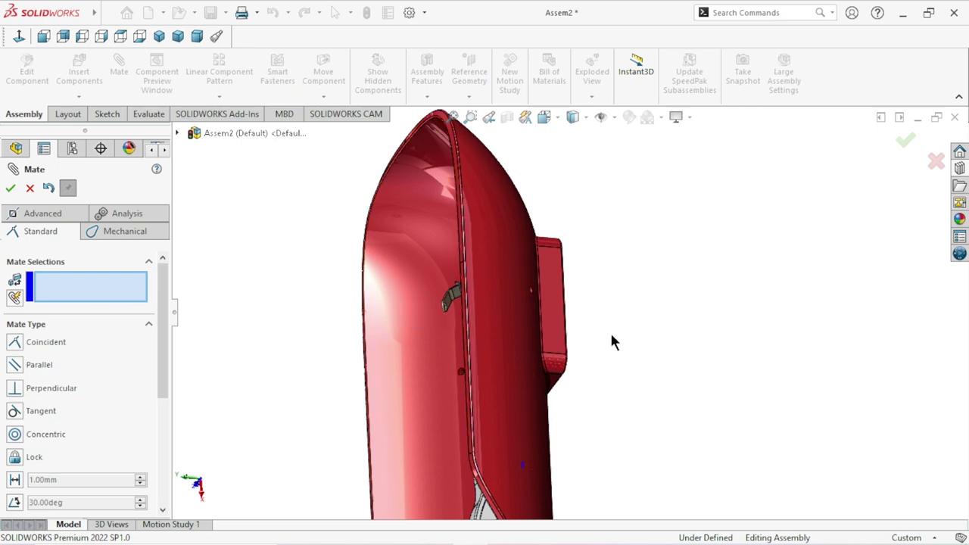
# Step: Swing the clamp toward the window edge and mate its flat face tangent to the helmet
pyautogui.scroll(-3, 609, 327)
pyautogui.moveTo(610, 327); pyautogui.dragTo(677, 270, button='middle')
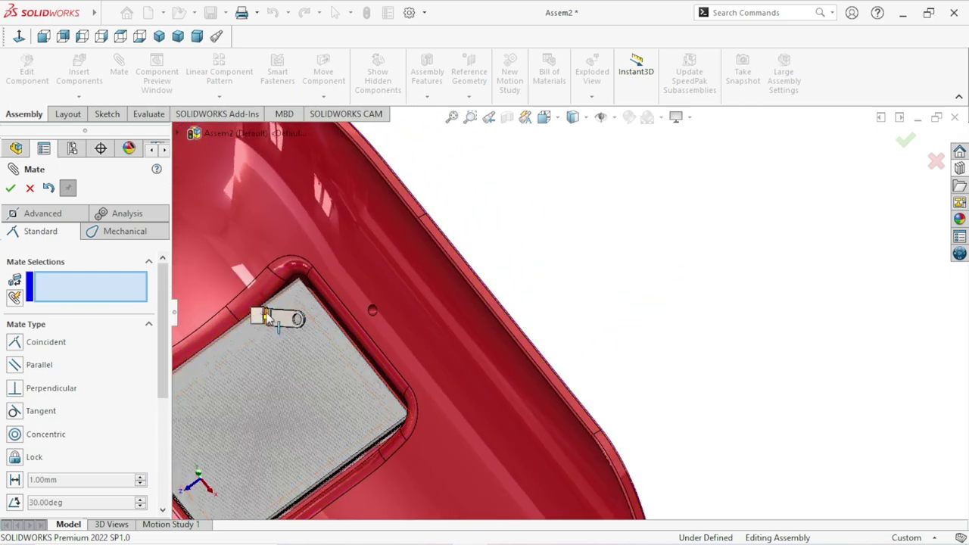
pyautogui.moveTo(299, 318); pyautogui.dragTo(366, 318)
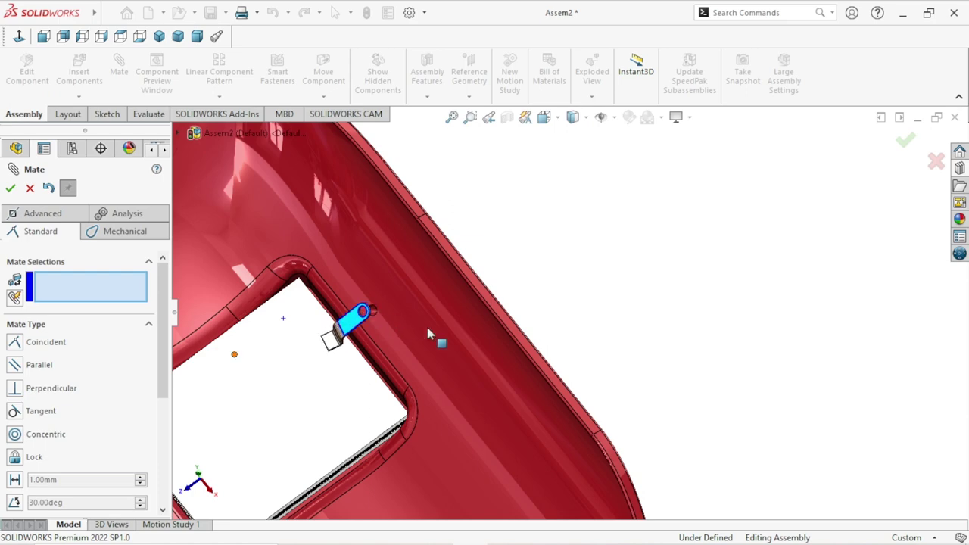
pyautogui.moveTo(428, 333); pyautogui.dragTo(416, 333)
pyautogui.moveTo(450, 318)
pyautogui.mouseDown(button='middle')
pyautogui.moveTo(579, 270)
pyautogui.moveTo(485, 331)
pyautogui.mouseUp(button='middle')
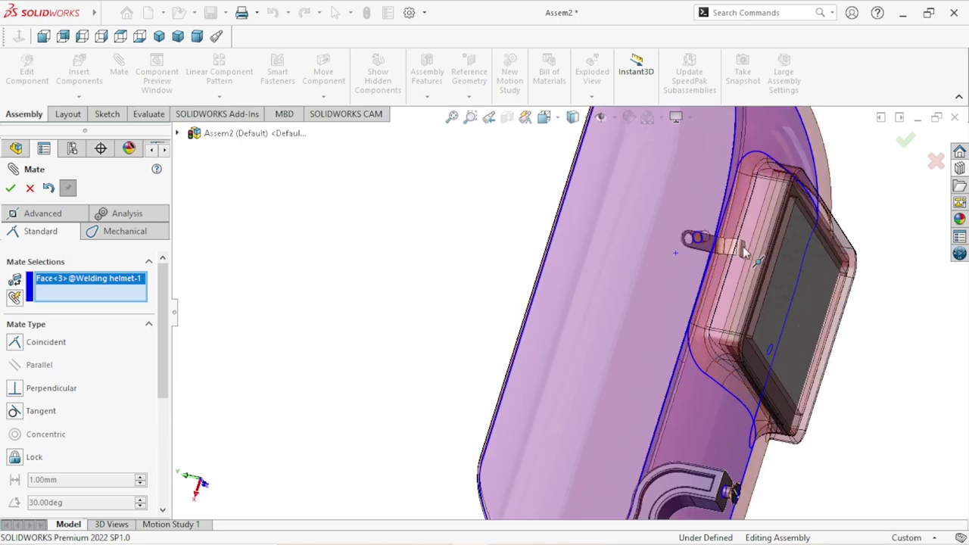
pyautogui.scroll(-3, 743, 246)
pyautogui.scroll(-3, 699, 240)
pyautogui.click(648, 259)
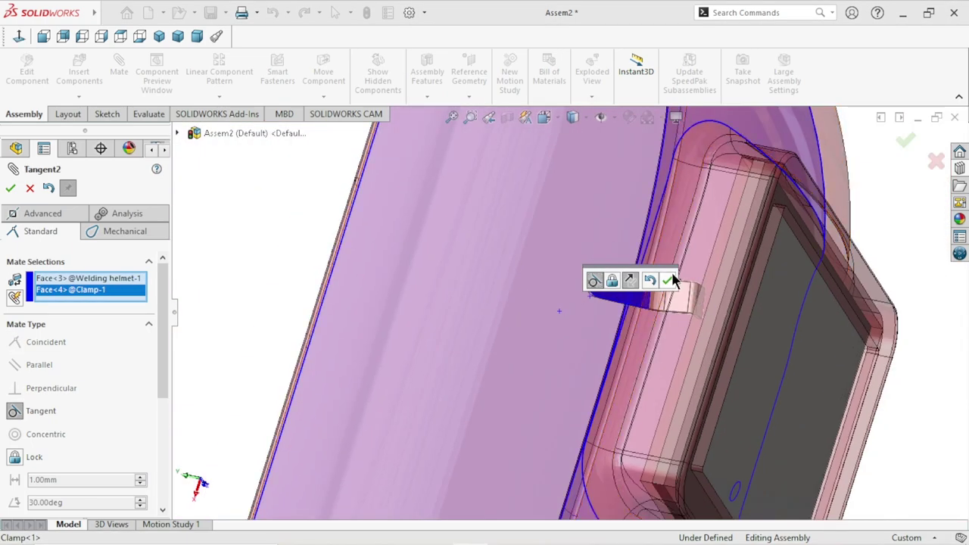
pyautogui.click(669, 283)
pyautogui.scroll(5, 461, 330)
pyautogui.moveTo(465, 346)
pyautogui.mouseDown(button='middle')
pyautogui.moveTo(555, 341)
pyautogui.moveTo(594, 288)
pyautogui.moveTo(612, 350)
pyautogui.mouseUp(button='middle')
pyautogui.scroll(-3, 566, 307)
pyautogui.scroll(-3, 566, 307)
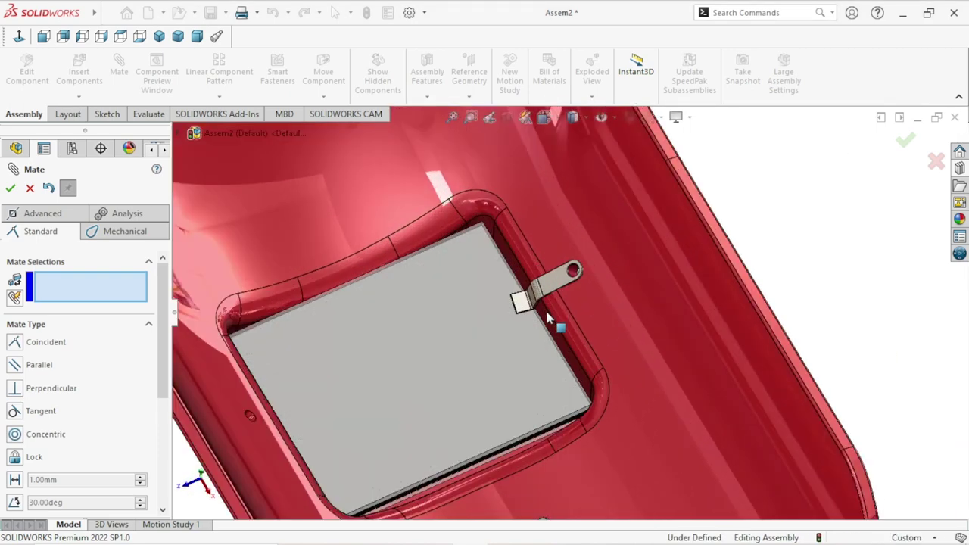
# Step: Rotate the clamp around its hole until its tab rests over the glass corner, and expand the component tree
pyautogui.scroll(-3, 548, 318)
pyautogui.scroll(3, 545, 315)
pyautogui.scroll(3, 545, 314)
pyautogui.scroll(2, 547, 312)
pyautogui.moveTo(689, 343)
pyautogui.mouseDown(button='middle')
pyautogui.moveTo(686, 287)
pyautogui.moveTo(610, 372)
pyautogui.moveTo(573, 337)
pyautogui.mouseUp(button='middle')
pyautogui.scroll(2, 610, 371)
pyautogui.scroll(-4, 564, 338)
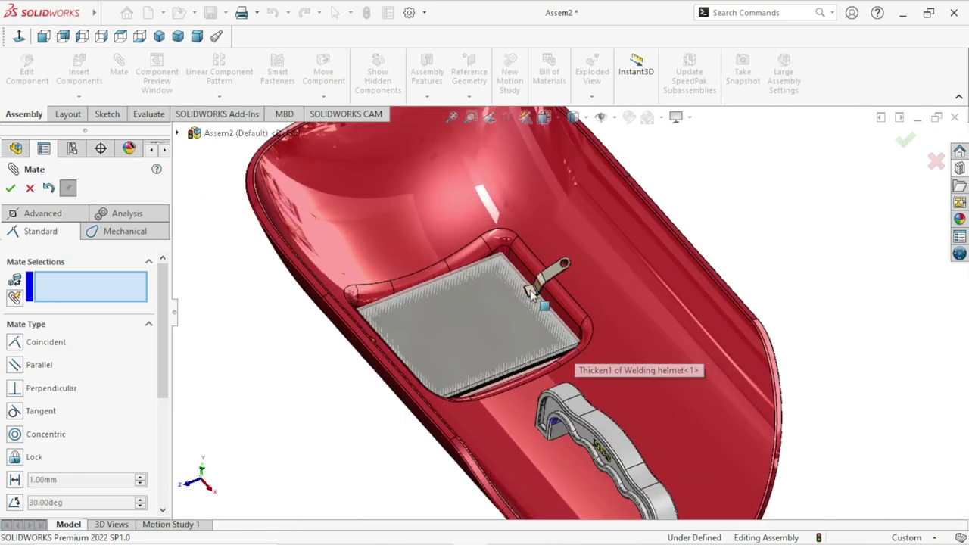
pyautogui.scroll(-3, 530, 291)
pyautogui.moveTo(530, 227)
pyautogui.mouseDown()
pyautogui.moveTo(488, 350)
pyautogui.moveTo(542, 396)
pyautogui.moveTo(516, 376)
pyautogui.moveTo(477, 287)
pyautogui.moveTo(493, 320)
pyautogui.moveTo(521, 331)
pyautogui.mouseUp()
pyautogui.scroll(5, 526, 314)
pyautogui.scroll(-1, 530, 318)
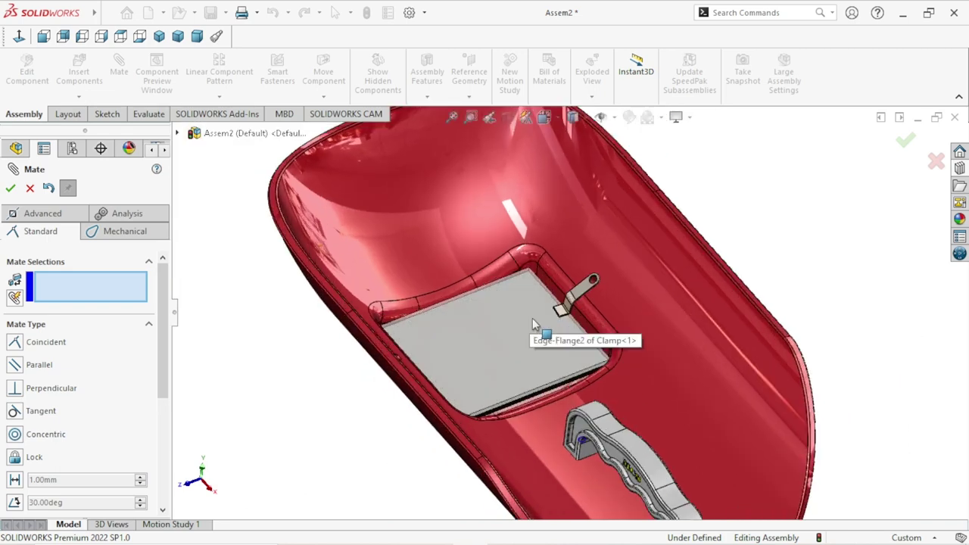
pyautogui.click(178, 133)
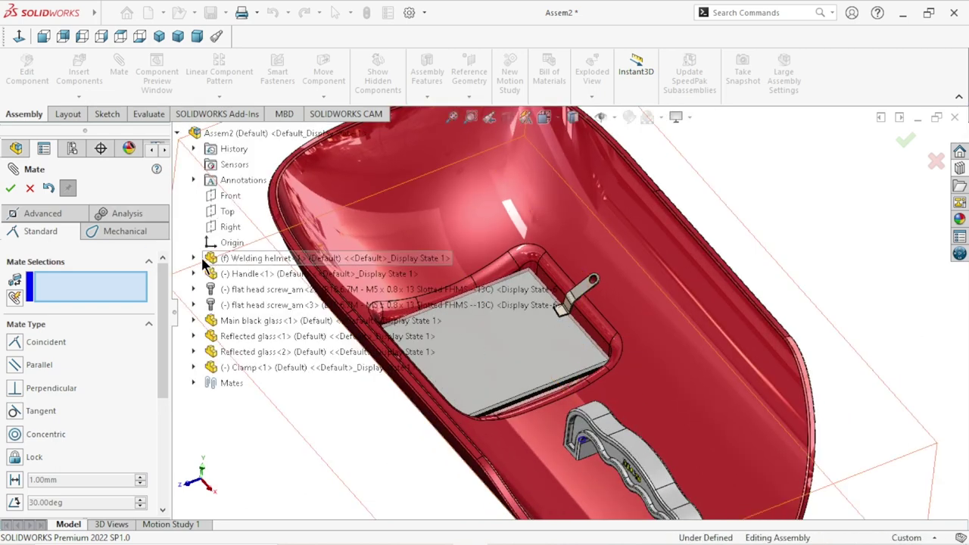
# Step: Make the Clamp's Front Plane coincident with the Welding helmet's Right Plane and close the mate tool
pyautogui.click(193, 258)
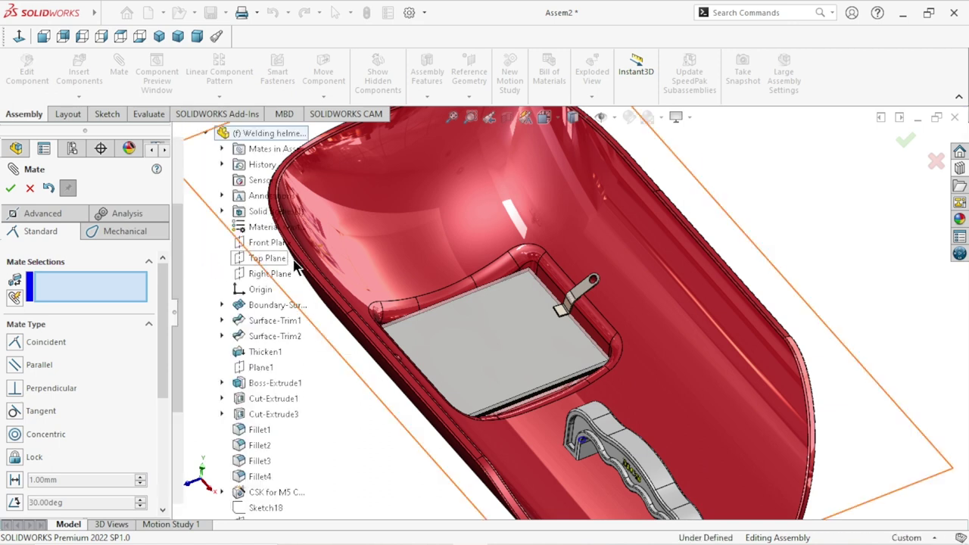
pyautogui.click(257, 274)
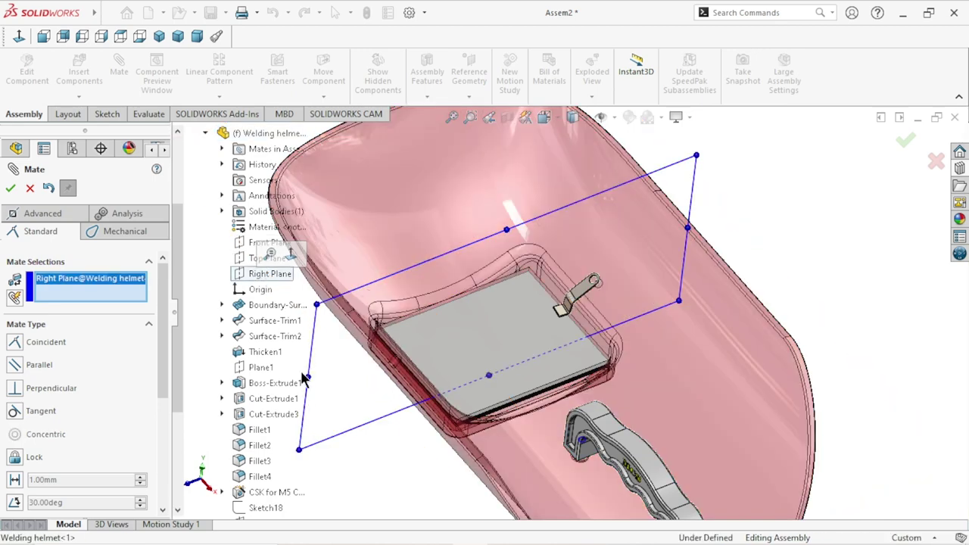
pyautogui.scroll(-1, 234, 402)
pyautogui.scroll(-2, 249, 390)
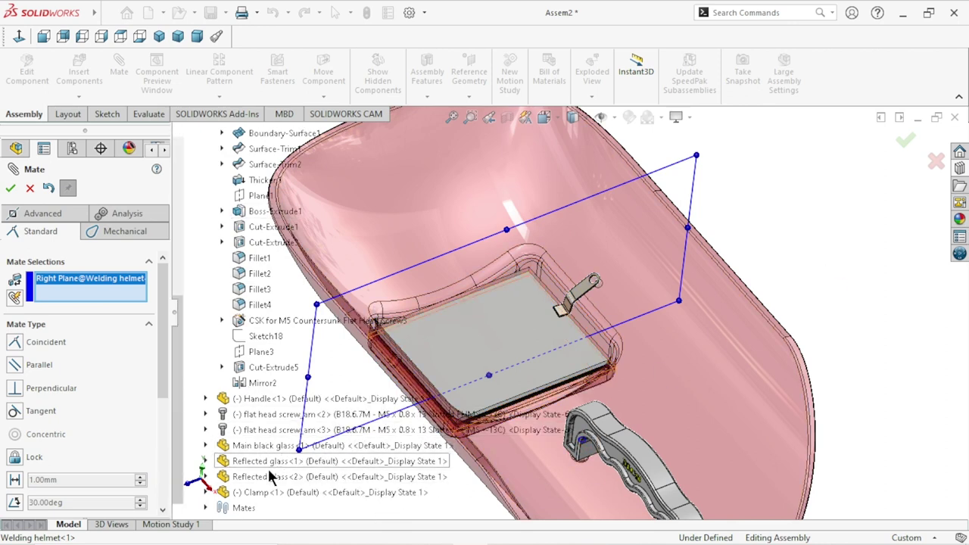
pyautogui.click(205, 492)
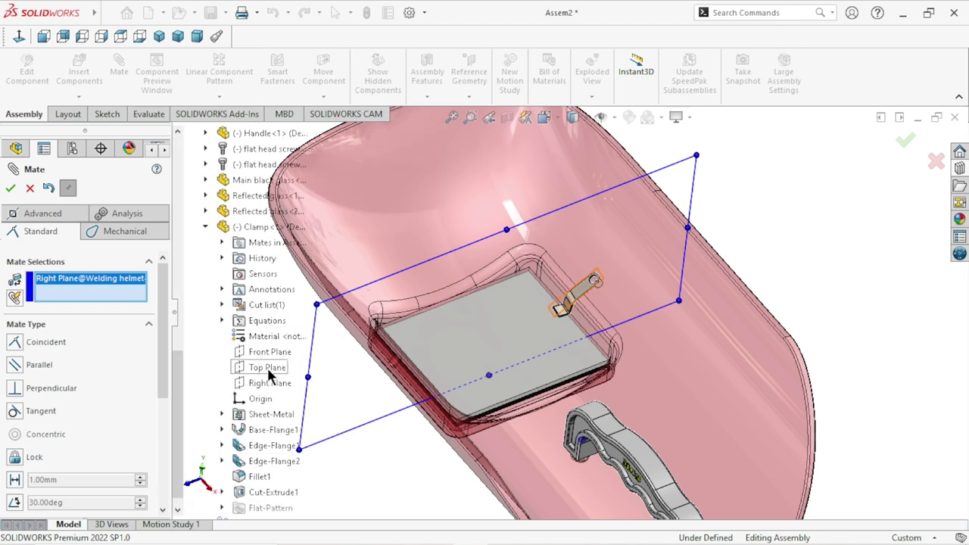
pyautogui.moveTo(334, 392)
pyautogui.mouseDown(button='middle')
pyautogui.moveTo(370, 407)
pyautogui.moveTo(320, 401)
pyautogui.mouseUp(button='middle')
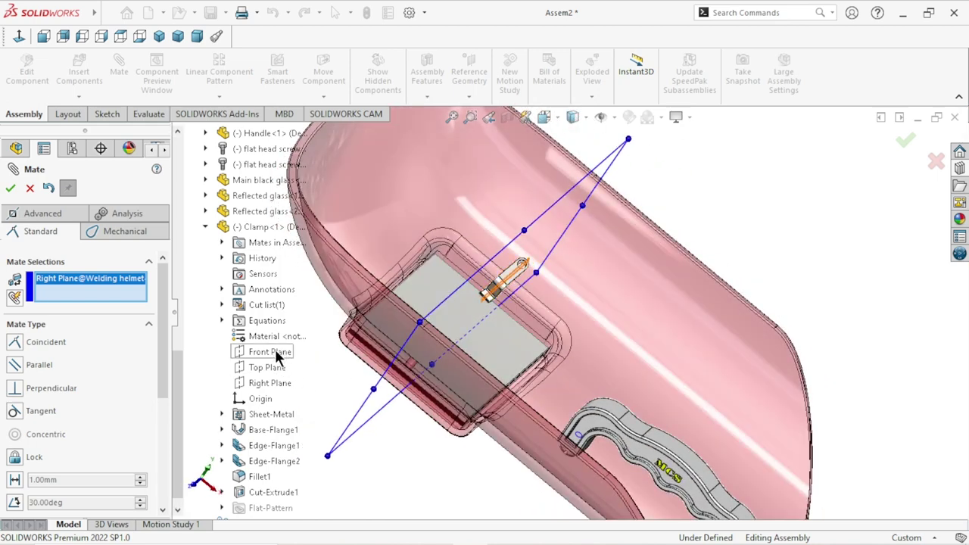
pyautogui.click(274, 353)
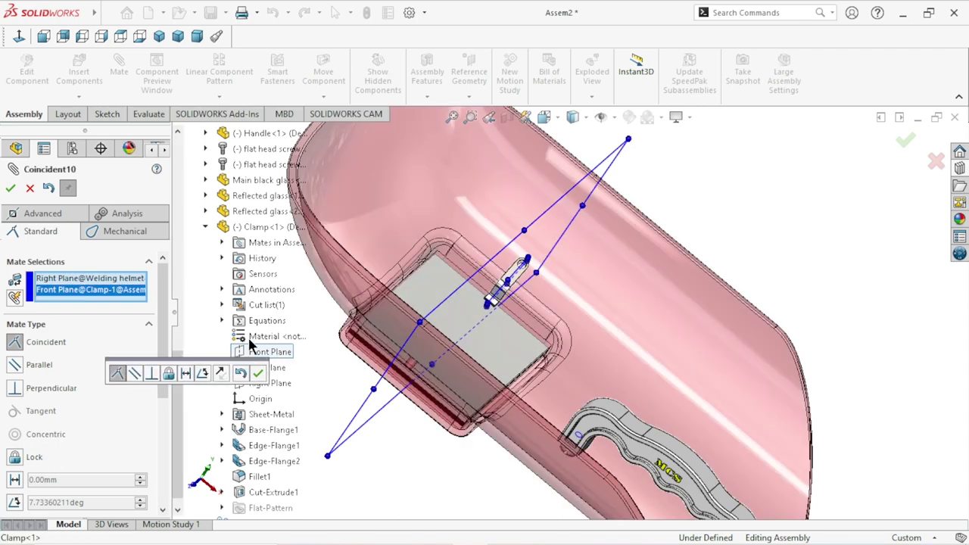
pyautogui.click(11, 191)
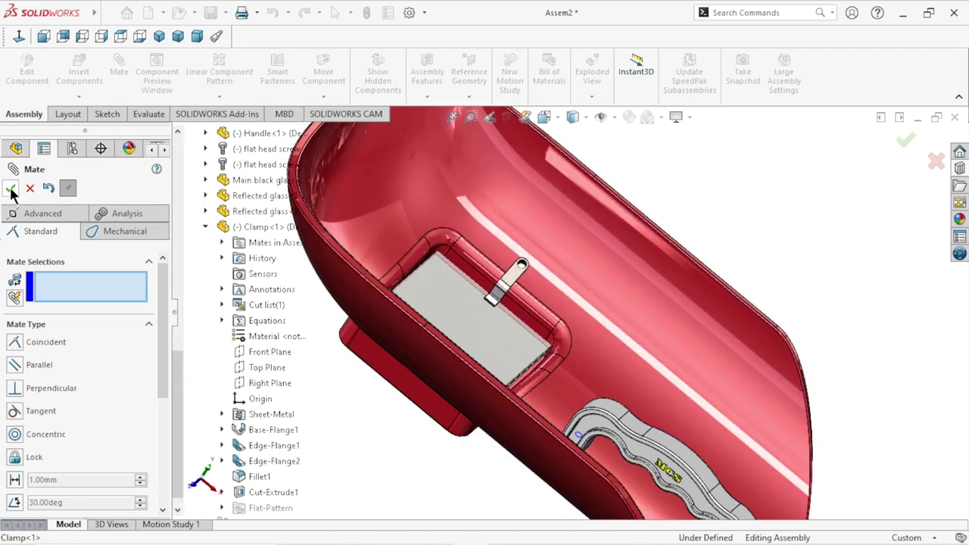
pyautogui.click(6, 193)
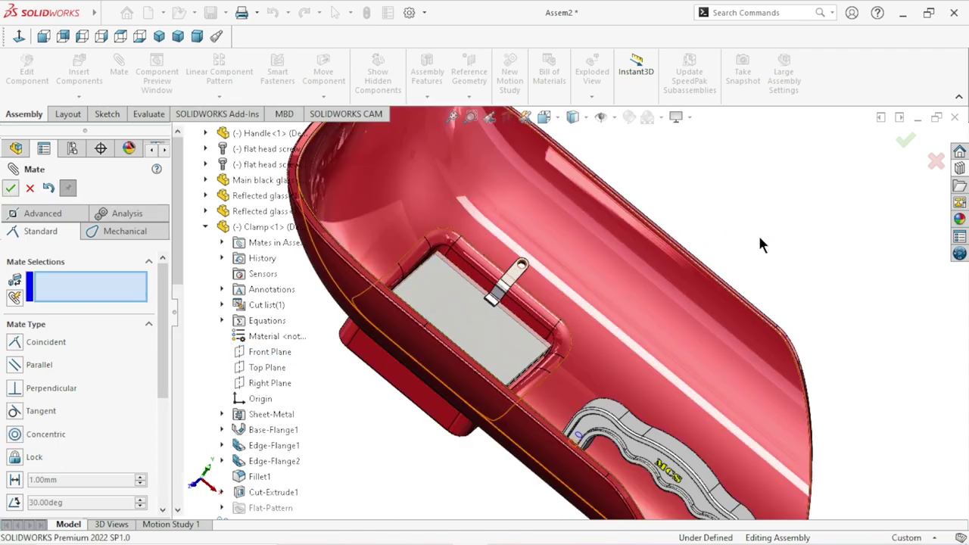
# Step: Fit the whole helmet in view and orbit around the mated clamp
pyautogui.scroll(-2, 488, 303)
pyautogui.scroll(-2, 514, 306)
pyautogui.click(513, 303)
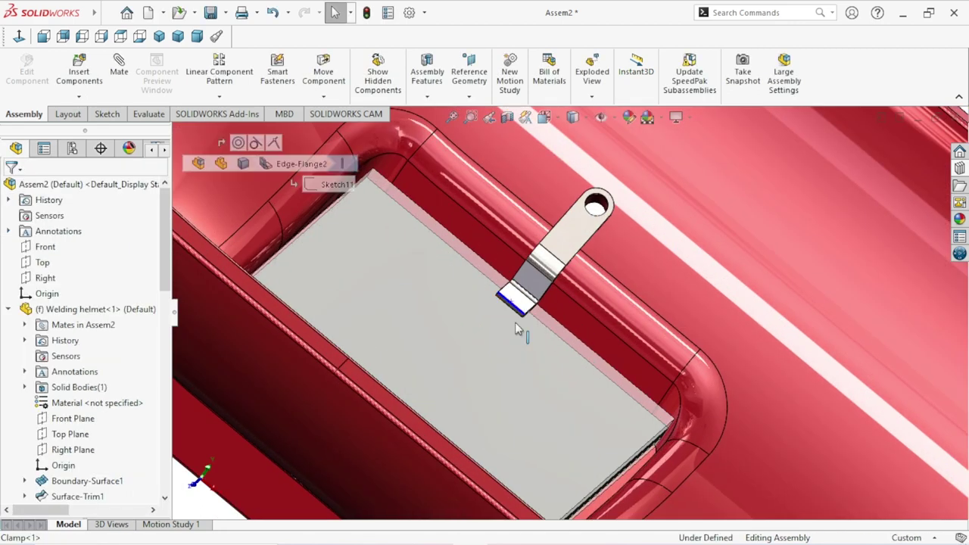
pyautogui.press('f')
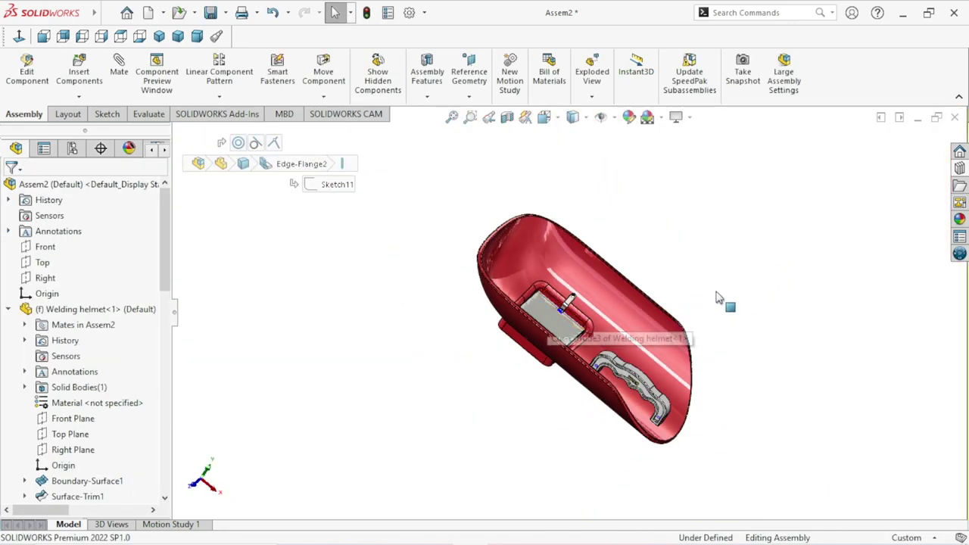
pyautogui.moveTo(724, 299); pyautogui.dragTo(603, 306, button='middle')
pyautogui.scroll(-3, 602, 304)
pyautogui.scroll(-2, 607, 274)
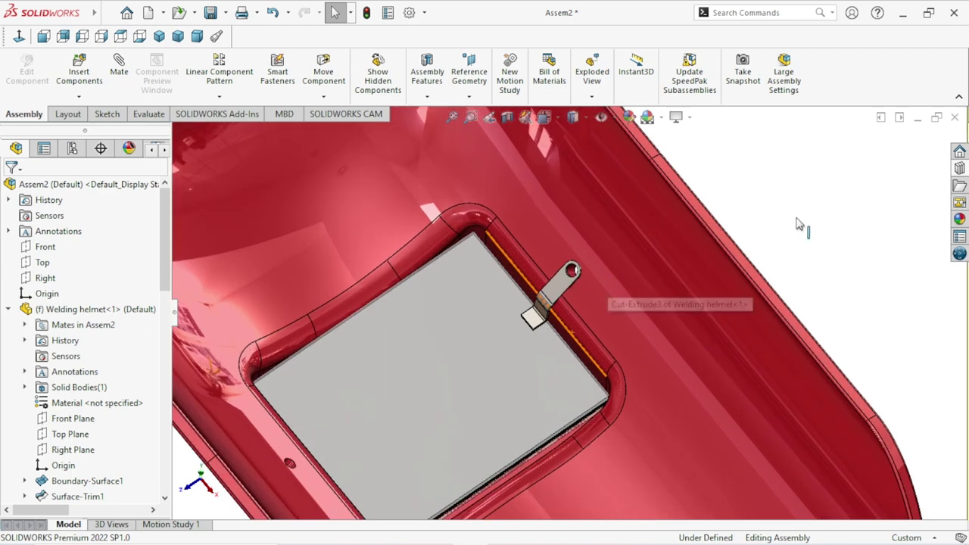
pyautogui.scroll(2, 594, 321)
pyautogui.scroll(-1, 575, 337)
pyautogui.scroll(1, 558, 350)
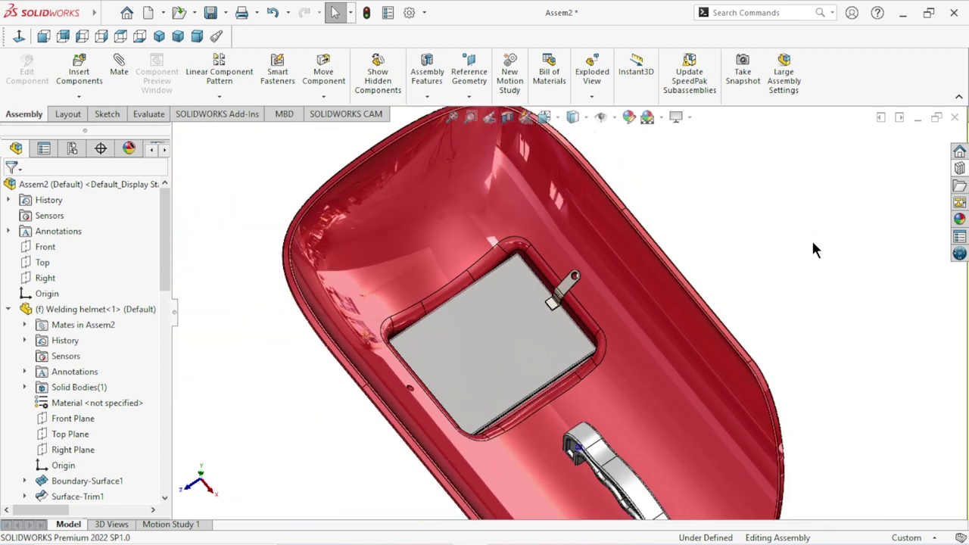
pyautogui.scroll(2, 728, 257)
pyautogui.moveTo(725, 274); pyautogui.dragTo(724, 281, button='middle')
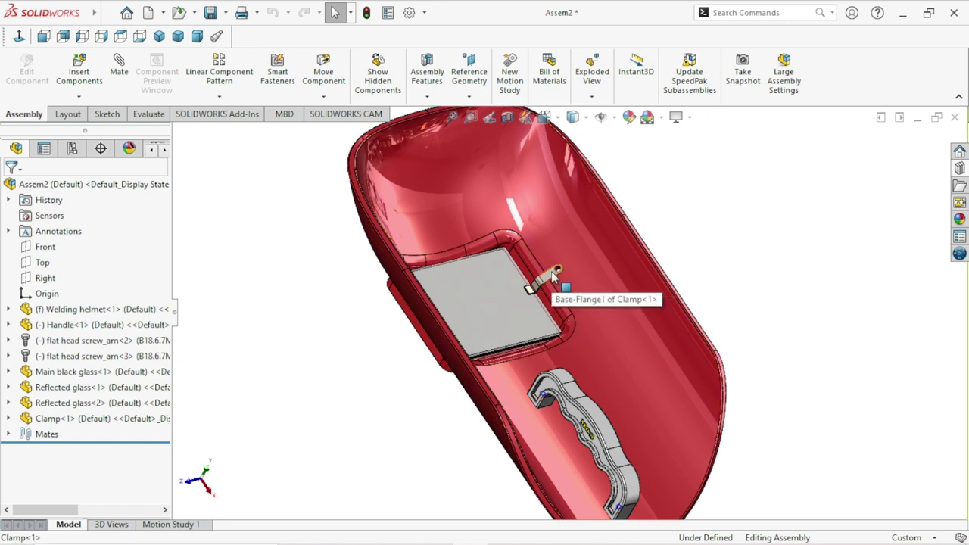
# Step: Confirm the clamp no longer moves, then drag out a second Clamp copy
pyautogui.moveTo(555, 278); pyautogui.dragTo(361, 368)
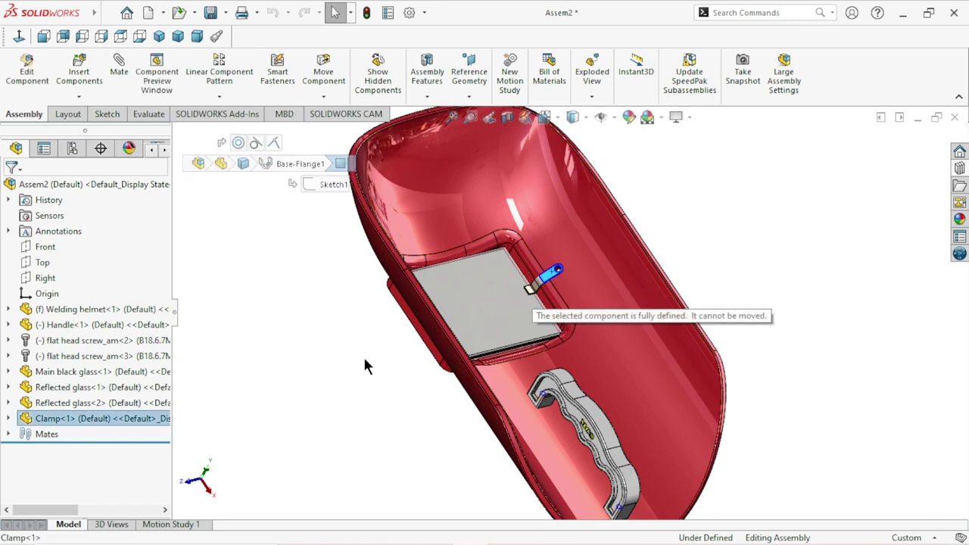
pyautogui.click(695, 235)
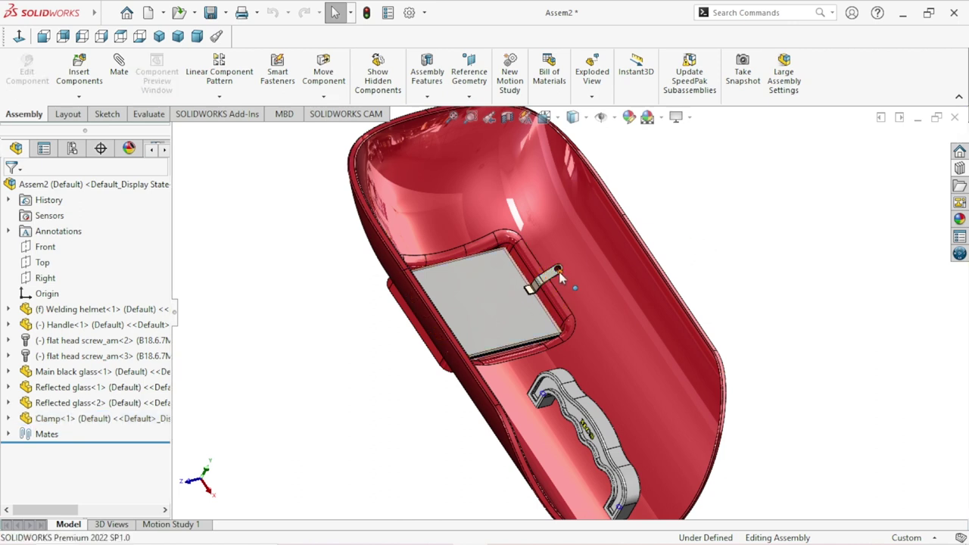
pyautogui.moveTo(552, 279)
pyautogui.mouseDown()
pyautogui.moveTo(360, 380)
pyautogui.moveTo(349, 369)
pyautogui.mouseUp()
# Step: Mate an edge of the copied clamp coincident to the small hole in the helmet shell
pyautogui.scroll(-3, 434, 397)
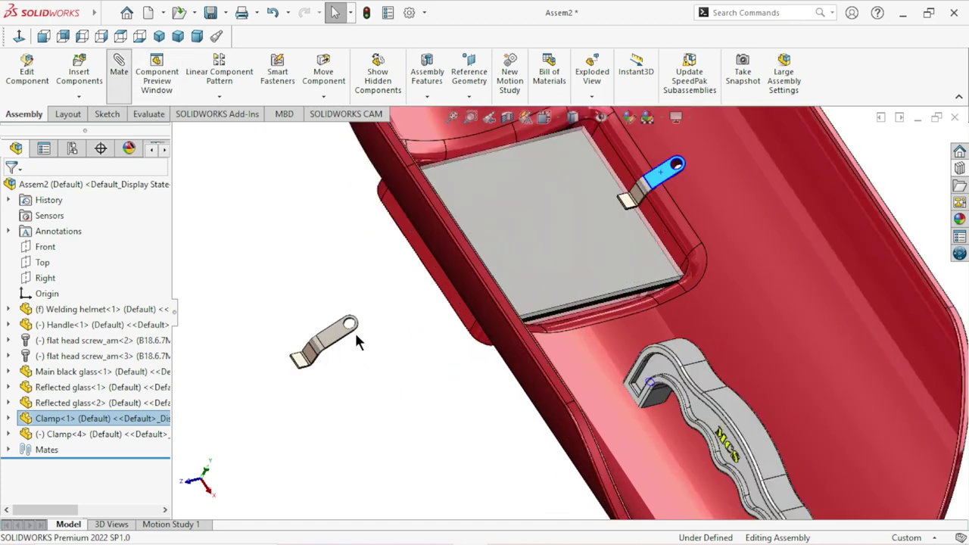
pyautogui.press('m')
pyautogui.scroll(-3, 356, 327)
pyautogui.scroll(-2, 454, 305)
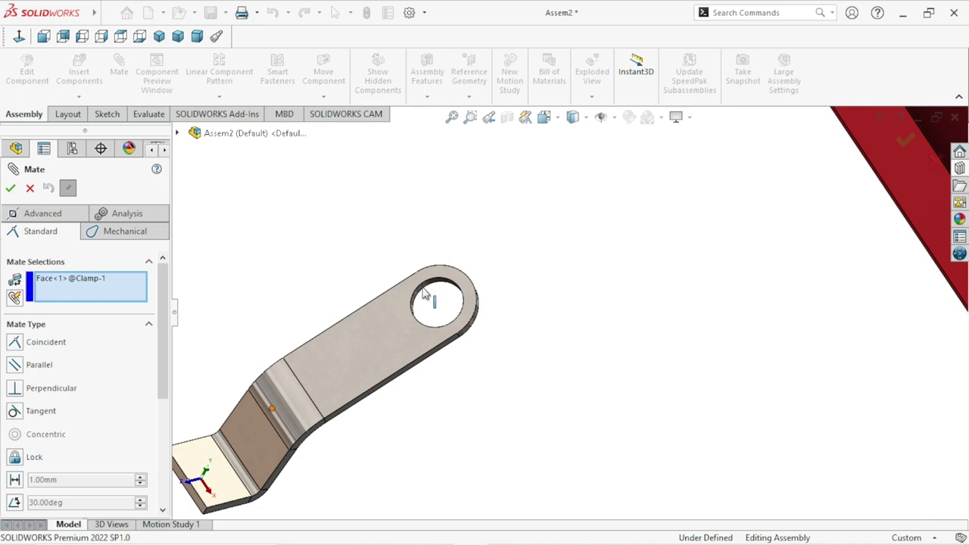
pyautogui.click(421, 294)
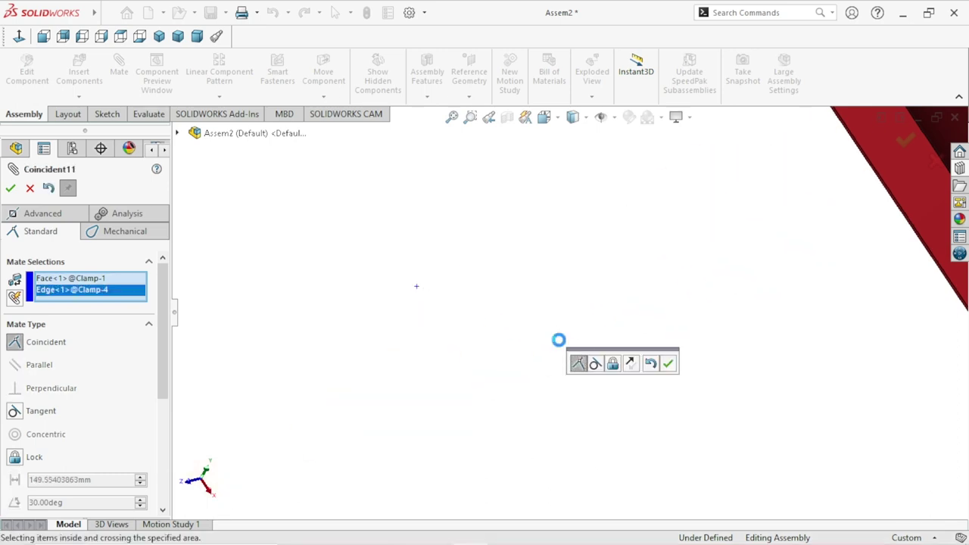
pyautogui.rightClick(115, 294)
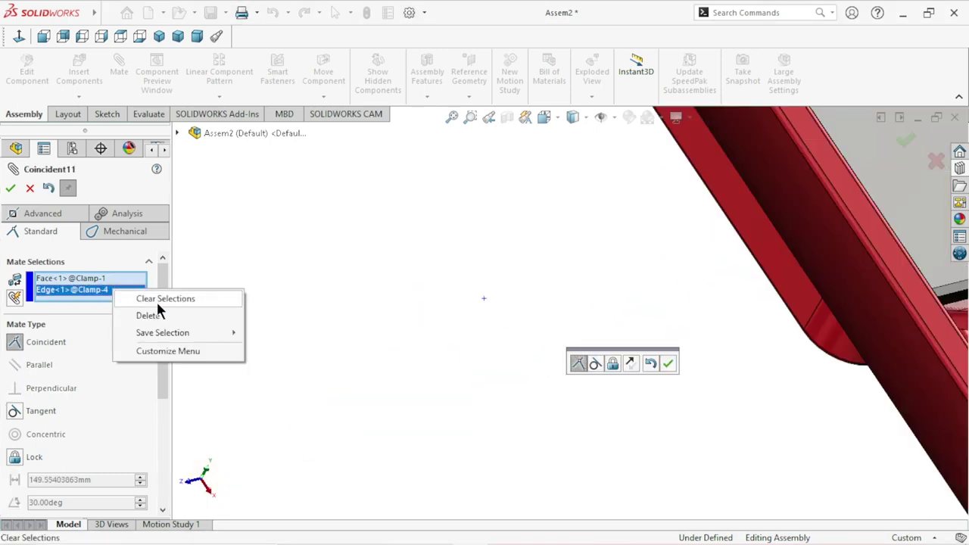
pyautogui.click(119, 279)
pyautogui.rightClick(118, 279)
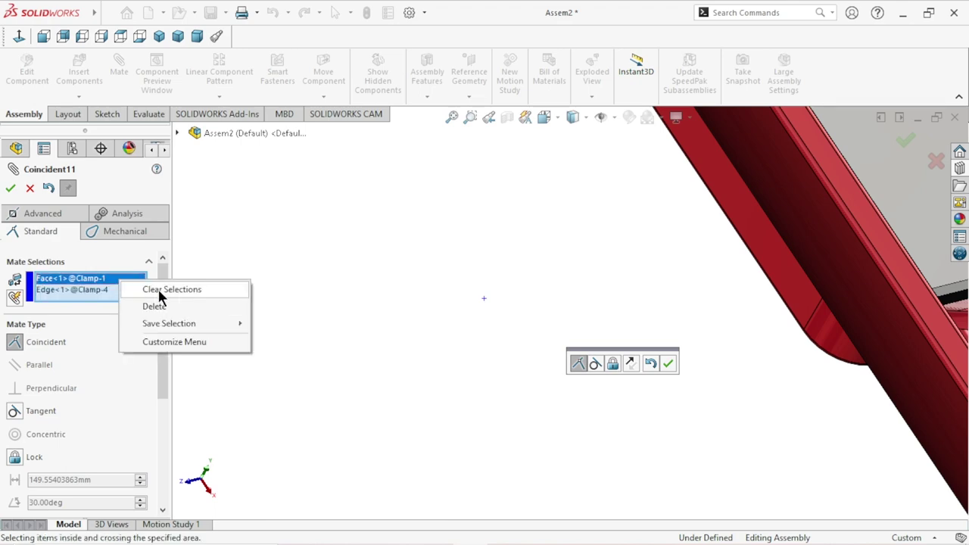
pyautogui.click(162, 307)
pyautogui.scroll(3, 606, 348)
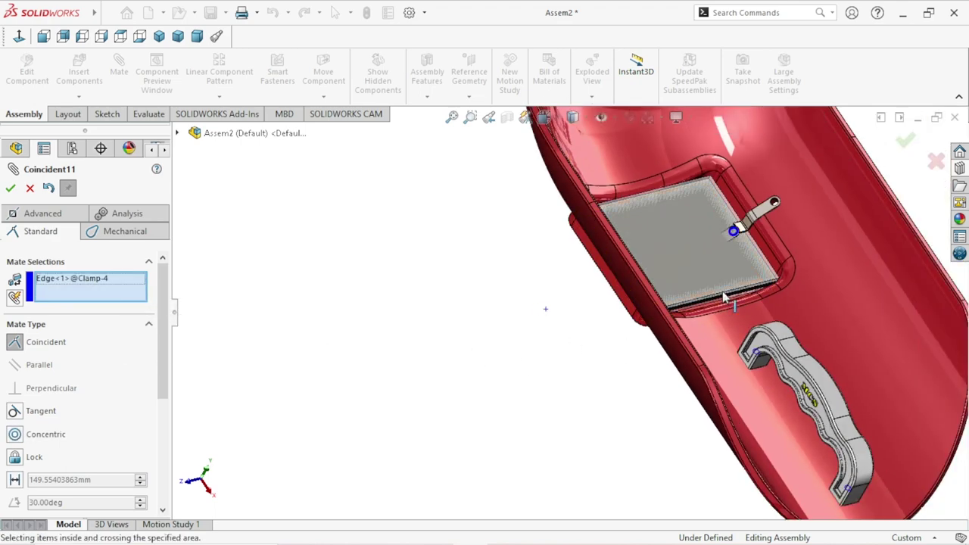
pyautogui.moveTo(724, 297); pyautogui.dragTo(583, 259, button='middle')
pyautogui.scroll(-5, 583, 259)
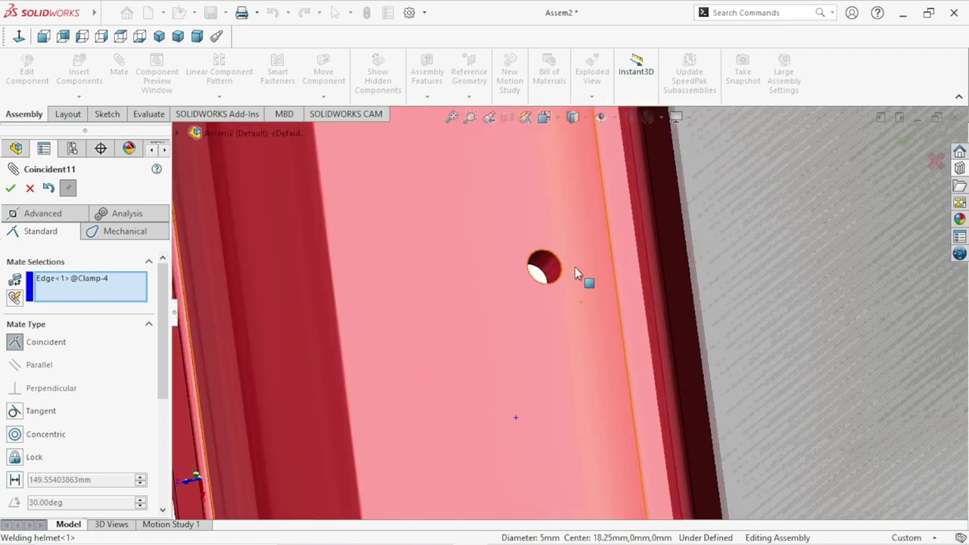
pyautogui.click(543, 271)
pyautogui.click(558, 376)
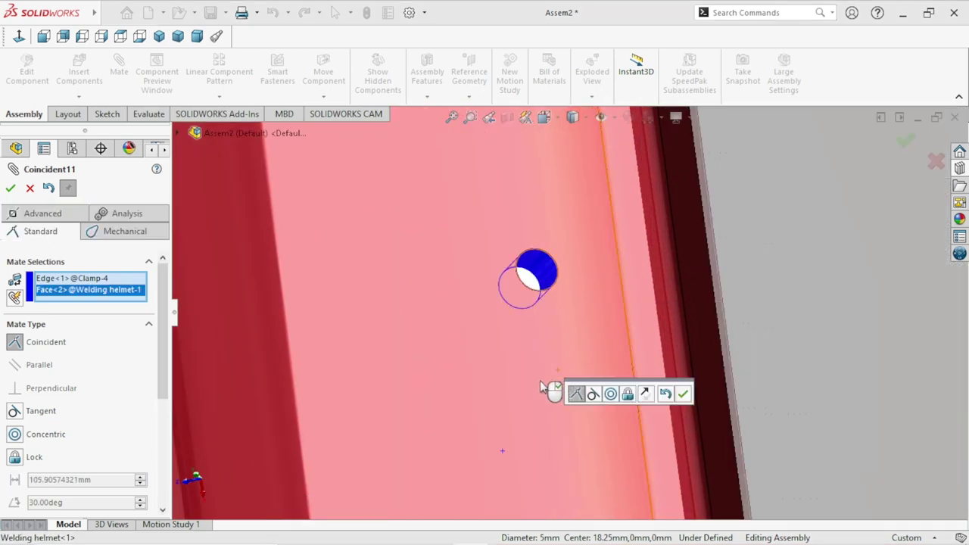
pyautogui.scroll(5, 540, 382)
pyautogui.scroll(-2, 604, 295)
pyautogui.scroll(-2, 604, 295)
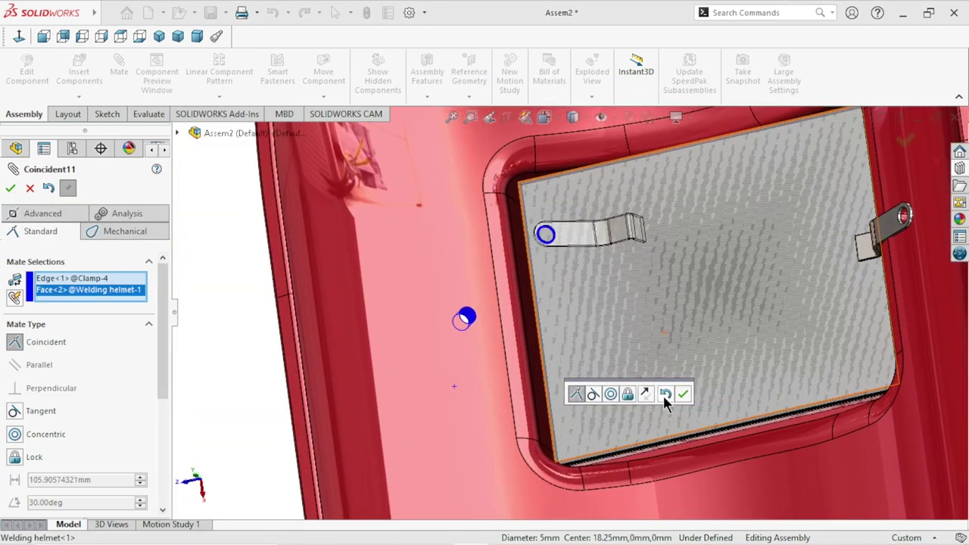
pyautogui.click(684, 394)
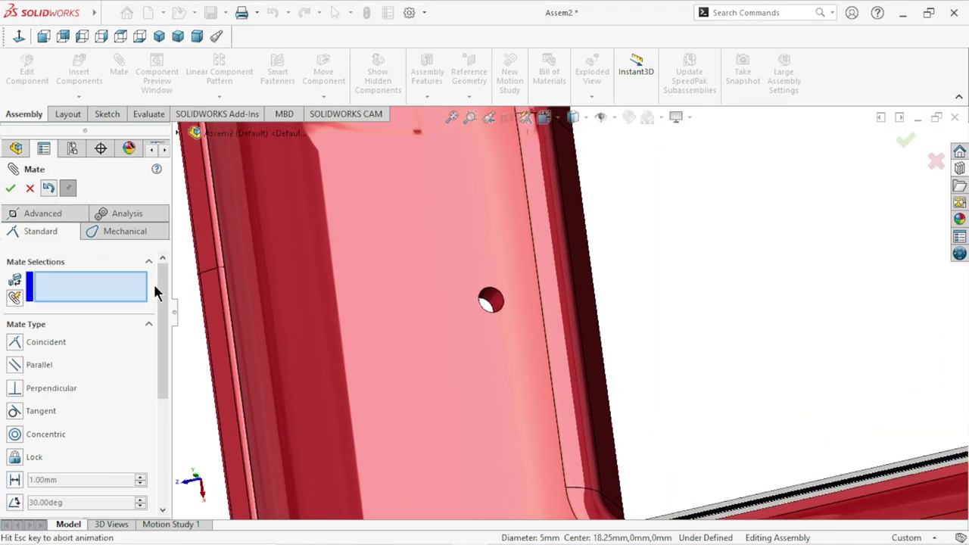
# Step: Make the copied clamp's hole concentric with the matching hole in the helmet
pyautogui.scroll(-5, 536, 385)
pyautogui.scroll(-3, 536, 386)
pyautogui.scroll(-2, 458, 319)
pyautogui.scroll(-2, 539, 297)
pyautogui.scroll(-3, 539, 297)
pyautogui.click(514, 298)
pyautogui.scroll(3, 443, 389)
pyautogui.scroll(4, 444, 389)
pyautogui.moveTo(688, 263); pyautogui.dragTo(617, 284, button='middle')
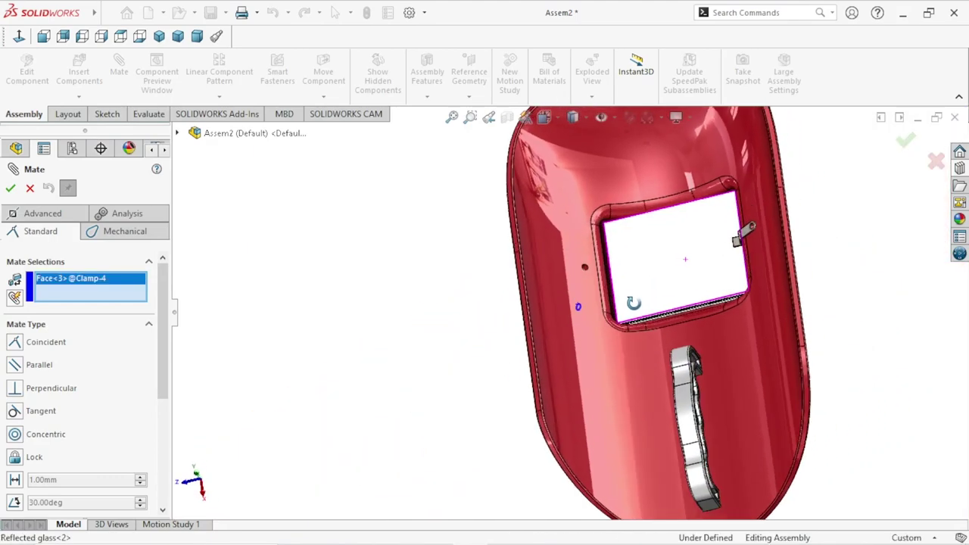
pyautogui.scroll(-5, 558, 295)
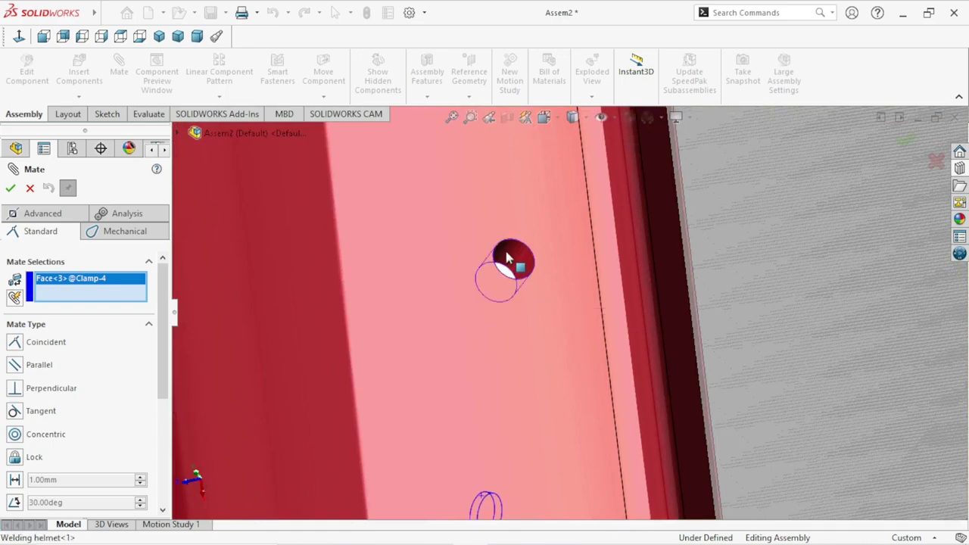
pyautogui.click(506, 264)
pyautogui.scroll(5, 558, 368)
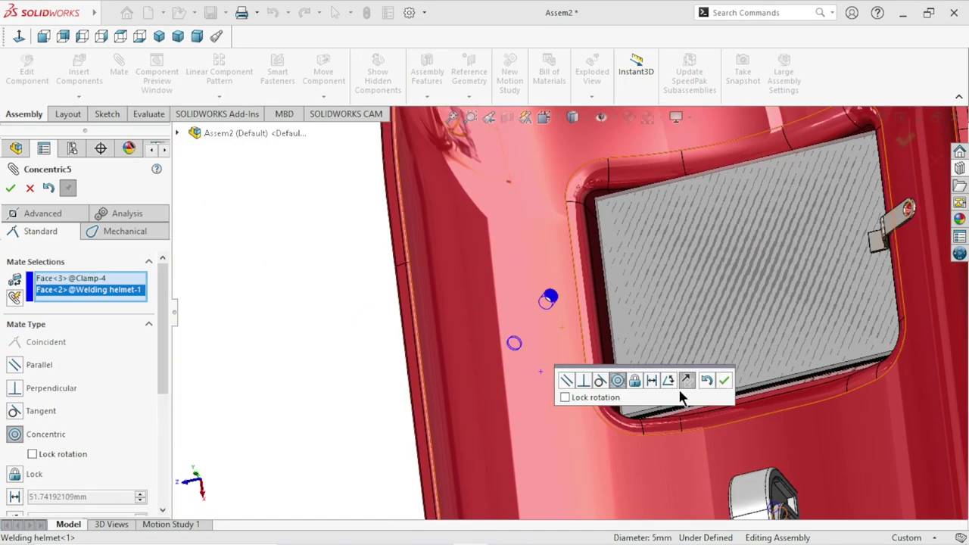
pyautogui.moveTo(464, 394); pyautogui.dragTo(508, 400, button='middle')
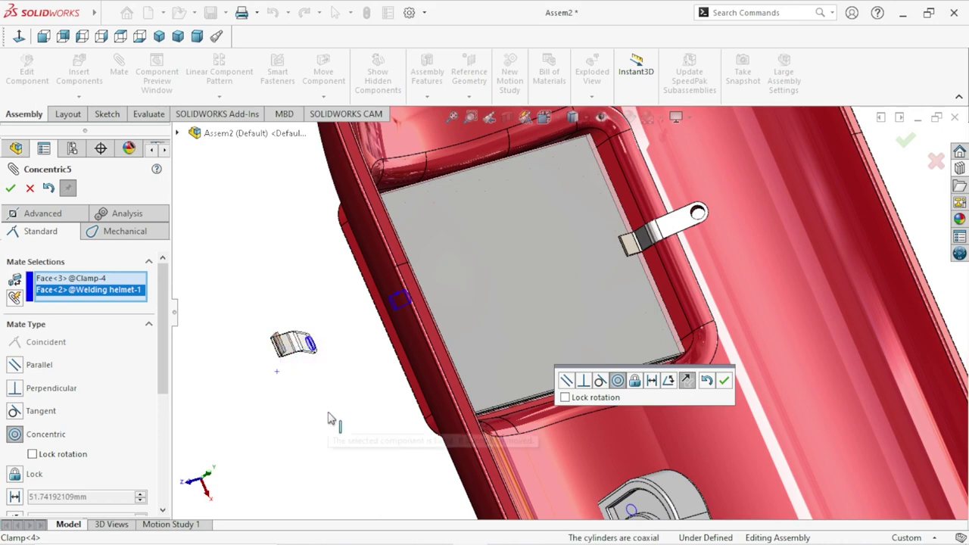
pyautogui.moveTo(328, 418); pyautogui.dragTo(311, 394)
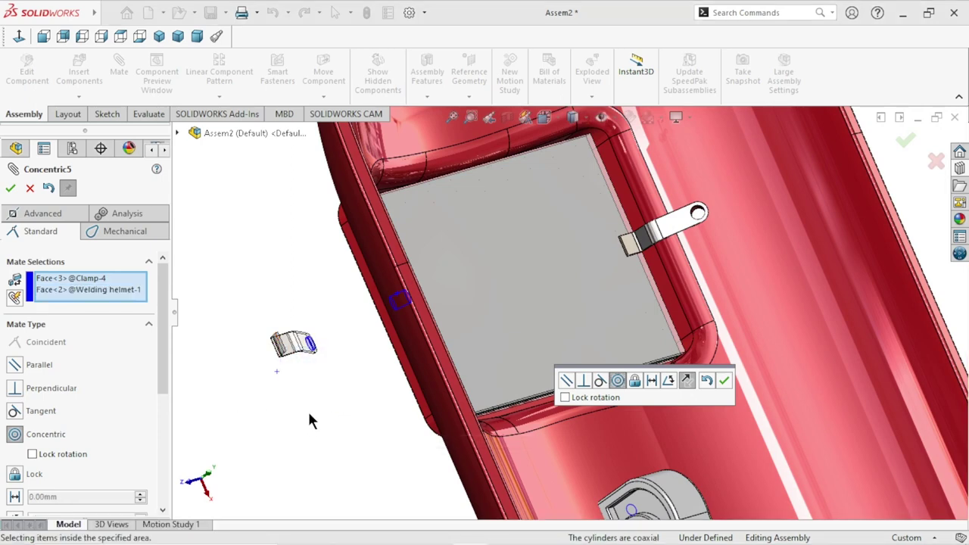
pyautogui.click(723, 386)
# Step: Delete the stray clamp point from the mate and drag the second clamp into the window opening
pyautogui.click(279, 343)
pyautogui.moveTo(278, 345)
pyautogui.mouseDown()
pyautogui.moveTo(339, 435)
pyautogui.moveTo(333, 429)
pyautogui.mouseUp()
pyautogui.rightClick(59, 284)
pyautogui.click(92, 300)
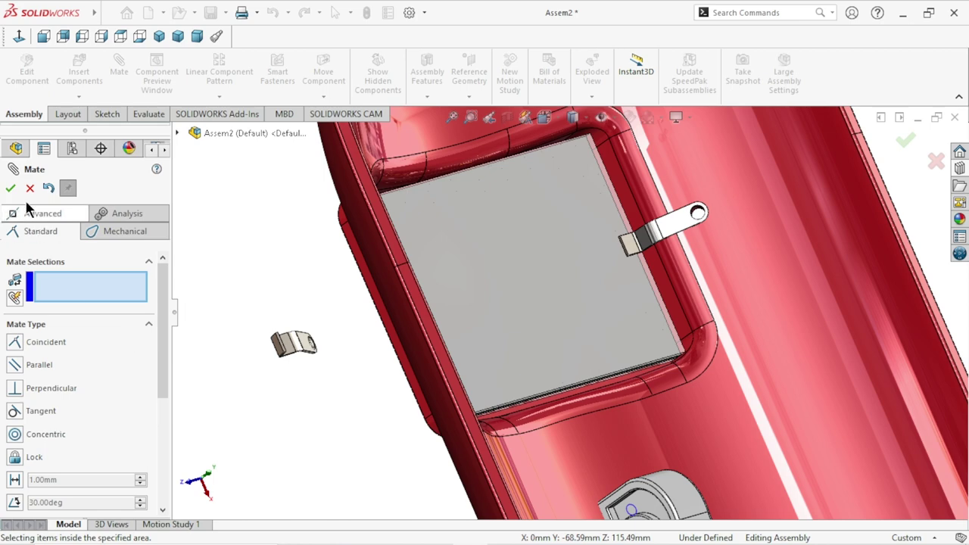
pyautogui.press('Escape')
pyautogui.moveTo(291, 356)
pyautogui.mouseDown()
pyautogui.moveTo(390, 452)
pyautogui.moveTo(527, 238)
pyautogui.mouseUp()
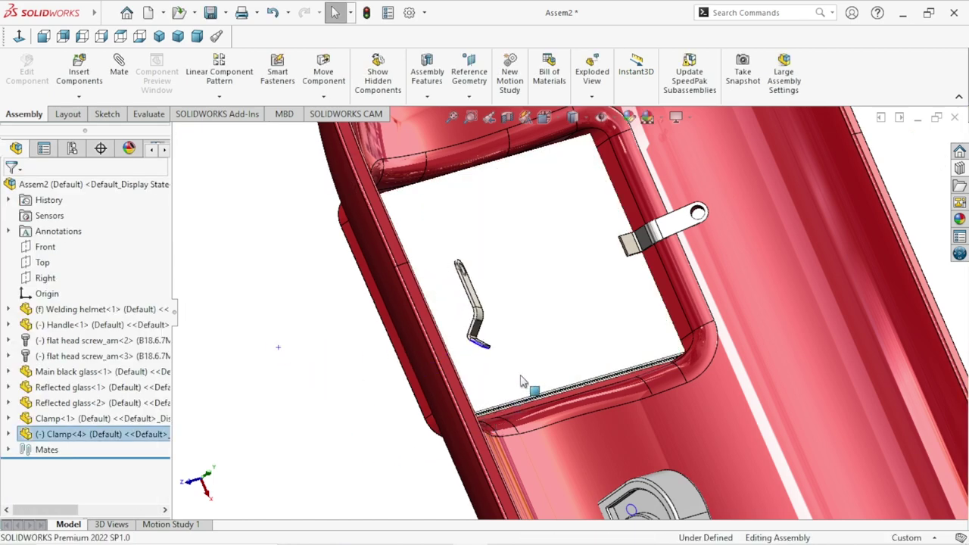
# Step: Drag the second clamp onto the glass near the left edge of the window
pyautogui.press('Escape')
pyautogui.scroll(-3, 563, 285)
pyautogui.scroll(-2, 525, 303)
pyautogui.scroll(-2, 410, 371)
pyautogui.moveTo(411, 372); pyautogui.dragTo(361, 389, button='middle')
pyautogui.moveTo(382, 378)
pyautogui.mouseDown()
pyautogui.moveTo(540, 365)
pyautogui.moveTo(360, 372)
pyautogui.mouseUp()
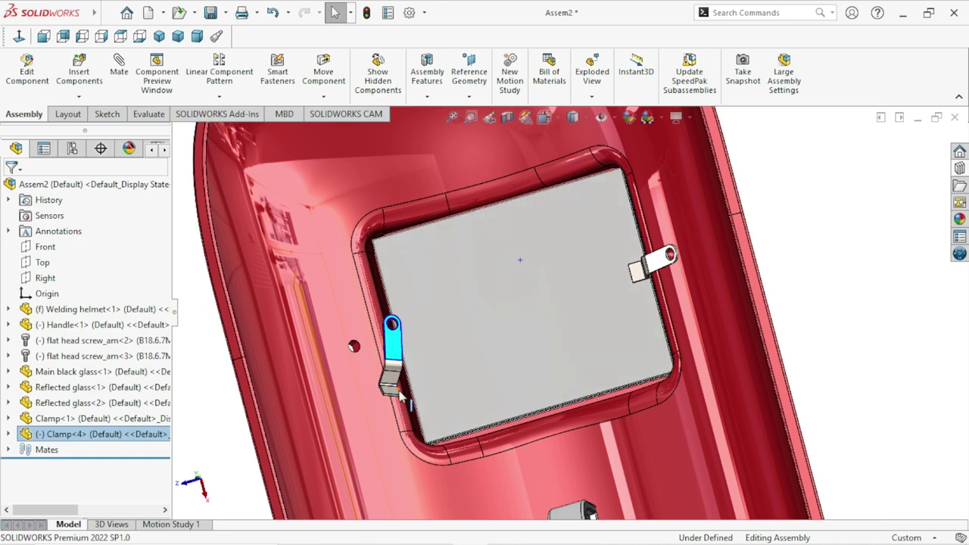
# Step: Try a tangent mate between the clamp's bottom edge and the helmet face, then undo it
pyautogui.click(405, 386)
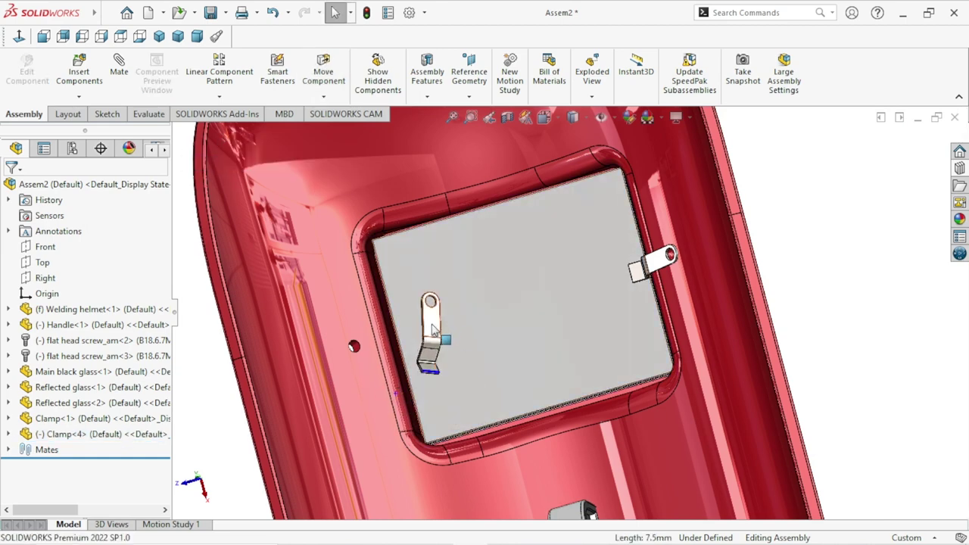
pyautogui.scroll(-4, 397, 314)
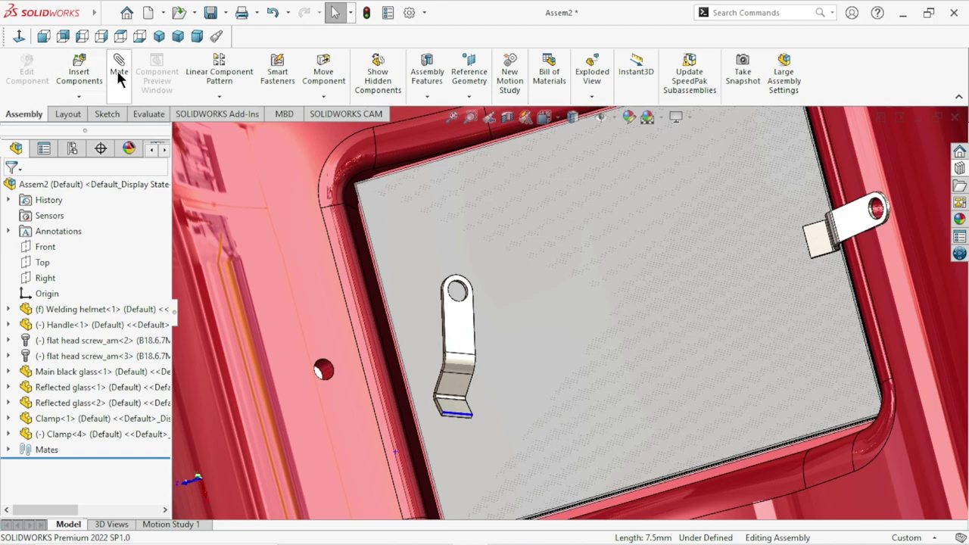
pyautogui.click(328, 332)
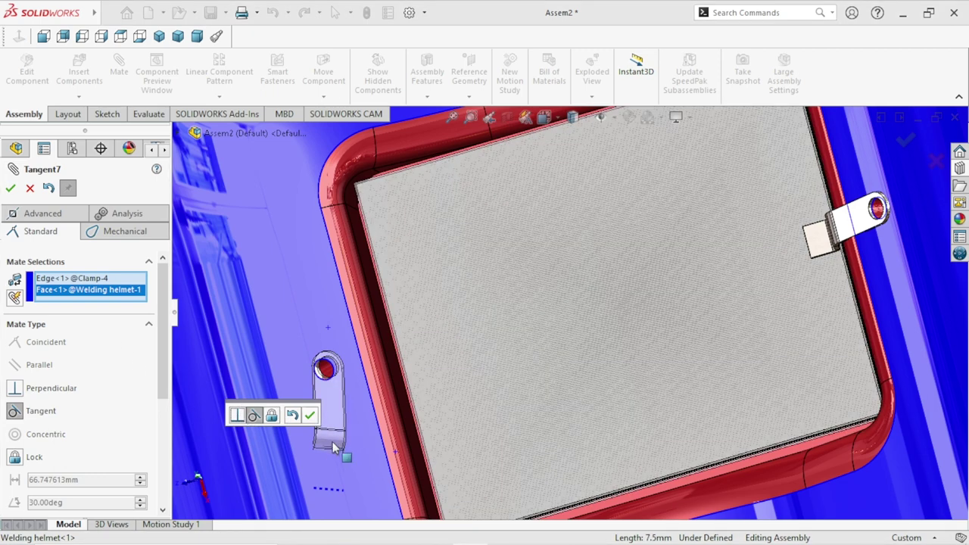
pyautogui.rightClick(89, 292)
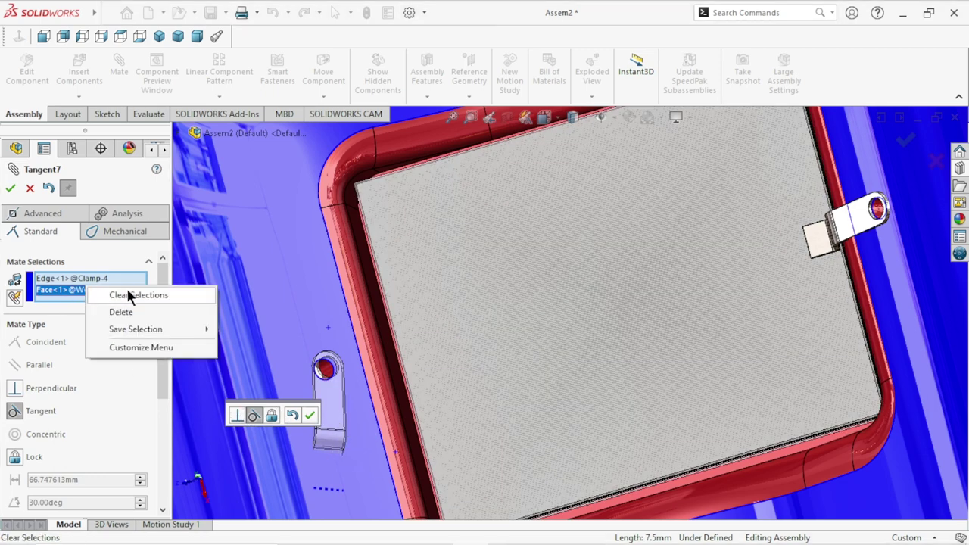
pyautogui.click(52, 184)
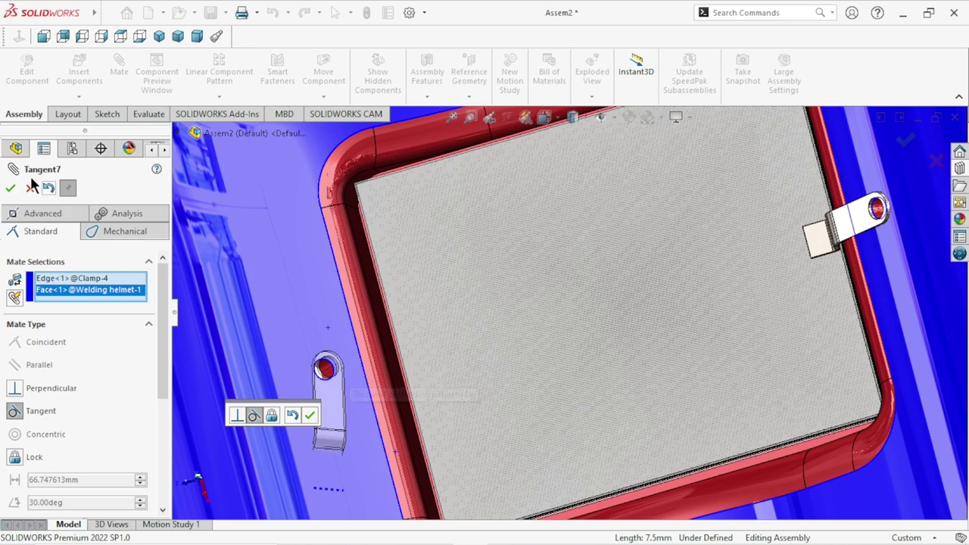
pyautogui.click(48, 188)
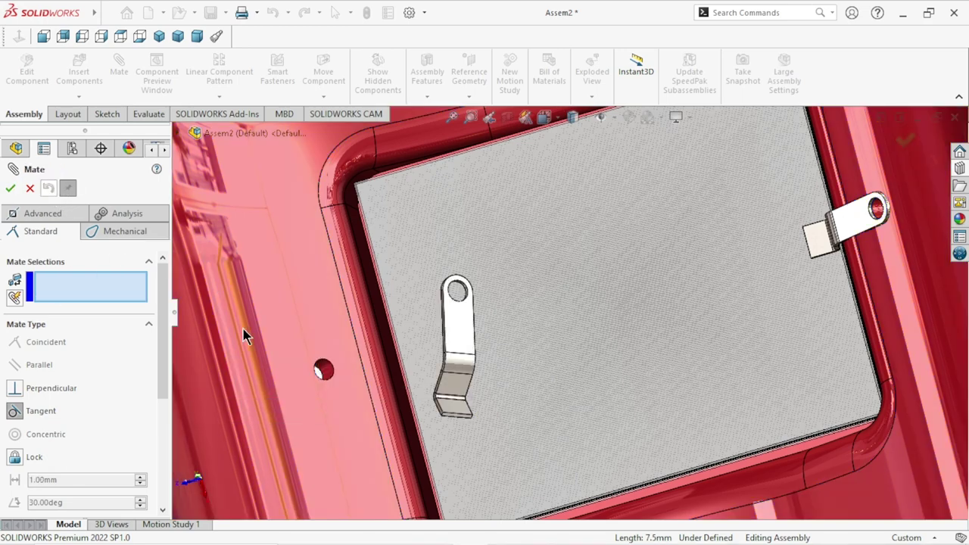
# Step: Mate the helmet's inner face tangent to the second clamp's face
pyautogui.click(345, 398)
pyautogui.moveTo(371, 396)
pyautogui.mouseDown(button='middle')
pyautogui.moveTo(374, 367)
pyautogui.moveTo(495, 402)
pyautogui.moveTo(482, 402)
pyautogui.moveTo(550, 431)
pyautogui.mouseUp(button='middle')
pyautogui.scroll(-2, 726, 380)
pyautogui.scroll(-2, 727, 379)
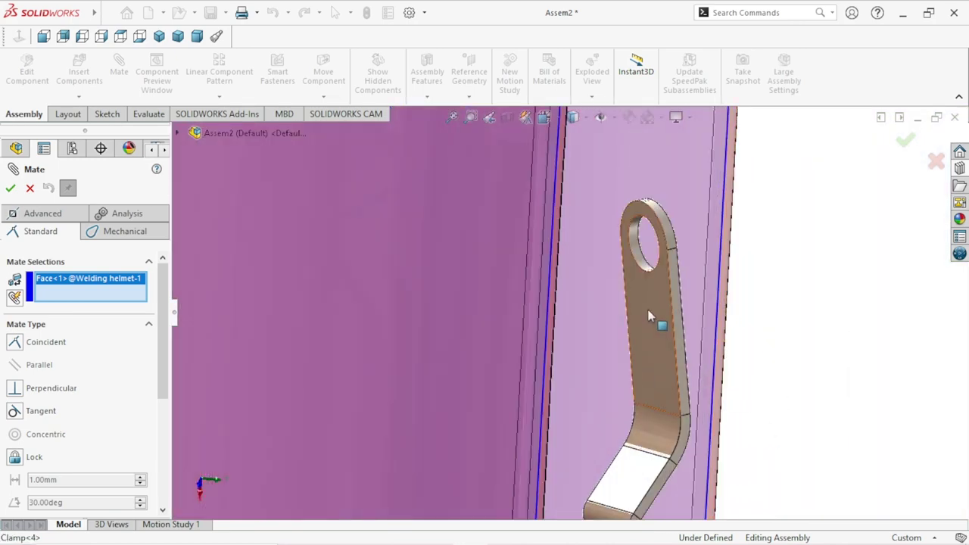
pyautogui.click(654, 322)
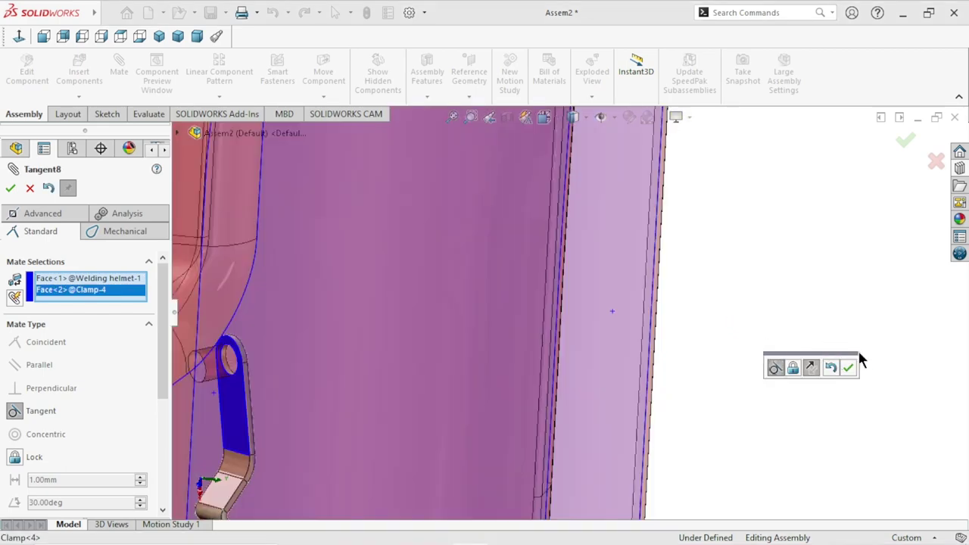
pyautogui.click(846, 369)
# Step: Close the mate tool and orbit the helmet to inspect the clamp's placement, then start a new mate
pyautogui.moveTo(661, 388)
pyautogui.mouseDown(button='middle')
pyautogui.moveTo(706, 364)
pyautogui.moveTo(593, 372)
pyautogui.moveTo(560, 355)
pyautogui.moveTo(575, 368)
pyautogui.mouseUp(button='middle')
pyautogui.scroll(5, 575, 368)
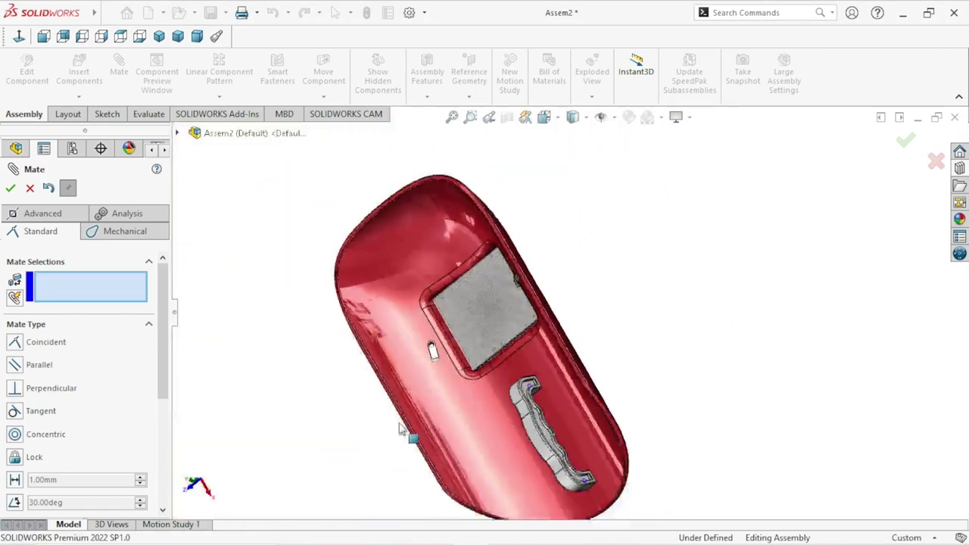
pyautogui.scroll(-5, 496, 356)
pyautogui.scroll(-3, 496, 356)
pyautogui.moveTo(540, 296)
pyautogui.mouseDown(button='middle')
pyautogui.moveTo(623, 169)
pyautogui.moveTo(616, 212)
pyautogui.mouseUp(button='middle')
pyautogui.scroll(3, 616, 212)
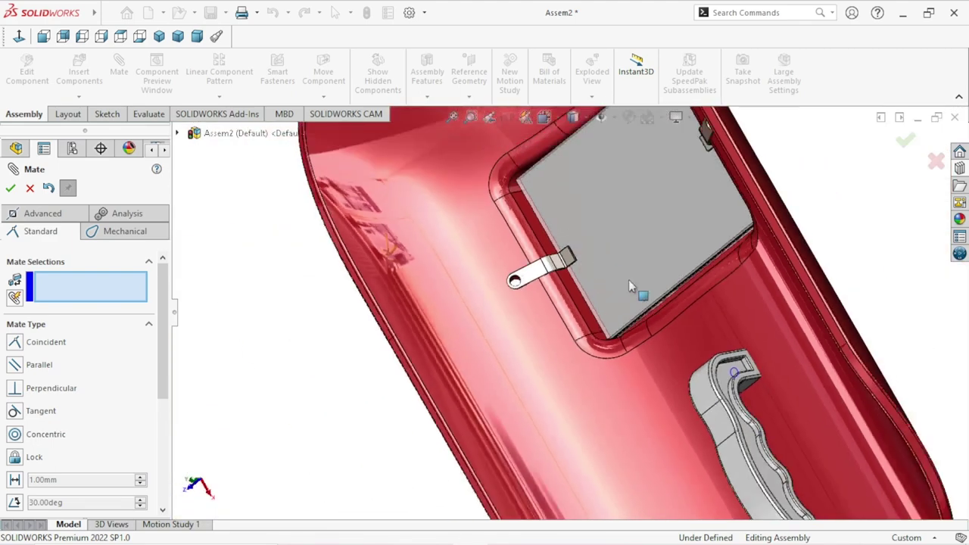
pyautogui.press('Escape')
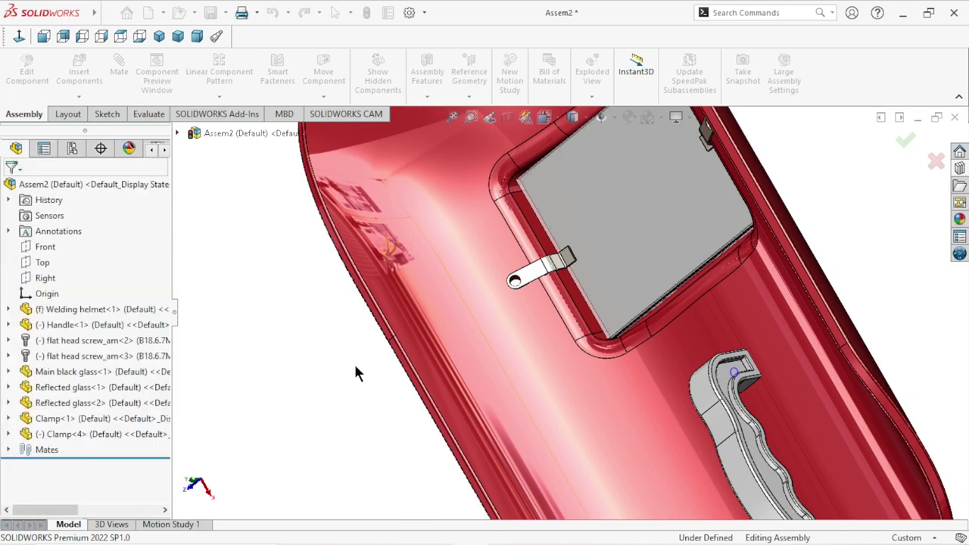
pyautogui.scroll(5, 400, 363)
pyautogui.moveTo(401, 363)
pyautogui.mouseDown(button='middle')
pyautogui.moveTo(774, 359)
pyautogui.moveTo(815, 274)
pyautogui.moveTo(755, 316)
pyautogui.mouseUp(button='middle')
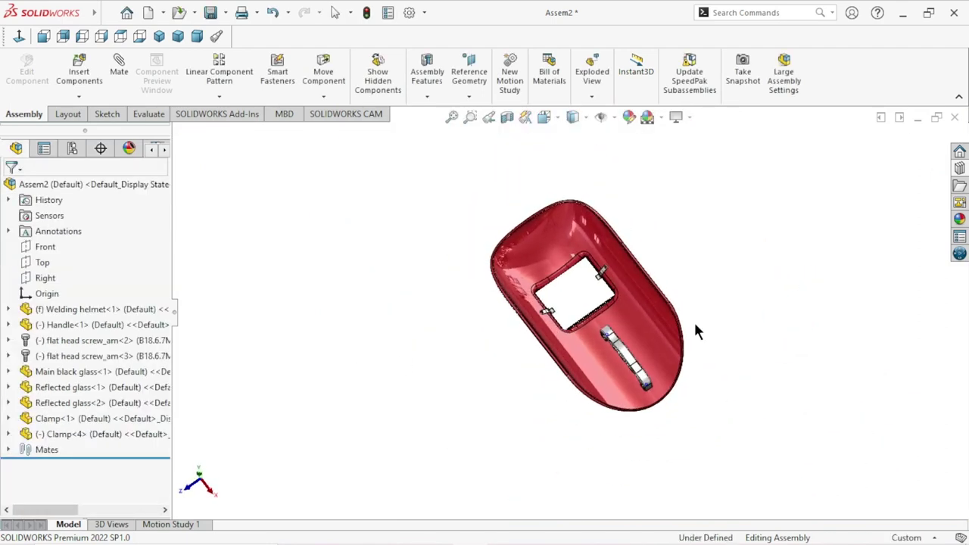
pyautogui.scroll(-5, 582, 306)
pyautogui.scroll(2, 582, 306)
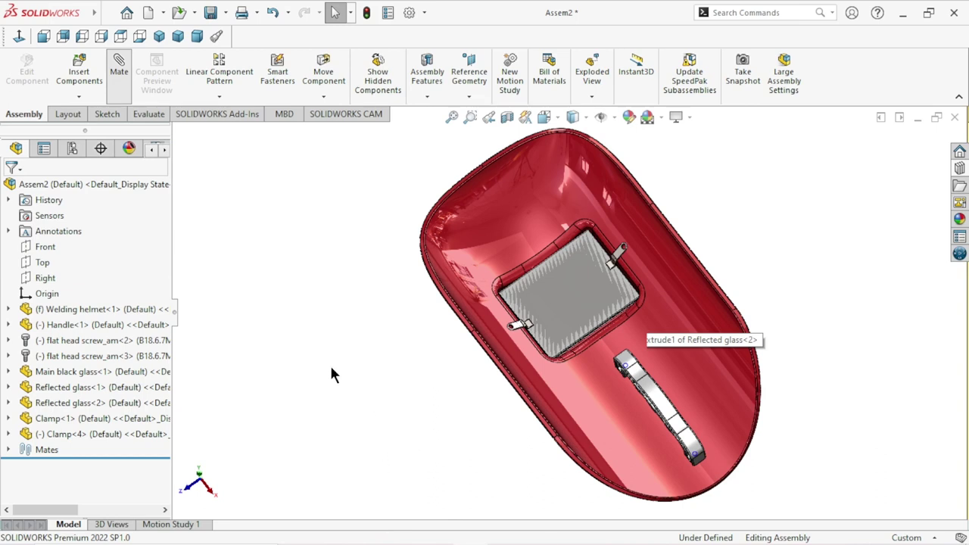
pyautogui.press('Return')
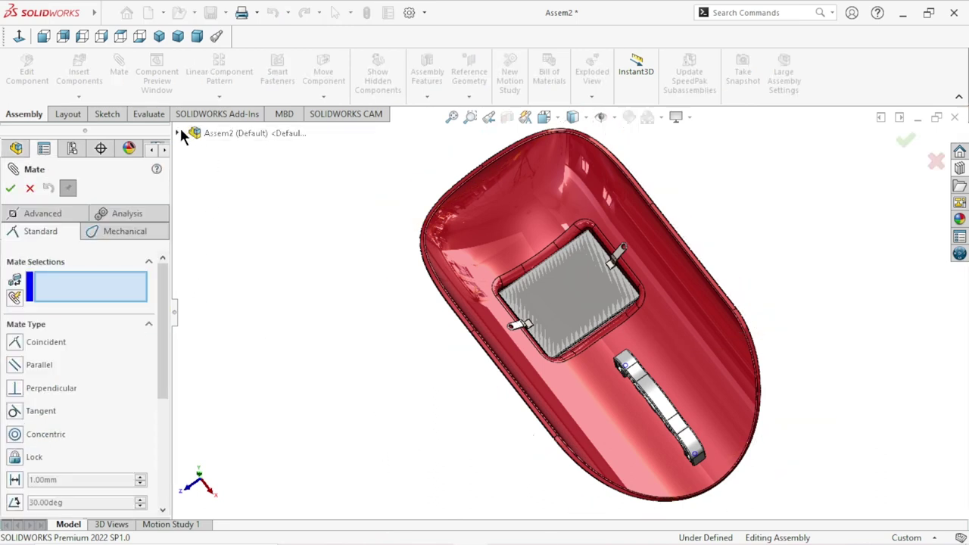
# Step: Mate Clamp<4>'s Front Plane coincident with the Welding helmet's Right Plane
pyautogui.click(179, 134)
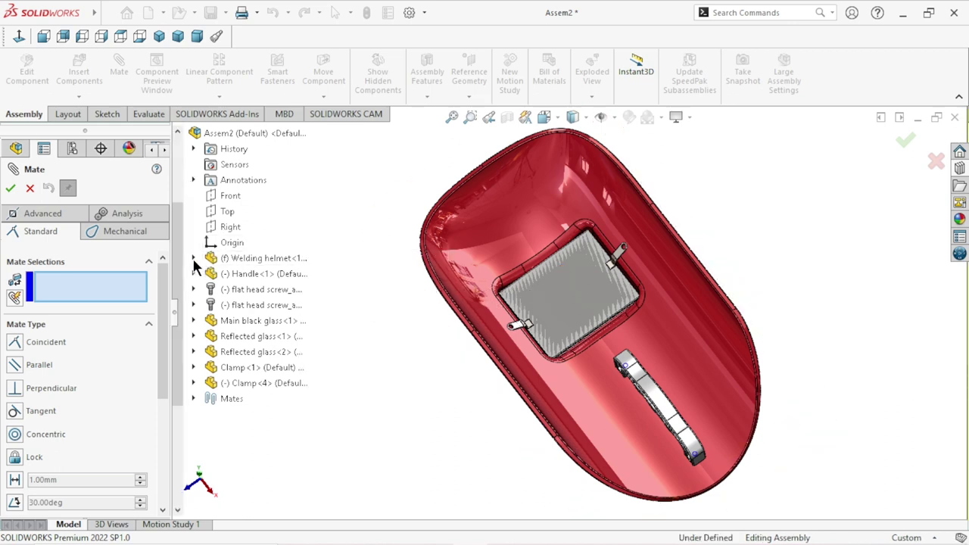
pyautogui.click(194, 258)
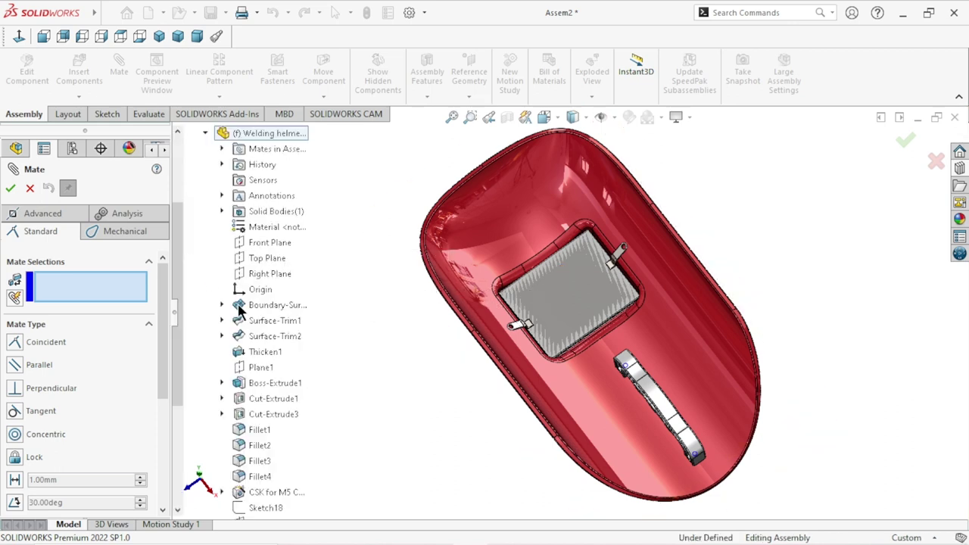
pyautogui.click(270, 272)
pyautogui.scroll(-1, 304, 488)
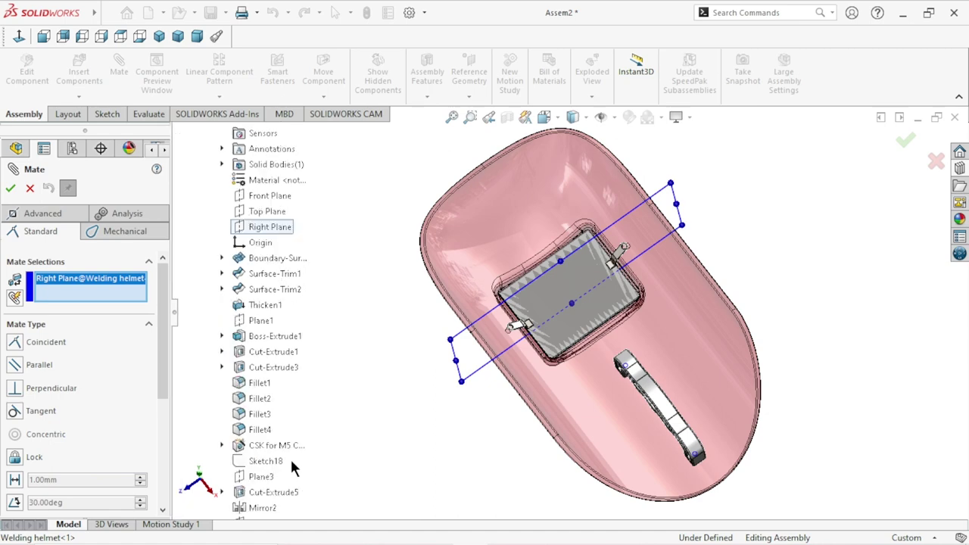
pyautogui.scroll(-3, 290, 457)
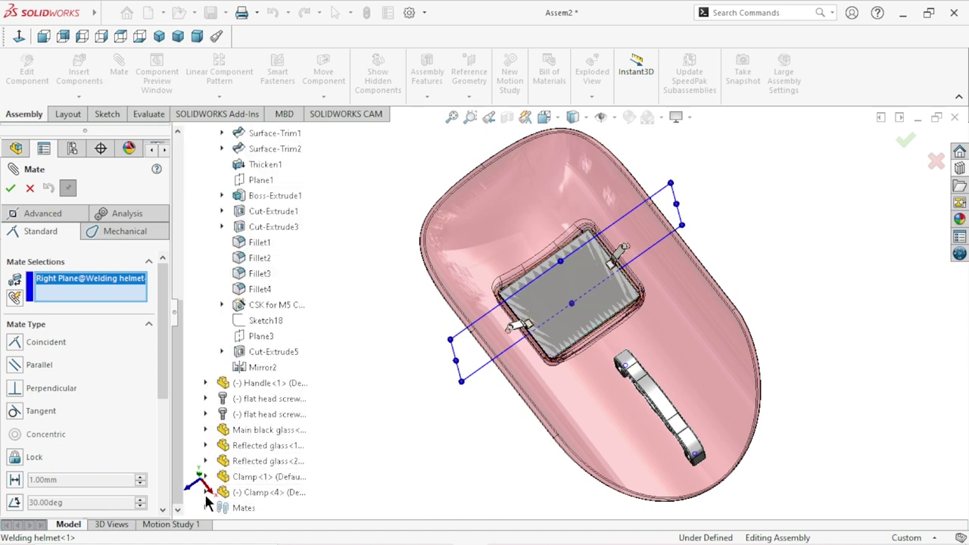
pyautogui.hotkey('ctrl', '4')
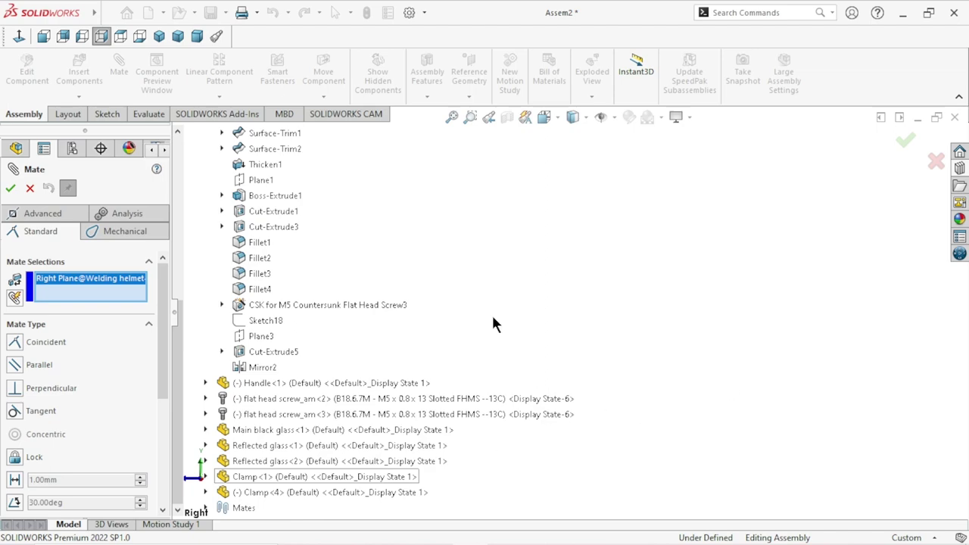
pyautogui.click(452, 117)
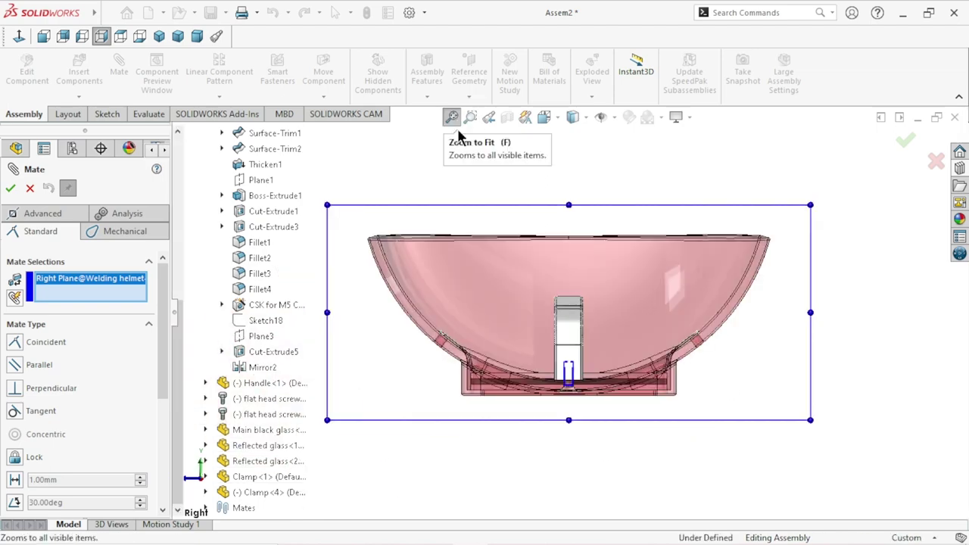
pyautogui.moveTo(890, 363)
pyautogui.mouseDown(button='middle')
pyautogui.moveTo(772, 433)
pyautogui.moveTo(697, 442)
pyautogui.mouseUp(button='middle')
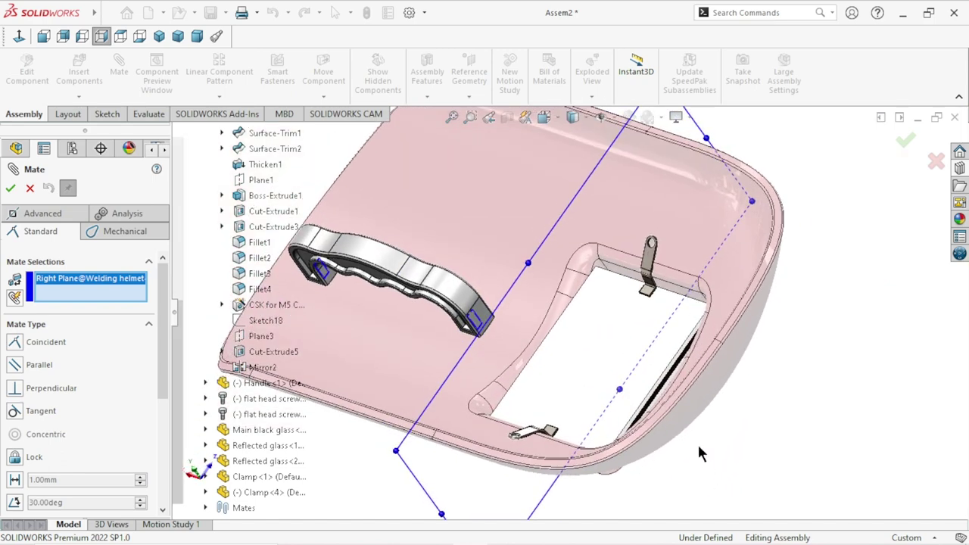
pyautogui.scroll(-5, 597, 369)
pyautogui.scroll(3, 599, 373)
pyautogui.moveTo(709, 383); pyautogui.dragTo(696, 399, button='middle')
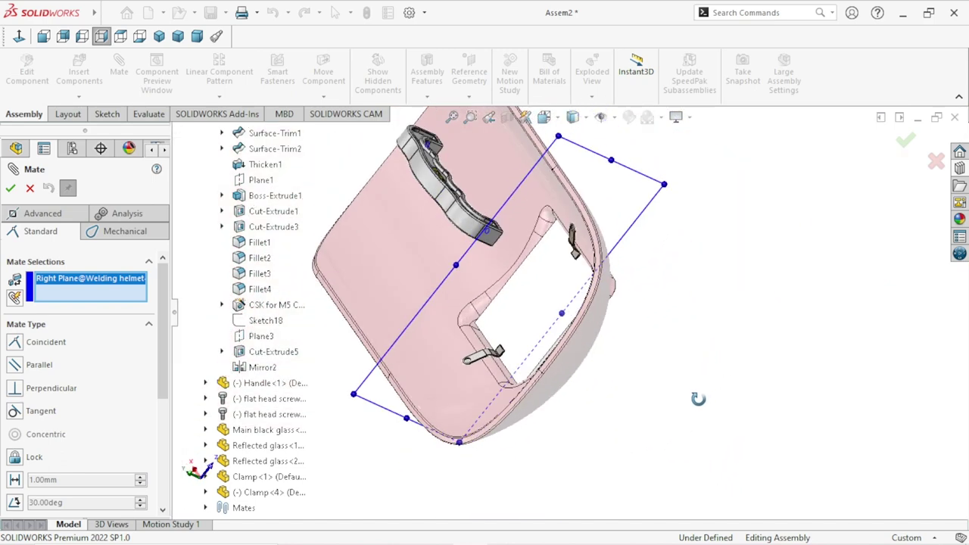
pyautogui.click(206, 491)
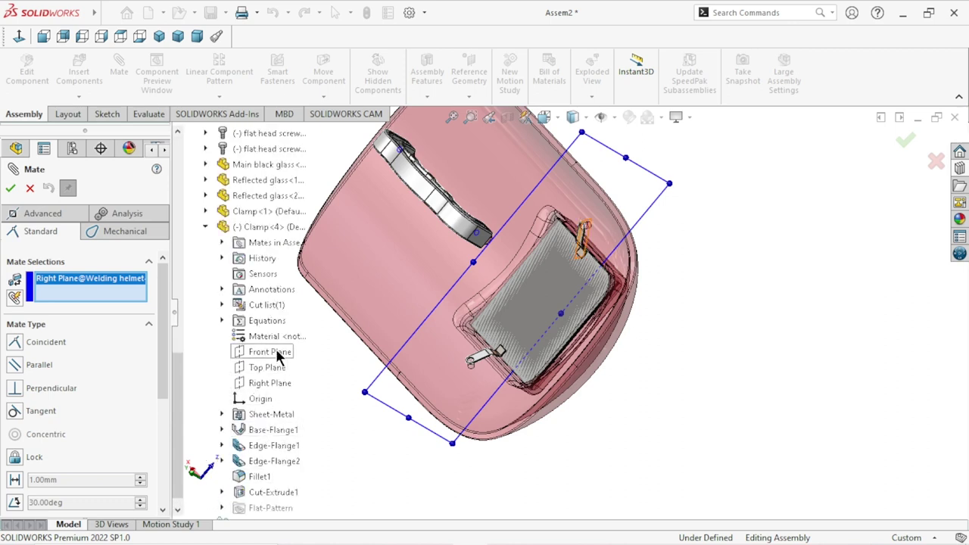
pyautogui.moveTo(672, 421)
pyautogui.mouseDown(button='middle')
pyautogui.moveTo(727, 359)
pyautogui.moveTo(703, 427)
pyautogui.moveTo(728, 394)
pyautogui.moveTo(719, 410)
pyautogui.moveTo(618, 429)
pyautogui.mouseUp(button='middle')
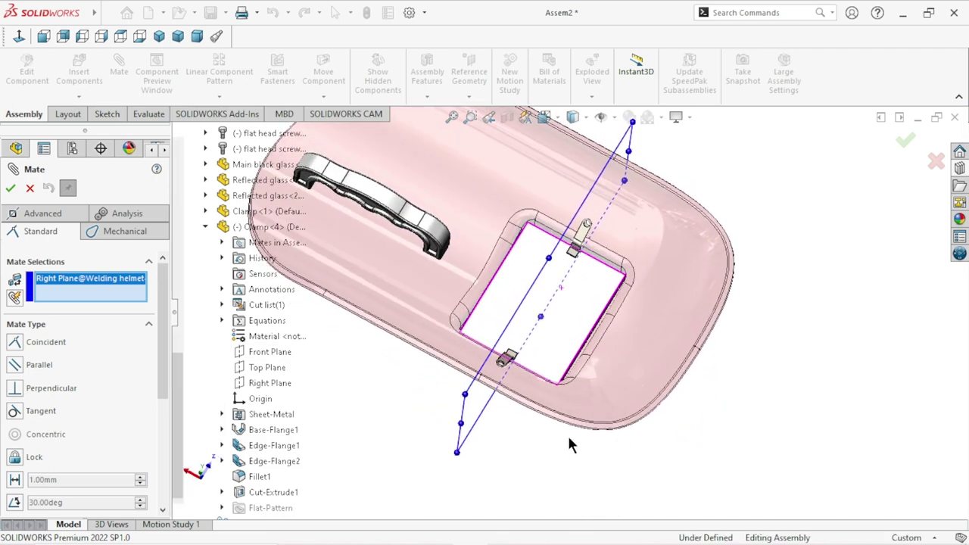
pyautogui.click(270, 352)
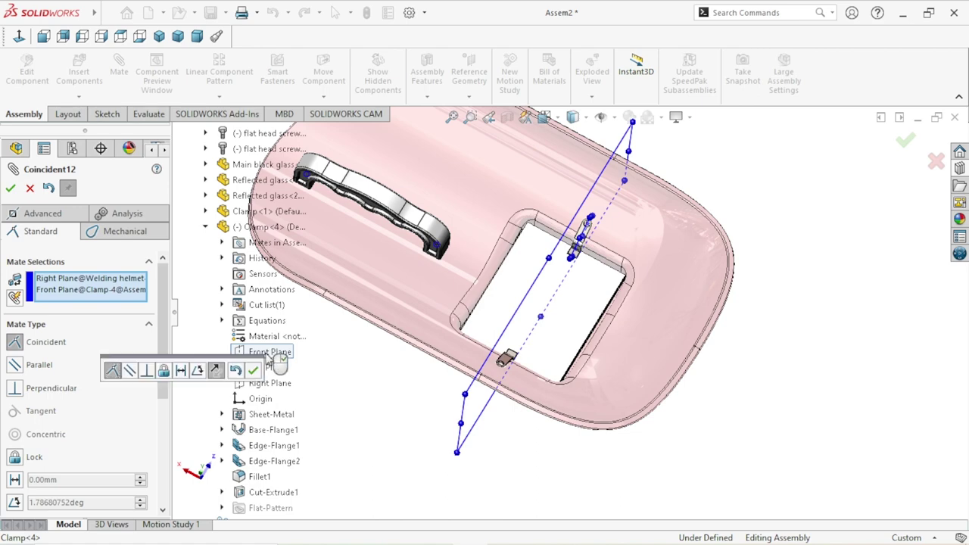
pyautogui.click(10, 189)
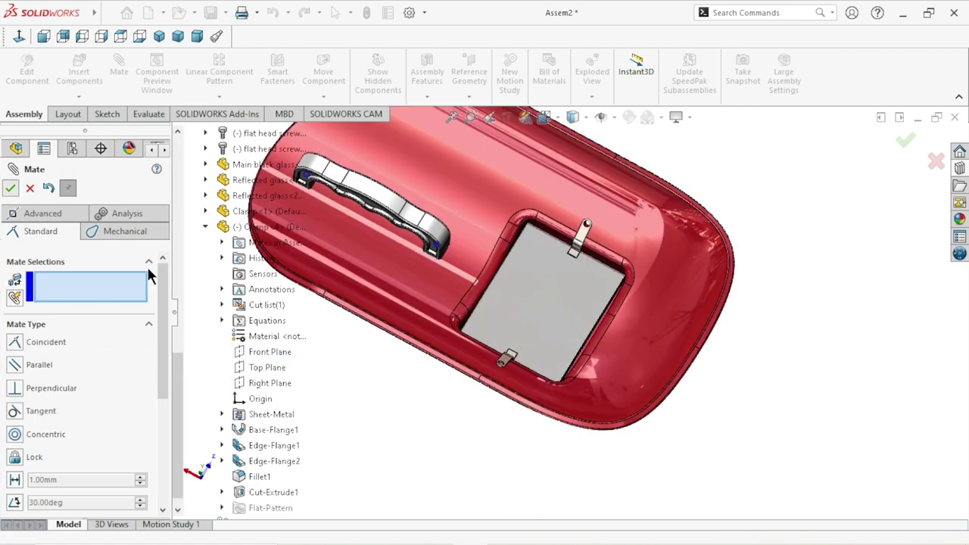
# Step: Orbit the helmet to check both clamps around the window opening
pyautogui.press('Escape')
pyautogui.moveTo(422, 423)
pyautogui.mouseDown(button='middle')
pyautogui.moveTo(550, 320)
pyautogui.moveTo(551, 511)
pyautogui.moveTo(492, 351)
pyautogui.mouseUp(button='middle')
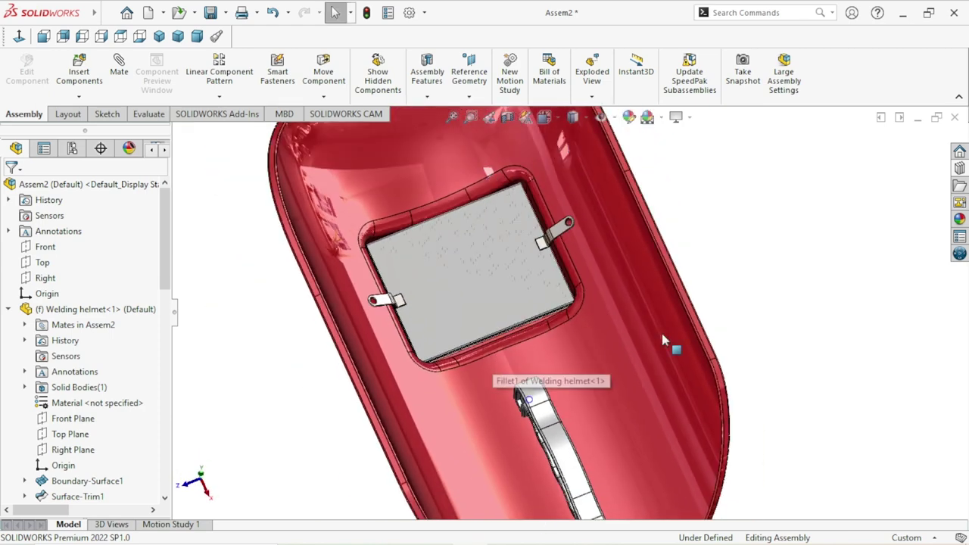
pyautogui.moveTo(615, 404)
pyautogui.mouseDown(button='middle')
pyautogui.moveTo(718, 316)
pyautogui.moveTo(573, 371)
pyautogui.mouseUp(button='middle')
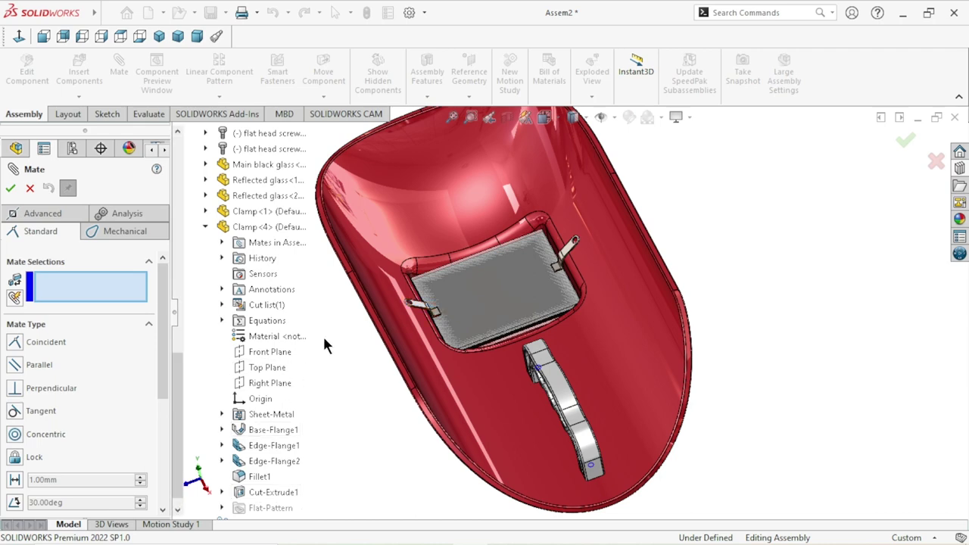
pyautogui.press('Escape')
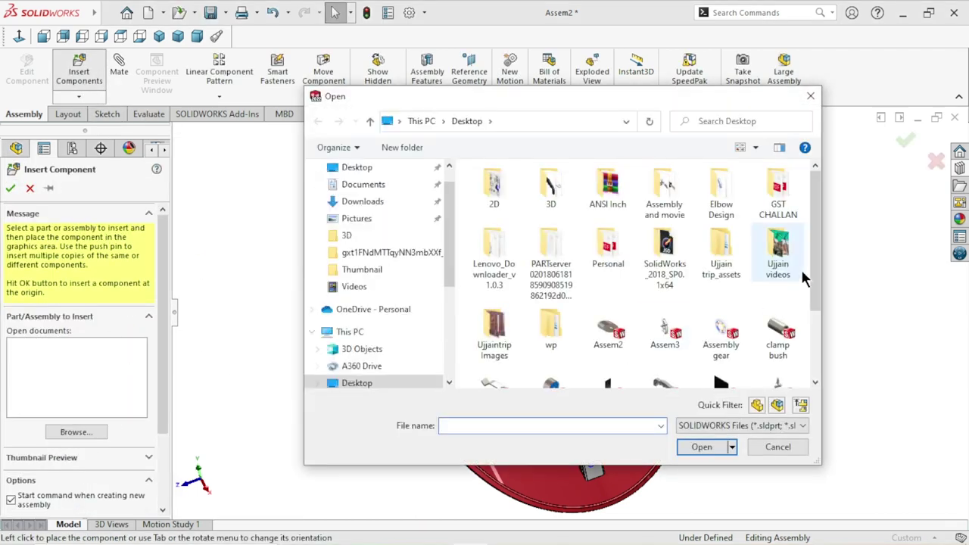
# Step: Insert the Revit rivet part and place it beside the helmet
pyautogui.scroll(-3, 798, 349)
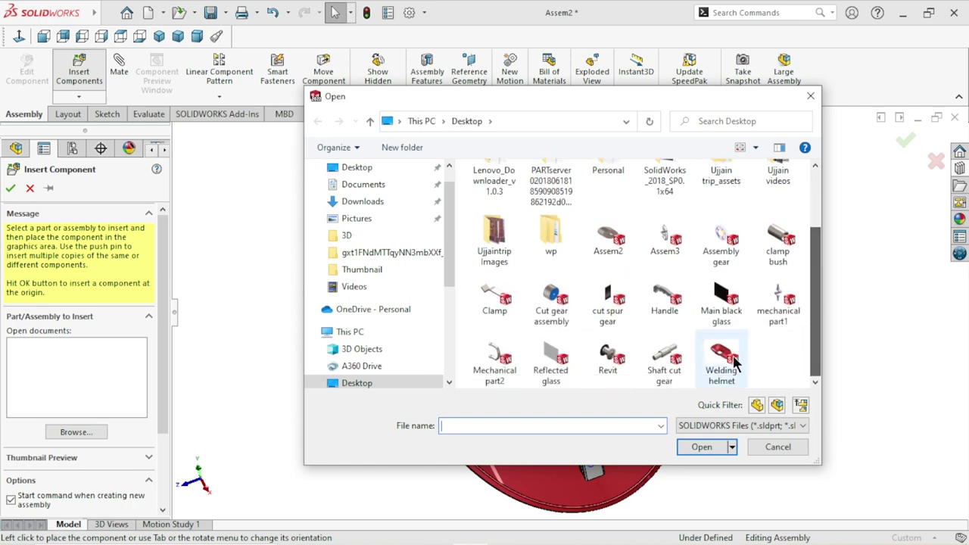
pyautogui.click(629, 368)
pyautogui.click(701, 447)
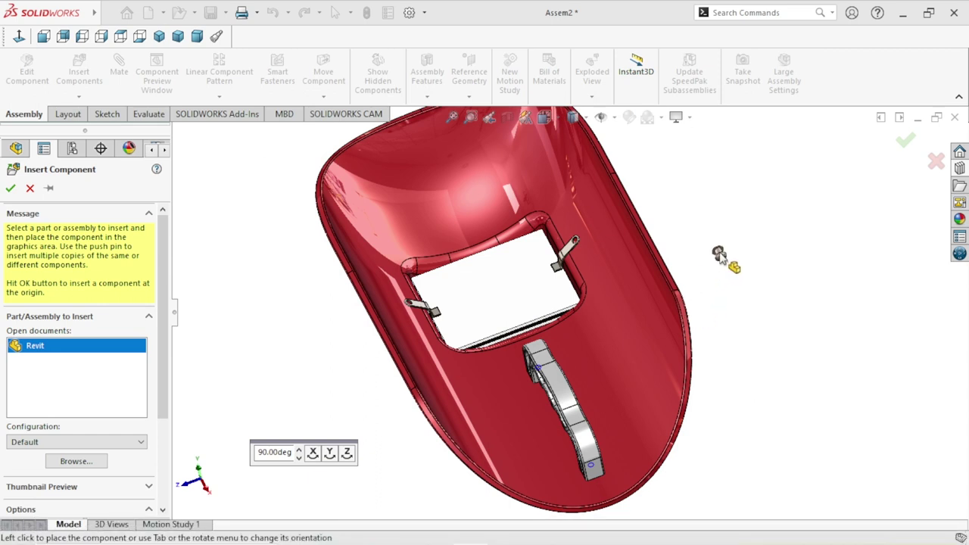
pyautogui.click(416, 263)
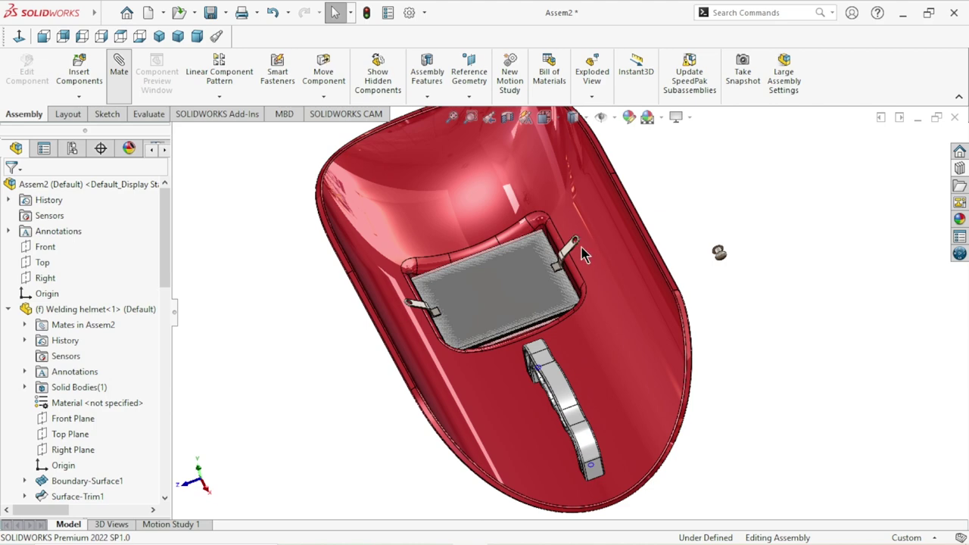
pyautogui.scroll(-3, 583, 255)
pyautogui.scroll(-3, 583, 255)
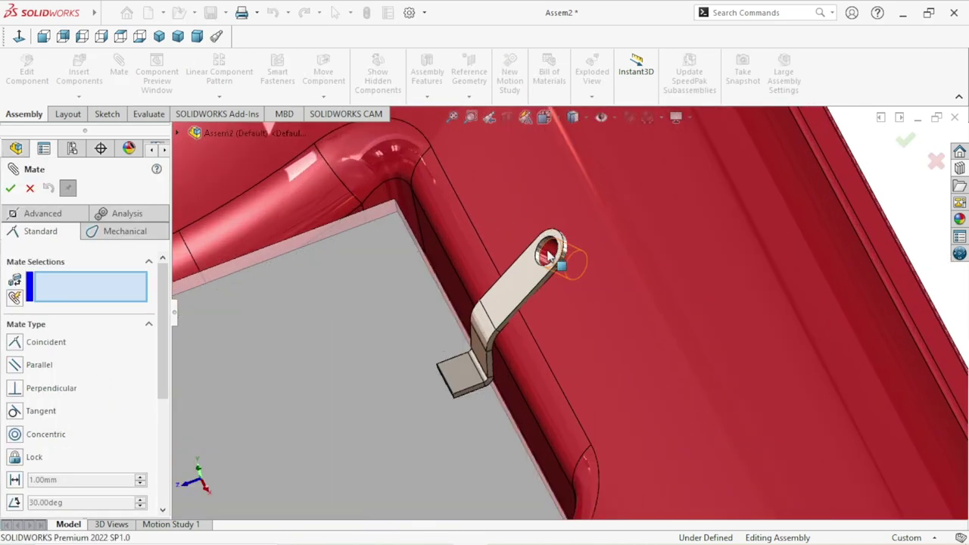
# Step: Make the Revit rivet shaft concentric with the clamp hole
pyautogui.click(561, 265)
pyautogui.scroll(3, 564, 271)
pyautogui.scroll(5, 564, 271)
pyautogui.scroll(-3, 757, 310)
pyautogui.scroll(-3, 636, 308)
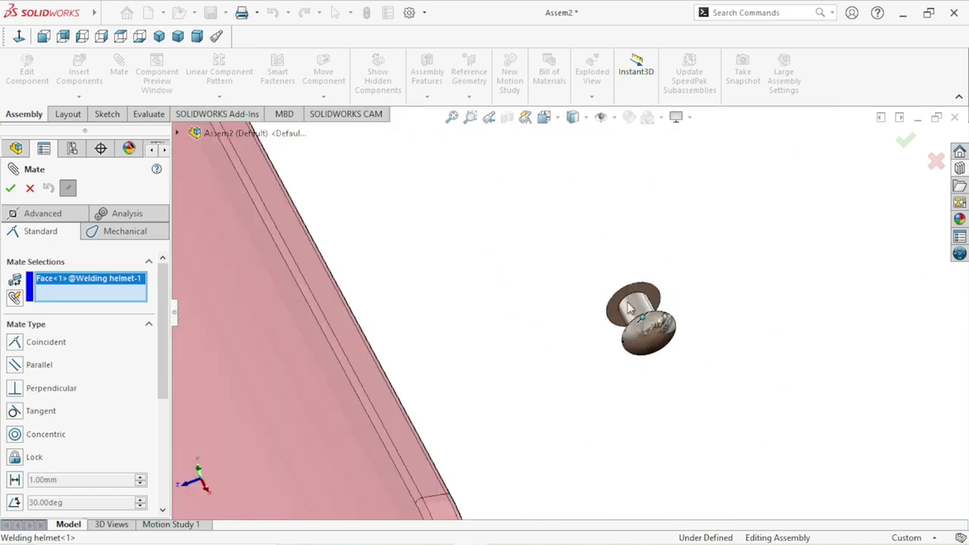
pyautogui.click(634, 317)
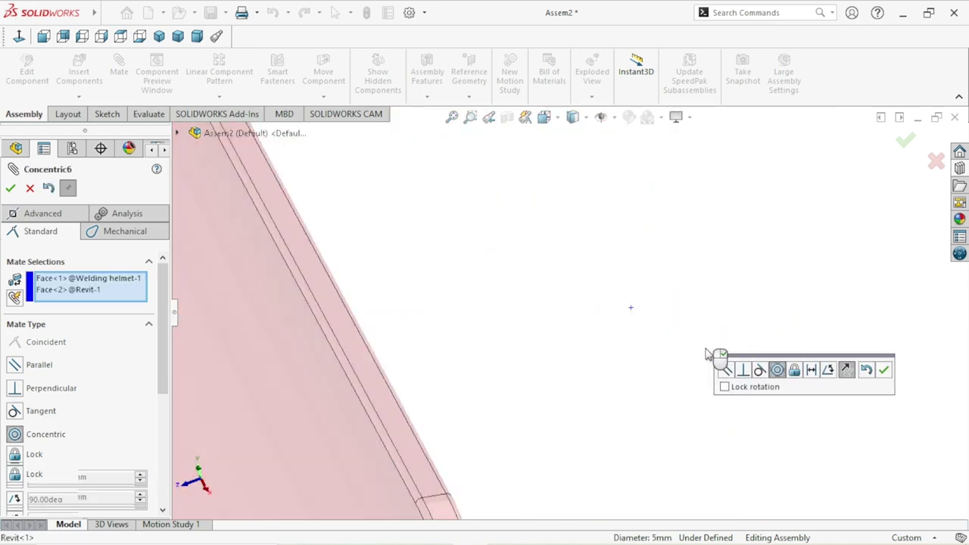
pyautogui.scroll(2, 654, 371)
pyautogui.scroll(3, 654, 370)
pyautogui.scroll(-3, 479, 333)
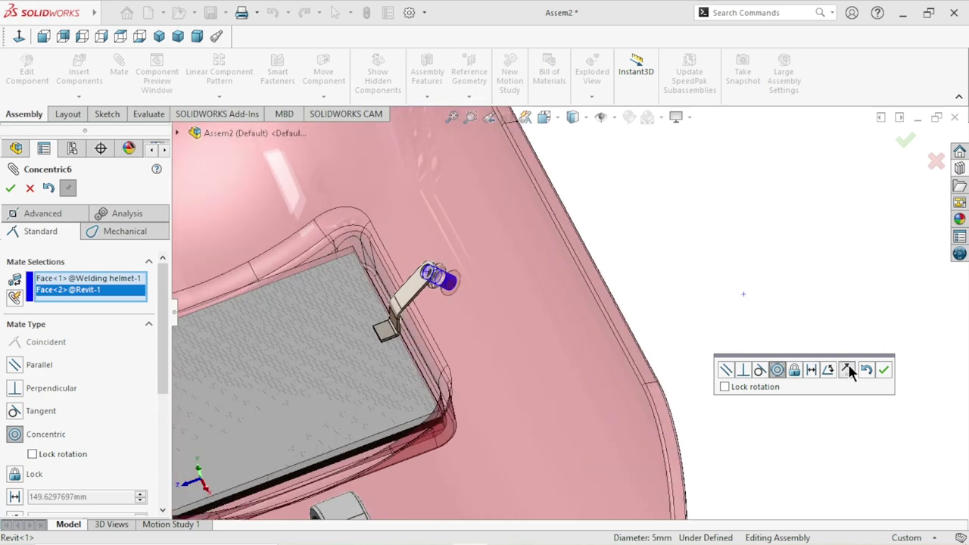
pyautogui.click(884, 371)
# Step: Seat the rivet by mating its head underside coincident with the clamp tab face
pyautogui.moveTo(687, 282)
pyautogui.mouseDown(button='middle')
pyautogui.moveTo(632, 299)
pyautogui.moveTo(656, 295)
pyautogui.moveTo(750, 227)
pyautogui.mouseUp(button='middle')
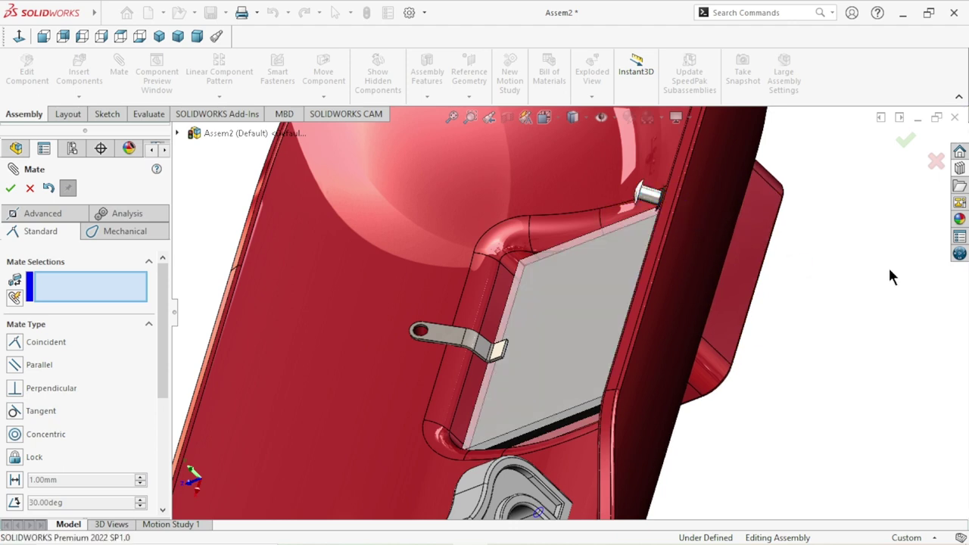
pyautogui.moveTo(645, 194); pyautogui.dragTo(550, 198)
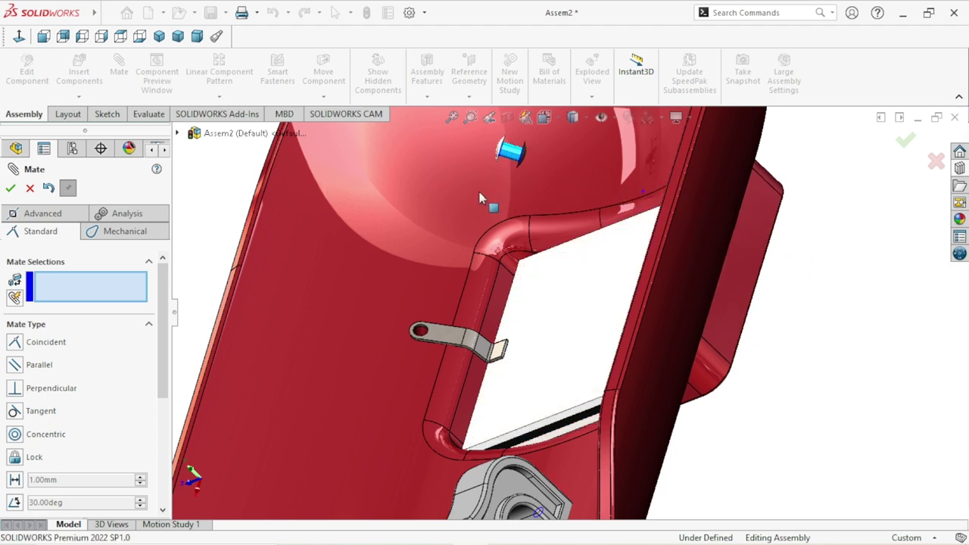
pyautogui.moveTo(603, 242); pyautogui.dragTo(568, 200, button='middle')
pyautogui.scroll(-3, 545, 195)
pyautogui.scroll(-2, 487, 224)
pyautogui.scroll(-2, 446, 231)
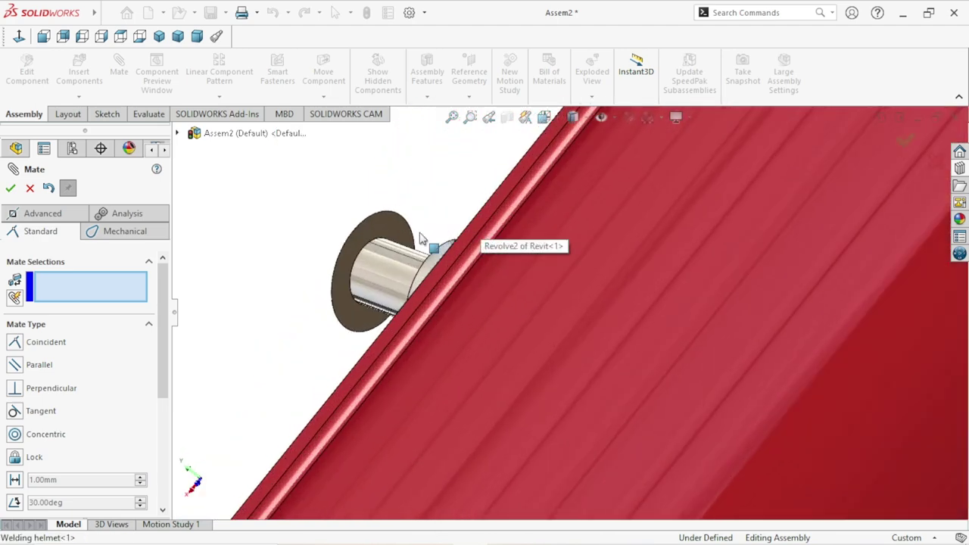
pyautogui.click(386, 234)
pyautogui.scroll(3, 430, 266)
pyautogui.moveTo(411, 292)
pyautogui.mouseDown(button='middle')
pyautogui.moveTo(485, 352)
pyautogui.moveTo(432, 303)
pyautogui.mouseUp(button='middle')
pyautogui.scroll(-3, 409, 288)
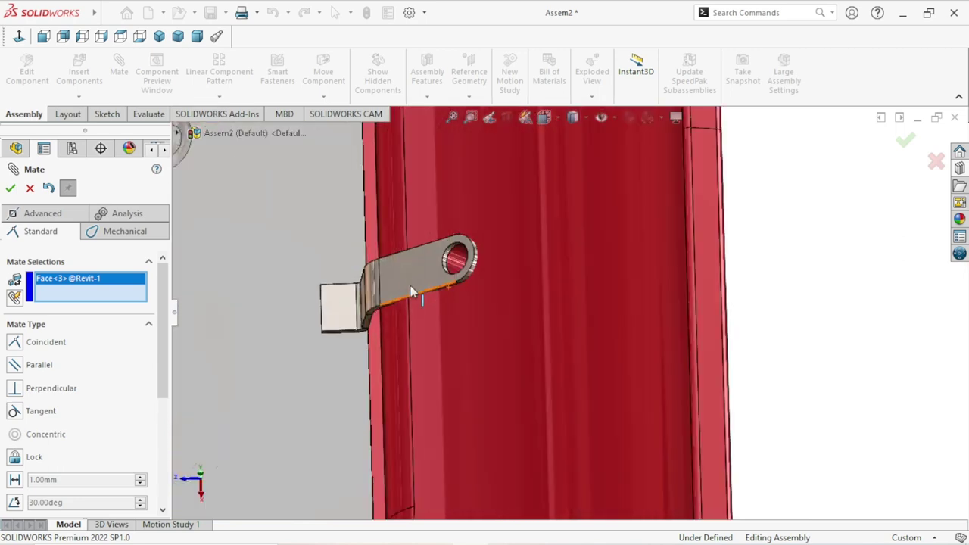
pyautogui.click(467, 248)
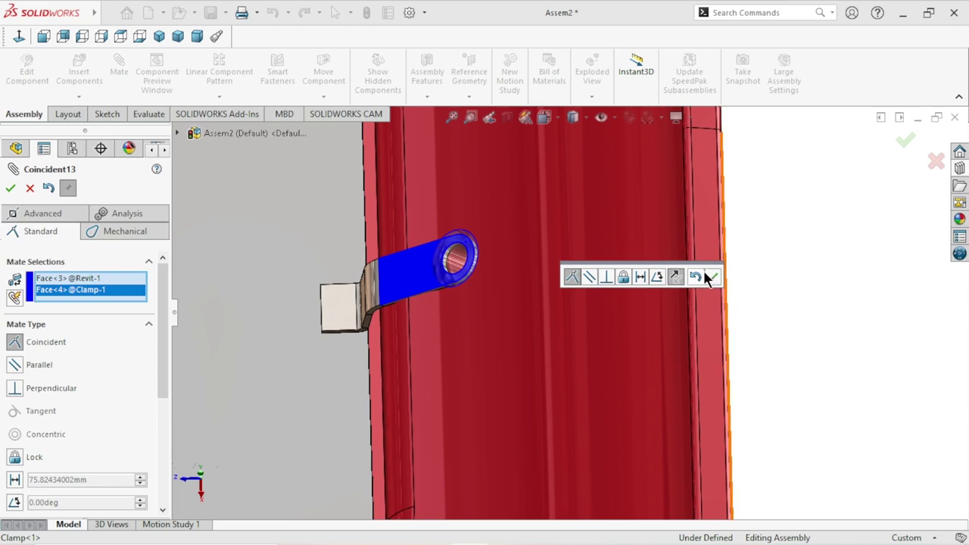
pyautogui.click(712, 278)
# Step: Orbit to check the seated rivet from above the window, then close the mate tool
pyautogui.moveTo(722, 331)
pyautogui.mouseDown(button='middle')
pyautogui.moveTo(670, 339)
pyautogui.moveTo(650, 324)
pyautogui.moveTo(663, 271)
pyautogui.moveTo(696, 334)
pyautogui.moveTo(830, 350)
pyautogui.moveTo(761, 318)
pyautogui.moveTo(865, 325)
pyautogui.moveTo(763, 366)
pyautogui.mouseUp(button='middle')
pyautogui.scroll(3, 764, 367)
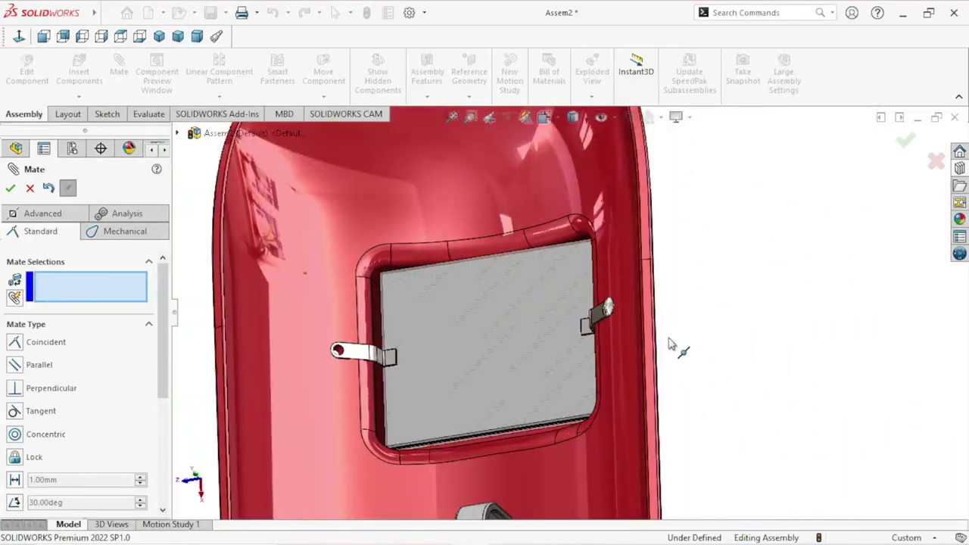
pyautogui.scroll(-3, 673, 344)
pyautogui.scroll(3, 669, 358)
pyautogui.moveTo(669, 359)
pyautogui.mouseDown(button='middle')
pyautogui.moveTo(688, 320)
pyautogui.moveTo(735, 314)
pyautogui.moveTo(698, 353)
pyautogui.mouseUp(button='middle')
pyautogui.scroll(5, 643, 363)
pyautogui.scroll(-2, 378, 364)
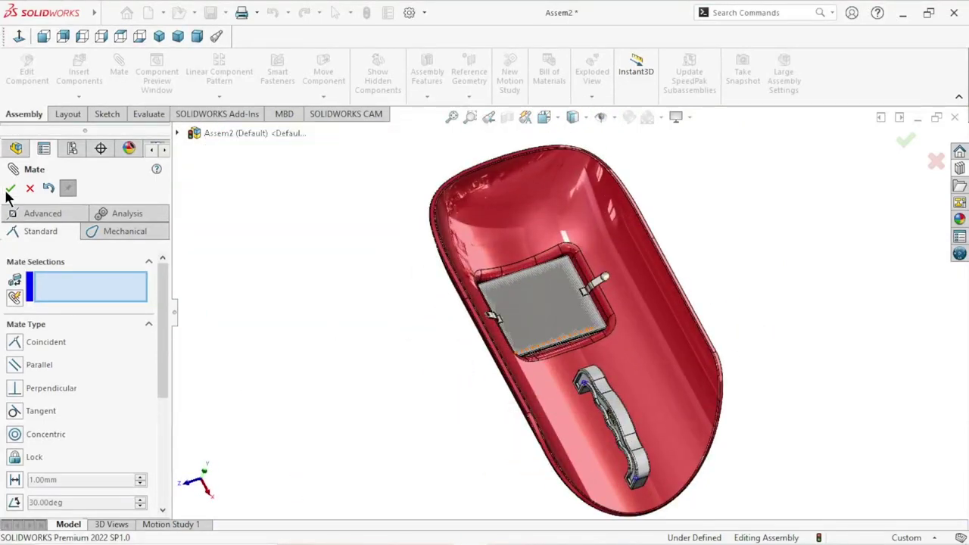
pyautogui.press('Escape')
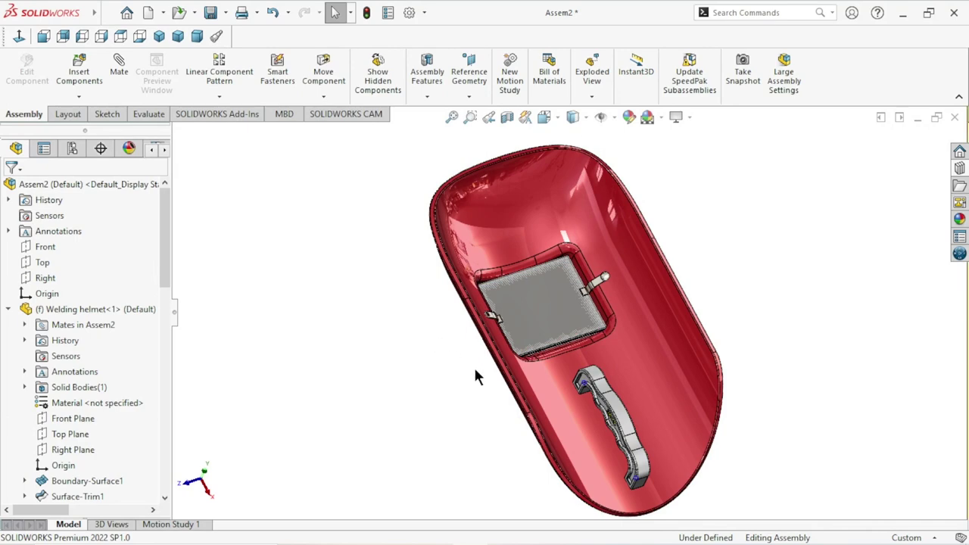
# Step: Collapse the Welding helmet and Clamp<4> subtrees in the feature tree
pyautogui.scroll(-3, 470, 363)
pyautogui.scroll(-2, 558, 320)
pyautogui.scroll(-2, 290, 353)
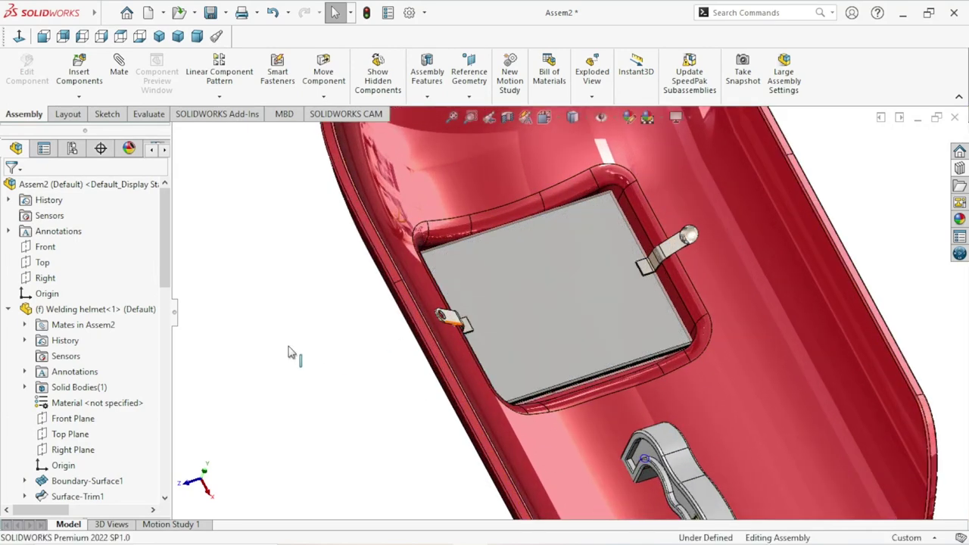
pyautogui.scroll(3, 290, 335)
pyautogui.scroll(-1, 679, 340)
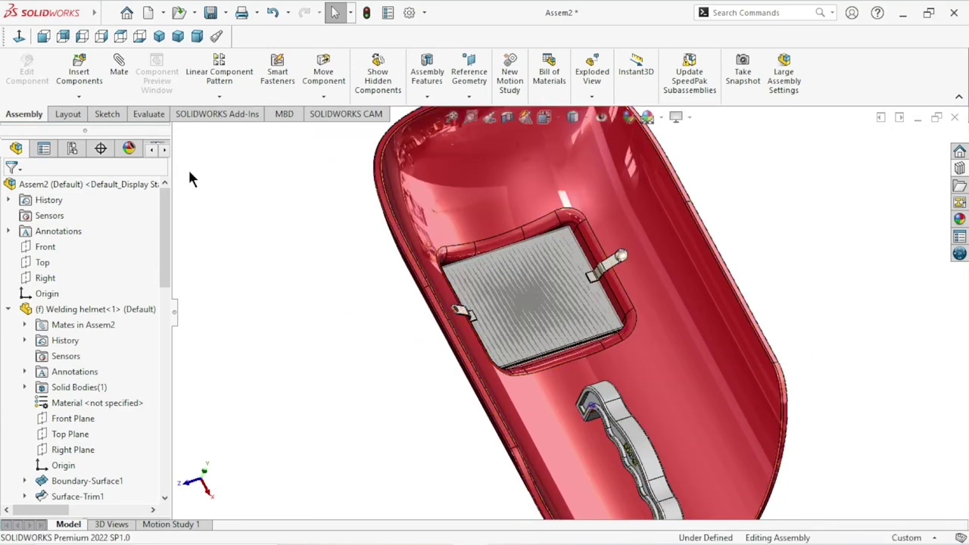
pyautogui.click(8, 309)
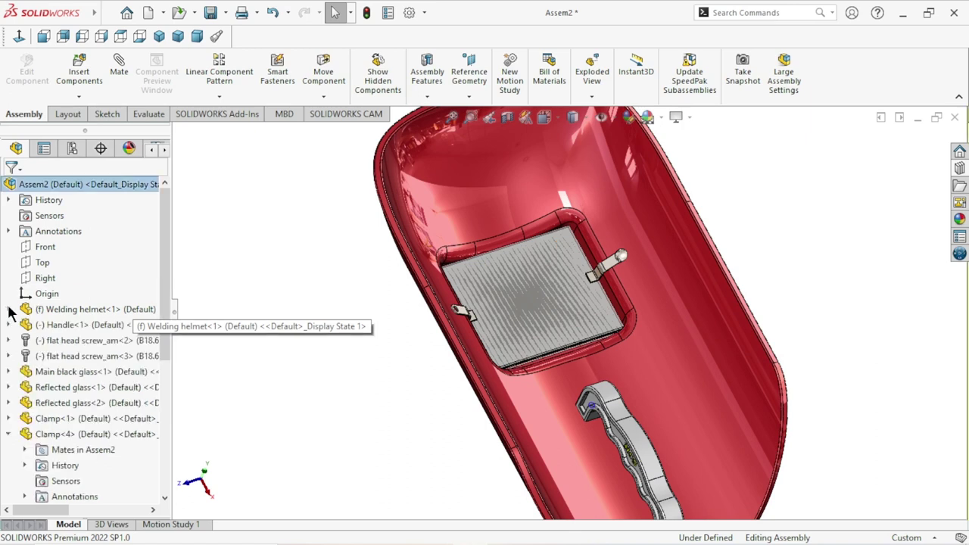
pyautogui.click(8, 433)
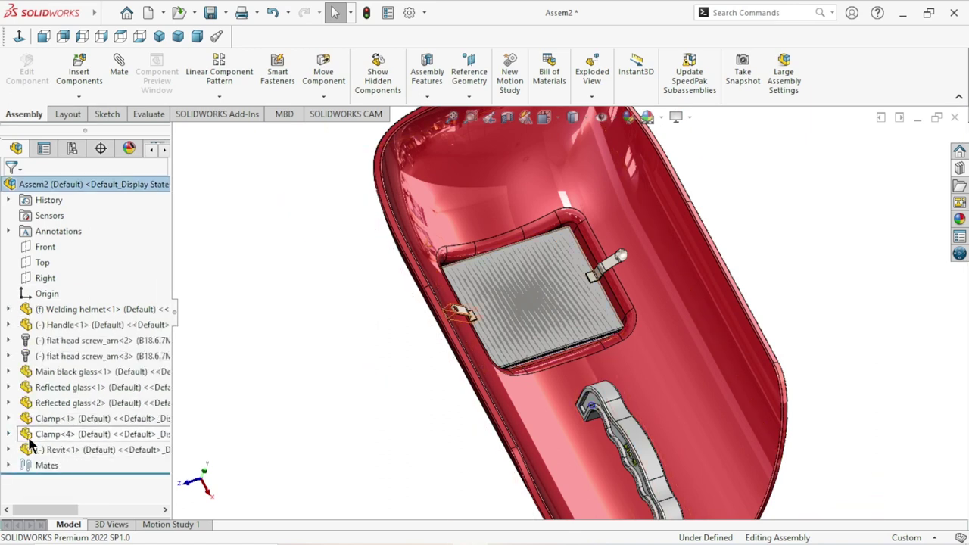
# Step: Start Copy with Mates on the Revit rivet and advance to choosing mate references
pyautogui.rightClick(49, 450)
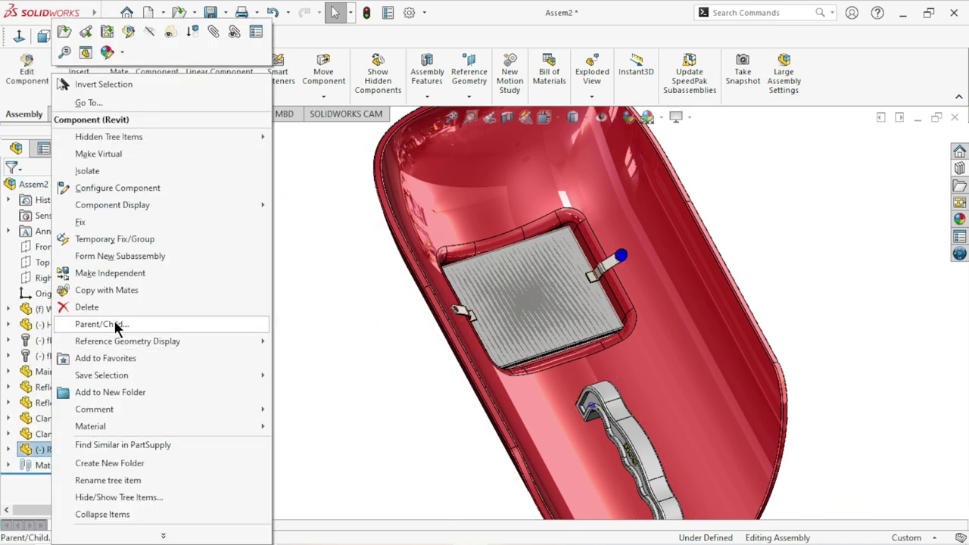
pyautogui.click(355, 341)
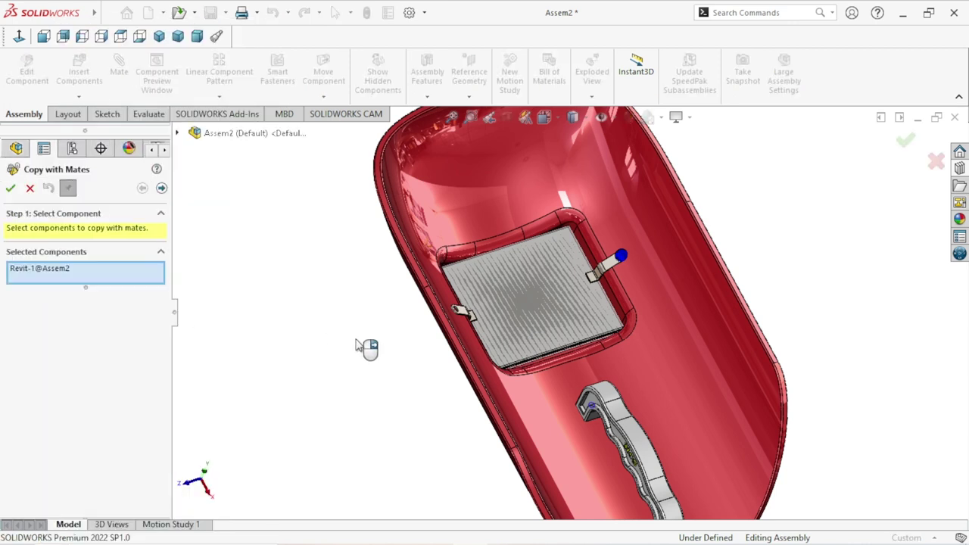
pyautogui.click(161, 187)
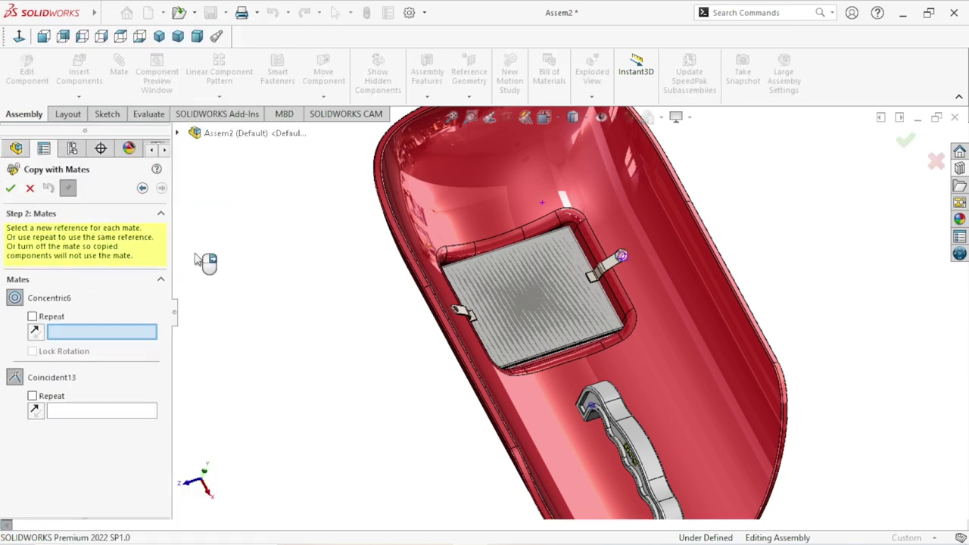
pyautogui.scroll(-1, 507, 388)
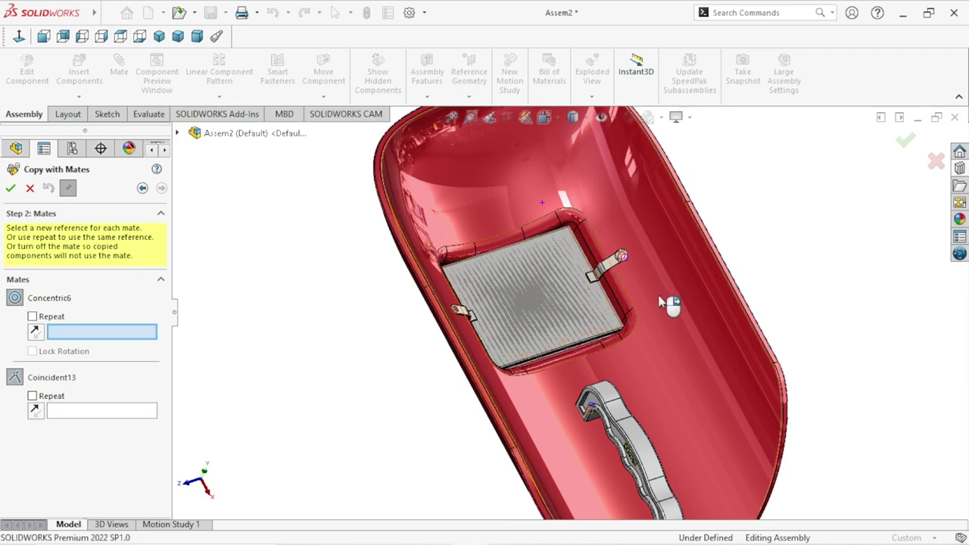
pyautogui.scroll(-2, 497, 311)
pyautogui.scroll(-2, 507, 320)
pyautogui.scroll(-1, 505, 319)
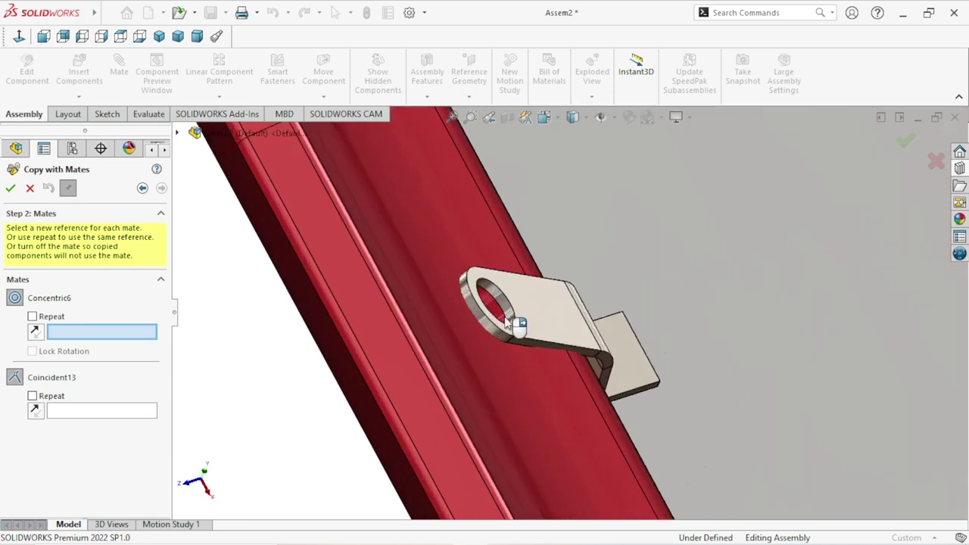
pyautogui.scroll(-1, 517, 322)
# Step: Mate the copied rivet concentric to the other clamp's hole and coincident to its face, then confirm
pyautogui.click(490, 294)
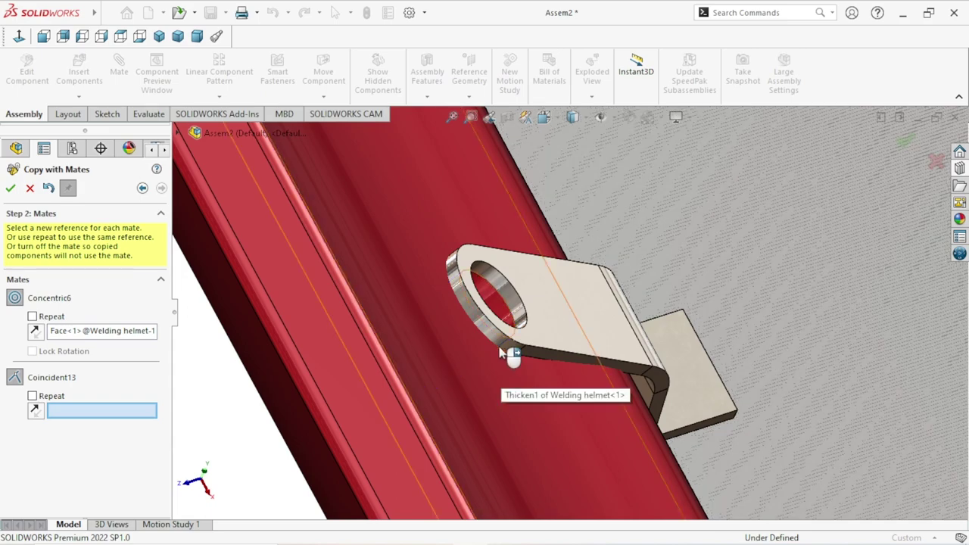
pyautogui.scroll(3, 575, 338)
pyautogui.scroll(2, 575, 338)
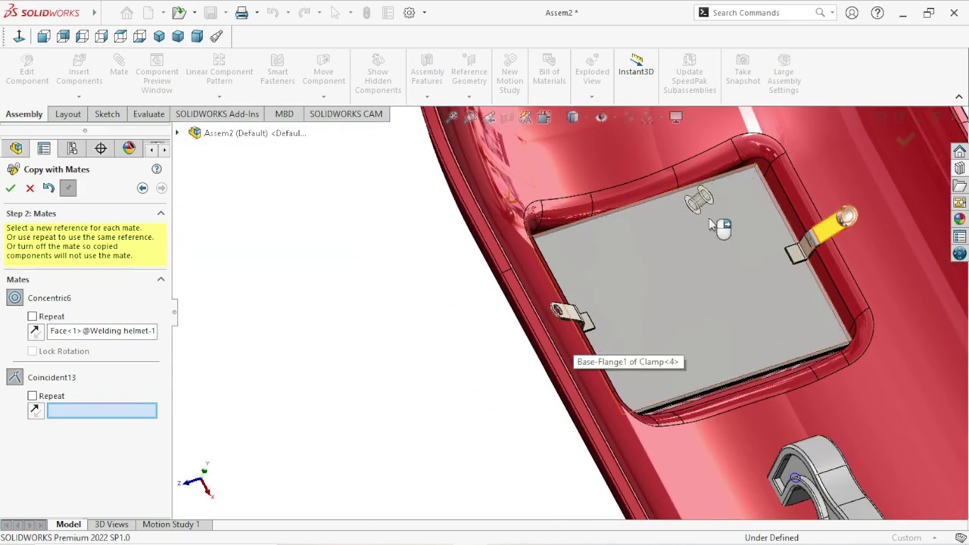
pyautogui.scroll(-1, 608, 335)
pyautogui.scroll(-3, 582, 341)
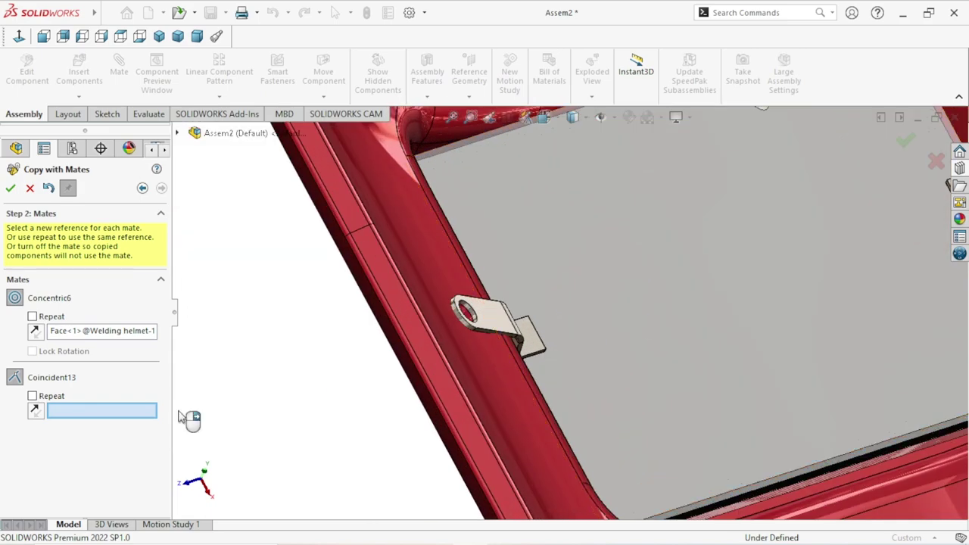
pyautogui.scroll(-2, 488, 316)
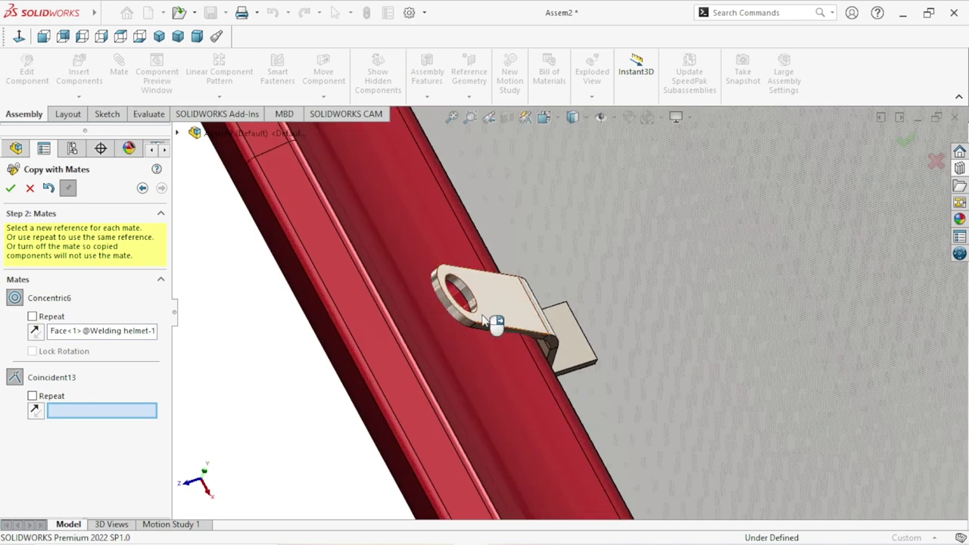
pyautogui.click(483, 317)
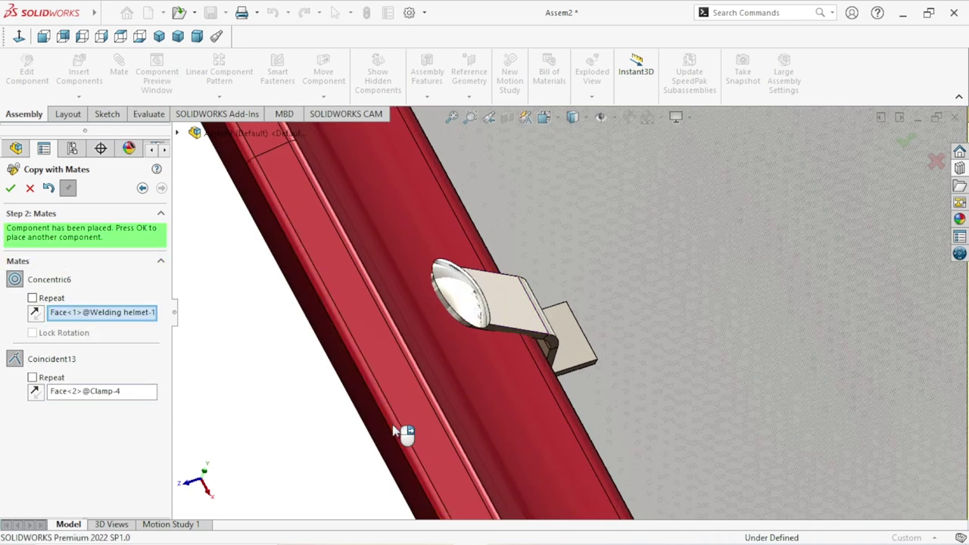
pyautogui.click(8, 187)
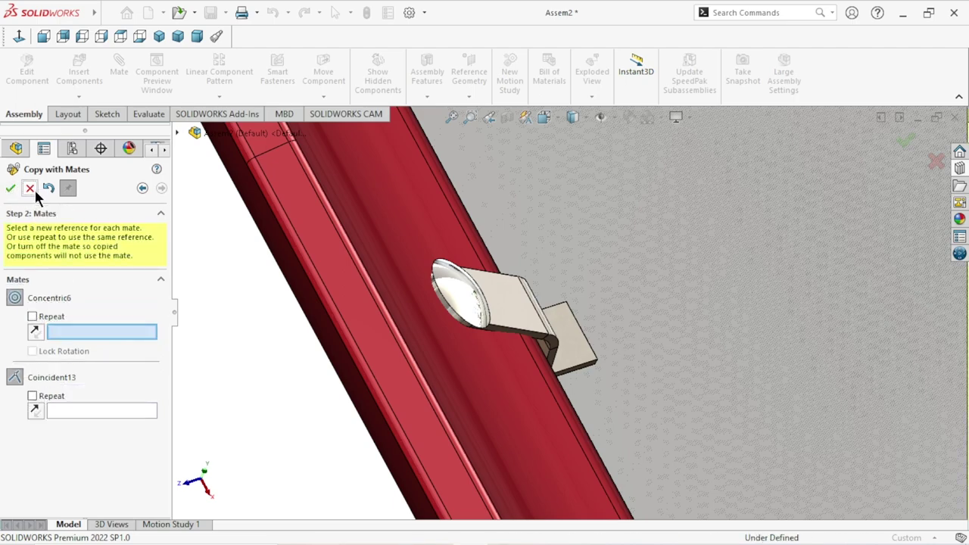
pyautogui.scroll(3, 346, 388)
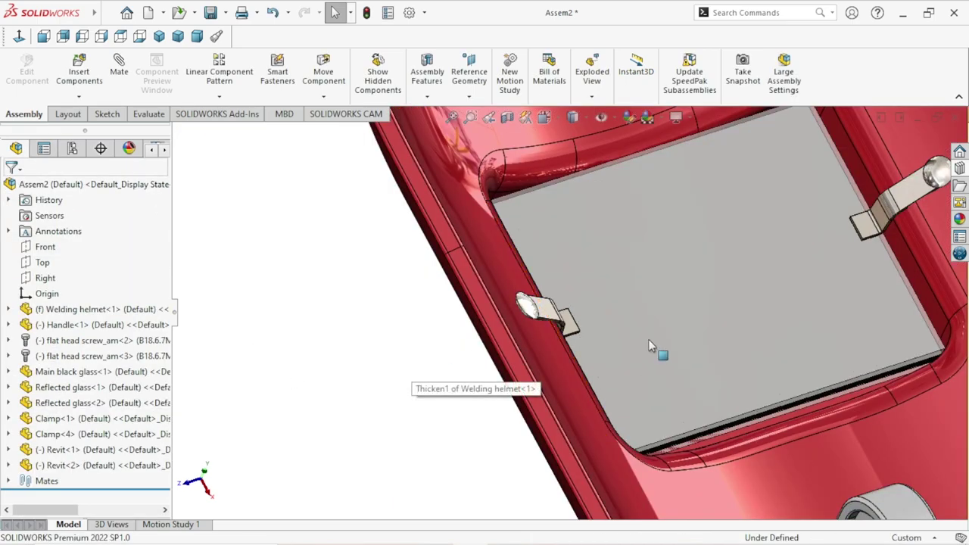
# Step: Orbit the helmet and select the whole Handle component
pyautogui.scroll(-2, 343, 391)
pyautogui.moveTo(340, 391)
pyautogui.mouseDown(button='middle')
pyautogui.moveTo(401, 329)
pyautogui.moveTo(359, 395)
pyautogui.moveTo(474, 378)
pyautogui.mouseUp(button='middle')
pyautogui.scroll(3, 832, 302)
pyautogui.moveTo(817, 323)
pyautogui.mouseDown(button='middle')
pyautogui.moveTo(762, 253)
pyautogui.moveTo(645, 393)
pyautogui.mouseUp(button='middle')
pyautogui.scroll(-5, 645, 394)
pyautogui.moveTo(688, 356); pyautogui.dragTo(719, 283, button='middle')
pyautogui.scroll(4, 625, 252)
pyautogui.scroll(-3, 625, 253)
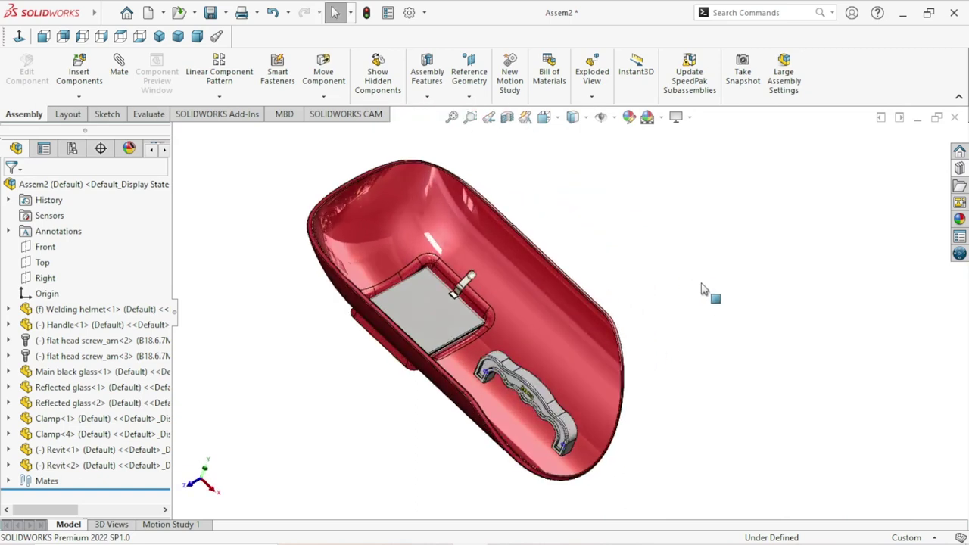
pyautogui.click(539, 394)
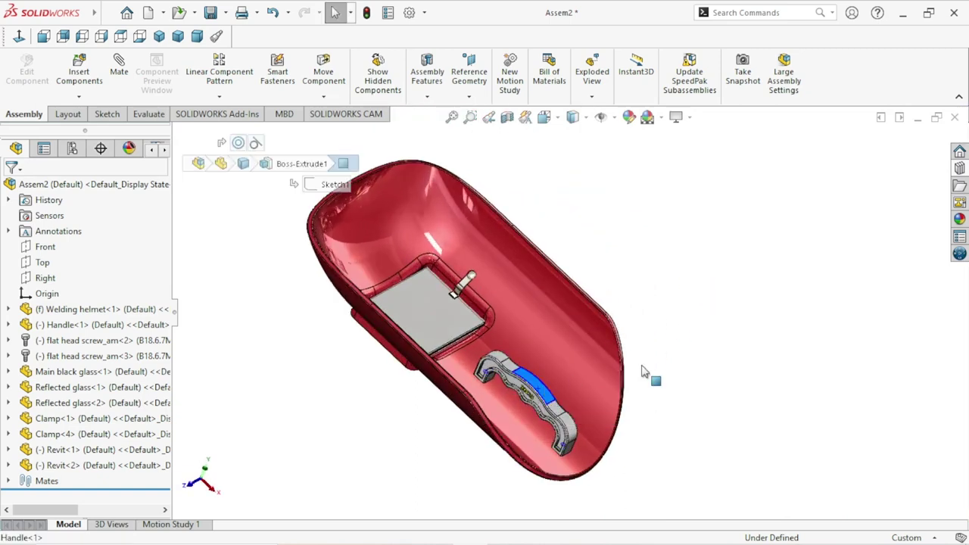
pyautogui.click(118, 323)
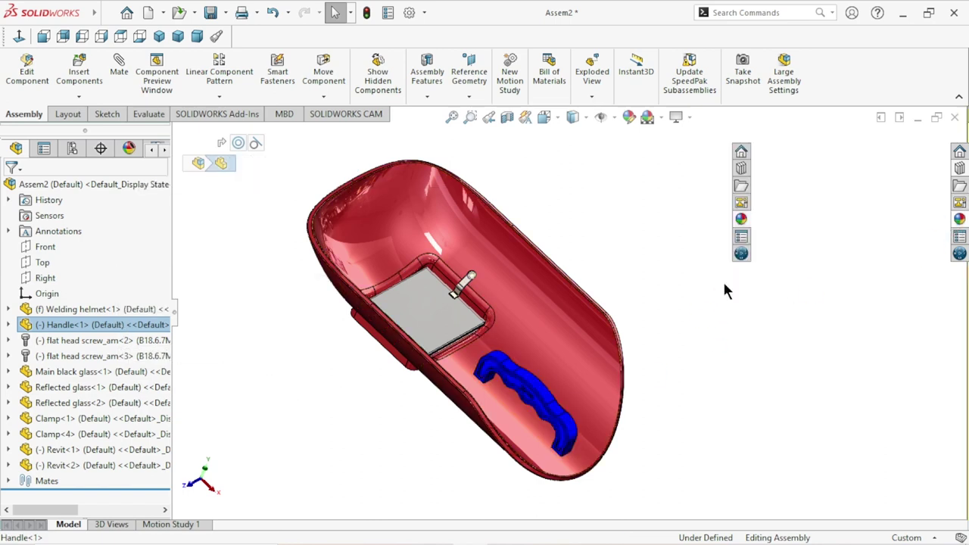
# Step: Apply dark grey medium gloss plastic from Appearances > Plastic to the handle
pyautogui.doubleClick(852, 165)
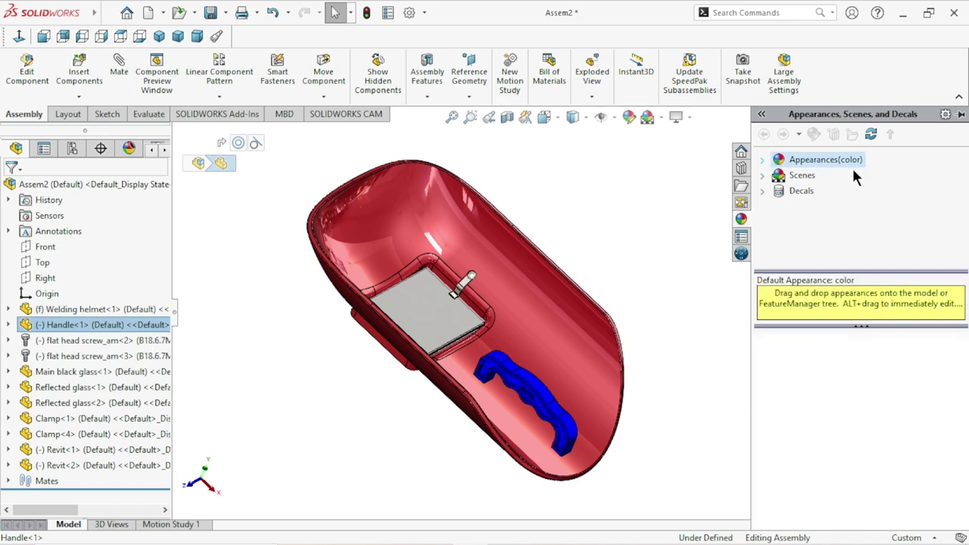
pyautogui.doubleClick(794, 178)
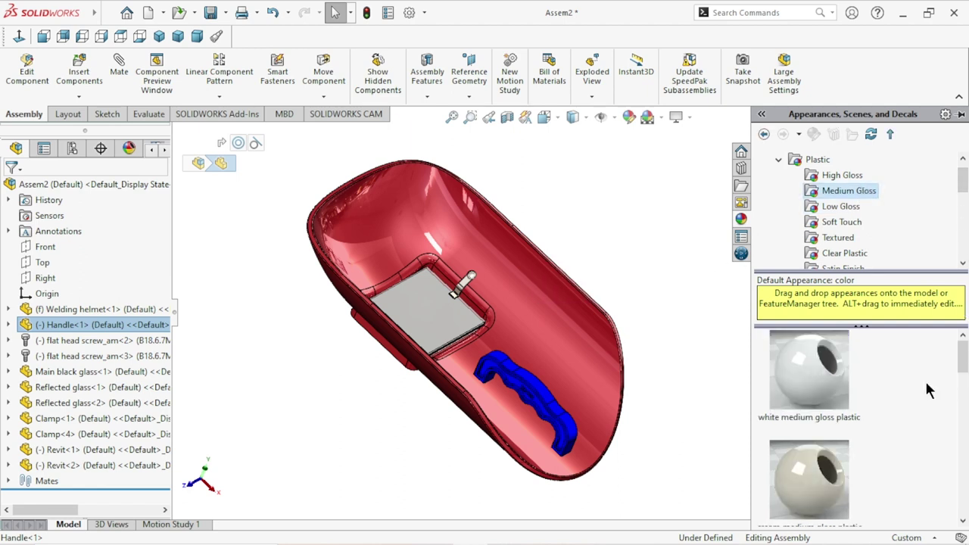
pyautogui.moveTo(963, 362); pyautogui.dragTo(962, 441)
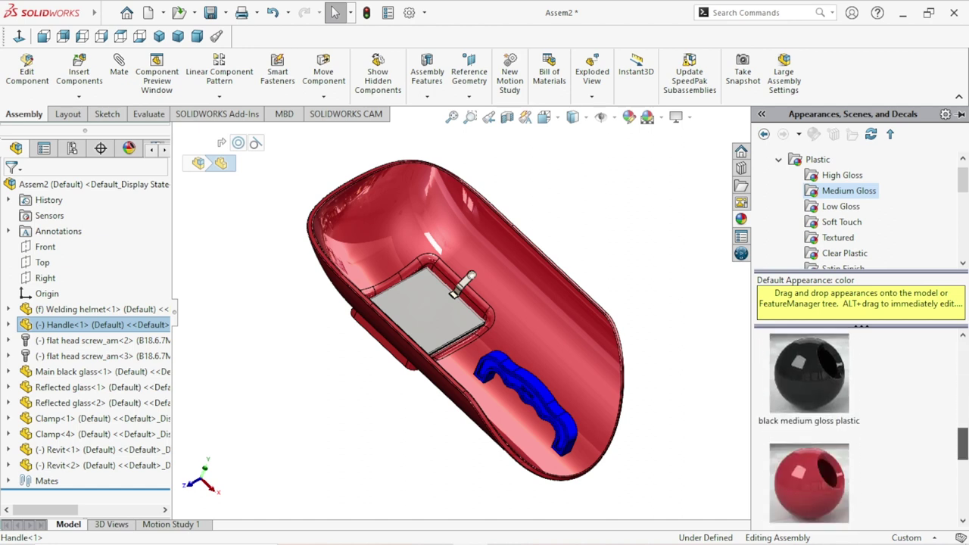
pyautogui.moveTo(963, 442); pyautogui.dragTo(962, 433)
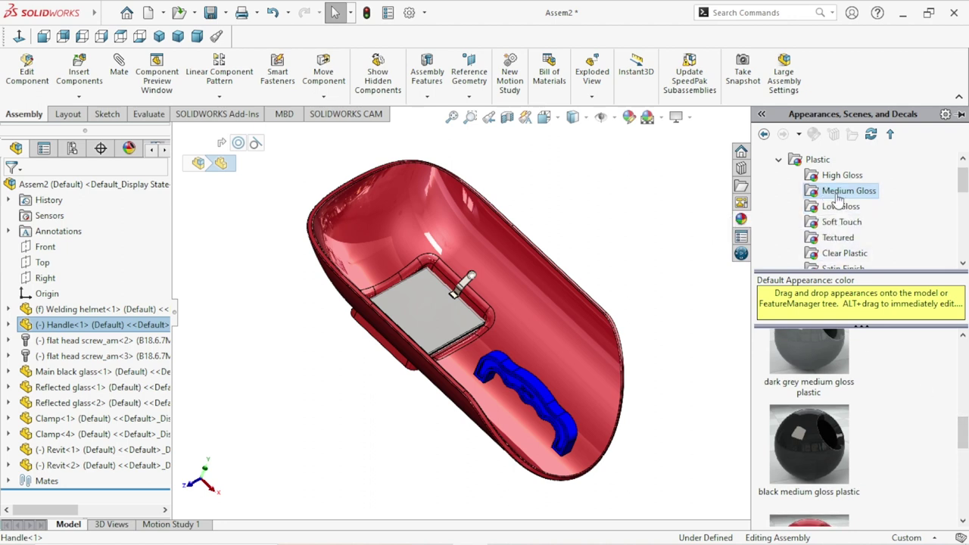
pyautogui.moveTo(962, 425); pyautogui.dragTo(963, 417)
pyautogui.click(823, 382)
pyautogui.scroll(3, 622, 425)
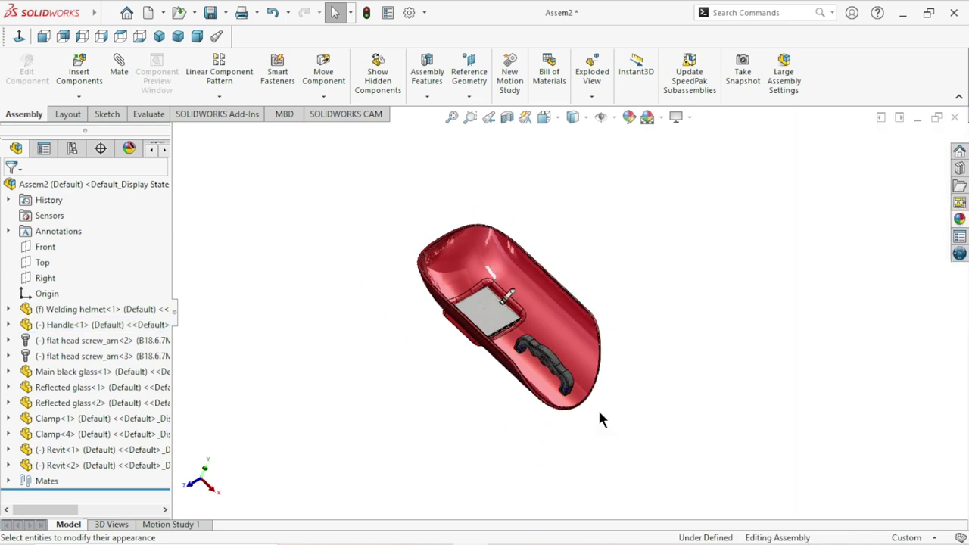
pyautogui.scroll(-4, 625, 386)
pyautogui.moveTo(708, 295); pyautogui.dragTo(771, 258, button='middle')
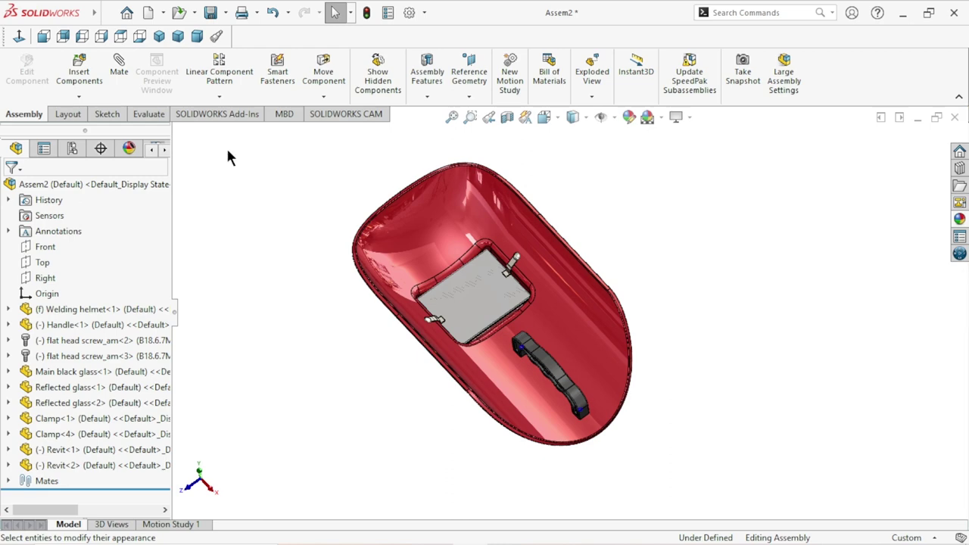
pyautogui.click(159, 36)
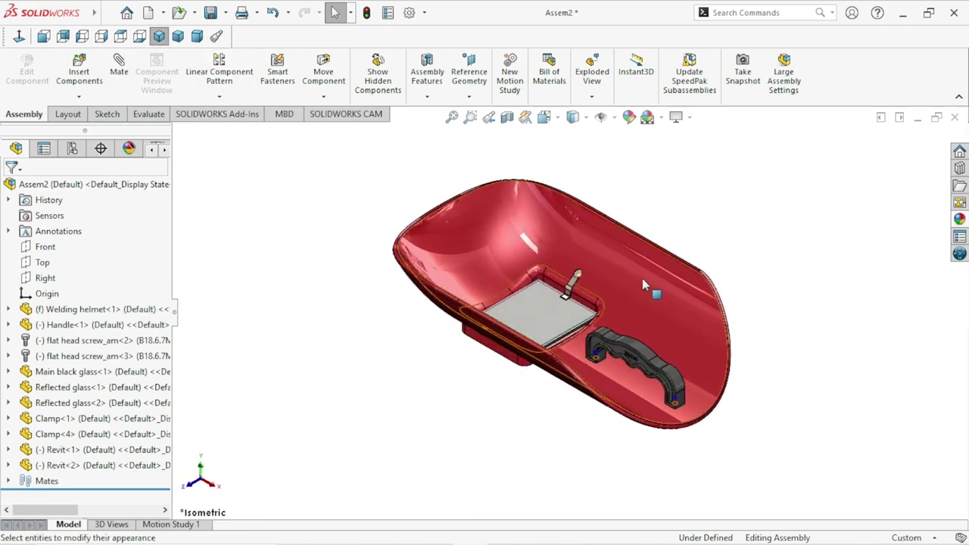
pyautogui.moveTo(569, 387)
pyautogui.mouseDown(button='middle')
pyautogui.moveTo(699, 366)
pyautogui.moveTo(597, 330)
pyautogui.moveTo(707, 283)
pyautogui.moveTo(640, 194)
pyautogui.moveTo(900, 458)
pyautogui.mouseUp(button='middle')
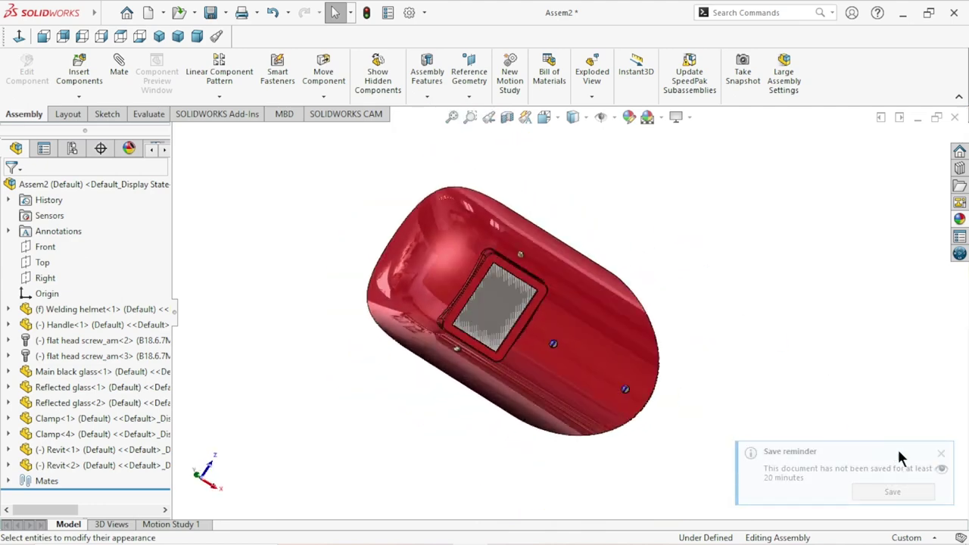
pyautogui.click(942, 454)
pyautogui.moveTo(703, 320)
pyautogui.mouseDown(button='middle')
pyautogui.moveTo(467, 201)
pyautogui.moveTo(409, 195)
pyautogui.moveTo(670, 414)
pyautogui.moveTo(663, 240)
pyautogui.mouseUp(button='middle')
pyautogui.moveTo(702, 388)
pyautogui.mouseDown(button='middle')
pyautogui.moveTo(651, 457)
pyautogui.moveTo(569, 312)
pyautogui.moveTo(659, 325)
pyautogui.moveTo(688, 374)
pyautogui.mouseUp(button='middle')
pyautogui.scroll(3, 550, 316)
pyautogui.scroll(3, 565, 344)
pyautogui.scroll(-3, 563, 341)
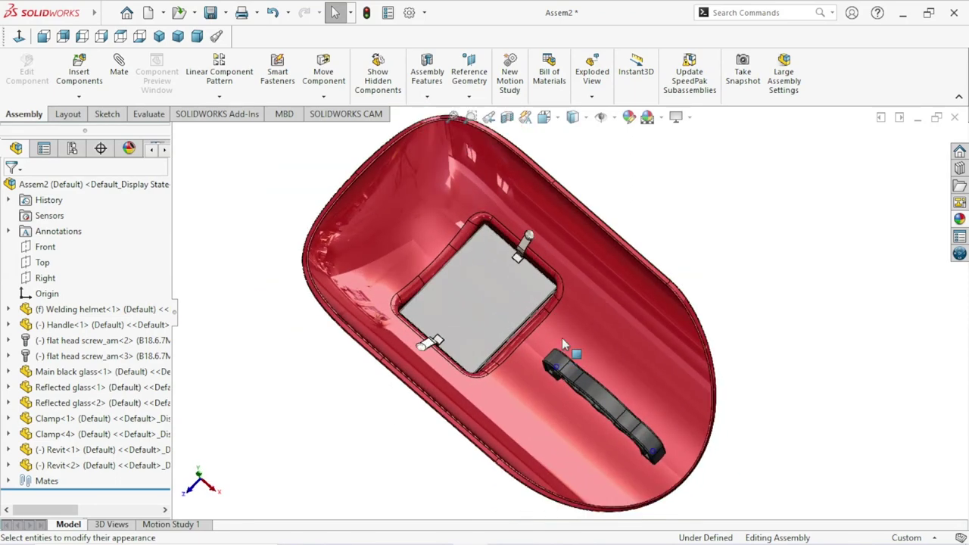
pyautogui.moveTo(723, 292)
pyautogui.mouseDown(button='middle')
pyautogui.moveTo(689, 354)
pyautogui.moveTo(766, 283)
pyautogui.moveTo(726, 302)
pyautogui.mouseUp(button='middle')
pyautogui.scroll(-3, 692, 325)
pyautogui.scroll(2, 548, 272)
pyautogui.scroll(2, 548, 272)
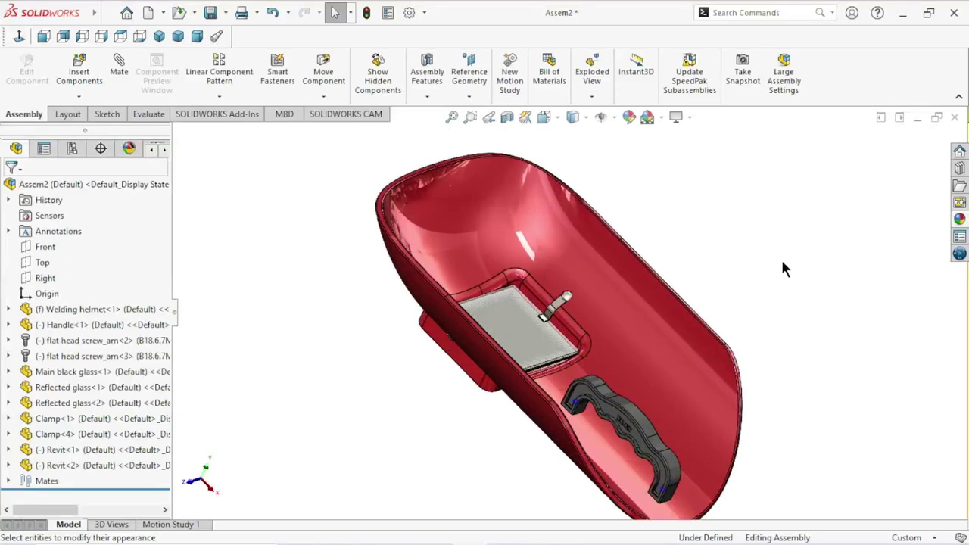
pyautogui.scroll(-3, 730, 317)
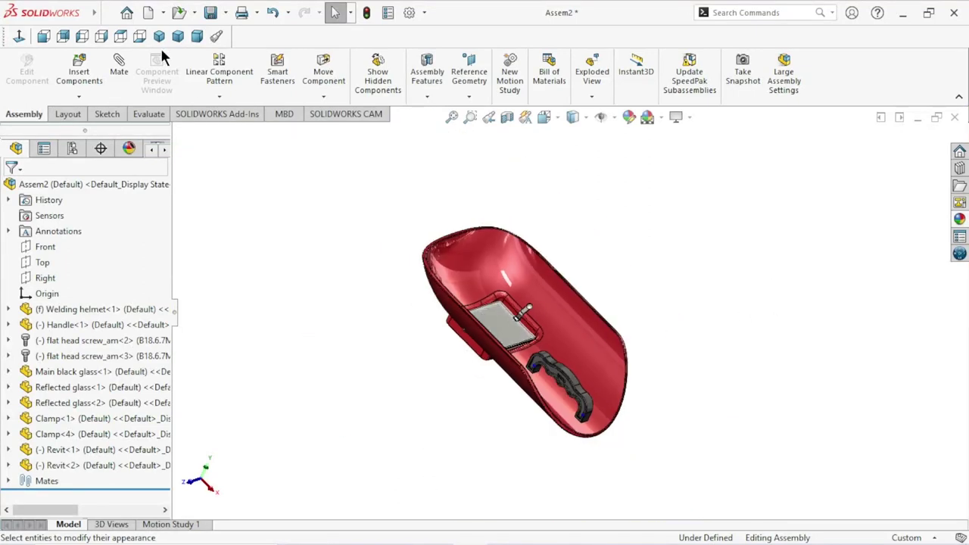
pyautogui.click(179, 36)
pyautogui.click(180, 37)
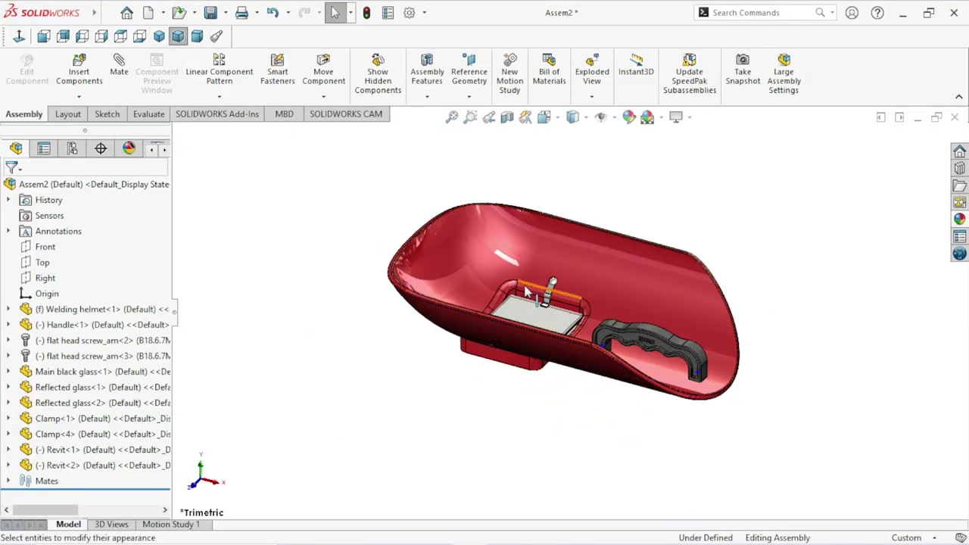
pyautogui.moveTo(819, 284)
pyautogui.mouseDown(button='middle')
pyautogui.moveTo(775, 346)
pyautogui.moveTo(800, 367)
pyautogui.mouseUp(button='middle')
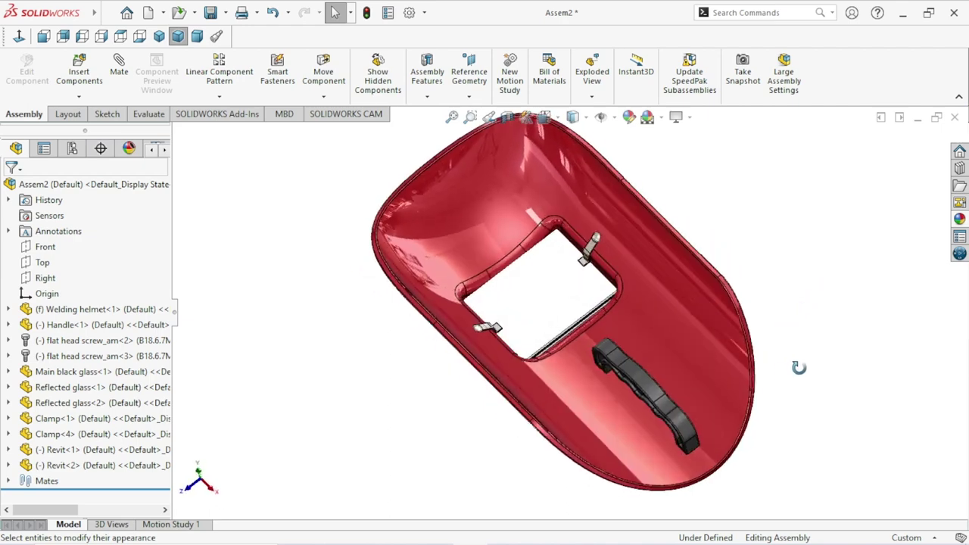
pyautogui.click(159, 37)
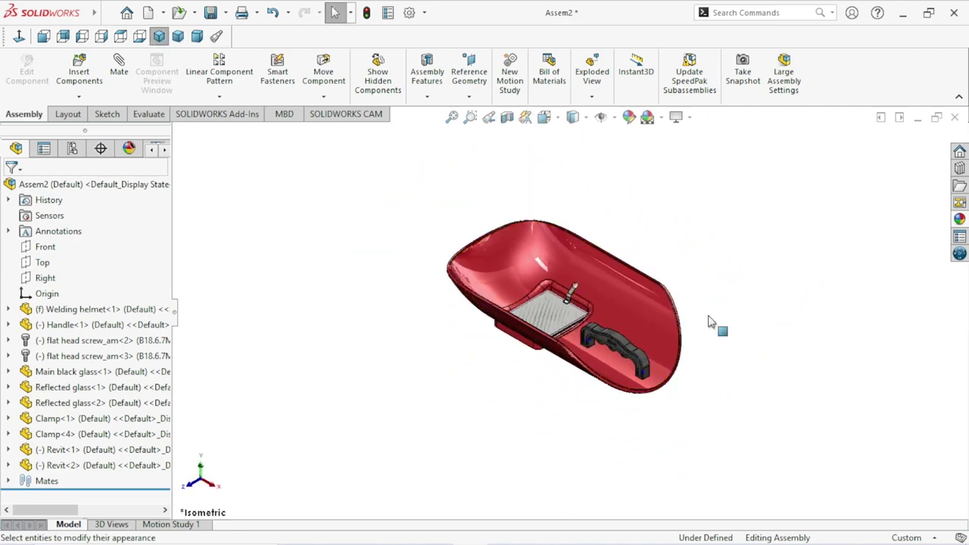
pyautogui.moveTo(715, 326); pyautogui.dragTo(627, 285, button='middle')
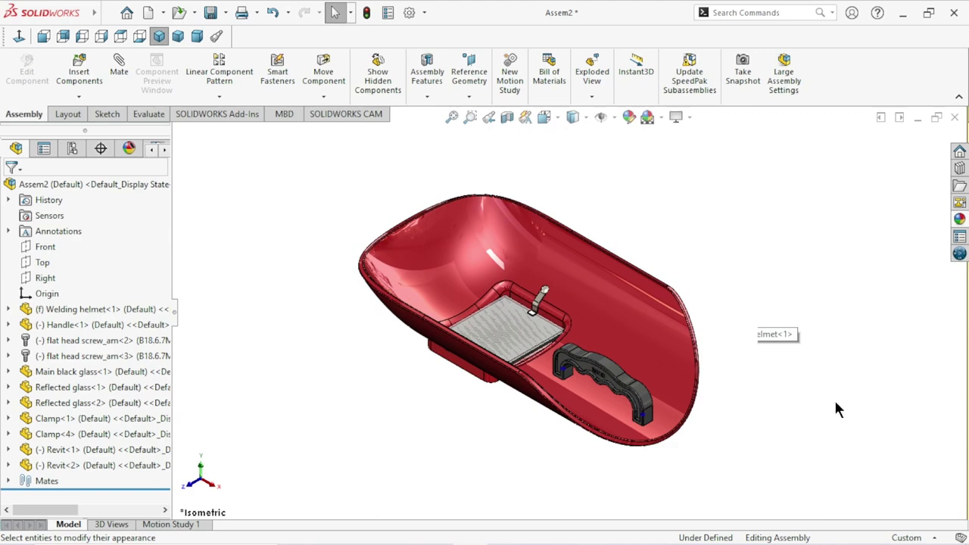
pyautogui.moveTo(750, 283)
pyautogui.mouseDown(button='middle')
pyautogui.moveTo(657, 367)
pyautogui.moveTo(703, 283)
pyautogui.moveTo(688, 334)
pyautogui.moveTo(658, 310)
pyautogui.mouseUp(button='middle')
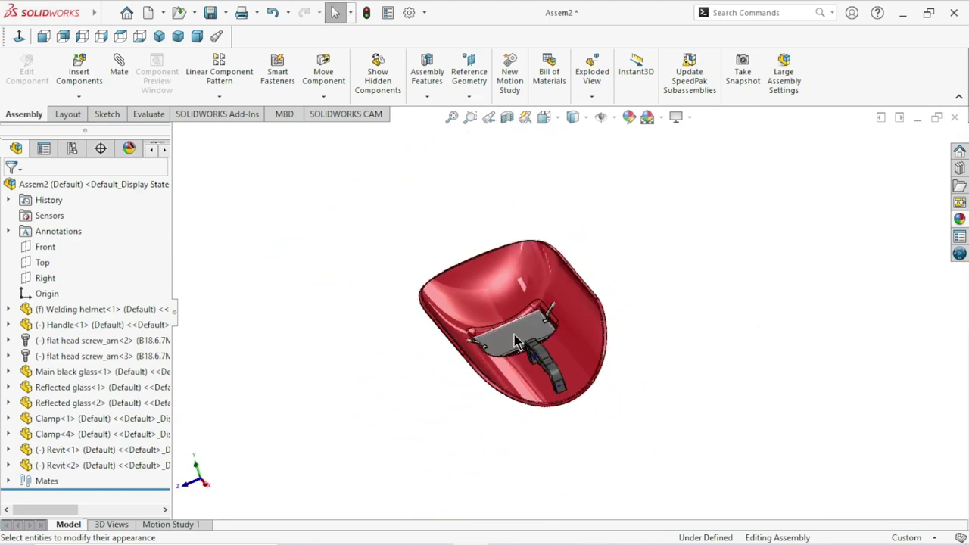
pyautogui.click(160, 37)
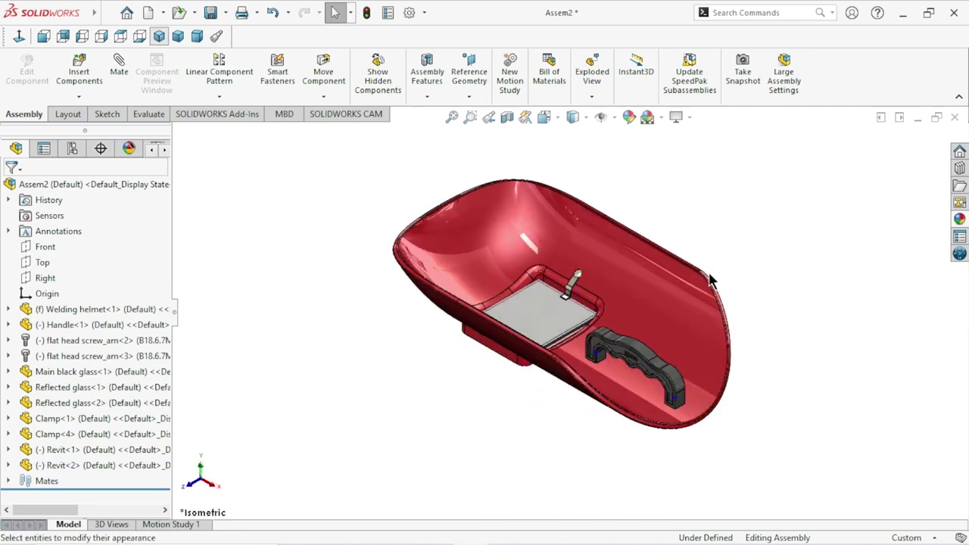
pyautogui.scroll(-2, 752, 279)
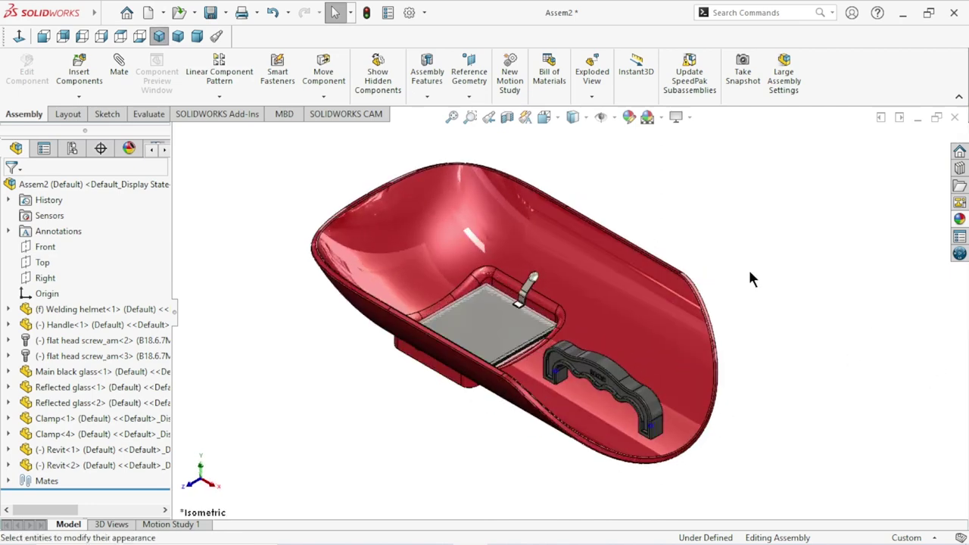